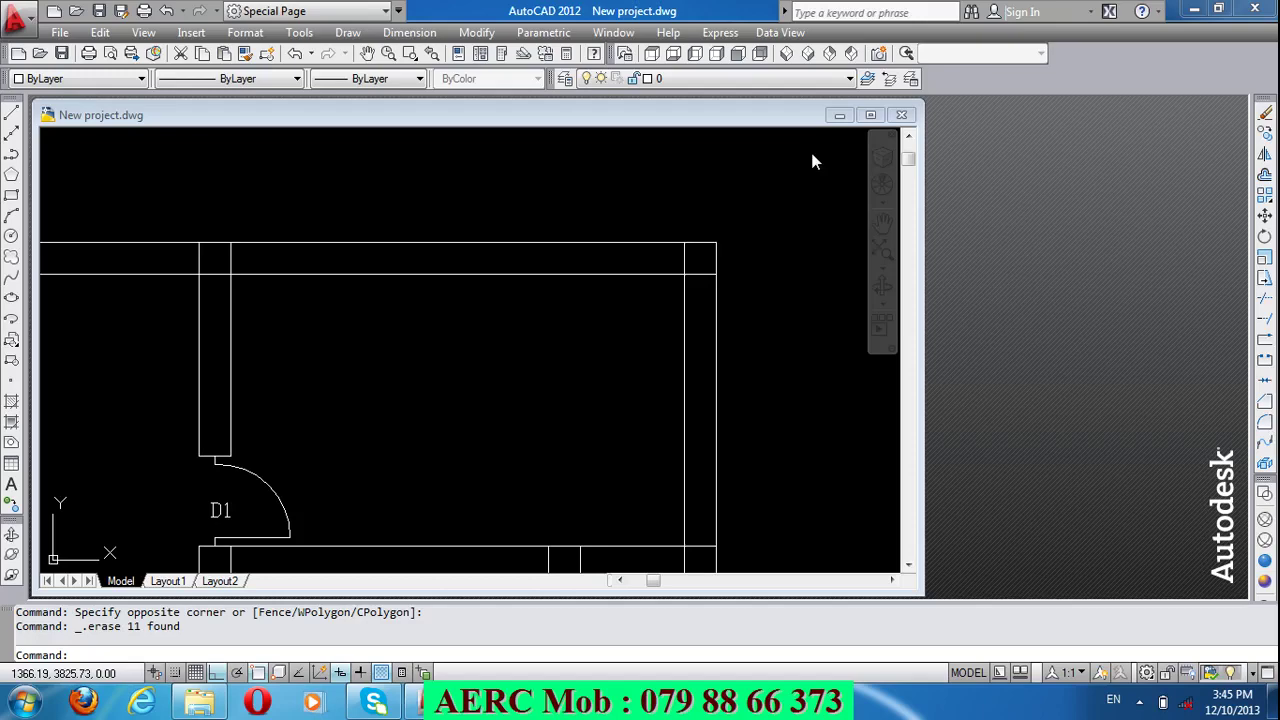
# Step: Maximize the drawing window and erase the D1 door swing, its lines and label
pyautogui.click(900, 115)
pyautogui.scroll(-3, 911, 132)
pyautogui.scroll(-2, 1000, 250)
pyautogui.scroll(2, 1019, 380)
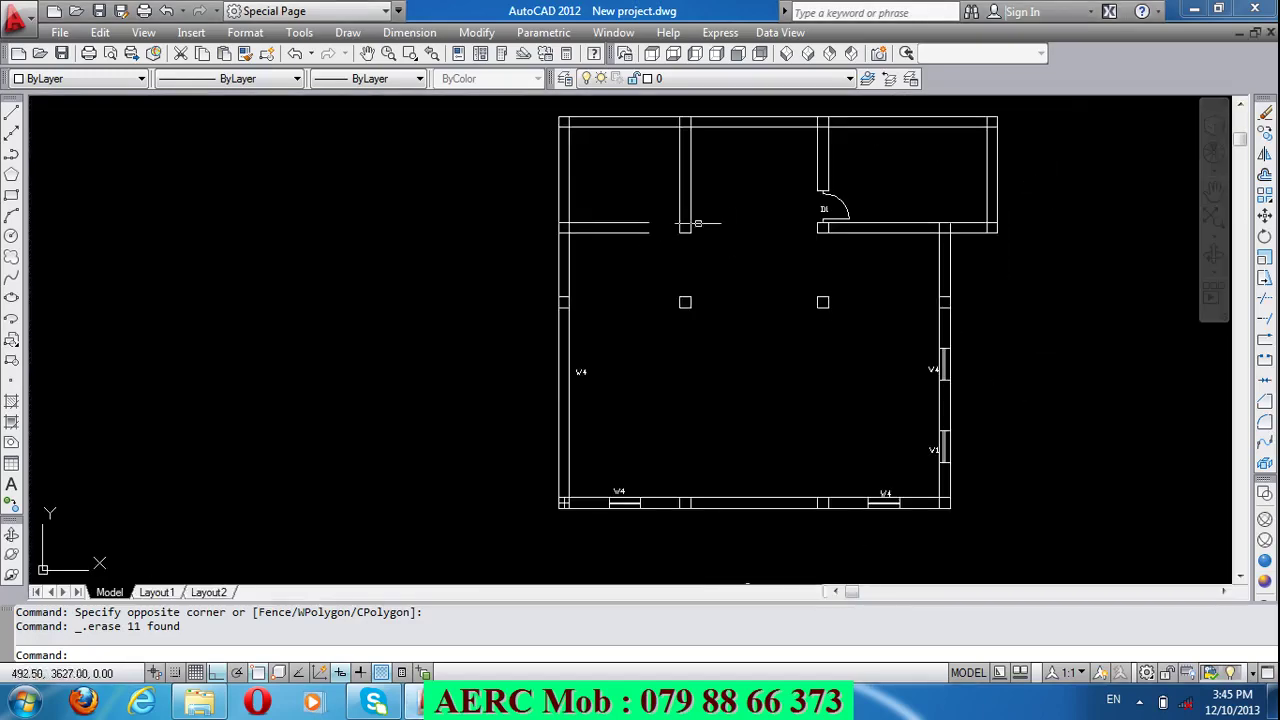
pyautogui.scroll(4, 894, 190)
pyautogui.scroll(2, 851, 149)
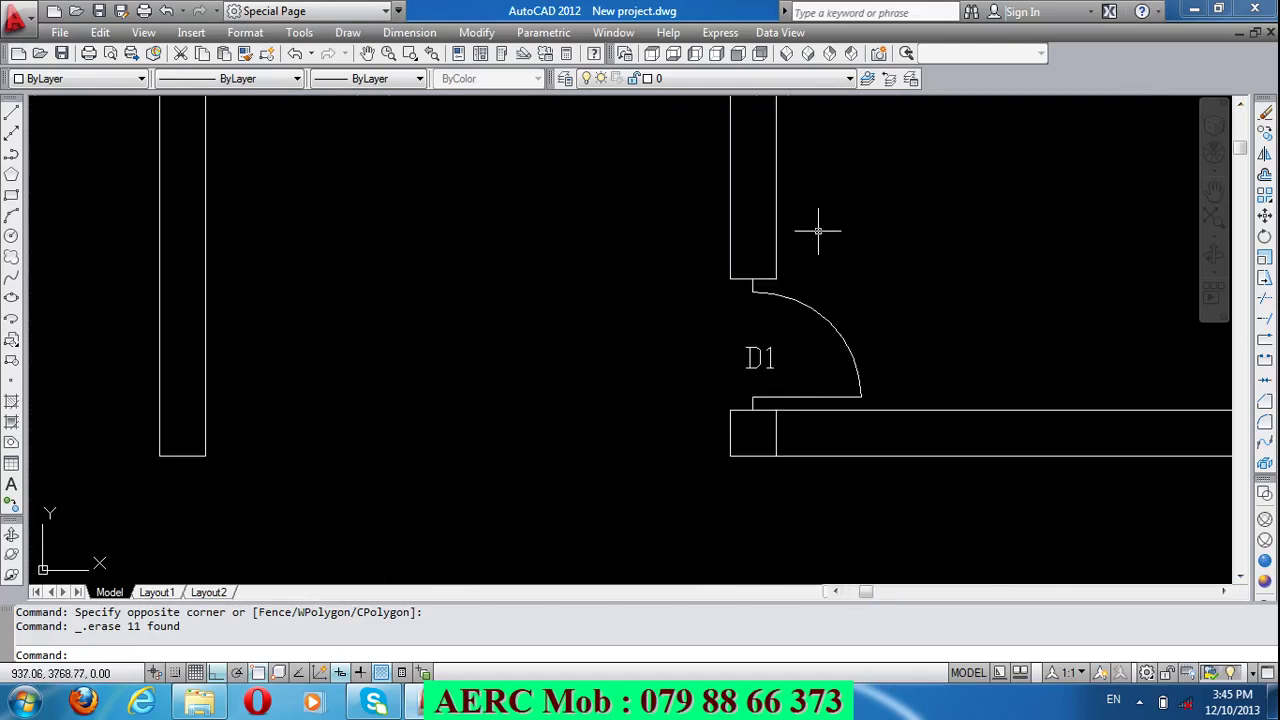
pyautogui.click(763, 397)
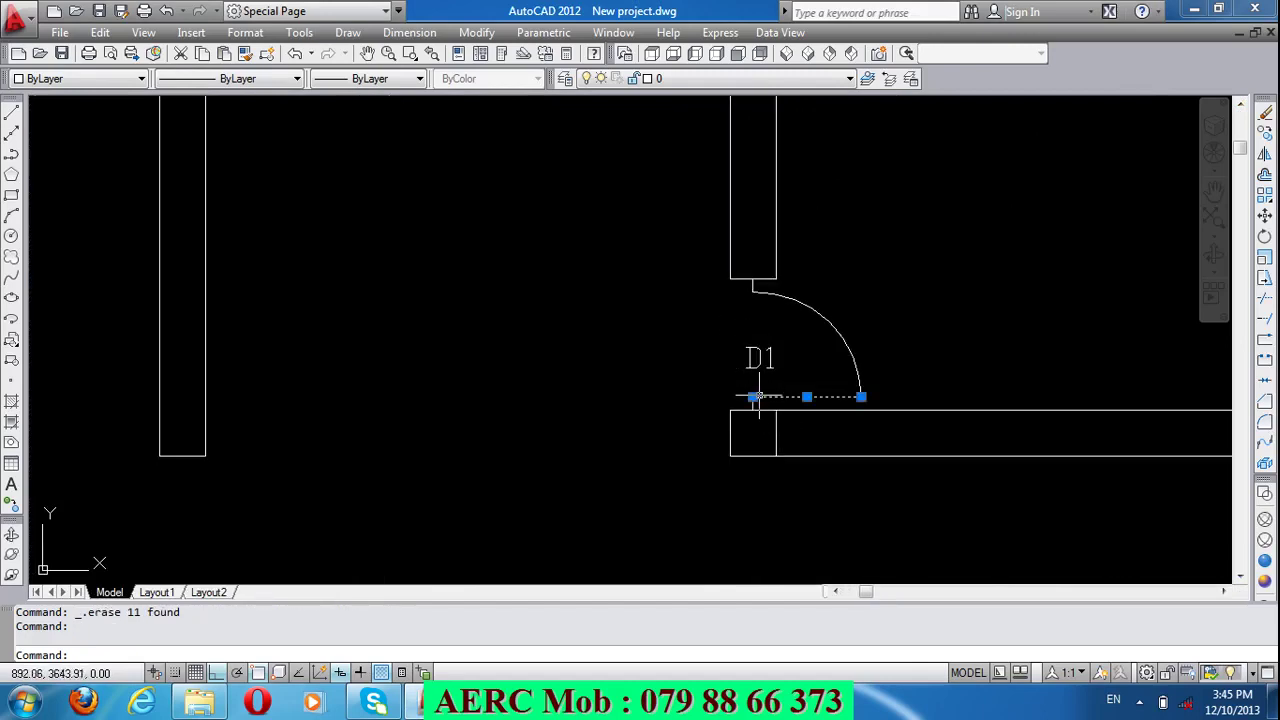
pyautogui.click(772, 404)
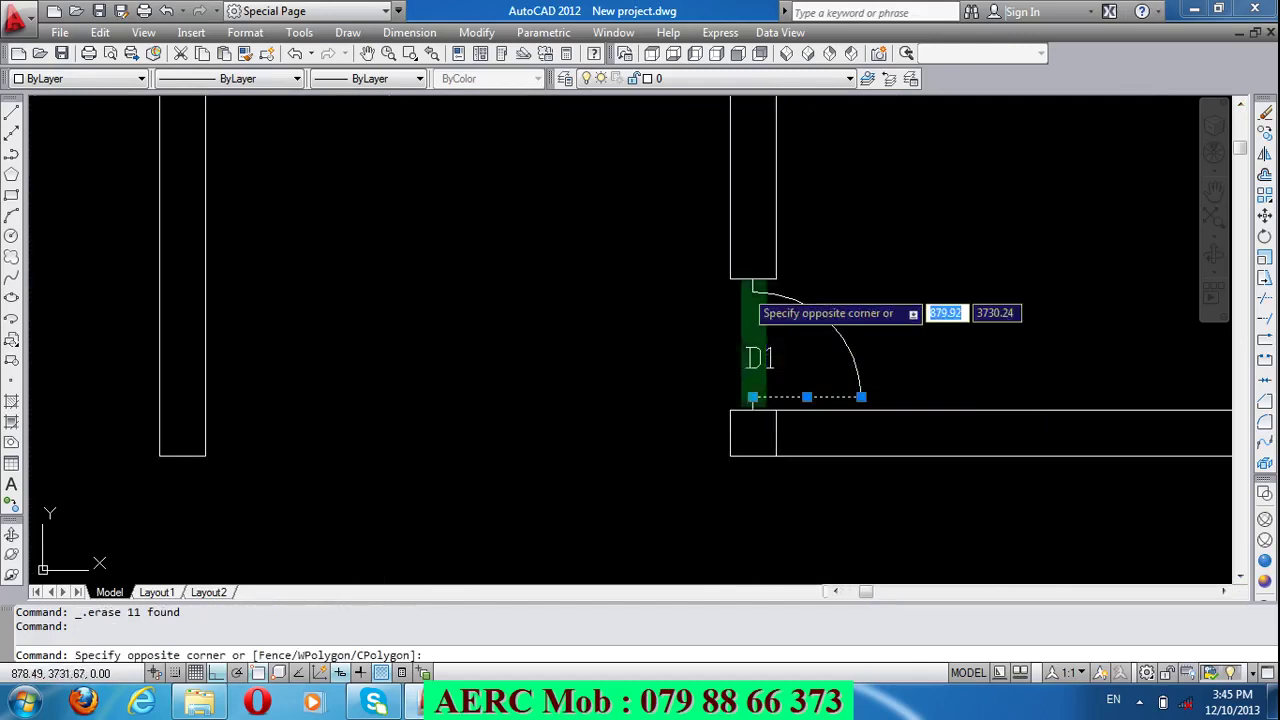
pyautogui.click(735, 258)
pyautogui.press('Delete')
# Step: Select the W4 and W1 windows and labels on the right and bottom walls
pyautogui.scroll(-3, 749, 269)
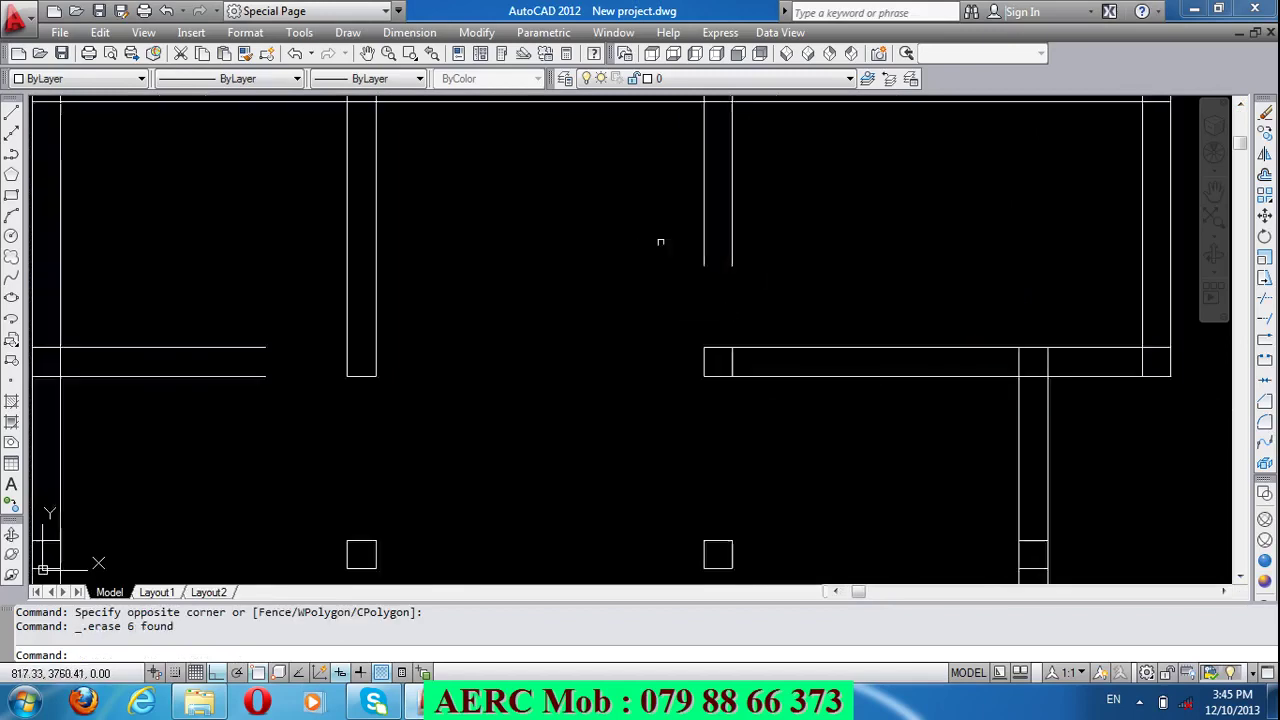
pyautogui.scroll(-3, 676, 280)
pyautogui.scroll(-1, 807, 470)
pyautogui.scroll(1, 808, 534)
pyautogui.scroll(3, 815, 515)
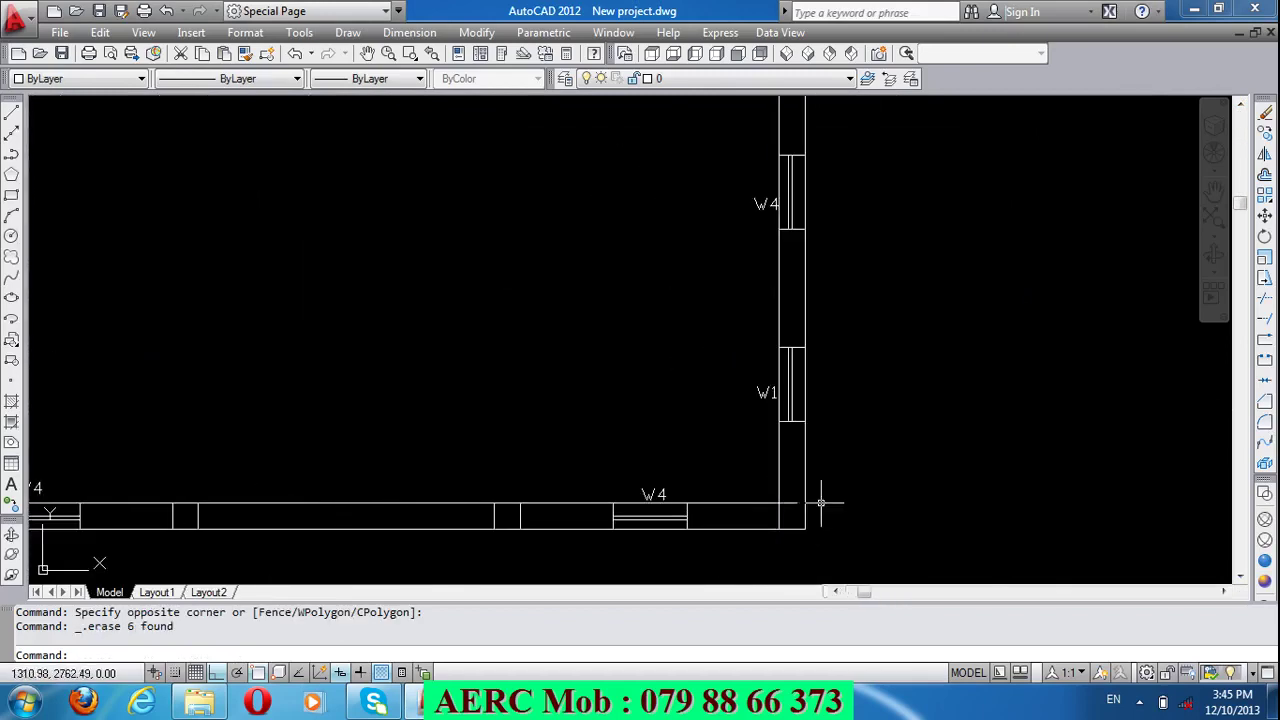
pyautogui.click(798, 443)
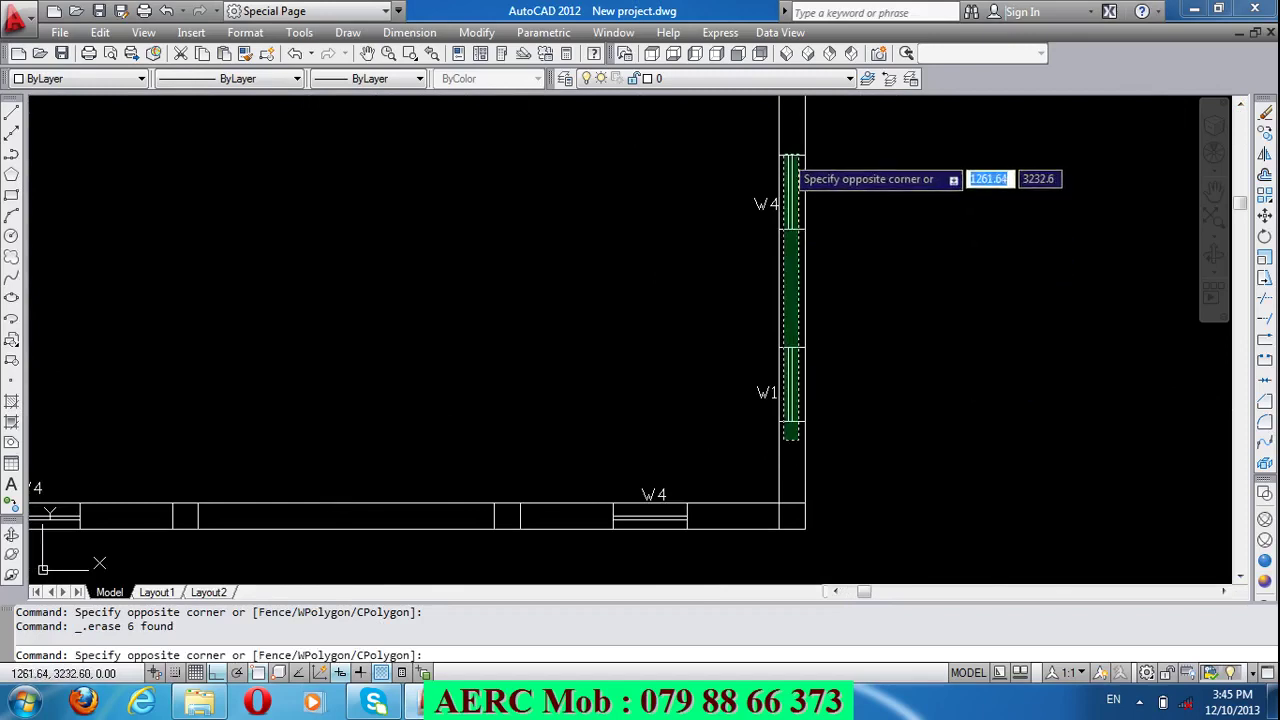
pyautogui.click(780, 155)
pyautogui.click(771, 434)
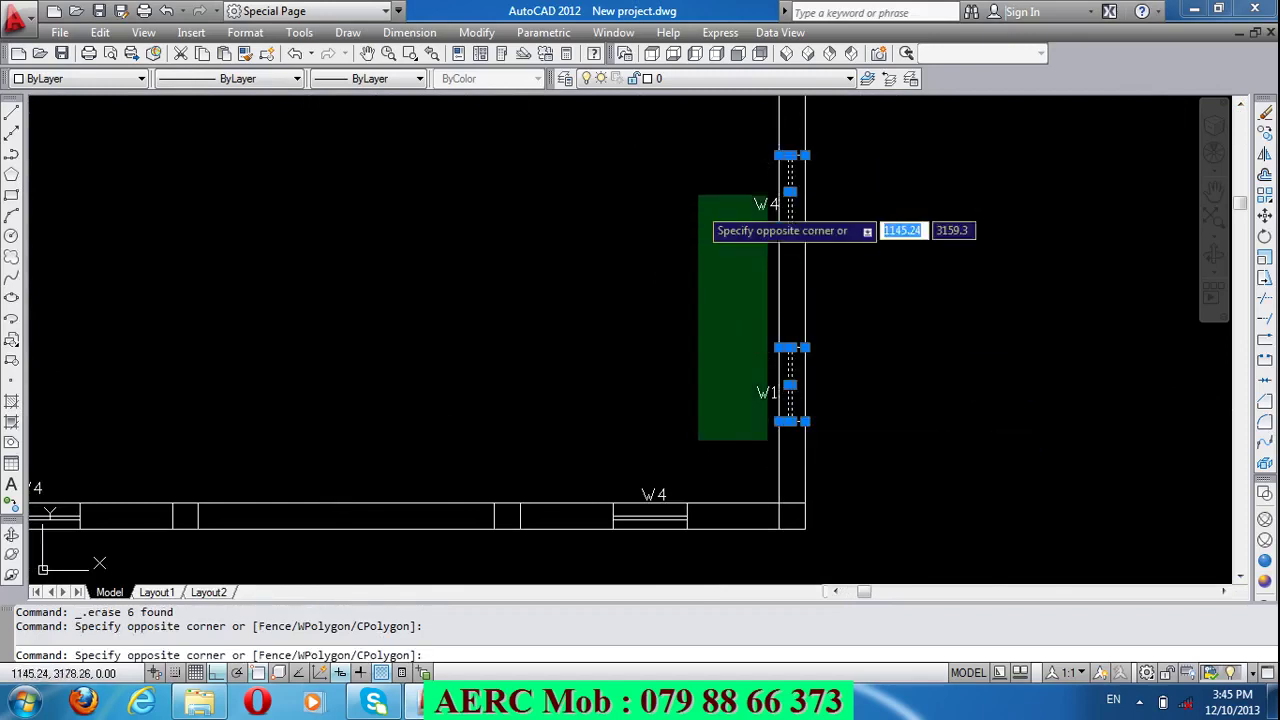
pyautogui.click(700, 195)
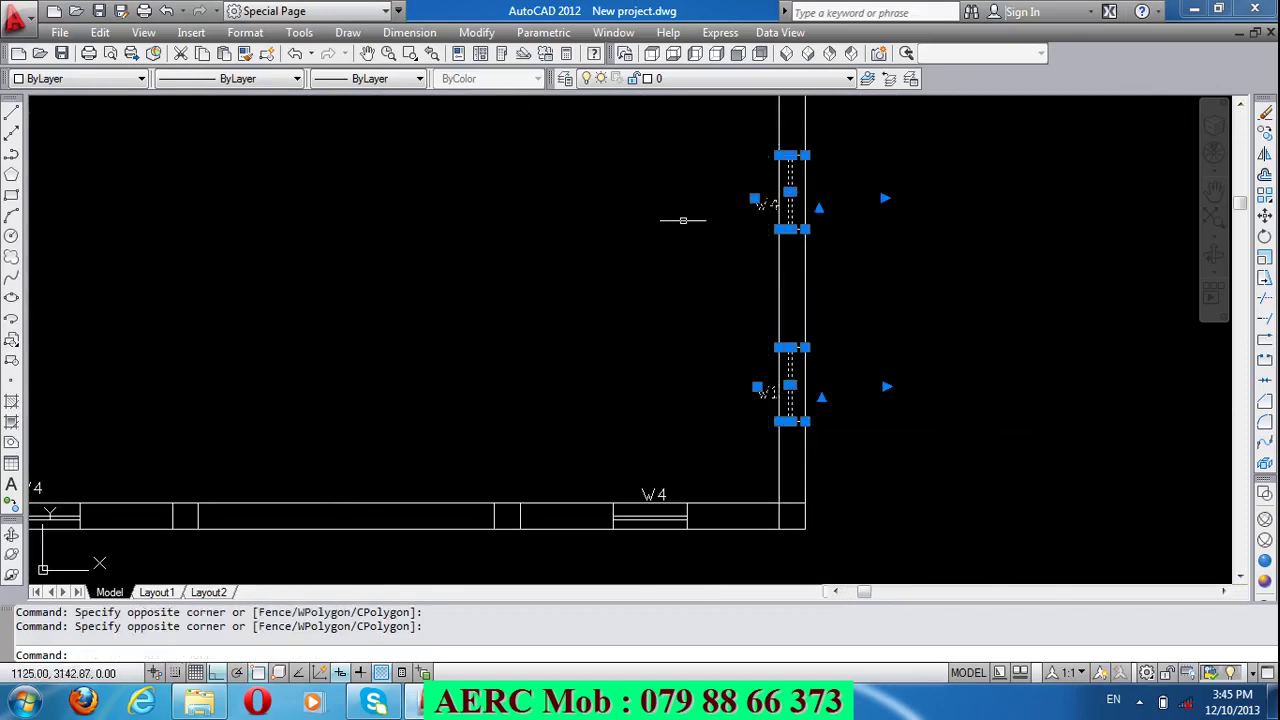
pyautogui.click(720, 508)
pyautogui.click(628, 522)
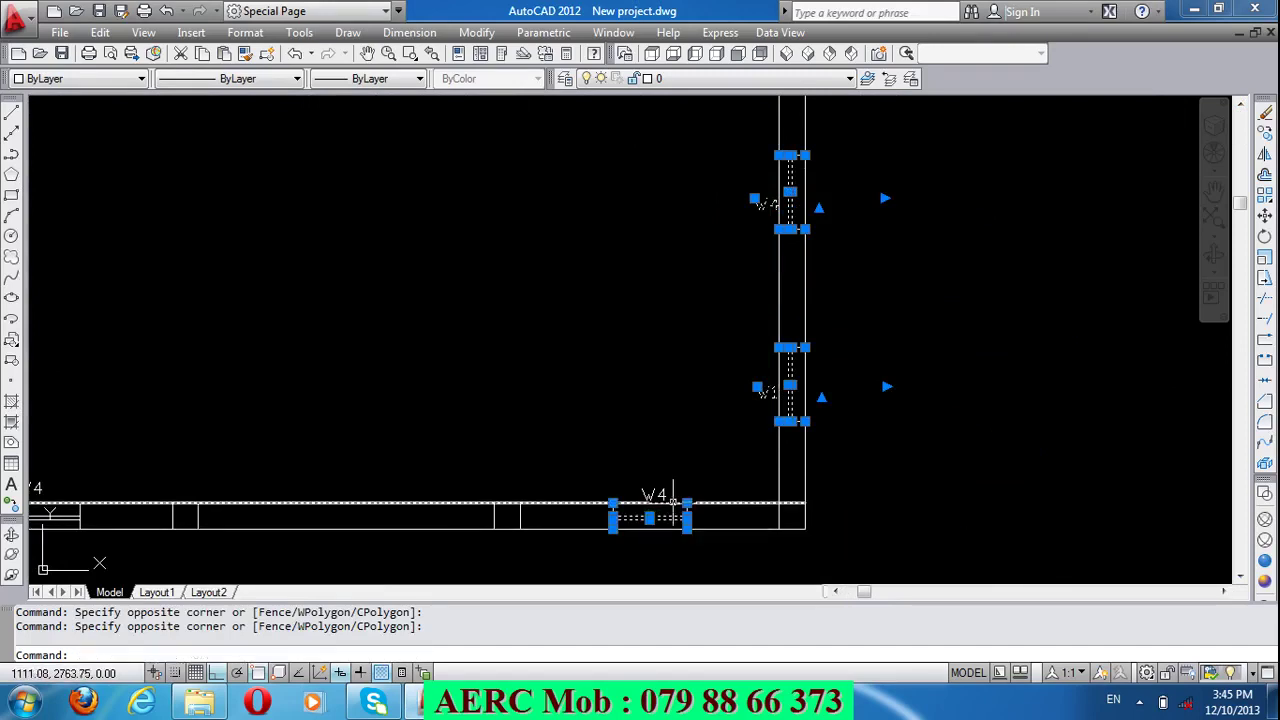
# Step: Erase the selected windows and labels, then the lower-left W4 window lines
pyautogui.press('Delete')
pyautogui.scroll(-3, 700, 411)
pyautogui.scroll(3, 609, 477)
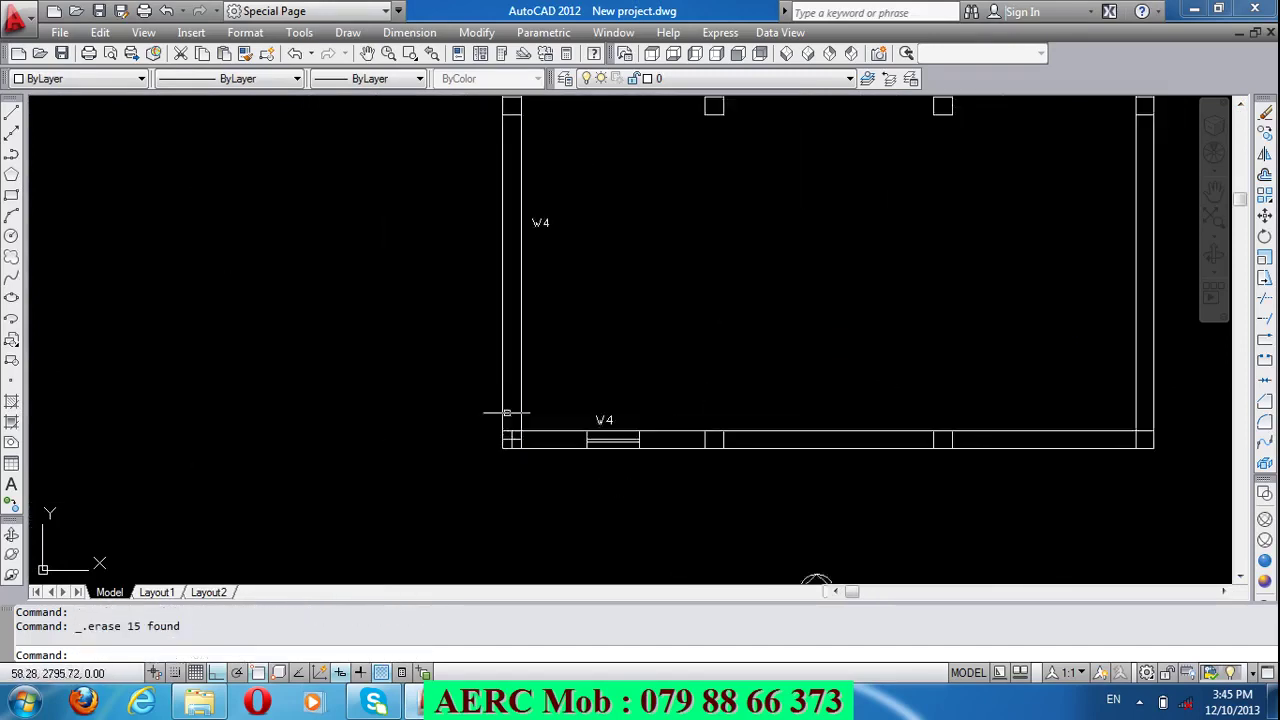
pyautogui.scroll(1, 621, 424)
pyautogui.click(710, 462)
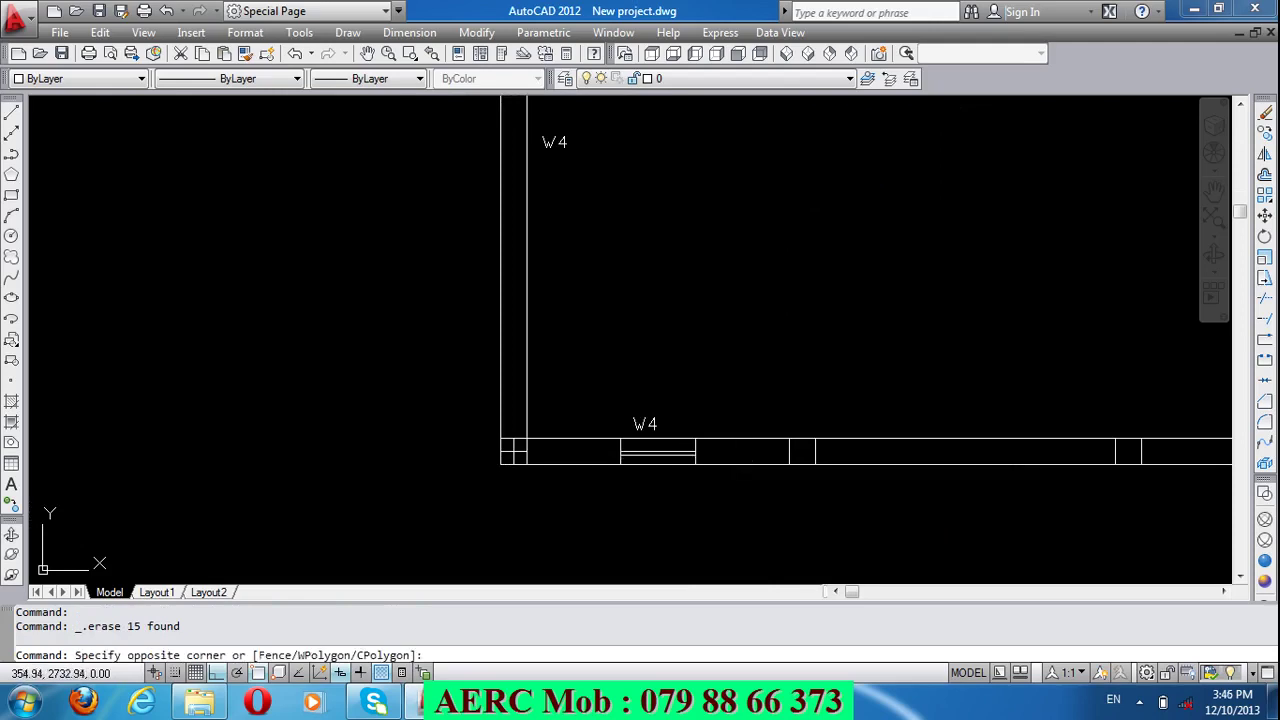
pyautogui.click(630, 435)
pyautogui.press('Delete')
# Step: Erase the leftover W4 label lines and the small corner square's lines
pyautogui.click(659, 428)
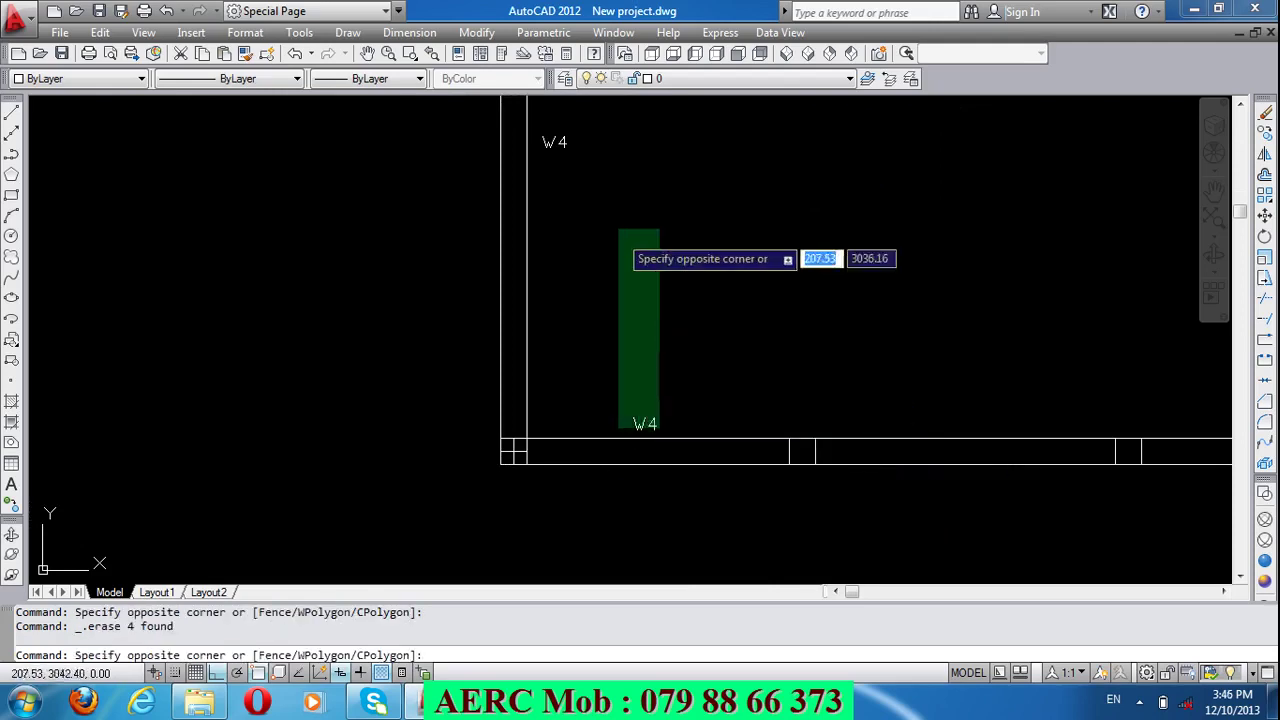
pyautogui.click(542, 124)
pyautogui.press('Delete')
pyautogui.scroll(-4, 497, 398)
pyautogui.scroll(4, 488, 374)
pyautogui.scroll(3, 494, 437)
pyautogui.scroll(2, 586, 551)
pyautogui.scroll(-3, 589, 444)
pyautogui.scroll(4, 567, 525)
pyautogui.click(658, 402)
pyautogui.click(585, 372)
pyautogui.press('Delete')
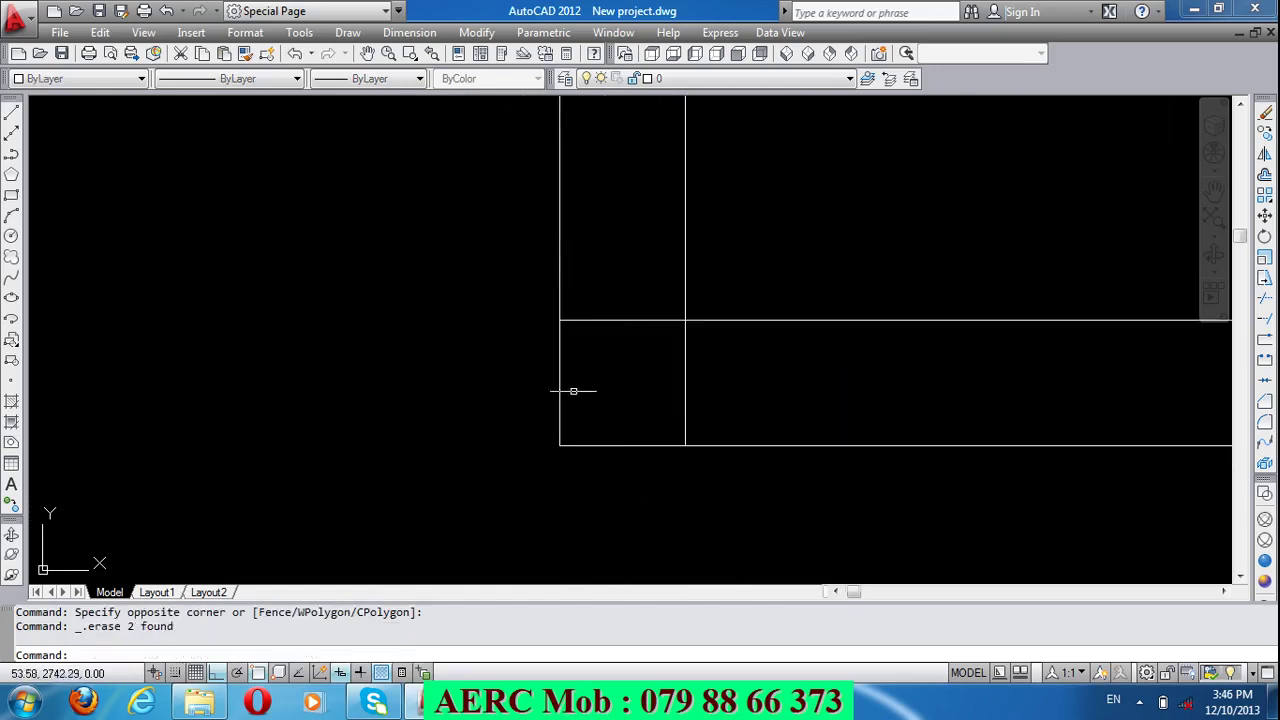
# Step: Erase the short leftover corner line and the short wall segment
pyautogui.scroll(-2, 582, 362)
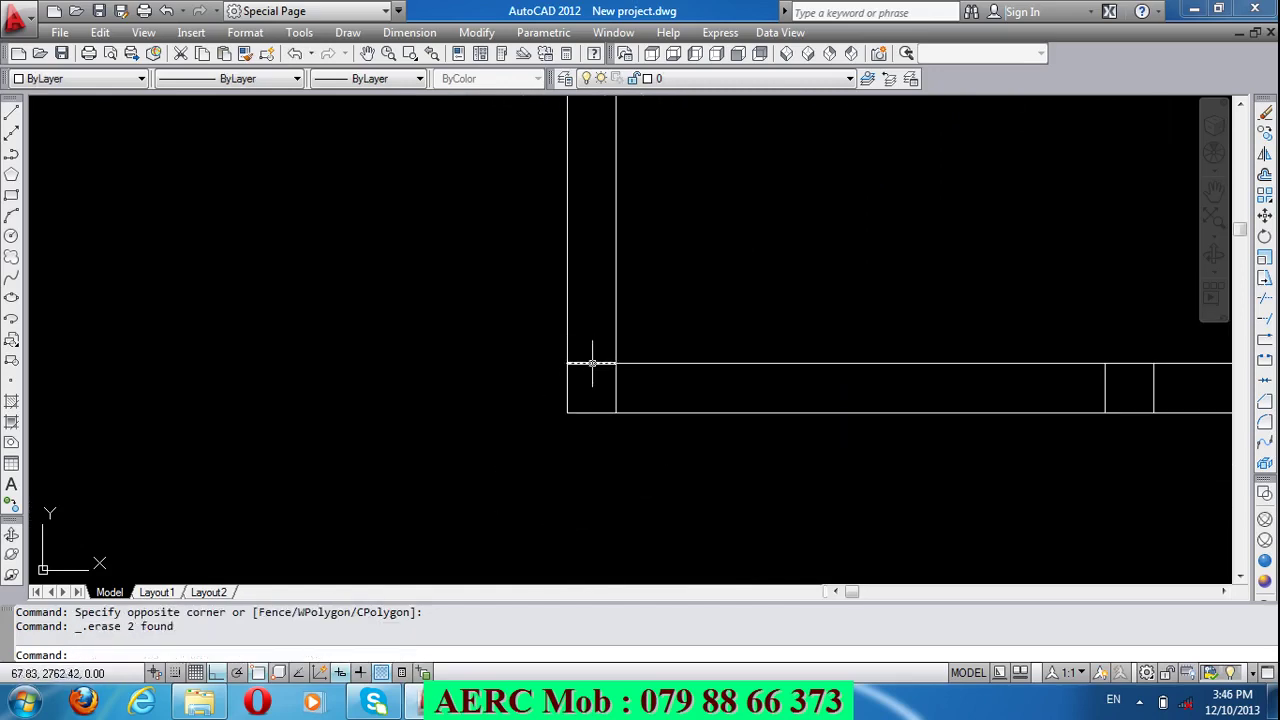
pyautogui.click(592, 363)
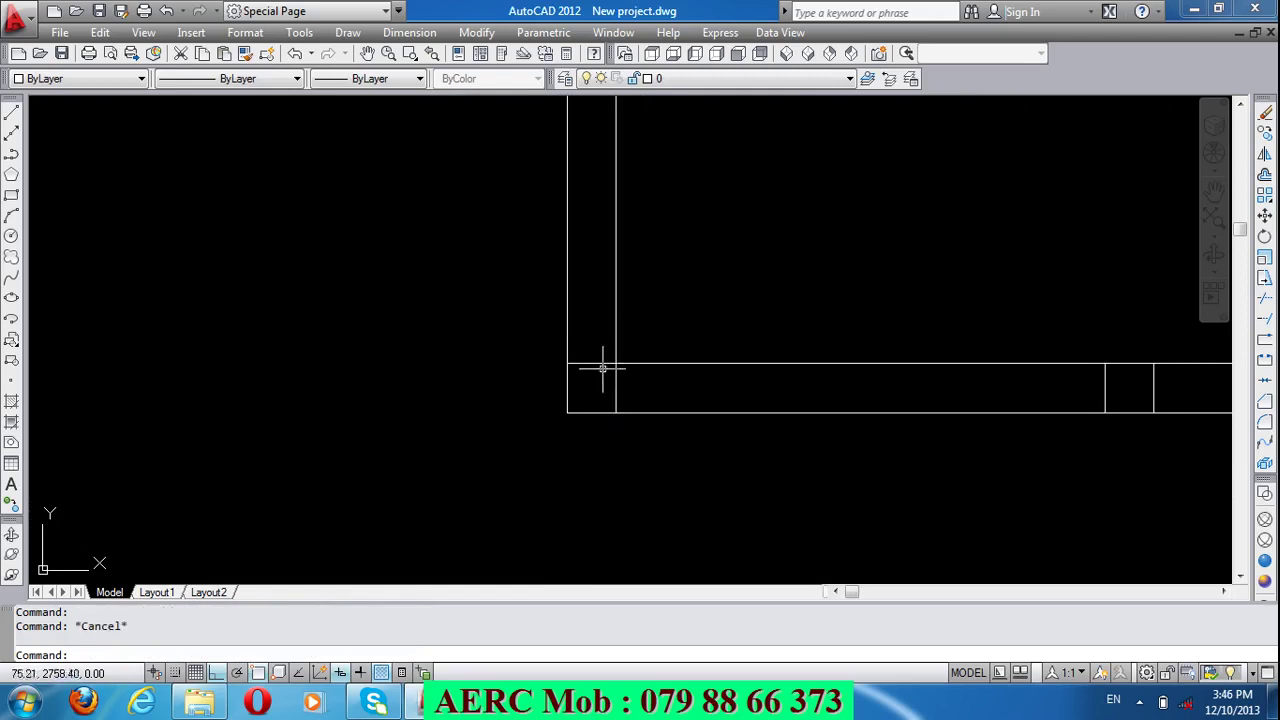
pyautogui.press('Delete')
pyautogui.scroll(-3, 486, 429)
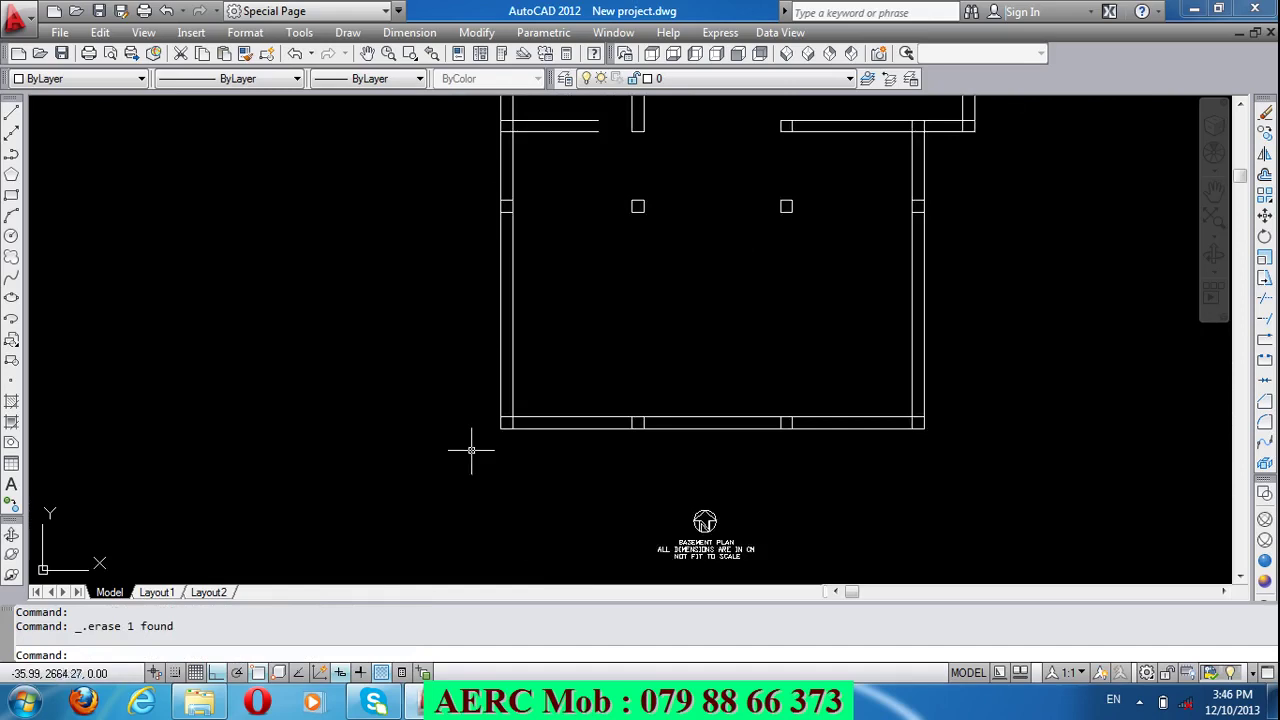
pyautogui.scroll(-2, 471, 443)
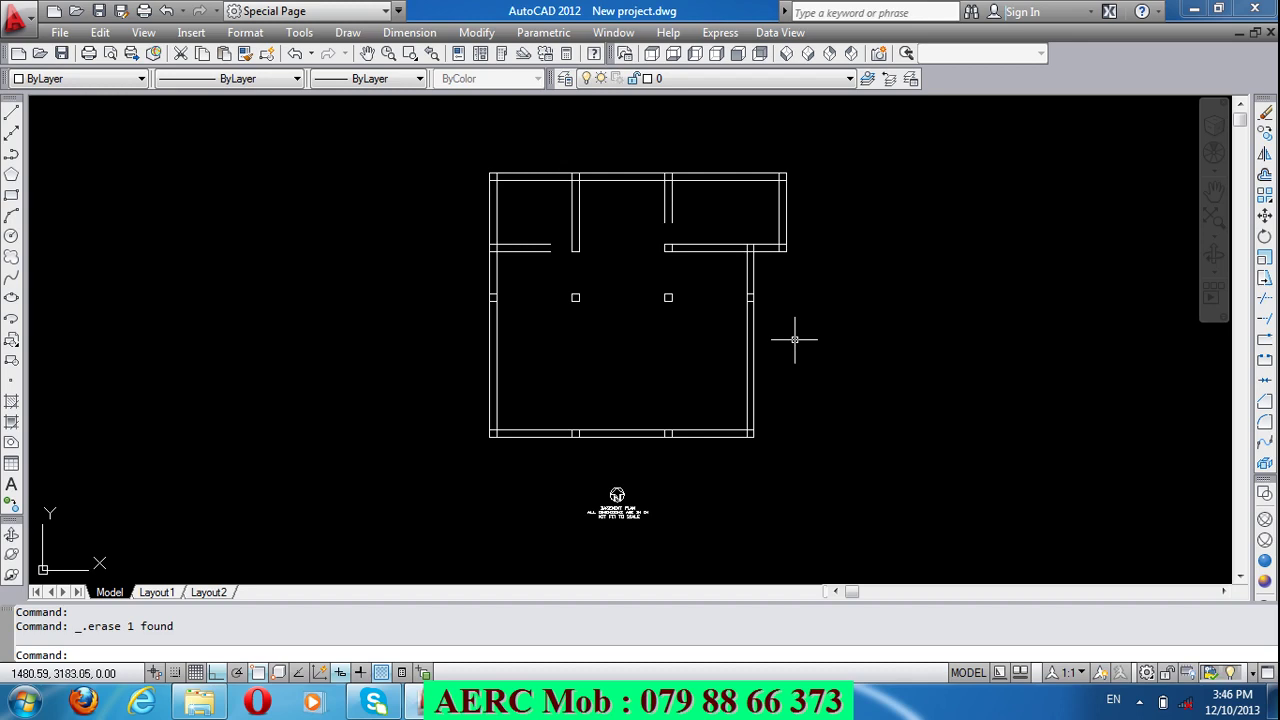
pyautogui.scroll(2, 562, 267)
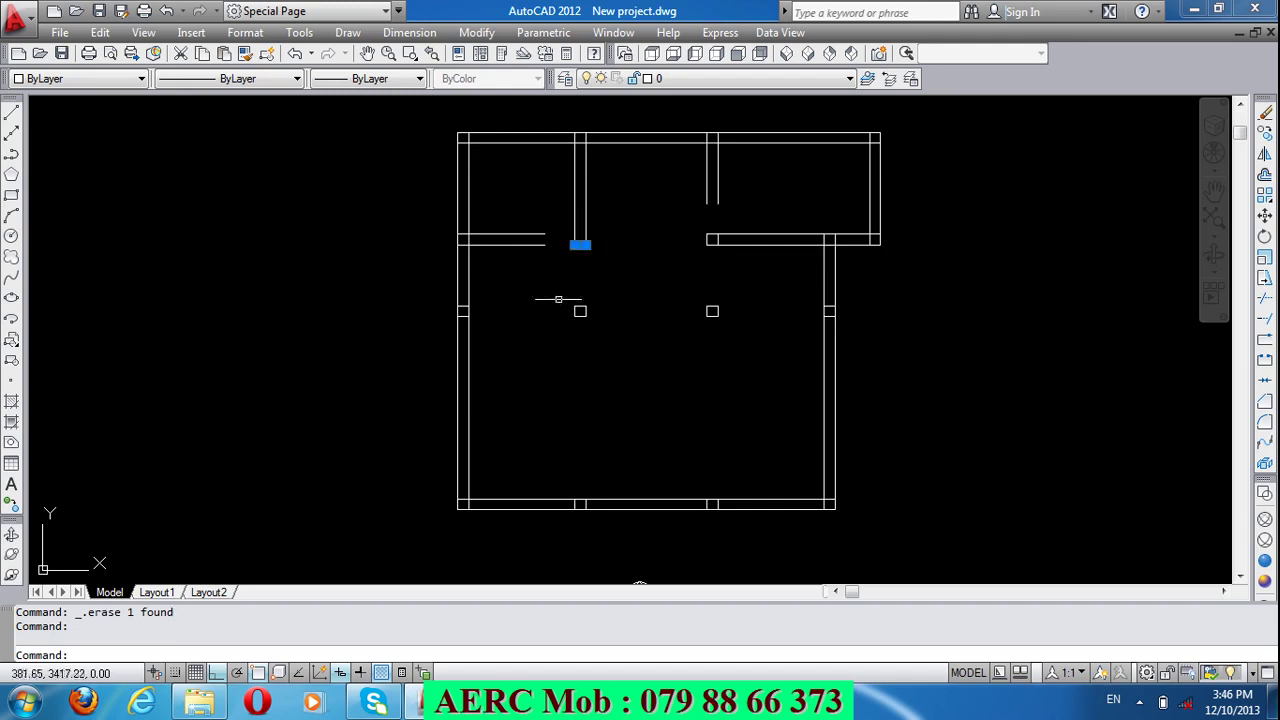
pyautogui.press('Delete')
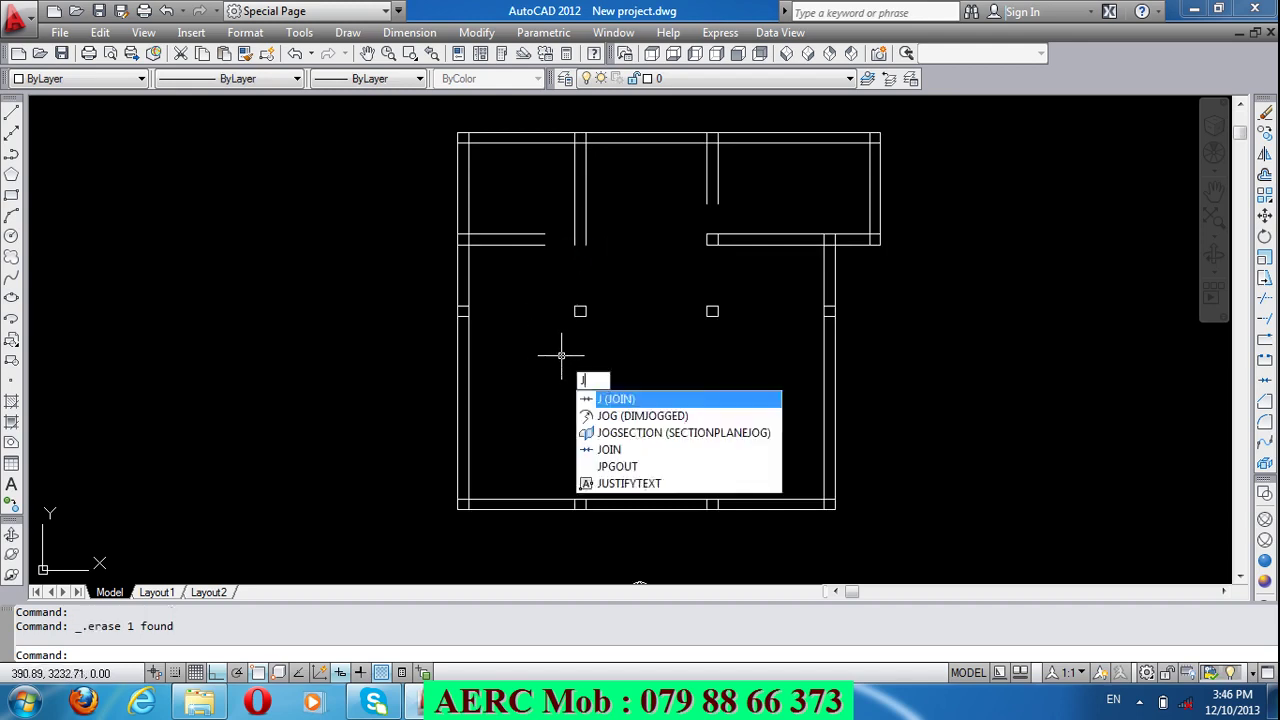
# Step: Join the first wall line with its bottom piece, then the two vertical wall segments
pyautogui.press('Return')
pyautogui.scroll(1, 585, 305)
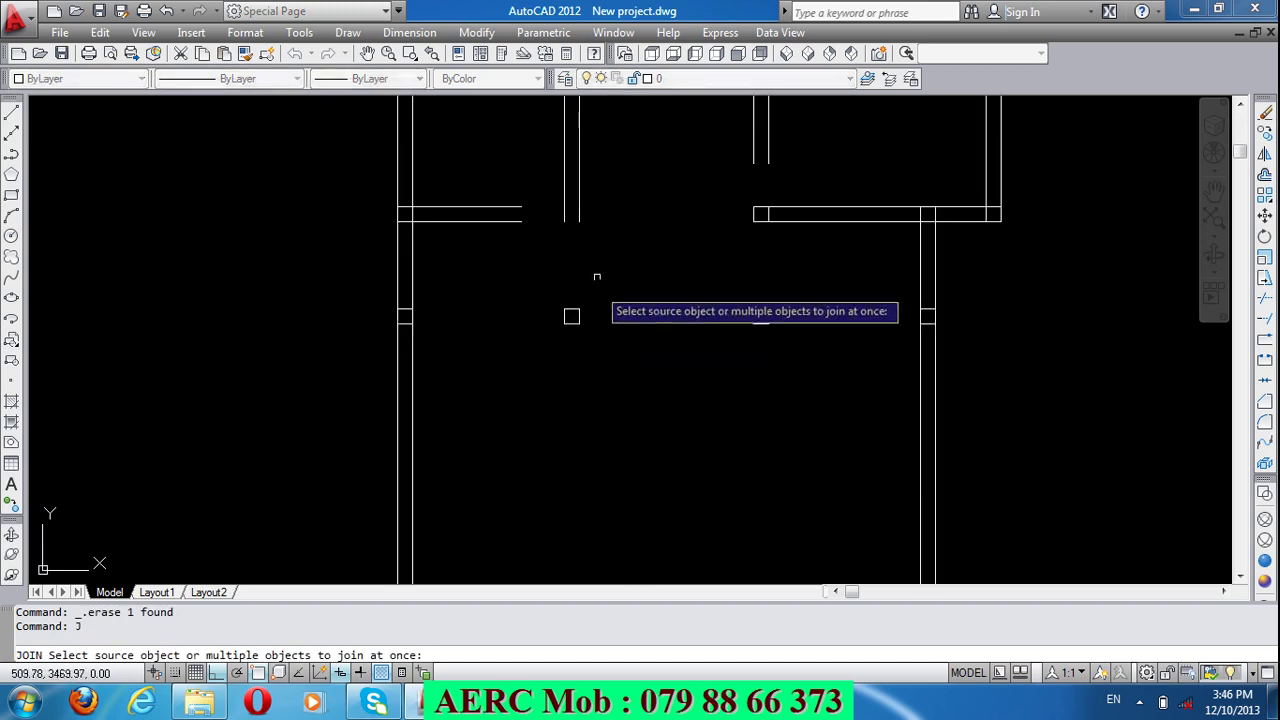
pyautogui.click(578, 211)
pyautogui.scroll(-2, 573, 214)
pyautogui.scroll(2, 573, 421)
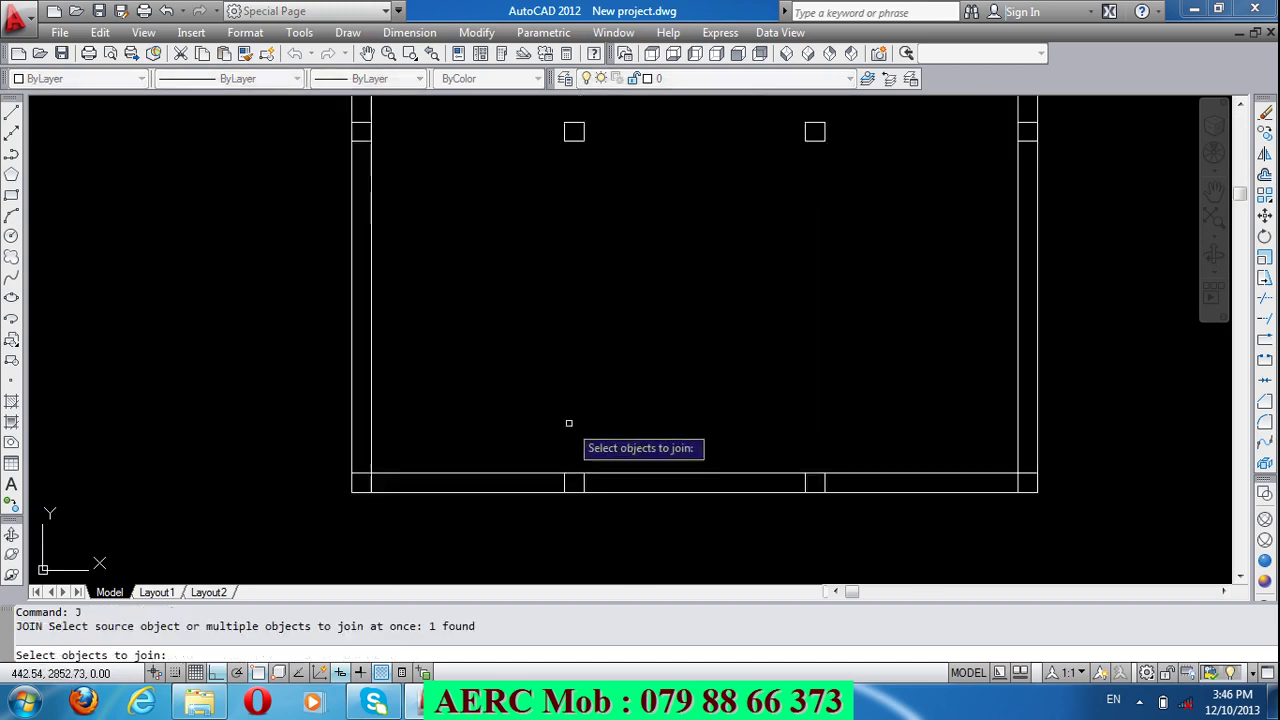
pyautogui.scroll(-1, 572, 425)
pyautogui.click(578, 460)
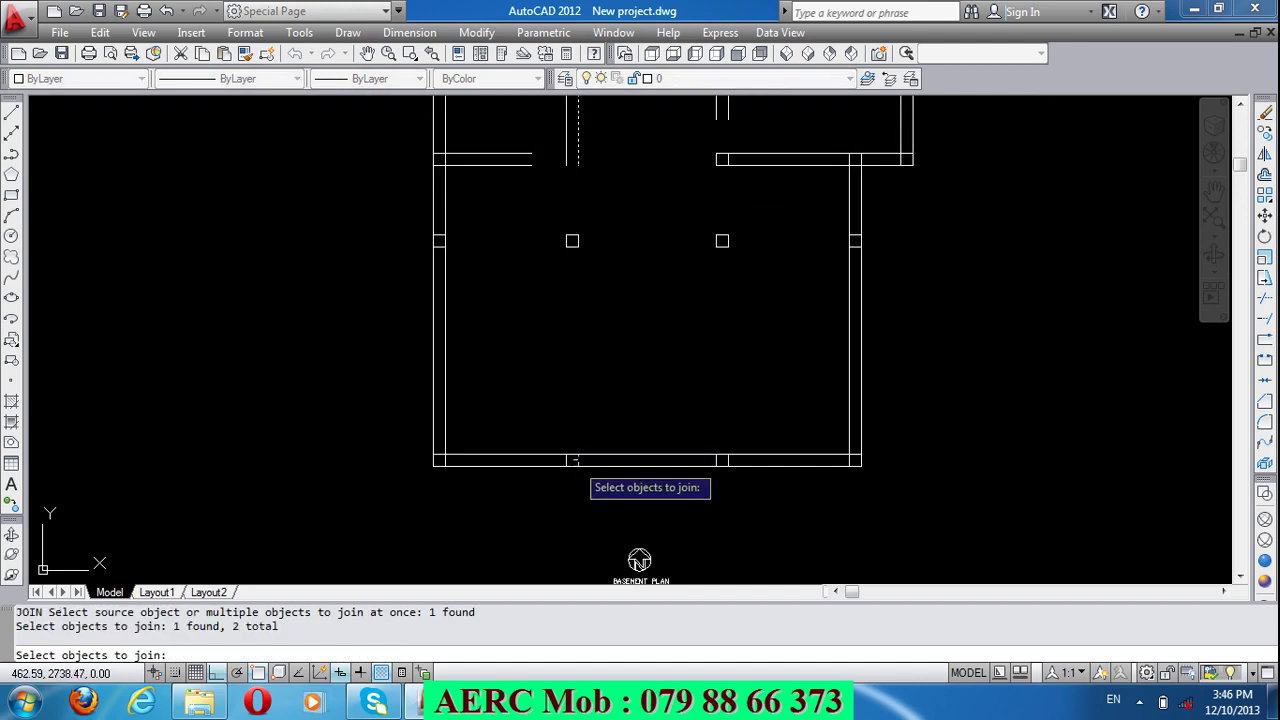
pyautogui.press('Return')
pyautogui.press('Return')
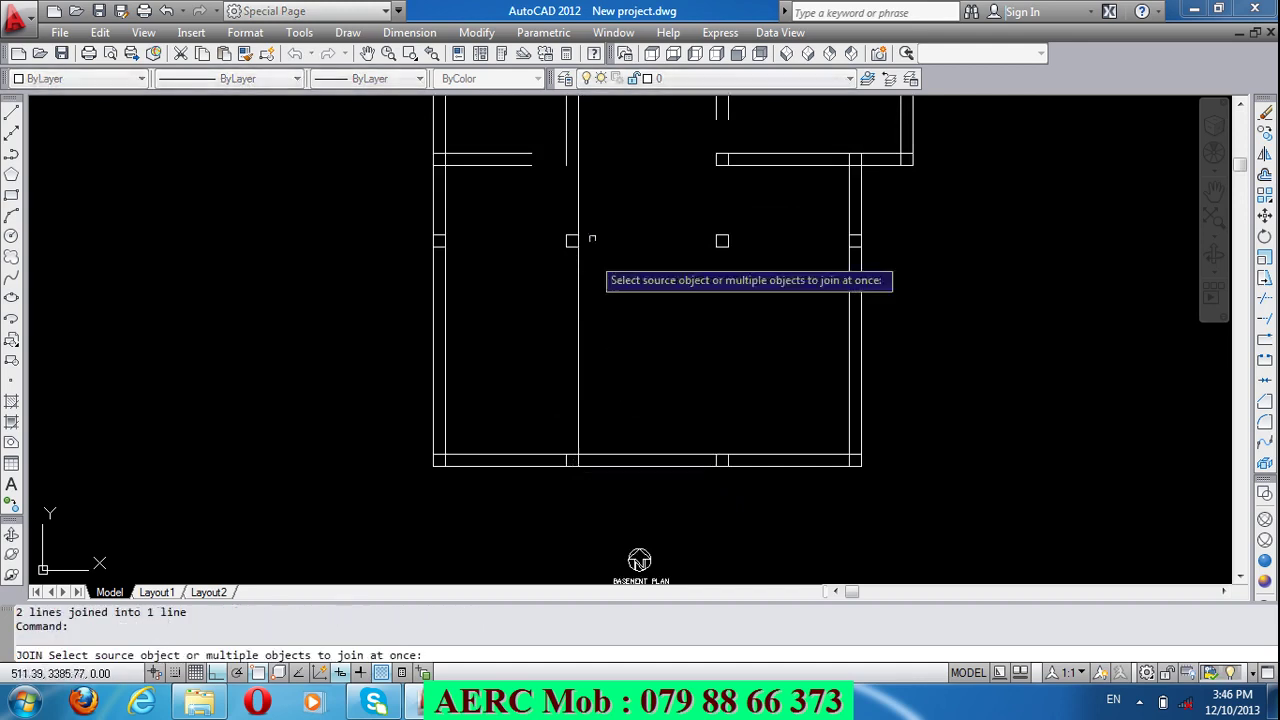
pyautogui.click(566, 150)
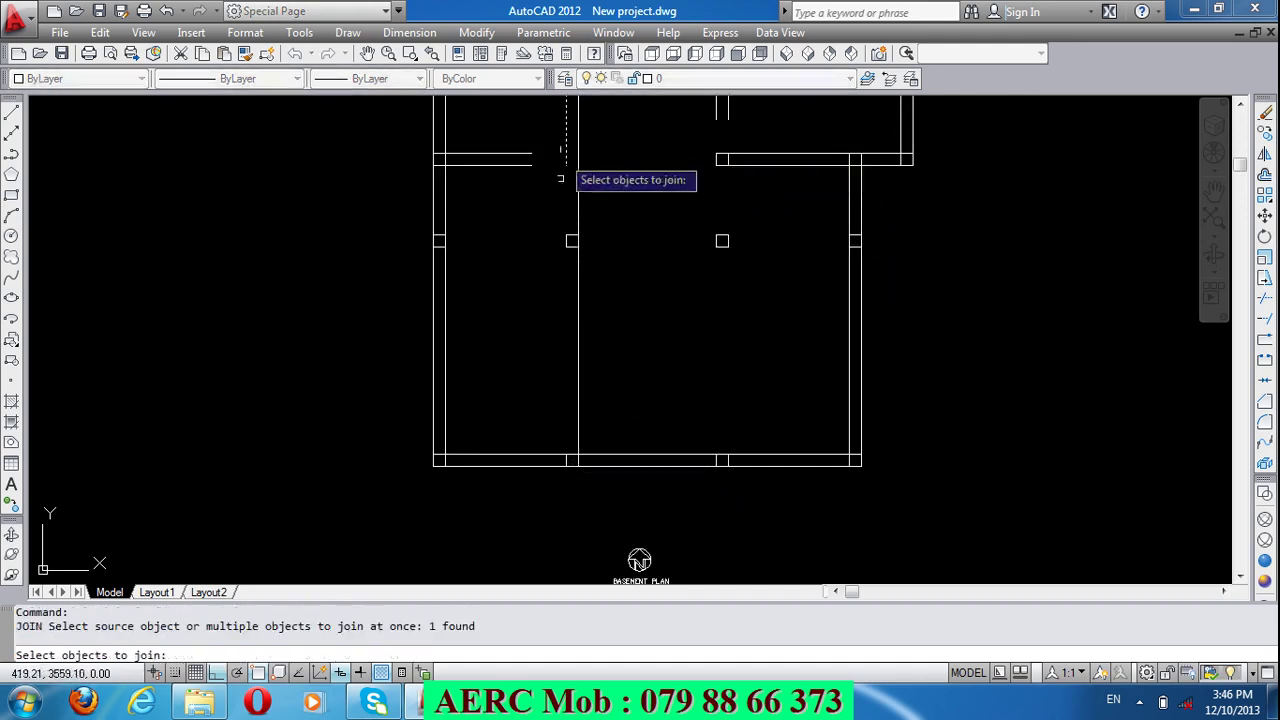
pyautogui.click(567, 456)
pyautogui.press('Return')
pyautogui.press('Return')
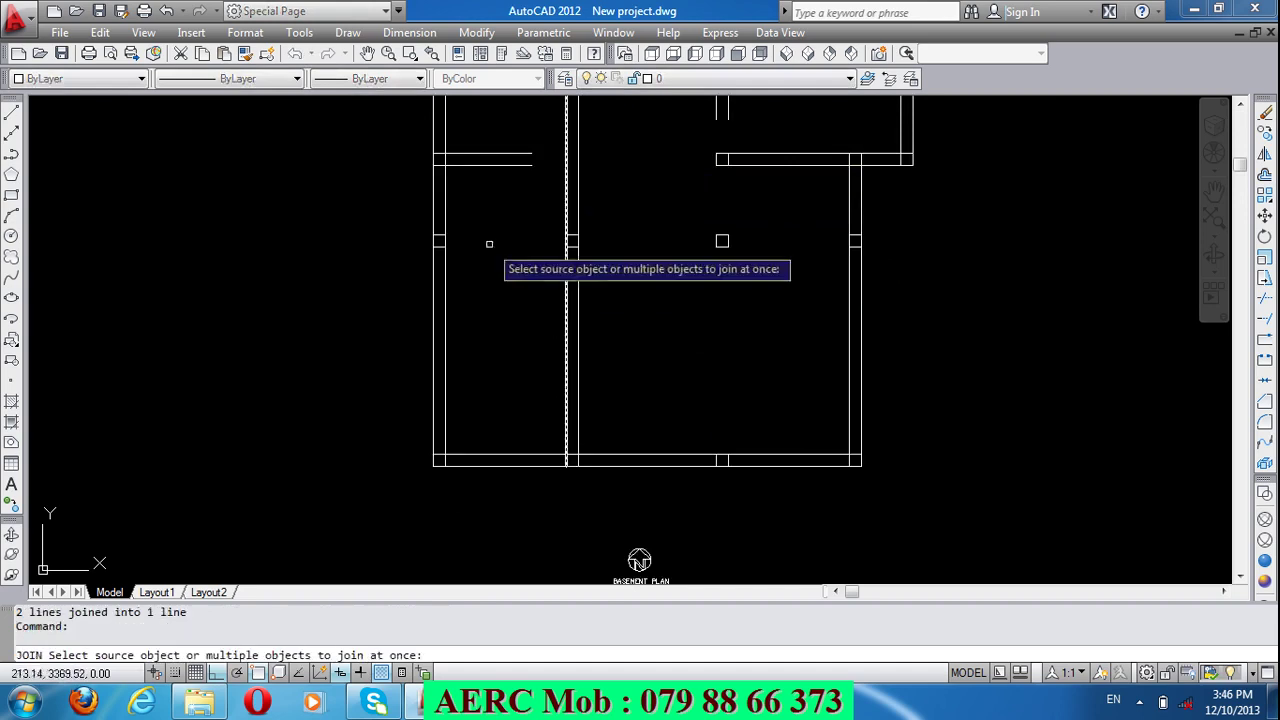
# Step: Merge the top horizontal wall line pieces into one continuous line
pyautogui.click(524, 164)
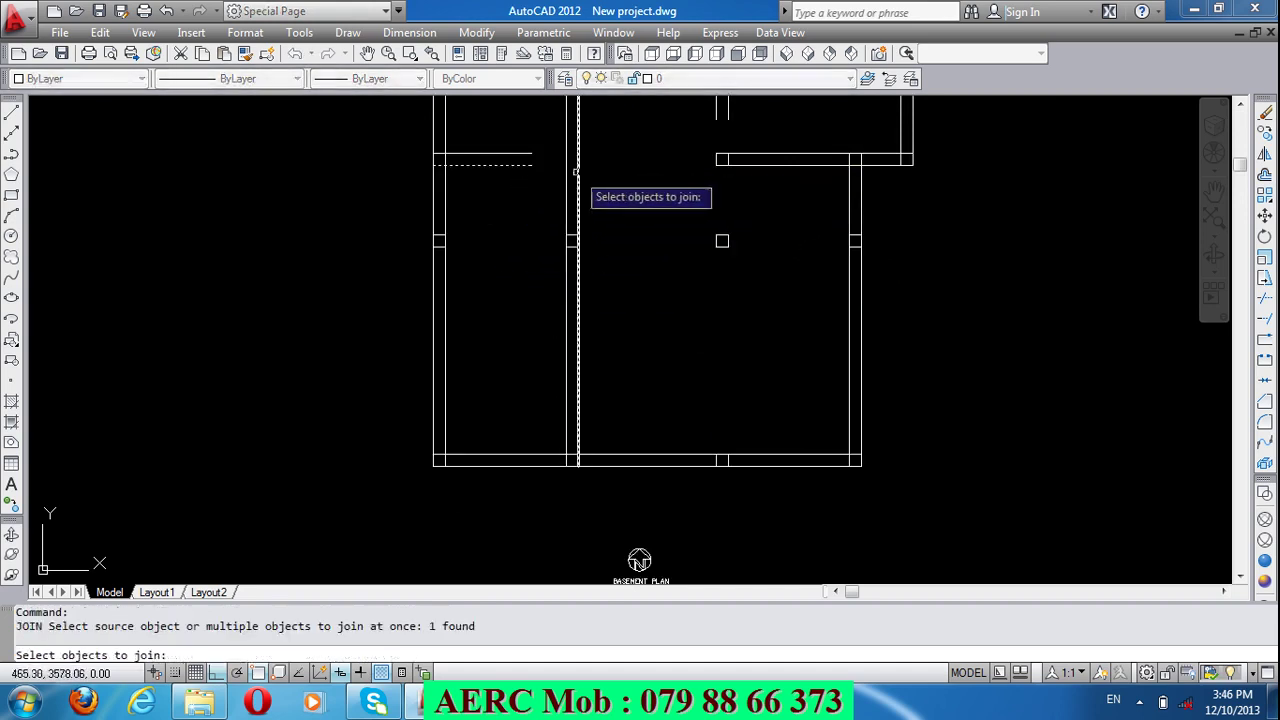
pyautogui.click(747, 167)
pyautogui.click(738, 161)
pyautogui.press('Return')
pyautogui.press('Return')
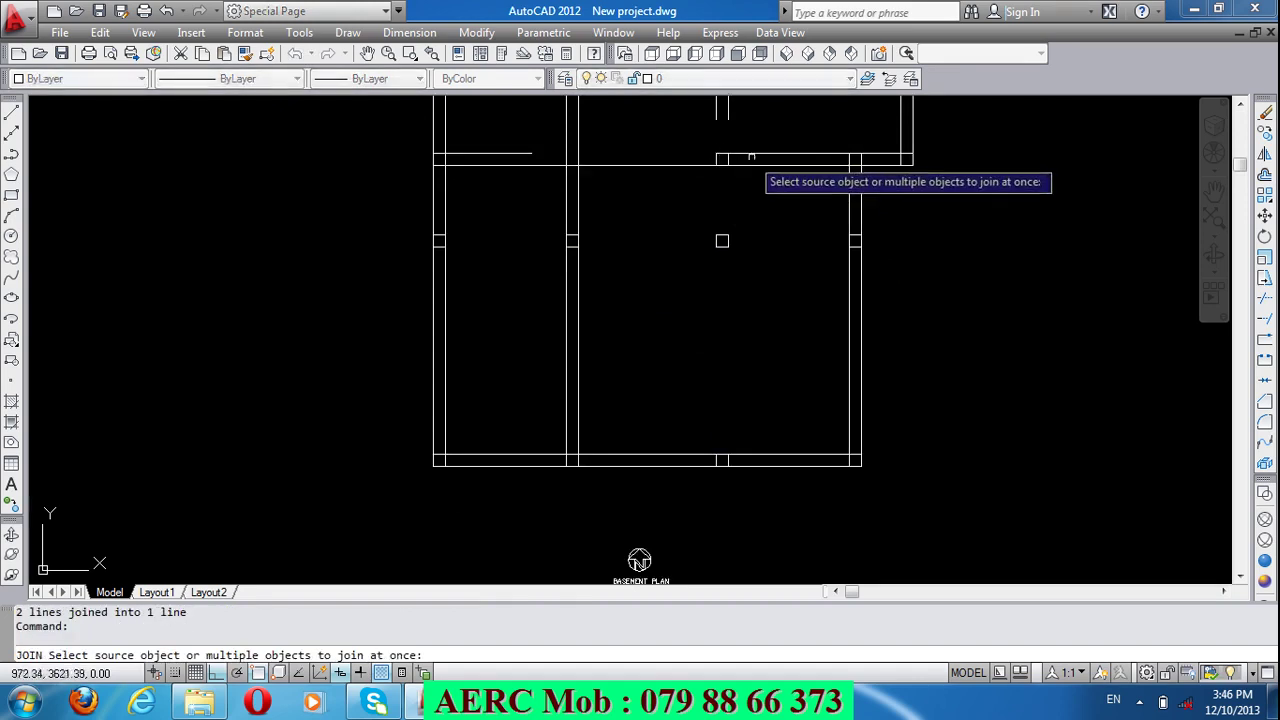
pyautogui.click(743, 158)
pyautogui.click(515, 153)
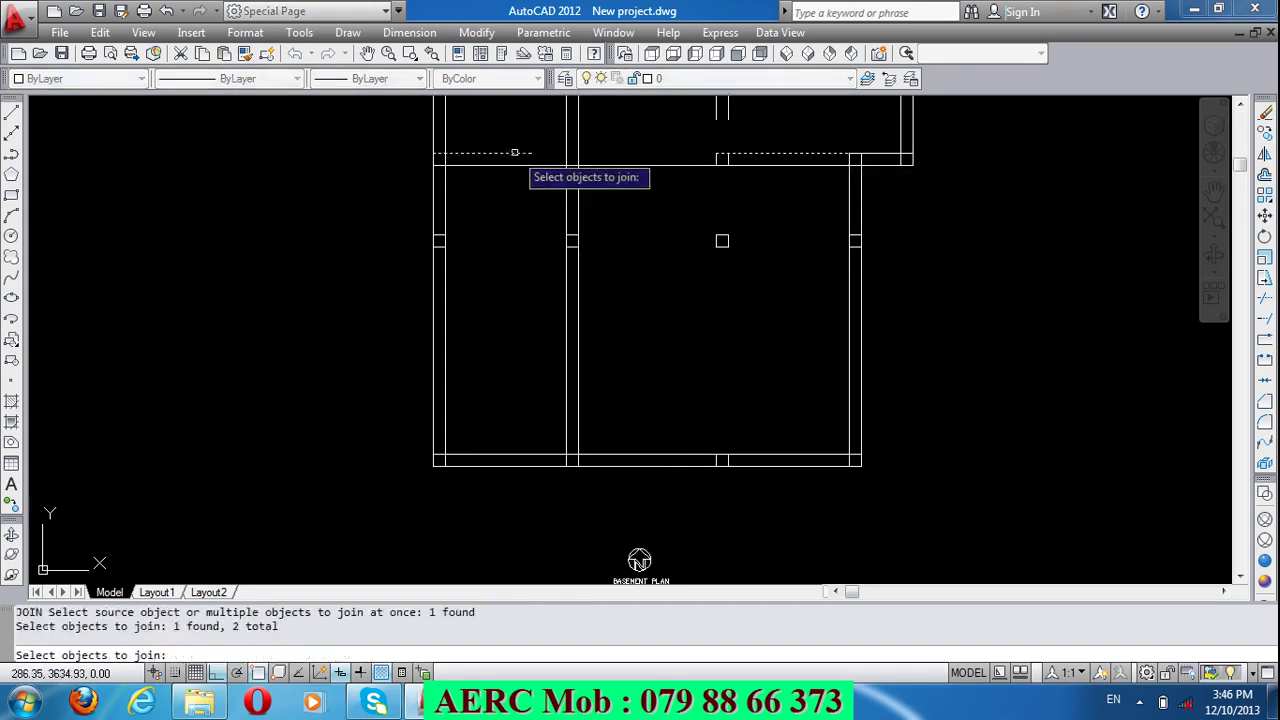
pyautogui.press('Return')
pyautogui.press('Return')
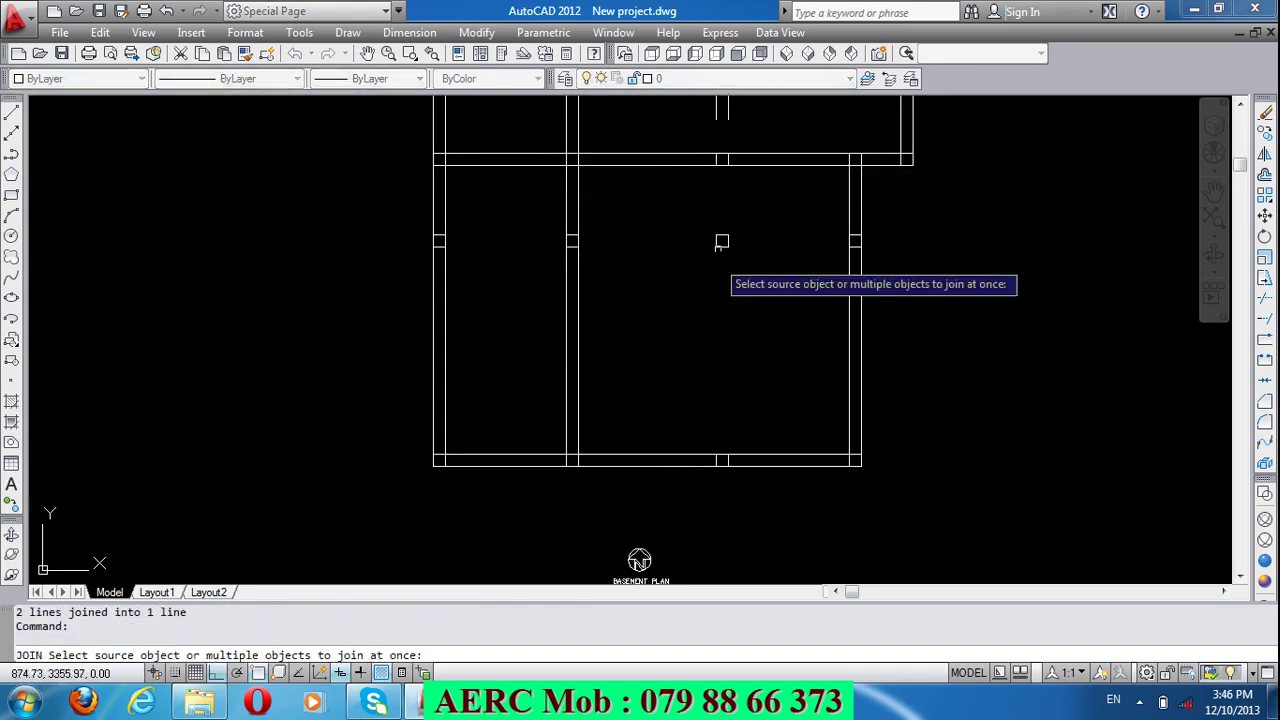
# Step: Join two short upper wall pieces with their matching lower pieces
pyautogui.click(728, 116)
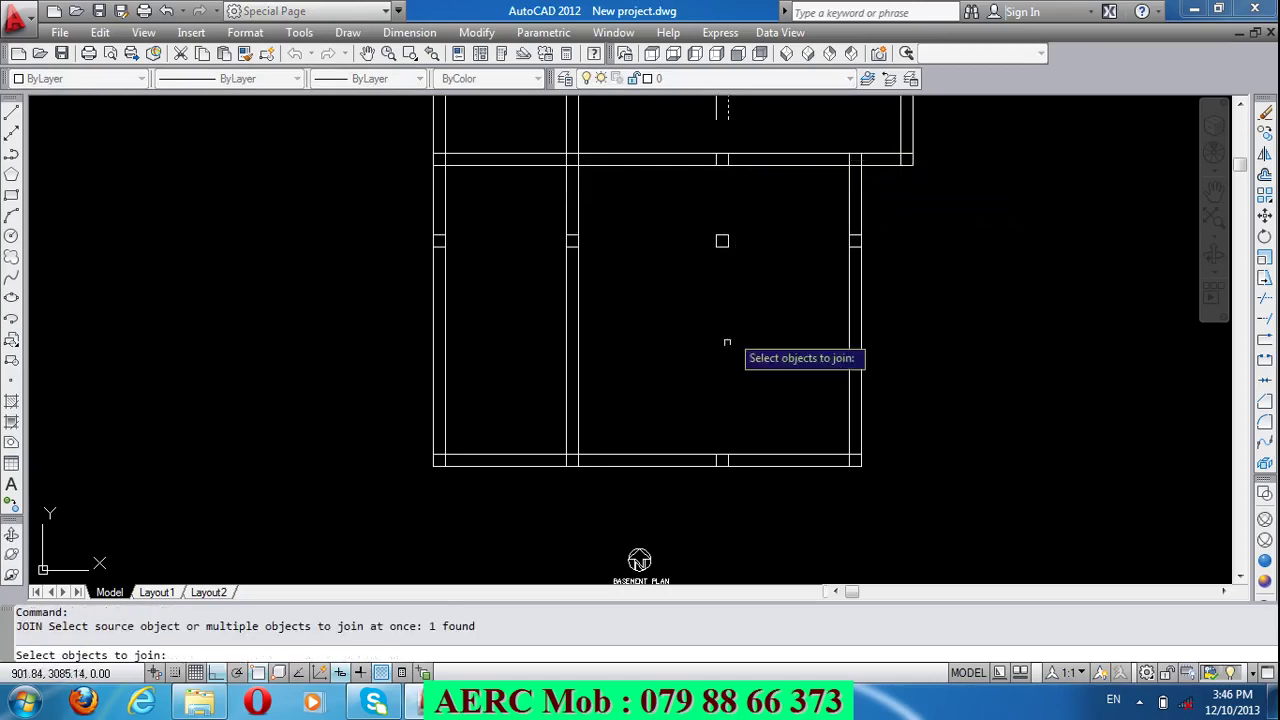
pyautogui.click(728, 460)
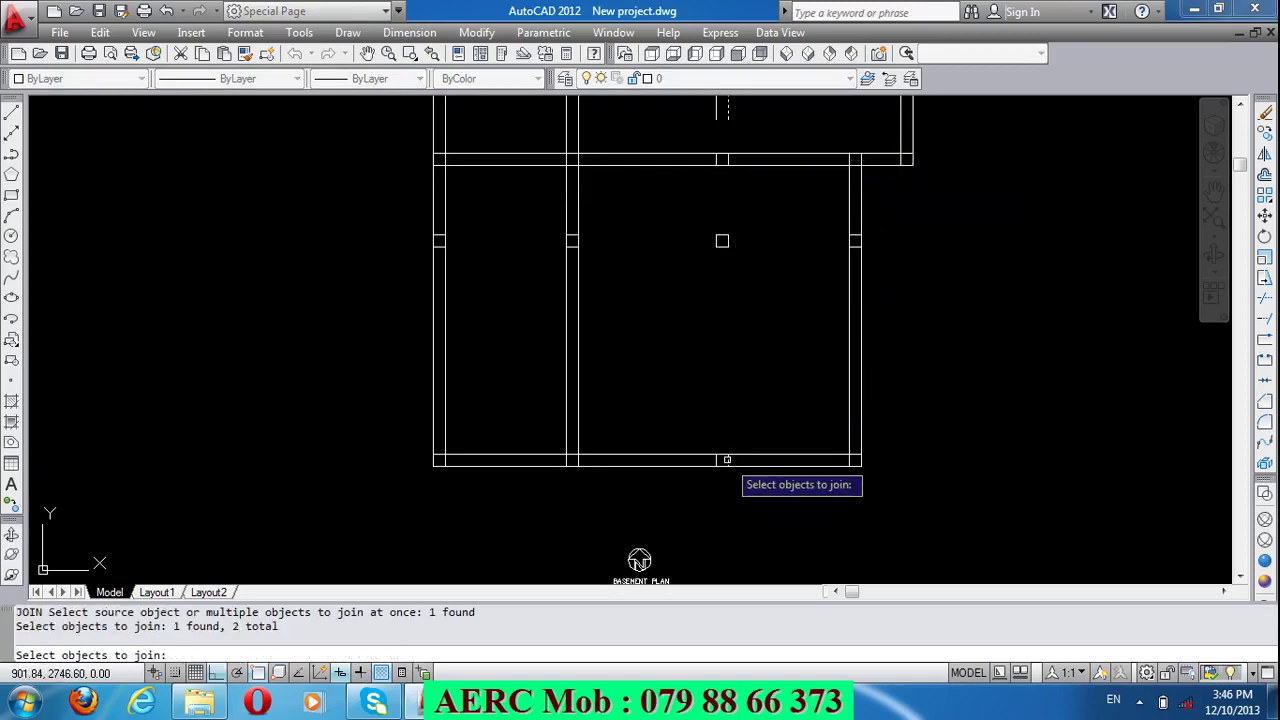
pyautogui.press('Return')
pyautogui.press('Return')
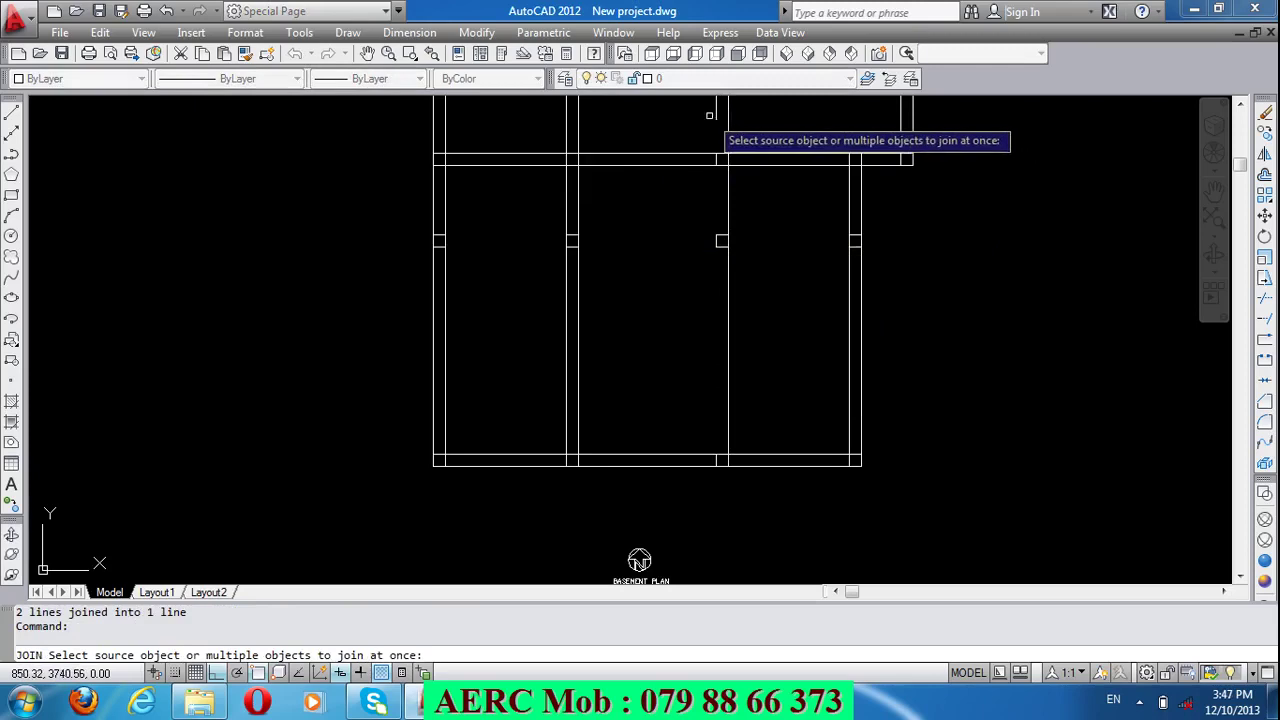
pyautogui.click(716, 112)
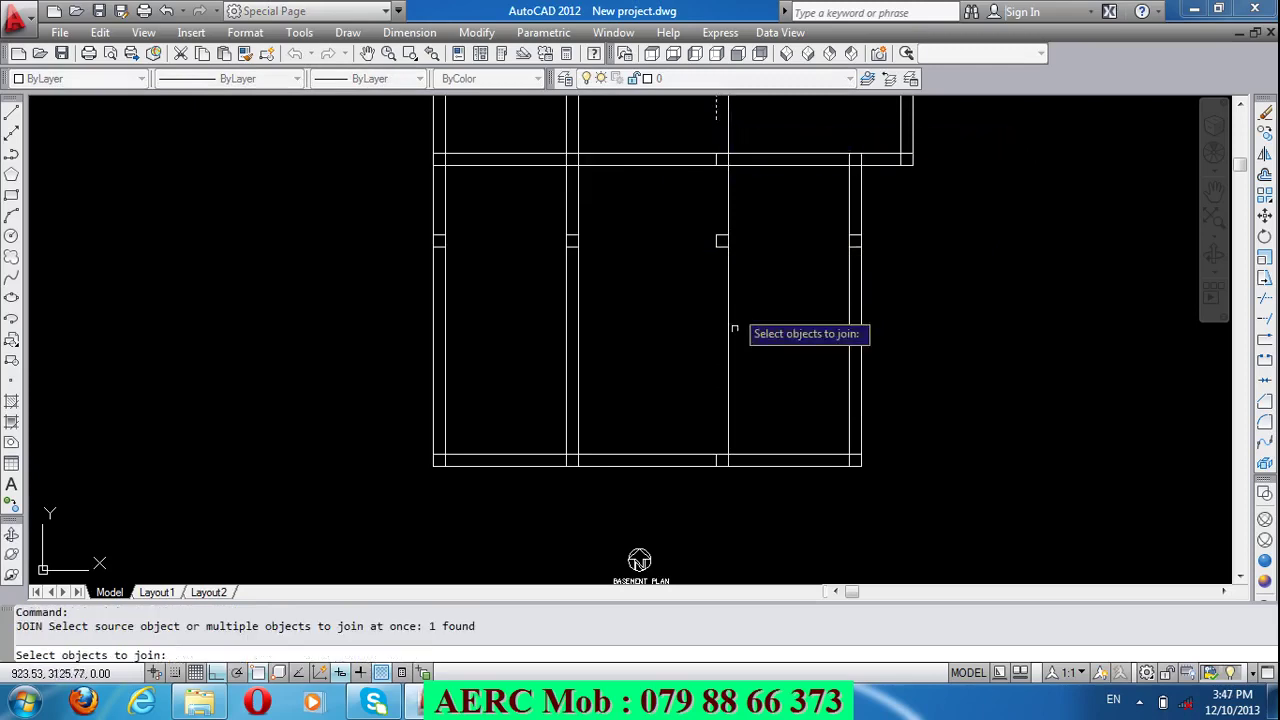
pyautogui.click(716, 465)
pyautogui.press('Return')
pyautogui.scroll(-3, 712, 394)
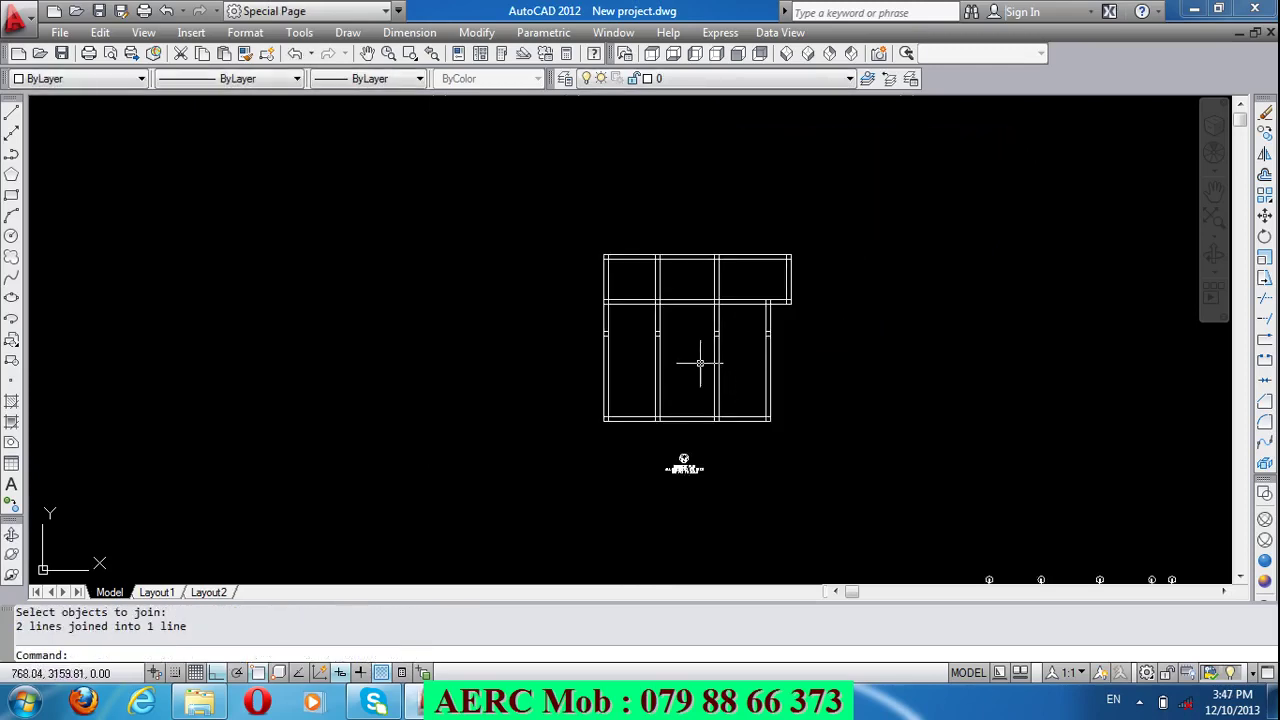
pyautogui.scroll(4, 700, 363)
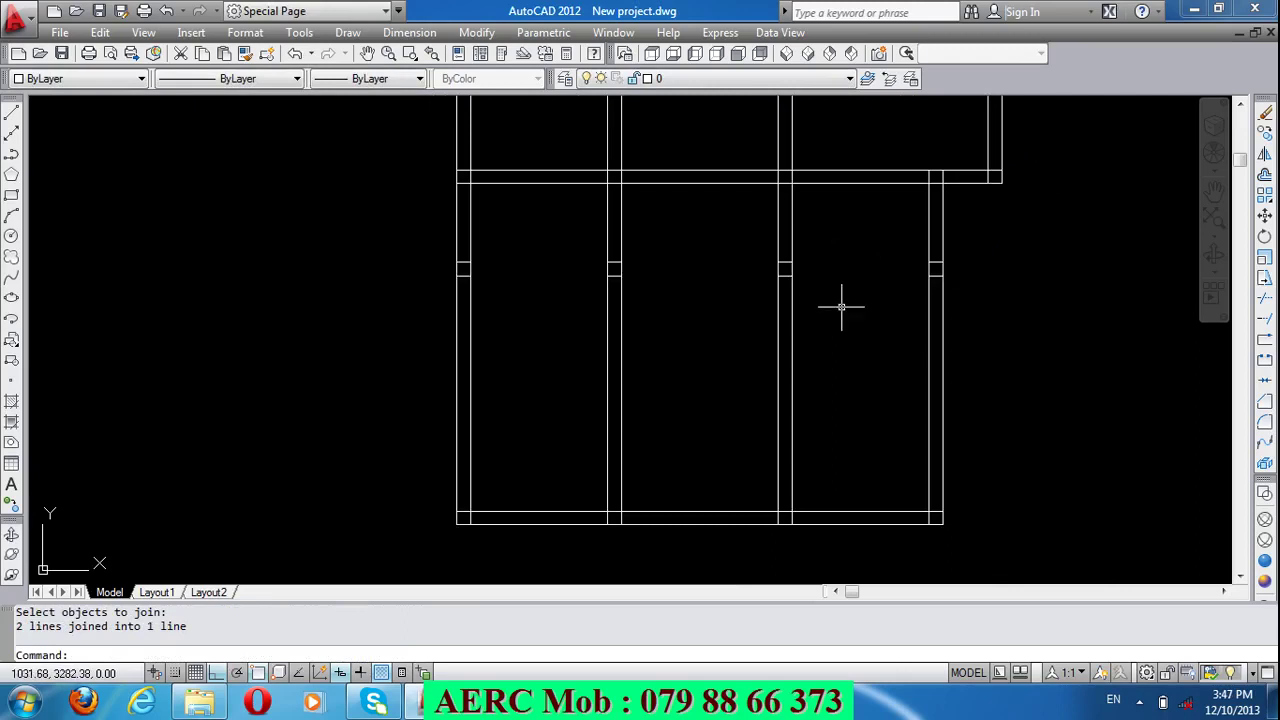
# Step: Merge the right room's two pairs of wall stubs into continuous horizontal walls
pyautogui.press('Return')
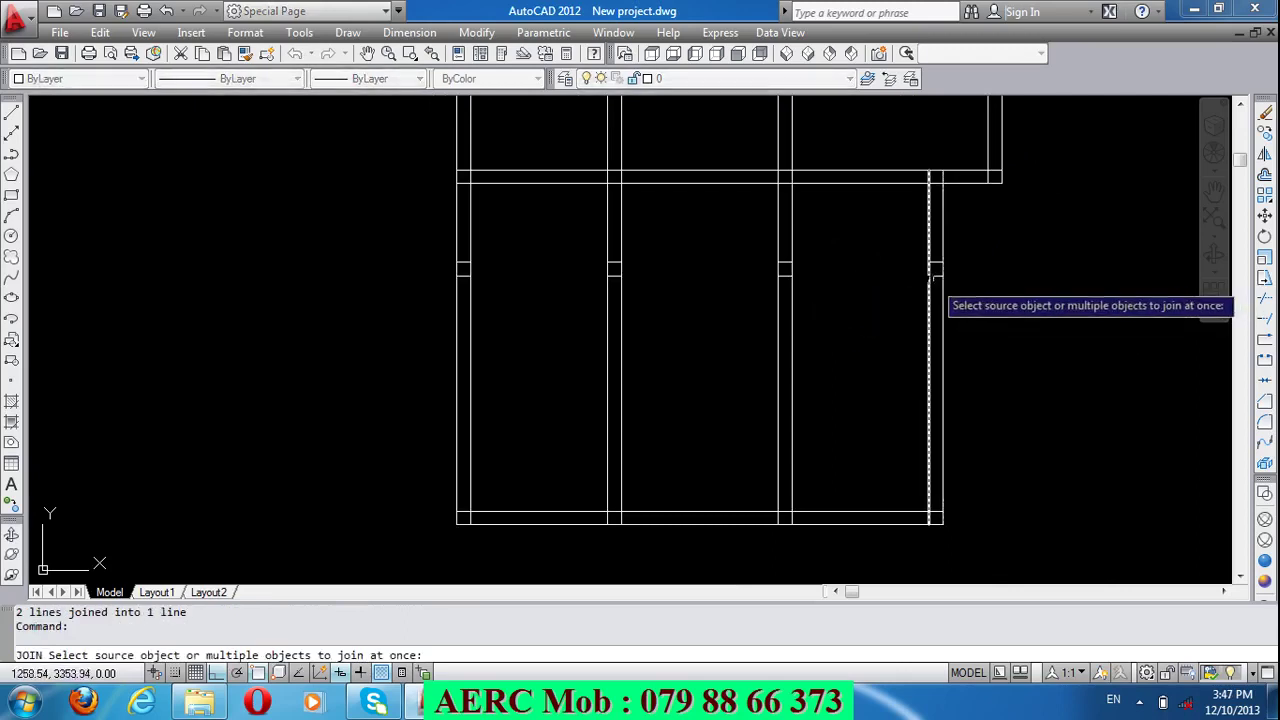
pyautogui.click(935, 275)
pyautogui.click(781, 282)
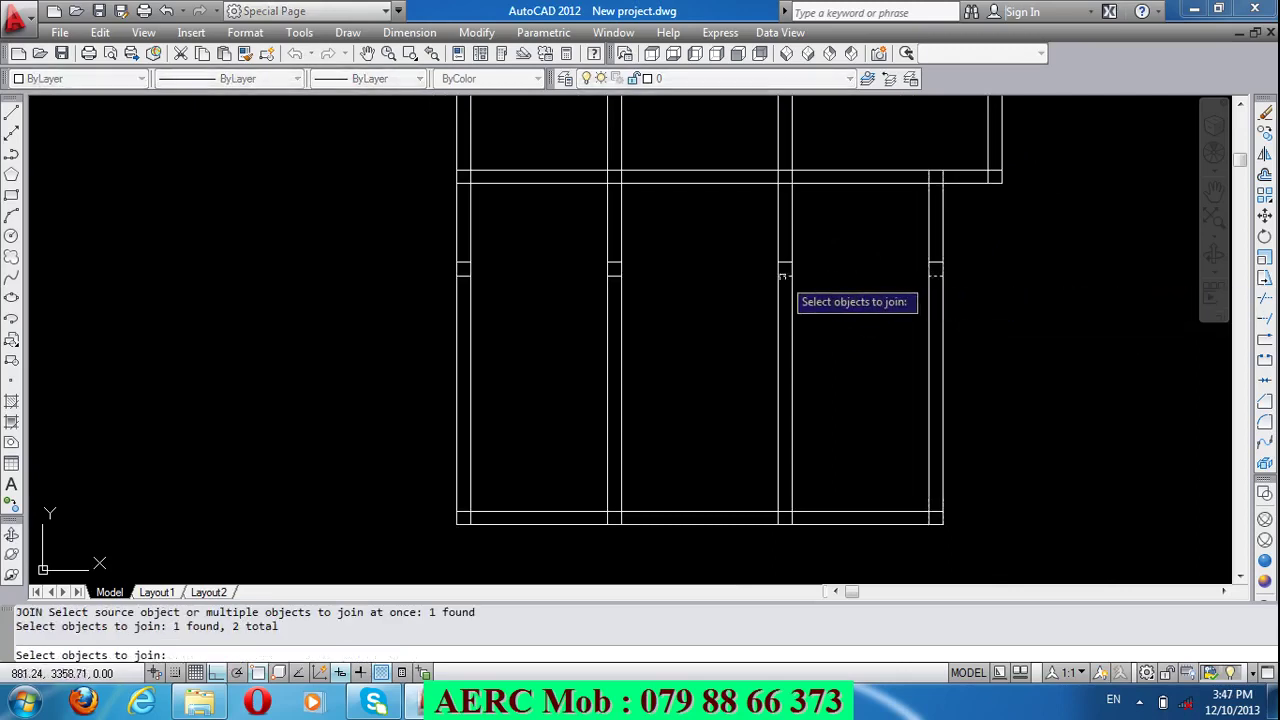
pyautogui.press('Return')
pyautogui.press('Return')
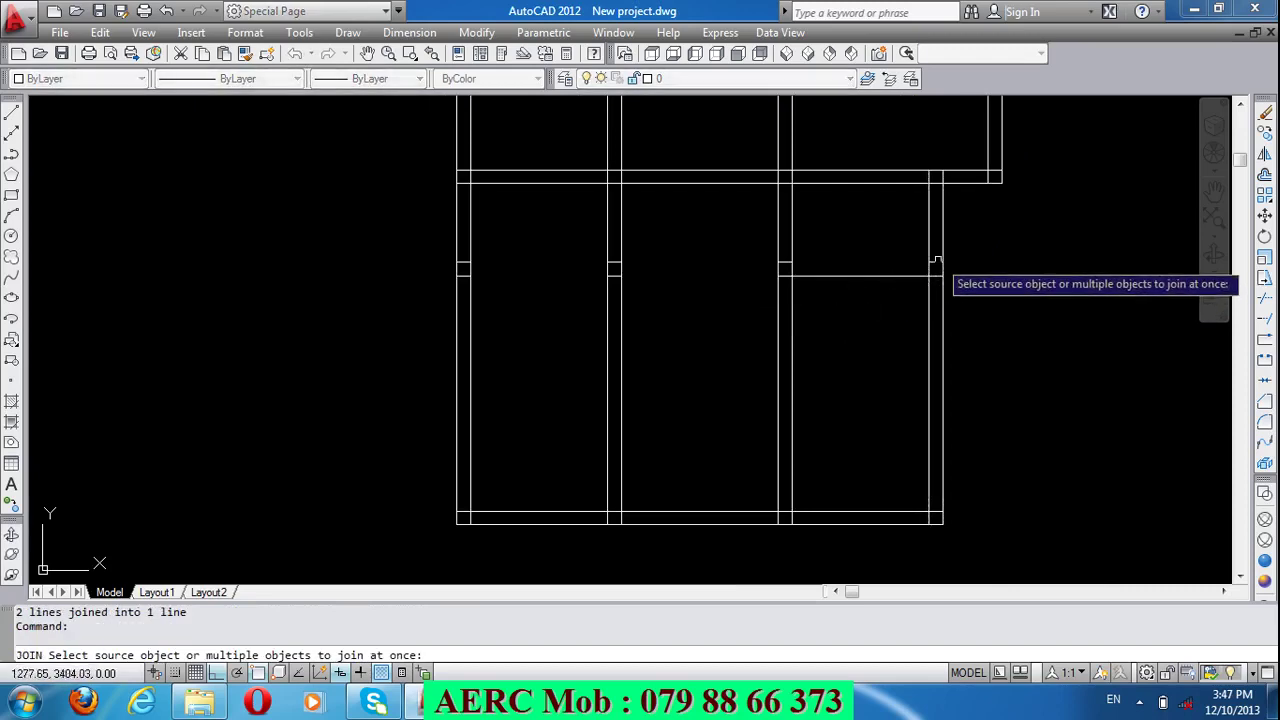
pyautogui.click(936, 261)
pyautogui.click(785, 263)
pyautogui.press('Return')
pyautogui.press('Return')
# Step: Join the left room's first pair of wall stubs, redoing a wrong pick
pyautogui.click(614, 264)
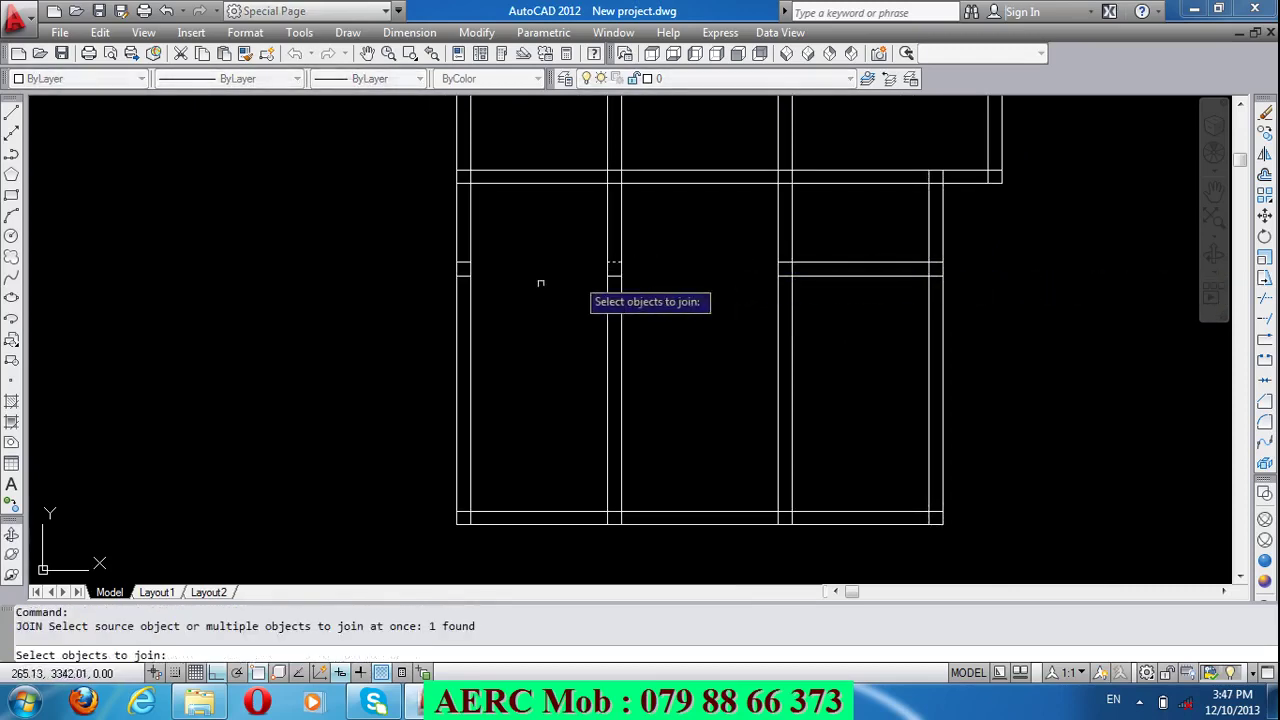
pyautogui.click(466, 263)
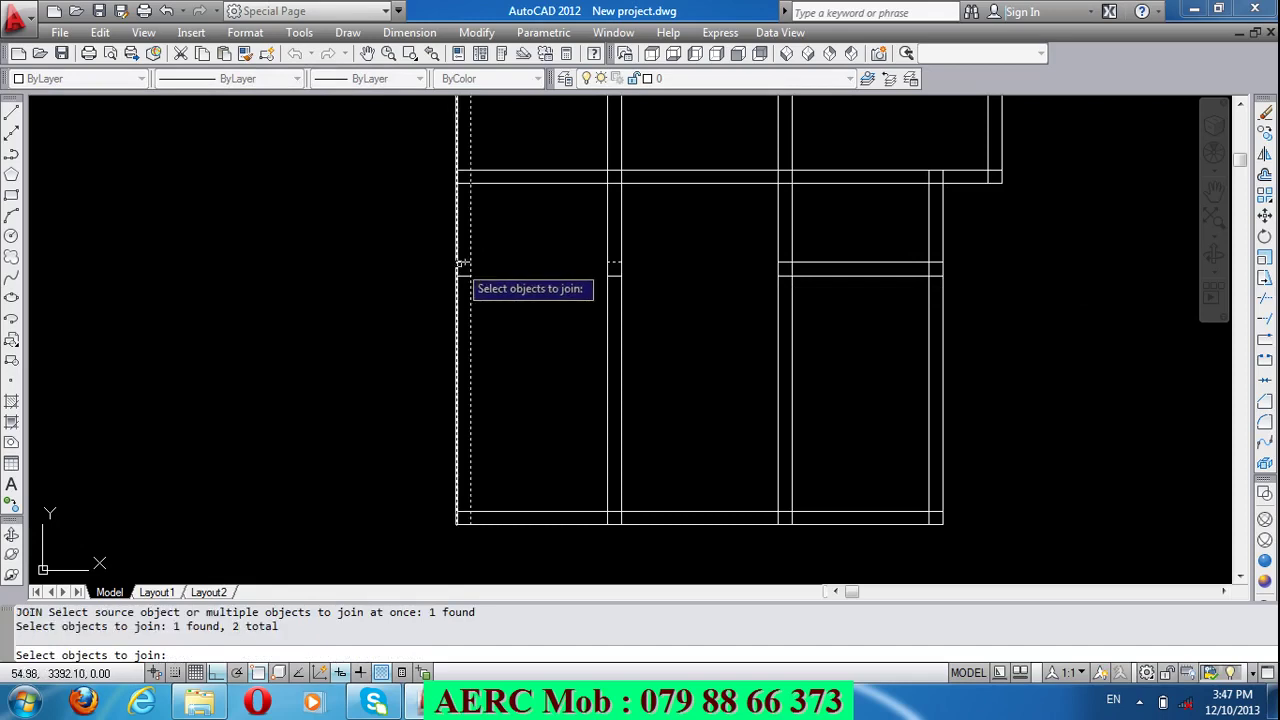
pyautogui.press('Escape')
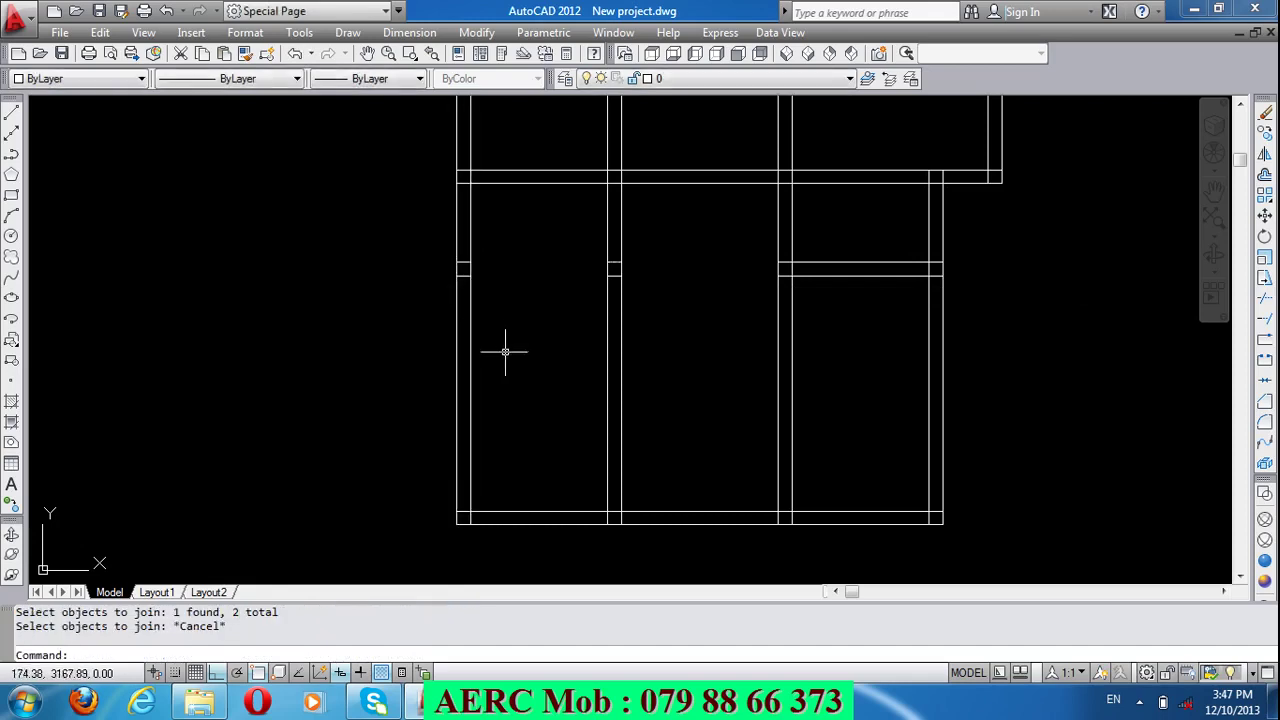
pyautogui.write('j')
pyautogui.press('Return')
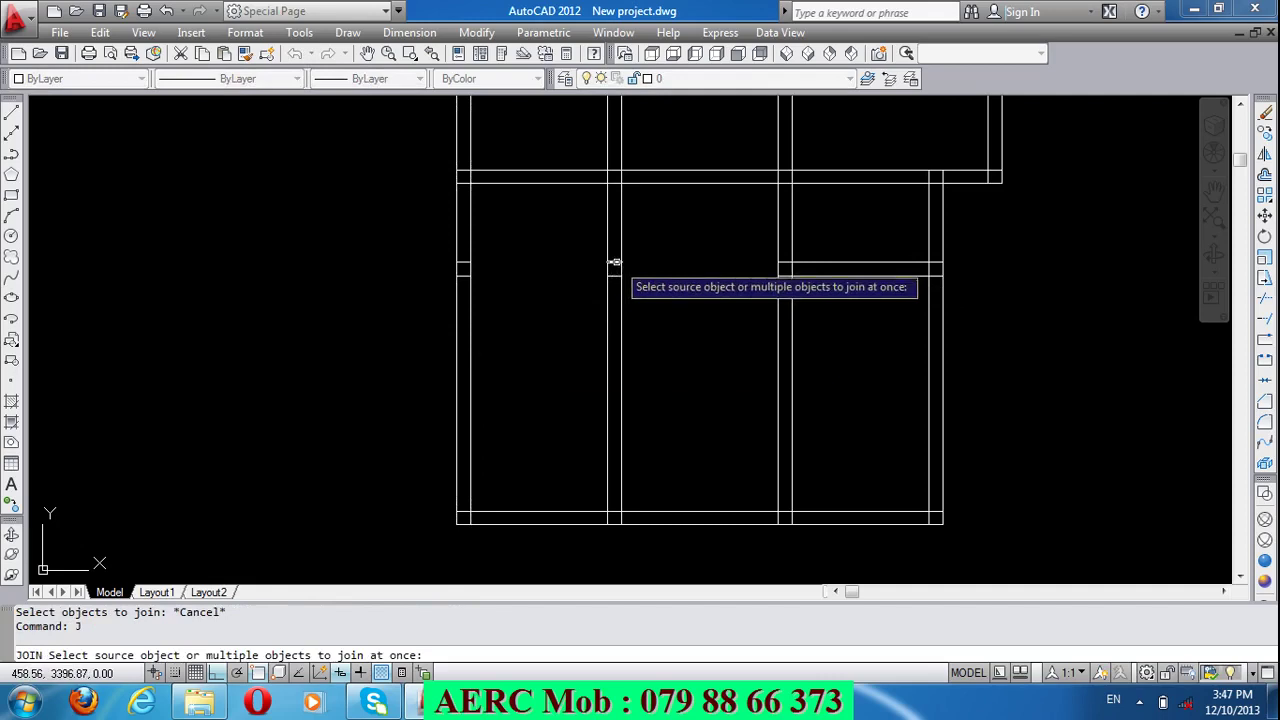
pyautogui.click(614, 264)
pyautogui.click(468, 265)
pyautogui.click(459, 260)
pyautogui.press('Return')
pyautogui.press('Return')
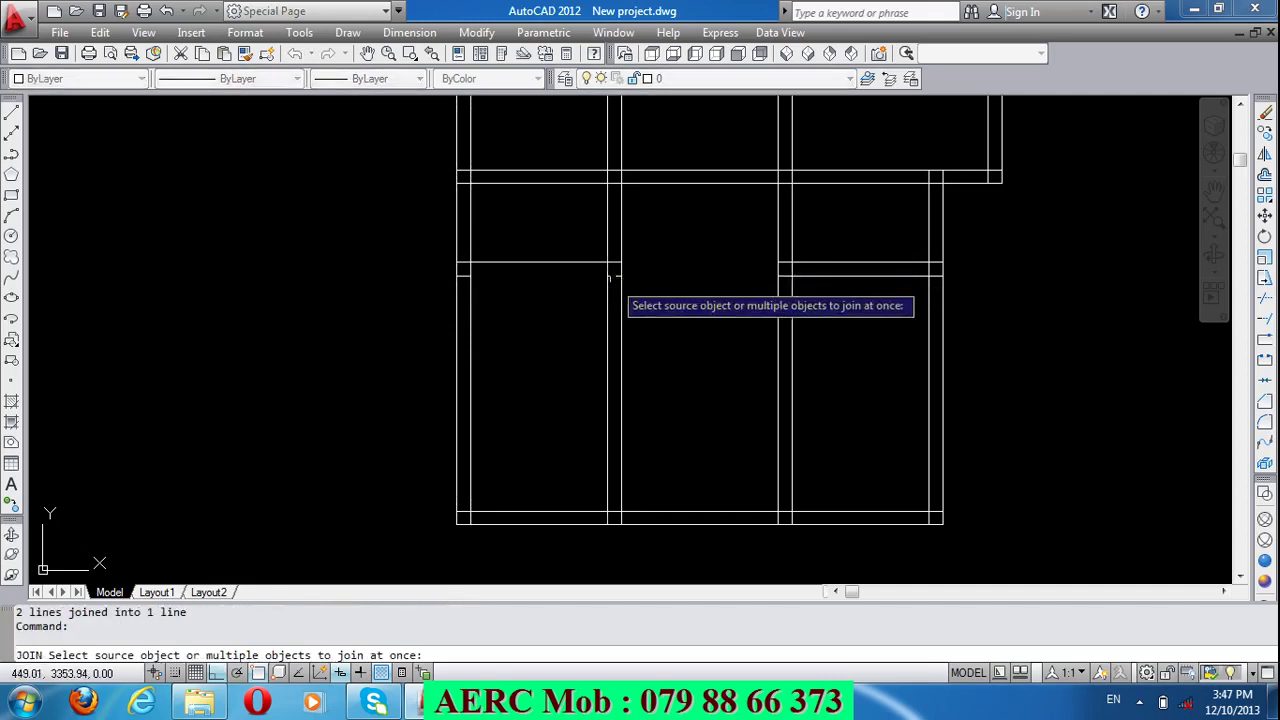
# Step: Join the left room's second pair of wall stubs into one wall
pyautogui.click(615, 277)
pyautogui.click(463, 277)
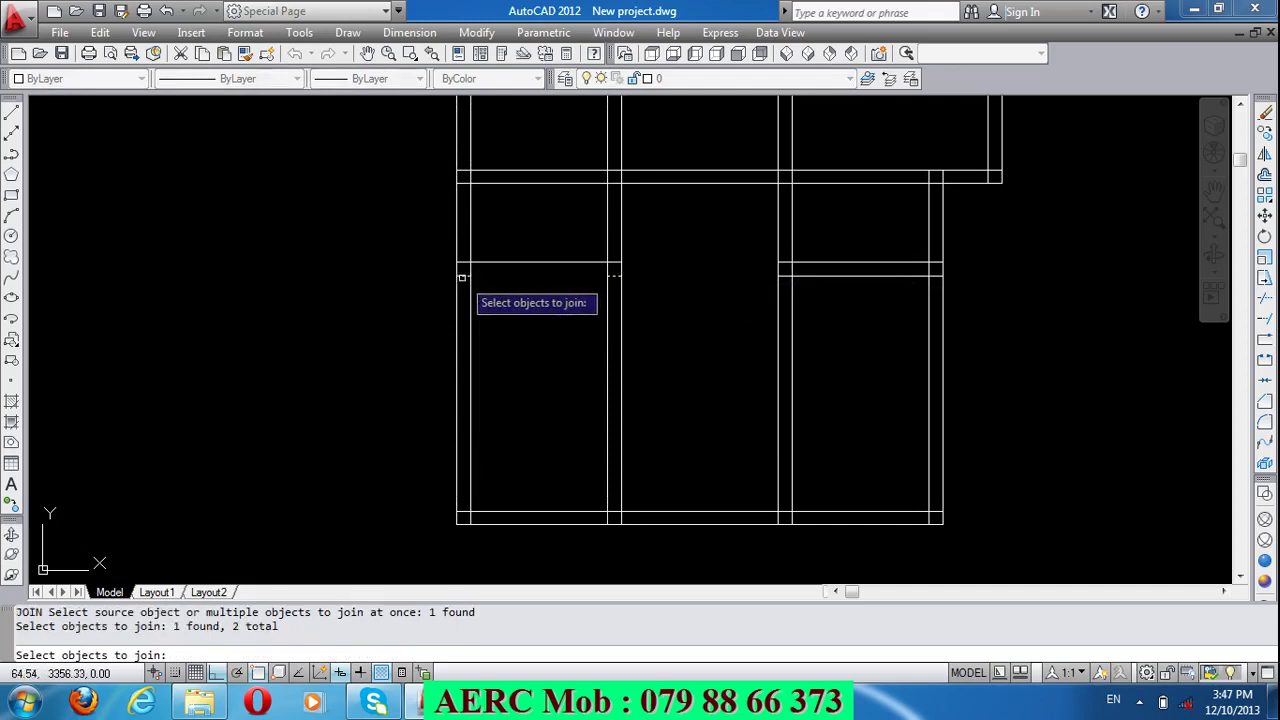
pyautogui.press('Return')
pyautogui.scroll(-2, 576, 328)
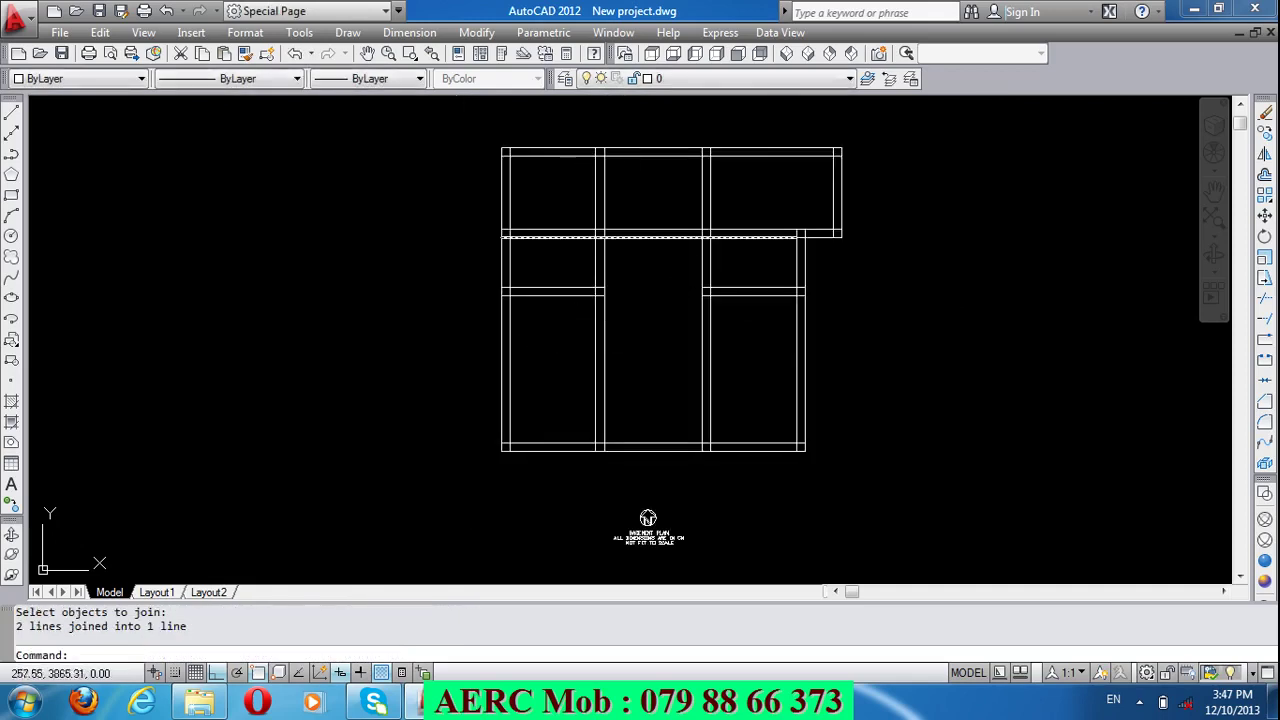
pyautogui.scroll(2, 579, 133)
pyautogui.scroll(-3, 577, 130)
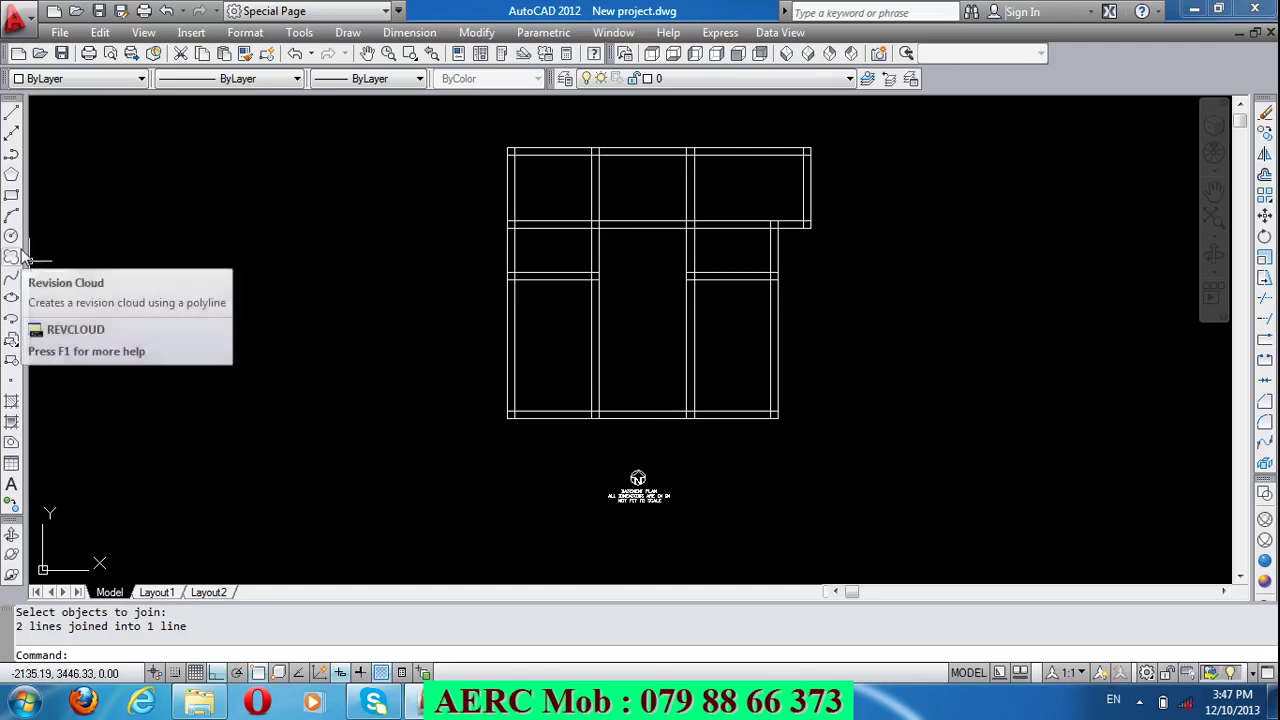
# Step: Draw both corner-to-corner diagonals across the existing column square in the plan
pyautogui.scroll(5, 585, 436)
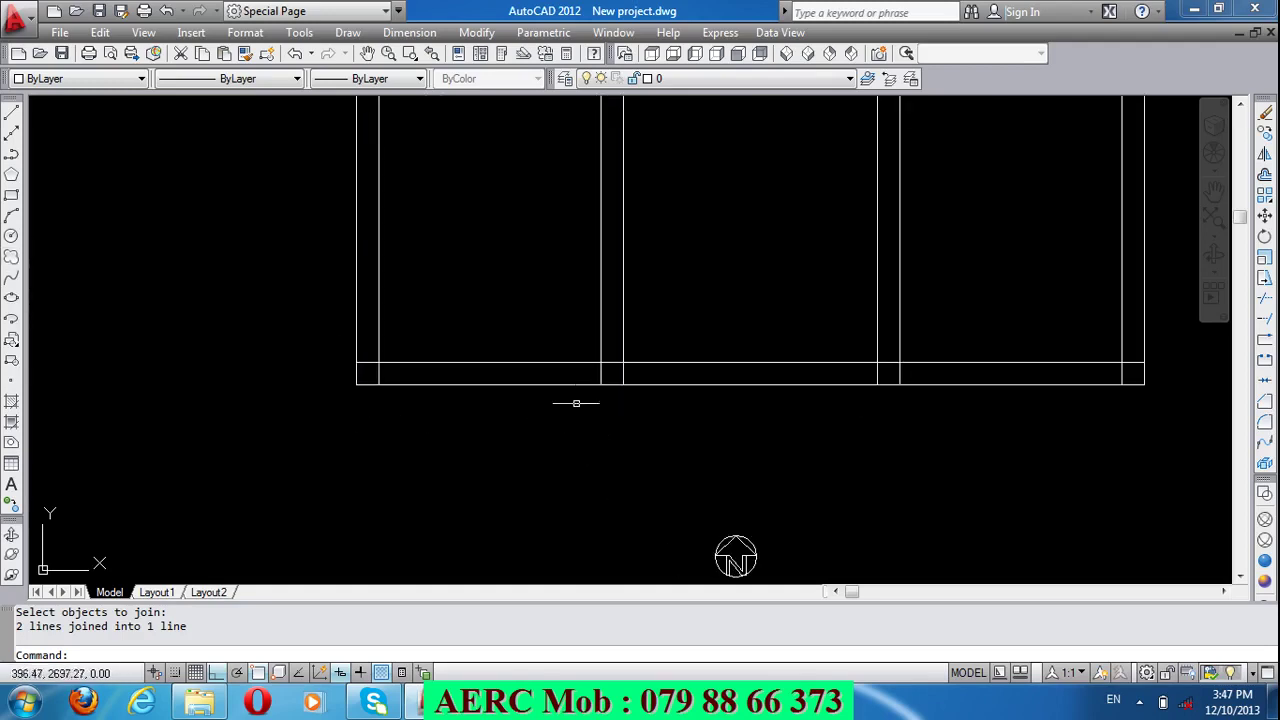
pyautogui.scroll(5, 599, 380)
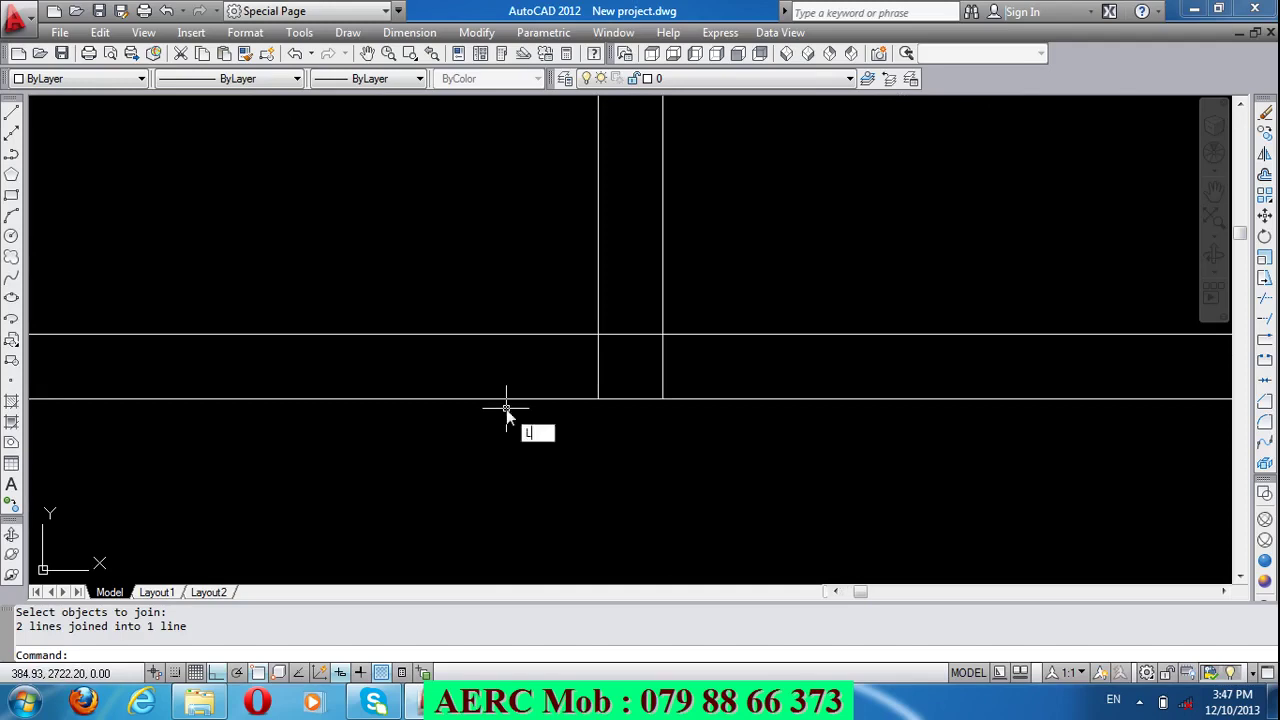
pyautogui.press('Return')
pyautogui.click(661, 334)
pyautogui.click(598, 398)
pyautogui.press('Return')
pyautogui.press('Return')
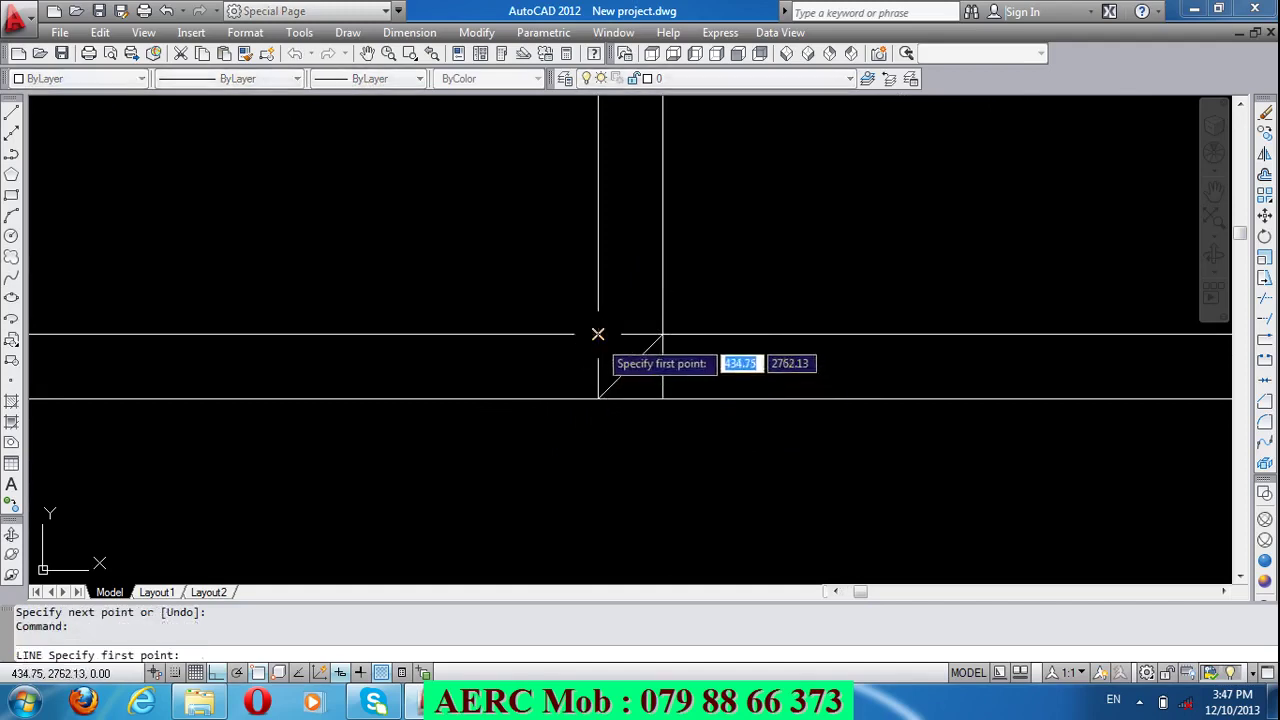
pyautogui.click(598, 334)
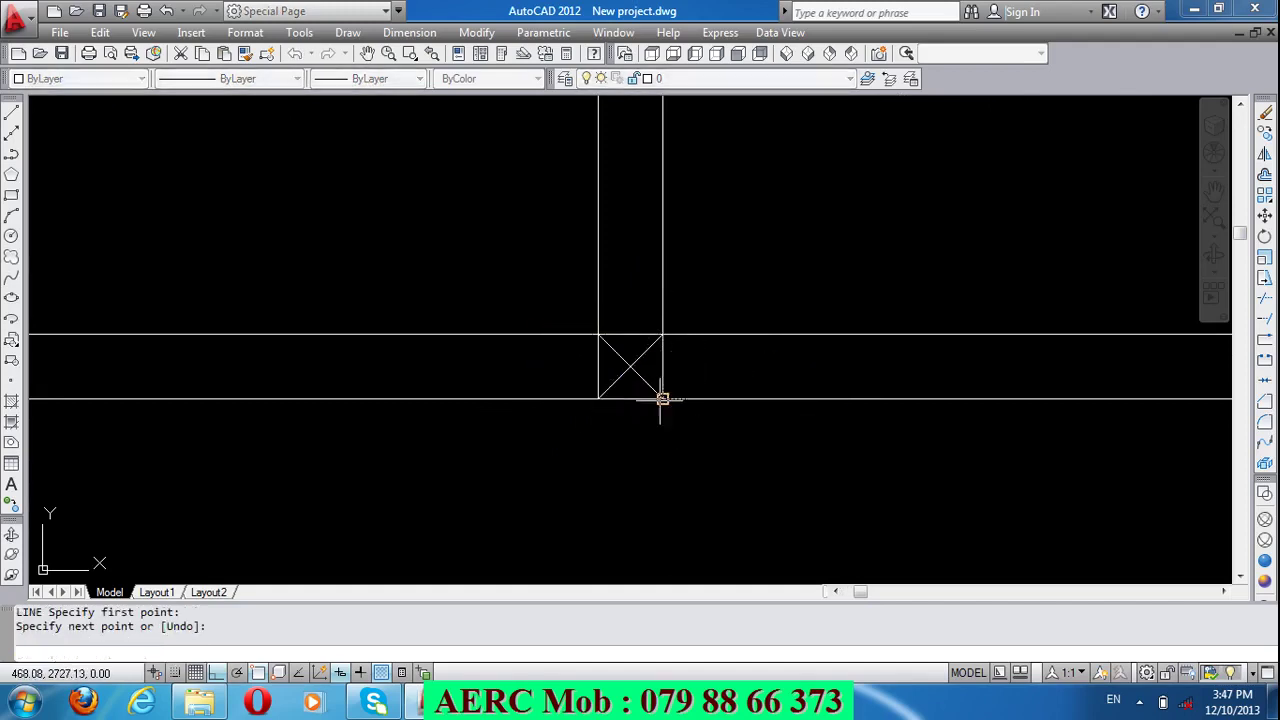
pyautogui.click(661, 398)
pyautogui.press('Return')
# Step: Draw a 180 by 180 footing rectangle beside the plan
pyautogui.scroll(-5, 617, 390)
pyautogui.scroll(-2, 617, 403)
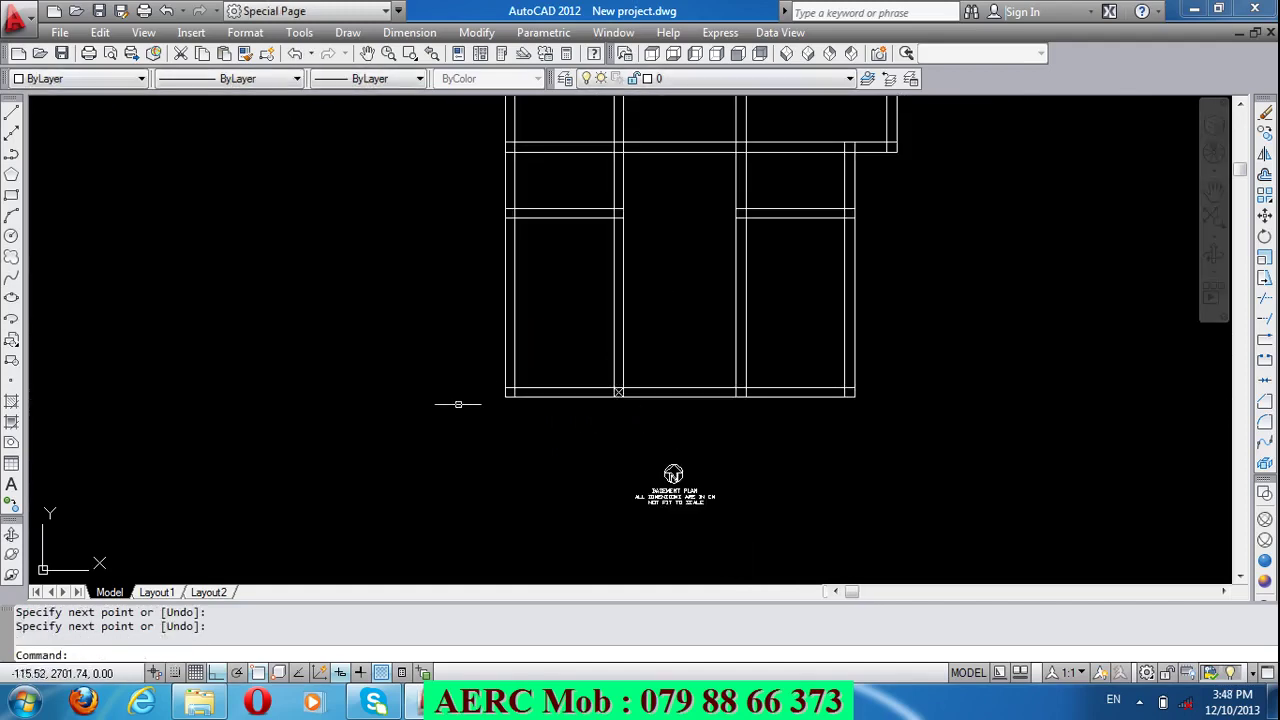
pyautogui.click(11, 196)
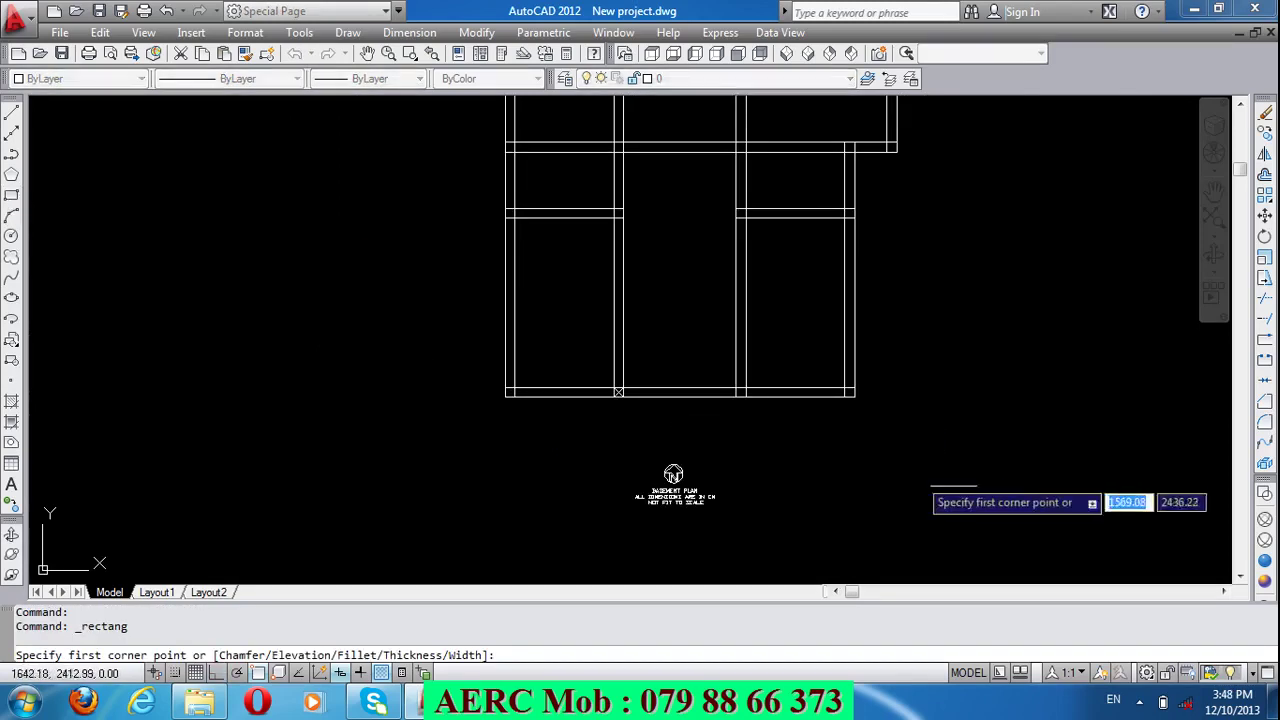
pyautogui.click(991, 495)
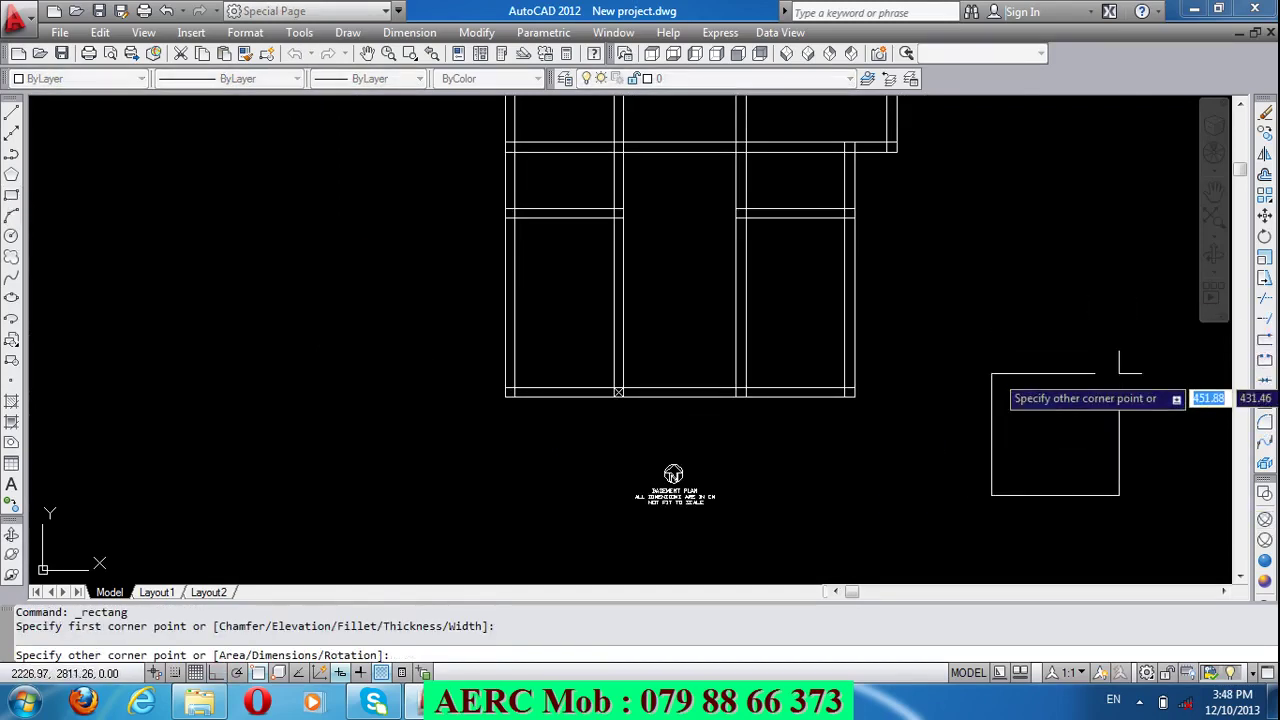
pyautogui.write('180')
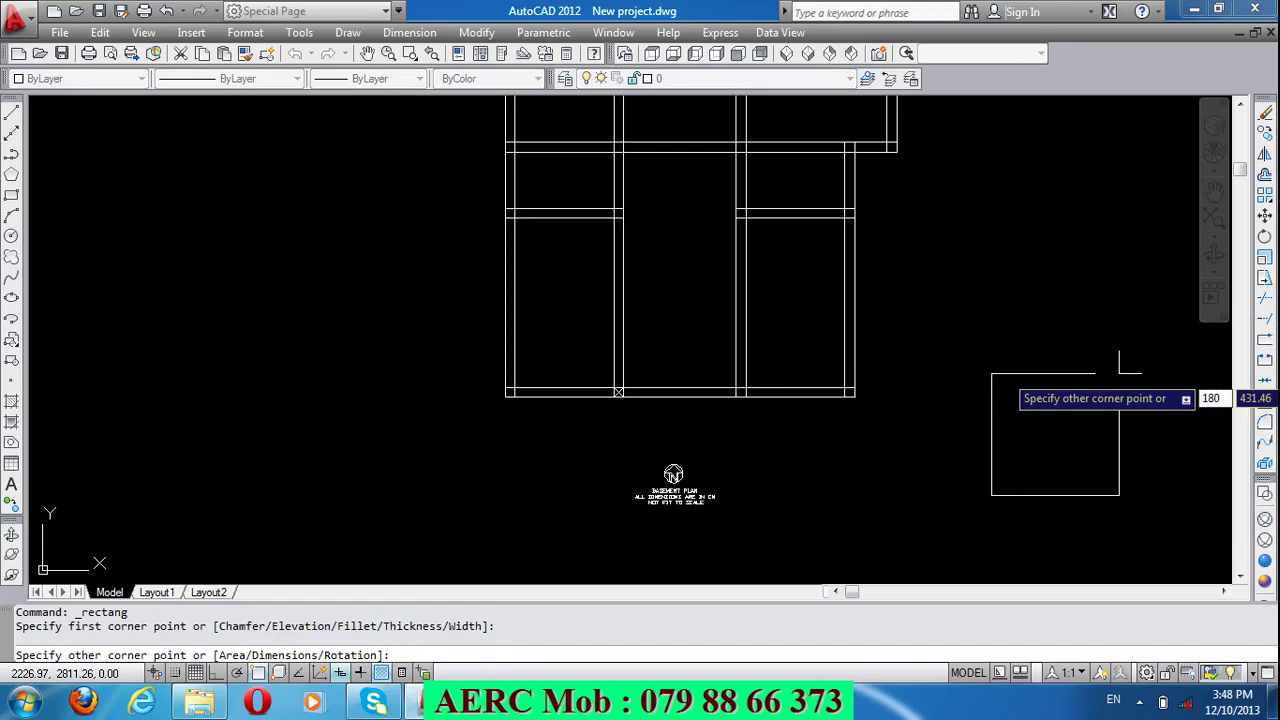
pyautogui.press('Tab')
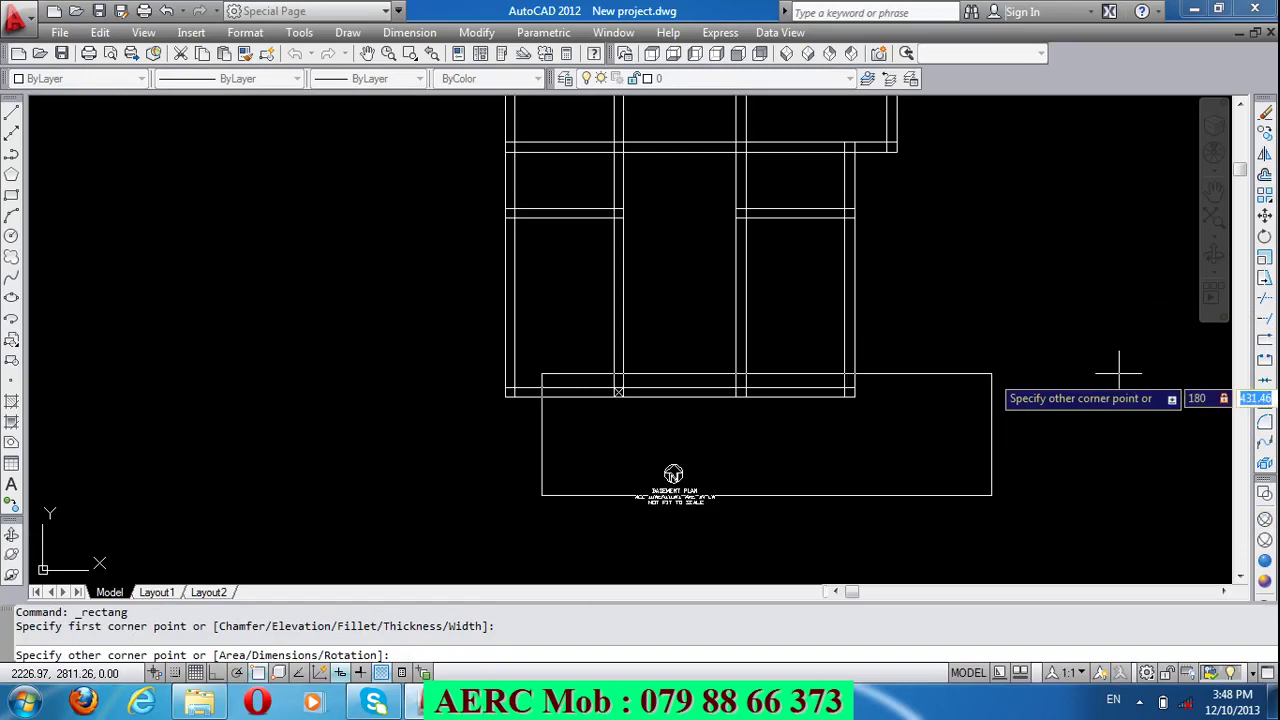
pyautogui.write('80')
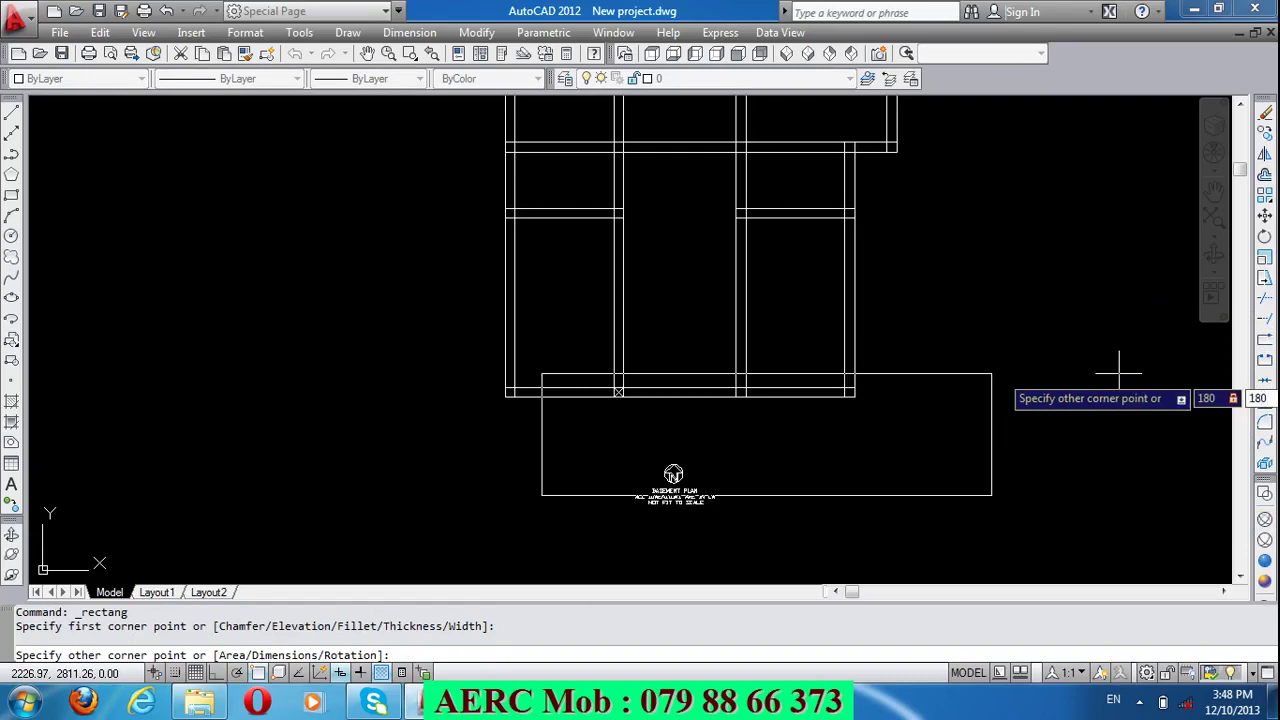
pyautogui.press('Return')
# Step: Cross the new 180 footing square with both corner-to-corner diagonals
pyautogui.scroll(3, 1016, 476)
pyautogui.scroll(2, 963, 468)
pyautogui.scroll(-4, 700, 400)
pyautogui.scroll(3, 887, 448)
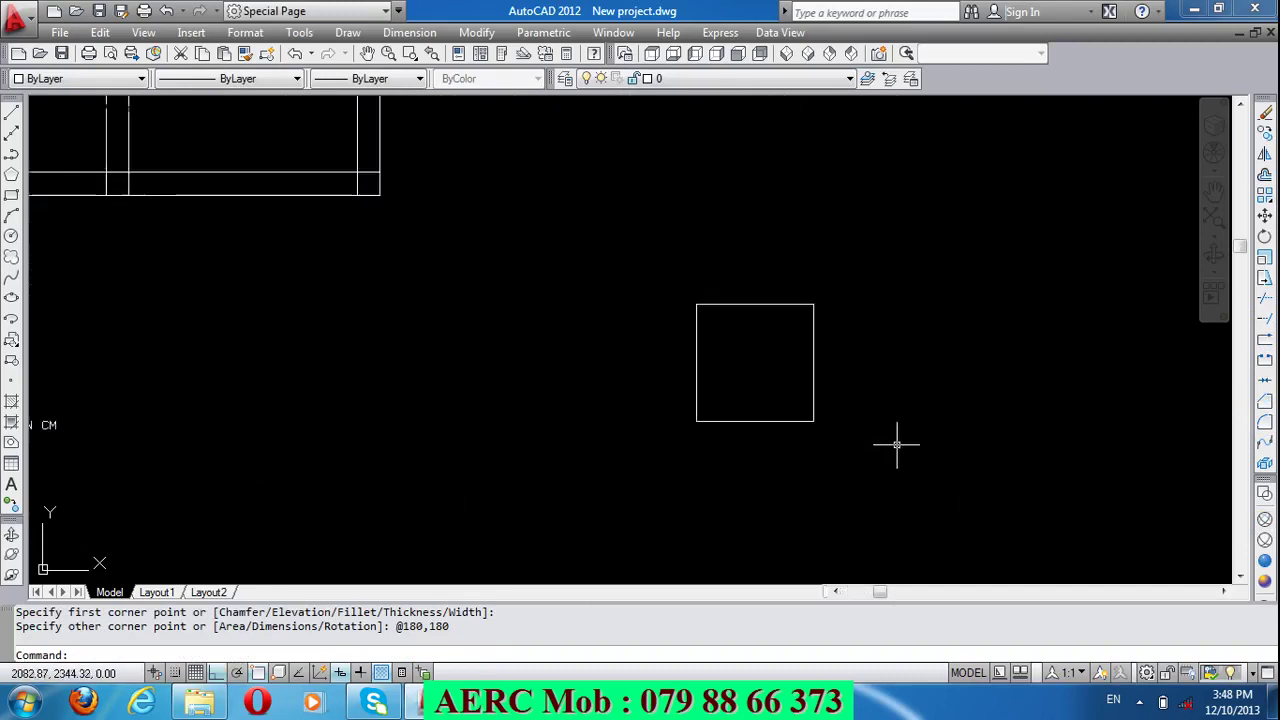
pyautogui.scroll(-2, 897, 445)
pyautogui.scroll(1, 807, 411)
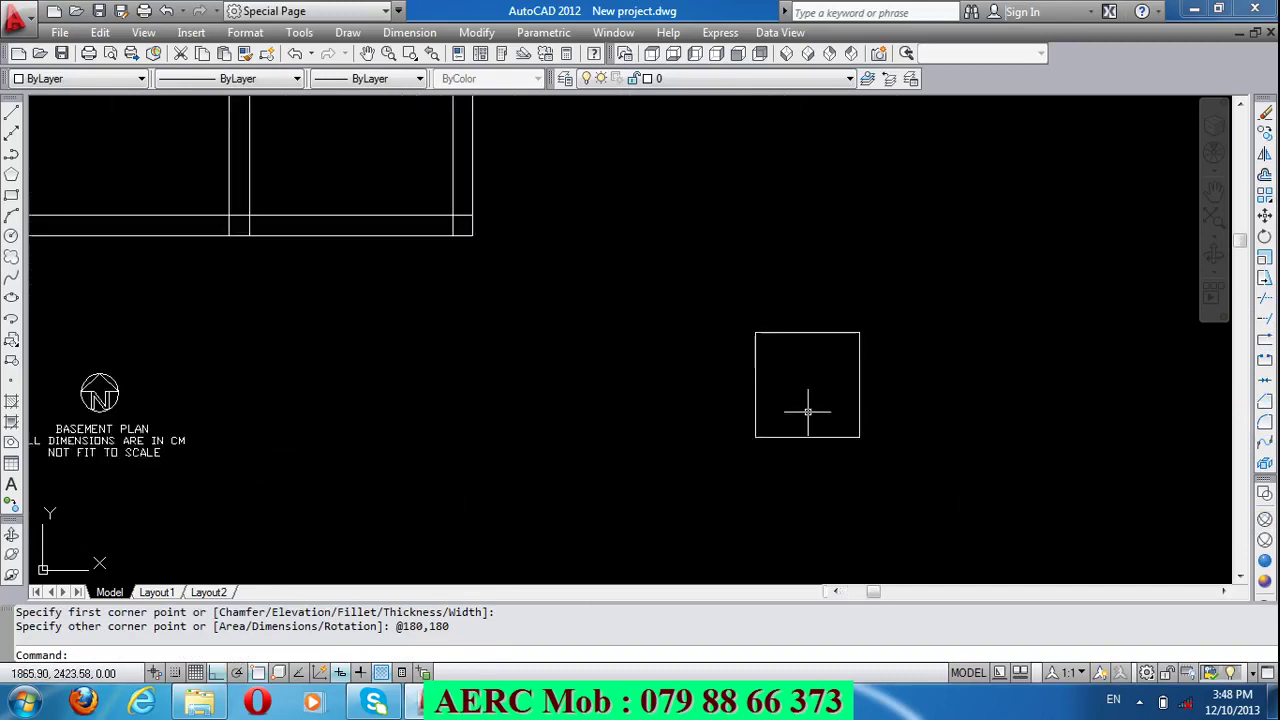
pyautogui.scroll(2, 807, 411)
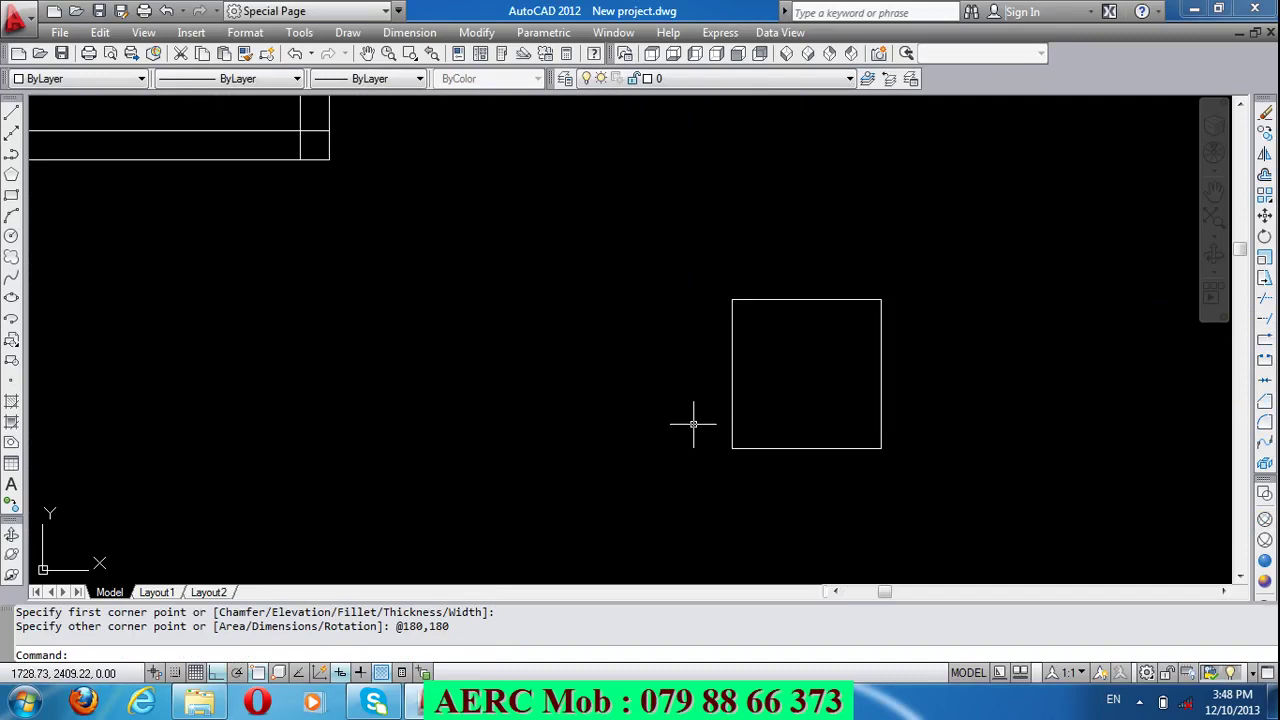
pyautogui.write('L')
pyautogui.press('Return')
pyautogui.scroll(1, 791, 414)
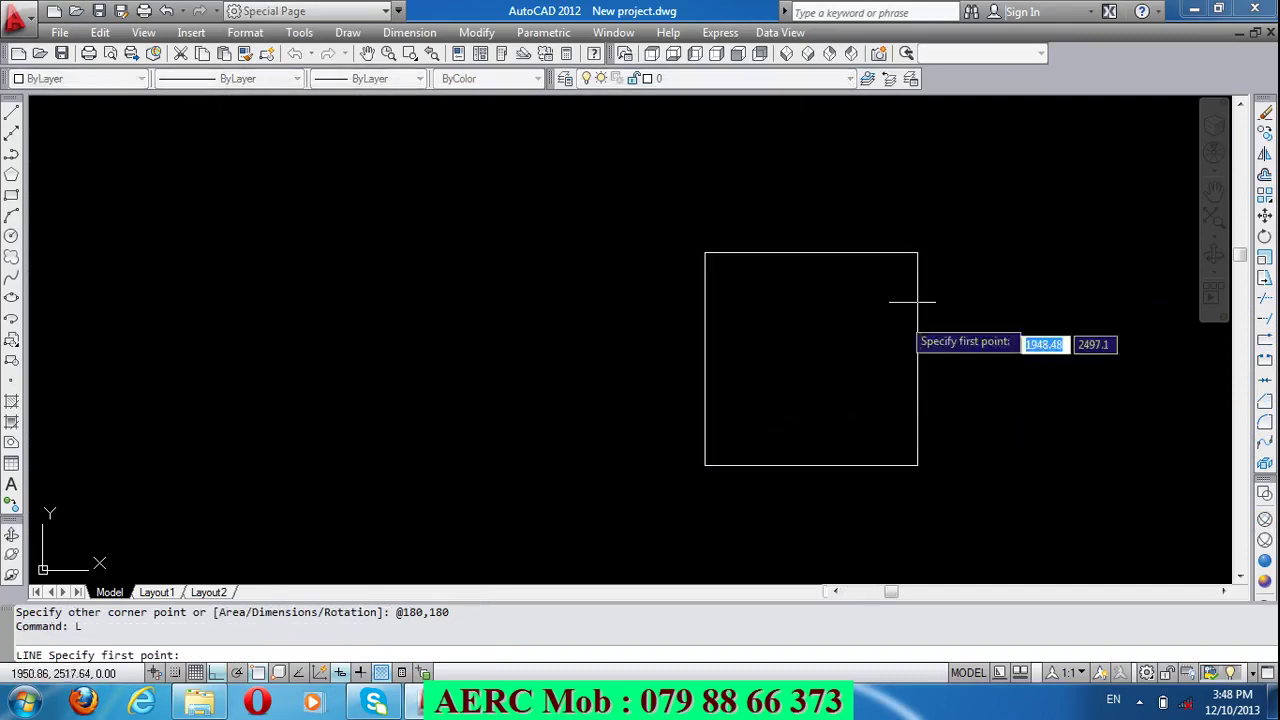
pyautogui.click(917, 252)
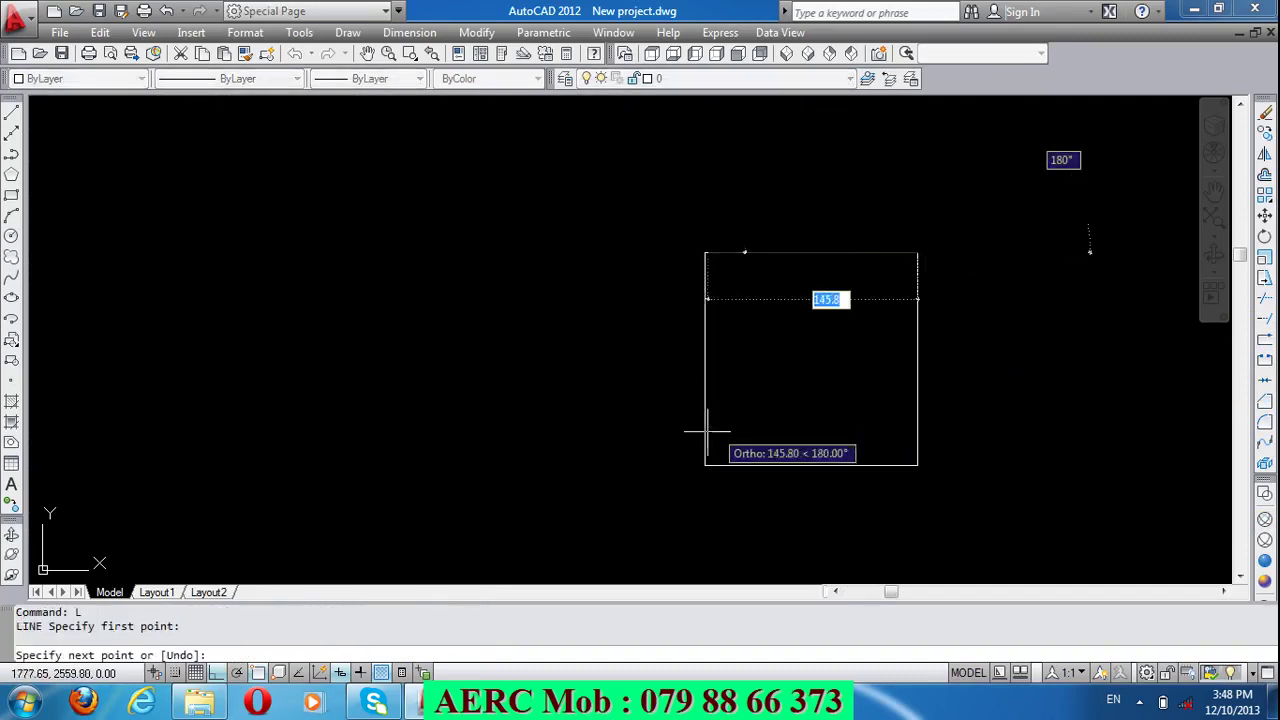
pyautogui.click(705, 464)
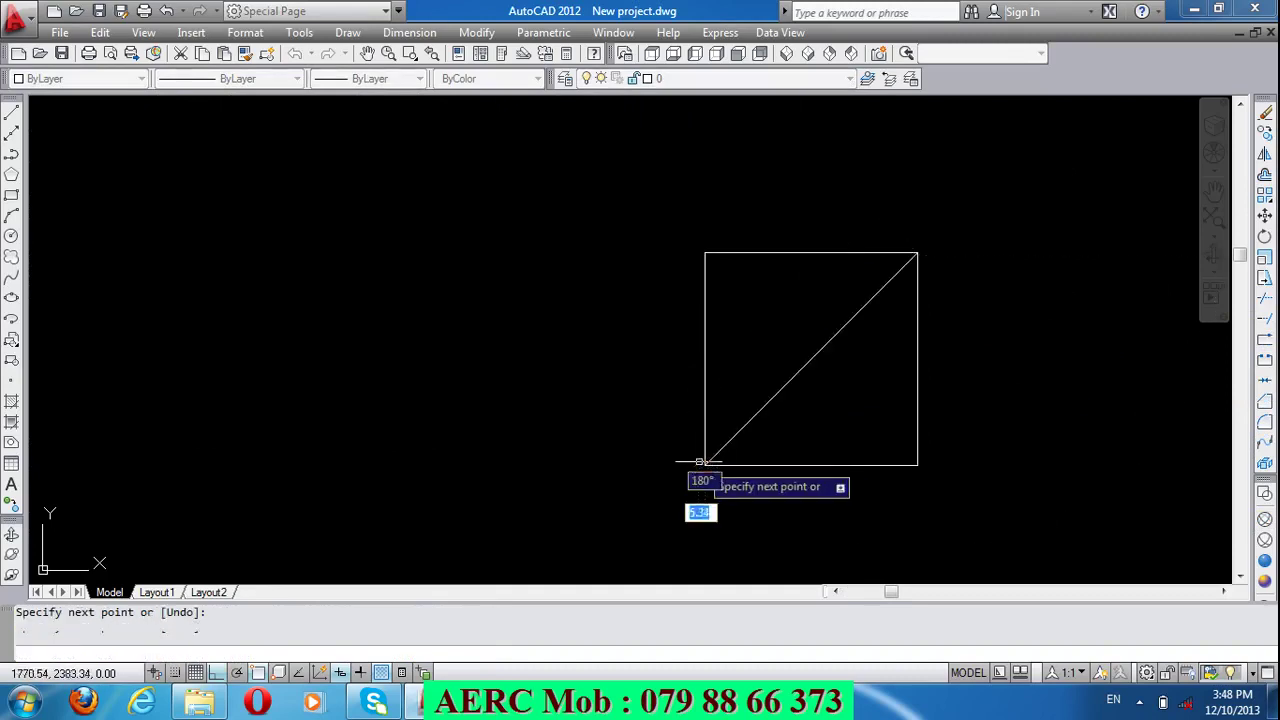
pyautogui.press('Return')
pyautogui.press('Return')
pyautogui.click(705, 252)
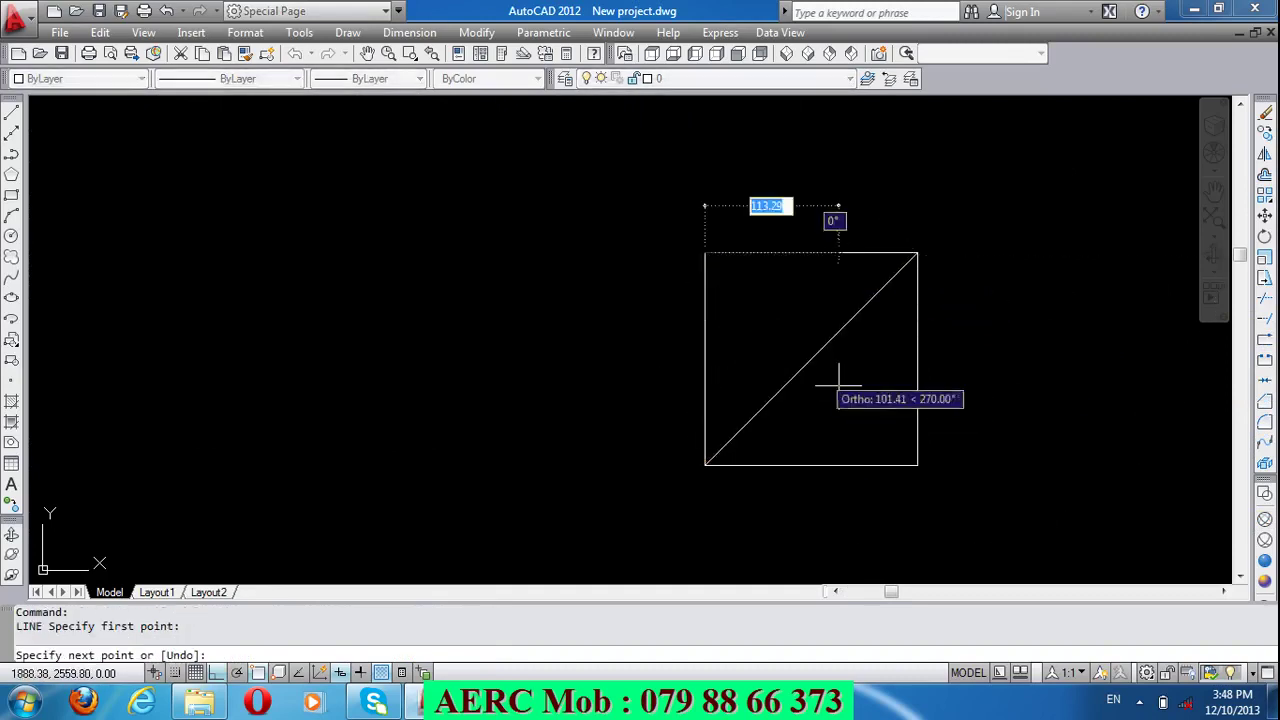
pyautogui.click(917, 465)
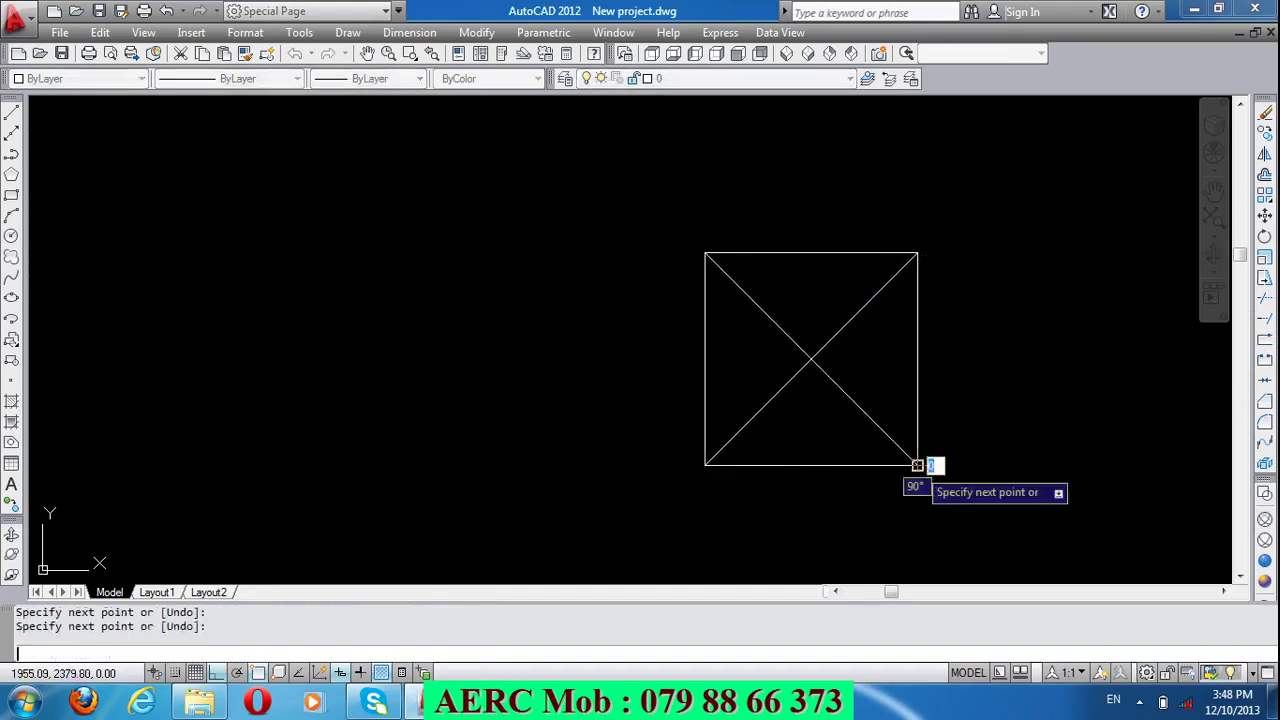
pyautogui.press('Return')
# Step: Copy the 180x180 footing square with its diagonals, centred on the bottom-wall junction
pyautogui.write('o')
pyautogui.press('Return')
pyautogui.click(967, 500)
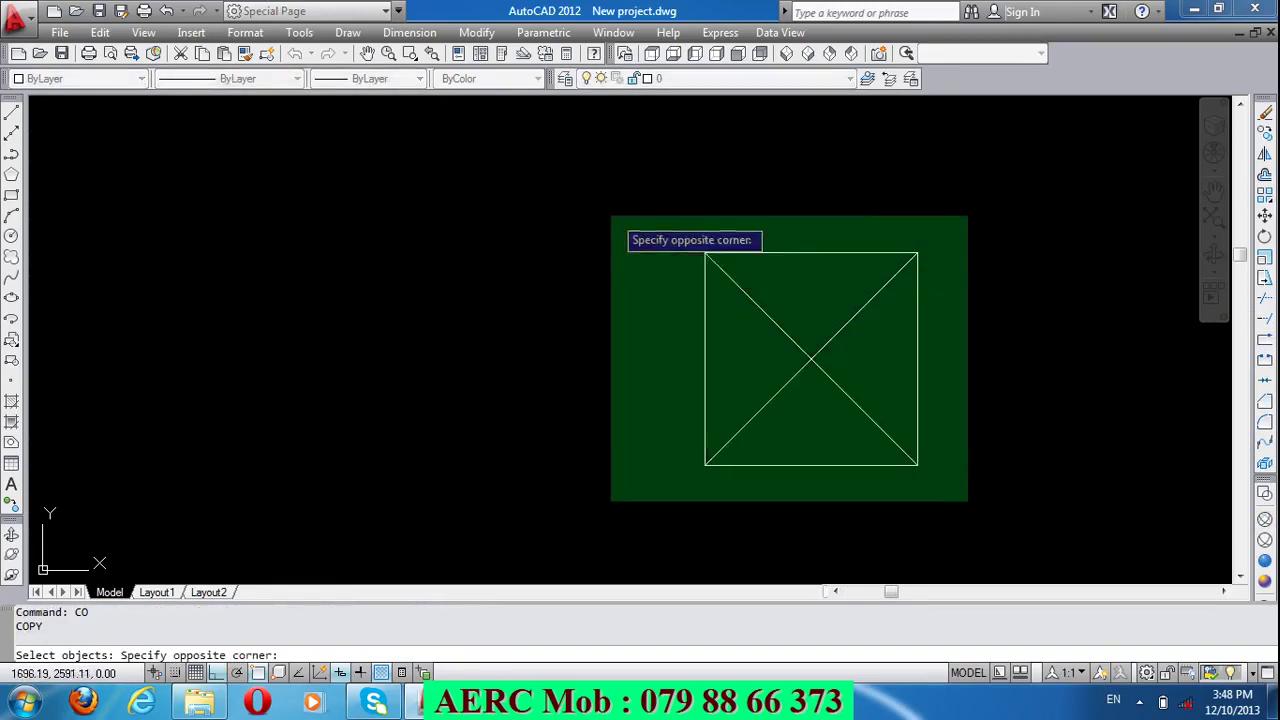
pyautogui.click(611, 216)
pyautogui.press('Return')
pyautogui.click(811, 358)
pyautogui.scroll(-6, 870, 400)
pyautogui.scroll(3, 515, 350)
pyautogui.scroll(3, 560, 345)
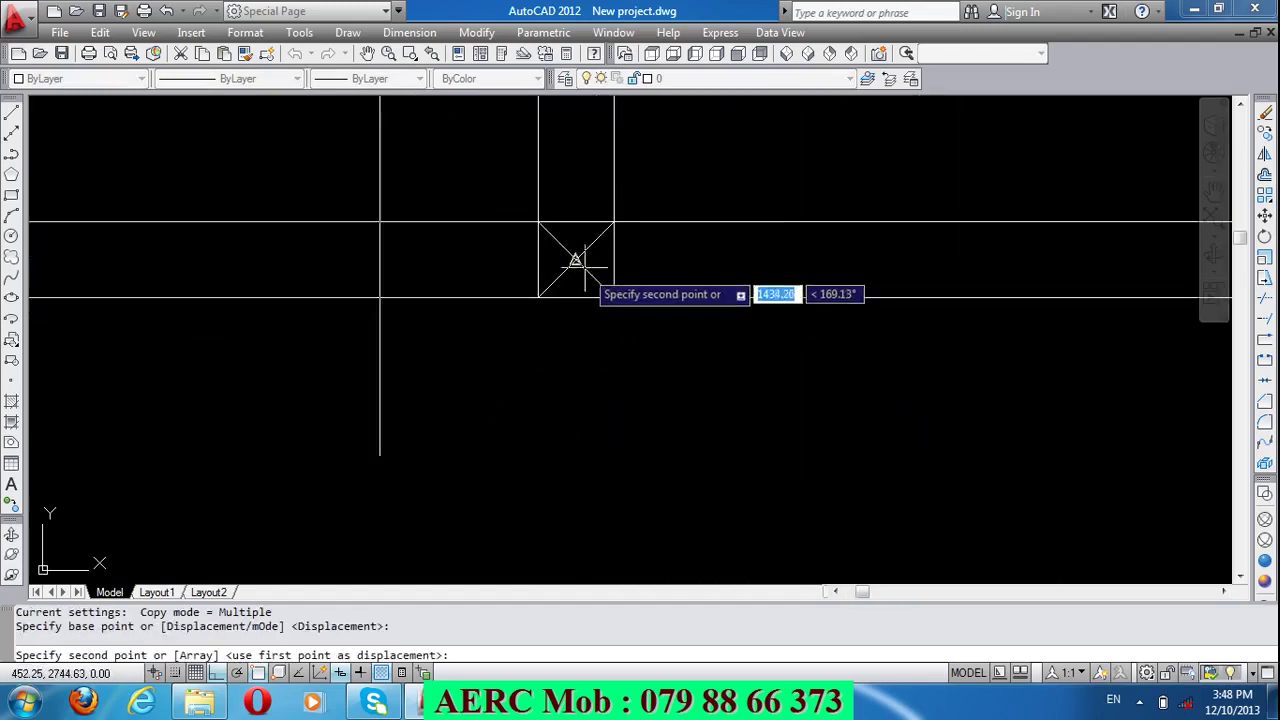
pyautogui.click(576, 260)
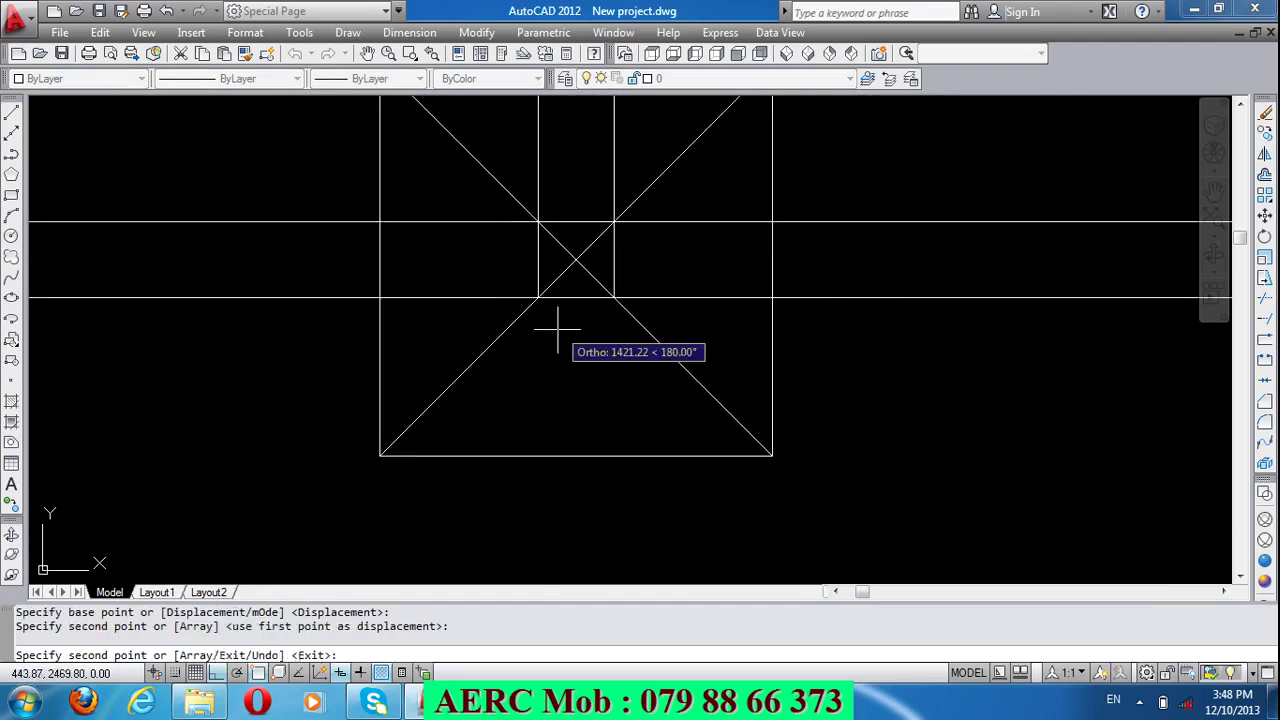
pyautogui.press('Return')
# Step: Erase the diagonal guide lines from the copied footing square
pyautogui.click(586, 285)
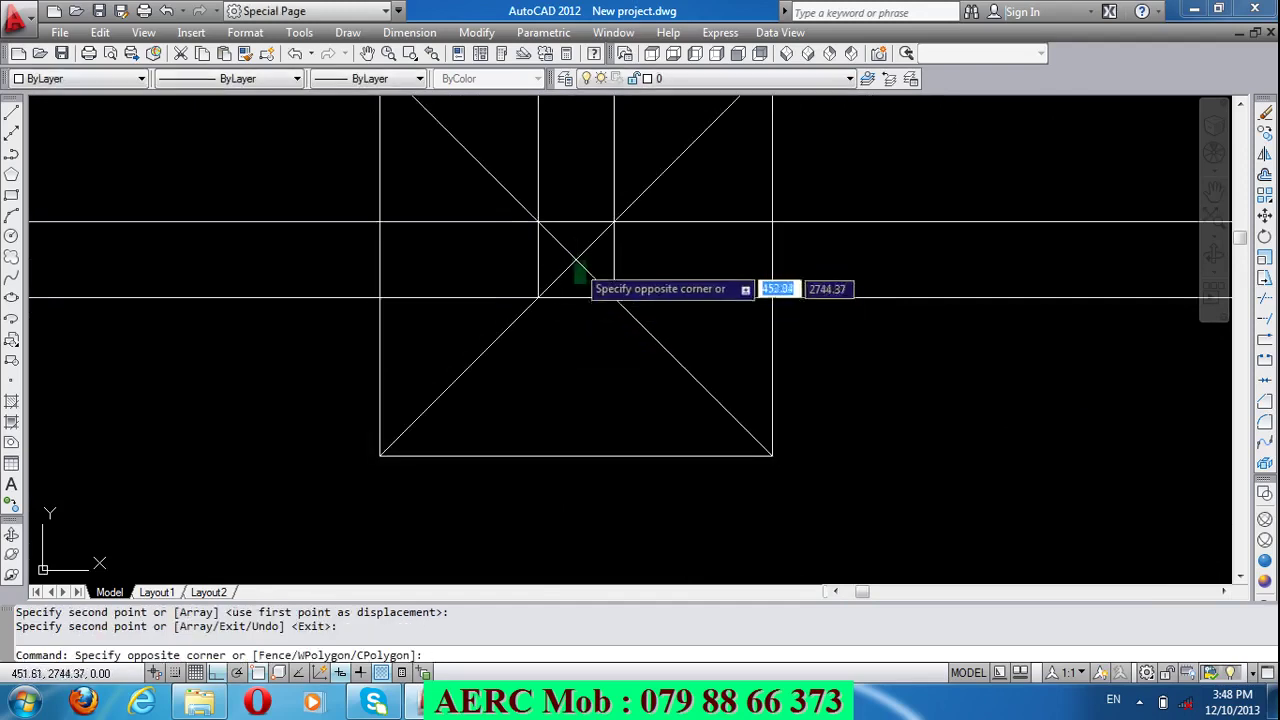
pyautogui.click(567, 246)
pyautogui.press('Delete')
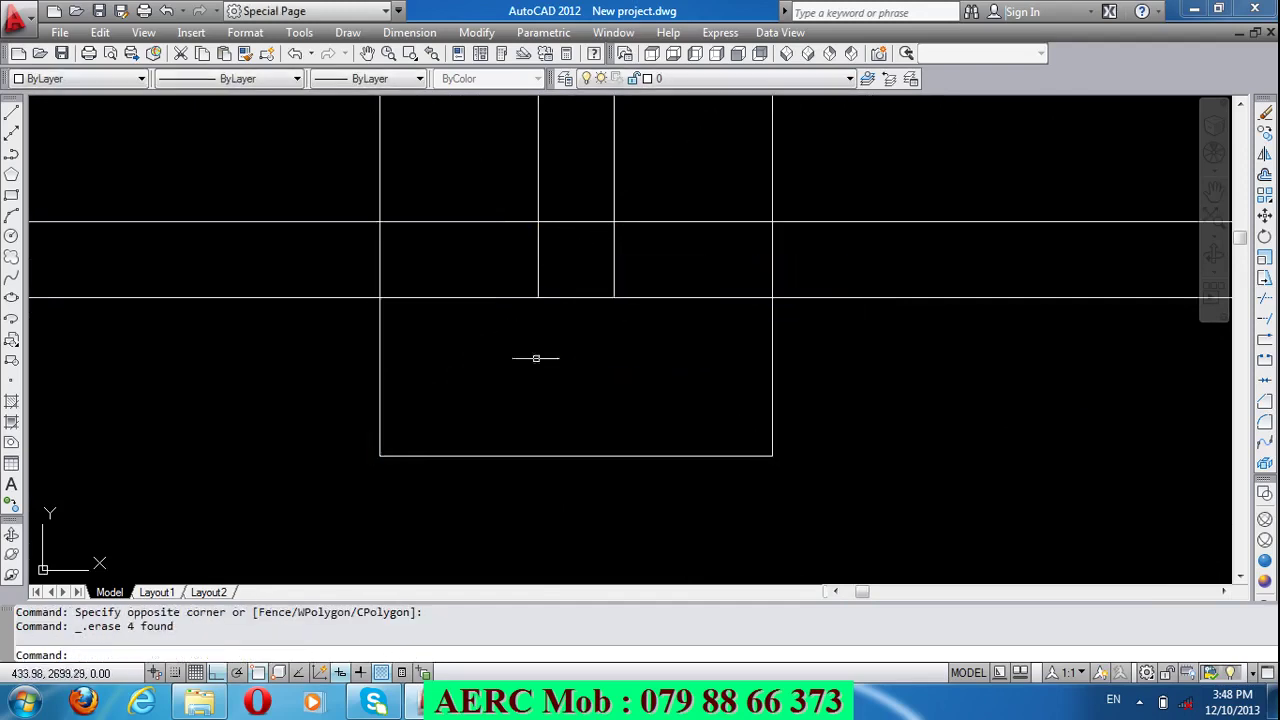
pyautogui.scroll(-2, 537, 370)
pyautogui.scroll(3, 543, 440)
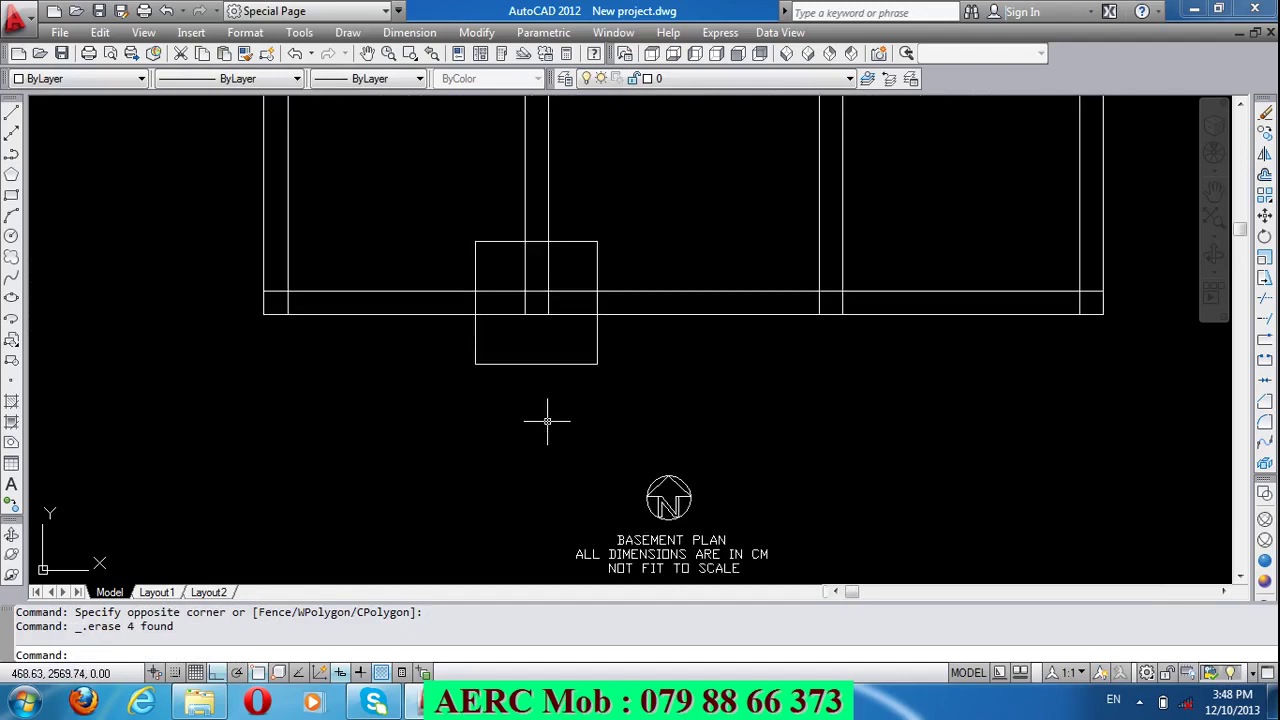
# Step: Copy the footing square from its wall corner onto the left, middle and right wall junctions
pyautogui.write('co')
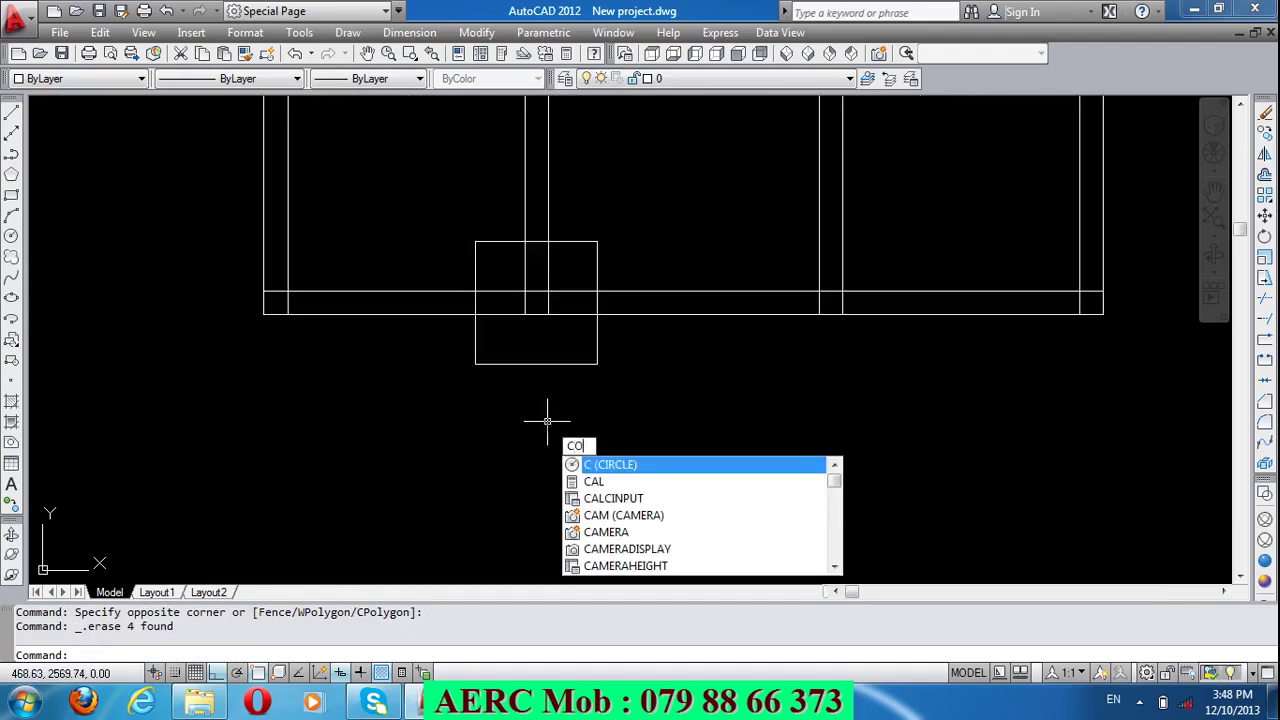
pyautogui.press('Return')
pyautogui.click(597, 352)
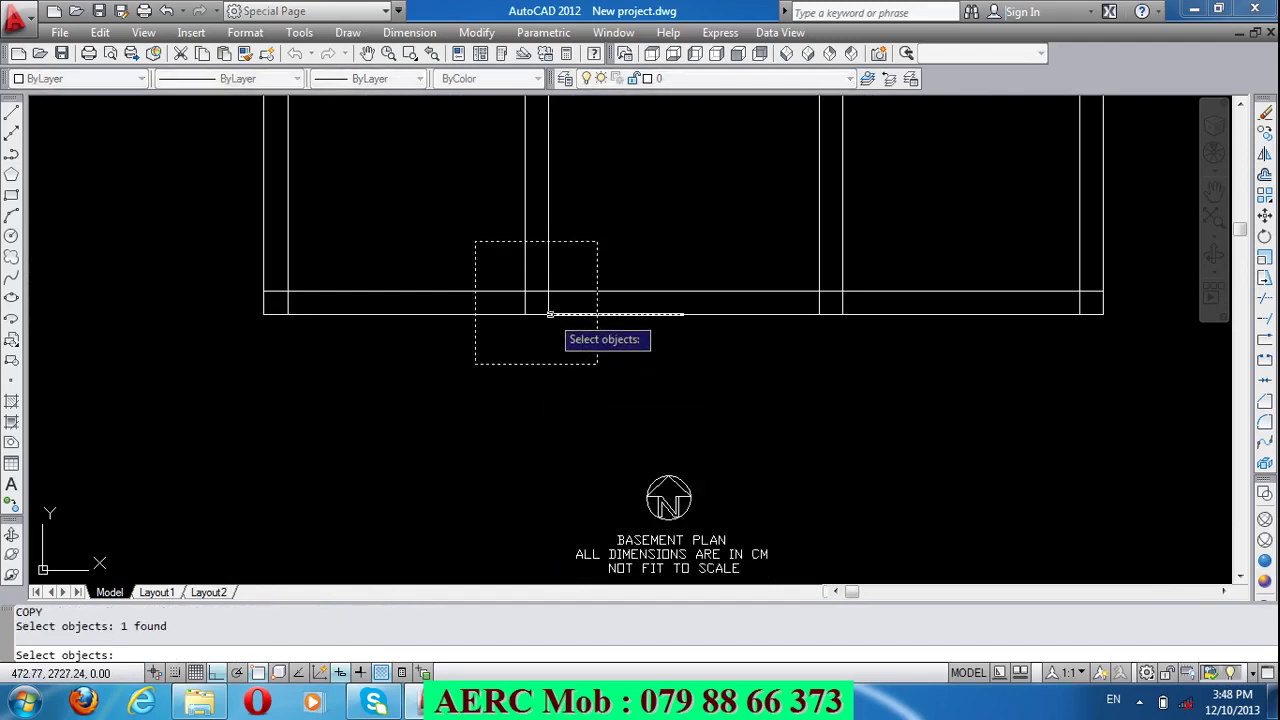
pyautogui.press('Return')
pyautogui.click(548, 314)
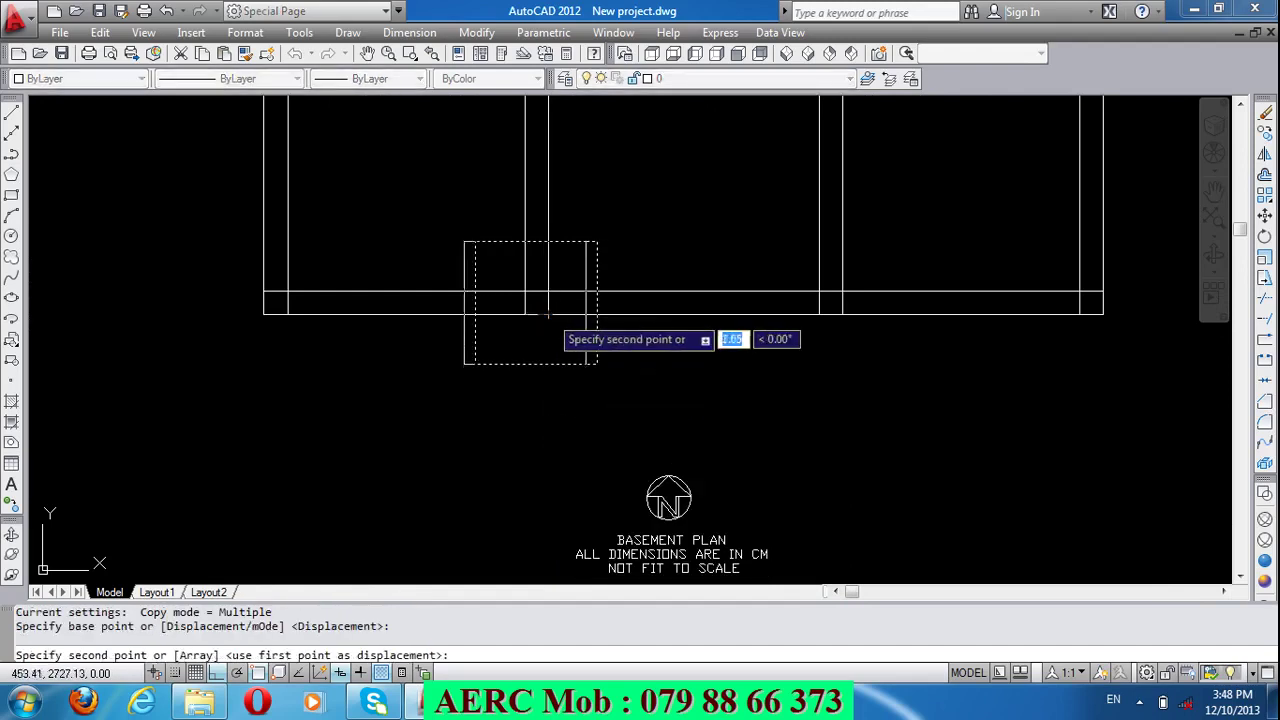
pyautogui.click(287, 314)
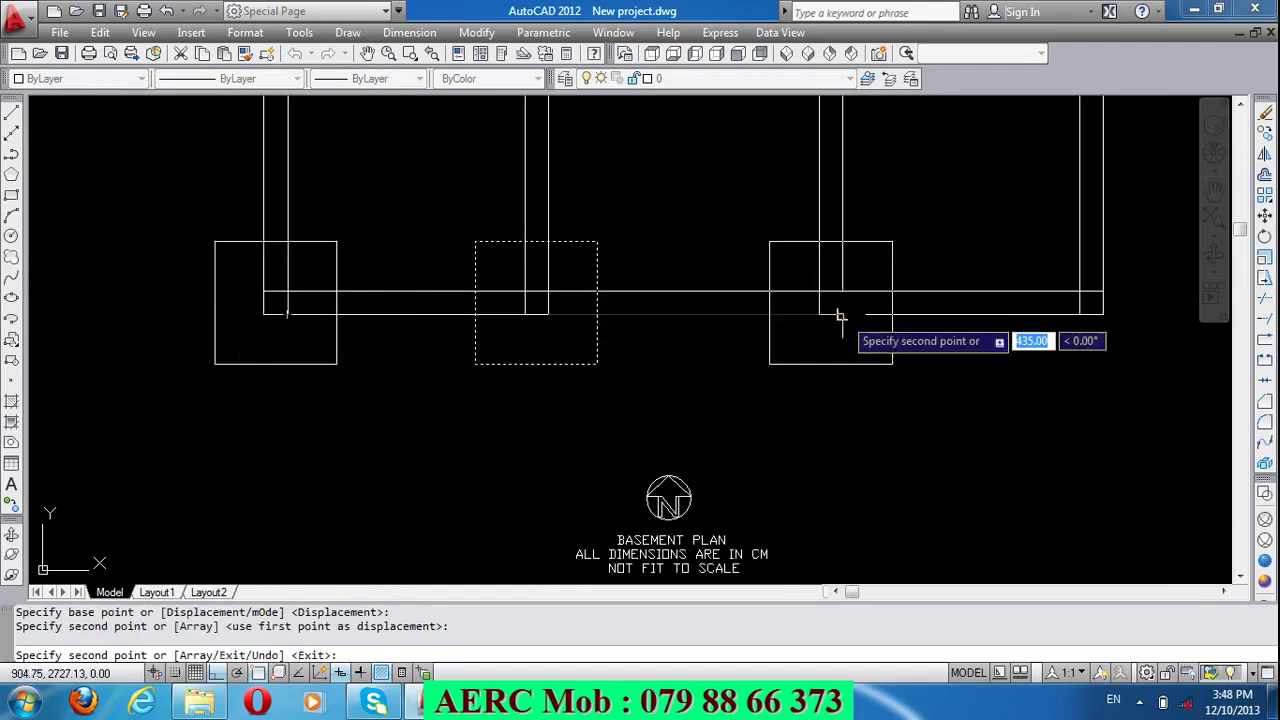
pyautogui.click(841, 314)
pyautogui.click(1103, 314)
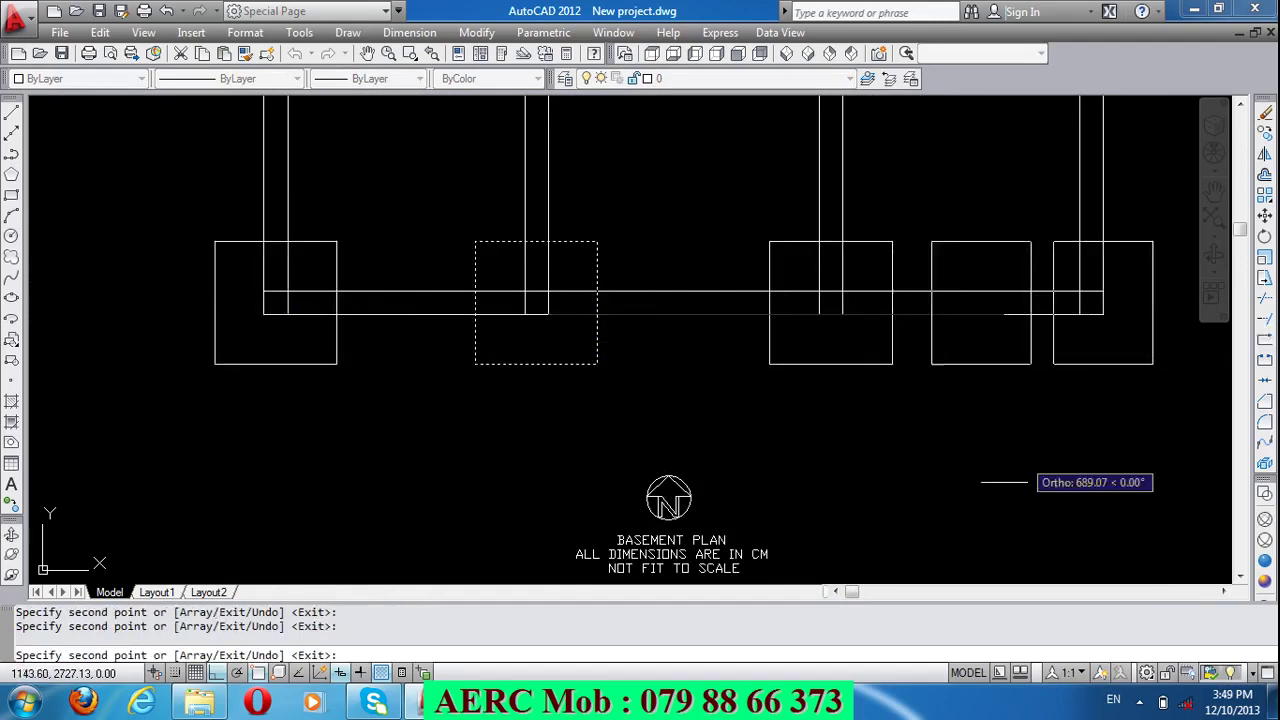
pyautogui.scroll(-5, 1004, 490)
pyautogui.scroll(5, 1026, 380)
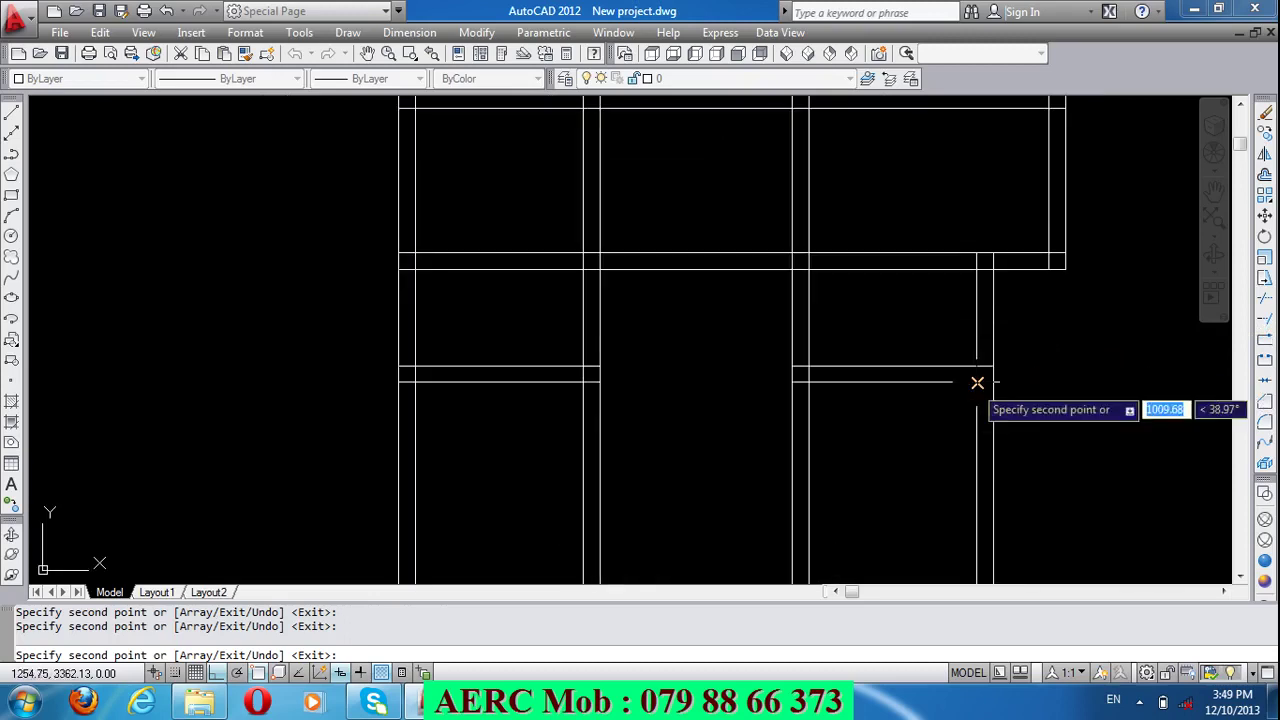
# Step: Place further footing copies on the middle columns and the upper column row, toggling ortho off briefly
pyautogui.click(808, 382)
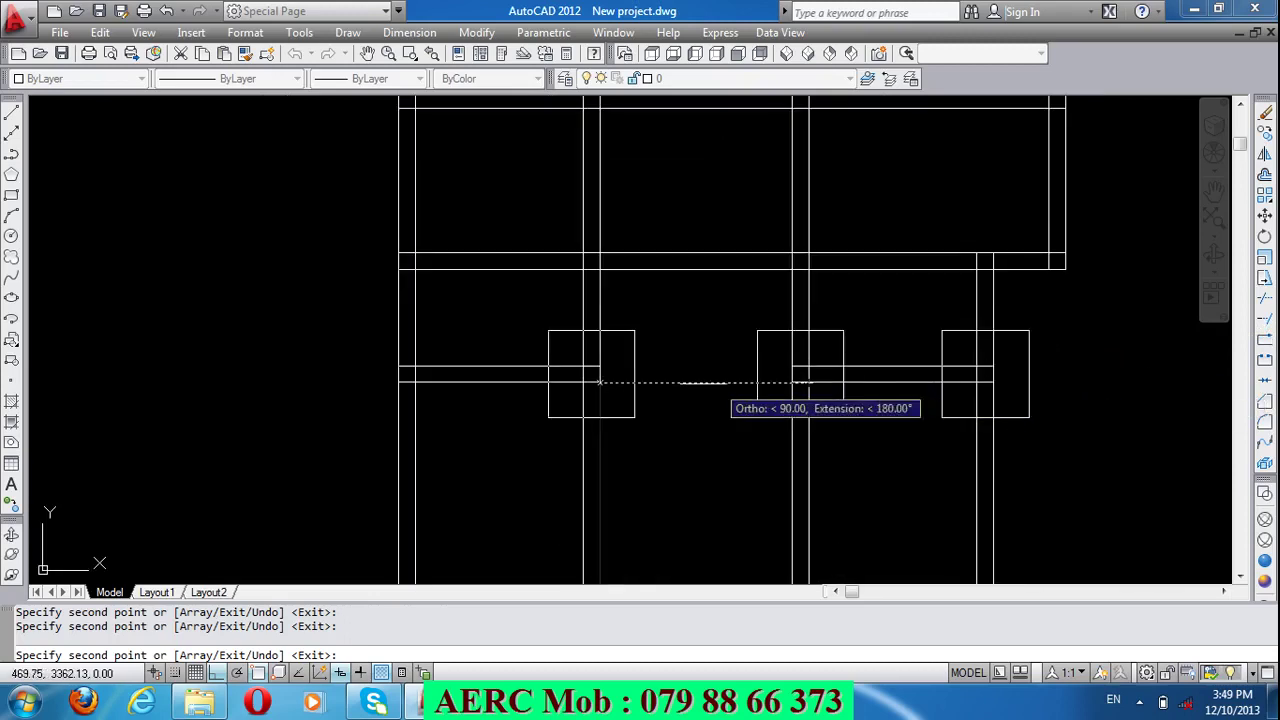
pyautogui.click(551, 383)
pyautogui.press('F8')
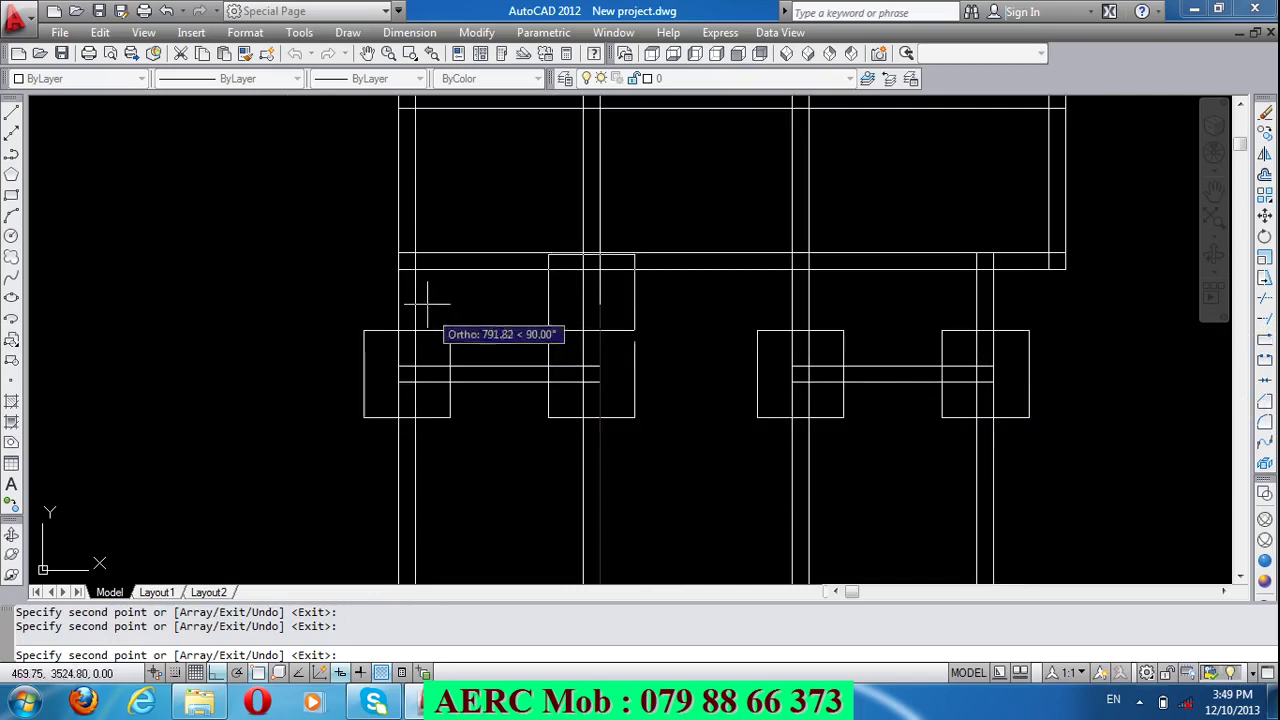
pyautogui.click(414, 269)
pyautogui.press('F8')
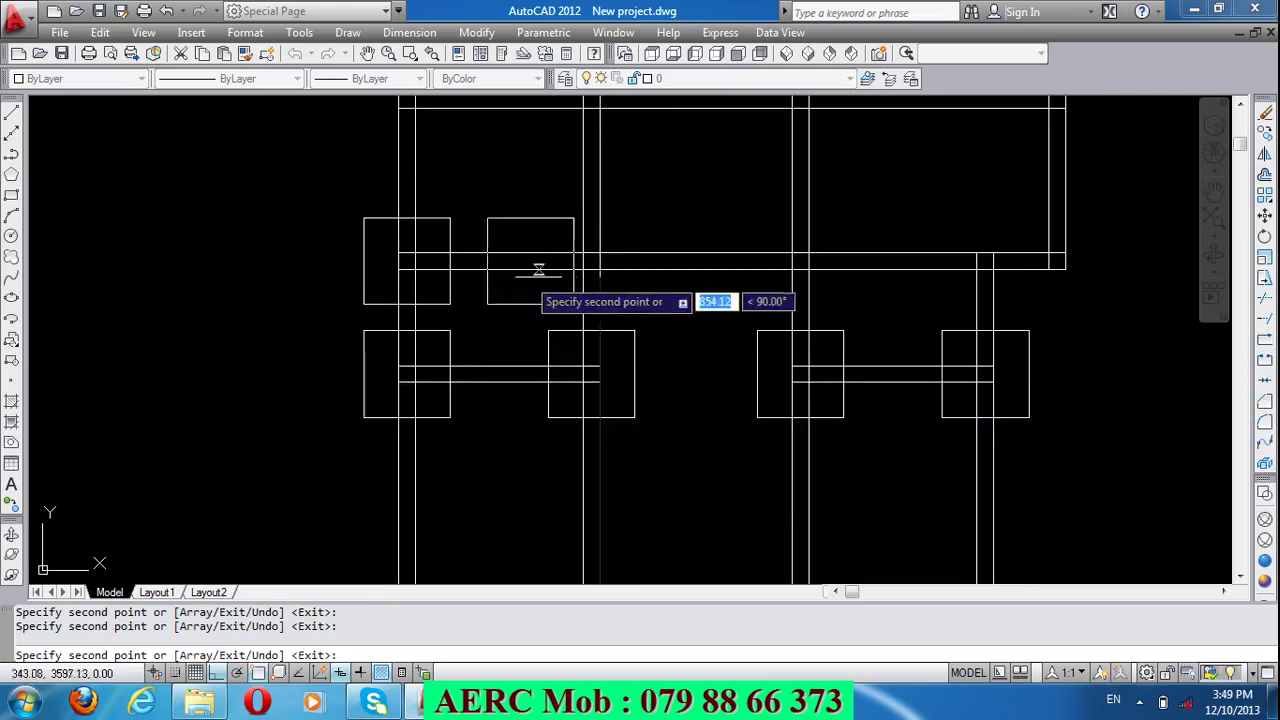
pyautogui.click(807, 264)
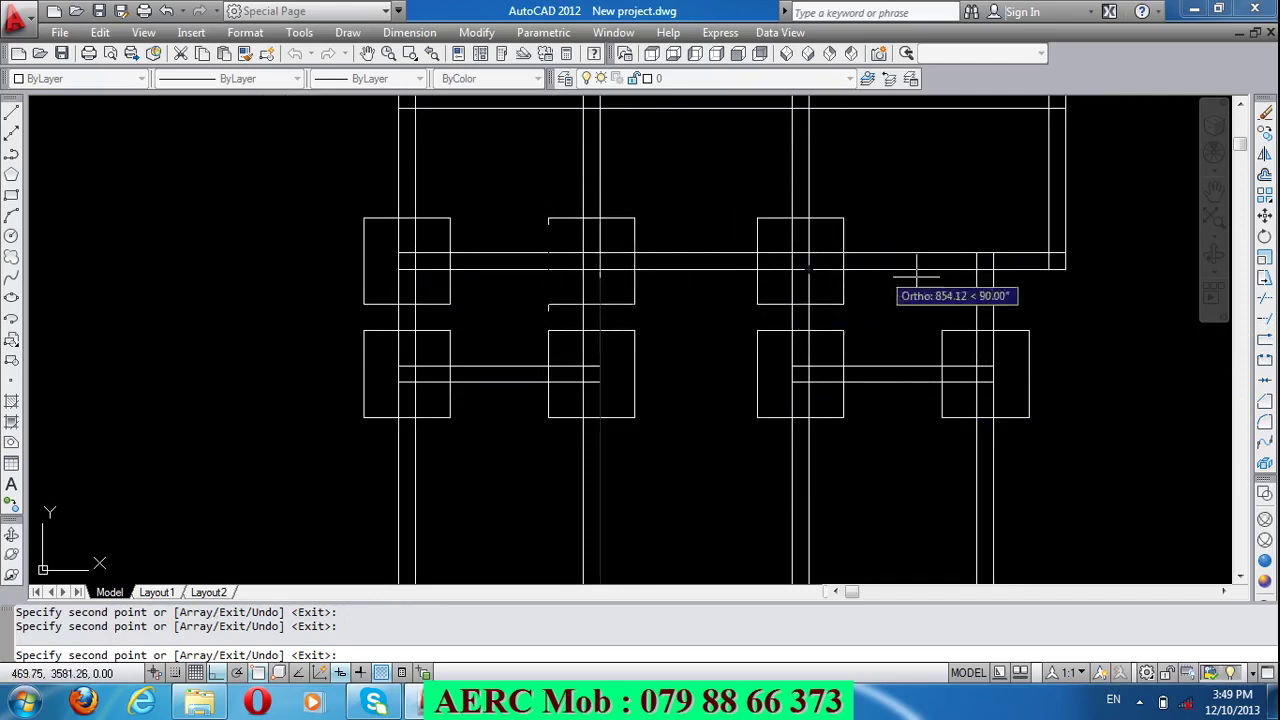
pyautogui.click(994, 269)
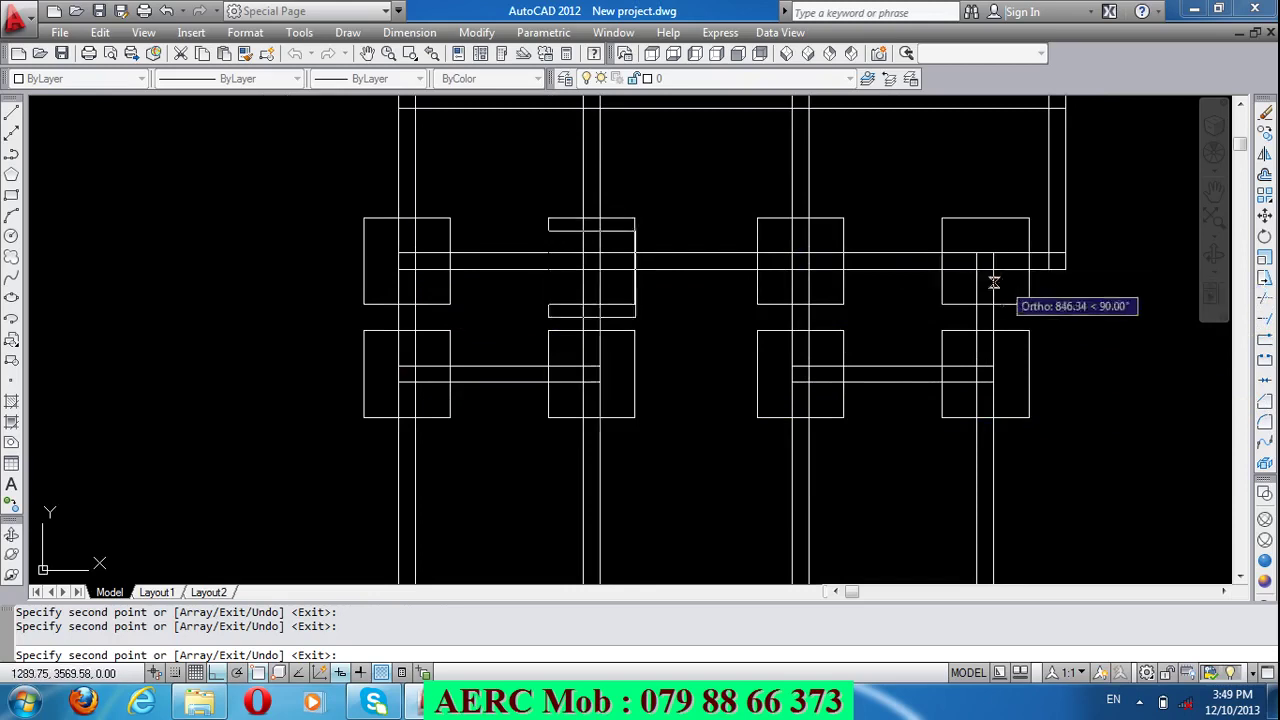
pyautogui.click(1066, 268)
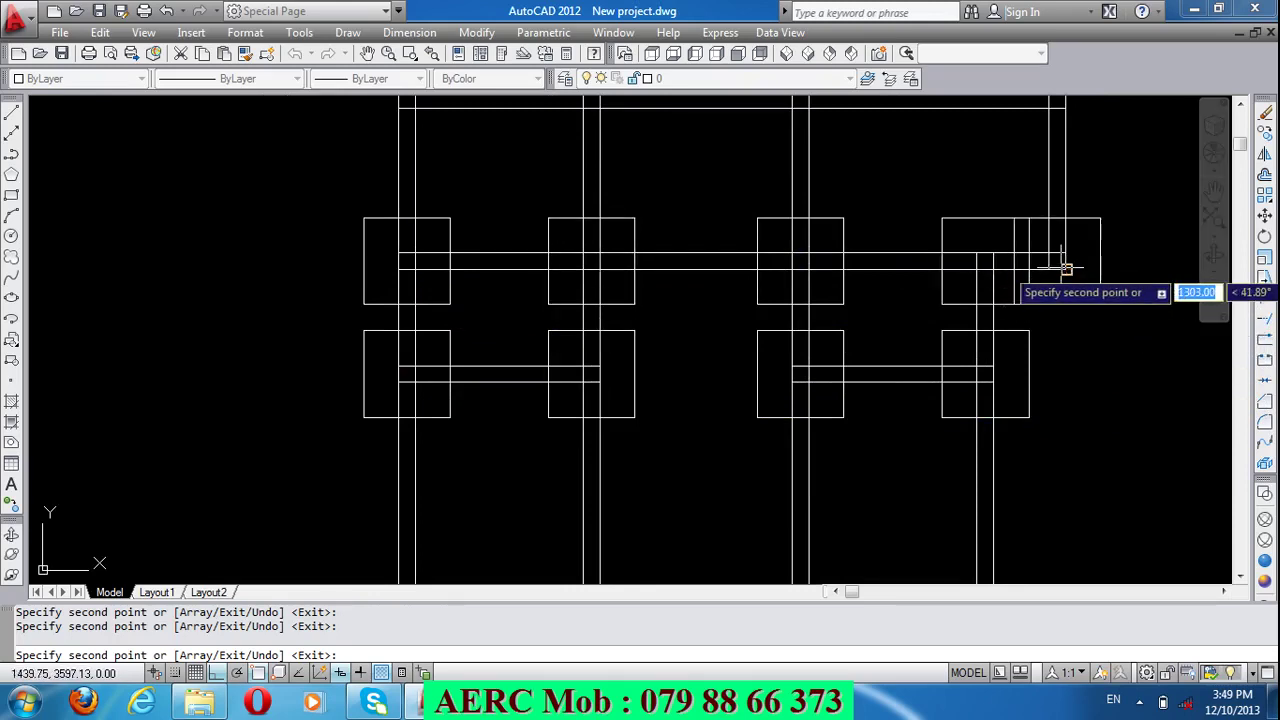
pyautogui.scroll(-1, 843, 448)
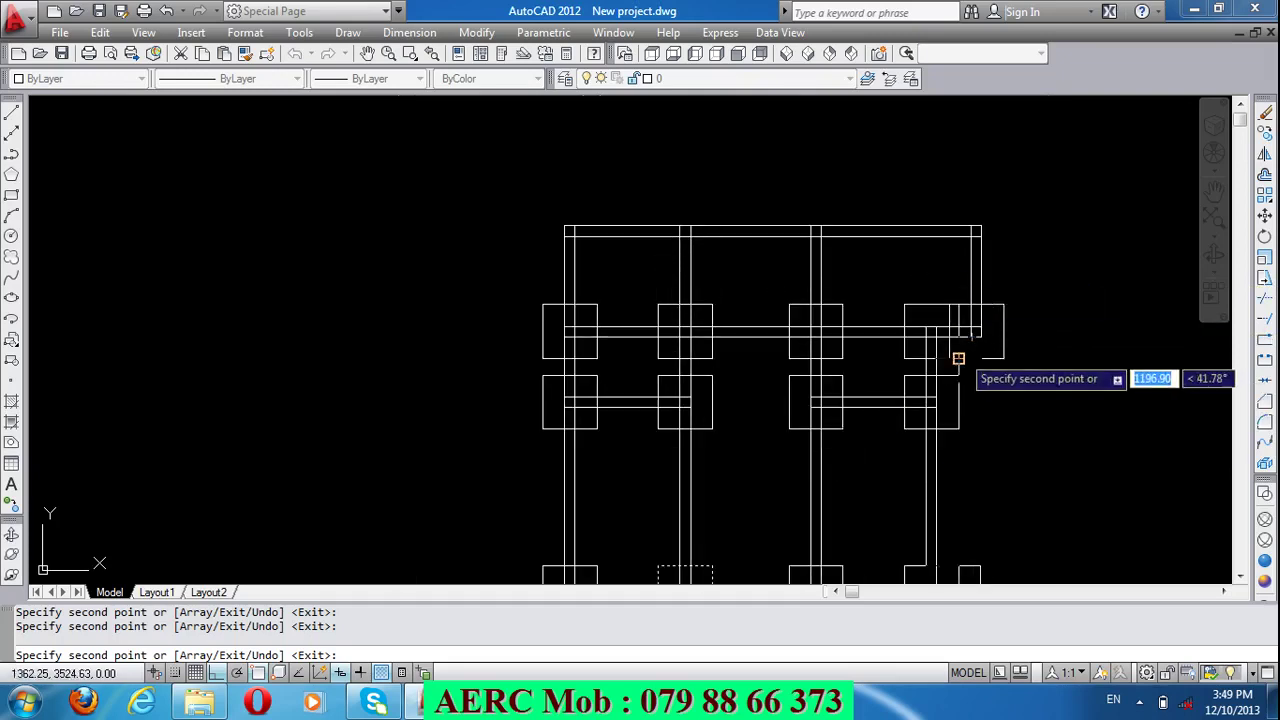
pyautogui.scroll(3, 1000, 237)
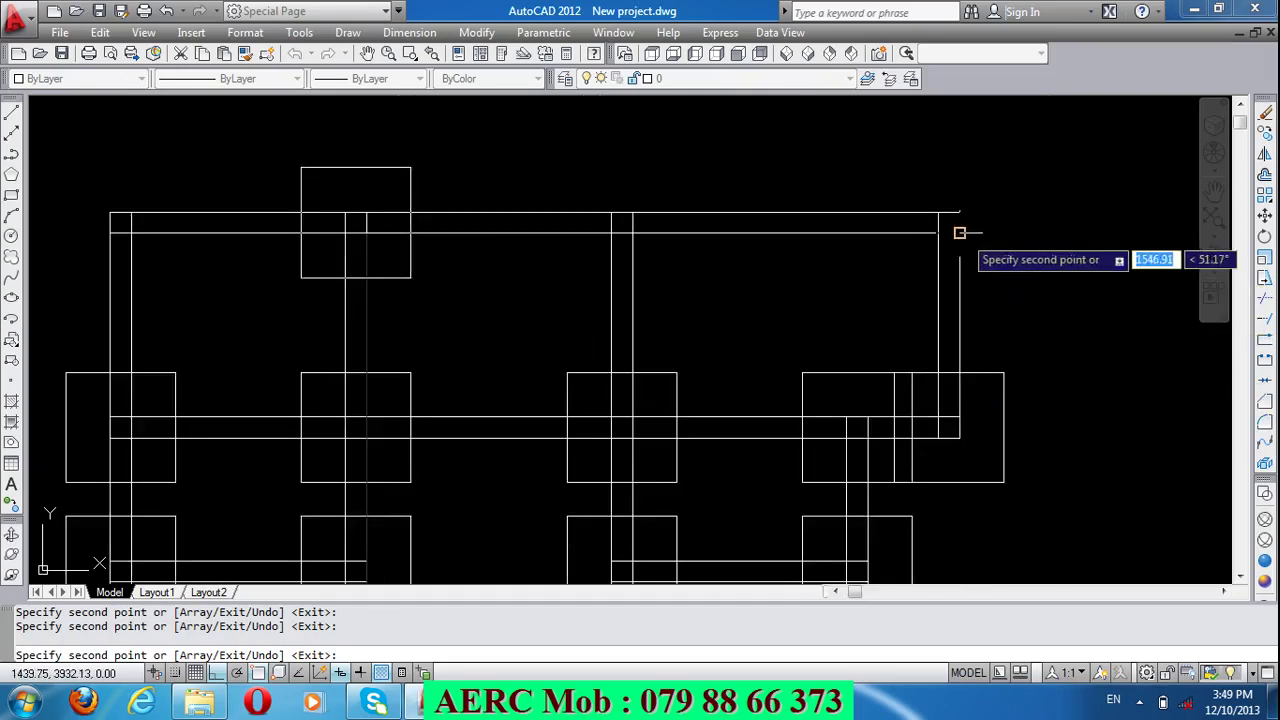
# Step: Place the last footing copies along the top row up to the top-left corner
pyautogui.click(631, 232)
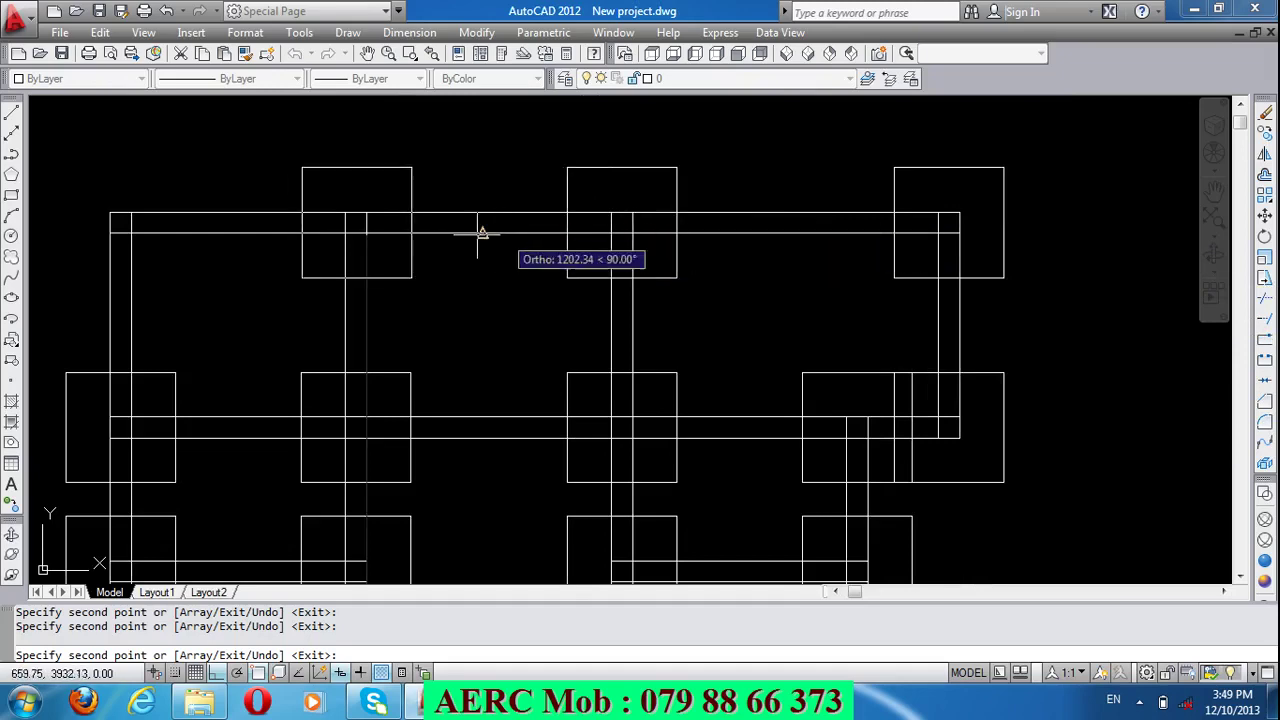
pyautogui.click(367, 232)
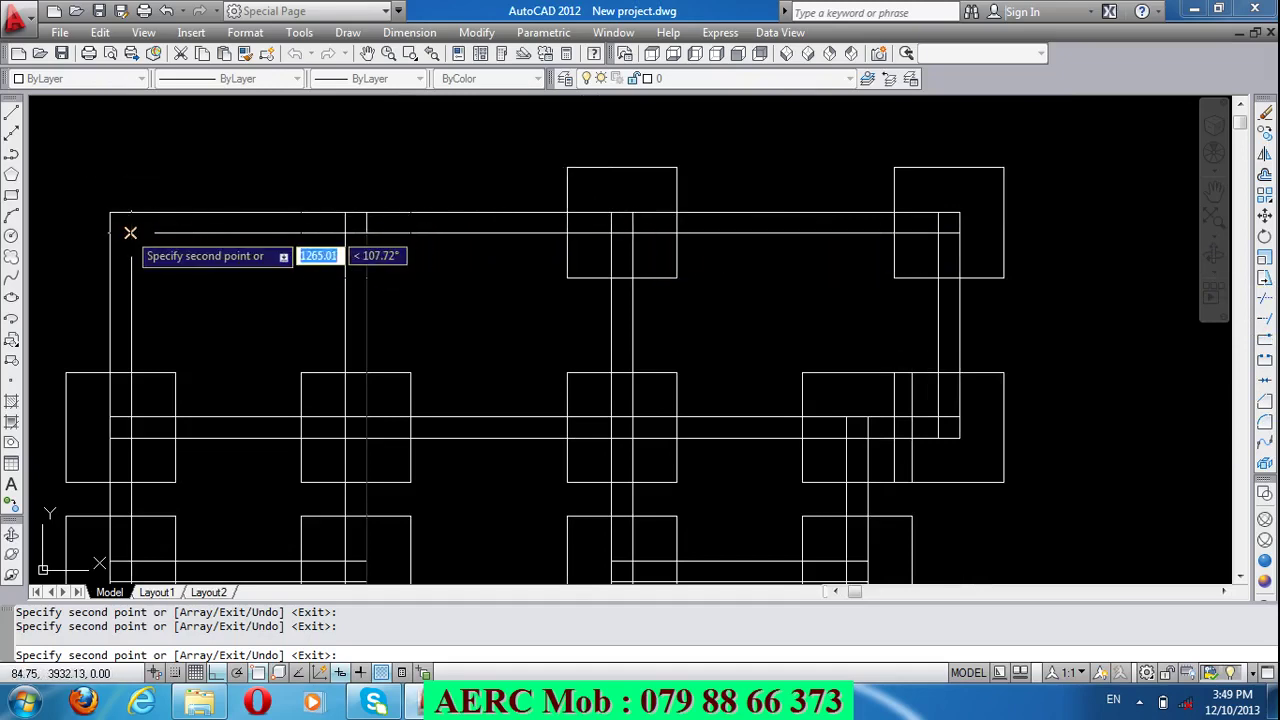
pyautogui.click(131, 232)
pyautogui.press('Return')
pyautogui.scroll(-4, 543, 160)
pyautogui.scroll(3, 334, 283)
pyautogui.scroll(3, 492, 332)
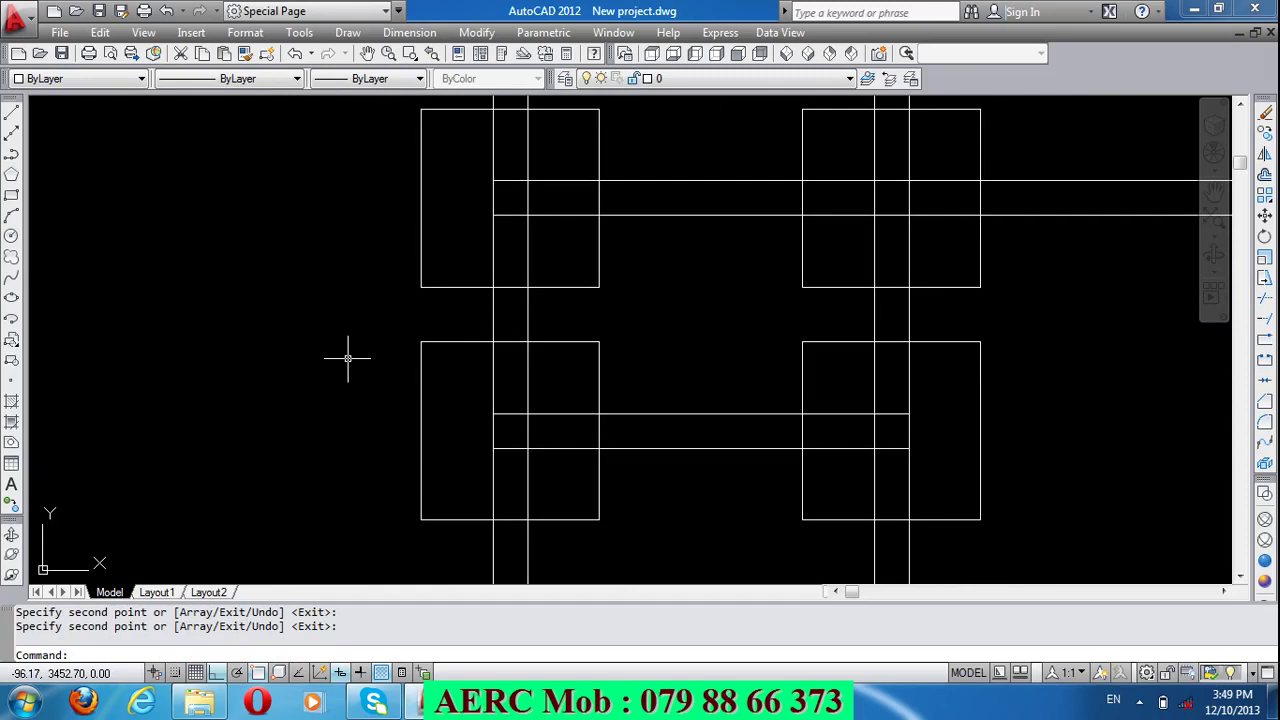
pyautogui.scroll(-4, 278, 375)
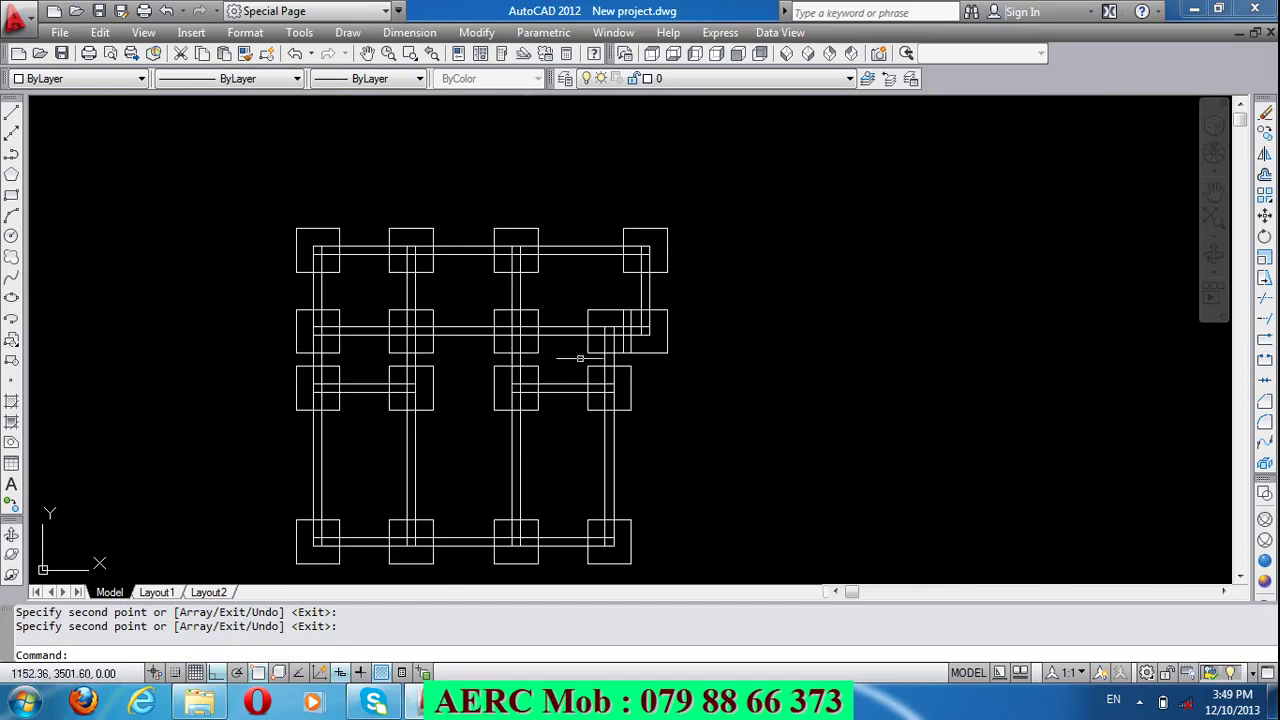
# Step: Explode the overlapping footing outlines at the upper-right column into separate lines
pyautogui.scroll(5, 636, 330)
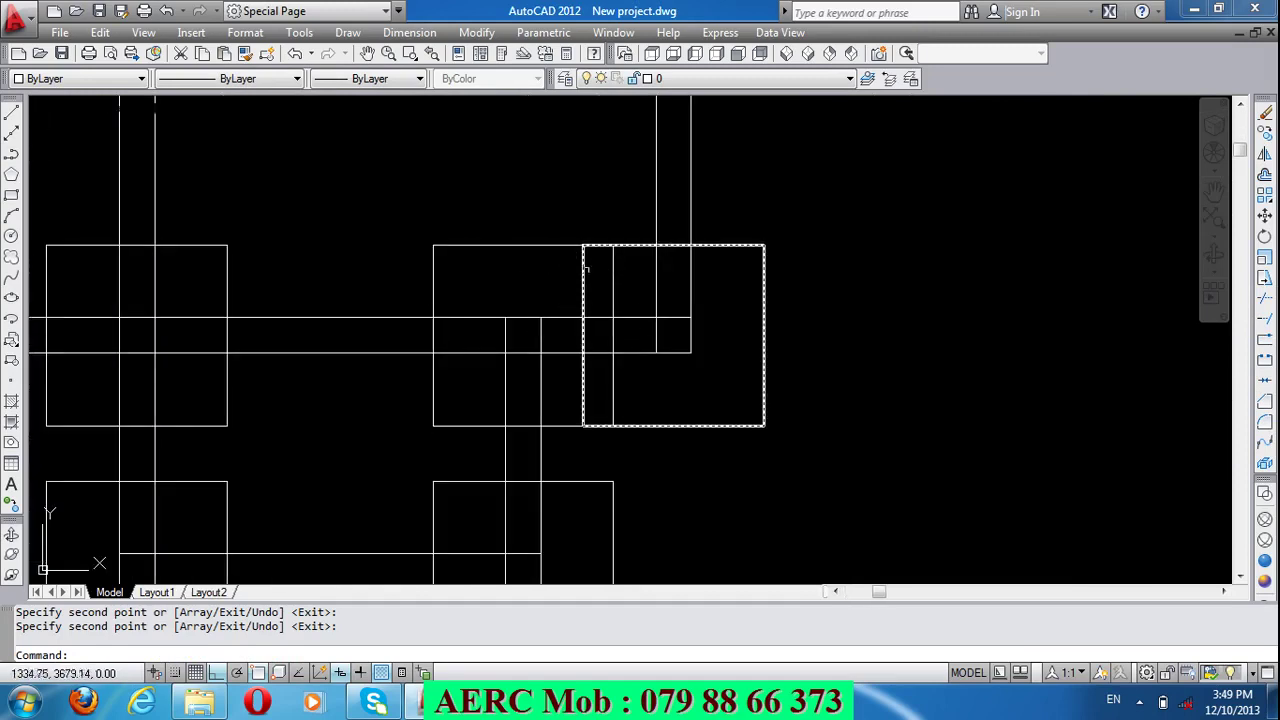
pyautogui.click(1264, 463)
pyautogui.click(658, 398)
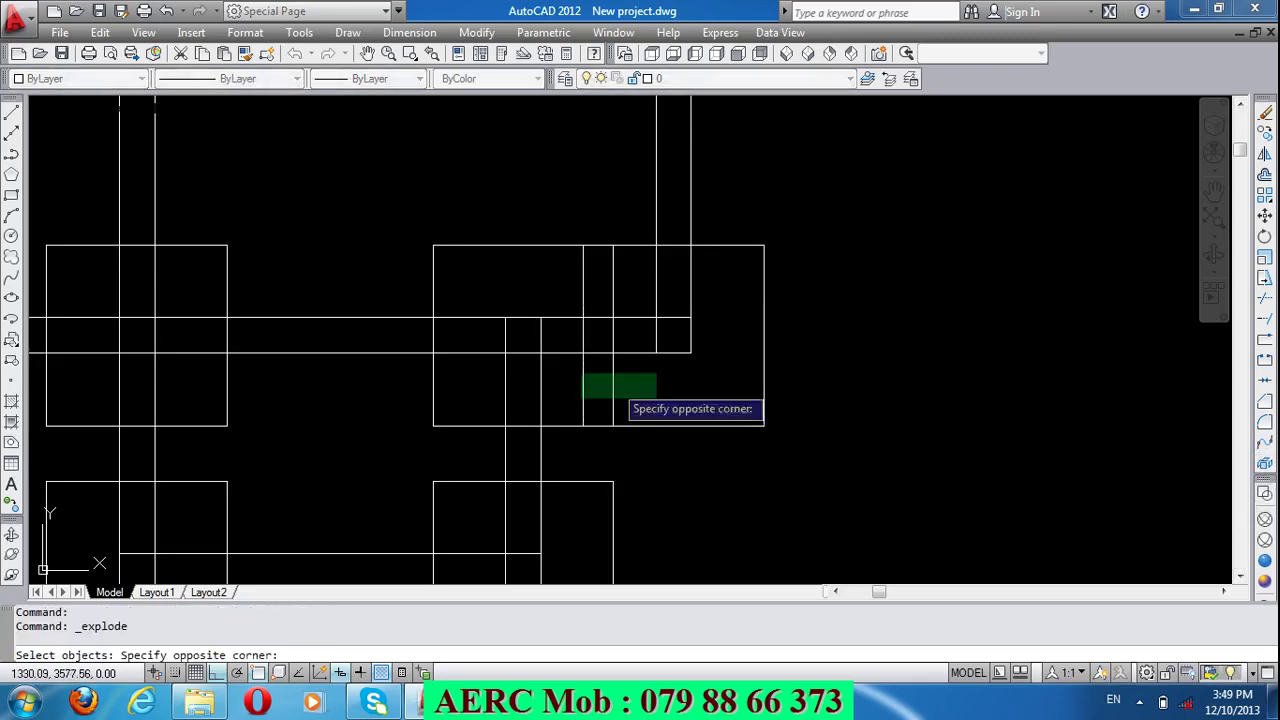
pyautogui.click(568, 370)
pyautogui.press('Return')
# Step: Delete the two stray vertical lines inside that footing
pyautogui.click(650, 419)
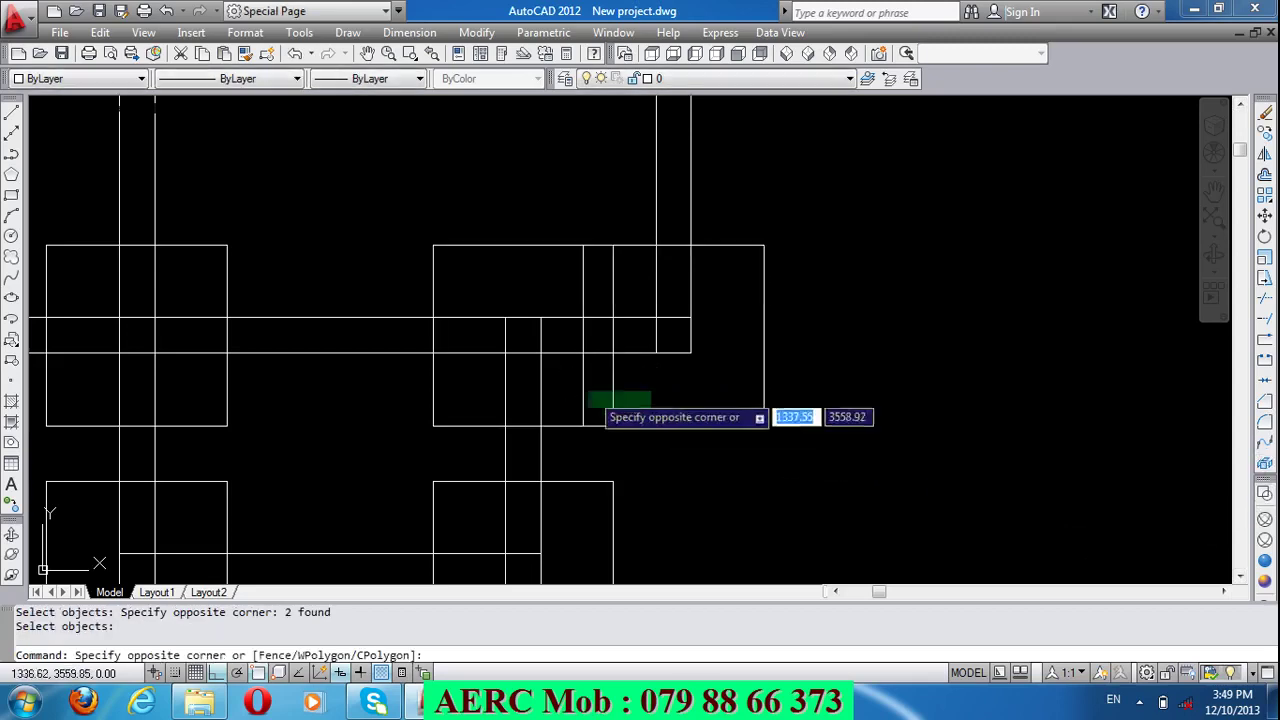
pyautogui.click(572, 380)
pyautogui.press('Delete')
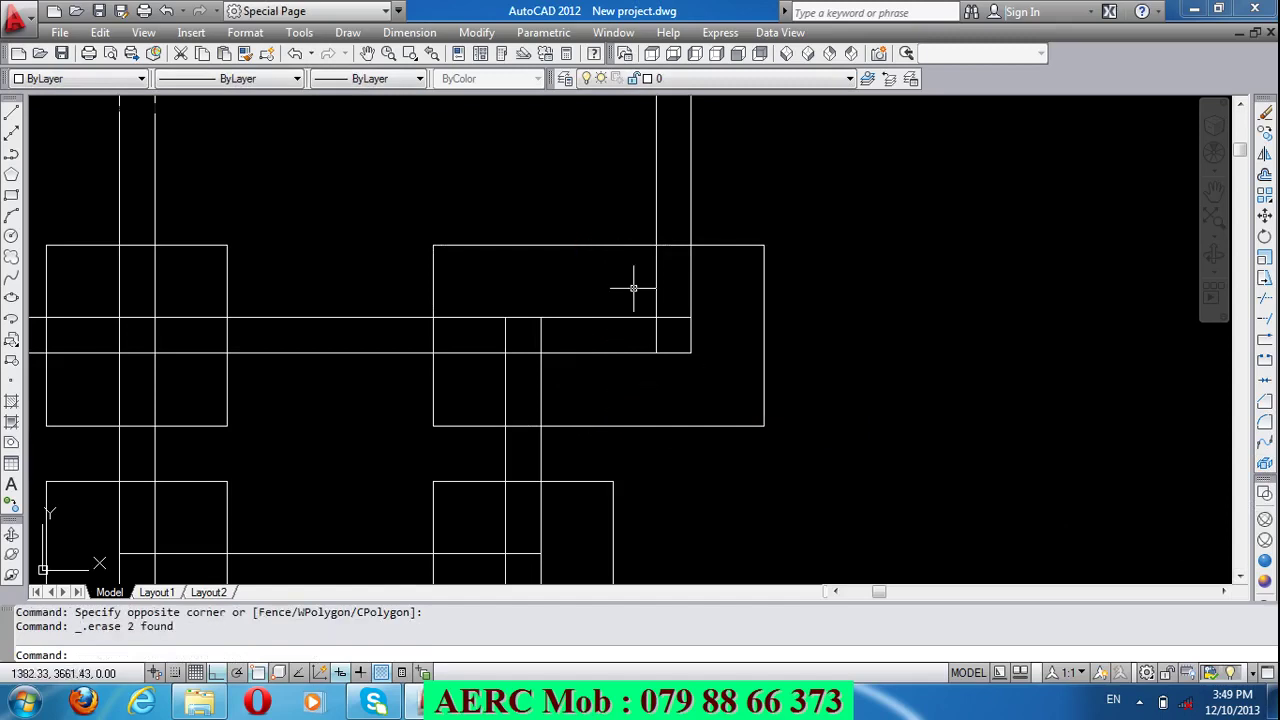
pyautogui.scroll(-4, 633, 288)
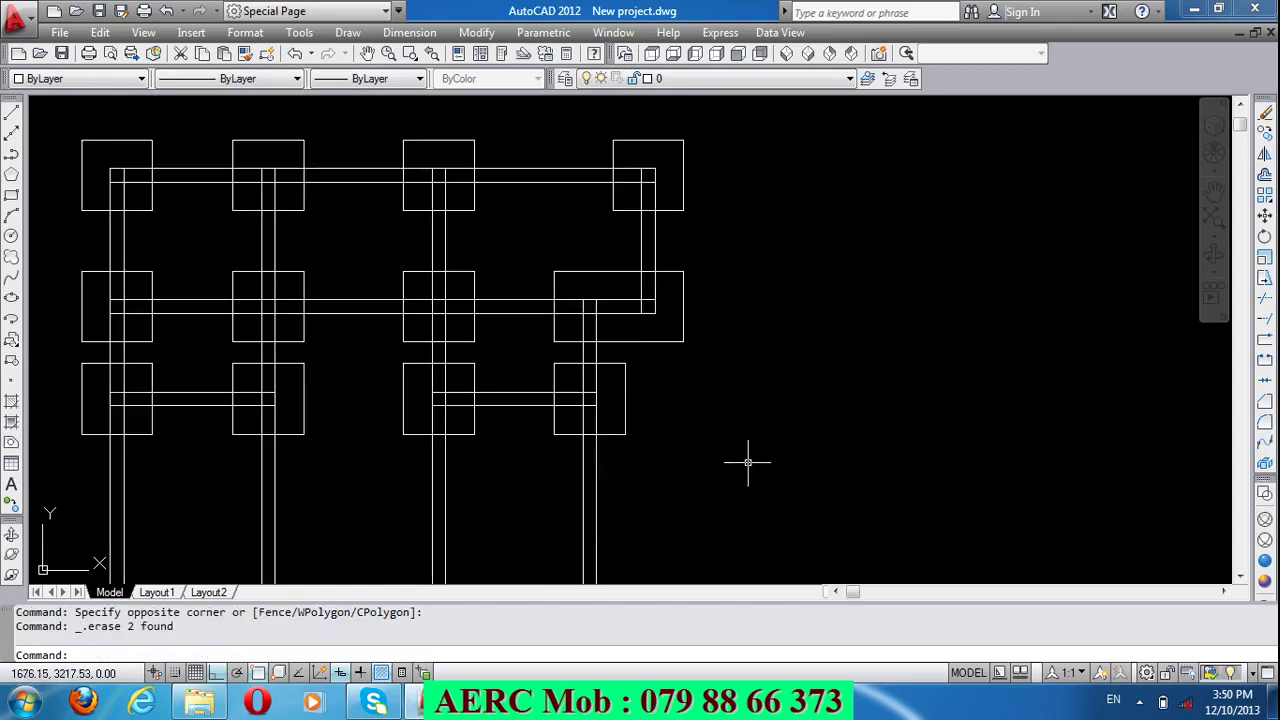
# Step: Zoom out to find the crossed box symbol beside the foundation plan and delete it
pyautogui.scroll(-2, 684, 334)
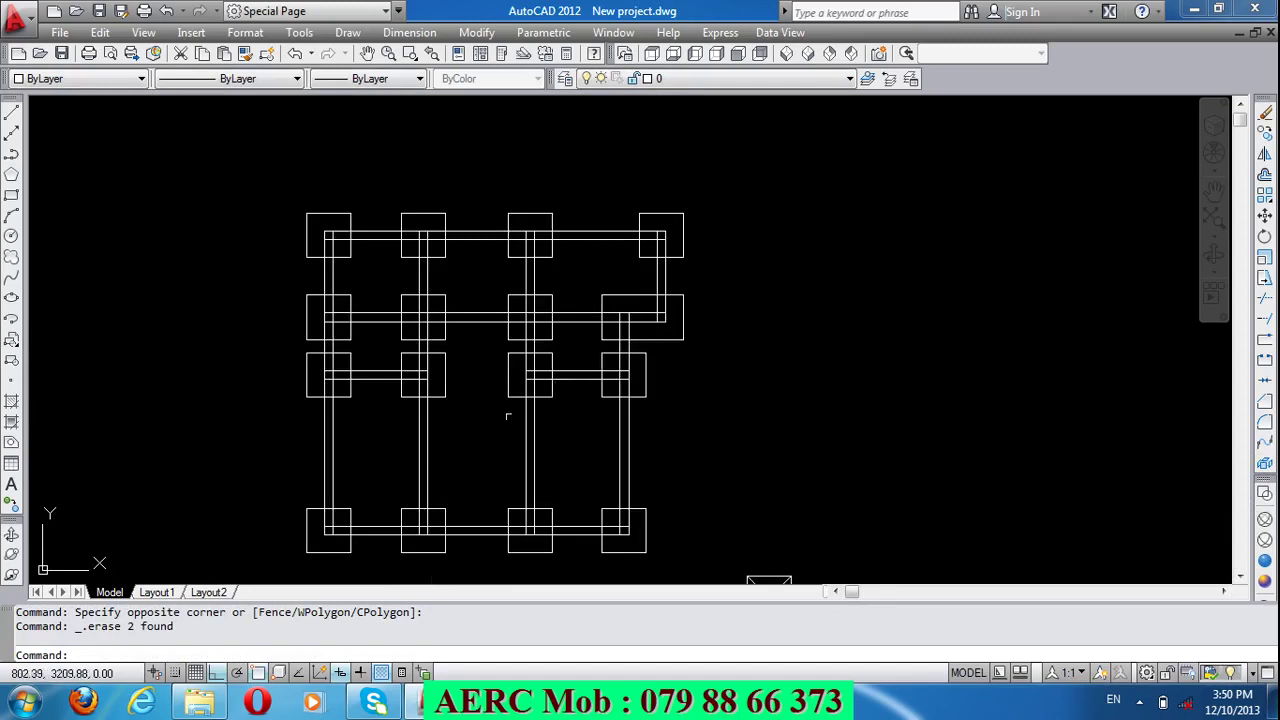
pyautogui.scroll(1, 309, 443)
pyautogui.scroll(1, 309, 443)
pyautogui.scroll(-2, 378, 373)
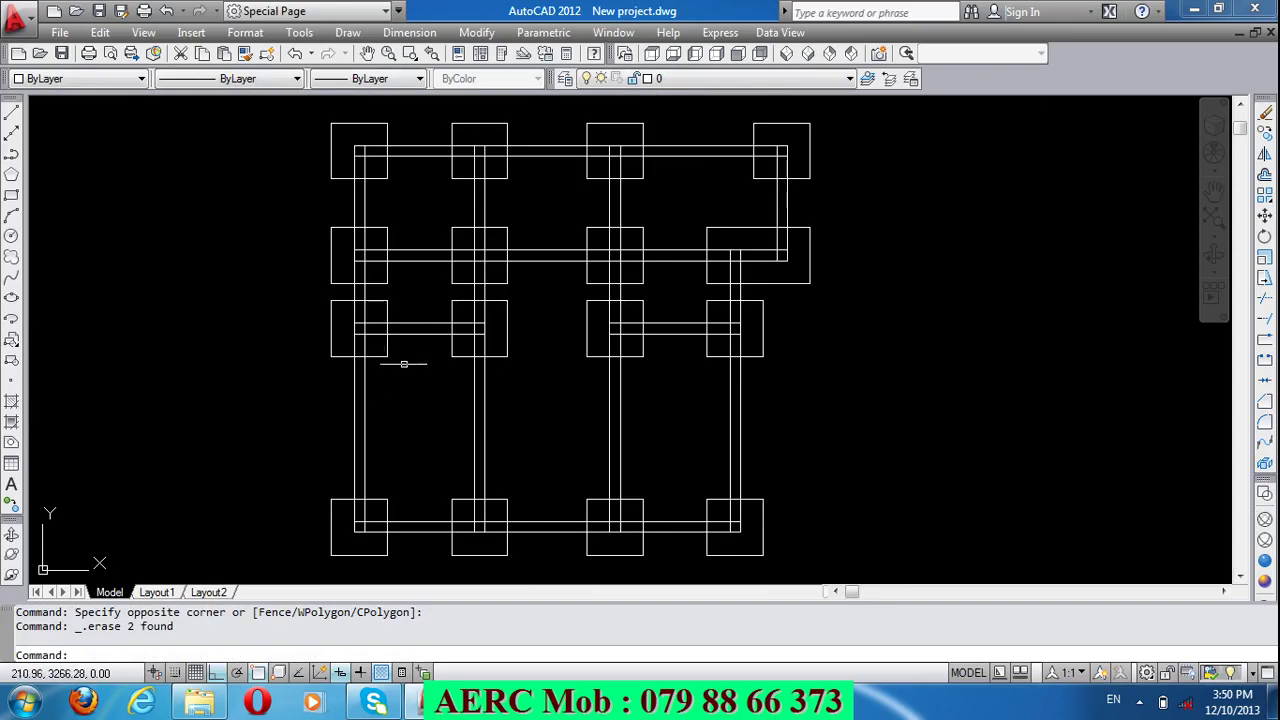
pyautogui.scroll(-2, 414, 365)
pyautogui.scroll(-4, 455, 350)
pyautogui.scroll(-2, 470, 348)
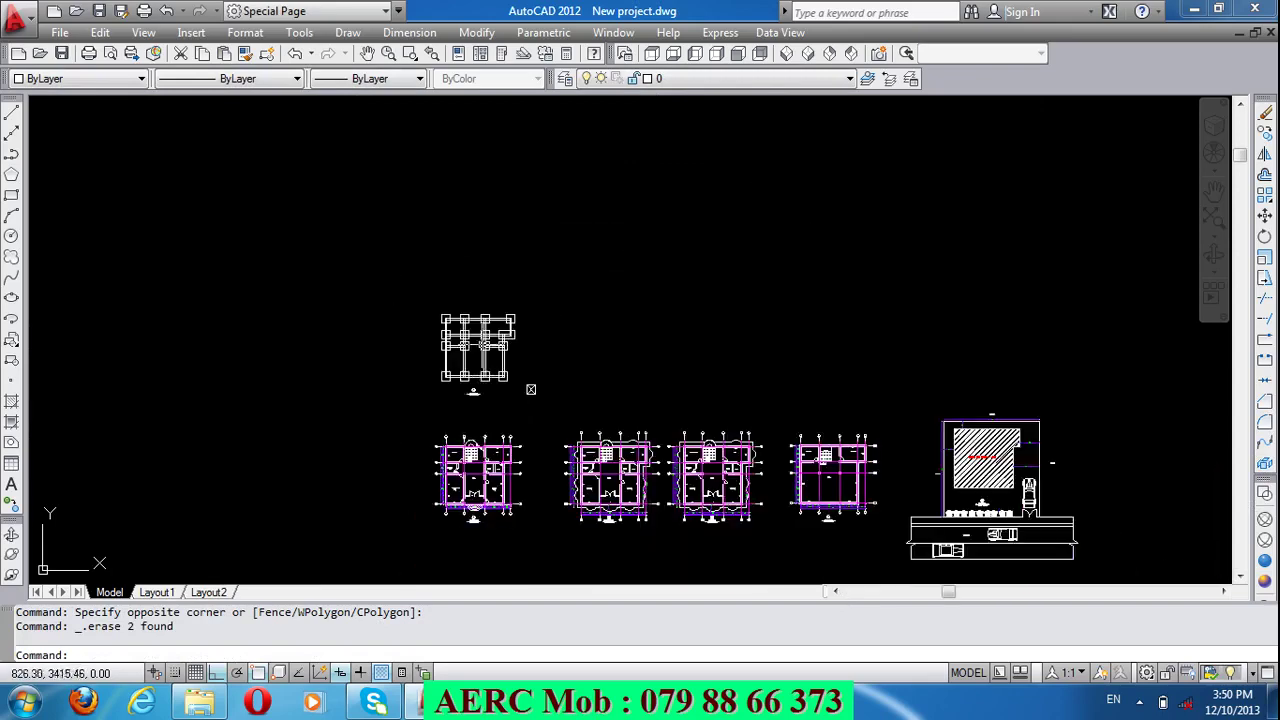
pyautogui.scroll(6, 469, 470)
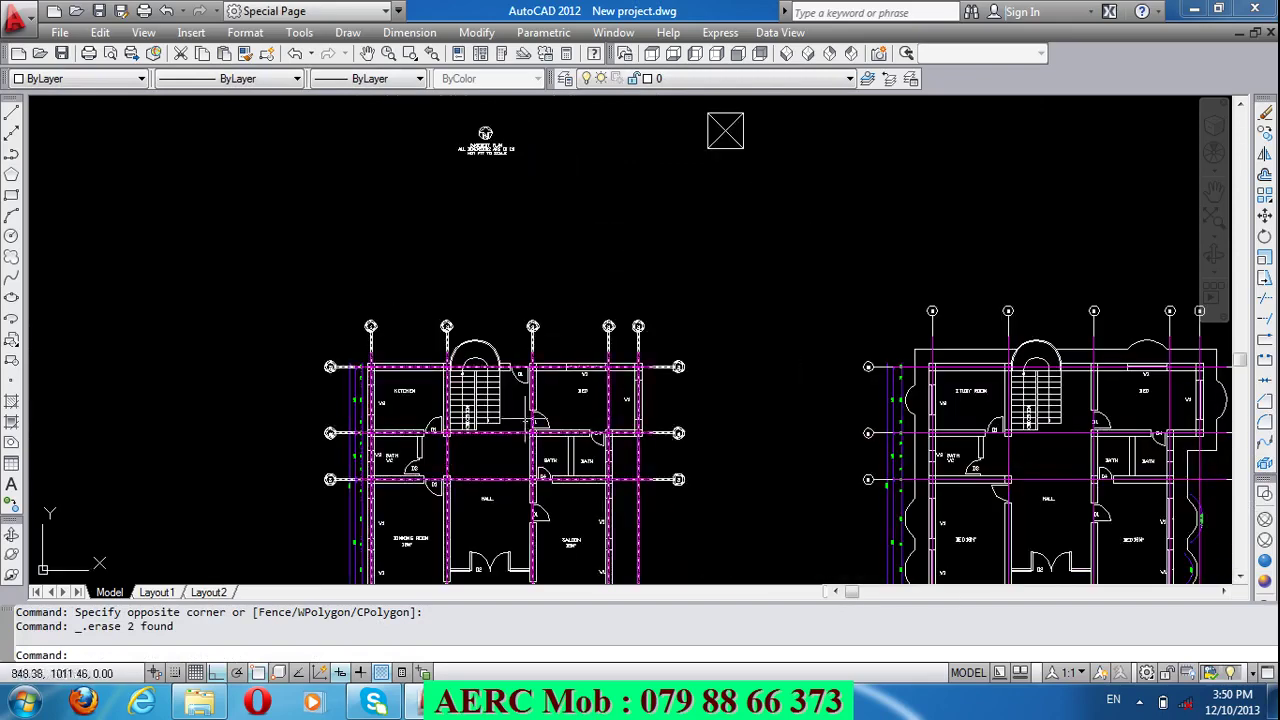
pyautogui.scroll(-4, 588, 272)
pyautogui.scroll(5, 497, 148)
pyautogui.scroll(1, 500, 143)
pyautogui.scroll(-2, 484, 165)
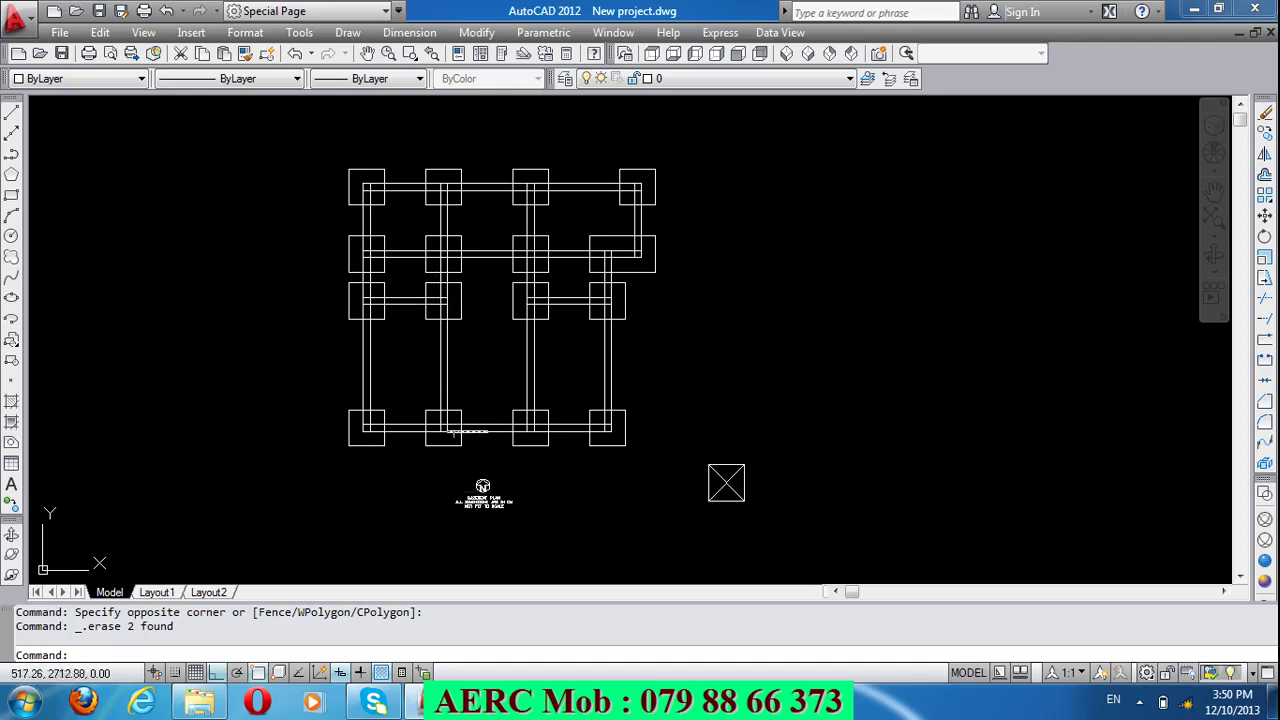
pyautogui.scroll(2, 403, 301)
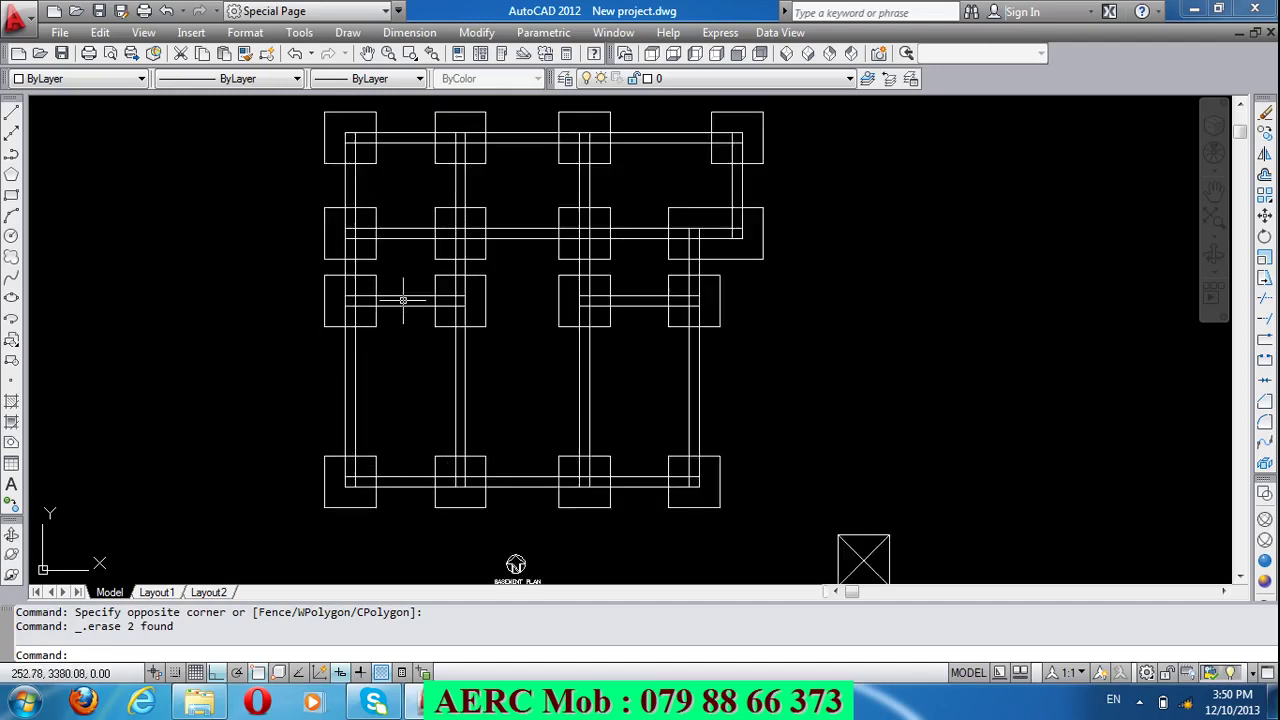
pyautogui.scroll(-2, 746, 376)
pyautogui.click(867, 525)
pyautogui.click(791, 451)
pyautogui.press('Delete')
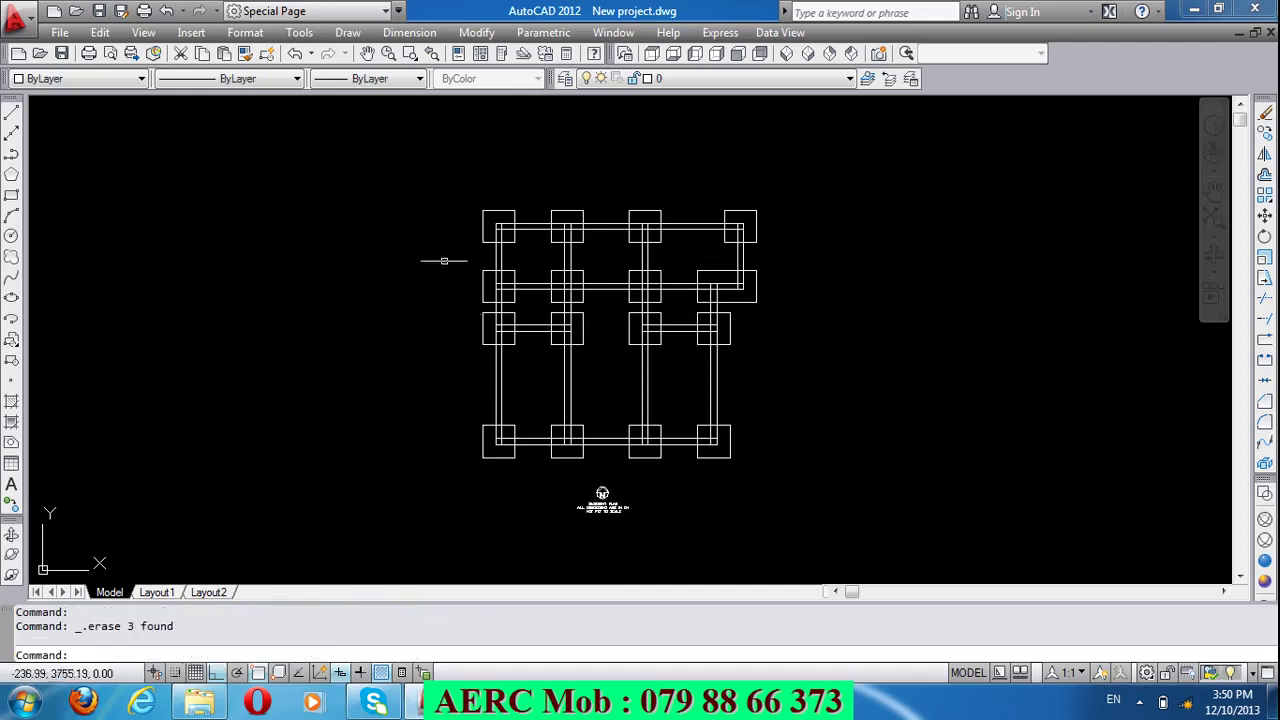
pyautogui.scroll(2, 491, 209)
pyautogui.scroll(1, 494, 214)
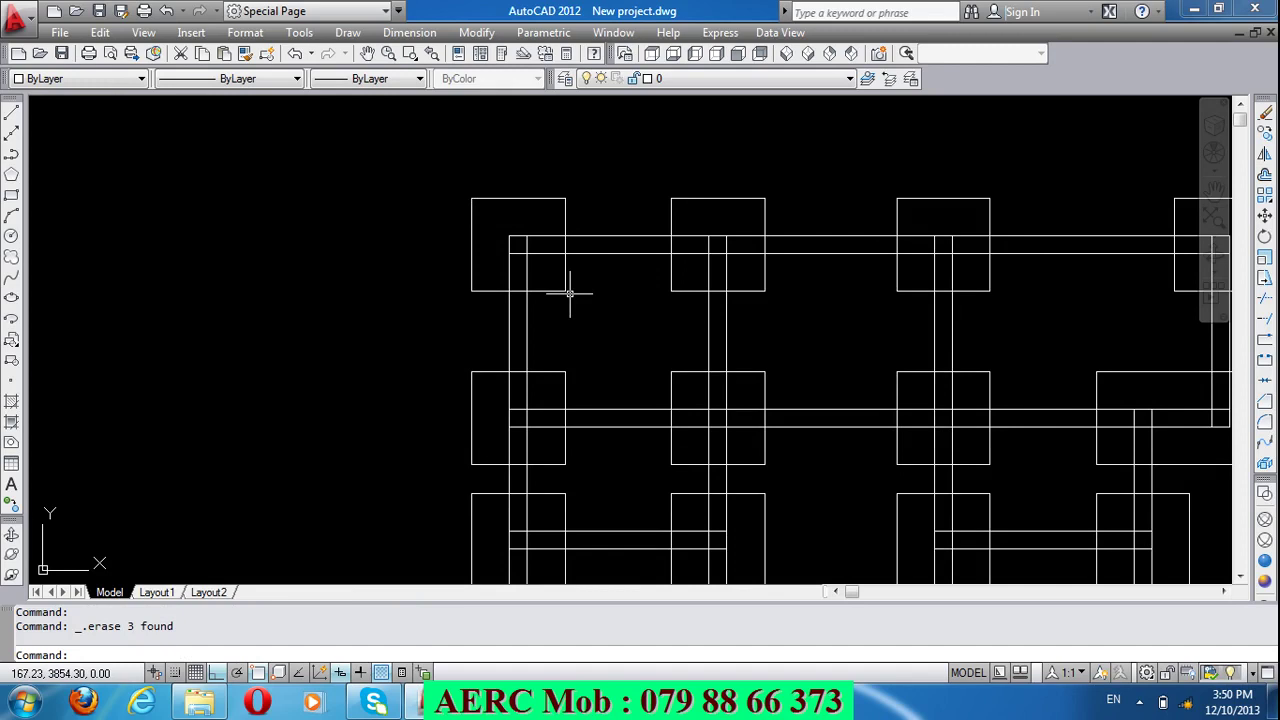
pyautogui.scroll(-4, 496, 220)
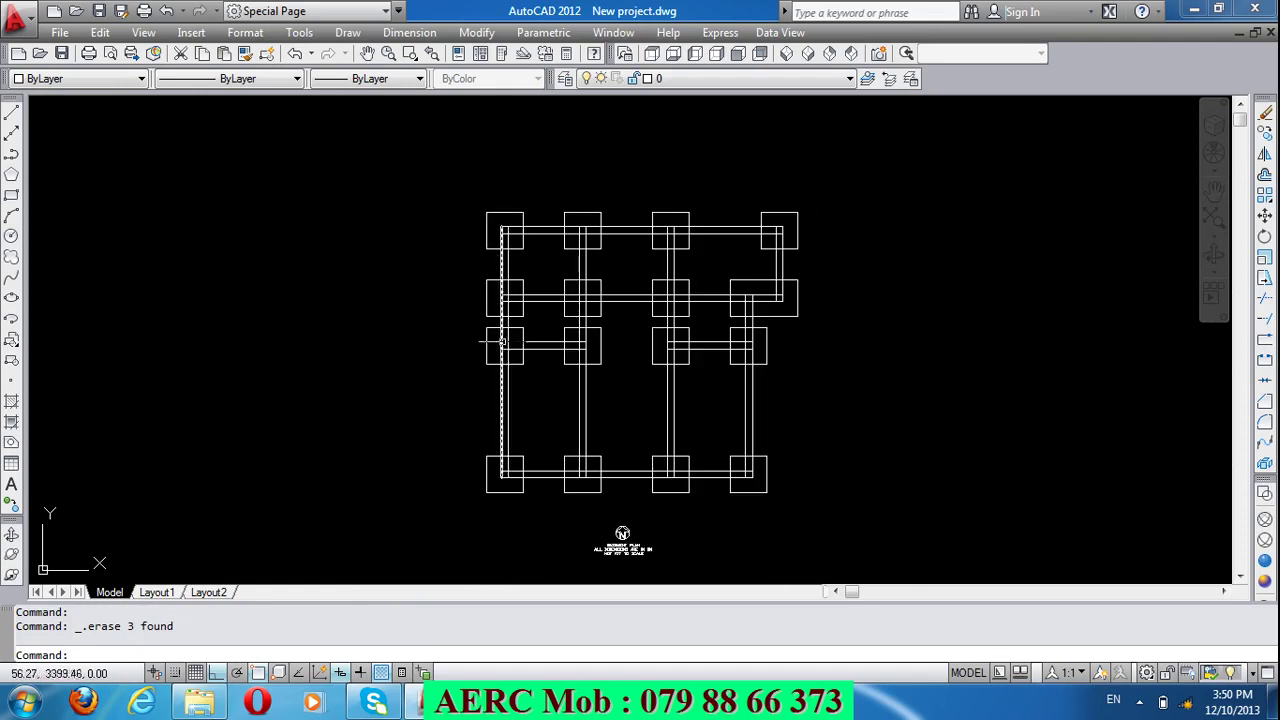
pyautogui.scroll(3, 507, 380)
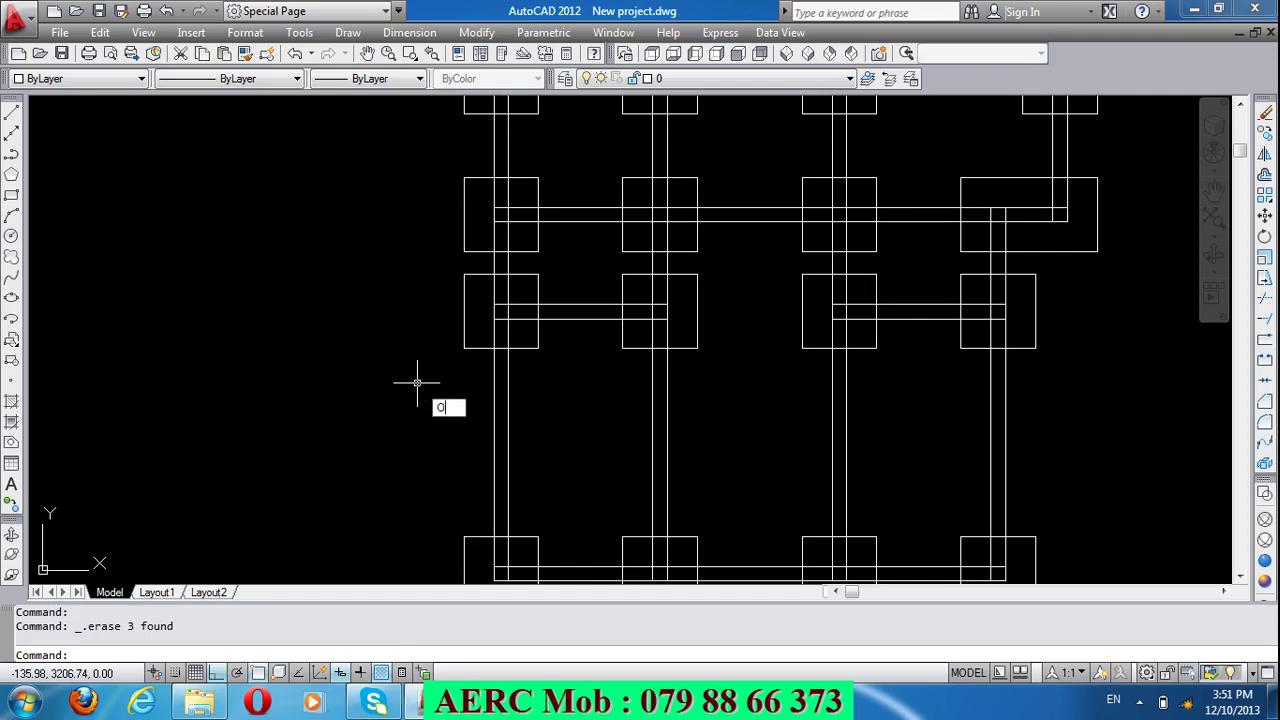
# Step: Offset the left, third-column and right vertical beams and several horizontal beams by 17.5
pyautogui.press('Return')
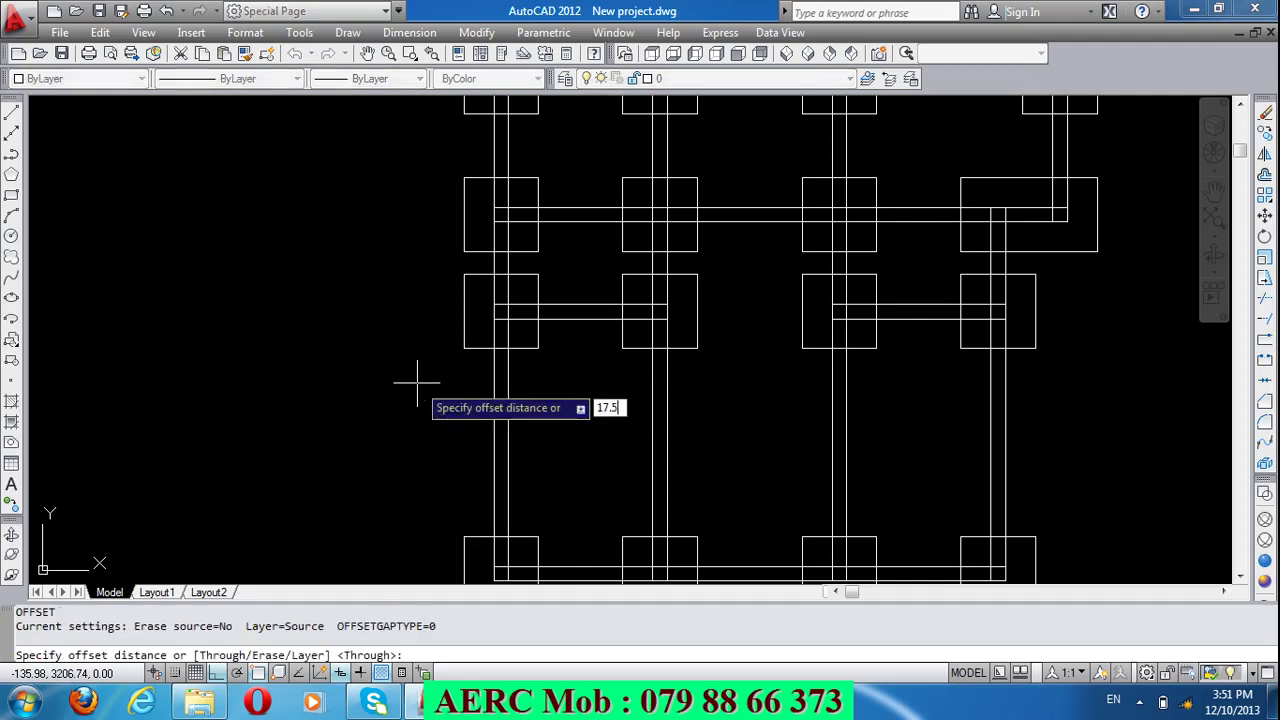
pyautogui.press('Return')
pyautogui.click(507, 392)
pyautogui.click(502, 345)
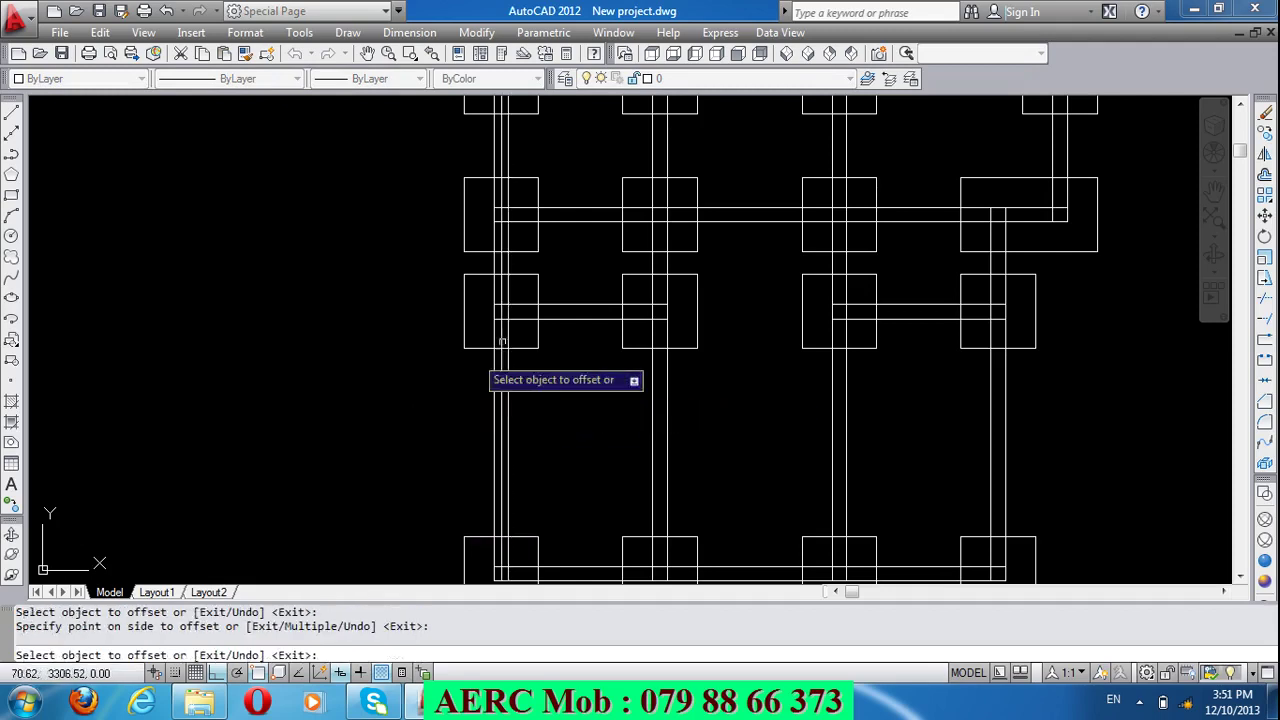
pyautogui.click(560, 318)
pyautogui.click(560, 300)
pyautogui.click(594, 219)
pyautogui.click(601, 157)
pyautogui.click(666, 155)
pyautogui.click(571, 134)
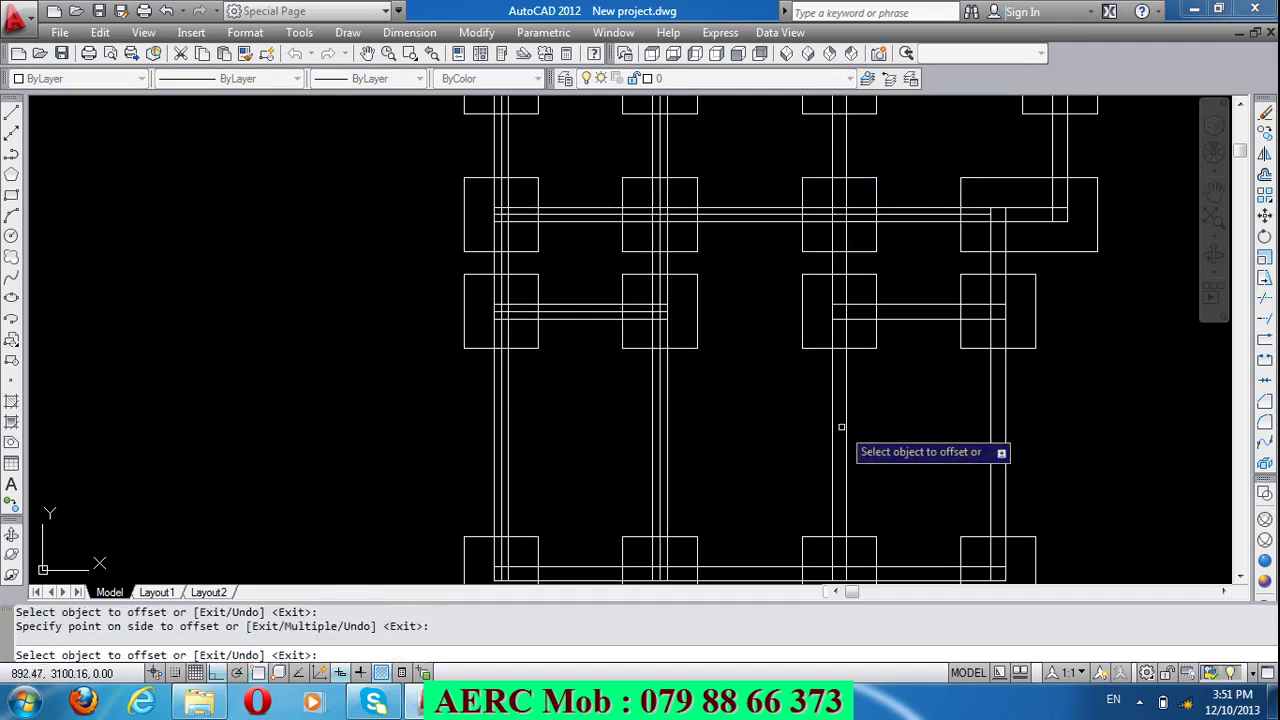
pyautogui.click(846, 429)
pyautogui.click(789, 411)
pyautogui.click(908, 316)
pyautogui.click(900, 290)
# Step: Offset the bottom, right and far-right beam lines by 17.5, undoing the extra copy above the top beam
pyautogui.scroll(-2, 948, 480)
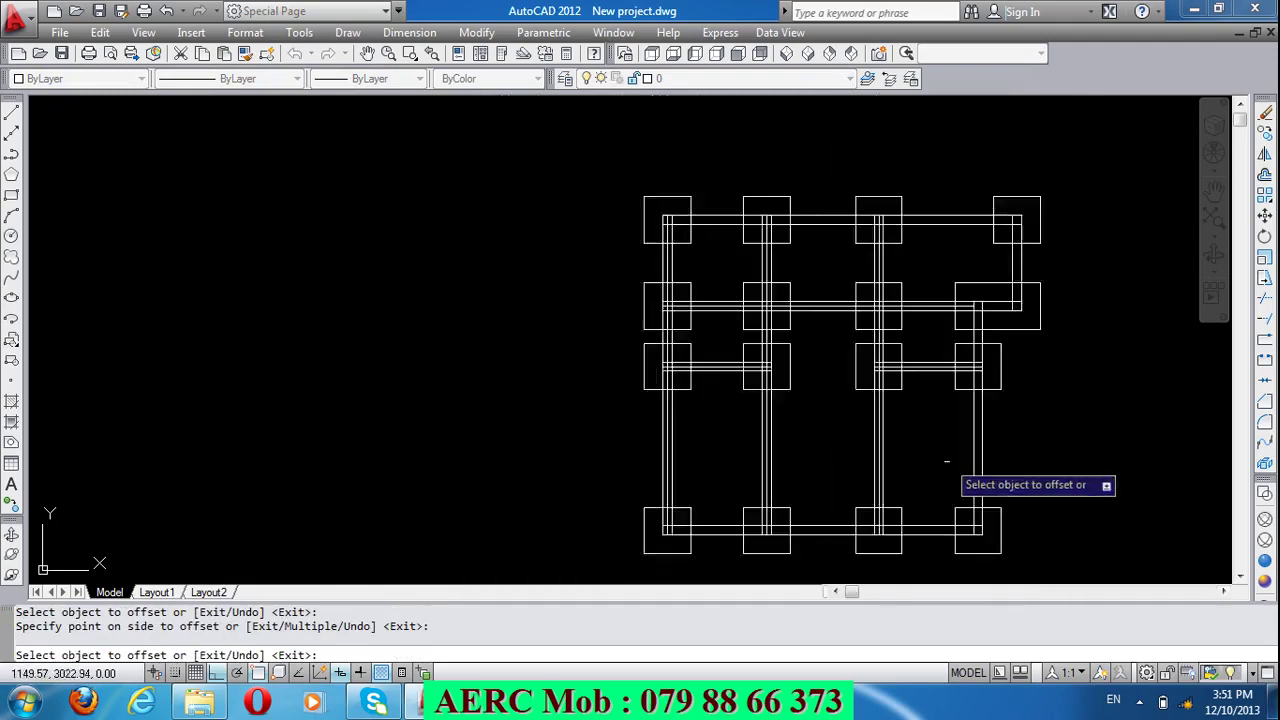
pyautogui.scroll(3, 837, 560)
pyautogui.click(932, 463)
pyautogui.click(924, 366)
pyautogui.click(1023, 336)
pyautogui.click(960, 380)
pyautogui.scroll(-4, 875, 470)
pyautogui.scroll(5, 892, 340)
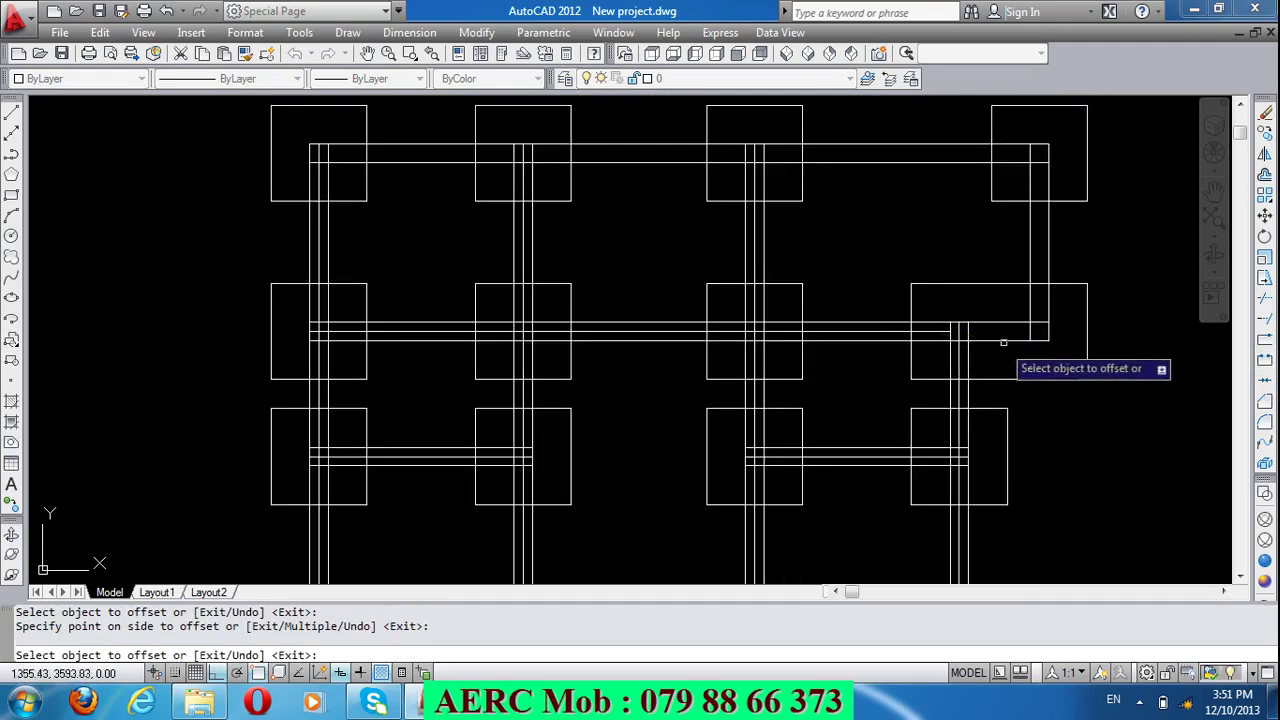
pyautogui.click(1003, 340)
pyautogui.click(1000, 252)
pyautogui.click(1048, 238)
pyautogui.click(955, 230)
pyautogui.click(903, 162)
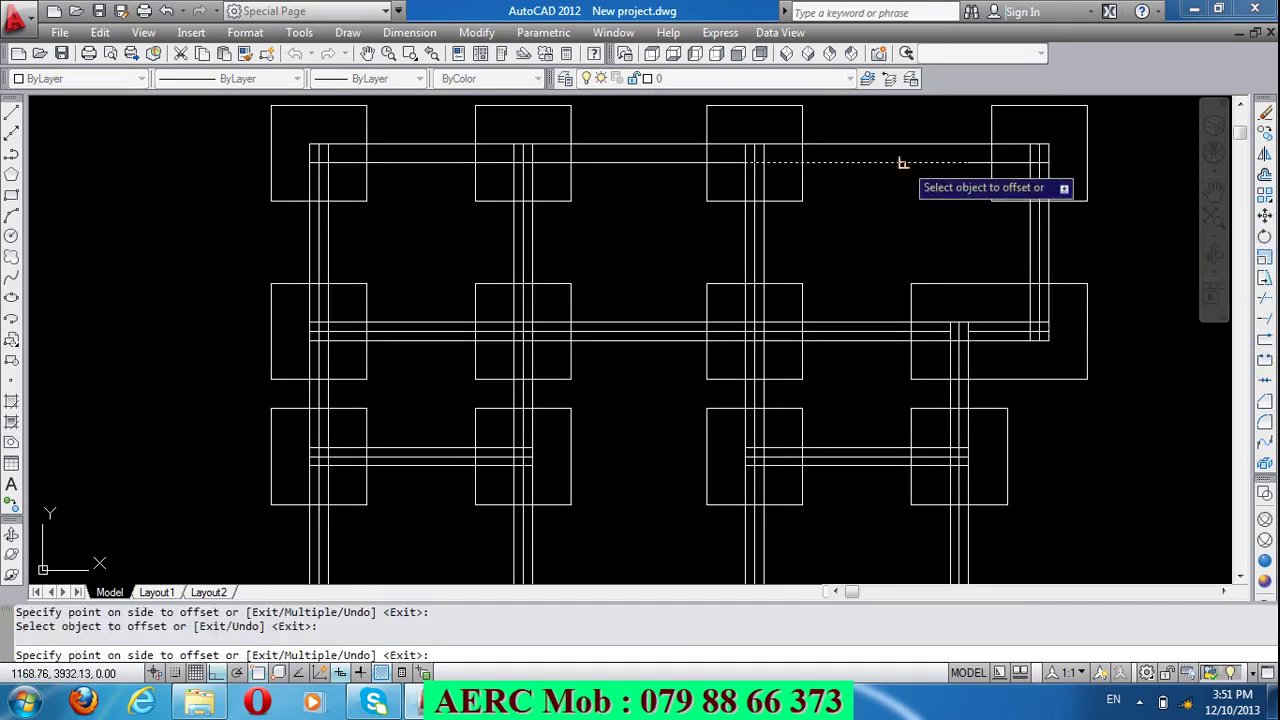
pyautogui.click(908, 120)
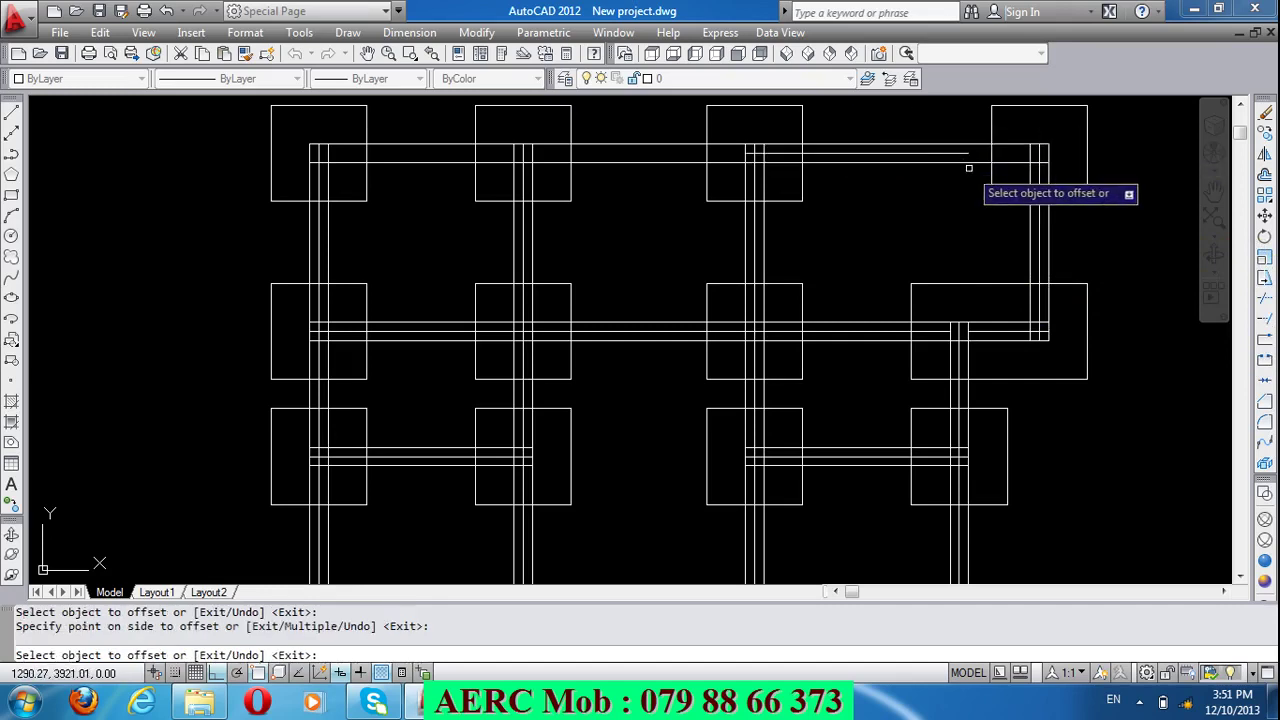
pyautogui.hotkey('ctrl', 'z')
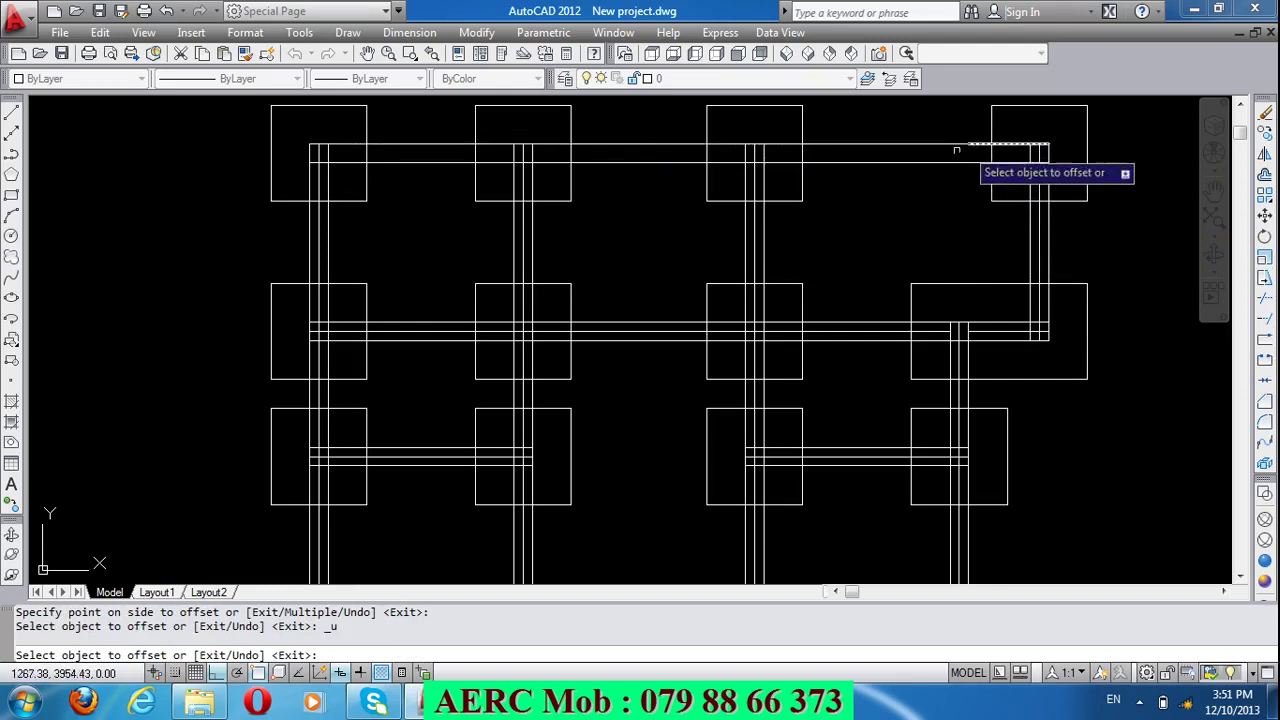
pyautogui.press('Return')
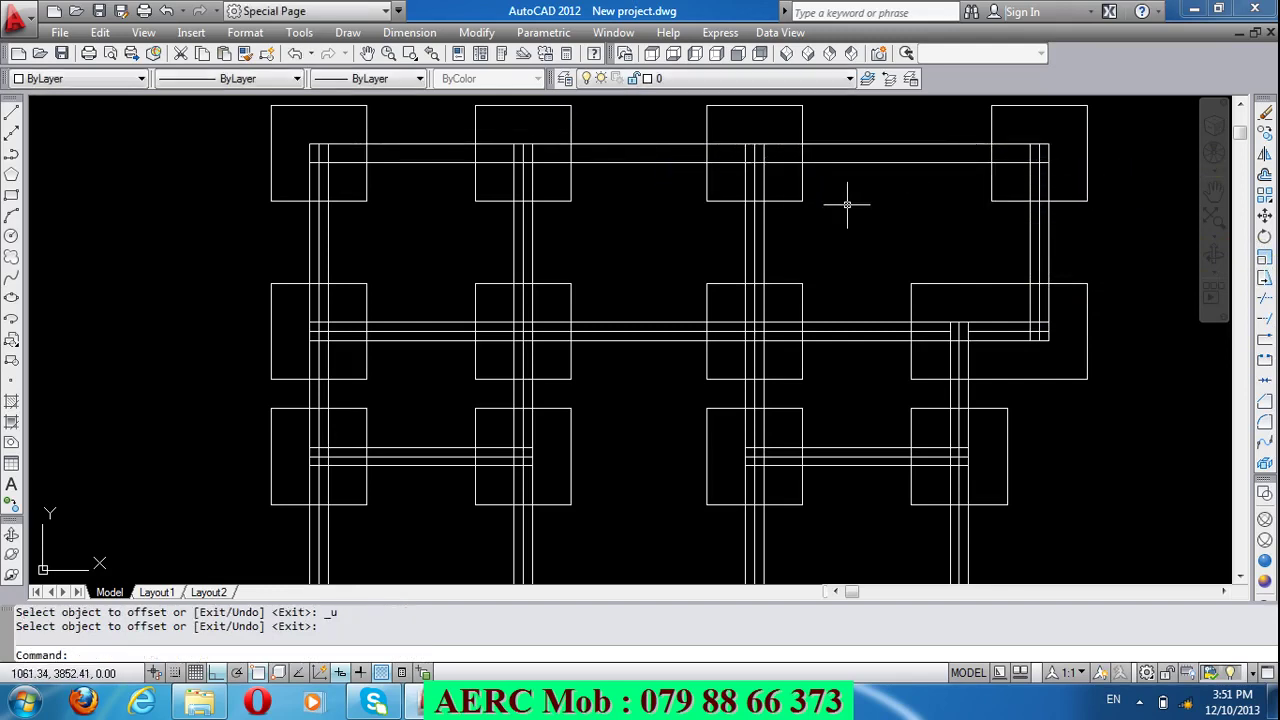
pyautogui.press('Return')
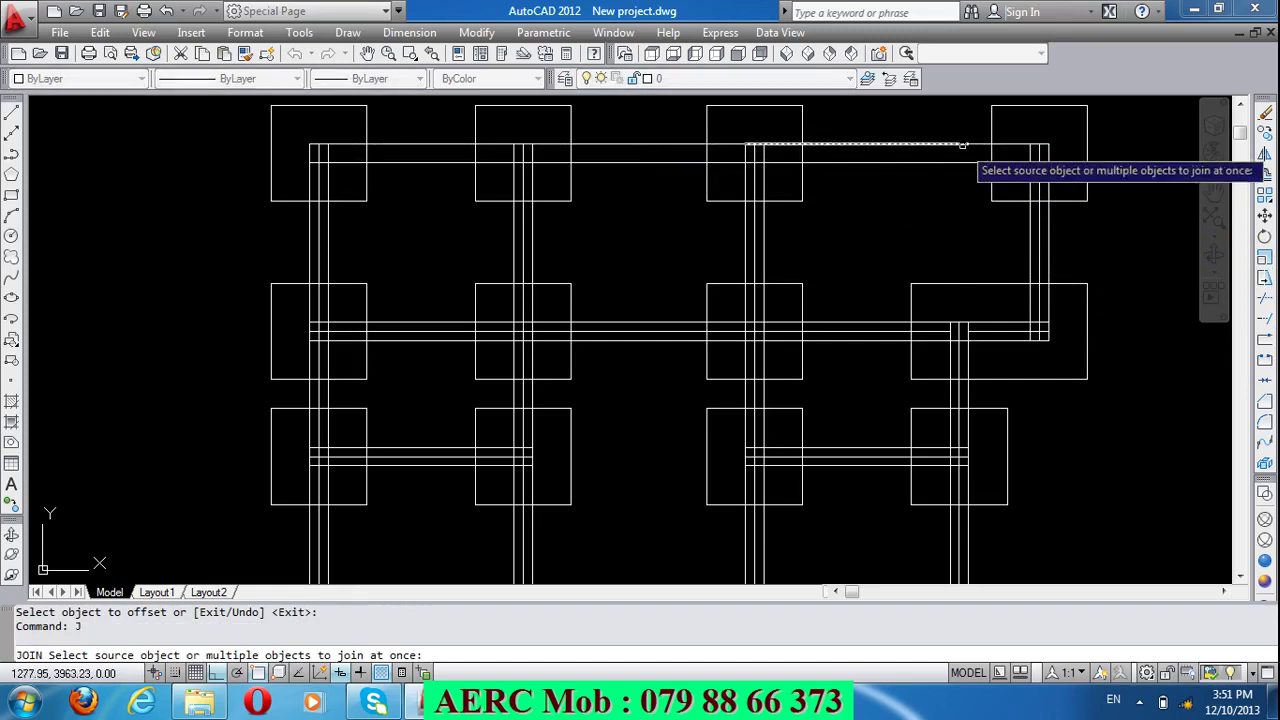
# Step: Join the broken pieces of the top beam line into one line
pyautogui.click(980, 145)
pyautogui.click(986, 145)
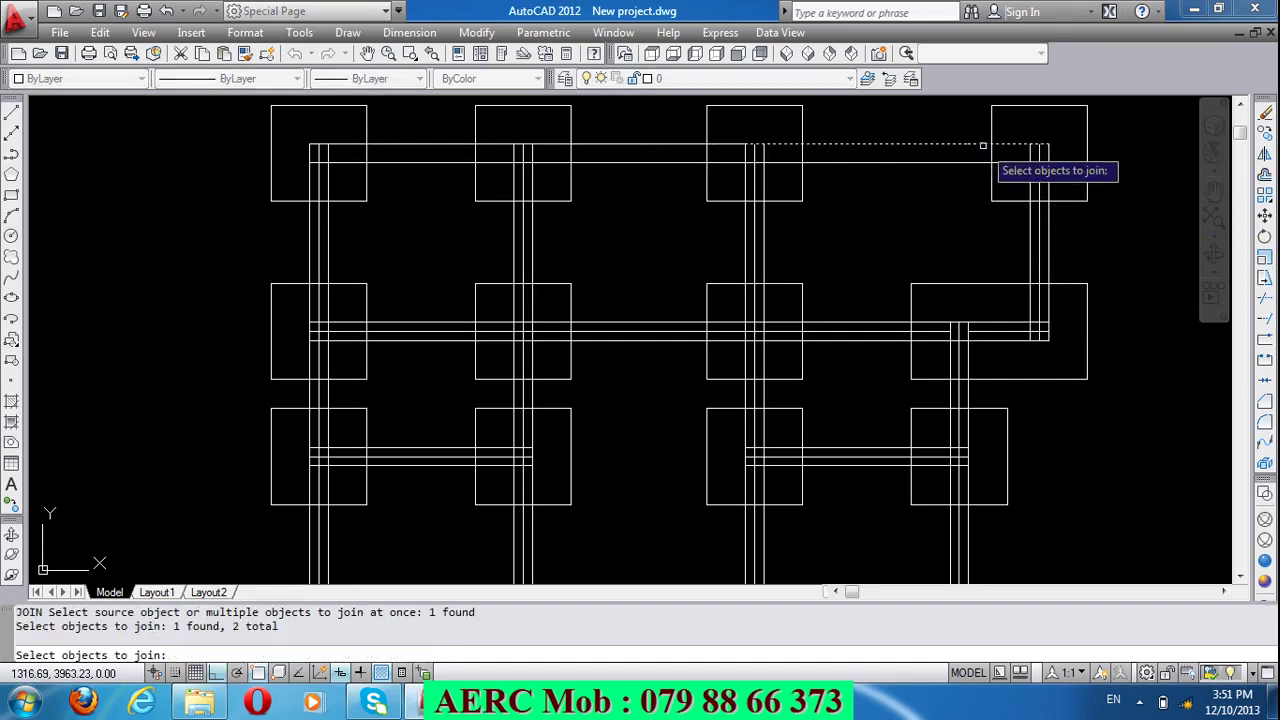
pyautogui.press('Return')
pyautogui.press('Return')
pyautogui.click(686, 146)
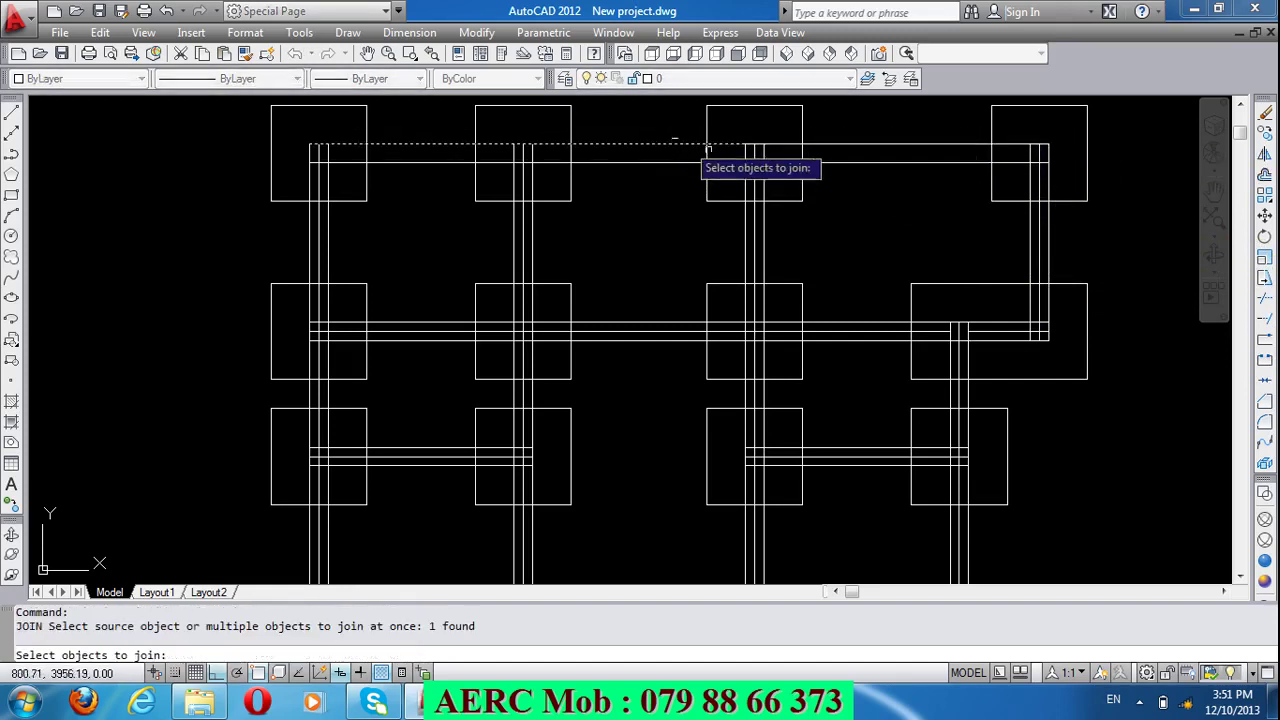
pyautogui.click(787, 145)
pyautogui.press('Return')
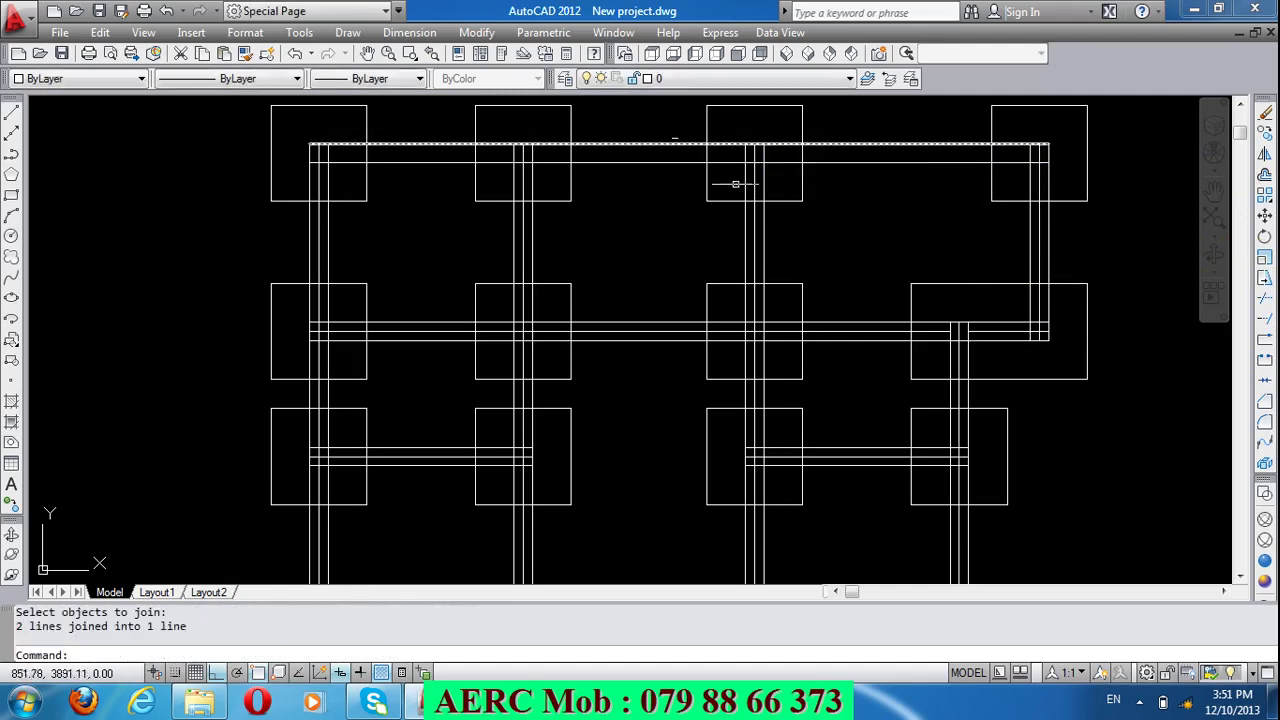
pyautogui.write('O')
pyautogui.press('Return')
pyautogui.press('Return')
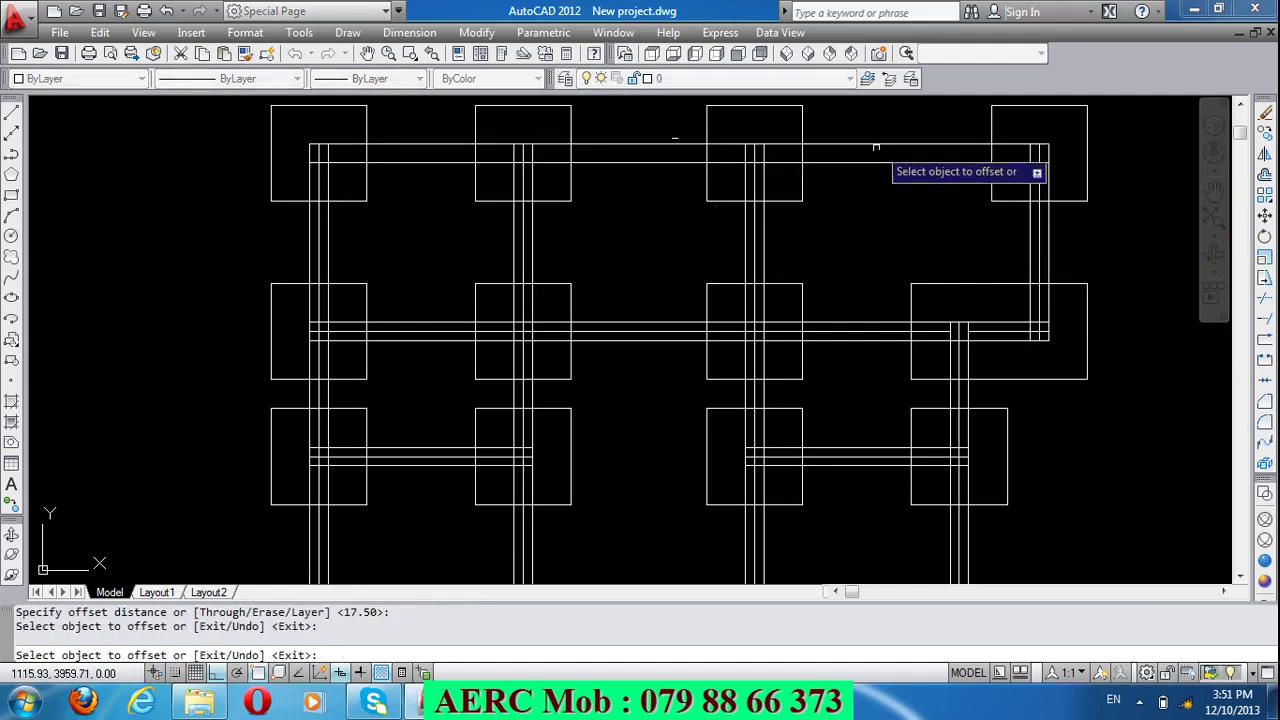
# Step: Offset the merged top beam by 17.5, then select two vertical beam lines near the top-right footings
pyautogui.click(877, 143)
pyautogui.click(940, 238)
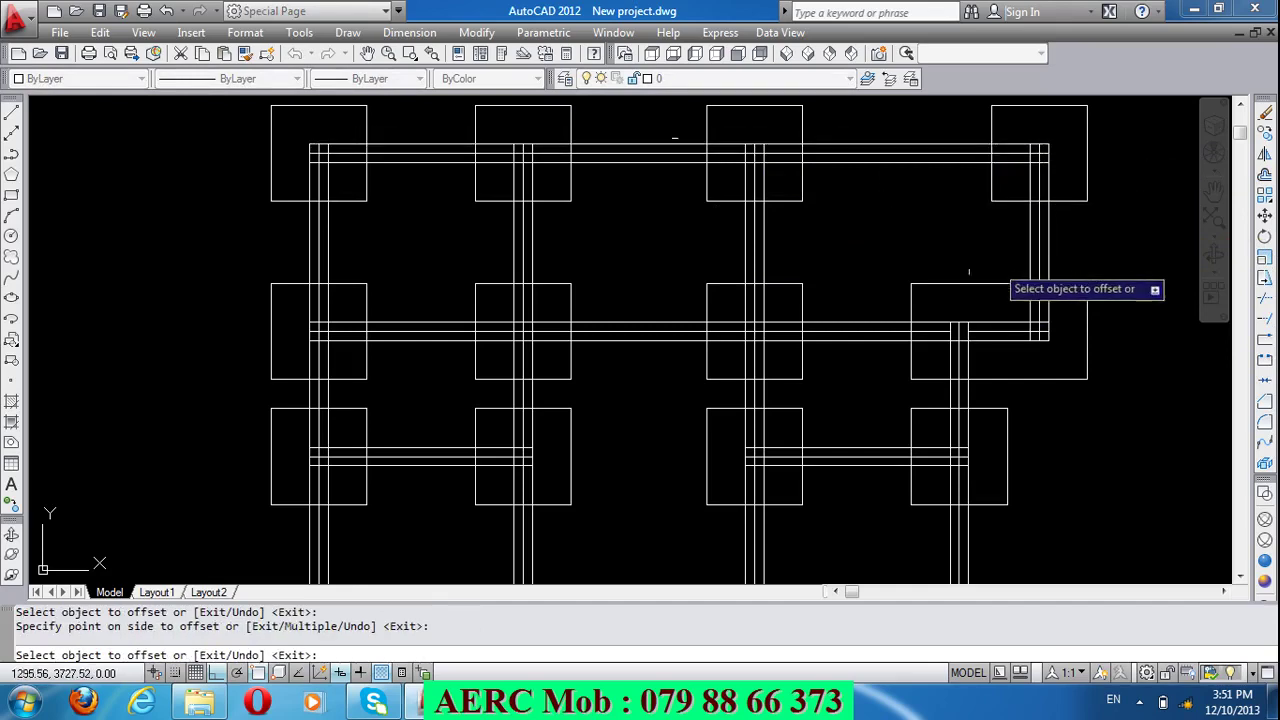
pyautogui.scroll(-1, 582, 162)
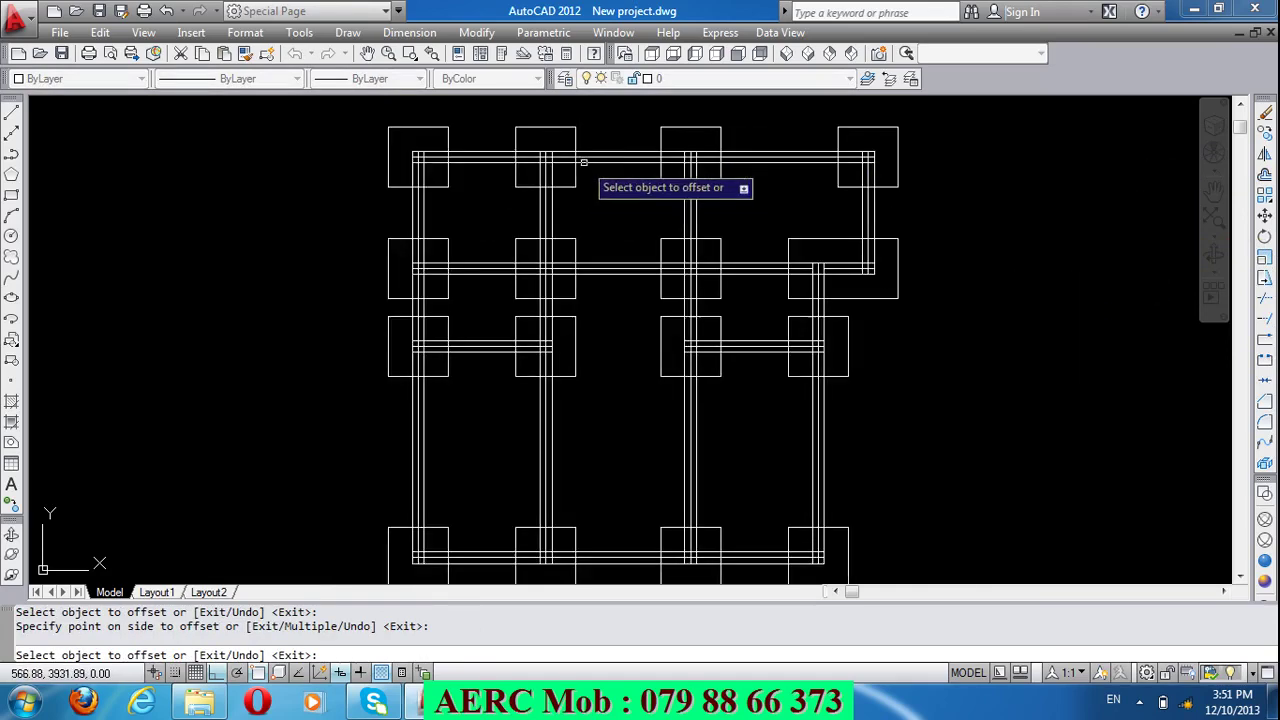
pyautogui.press('Return')
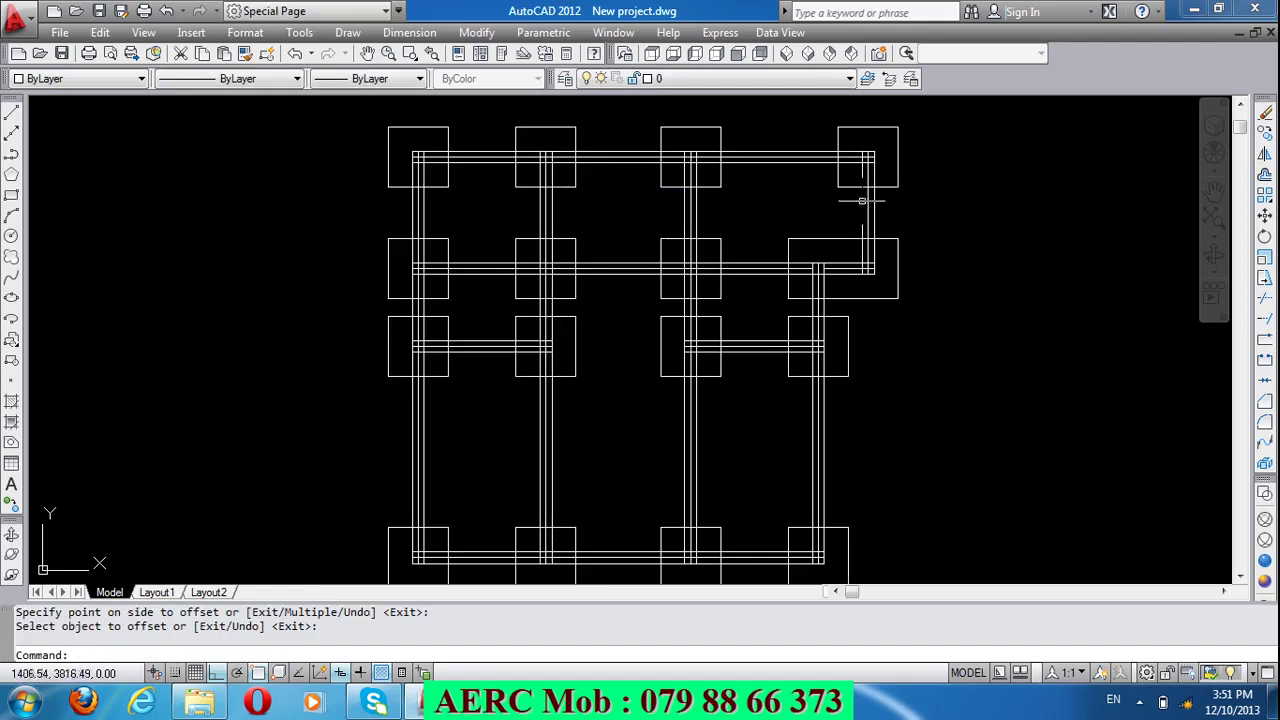
pyautogui.click(875, 207)
pyautogui.click(862, 207)
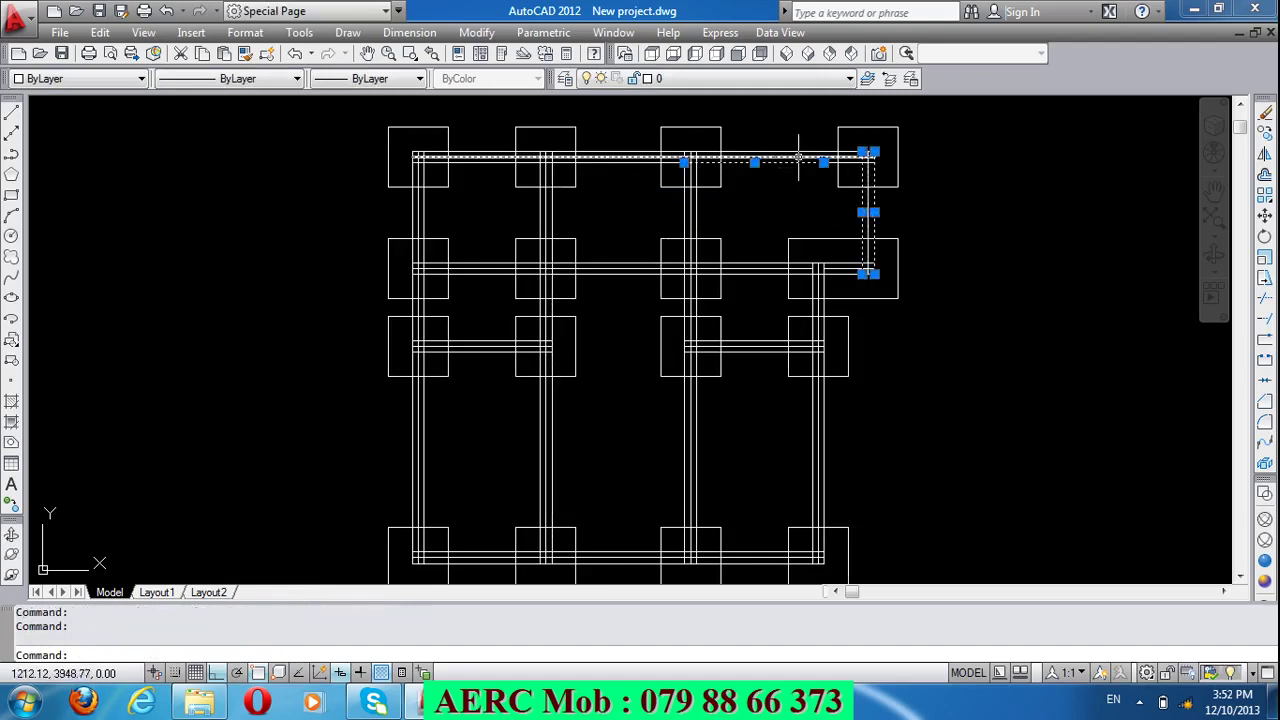
# Step: Erase the picked top, short horizontal and left vertical beam lines
pyautogui.click(796, 154)
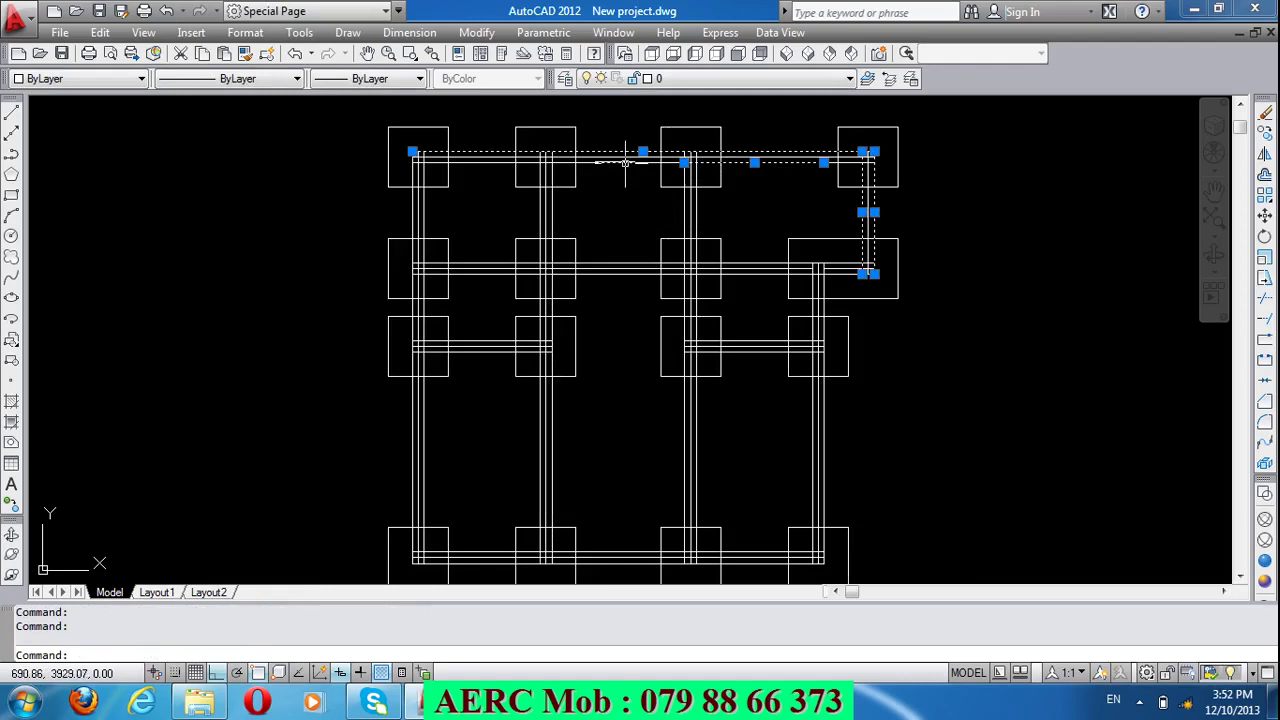
pyautogui.click(484, 162)
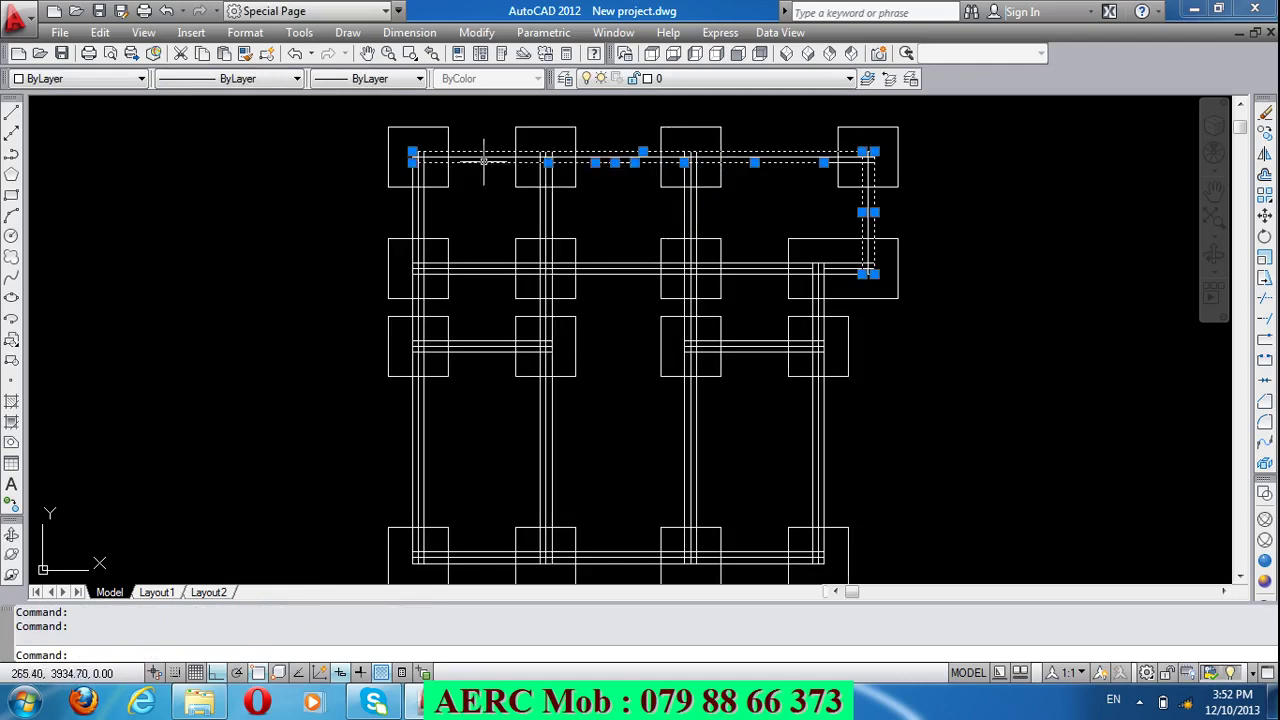
pyautogui.click(420, 208)
pyautogui.click(411, 210)
pyautogui.press('Delete')
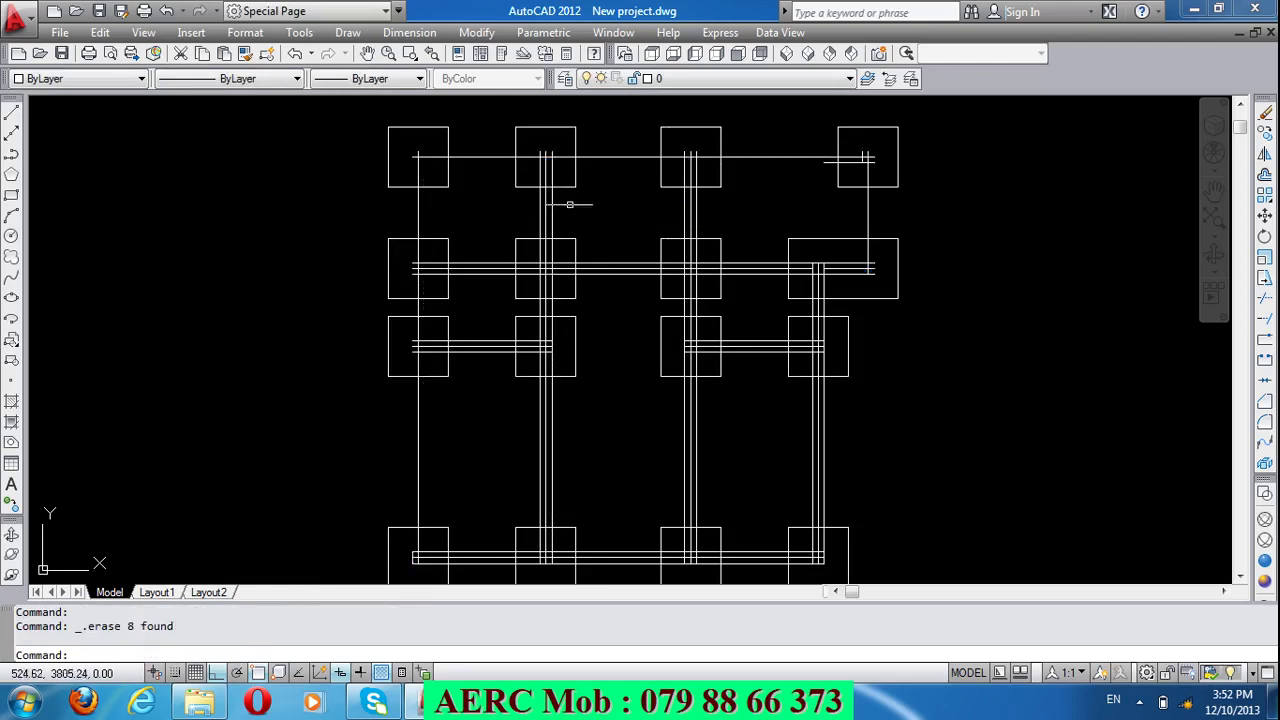
# Step: Erase the doubled horizontal and vertical beam line pairs in the upper-left bay
pyautogui.click(477, 277)
pyautogui.click(477, 274)
pyautogui.press('Delete')
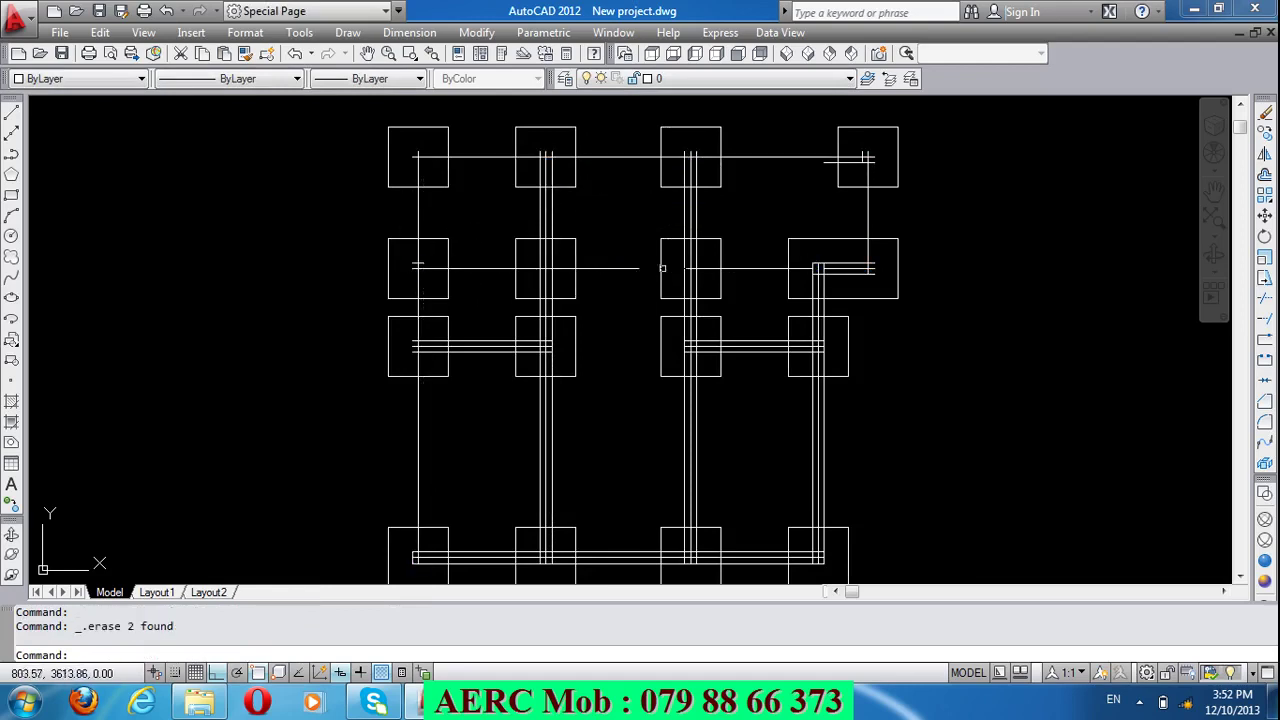
pyautogui.click(553, 213)
pyautogui.click(541, 213)
pyautogui.press('Delete')
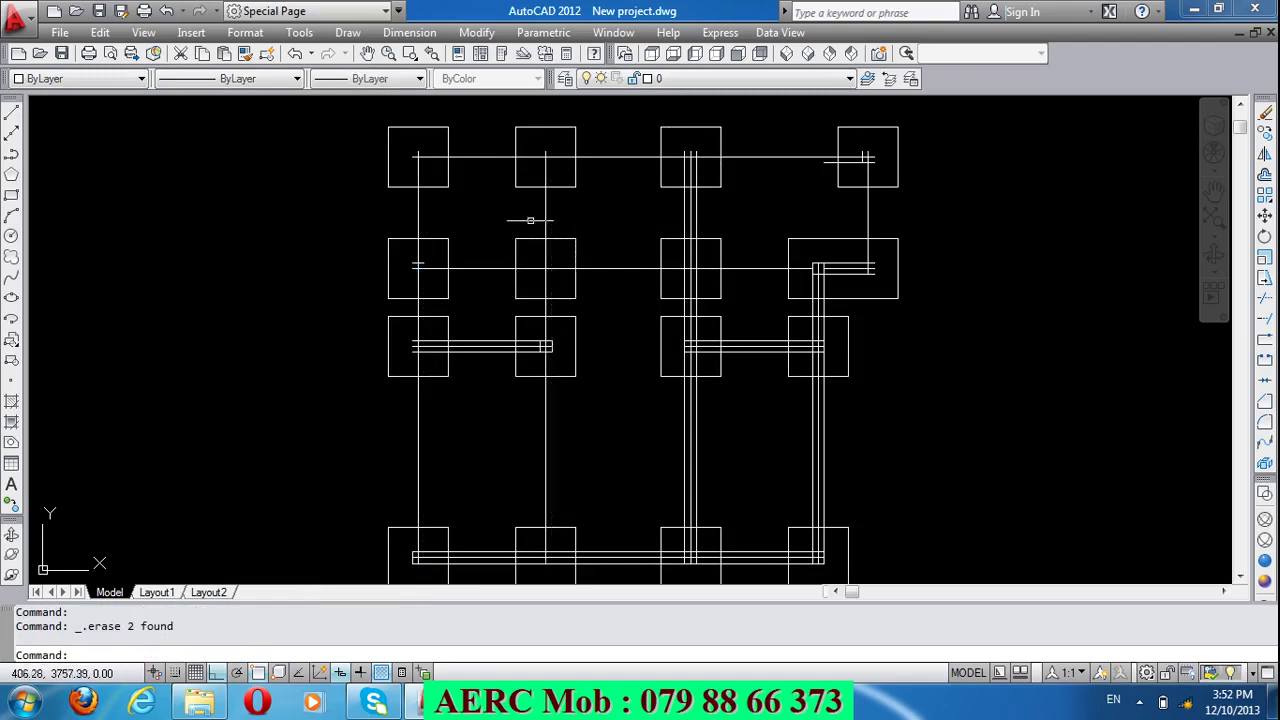
# Step: Erase the lower stray beam line and the remaining leftover line
pyautogui.click(481, 350)
pyautogui.press('Delete')
pyautogui.click(482, 341)
pyautogui.press('Delete')
# Step: Window-select and erase the short vertical stubs near the middle footing
pyautogui.scroll(2, 535, 372)
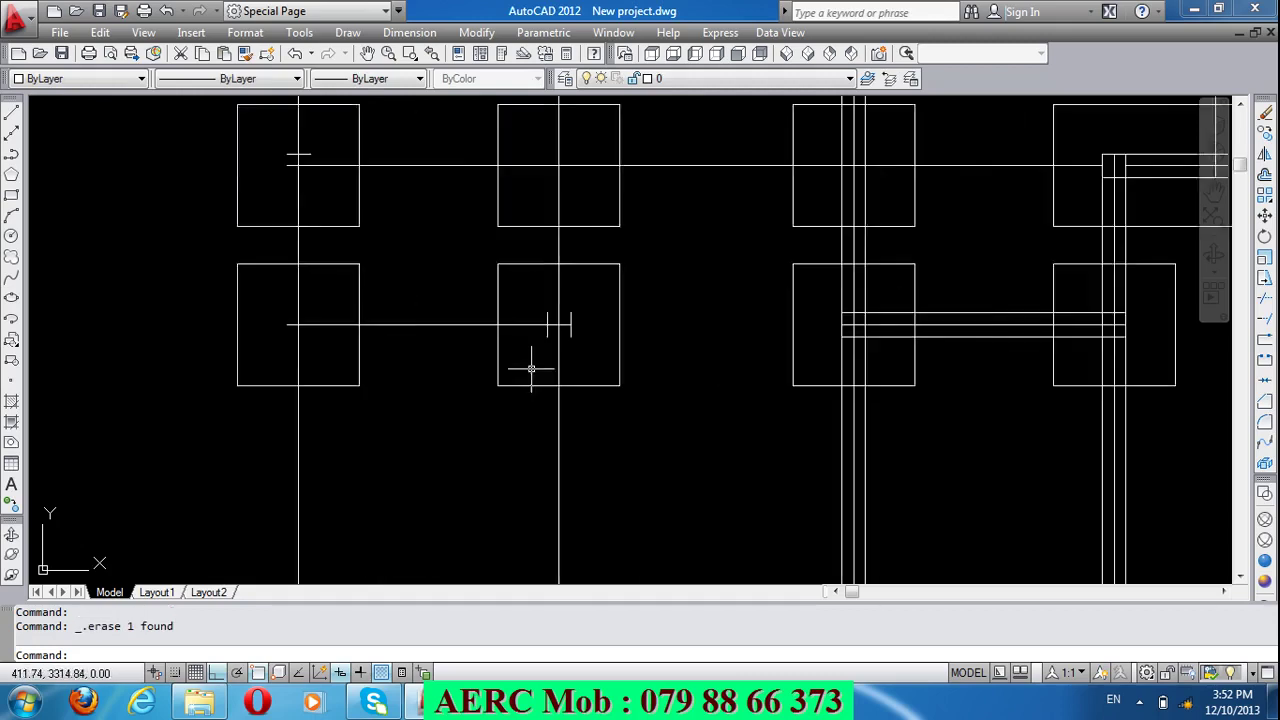
pyautogui.scroll(1, 535, 360)
pyautogui.click(604, 344)
pyautogui.click(558, 307)
pyautogui.click(555, 307)
pyautogui.click(551, 309)
pyautogui.press('Delete')
pyautogui.click(560, 310)
pyautogui.click(546, 300)
pyautogui.press('Delete')
# Step: Erase the doubled vertical beam lines and a leftover horizontal beam line
pyautogui.scroll(-3, 523, 338)
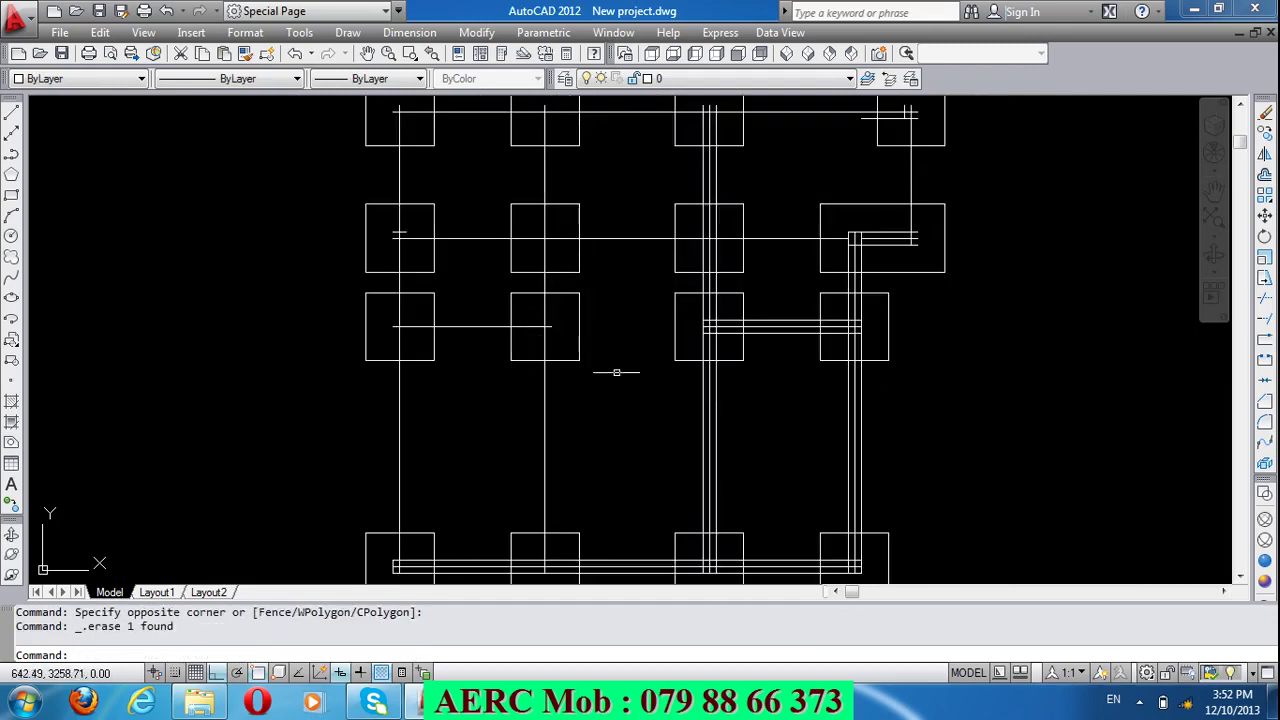
pyautogui.click(716, 452)
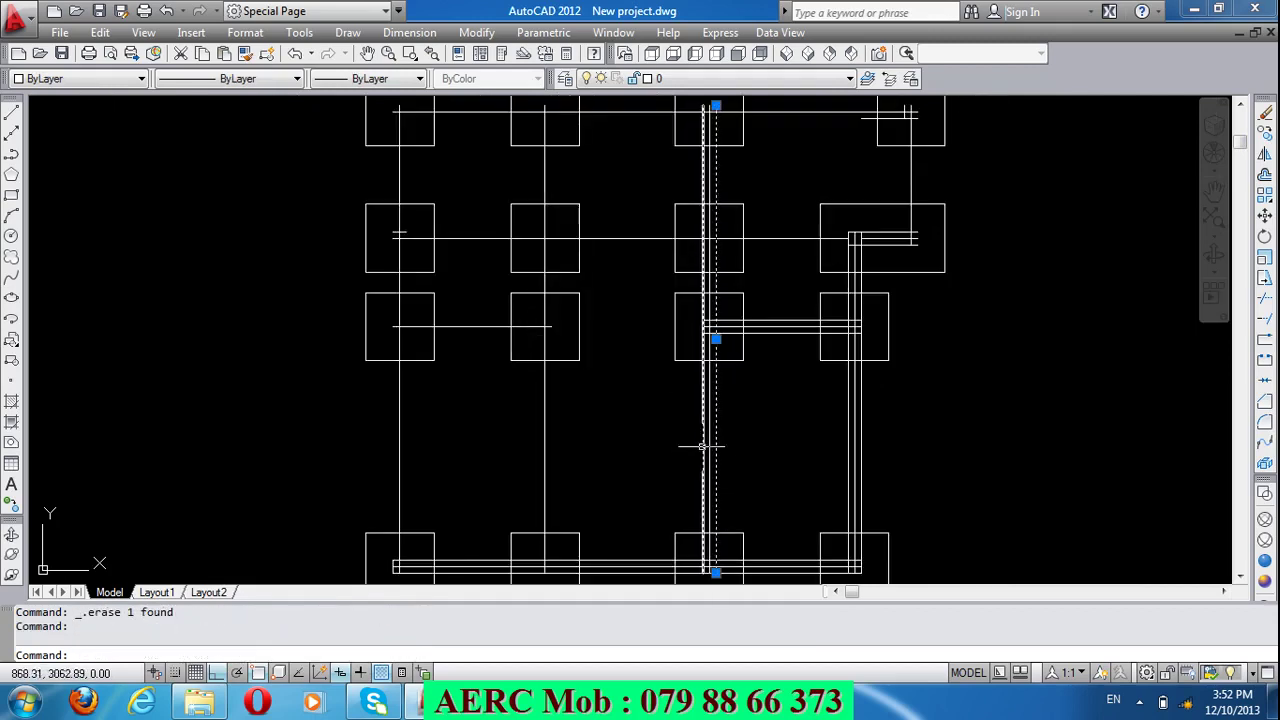
pyautogui.click(703, 446)
pyautogui.press('Delete')
pyautogui.click(770, 330)
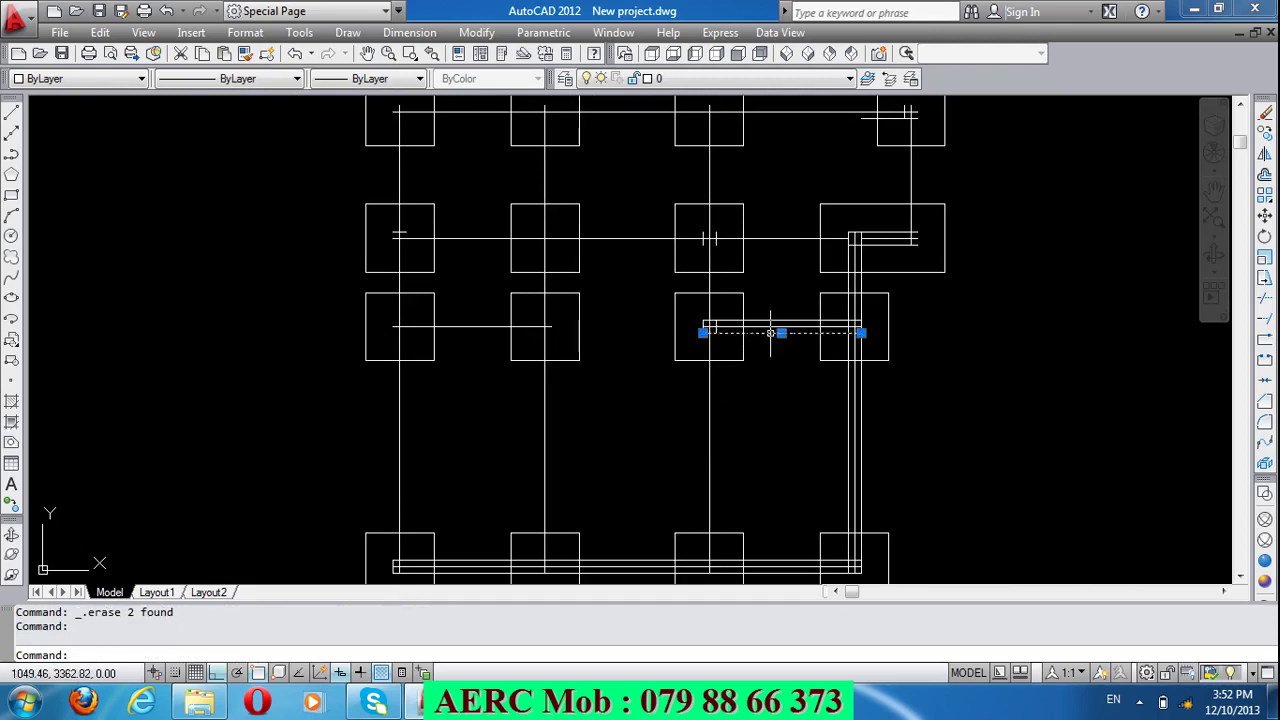
pyautogui.press('Delete')
# Step: Erase the small U-shaped leftover and its remaining short vertical stub
pyautogui.scroll(3, 697, 335)
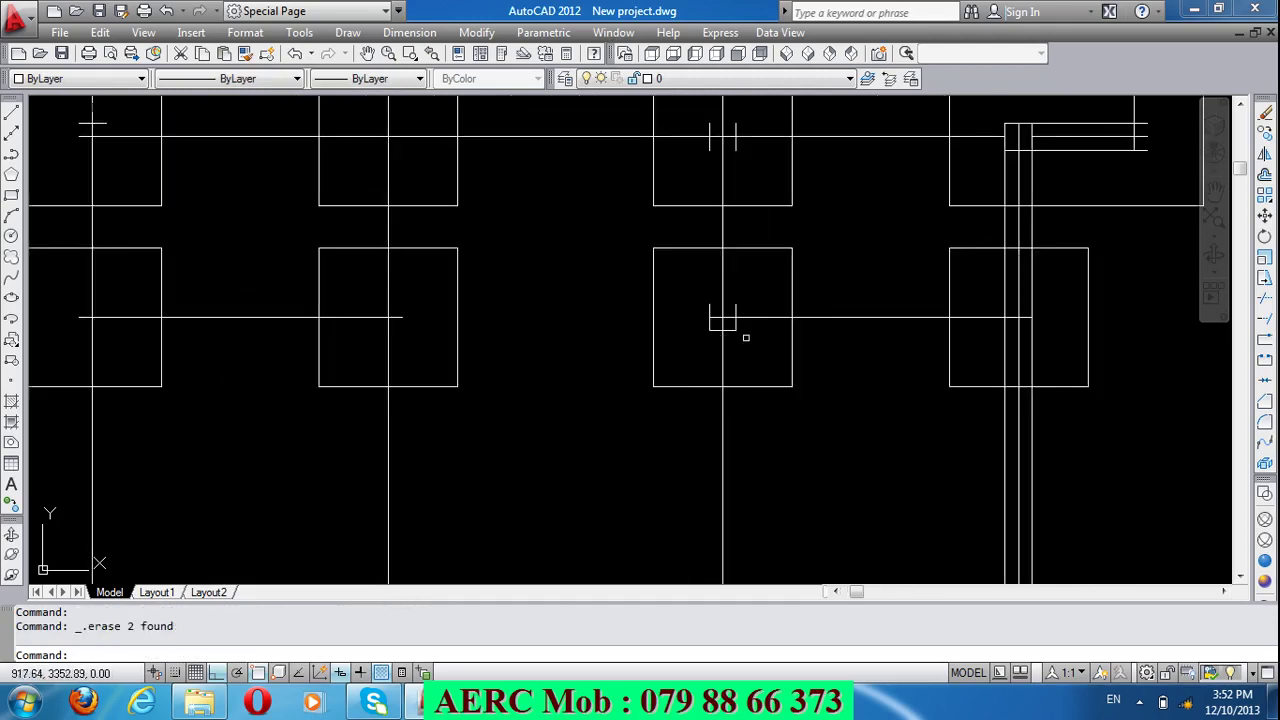
pyautogui.click(745, 337)
pyautogui.click(722, 322)
pyautogui.press('Delete')
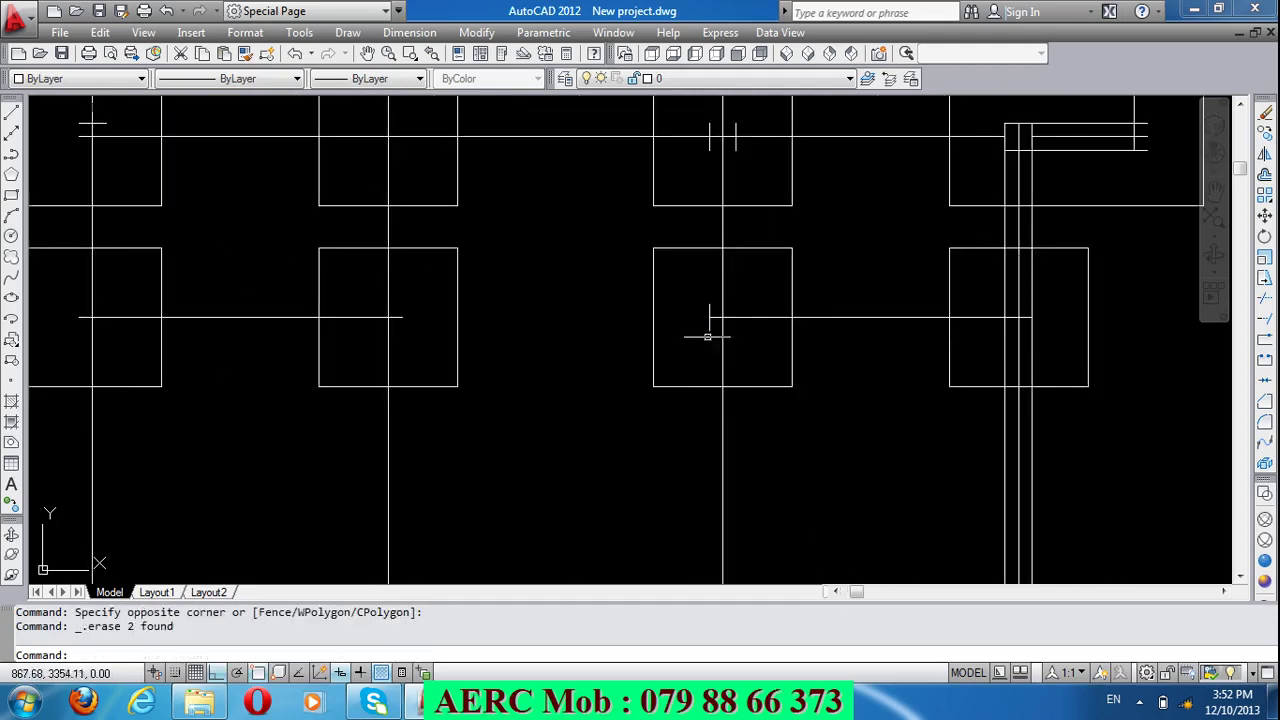
pyautogui.click(709, 318)
pyautogui.press('Delete')
# Step: Window-select and erase two leftover stubs near the upper footing
pyautogui.scroll(-2, 663, 352)
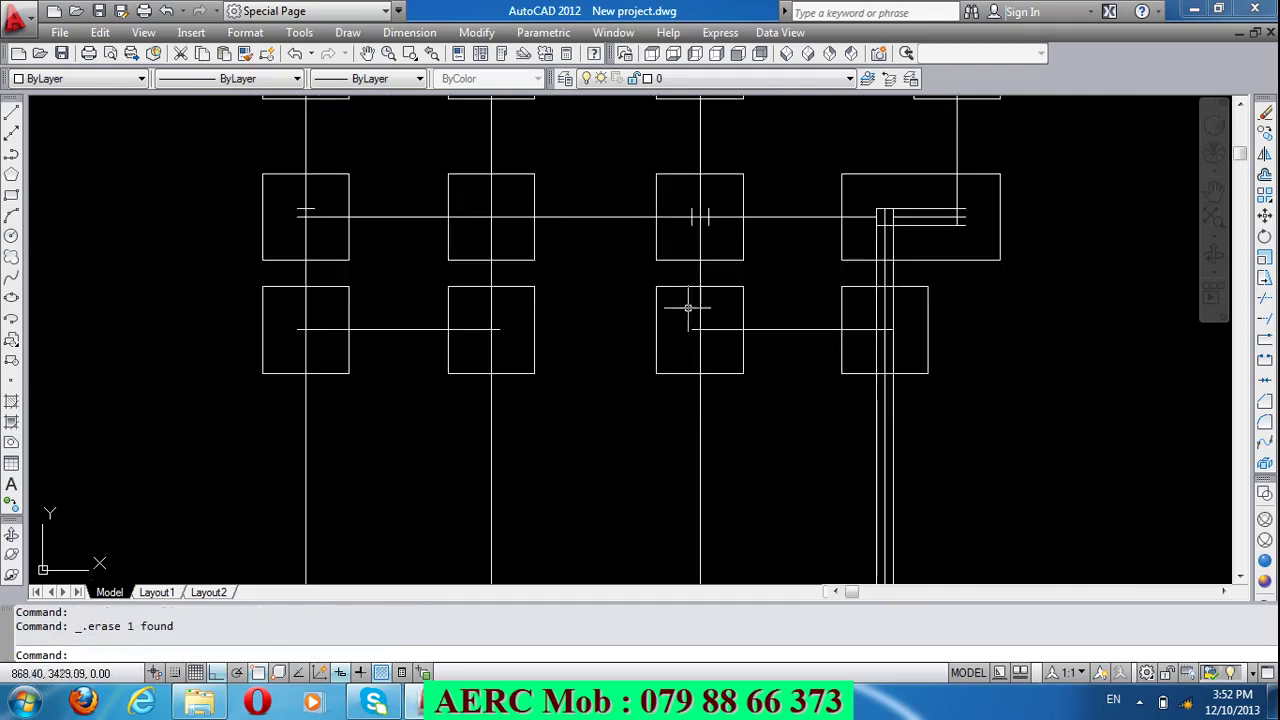
pyautogui.scroll(3, 705, 265)
pyautogui.click(729, 210)
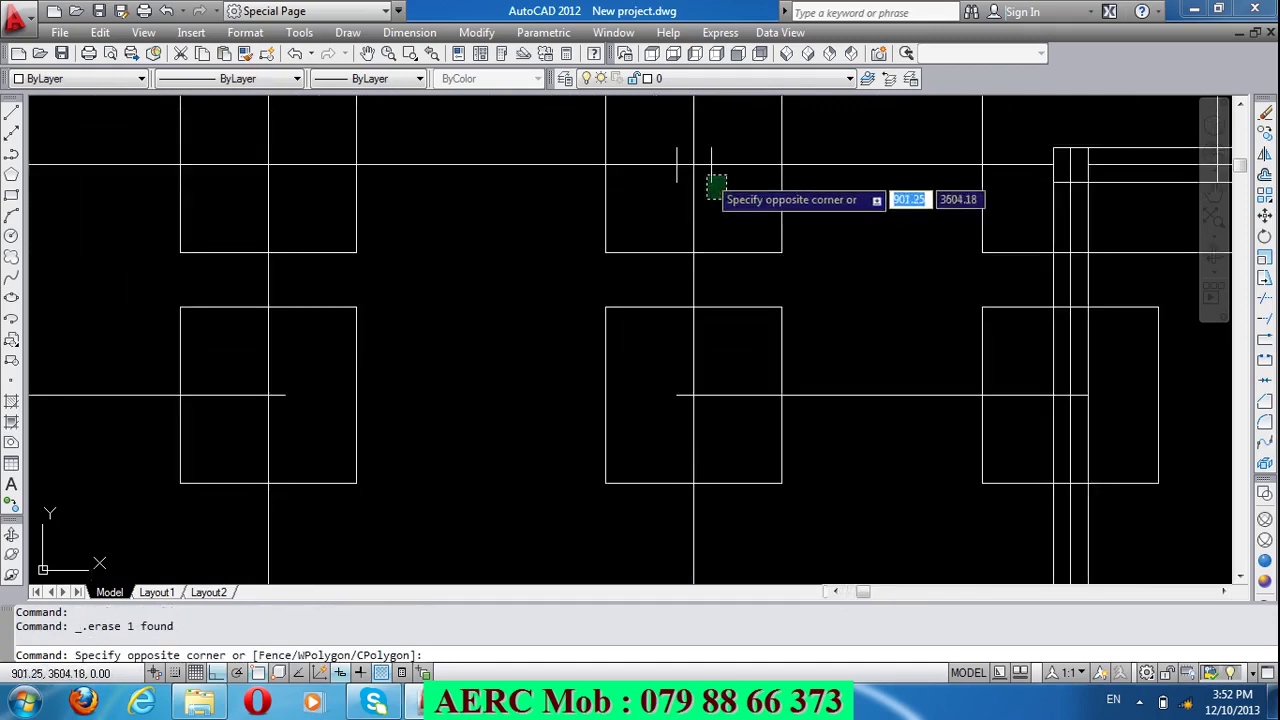
pyautogui.click(690, 176)
pyautogui.click(677, 196)
pyautogui.click(670, 178)
pyautogui.press('Delete')
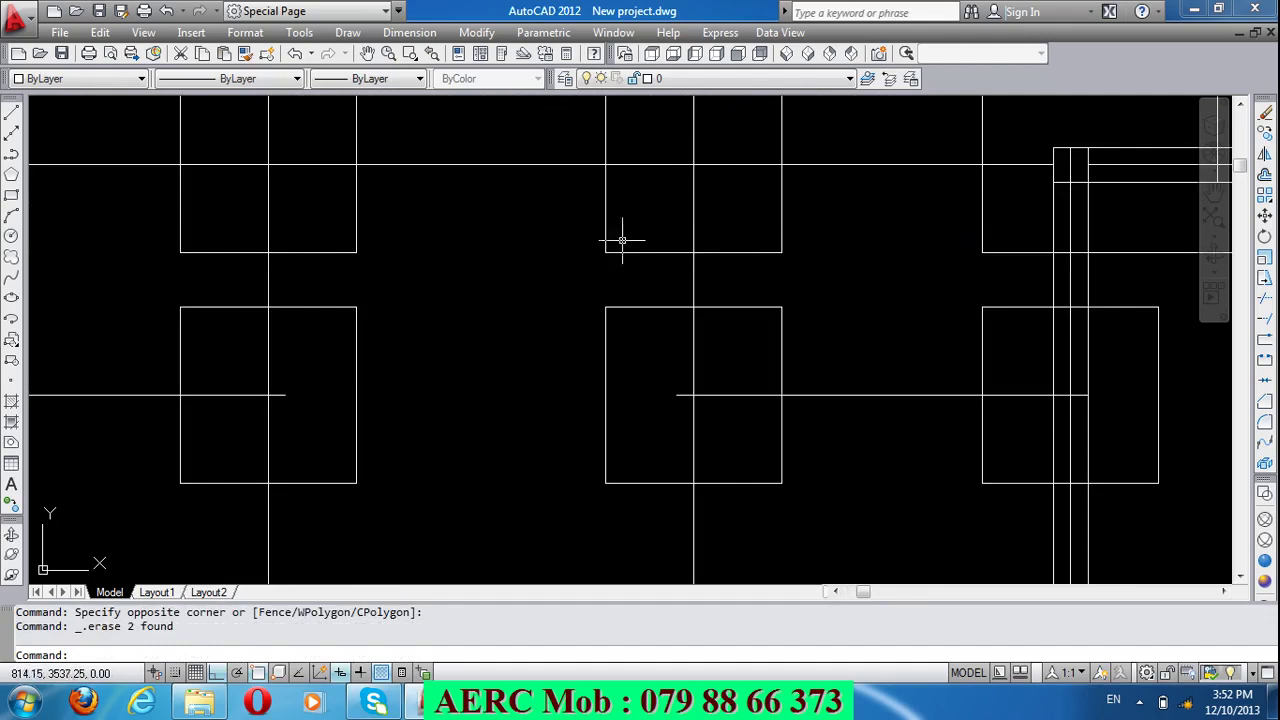
# Step: Erase the inner right-side vertical line and the stub by the top-right footing
pyautogui.scroll(-2, 617, 240)
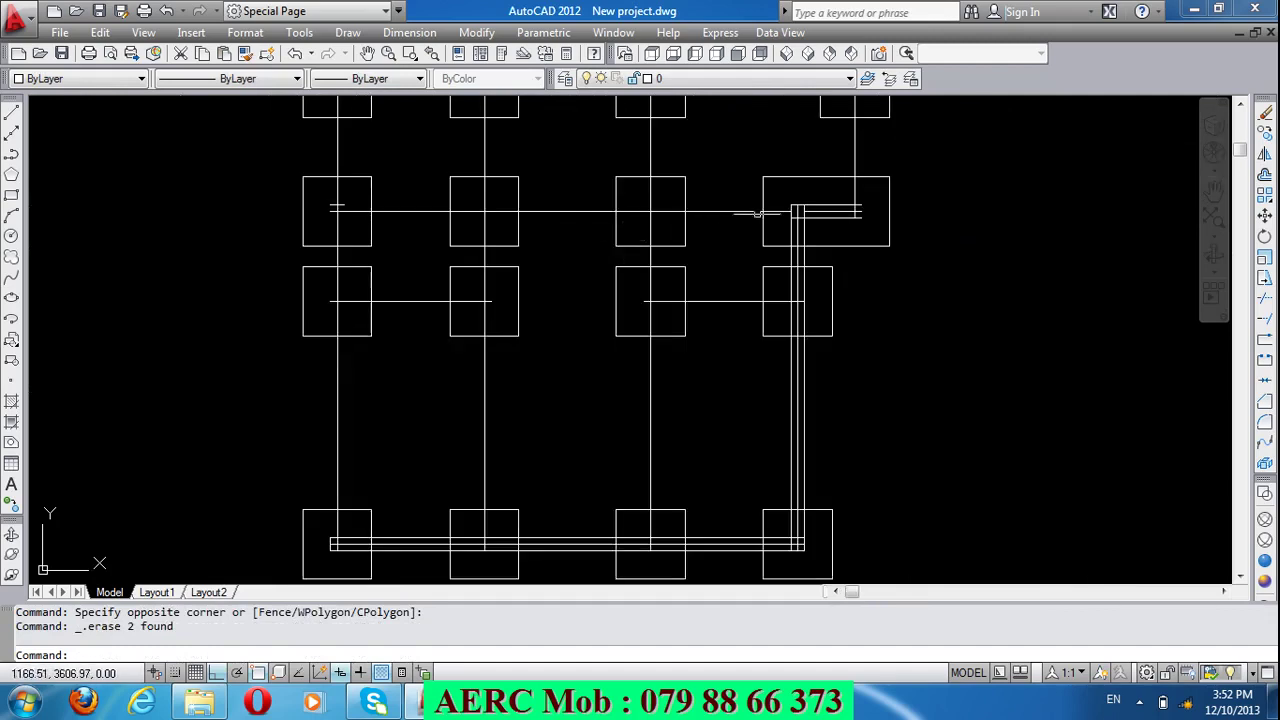
pyautogui.click(801, 379)
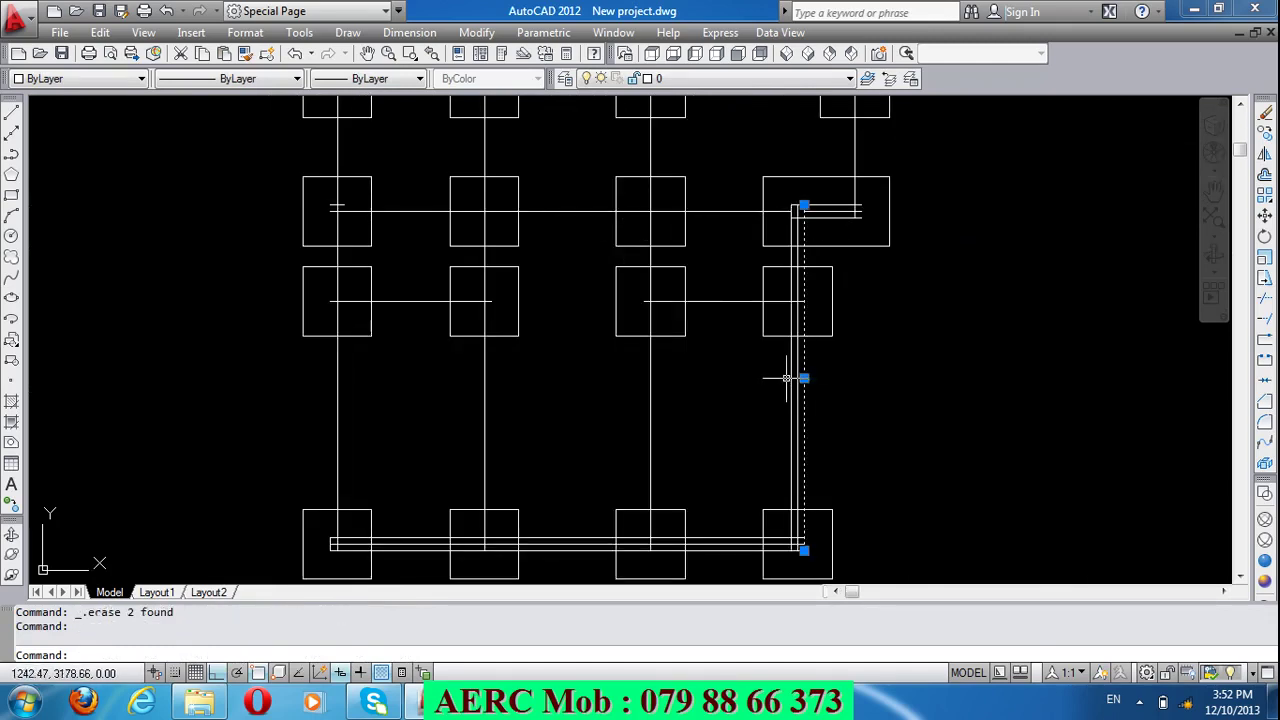
pyautogui.press('Delete')
pyautogui.click(791, 241)
pyautogui.press('Delete')
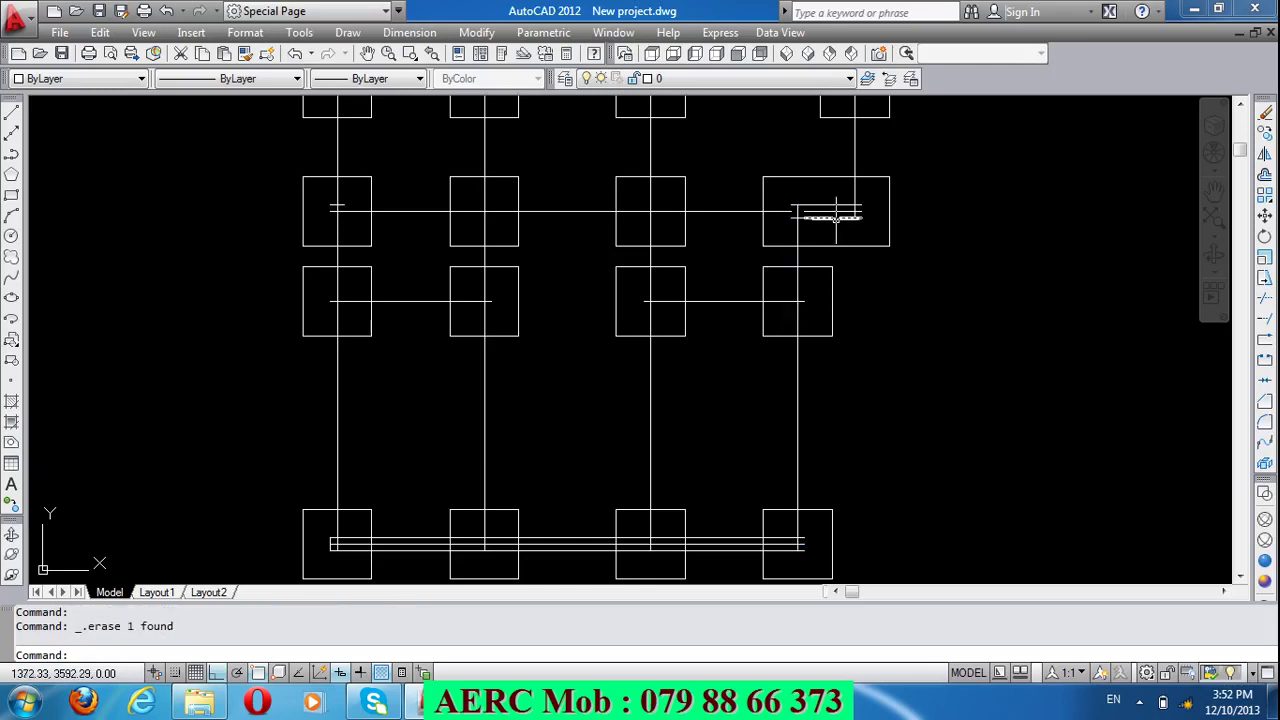
# Step: Erase the two short leftover segments at the top-right footing
pyautogui.scroll(2, 812, 222)
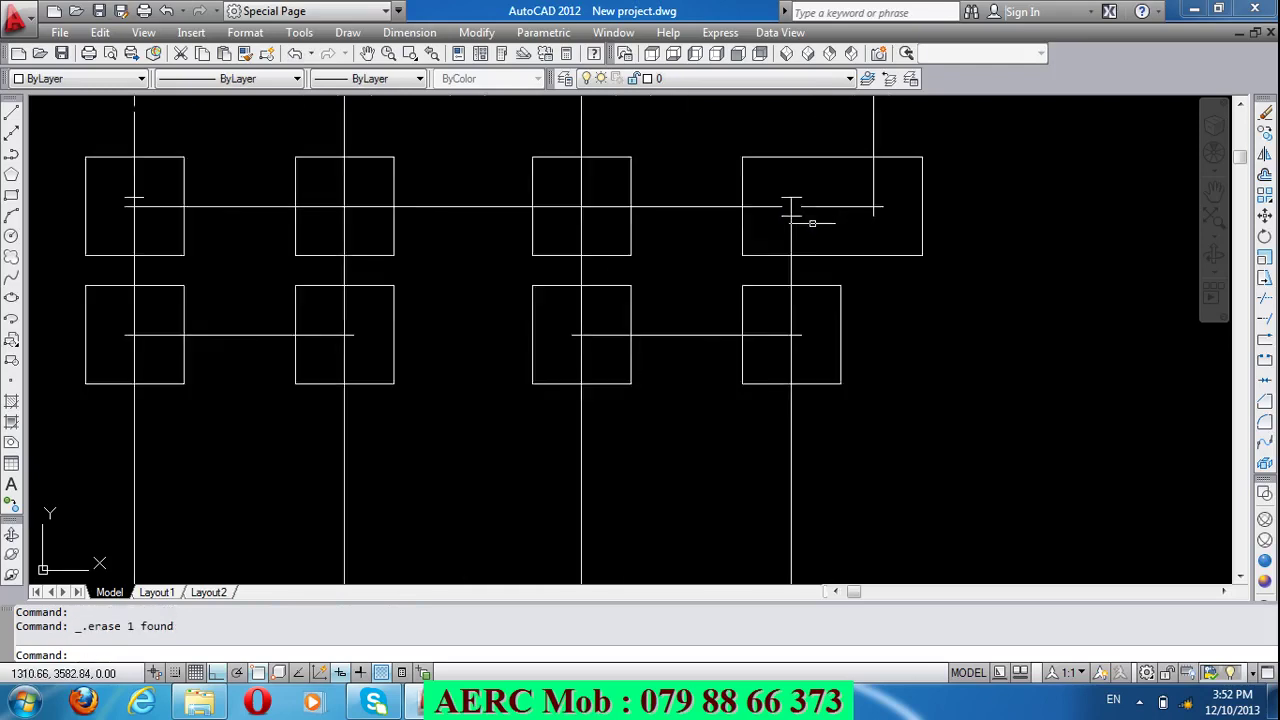
pyautogui.scroll(1, 812, 222)
pyautogui.click(805, 216)
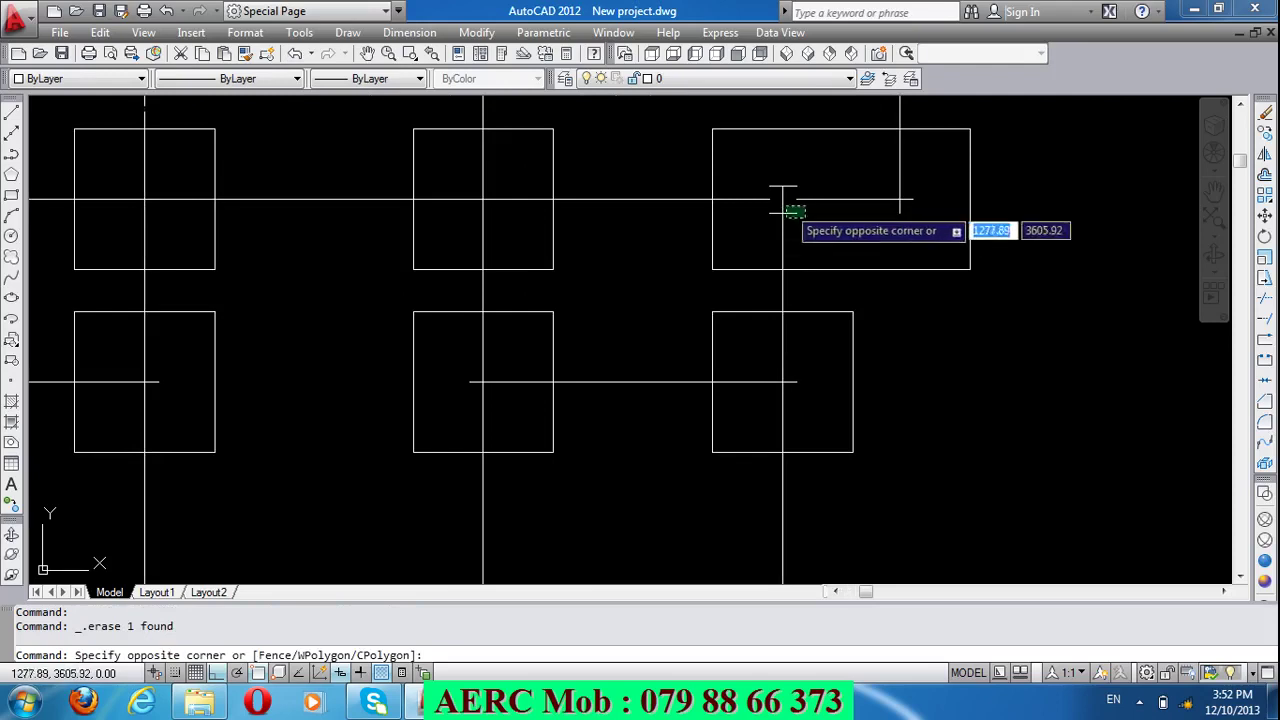
pyautogui.click(794, 180)
pyautogui.click(789, 184)
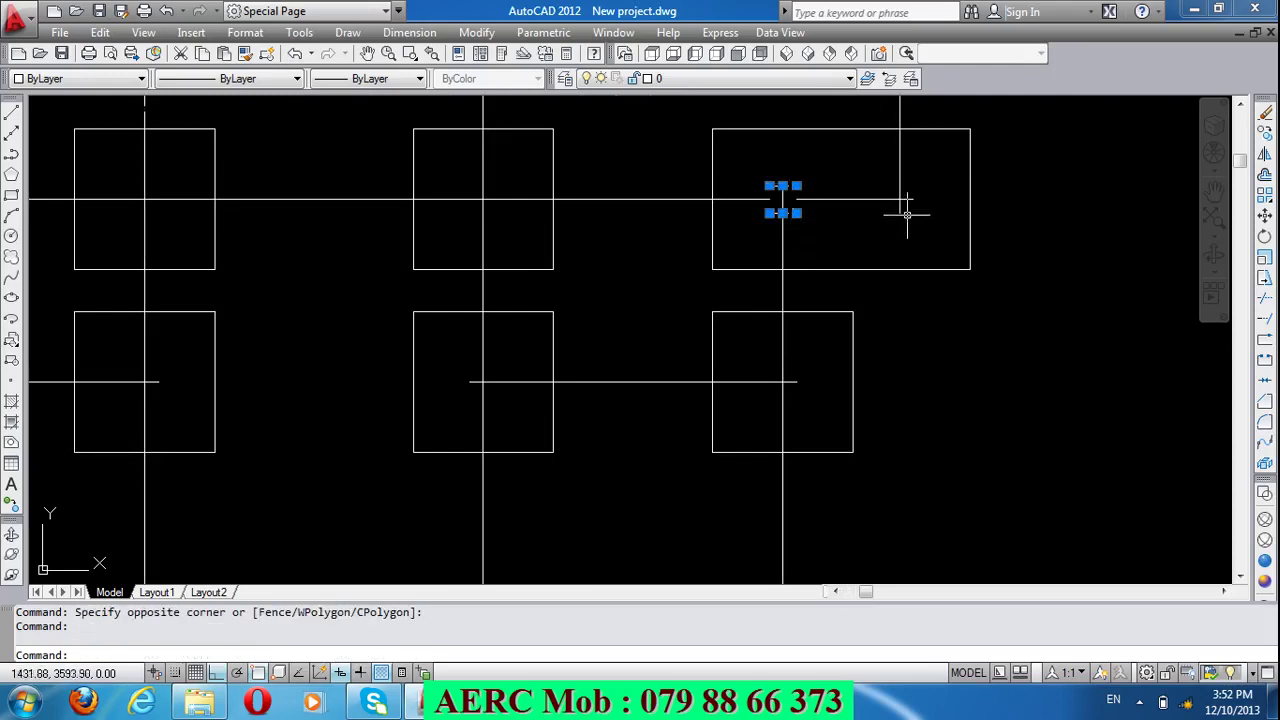
pyautogui.press('Delete')
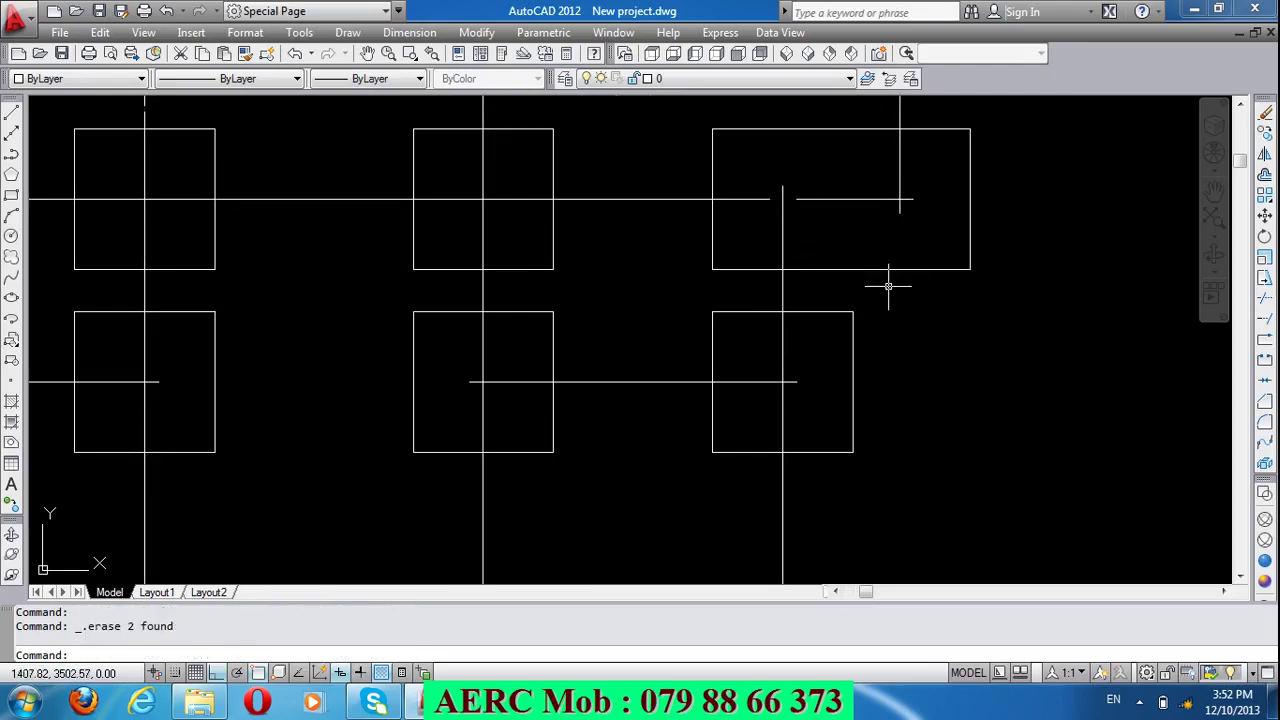
pyautogui.write('J')
# Step: Join the short right beam segment and the long top beam line into one line
pyautogui.press('Return')
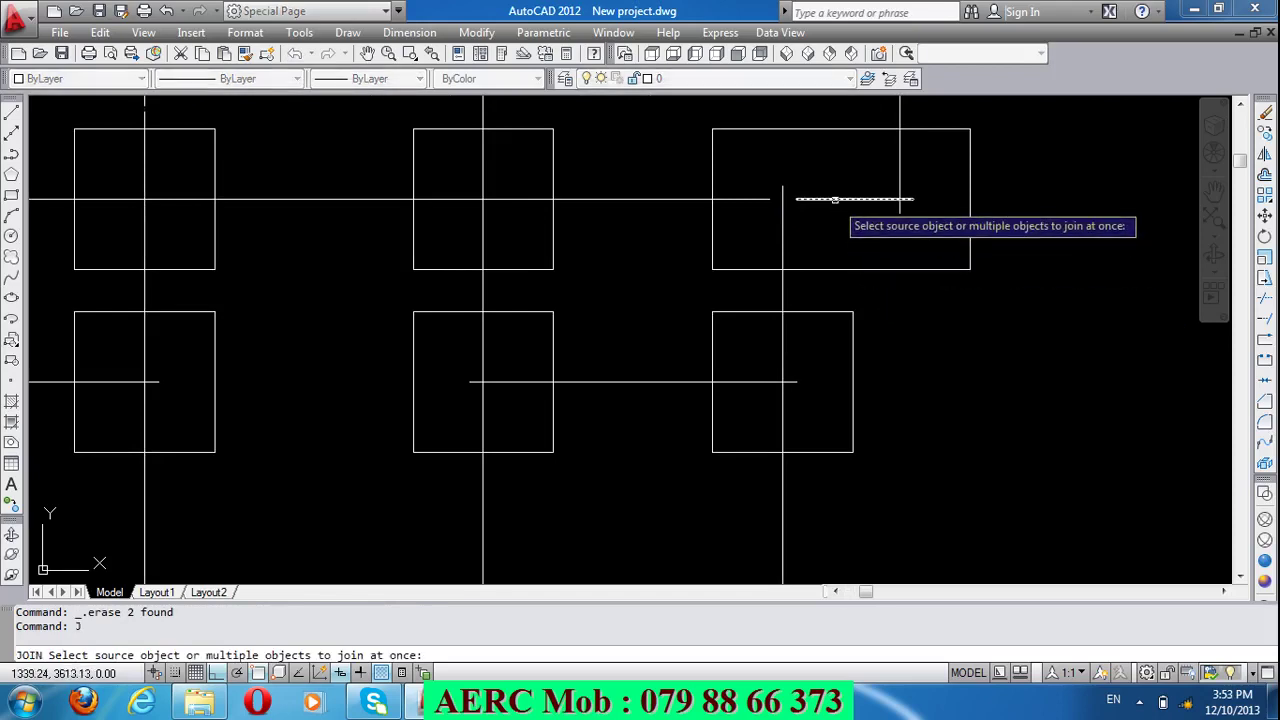
pyautogui.click(800, 198)
pyautogui.click(738, 198)
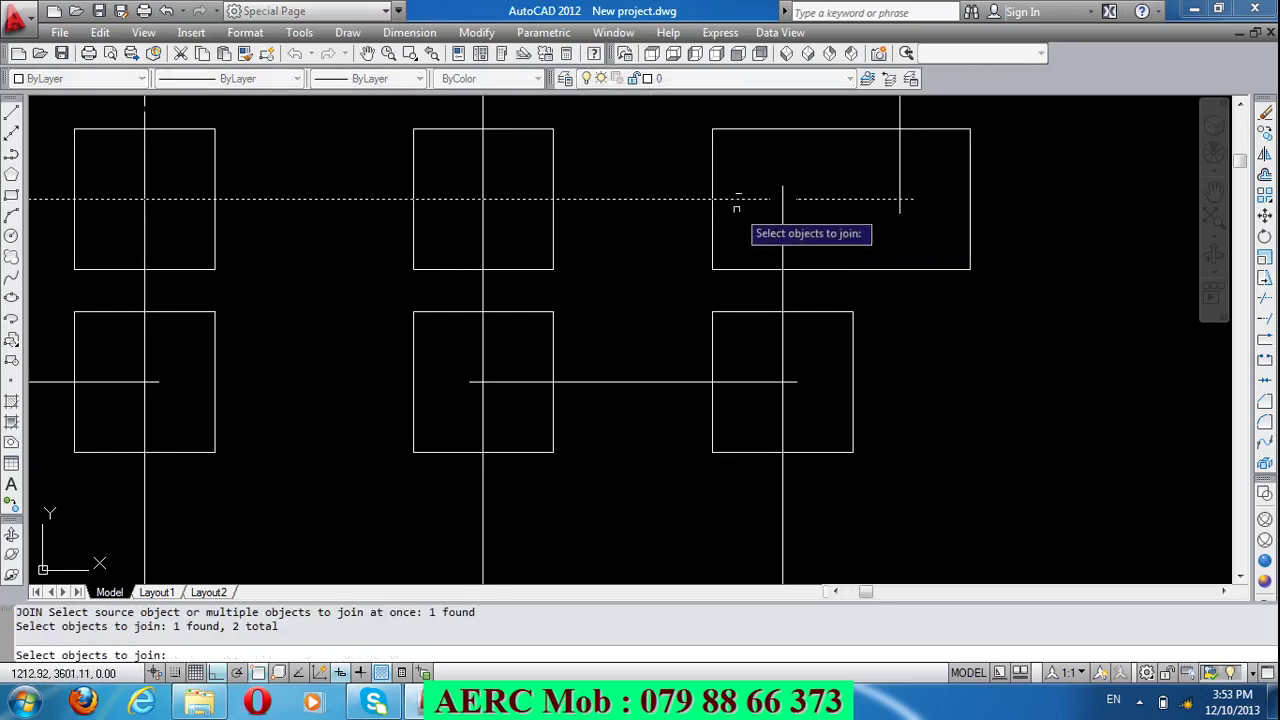
pyautogui.press('Return')
pyautogui.scroll(-2, 836, 199)
pyautogui.scroll(-3, 795, 212)
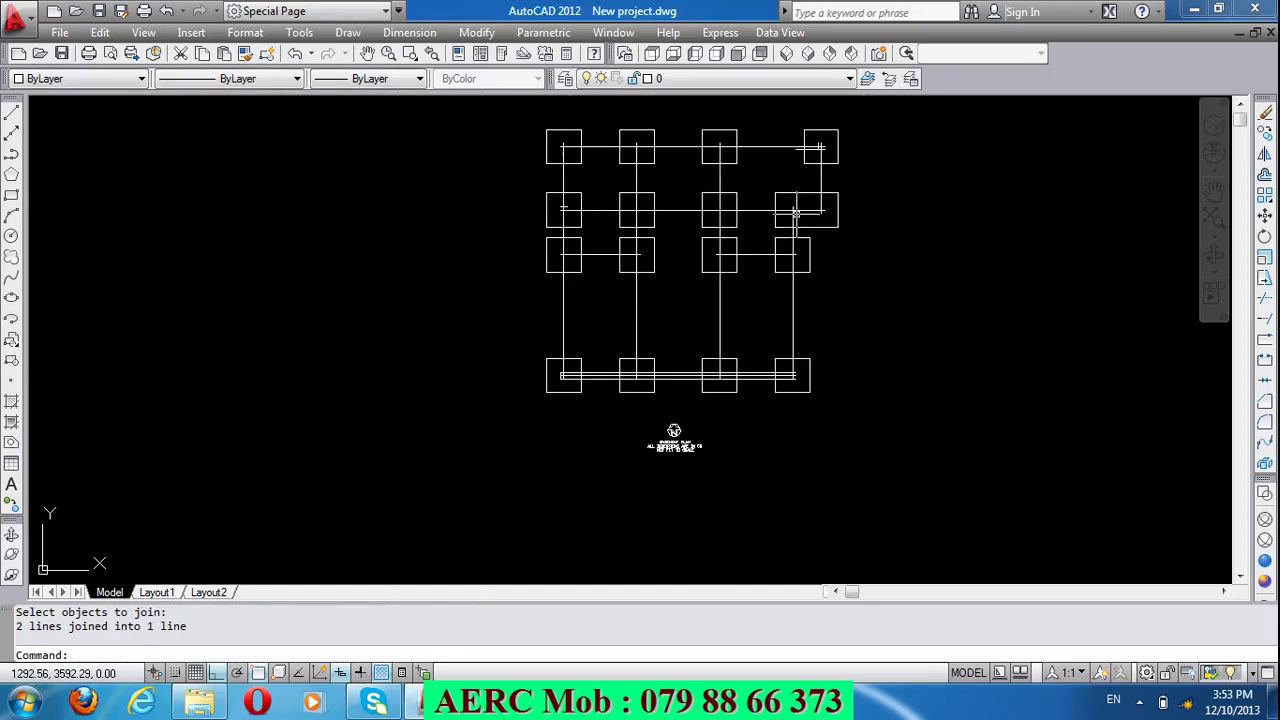
pyautogui.scroll(5, 632, 351)
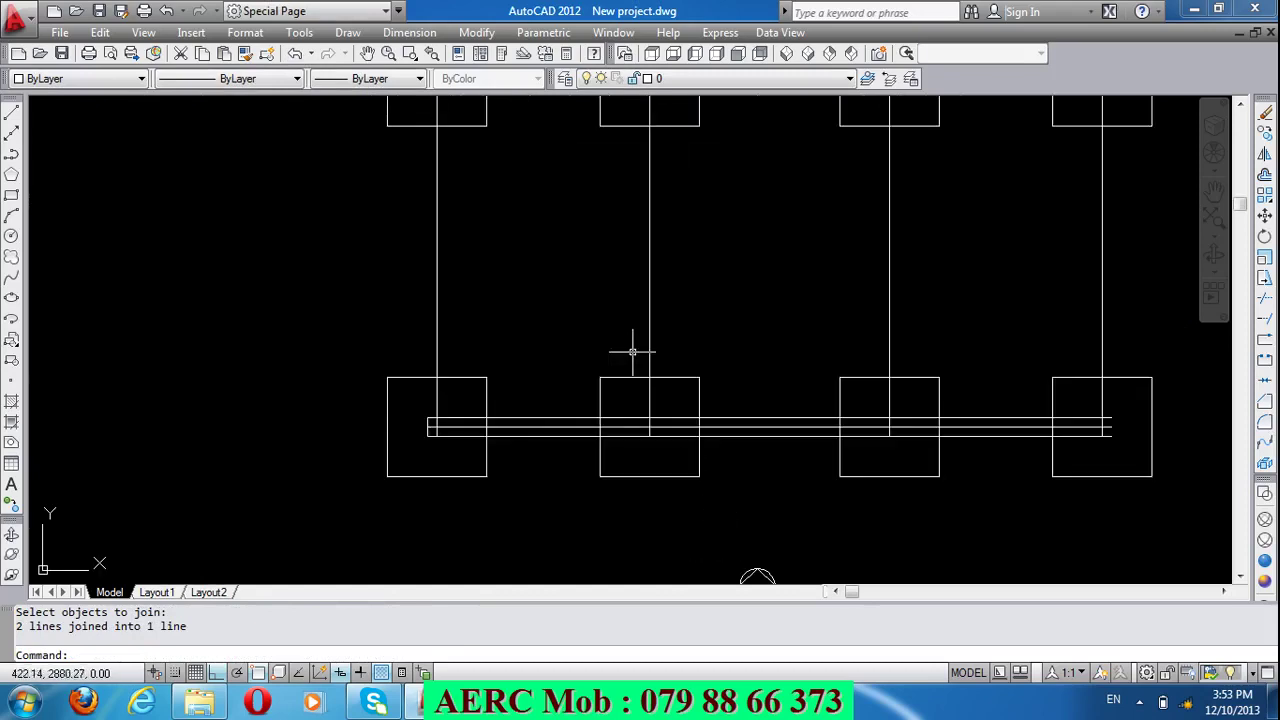
# Step: Erase both bottom beam lines and a short leftover beam line
pyautogui.click(518, 435)
pyautogui.click(532, 418)
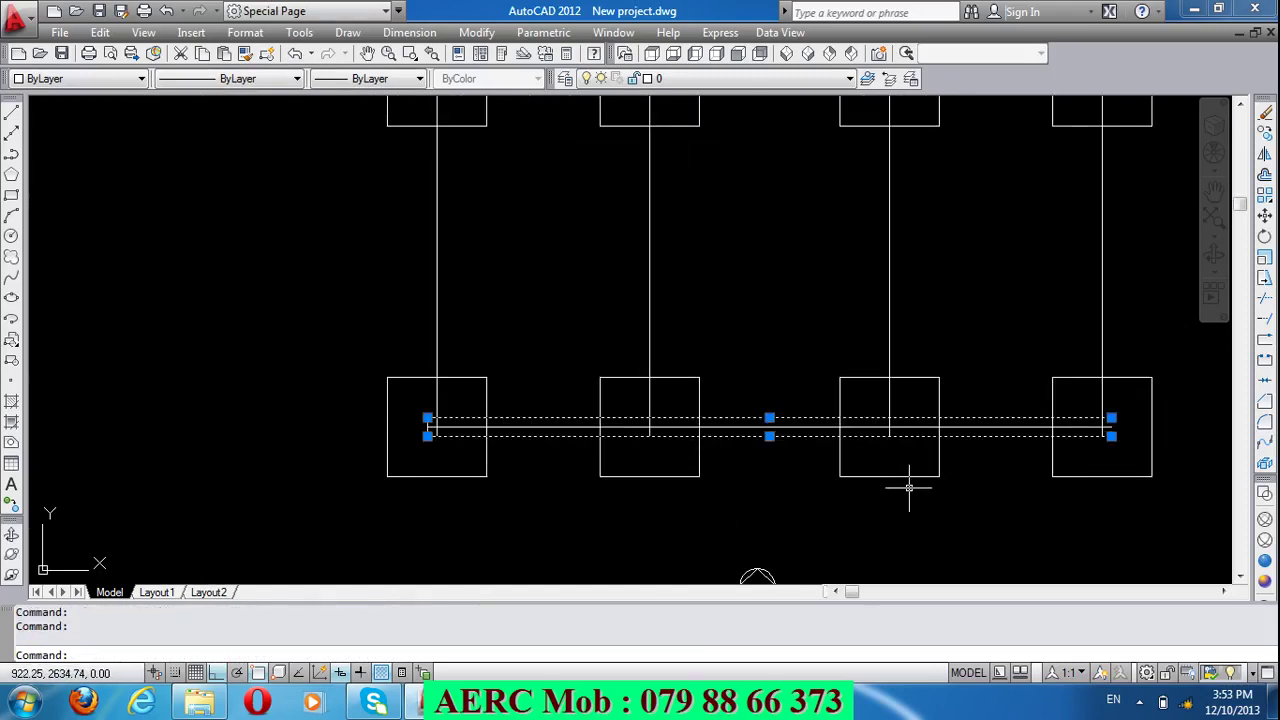
pyautogui.press('Delete')
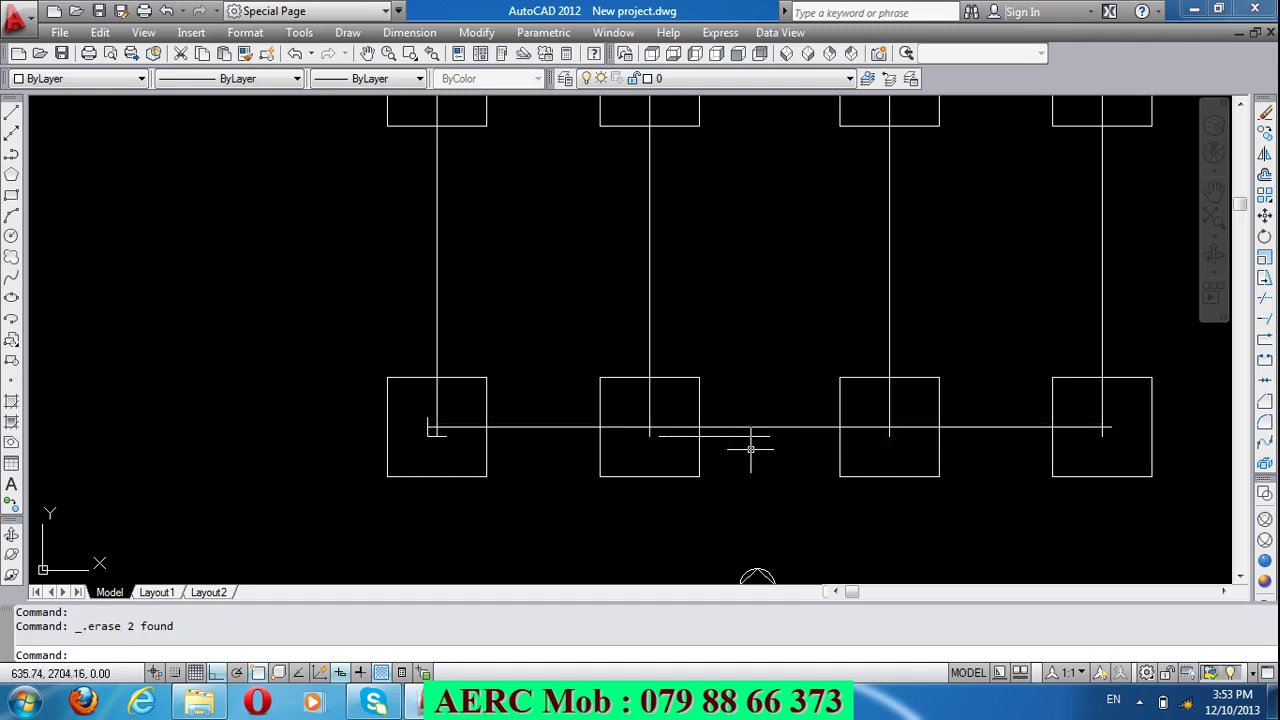
pyautogui.click(752, 435)
pyautogui.press('Delete')
# Step: Erase the stray short line inside the left column footing box
pyautogui.scroll(5, 434, 432)
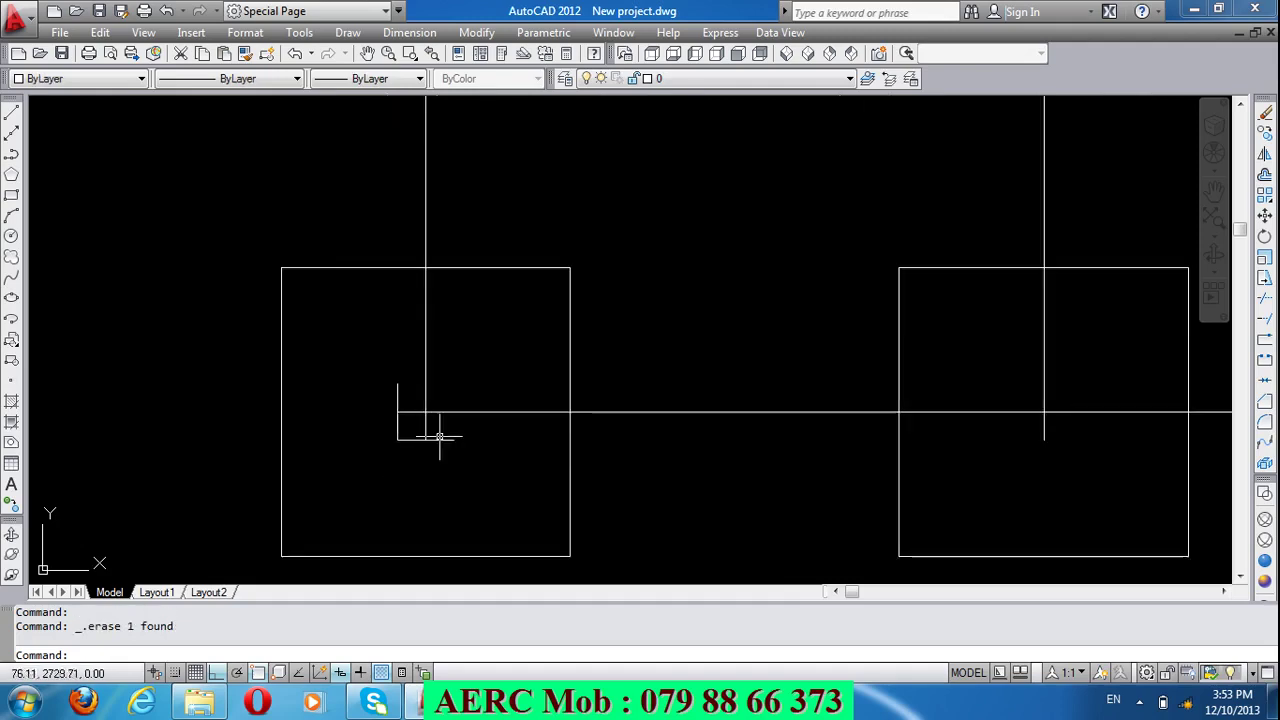
pyautogui.click(404, 452)
pyautogui.click(388, 428)
pyautogui.scroll(-6, 386, 430)
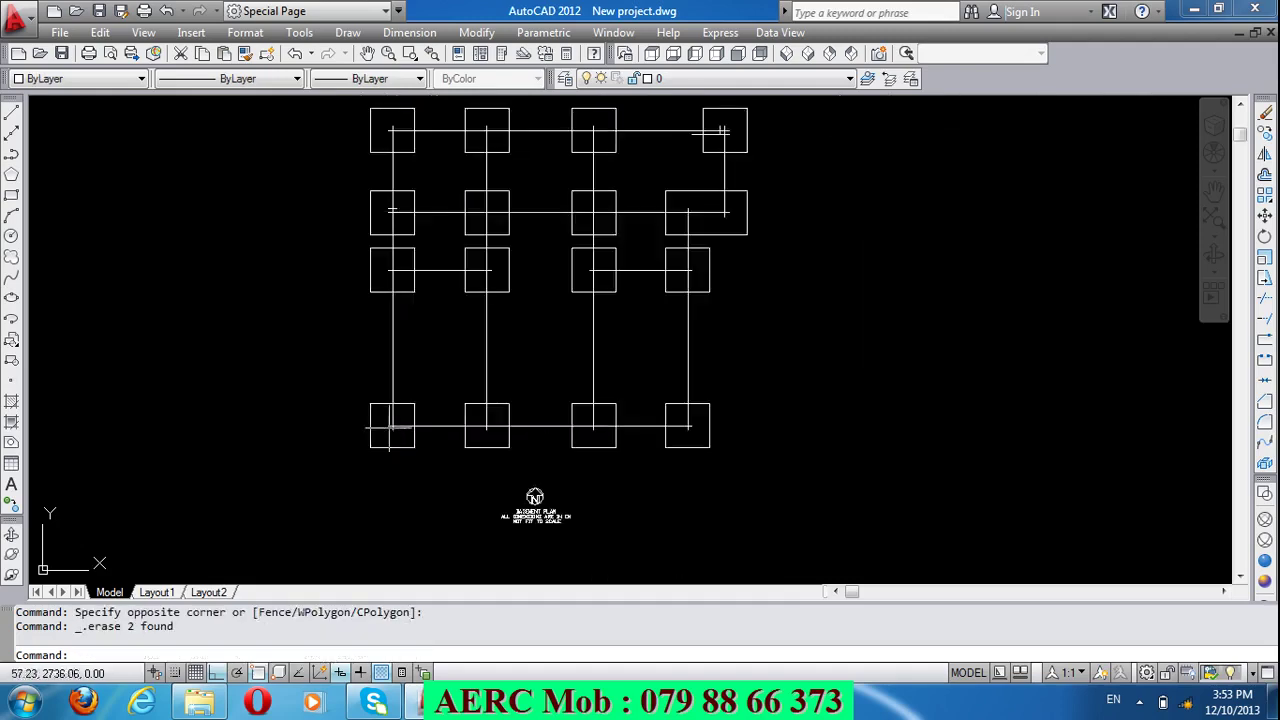
pyautogui.scroll(3, 389, 292)
pyautogui.scroll(4, 400, 292)
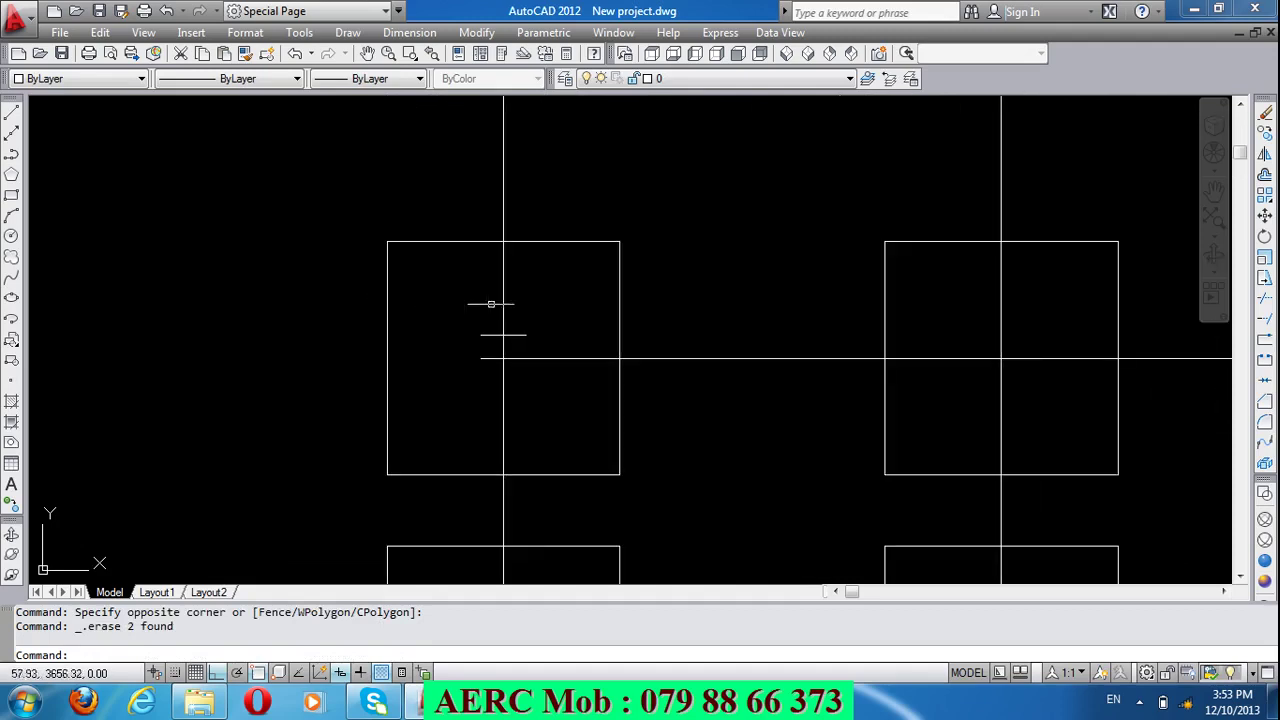
pyautogui.click(519, 335)
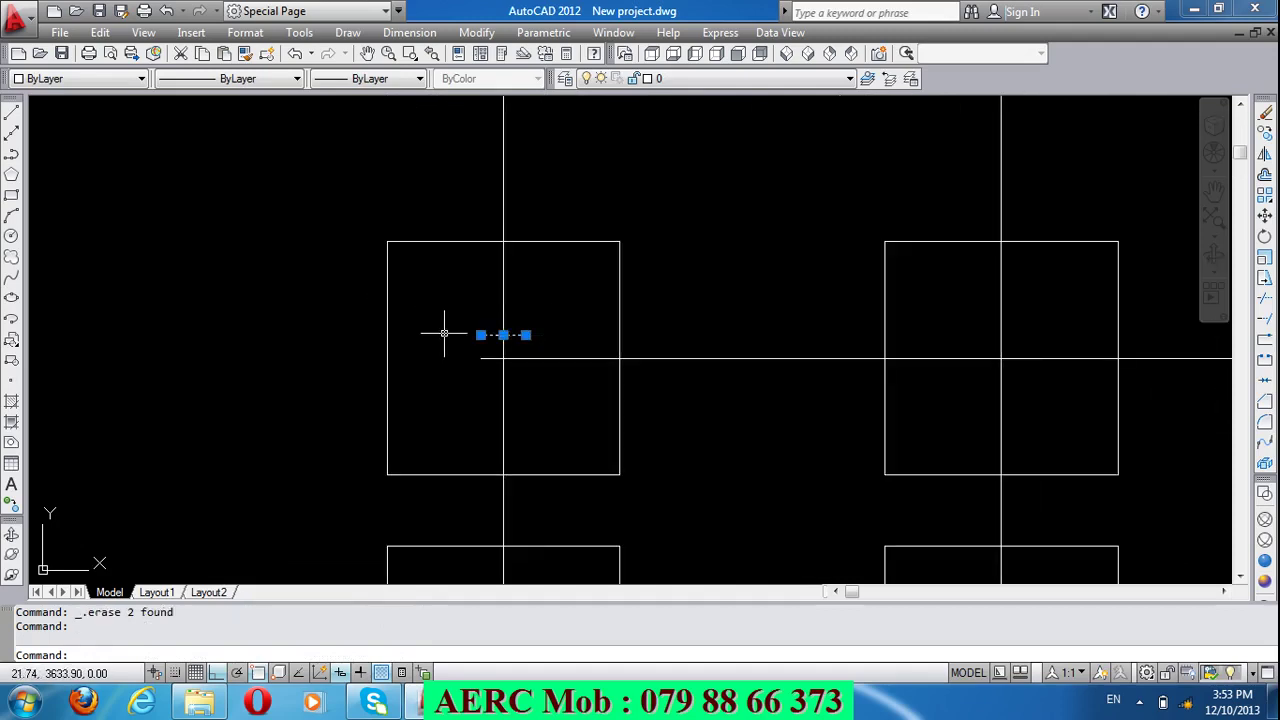
pyautogui.press('Delete')
# Step: Crossing-select and erase the leftover lines inside the top-right column box
pyautogui.scroll(-4, 444, 333)
pyautogui.scroll(-2, 450, 338)
pyautogui.scroll(4, 885, 235)
pyautogui.scroll(4, 880, 240)
pyautogui.moveTo(748, 293); pyautogui.dragTo(692, 249)
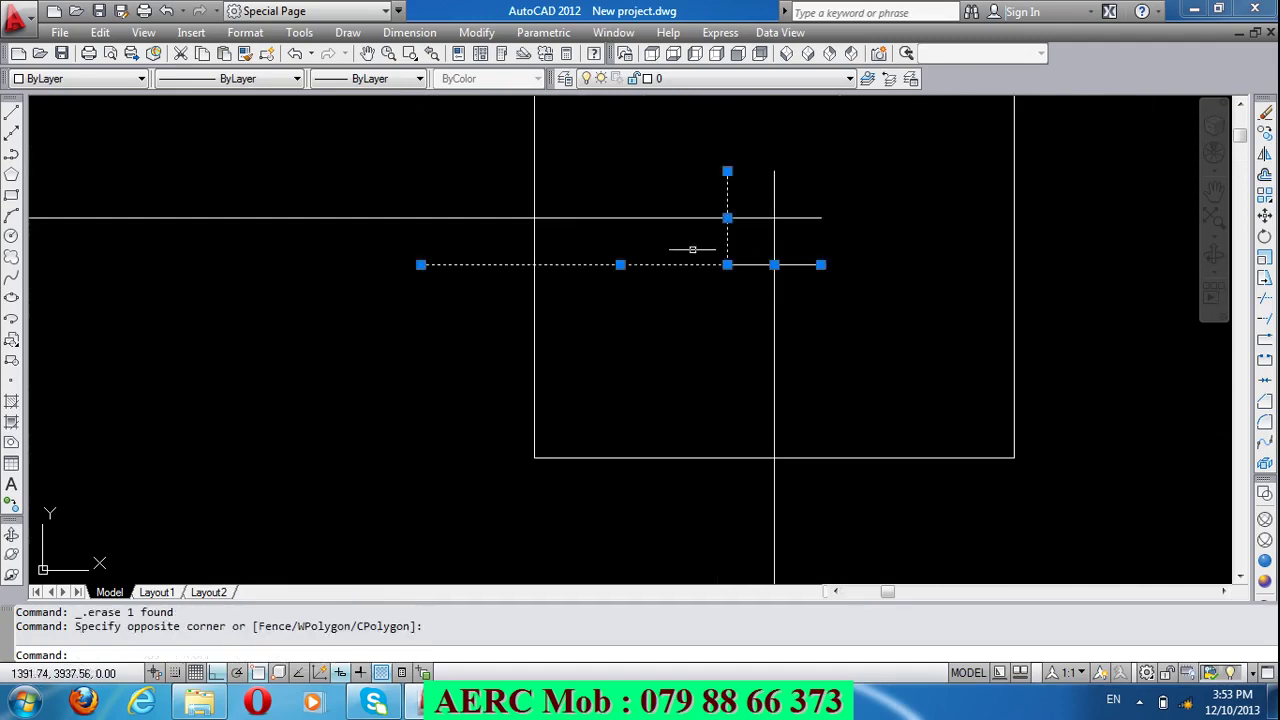
pyautogui.press('Delete')
pyautogui.scroll(-4, 760, 253)
pyautogui.scroll(-2, 721, 266)
pyautogui.scroll(1, 627, 346)
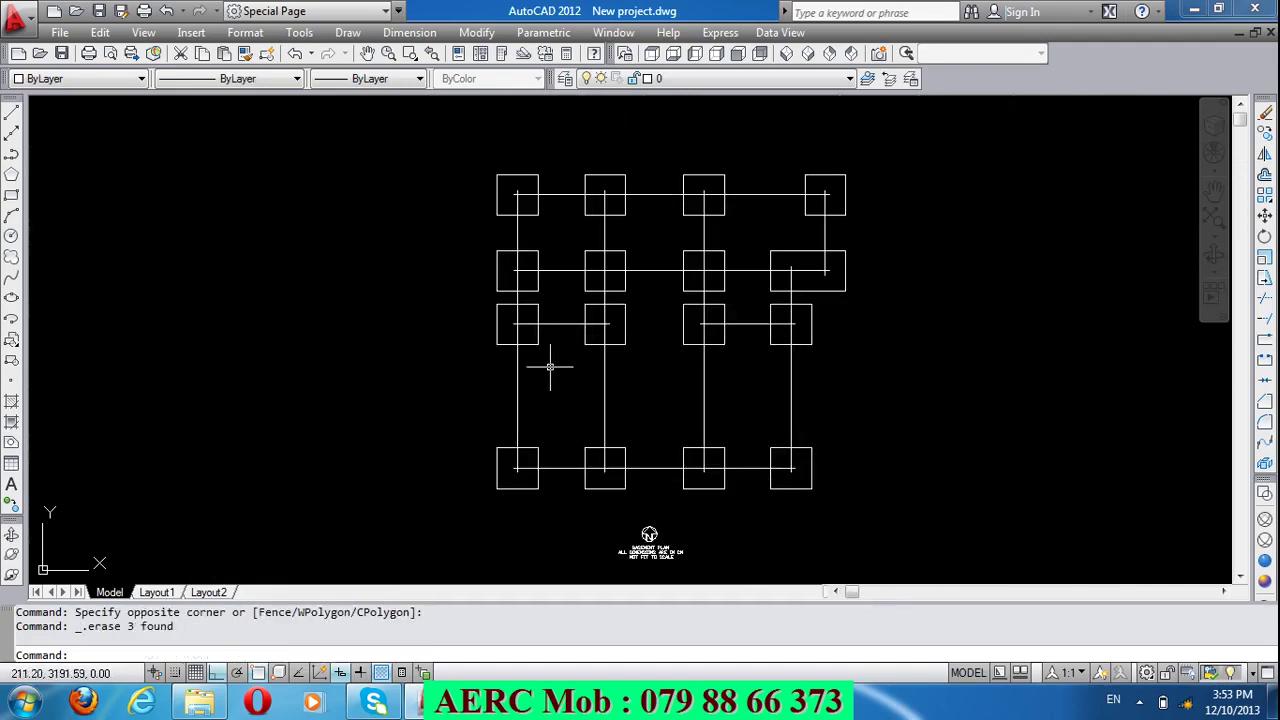
pyautogui.write('O')
# Step: Offset the first vertical grid lines by 25 on both sides
pyautogui.press('Return')
pyautogui.write('25')
pyautogui.press('Return')
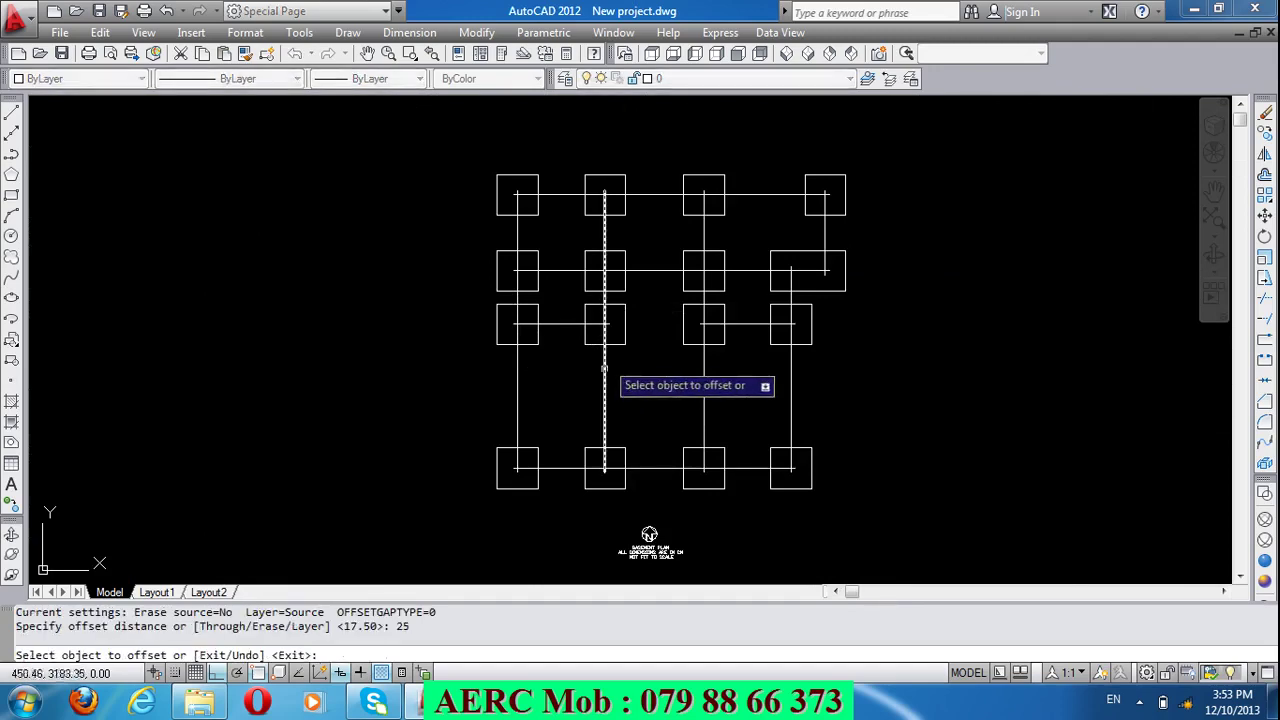
pyautogui.click(604, 370)
pyautogui.click(608, 377)
pyautogui.click(604, 378)
pyautogui.click(588, 372)
pyautogui.click(513, 384)
pyautogui.click(515, 380)
pyautogui.click(516, 377)
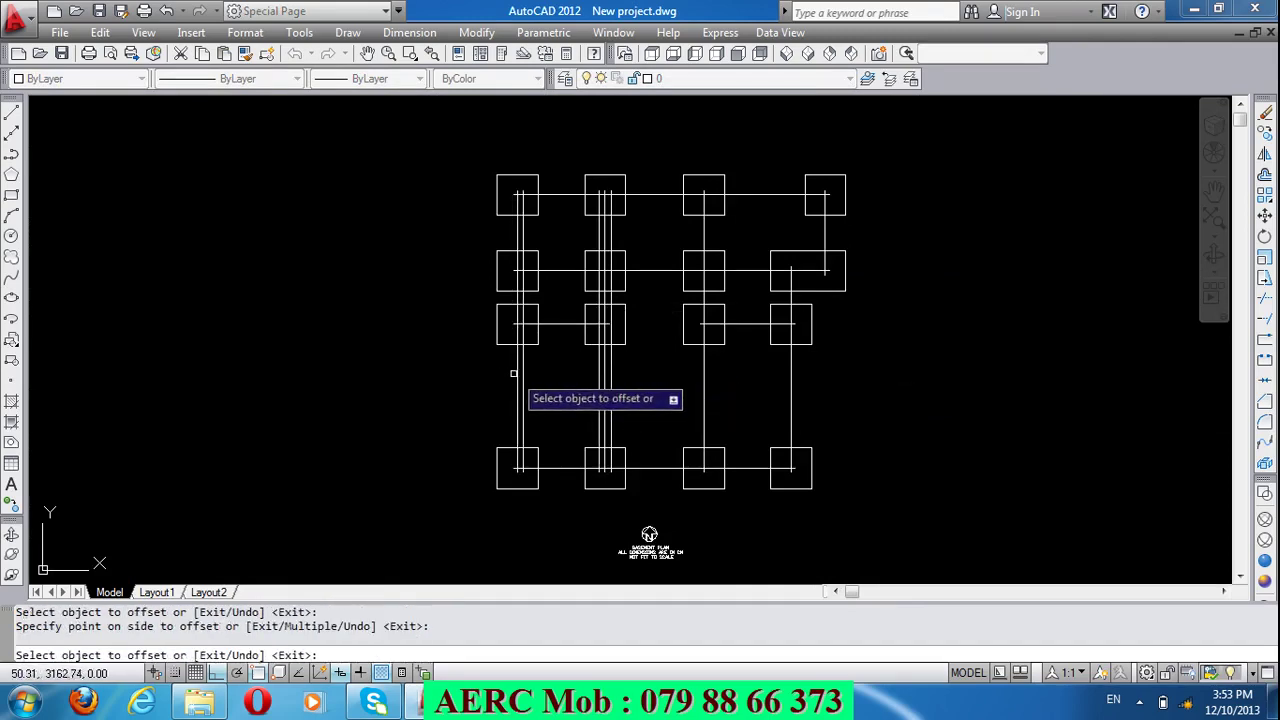
pyautogui.click(515, 376)
pyautogui.click(513, 376)
# Step: Offset the middle-row, third-row and top horizontal grid lines by 25
pyautogui.click(556, 327)
pyautogui.click(553, 365)
pyautogui.click(551, 328)
pyautogui.click(563, 280)
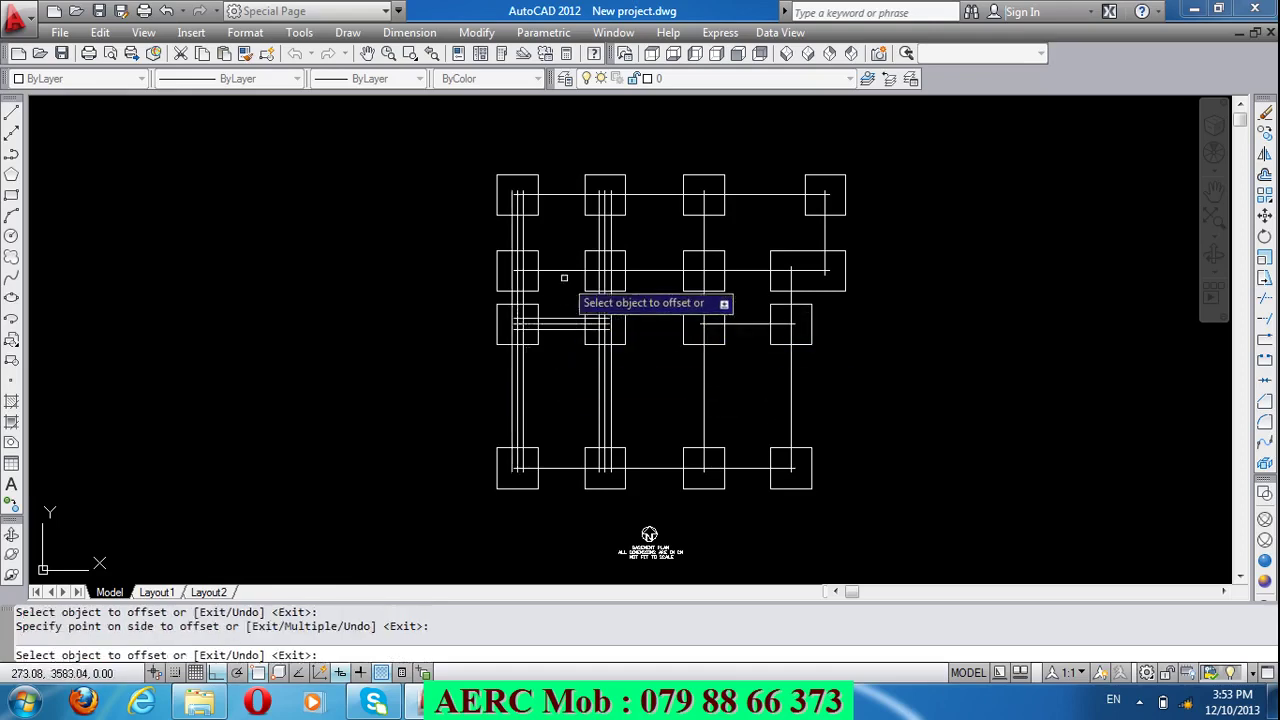
pyautogui.click(563, 271)
pyautogui.click(548, 309)
pyautogui.click(558, 277)
pyautogui.click(551, 268)
pyautogui.click(563, 196)
pyautogui.click(571, 168)
# Step: Double the third-column vertical line and right-bay horizontal line on both sides
pyautogui.click(704, 241)
pyautogui.click(712, 242)
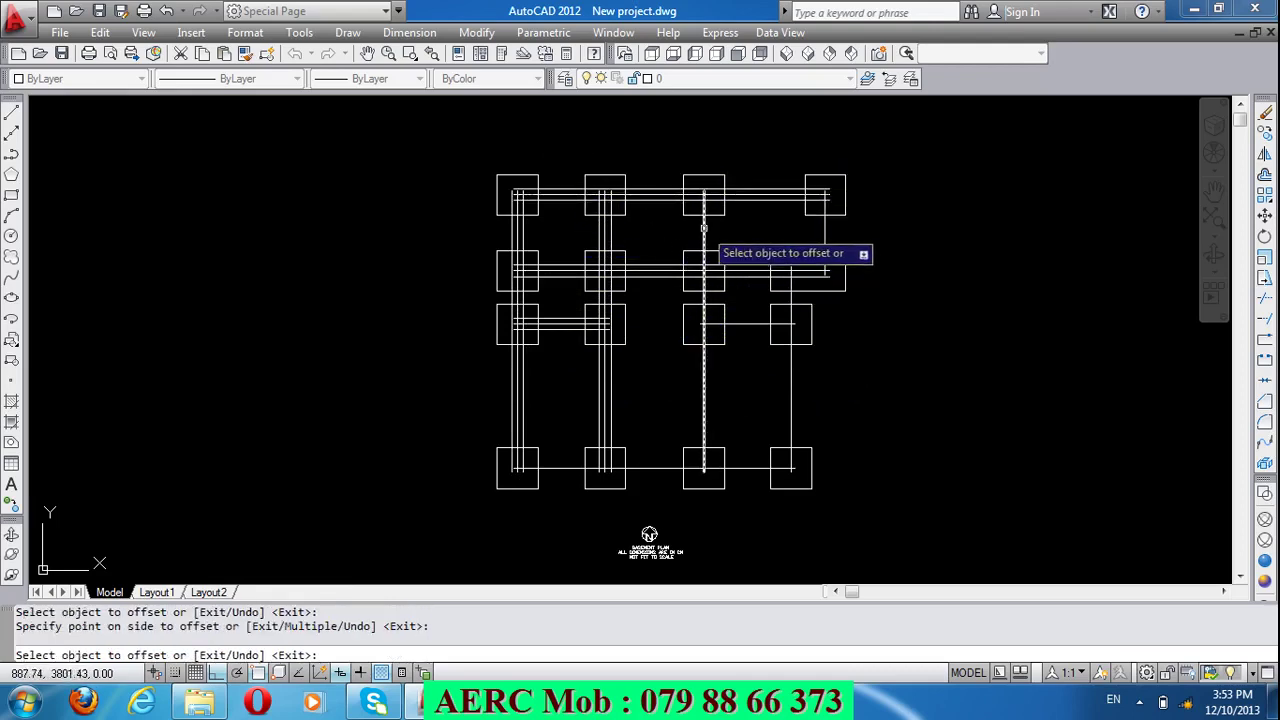
pyautogui.click(701, 228)
pyautogui.click(694, 230)
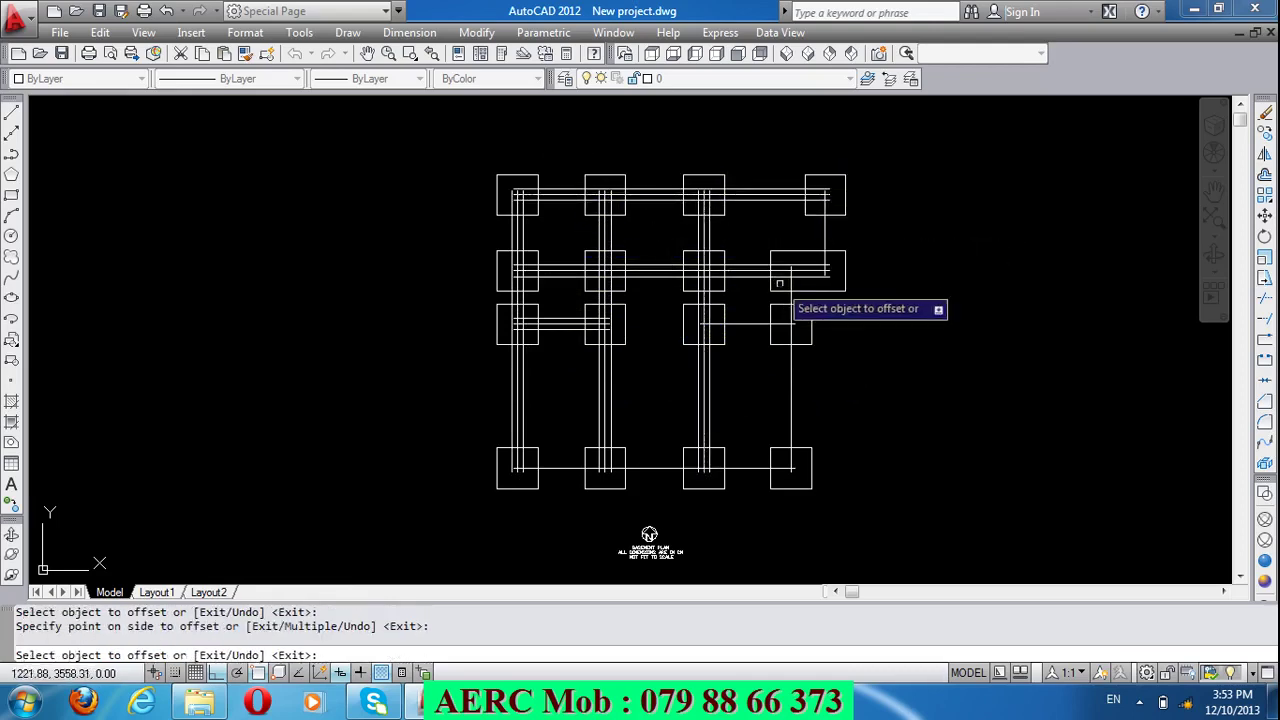
pyautogui.click(757, 324)
pyautogui.click(757, 318)
pyautogui.click(746, 326)
pyautogui.click(750, 370)
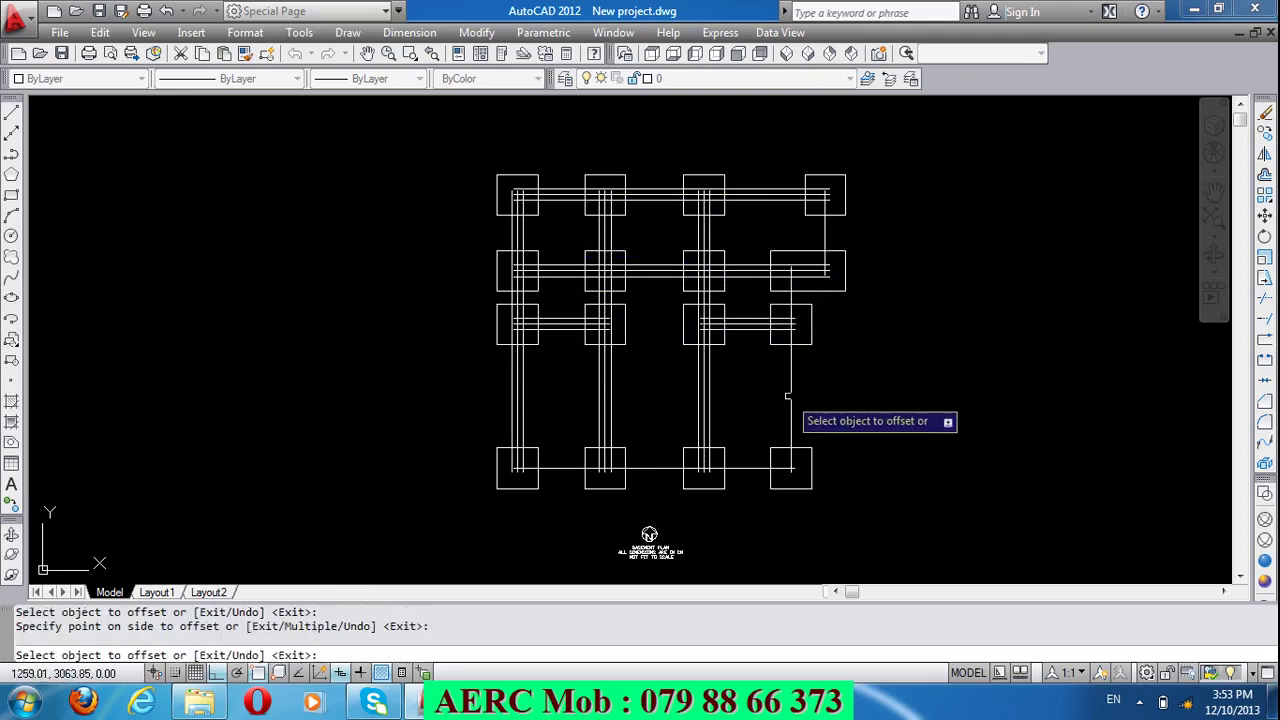
# Step: Double the right-hand vertical, bottom horizontal and far-right vertical grid lines
pyautogui.click(786, 394)
pyautogui.click(790, 393)
pyautogui.click(790, 393)
pyautogui.click(834, 397)
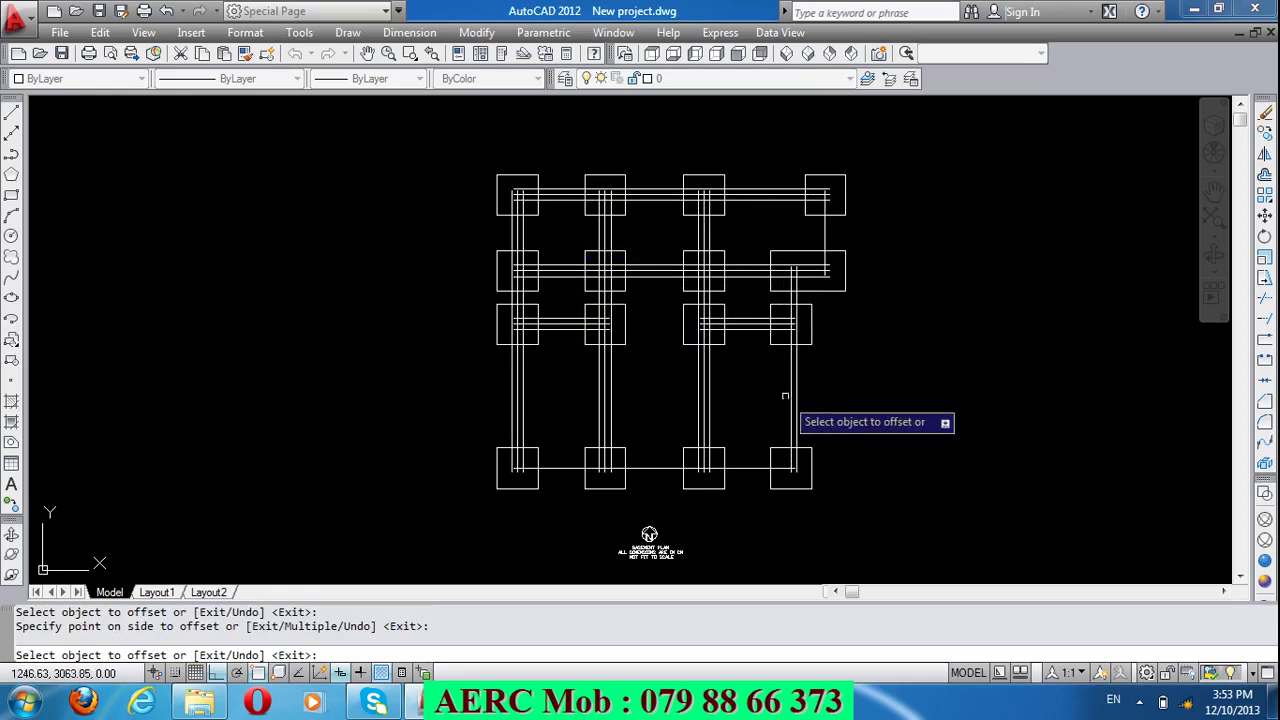
pyautogui.click(751, 466)
pyautogui.click(748, 456)
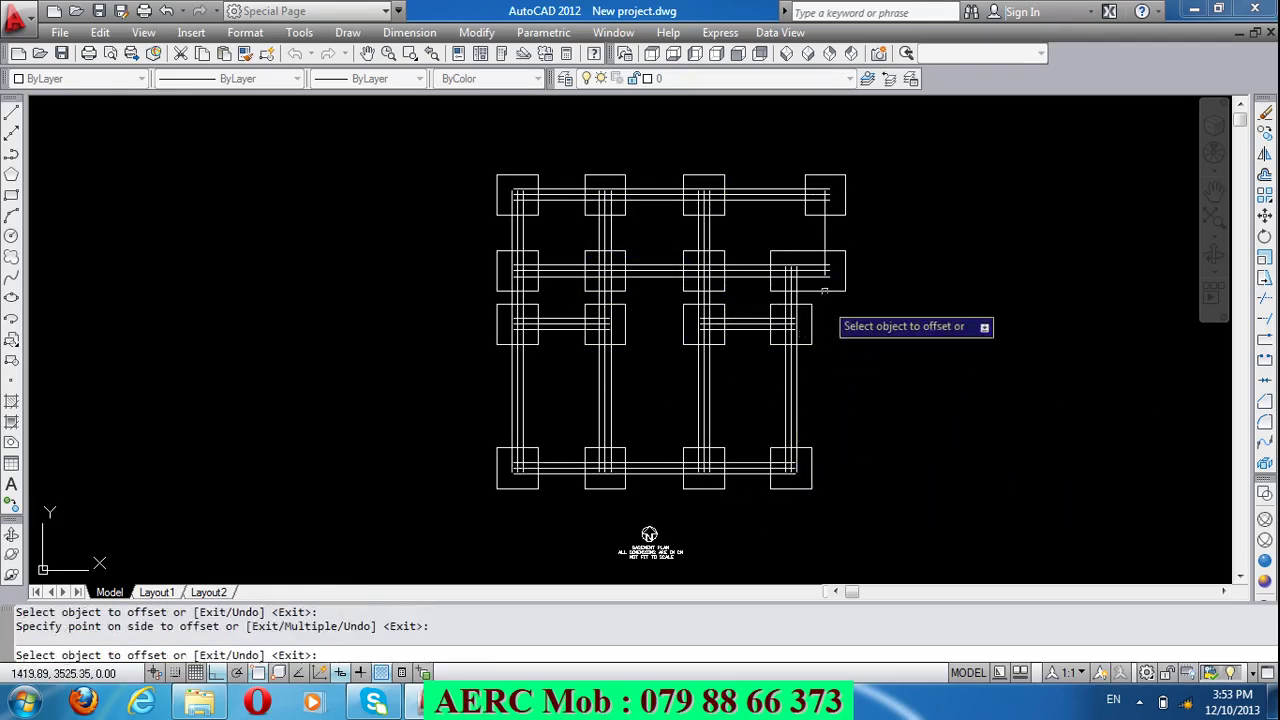
pyautogui.click(825, 235)
pyautogui.click(818, 237)
pyautogui.click(820, 237)
pyautogui.click(795, 240)
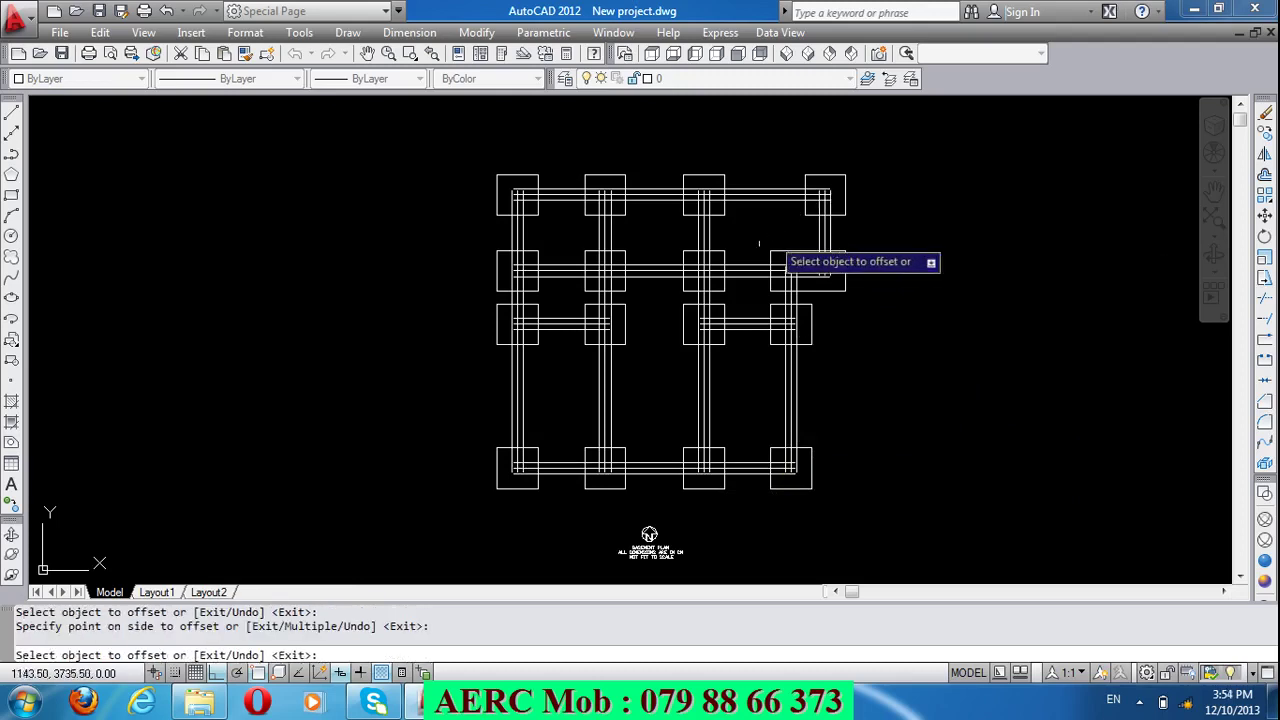
# Step: Finish the parallel copies and erase the original column-grid centre lines
pyautogui.press('Return')
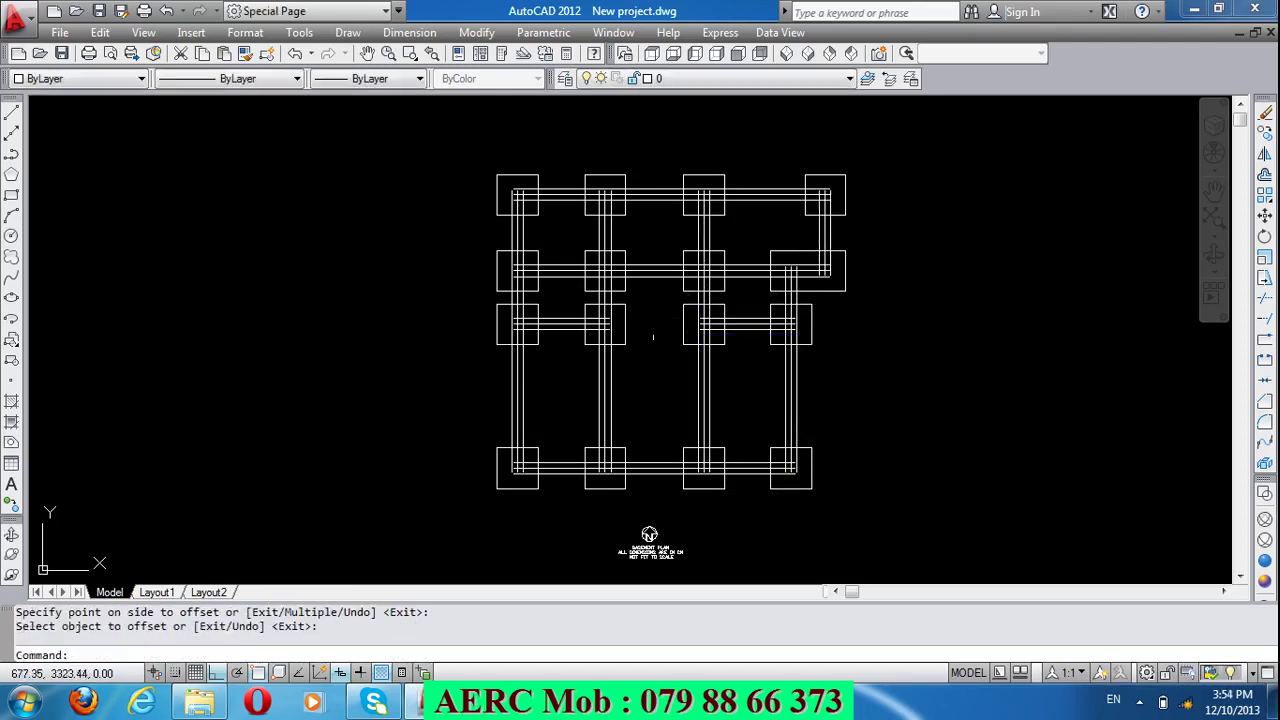
pyautogui.scroll(3, 849, 251)
pyautogui.scroll(2, 816, 260)
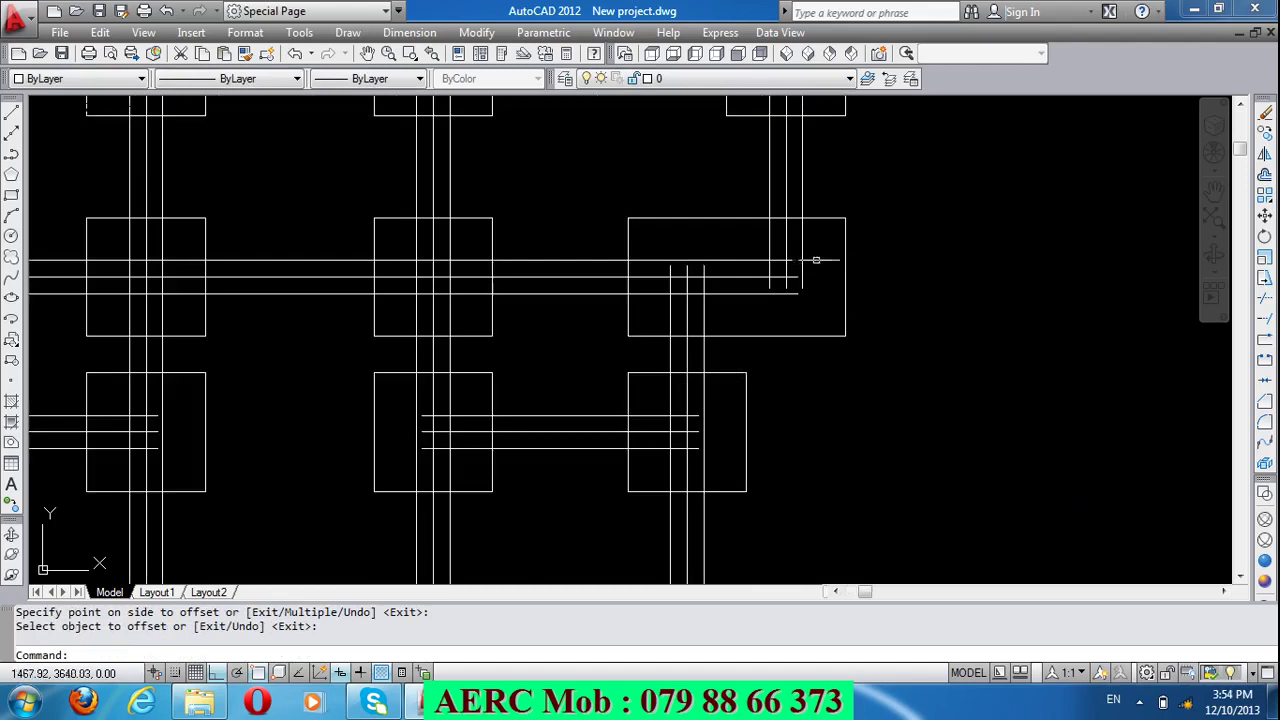
pyautogui.click(786, 177)
pyautogui.click(739, 277)
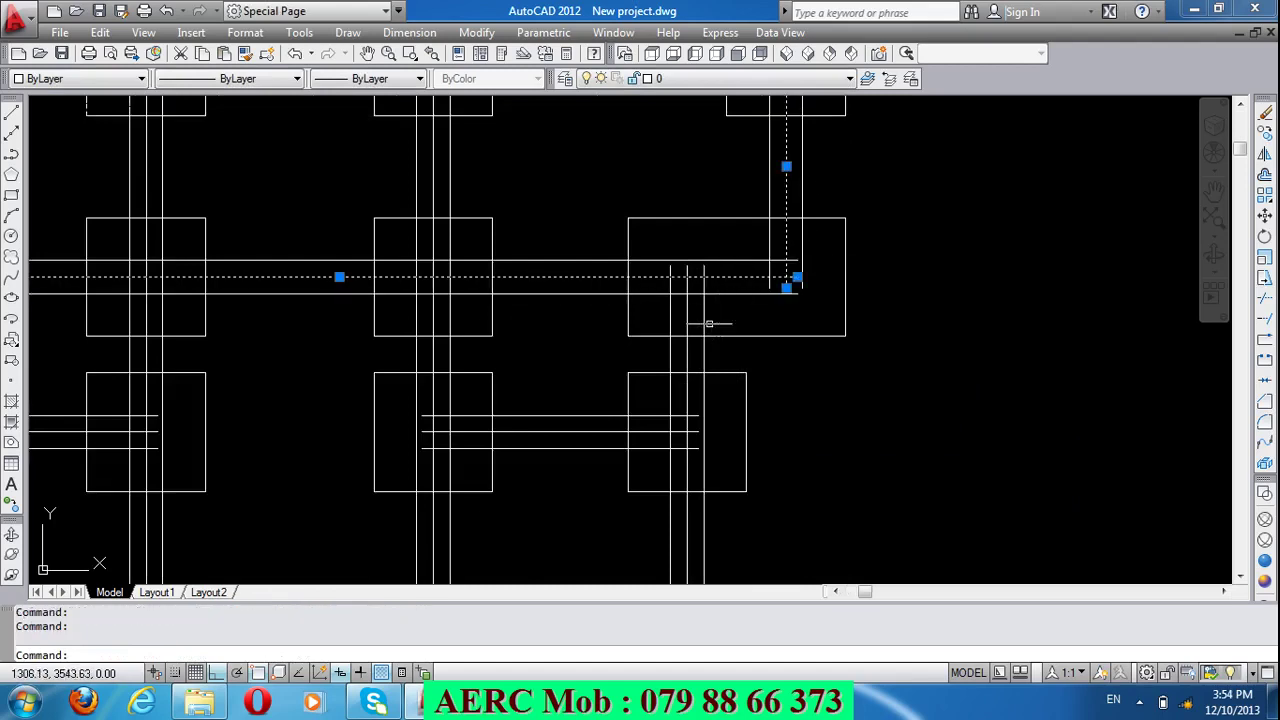
pyautogui.click(700, 355)
pyautogui.click(700, 358)
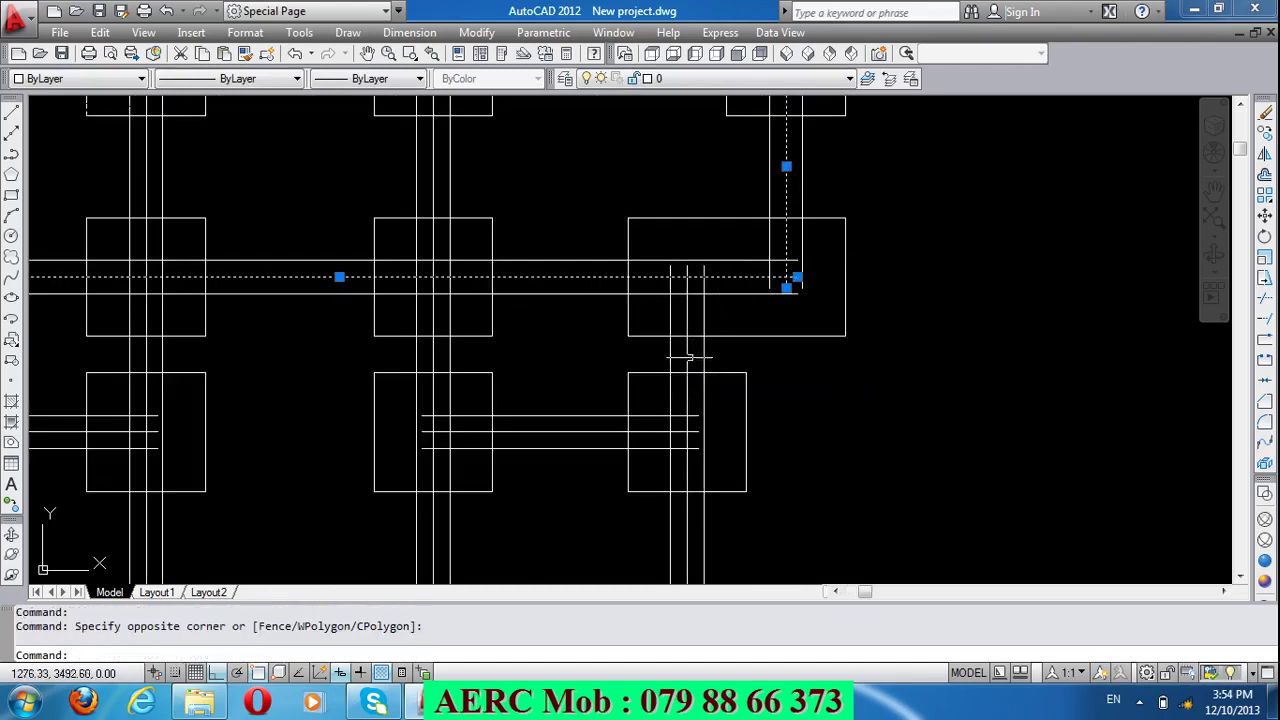
pyautogui.click(688, 357)
pyautogui.click(558, 431)
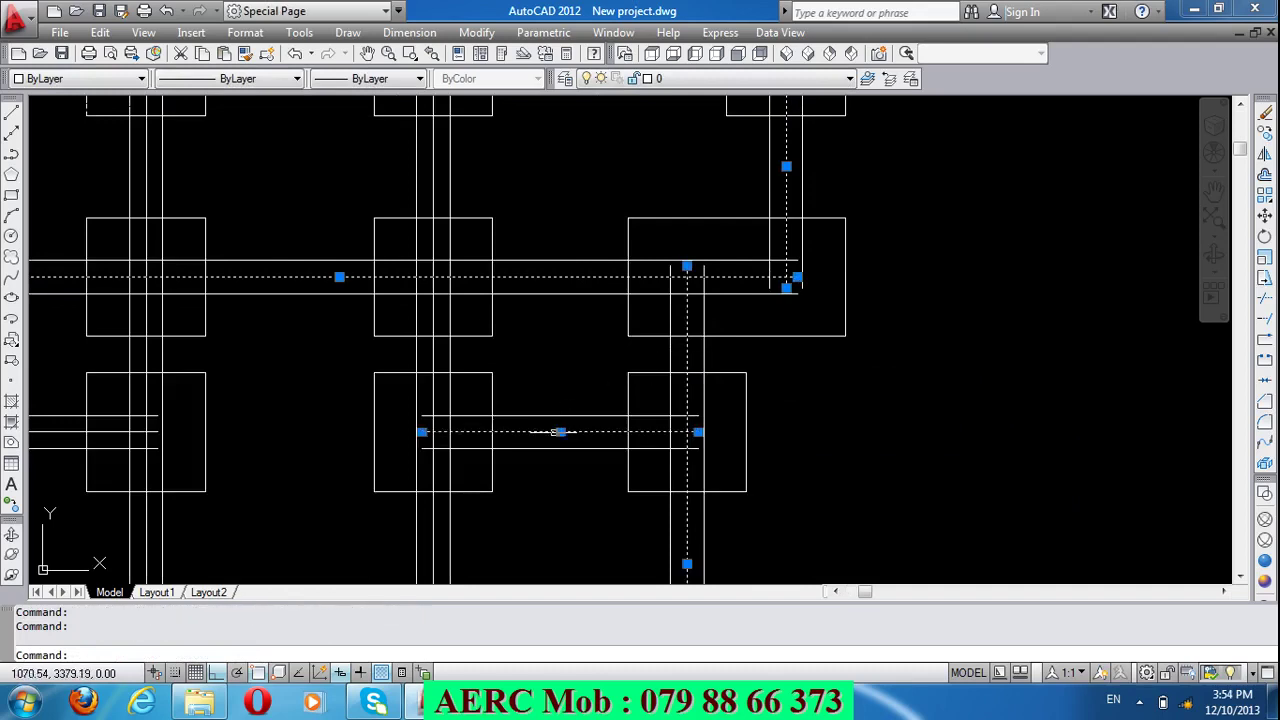
pyautogui.click(433, 358)
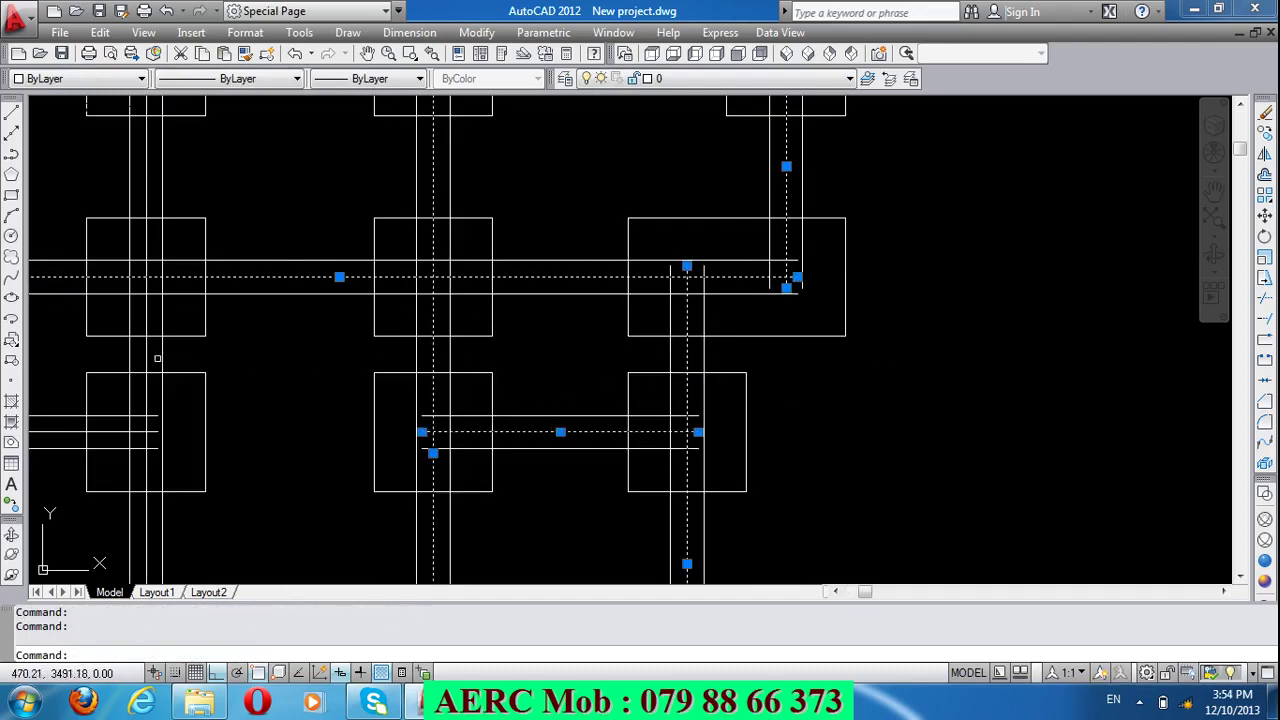
pyautogui.click(146, 352)
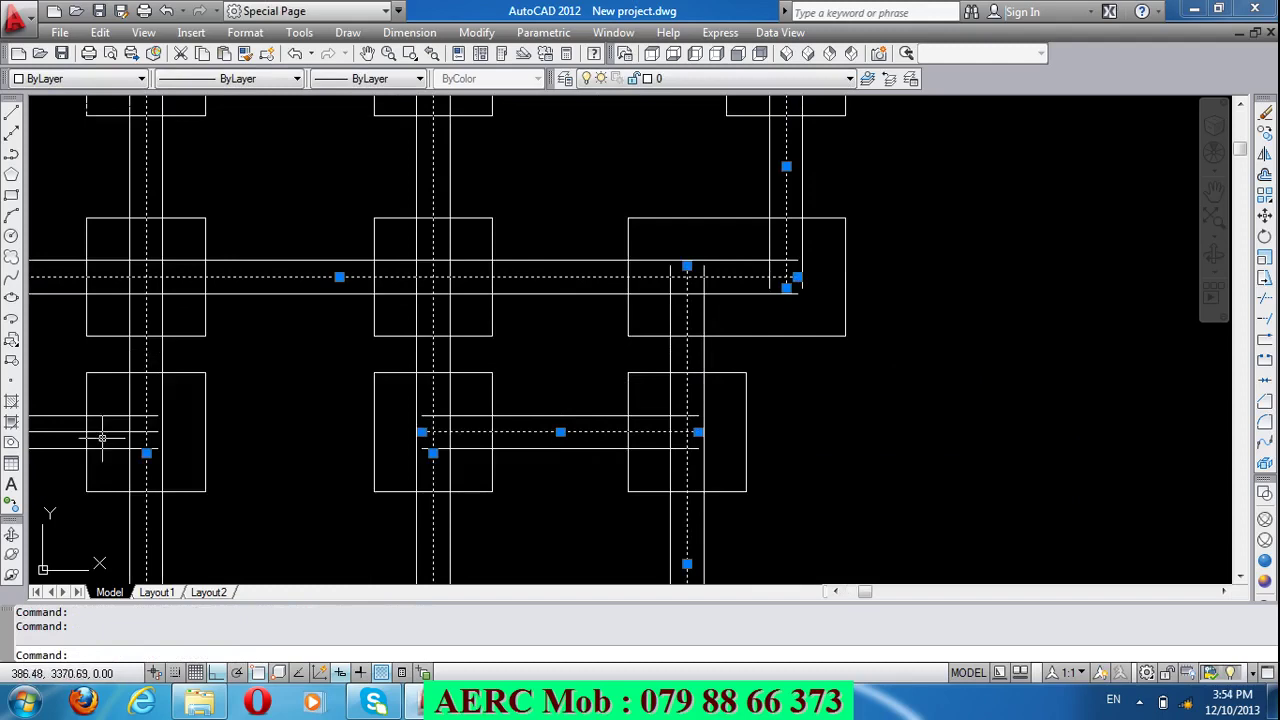
pyautogui.press('Delete')
# Step: Erase the leftover vertical and horizontal centre lines, including the bottom and left ones
pyautogui.scroll(-3, 251, 380)
pyautogui.scroll(-2, 423, 549)
pyautogui.scroll(5, 328, 331)
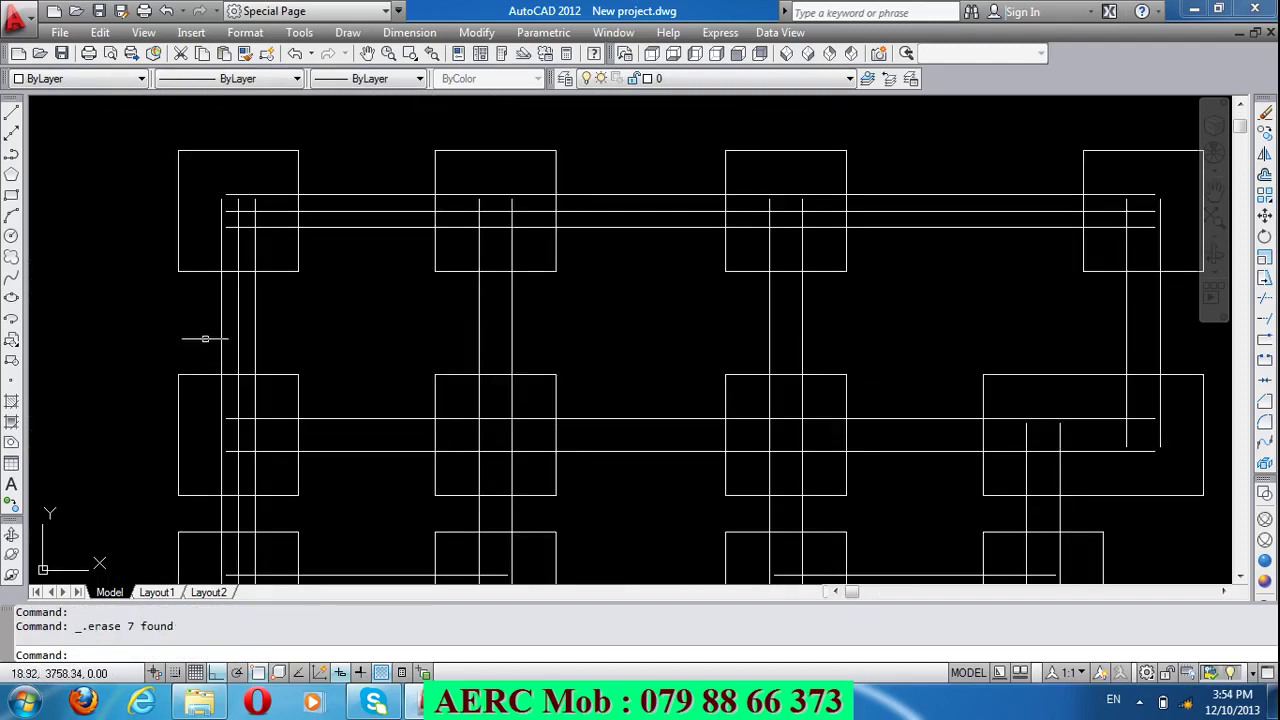
pyautogui.click(238, 331)
pyautogui.click(357, 213)
pyautogui.press('Delete')
pyautogui.scroll(-3, 343, 209)
pyautogui.scroll(-3, 303, 306)
pyautogui.scroll(3, 306, 411)
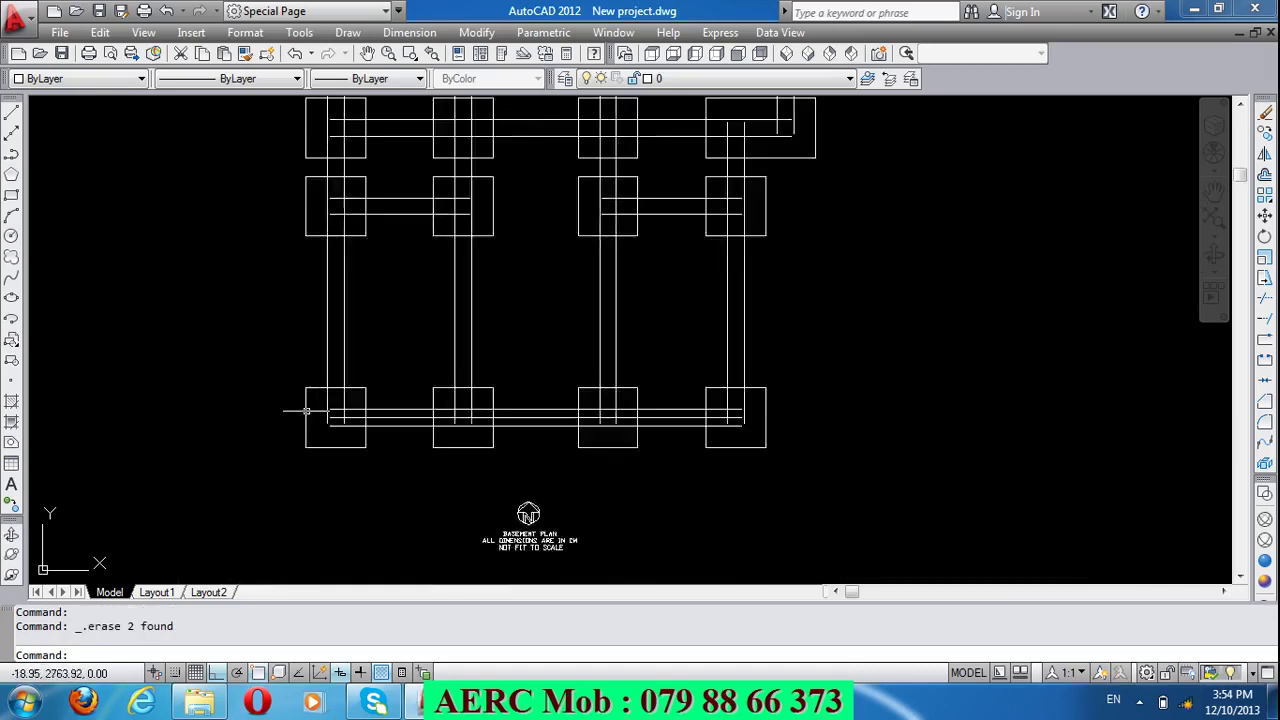
pyautogui.scroll(2, 306, 411)
pyautogui.click(414, 423)
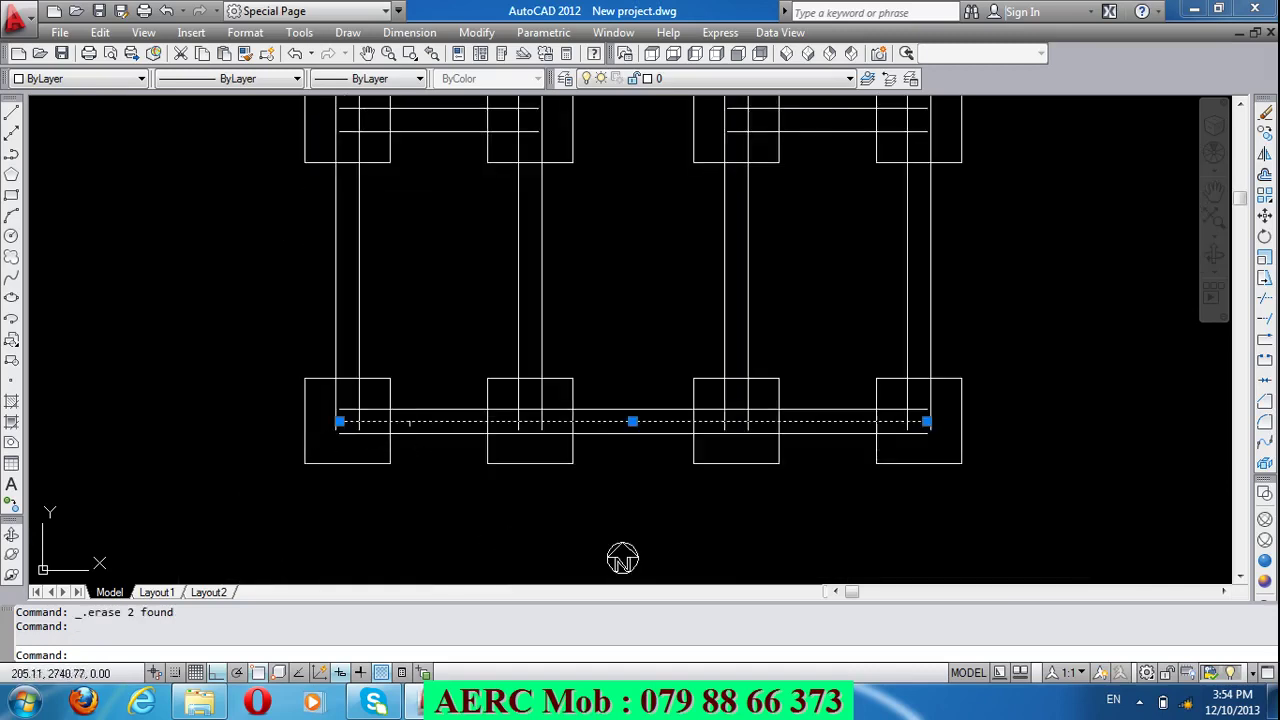
pyautogui.click(337, 431)
pyautogui.scroll(-2, 337, 431)
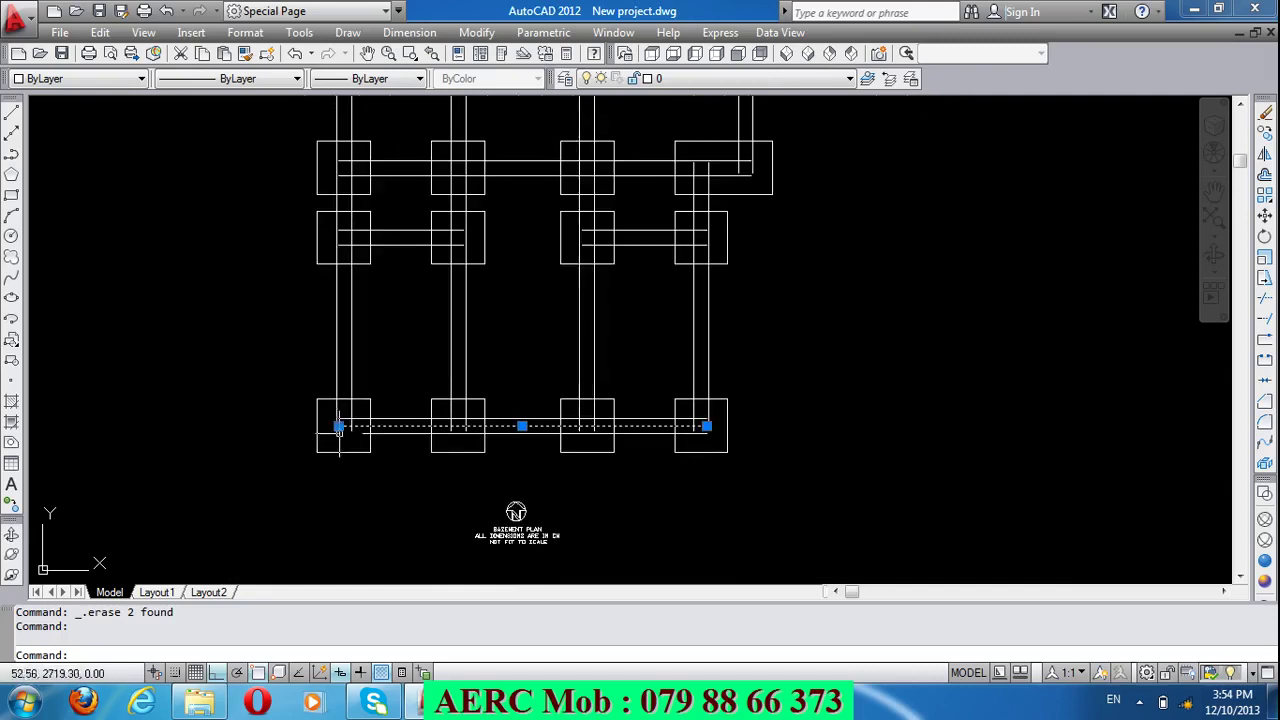
pyautogui.scroll(1, 318, 331)
pyautogui.scroll(4, 334, 248)
pyautogui.scroll(-2, 362, 330)
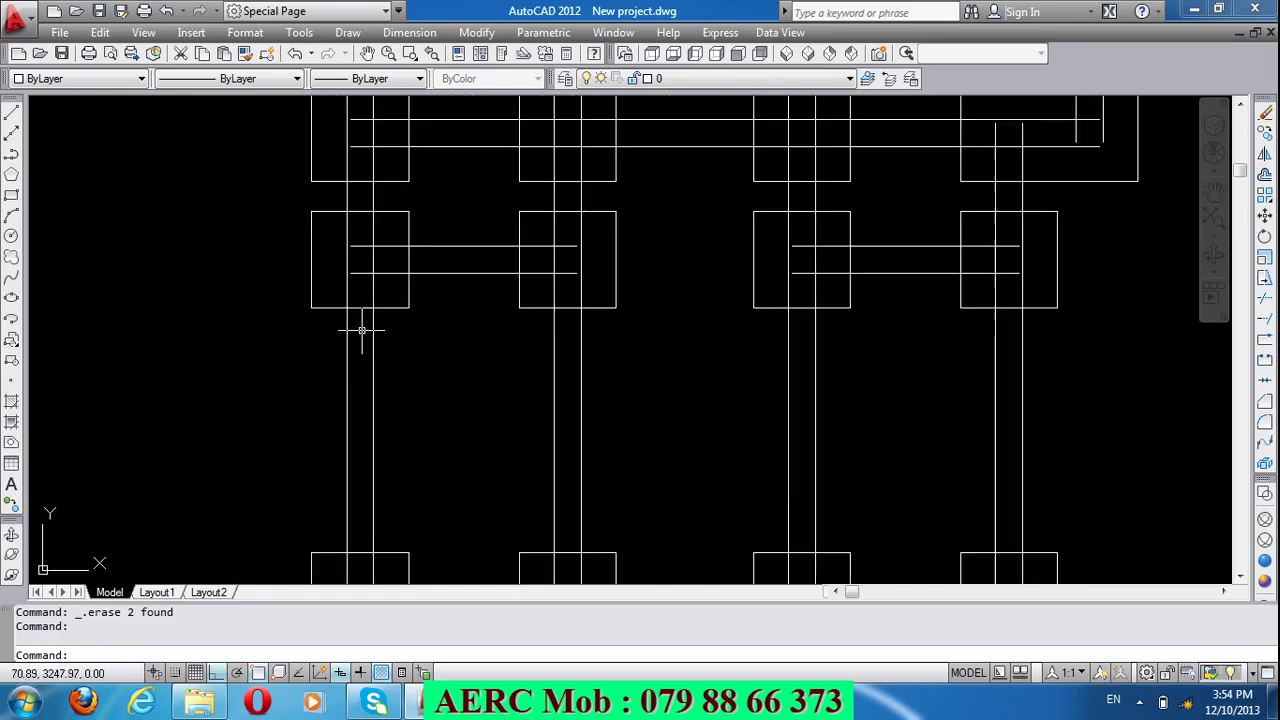
pyautogui.scroll(-2, 362, 332)
pyautogui.scroll(-2, 358, 324)
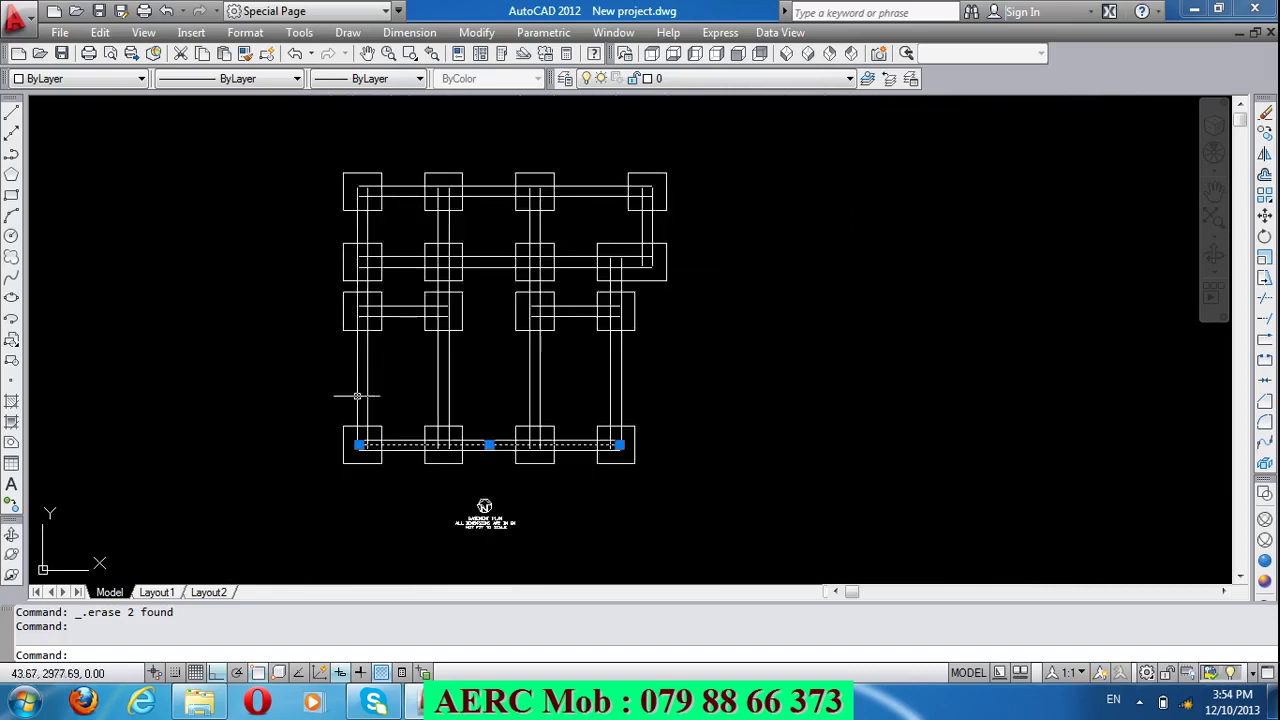
pyautogui.scroll(4, 357, 396)
pyautogui.press('Delete')
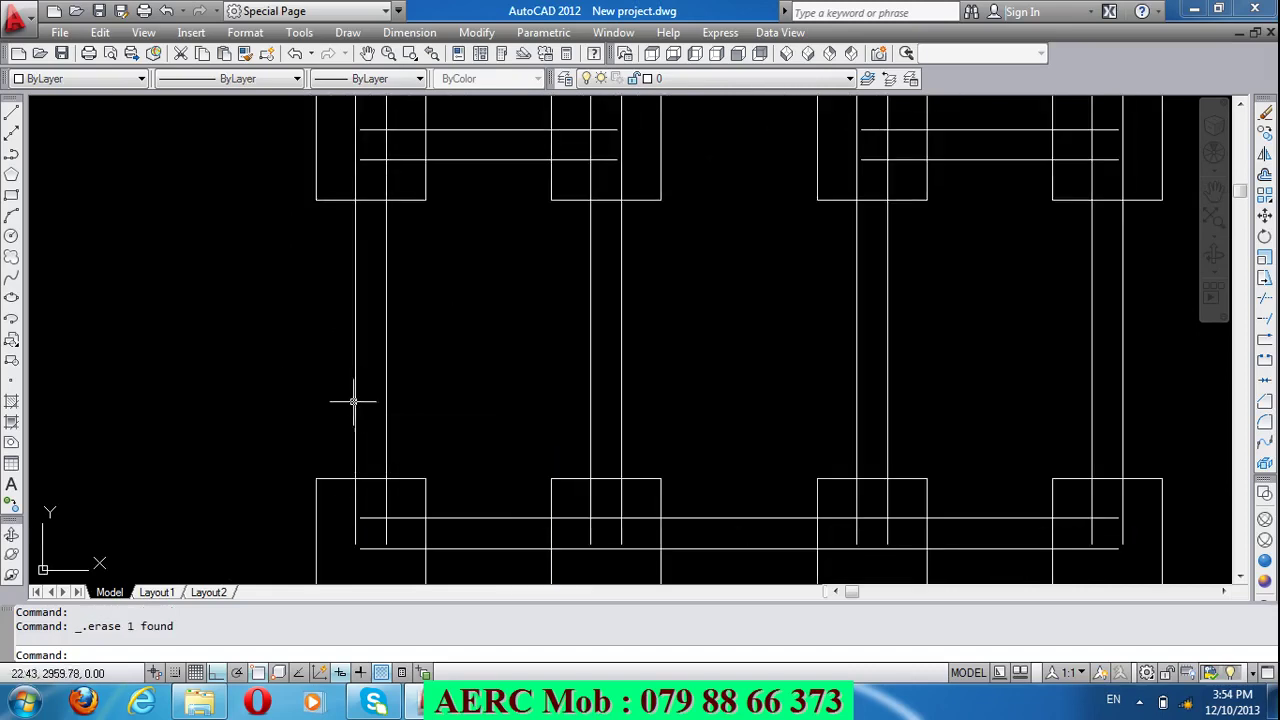
pyautogui.scroll(-4, 312, 380)
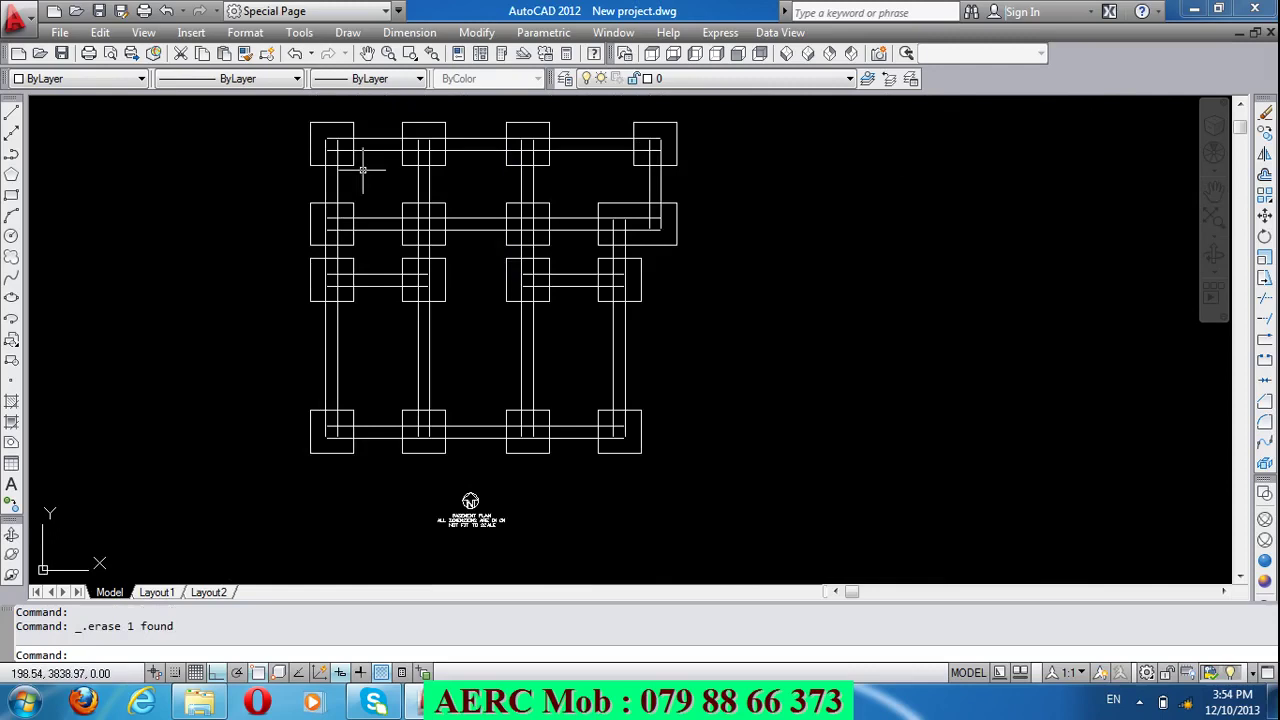
pyautogui.scroll(3, 606, 204)
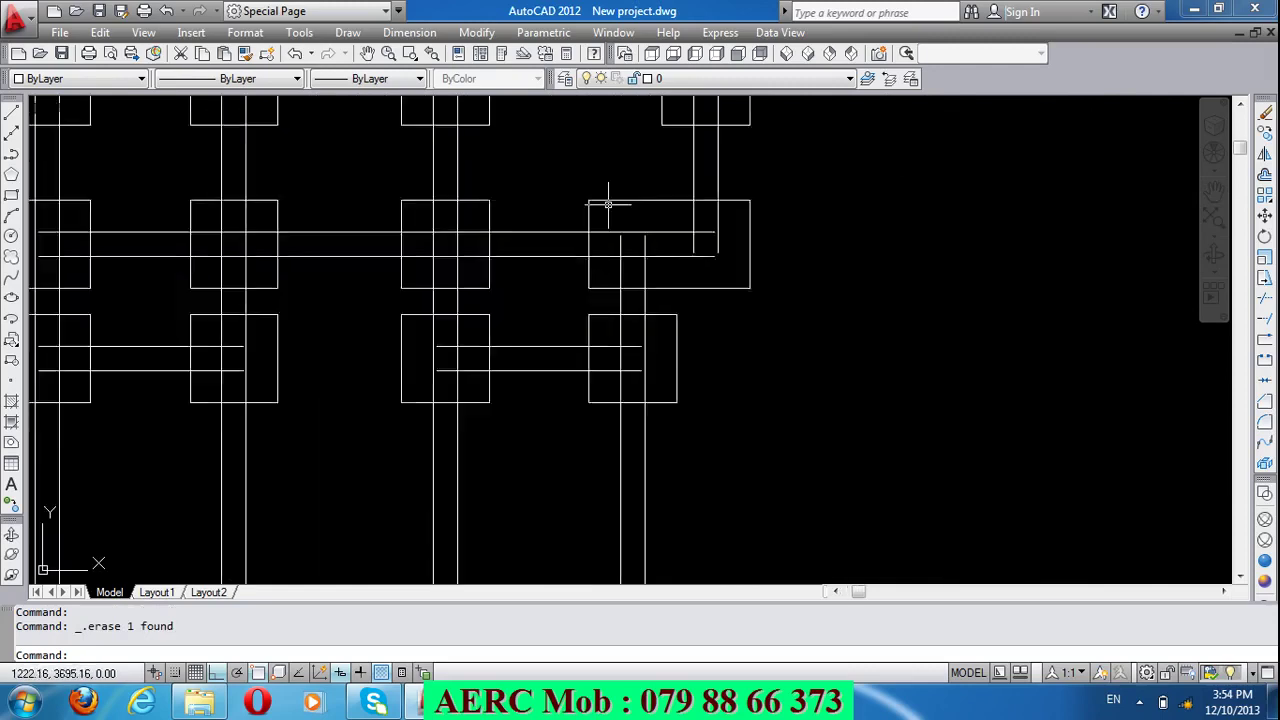
pyautogui.scroll(2, 608, 205)
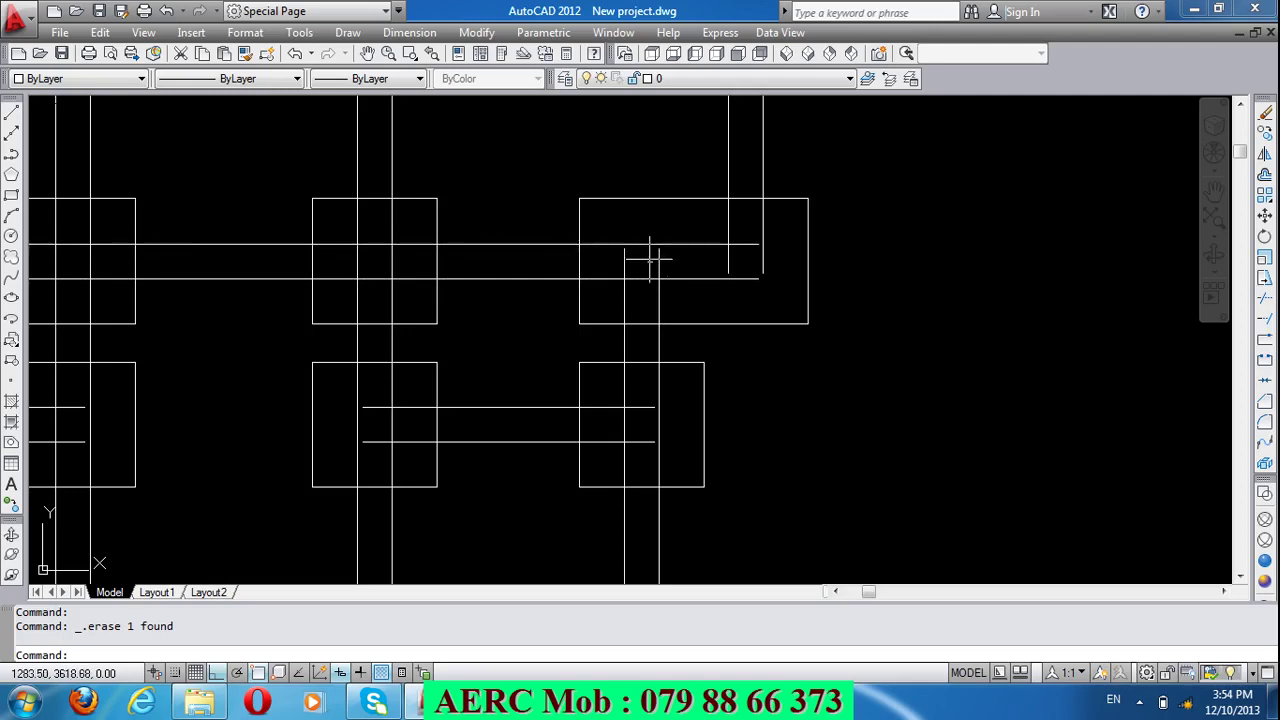
pyautogui.scroll(-6, 650, 258)
pyautogui.scroll(2, 654, 263)
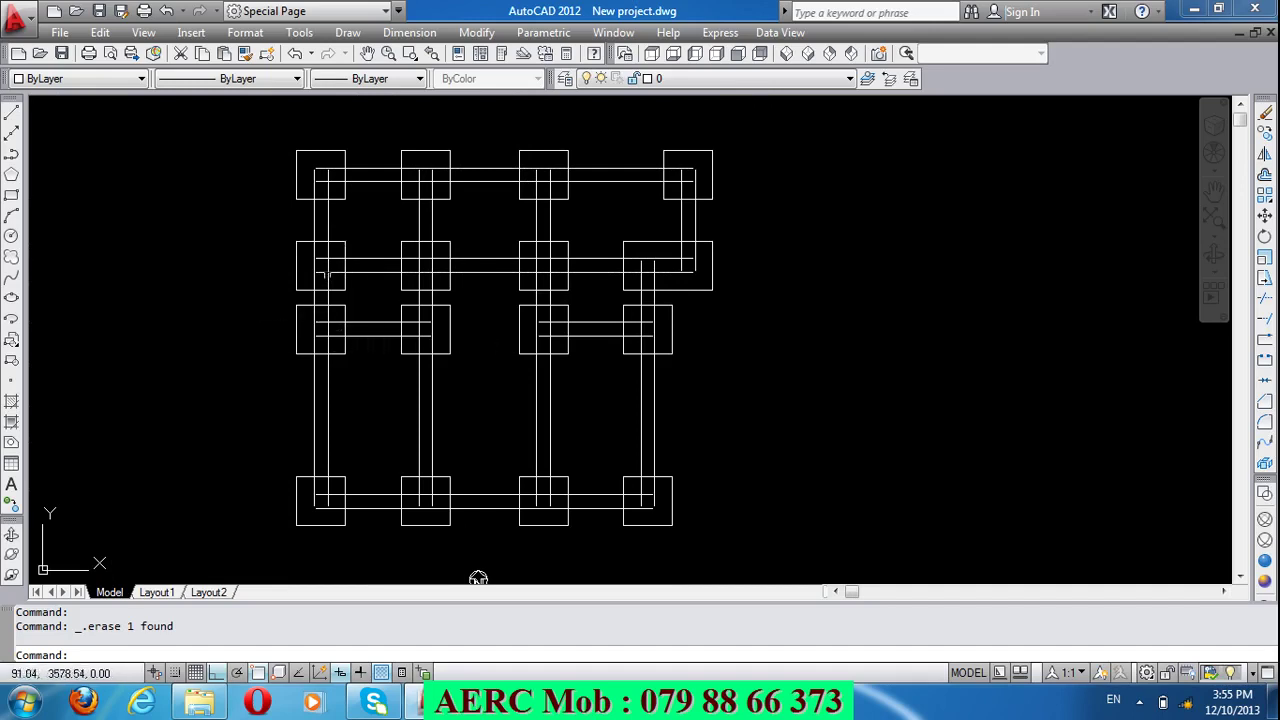
pyautogui.scroll(3, 333, 155)
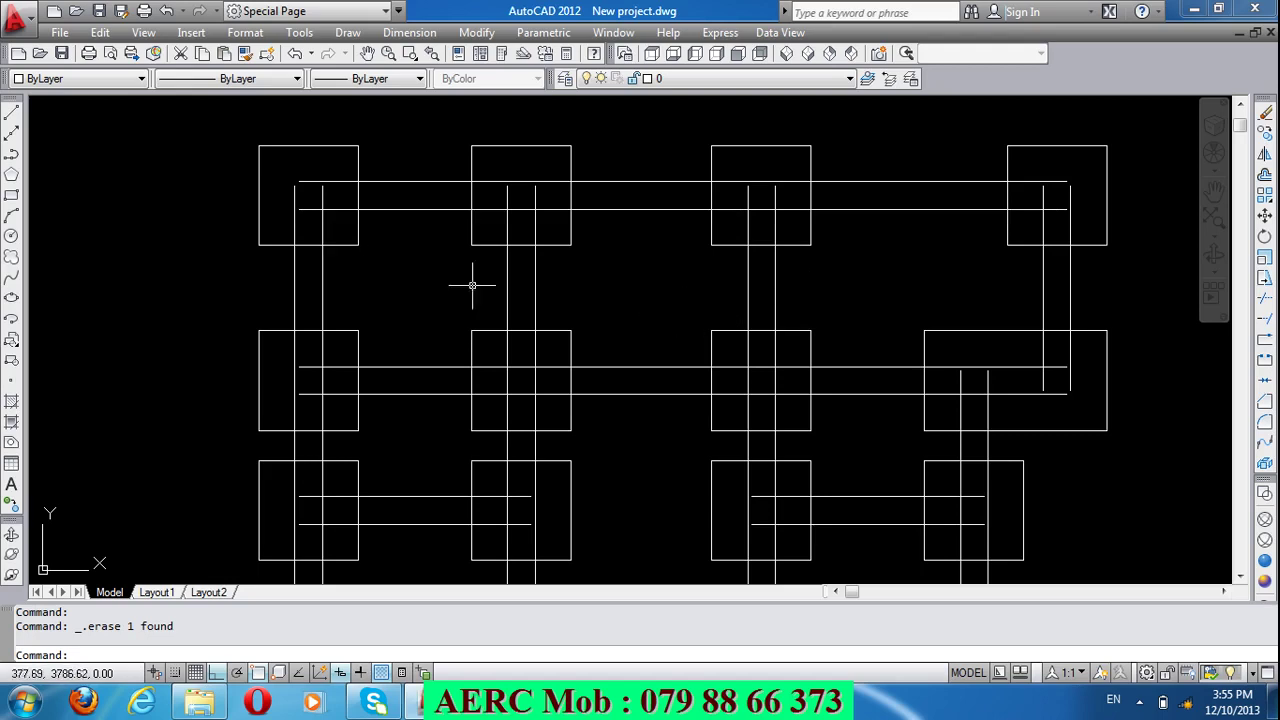
pyautogui.scroll(4, 778, 201)
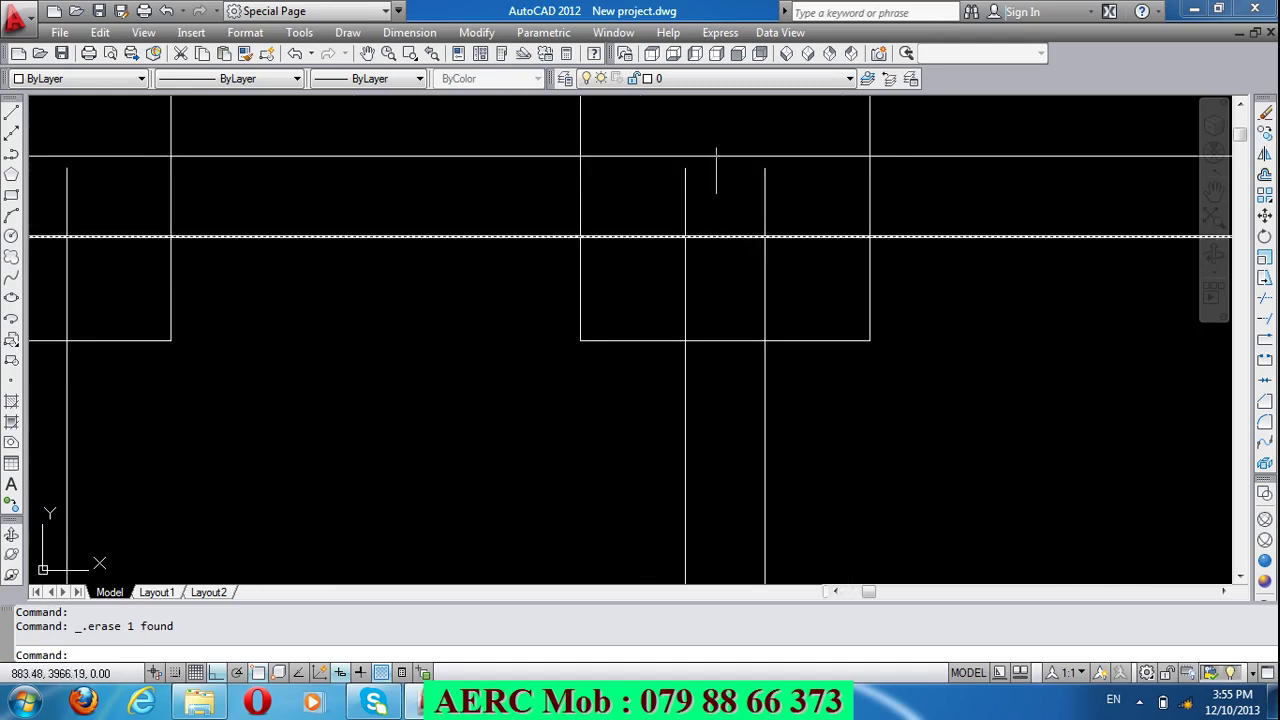
pyautogui.scroll(-2, 730, 268)
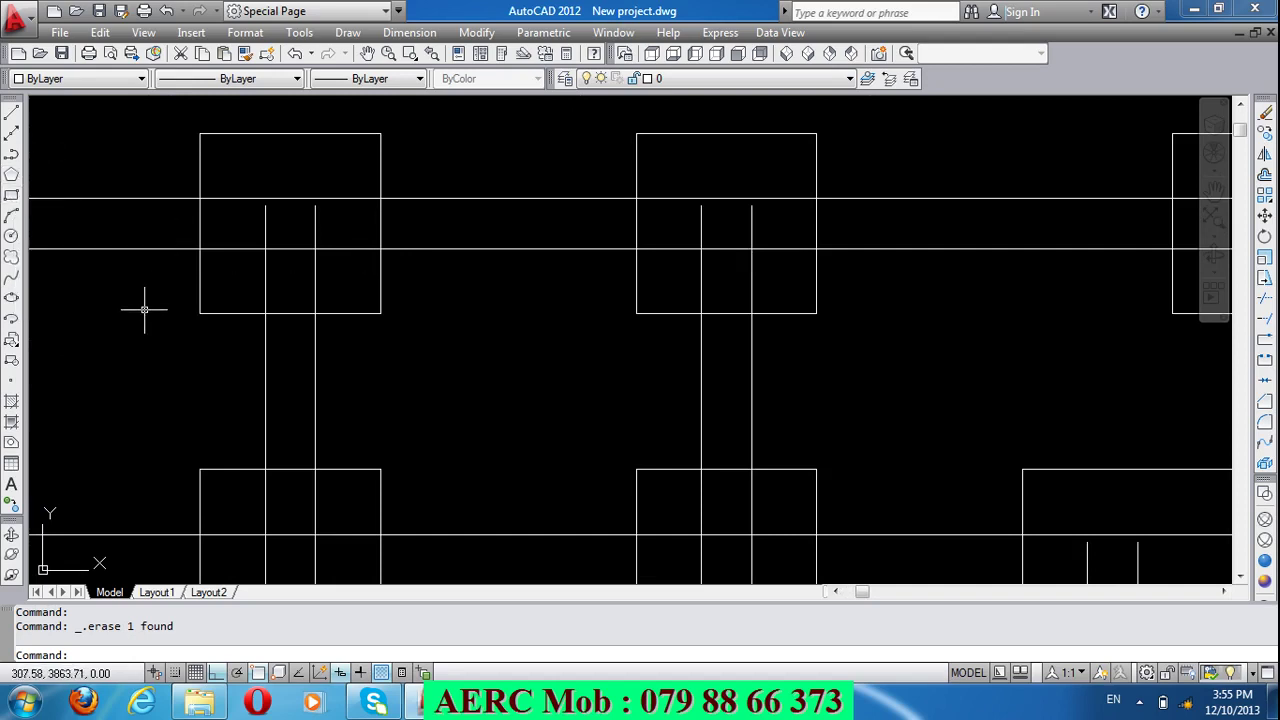
# Step: Trim the beam lines crossing the left and middle top footing squares
pyautogui.write('T')
pyautogui.press('Return')
pyautogui.press('Return')
pyautogui.click(349, 280)
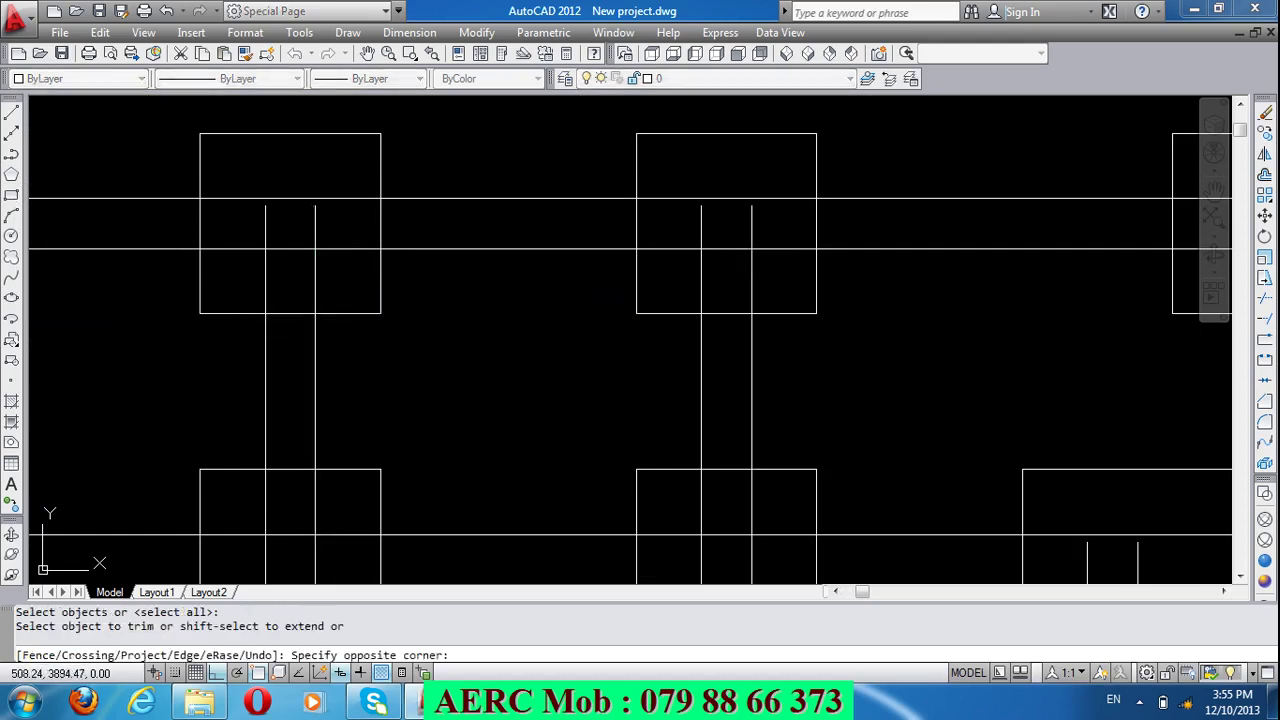
pyautogui.click(243, 157)
pyautogui.click(772, 280)
pyautogui.click(678, 184)
pyautogui.press('Return')
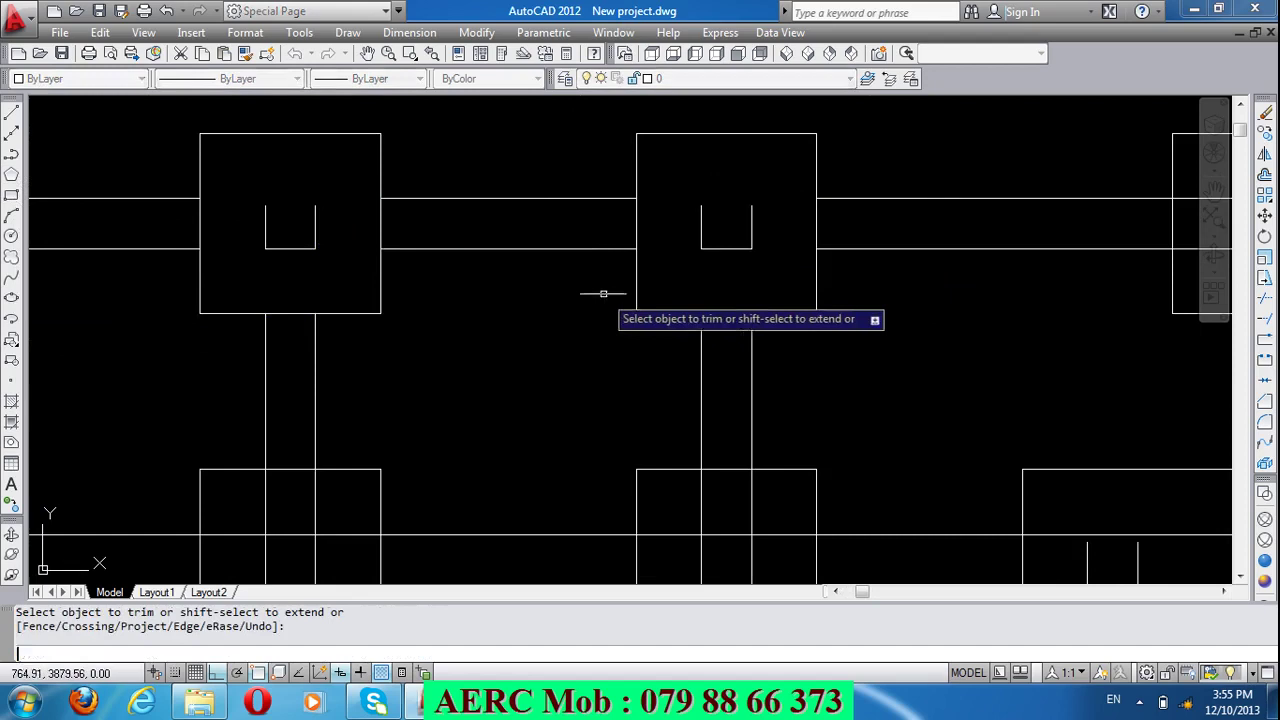
# Step: Delete the leftover U-shaped fragments in both top footings
pyautogui.click(355, 250)
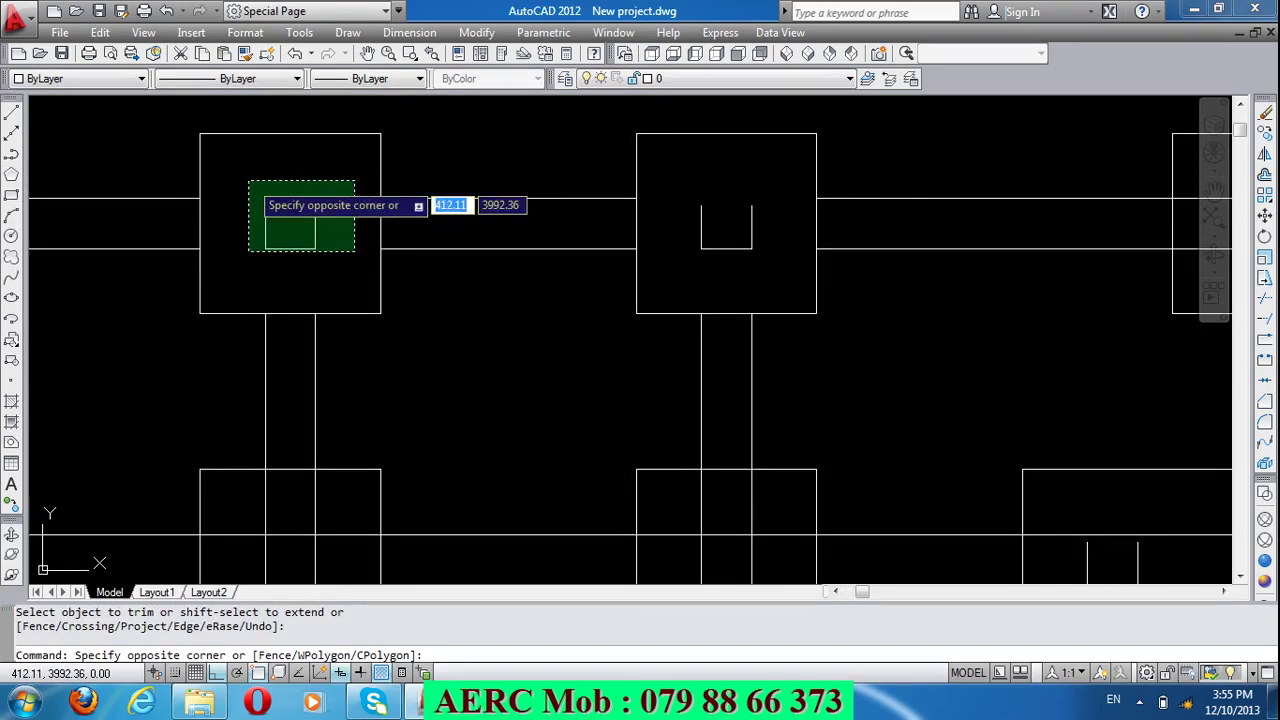
pyautogui.click(249, 182)
pyautogui.click(775, 278)
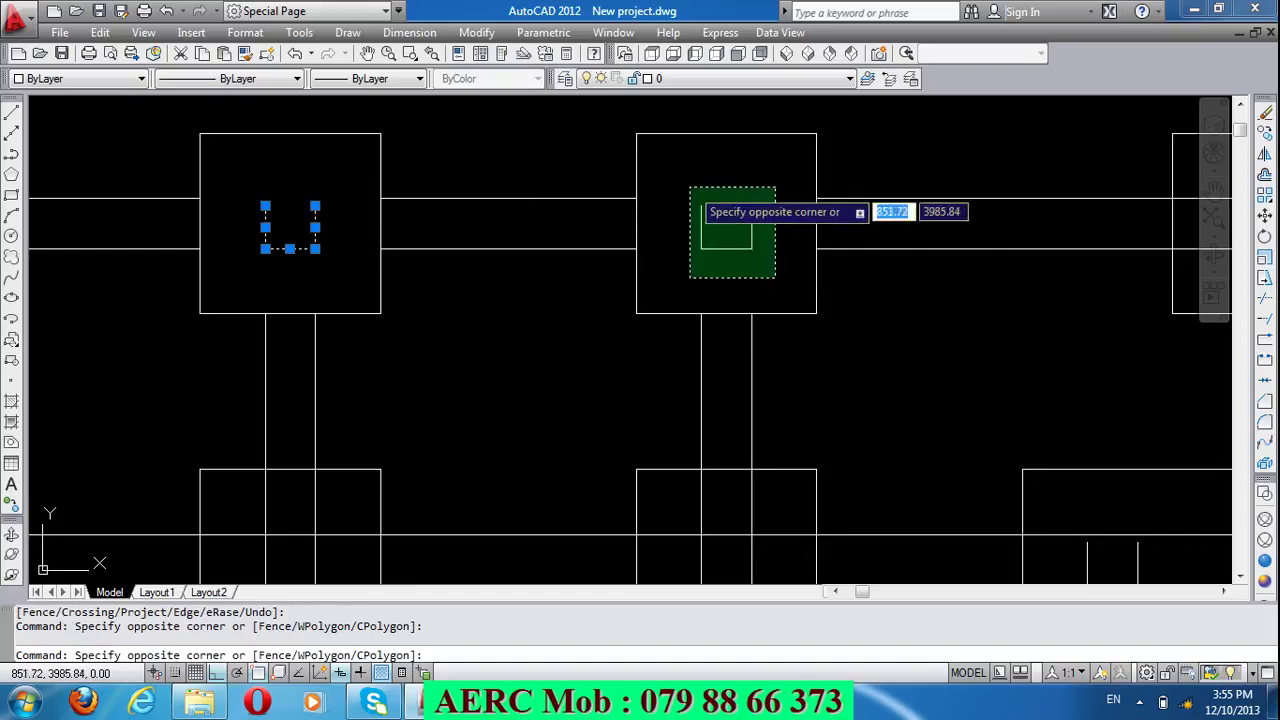
pyautogui.click(690, 188)
pyautogui.press('Delete')
pyautogui.scroll(-3, 634, 246)
pyautogui.scroll(-2, 634, 246)
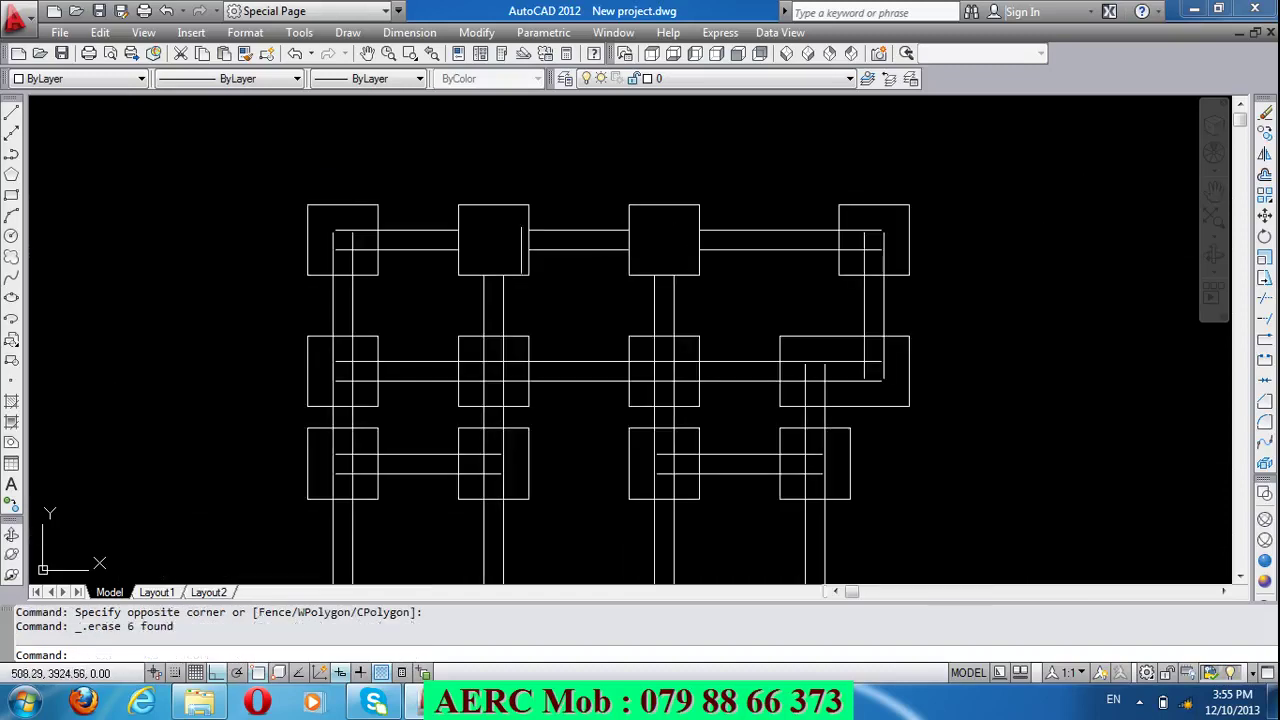
pyautogui.scroll(5, 475, 241)
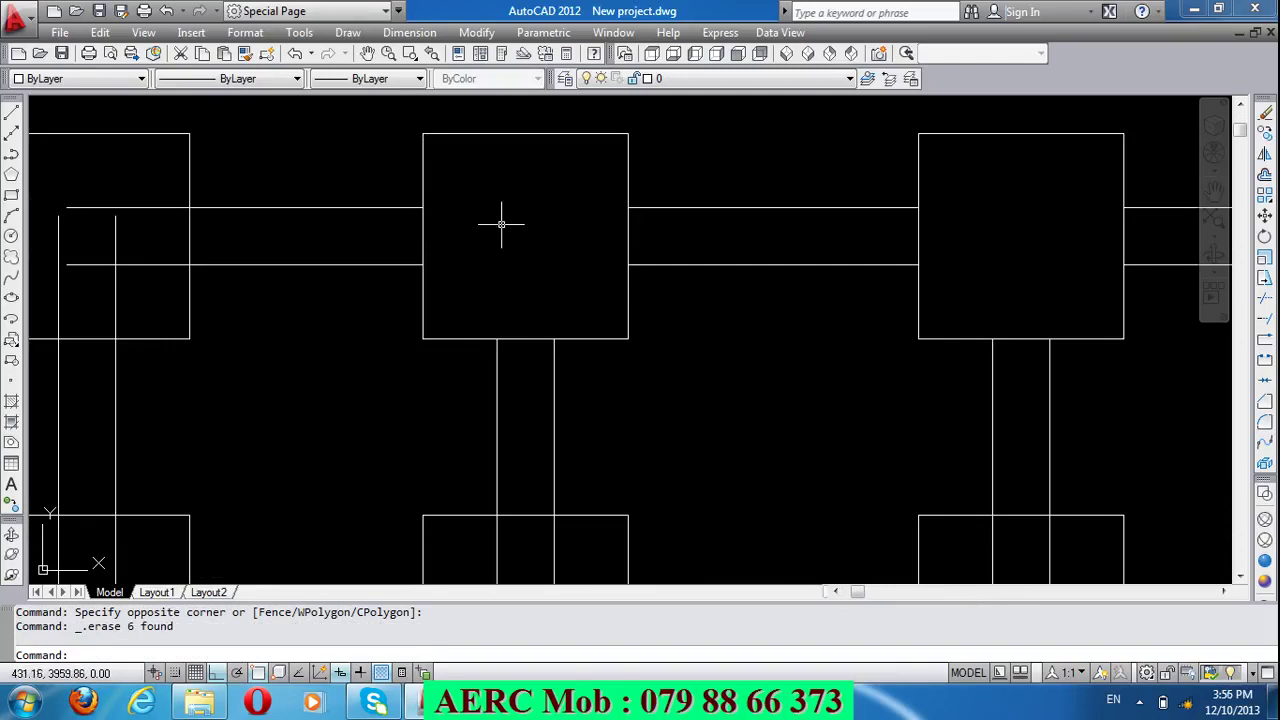
pyautogui.scroll(-4, 500, 223)
pyautogui.scroll(3, 500, 223)
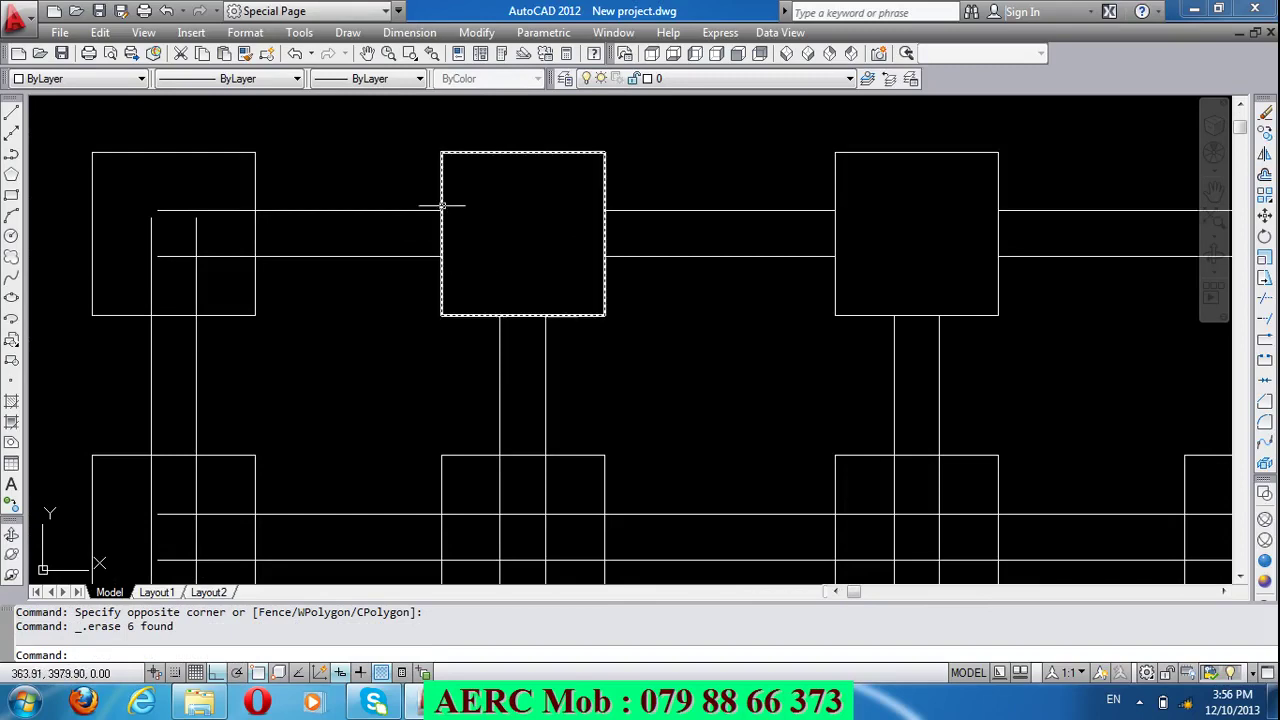
# Step: With TRIM, cut the lines inside the left, second and third footings
pyautogui.write('tr')
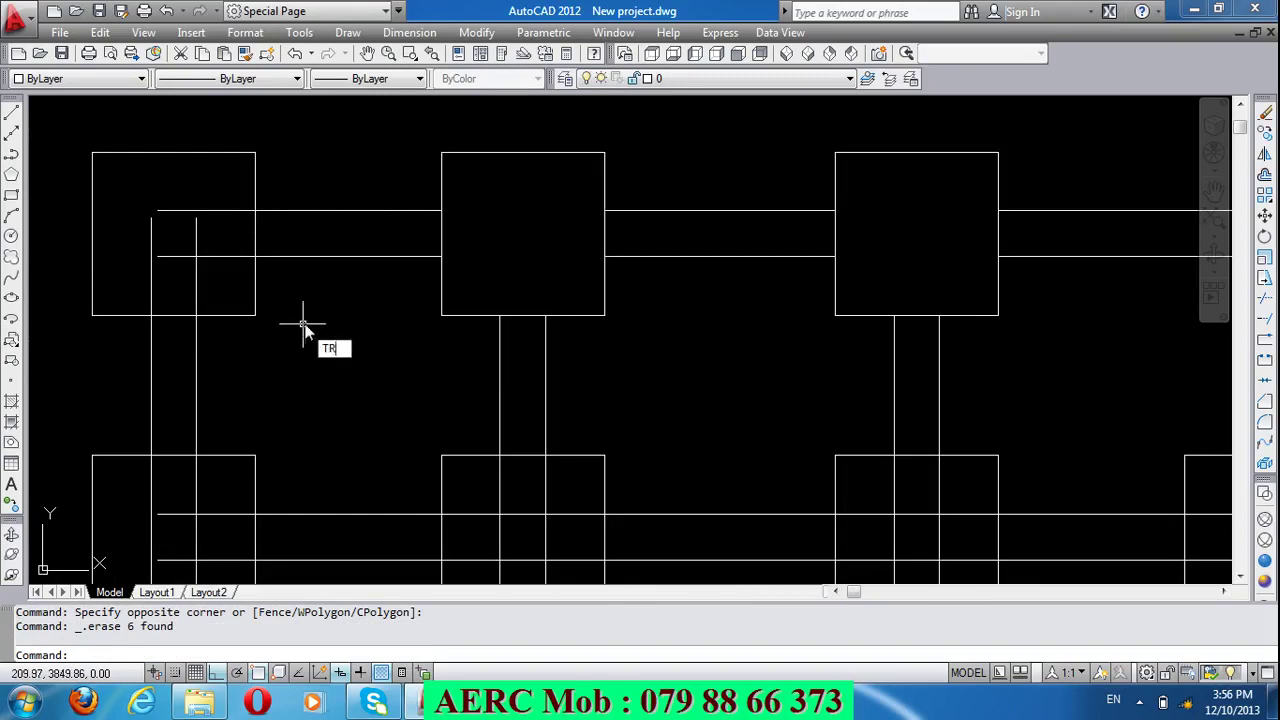
pyautogui.press('Return')
pyautogui.press('Return')
pyautogui.click(215, 277)
pyautogui.click(127, 201)
pyautogui.scroll(-3, 291, 231)
pyautogui.scroll(3, 229, 514)
pyautogui.scroll(3, 295, 425)
pyautogui.click(310, 381)
pyautogui.click(131, 195)
pyautogui.scroll(-4, 150, 205)
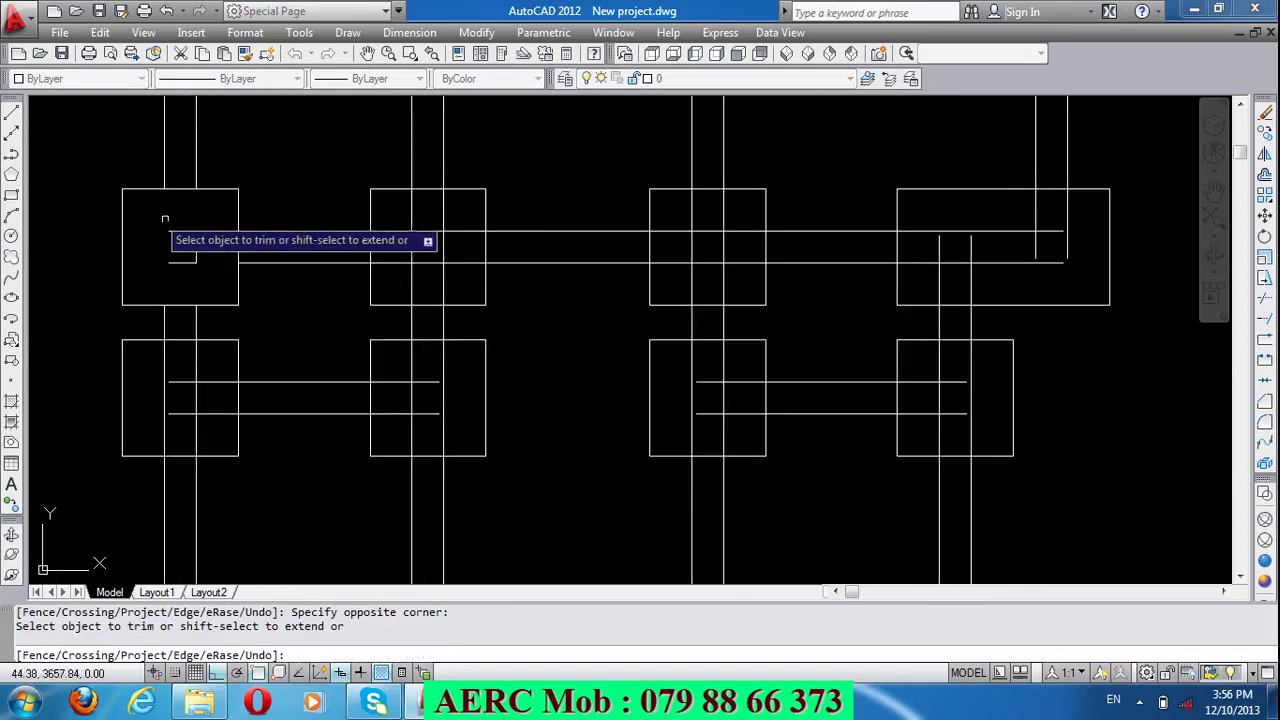
pyautogui.click(476, 287)
pyautogui.click(392, 198)
pyautogui.click(741, 283)
pyautogui.click(671, 208)
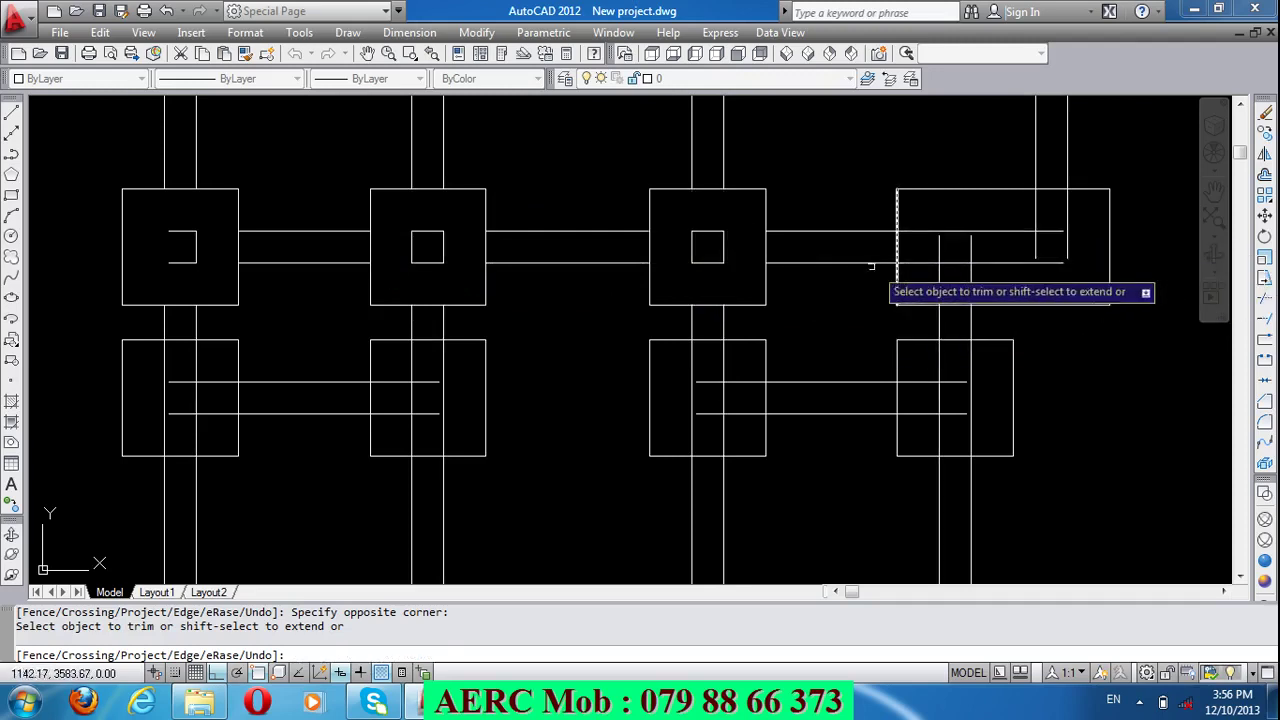
# Step: Trim the beam lines inside each lower-row and bottom-row footing
pyautogui.click(991, 427)
pyautogui.click(920, 367)
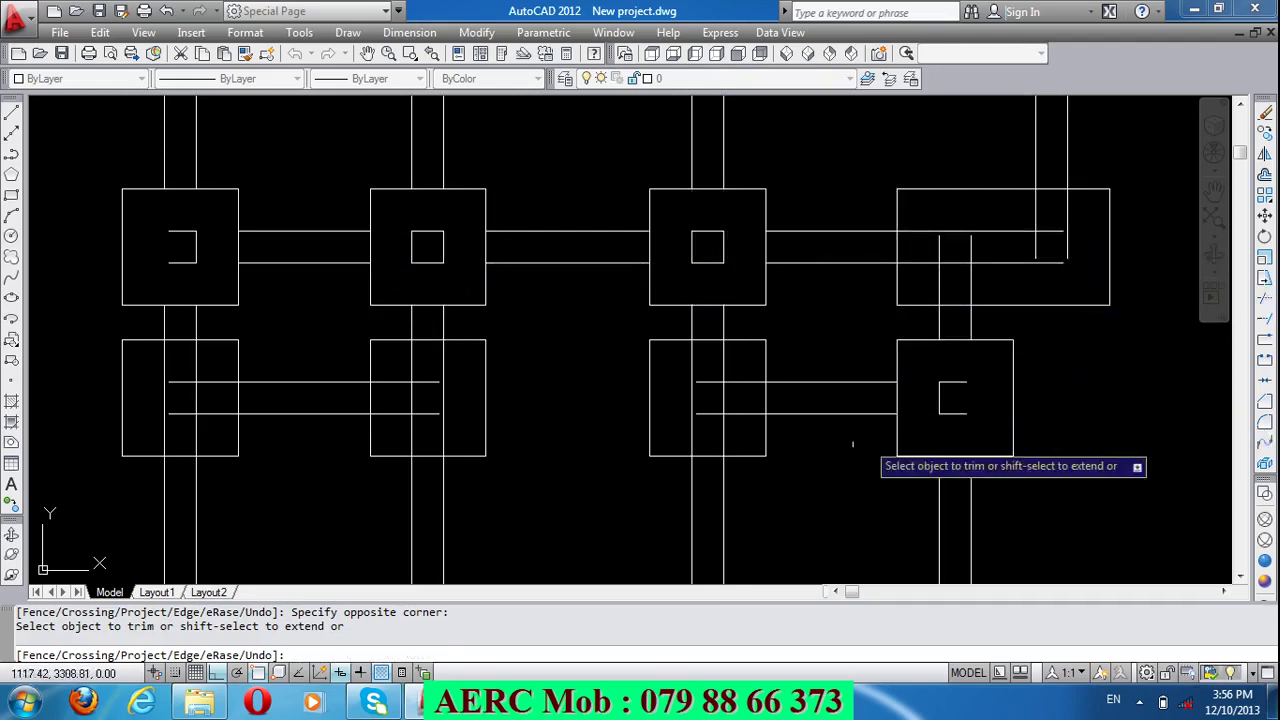
pyautogui.click(738, 433)
pyautogui.click(689, 342)
pyautogui.scroll(-2, 689, 345)
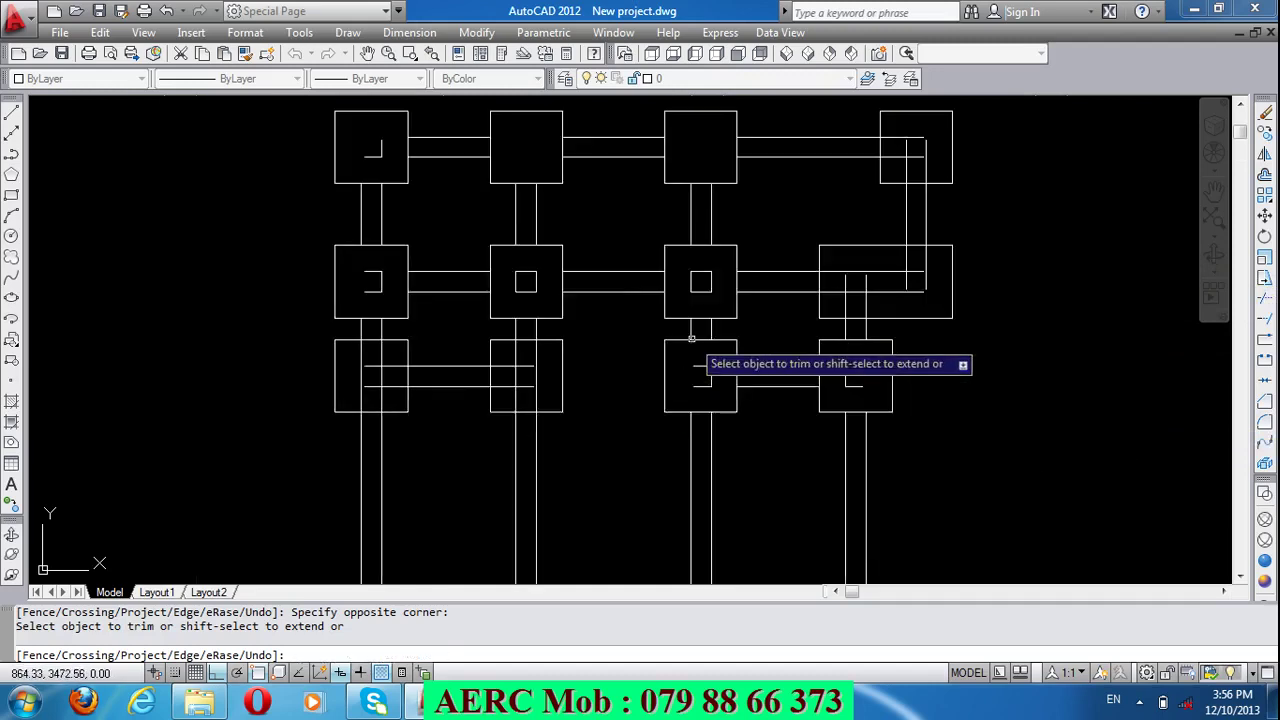
pyautogui.scroll(3, 457, 380)
pyautogui.click(610, 392)
pyautogui.click(557, 357)
pyautogui.click(325, 401)
pyautogui.click(232, 333)
pyautogui.scroll(-4, 348, 409)
pyautogui.scroll(3, 330, 480)
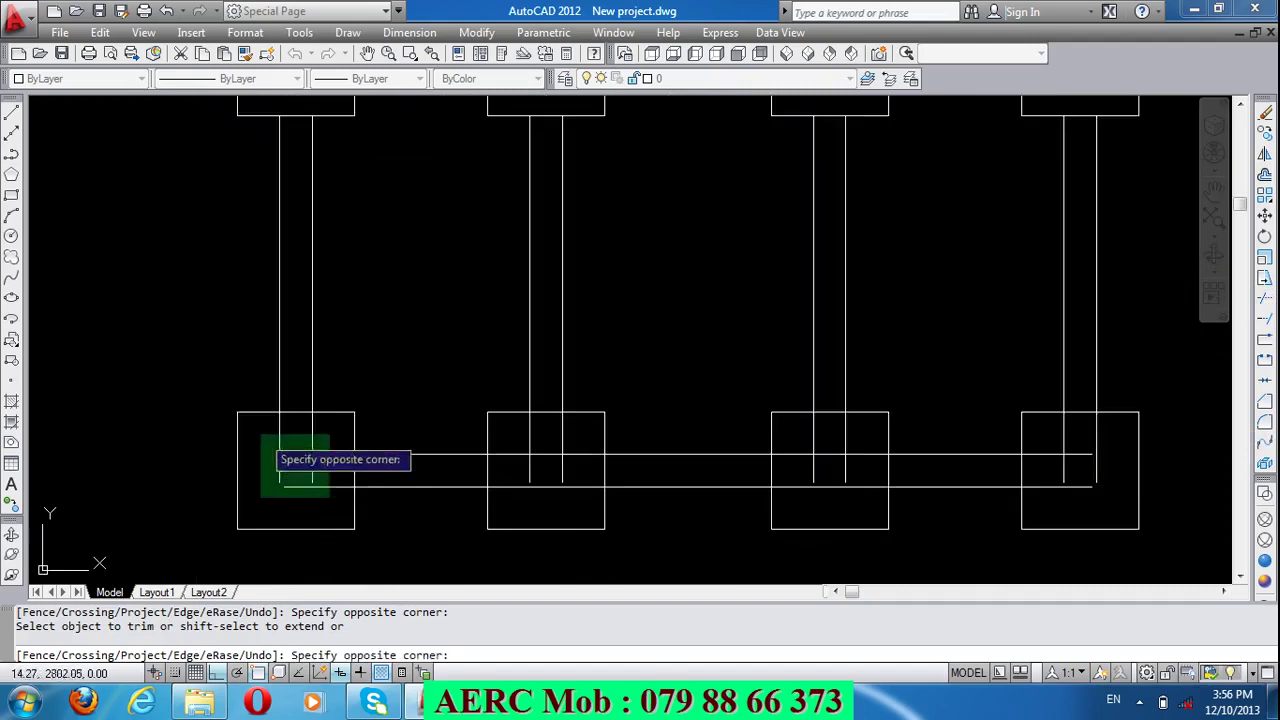
pyautogui.click(263, 437)
pyautogui.click(587, 500)
pyautogui.click(518, 431)
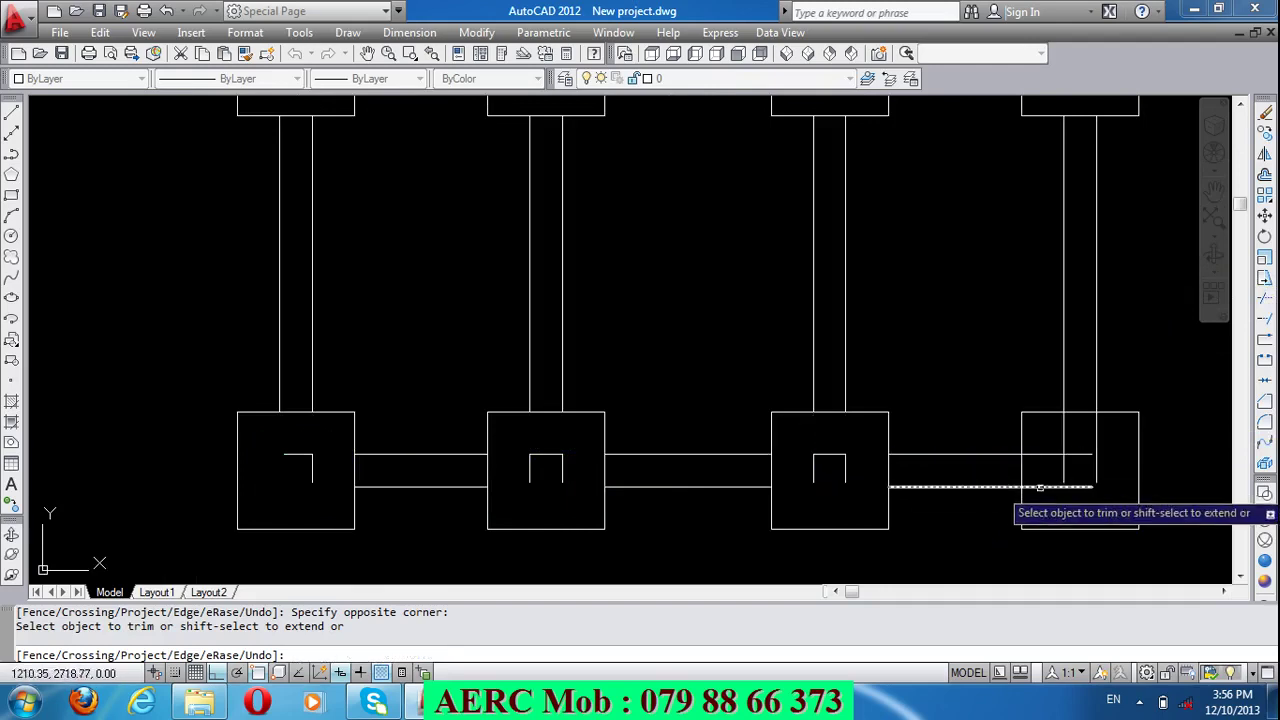
pyautogui.click(1115, 498)
pyautogui.click(1053, 435)
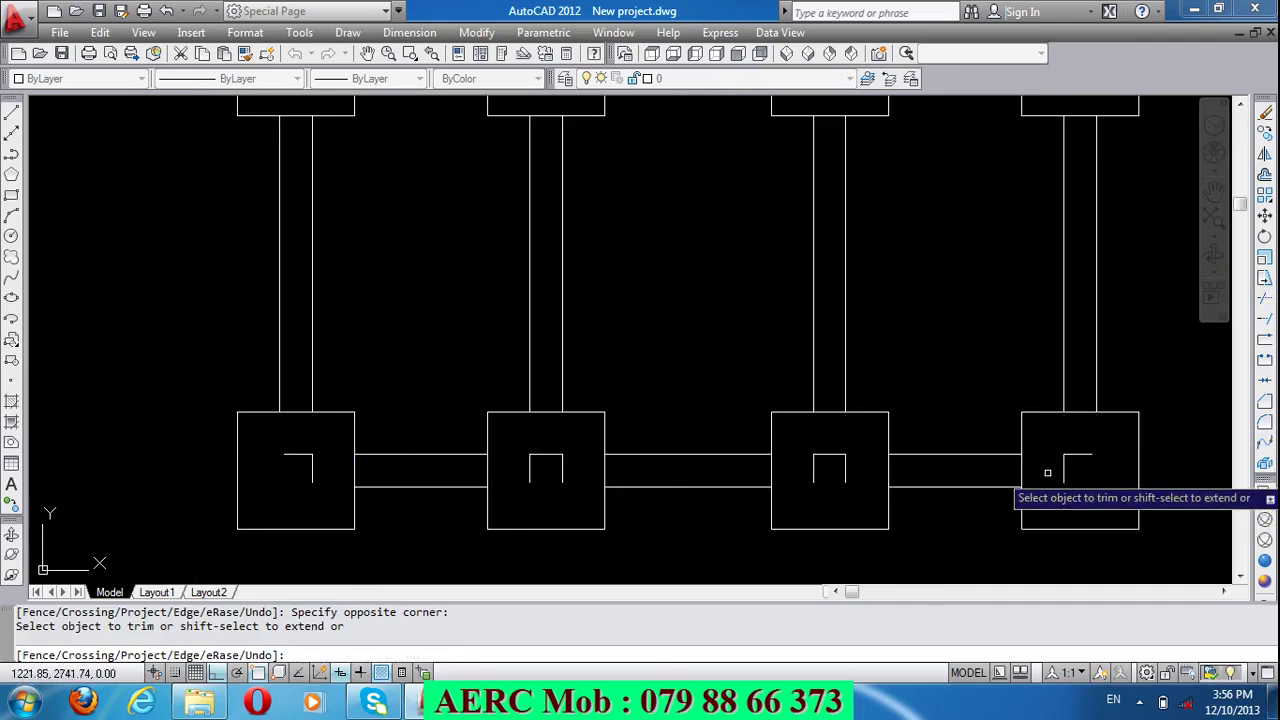
pyautogui.press('Return')
# Step: Select the leftover stubs in the four bottom-row footings
pyautogui.click(1100, 480)
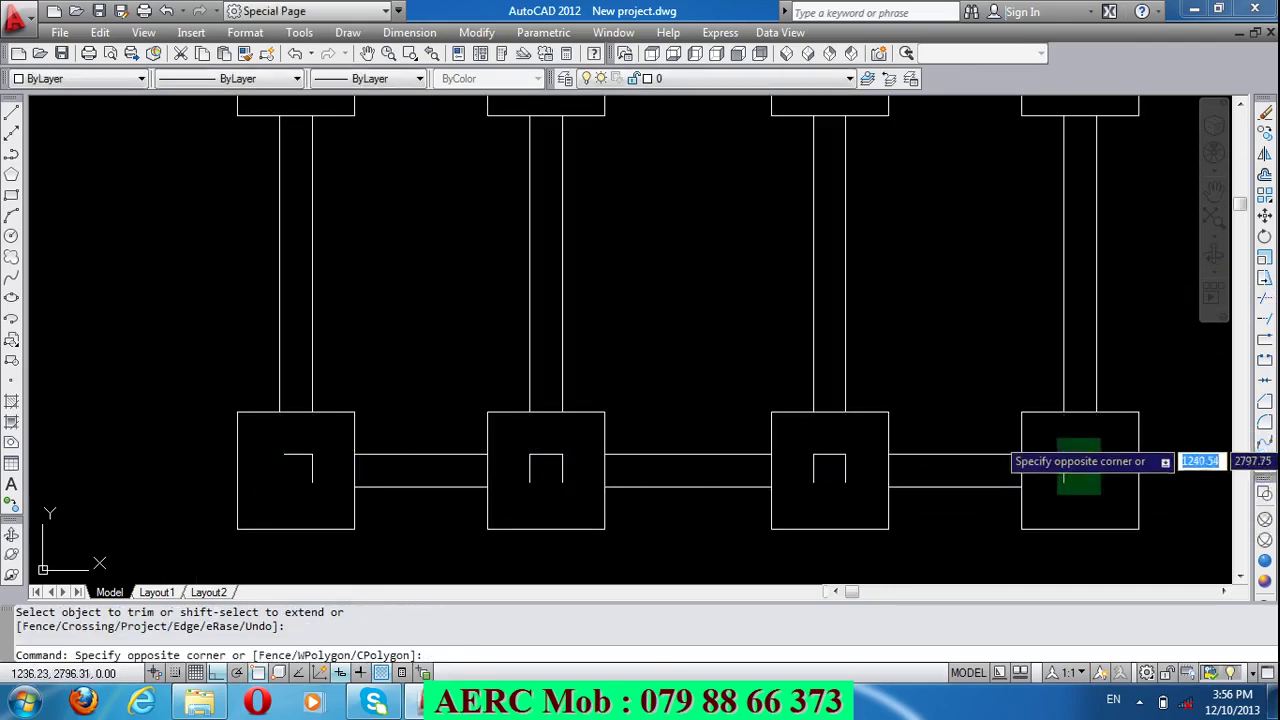
pyautogui.click(1064, 456)
pyautogui.click(852, 502)
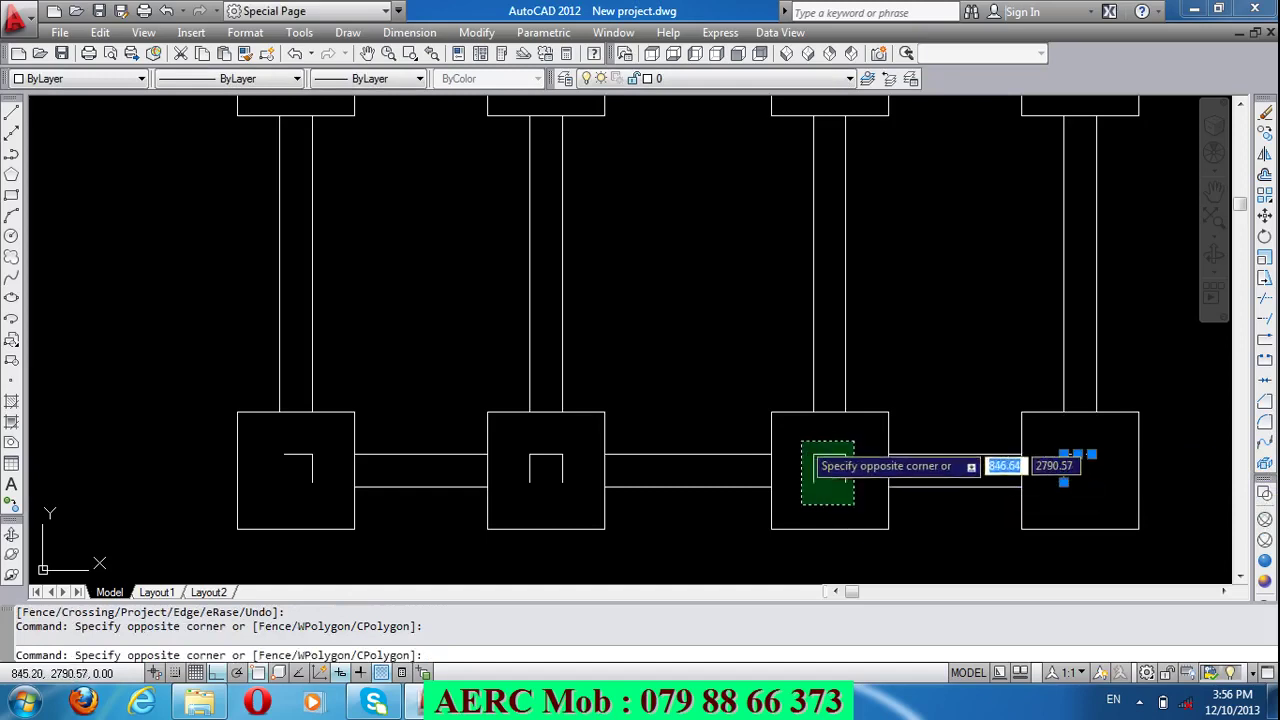
pyautogui.click(810, 443)
pyautogui.click(578, 500)
pyautogui.click(510, 441)
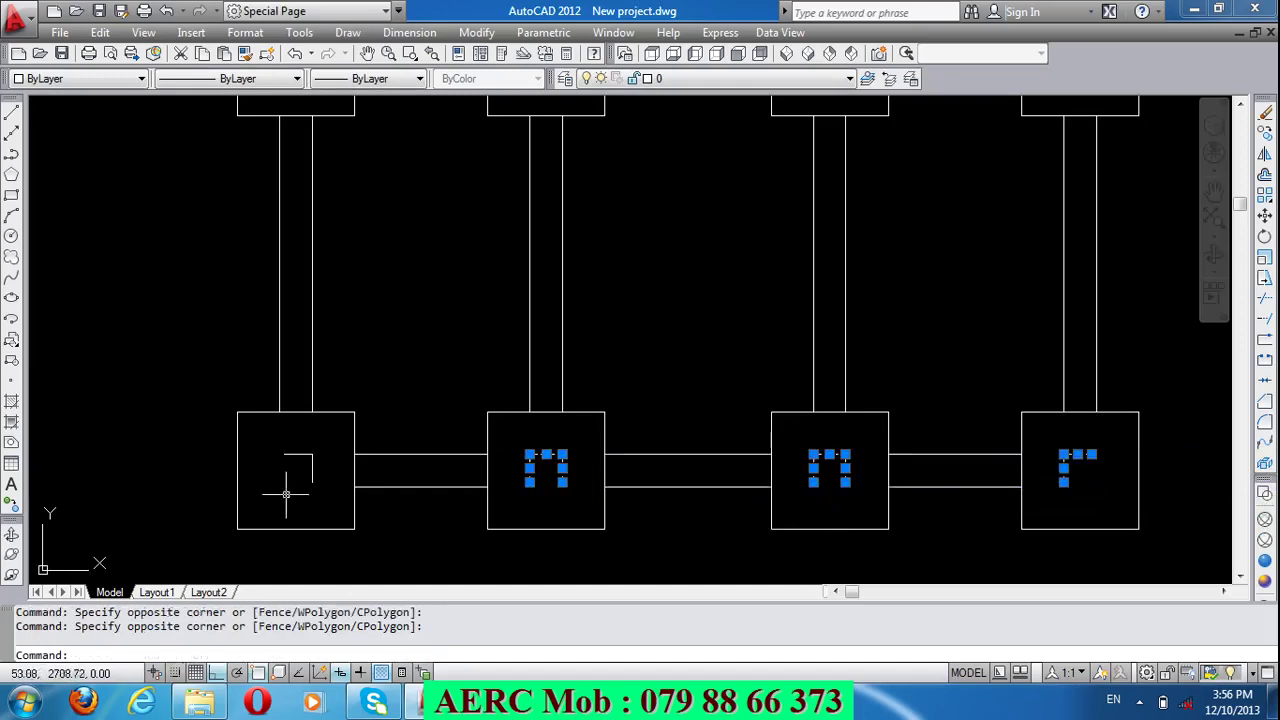
pyautogui.click(320, 490)
pyautogui.click(276, 441)
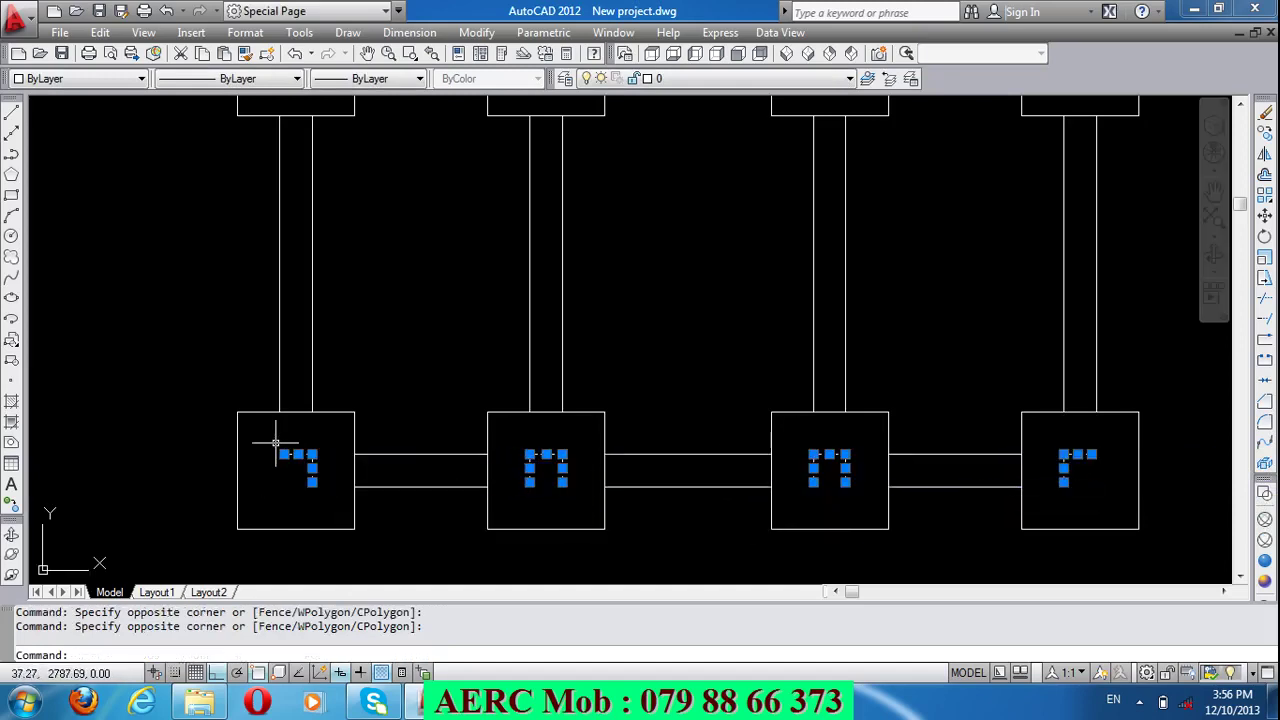
# Step: Erase the selected leftover stubs from the bottom-row footings
pyautogui.press('Delete')
pyautogui.scroll(-3, 443, 529)
pyautogui.scroll(2, 309, 243)
pyautogui.scroll(3, 350, 318)
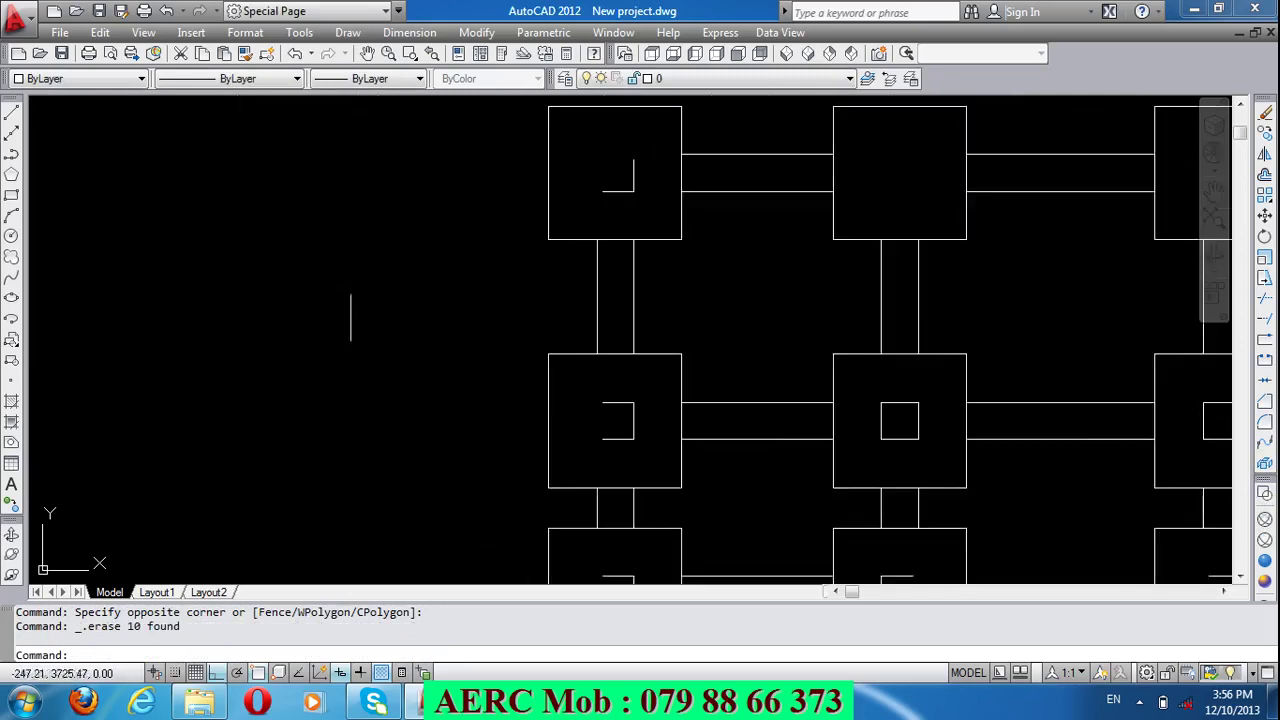
pyautogui.scroll(-2, 510, 268)
# Step: Erase the inner column squares and stubs inside the remaining footings
pyautogui.click(592, 495)
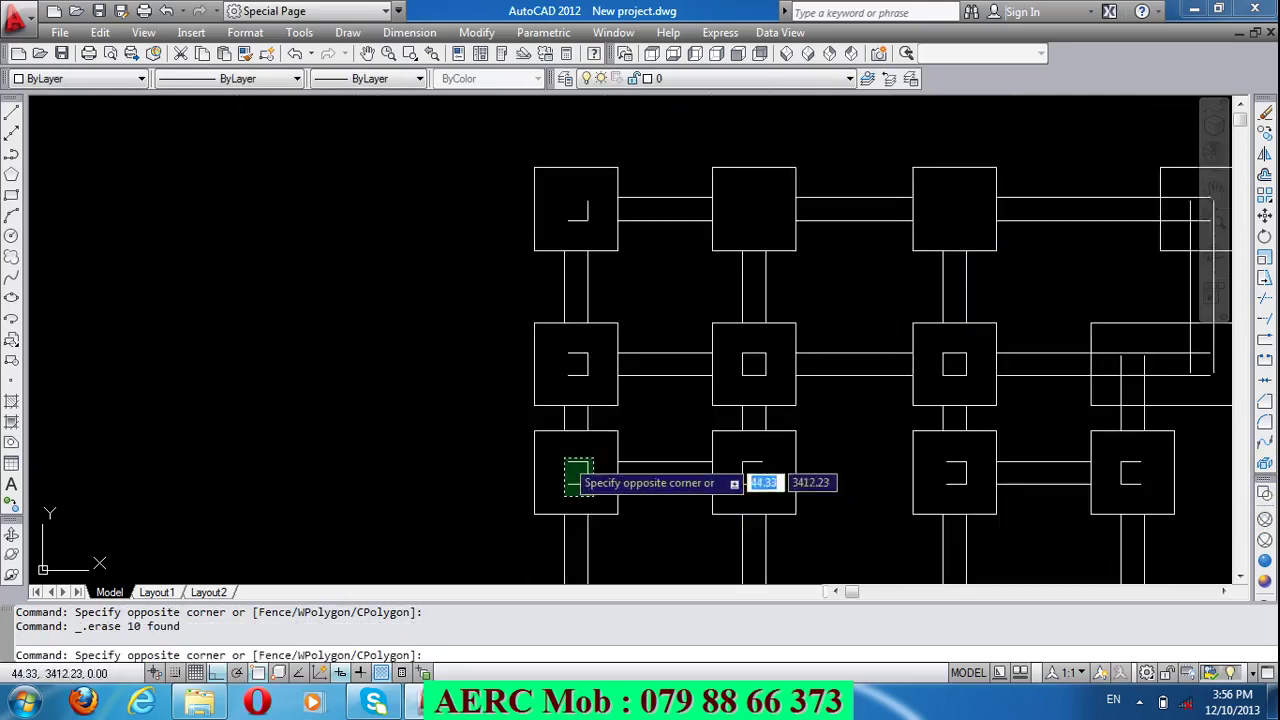
pyautogui.click(563, 457)
pyautogui.click(588, 376)
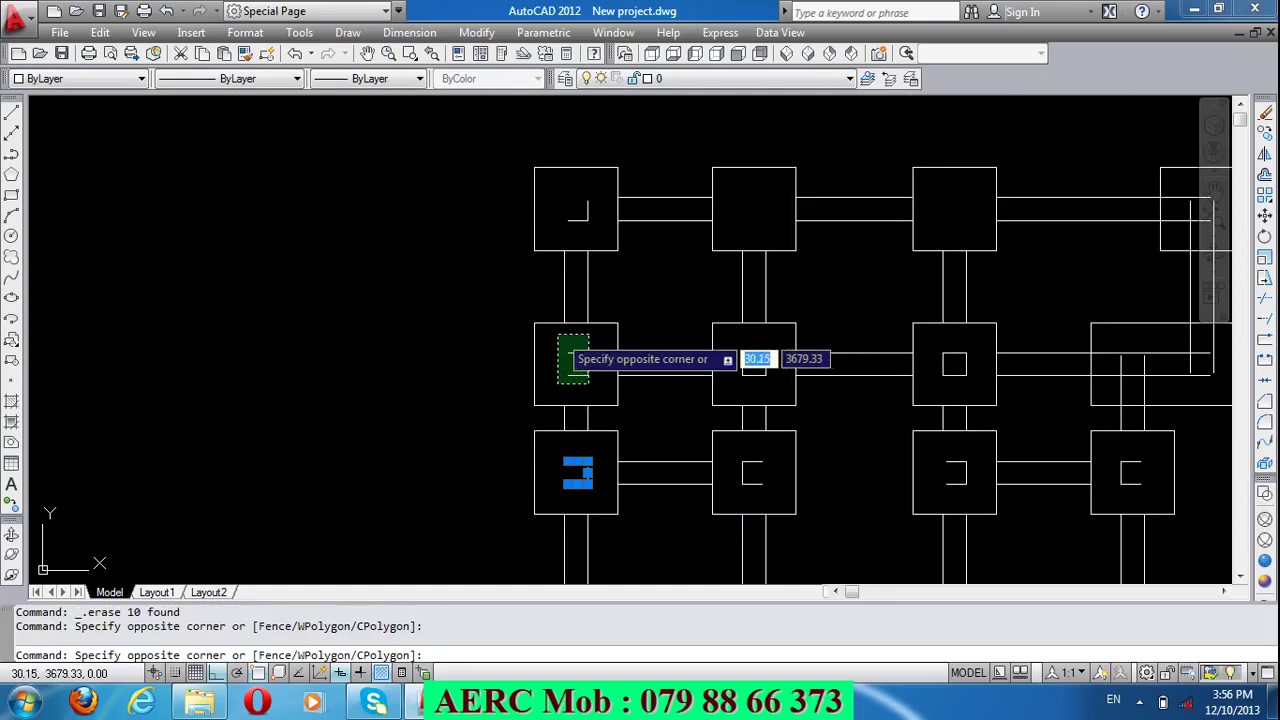
pyautogui.click(568, 350)
pyautogui.click(589, 231)
pyautogui.click(551, 187)
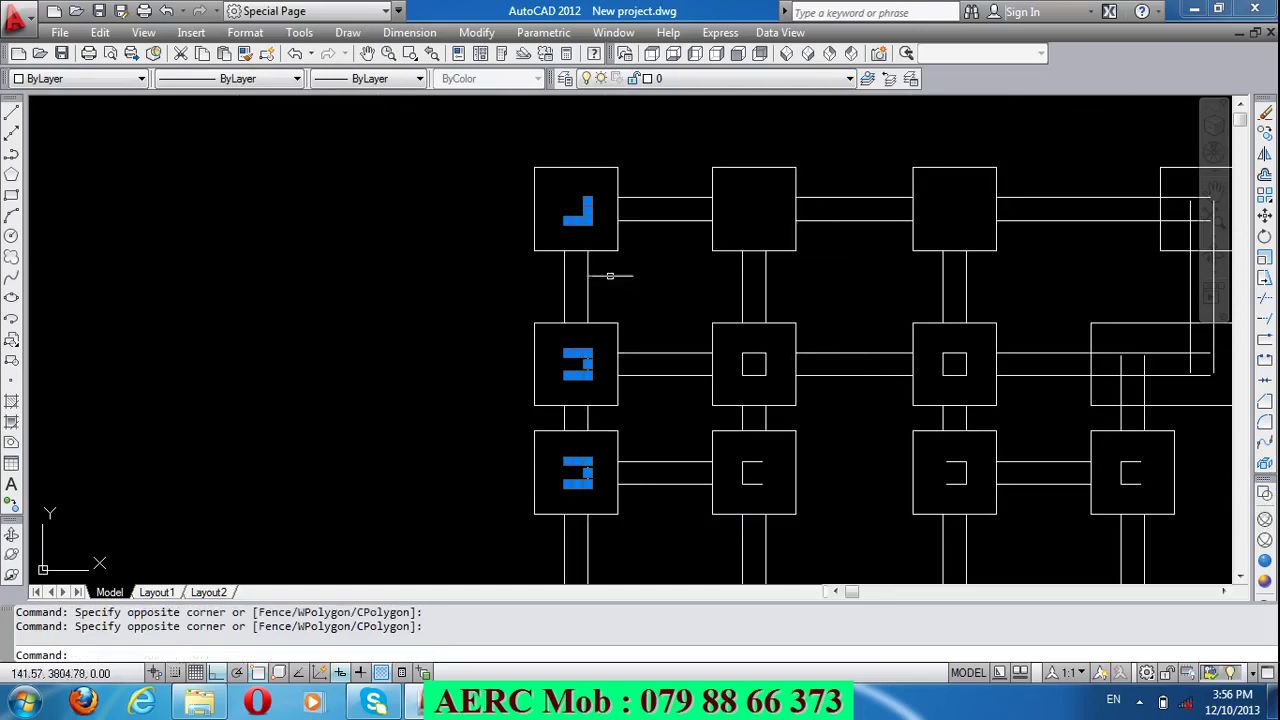
pyautogui.click(778, 508)
pyautogui.click(735, 459)
pyautogui.click(768, 381)
pyautogui.click(737, 338)
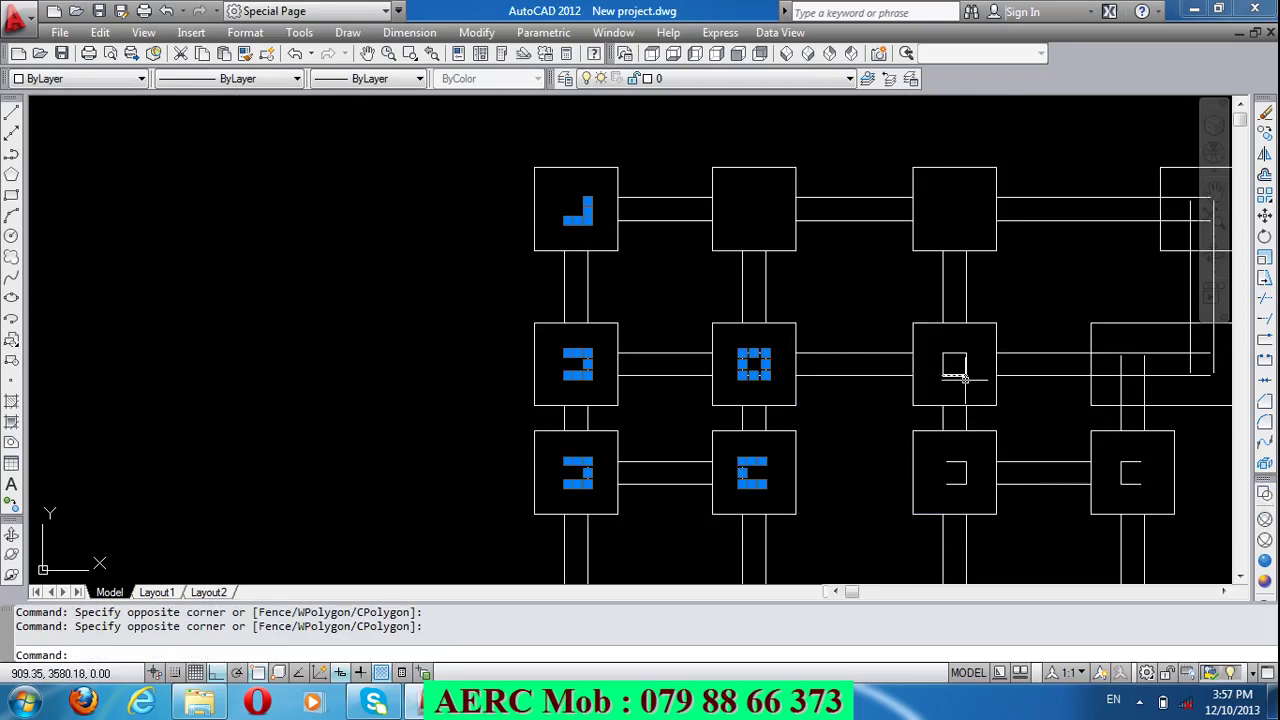
pyautogui.click(982, 389)
pyautogui.click(929, 335)
pyautogui.click(972, 501)
pyautogui.click(937, 438)
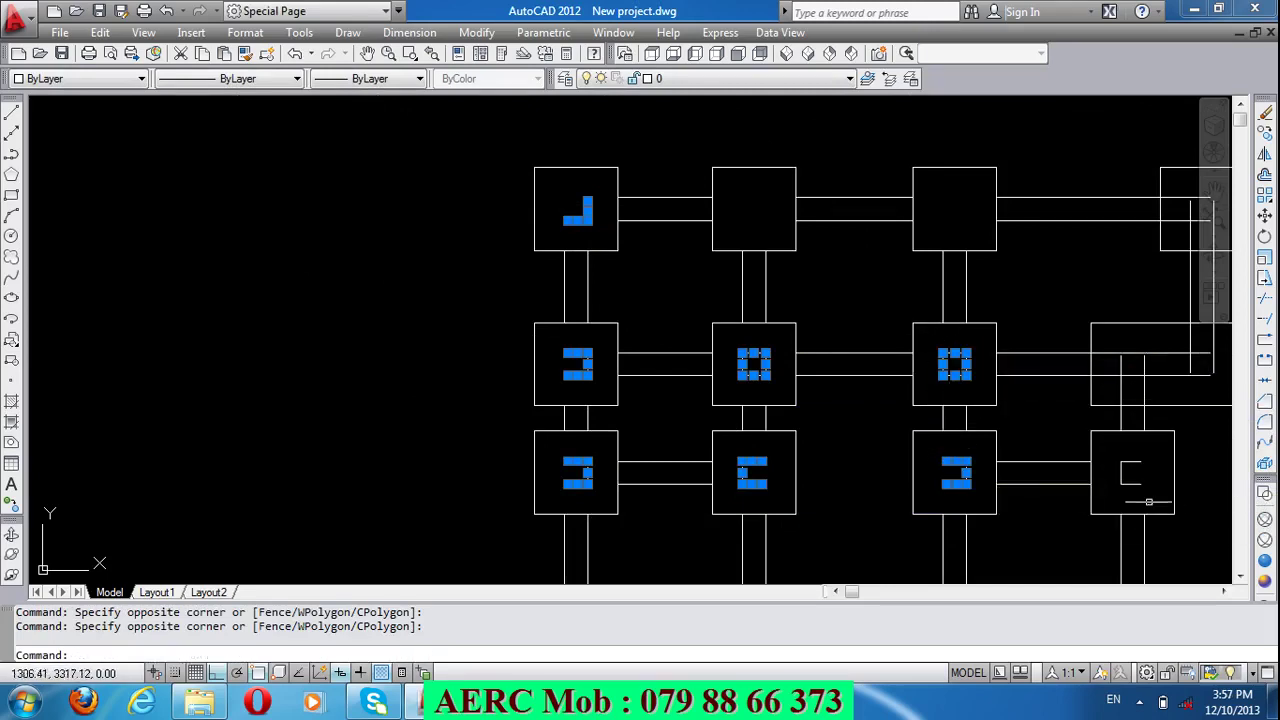
pyautogui.click(1145, 486)
pyautogui.click(1112, 468)
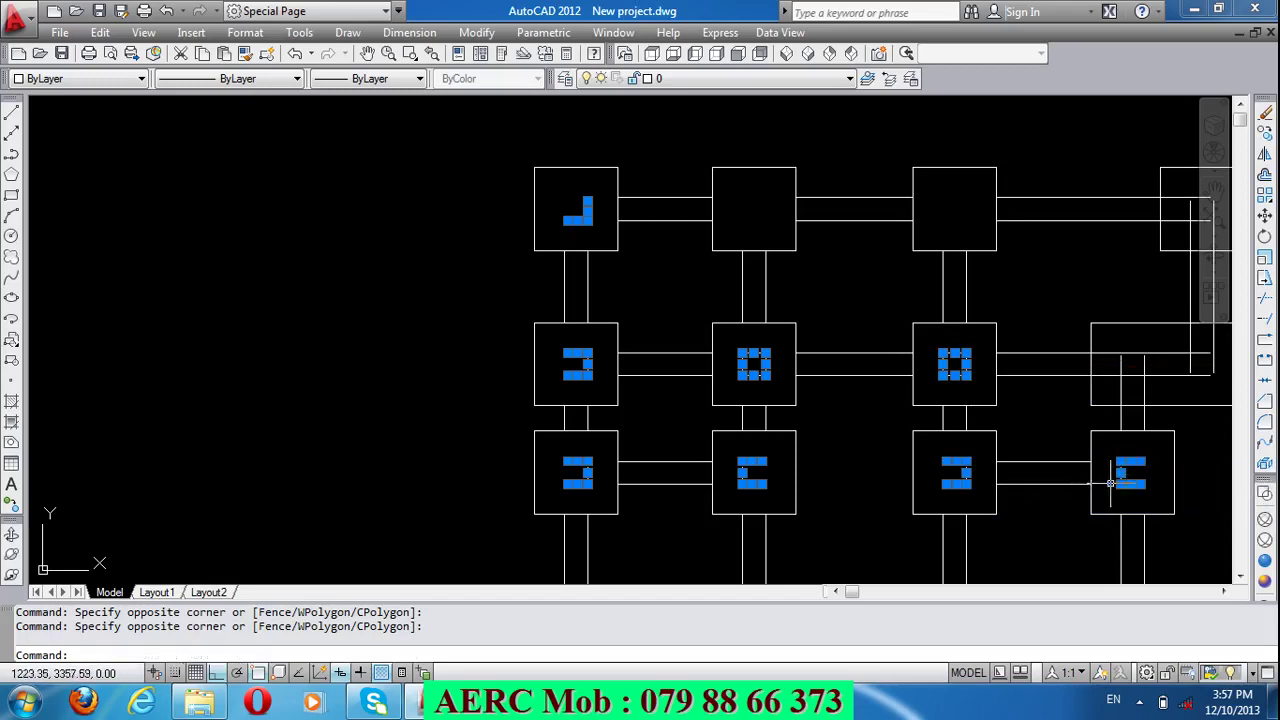
pyautogui.press('Delete')
pyautogui.scroll(-4, 1097, 490)
pyautogui.scroll(2, 1000, 452)
pyautogui.scroll(2, 930, 436)
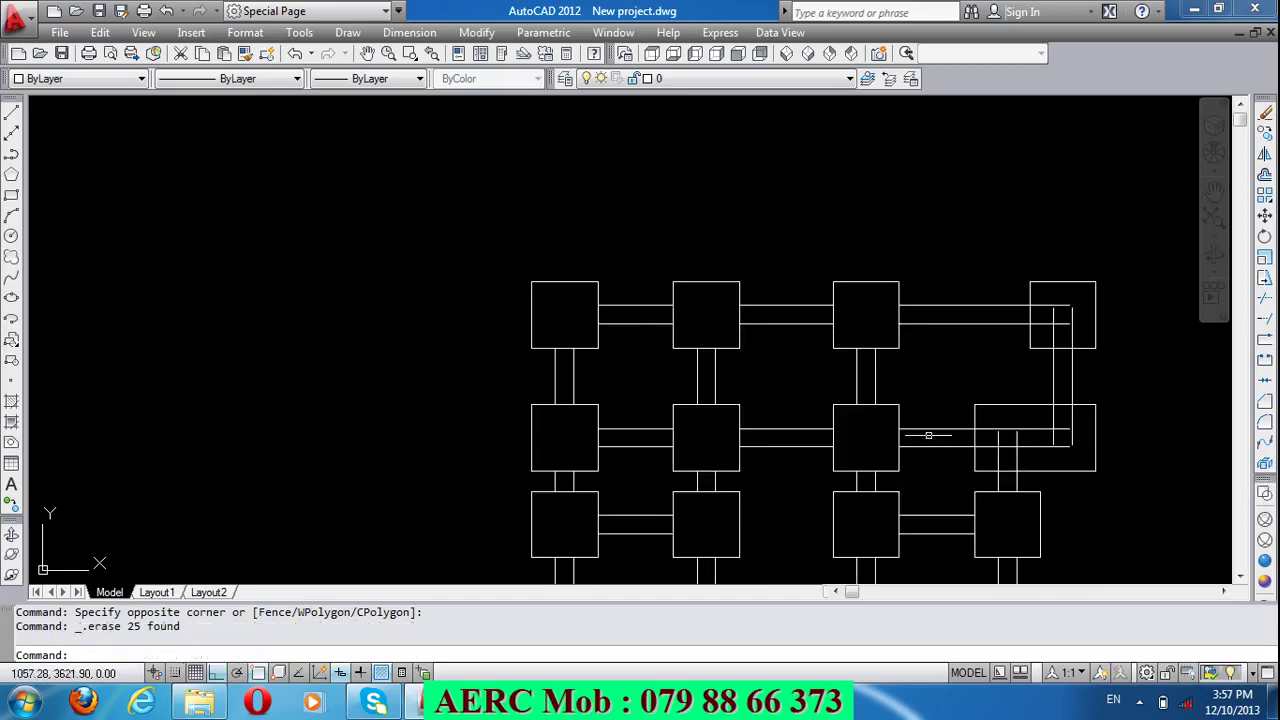
# Step: Trim the beam lines running into the top-right footing square
pyautogui.write('TR')
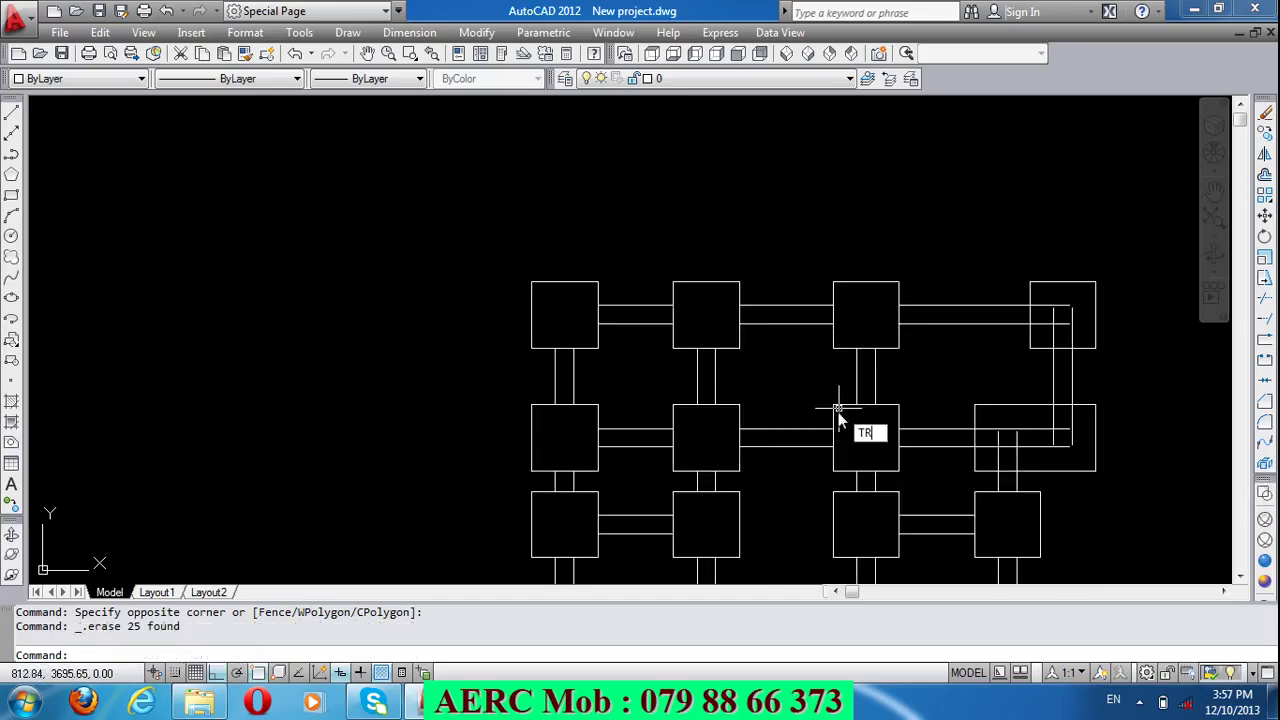
pyautogui.press('Return')
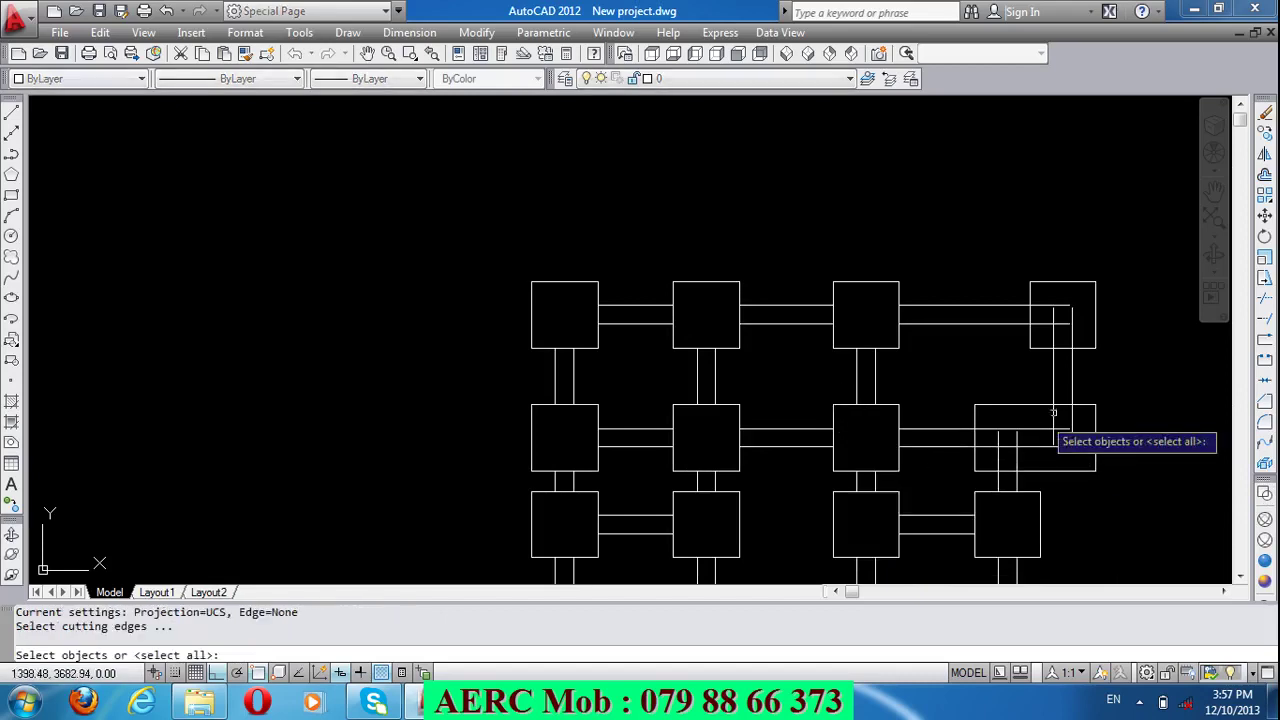
pyautogui.press('Return')
pyautogui.click(1090, 339)
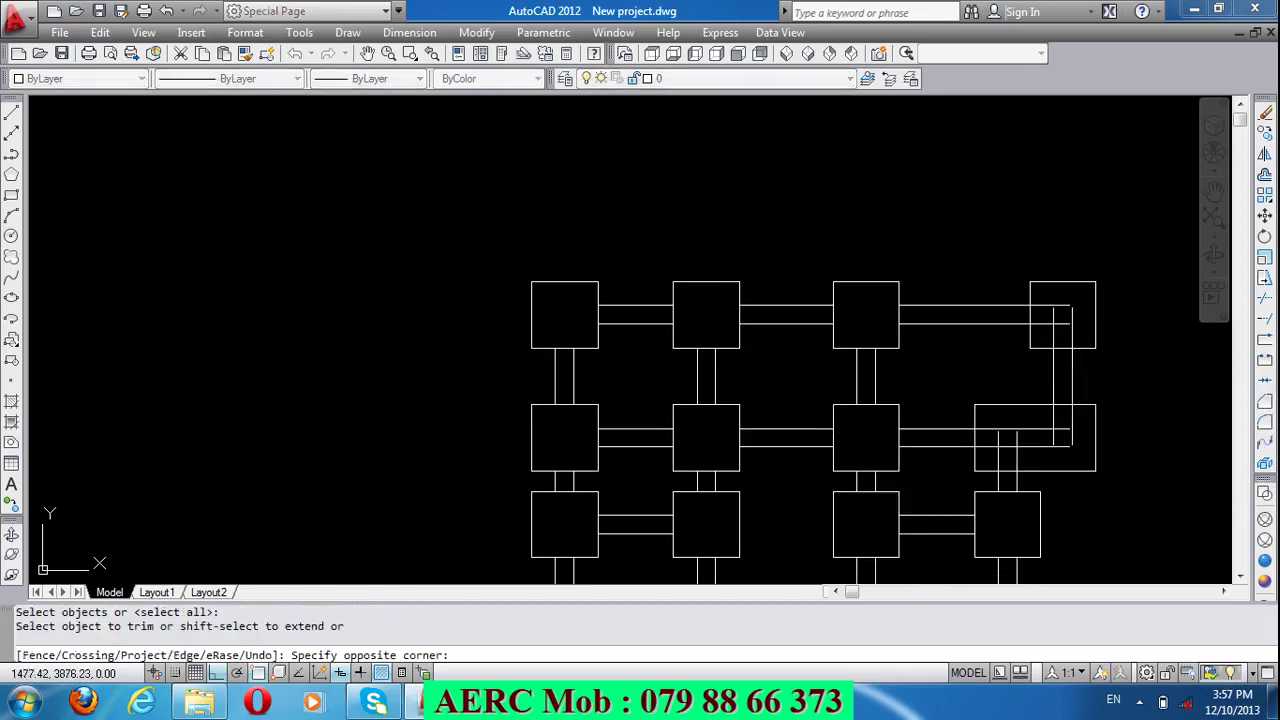
pyautogui.click(1044, 294)
pyautogui.press('Return')
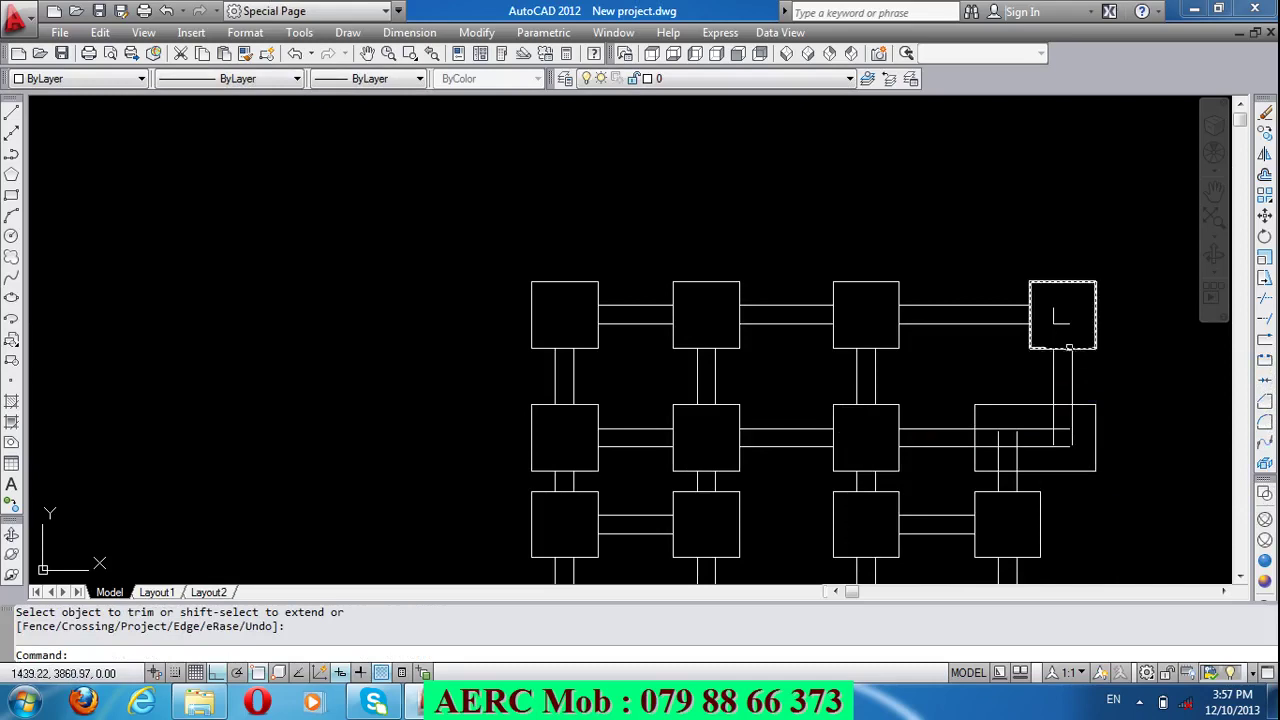
# Step: Delete the two leftover line fragments in the top-right footing
pyautogui.click(1046, 306)
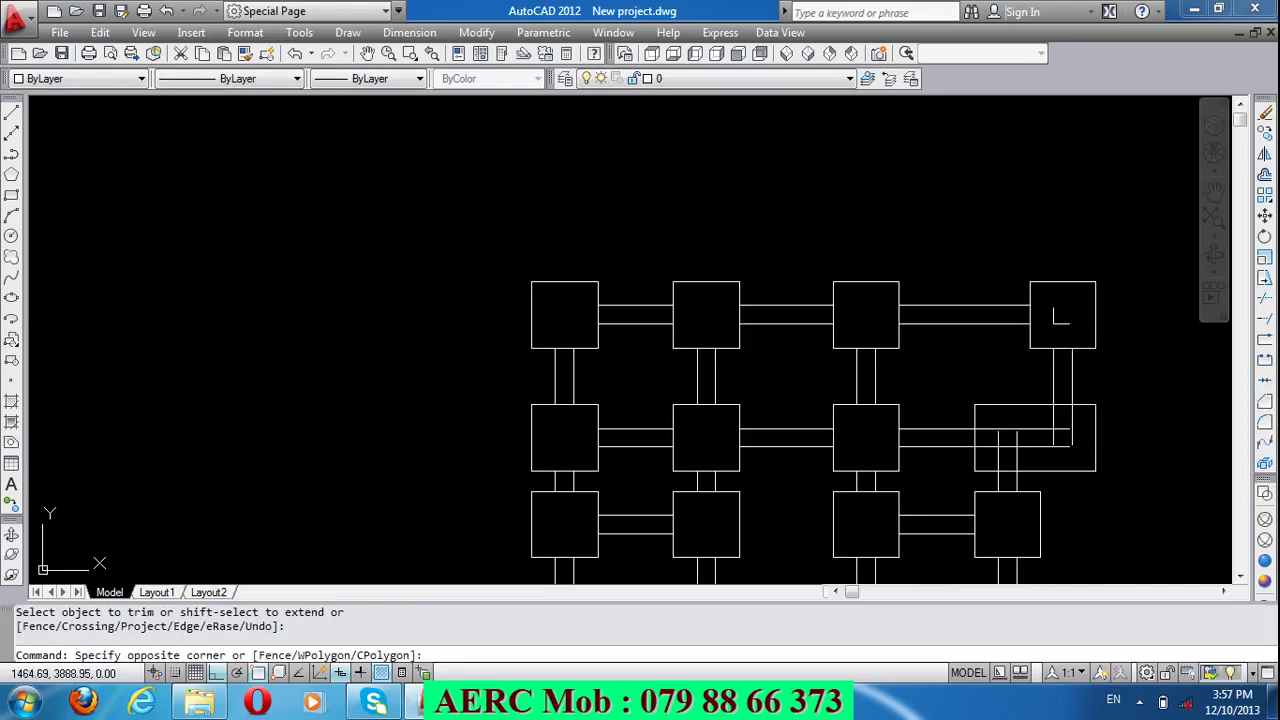
pyautogui.click(1043, 337)
pyautogui.press('Delete')
pyautogui.scroll(-1, 632, 302)
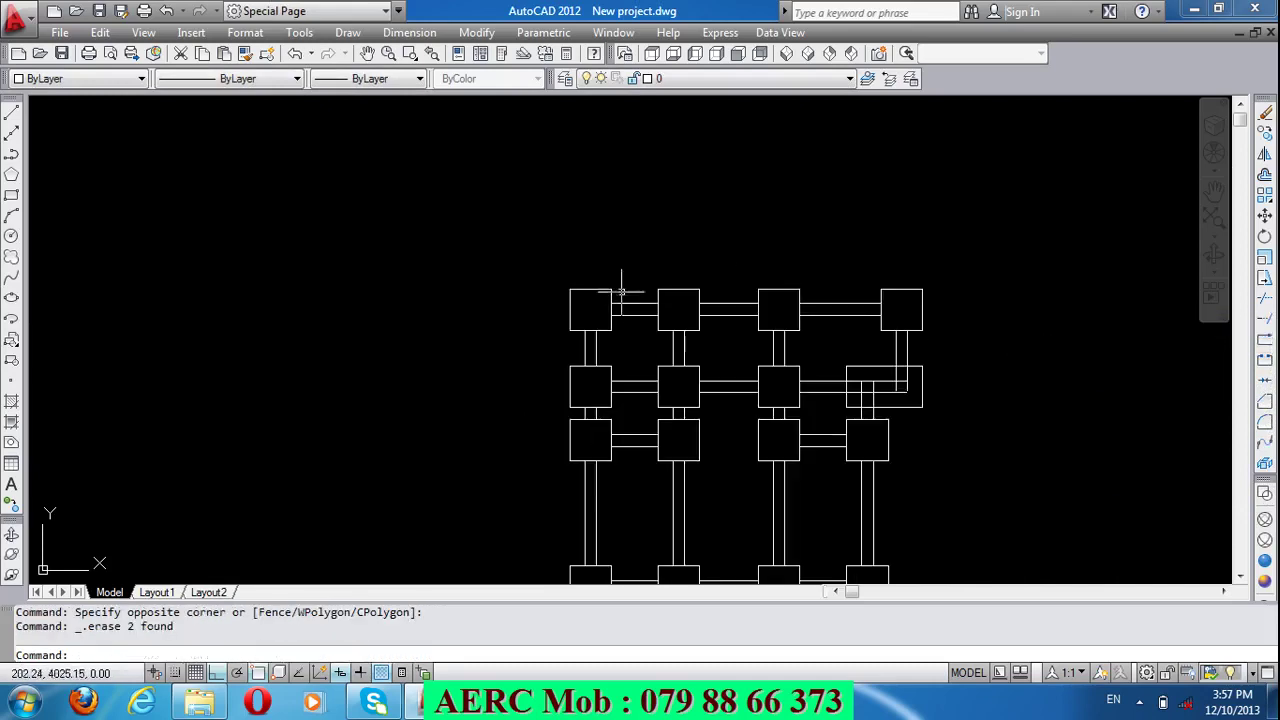
pyautogui.scroll(3, 376, 368)
pyautogui.scroll(-2, 376, 370)
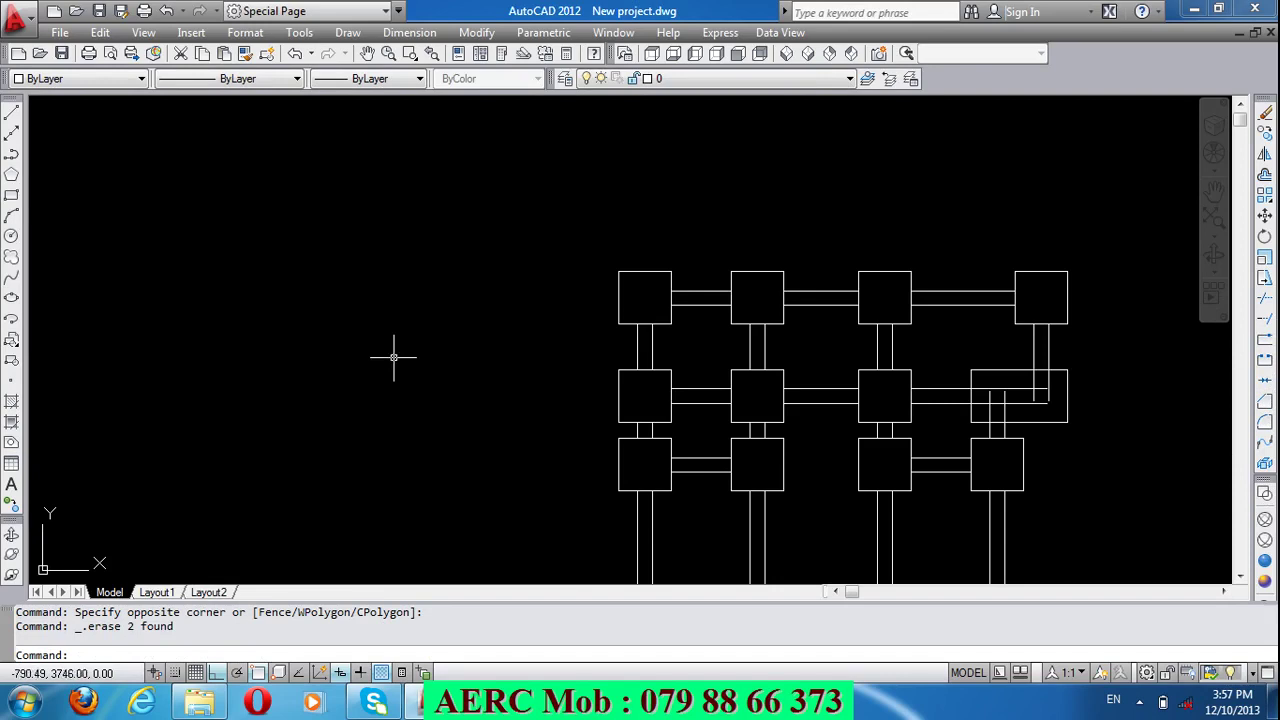
# Step: Draw a 180-long horizontal base line with LINE in the empty space left of the floor plan
pyautogui.write('l')
pyautogui.press('Return')
pyautogui.click(344, 378)
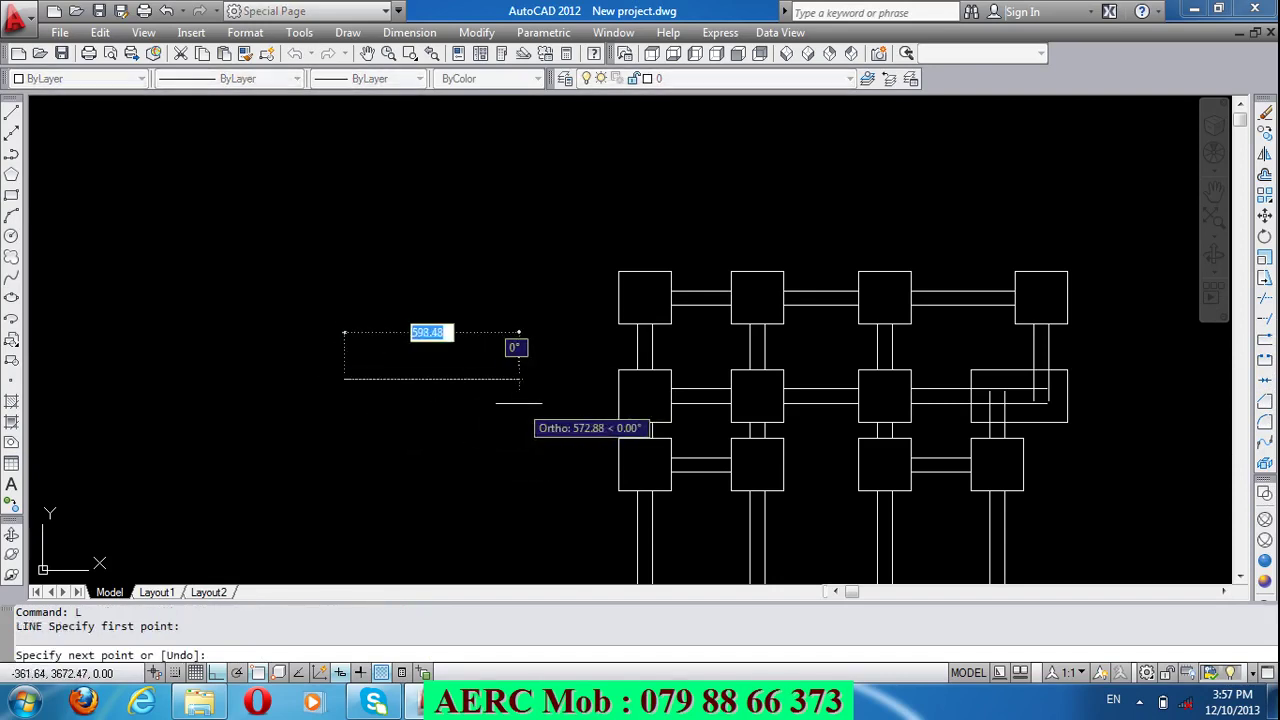
pyautogui.write('18')
pyautogui.press('Return')
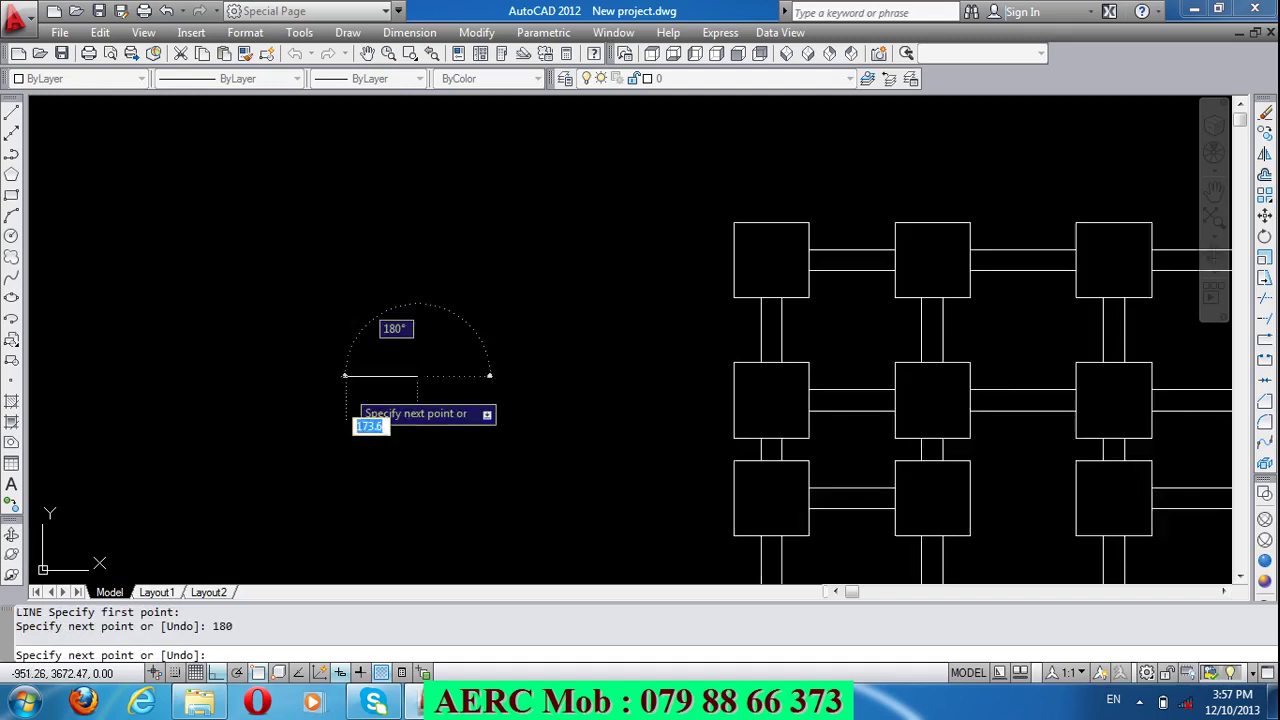
pyautogui.scroll(2, 340, 380)
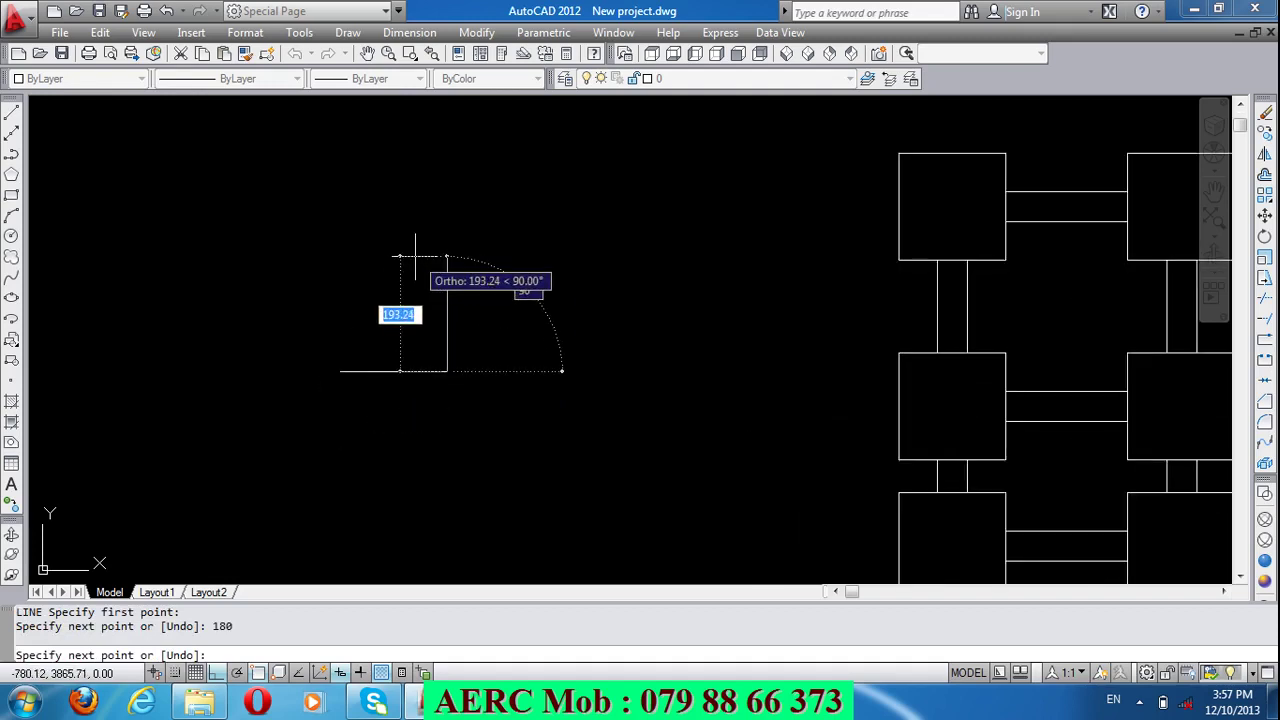
pyautogui.press('Return')
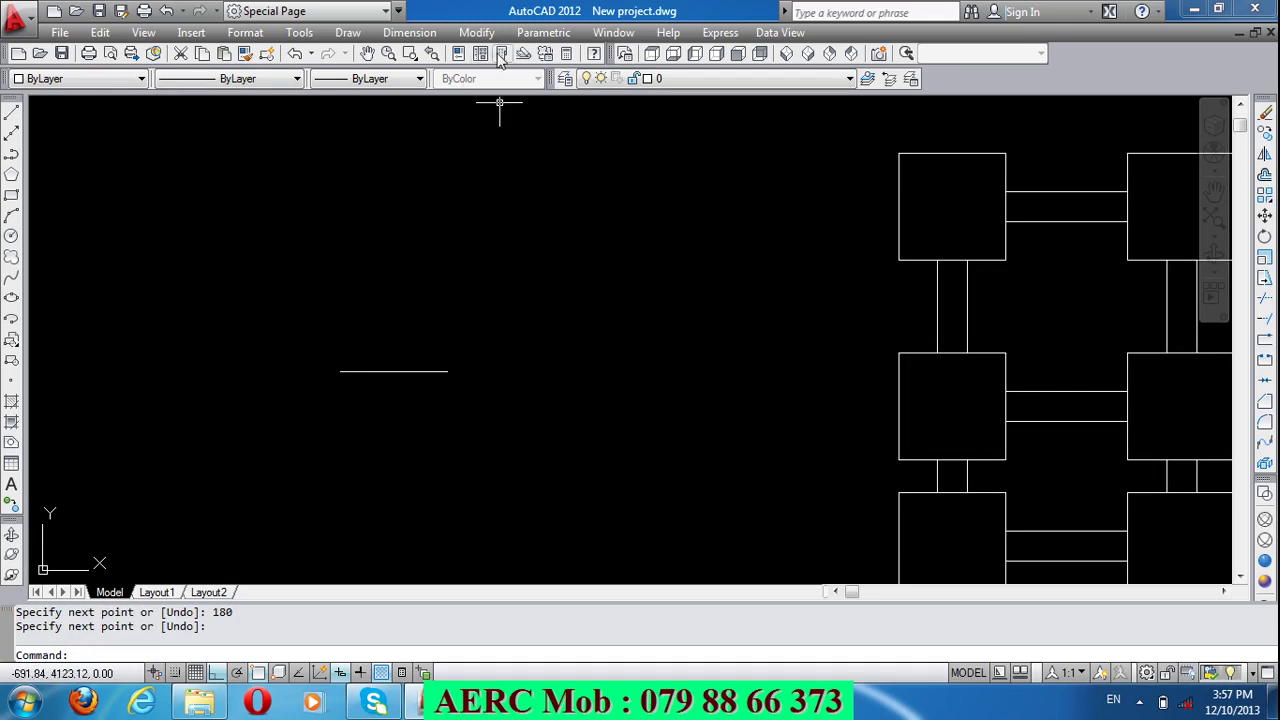
pyautogui.click(566, 53)
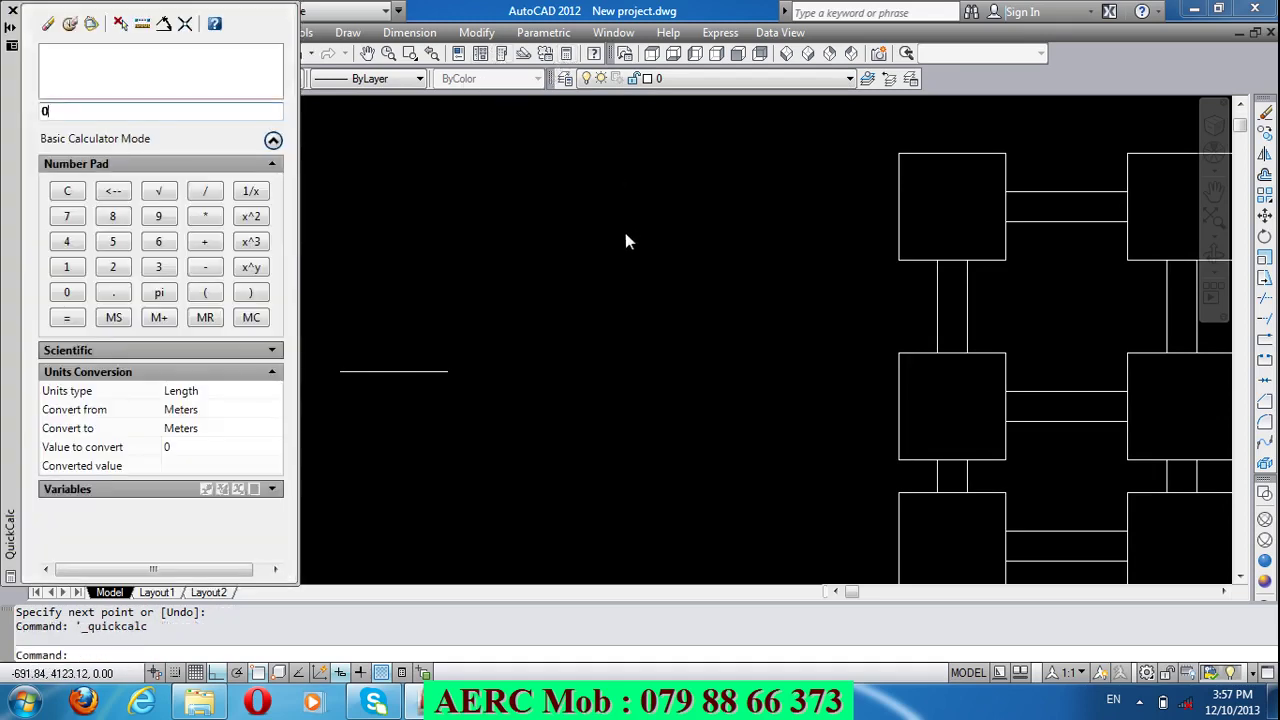
pyautogui.click(68, 269)
pyautogui.click(113, 217)
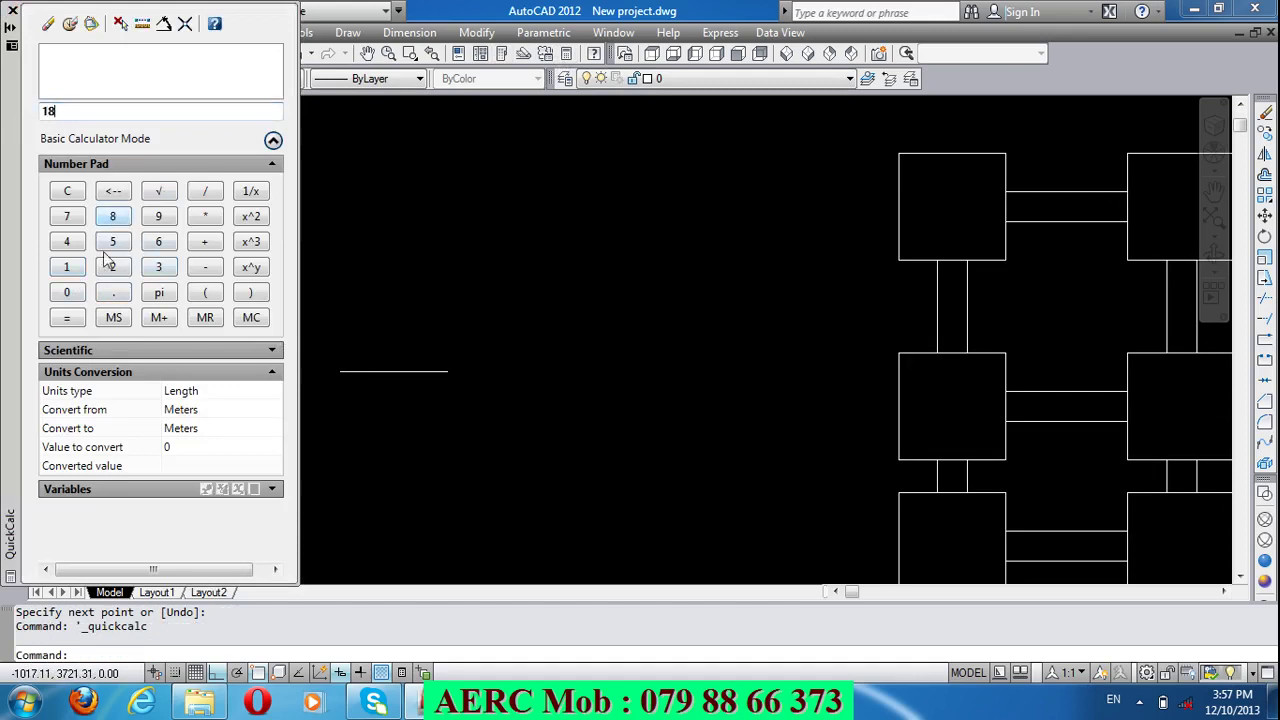
pyautogui.click(67, 292)
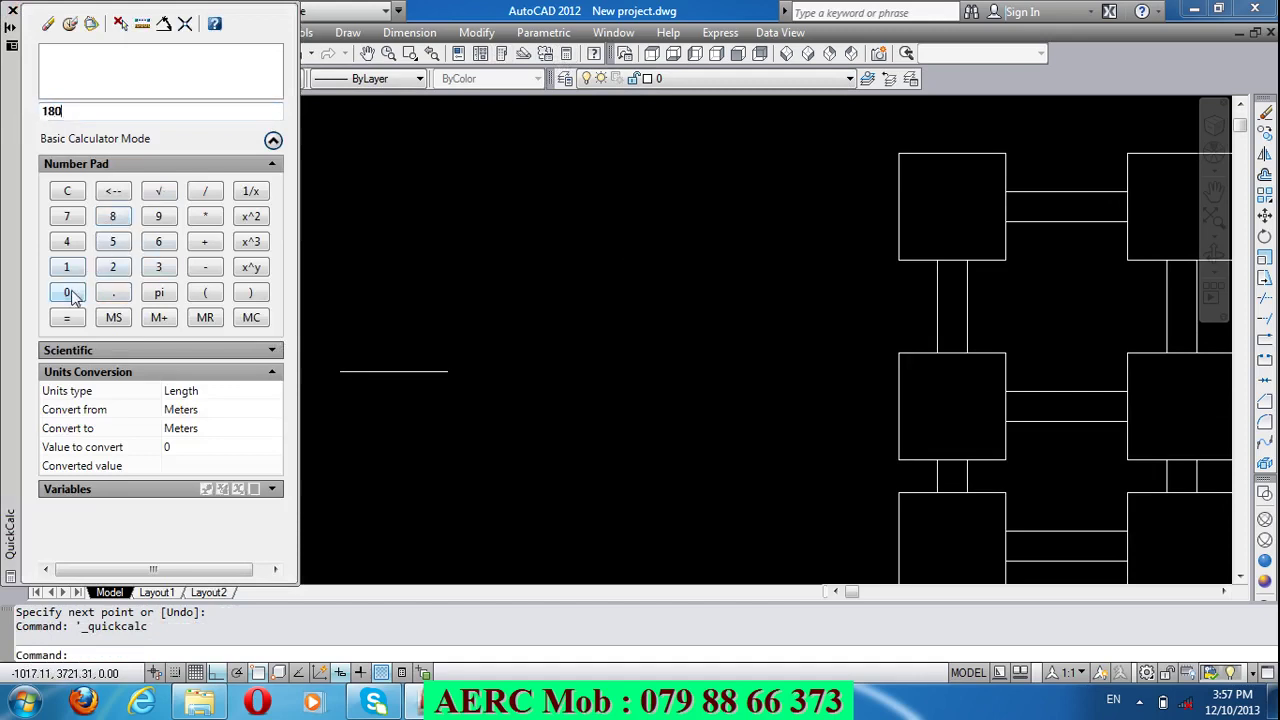
pyautogui.click(210, 274)
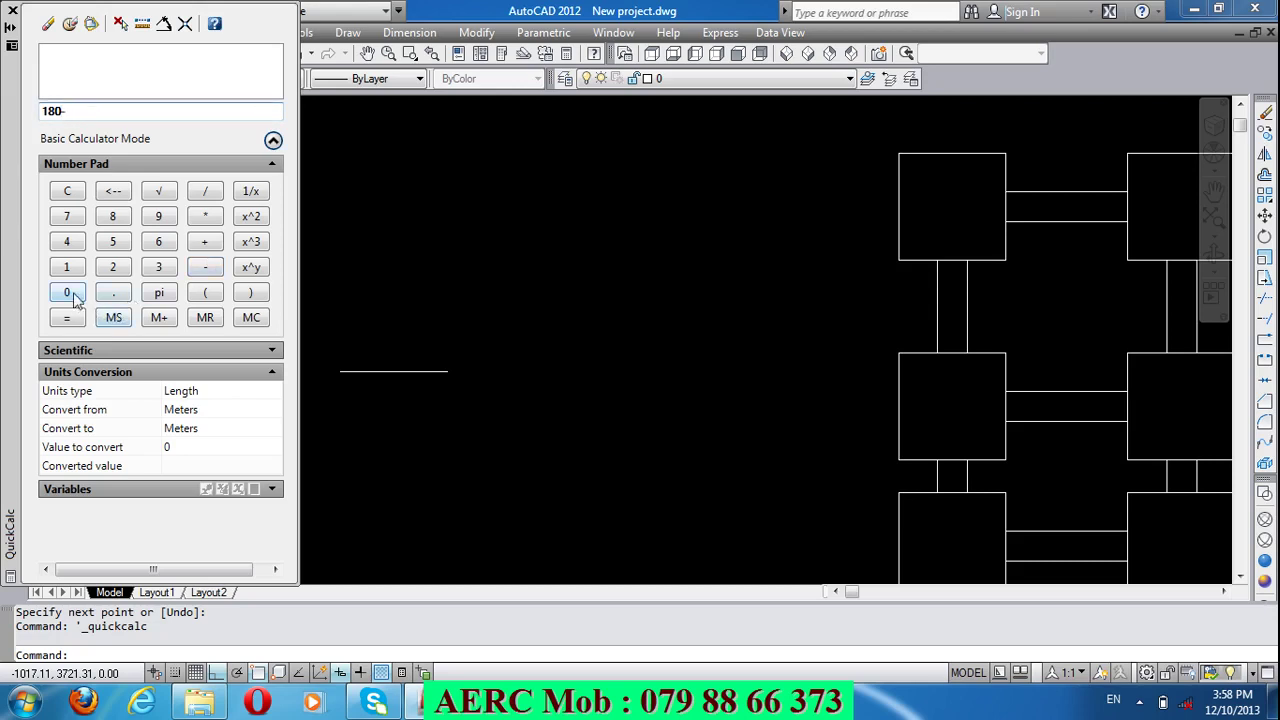
pyautogui.click(156, 272)
pyautogui.click(68, 318)
pyautogui.click(206, 195)
pyautogui.click(113, 267)
pyautogui.click(68, 318)
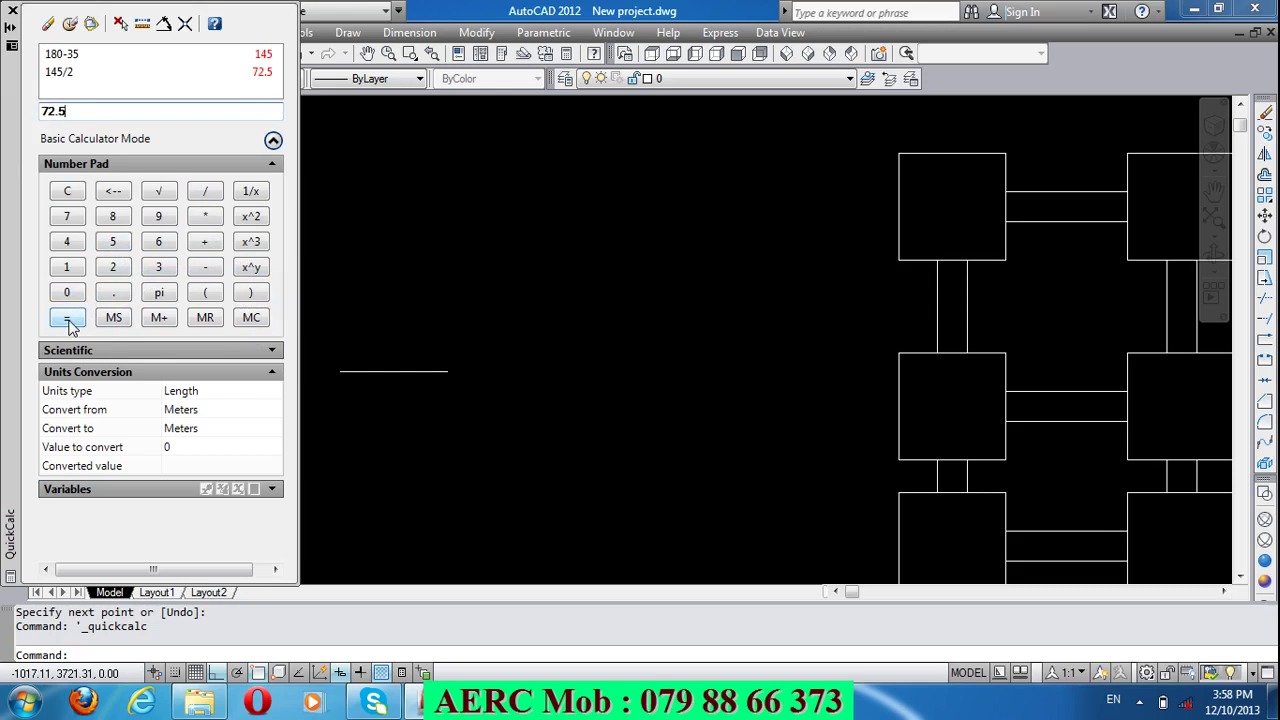
pyautogui.click(205, 191)
pyautogui.click(112, 271)
pyautogui.click(67, 317)
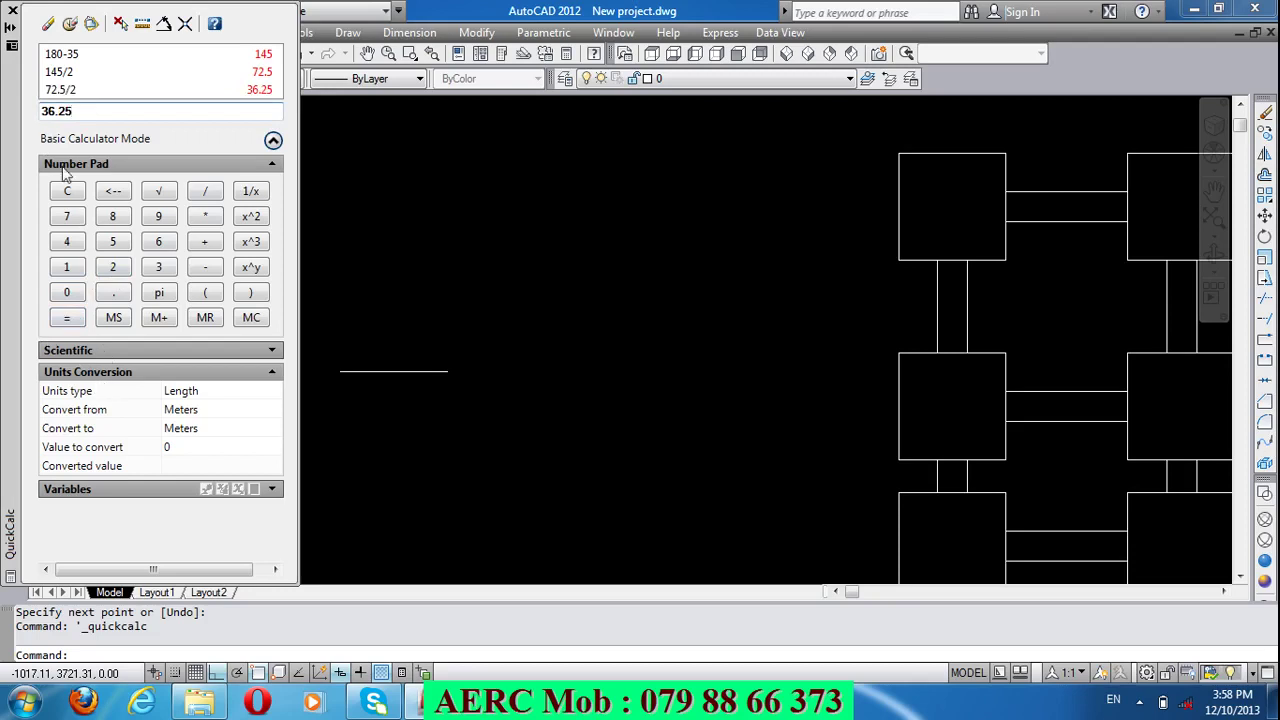
pyautogui.click(13, 11)
pyautogui.scroll(2, 420, 432)
pyautogui.scroll(3, 425, 433)
# Step: Start the step profile at the base line's right end: rise 30, step 36.25 left, rise 30
pyautogui.scroll(-2, 467, 428)
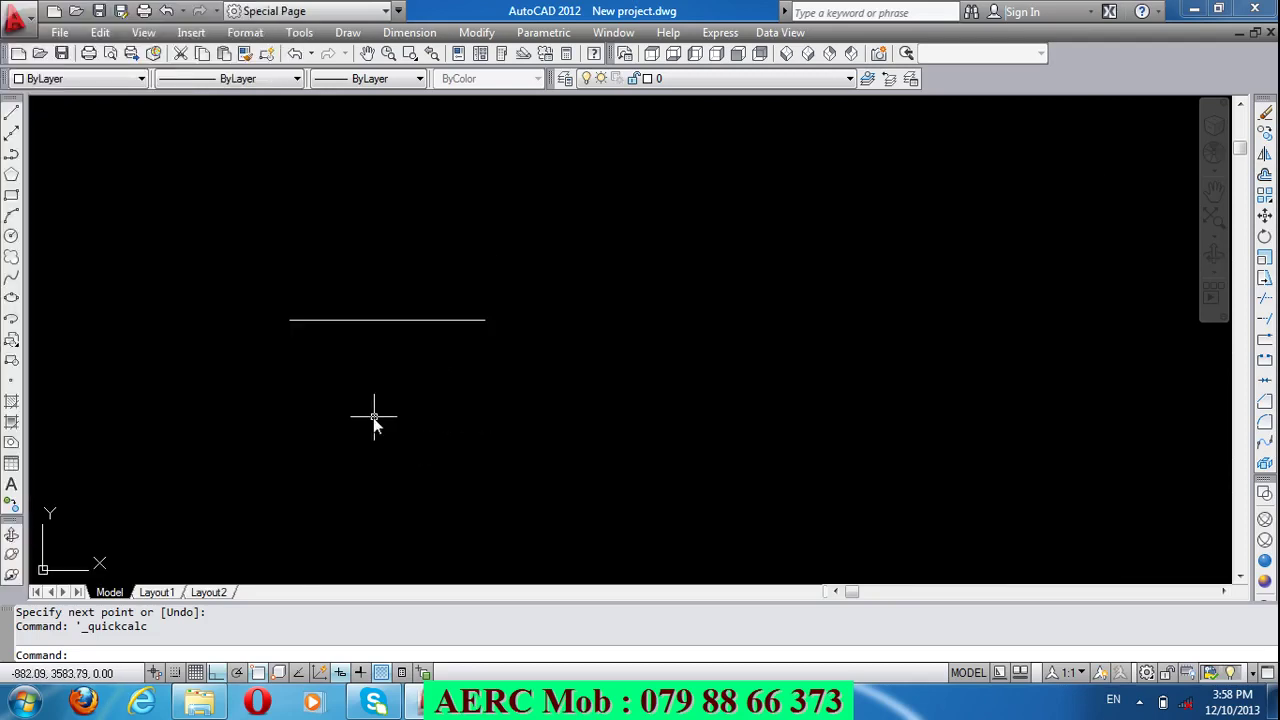
pyautogui.write('L')
pyautogui.press('Return')
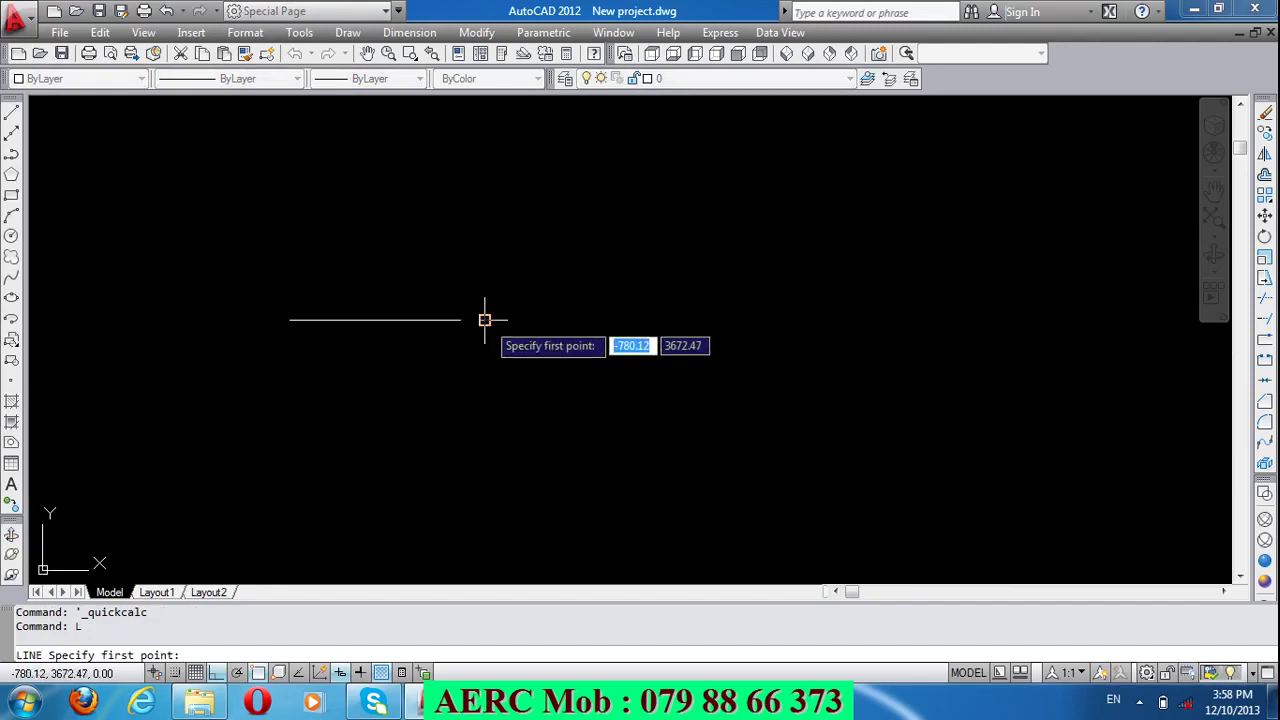
pyautogui.click(484, 320)
pyautogui.write('30')
pyautogui.press('Return')
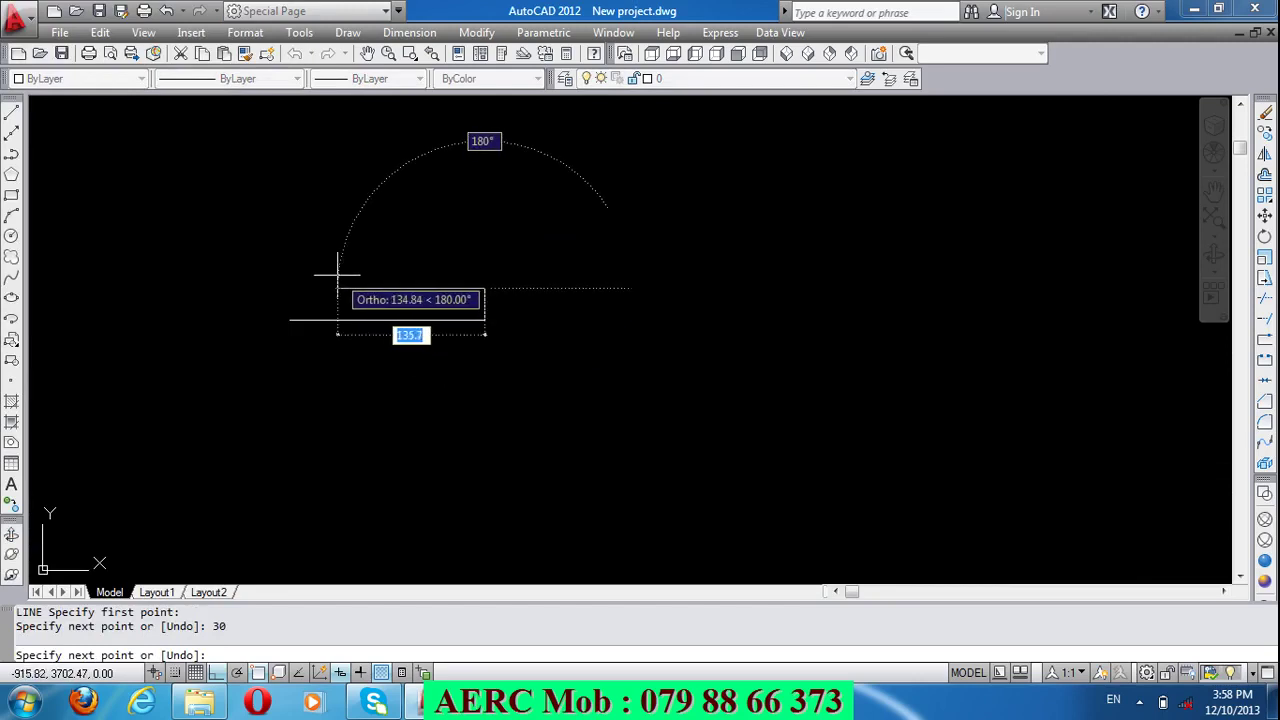
pyautogui.write('36.25')
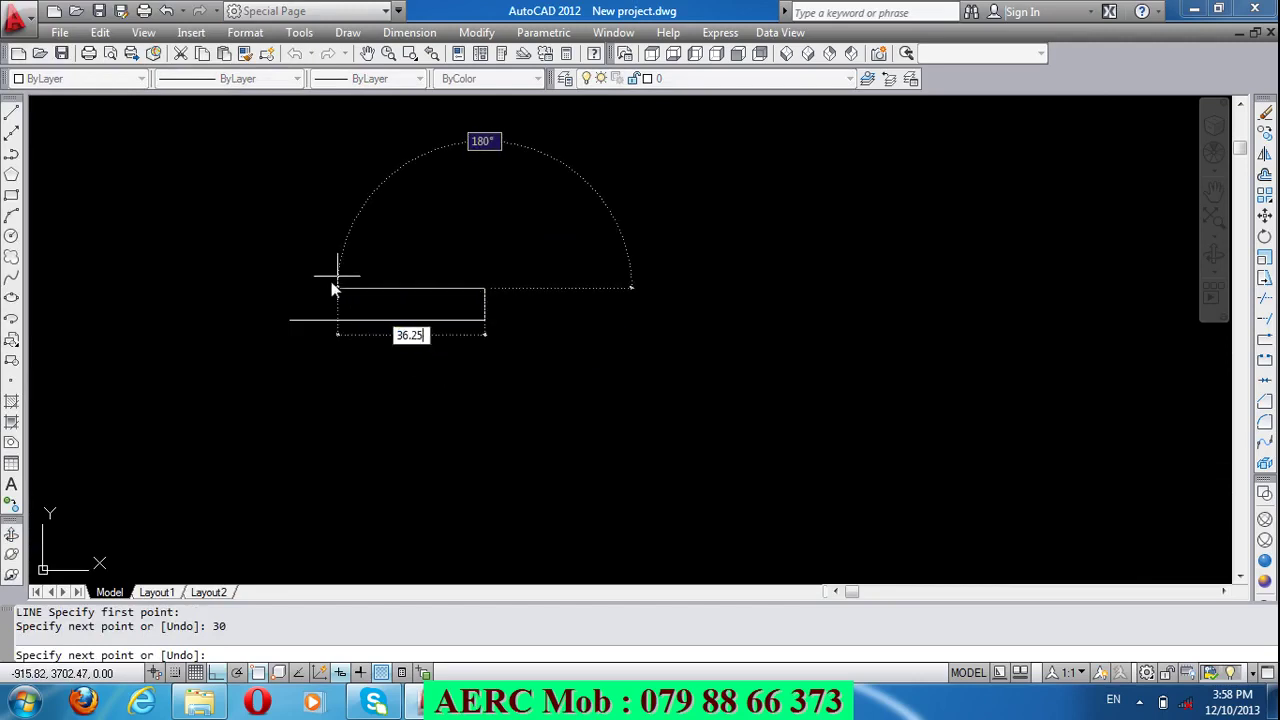
pyautogui.press('Return')
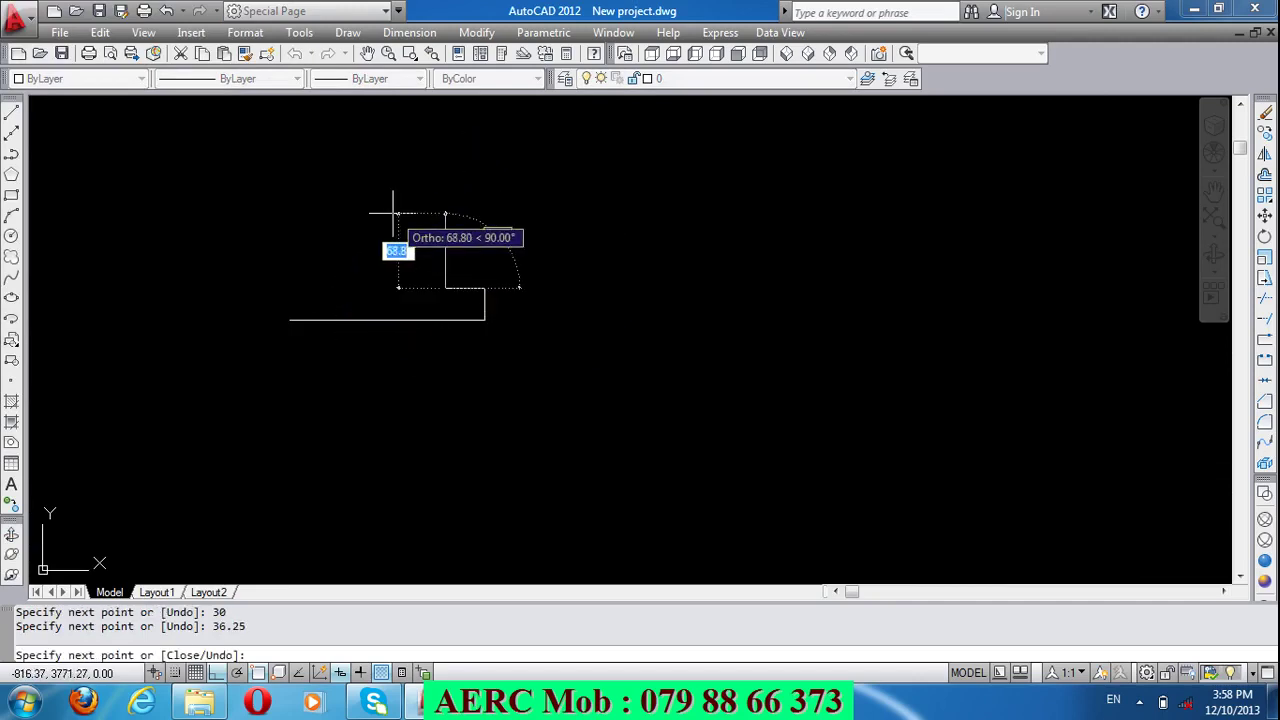
pyautogui.write('30')
pyautogui.press('Return')
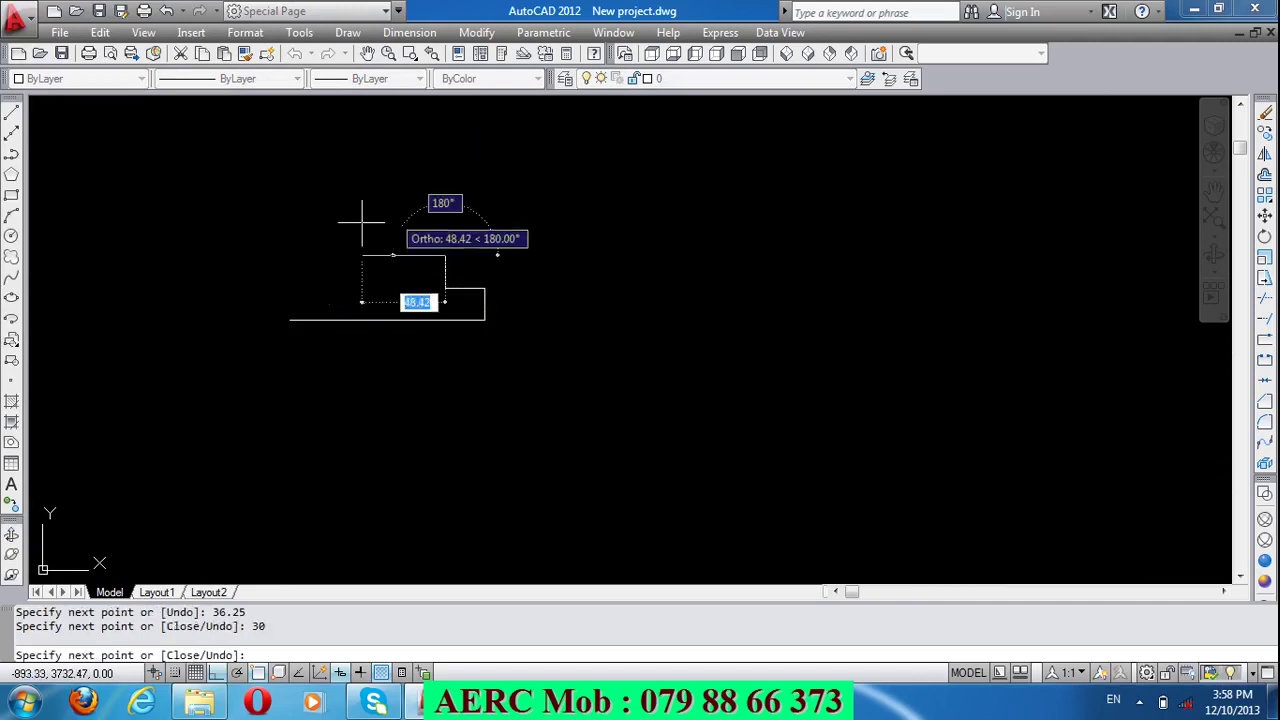
# Step: Undo a mistaken 6.25 segment and draw the 36.25 horizontal step instead
pyautogui.write('6.')
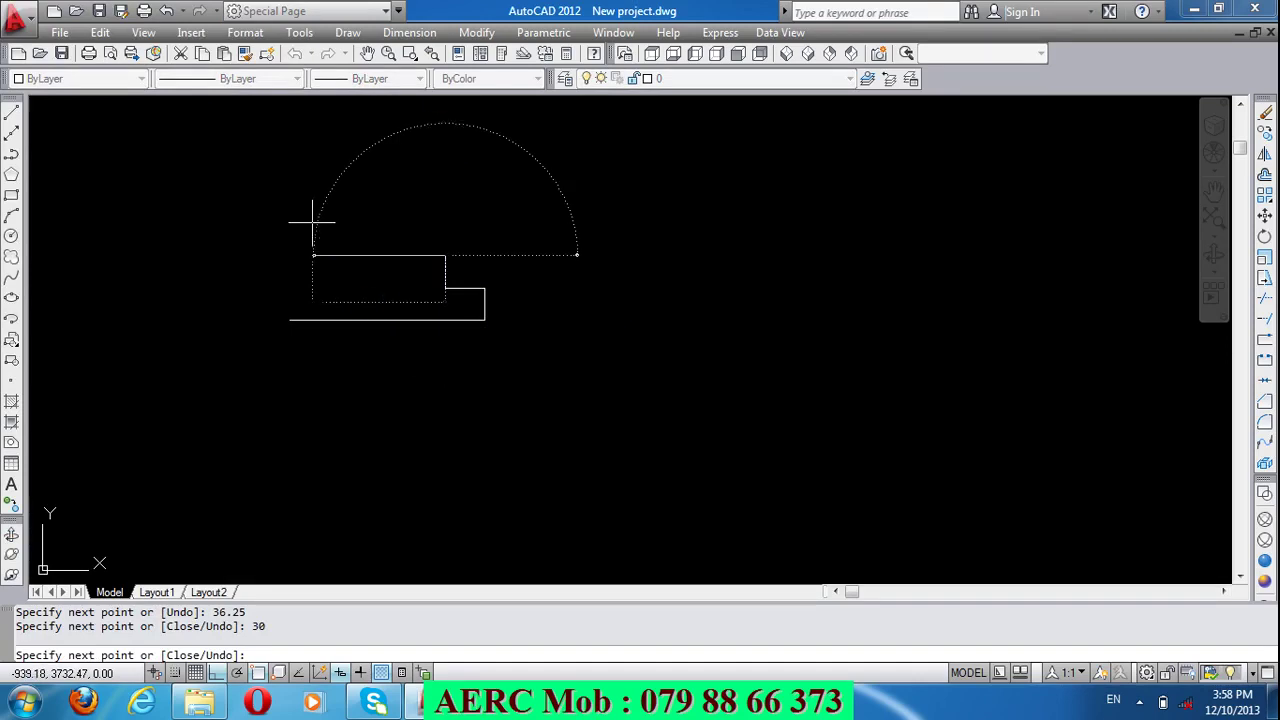
pyautogui.write('25')
pyautogui.press('Return')
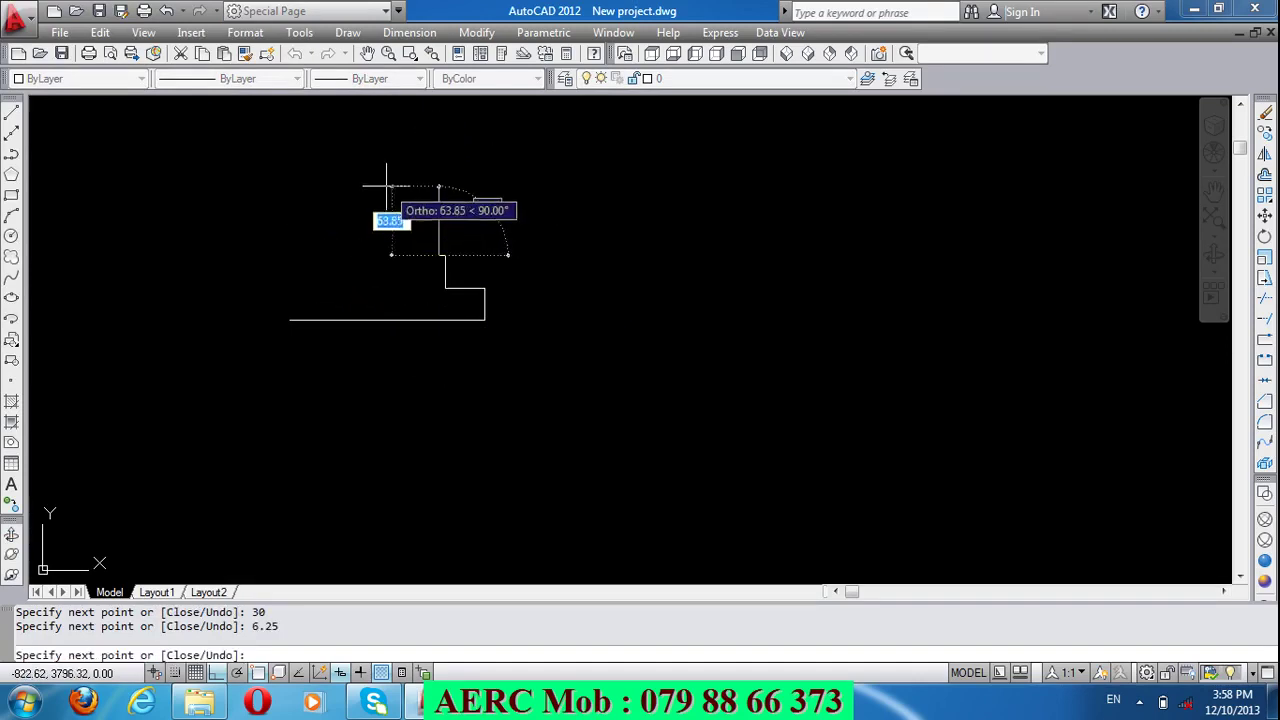
pyautogui.scroll(3, 400, 252)
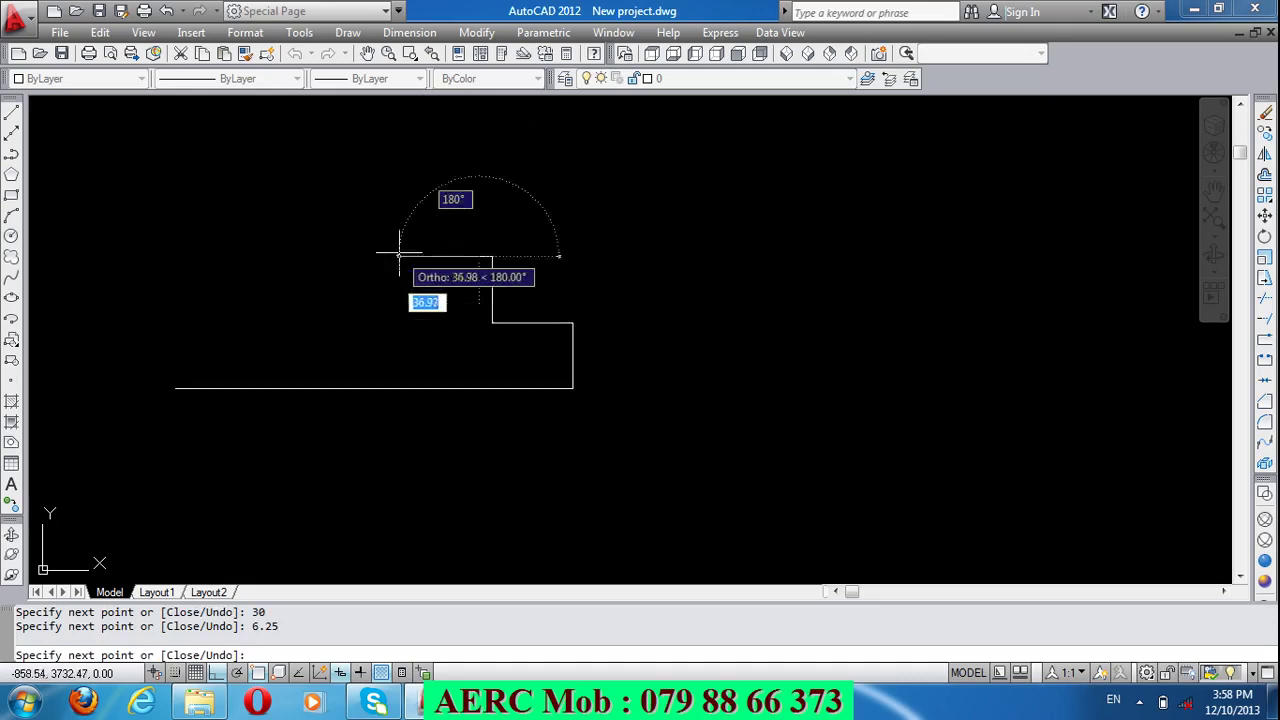
pyautogui.hotkey('ctrl', 'z')
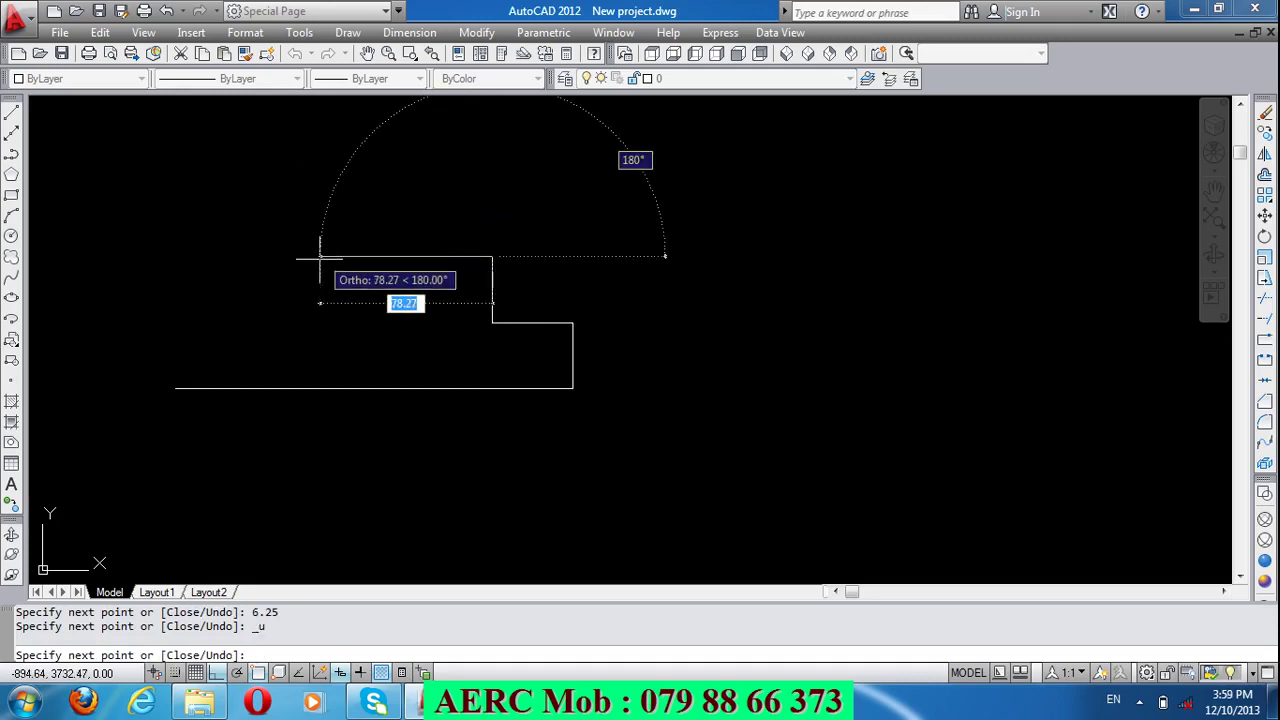
pyautogui.write('3')
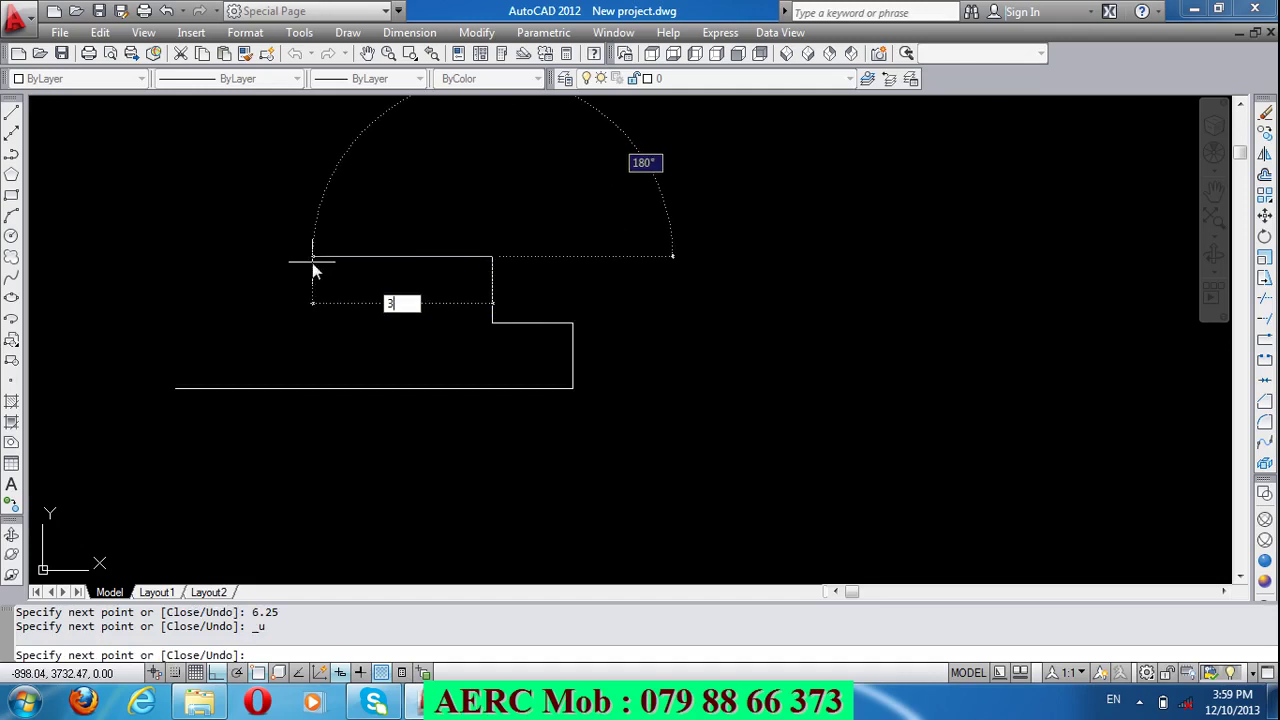
pyautogui.write('6.26')
pyautogui.press('Return')
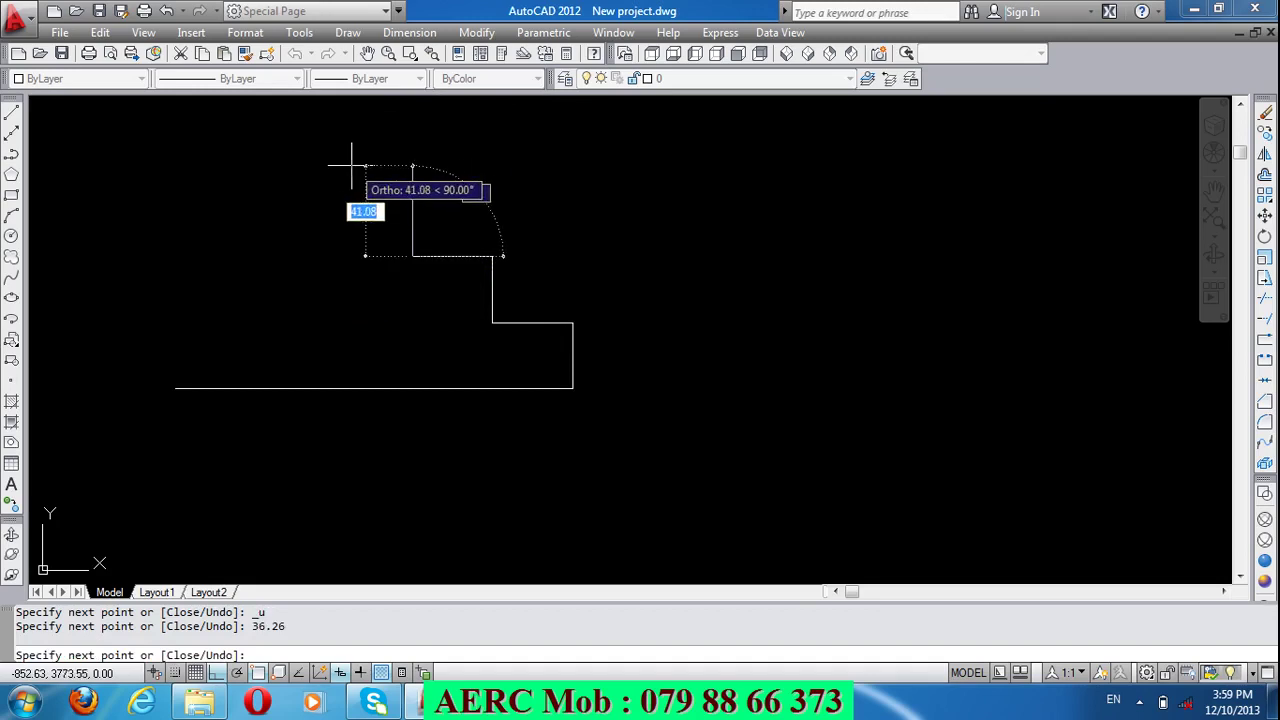
pyautogui.scroll(-2, 365, 296)
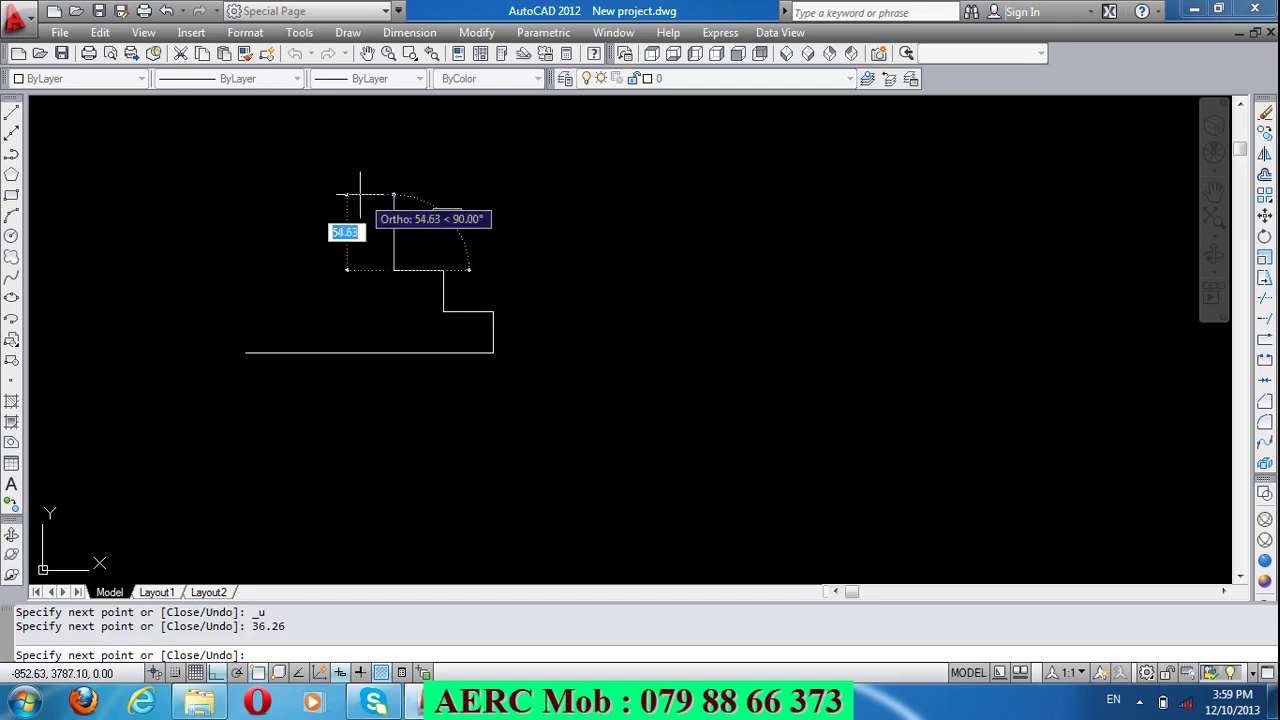
pyautogui.write('0')
pyautogui.press('Return')
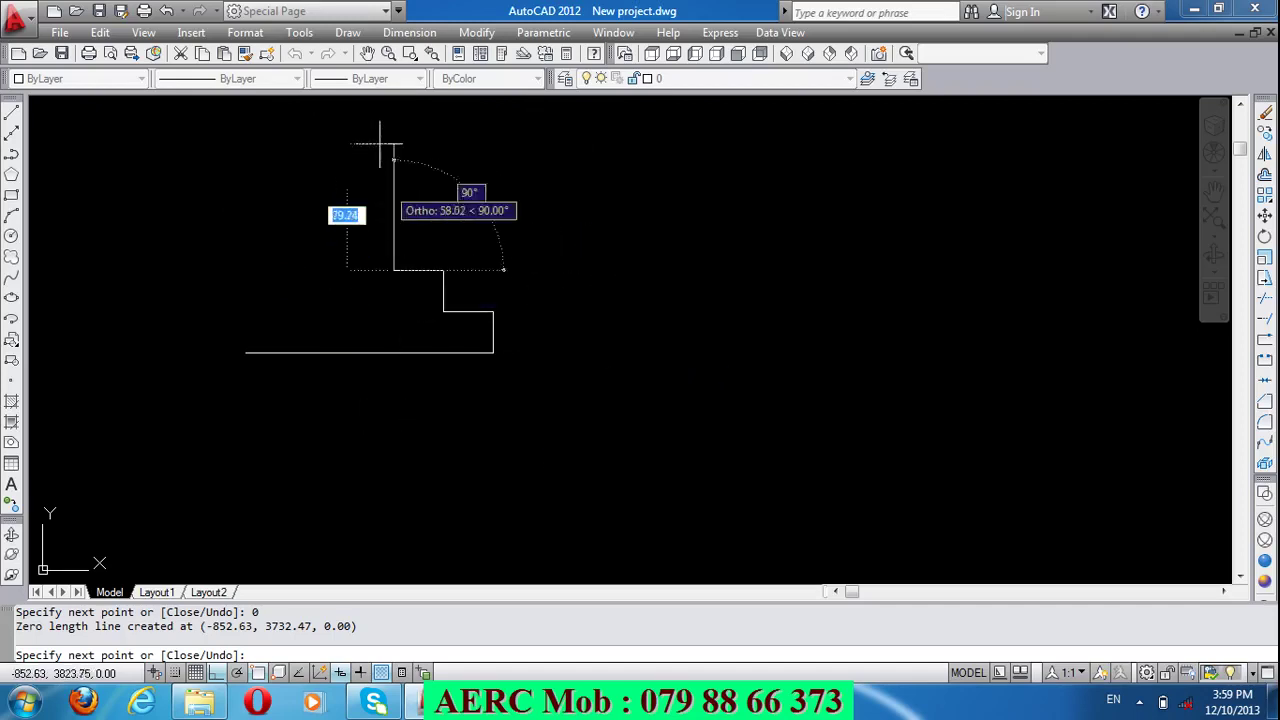
# Step: Draw the top step of the footing: 40 up, 35 across, 40 down
pyautogui.write('40')
pyautogui.press('Return')
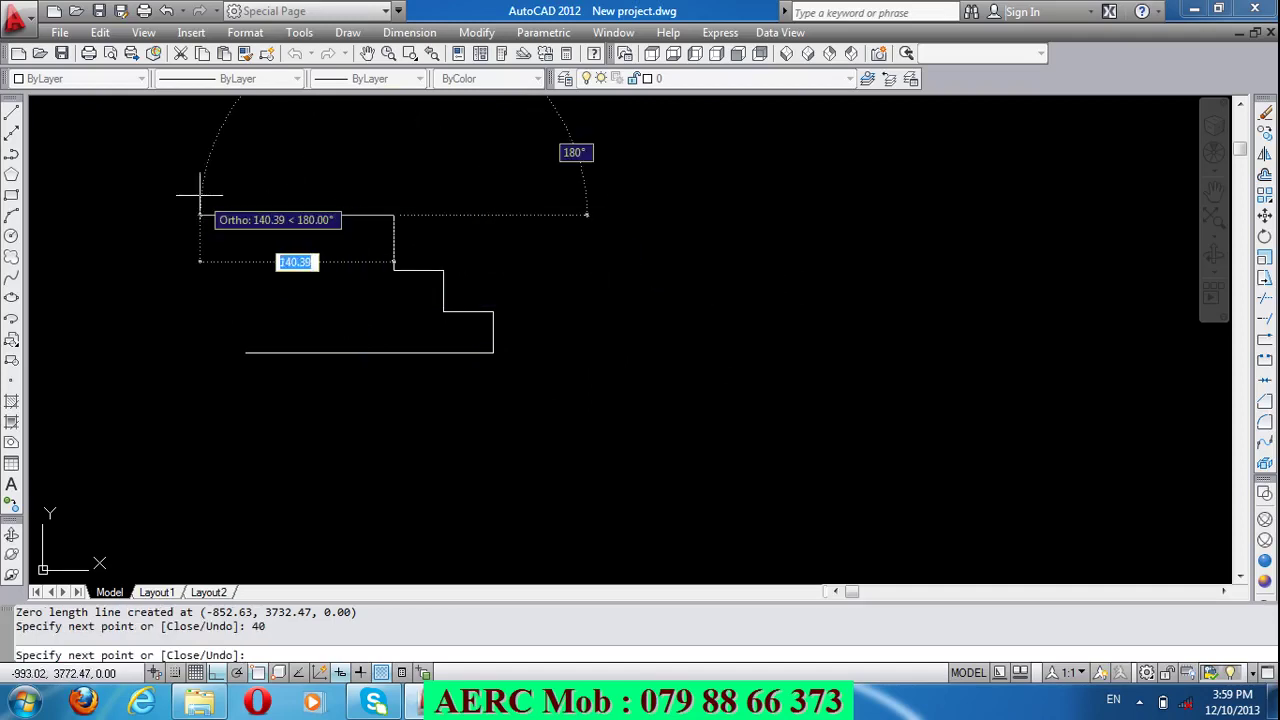
pyautogui.write('35')
pyautogui.press('Return')
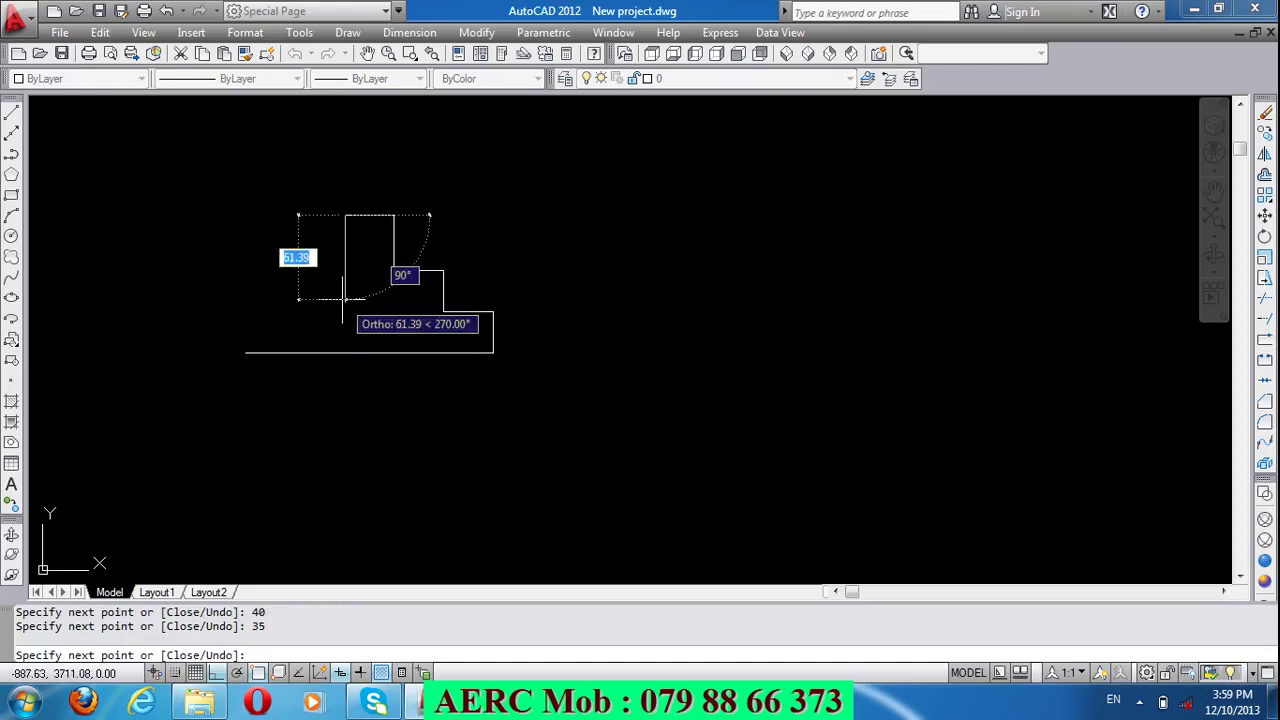
pyautogui.write('40')
pyautogui.press('Return')
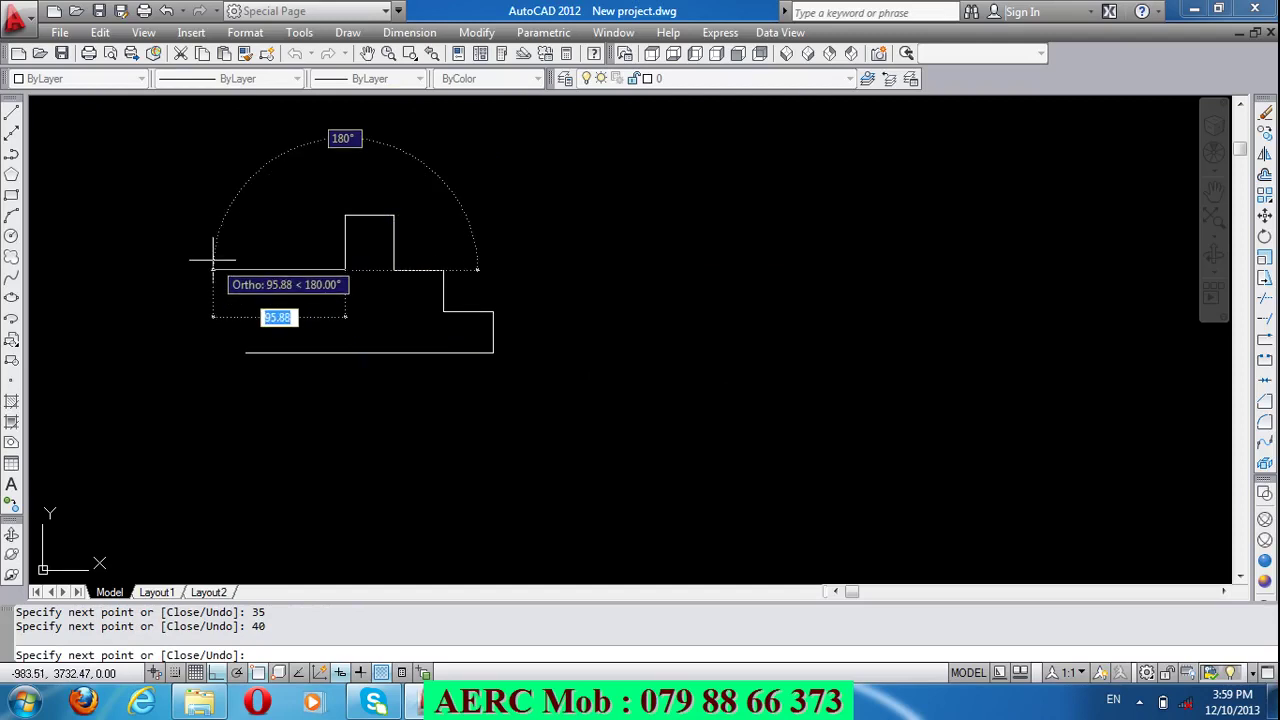
# Step: Add the left-side steps of 36.25, 30 and 36.25, ending on the base line
pyautogui.write('36.')
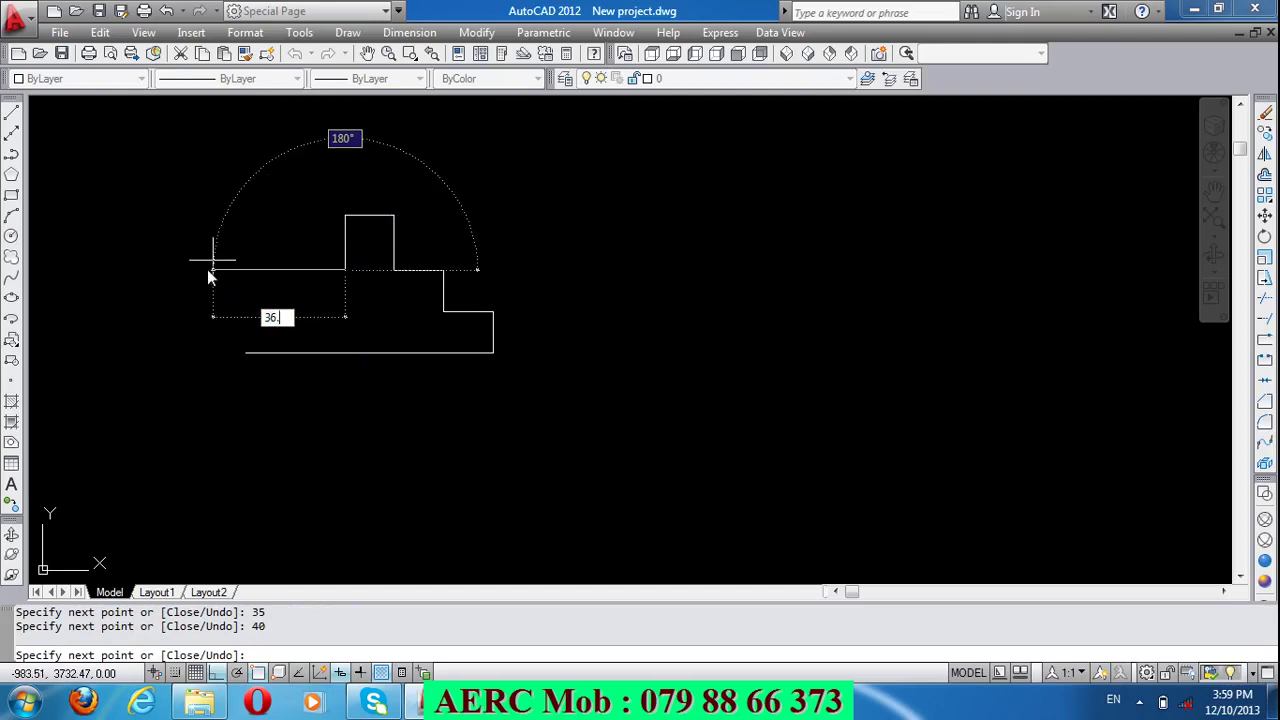
pyautogui.write('25')
pyautogui.press('Return')
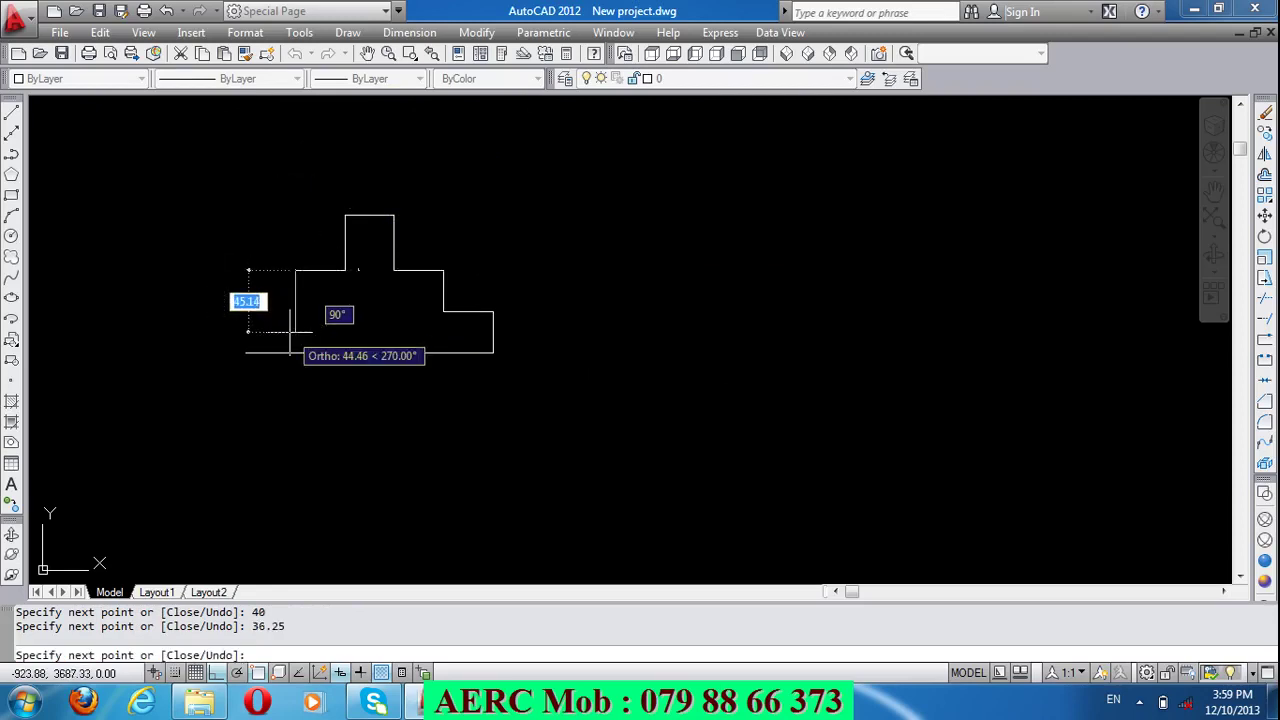
pyautogui.write('30')
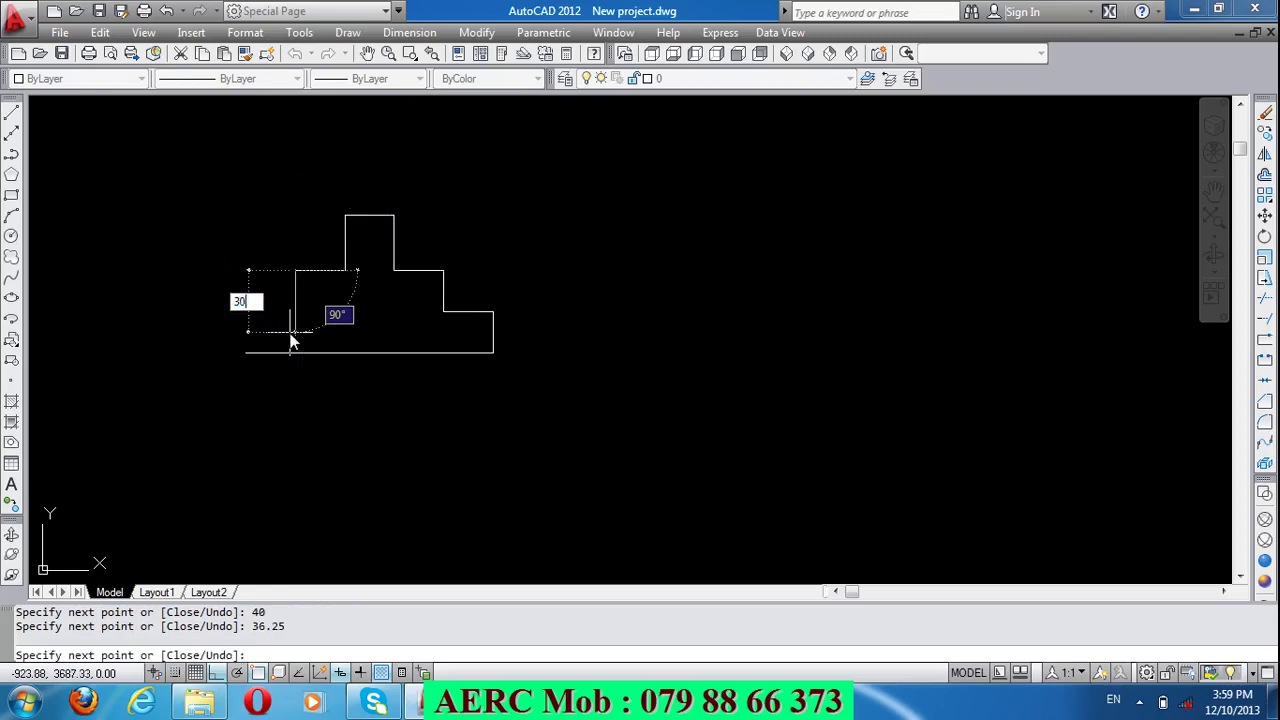
pyautogui.press('Return')
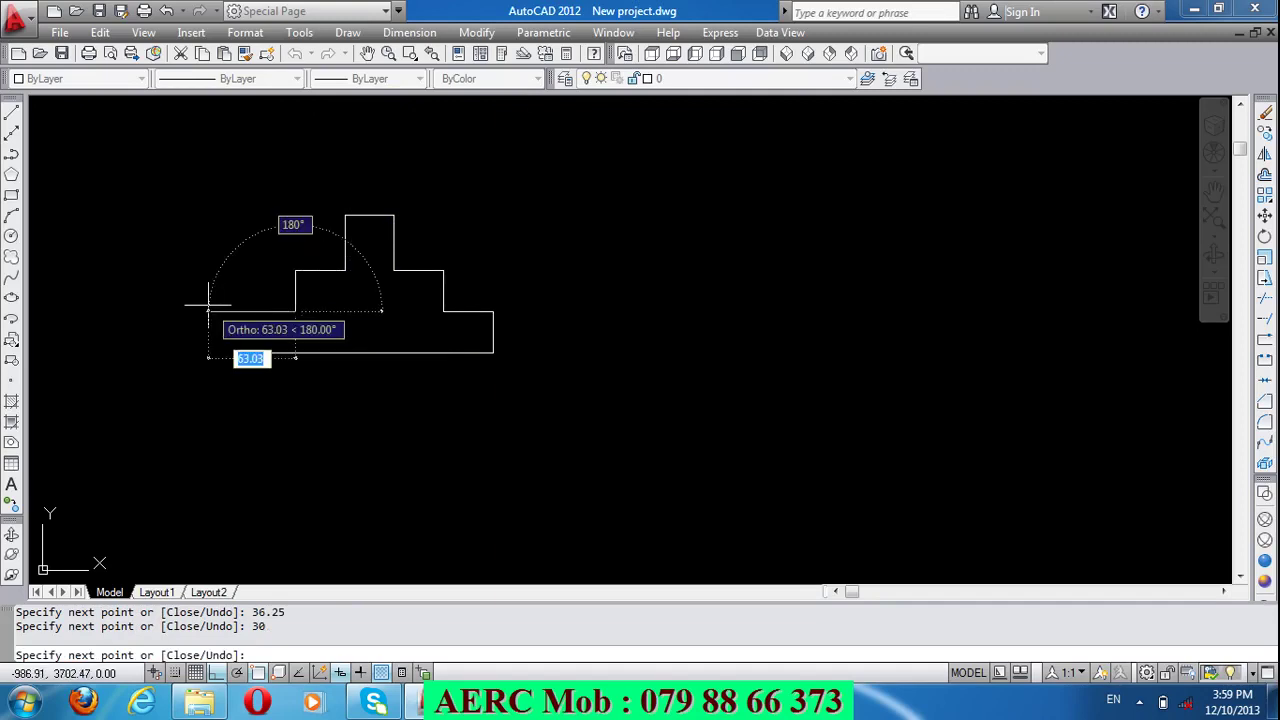
pyautogui.write('36.25')
pyautogui.press('Return')
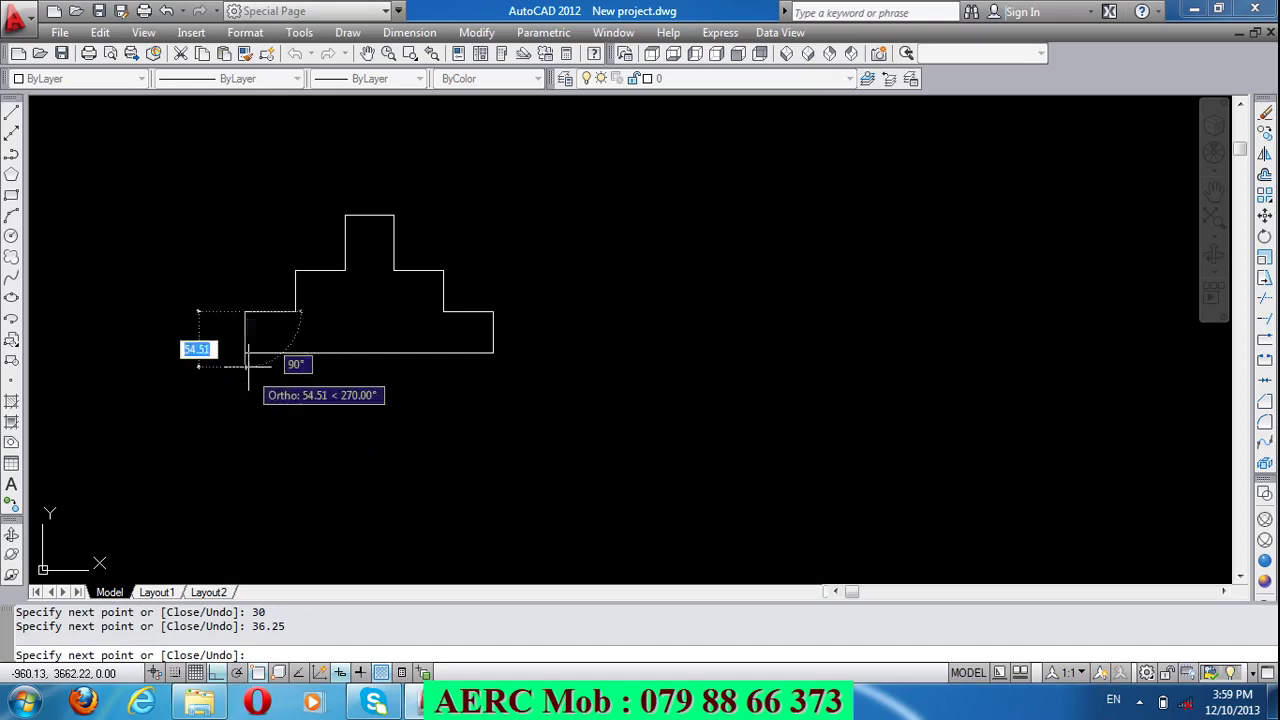
pyautogui.click(245, 352)
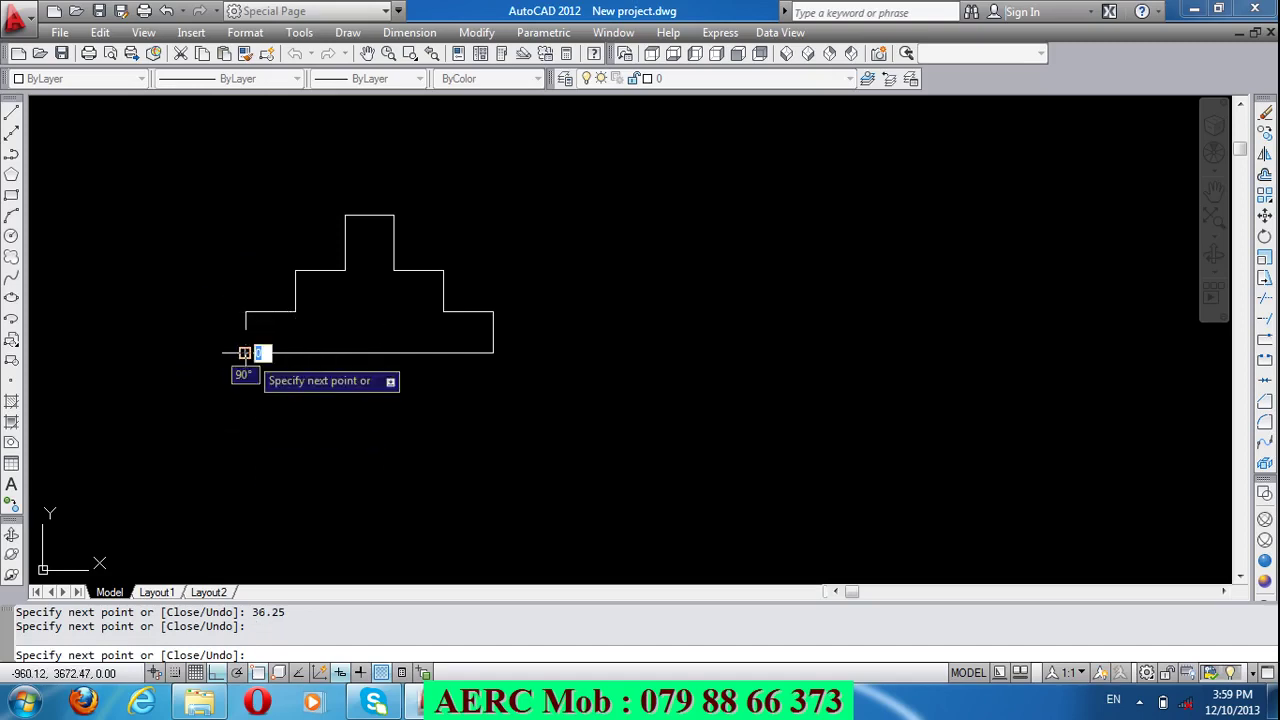
# Step: End the profile lines and zoom back out to the floor plan
pyautogui.press('Return')
pyautogui.scroll(-3, 283, 160)
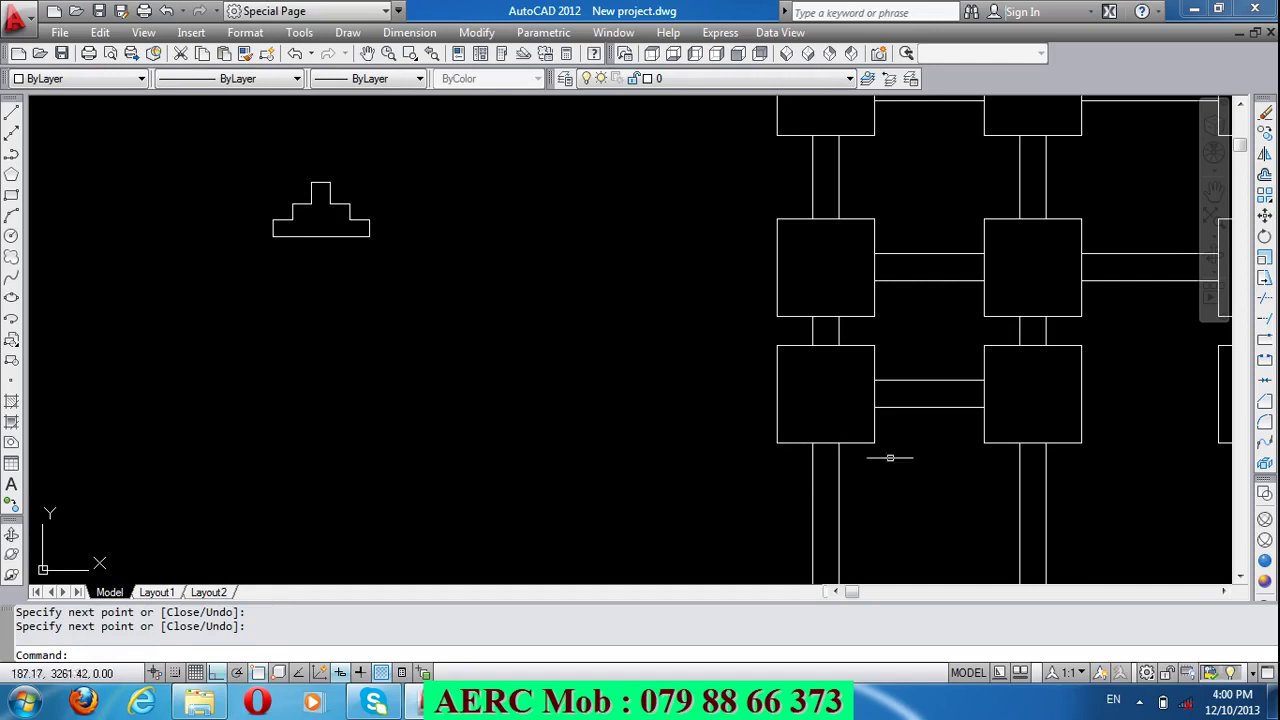
pyautogui.scroll(2, 897, 432)
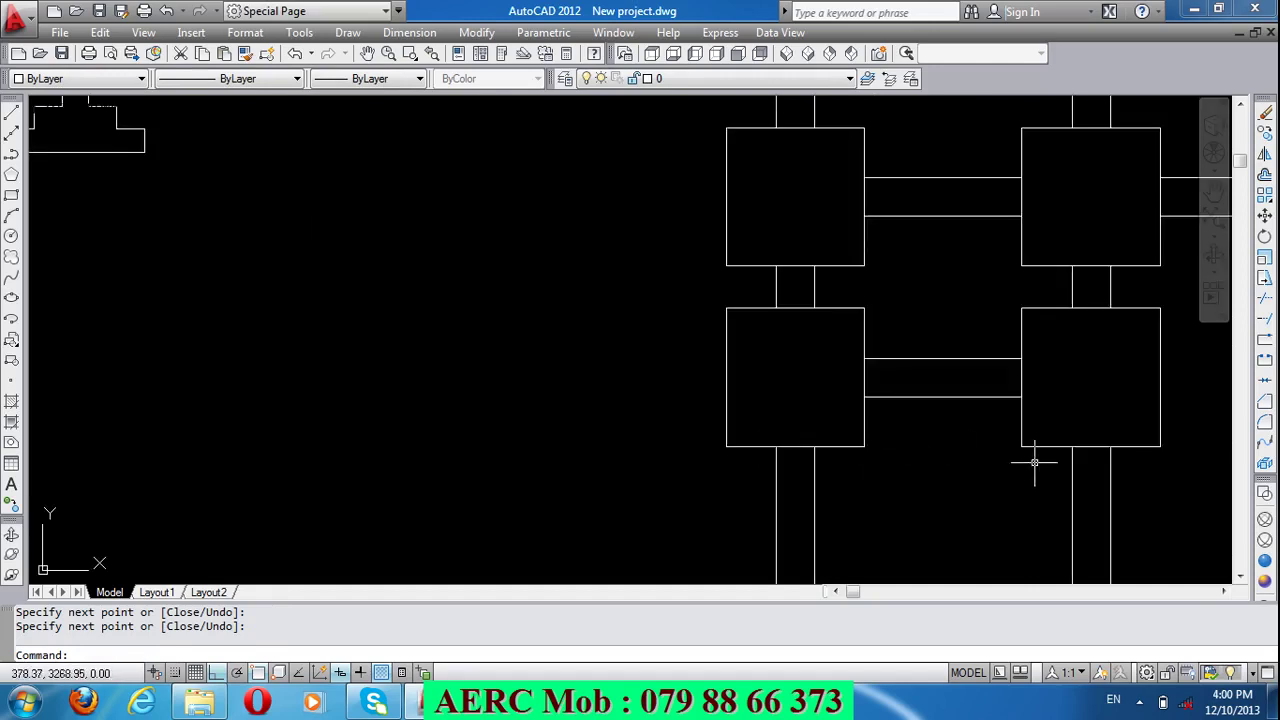
pyautogui.scroll(-2, 900, 415)
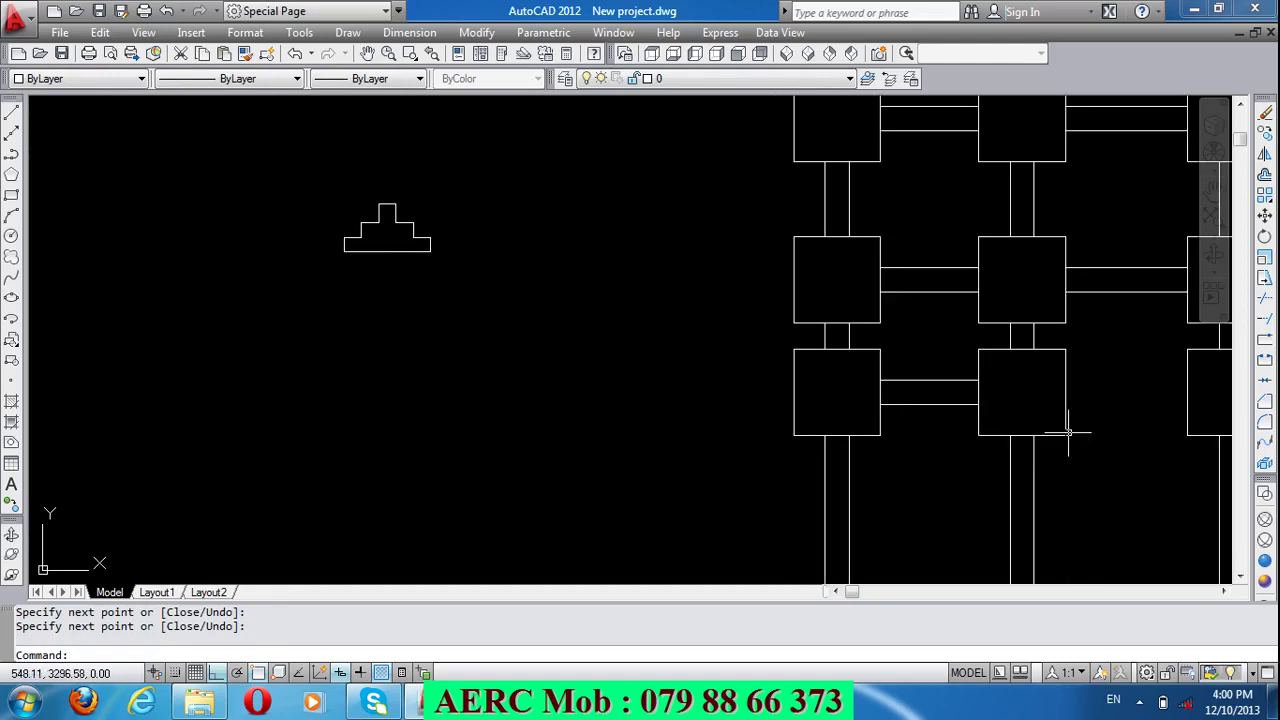
# Step: Explode the lower-middle column footing square into separate lines
pyautogui.click(1265, 465)
pyautogui.click(1063, 435)
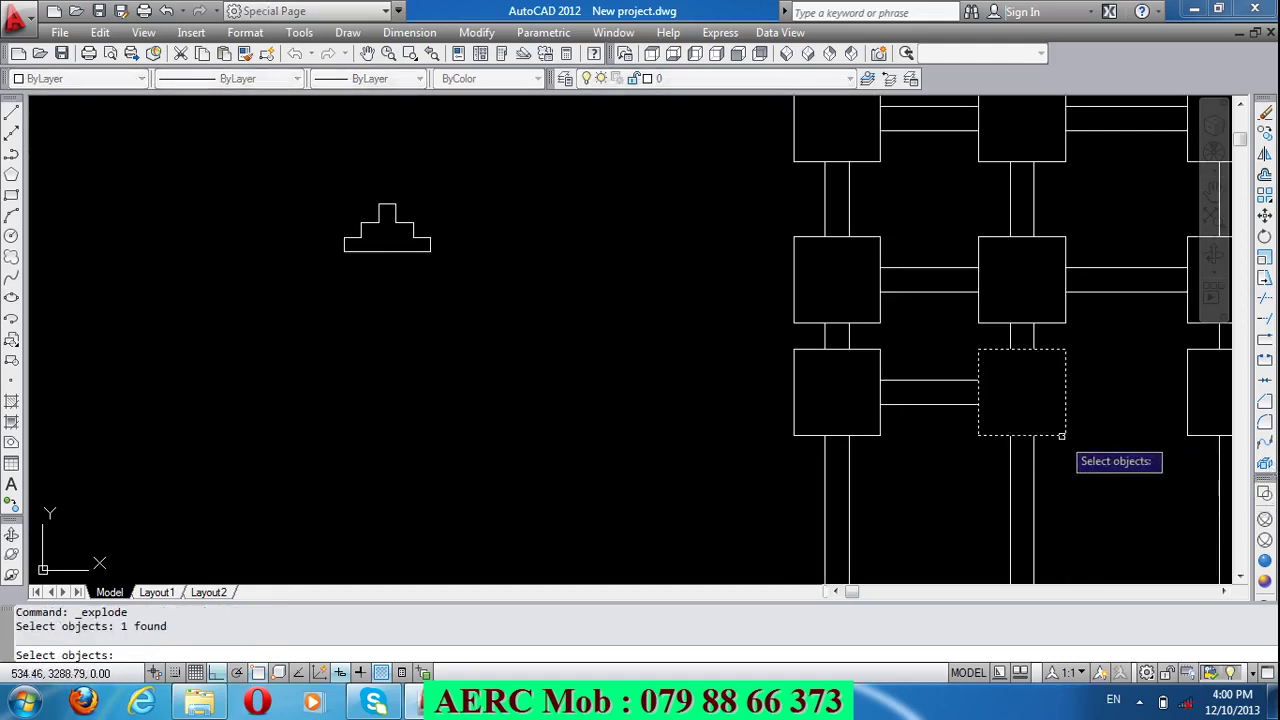
pyautogui.press('Return')
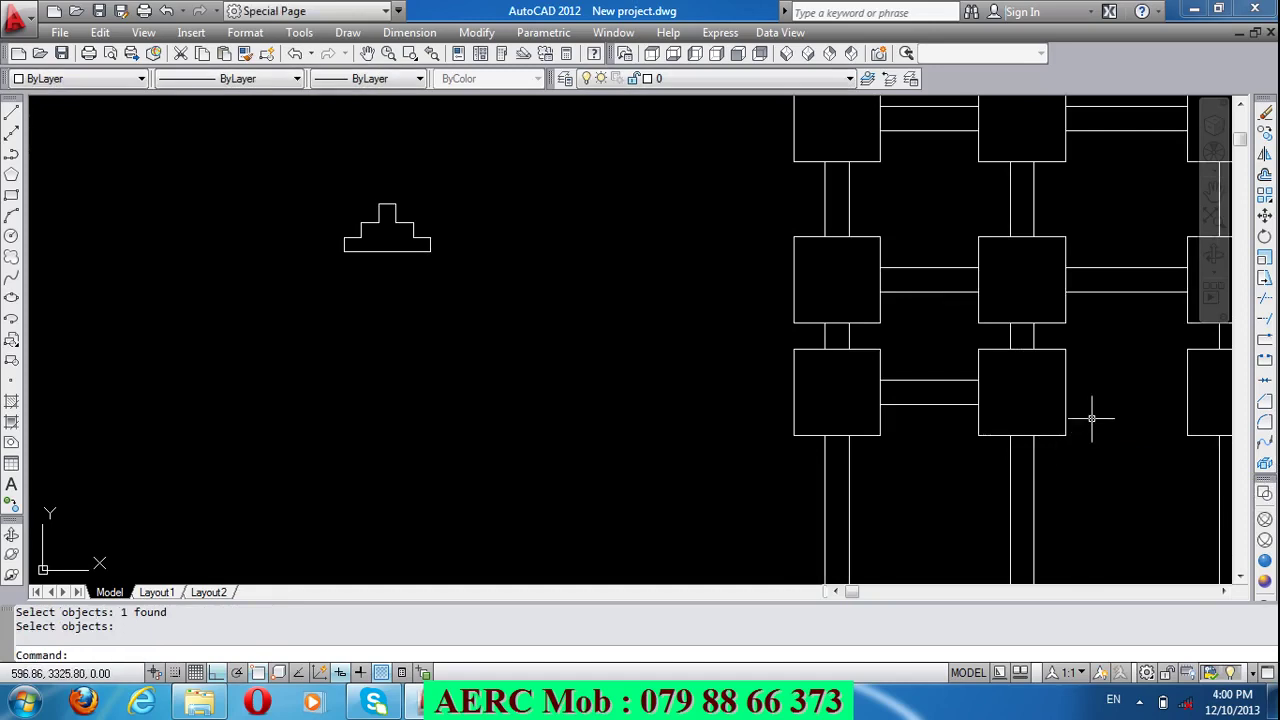
pyautogui.write('o')
# Step: Offset the footing square's right, left and bottom edges 36.25 units inward
pyautogui.press('Return')
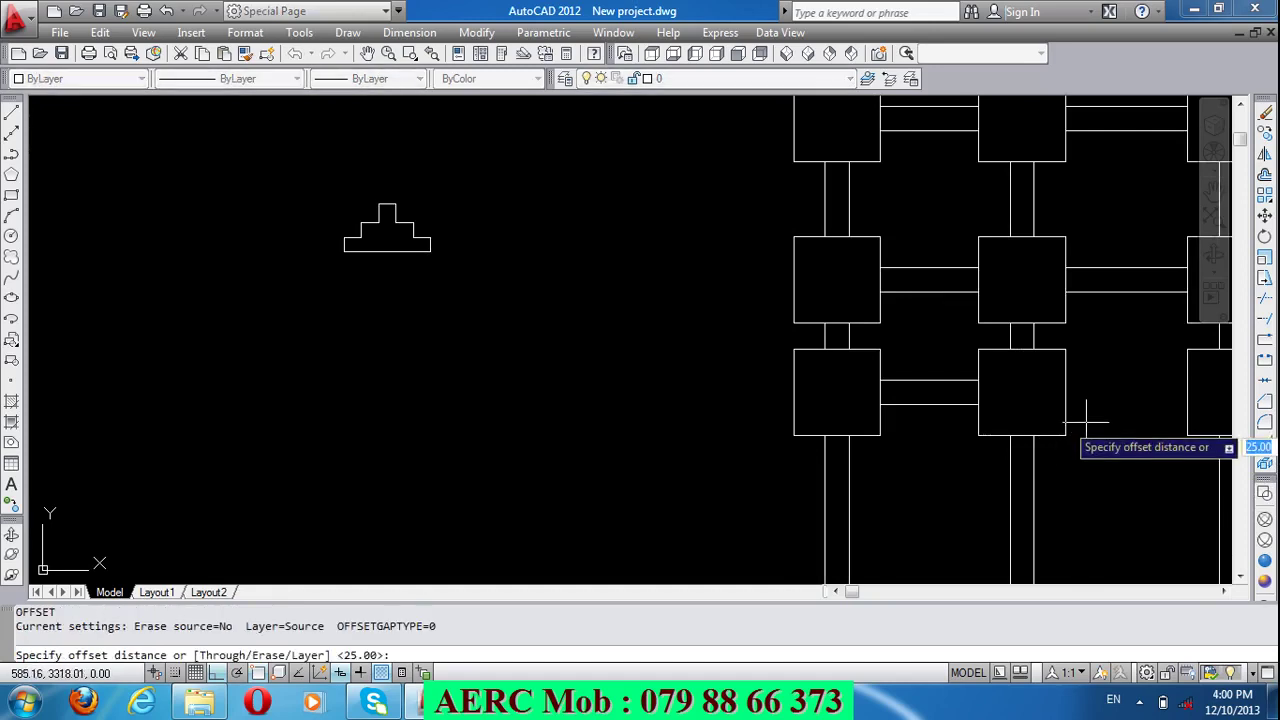
pyautogui.write('36.2')
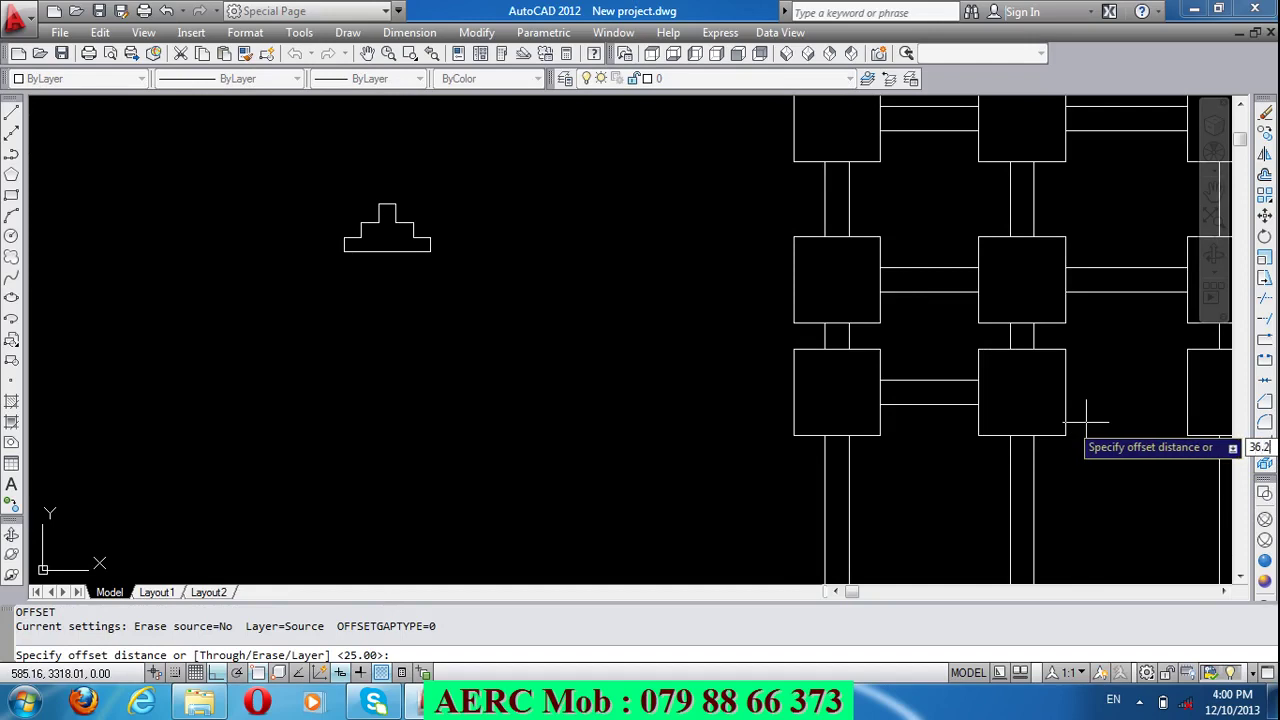
pyautogui.write('5')
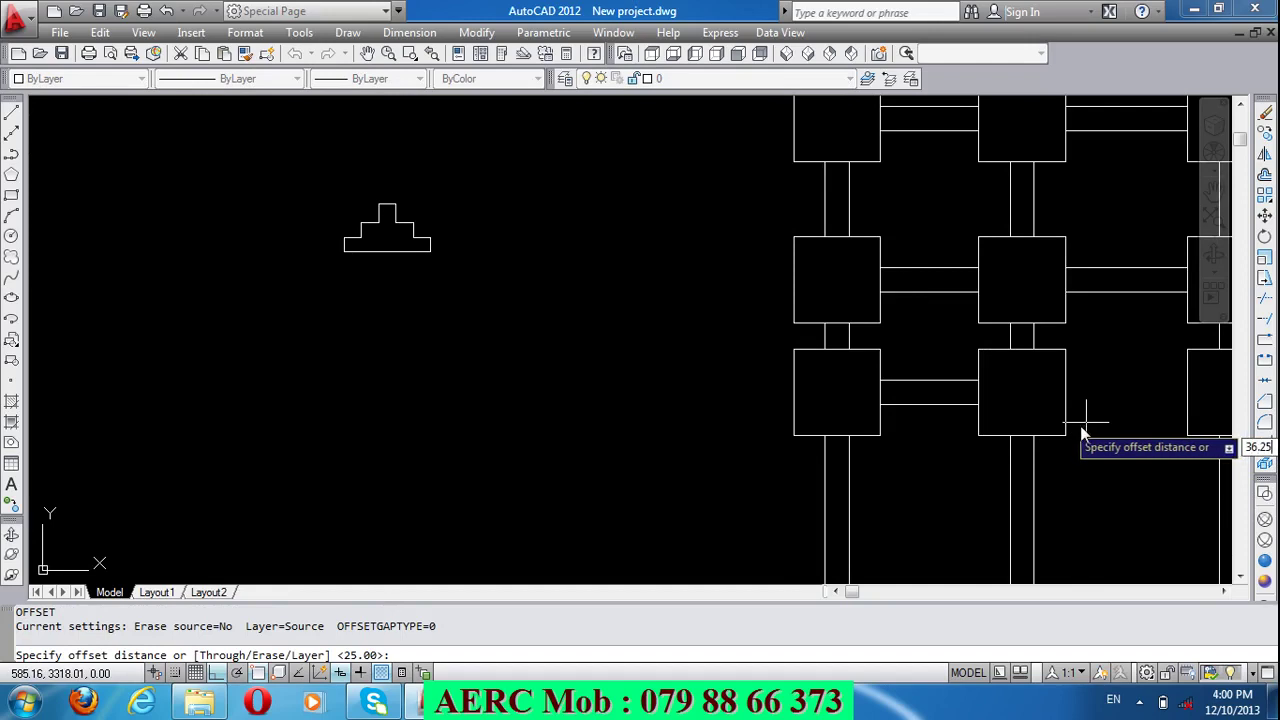
pyautogui.press('Return')
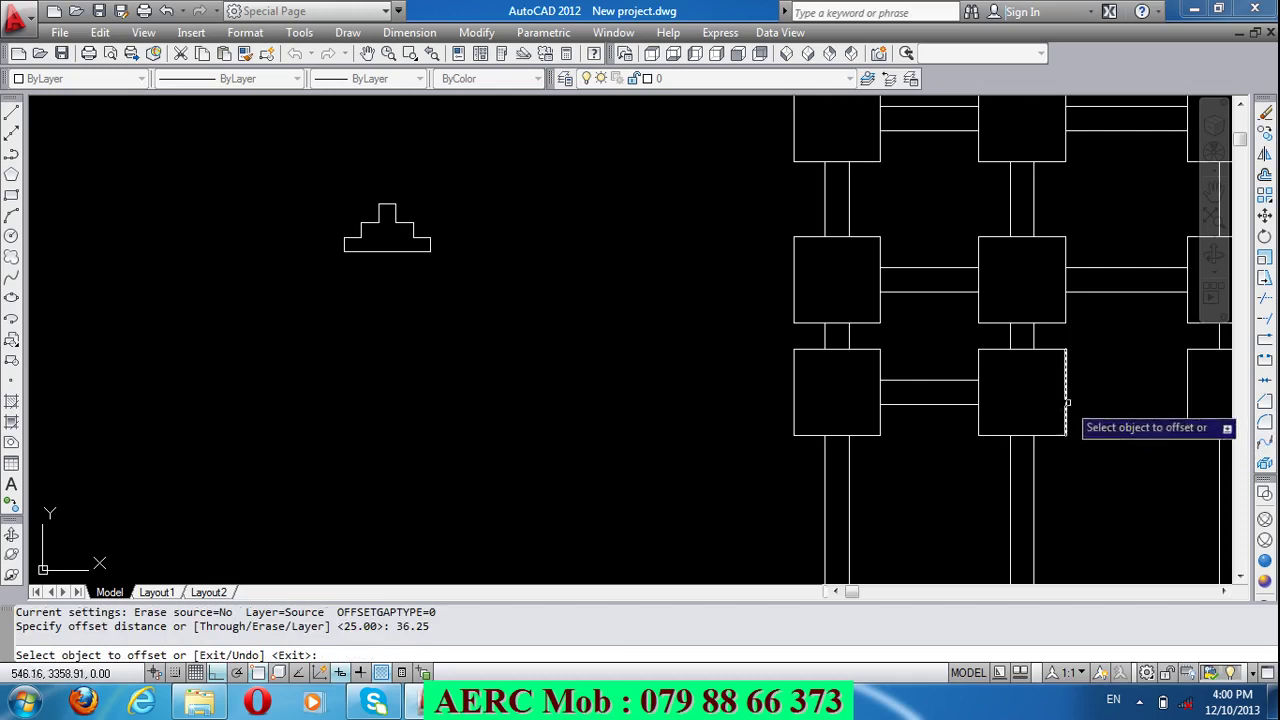
pyautogui.click(1067, 403)
pyautogui.click(1015, 400)
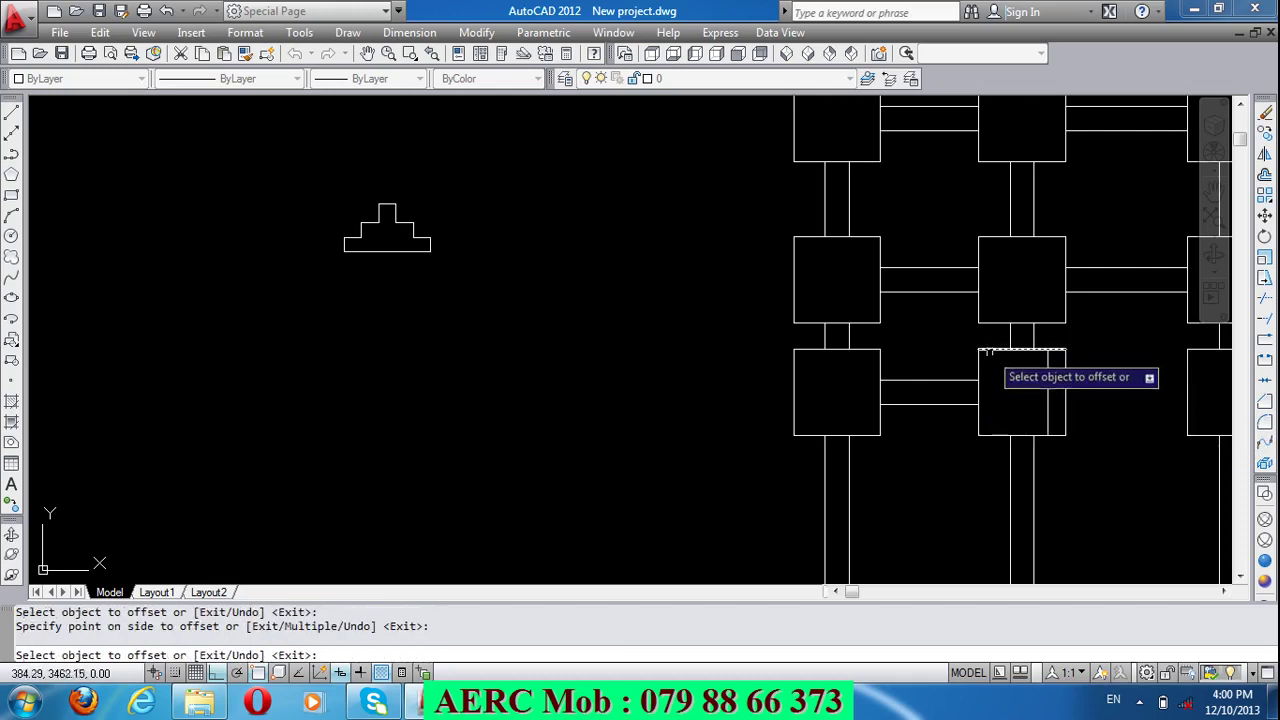
pyautogui.click(975, 400)
pyautogui.click(1026, 406)
pyautogui.click(1014, 432)
pyautogui.click(1014, 398)
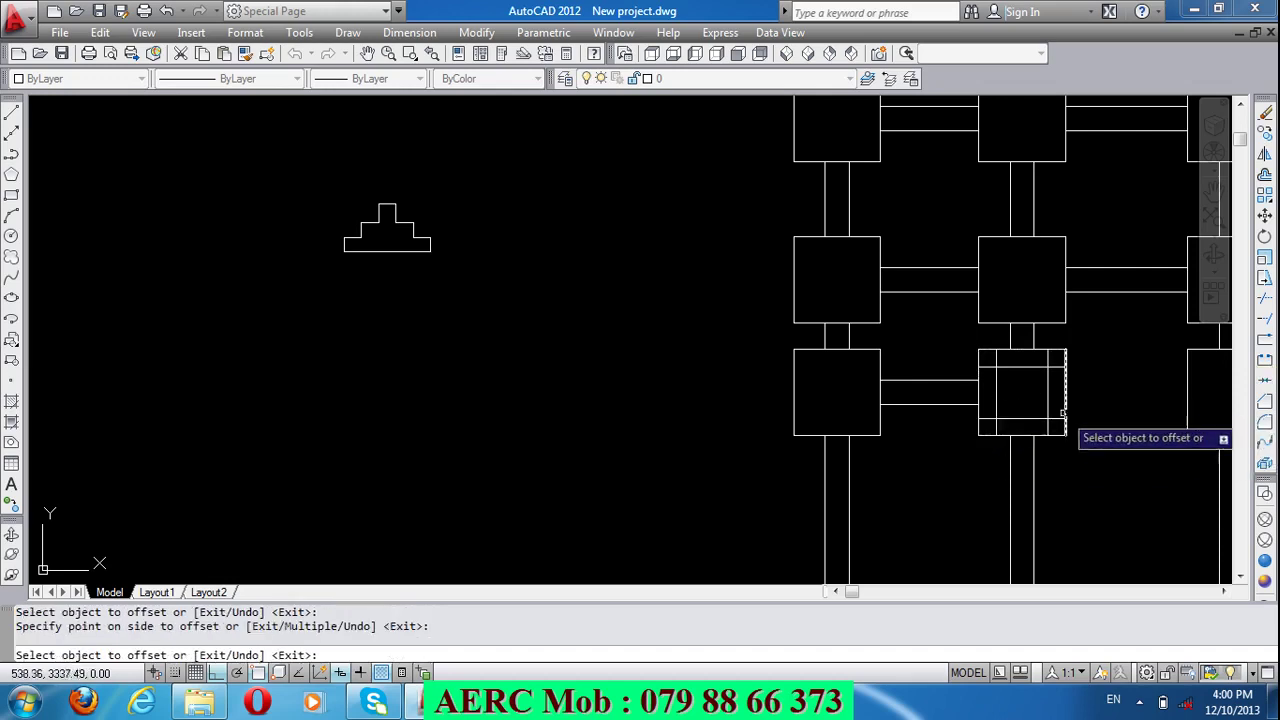
pyautogui.scroll(2, 1063, 413)
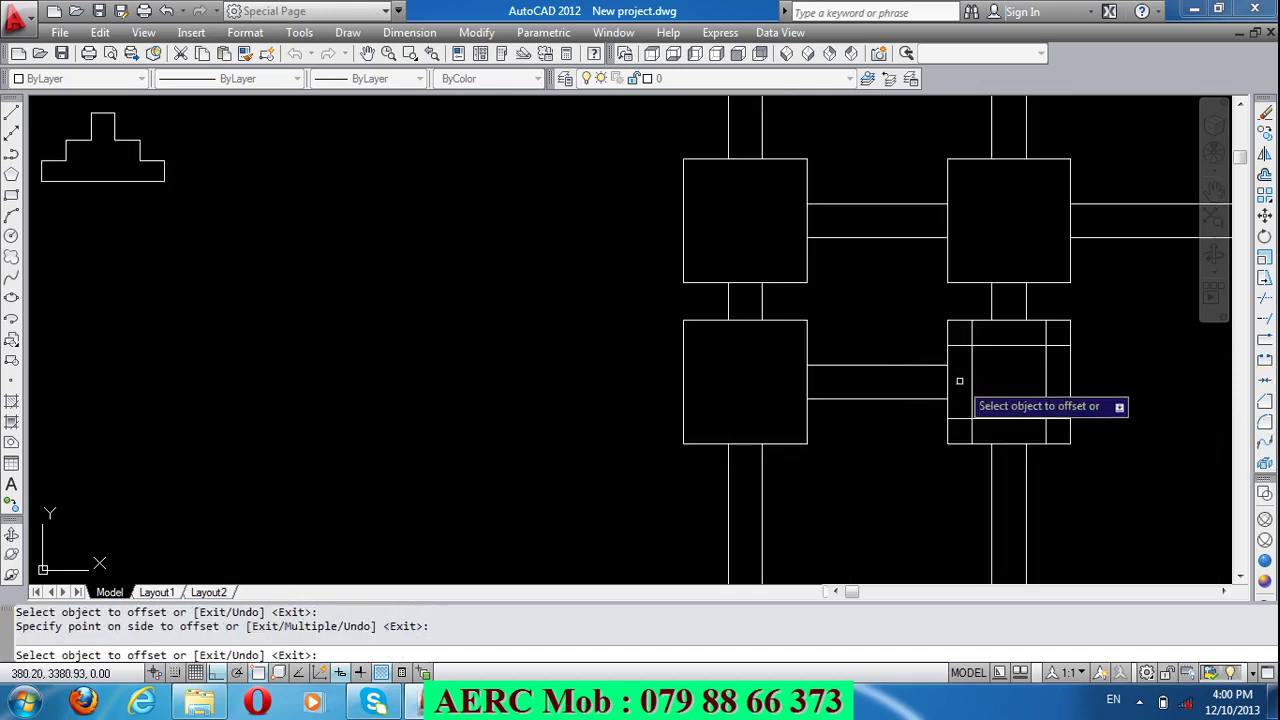
pyautogui.scroll(-2, 806, 390)
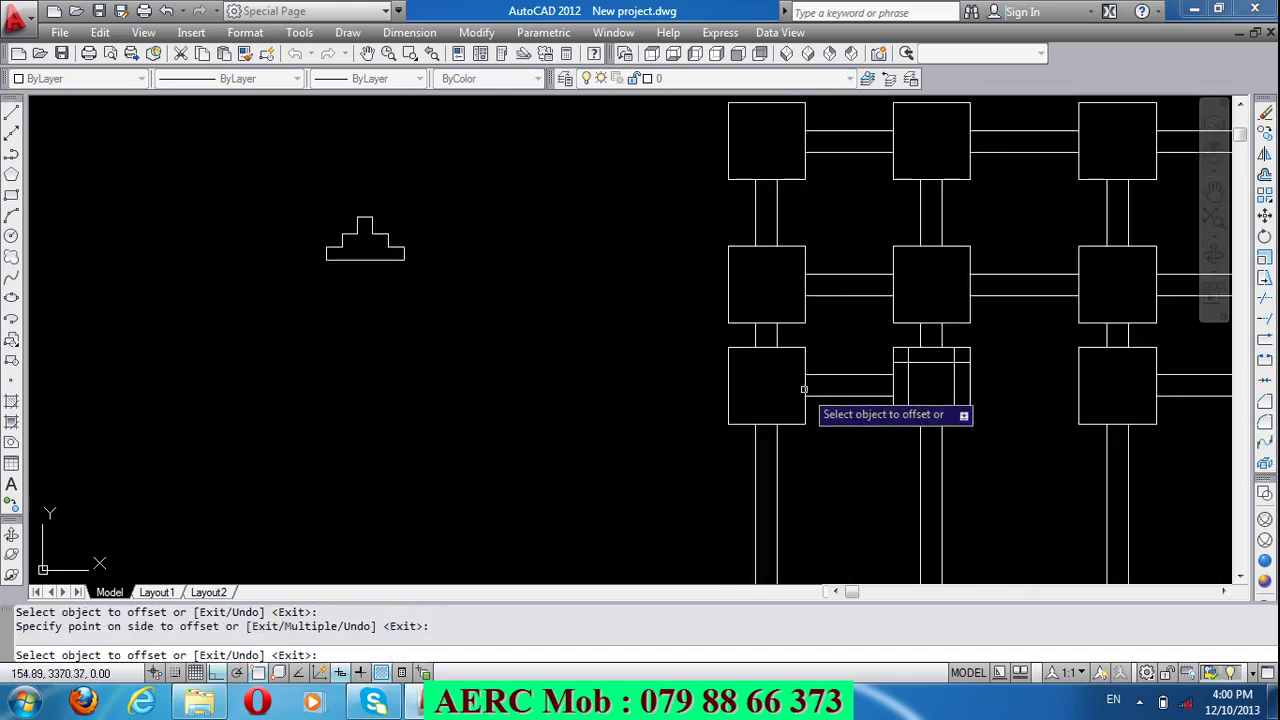
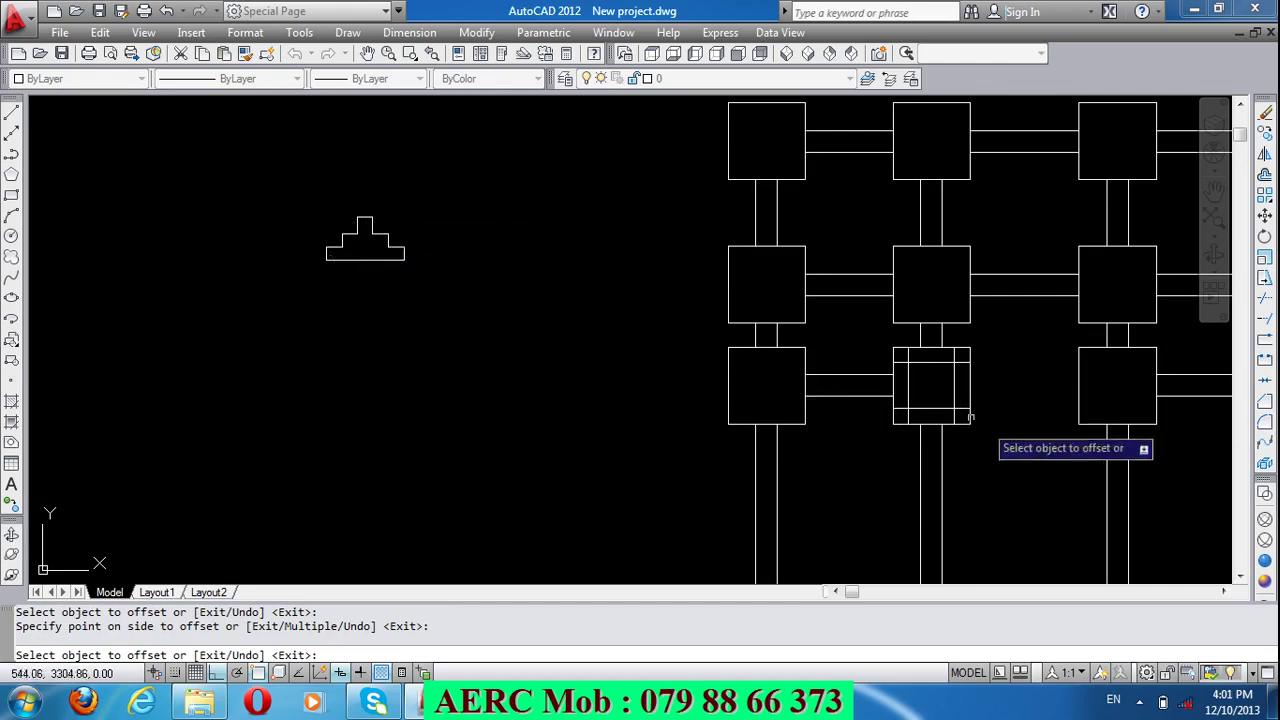
# Step: Offset the footing's inner horizontal and vertical lines 36.25 apart to build a grid
pyautogui.press('Escape')
pyautogui.scroll(3, 960, 416)
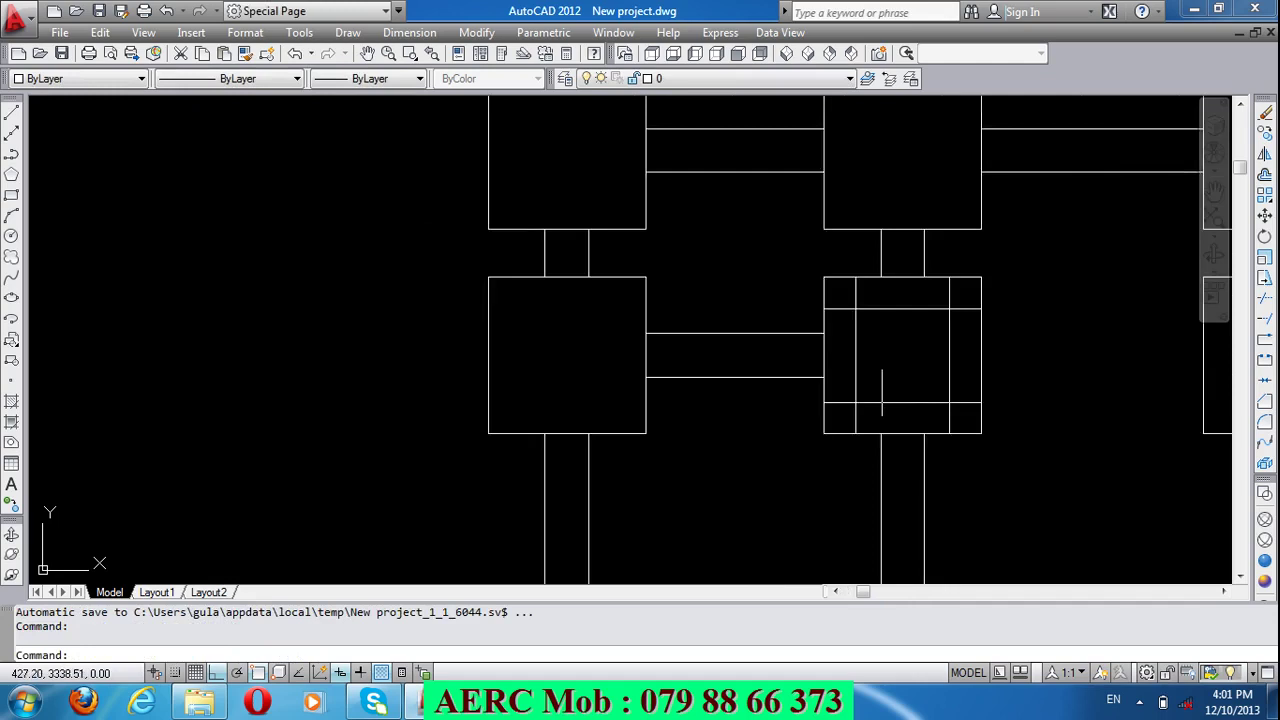
pyautogui.scroll(-2, 881, 390)
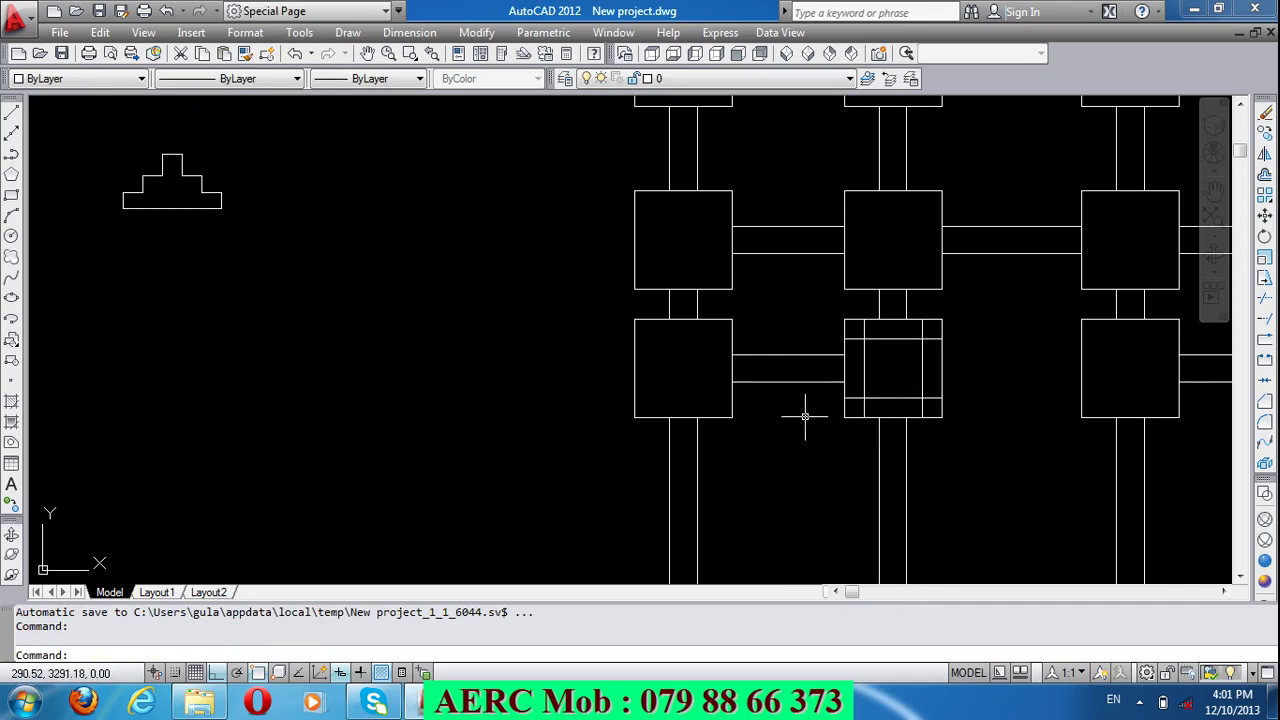
pyautogui.write('o')
pyautogui.press('Return')
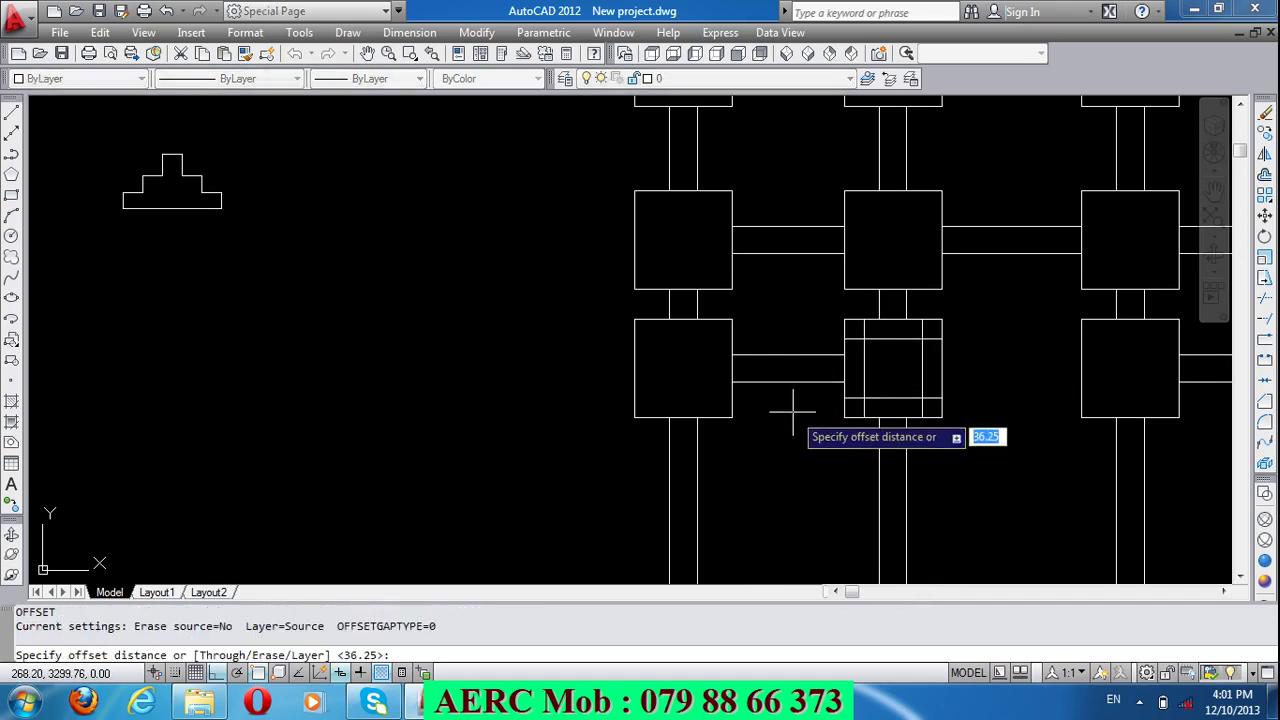
pyautogui.press('Return')
pyautogui.click(896, 341)
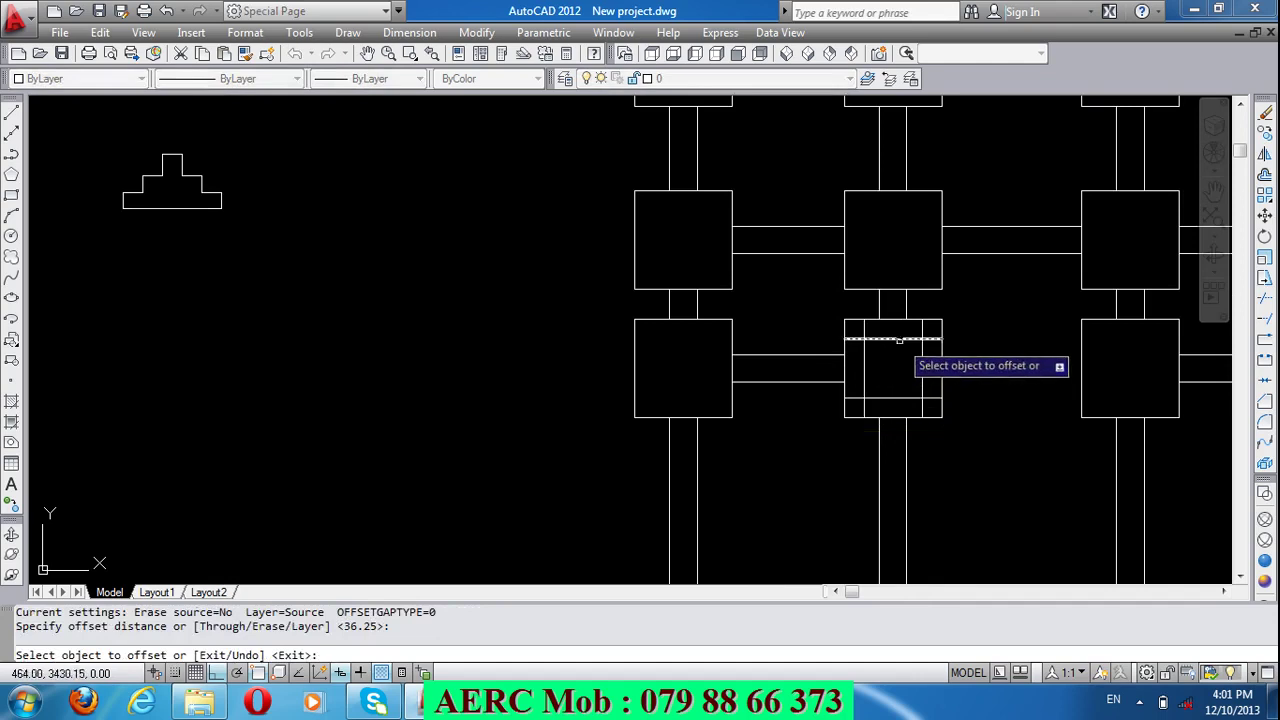
pyautogui.click(891, 366)
pyautogui.click(863, 368)
pyautogui.click(890, 382)
pyautogui.click(922, 380)
pyautogui.click(907, 380)
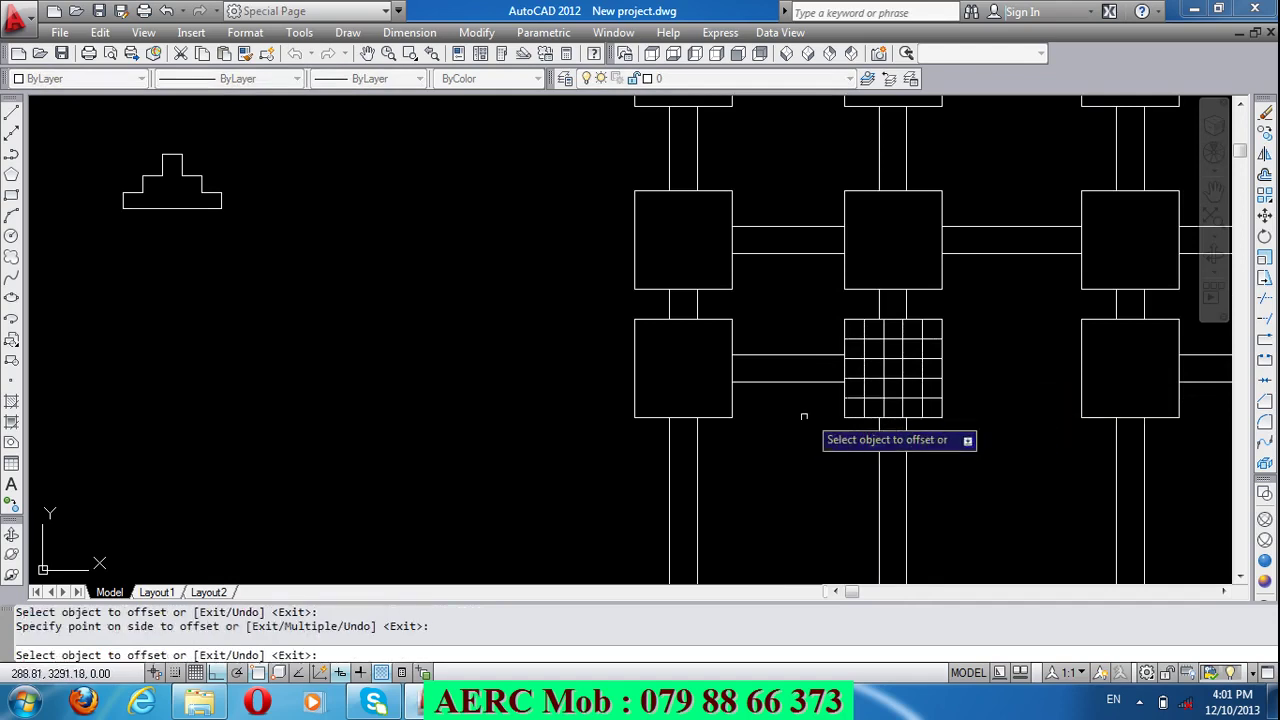
# Step: Trim the grid's outer top row, left column, bottom row and right column segments
pyautogui.press('Return')
pyautogui.scroll(1, 902, 366)
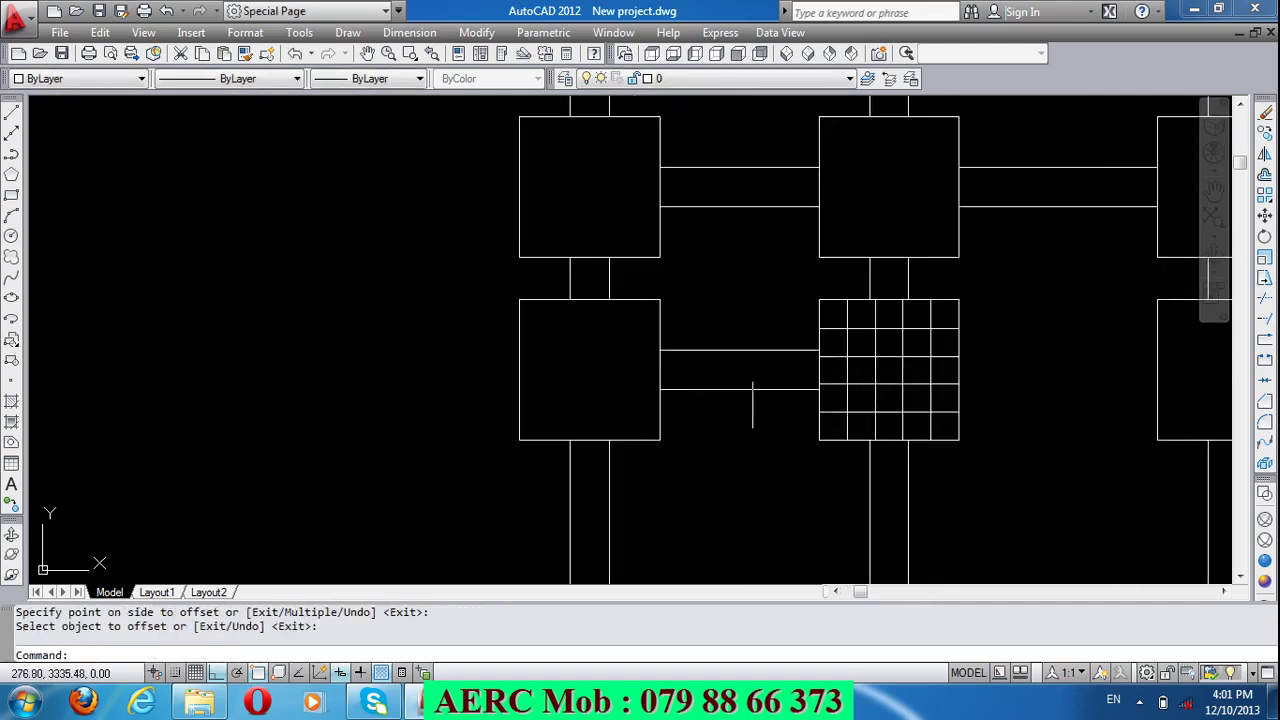
pyautogui.write('TR')
pyautogui.press('Return')
pyautogui.press('Return')
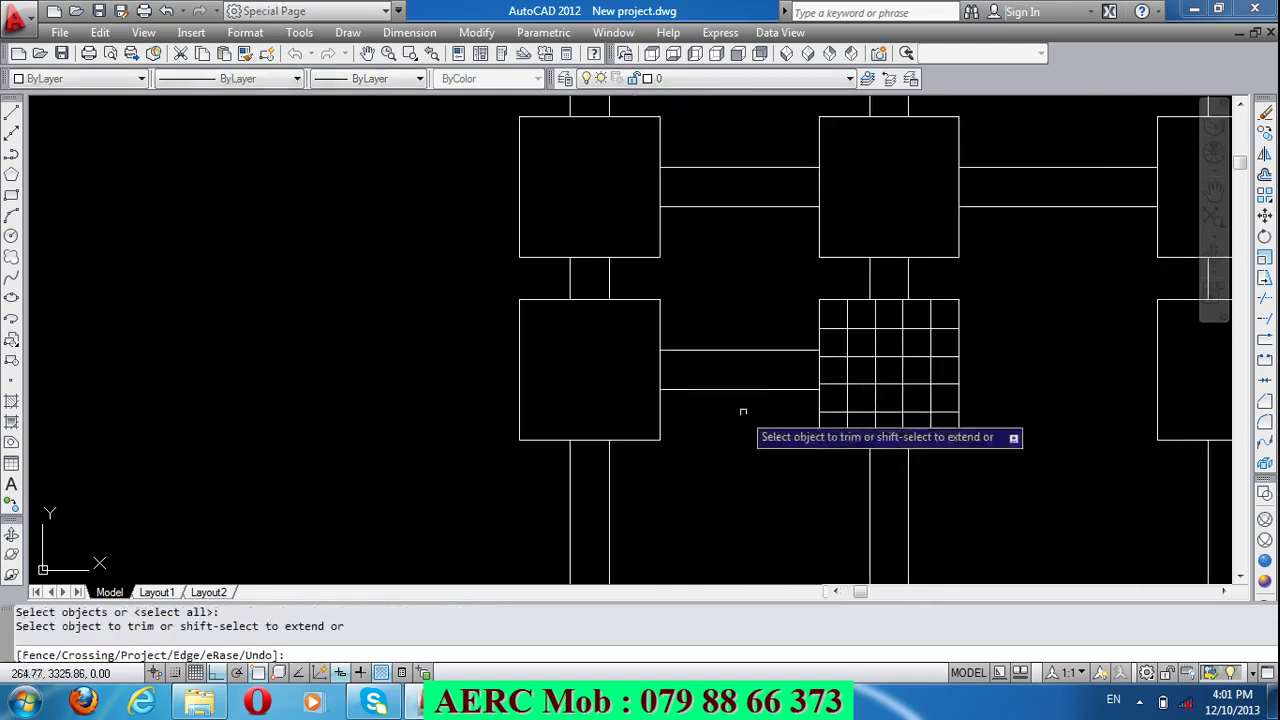
pyautogui.click(945, 321)
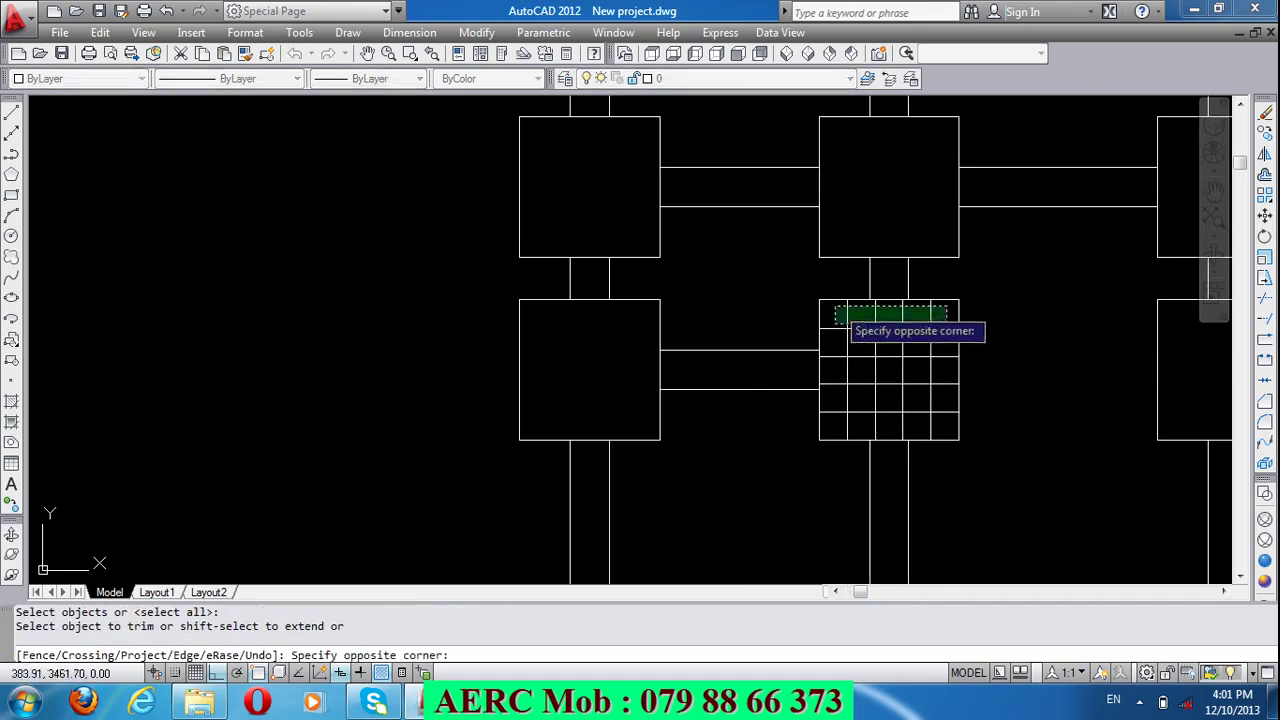
pyautogui.click(835, 321)
pyautogui.click(837, 425)
pyautogui.click(836, 320)
pyautogui.click(846, 425)
pyautogui.click(945, 425)
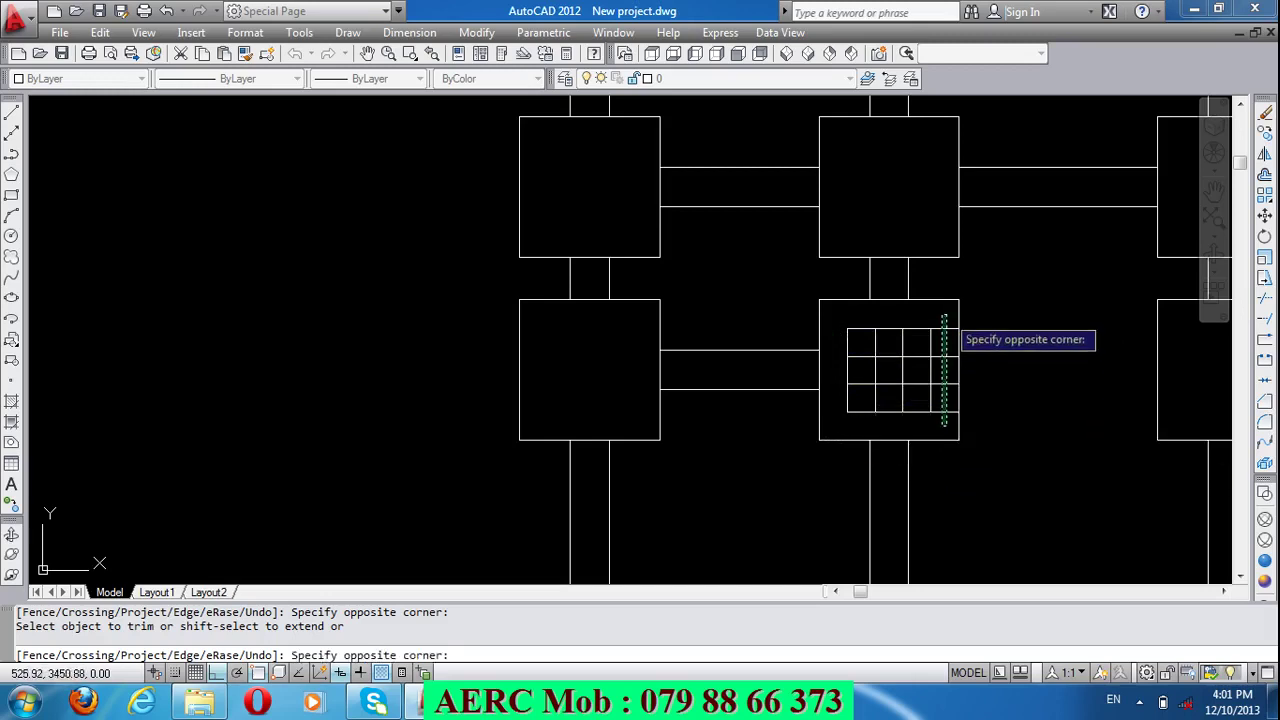
pyautogui.click(945, 320)
# Step: Trim the remaining inner grid lines, leaving two nested squares inside the footing
pyautogui.click(921, 401)
pyautogui.click(916, 345)
pyautogui.click(910, 346)
pyautogui.click(865, 335)
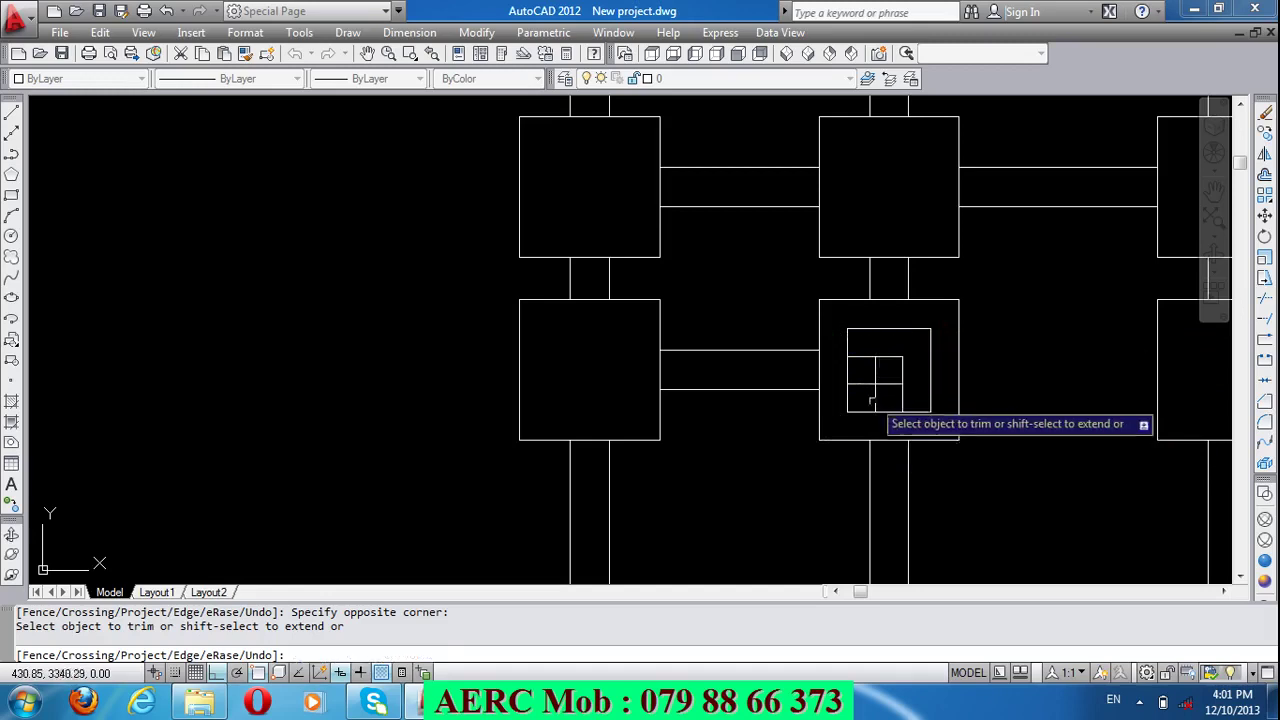
pyautogui.click(864, 400)
pyautogui.click(864, 340)
pyautogui.click(905, 352)
pyautogui.click(862, 395)
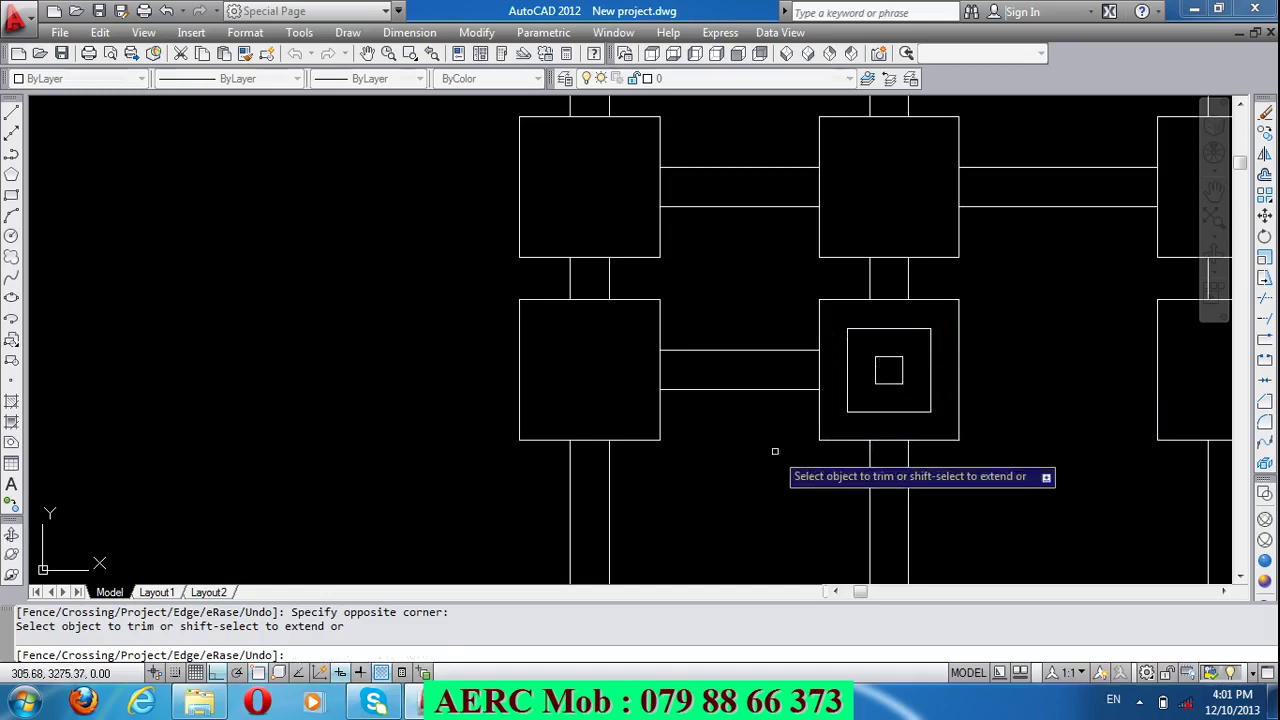
pyautogui.press('Return')
pyautogui.scroll(-2, 674, 341)
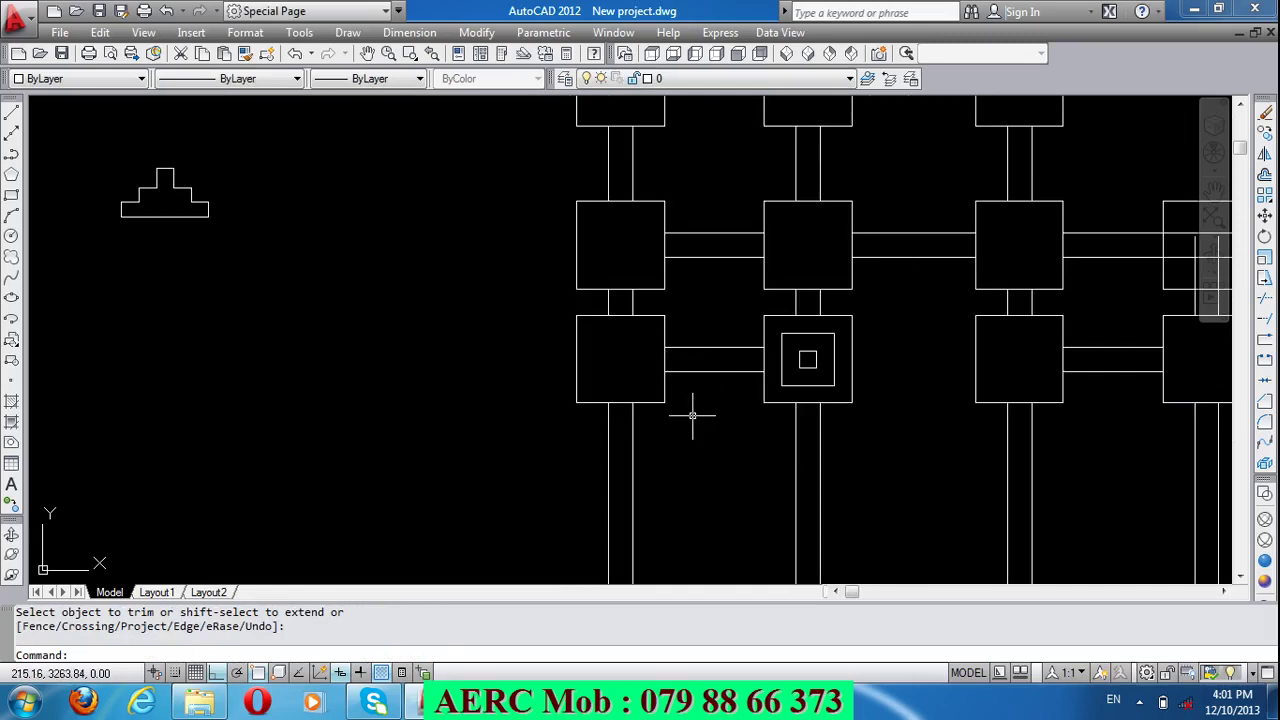
# Step: Copy the footing outline and its two inner squares to below the stepped footing section
pyautogui.write('co')
pyautogui.press('Return')
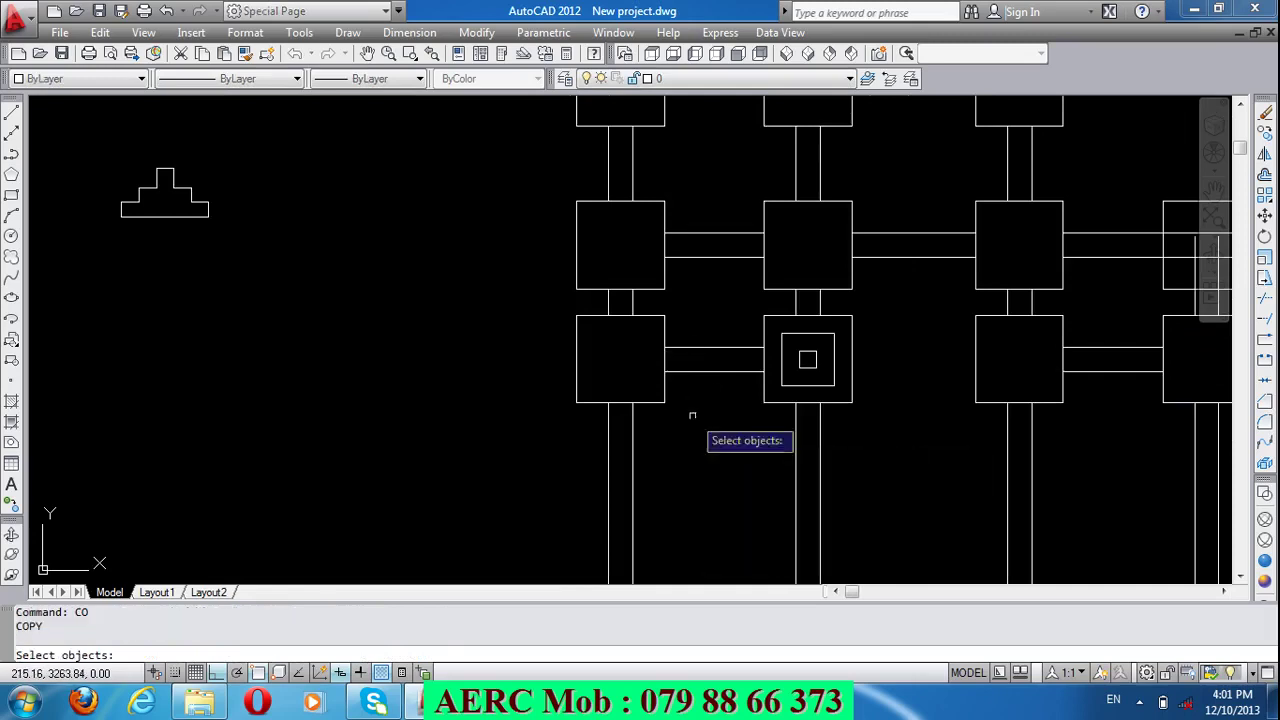
pyautogui.click(858, 405)
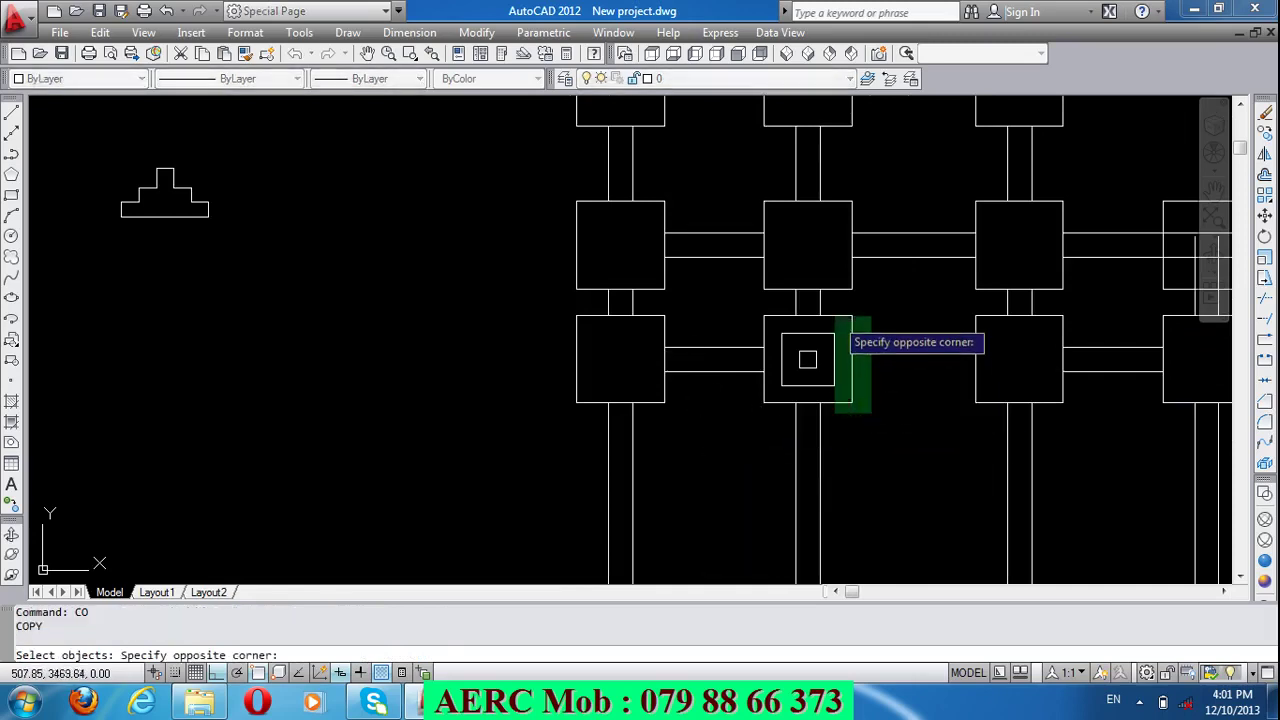
pyautogui.click(834, 316)
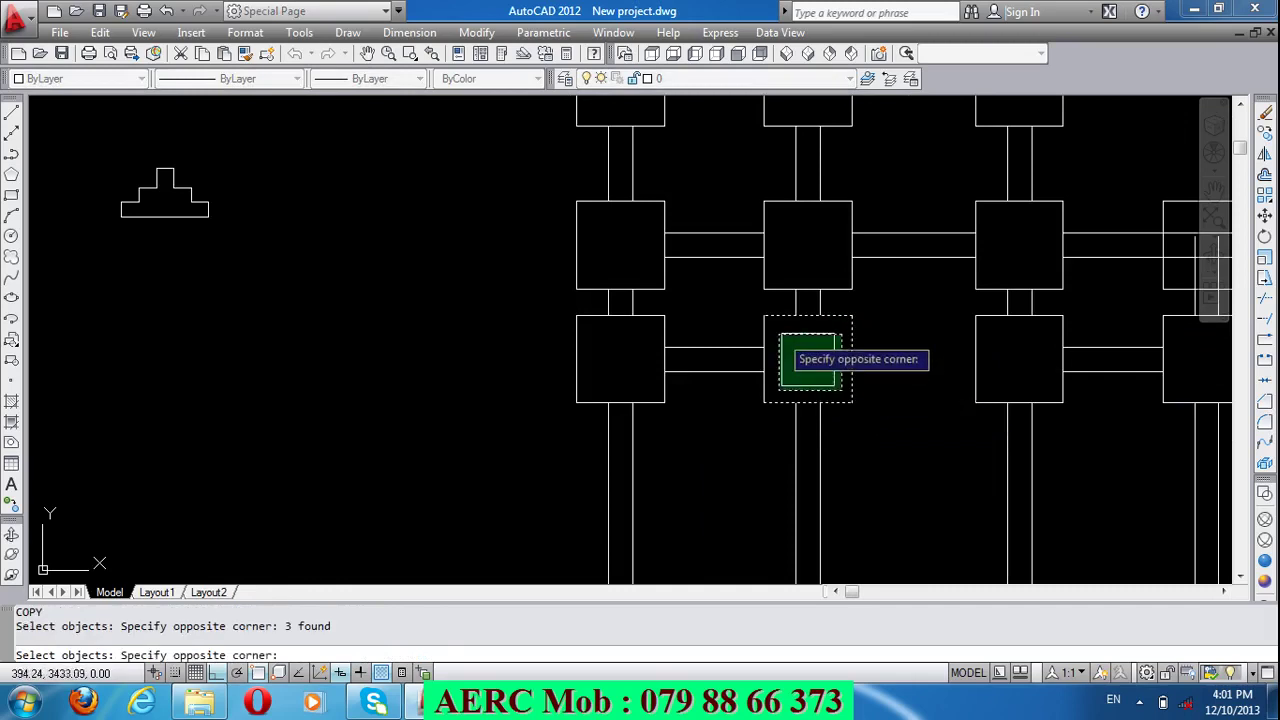
pyautogui.click(777, 334)
pyautogui.click(808, 360)
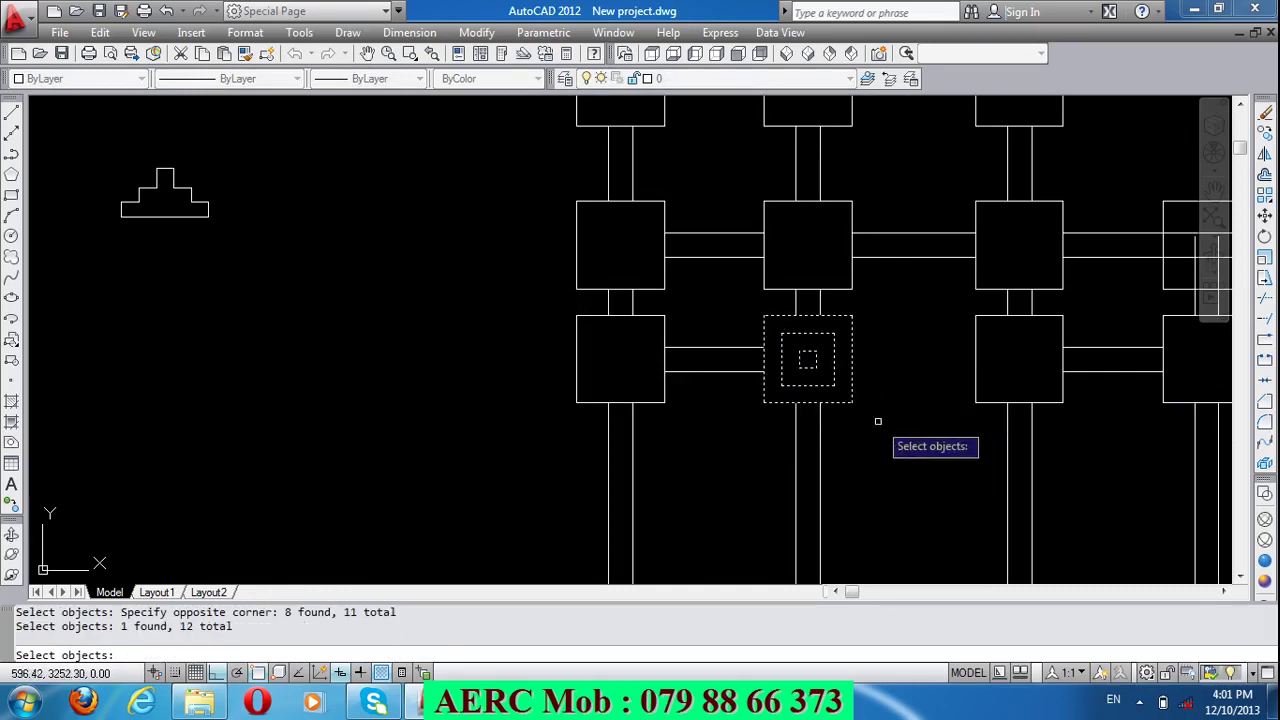
pyautogui.press('Return')
pyautogui.click(852, 404)
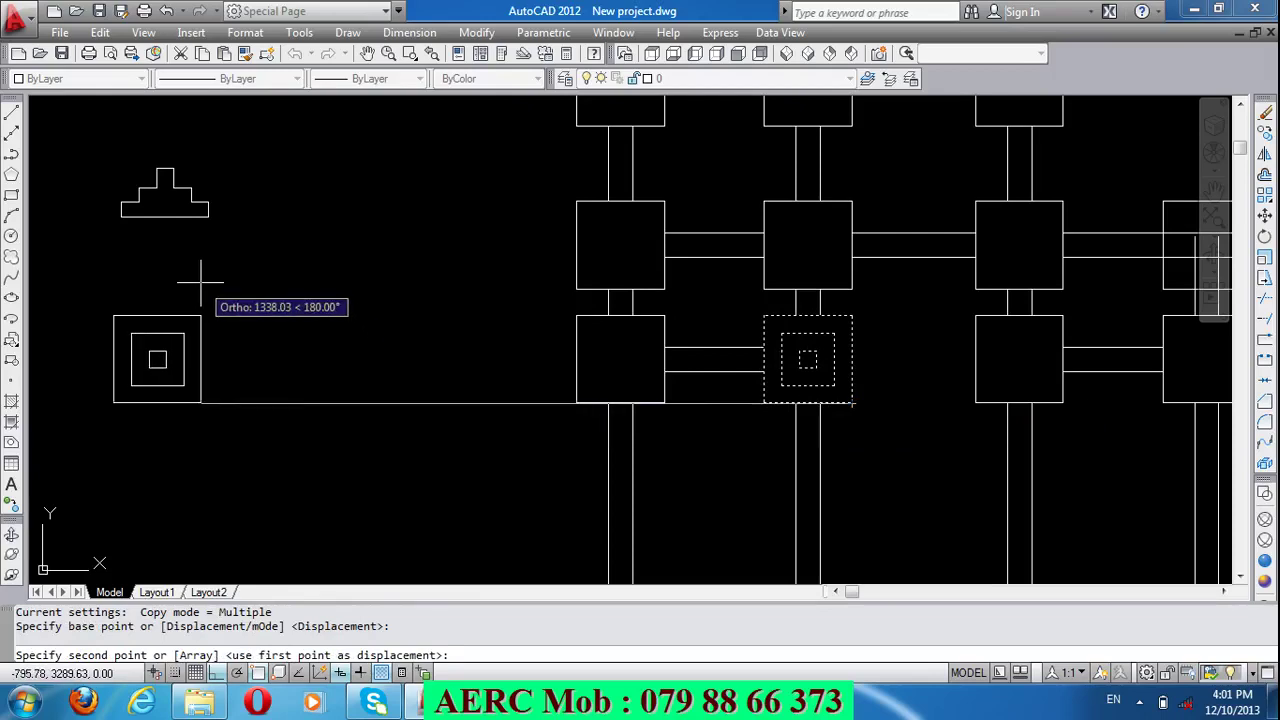
pyautogui.press('F8')
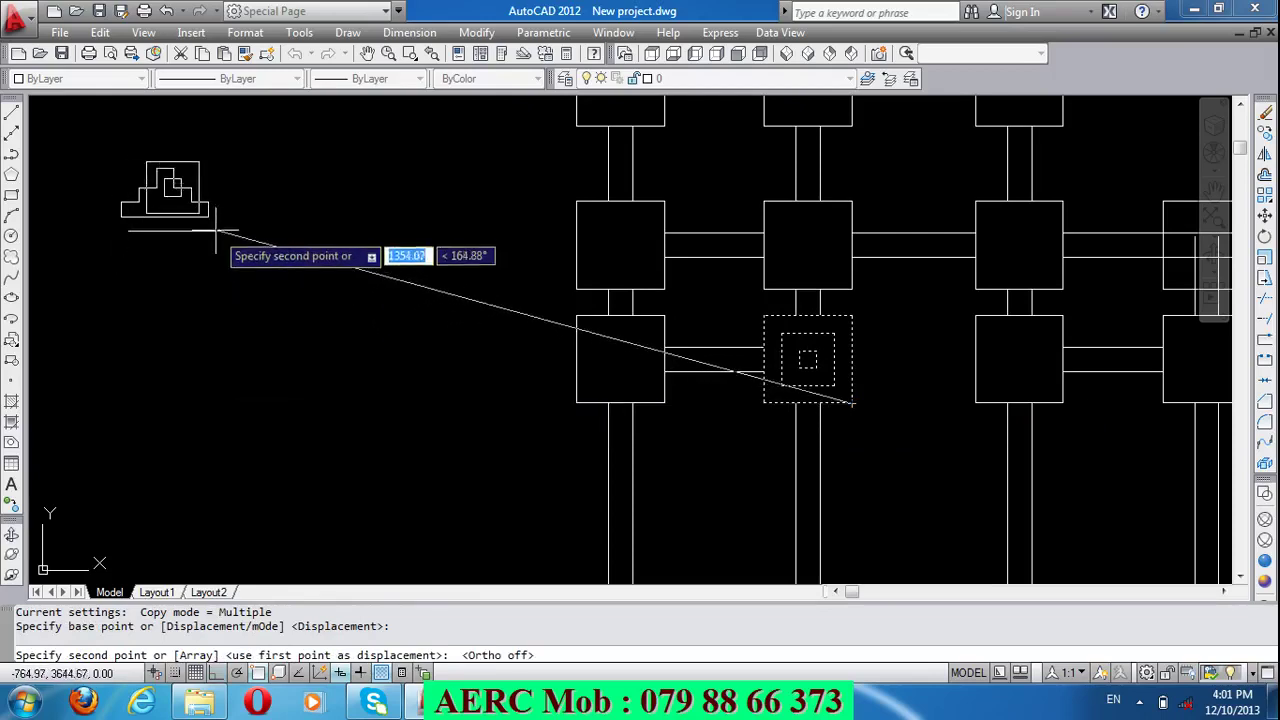
pyautogui.click(208, 316)
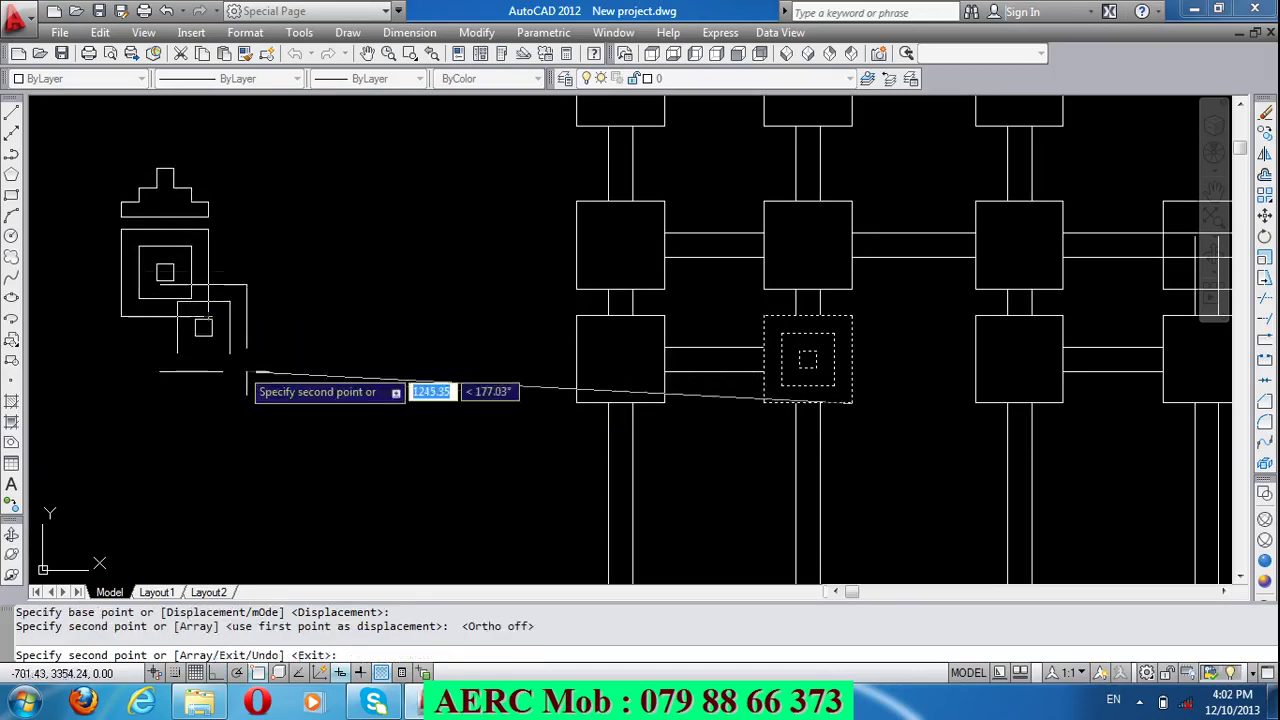
pyautogui.press('Return')
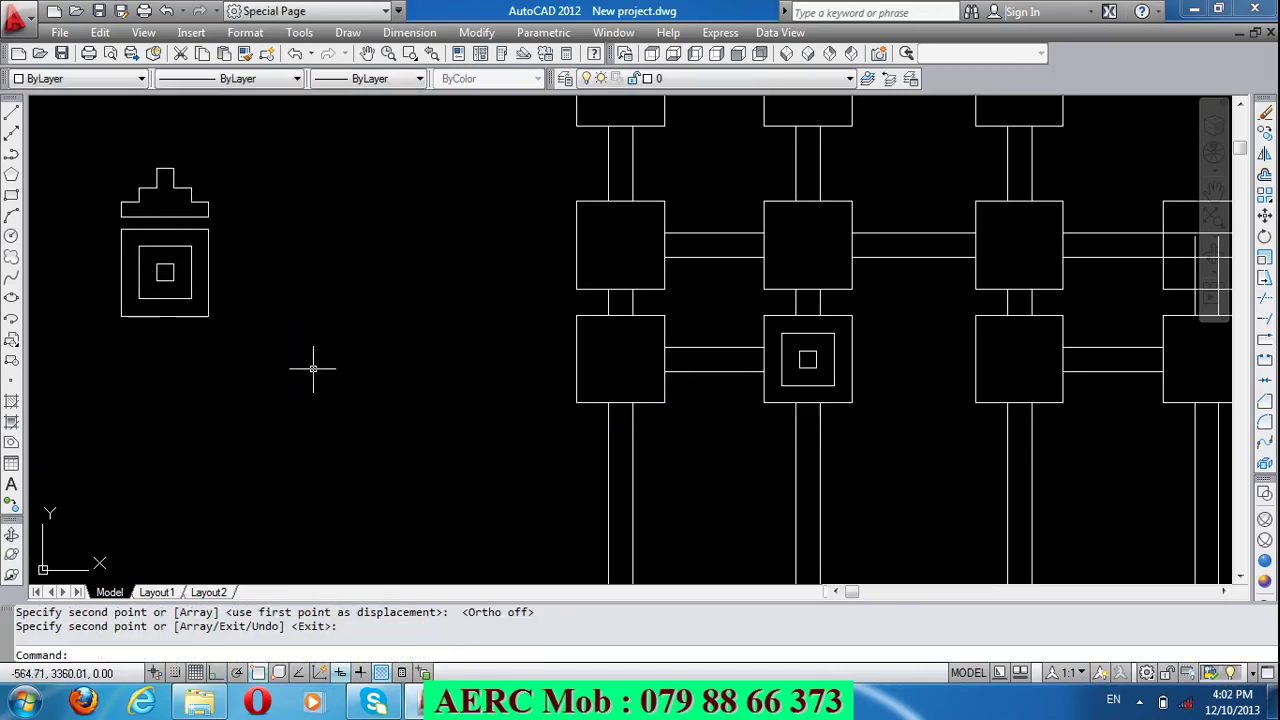
pyautogui.click(840, 397)
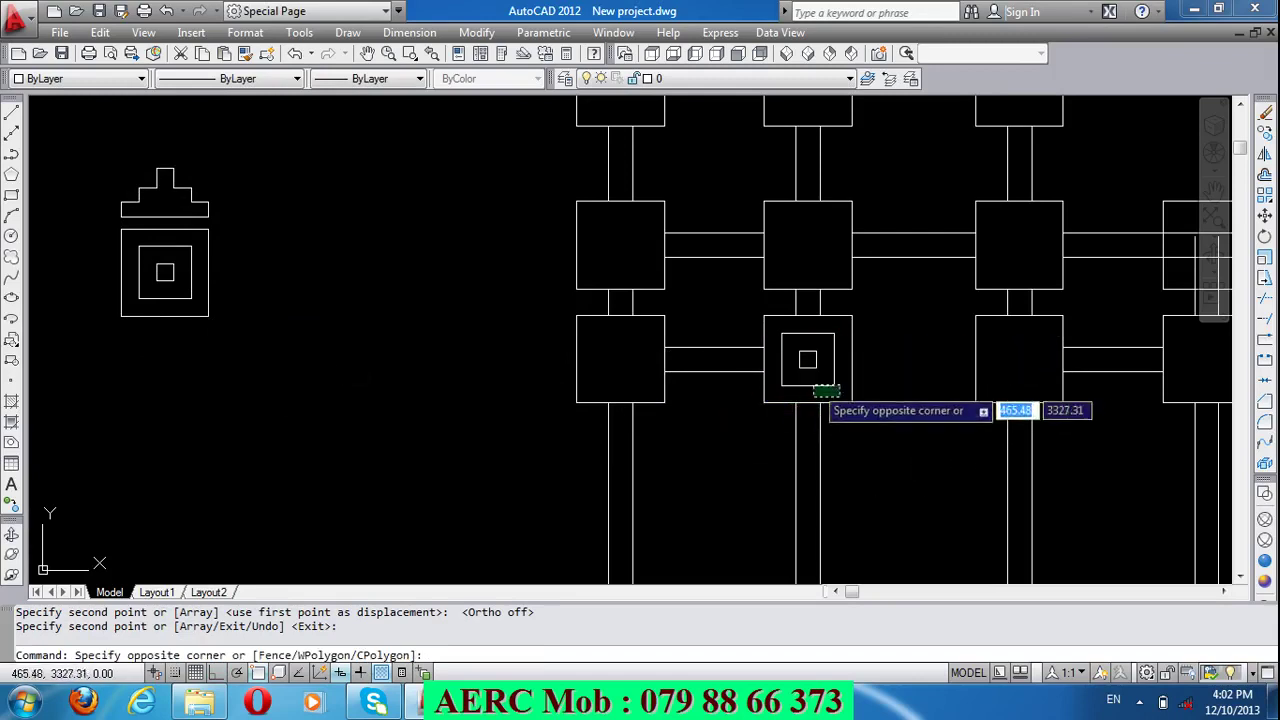
# Step: Trim the overlapping vertical and horizontal beam lines inside the right-hand footing
pyautogui.click(836, 399)
pyautogui.scroll(-4, 672, 396)
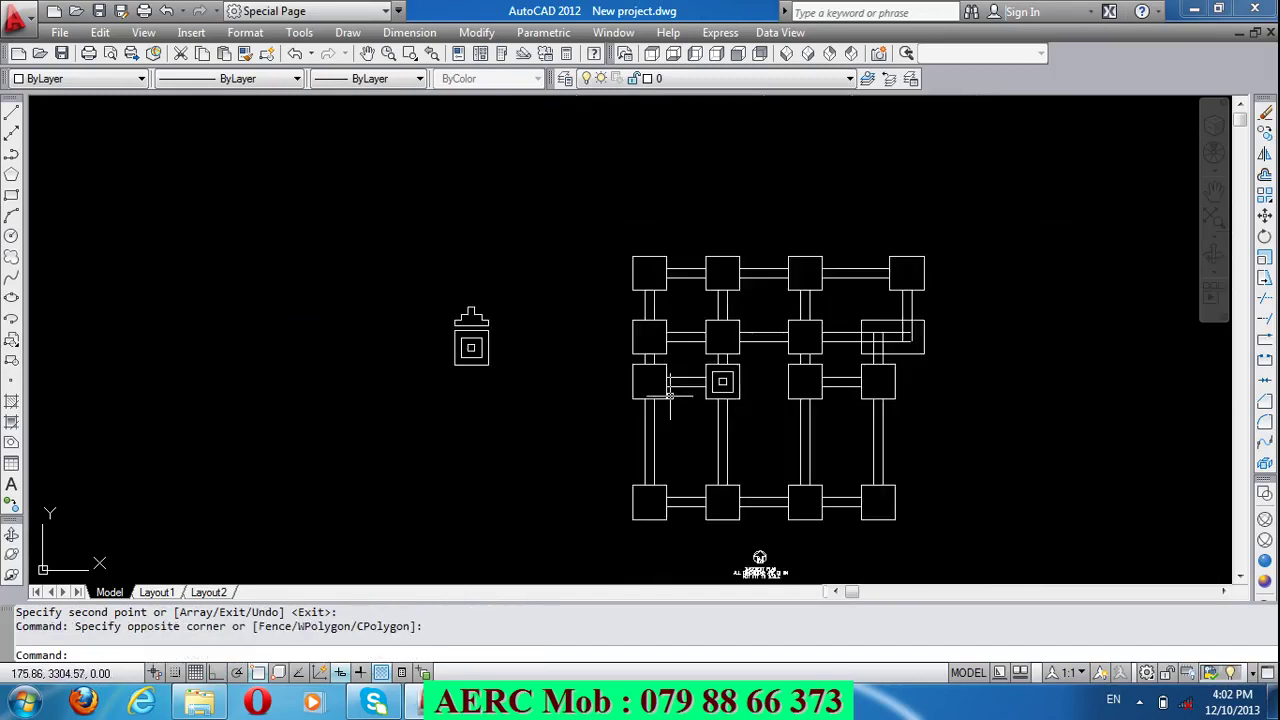
pyautogui.scroll(2, 727, 412)
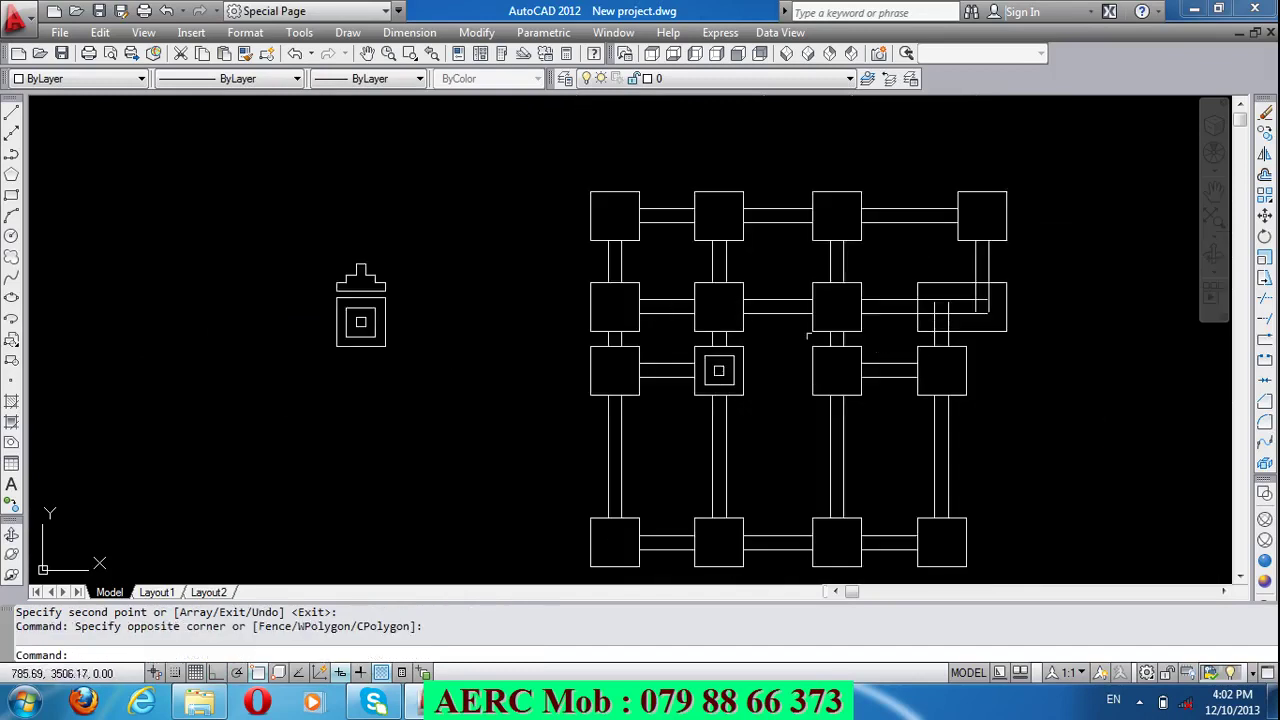
pyautogui.scroll(2, 1029, 306)
pyautogui.scroll(1, 1029, 306)
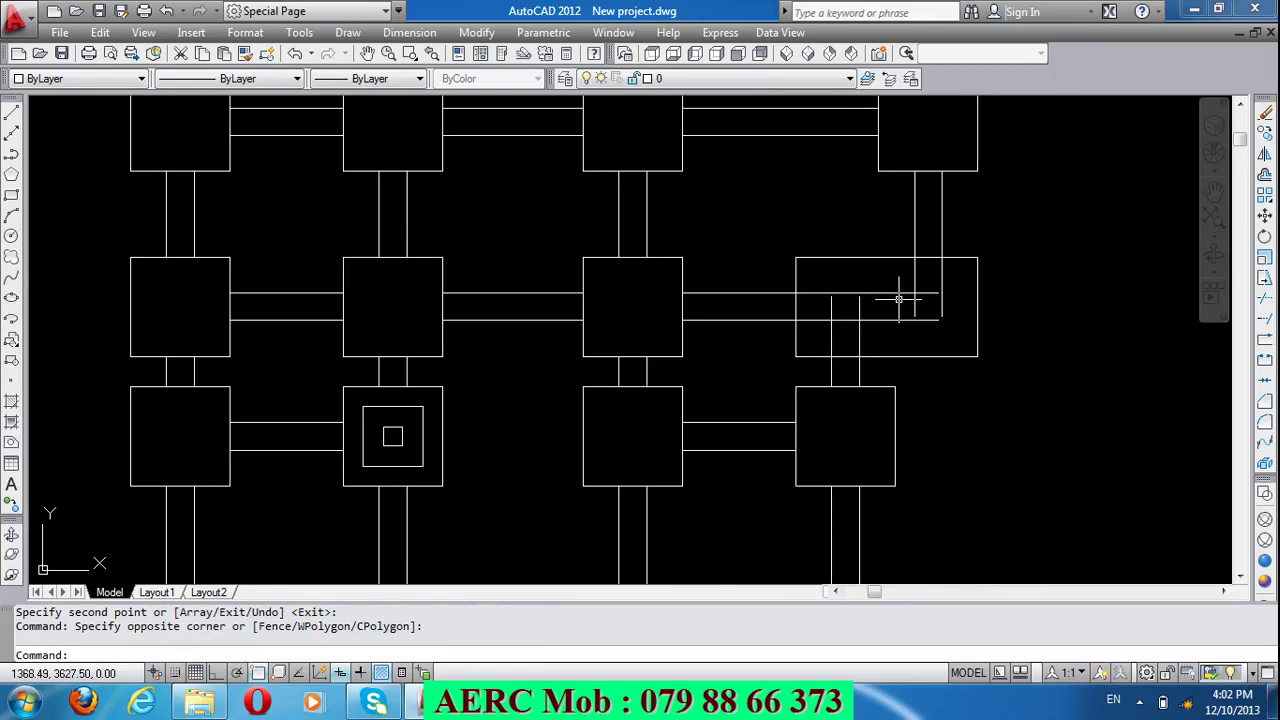
pyautogui.scroll(4, 879, 307)
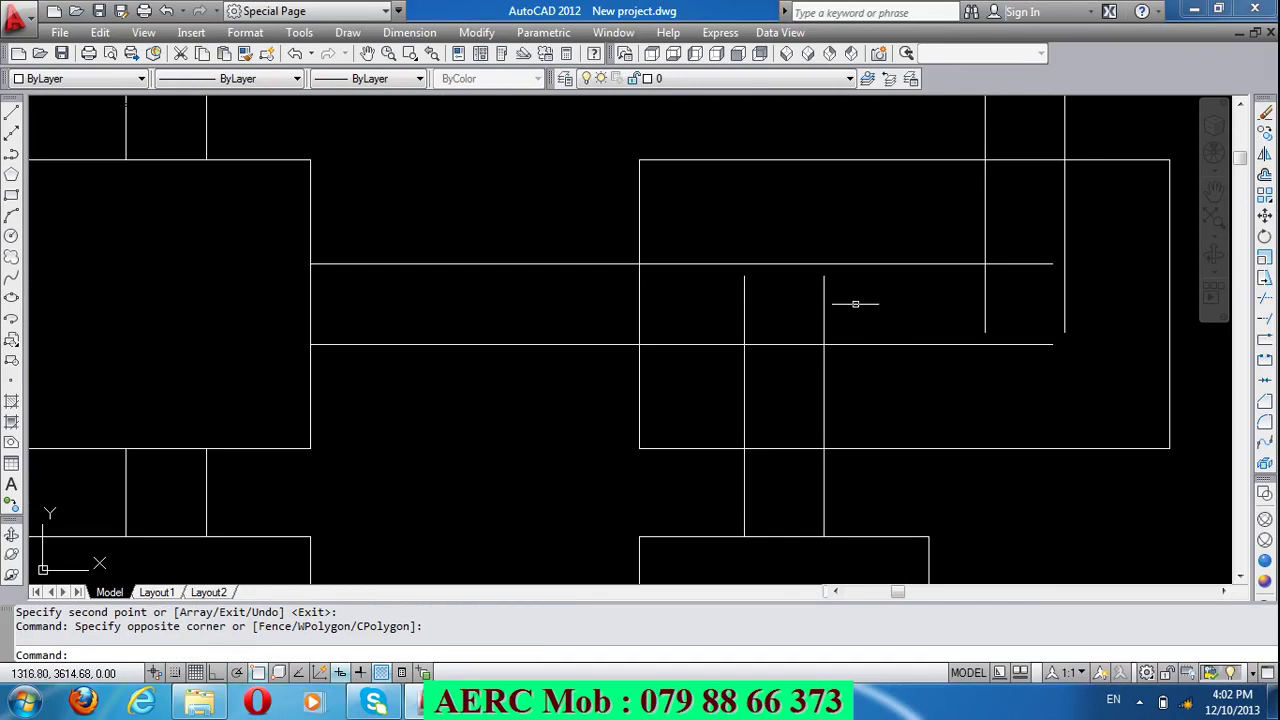
pyautogui.scroll(-1, 743, 300)
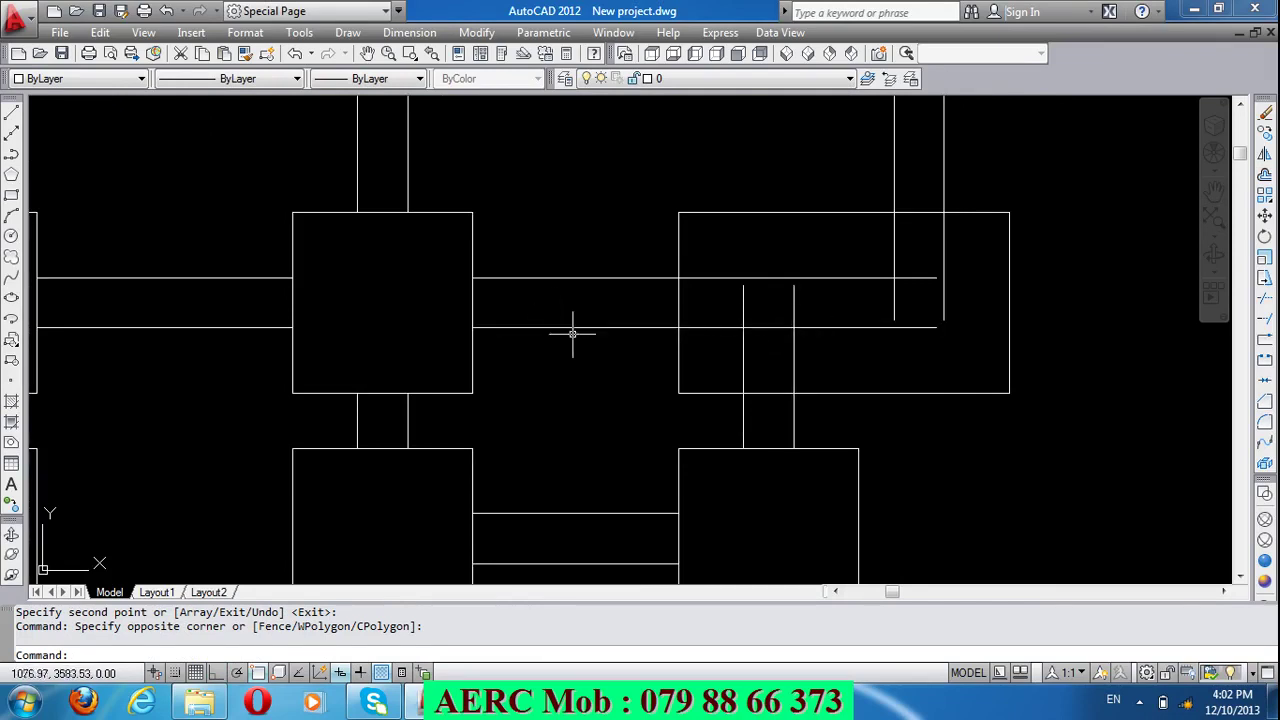
pyautogui.scroll(1, 770, 338)
pyautogui.scroll(2, 798, 328)
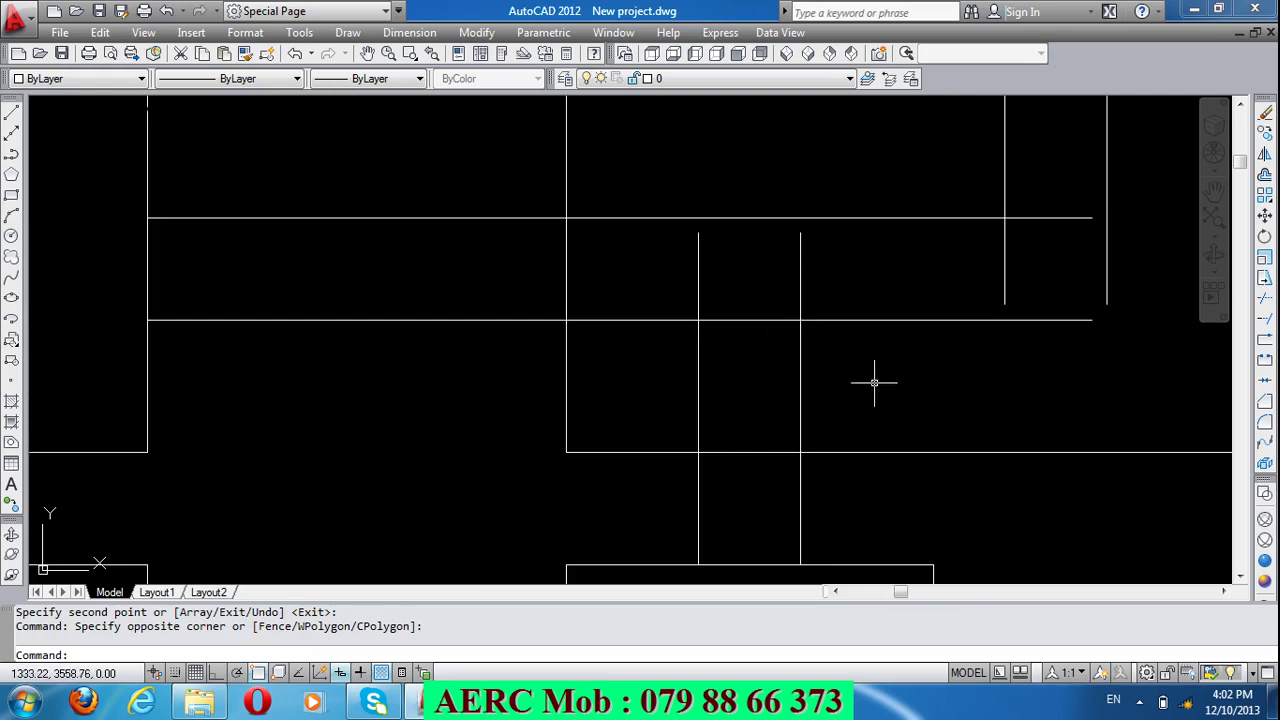
pyautogui.write('TR')
pyautogui.press('Return')
pyautogui.press('Return')
pyautogui.click(764, 382)
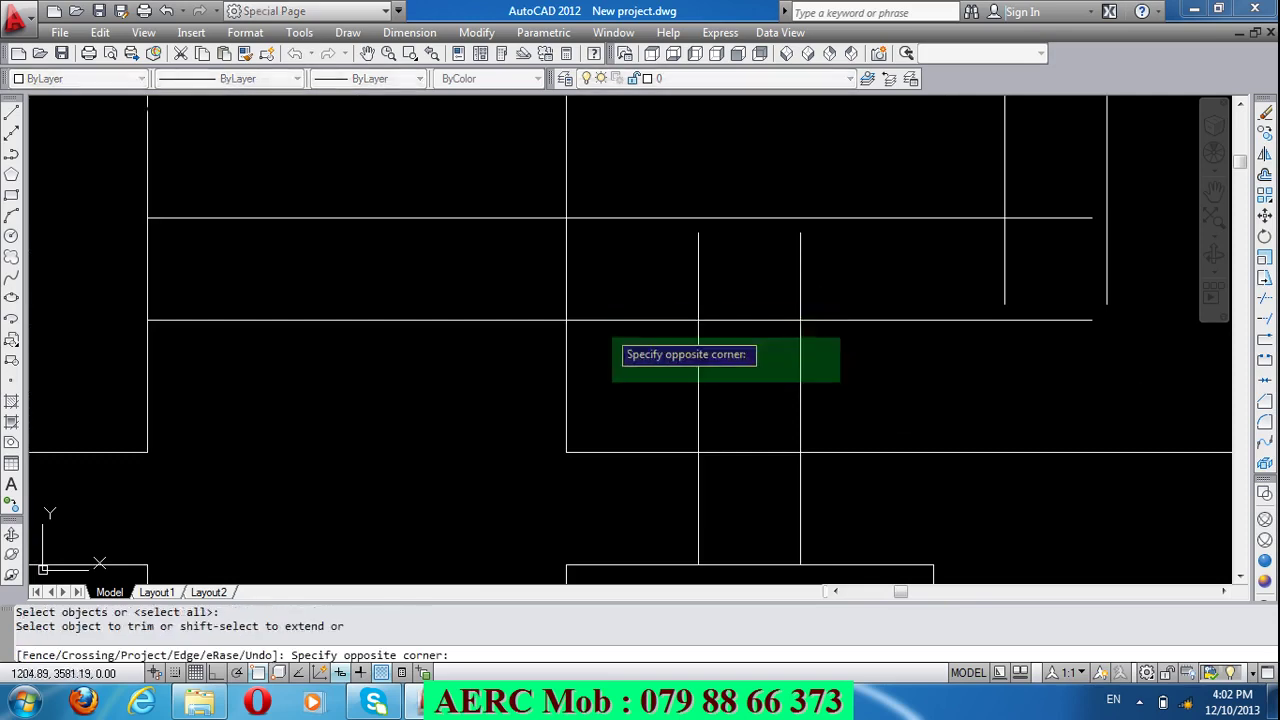
pyautogui.click(637, 347)
pyautogui.click(640, 346)
pyautogui.click(614, 196)
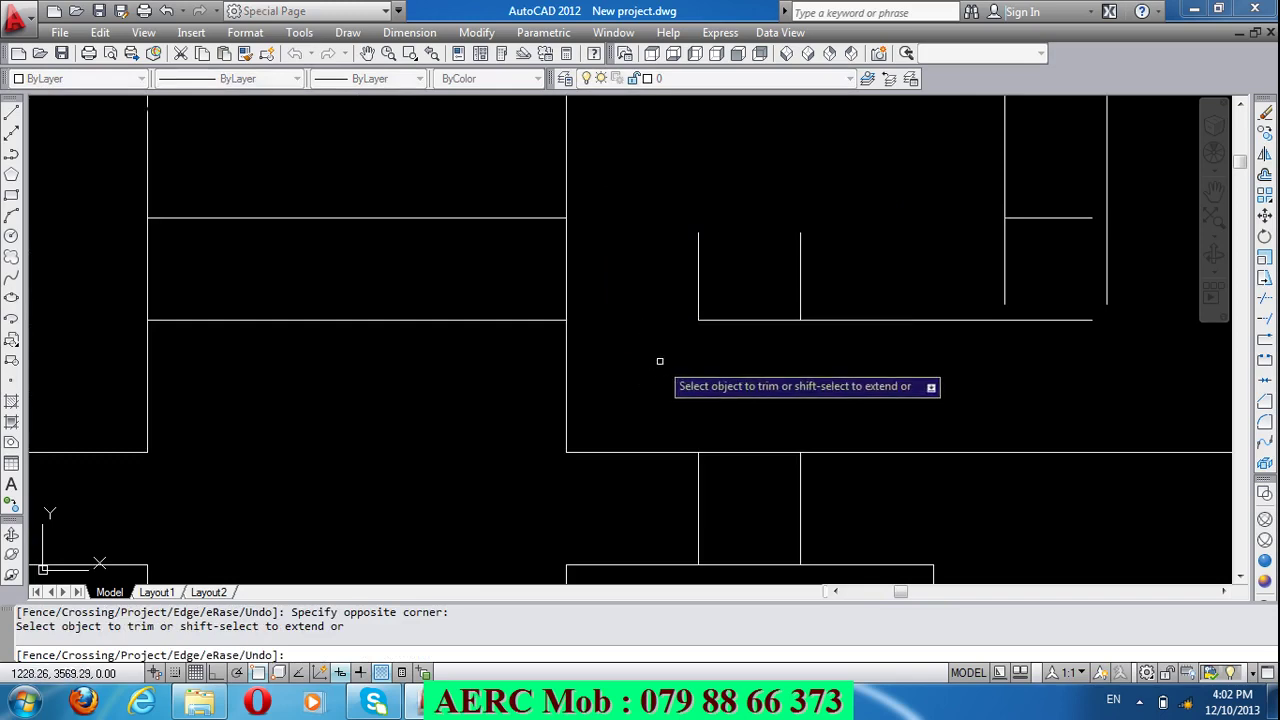
pyautogui.press('Escape')
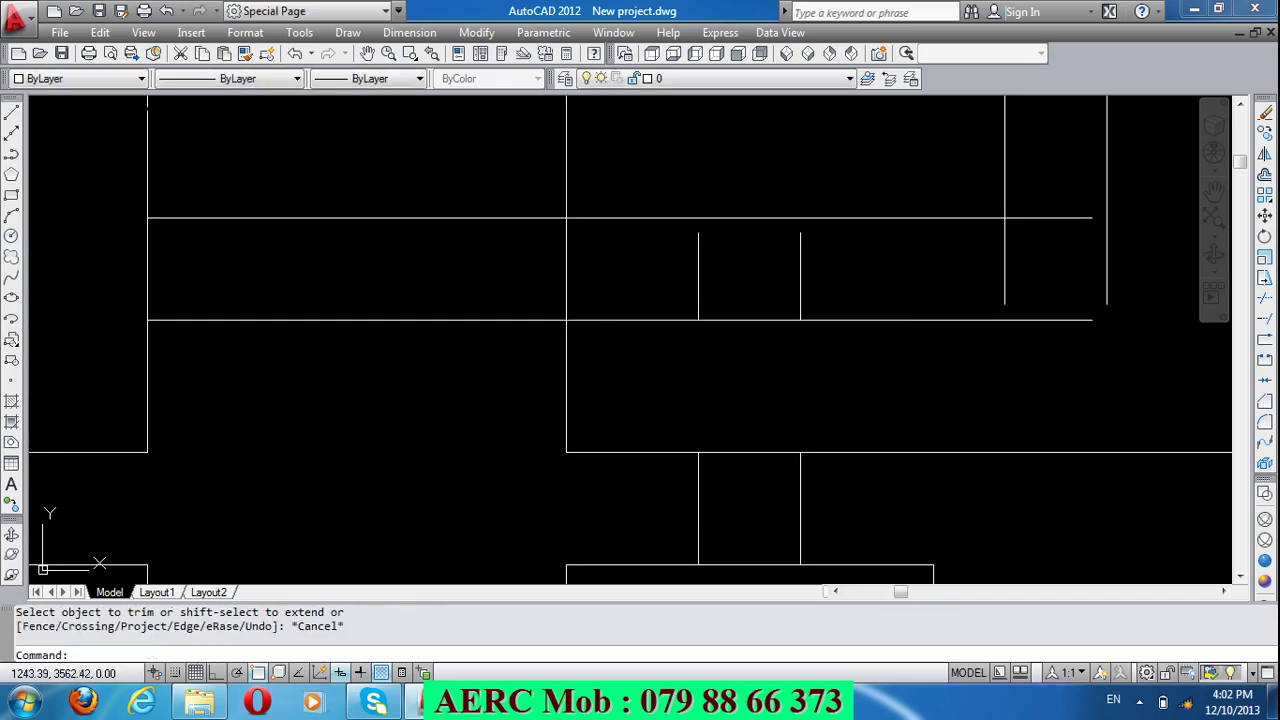
# Step: Extend the vertical beam lines down and up, and the horizontal beam lines to the right vertical
pyautogui.write('Ex')
pyautogui.press('Return')
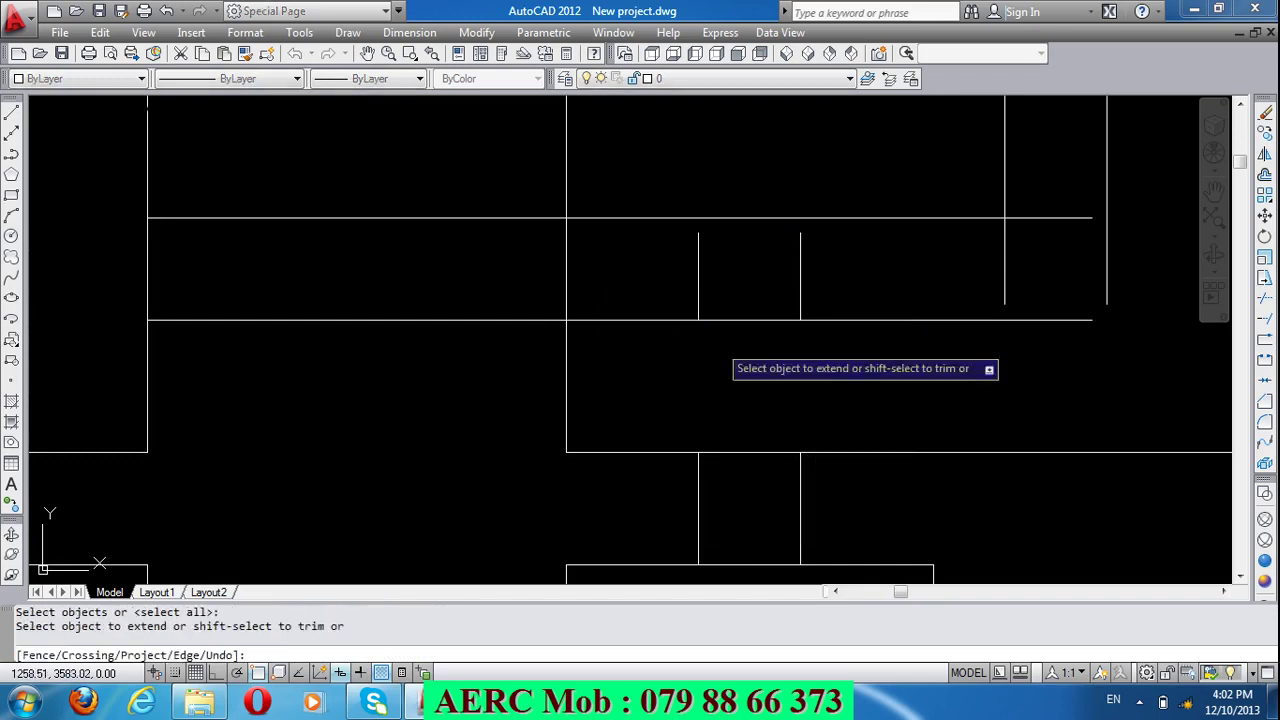
pyautogui.click(815, 280)
pyautogui.click(655, 230)
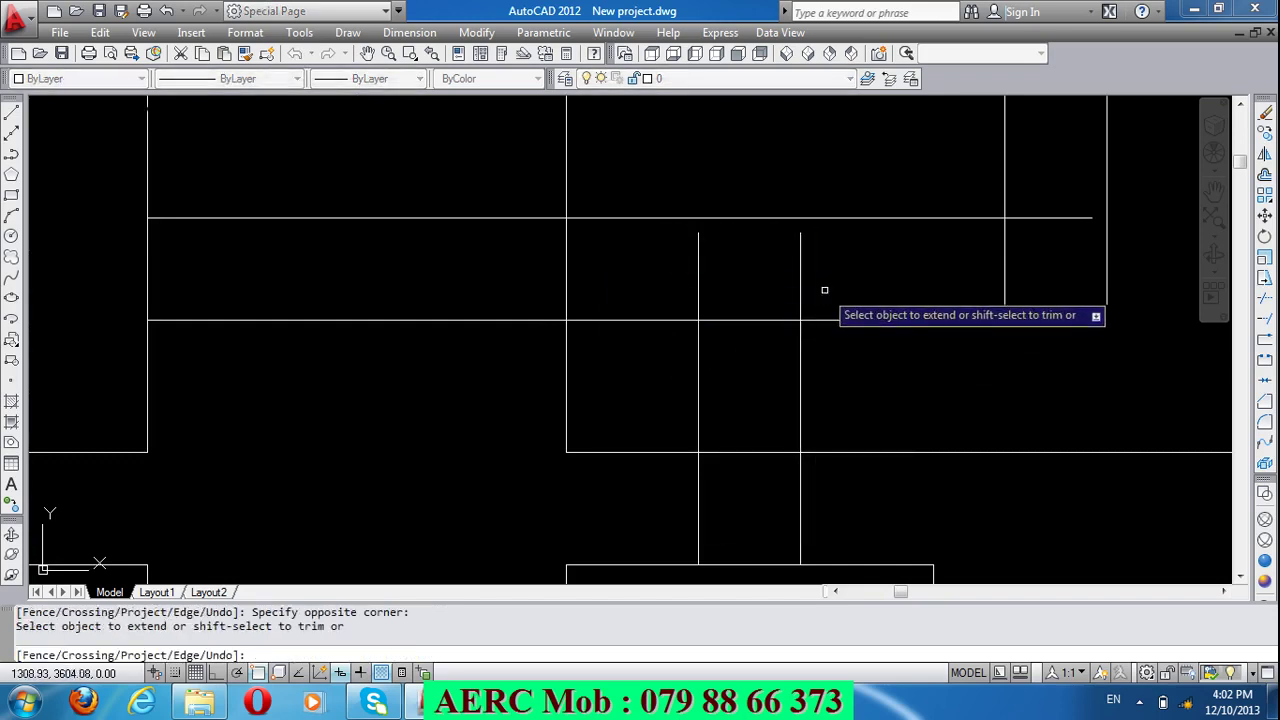
pyautogui.click(825, 270)
pyautogui.click(692, 250)
pyautogui.click(1080, 218)
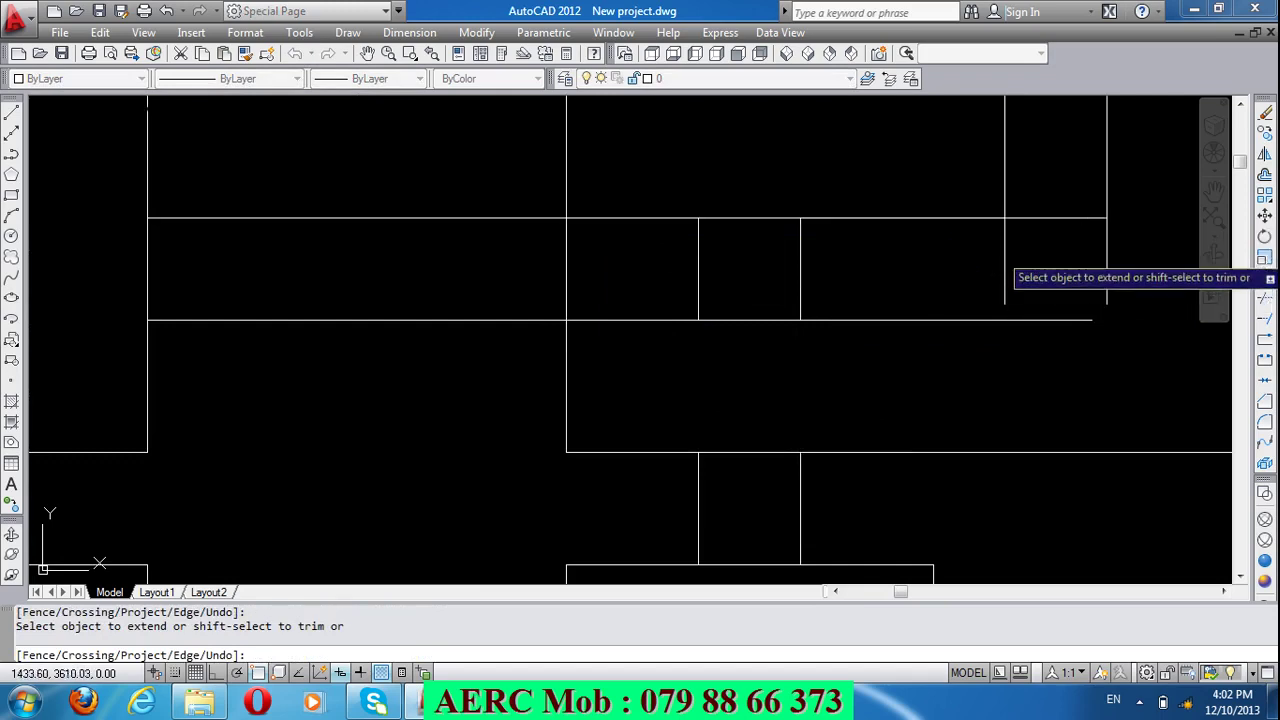
pyautogui.click(1082, 320)
pyautogui.click(1088, 322)
pyautogui.click(1086, 322)
pyautogui.scroll(-4, 998, 310)
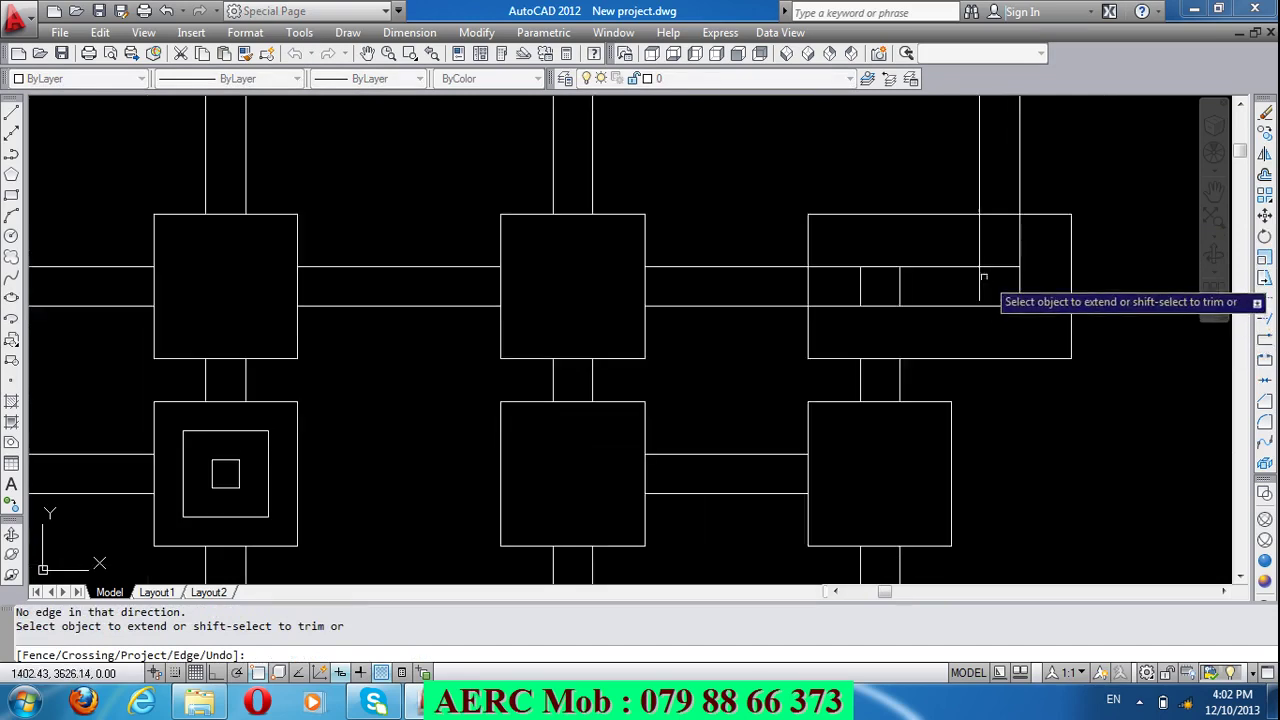
pyautogui.scroll(-3, 966, 286)
pyautogui.scroll(4, 990, 300)
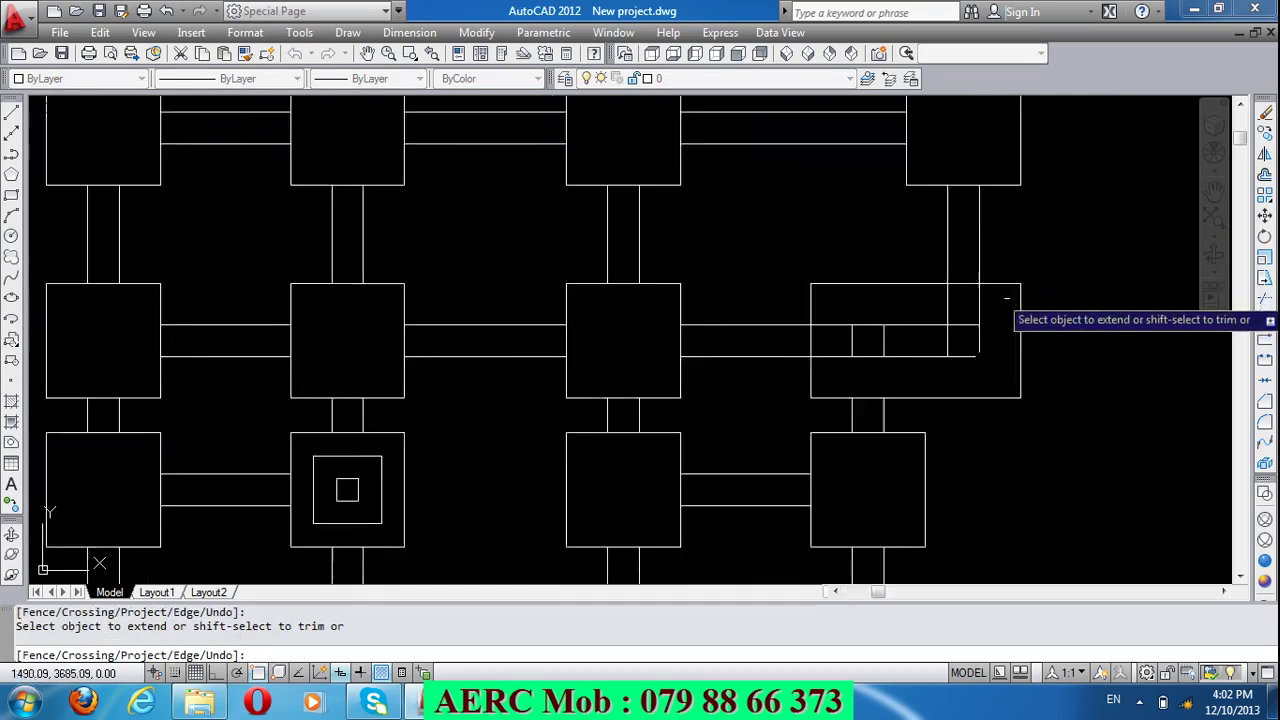
pyautogui.scroll(2, 973, 373)
# Step: Chamfer the horizontal and vertical beam lines in Multiple mode to close the tie beam corner
pyautogui.press('Return')
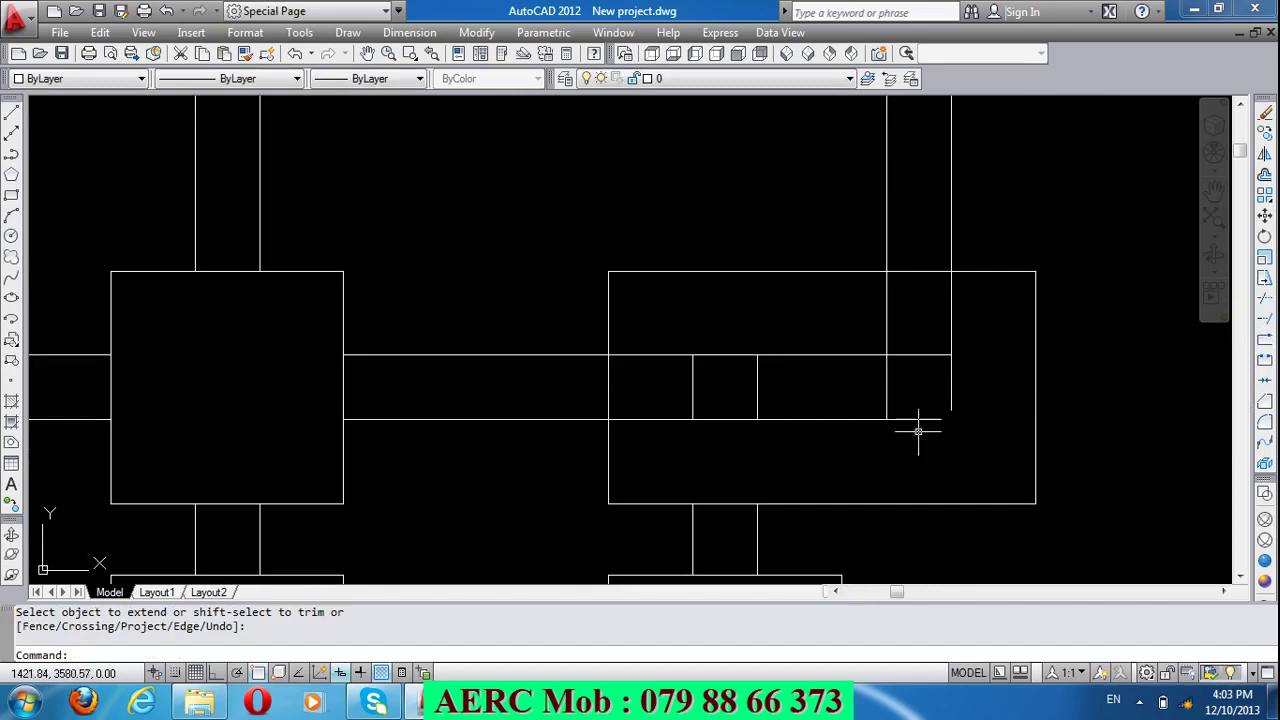
pyautogui.write('ca')
pyautogui.press('Return')
pyautogui.write('m')
pyautogui.press('Return')
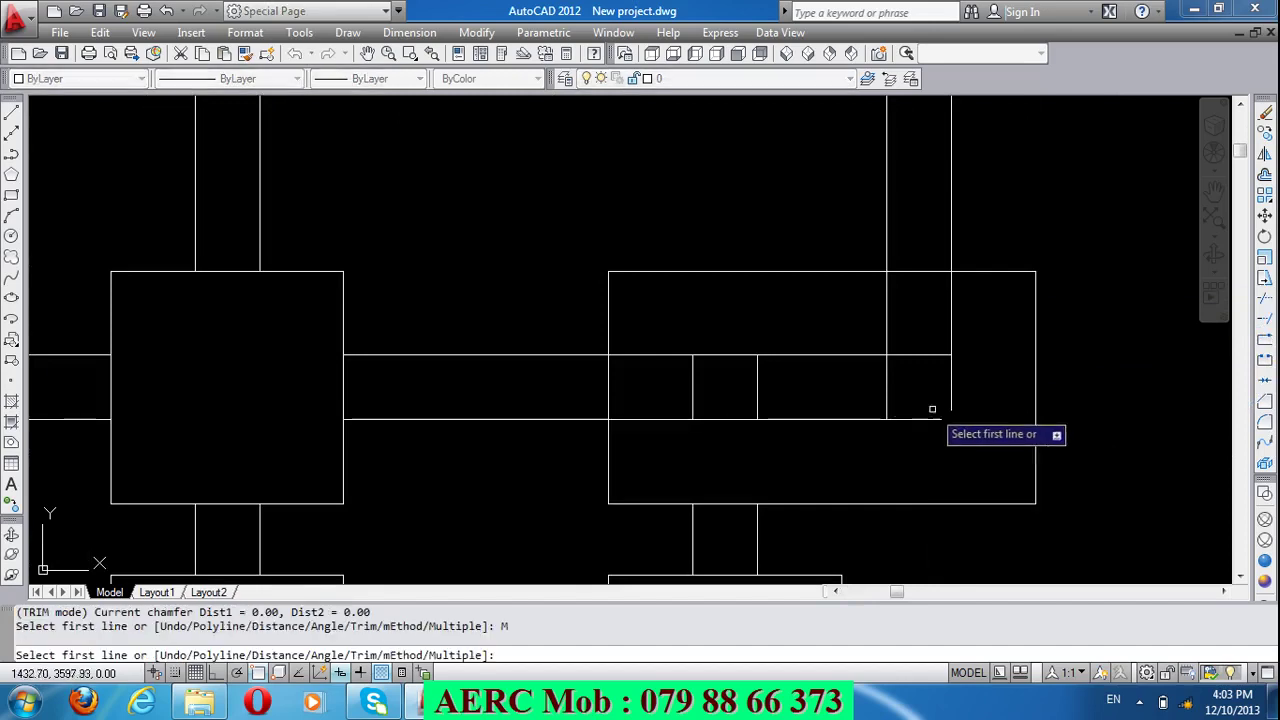
pyautogui.click(946, 419)
pyautogui.click(950, 405)
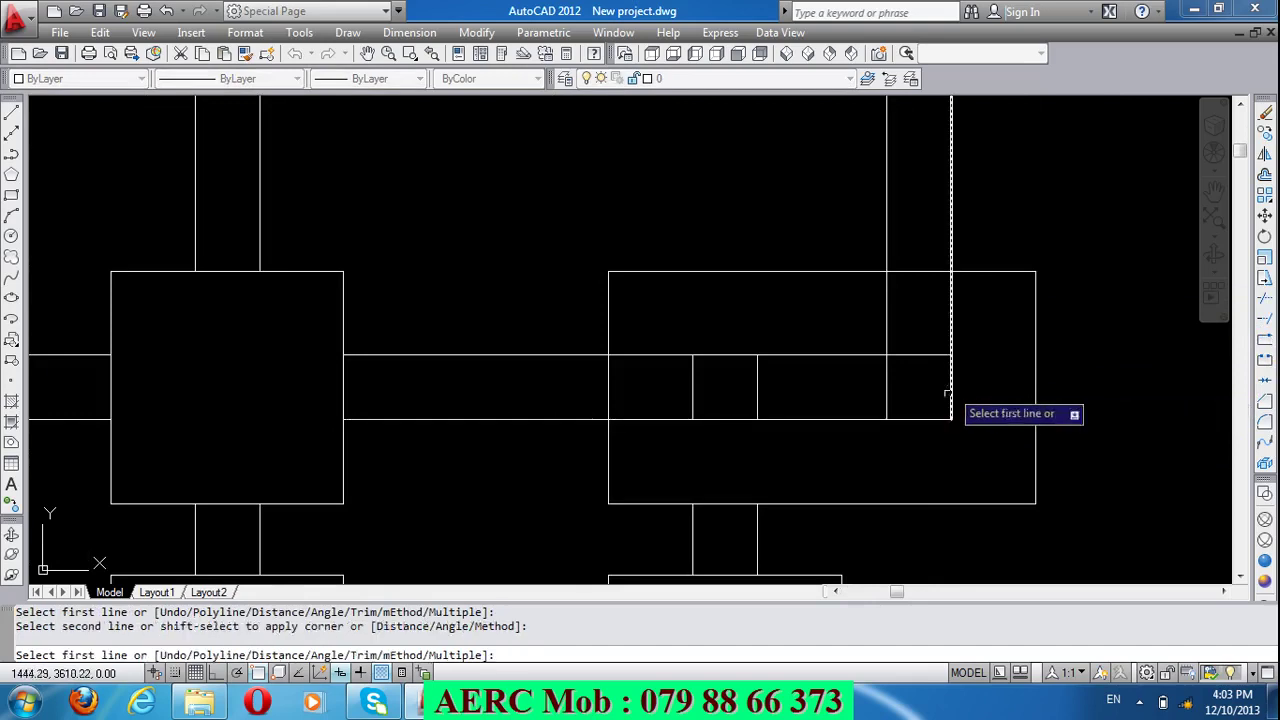
pyautogui.press('Escape')
pyautogui.scroll(-2, 890, 350)
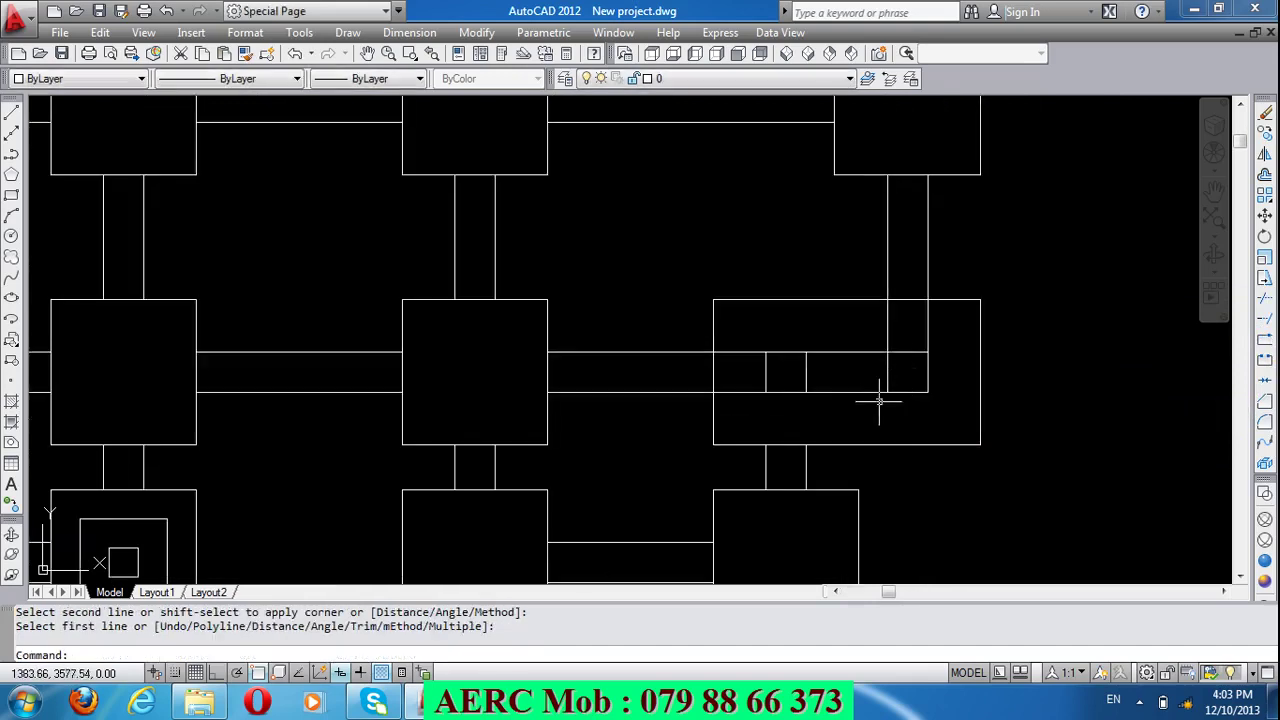
pyautogui.write('TR')
# Step: Trim the beam segments inside the footing, leaving two separate column squares
pyautogui.press('Return')
pyautogui.press('Return')
pyautogui.click(957, 343)
pyautogui.click(871, 357)
pyautogui.click(866, 425)
pyautogui.click(846, 325)
pyautogui.click(749, 406)
pyautogui.click(737, 345)
pyautogui.press('Return')
pyautogui.scroll(2, 823, 389)
pyautogui.scroll(2, 790, 380)
pyautogui.scroll(1, 765, 388)
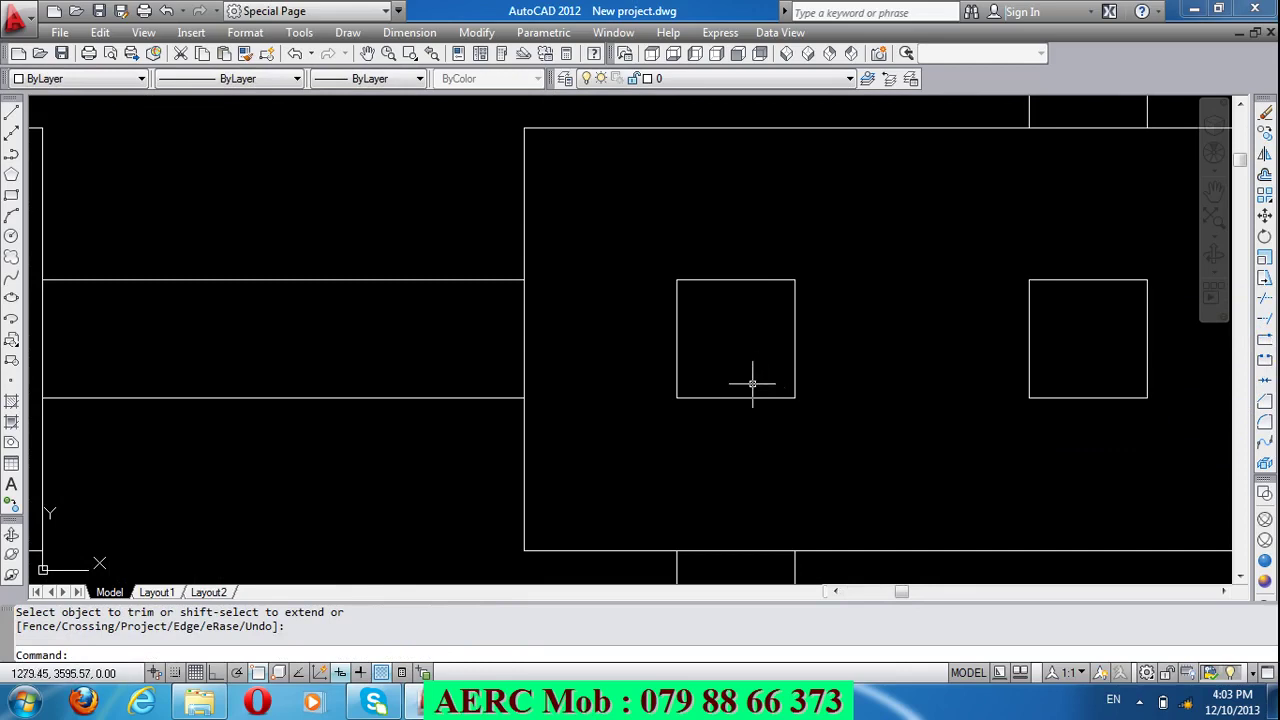
pyautogui.write('o')
# Step: Offset the left column square's right, top and bottom edges 7.5 inward
pyautogui.press('Return')
pyautogui.click(749, 386)
pyautogui.write('7.5')
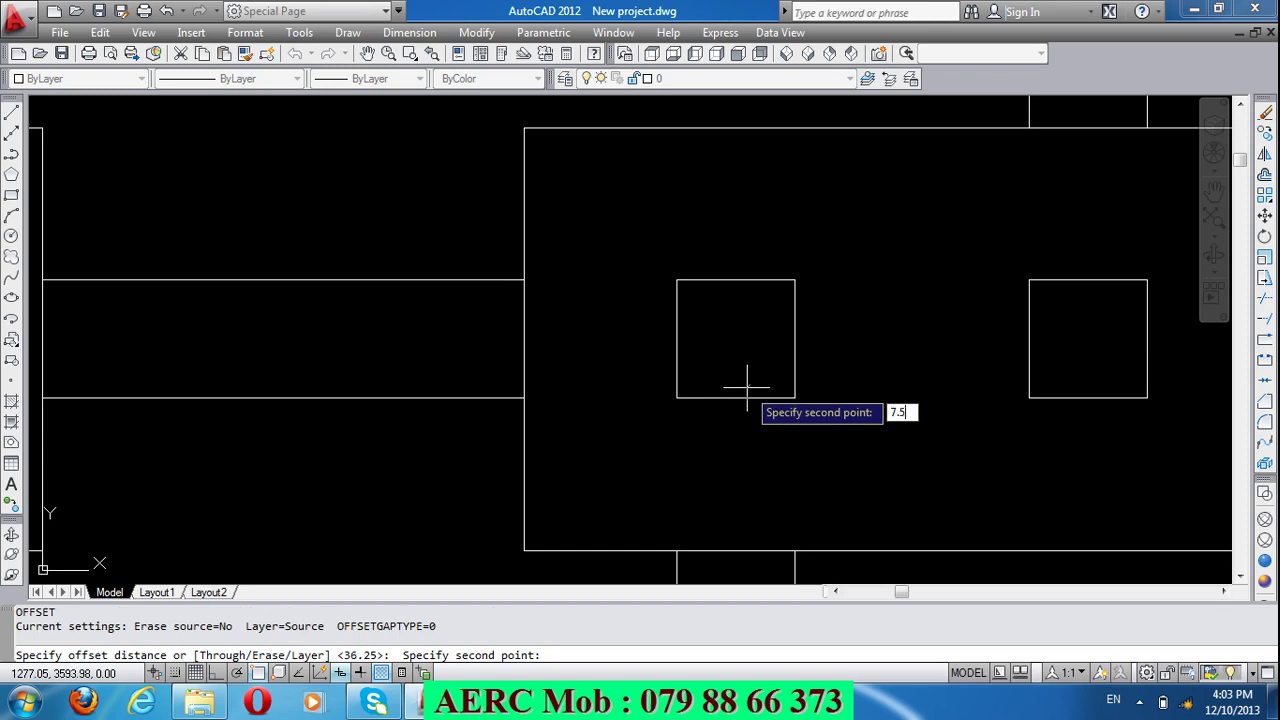
pyautogui.press('Return')
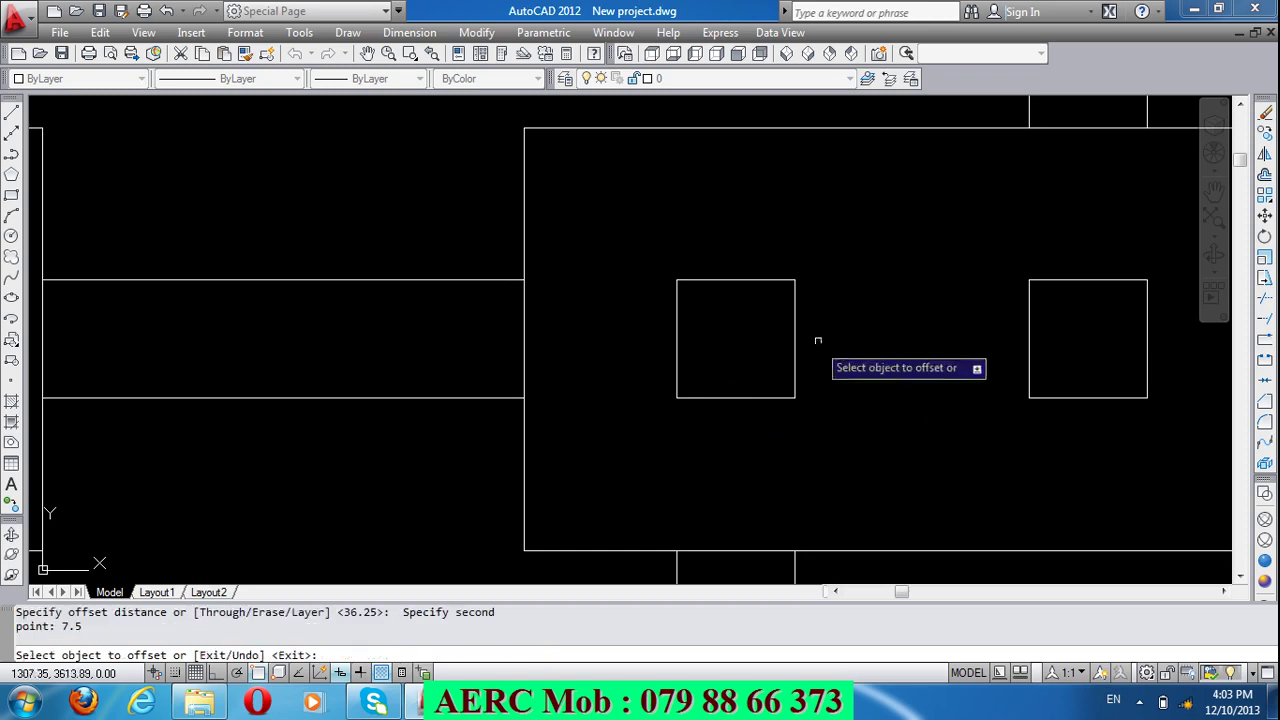
pyautogui.click(795, 331)
pyautogui.click(746, 333)
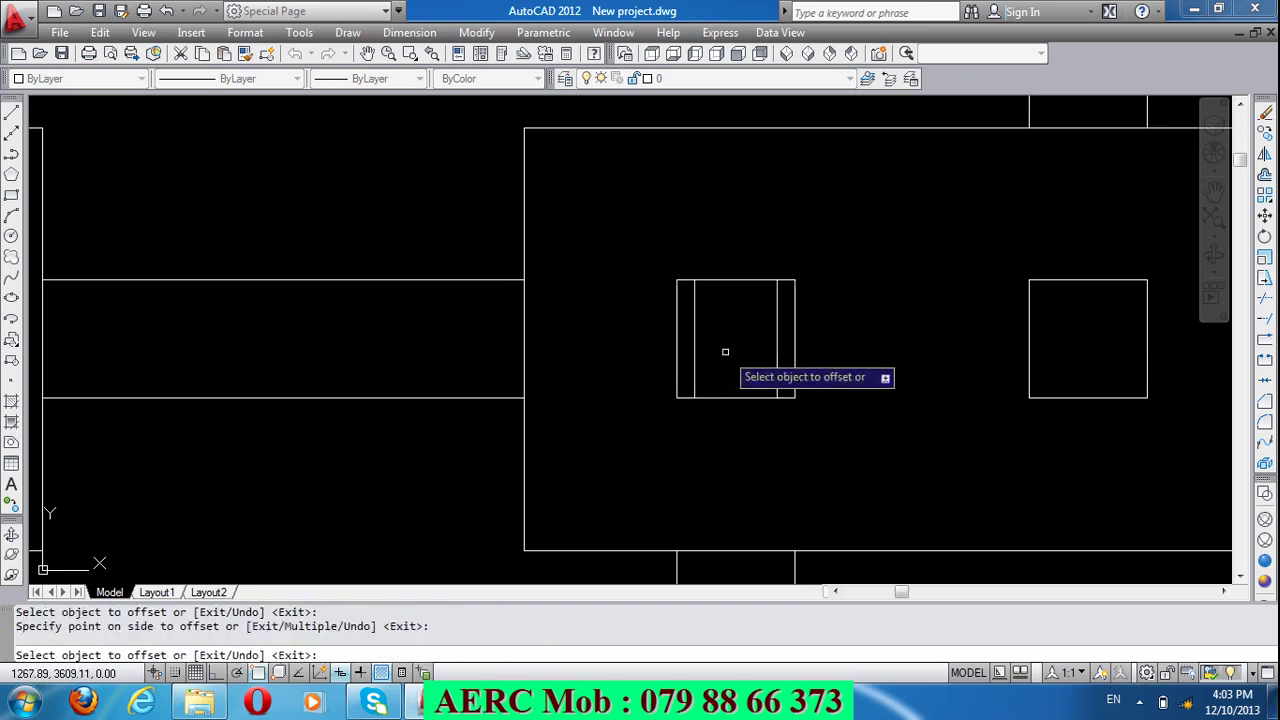
pyautogui.click(734, 280)
pyautogui.click(734, 341)
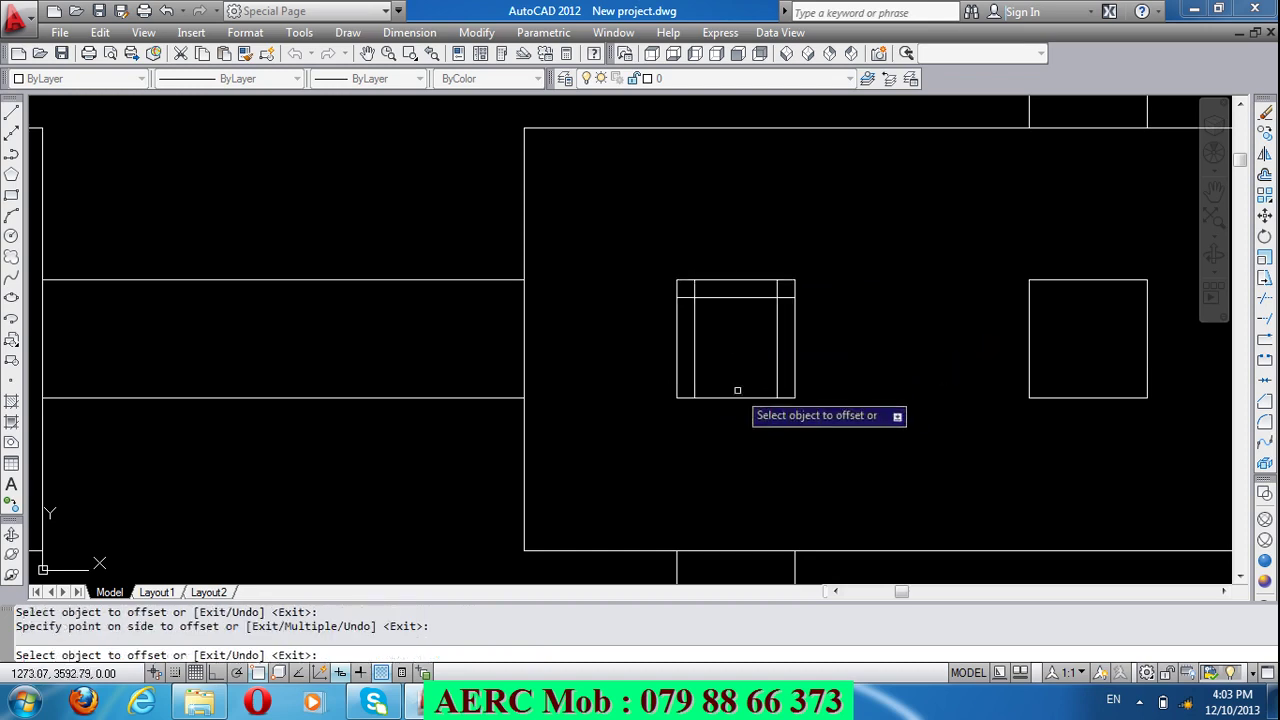
pyautogui.click(737, 397)
pyautogui.click(737, 362)
# Step: Offset the right column square's bottom, top and side edges 7.5 inward
pyautogui.click(1060, 397)
pyautogui.click(1072, 360)
pyautogui.click(1076, 286)
pyautogui.click(1060, 318)
pyautogui.click(1030, 343)
pyautogui.click(1088, 351)
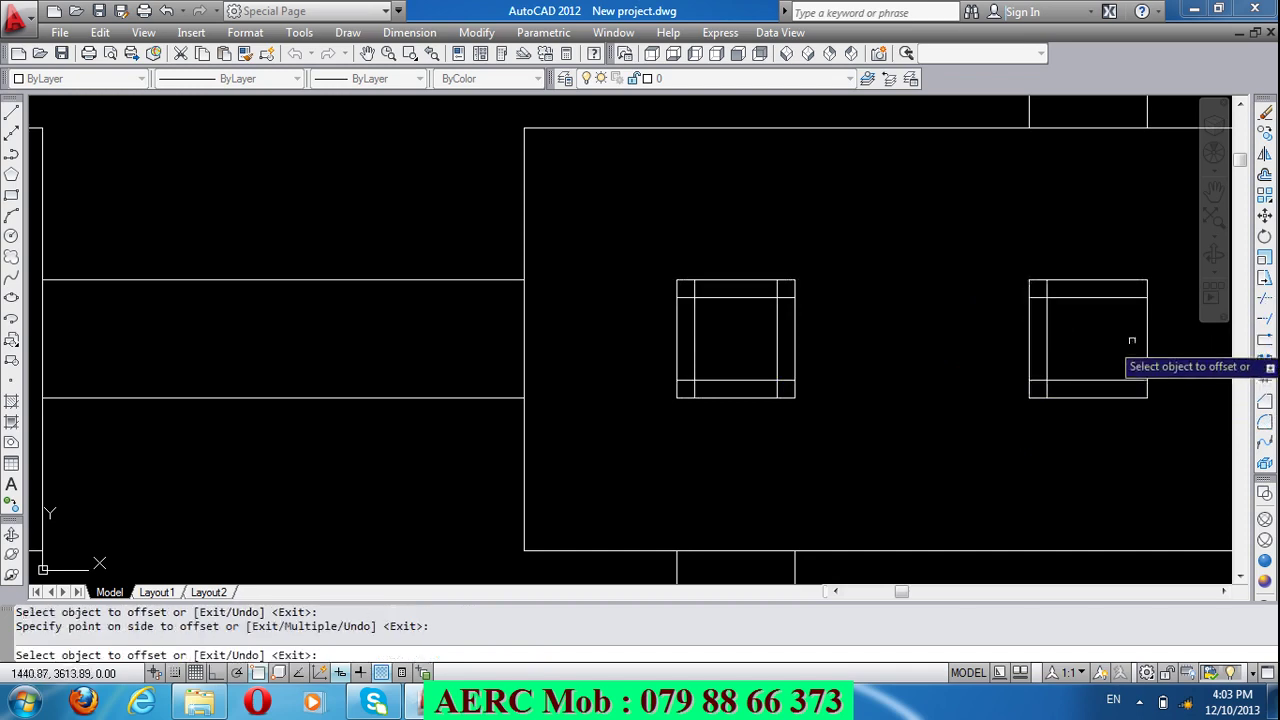
pyautogui.scroll(-1, 795, 376)
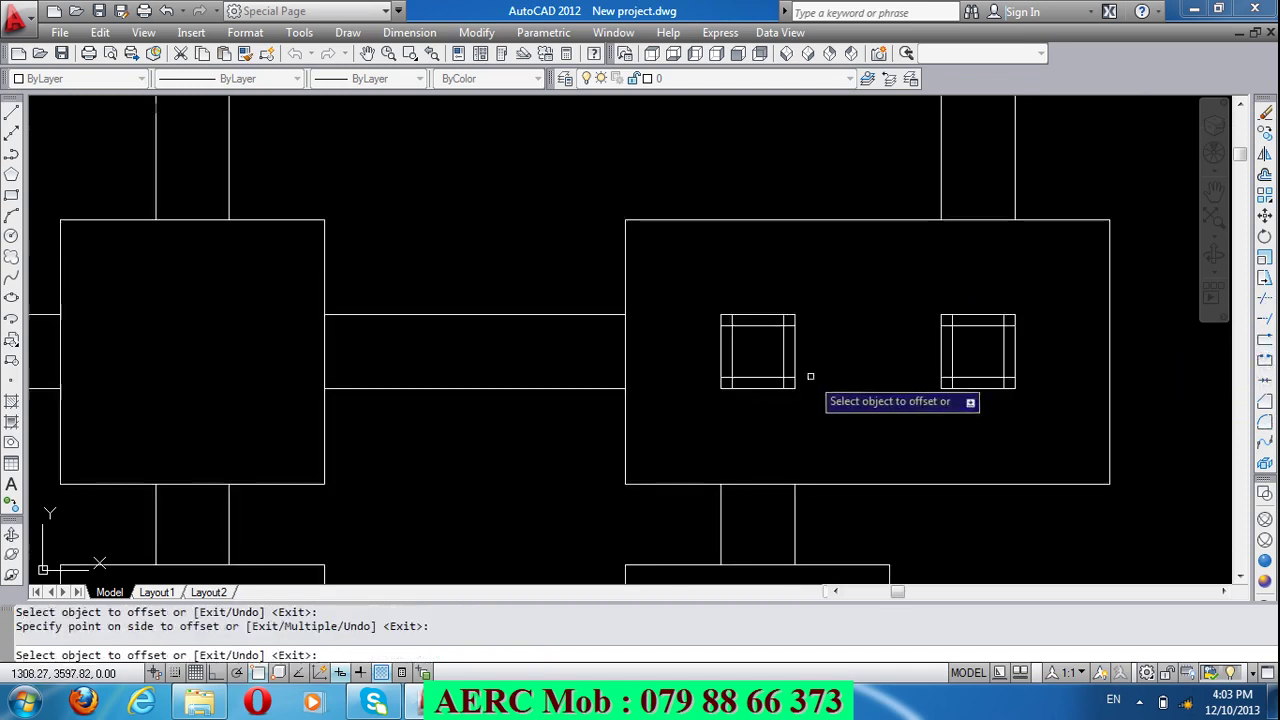
pyautogui.press('Return')
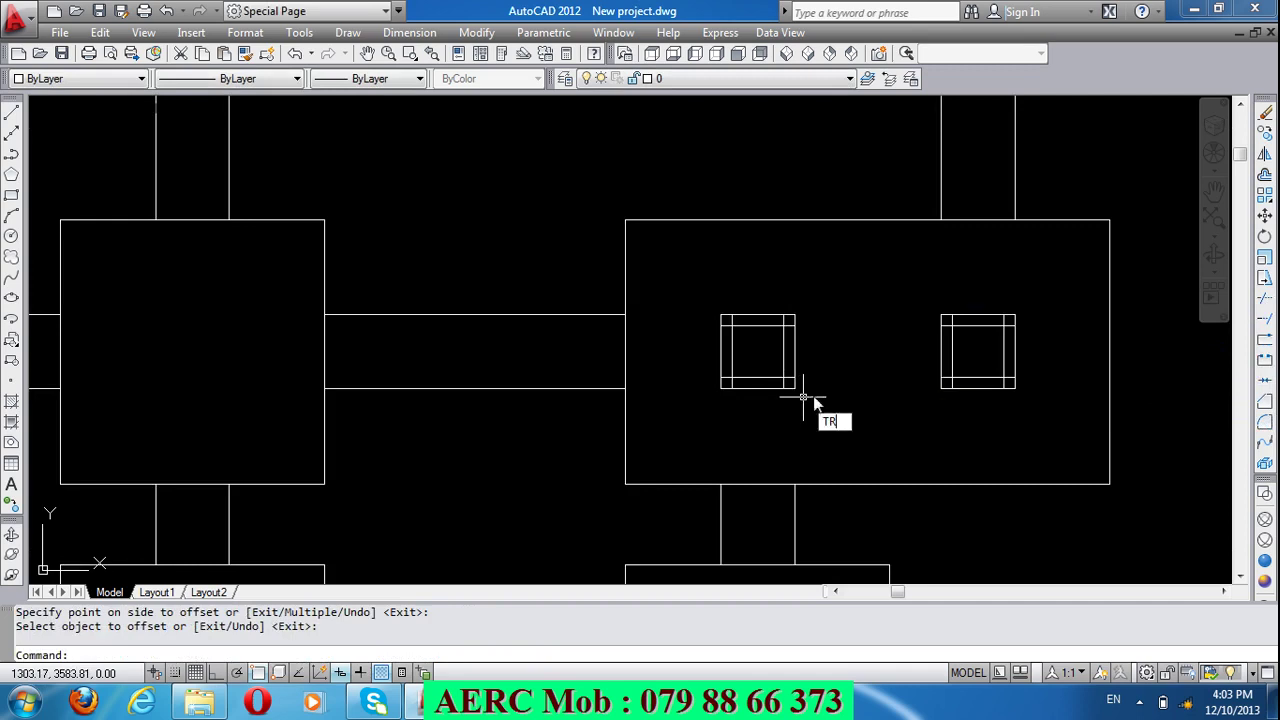
# Step: Trim the crossing segments around the left column's inner square
pyautogui.press('Return')
pyautogui.press('Return')
pyautogui.click(828, 405)
pyautogui.click(730, 382)
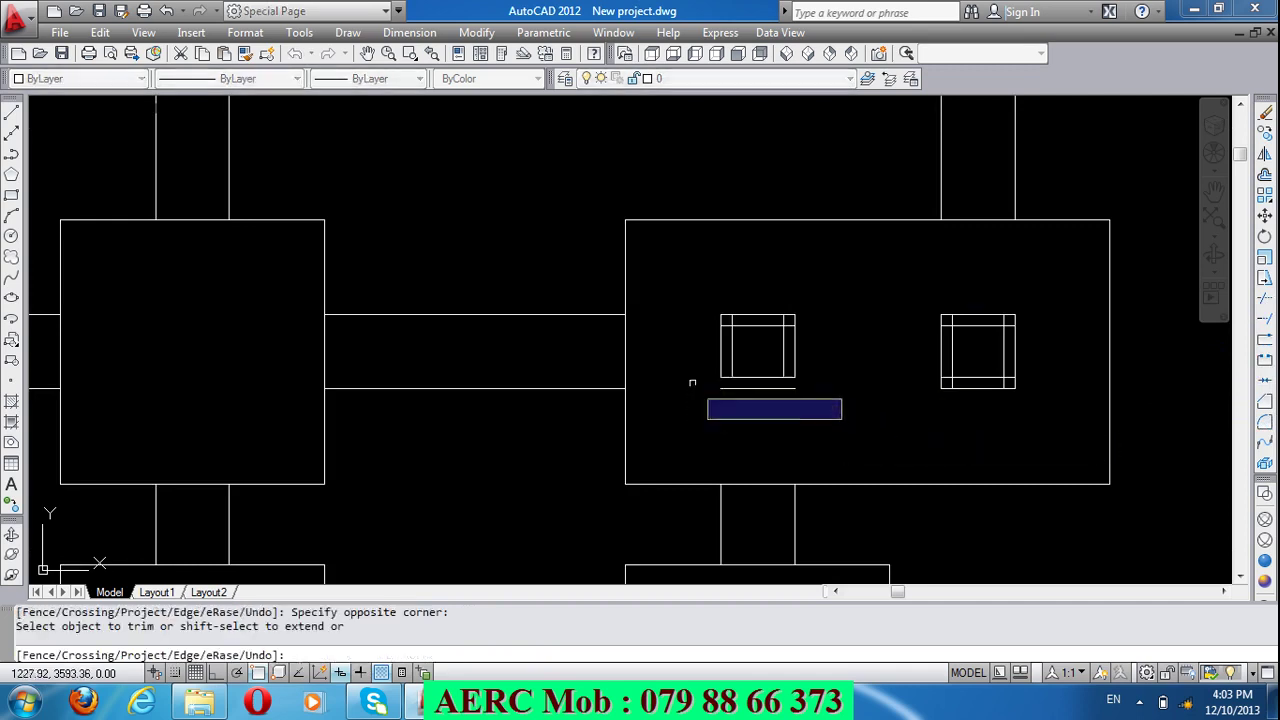
pyautogui.click(806, 380)
pyautogui.click(791, 313)
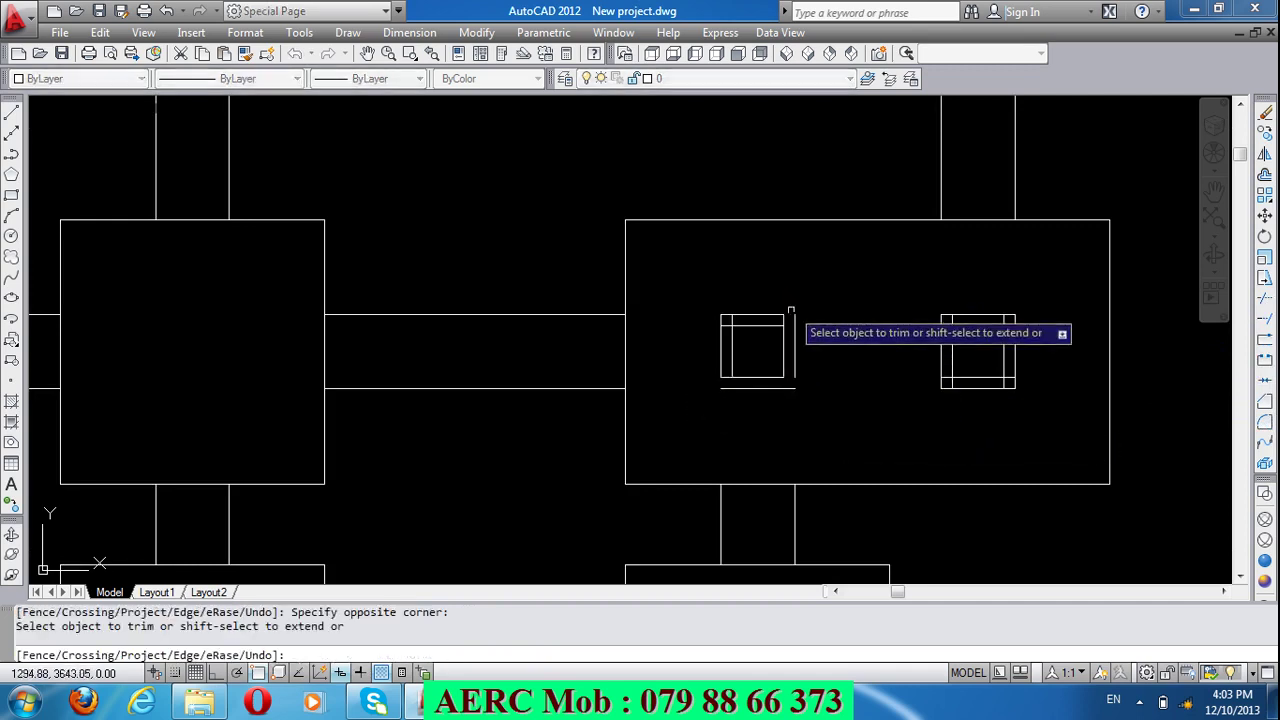
pyautogui.click(790, 312)
pyautogui.click(724, 326)
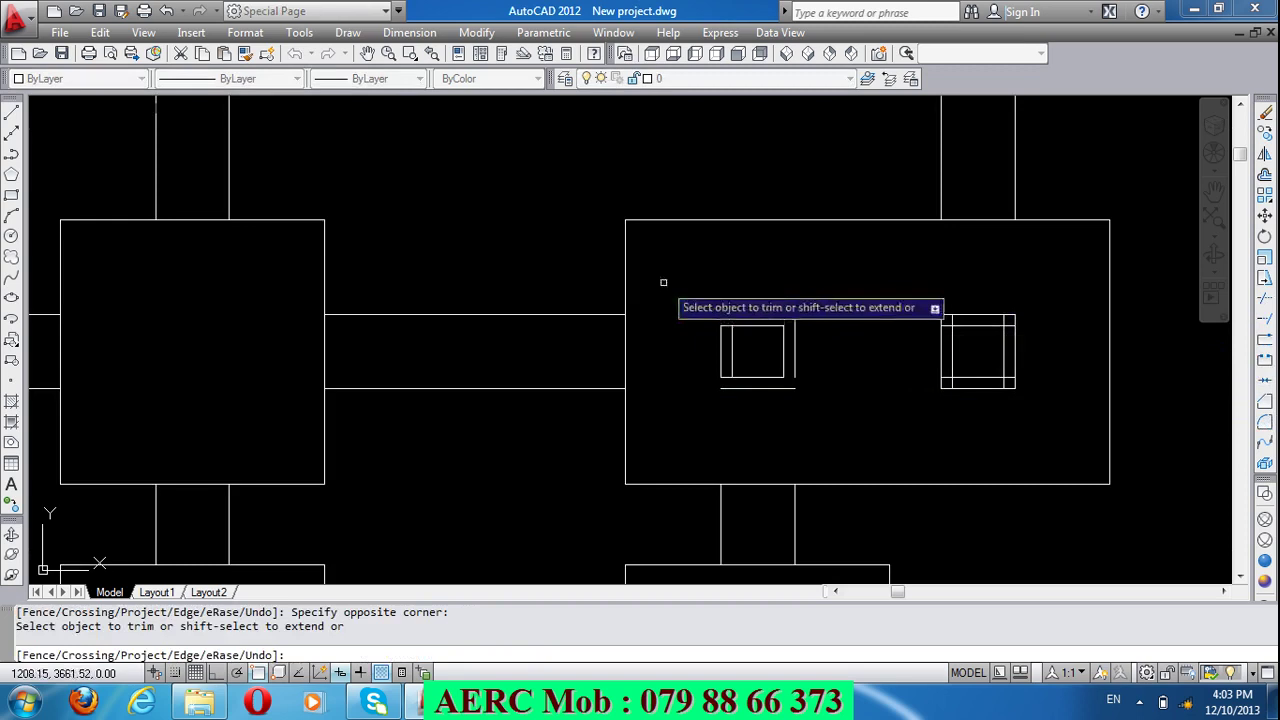
pyautogui.click(718, 383)
pyautogui.click(986, 338)
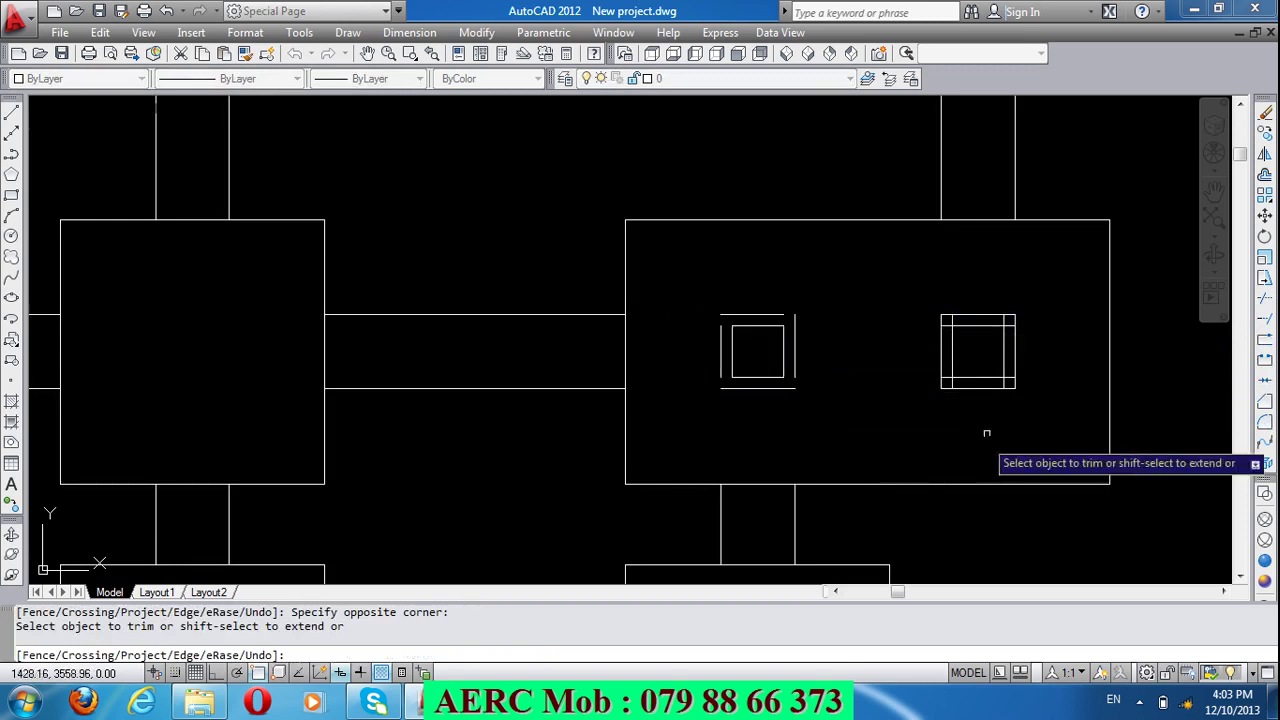
# Step: Trim the crossing segments around the right column's inner square
pyautogui.click(1012, 399)
pyautogui.click(925, 378)
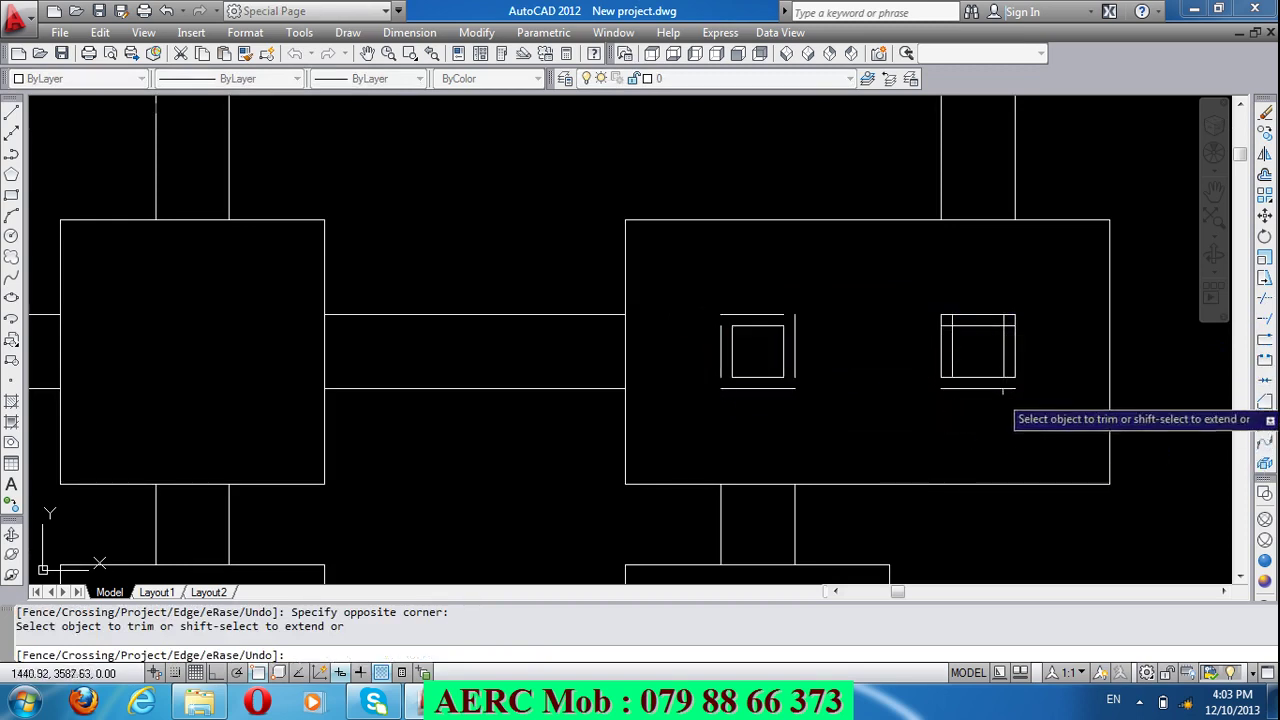
pyautogui.click(1020, 398)
pyautogui.click(1004, 302)
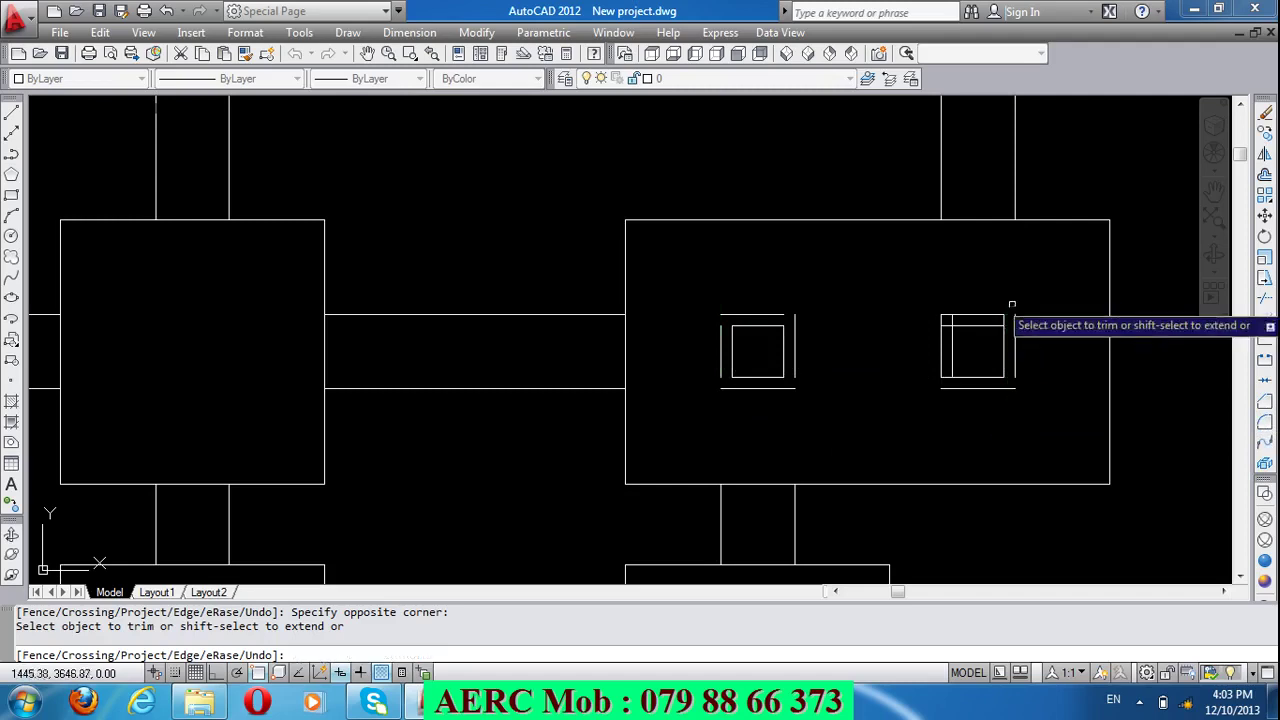
pyautogui.click(1018, 322)
pyautogui.click(899, 282)
pyautogui.click(946, 404)
pyautogui.click(932, 302)
pyautogui.press('Return')
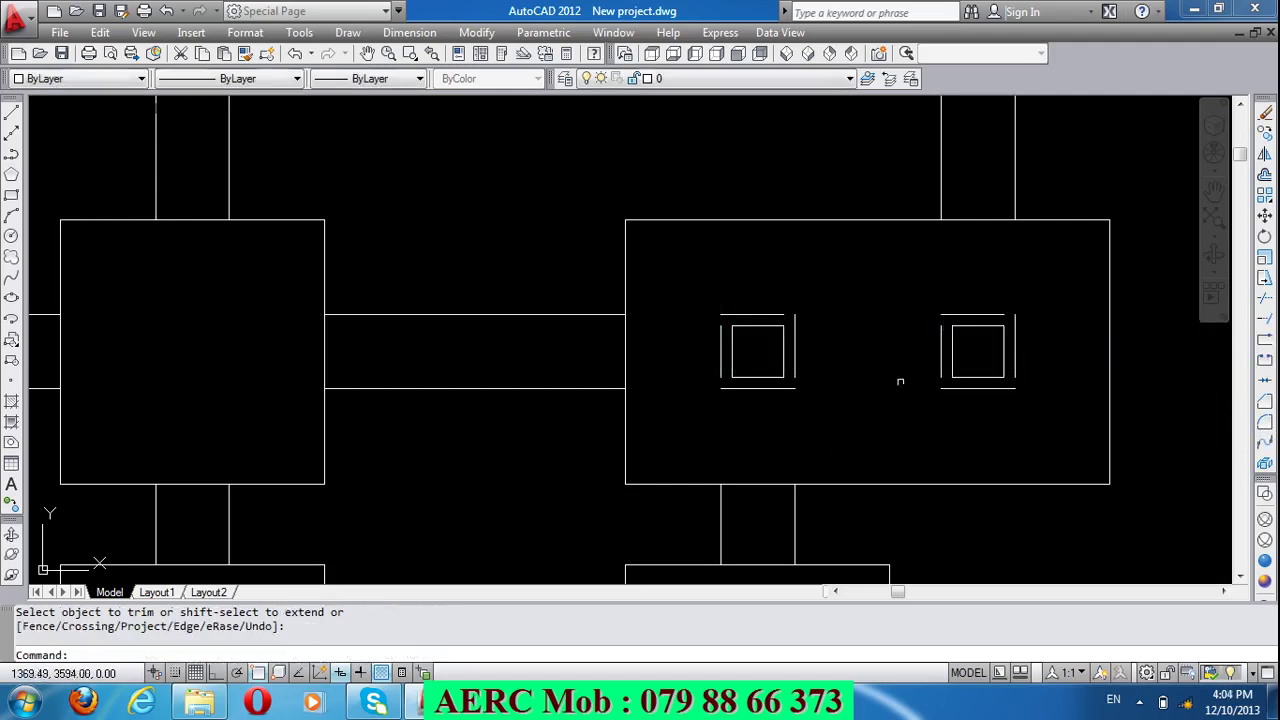
# Step: Erase the leftover outer lines around the left column
pyautogui.click(752, 422)
pyautogui.click(716, 388)
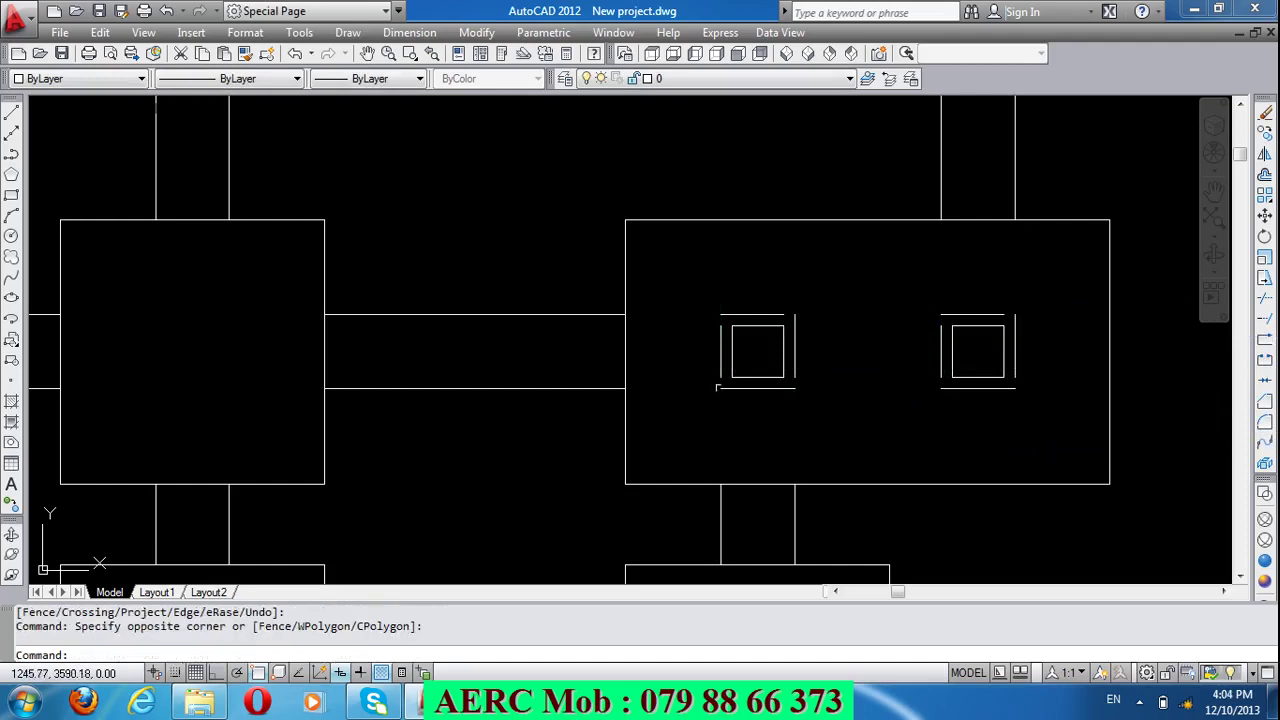
pyautogui.click(811, 410)
pyautogui.click(786, 370)
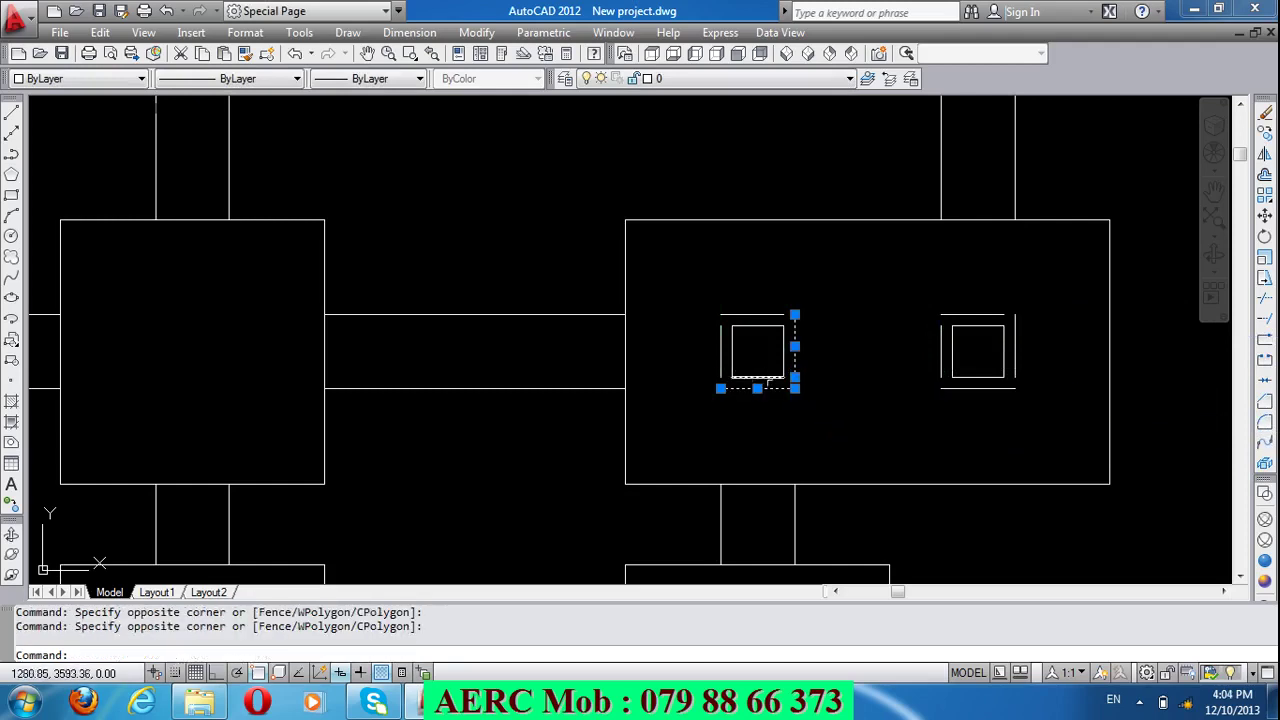
pyautogui.click(724, 338)
pyautogui.click(698, 292)
pyautogui.press('Delete')
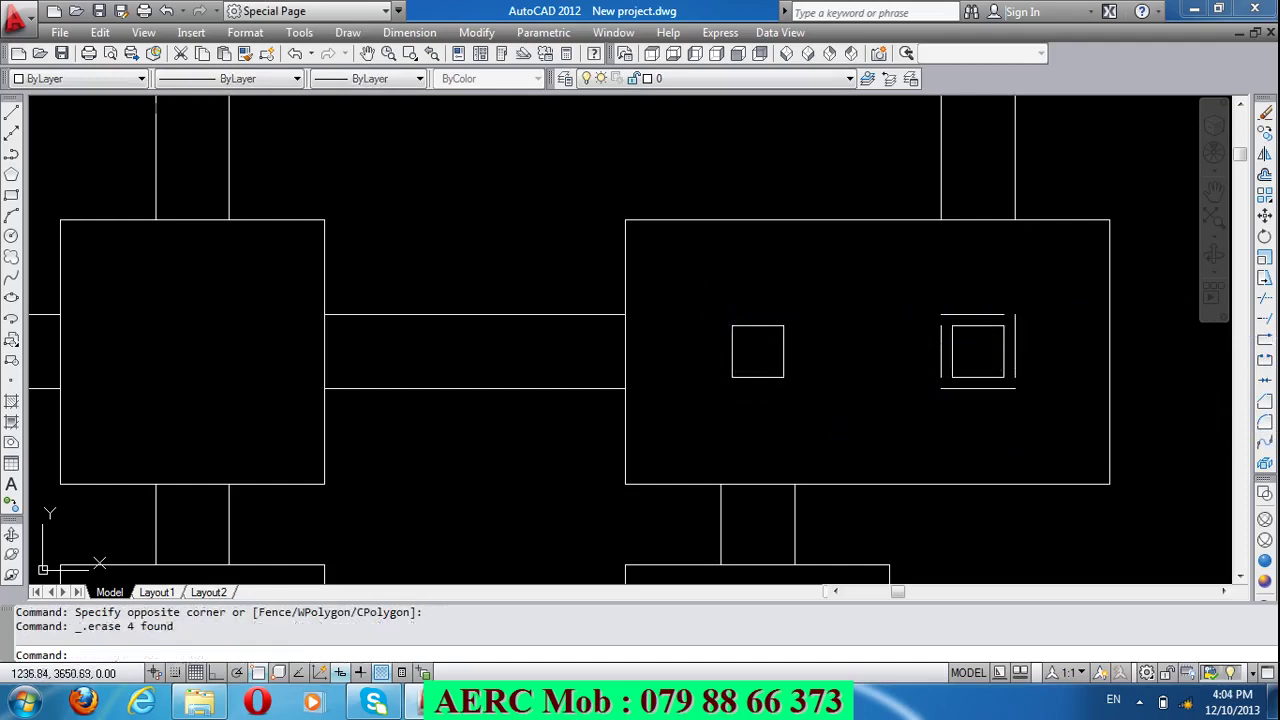
# Step: Erase the leftover outer lines around the right column
pyautogui.click(1033, 420)
pyautogui.click(1000, 351)
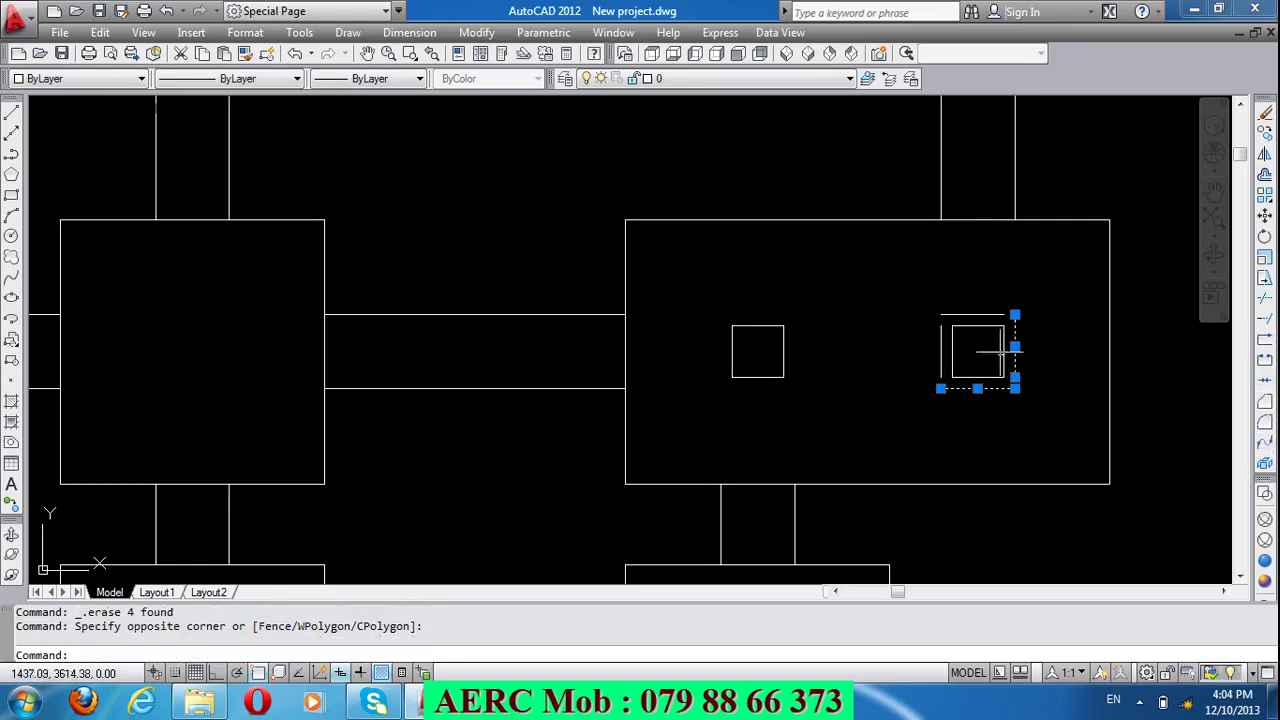
pyautogui.click(951, 345)
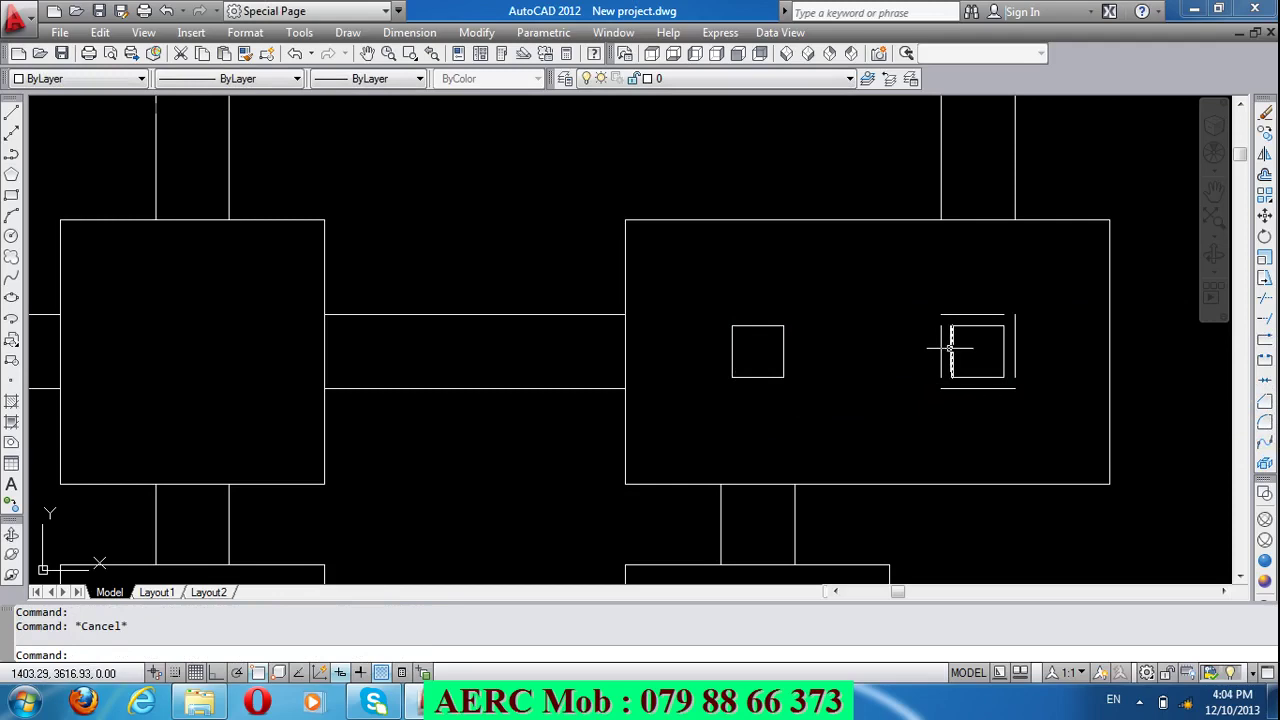
pyautogui.click(902, 292)
pyautogui.click(1007, 408)
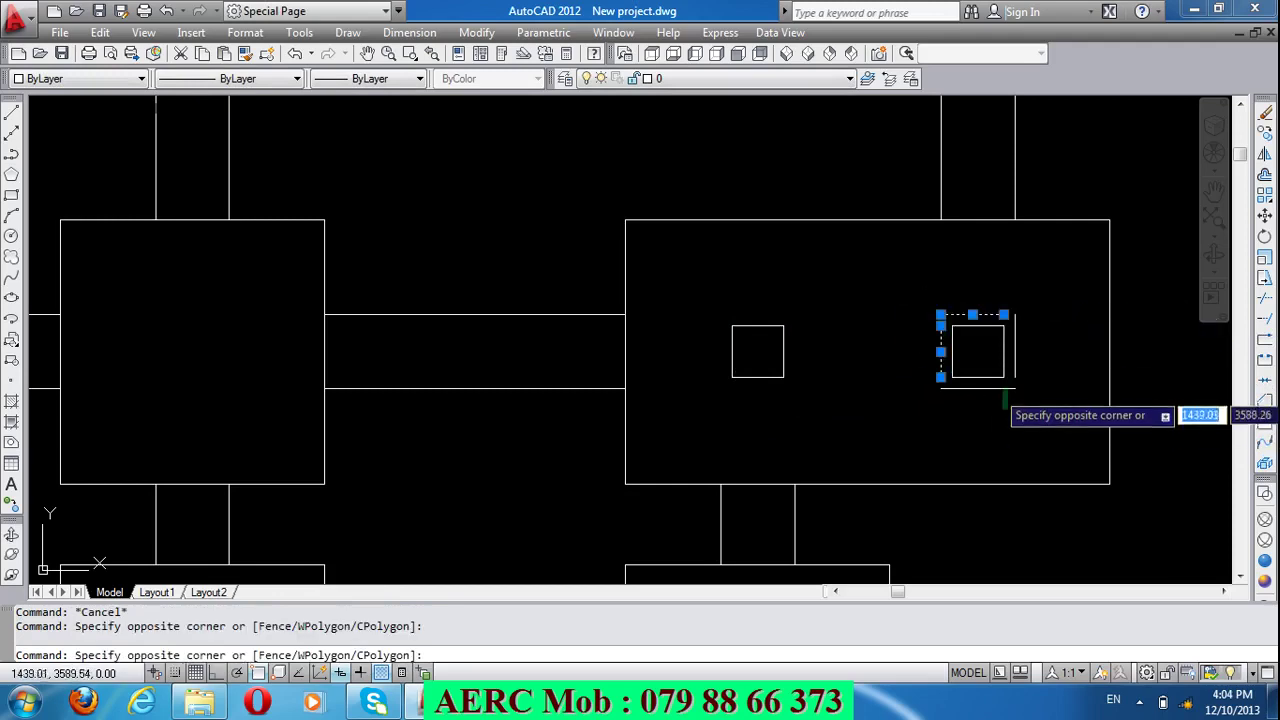
pyautogui.click(1015, 391)
pyautogui.click(1012, 362)
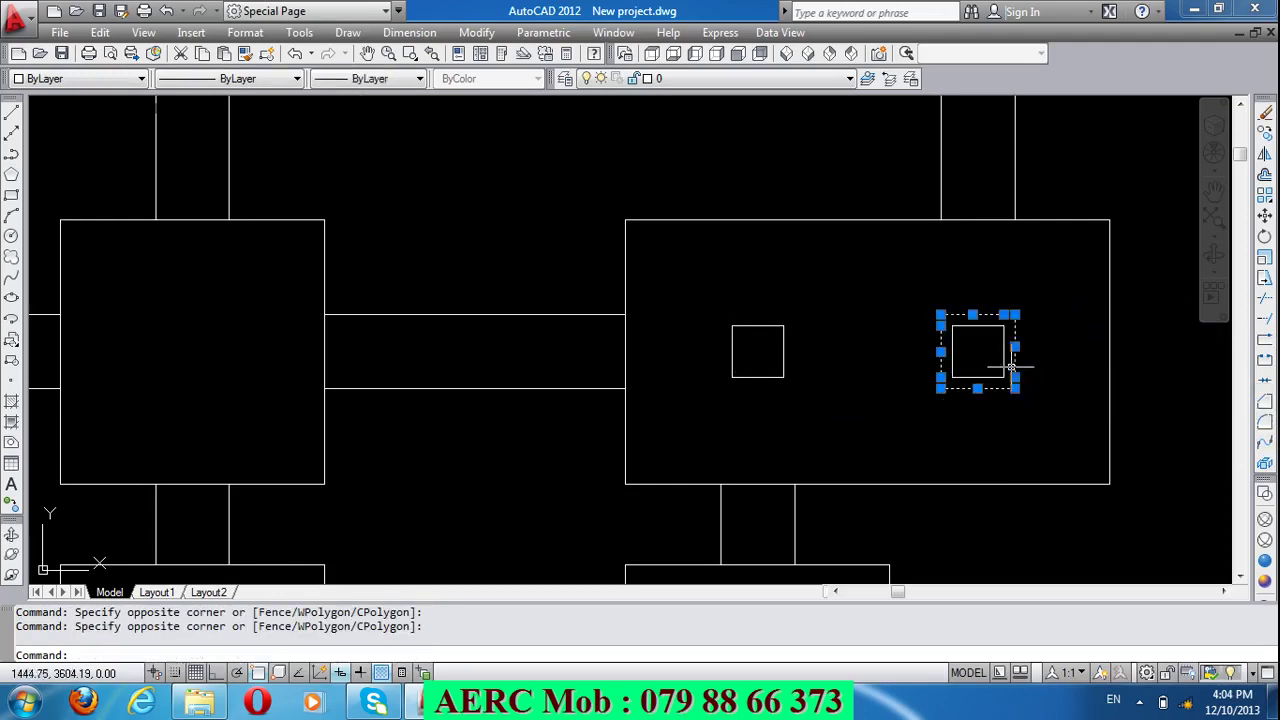
pyautogui.press('Delete')
# Step: Add a 35 linear dimension across the right column with DIMLINEAR, then erase it
pyautogui.write('LI')
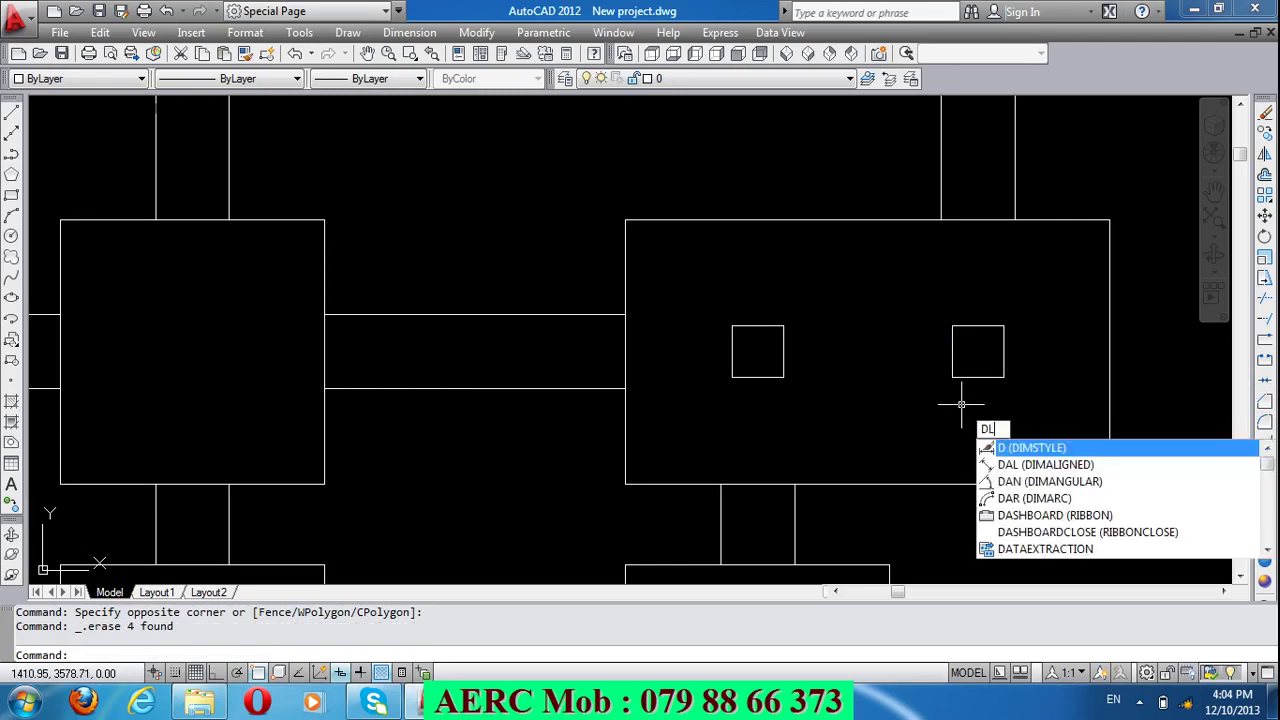
pyautogui.press('Return')
pyautogui.click(1003, 378)
pyautogui.click(952, 377)
pyautogui.click(950, 405)
pyautogui.click(966, 431)
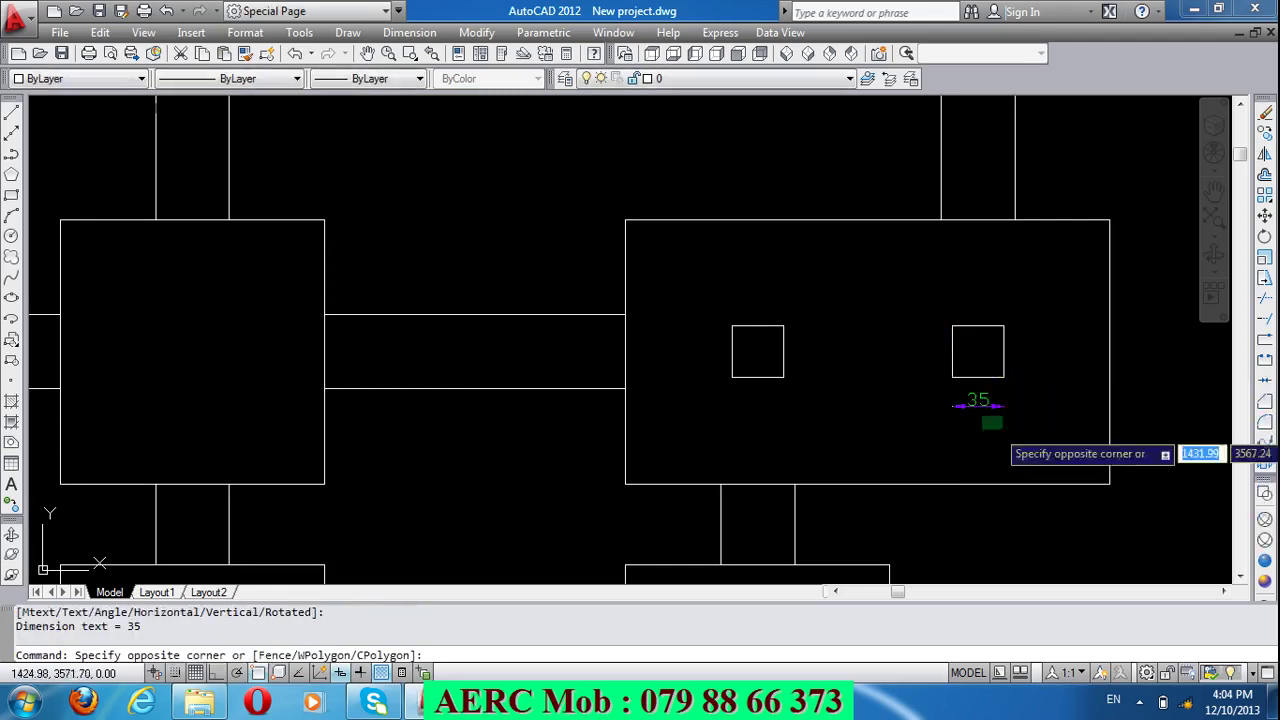
pyautogui.click(961, 402)
pyautogui.press('Delete')
# Step: Draw two corner-to-corner diagonal lines across the bottom-left footing, forming an X
pyautogui.scroll(-2, 894, 374)
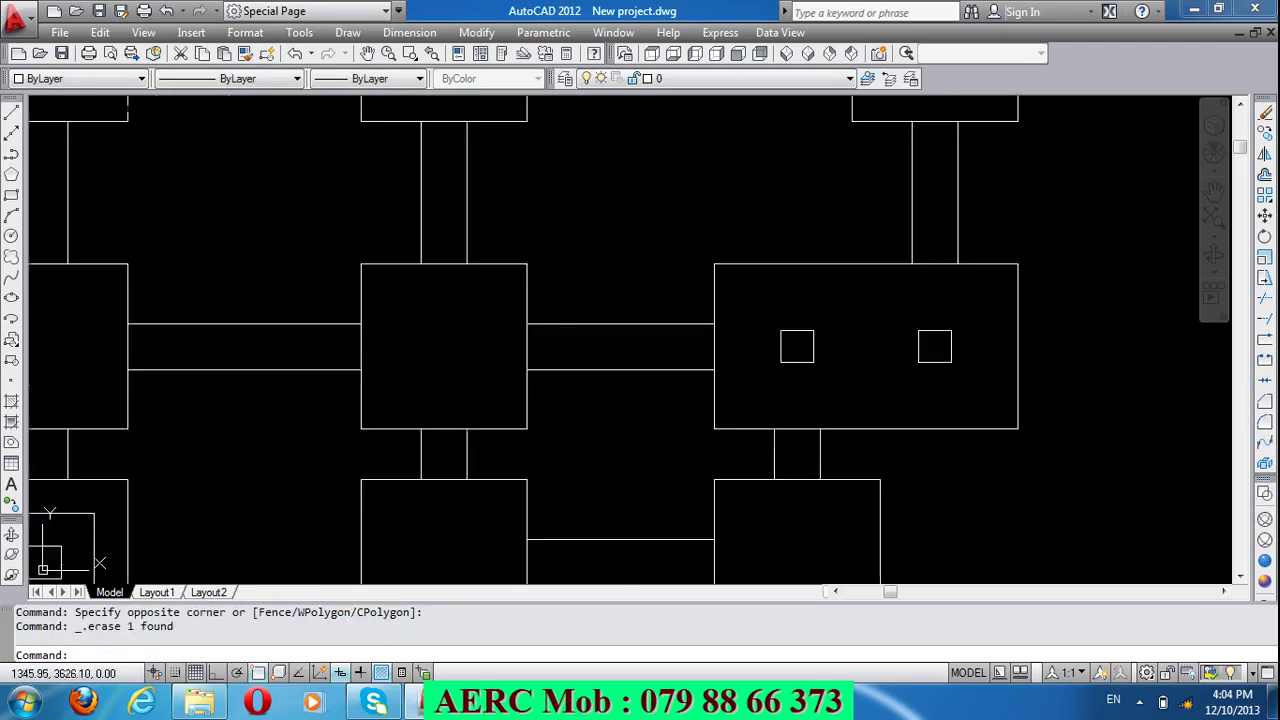
pyautogui.scroll(-4, 881, 321)
pyautogui.scroll(-4, 703, 230)
pyautogui.scroll(2, 637, 317)
pyautogui.scroll(2, 674, 375)
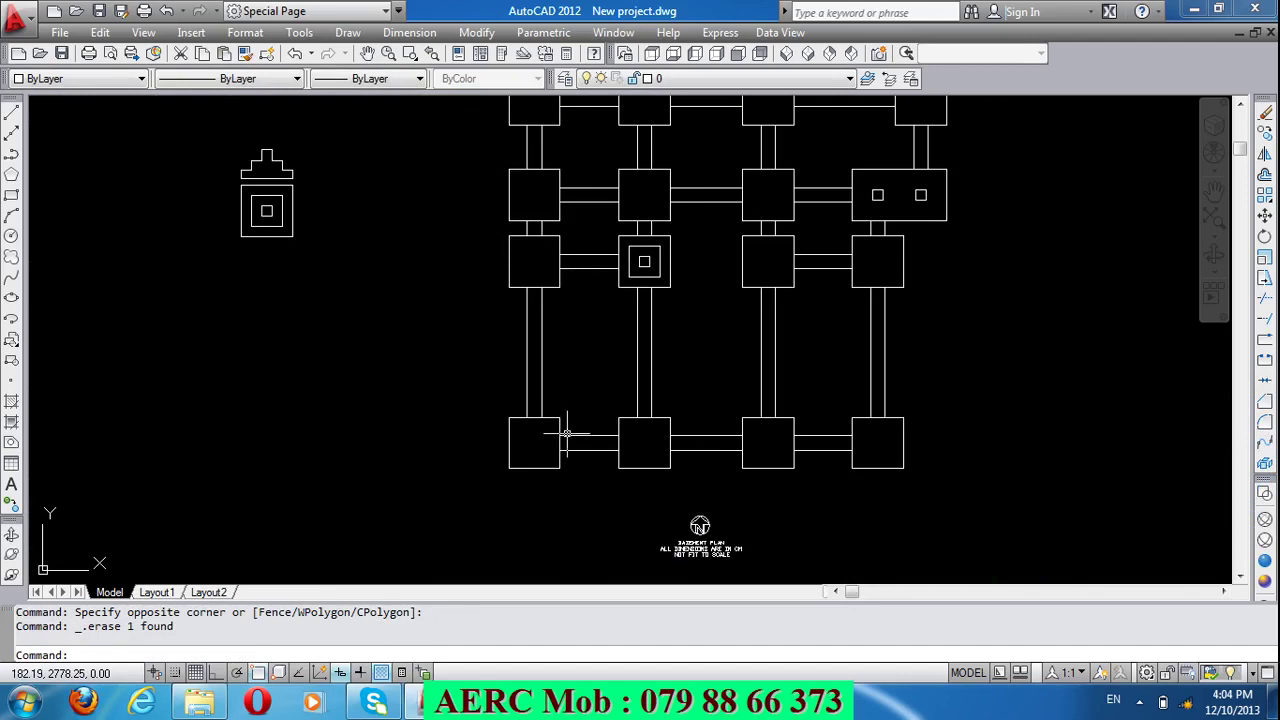
pyautogui.scroll(3, 535, 440)
pyautogui.scroll(2, 531, 445)
pyautogui.press('Return')
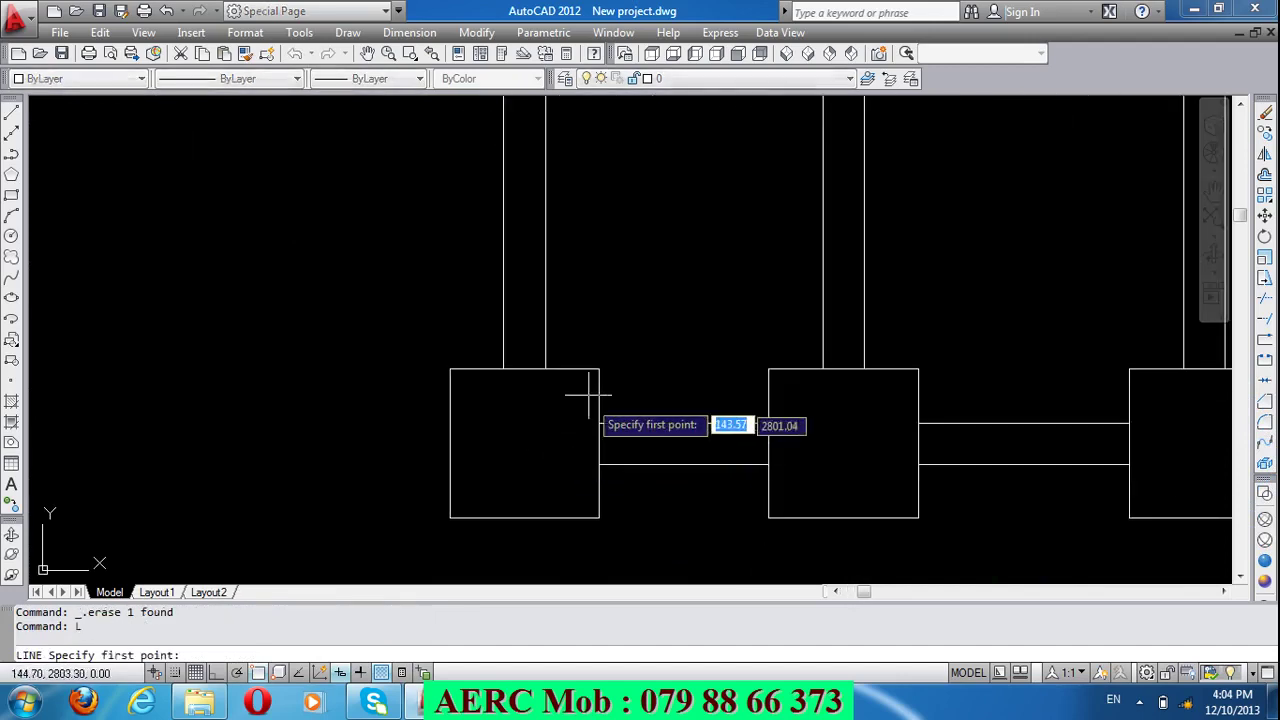
pyautogui.click(599, 369)
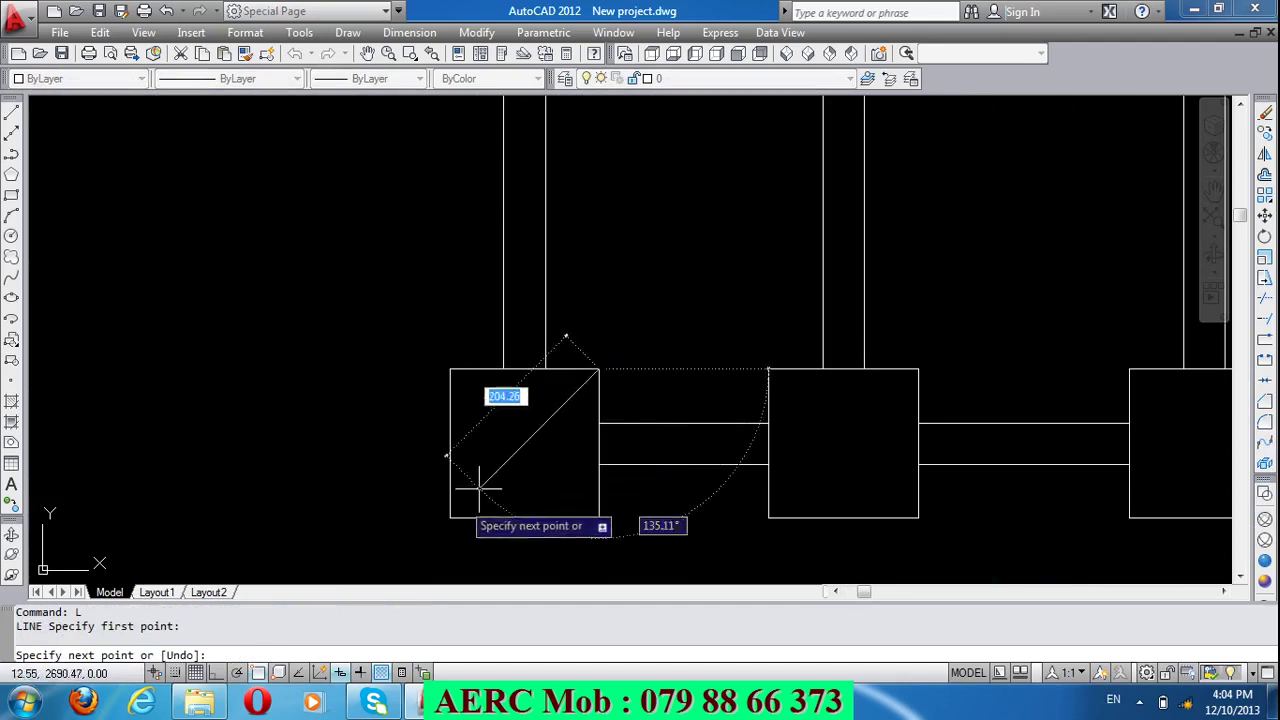
pyautogui.click(450, 518)
pyautogui.press('Return')
pyautogui.press('Return')
pyautogui.click(449, 369)
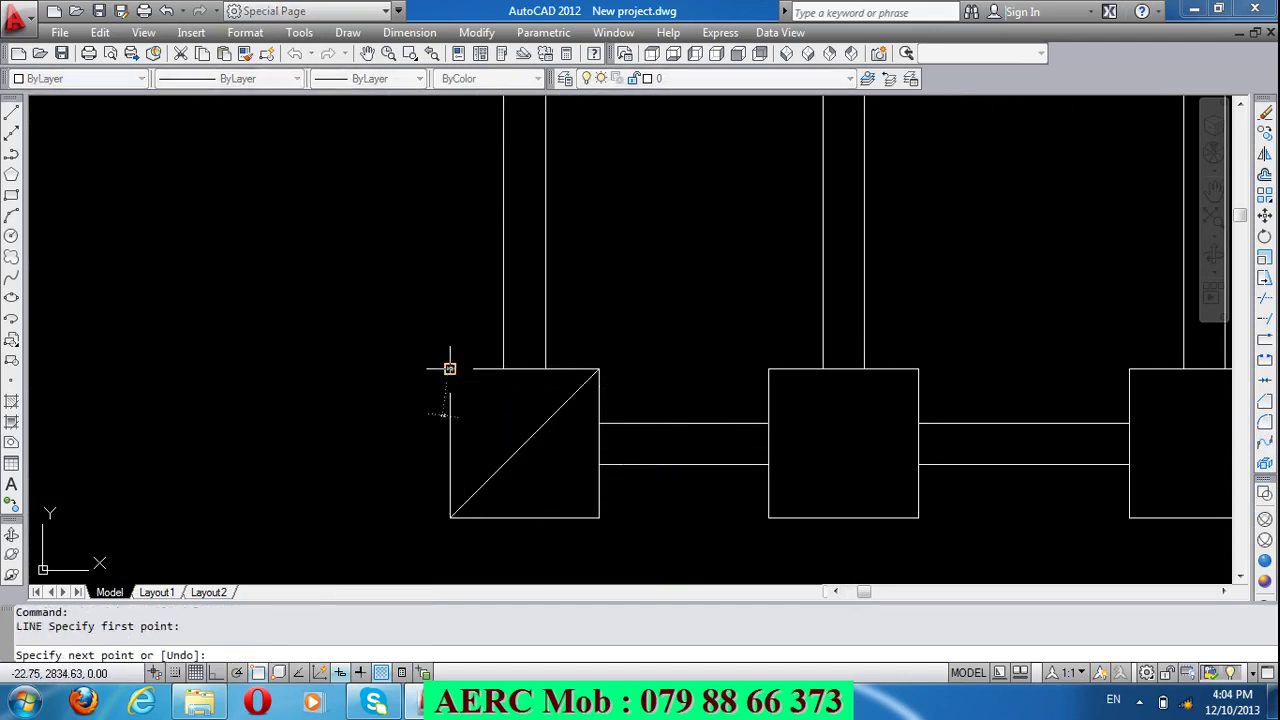
pyautogui.click(599, 518)
pyautogui.press('Return')
# Step: Copy the floor plan's grid lines and bubbles from the A/1 corner to the footing's X centre
pyautogui.scroll(-5, 444, 259)
pyautogui.scroll(-2, 444, 259)
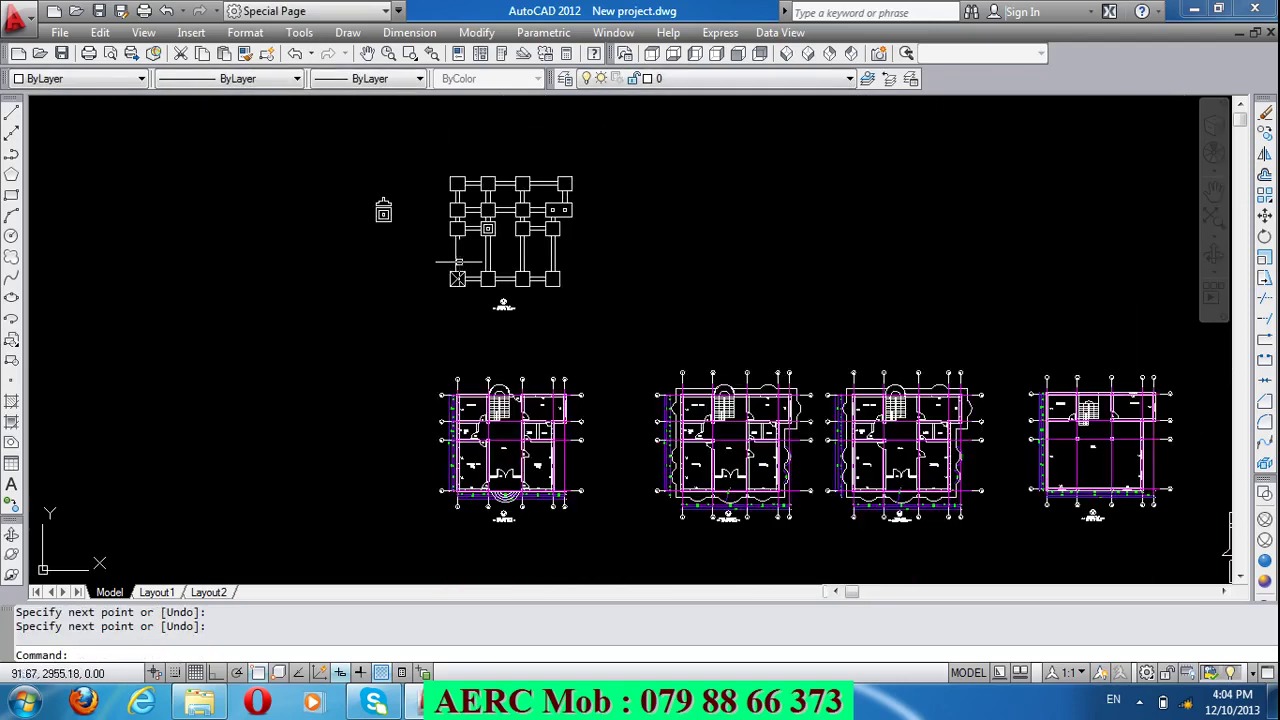
pyautogui.scroll(4, 1135, 465)
pyautogui.scroll(2, 1000, 470)
pyautogui.scroll(5, 747, 489)
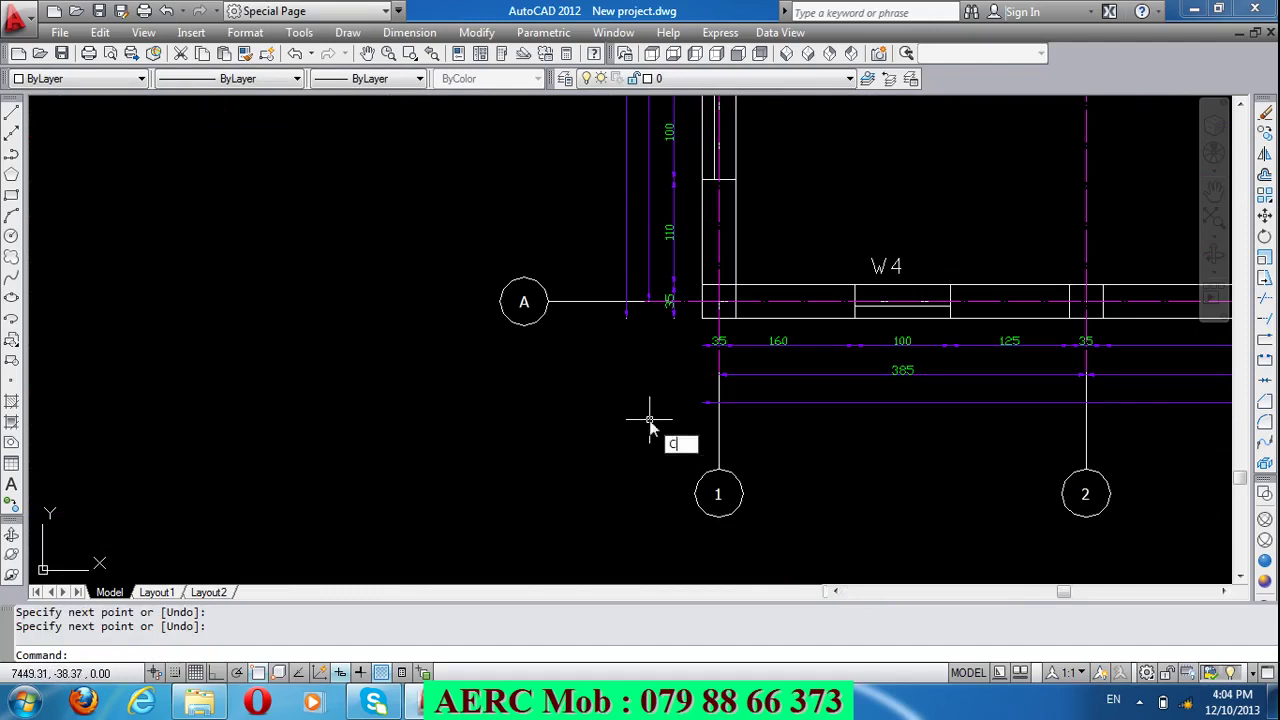
pyautogui.write('o')
pyautogui.press('Return')
pyautogui.click(722, 303)
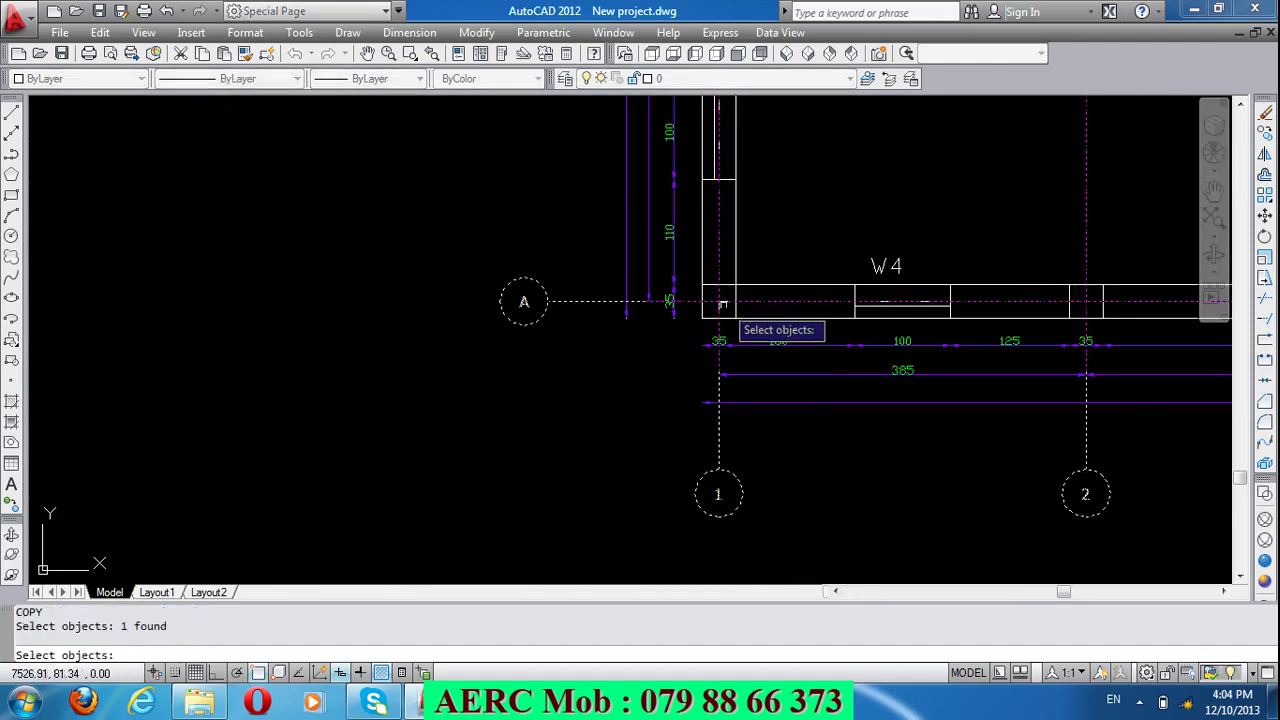
pyautogui.press('Return')
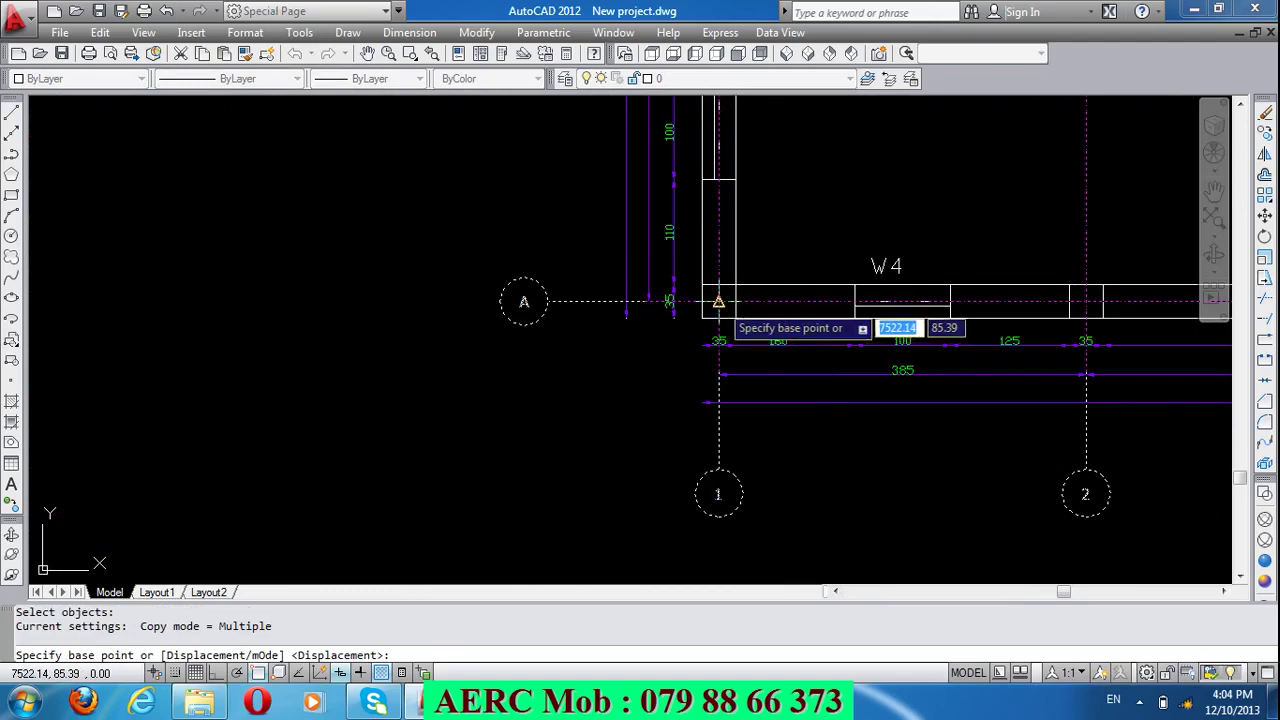
pyautogui.click(720, 303)
pyautogui.scroll(-5, 733, 370)
pyautogui.scroll(-2, 700, 320)
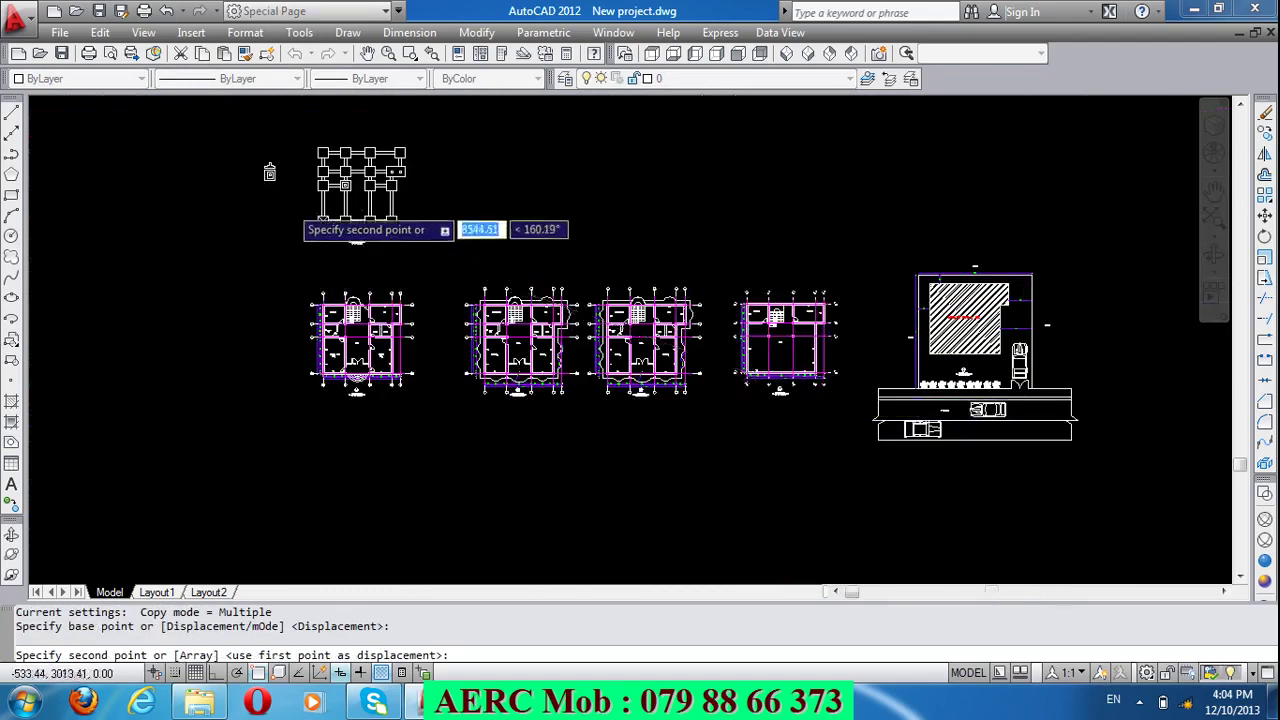
pyautogui.scroll(6, 417, 258)
pyautogui.scroll(3, 417, 258)
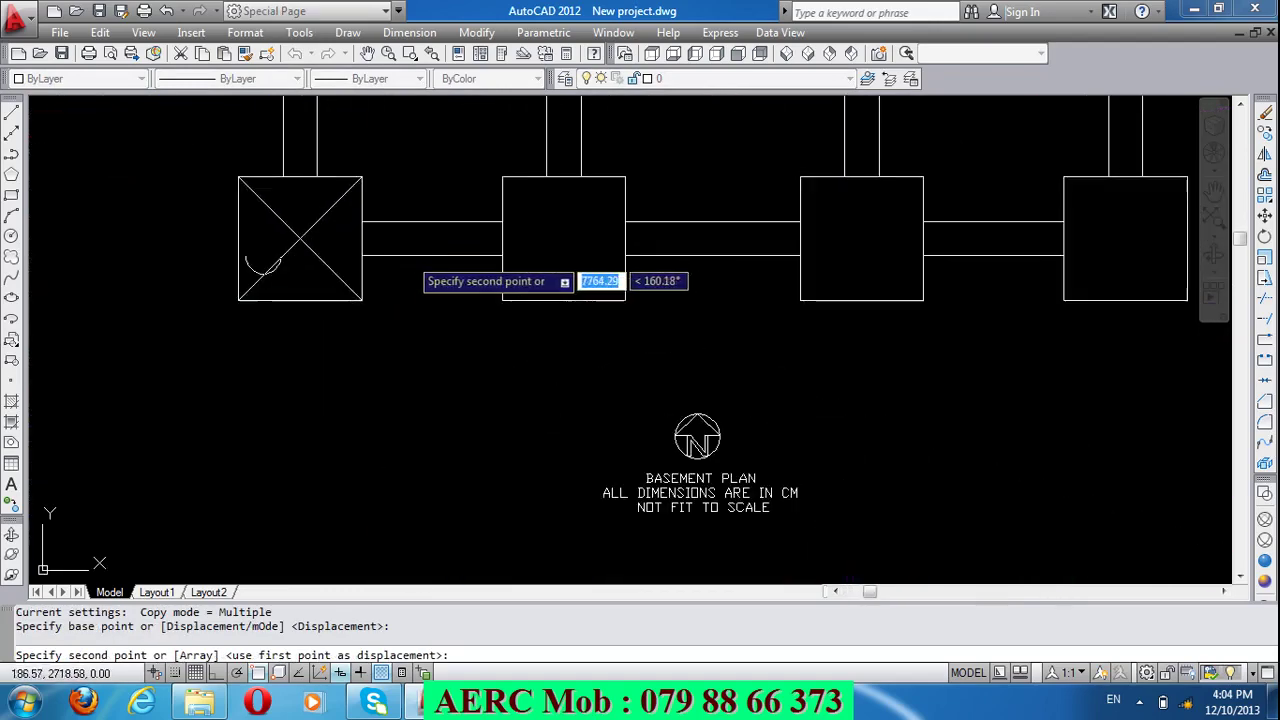
pyautogui.click(300, 240)
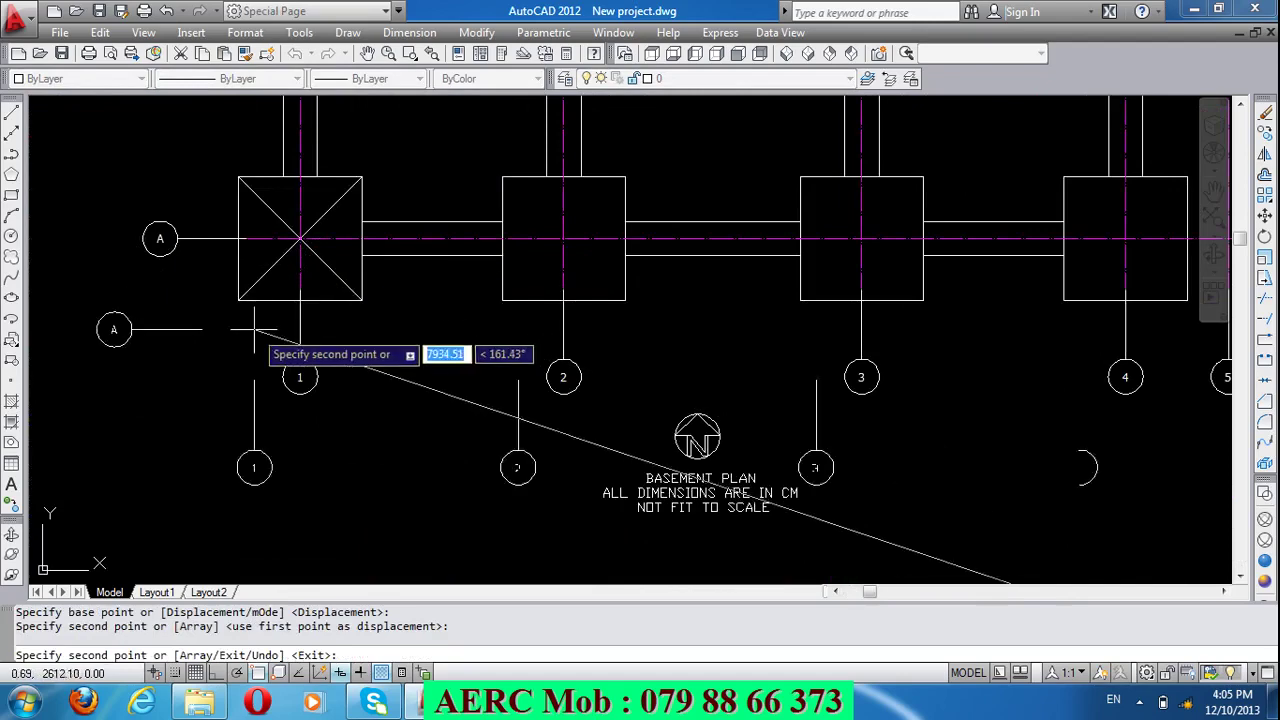
pyautogui.press('Return')
pyautogui.scroll(-5, 408, 371)
pyautogui.scroll(-1, 632, 416)
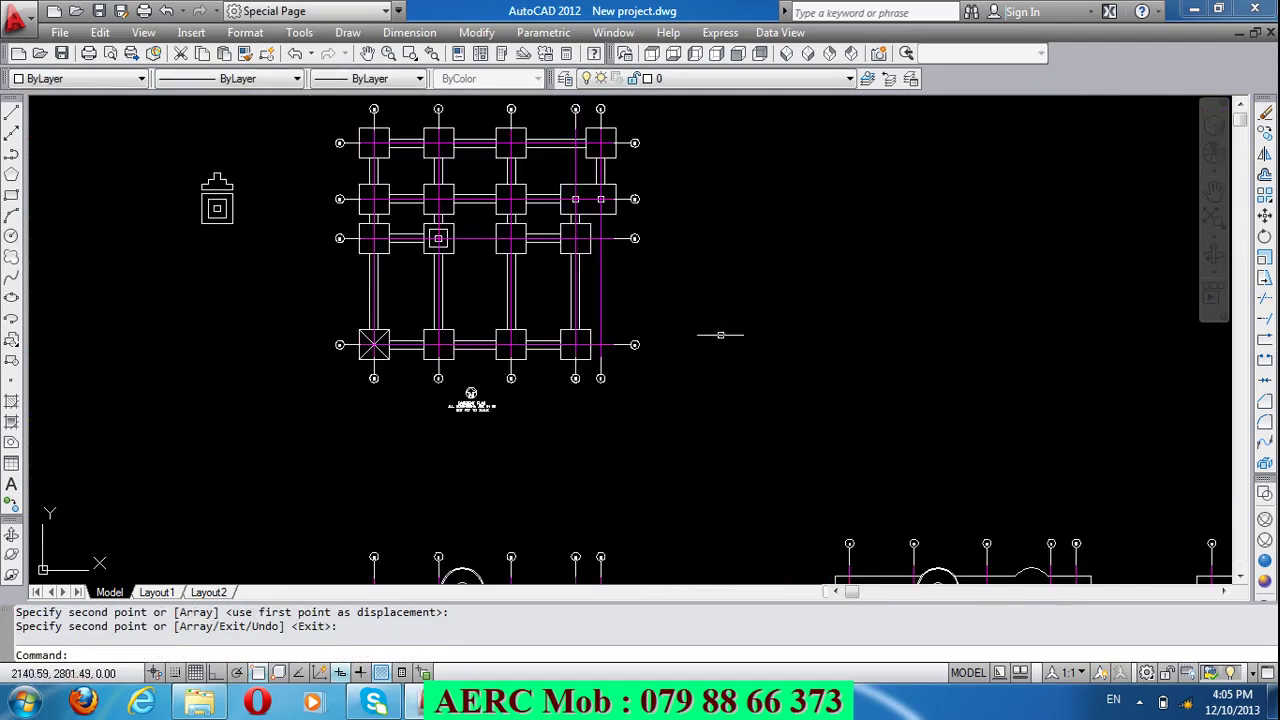
pyautogui.scroll(8, 510, 123)
pyautogui.scroll(-5, 668, 188)
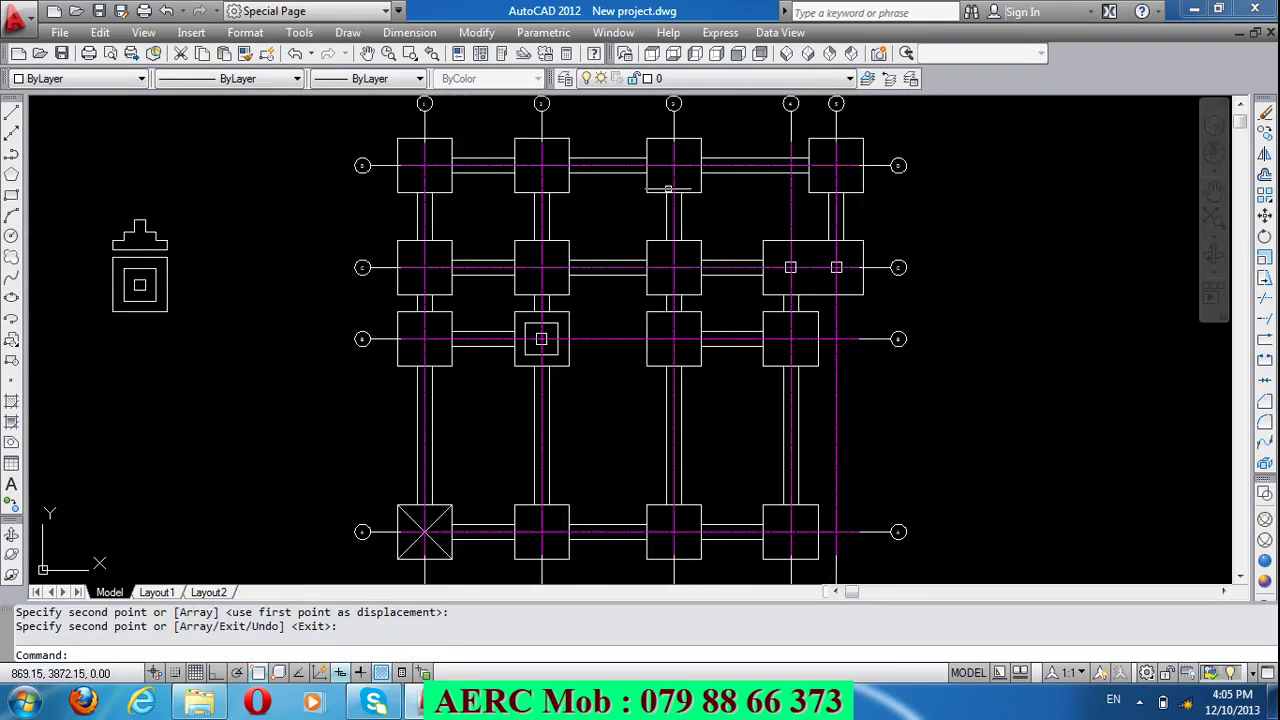
pyautogui.scroll(-2, 505, 184)
pyautogui.scroll(3, 573, 489)
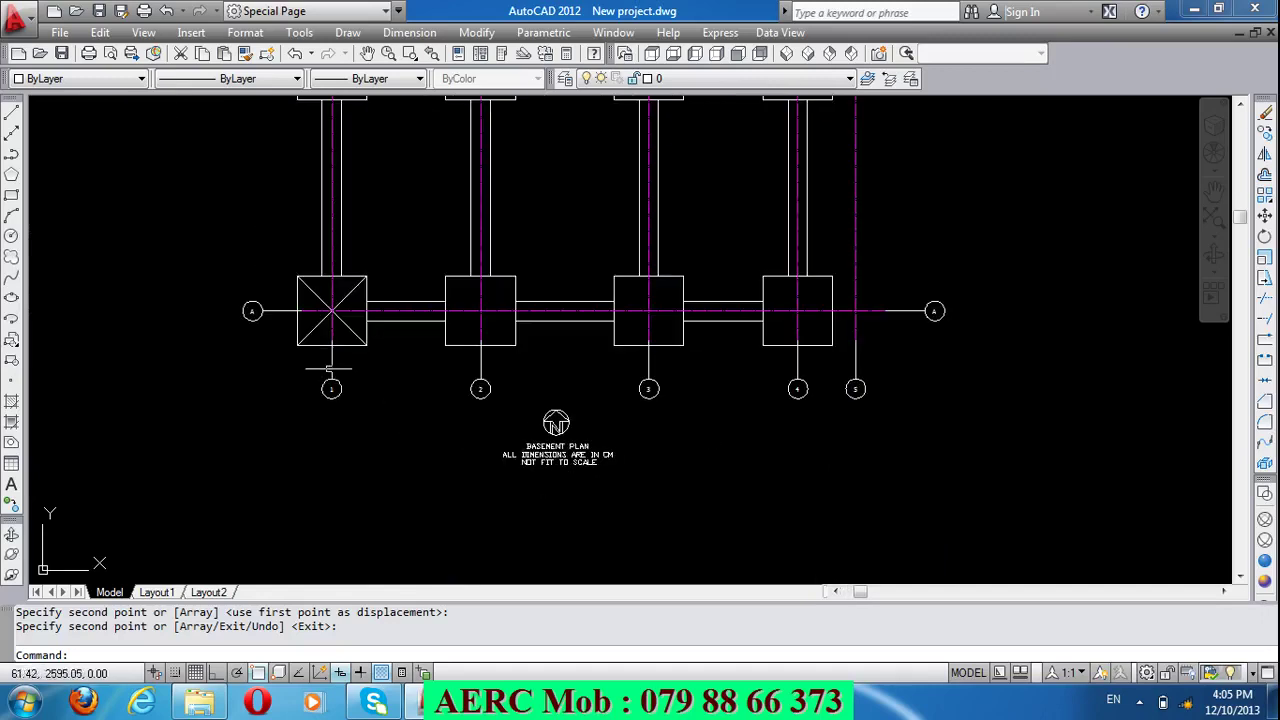
pyautogui.scroll(5, 322, 352)
# Step: Erase both diagonal lines from the grid A/1 footing
pyautogui.click(288, 280)
pyautogui.click(263, 300)
pyautogui.click(403, 285)
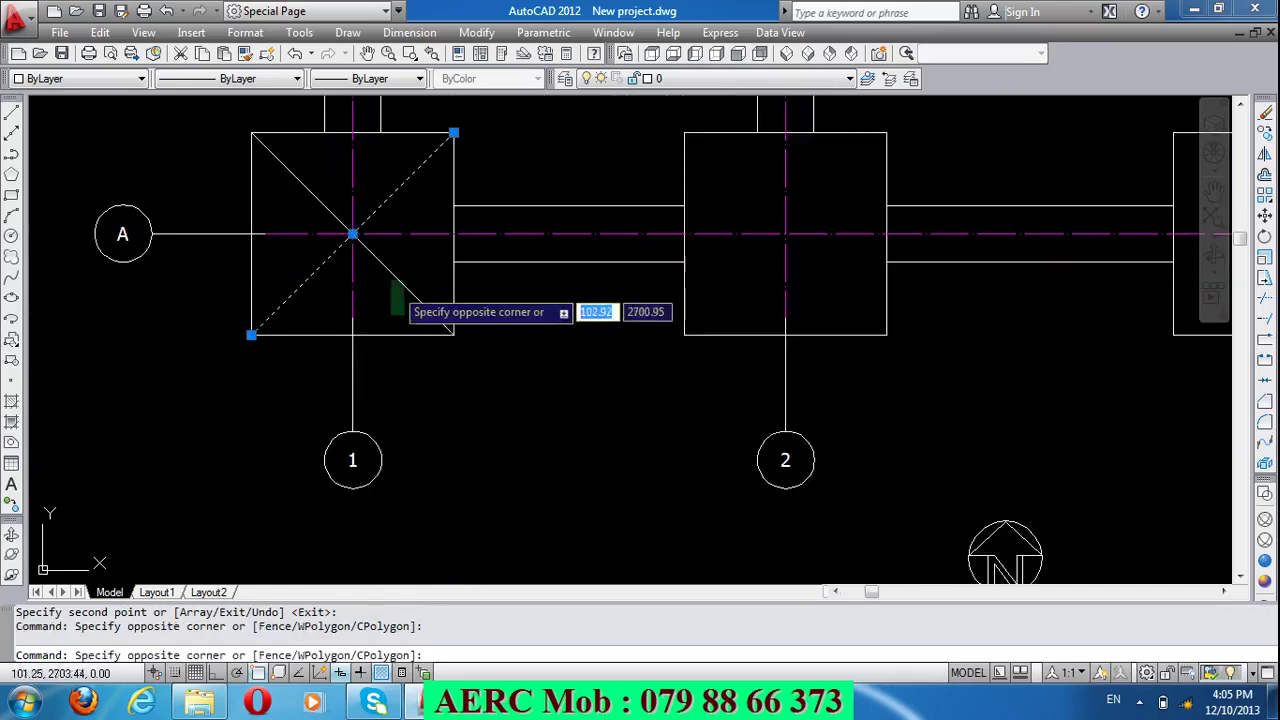
pyautogui.click(391, 312)
pyautogui.press('Delete')
pyautogui.scroll(-3, 480, 457)
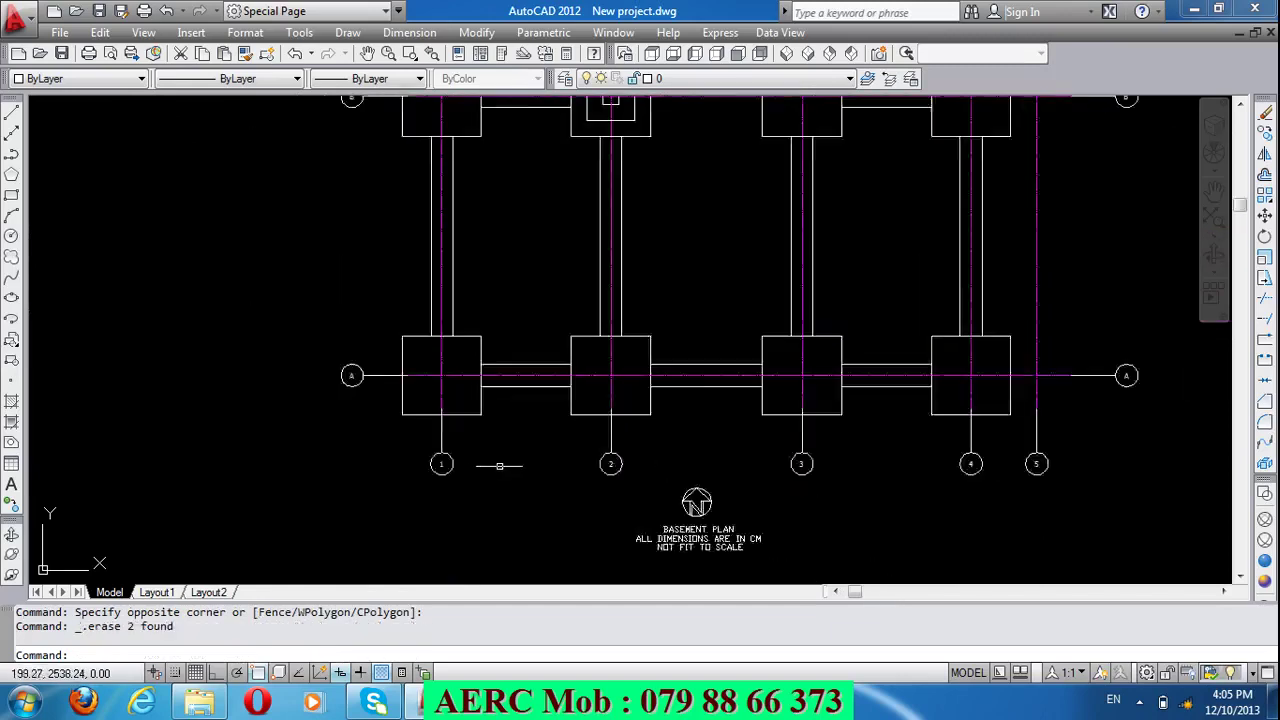
pyautogui.scroll(-2, 500, 462)
pyautogui.scroll(2, 565, 243)
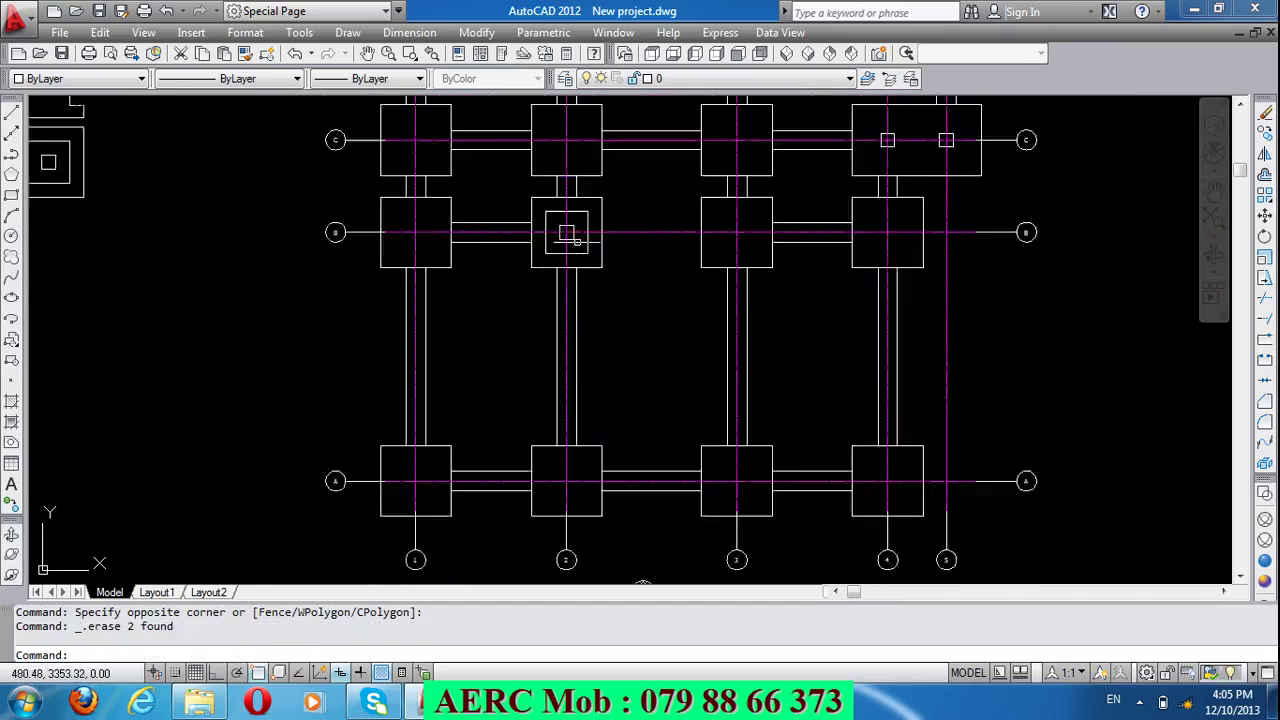
pyautogui.scroll(4, 567, 241)
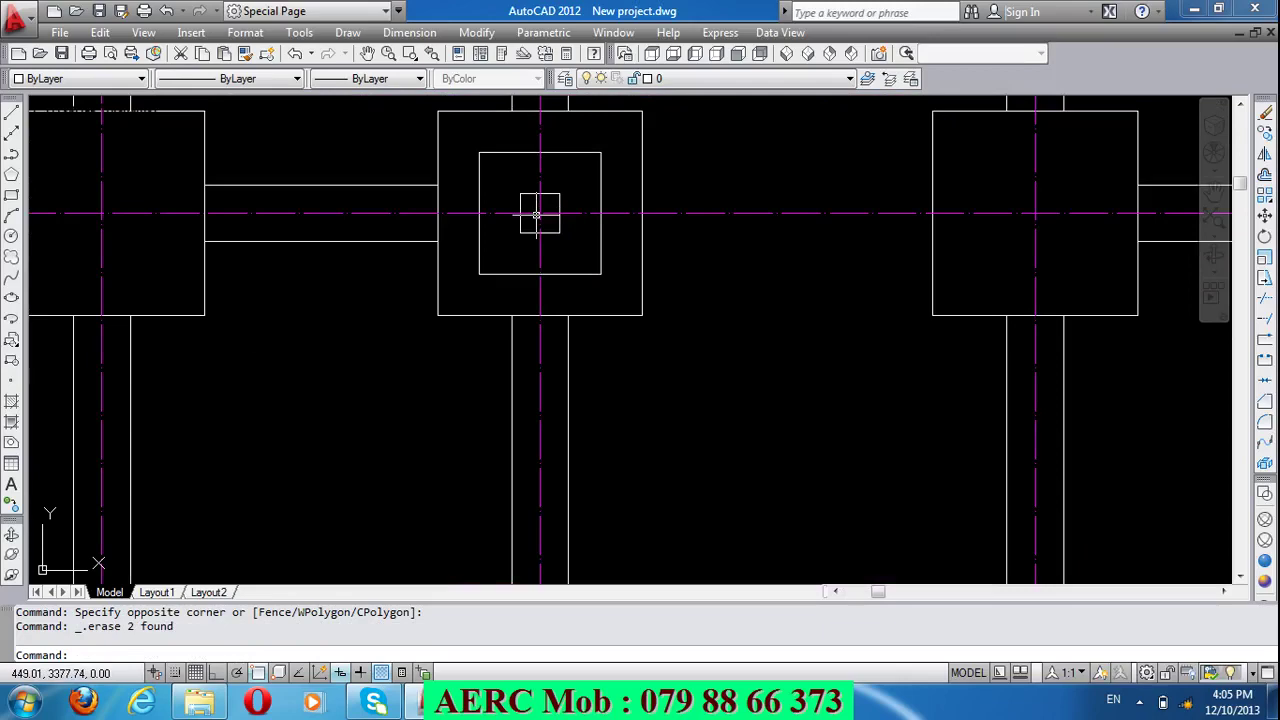
pyautogui.scroll(-4, 501, 271)
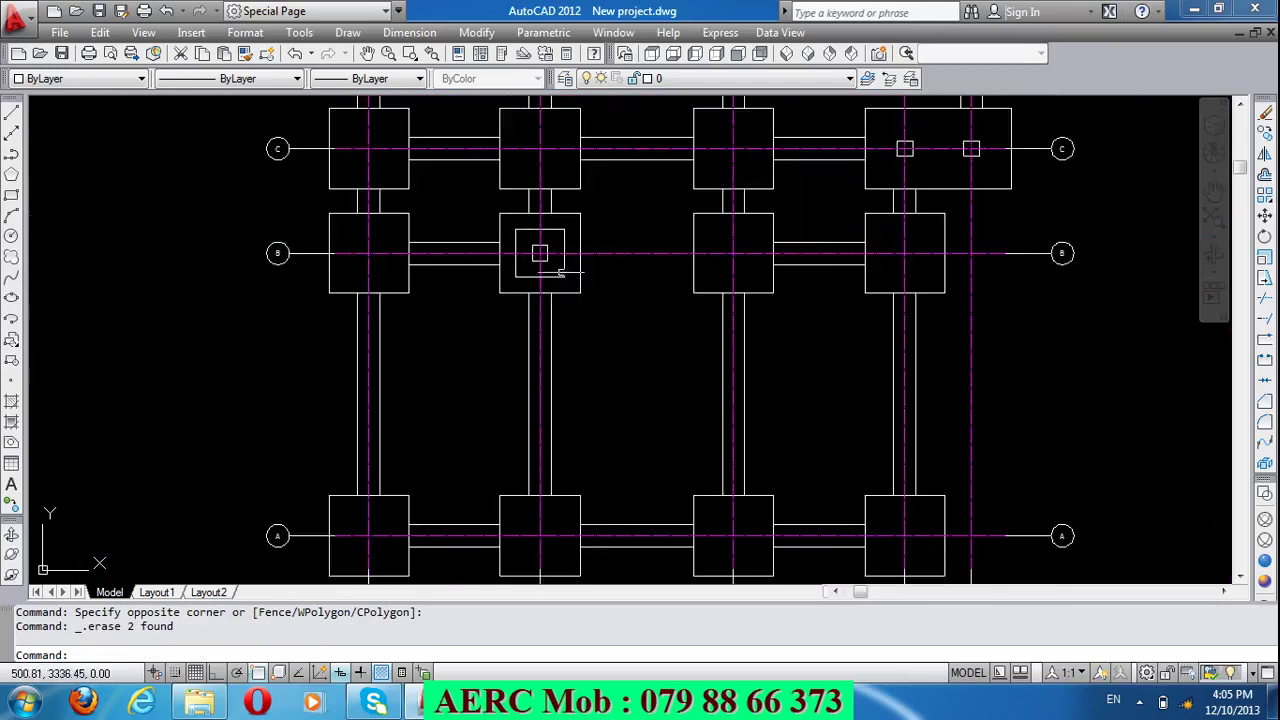
pyautogui.scroll(-4, 540, 258)
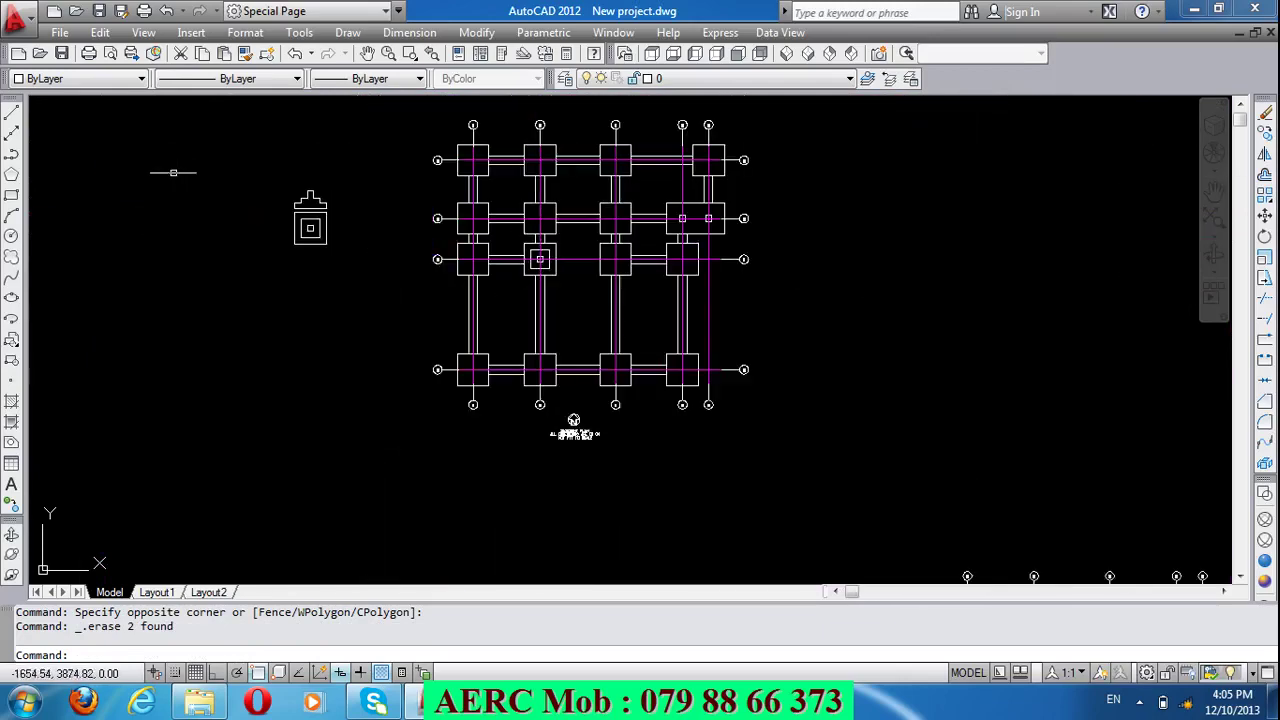
pyautogui.scroll(5, 274, 194)
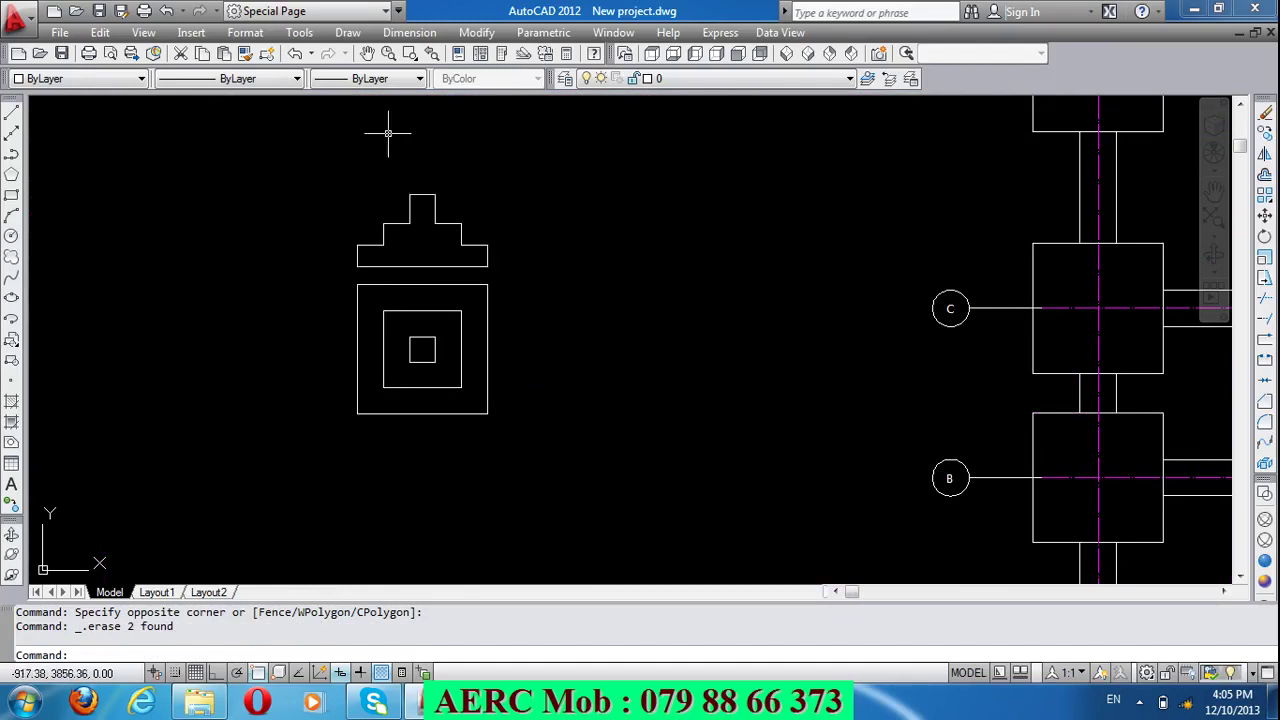
pyautogui.scroll(-3, 313, 271)
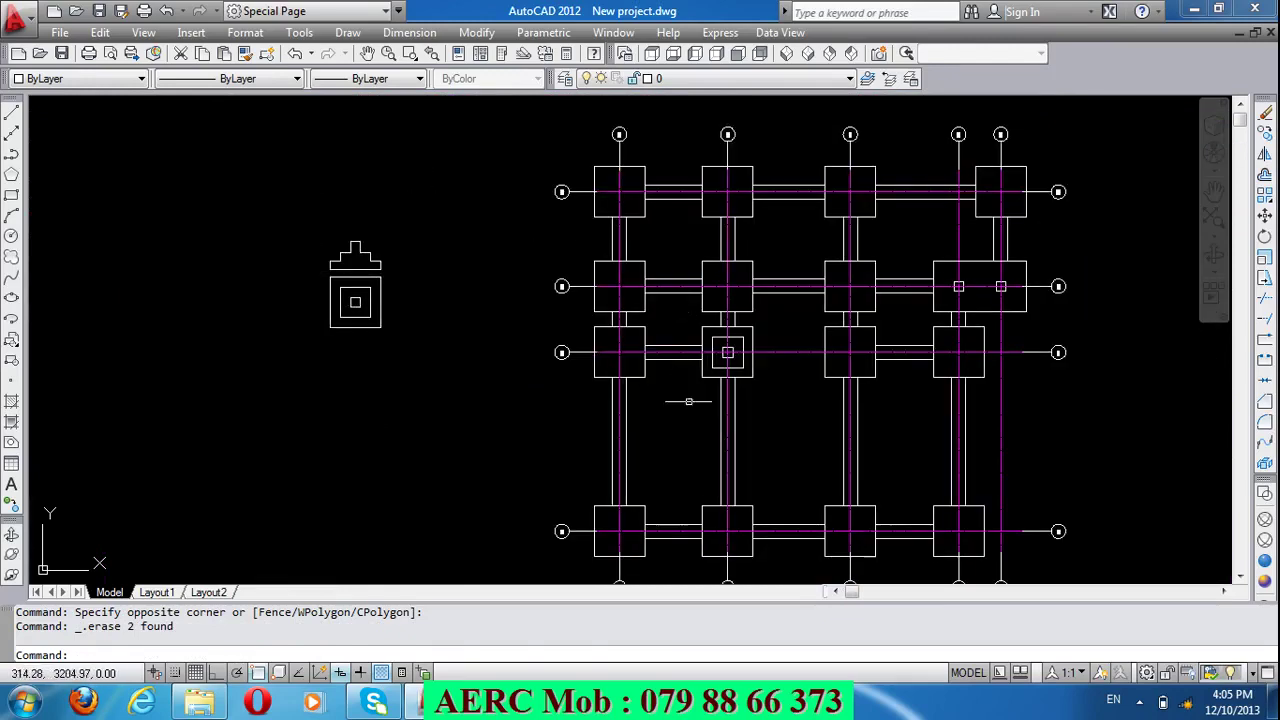
pyautogui.scroll(-2, 653, 231)
pyautogui.scroll(5, 755, 463)
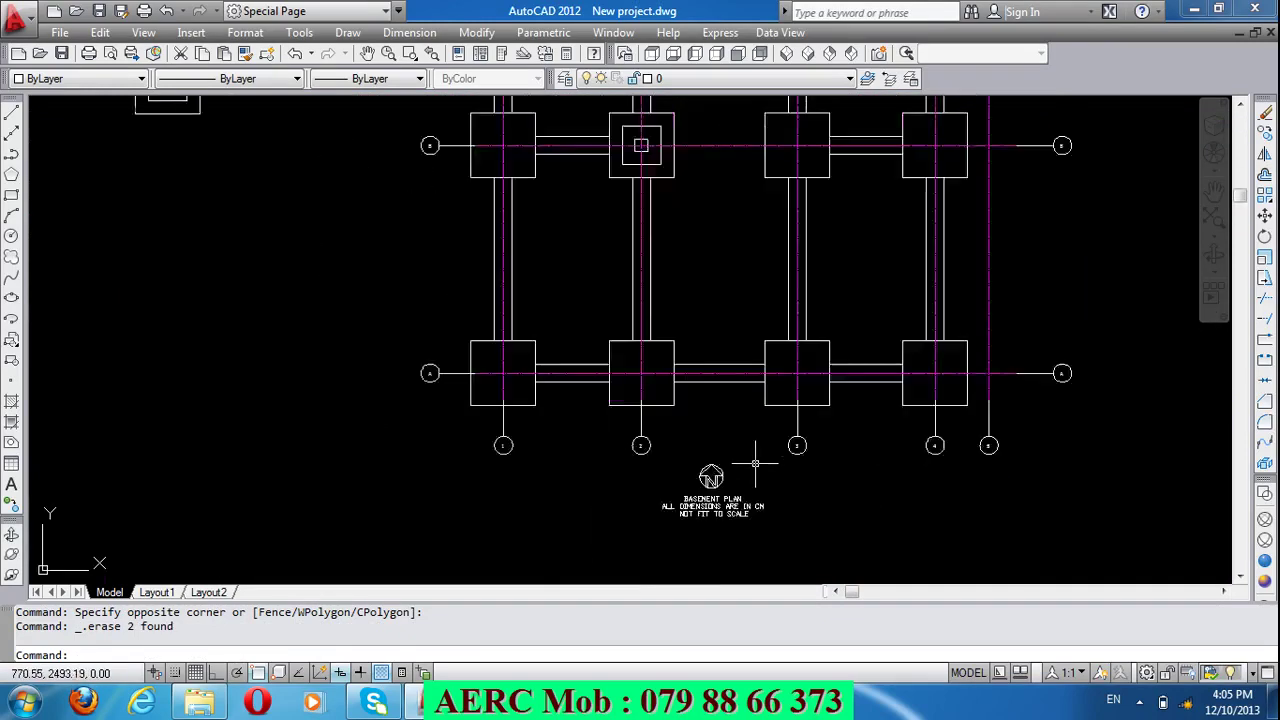
pyautogui.scroll(-1, 755, 463)
# Step: Place a 385 linear dimension from grid line 1 to grid line 2 below the row A footings
pyautogui.click(409, 33)
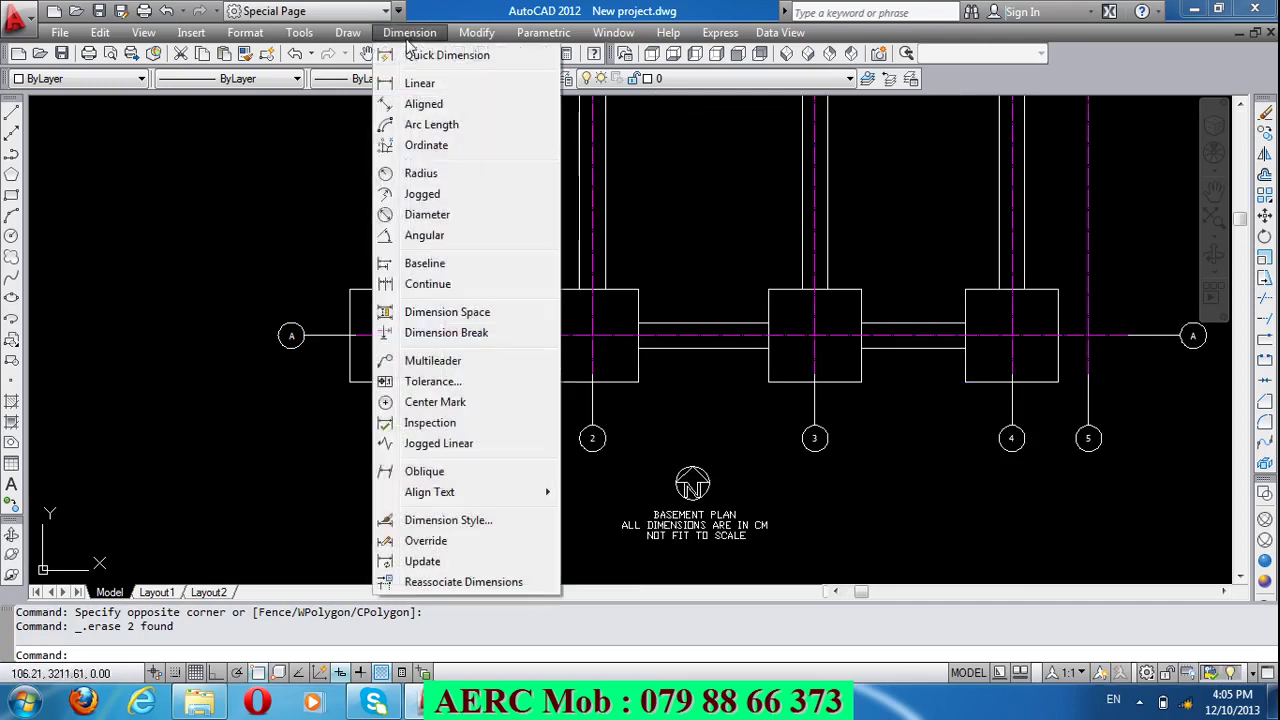
pyautogui.click(435, 88)
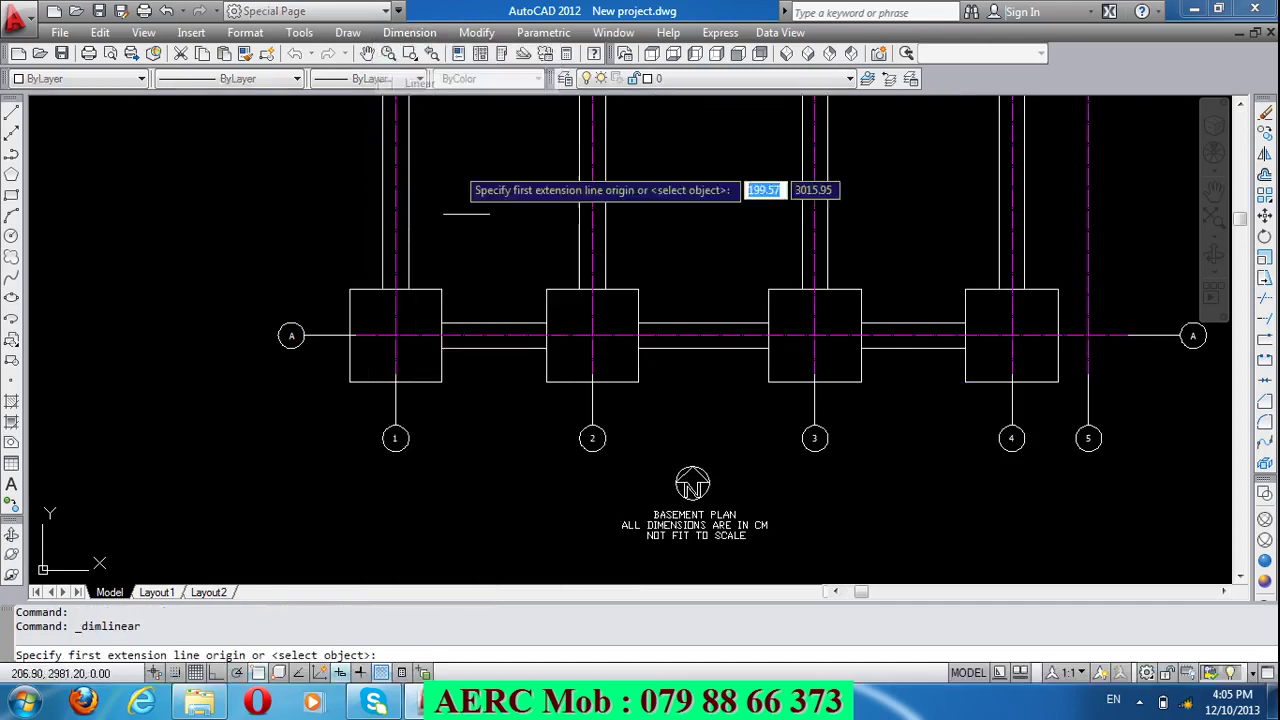
pyautogui.click(395, 400)
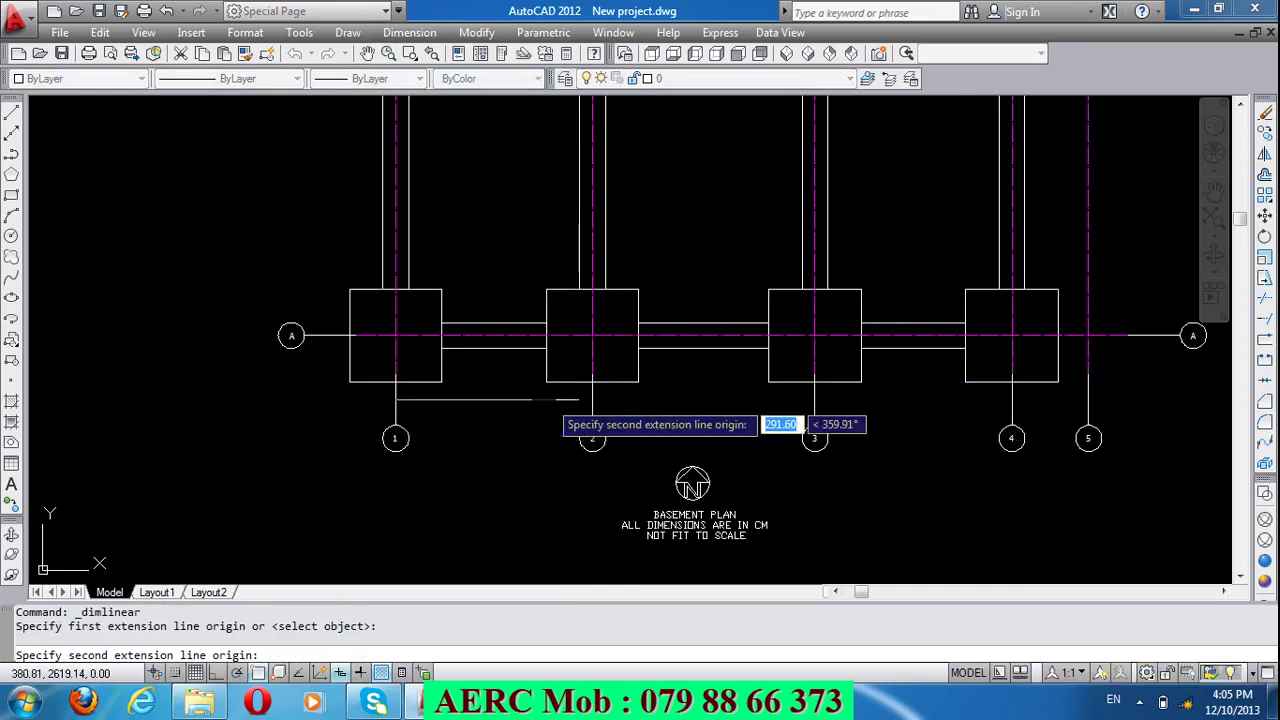
pyautogui.click(592, 400)
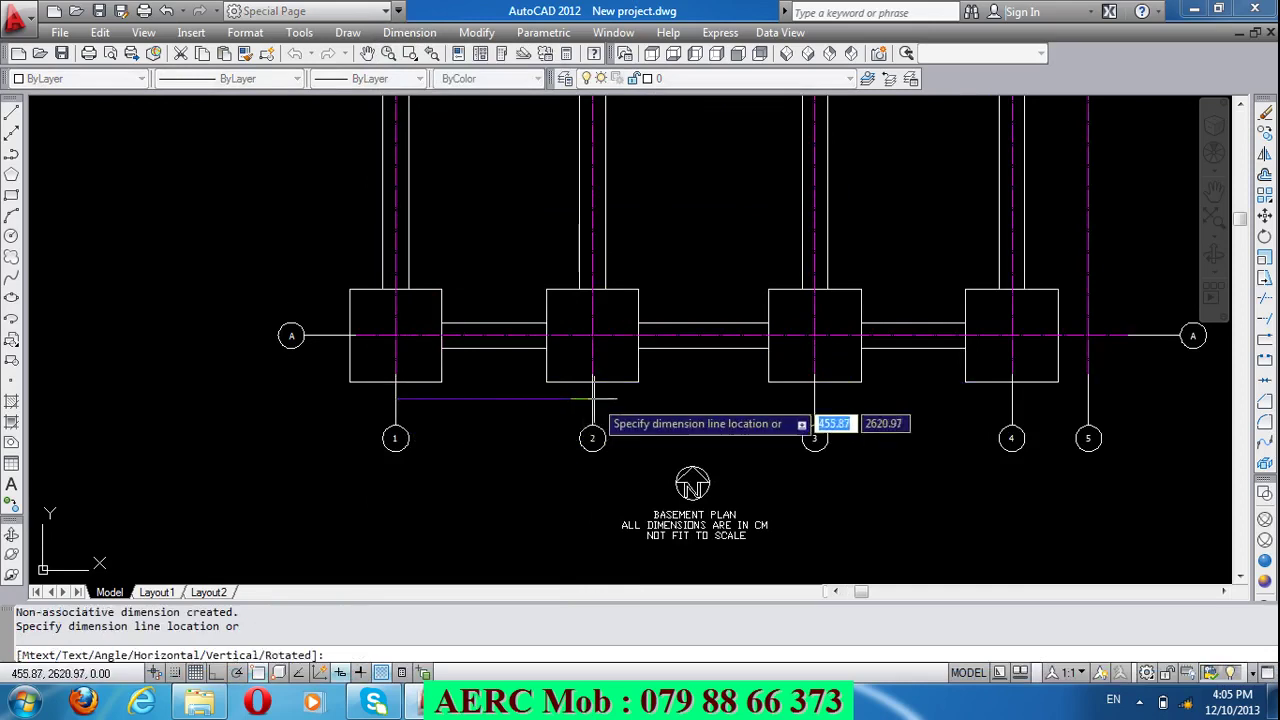
pyautogui.click(698, 396)
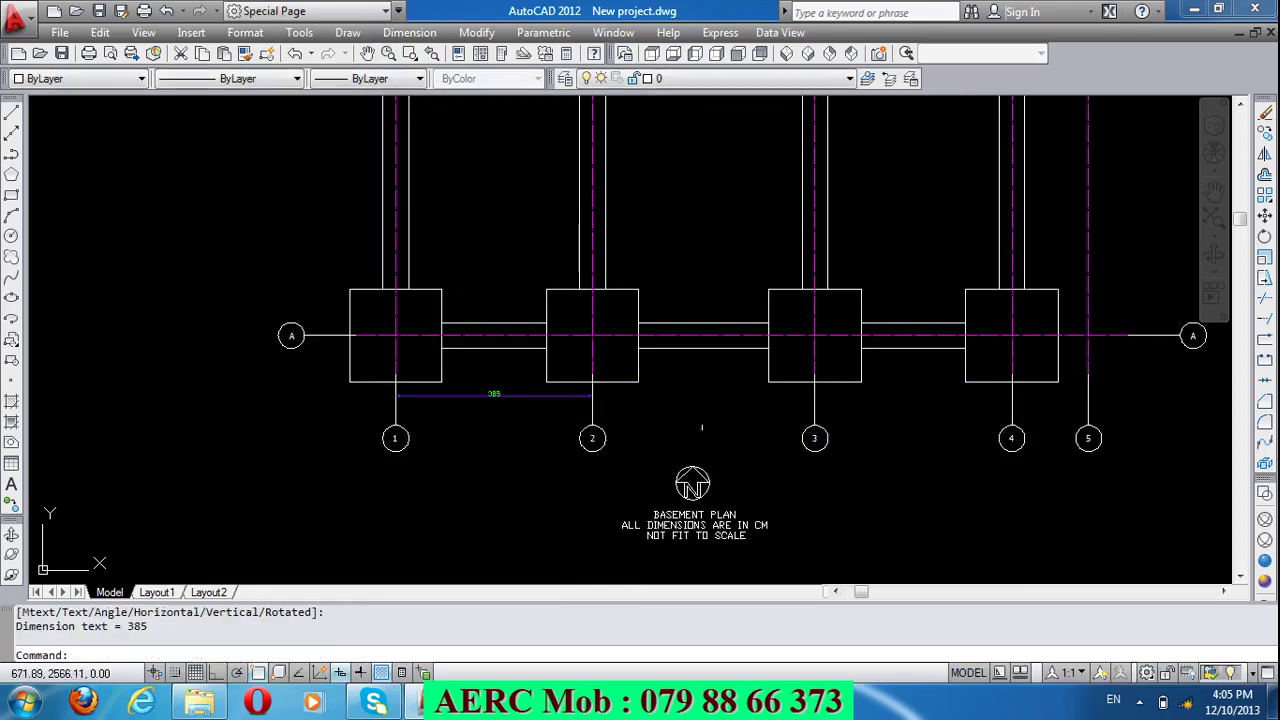
pyautogui.scroll(-4, 707, 418)
pyautogui.scroll(3, 617, 421)
pyautogui.scroll(2, 617, 421)
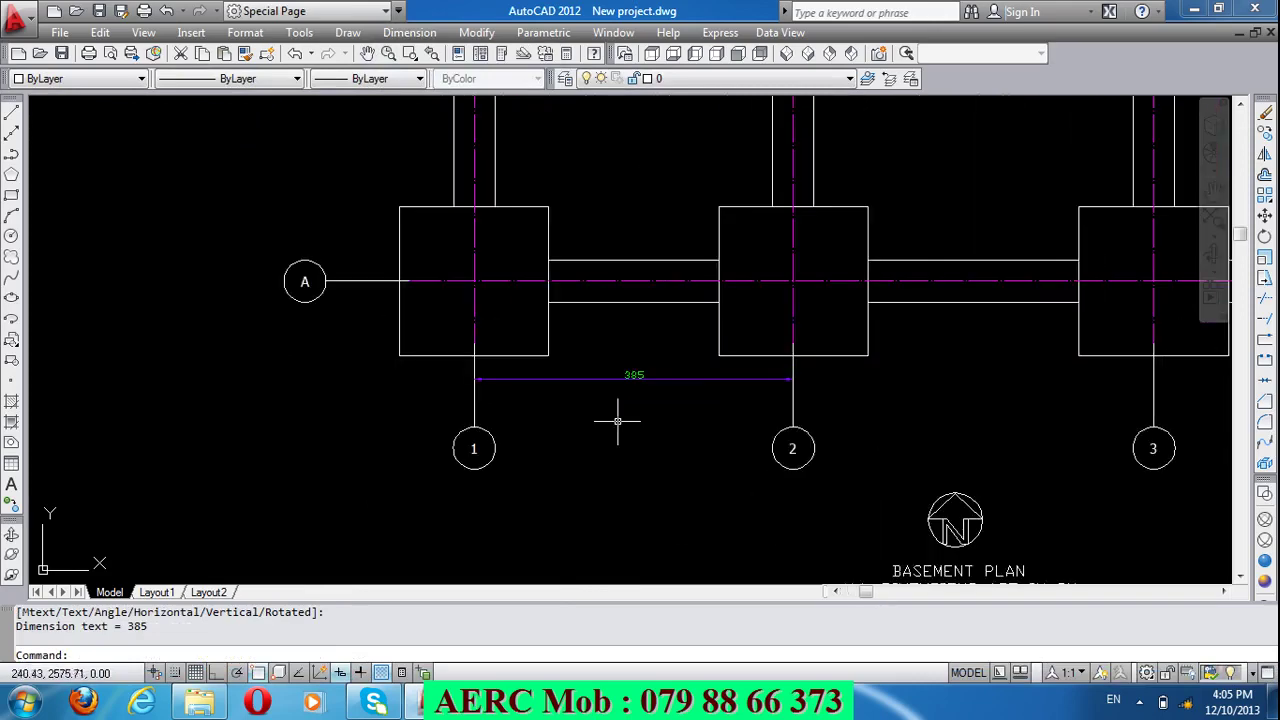
pyautogui.scroll(-3, 498, 235)
pyautogui.scroll(-1, 493, 230)
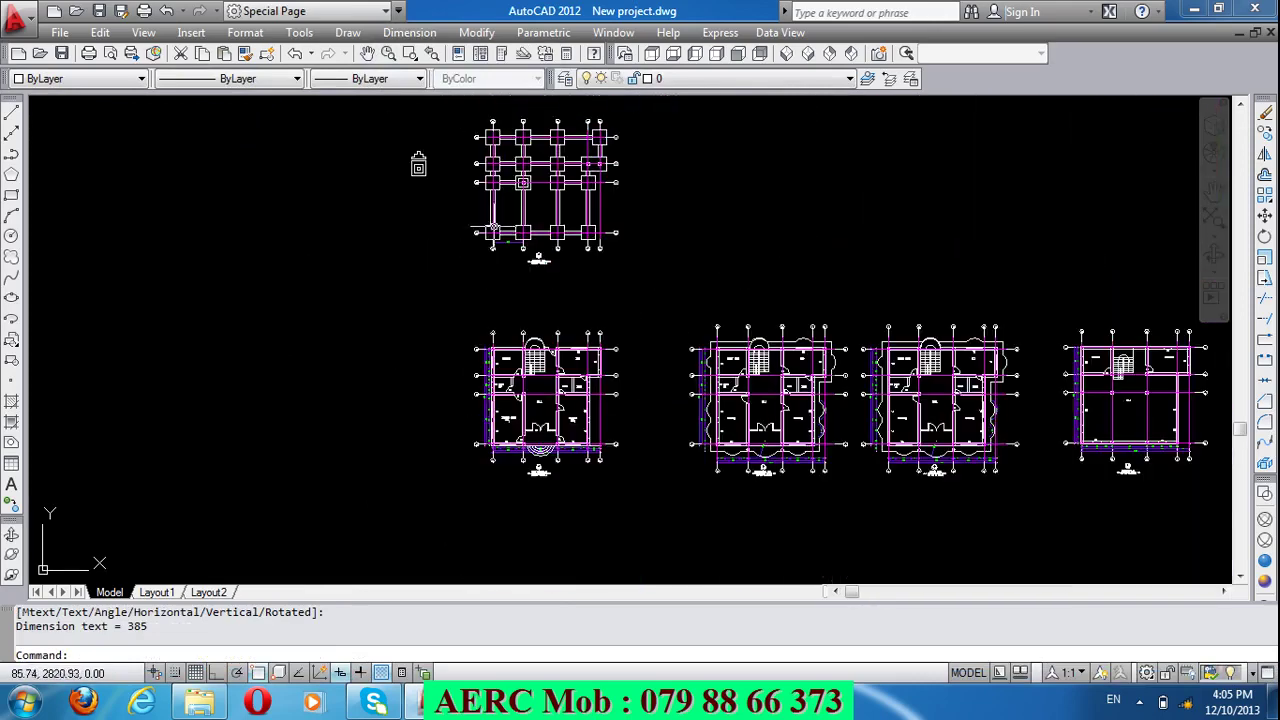
pyautogui.scroll(4, 505, 455)
pyautogui.scroll(4, 600, 390)
pyautogui.scroll(3, 629, 360)
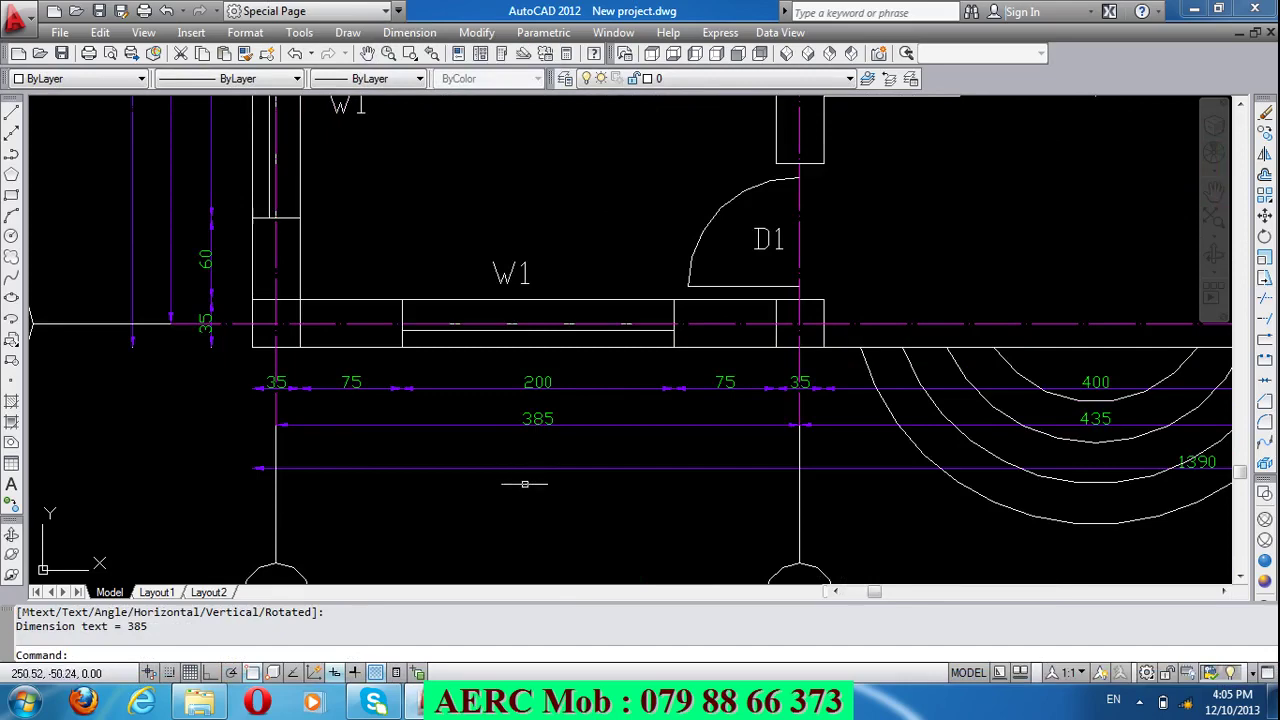
pyautogui.scroll(-3, 524, 484)
pyautogui.scroll(-3, 524, 484)
# Step: Continue the dimension chain to grid lines 3, 4 and 5 with 435, 385 and 150
pyautogui.scroll(3, 437, 185)
pyautogui.scroll(4, 553, 362)
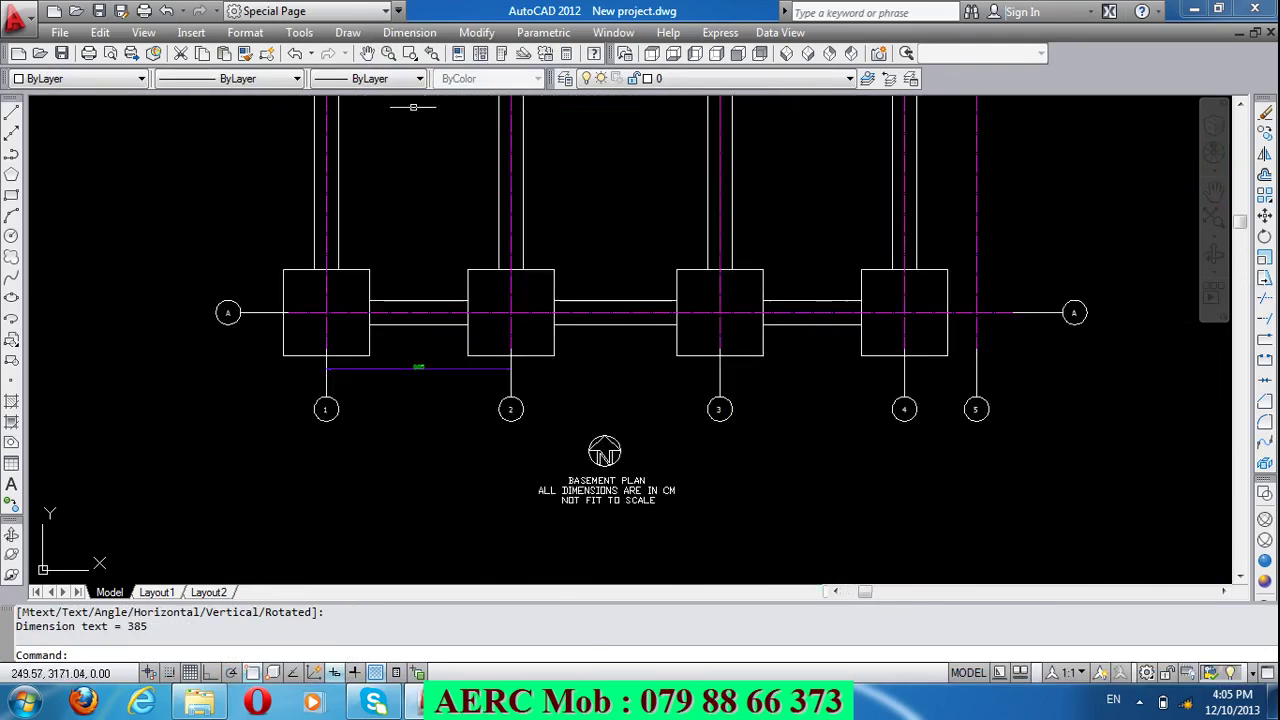
pyautogui.click(410, 32)
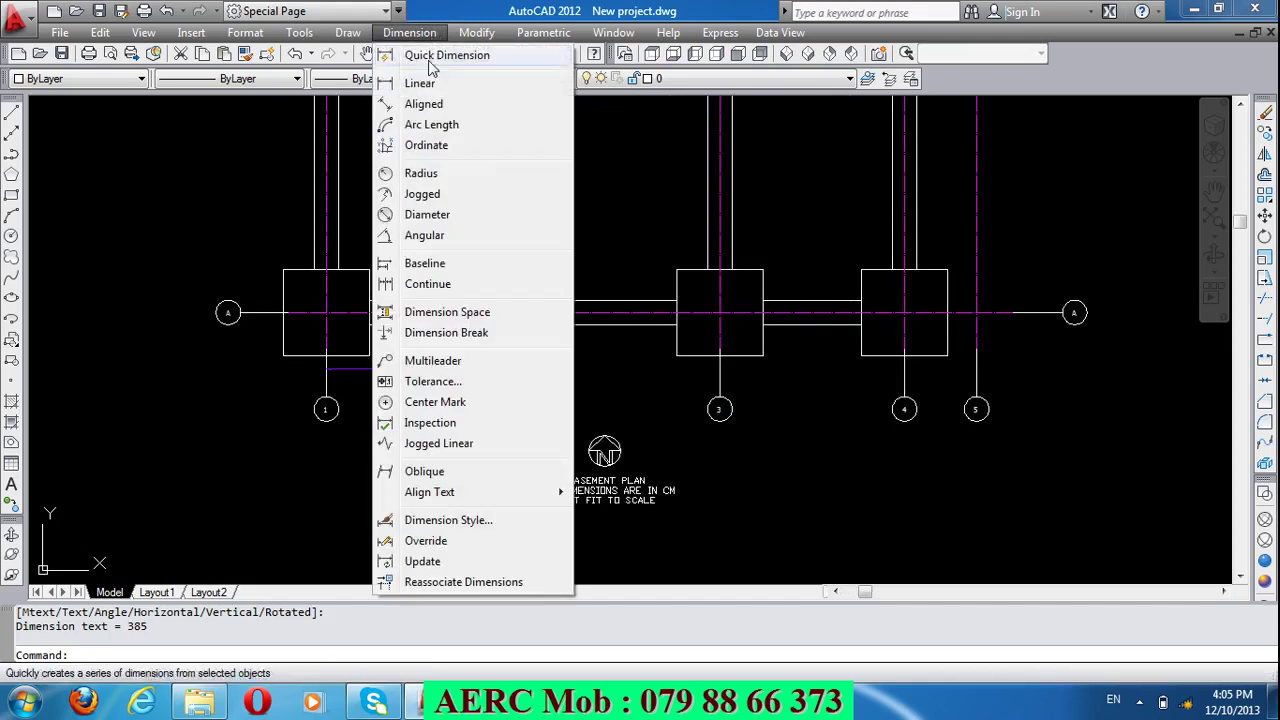
pyautogui.click(437, 289)
pyautogui.click(720, 369)
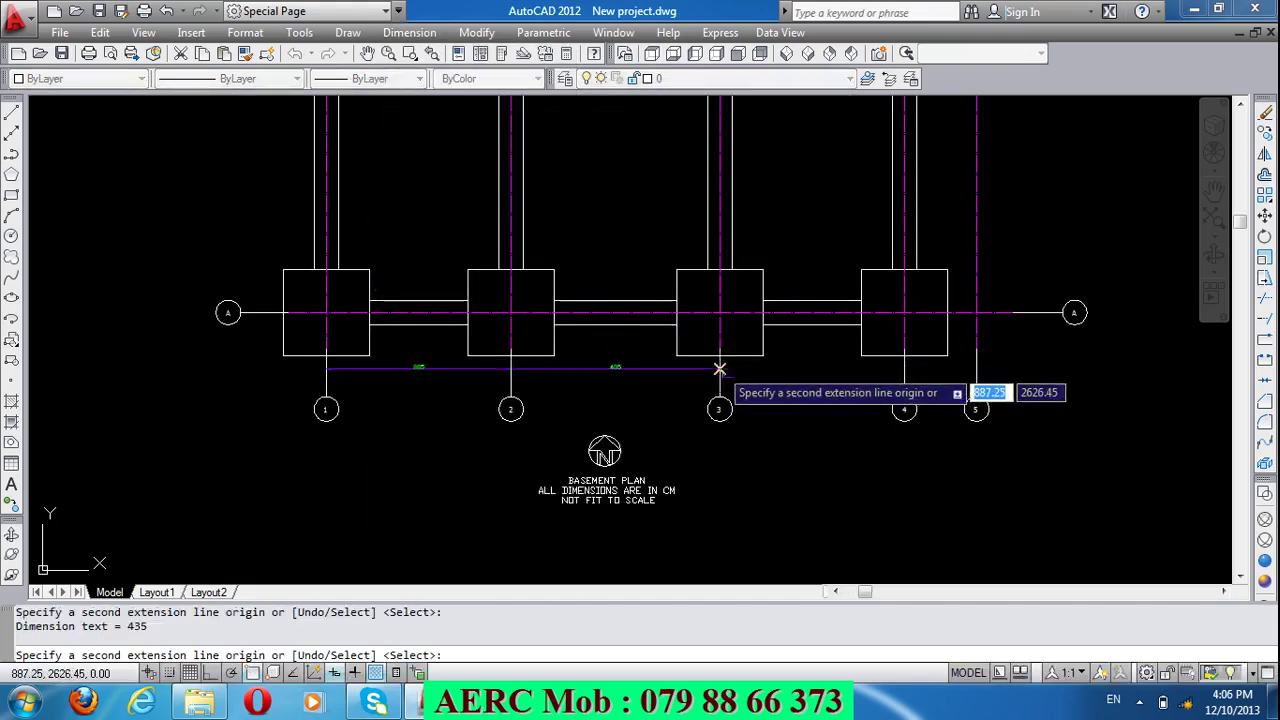
pyautogui.click(904, 372)
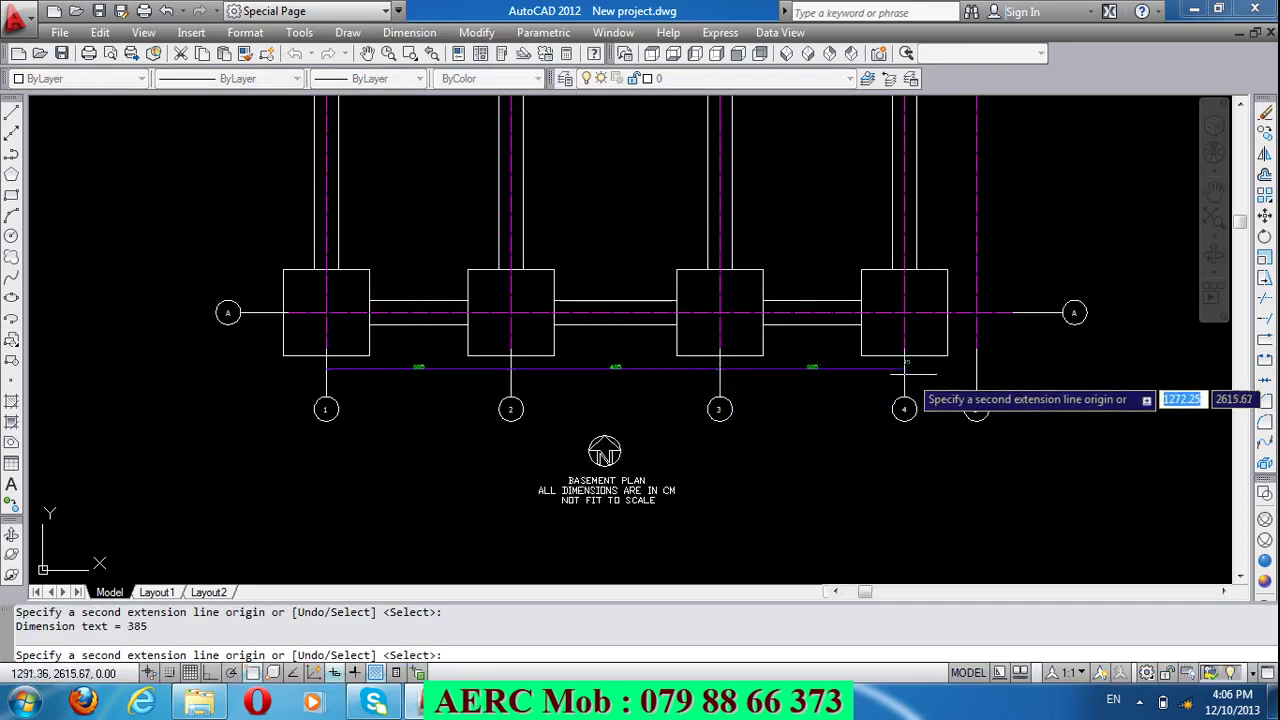
pyautogui.click(975, 370)
pyautogui.scroll(-2, 975, 372)
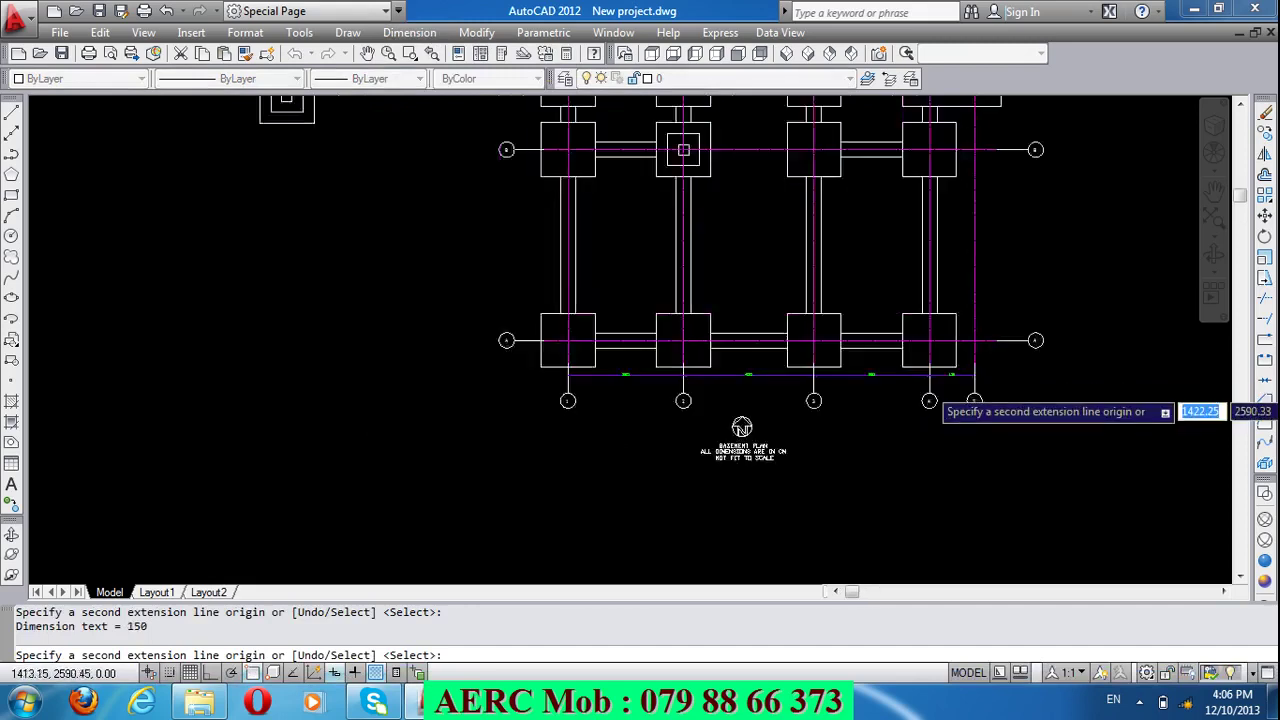
pyautogui.scroll(-2, 973, 385)
pyautogui.press('Return')
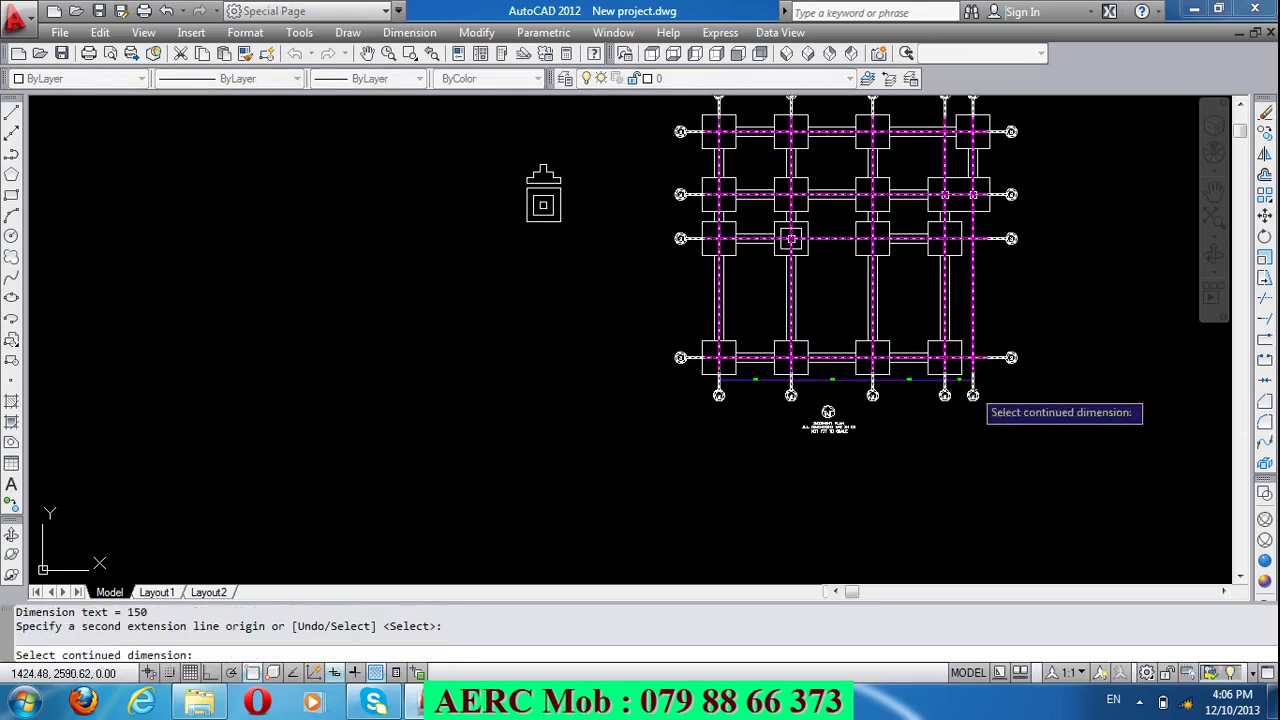
pyautogui.press('Return')
pyautogui.scroll(4, 932, 408)
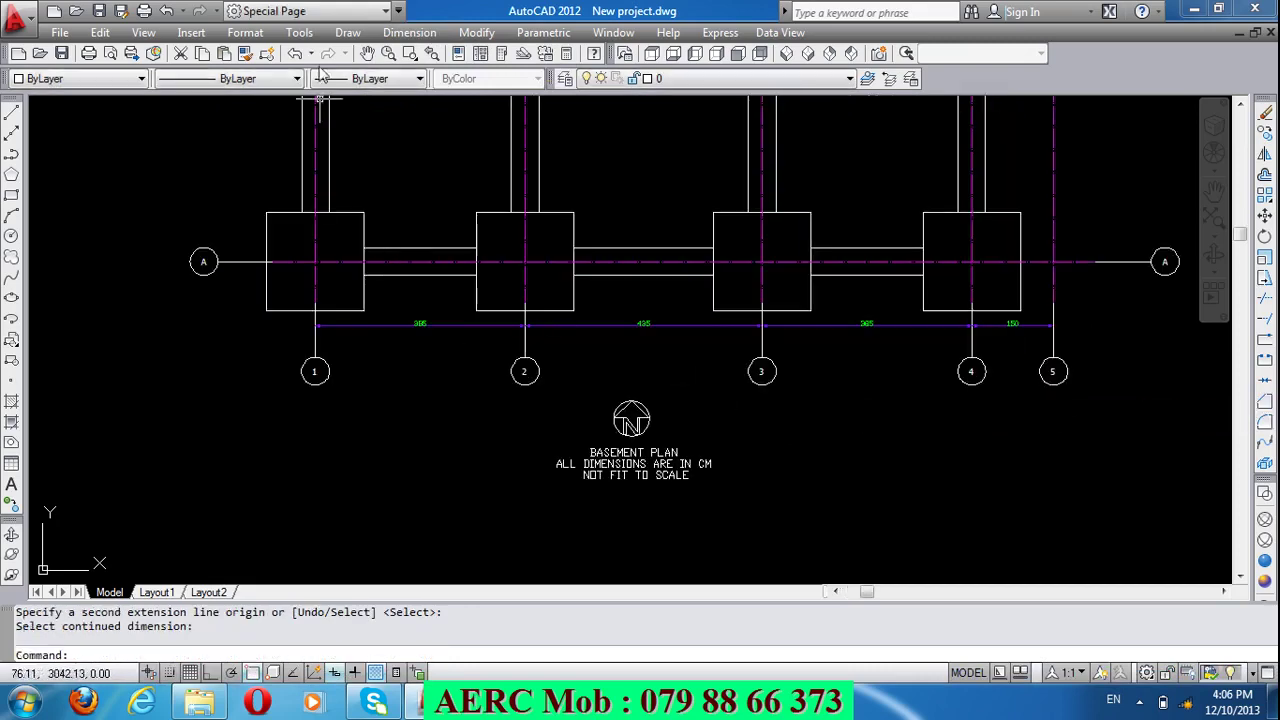
# Step: Place a 1355 linear dimension from grid line 1 to grid line 5 below the chain
pyautogui.click(410, 33)
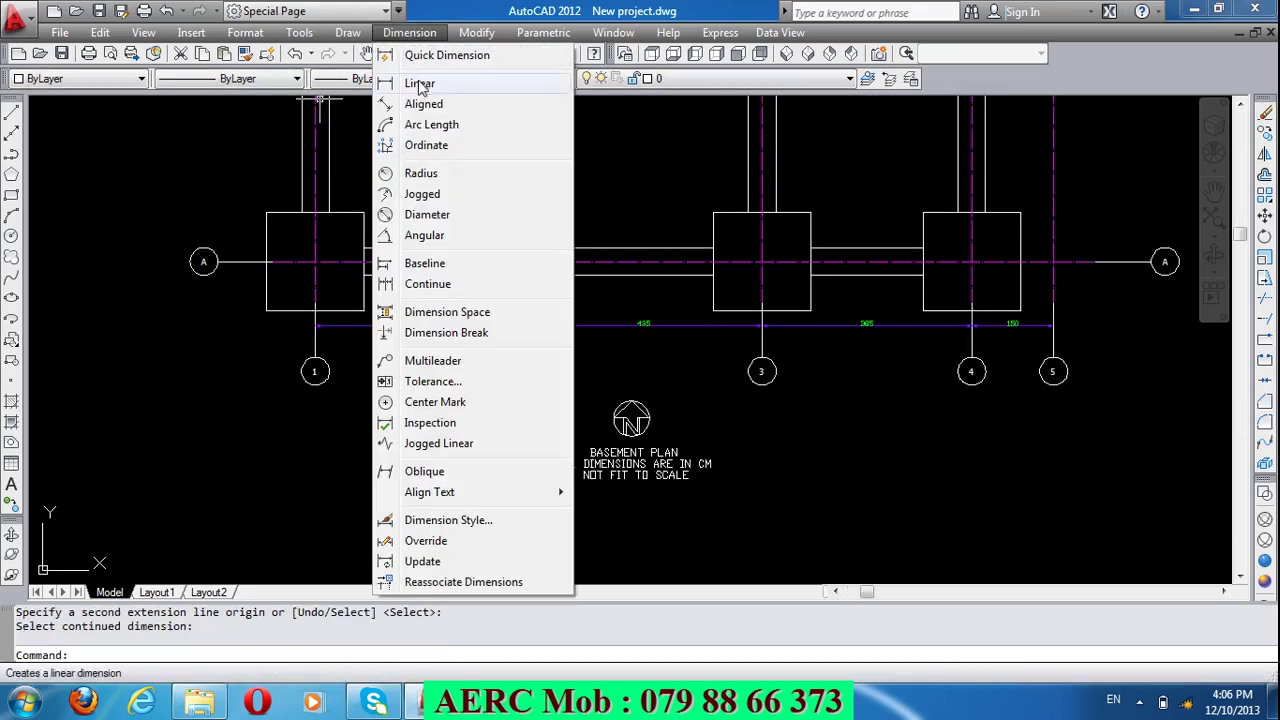
pyautogui.click(419, 84)
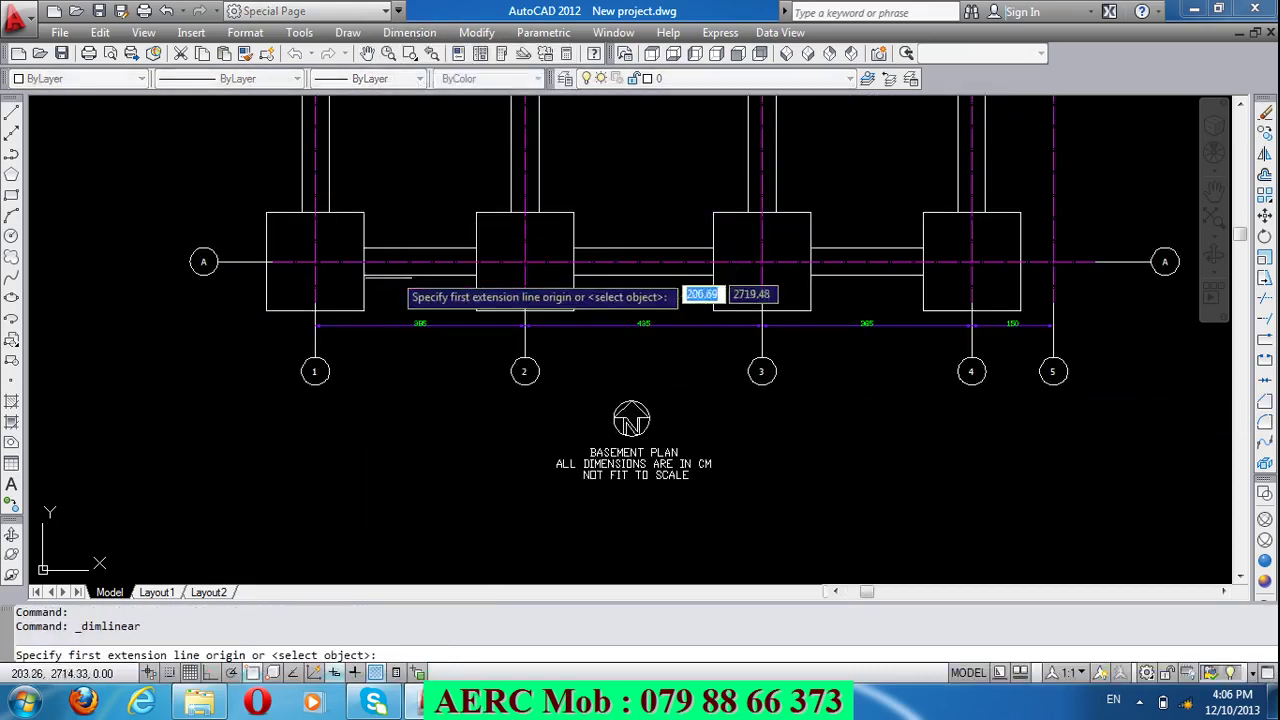
pyautogui.click(315, 341)
pyautogui.click(1052, 347)
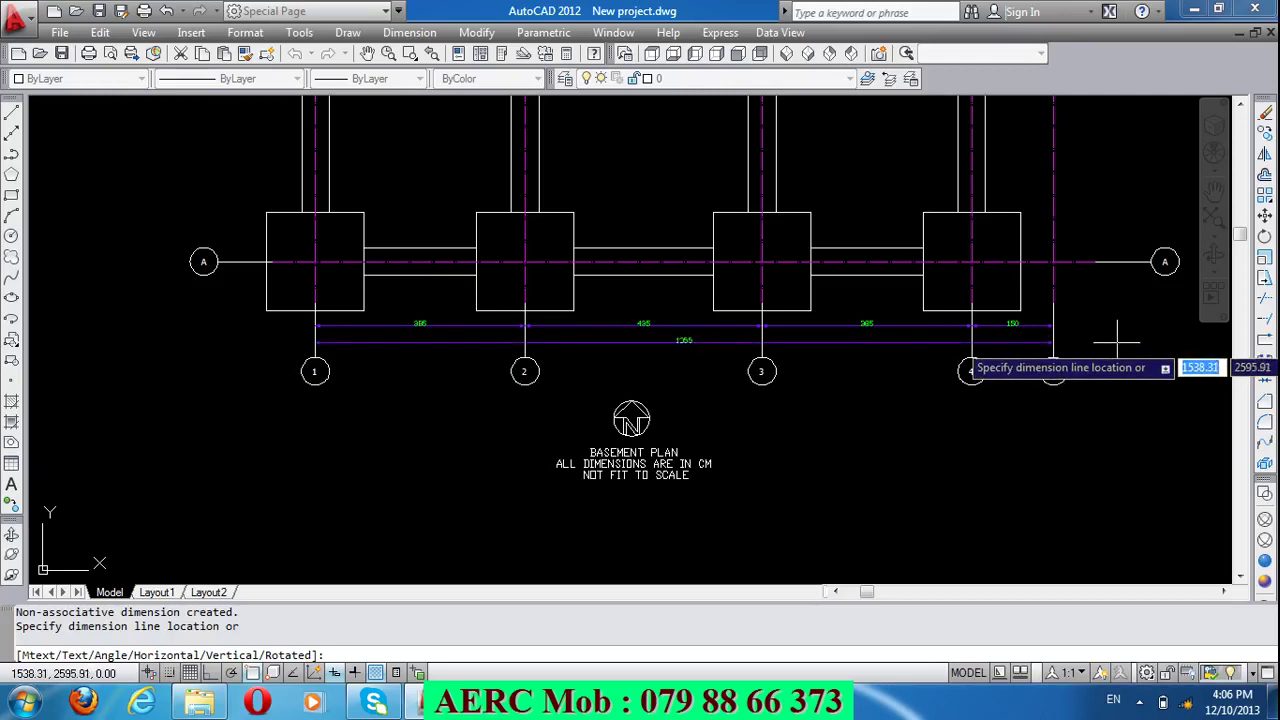
pyautogui.click(1116, 343)
pyautogui.scroll(2, 795, 357)
pyautogui.scroll(2, 780, 360)
pyautogui.scroll(-2, 492, 405)
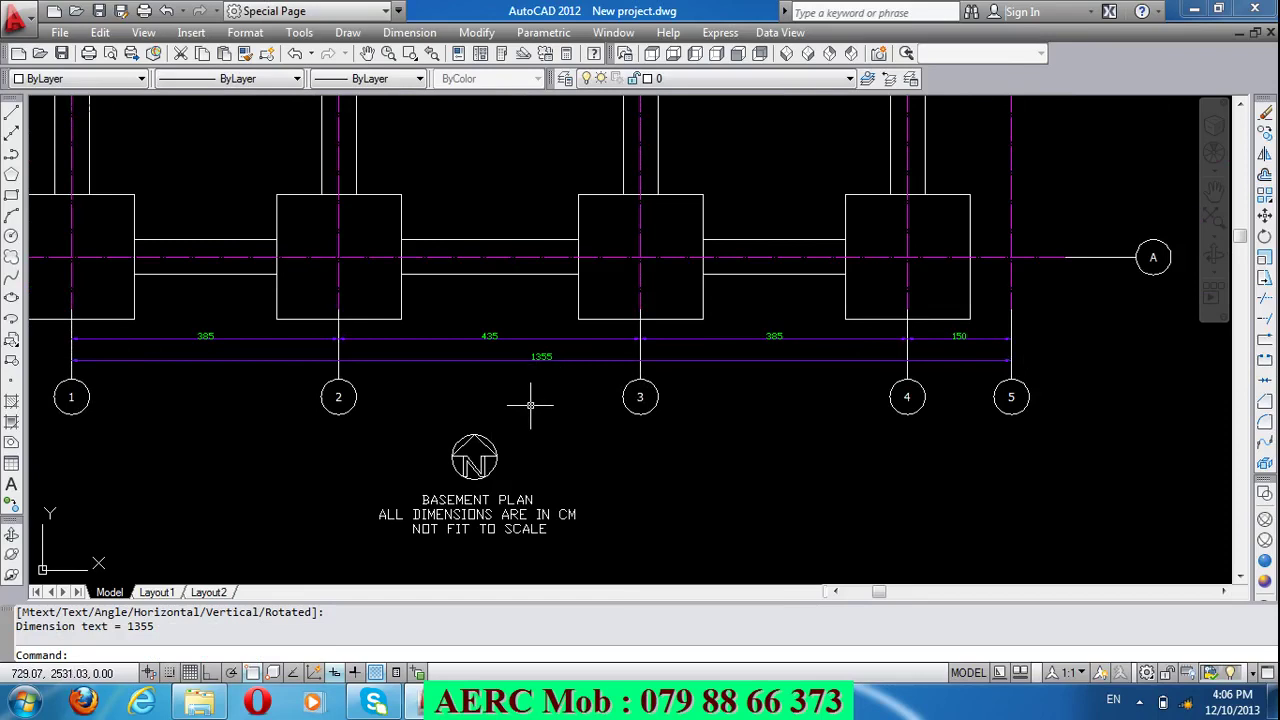
pyautogui.scroll(-2, 544, 430)
pyautogui.scroll(-2, 560, 436)
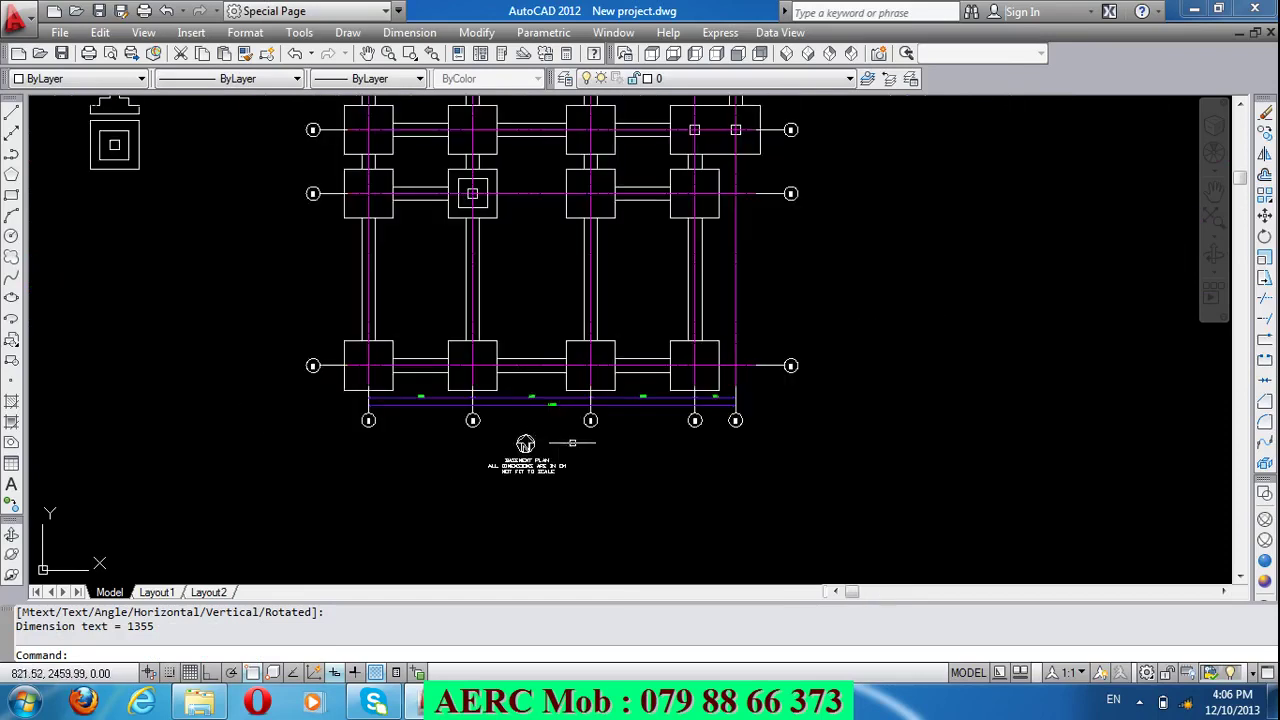
pyautogui.scroll(-2, 525, 432)
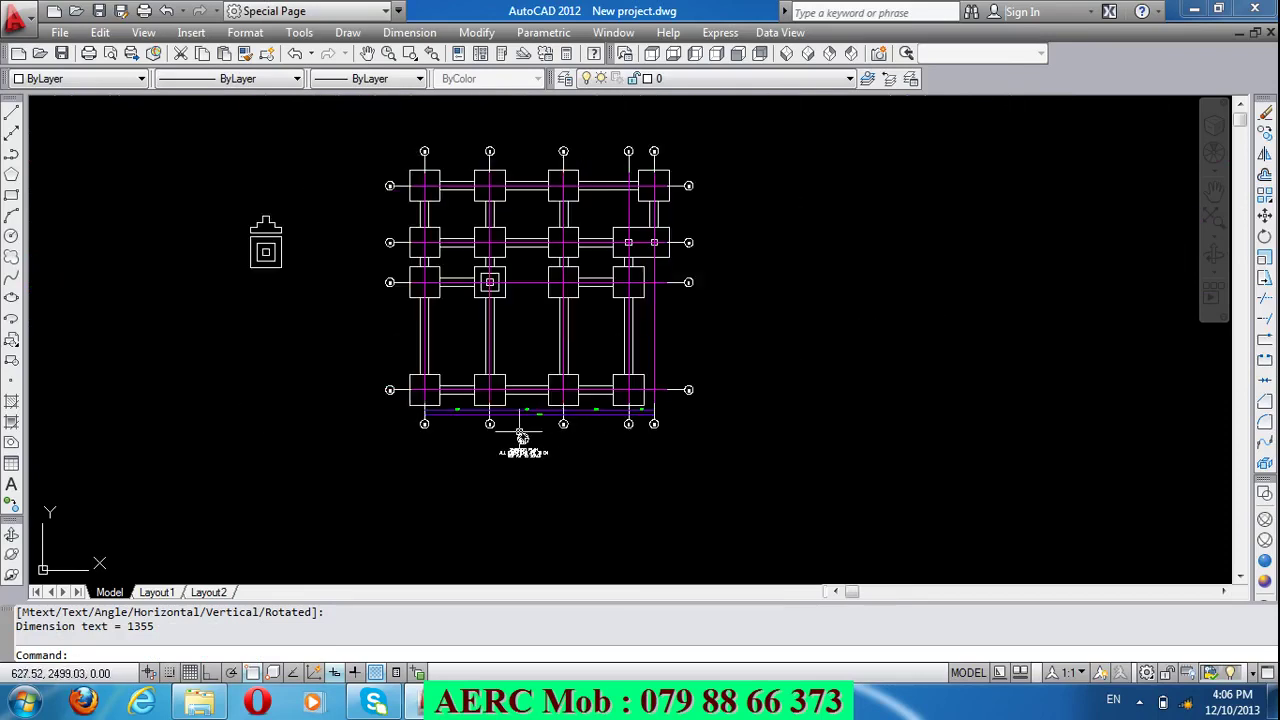
pyautogui.scroll(2, 521, 437)
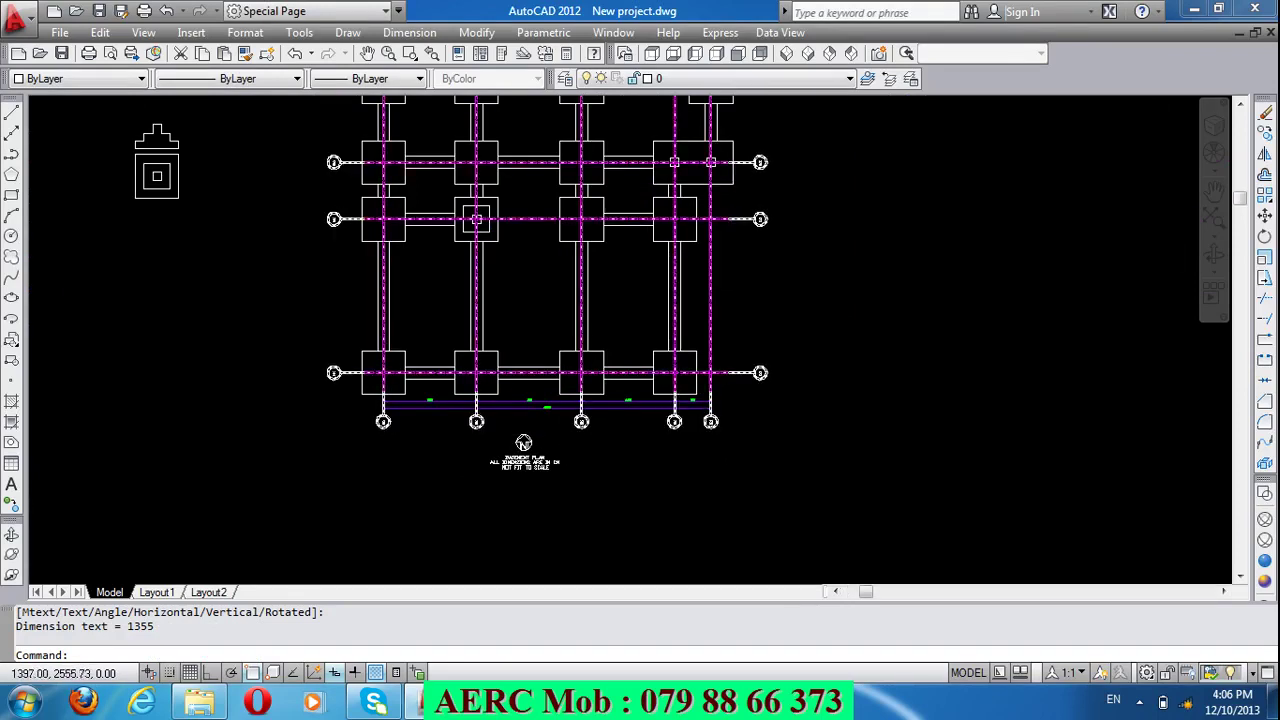
pyautogui.scroll(5, 706, 416)
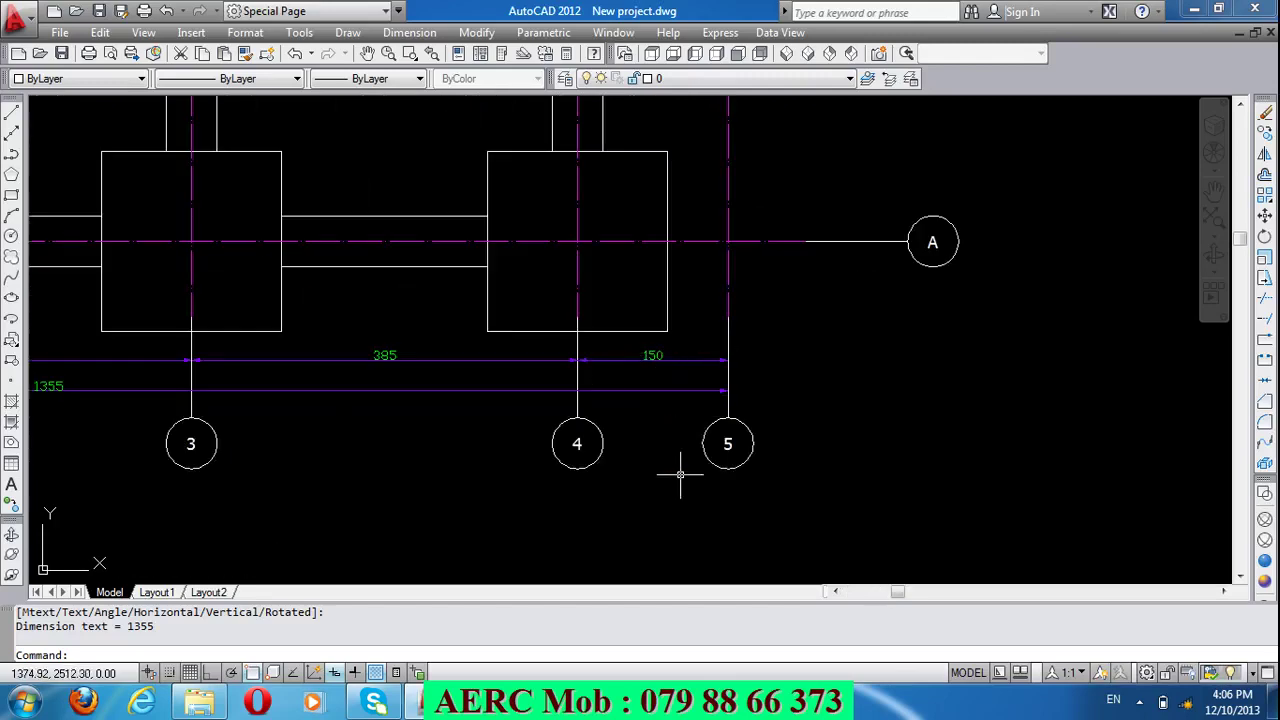
pyautogui.scroll(-4, 711, 504)
pyautogui.scroll(-2, 687, 440)
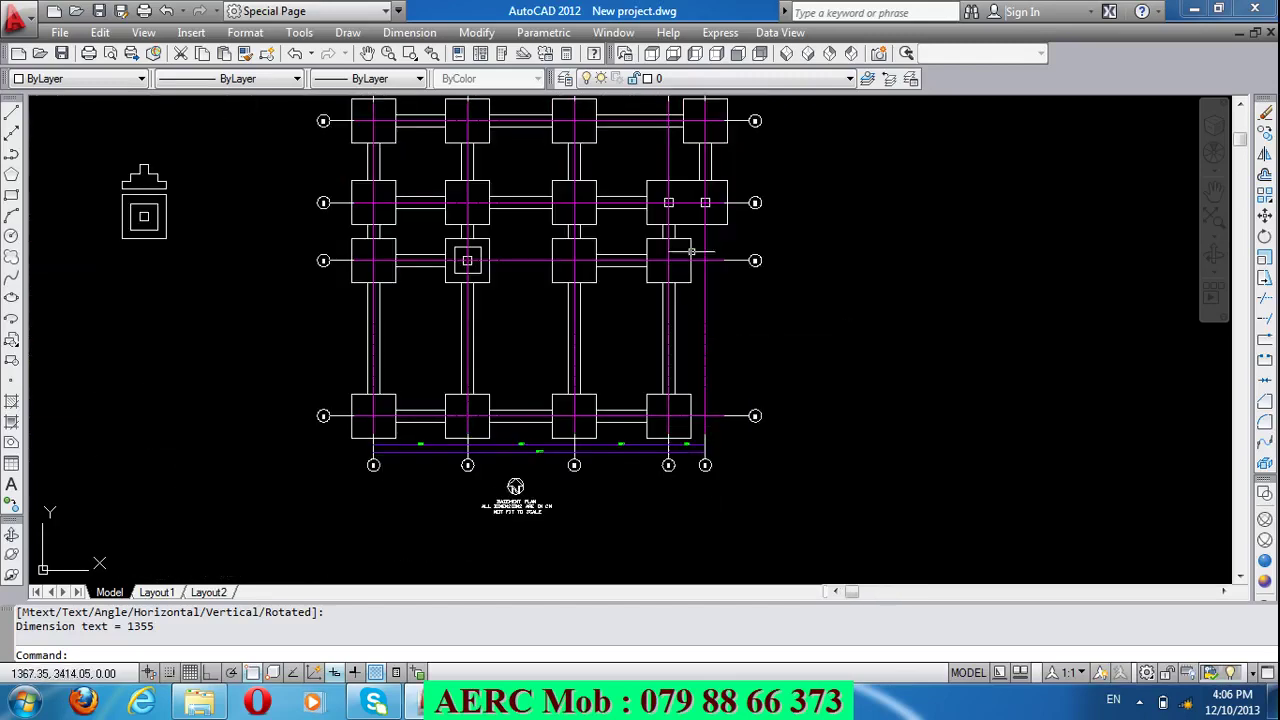
pyautogui.scroll(-2, 506, 368)
pyautogui.scroll(3, 346, 263)
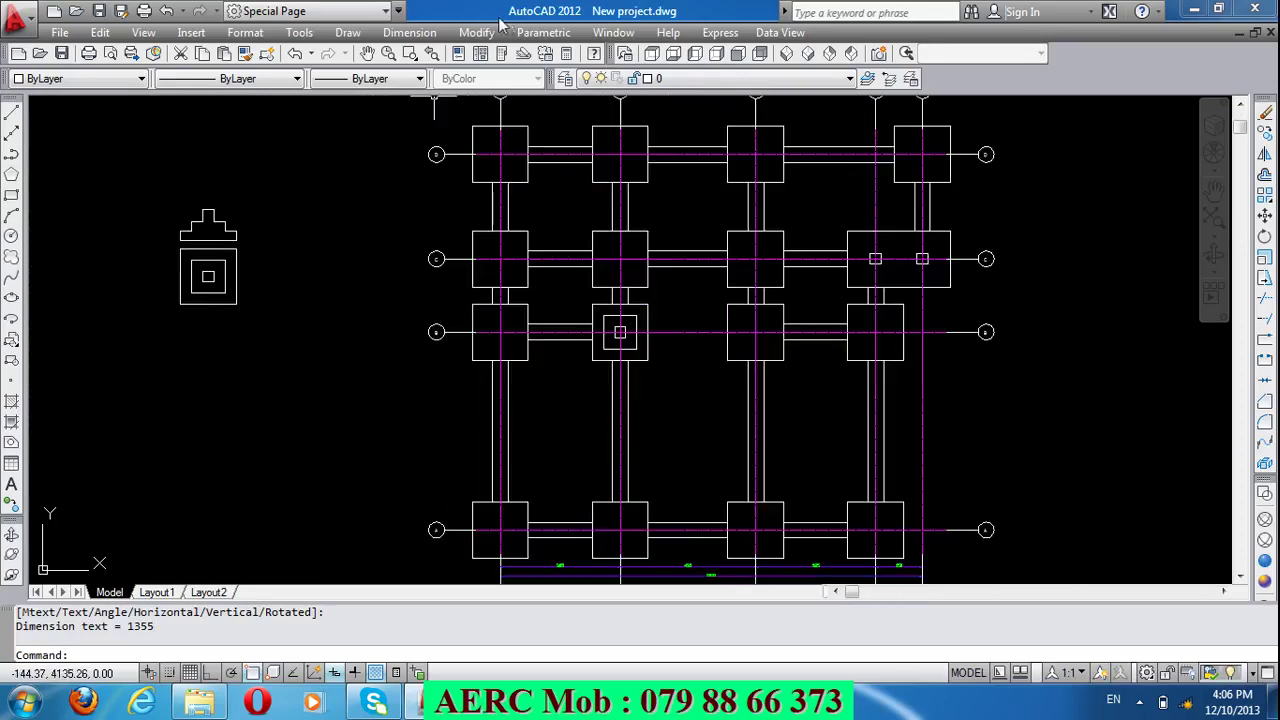
# Step: Add a 335 linear dimension from grid D to grid C on the left side
pyautogui.click(409, 32)
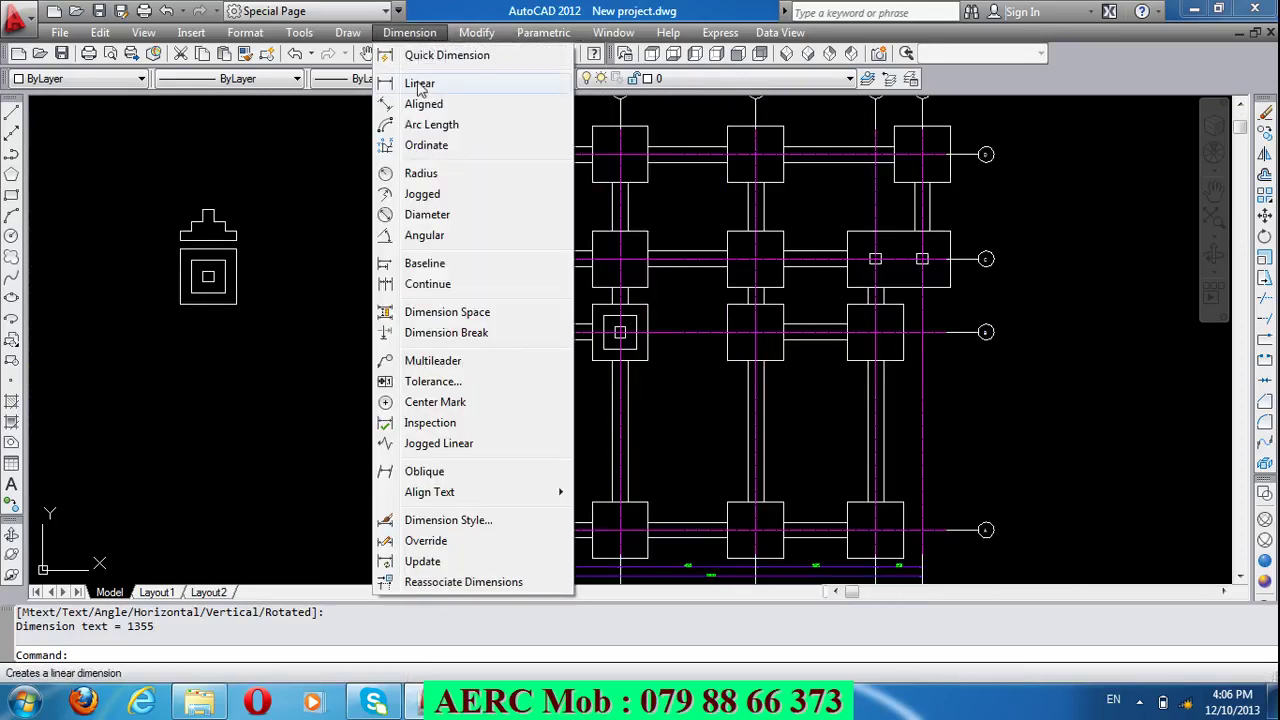
pyautogui.click(418, 84)
pyautogui.scroll(3, 457, 152)
pyautogui.scroll(2, 457, 154)
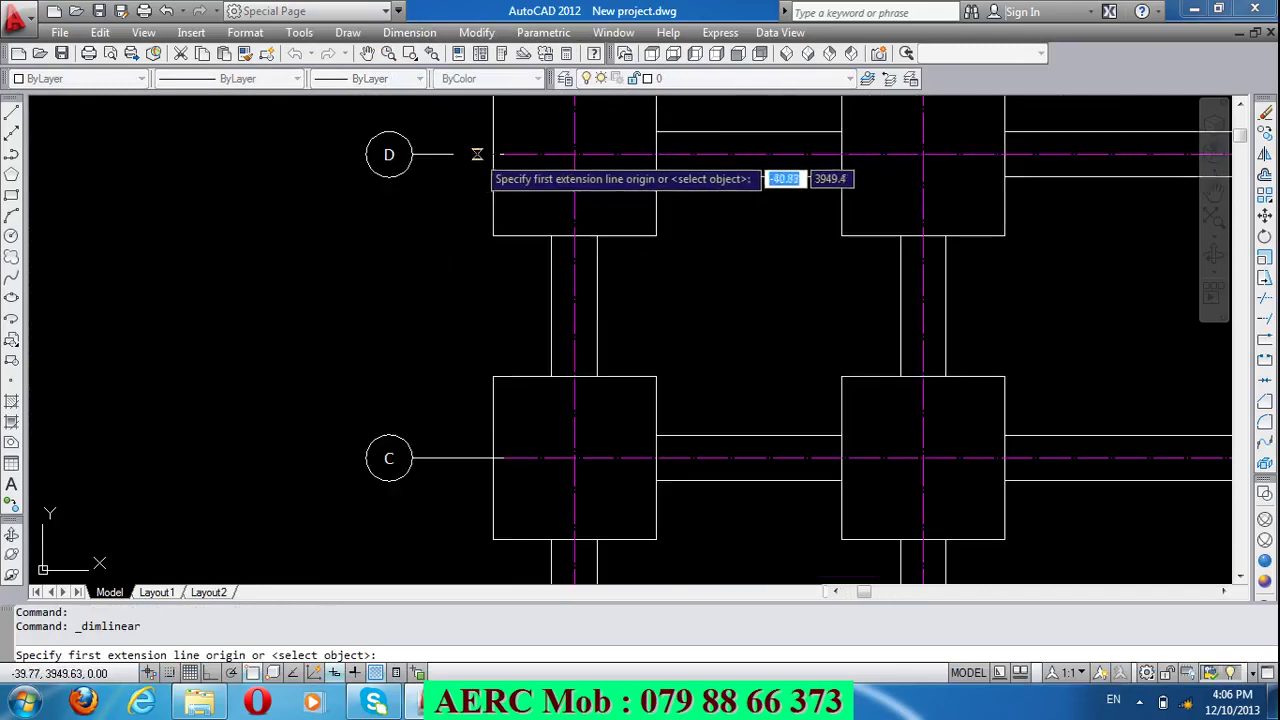
pyautogui.click(474, 155)
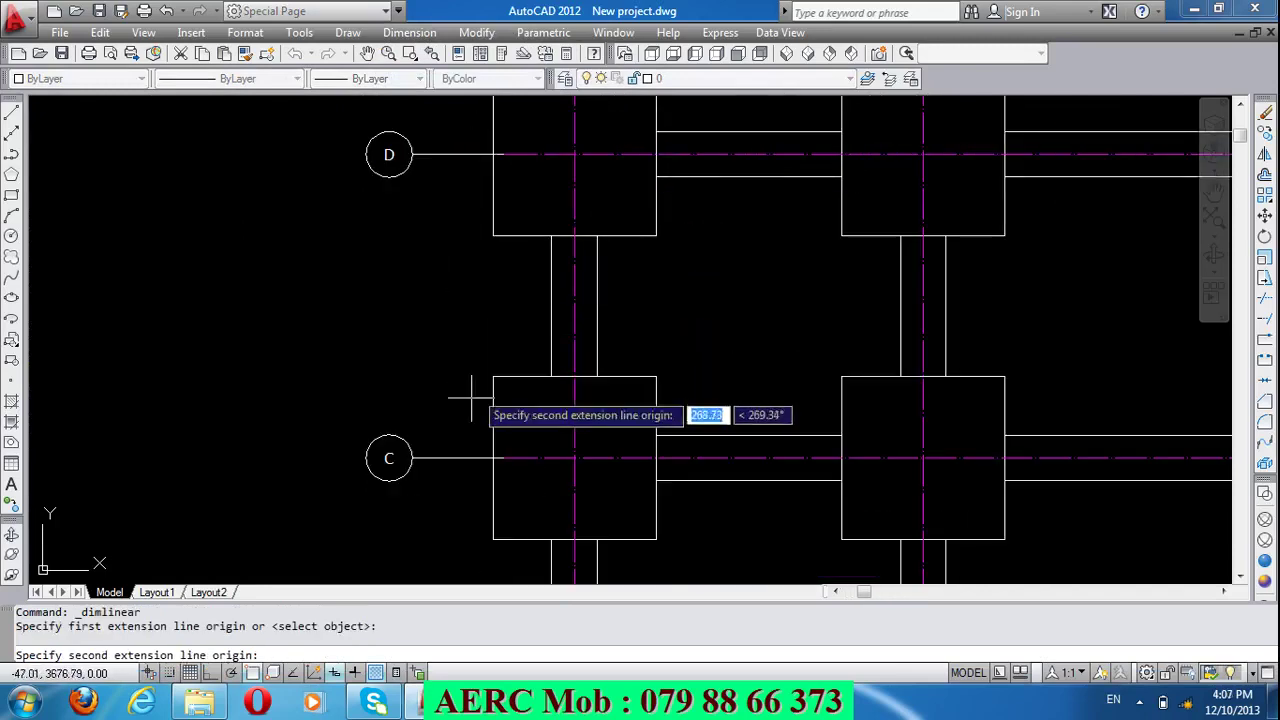
pyautogui.click(474, 458)
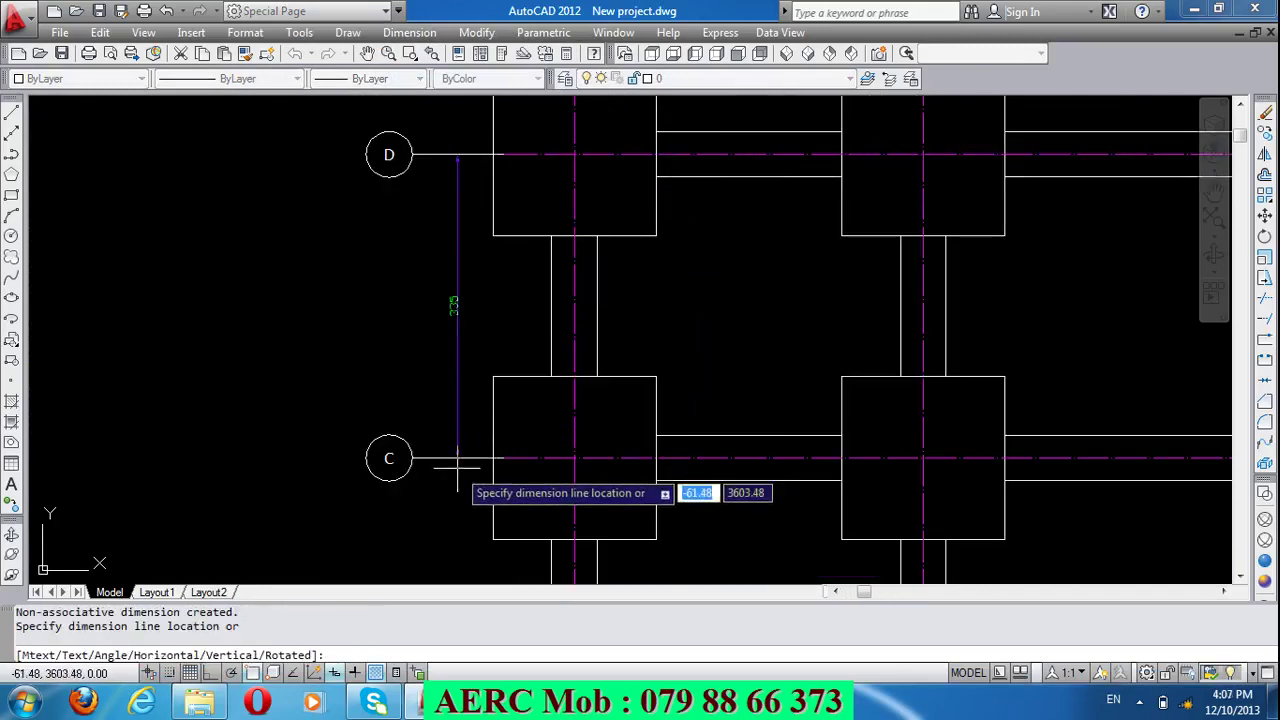
pyautogui.click(460, 478)
pyautogui.scroll(-2, 465, 185)
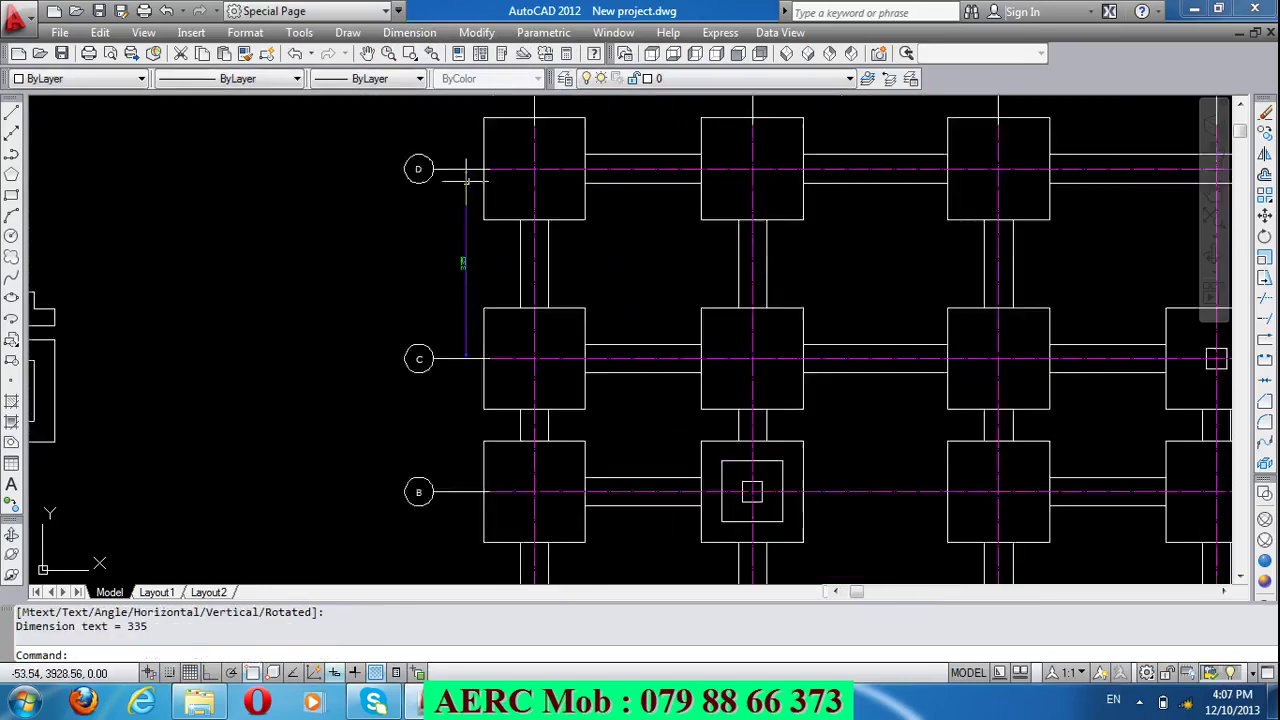
pyautogui.scroll(-2, 465, 185)
# Step: Continue the chain with the 235 spacing to grid B and 635 to grid A
pyautogui.click(410, 36)
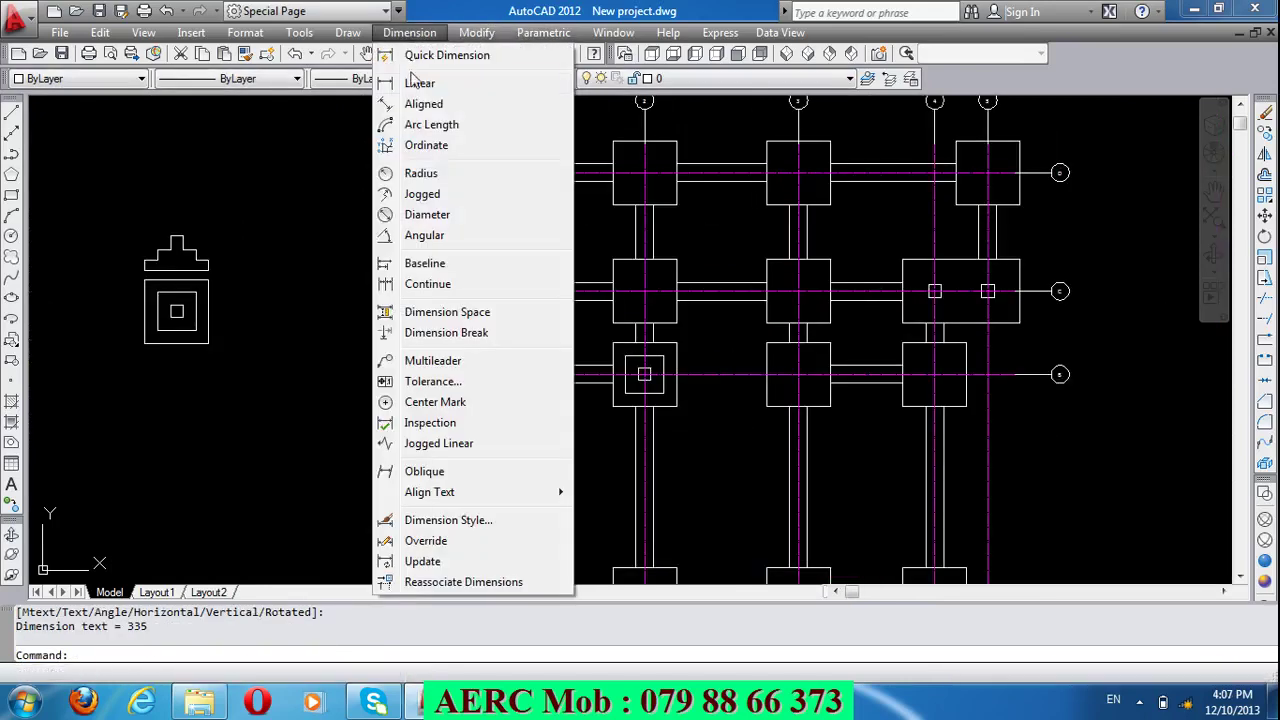
pyautogui.click(428, 284)
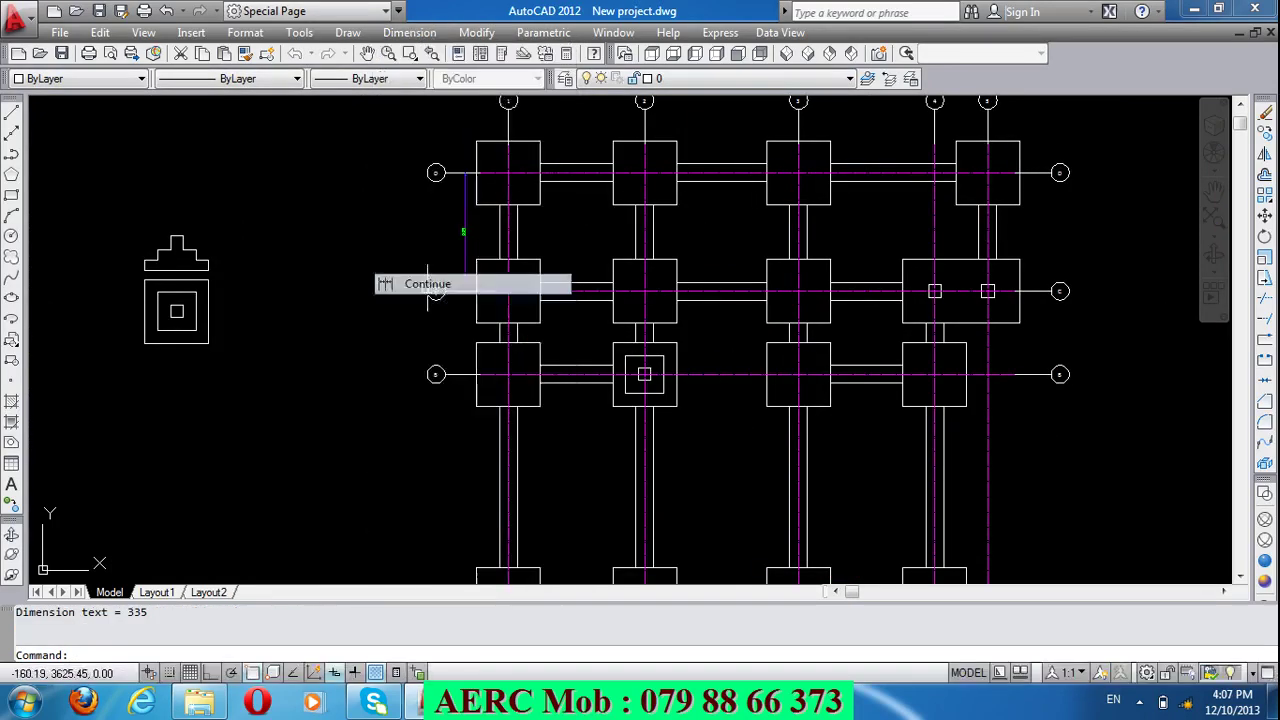
pyautogui.scroll(-2, 465, 265)
pyautogui.scroll(6, 443, 334)
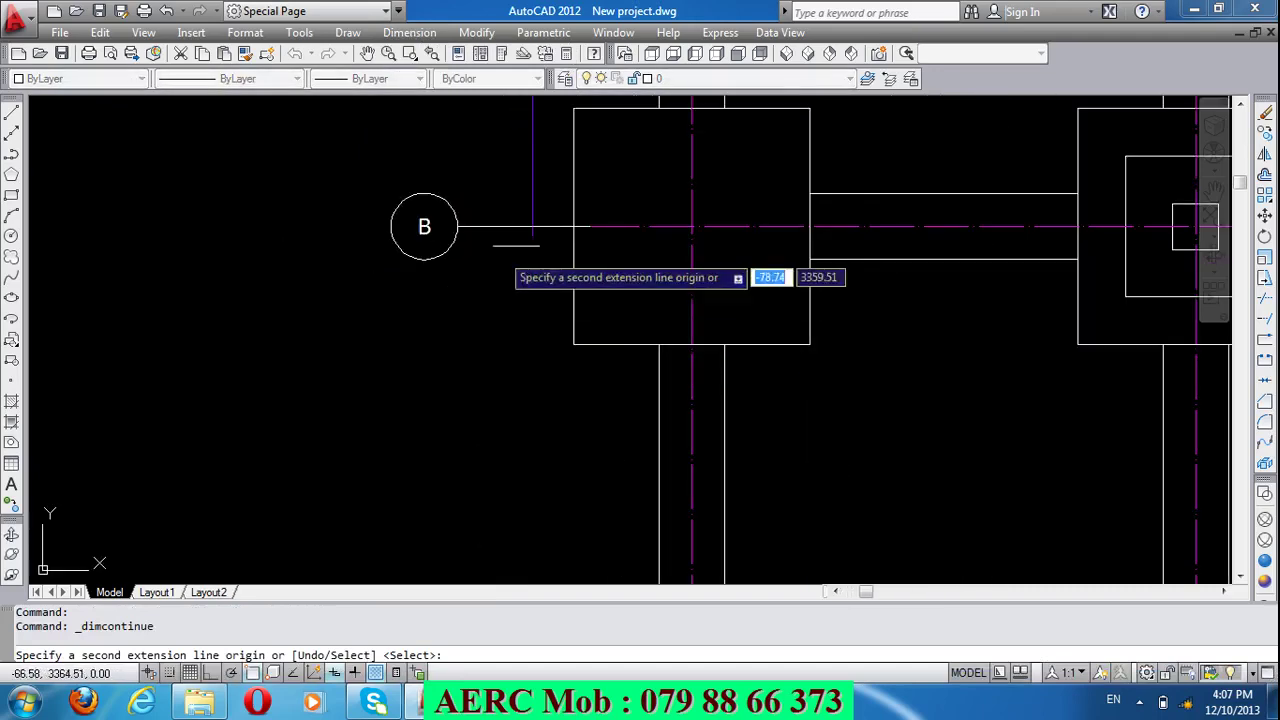
pyautogui.click(525, 222)
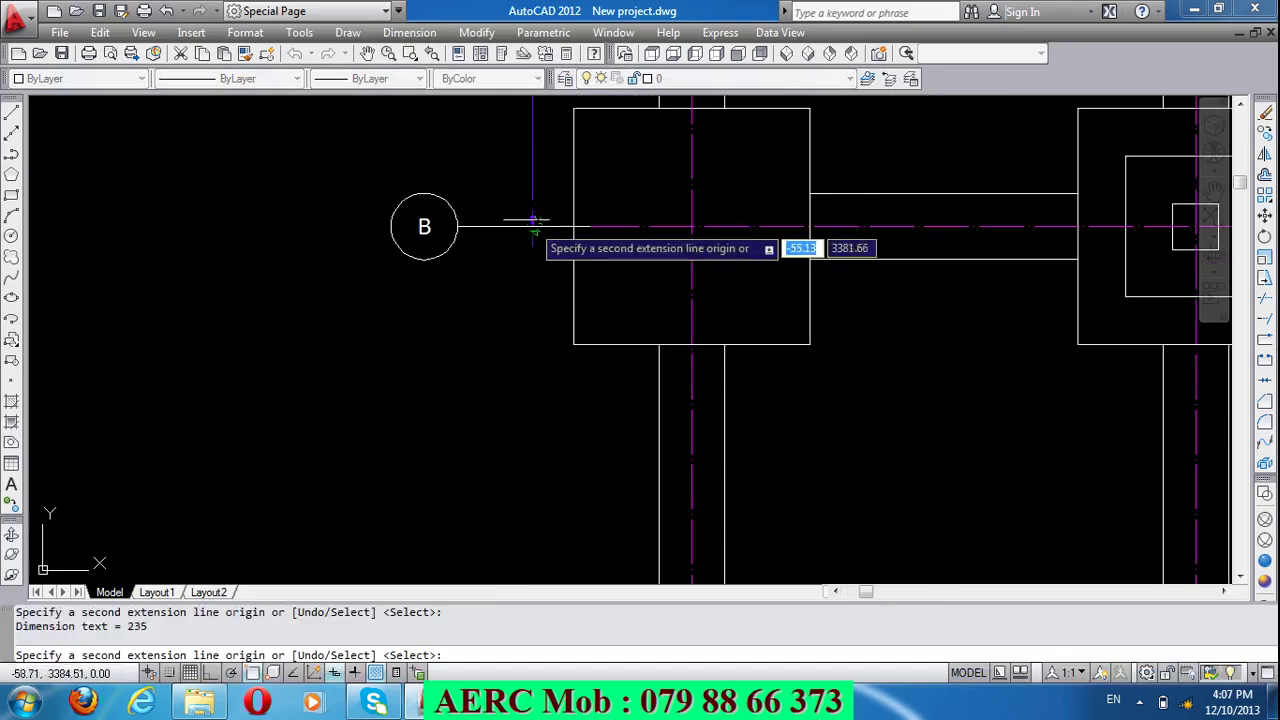
pyautogui.scroll(-6, 522, 180)
pyautogui.scroll(6, 538, 340)
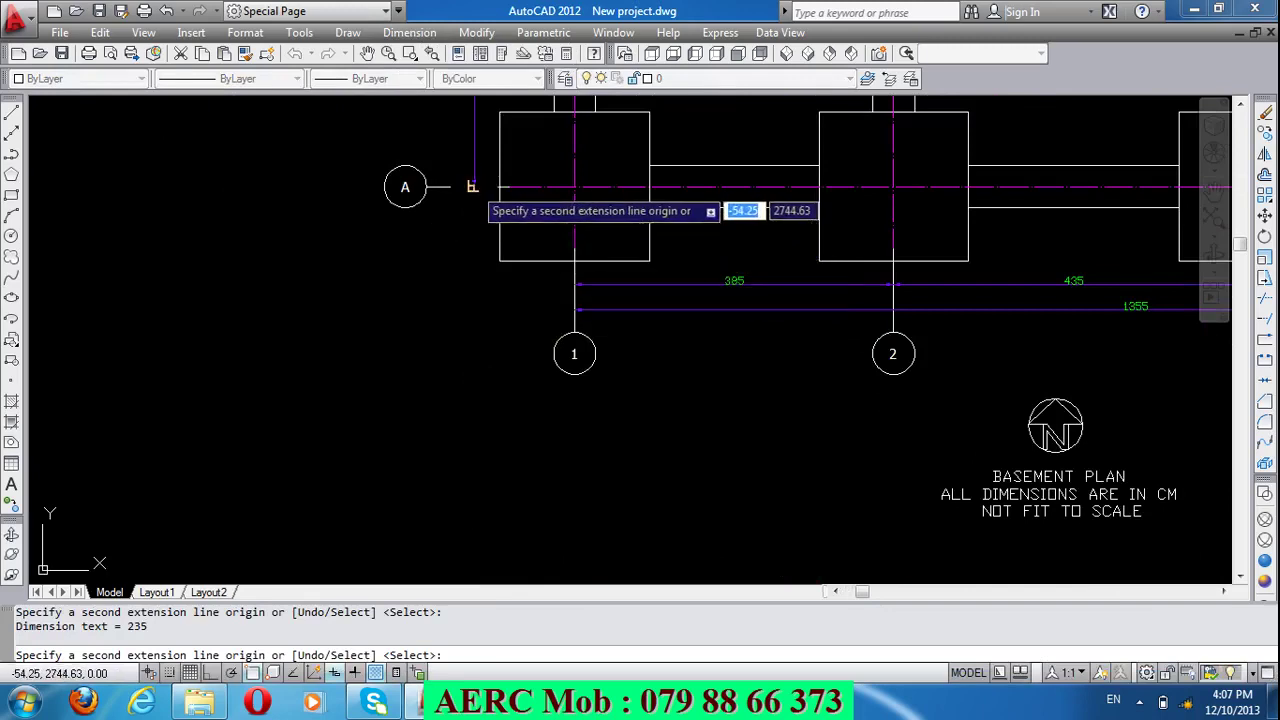
pyautogui.click(470, 186)
pyautogui.press('Return')
pyautogui.press('Return')
pyautogui.scroll(-3, 480, 330)
pyautogui.scroll(-4, 400, 250)
pyautogui.scroll(3, 495, 210)
pyautogui.scroll(1, 545, 110)
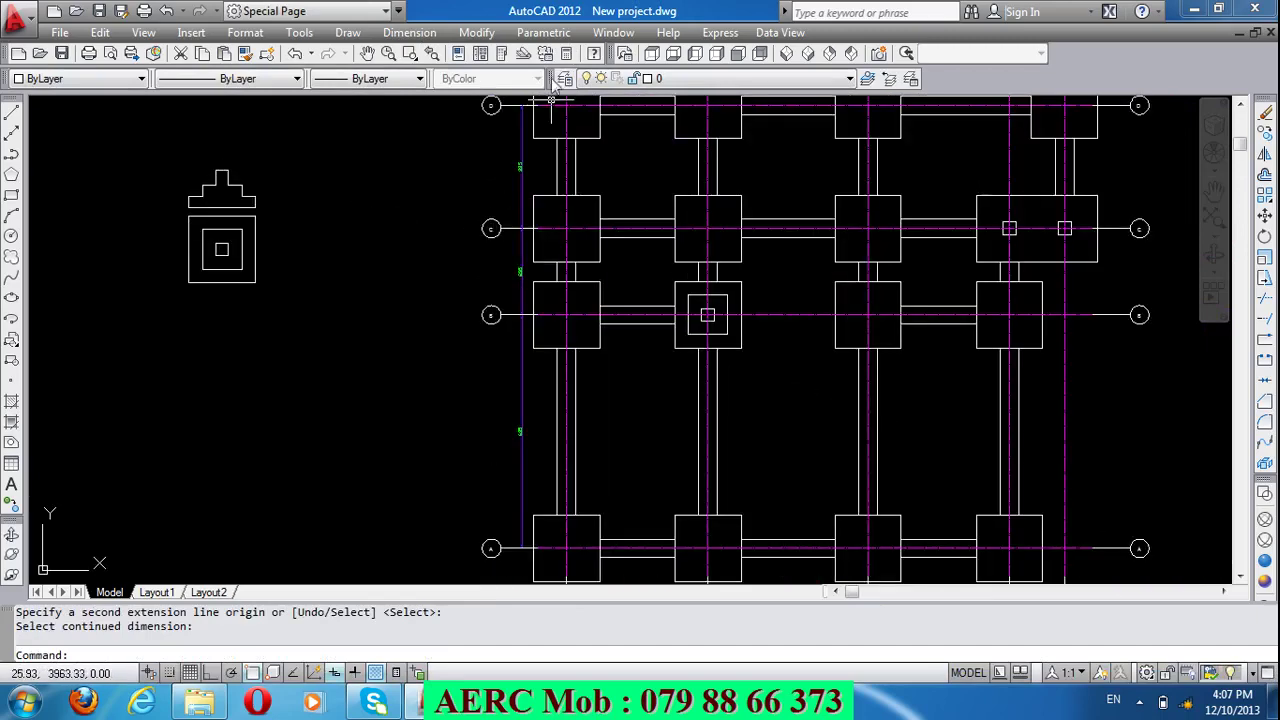
# Step: Place a 1205 overall dimension from grid D to grid A, then undo it
pyautogui.click(409, 32)
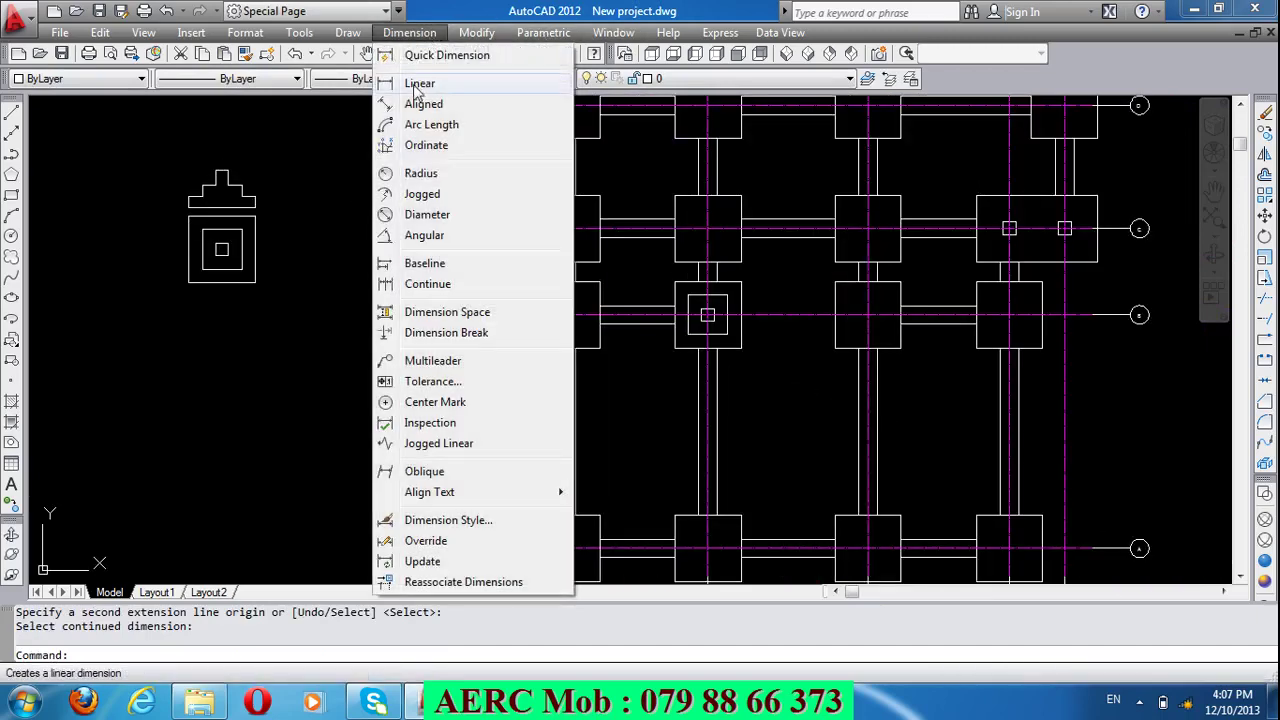
pyautogui.click(417, 84)
pyautogui.scroll(1, 480, 150)
pyautogui.scroll(-2, 520, 160)
pyautogui.scroll(5, 522, 110)
pyautogui.scroll(2, 490, 150)
pyautogui.click(484, 156)
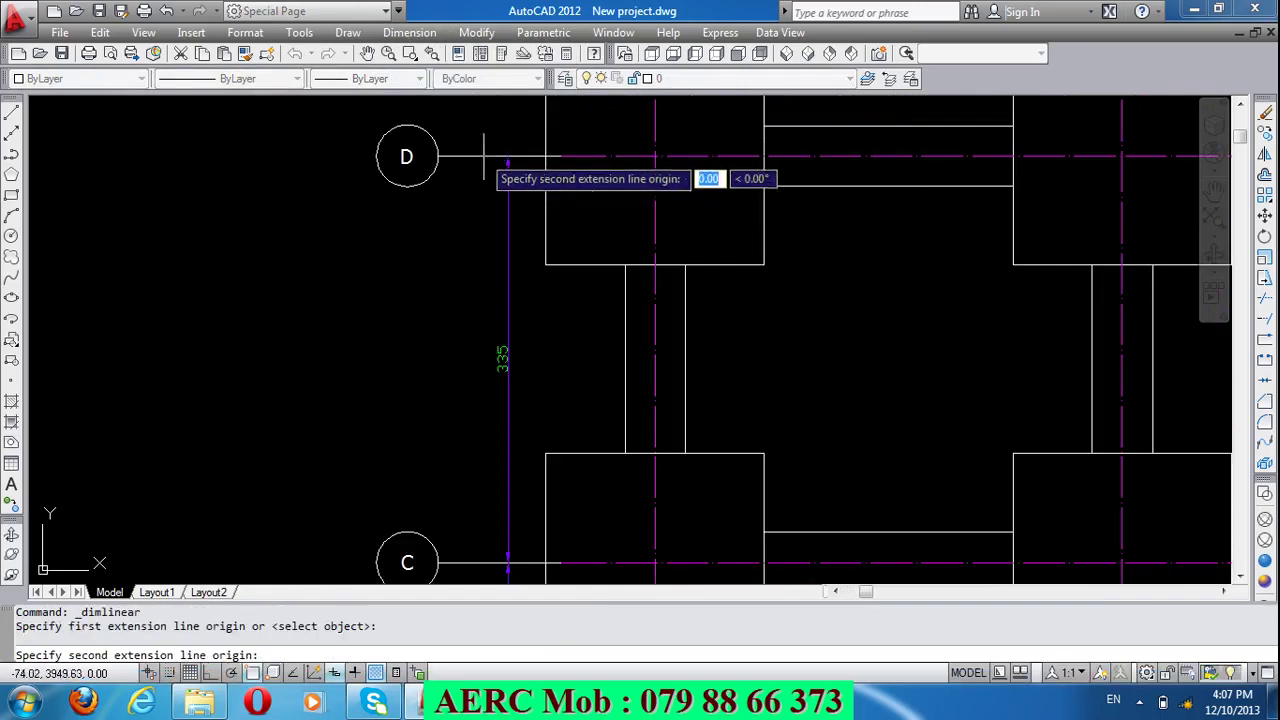
pyautogui.scroll(-6, 484, 200)
pyautogui.scroll(6, 484, 505)
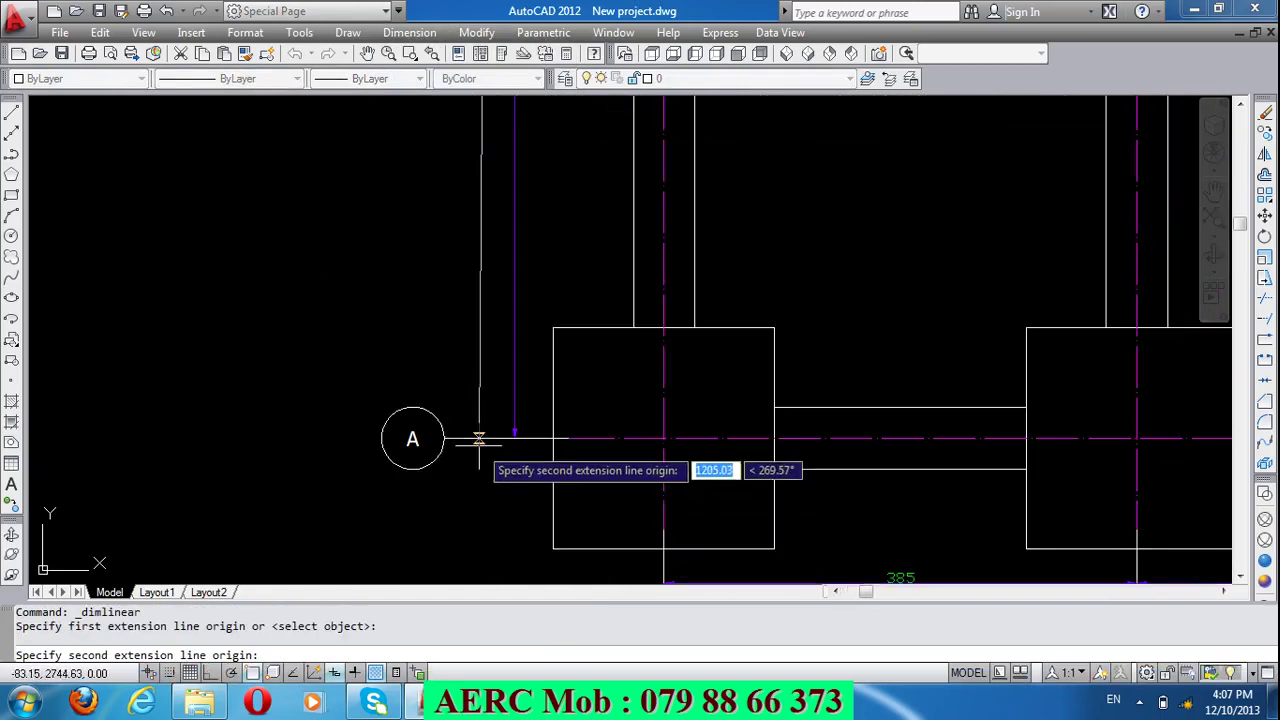
pyautogui.click(479, 438)
pyautogui.scroll(-5, 470, 436)
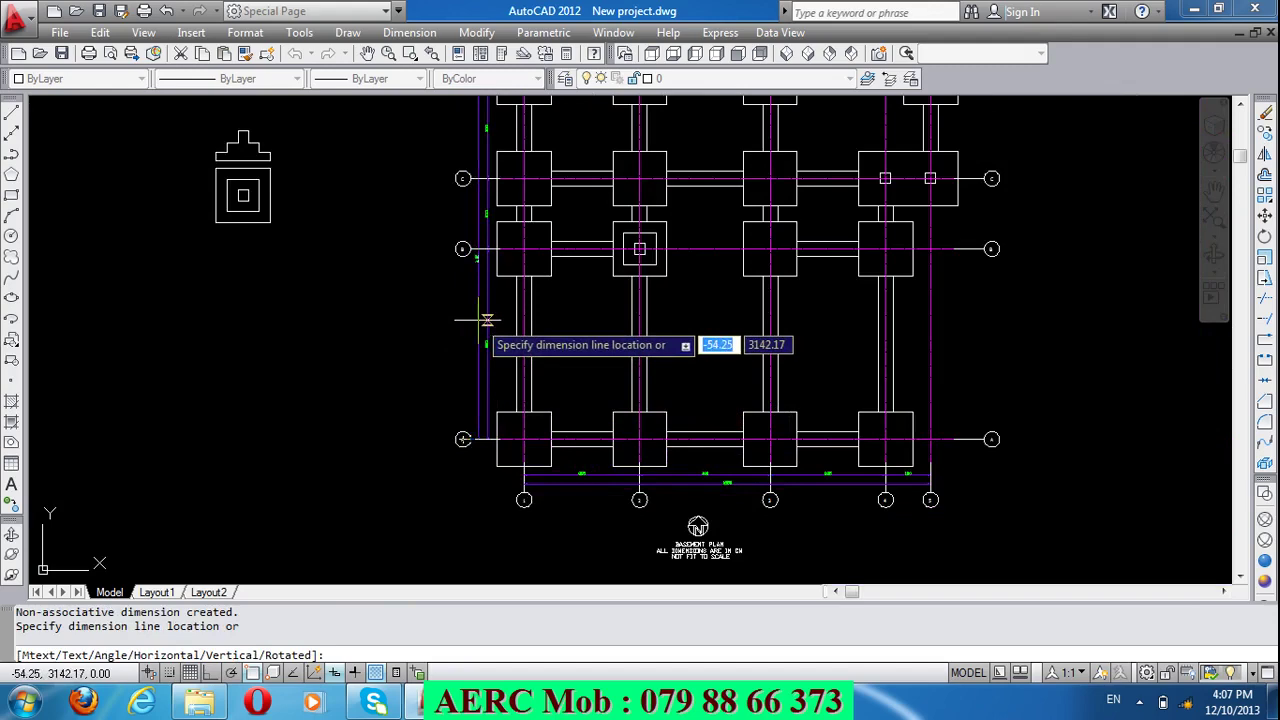
pyautogui.click(487, 320)
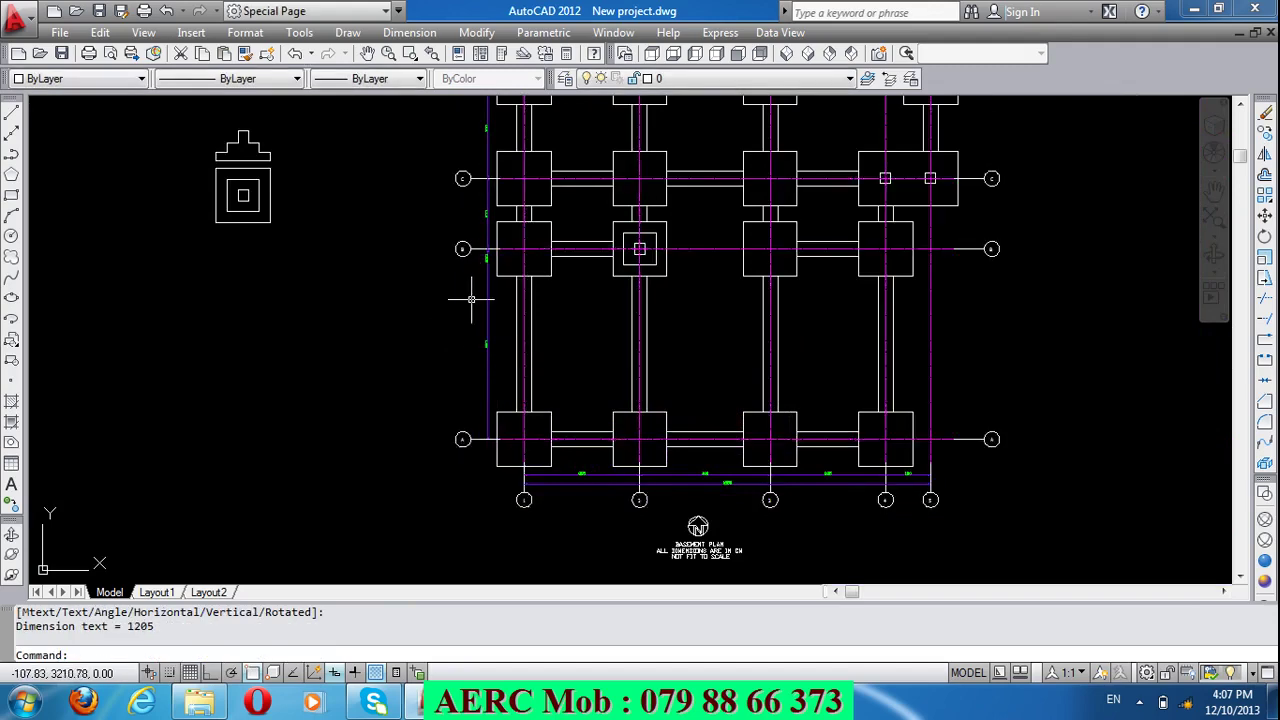
pyautogui.hotkey('ctrl', 'z')
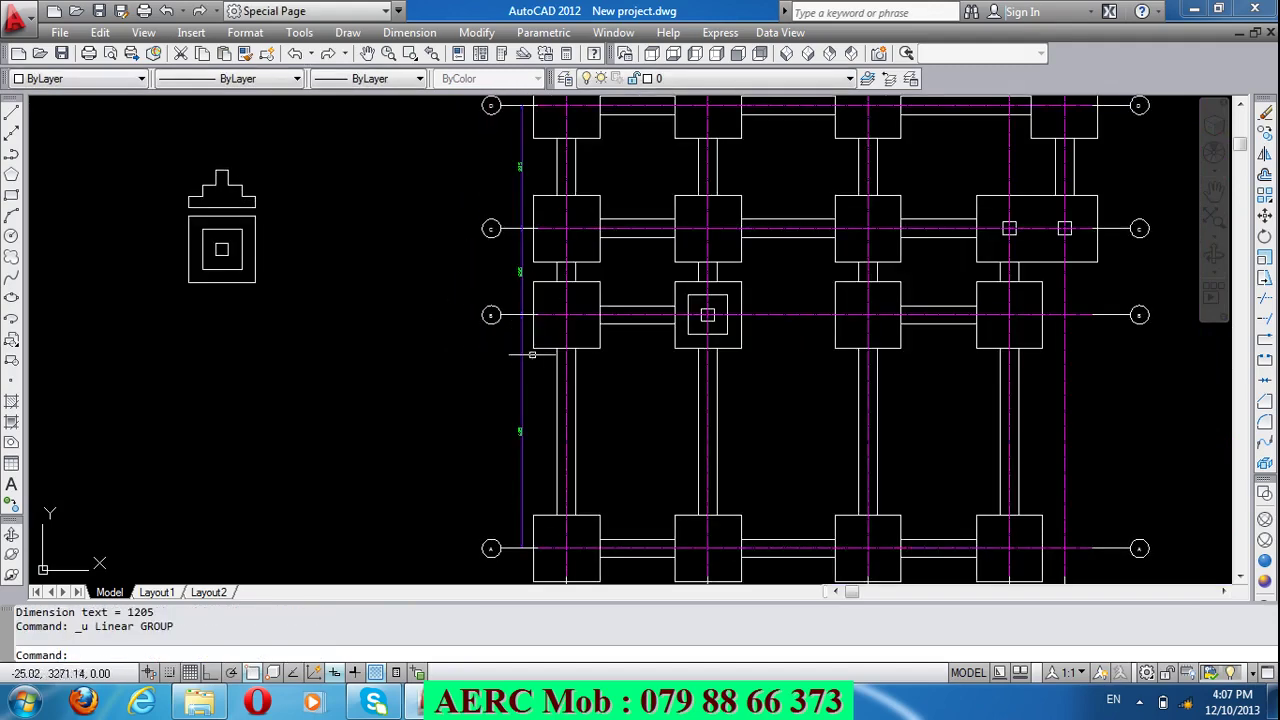
# Step: Redraw the 1205 overall dimension from grid A to grid D left of the plan
pyautogui.click(409, 32)
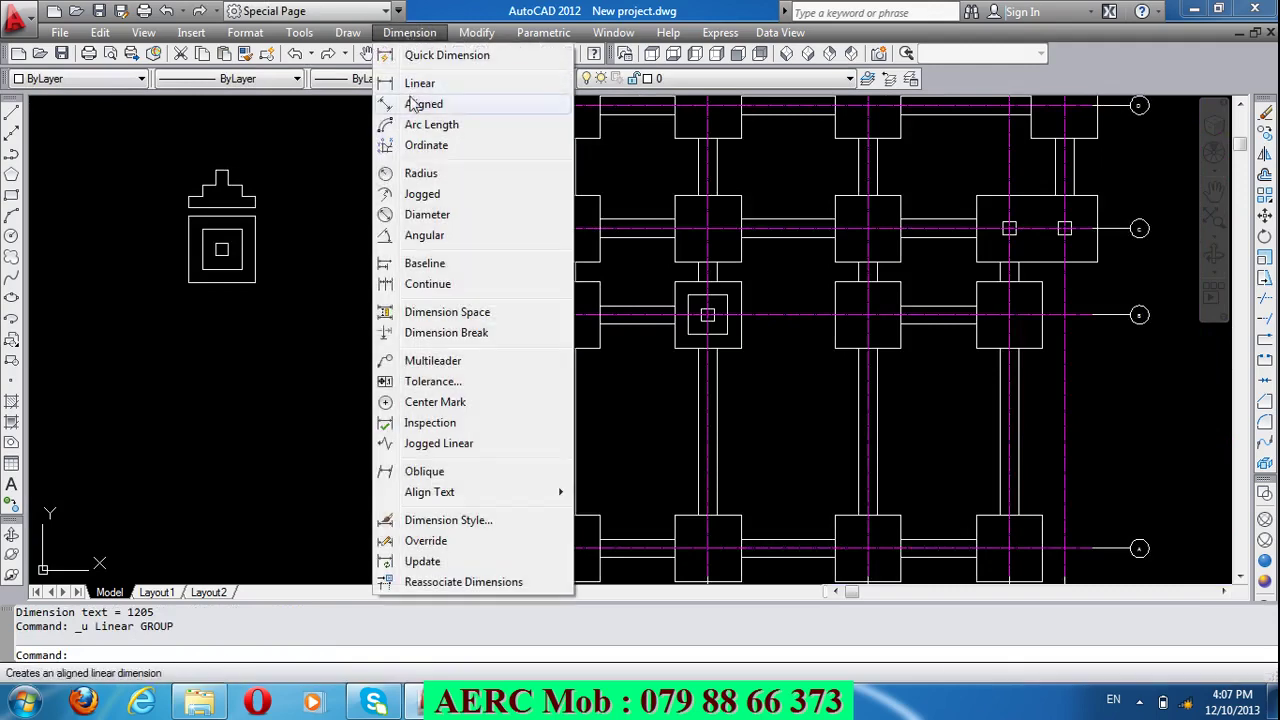
pyautogui.click(420, 83)
pyautogui.scroll(-1, 436, 176)
pyautogui.scroll(5, 457, 300)
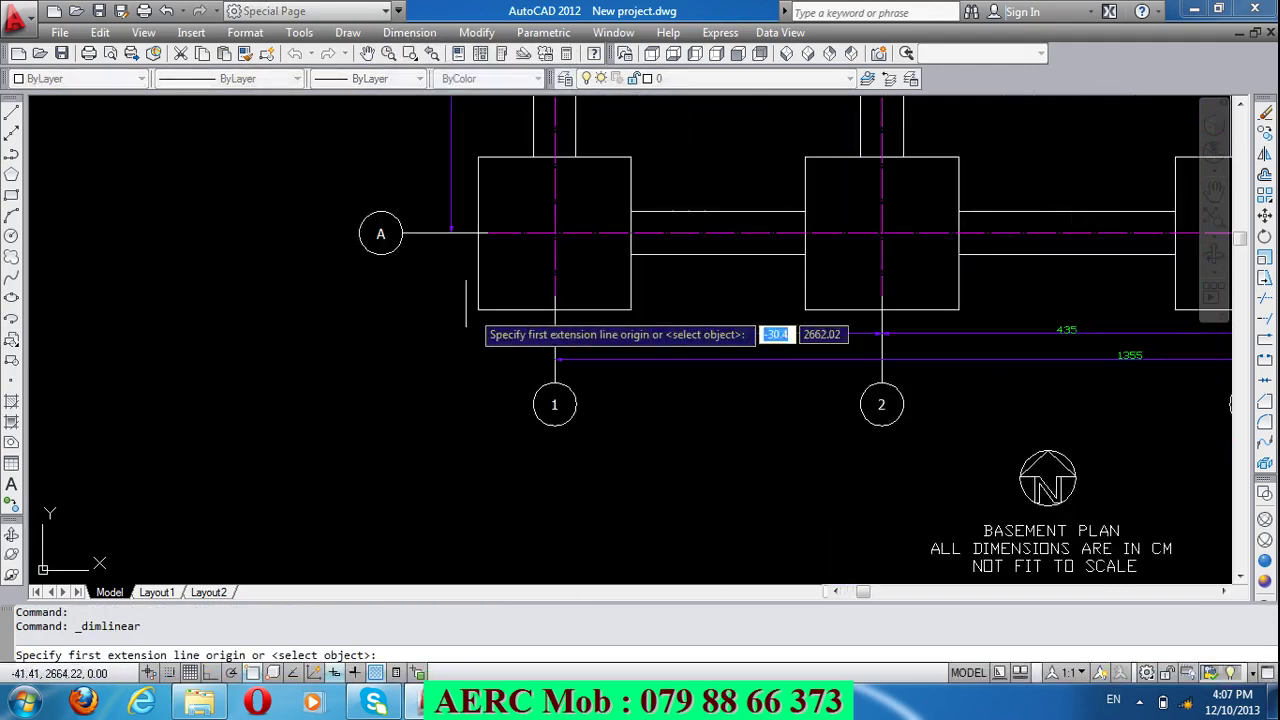
pyautogui.click(429, 232)
pyautogui.scroll(-1, 429, 300)
pyautogui.scroll(-2, 429, 380)
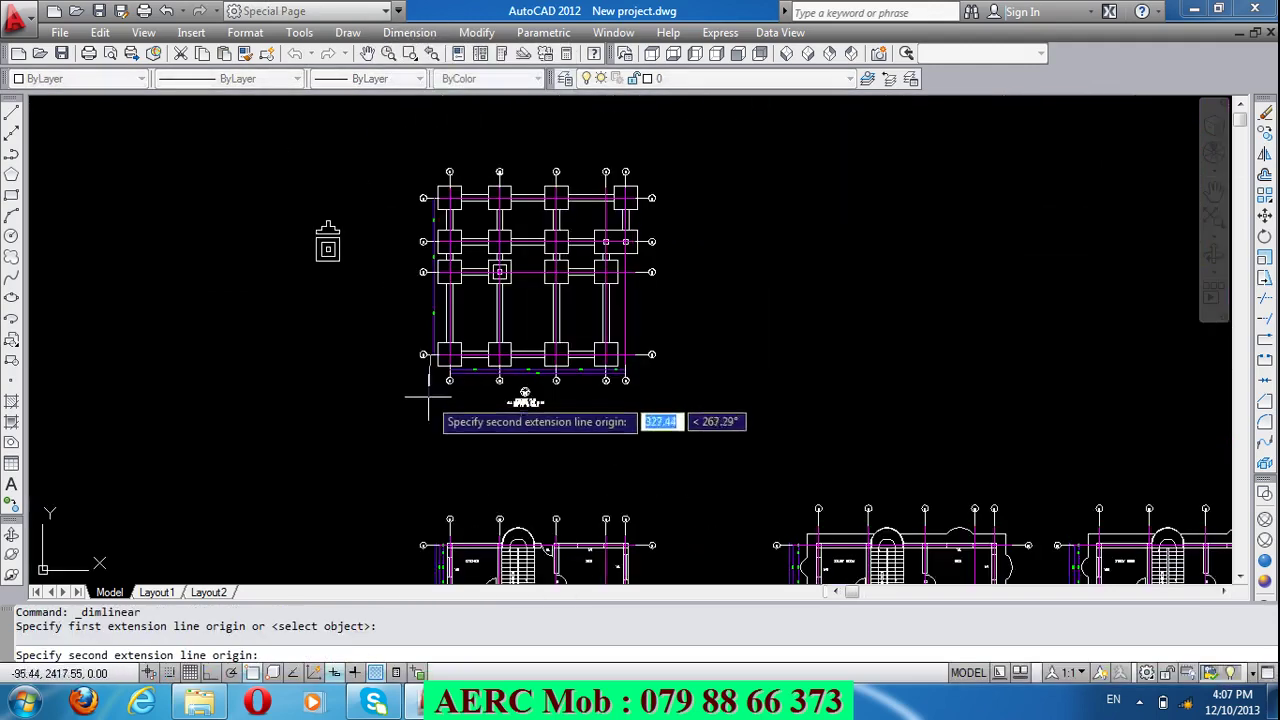
pyautogui.scroll(4, 421, 221)
pyautogui.click(401, 244)
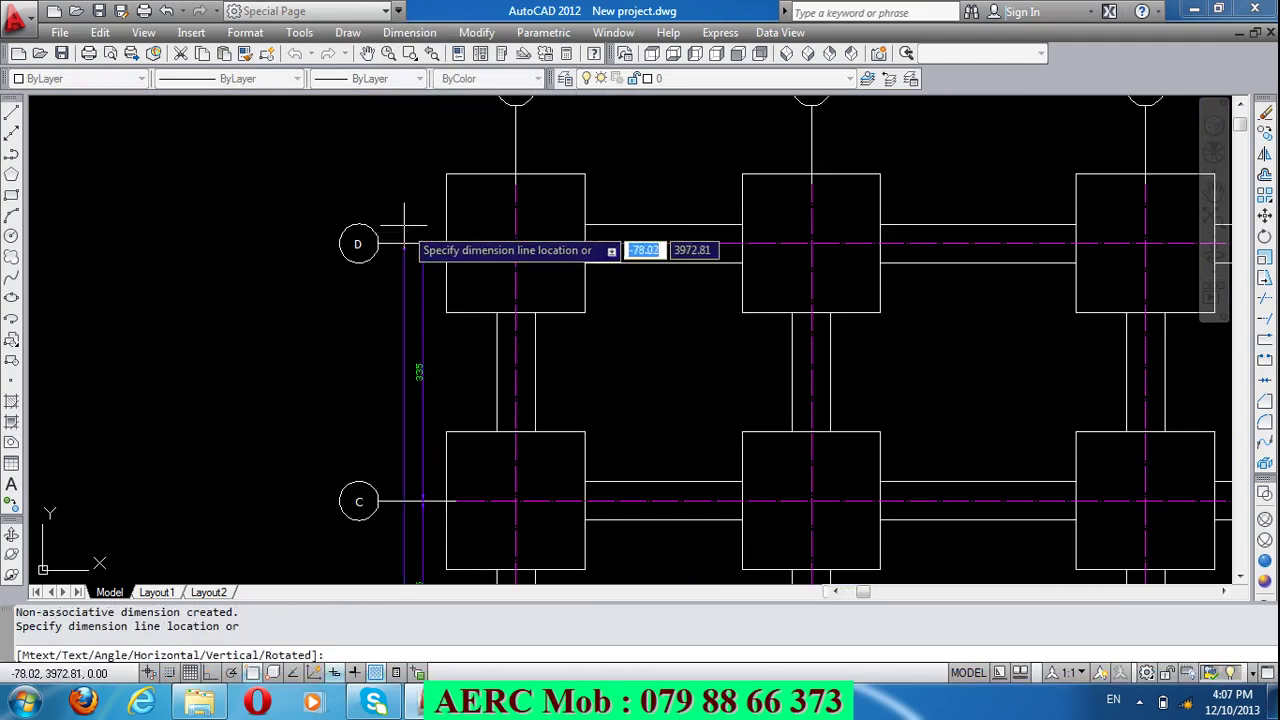
pyautogui.click(403, 222)
pyautogui.scroll(-4, 400, 171)
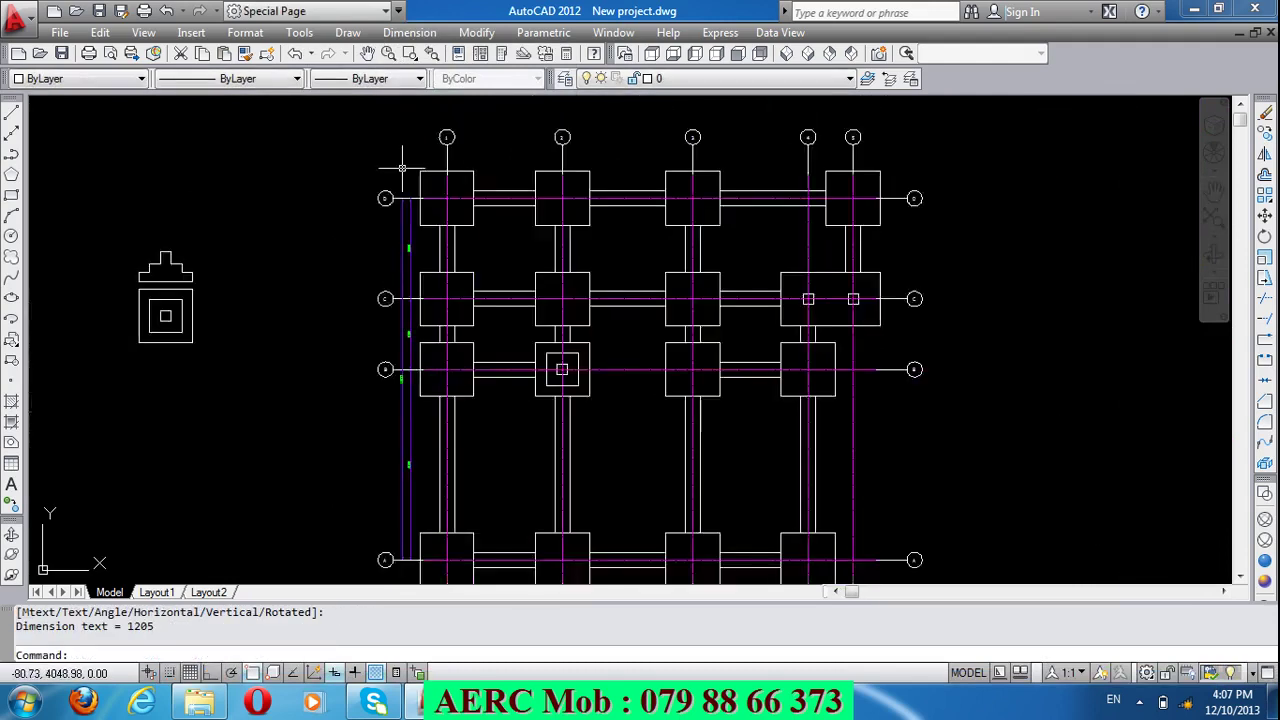
pyautogui.scroll(-2, 399, 168)
pyautogui.scroll(2, 431, 290)
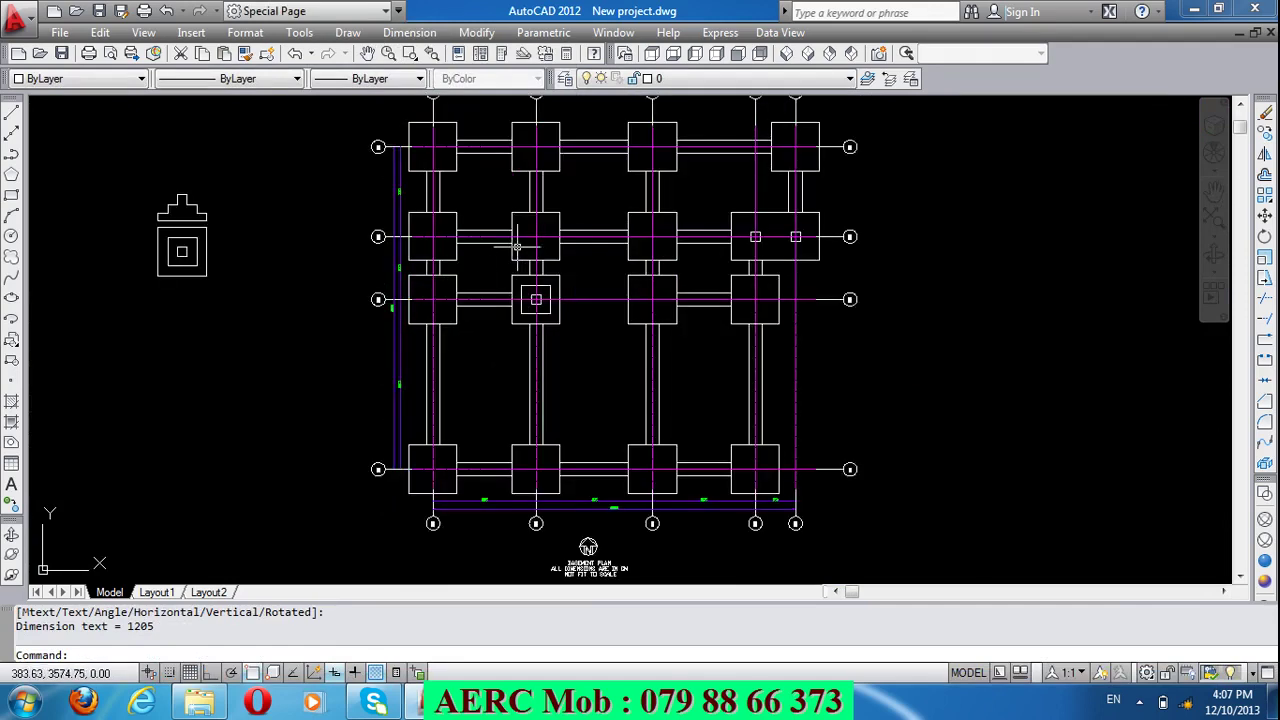
pyautogui.scroll(2, 517, 245)
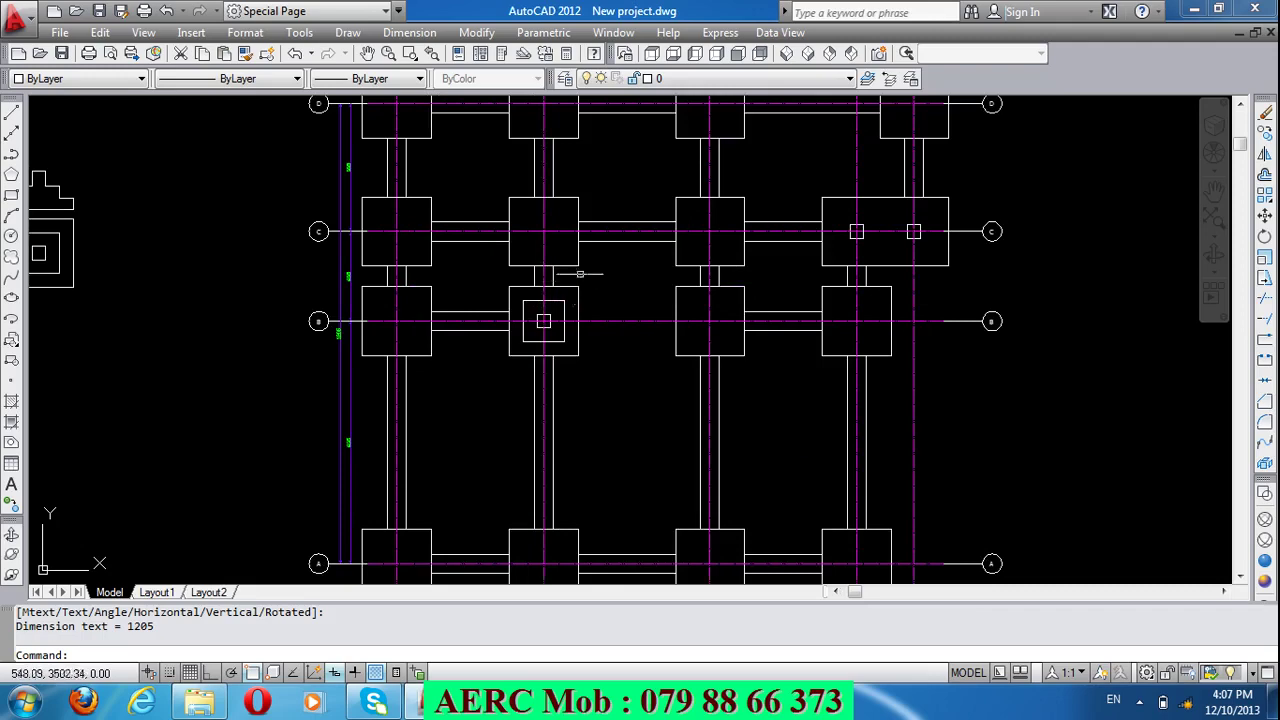
# Step: Dimension the grid B footing's 180 width below it and 180 depth on its left
pyautogui.click(409, 32)
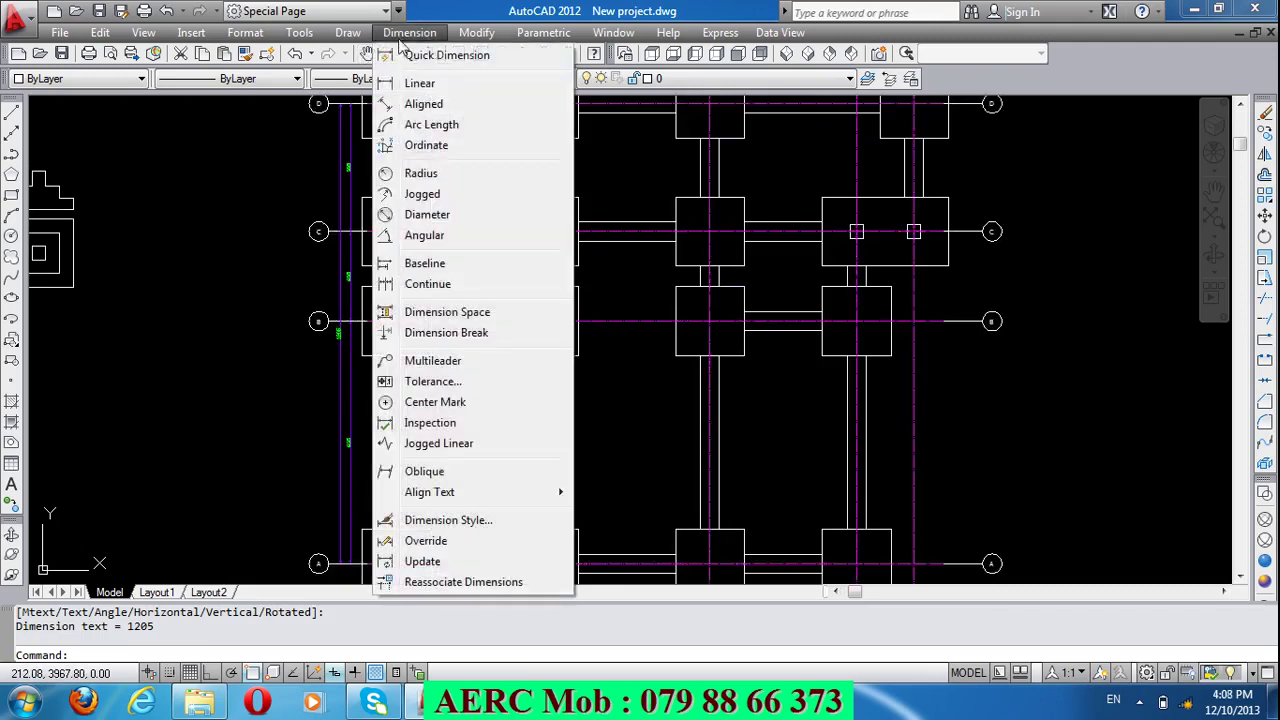
pyautogui.click(420, 84)
pyautogui.scroll(2, 715, 380)
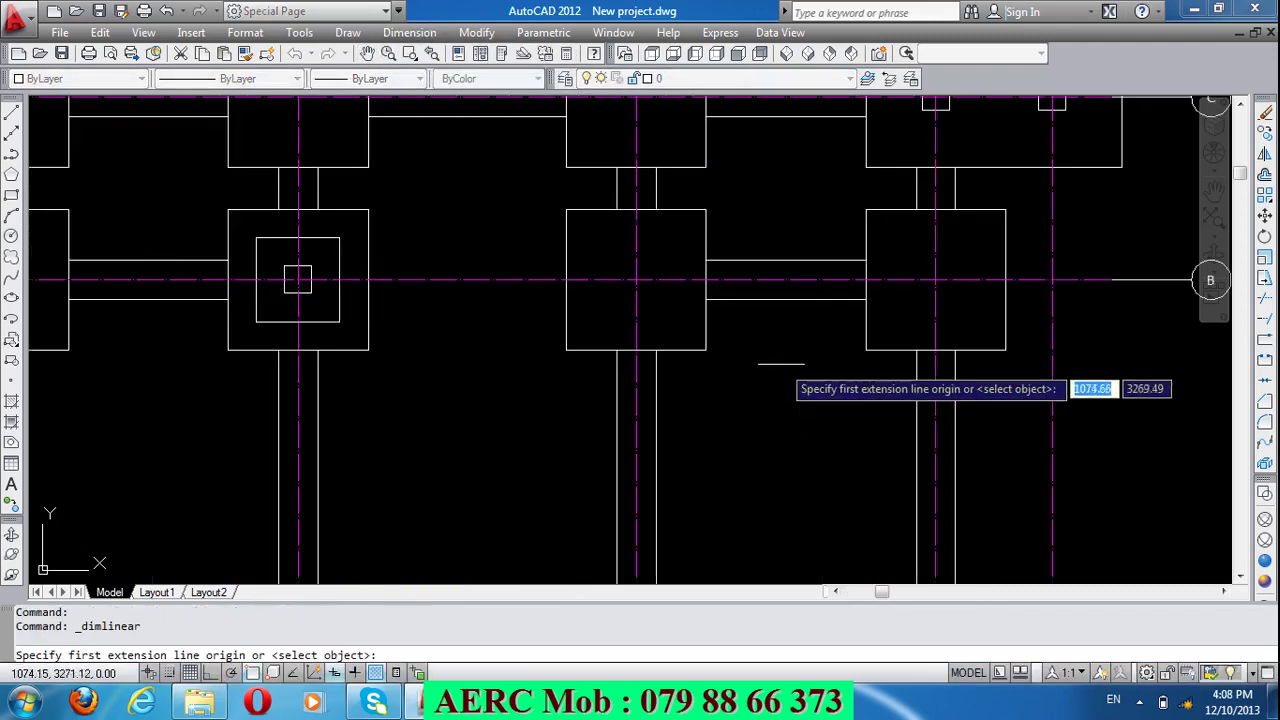
pyautogui.click(705, 350)
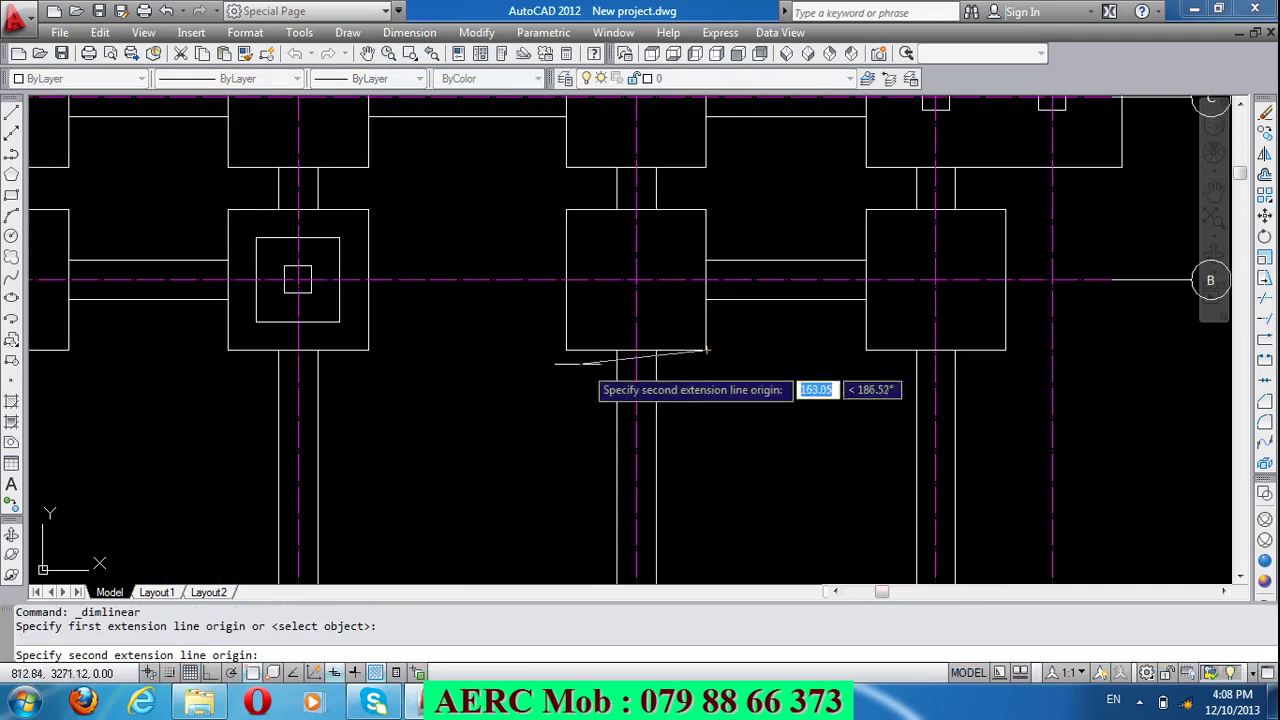
pyautogui.click(566, 350)
pyautogui.click(565, 386)
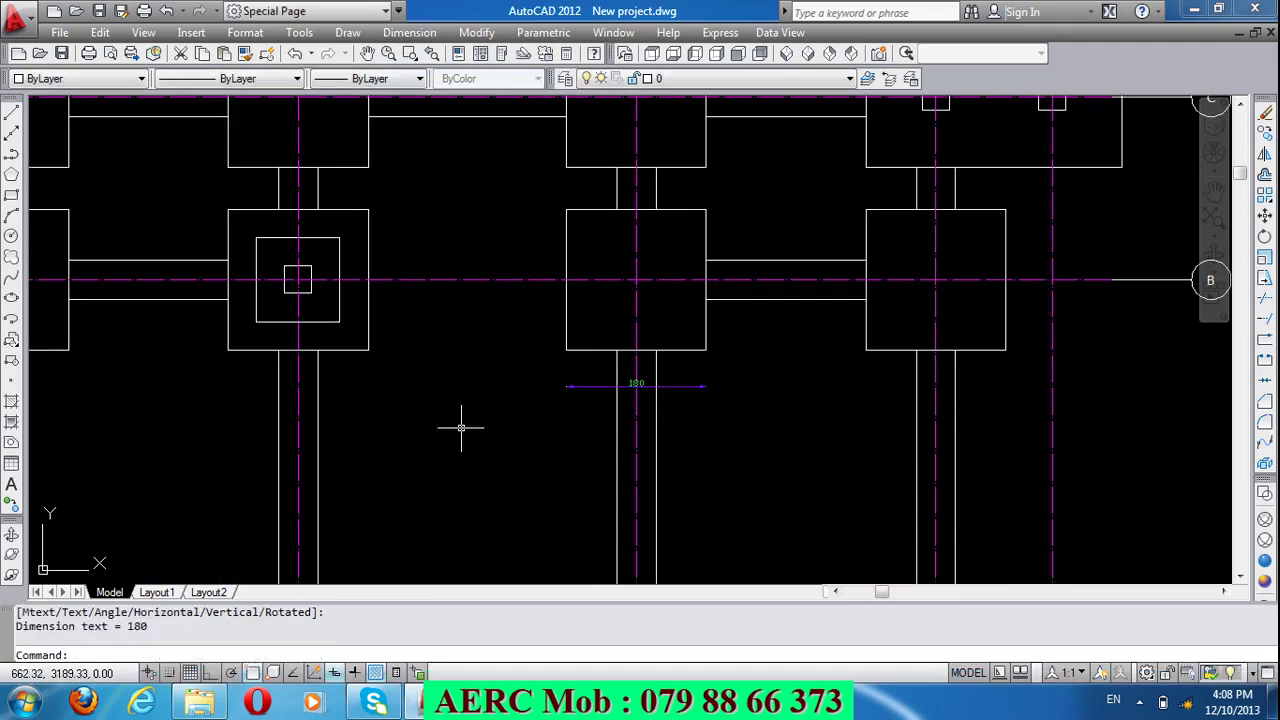
pyautogui.press('Return')
pyautogui.click(566, 210)
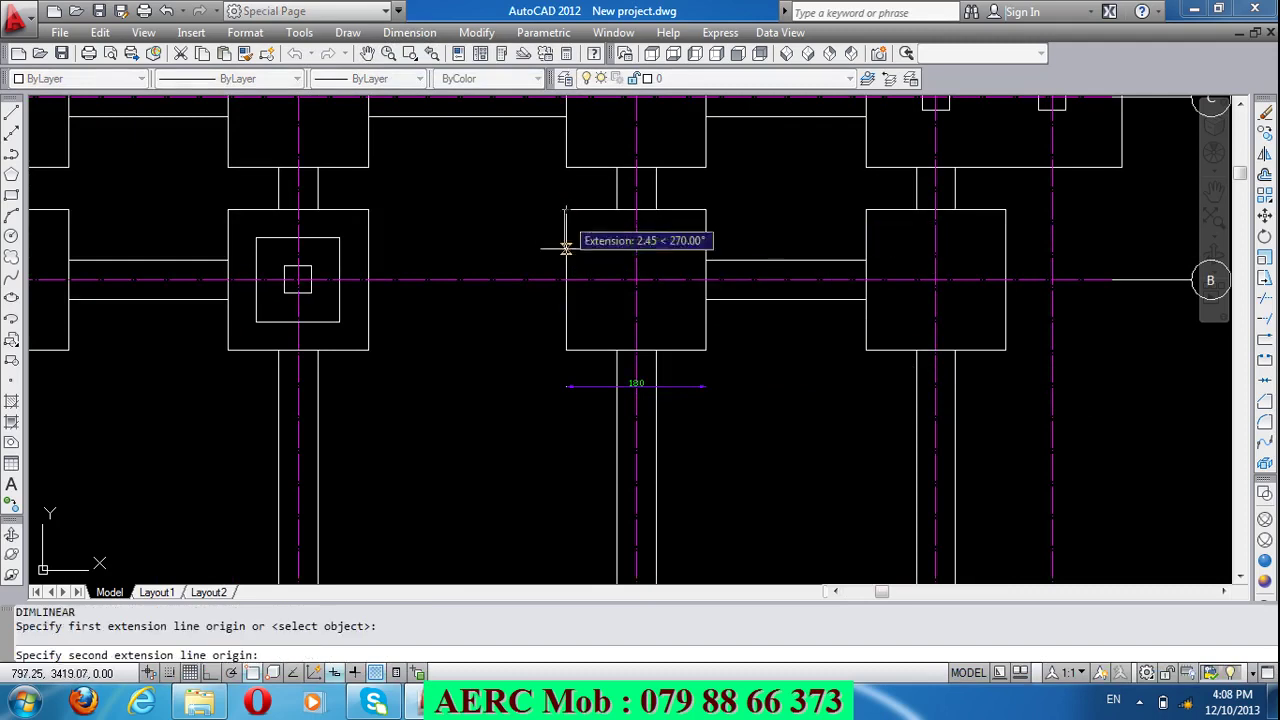
pyautogui.click(566, 350)
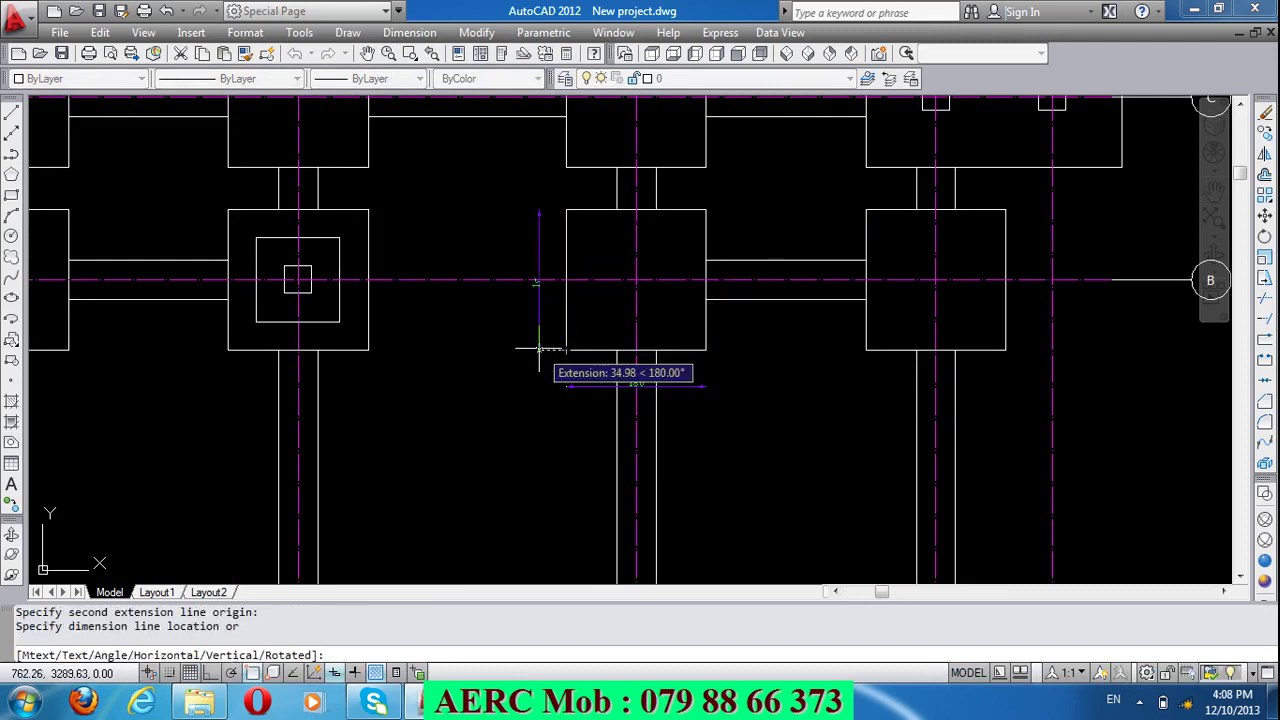
pyautogui.click(544, 355)
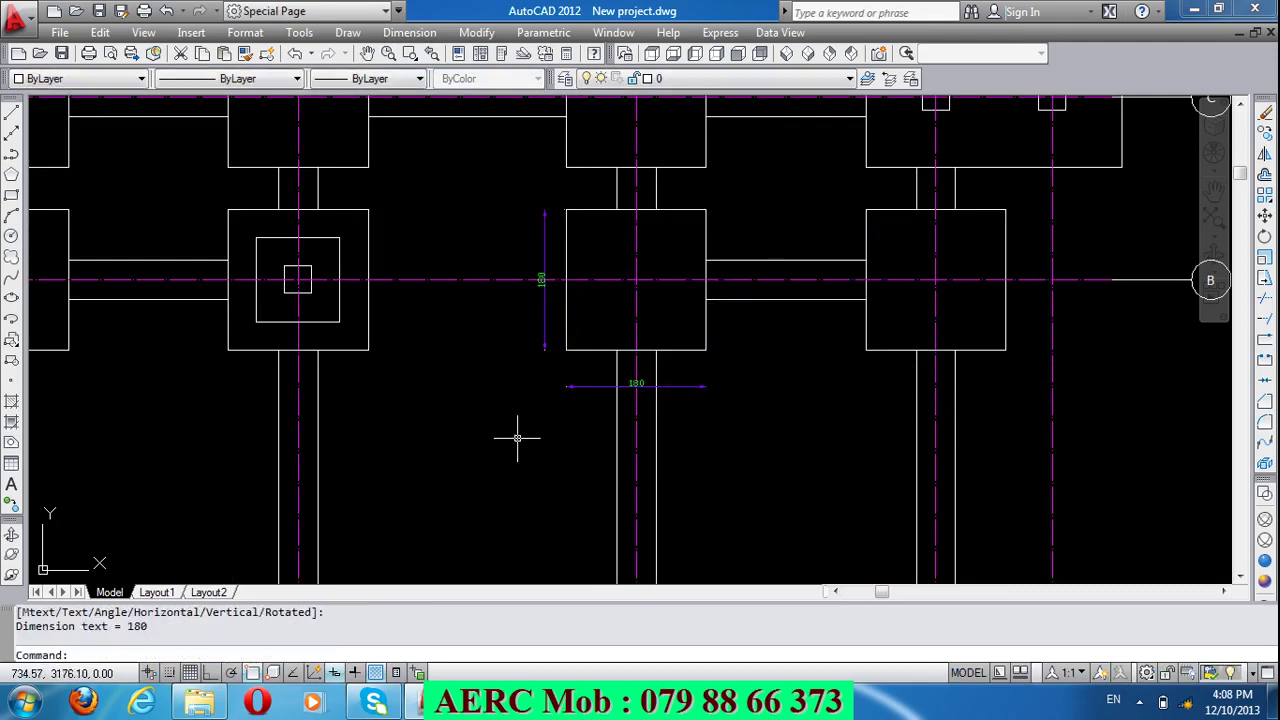
# Step: Split the footing's bottom 180 into two 90 dimensions about its centre
pyautogui.press('Return')
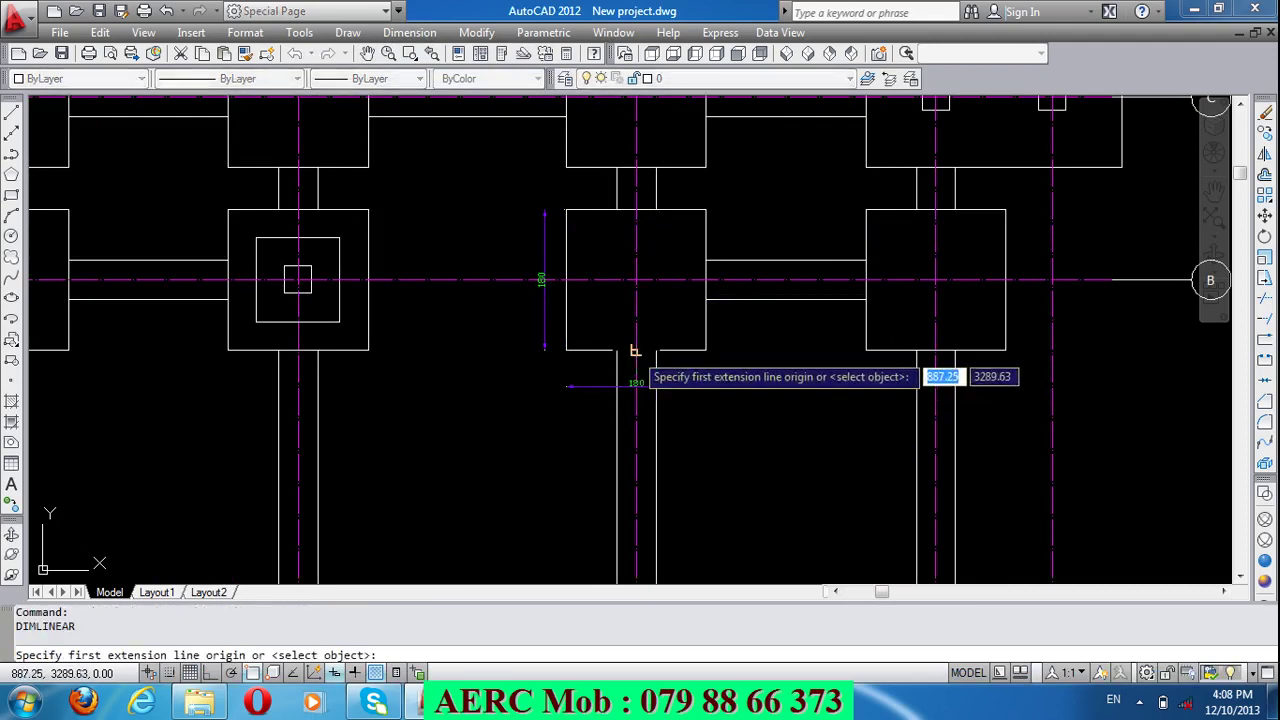
pyautogui.click(636, 350)
pyautogui.click(706, 350)
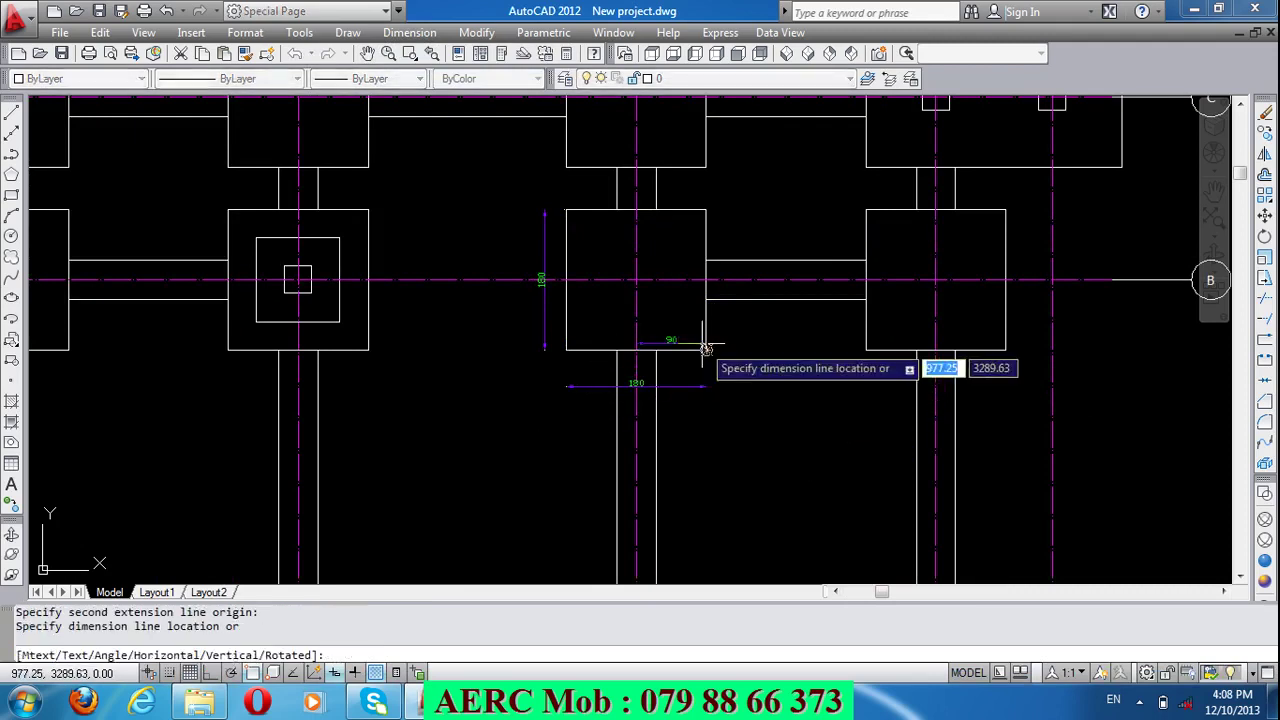
pyautogui.click(705, 340)
pyautogui.press('Return')
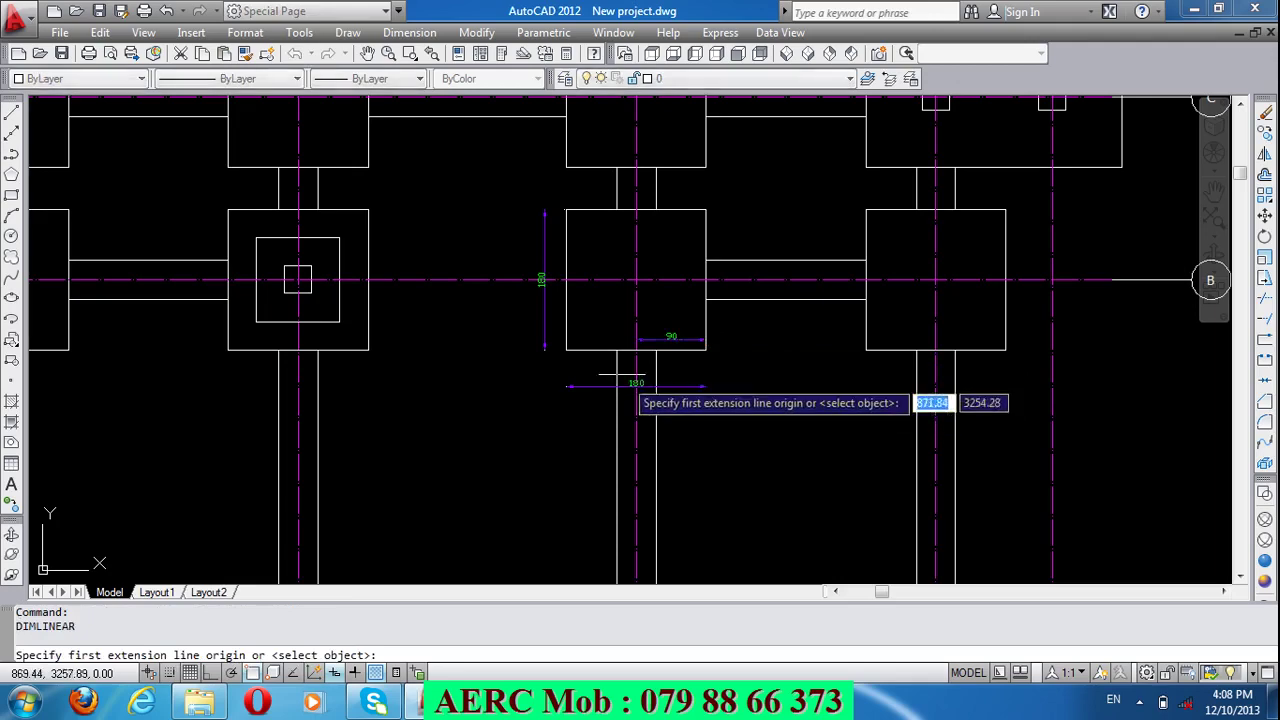
pyautogui.click(636, 350)
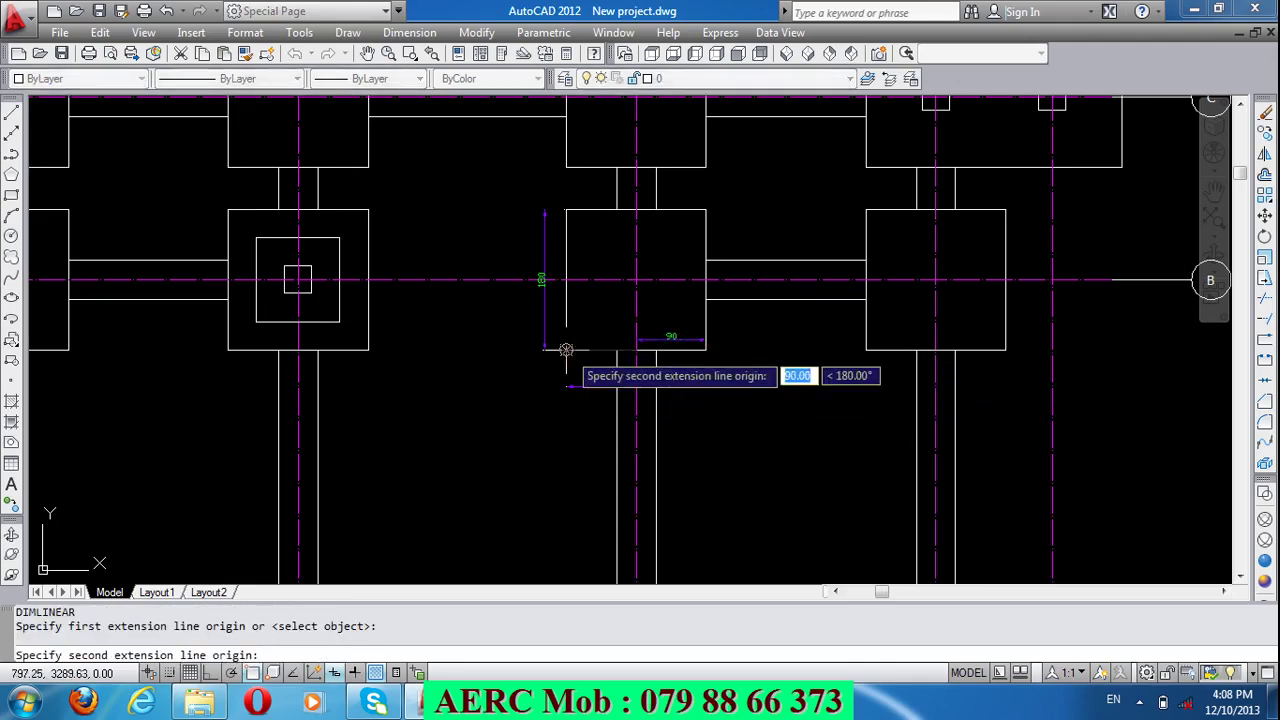
pyautogui.click(566, 349)
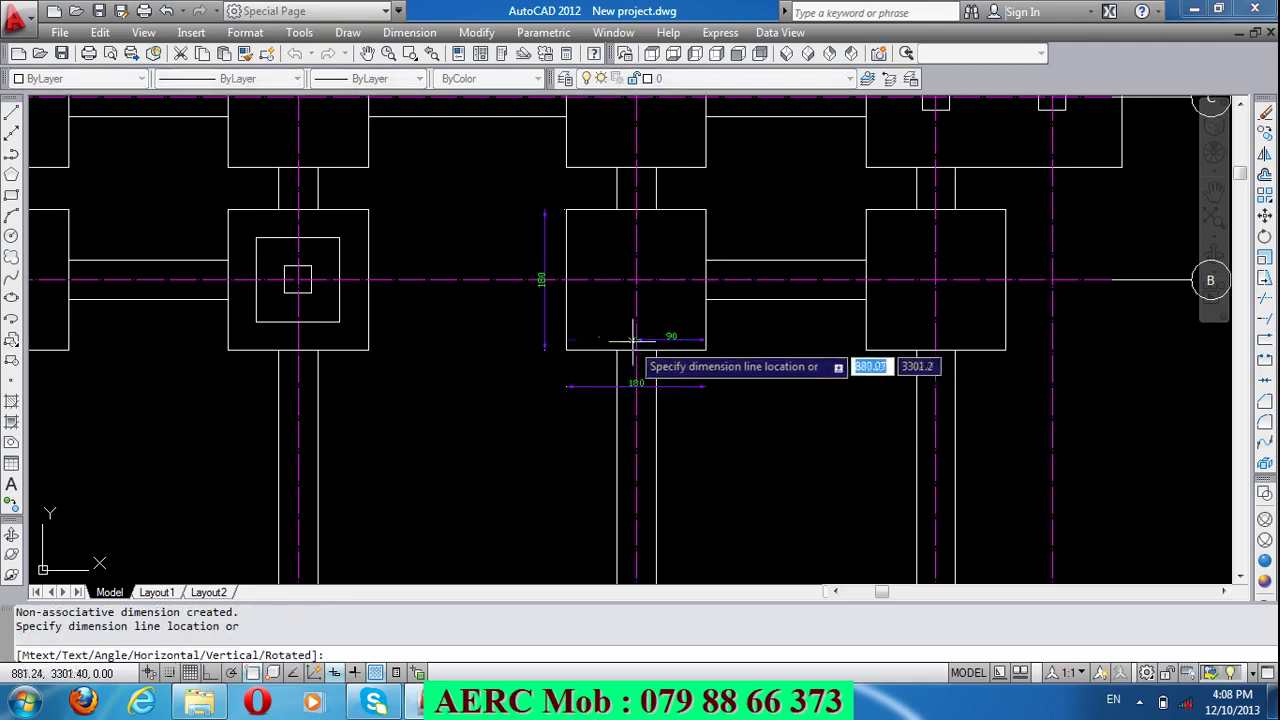
pyautogui.scroll(6, 638, 342)
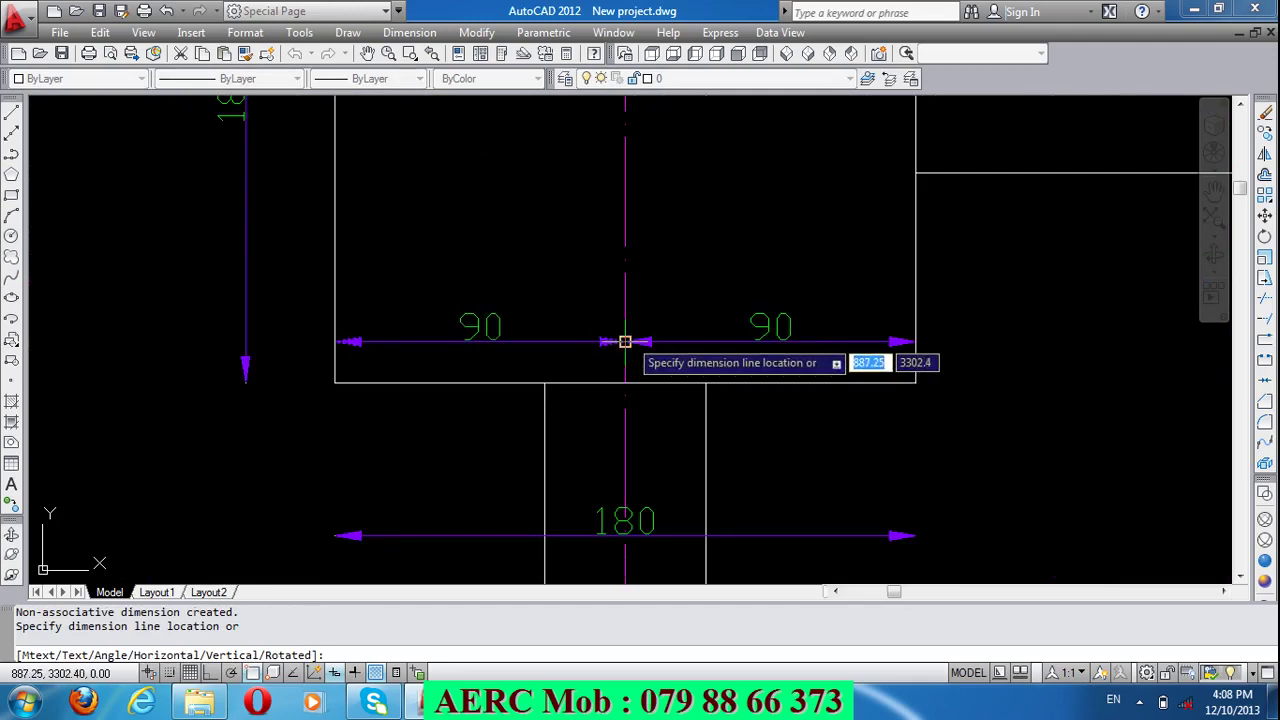
pyautogui.click(625, 342)
pyautogui.scroll(-4, 482, 358)
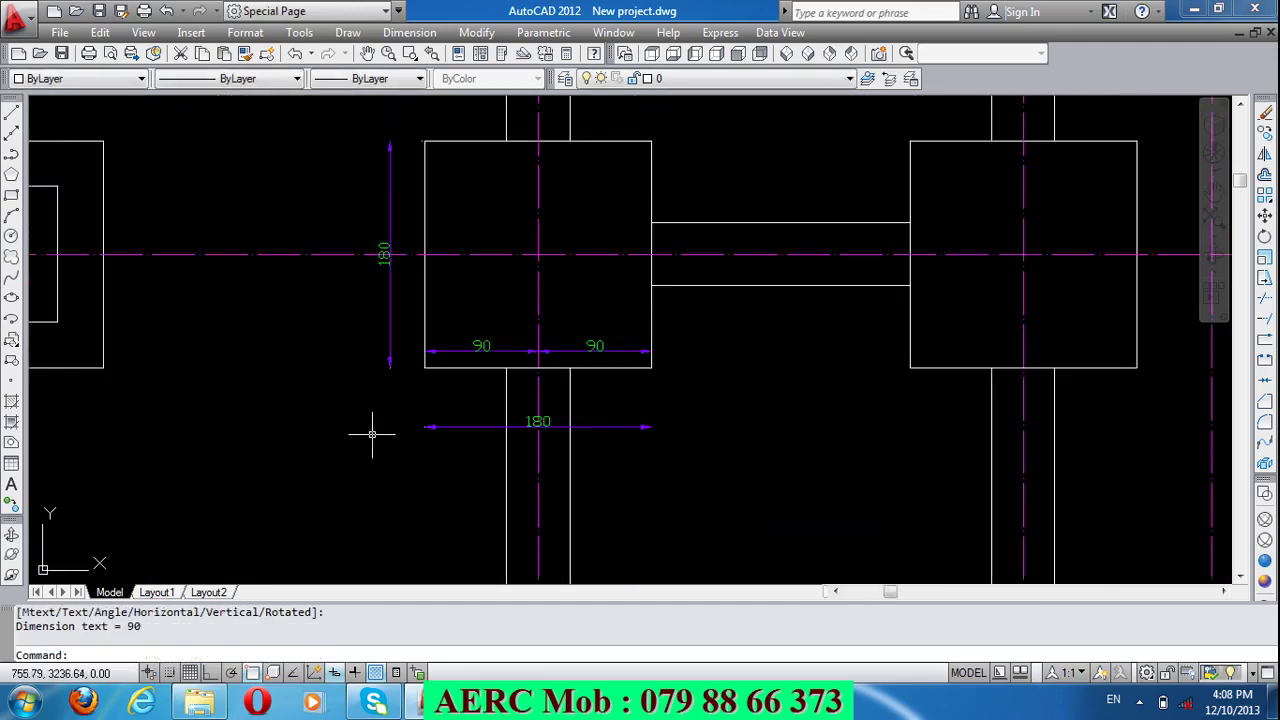
pyautogui.scroll(3, 377, 433)
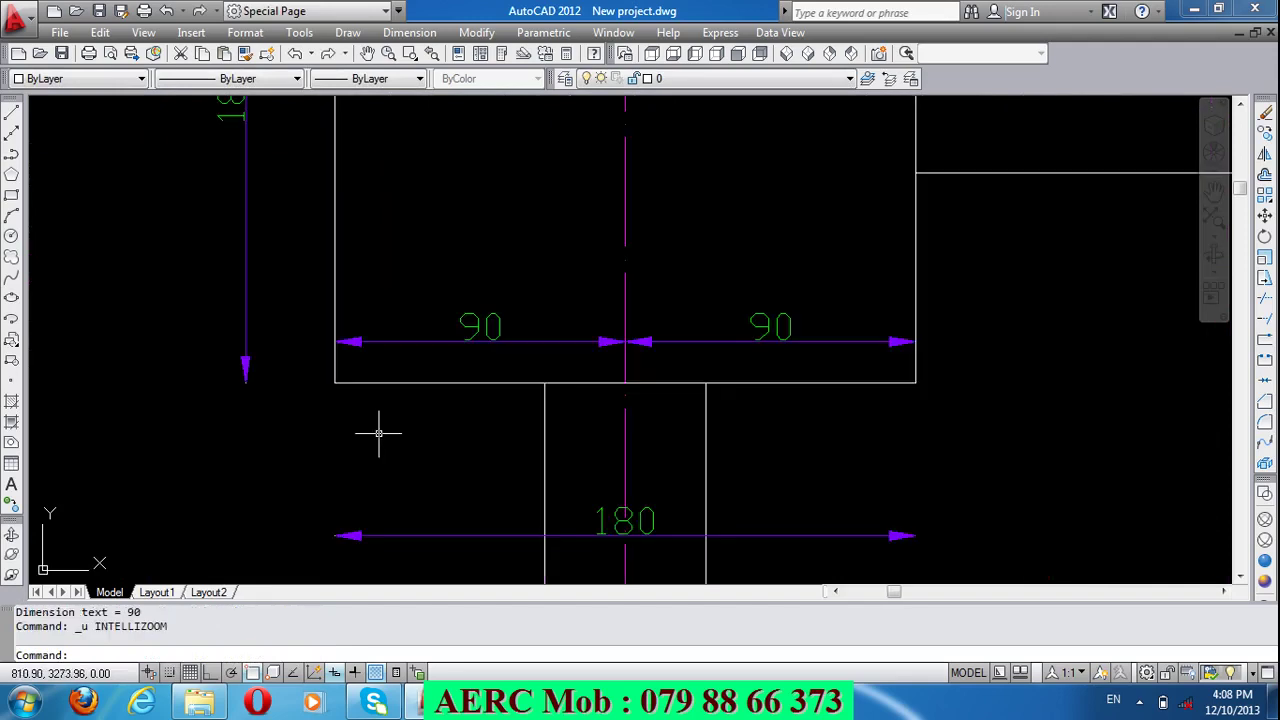
pyautogui.scroll(-4, 390, 425)
pyautogui.scroll(3, 350, 392)
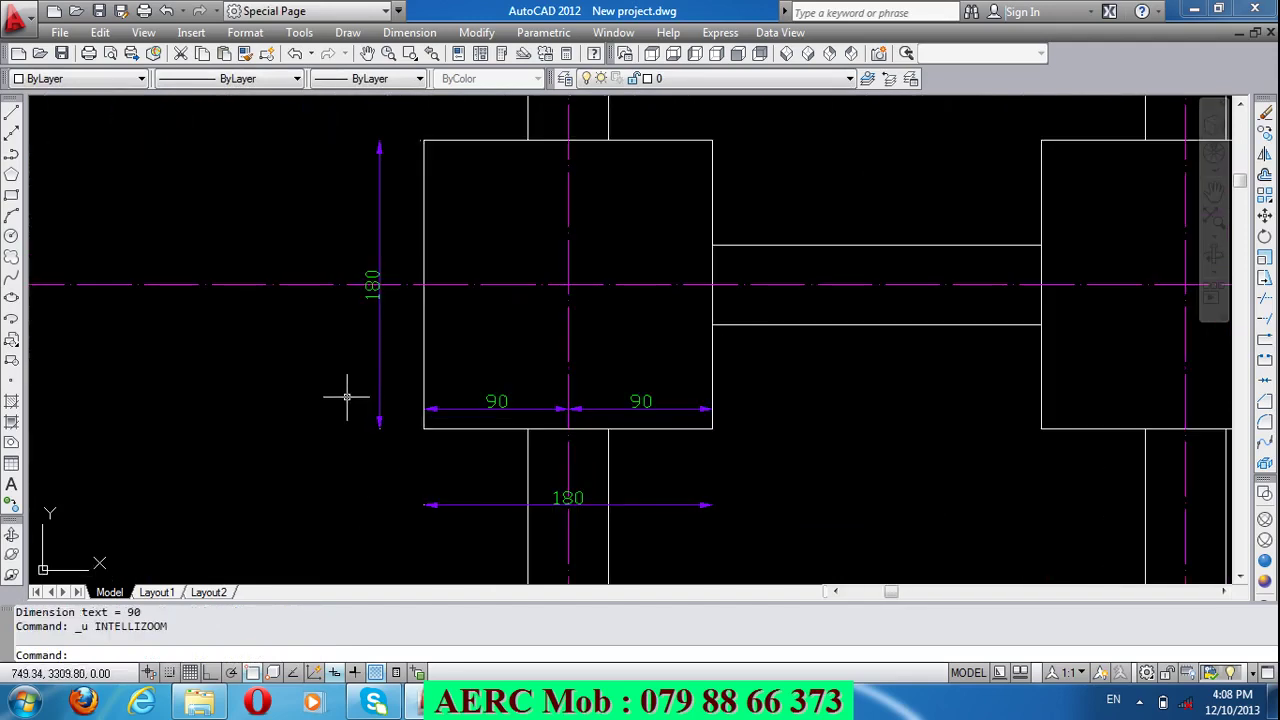
# Step: Add upper and lower 90 dimensions along the footing's left side using LI
pyautogui.write('DLI')
pyautogui.press('Return')
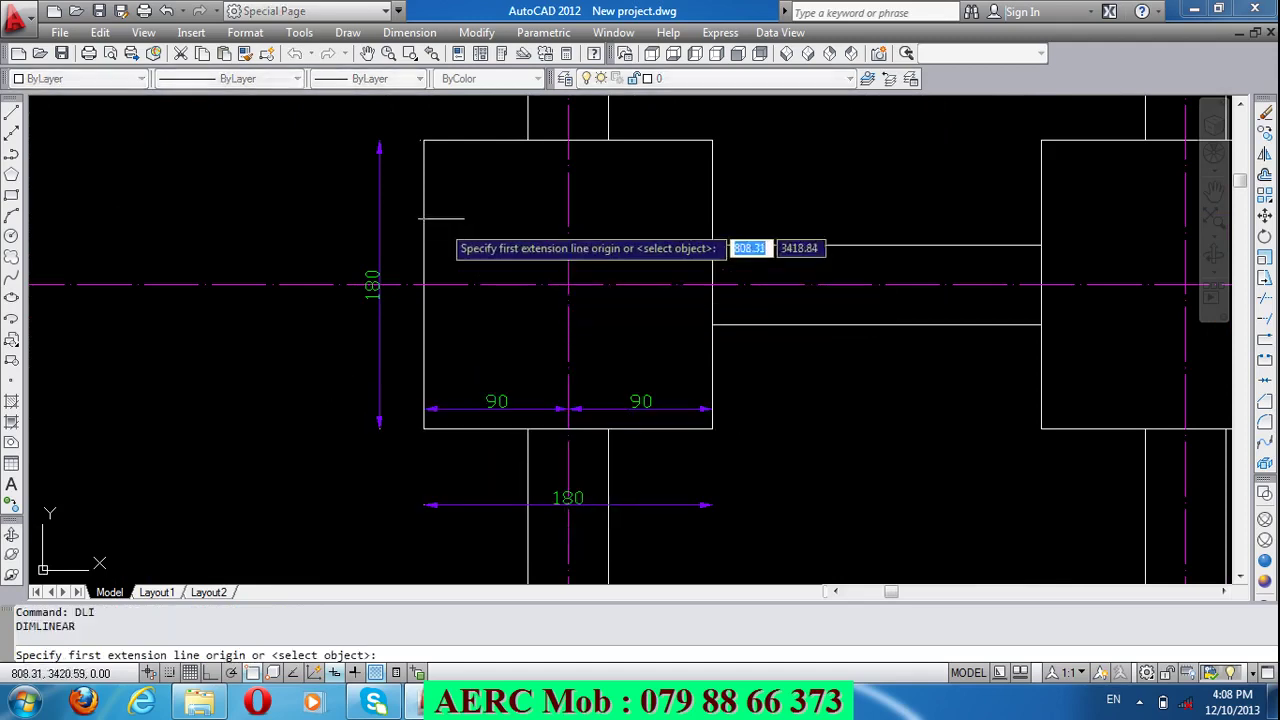
pyautogui.click(424, 141)
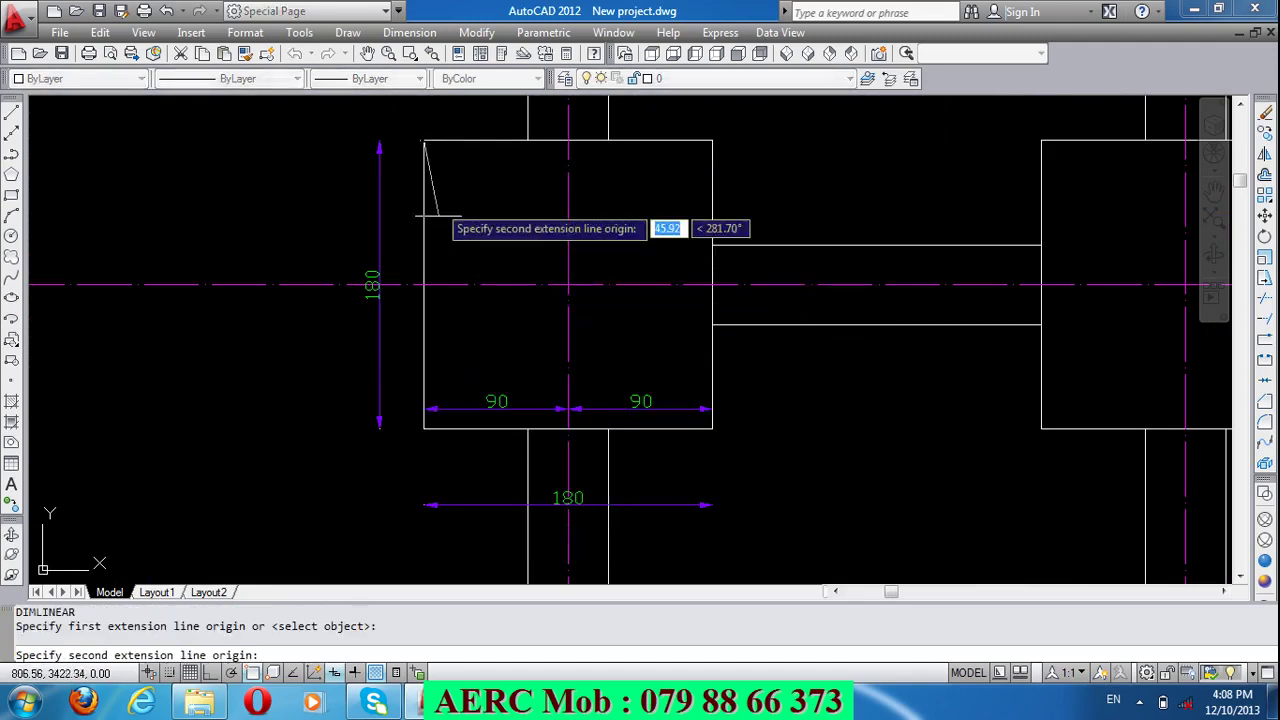
pyautogui.click(421, 285)
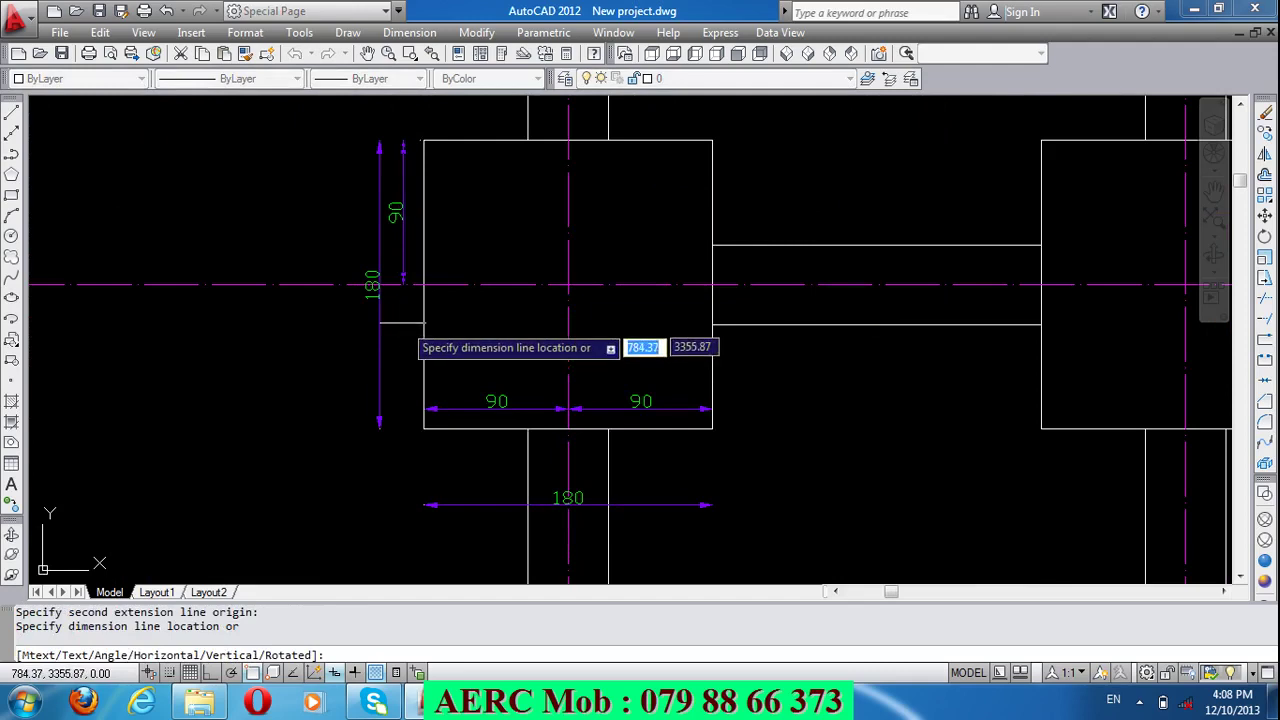
pyautogui.click(403, 350)
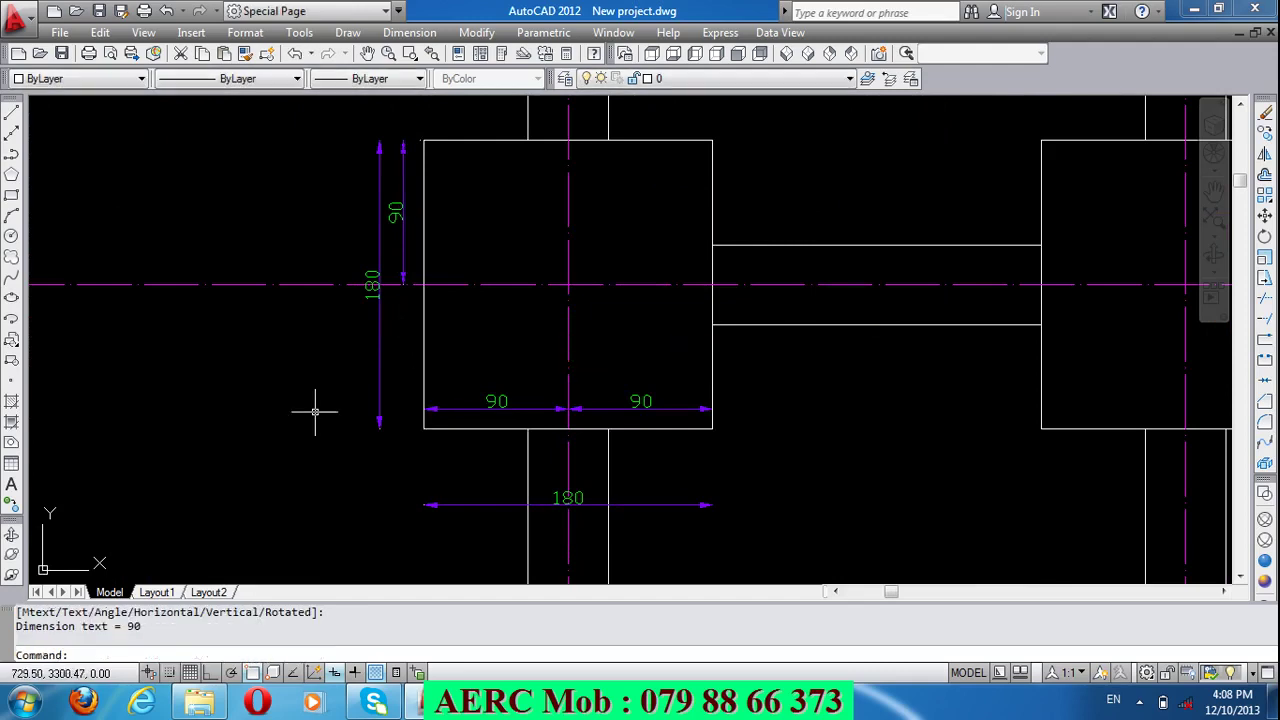
pyautogui.press('Return')
pyautogui.click(424, 428)
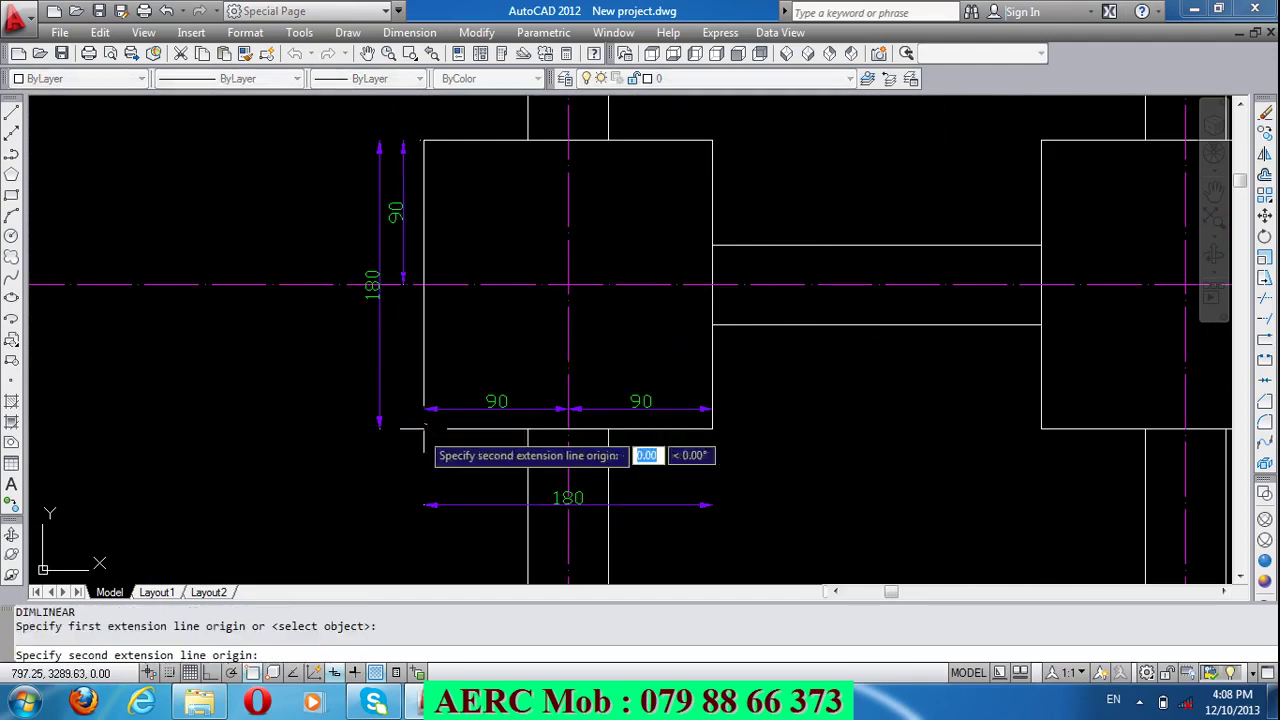
pyautogui.click(424, 285)
pyautogui.click(403, 290)
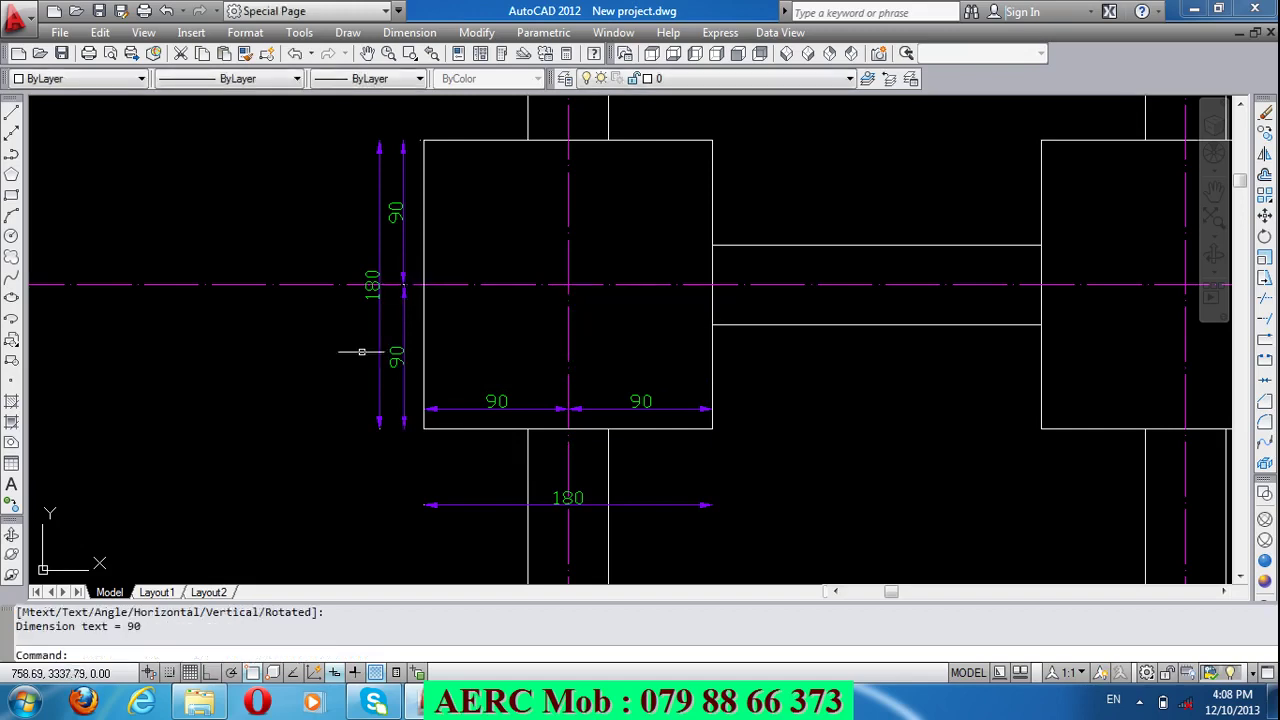
pyautogui.scroll(-2, 306, 378)
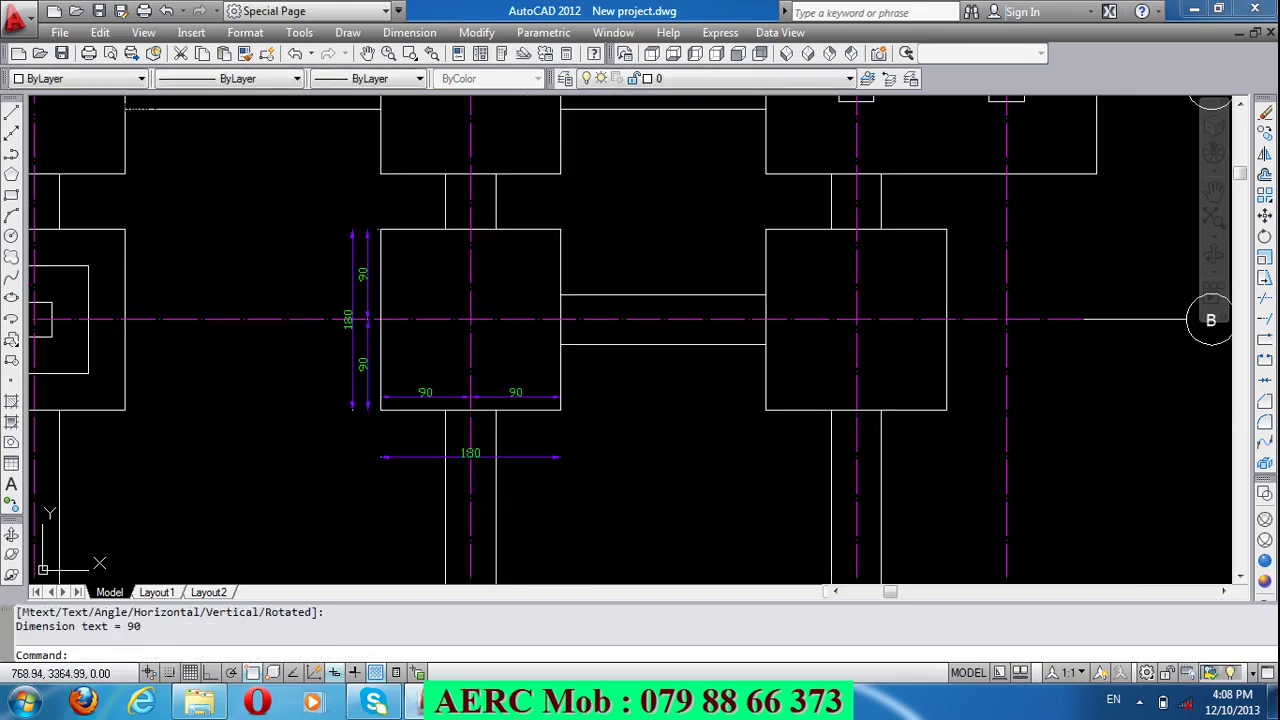
# Step: Dimension the grid C footing's 330 overall width just below it
pyautogui.scroll(-2, 308, 434)
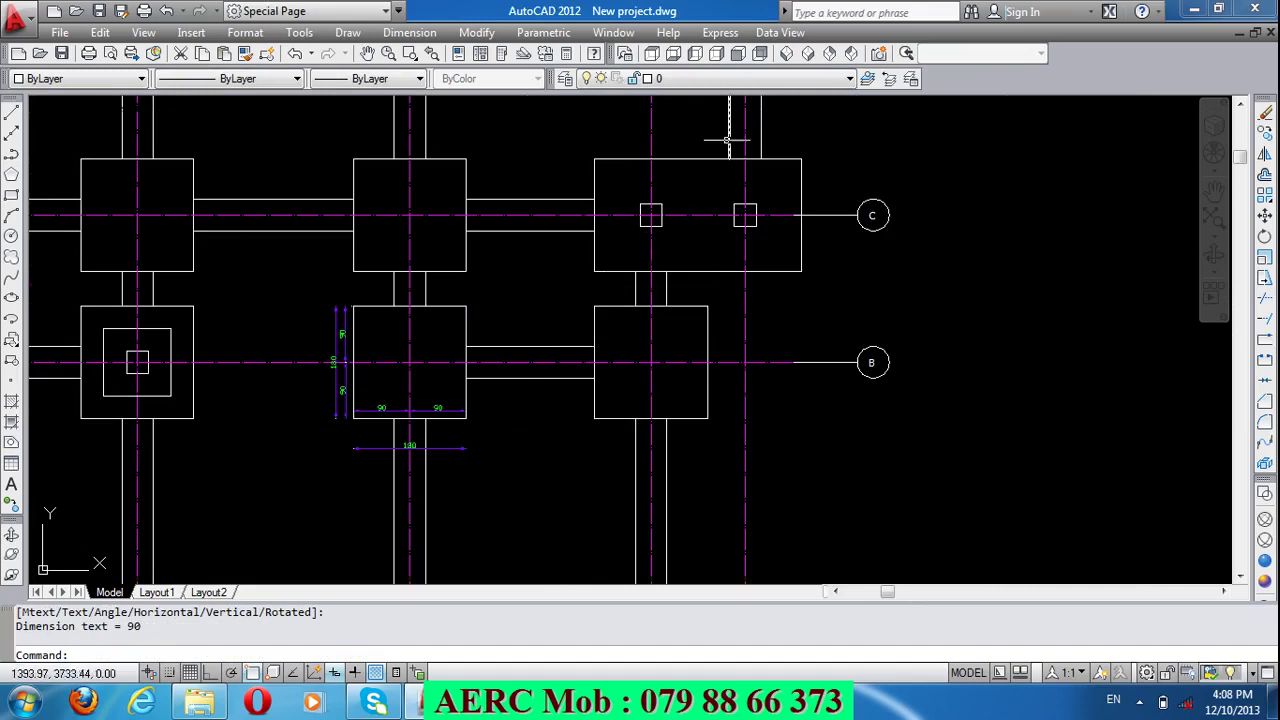
pyautogui.scroll(3, 727, 140)
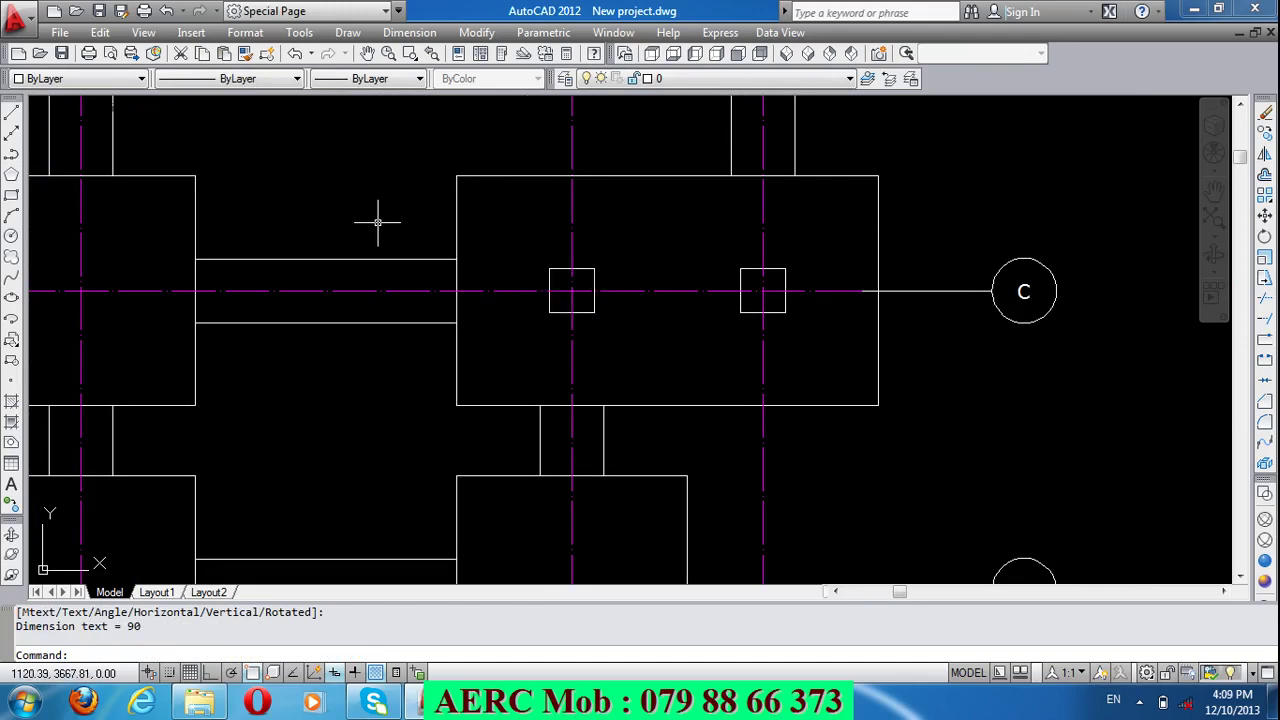
pyautogui.press('Return')
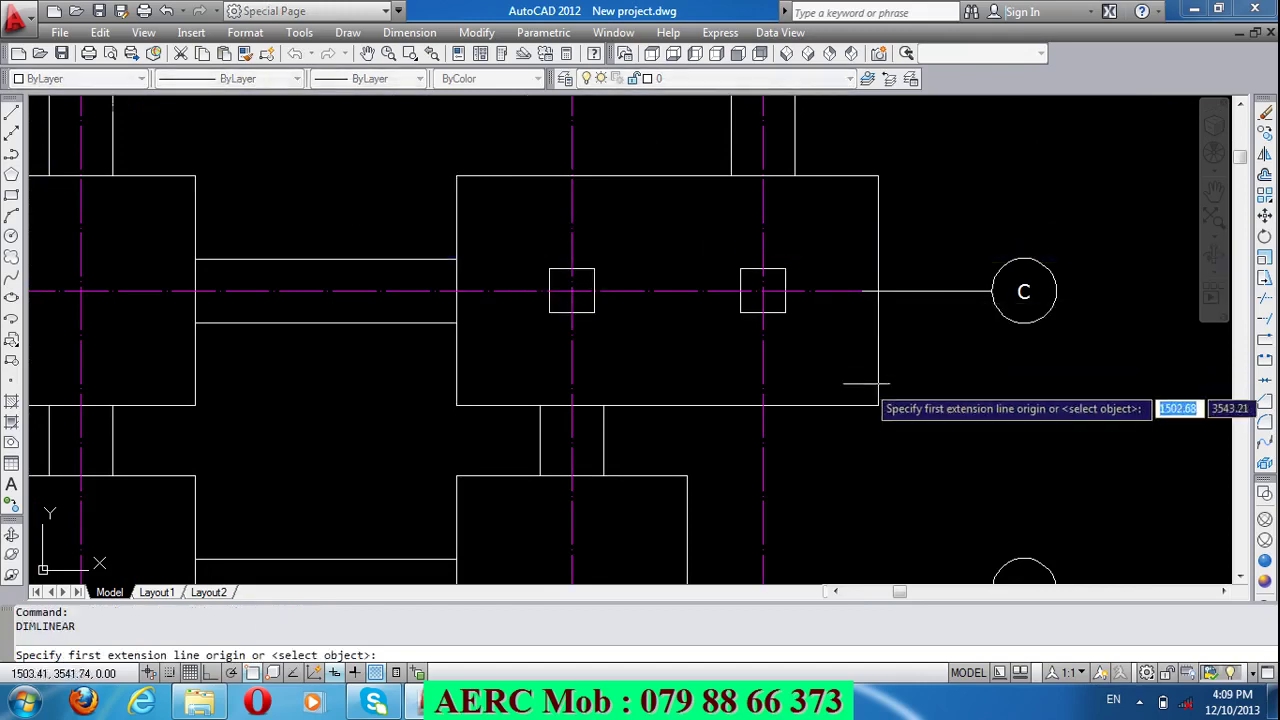
pyautogui.click(878, 405)
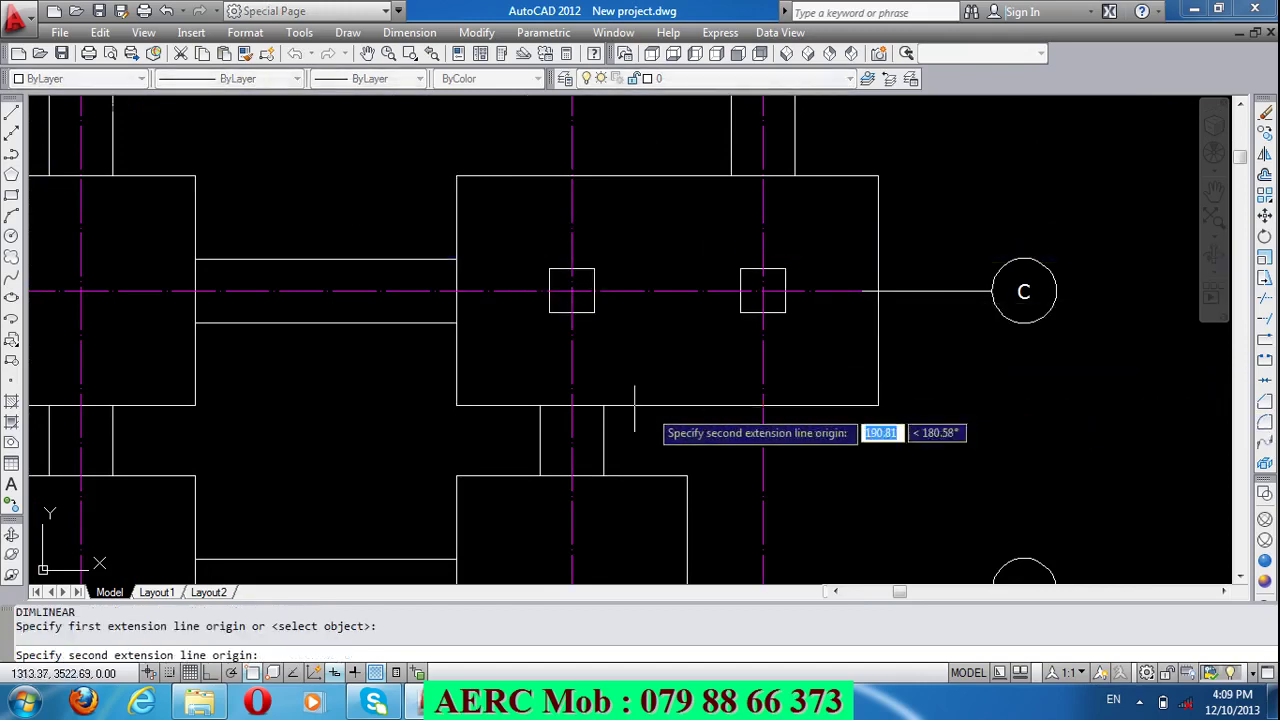
pyautogui.click(456, 404)
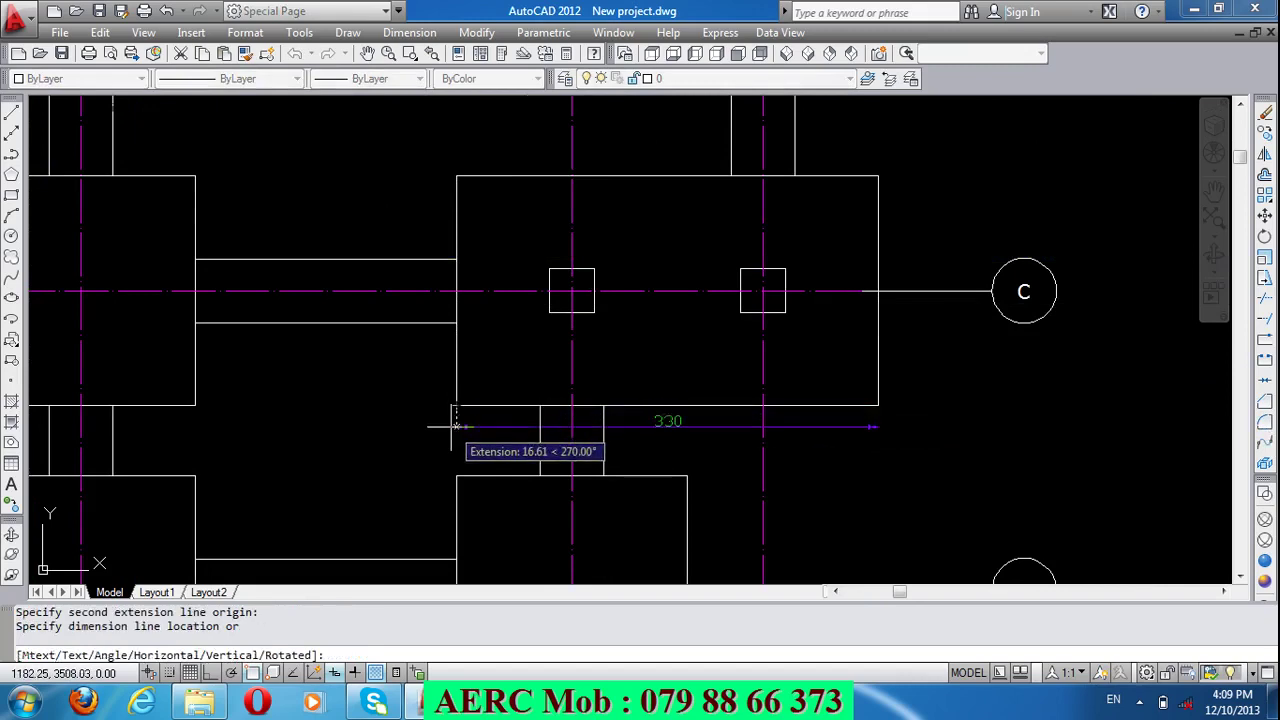
pyautogui.click(455, 426)
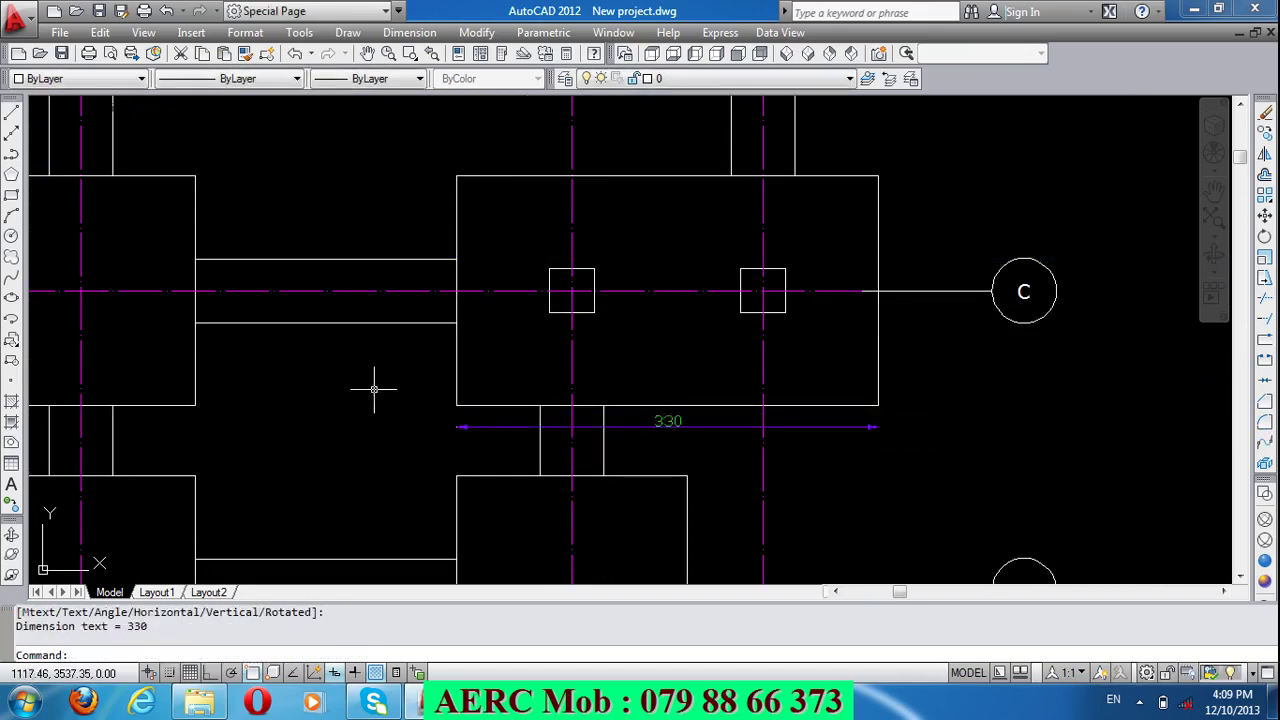
# Step: Add the 180 overall depth dimension on the footing's right side
pyautogui.press('Return')
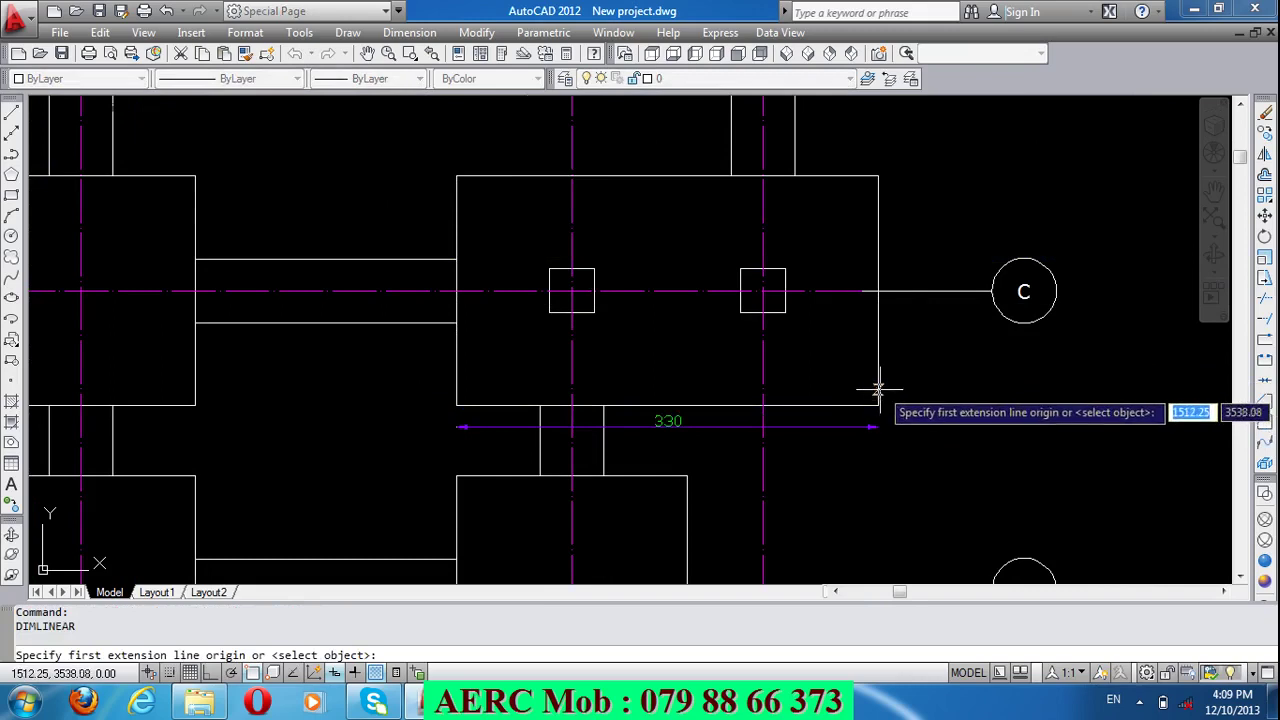
pyautogui.click(878, 404)
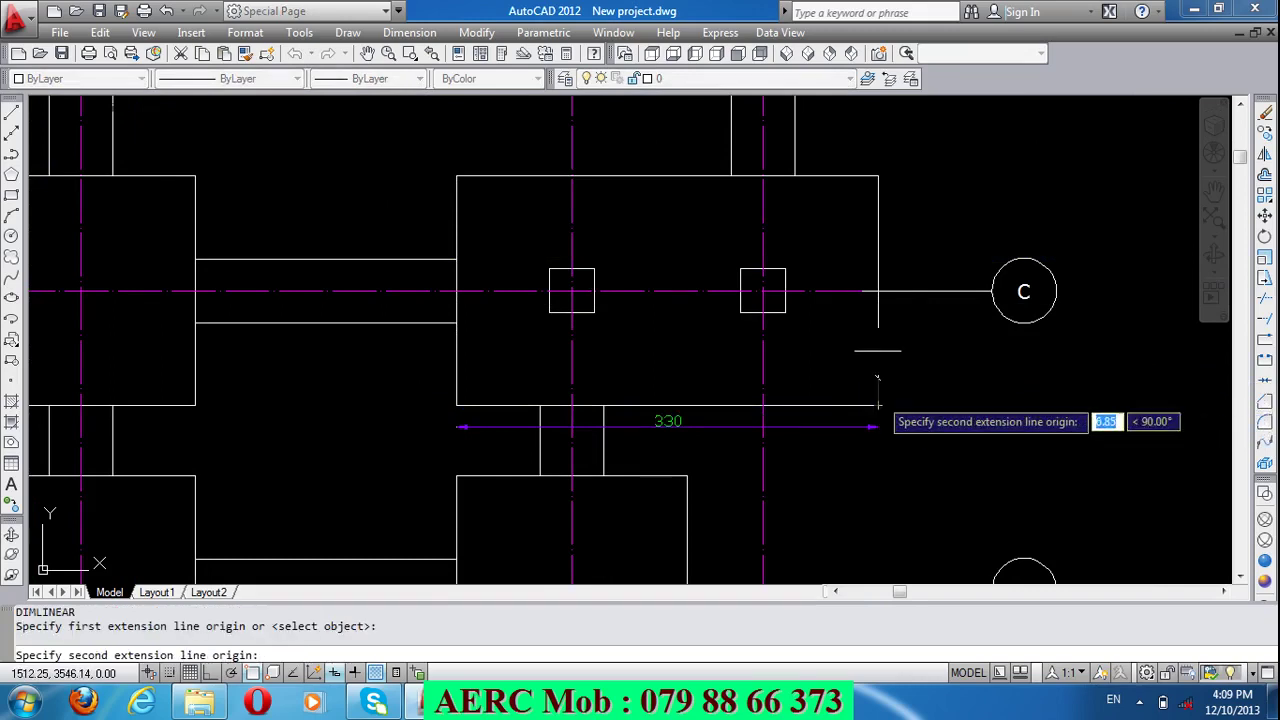
pyautogui.click(878, 175)
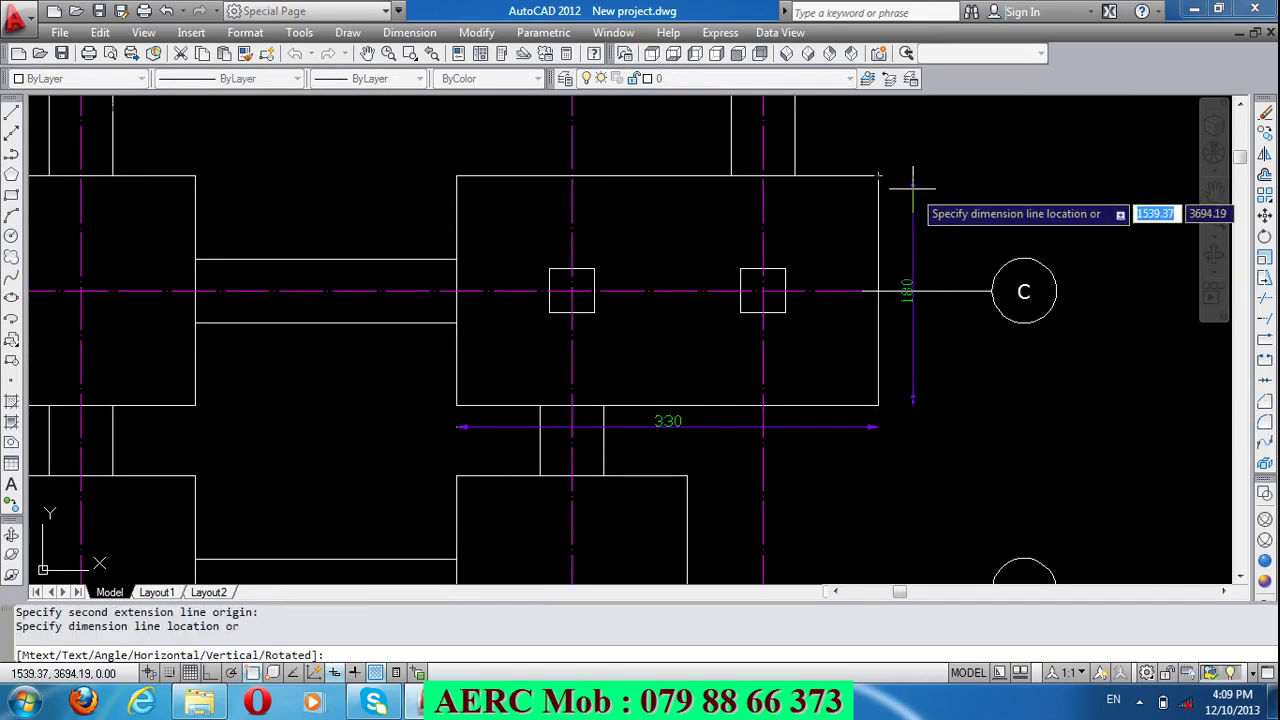
pyautogui.click(908, 284)
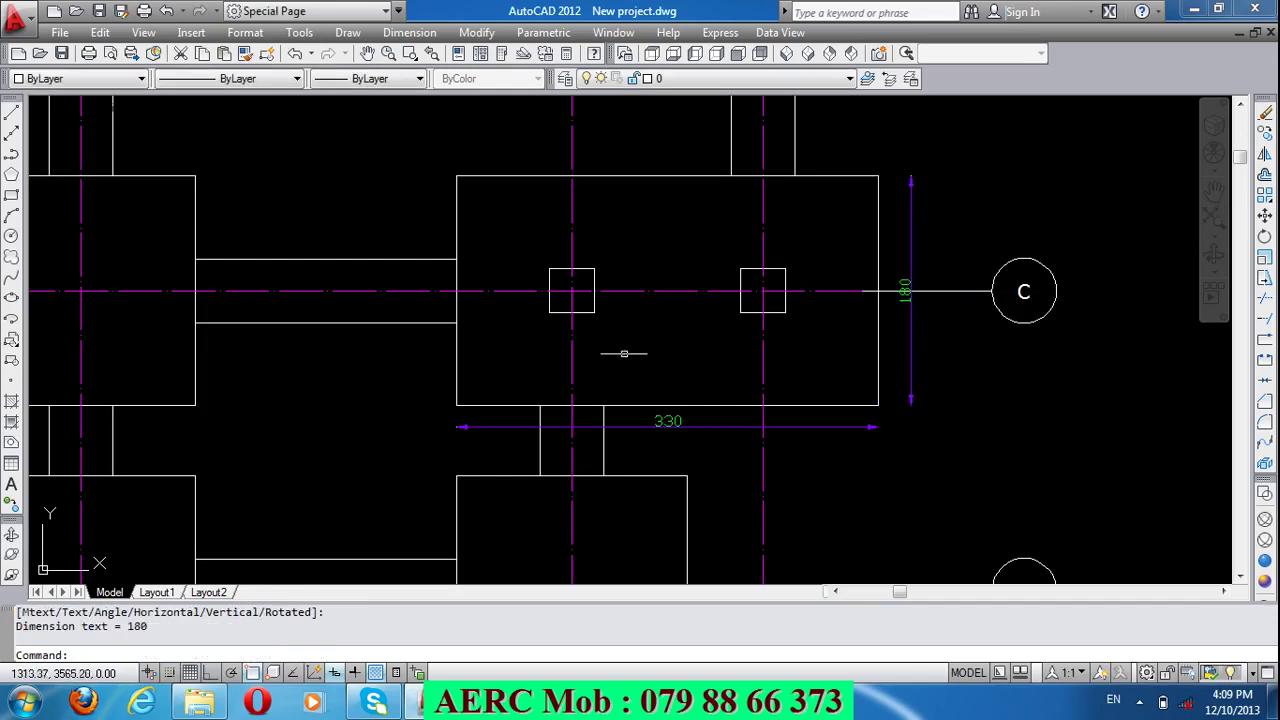
pyautogui.press('Return')
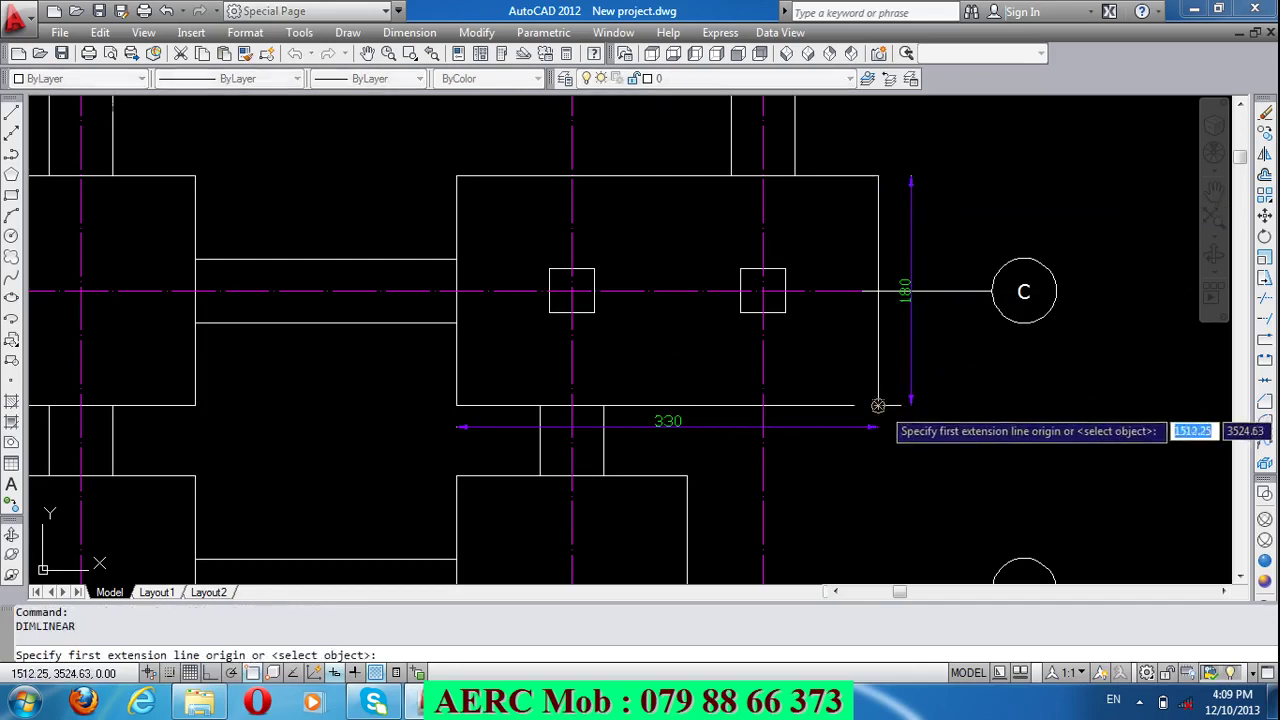
pyautogui.click(878, 405)
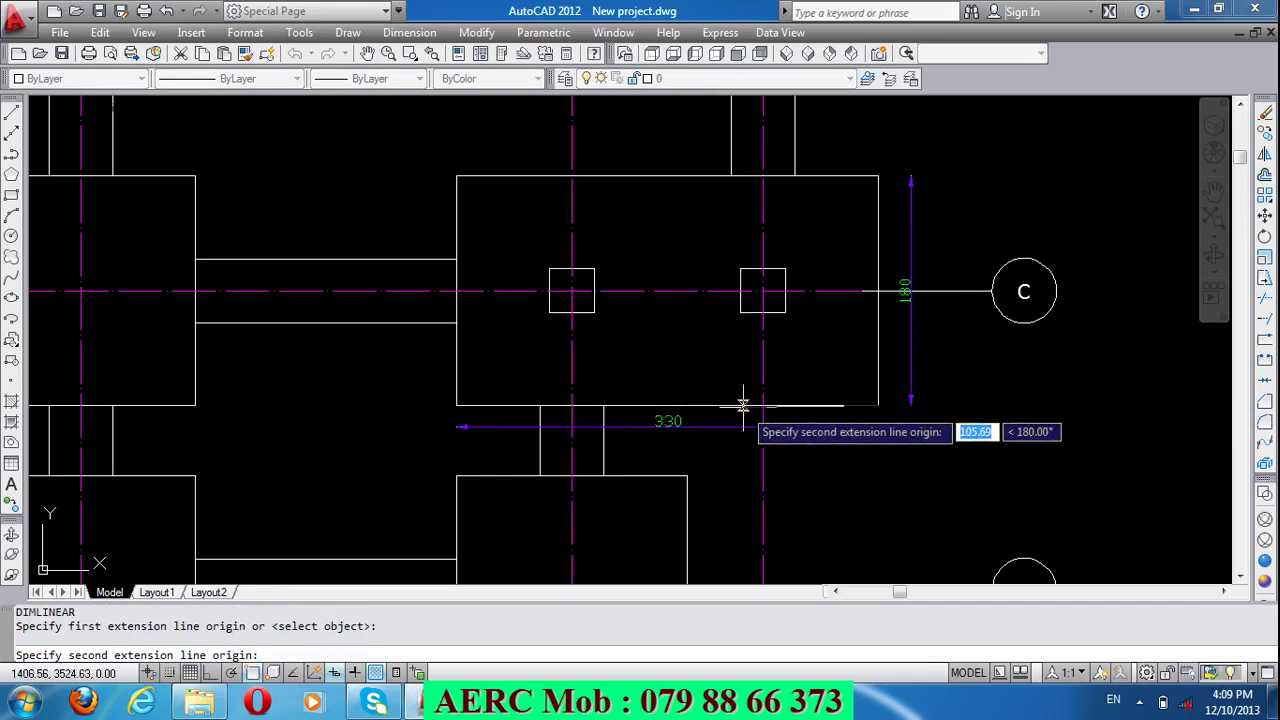
pyautogui.press('Escape')
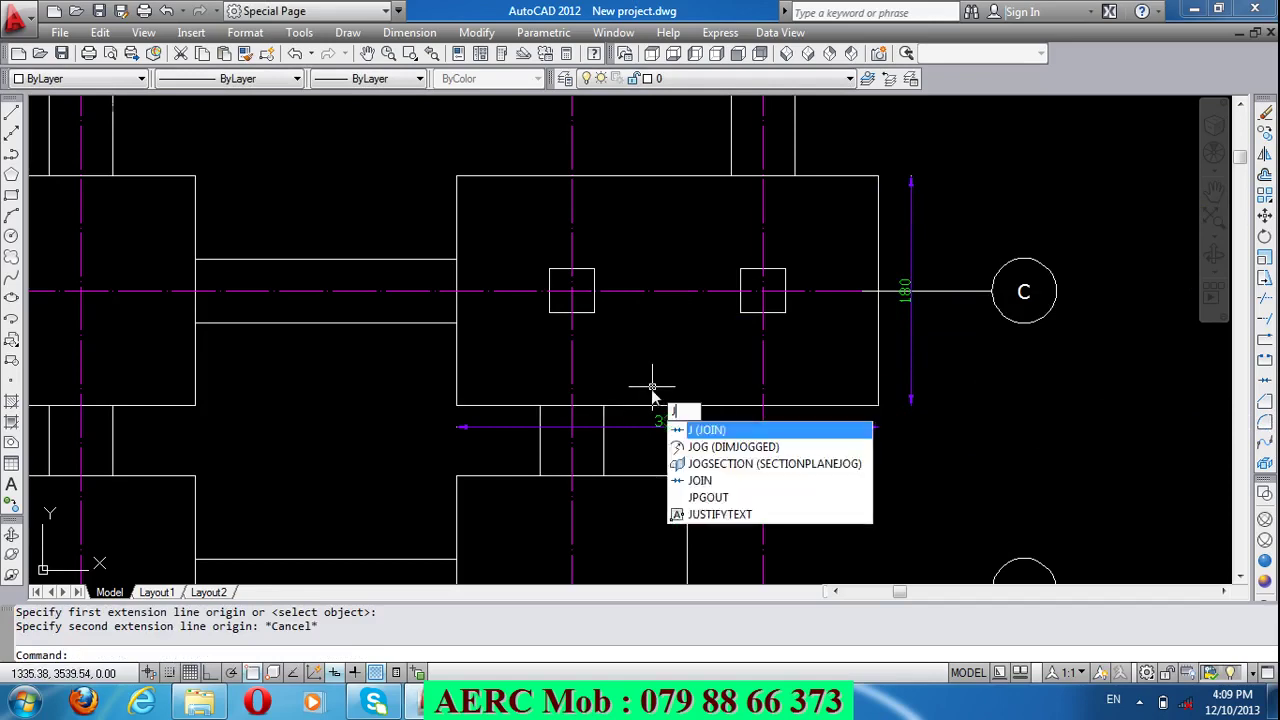
# Step: Join the two bottom edge segments of the grid C footing into one line
pyautogui.press('Return')
pyautogui.click(666, 404)
pyautogui.click(640, 405)
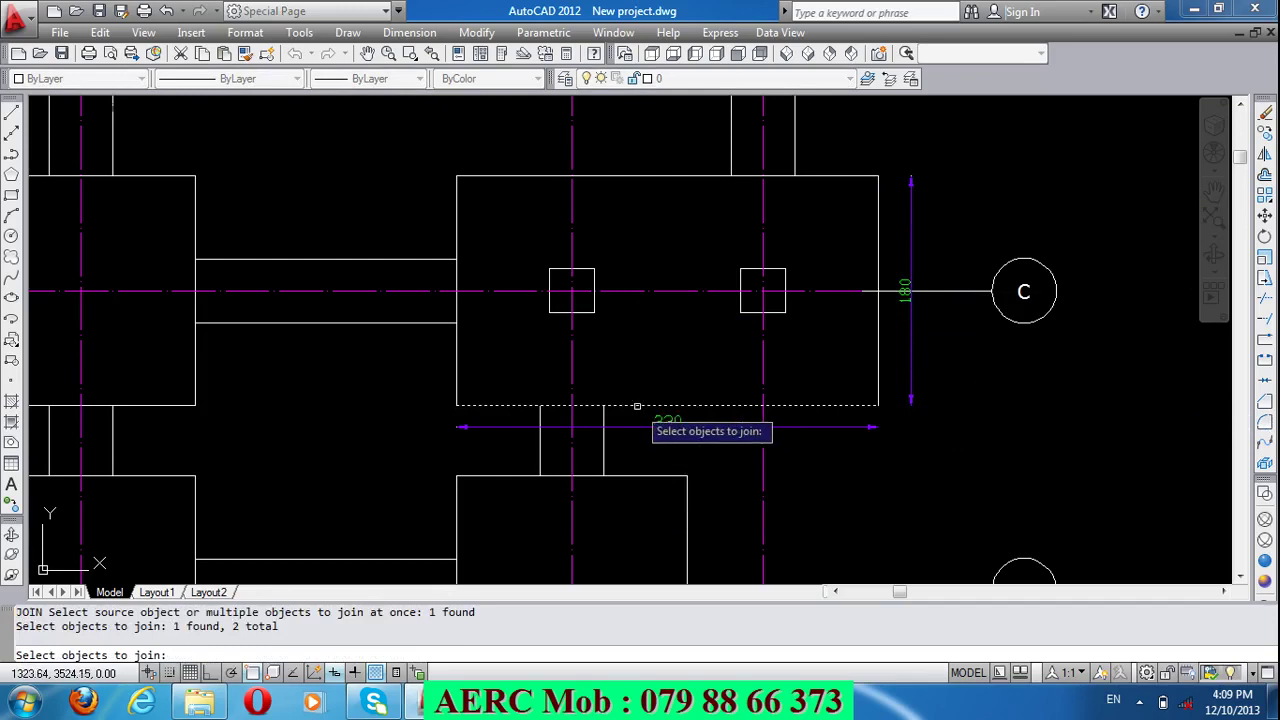
pyautogui.press('Return')
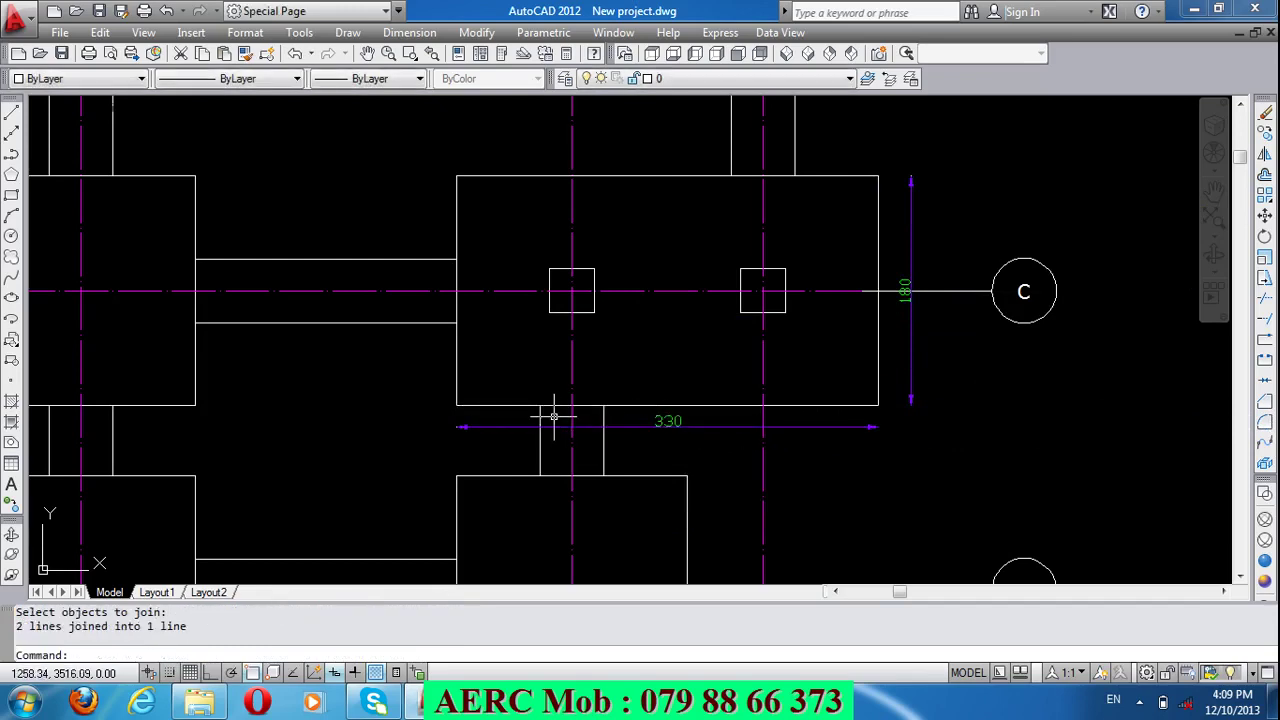
pyautogui.write('DLI')
# Step: Dimension the bottom edge as two 165 halves from each corner to the midpoint
pyautogui.press('Return')
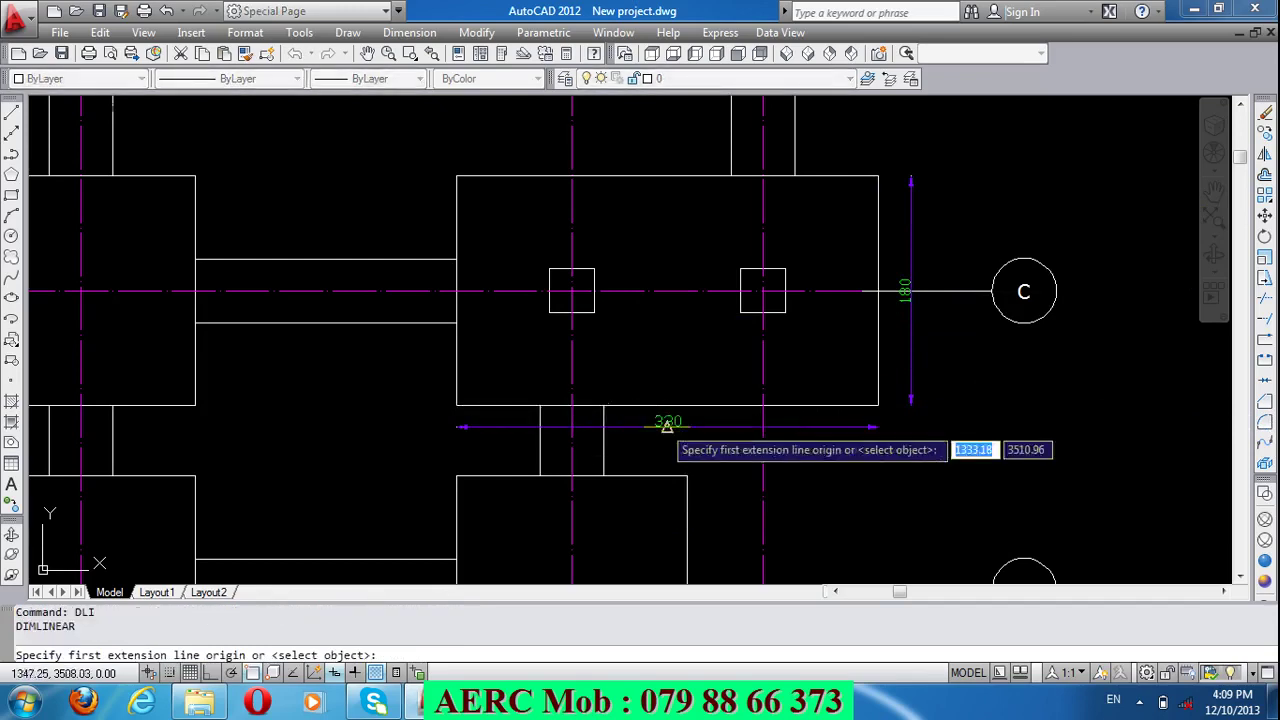
pyautogui.click(877, 406)
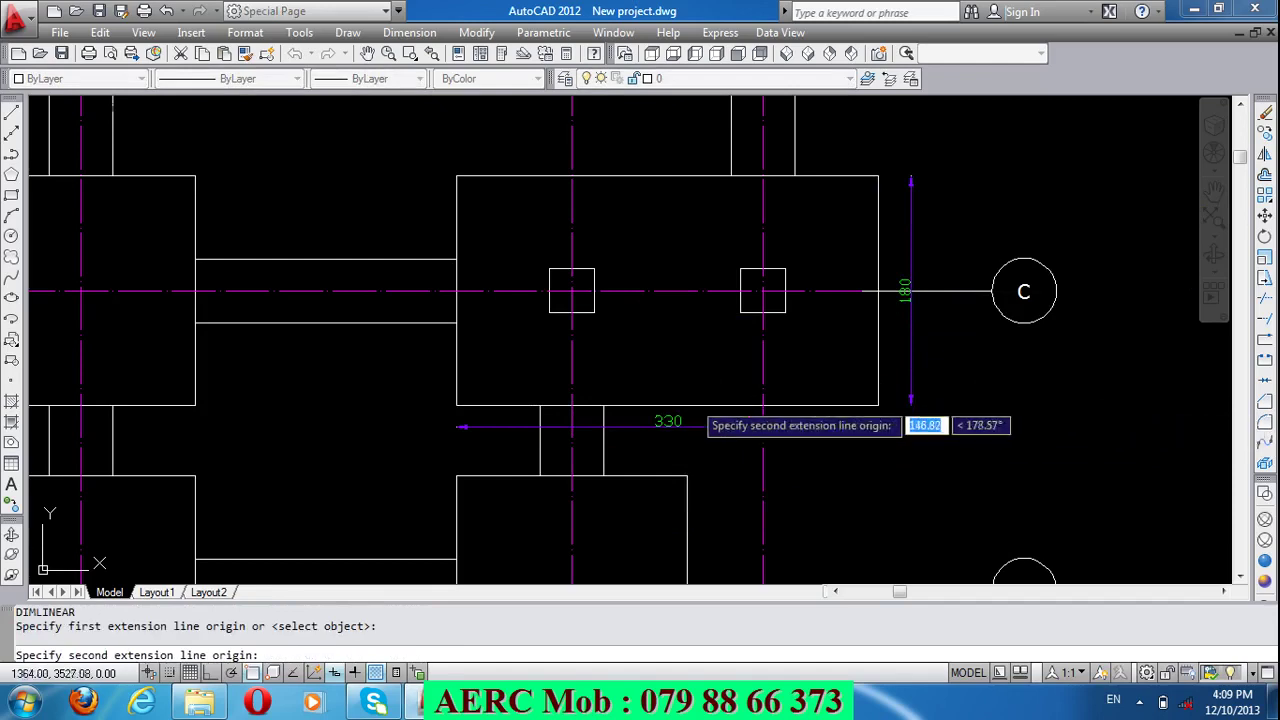
pyautogui.click(666, 407)
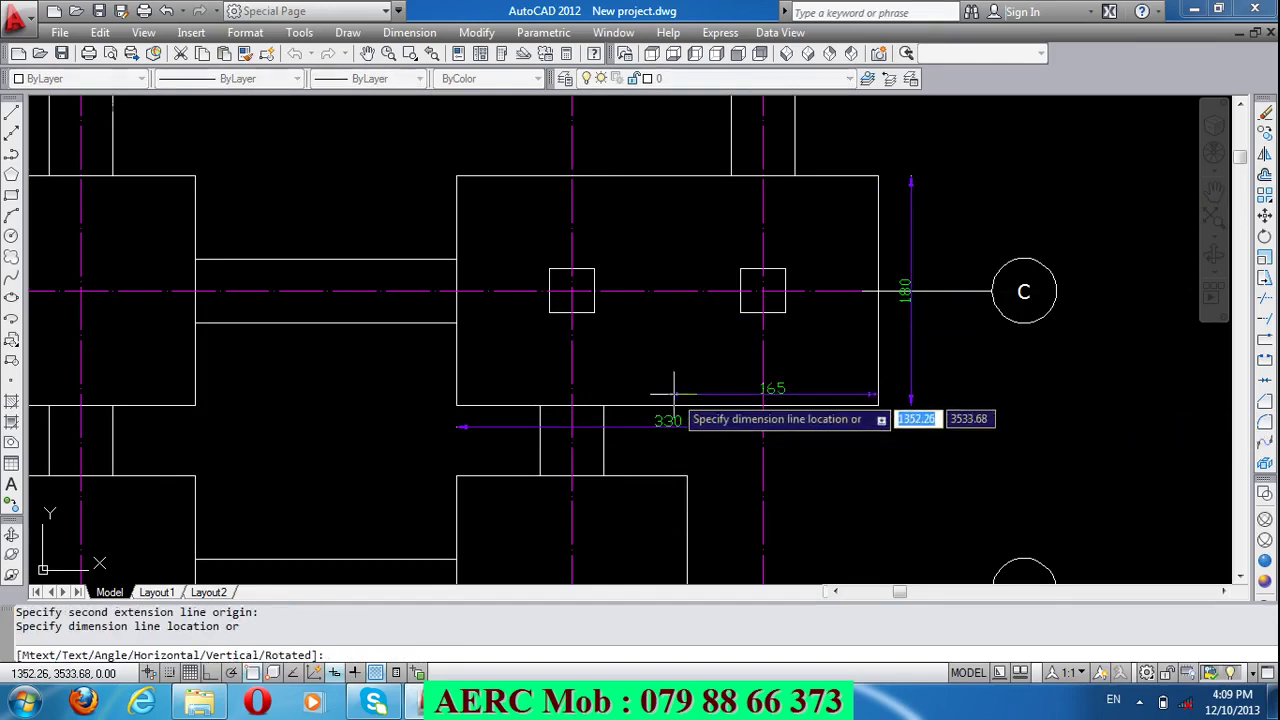
pyautogui.click(613, 391)
pyautogui.press('Return')
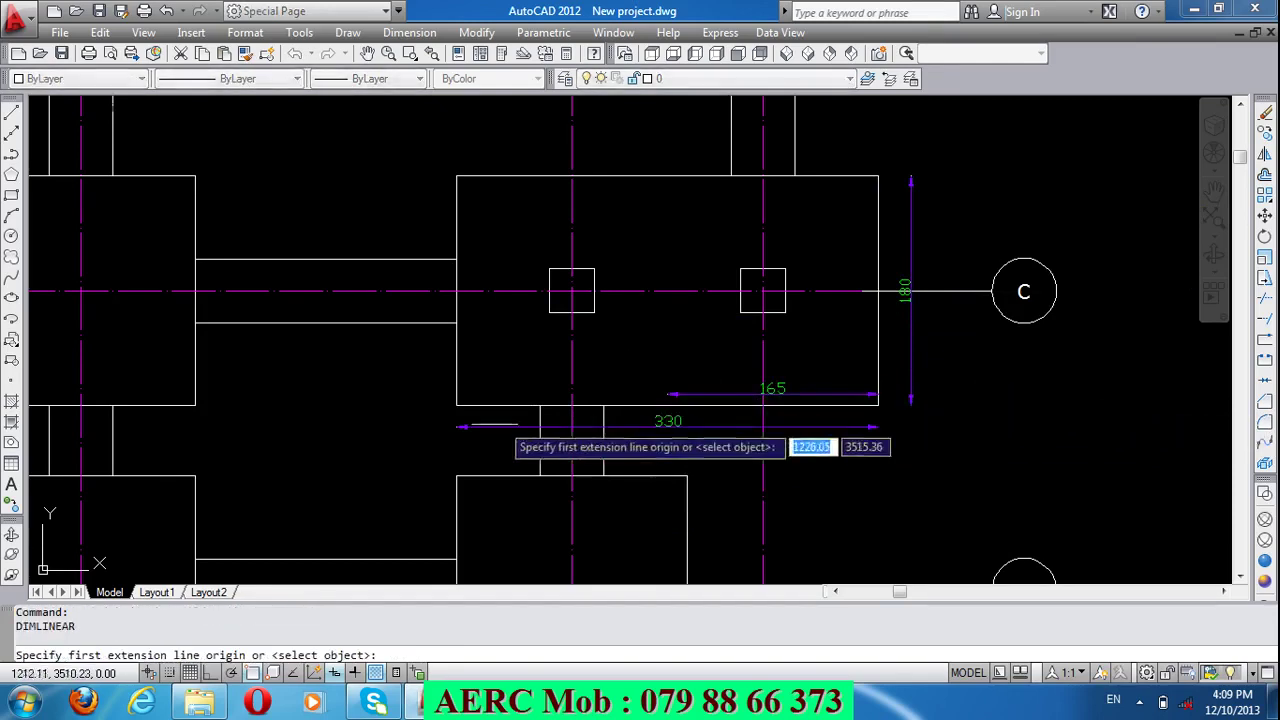
pyautogui.click(456, 406)
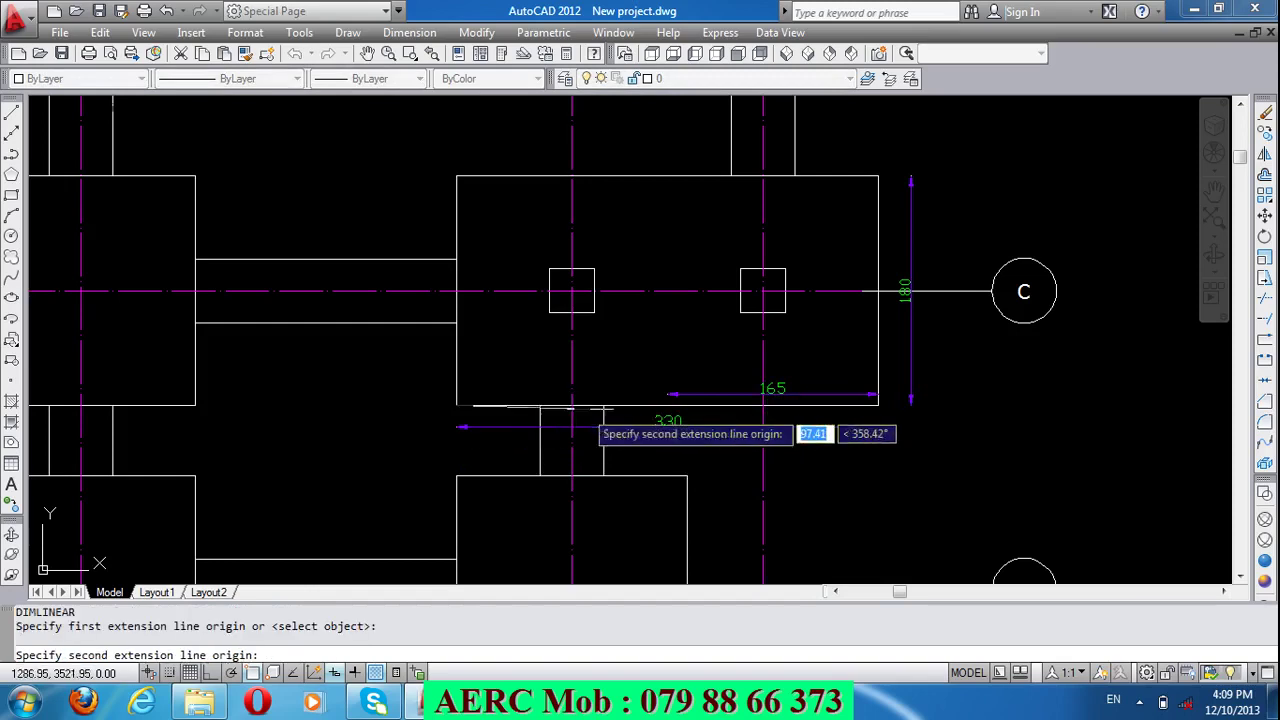
pyautogui.click(667, 407)
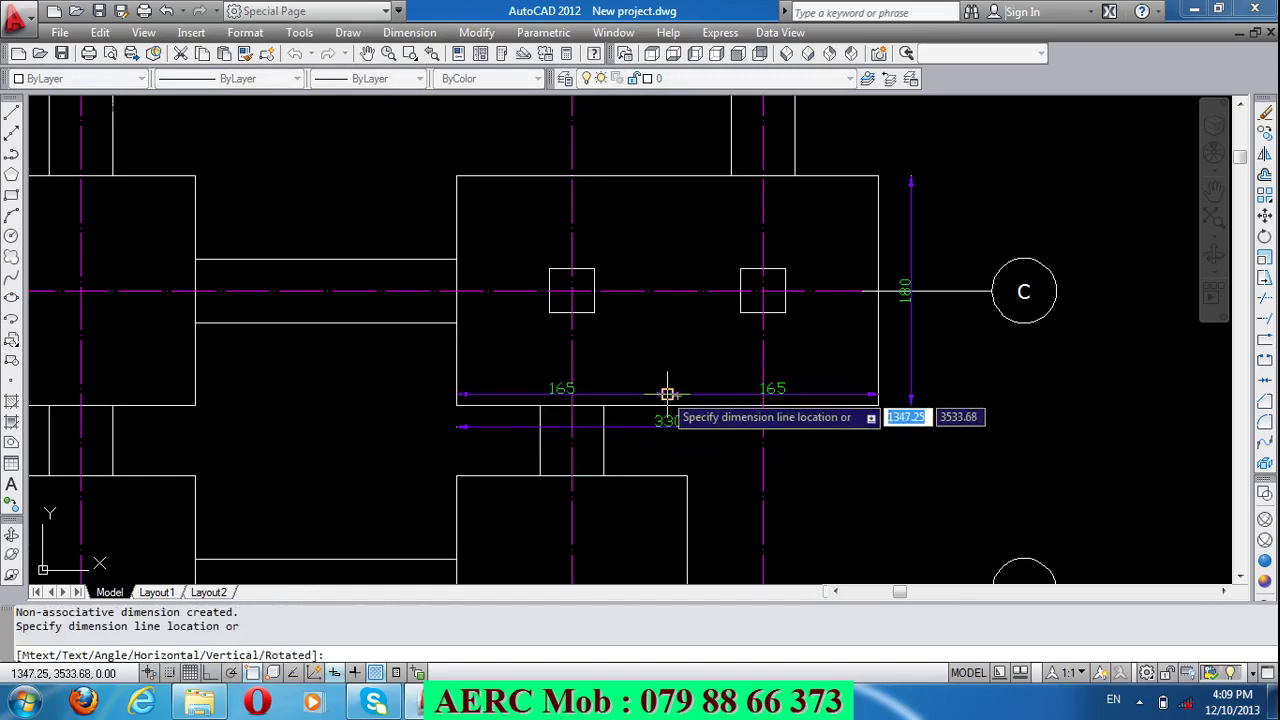
pyautogui.click(665, 393)
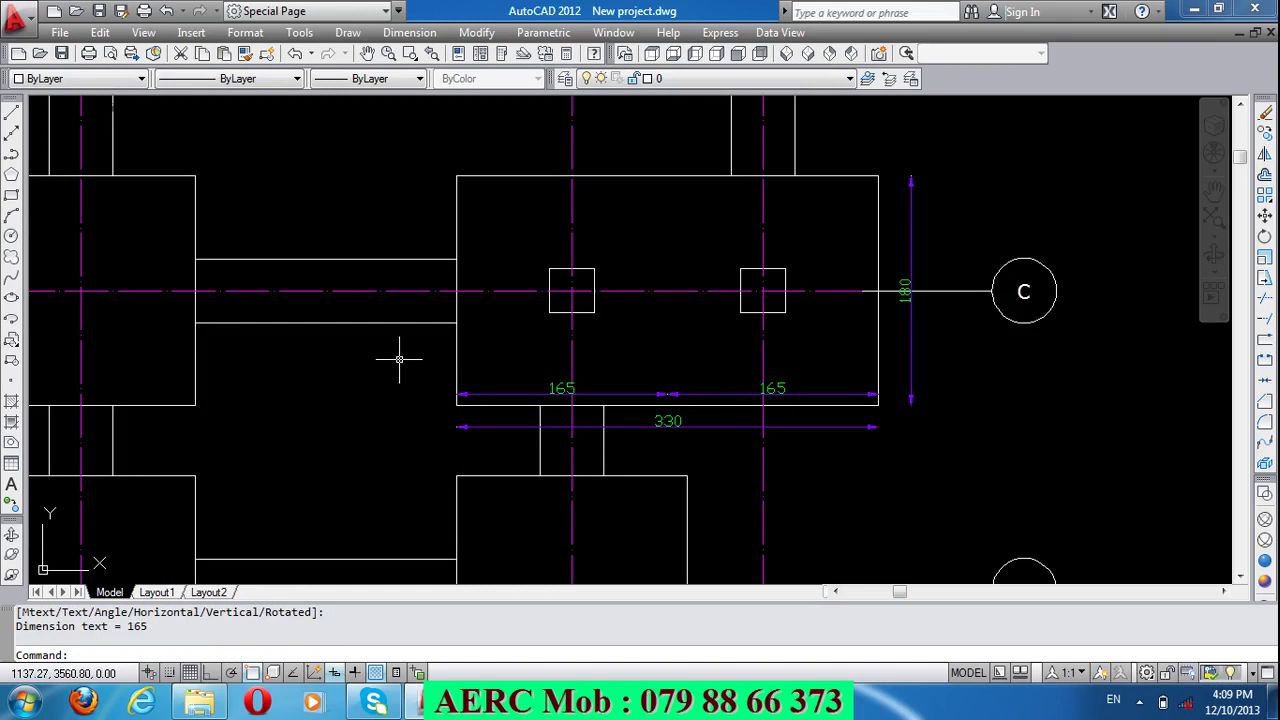
pyautogui.click(1139, 700)
pyautogui.click(1169, 606)
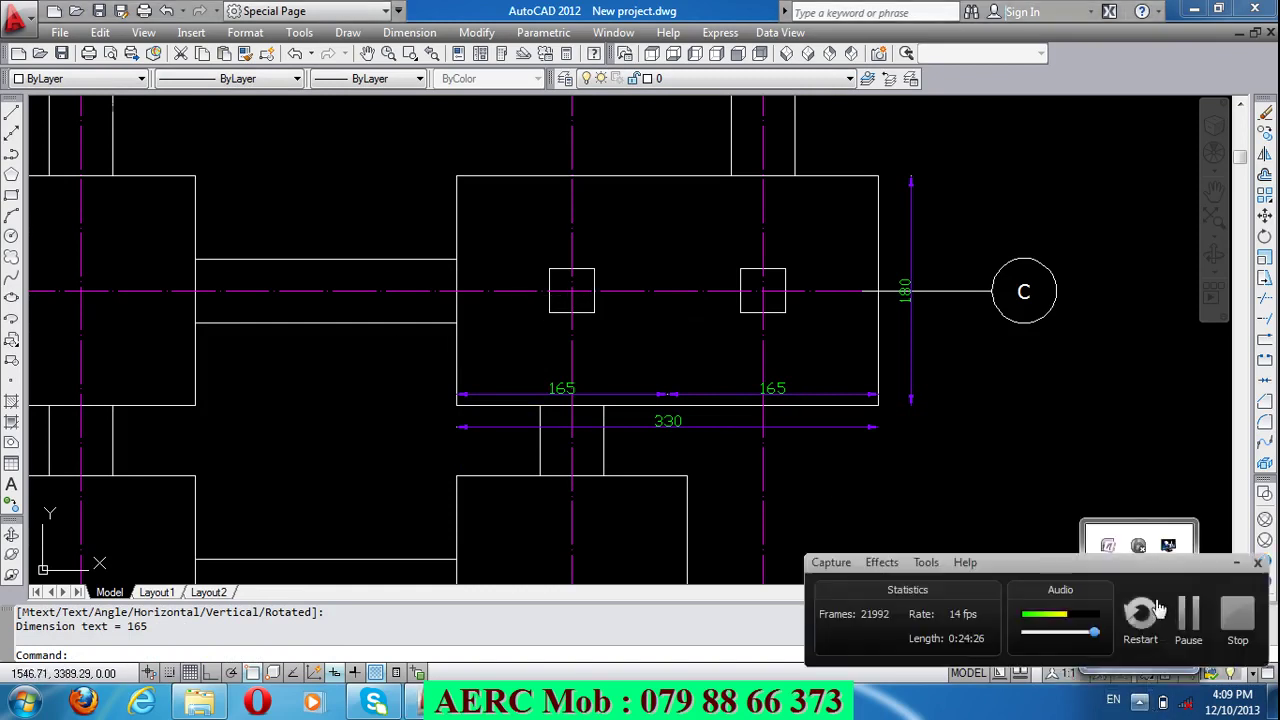
pyautogui.click(1190, 627)
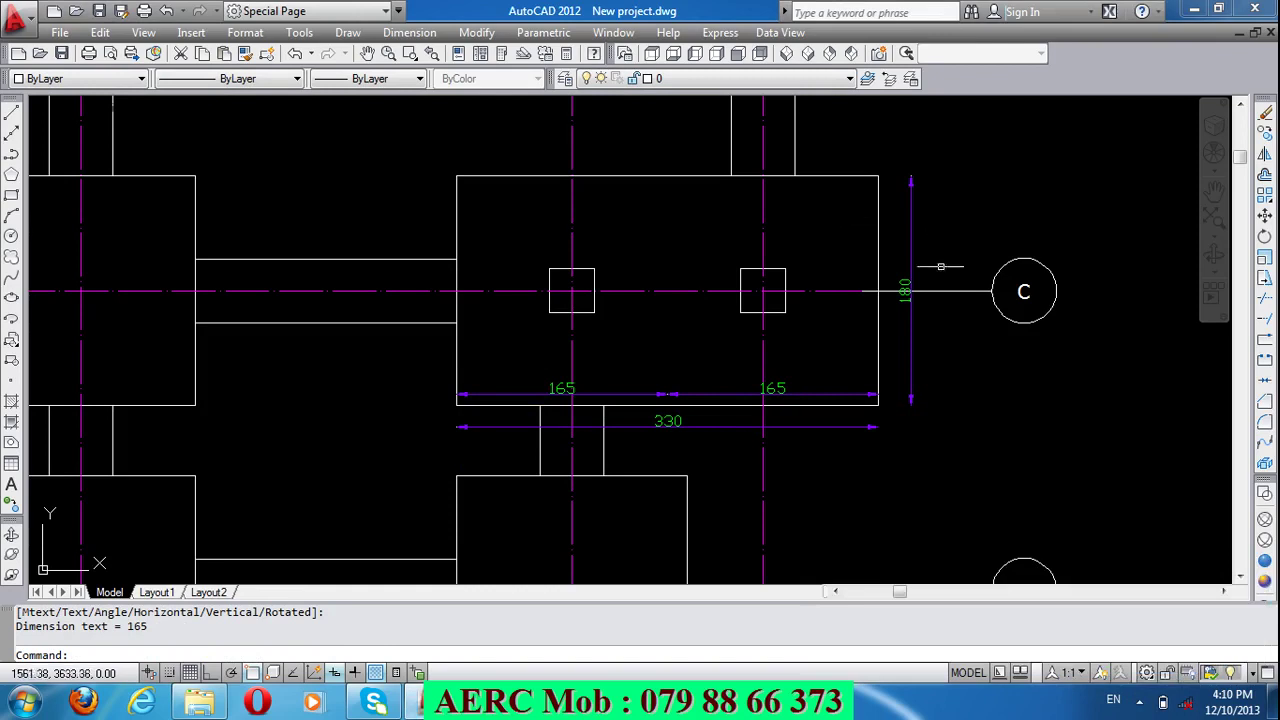
# Step: Add the lower 90 dimension from the footing's bottom-right corner to grid C
pyautogui.scroll(2, 904, 291)
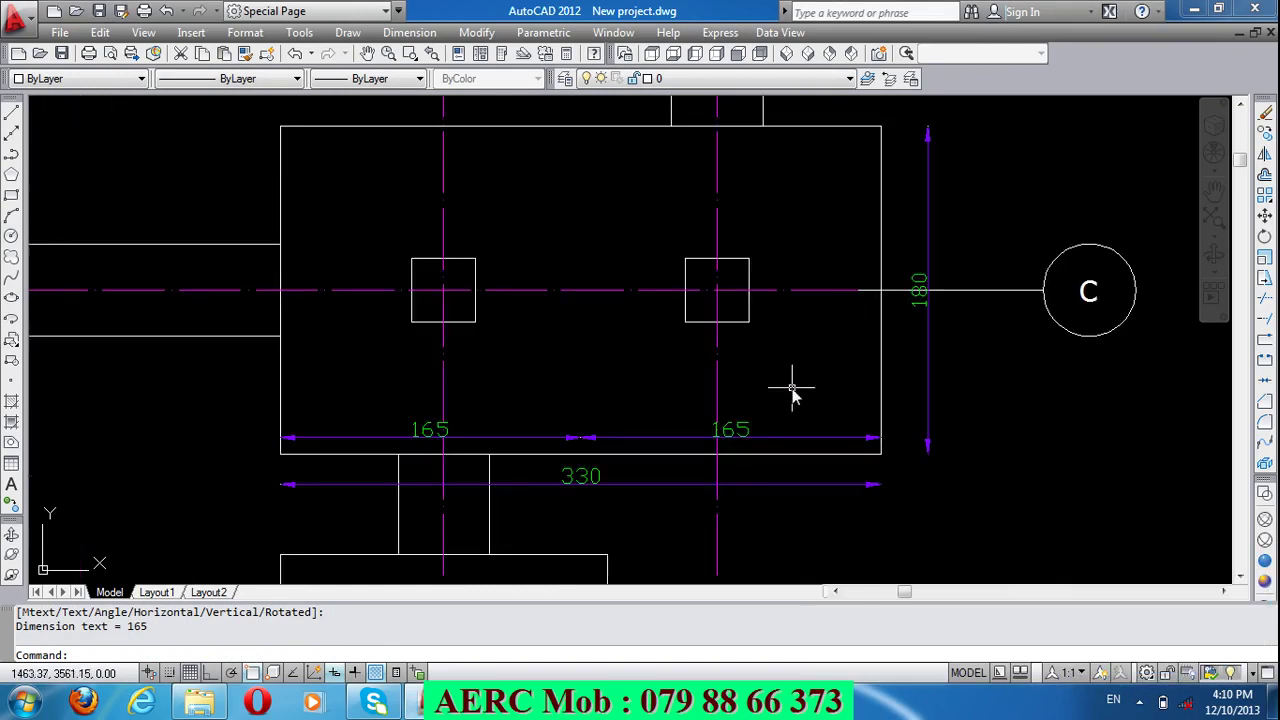
pyautogui.press('Return')
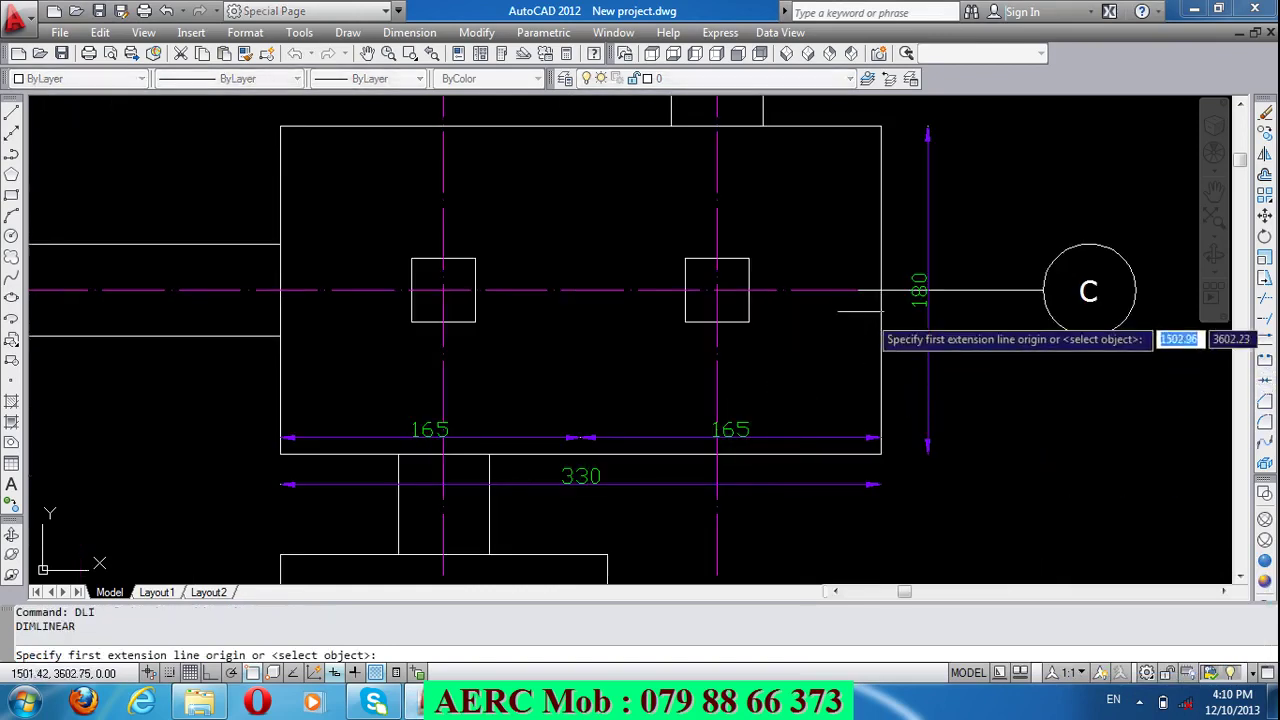
pyautogui.click(880, 291)
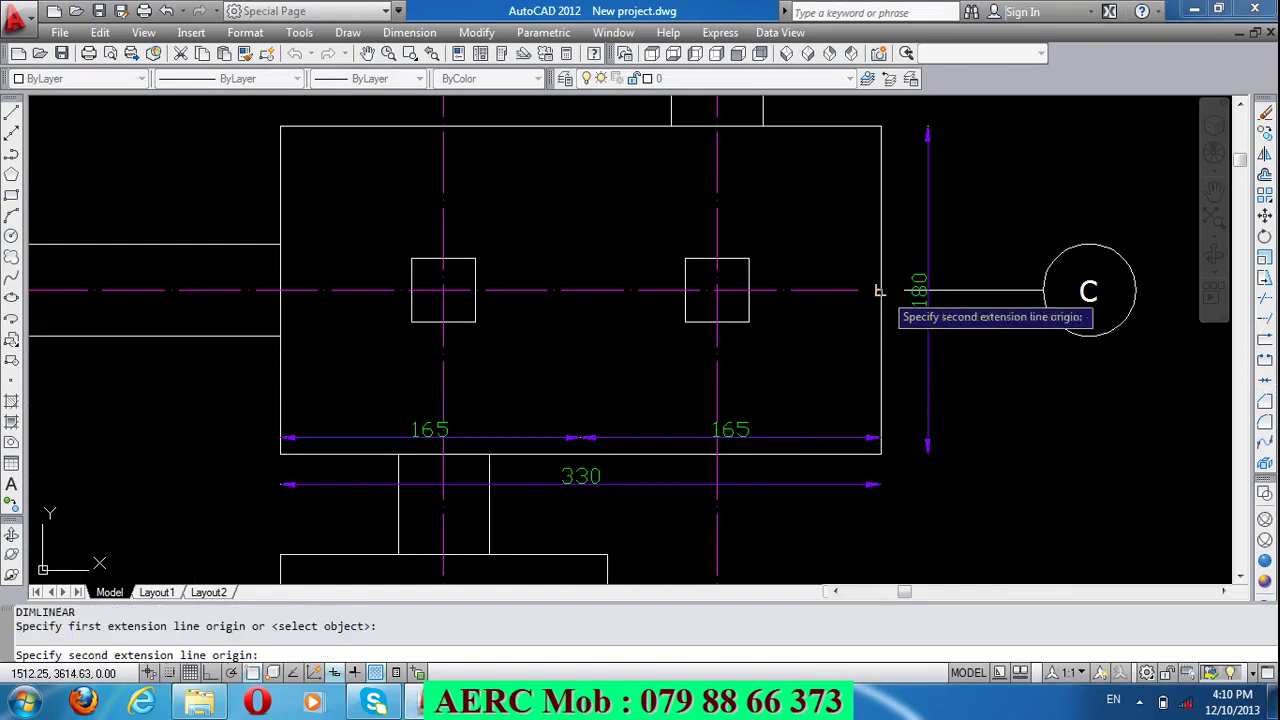
pyautogui.click(879, 453)
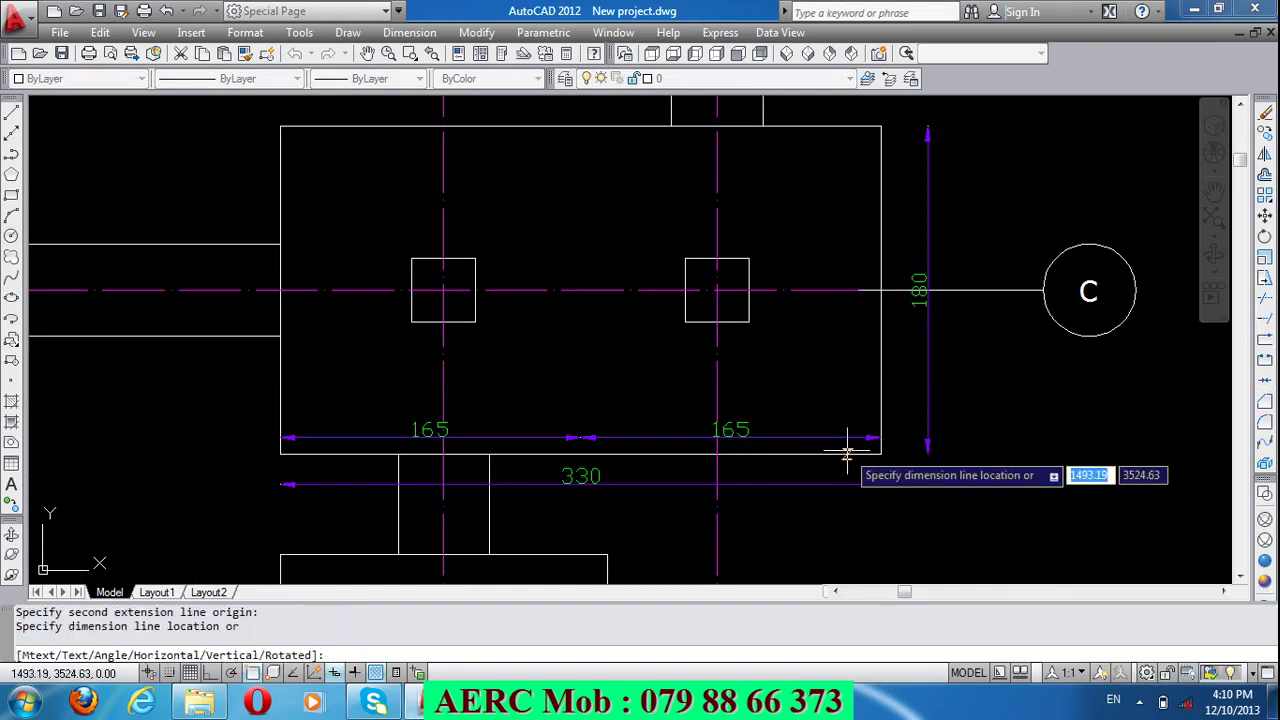
pyautogui.press('Escape')
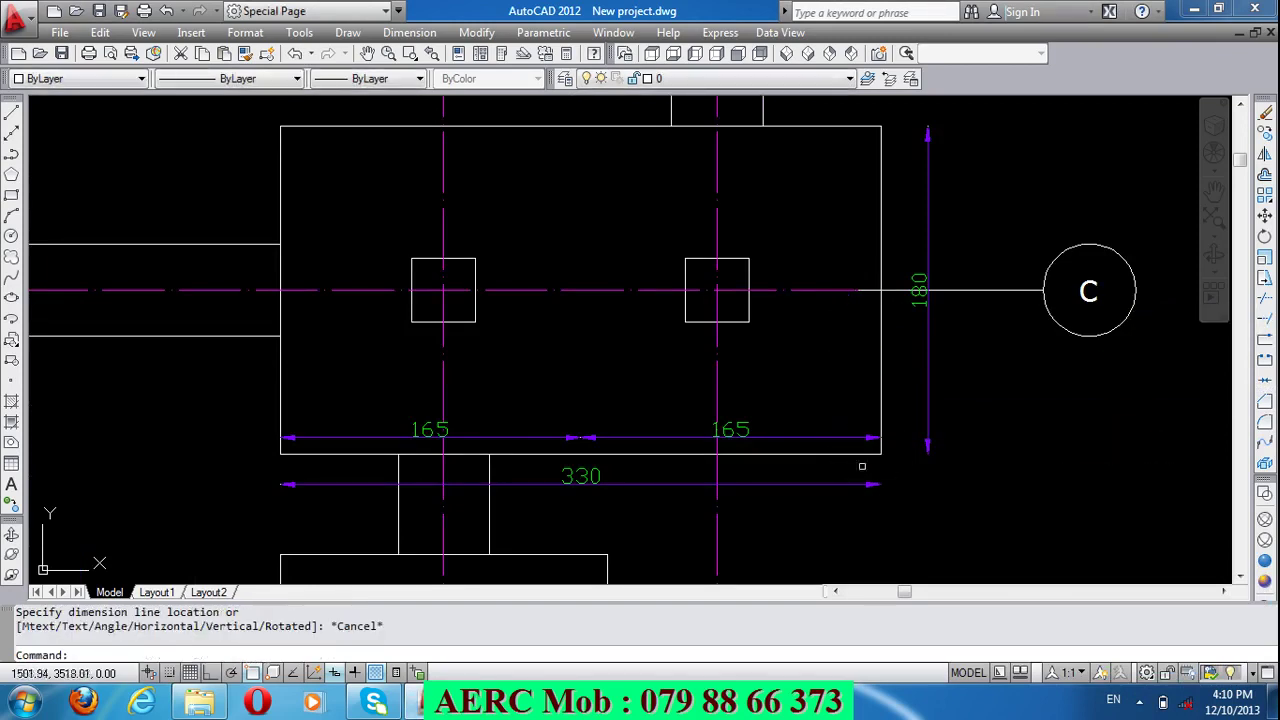
pyautogui.press('Return')
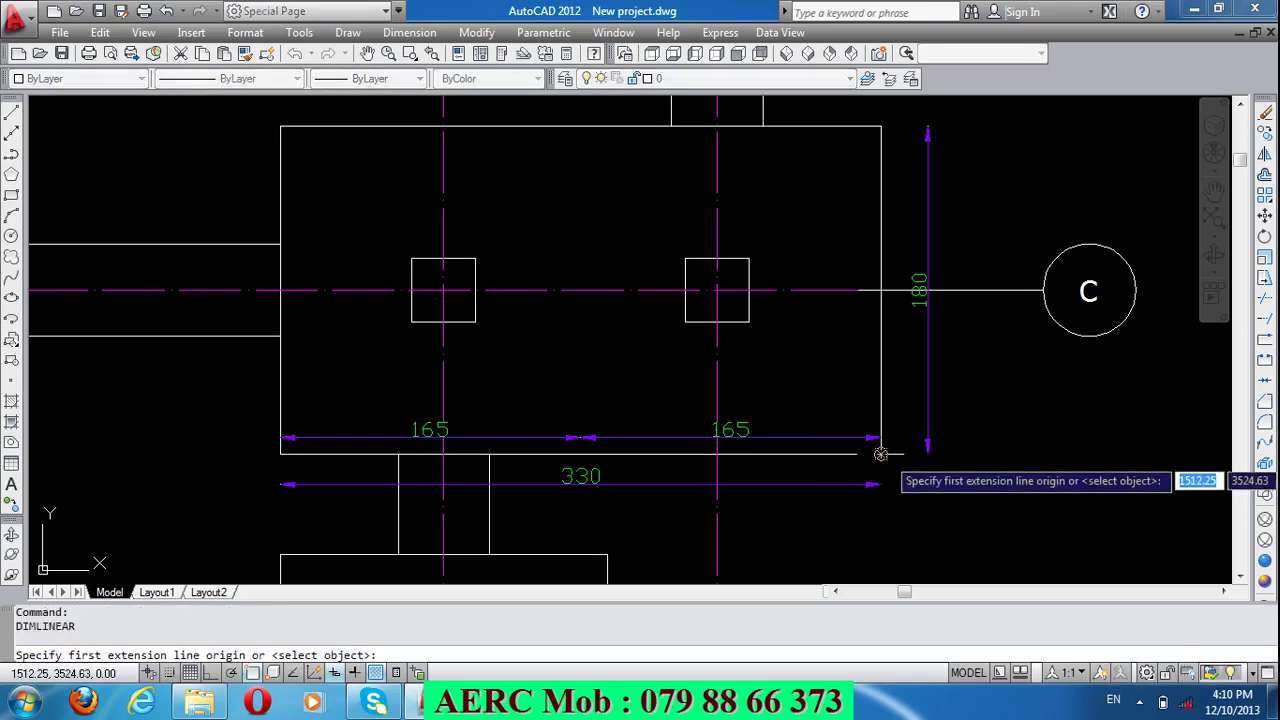
pyautogui.click(881, 453)
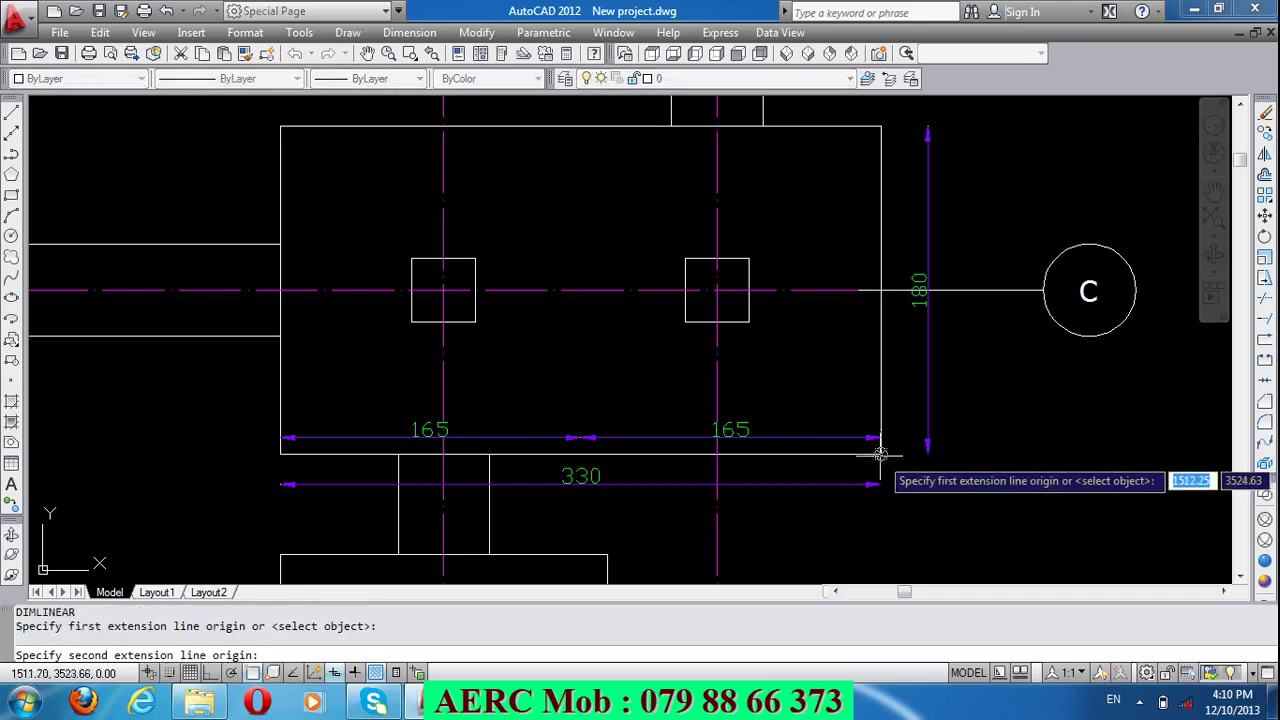
pyautogui.click(880, 290)
pyautogui.click(858, 290)
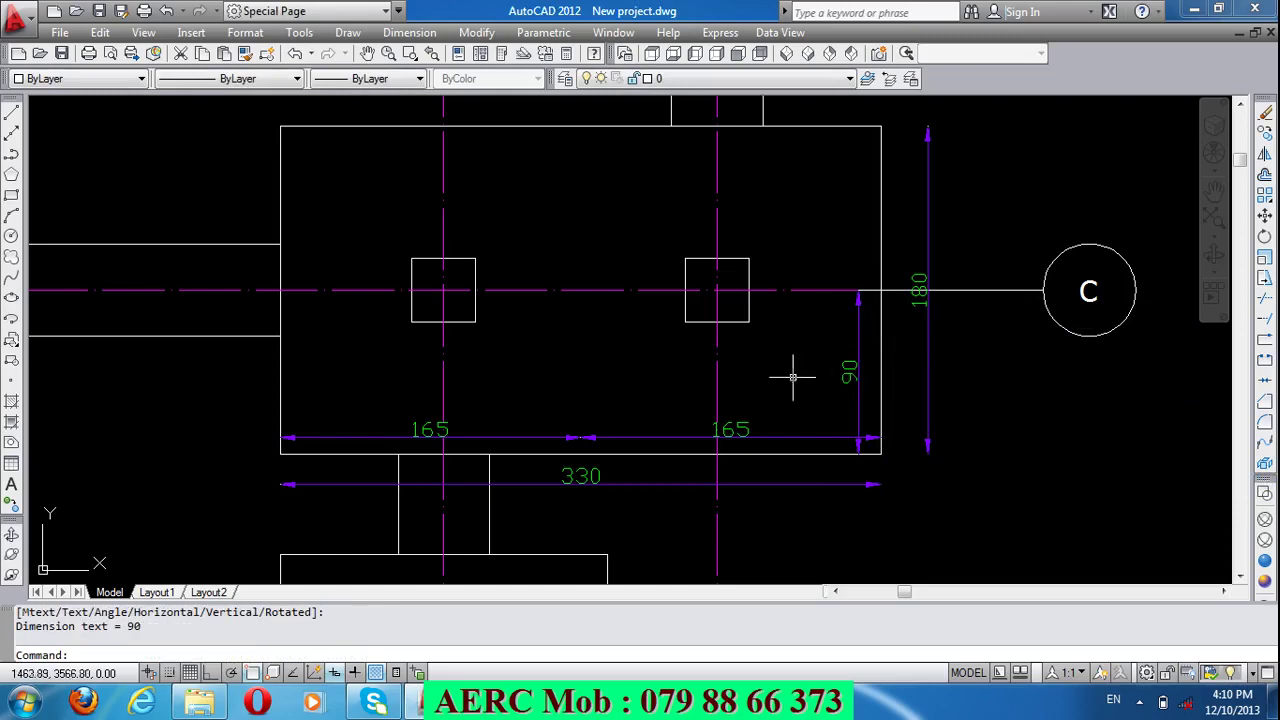
# Step: Add the upper 90 dimension from the top-right corner to the centreline
pyautogui.press('Return')
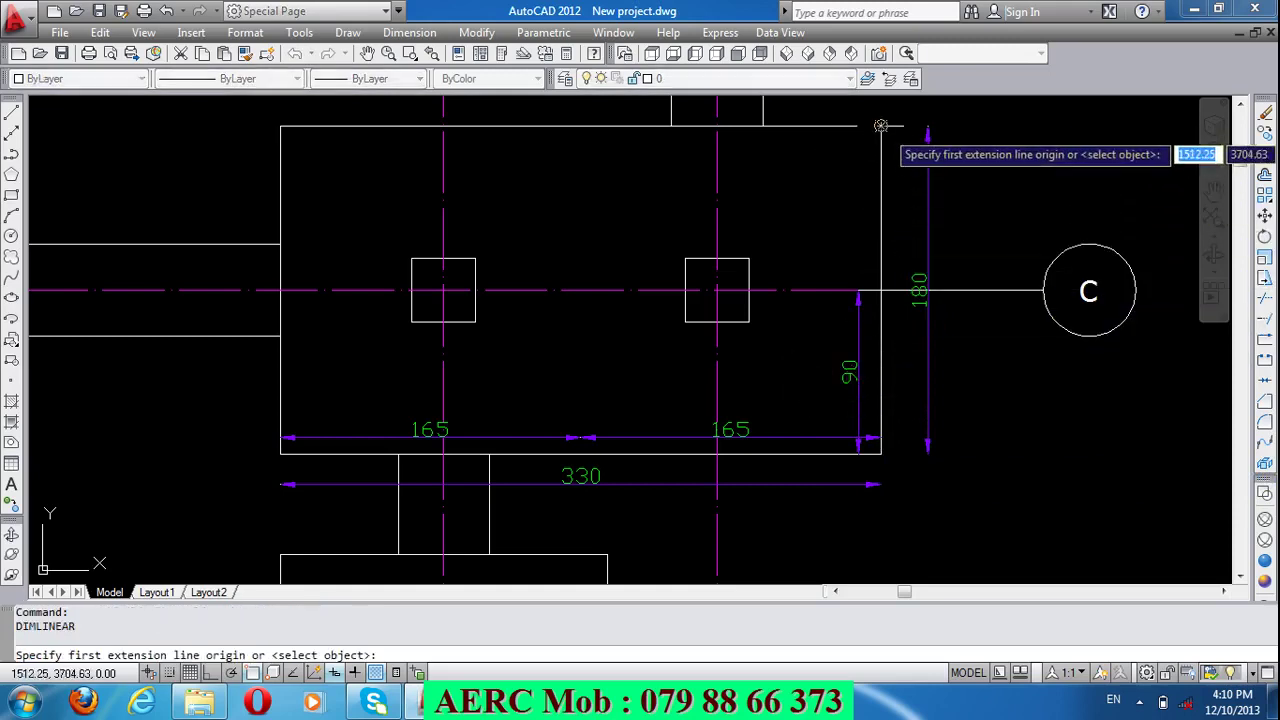
pyautogui.click(880, 126)
pyautogui.click(880, 290)
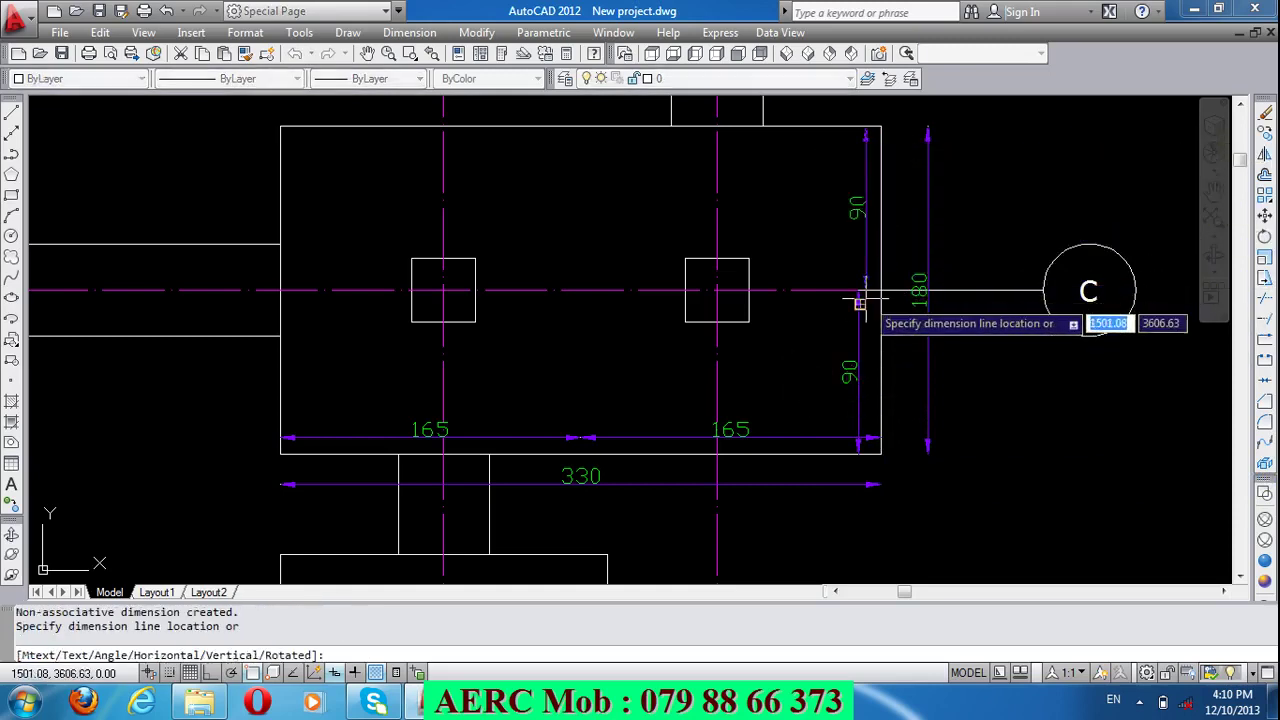
pyautogui.click(858, 290)
pyautogui.scroll(-4, 790, 288)
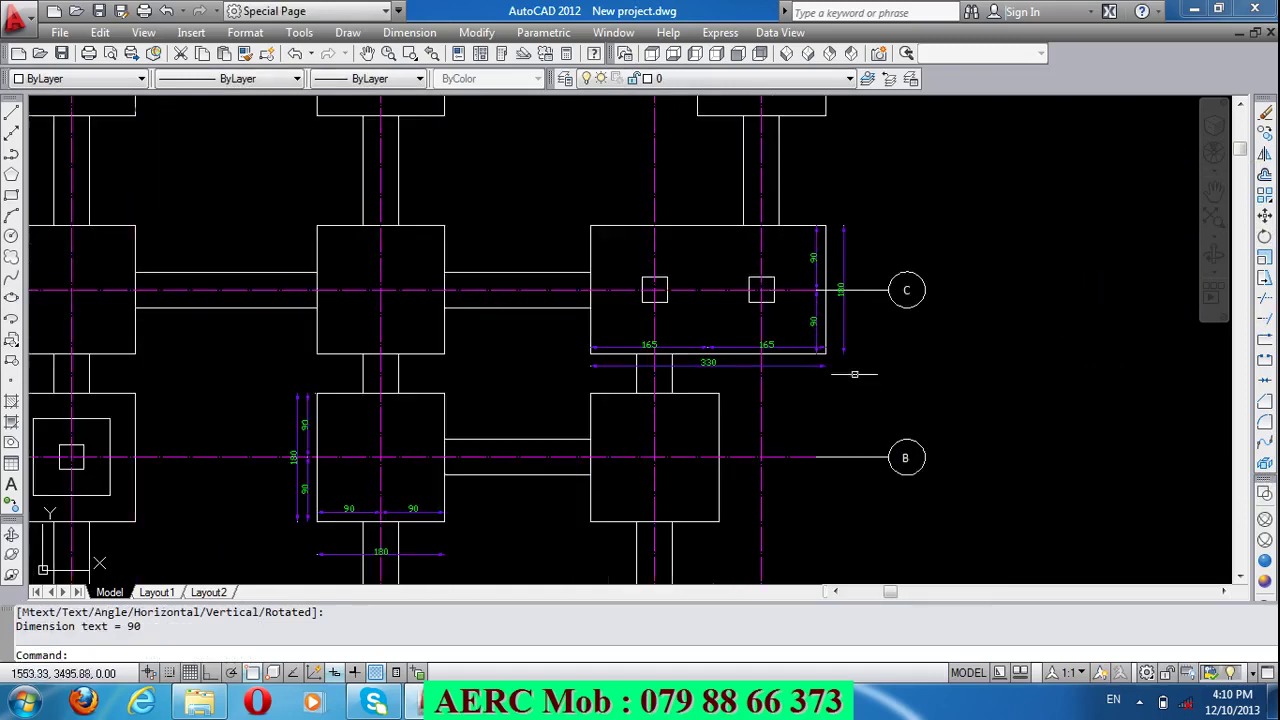
pyautogui.scroll(-2, 879, 385)
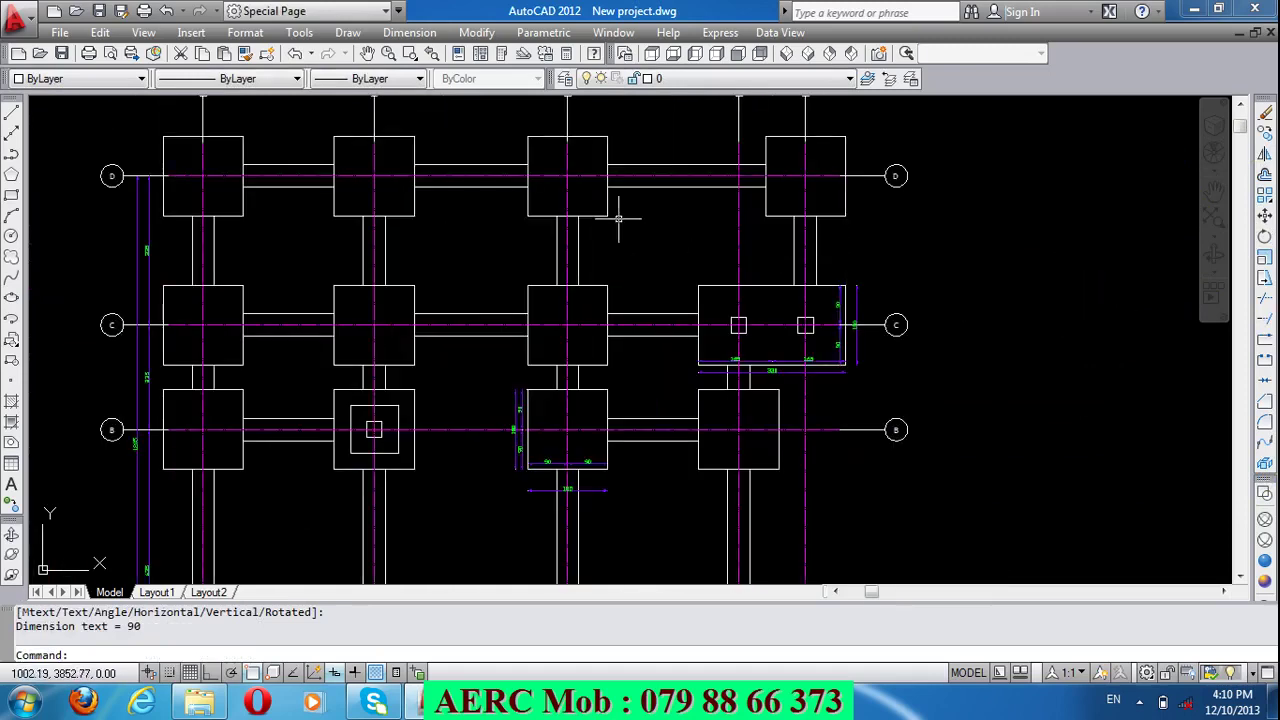
pyautogui.scroll(-5, 706, 158)
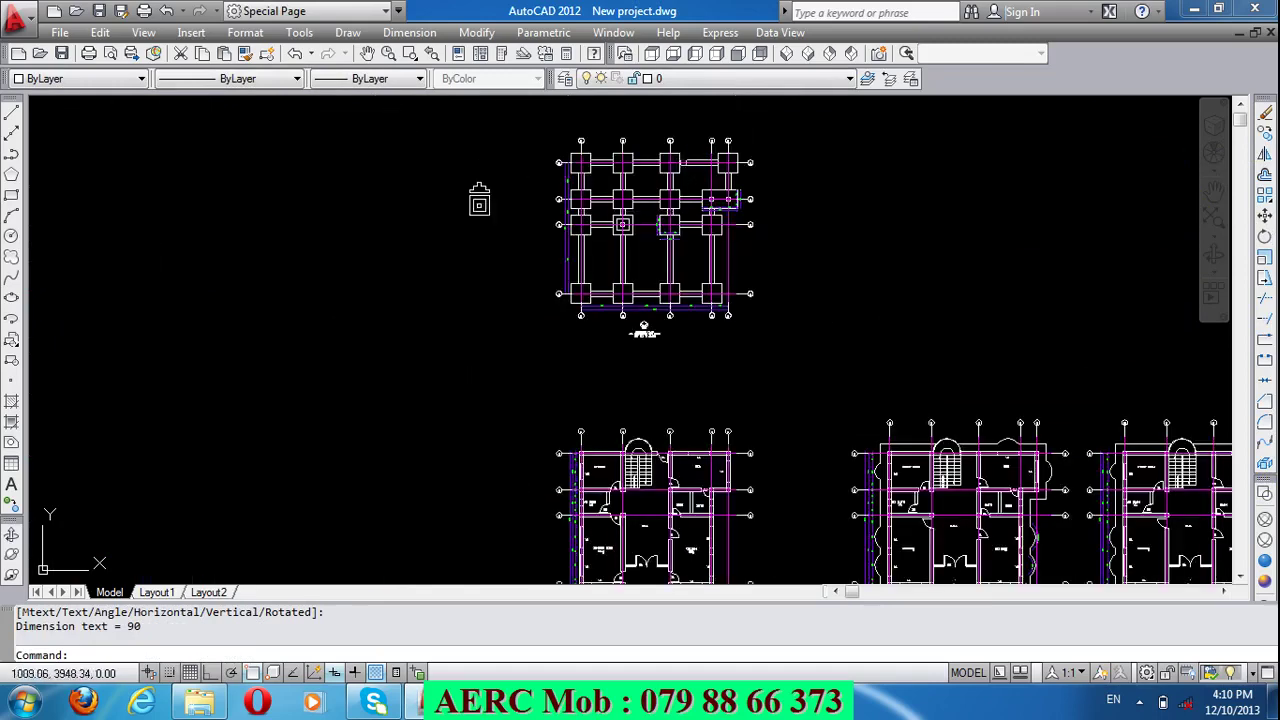
pyautogui.scroll(3, 636, 300)
pyautogui.scroll(2, 705, 291)
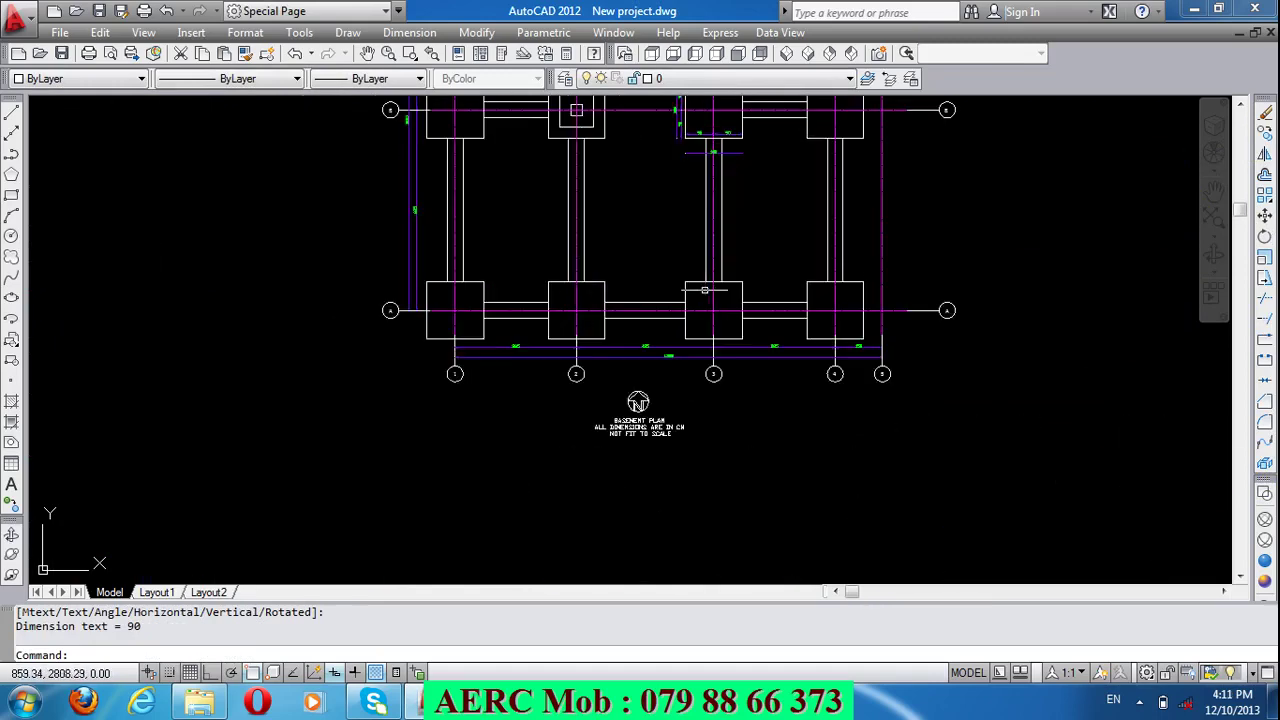
pyautogui.scroll(-3, 705, 290)
pyautogui.scroll(-2, 491, 191)
pyautogui.scroll(-1, 571, 229)
pyautogui.scroll(1, 514, 120)
pyautogui.scroll(5, 705, 484)
pyautogui.scroll(2, 688, 376)
# Step: Copy the HALL room label onto the footing plan near grid A
pyautogui.write('o')
pyautogui.press('Return')
pyautogui.moveTo(641, 377); pyautogui.dragTo(608, 320)
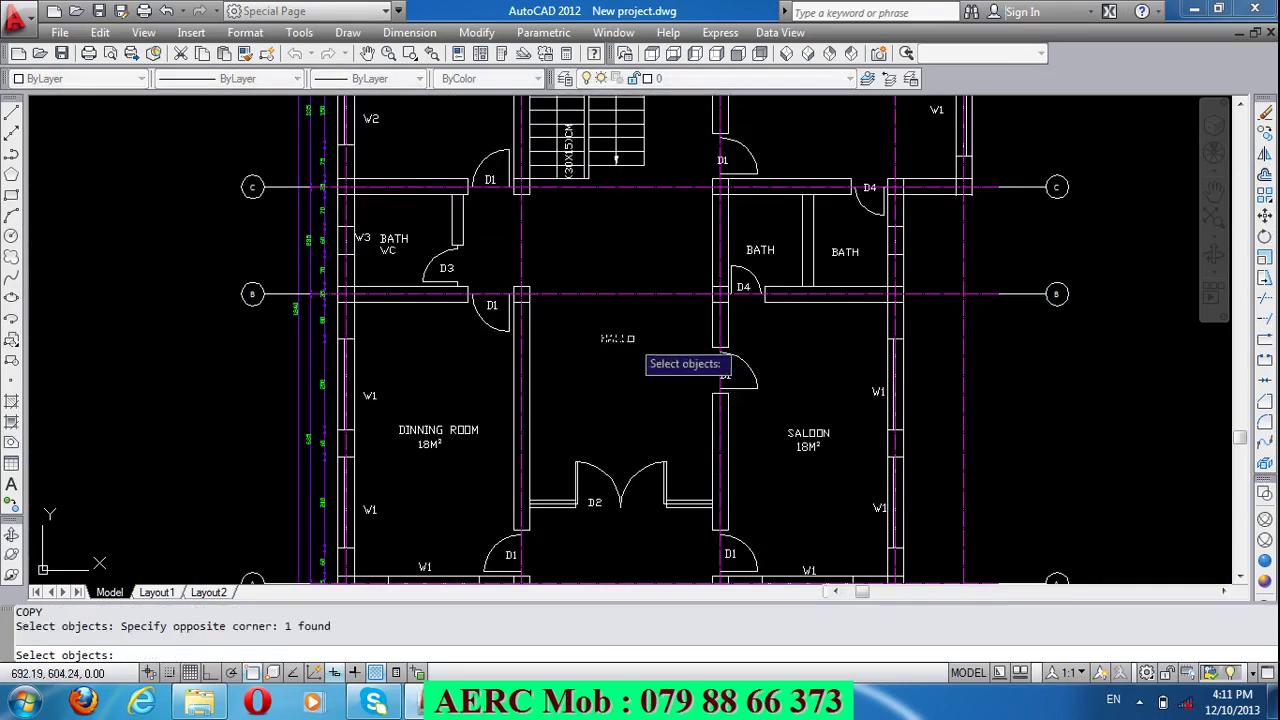
pyautogui.press('Return')
pyautogui.click(615, 355)
pyautogui.scroll(-4, 594, 457)
pyautogui.scroll(4, 600, 240)
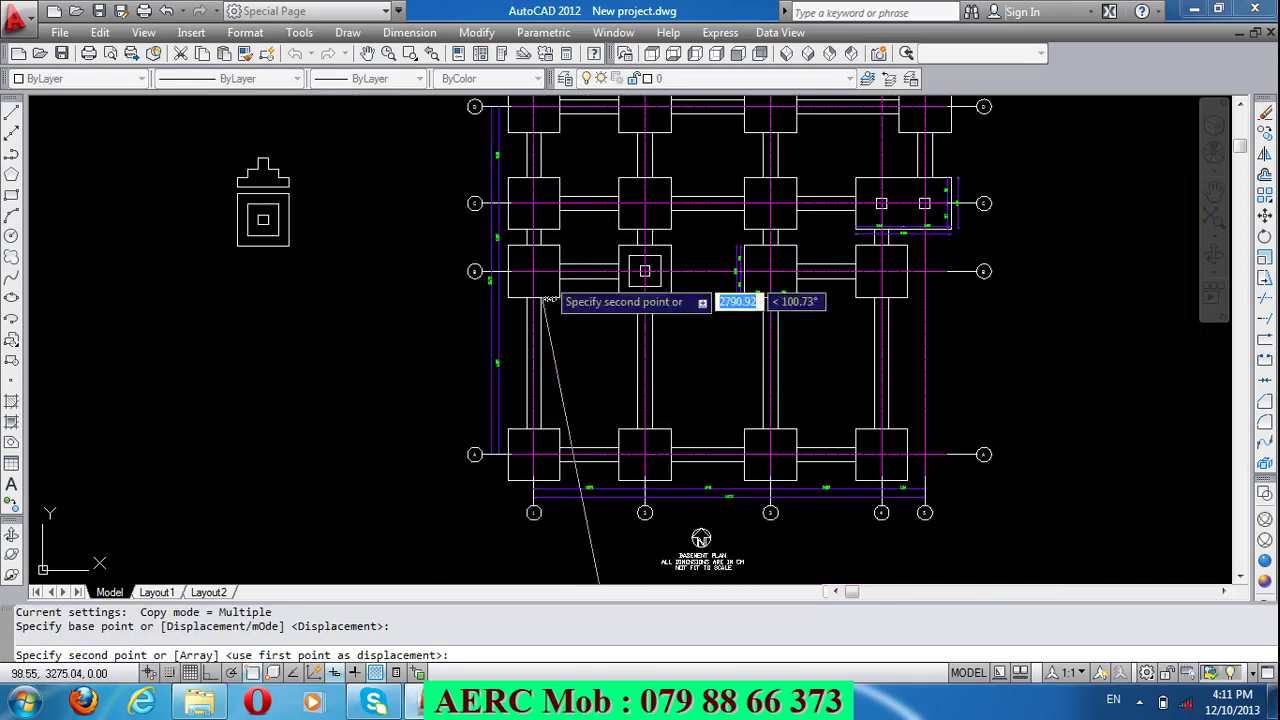
pyautogui.scroll(3, 505, 472)
pyautogui.scroll(1, 486, 490)
pyautogui.click(468, 484)
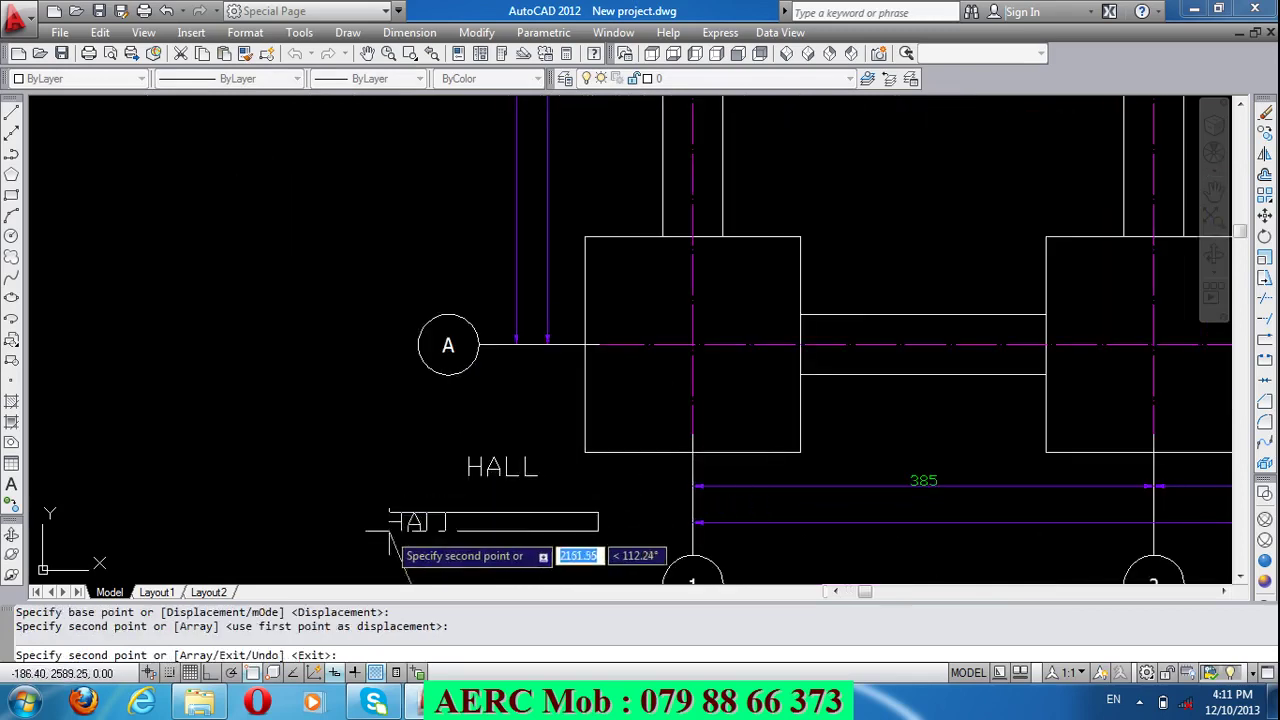
pyautogui.press('Return')
# Step: Change the copied label's text from HALL to F1
pyautogui.click(483, 470)
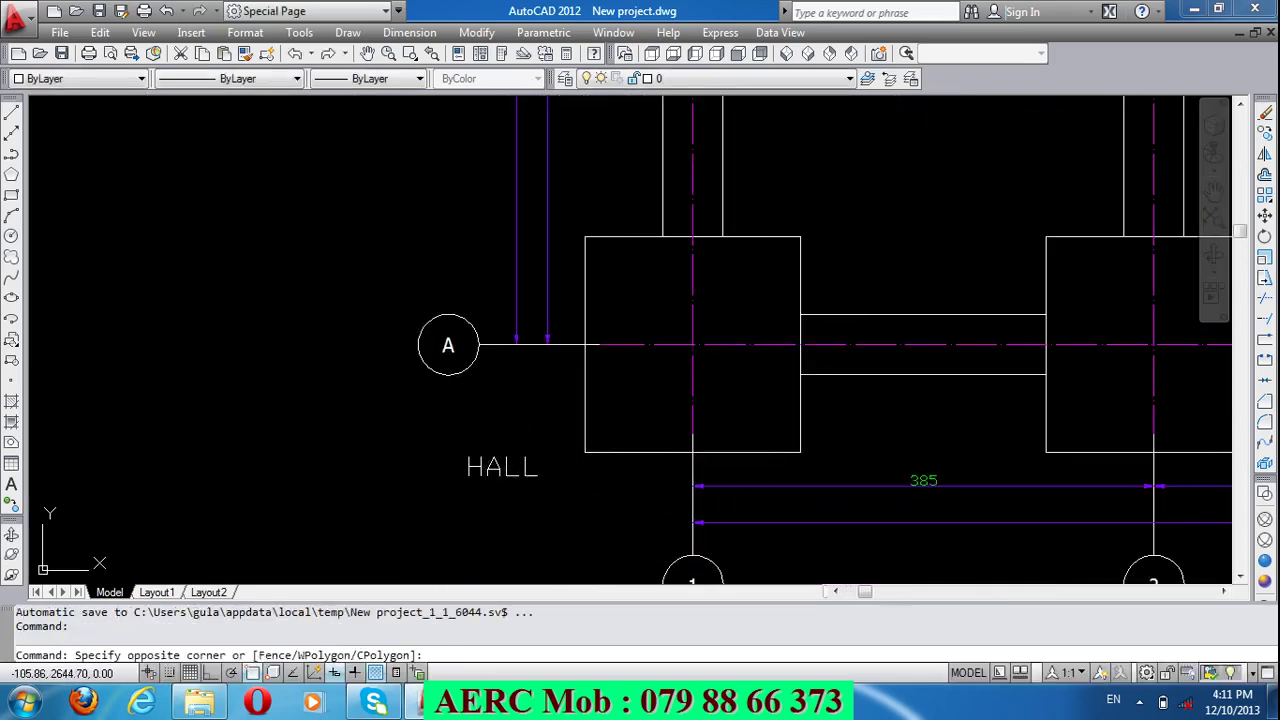
pyautogui.click(495, 480)
pyautogui.doubleClick(500, 467)
pyautogui.moveTo(538, 469); pyautogui.dragTo(450, 472)
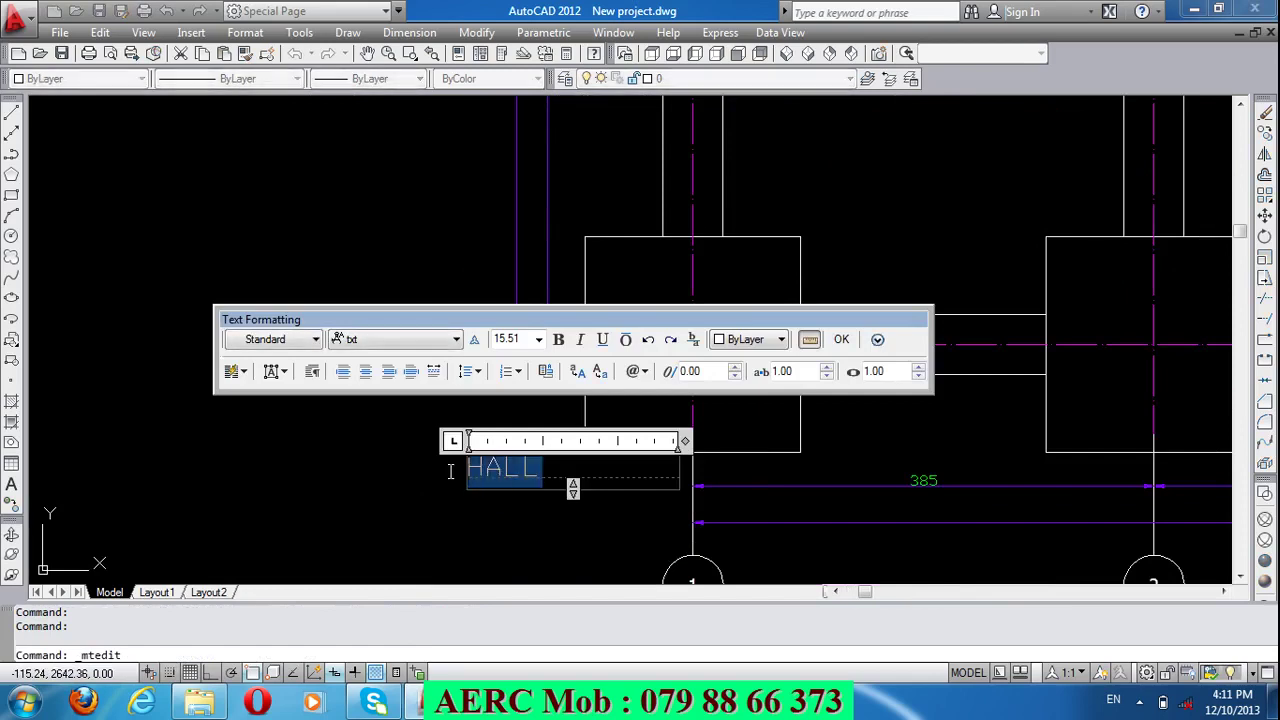
pyautogui.write('F1')
pyautogui.click(511, 524)
# Step: Copy the F1 label into two more footings along grid A
pyautogui.scroll(-2, 486, 395)
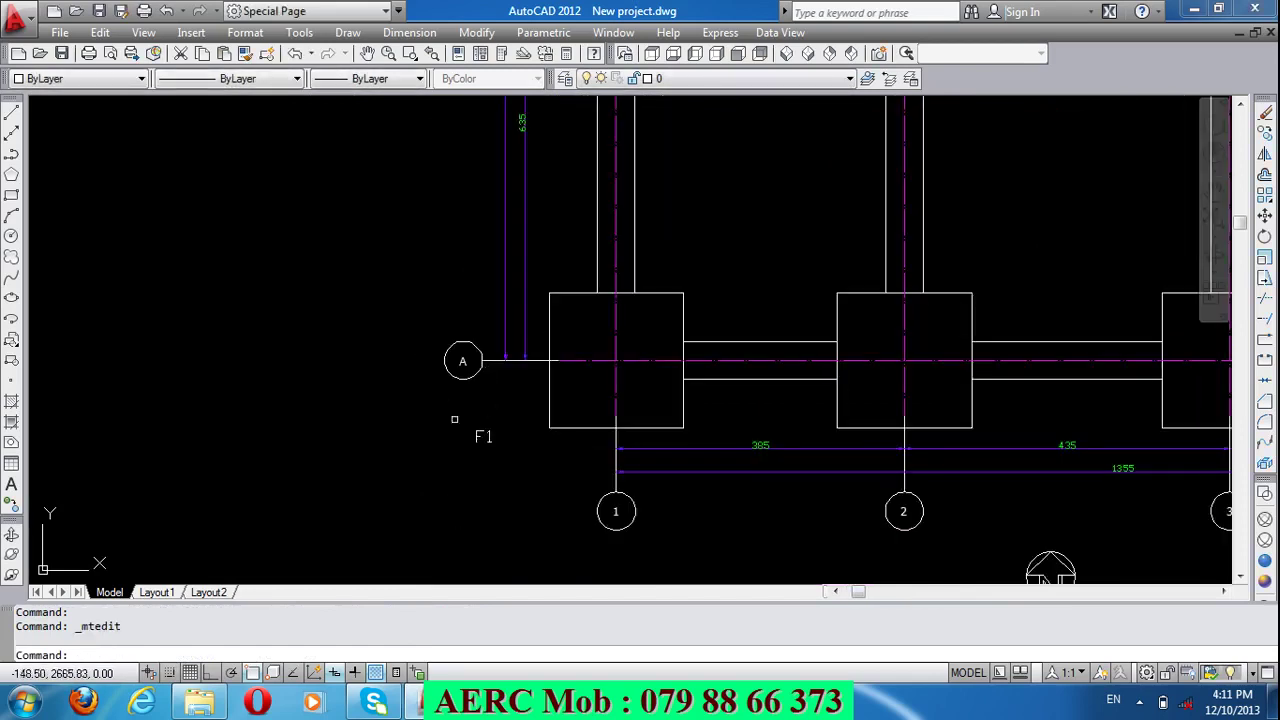
pyautogui.write('Co')
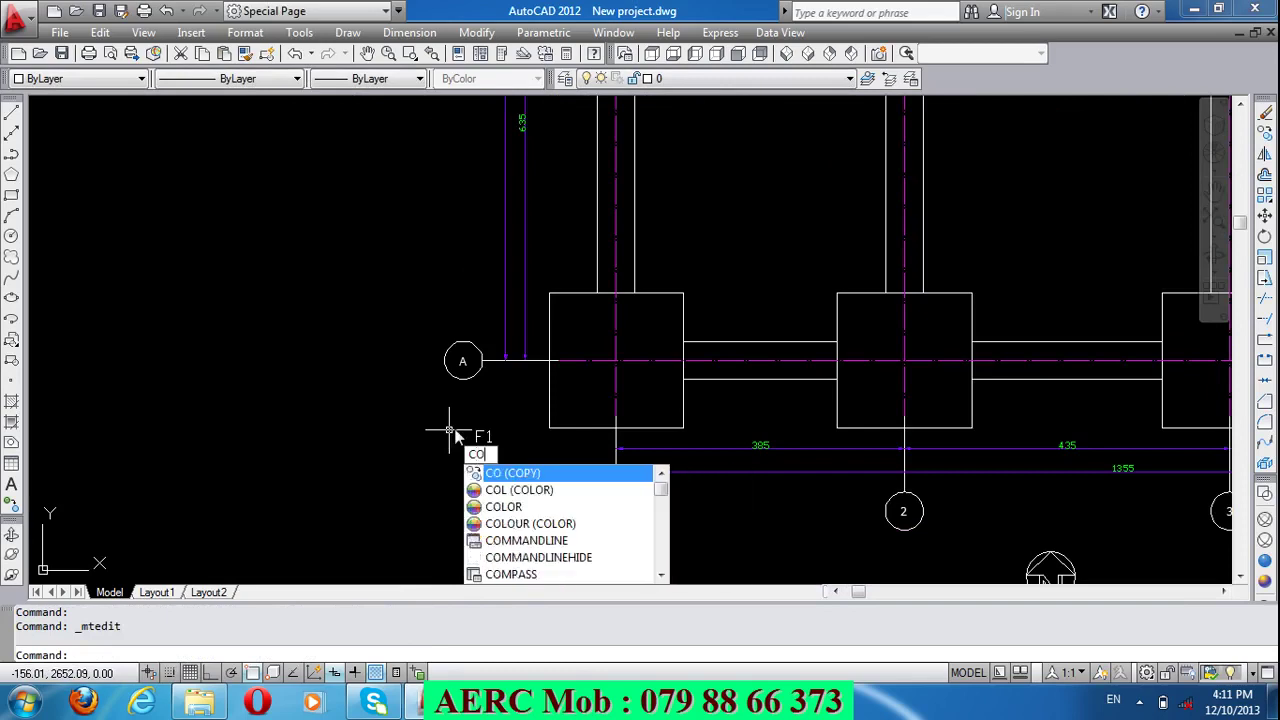
pyautogui.press('Return')
pyautogui.click(495, 452)
pyautogui.click(458, 434)
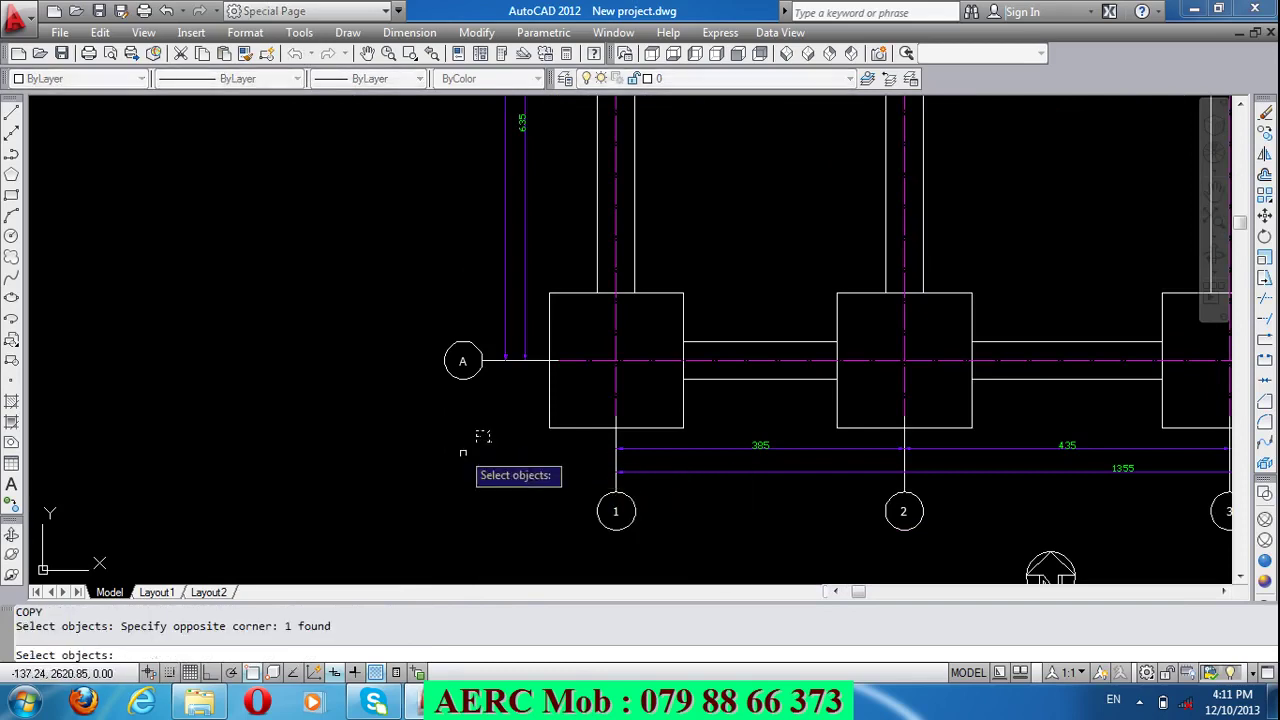
pyautogui.press('Return')
pyautogui.click(478, 440)
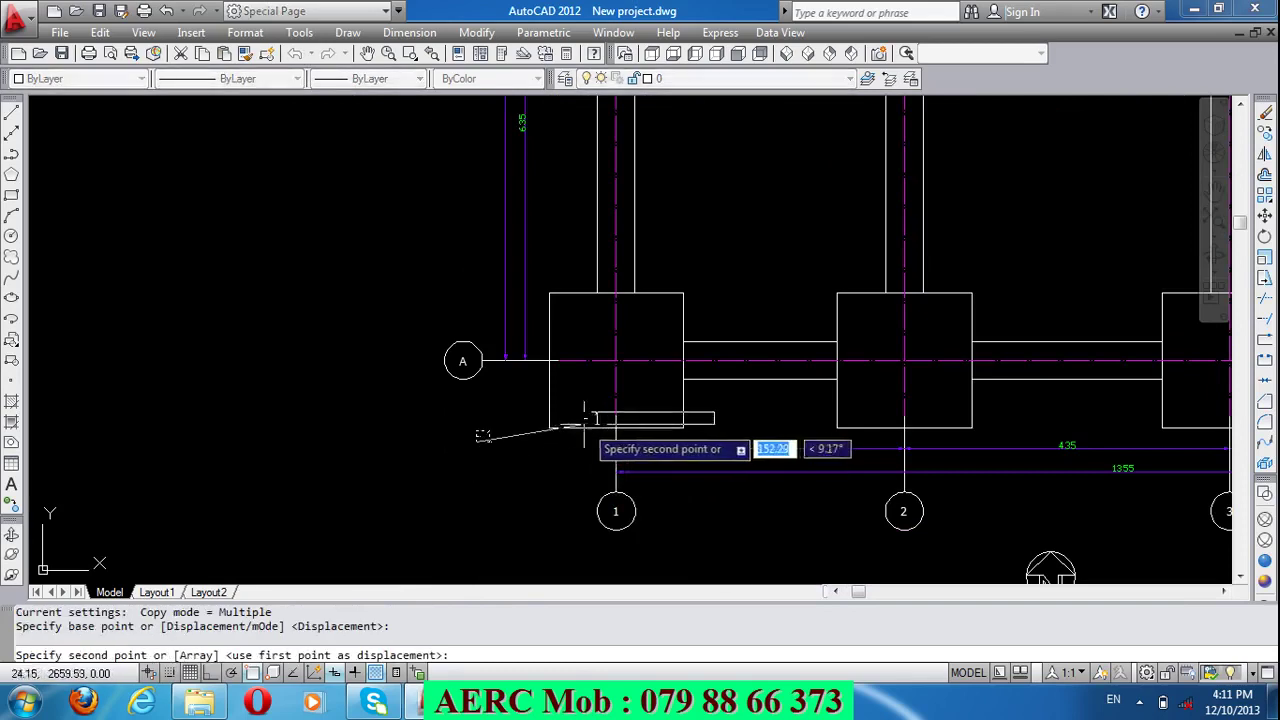
pyautogui.scroll(3, 550, 416)
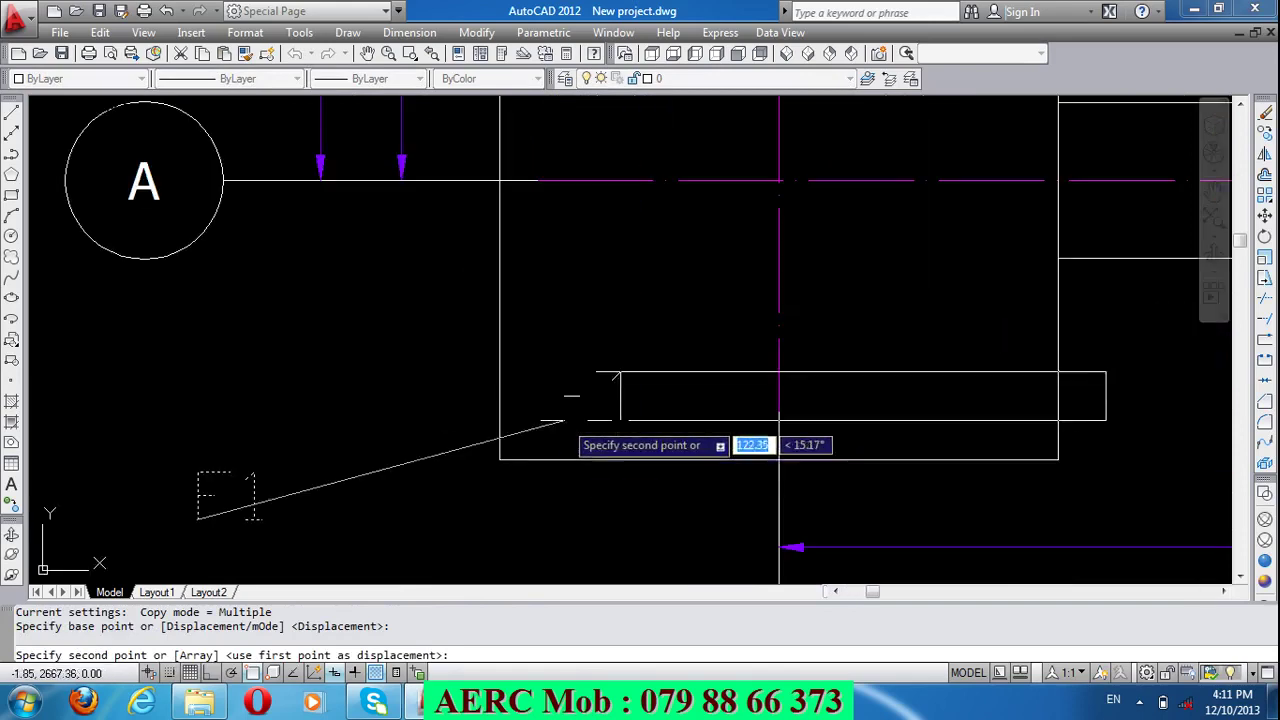
pyautogui.click(510, 460)
pyautogui.scroll(-3, 492, 509)
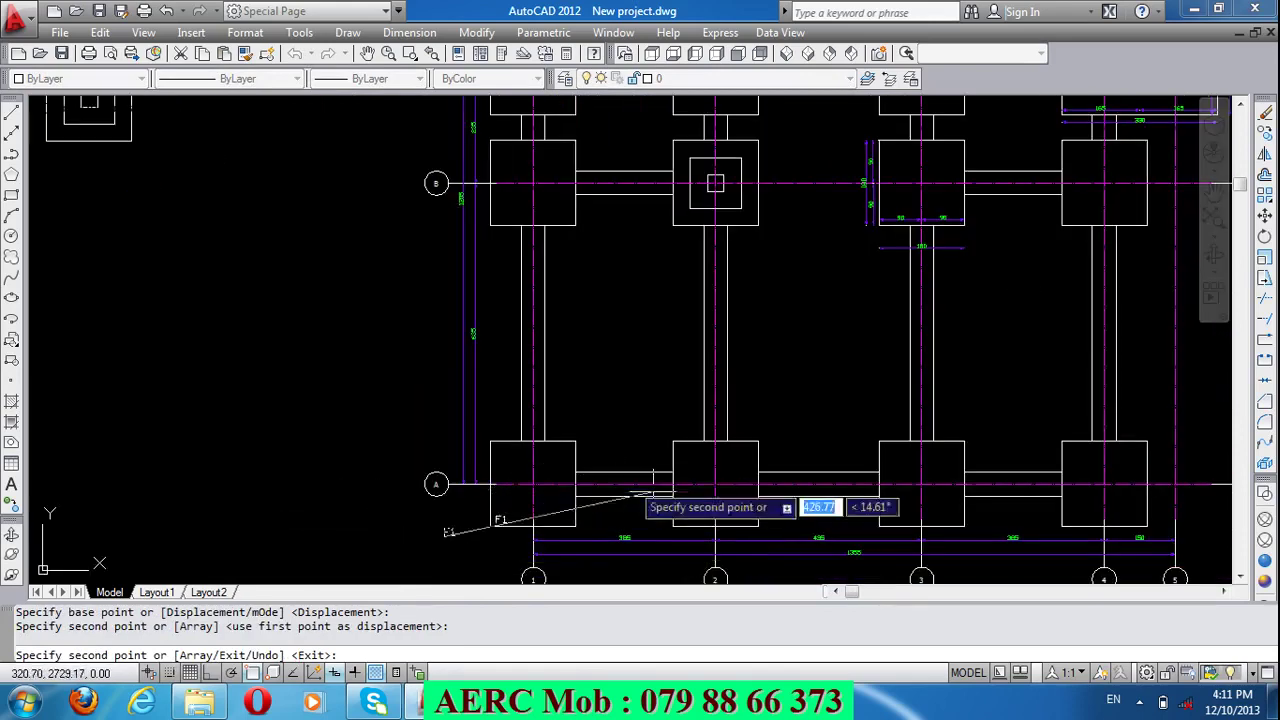
pyautogui.scroll(3, 600, 495)
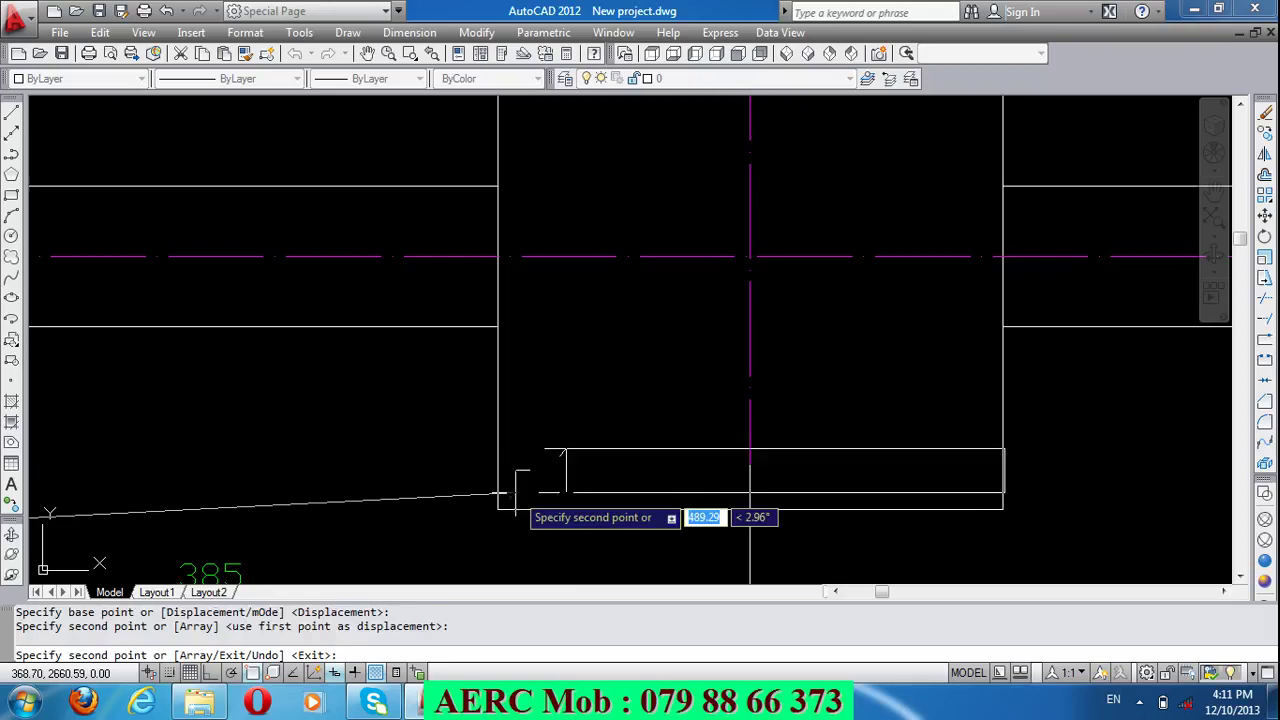
pyautogui.click(525, 478)
# Step: Place another F1 label copy on the wide footing at grid C
pyautogui.scroll(-2, 525, 478)
pyautogui.scroll(-3, 617, 487)
pyautogui.scroll(4, 617, 487)
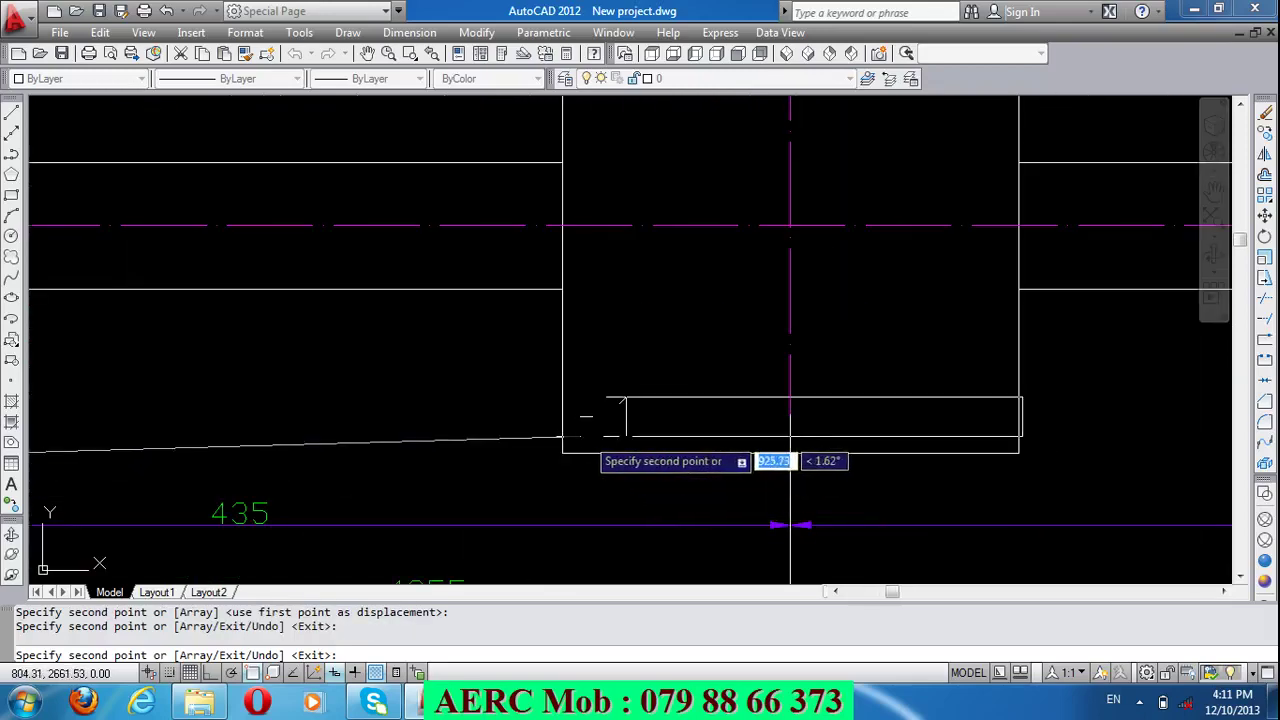
pyautogui.scroll(-3, 460, 455)
pyautogui.scroll(3, 771, 443)
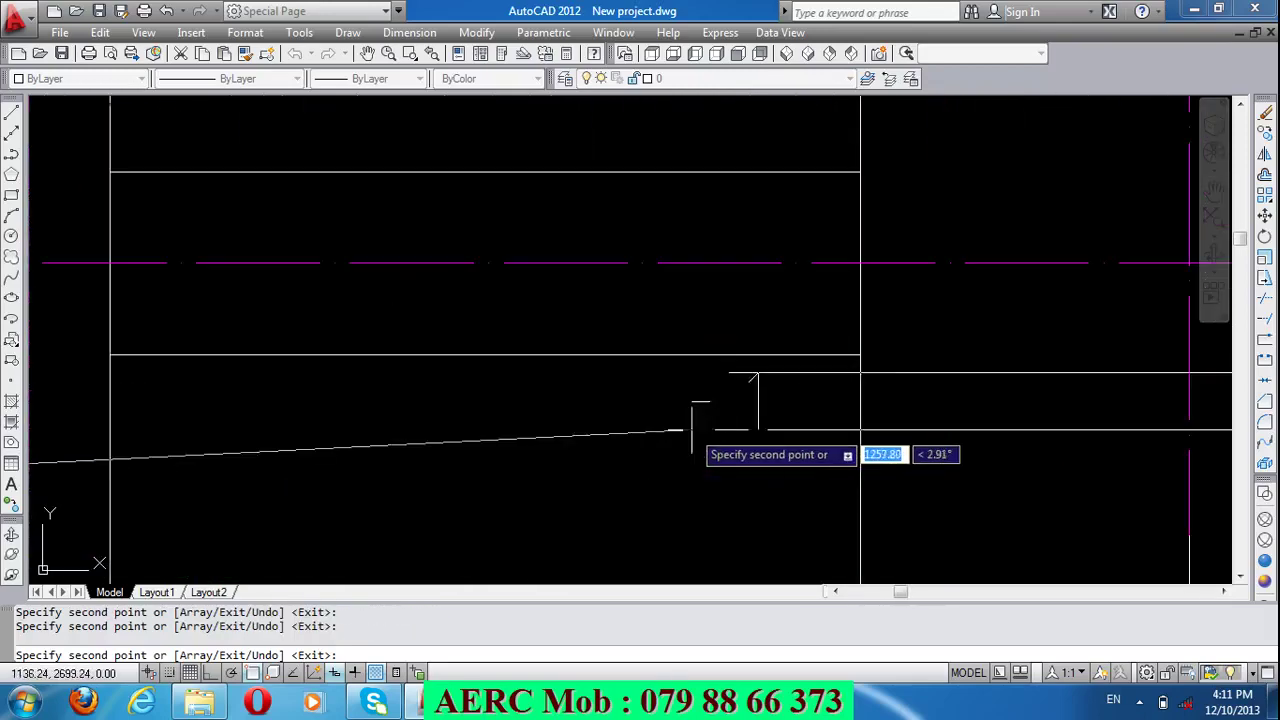
pyautogui.scroll(-3, 857, 457)
pyautogui.scroll(5, 790, 428)
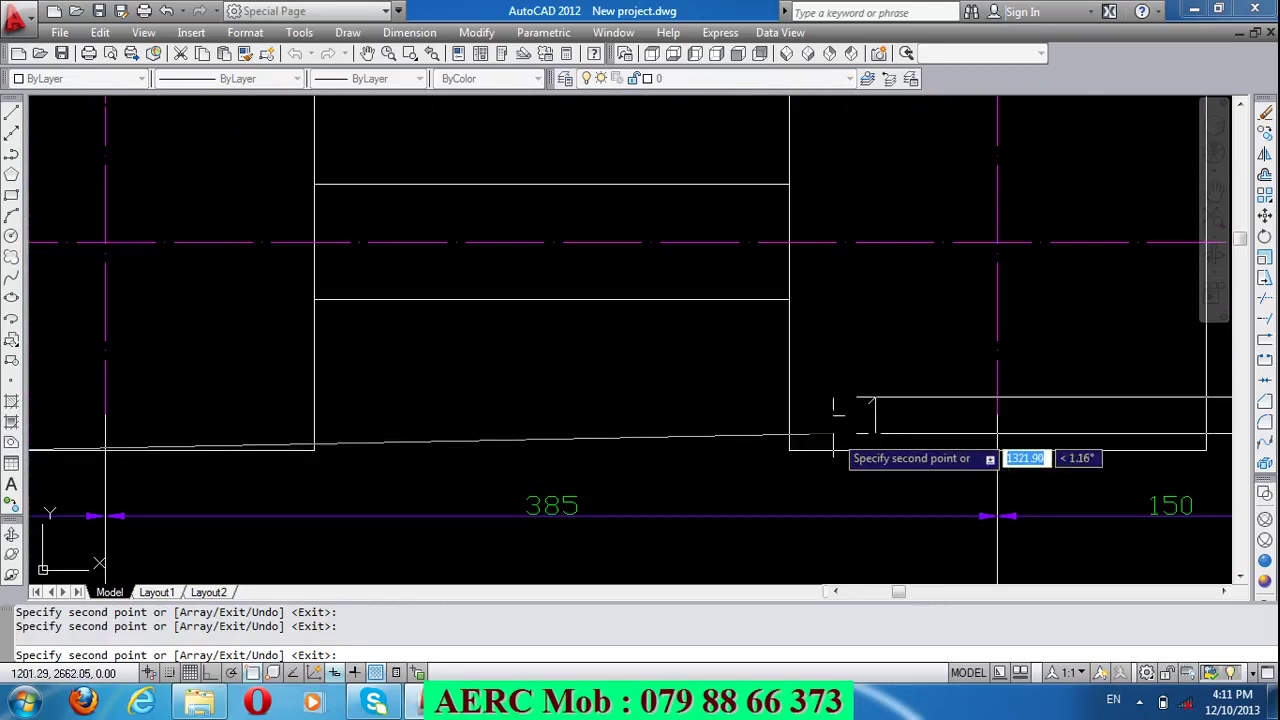
pyautogui.scroll(-5, 805, 468)
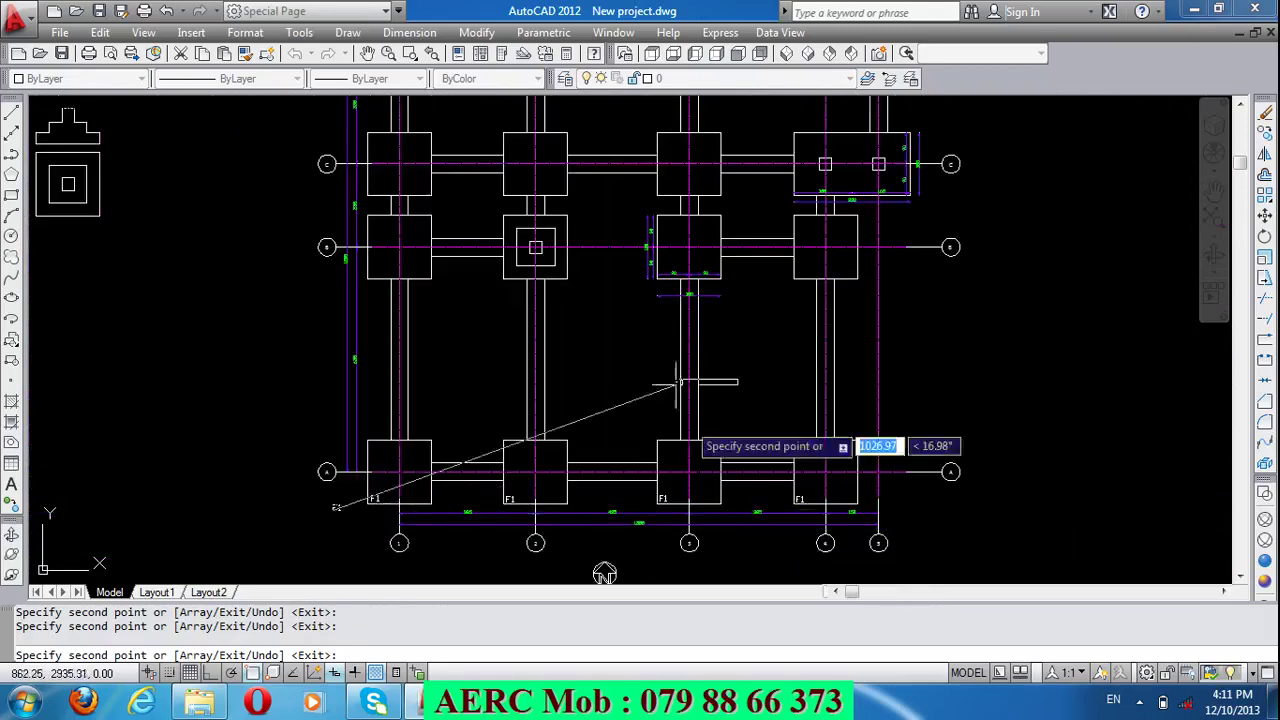
pyautogui.scroll(4, 670, 300)
pyautogui.scroll(1, 712, 300)
pyautogui.scroll(-5, 738, 290)
pyautogui.scroll(5, 691, 308)
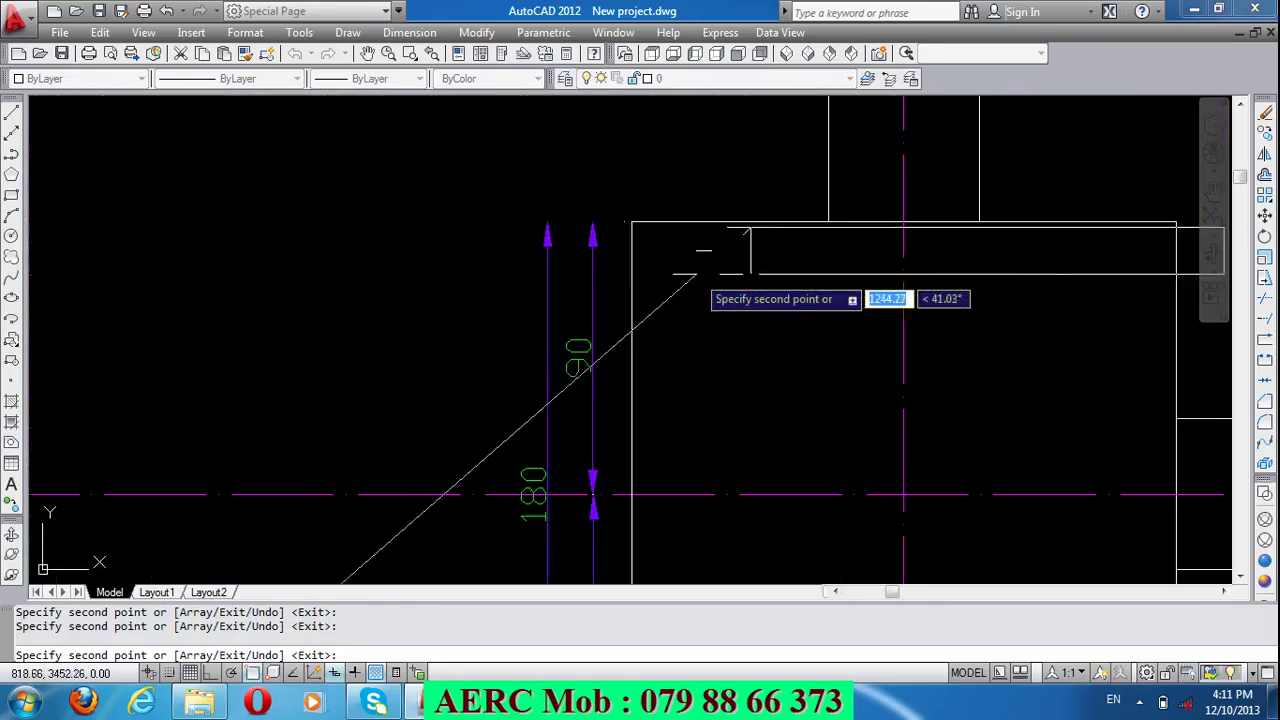
pyautogui.scroll(-3, 600, 290)
pyautogui.scroll(-2, 480, 280)
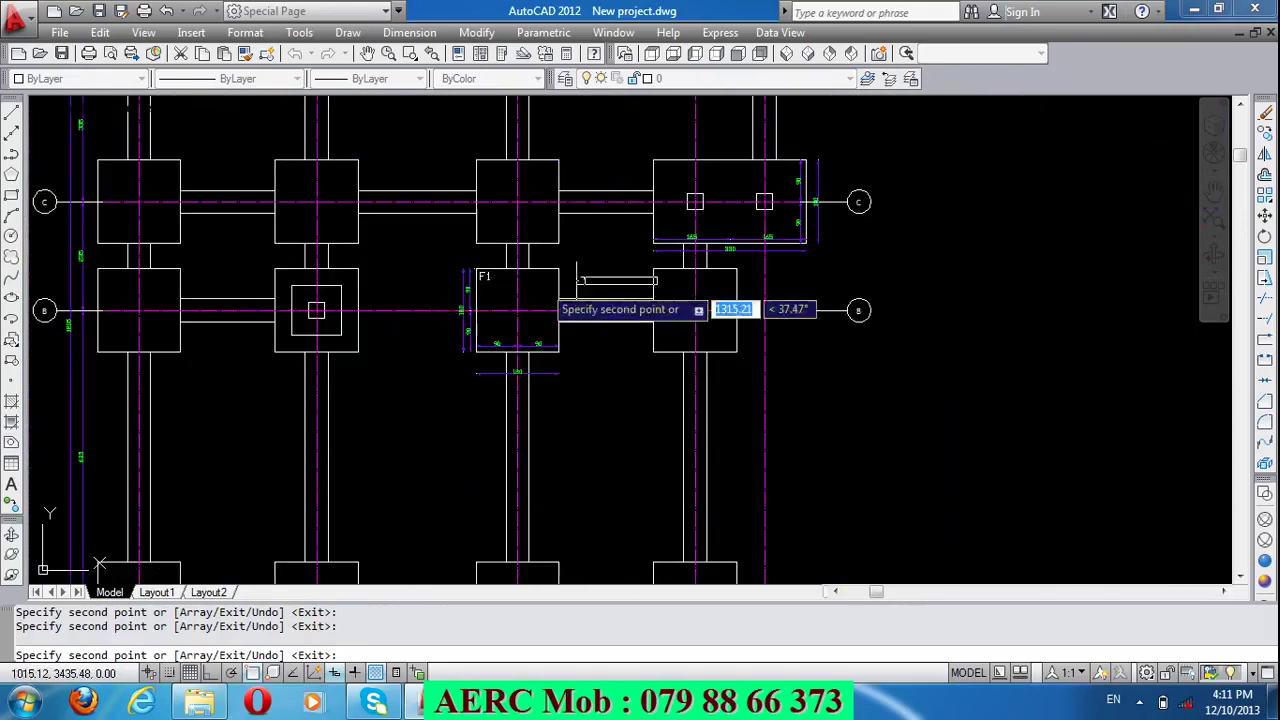
pyautogui.scroll(5, 700, 240)
pyautogui.scroll(-4, 663, 240)
pyautogui.scroll(5, 666, 206)
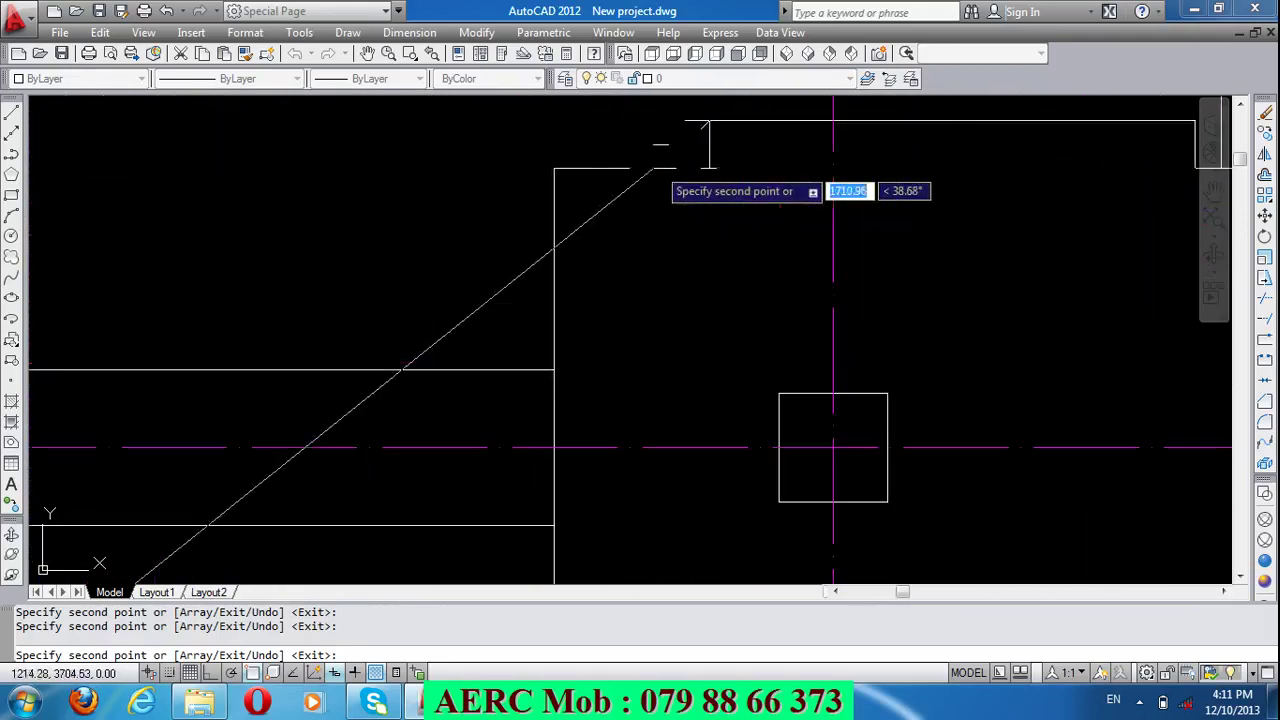
pyautogui.click(584, 254)
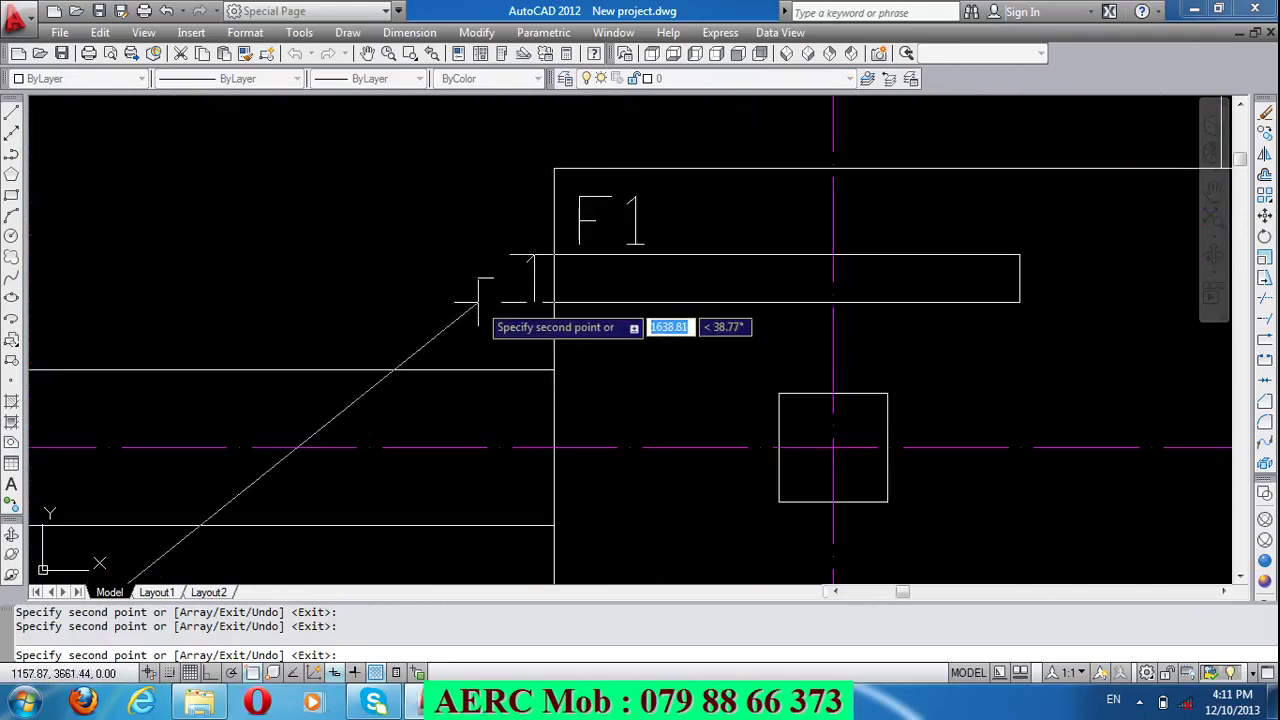
pyautogui.press('Return')
# Step: Change the grid C footing's label from F1 to F2
pyautogui.doubleClick(580, 231)
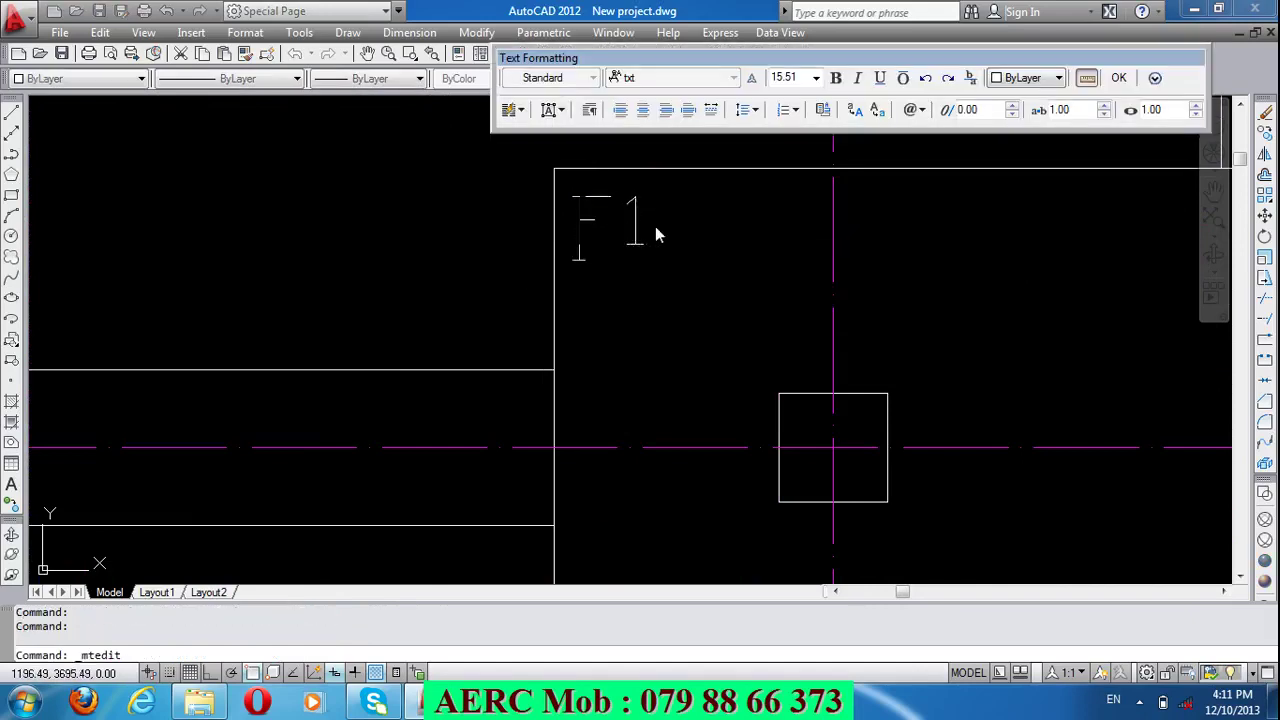
pyautogui.moveTo(655, 226); pyautogui.dragTo(636, 227)
pyautogui.write('2')
pyautogui.click(628, 324)
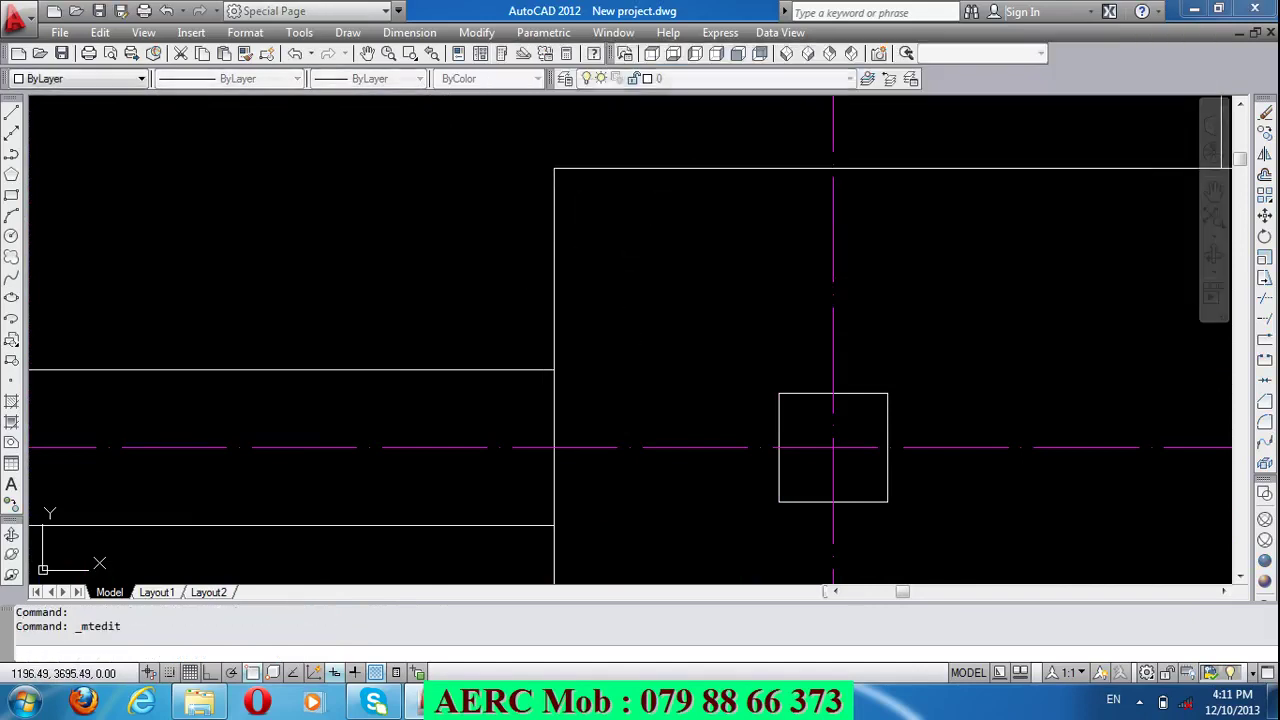
# Step: Zoom in on the F2 footing's 90/180 and 165/330 dimensions near grid bubble C
pyautogui.scroll(-2, 700, 207)
pyautogui.scroll(-2, 700, 207)
pyautogui.scroll(-2, 498, 265)
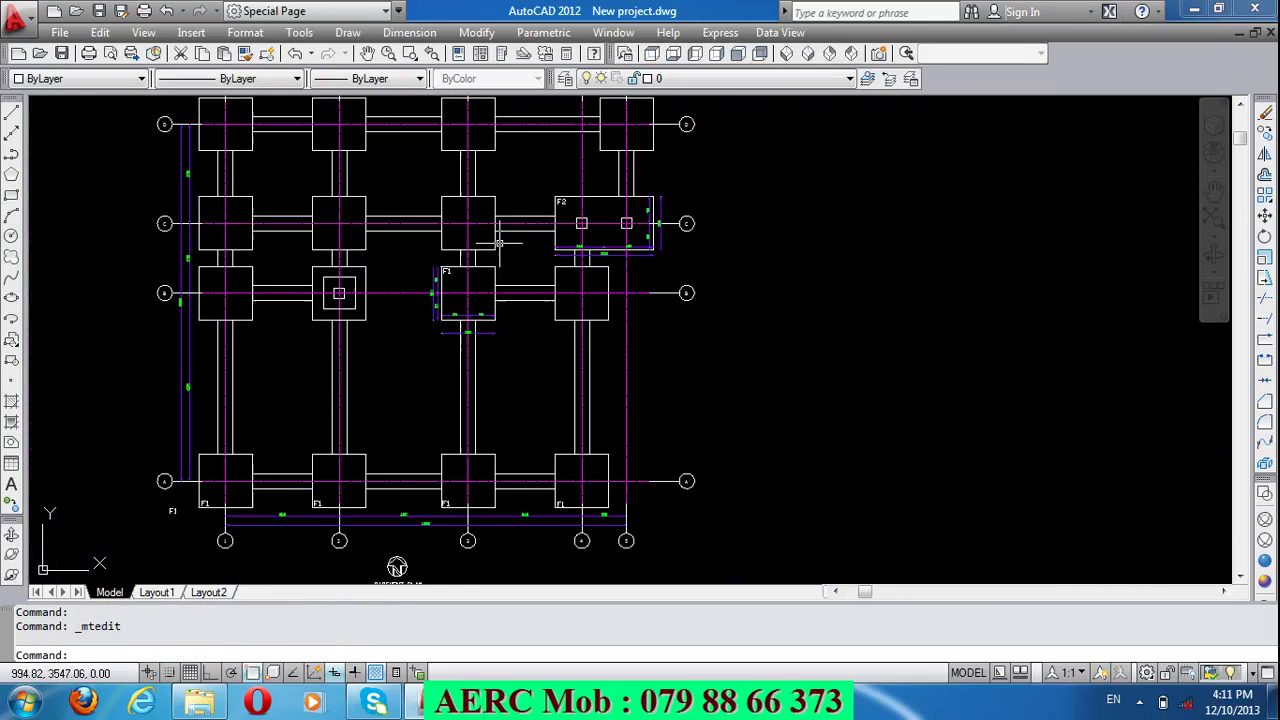
pyautogui.scroll(3, 498, 287)
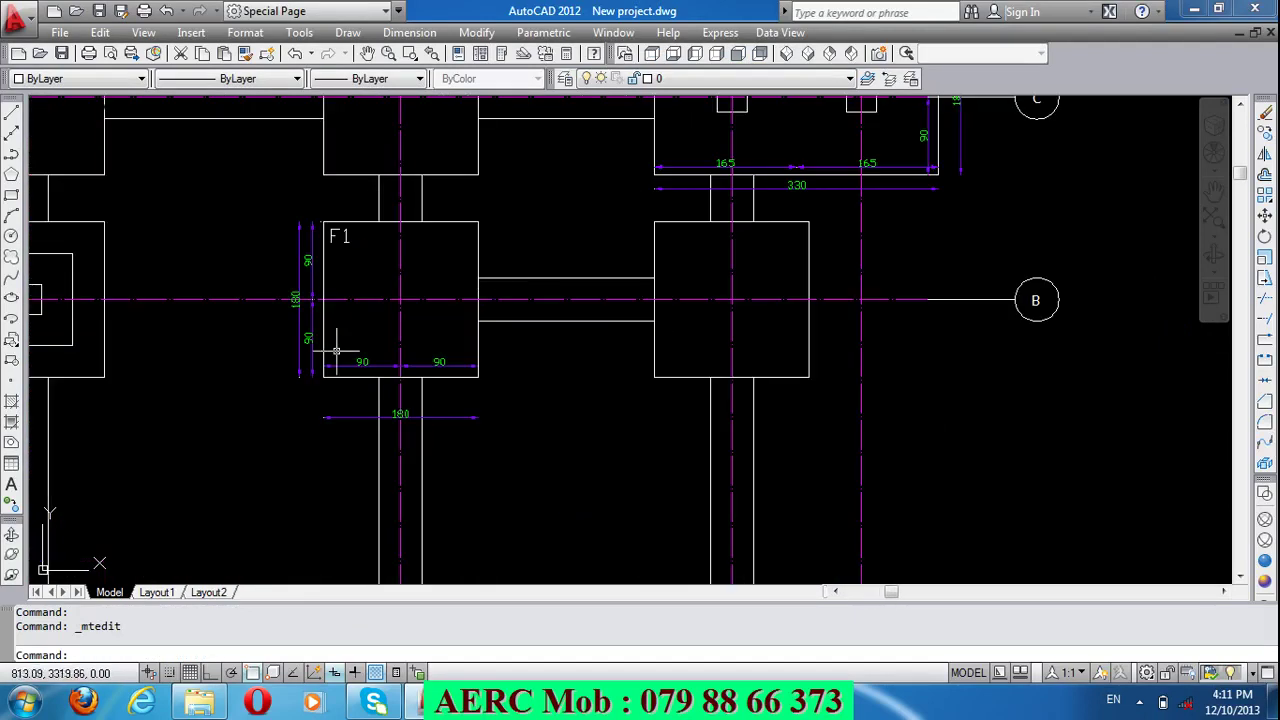
pyautogui.scroll(-2, 384, 441)
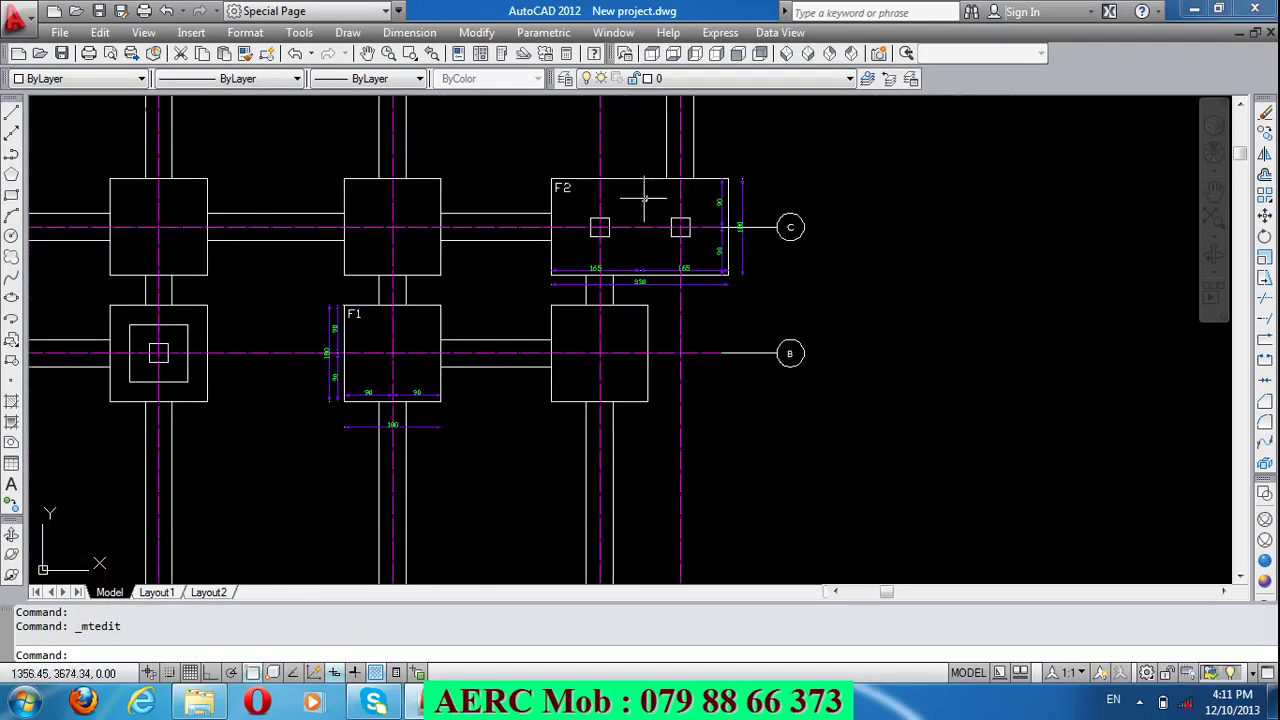
pyautogui.scroll(3, 644, 198)
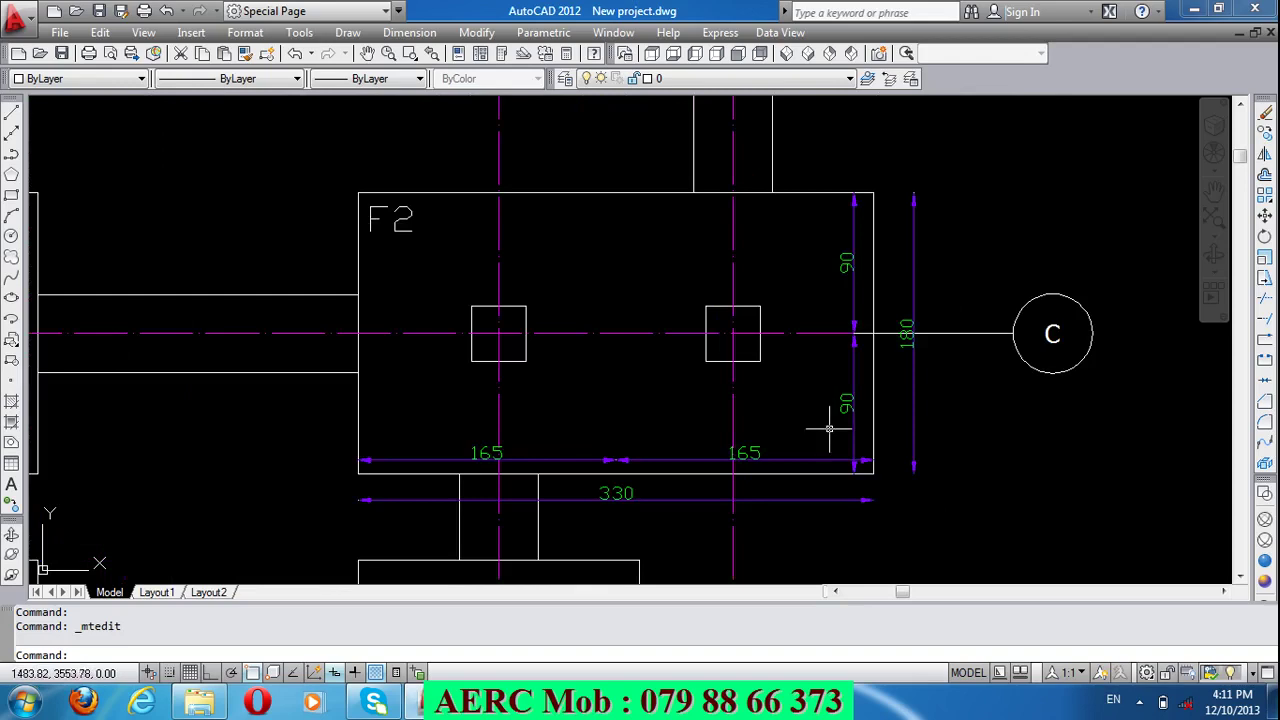
pyautogui.scroll(-3, 625, 277)
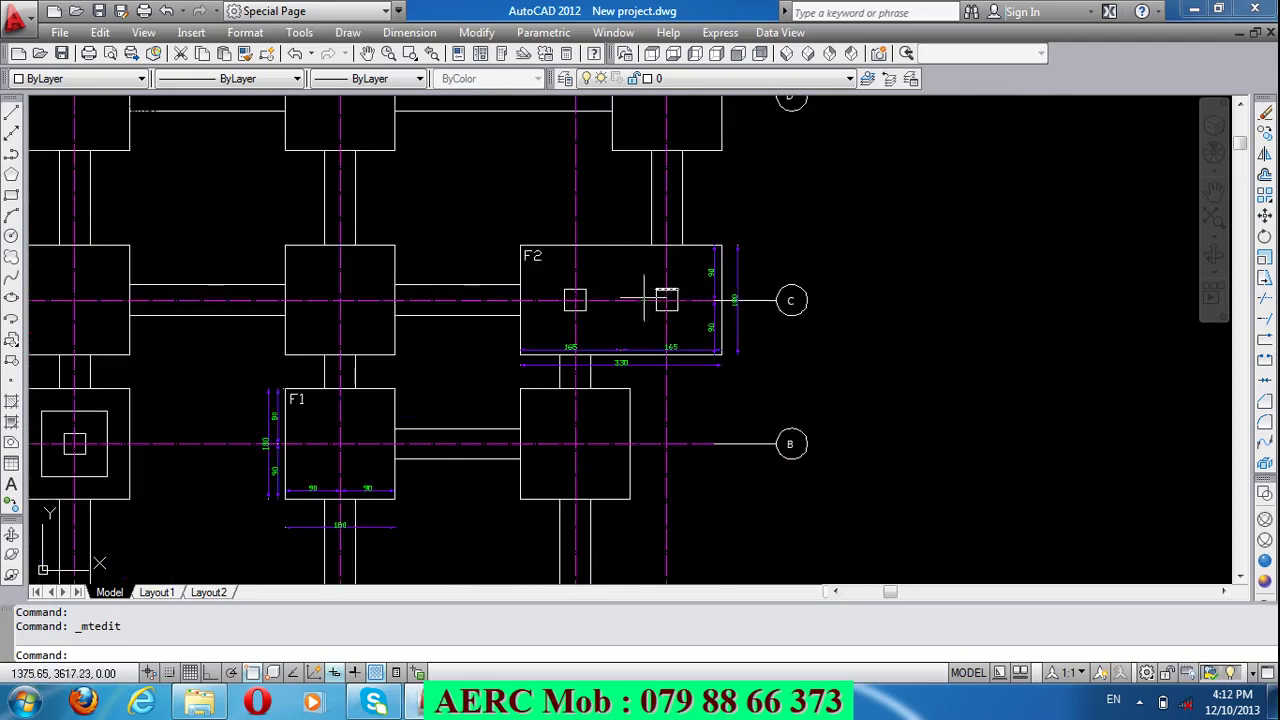
pyautogui.scroll(1, 720, 298)
pyautogui.scroll(1, 729, 271)
pyautogui.scroll(1, 660, 330)
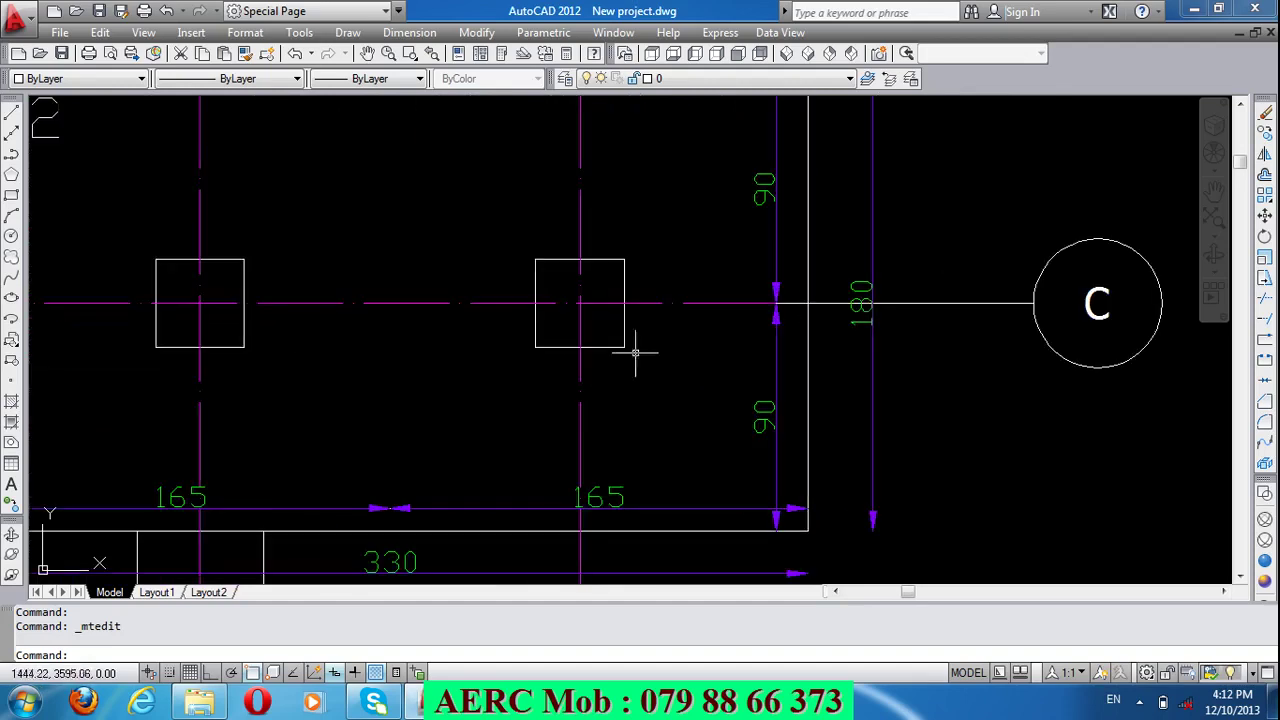
pyautogui.write('DLI')
pyautogui.press('Return')
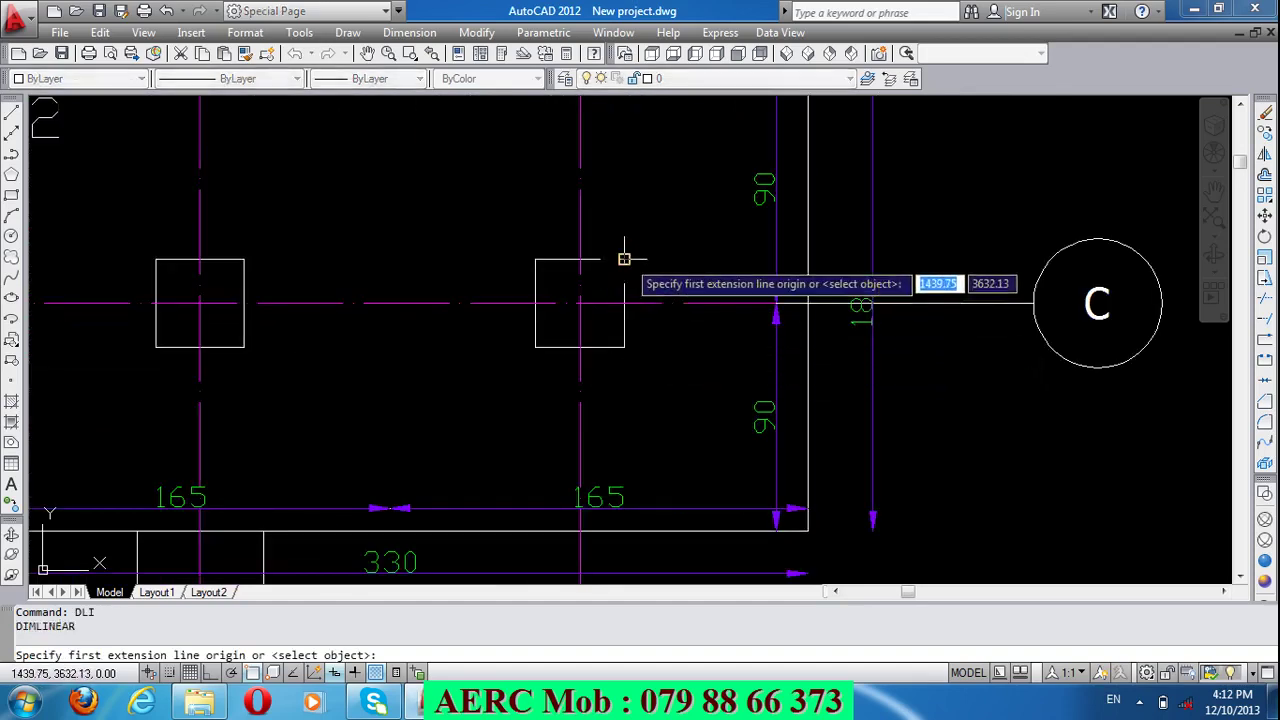
pyautogui.click(624, 259)
pyautogui.click(580, 259)
pyautogui.click(526, 233)
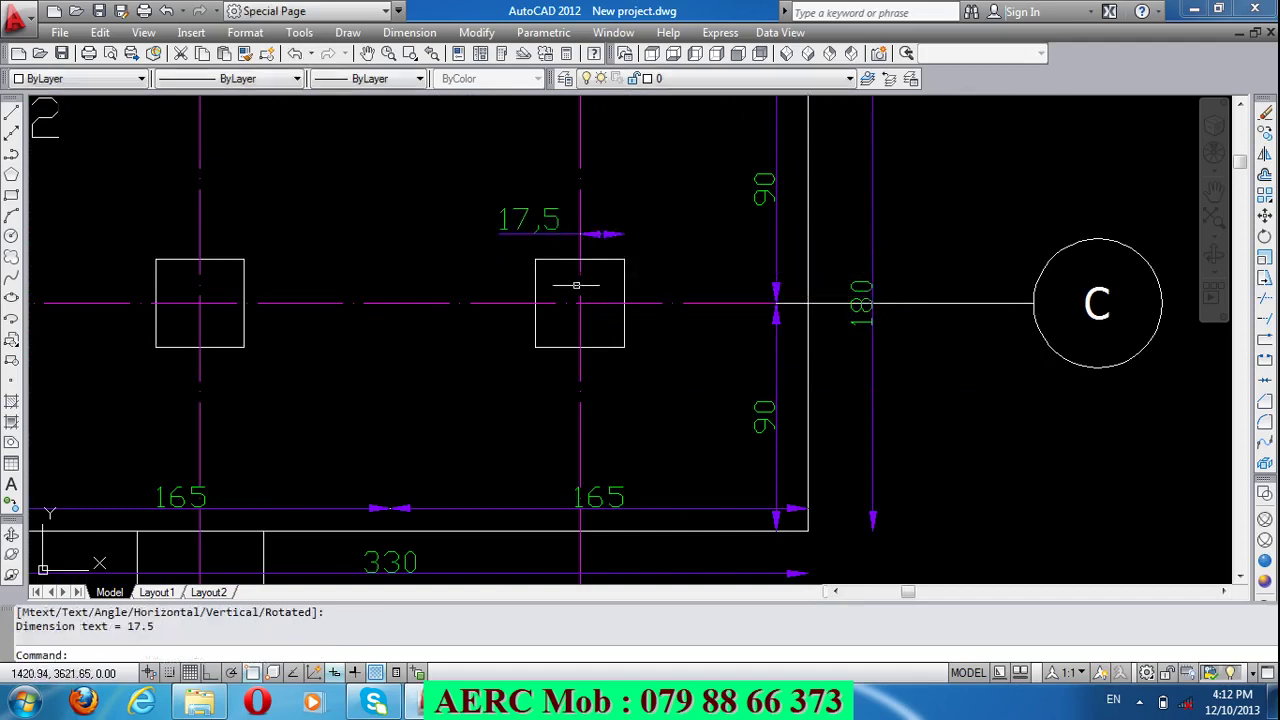
pyautogui.click(526, 210)
pyautogui.press('Delete')
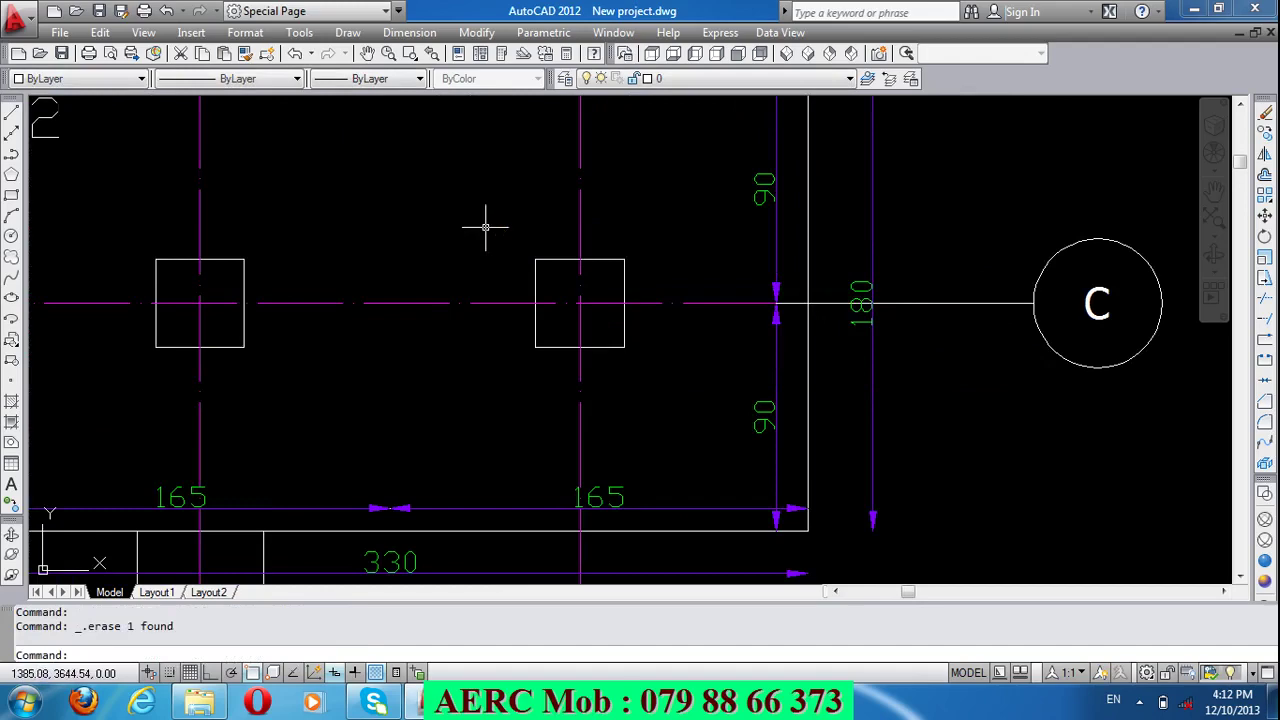
pyautogui.scroll(-5, 486, 228)
pyautogui.scroll(-4, 609, 306)
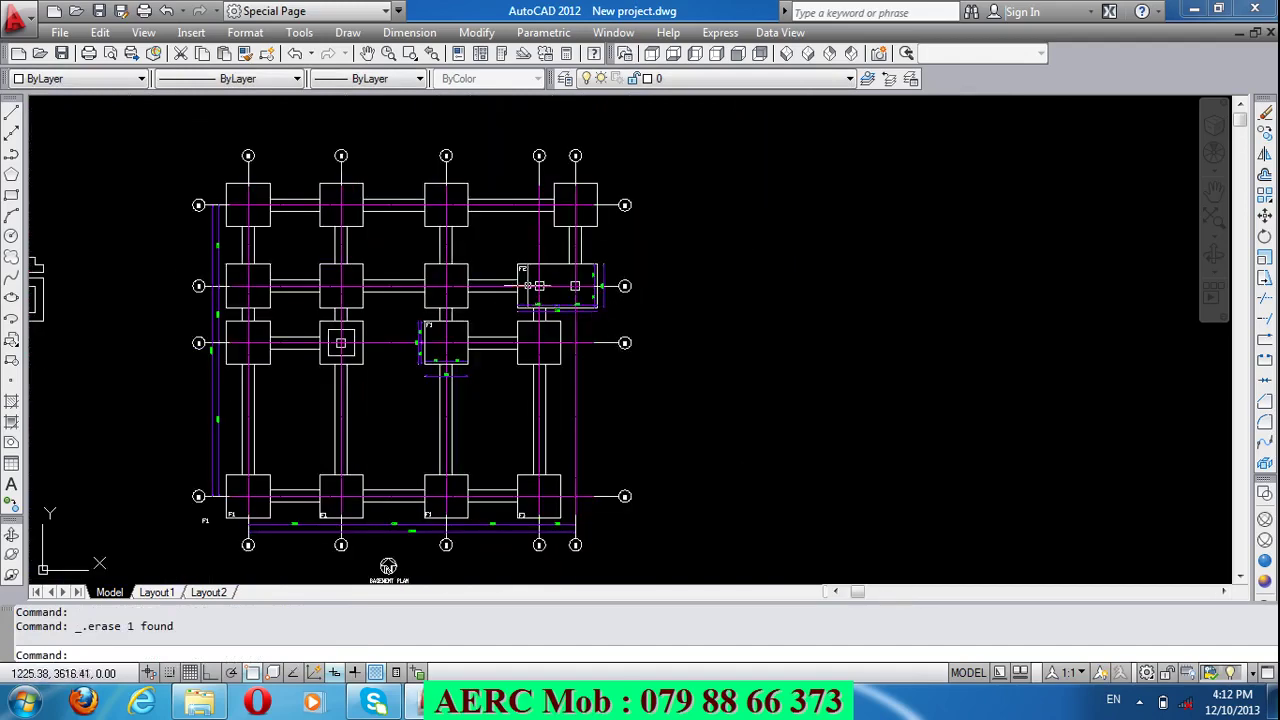
pyautogui.scroll(1, 392, 236)
pyautogui.scroll(-3, 405, 225)
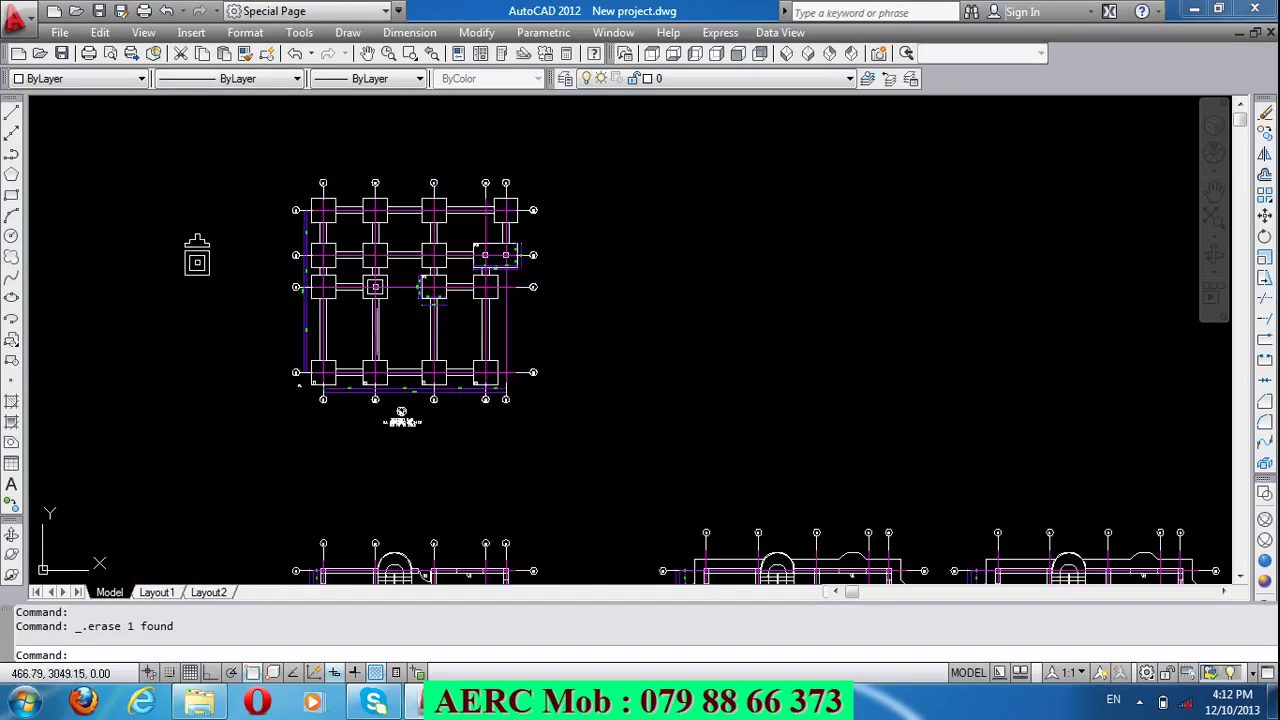
pyautogui.scroll(3, 374, 332)
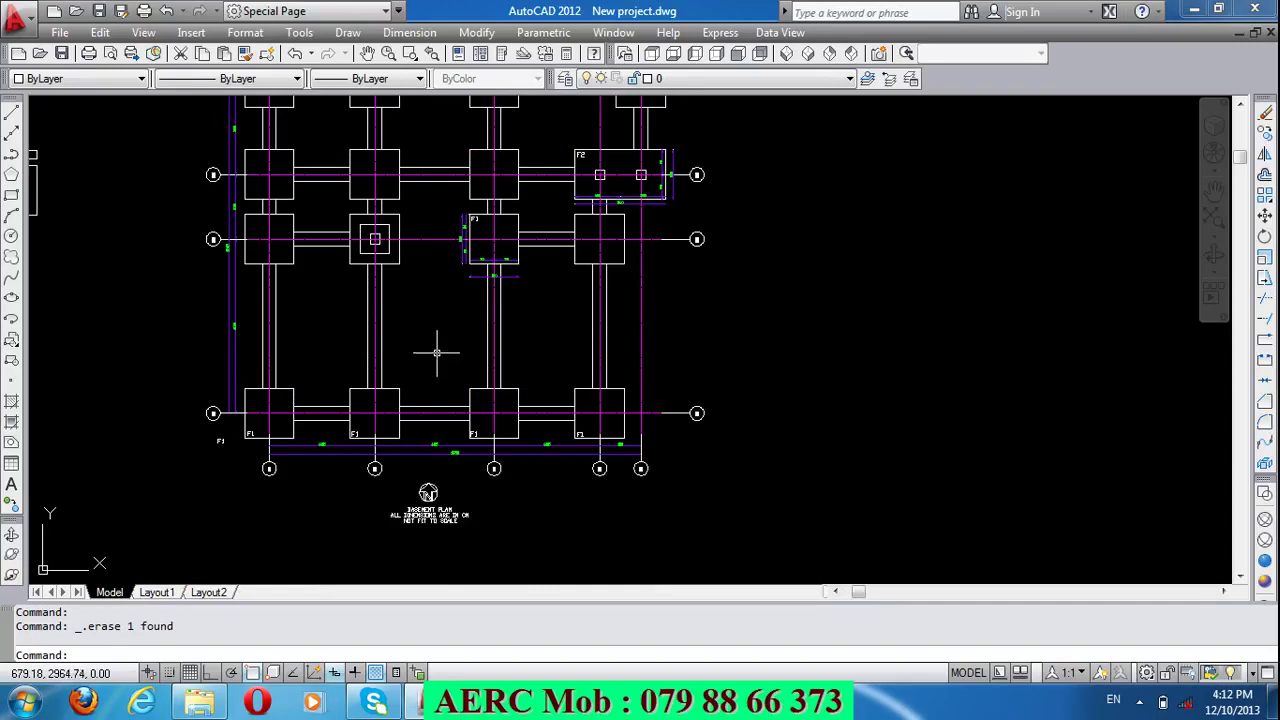
pyautogui.scroll(3, 501, 288)
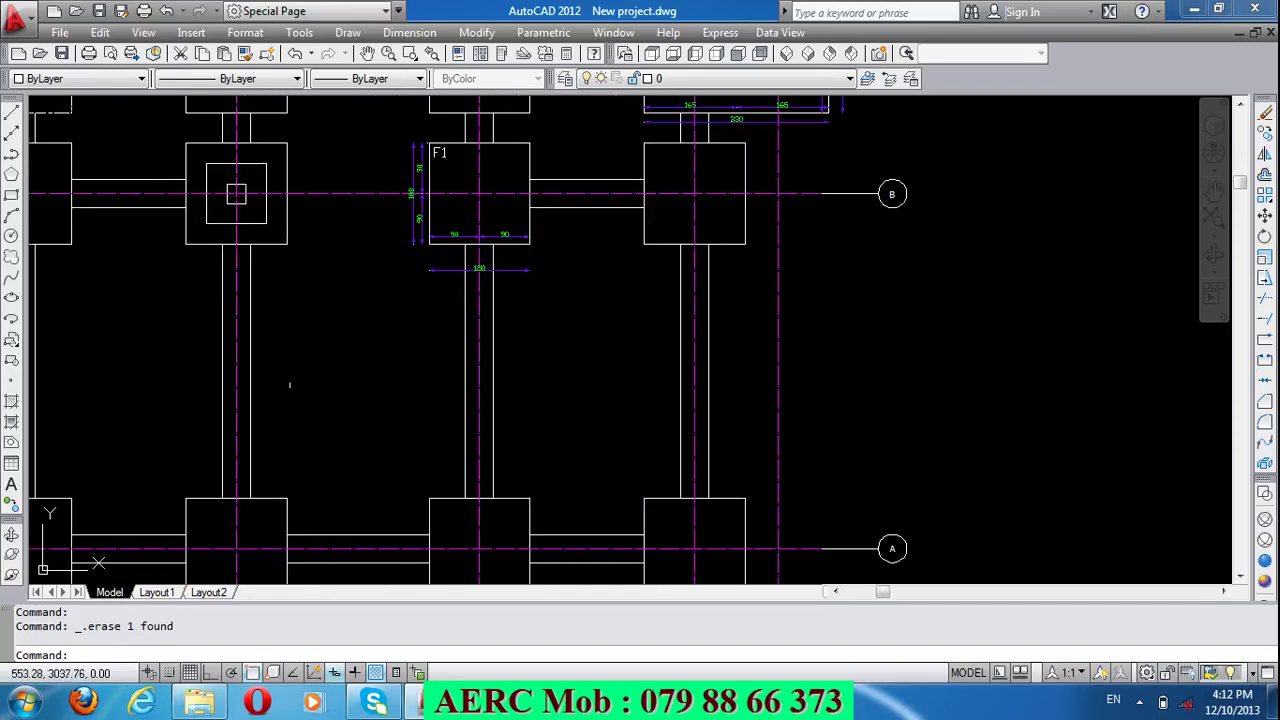
pyautogui.scroll(2, 208, 377)
# Step: Dimension the tie beam's full 50 width with DLI
pyautogui.write('DLI')
pyautogui.press('Return')
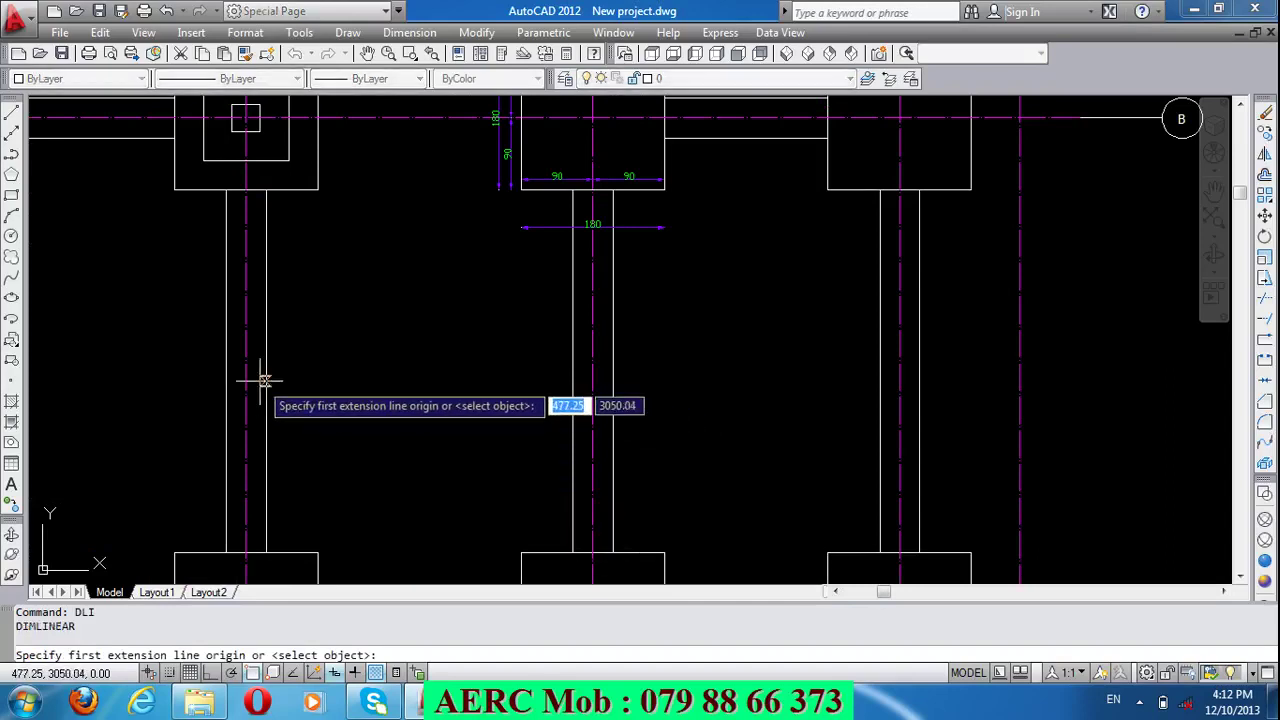
pyautogui.click(265, 372)
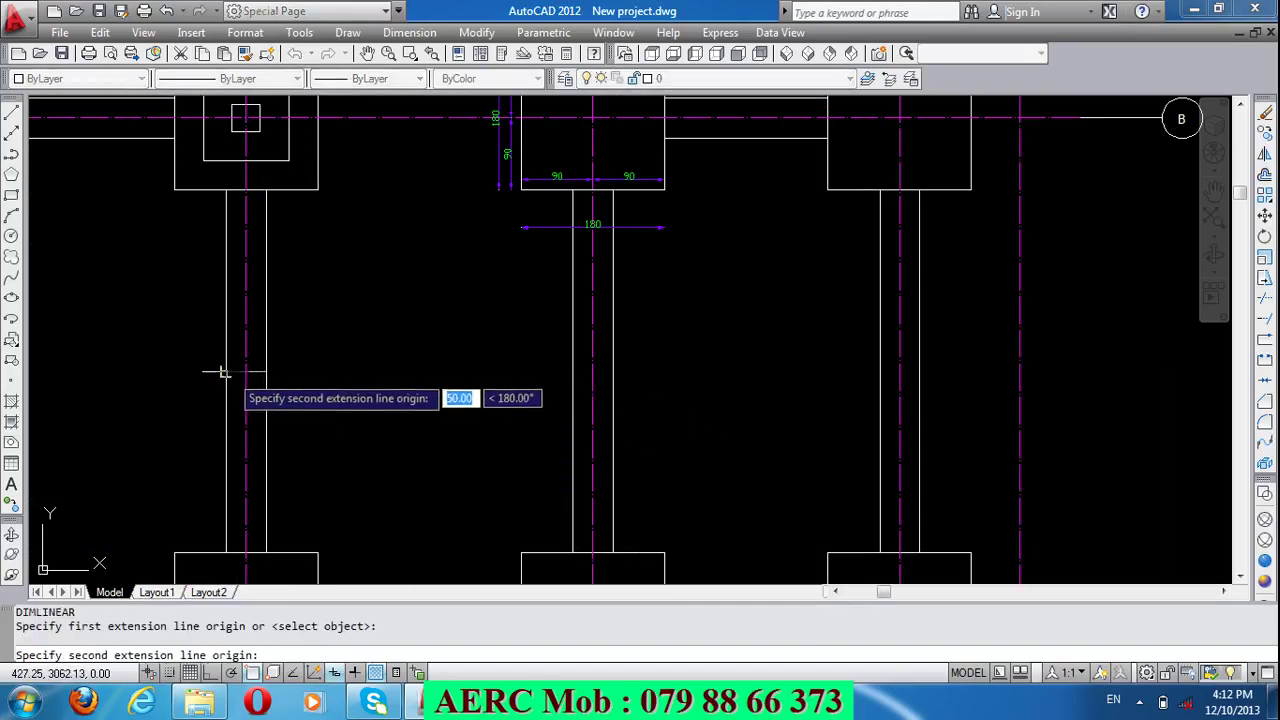
pyautogui.click(224, 372)
pyautogui.click(217, 409)
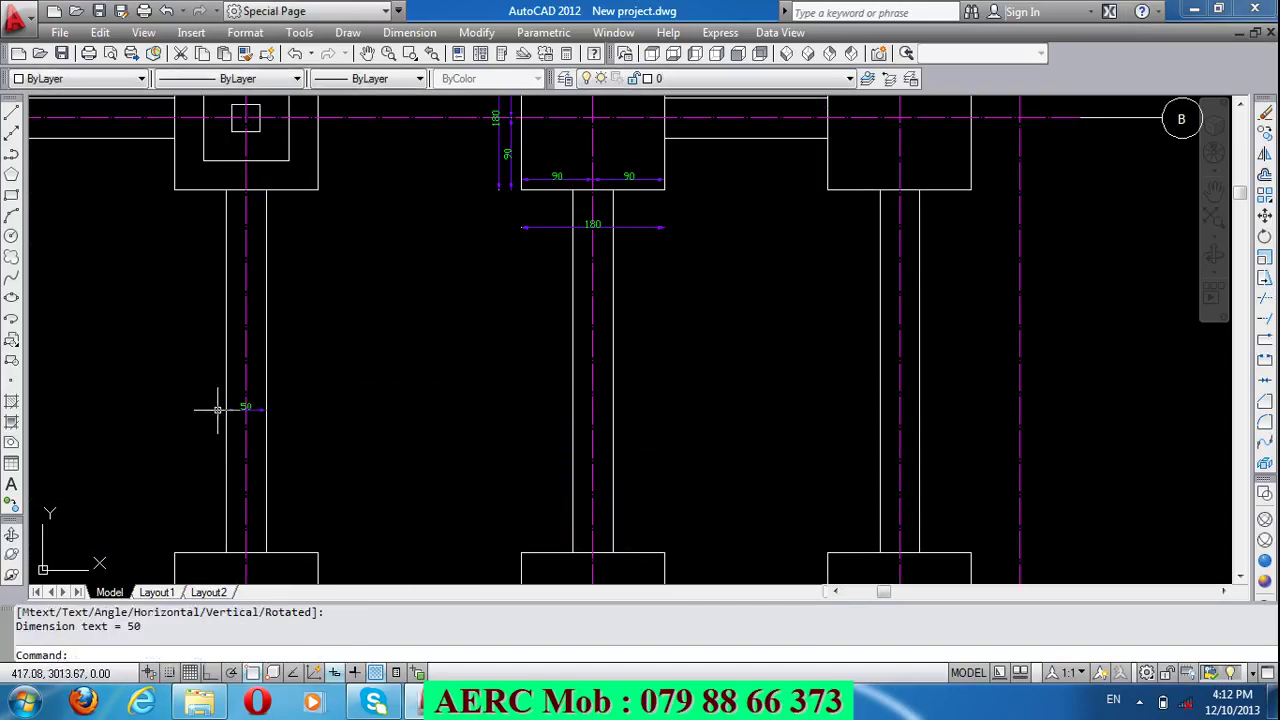
pyautogui.scroll(4, 314, 411)
pyautogui.scroll(-2, 338, 409)
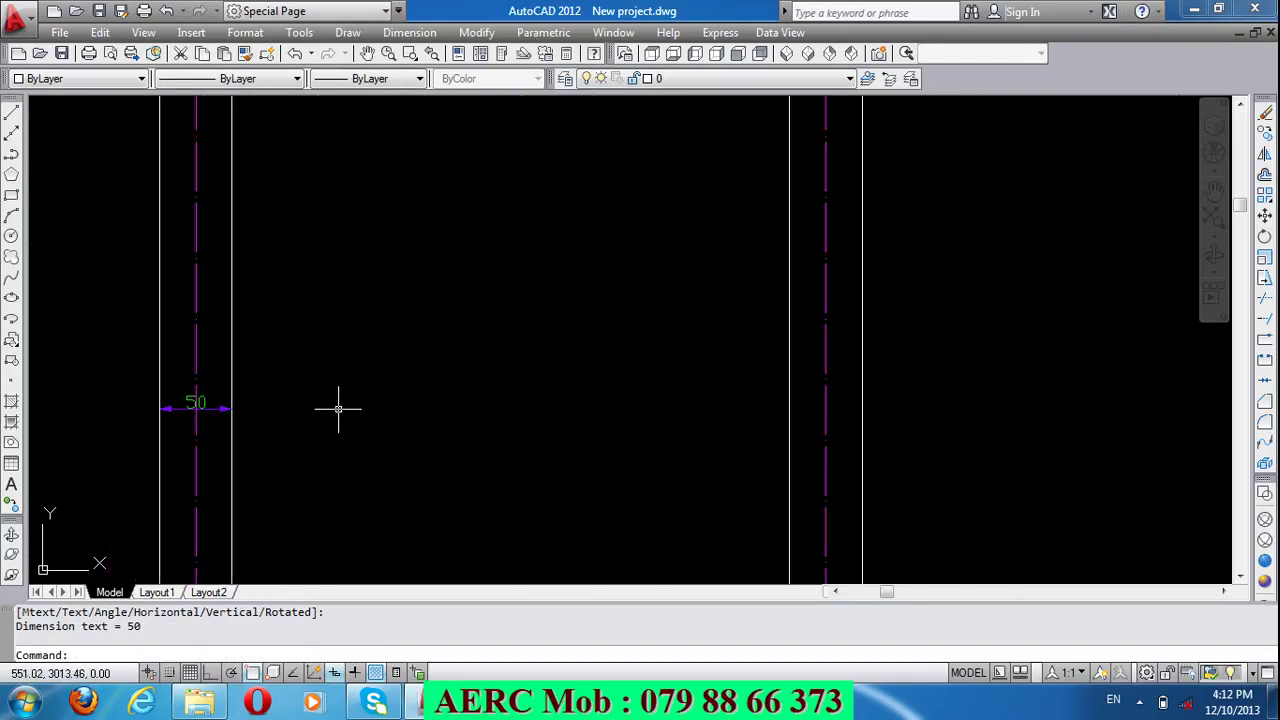
# Step: Add the two 25 dimensions from the beam centerline to each edge
pyautogui.press('Return')
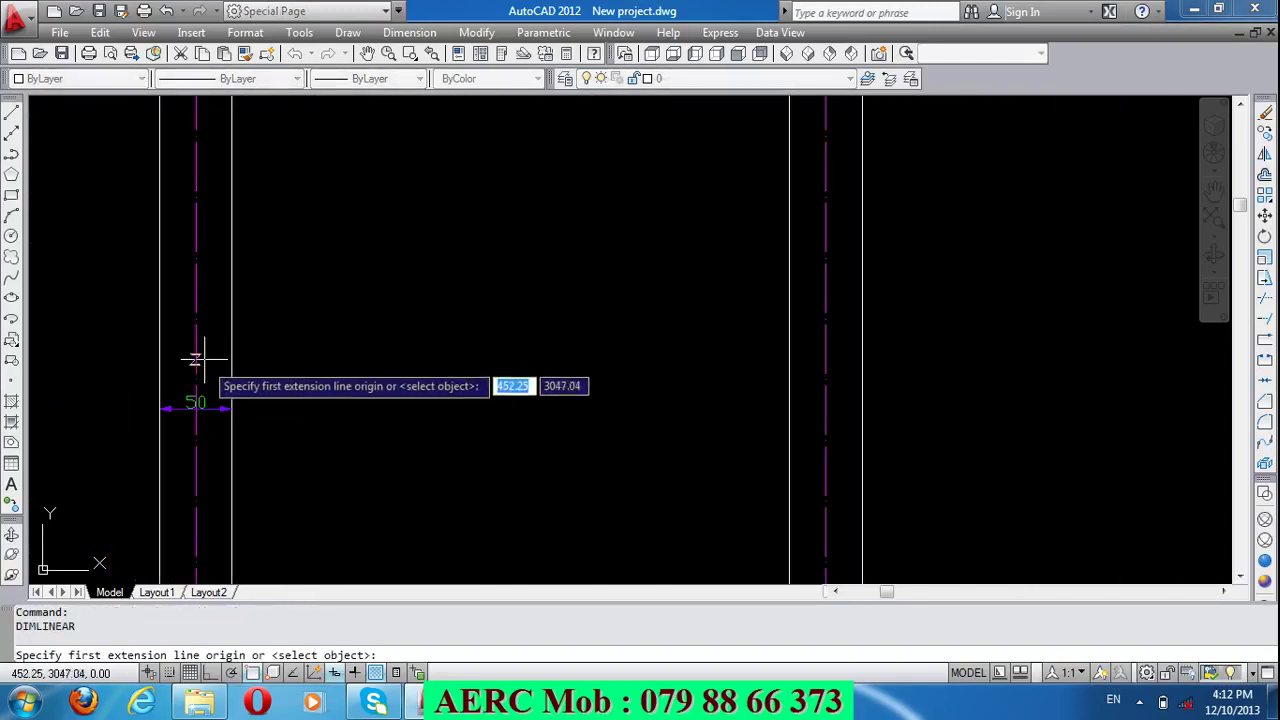
pyautogui.click(193, 353)
pyautogui.click(229, 355)
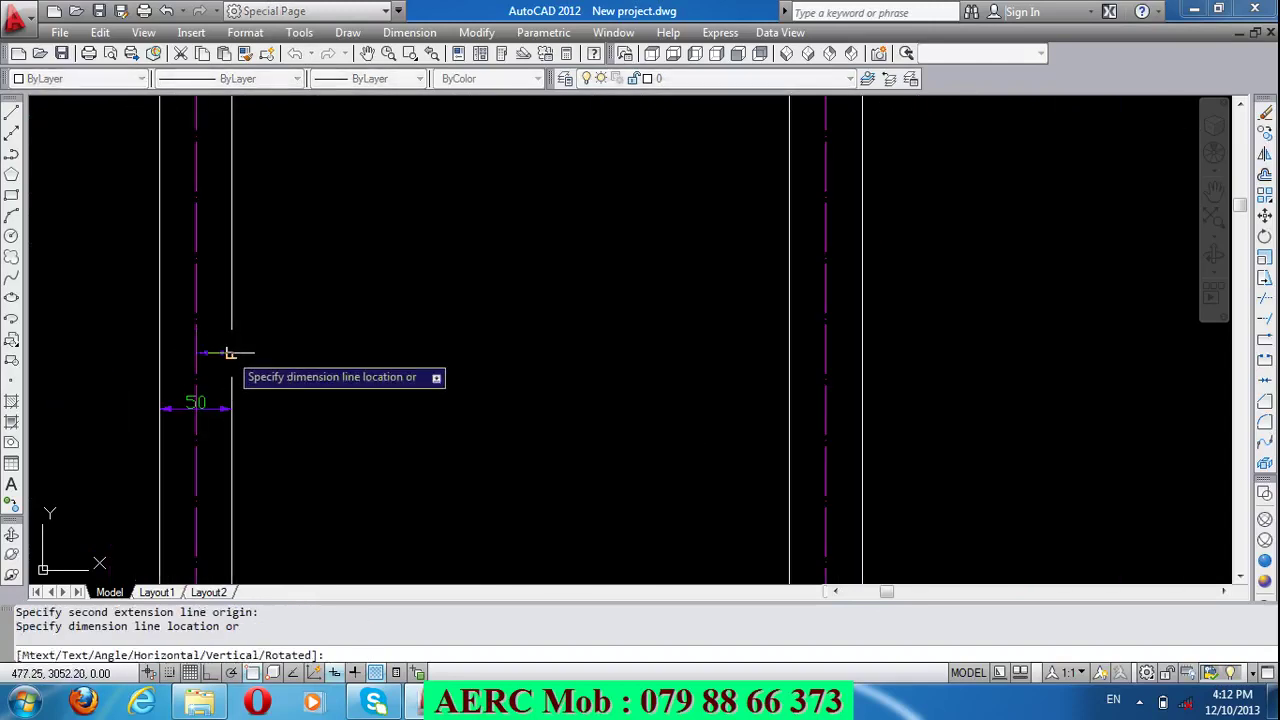
pyautogui.click(229, 370)
pyautogui.press('Return')
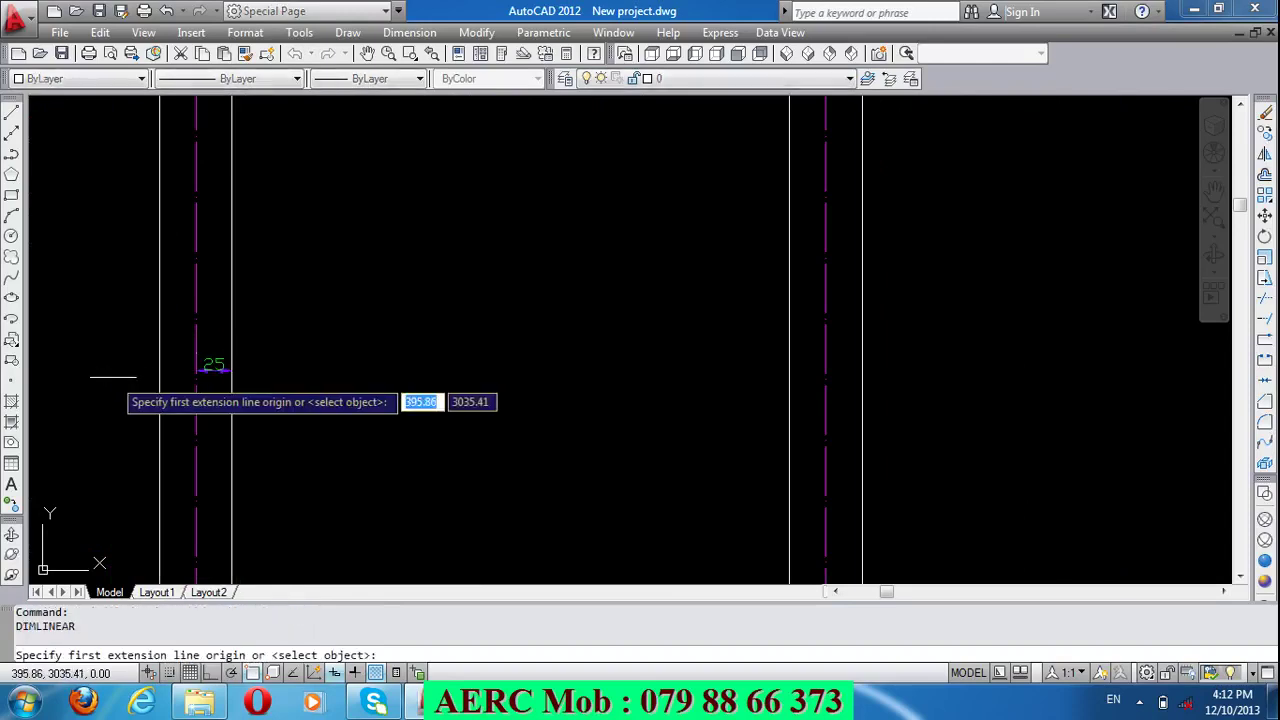
pyautogui.click(158, 371)
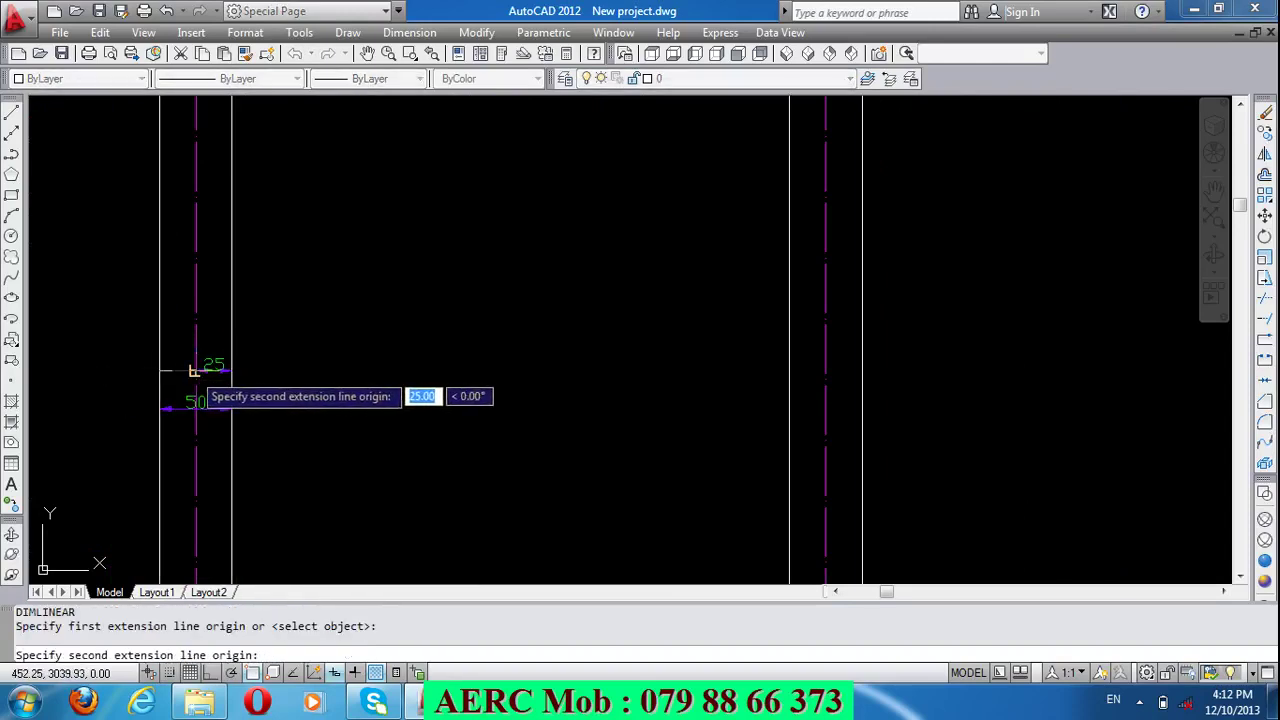
pyautogui.click(196, 370)
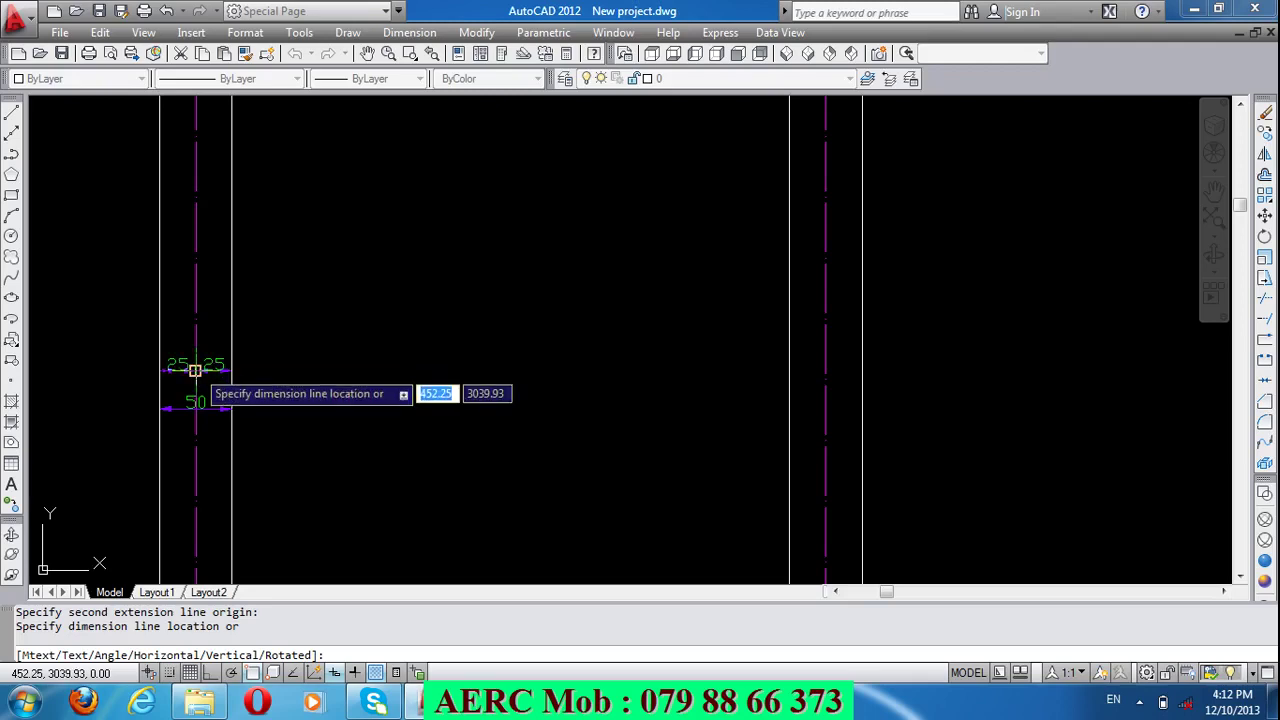
pyautogui.click(191, 368)
pyautogui.scroll(-5, 415, 420)
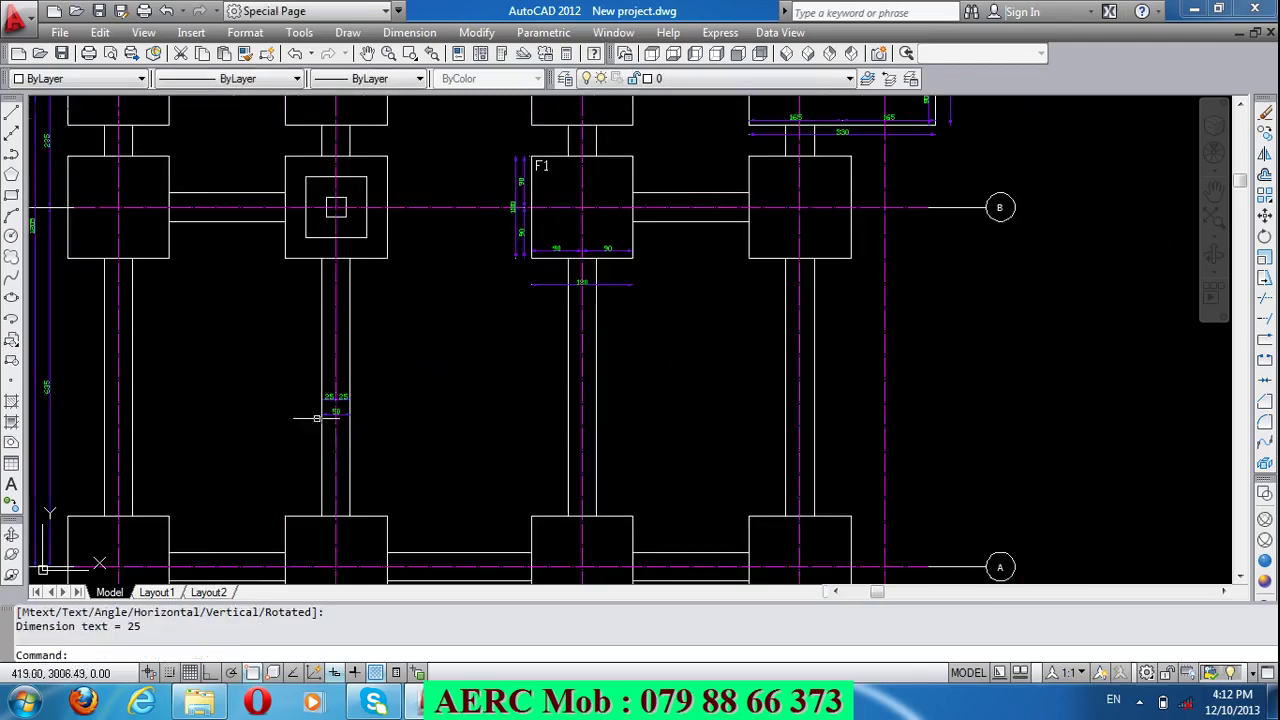
pyautogui.scroll(5, 316, 418)
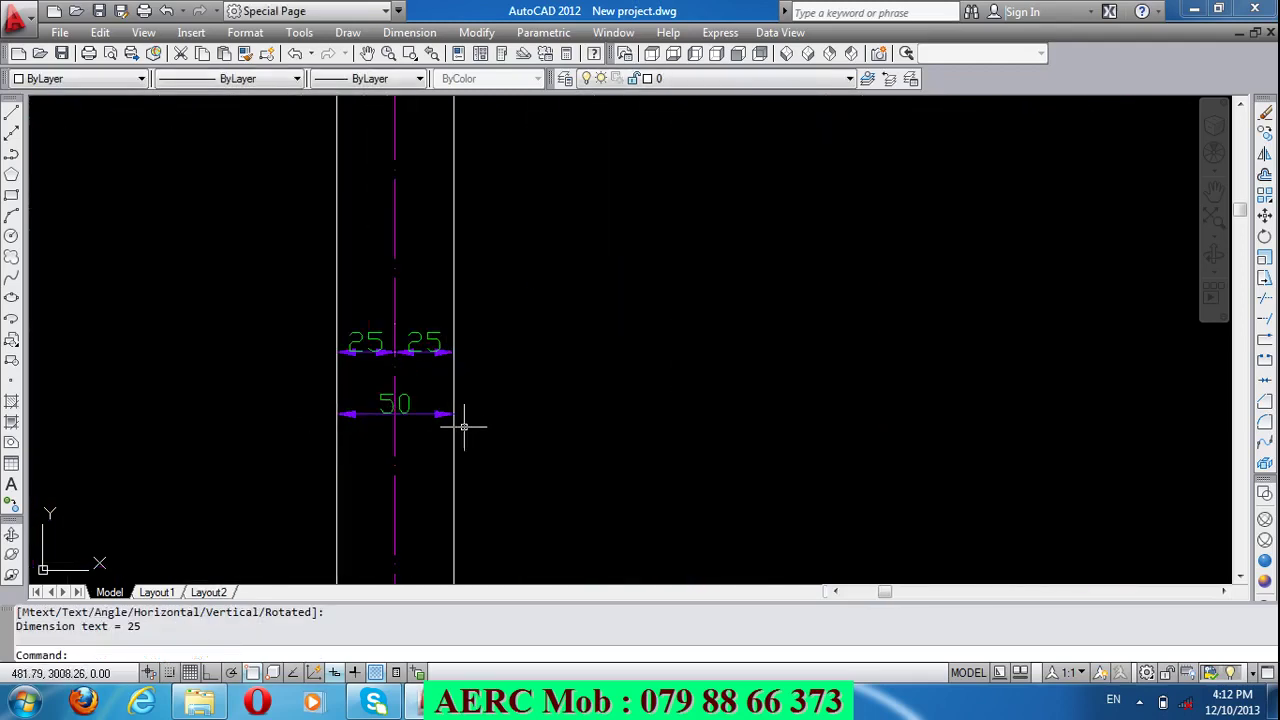
pyautogui.scroll(-2, 371, 349)
pyautogui.scroll(-3, 409, 320)
pyautogui.scroll(2, 445, 445)
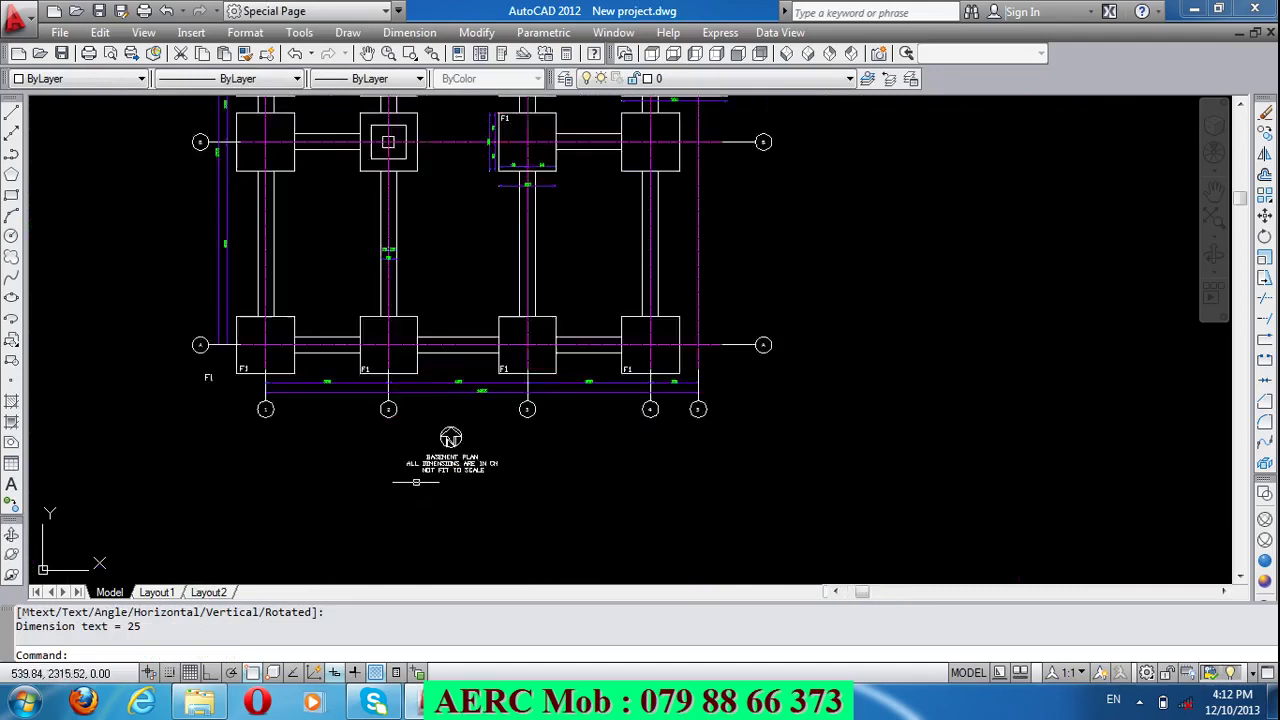
pyautogui.scroll(3, 416, 482)
# Step: Move the north arrow and plan title slightly down and right
pyautogui.write('m')
pyautogui.press('Return')
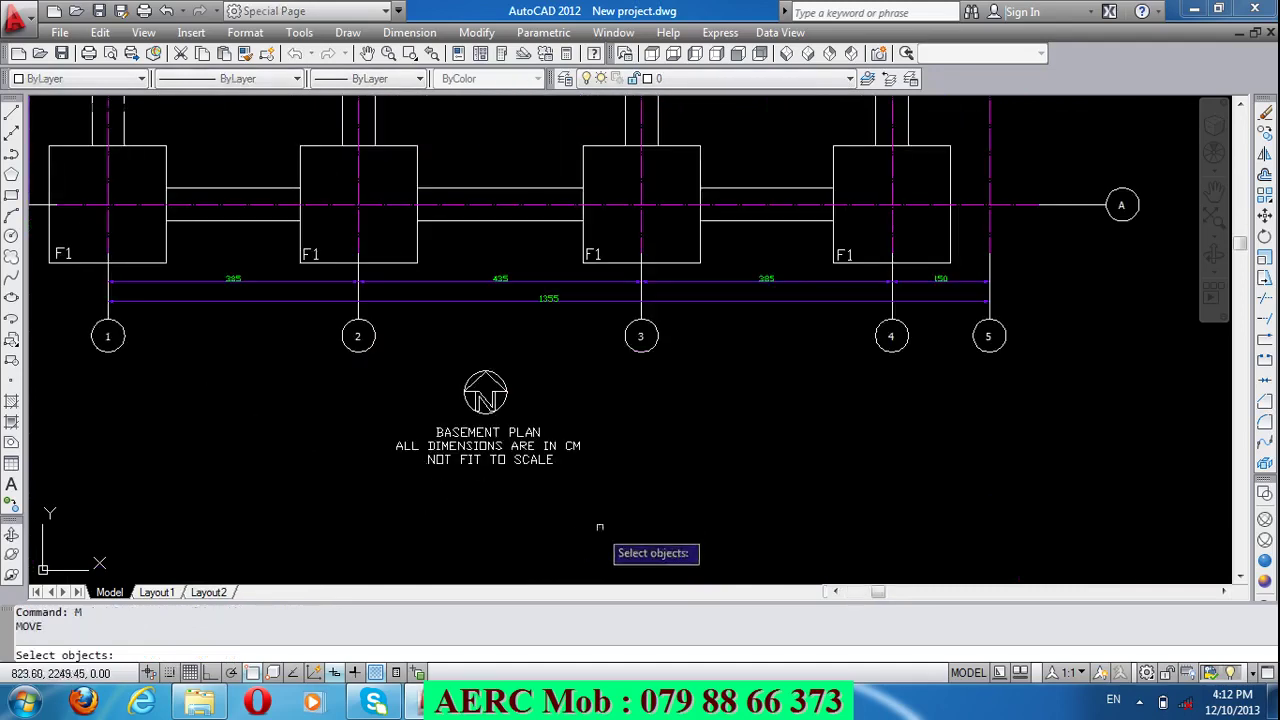
pyautogui.click(665, 518)
pyautogui.click(455, 385)
pyautogui.press('Return')
pyautogui.click(501, 502)
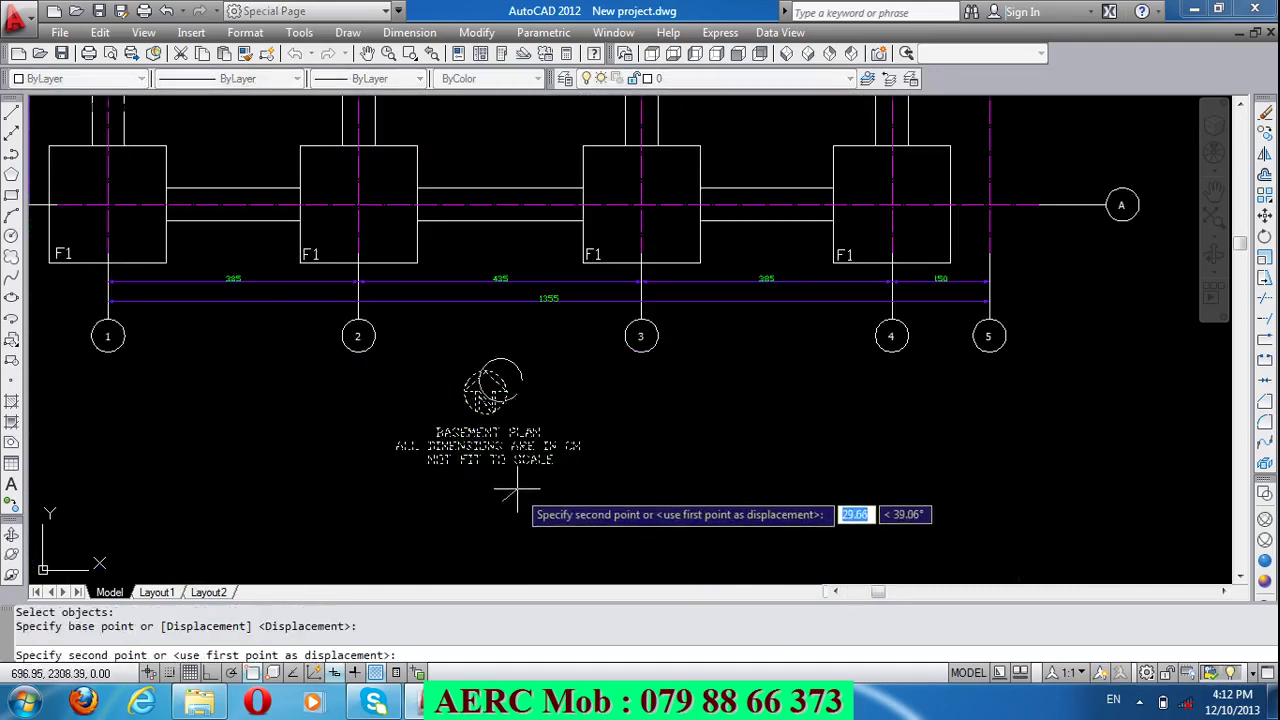
pyautogui.click(525, 488)
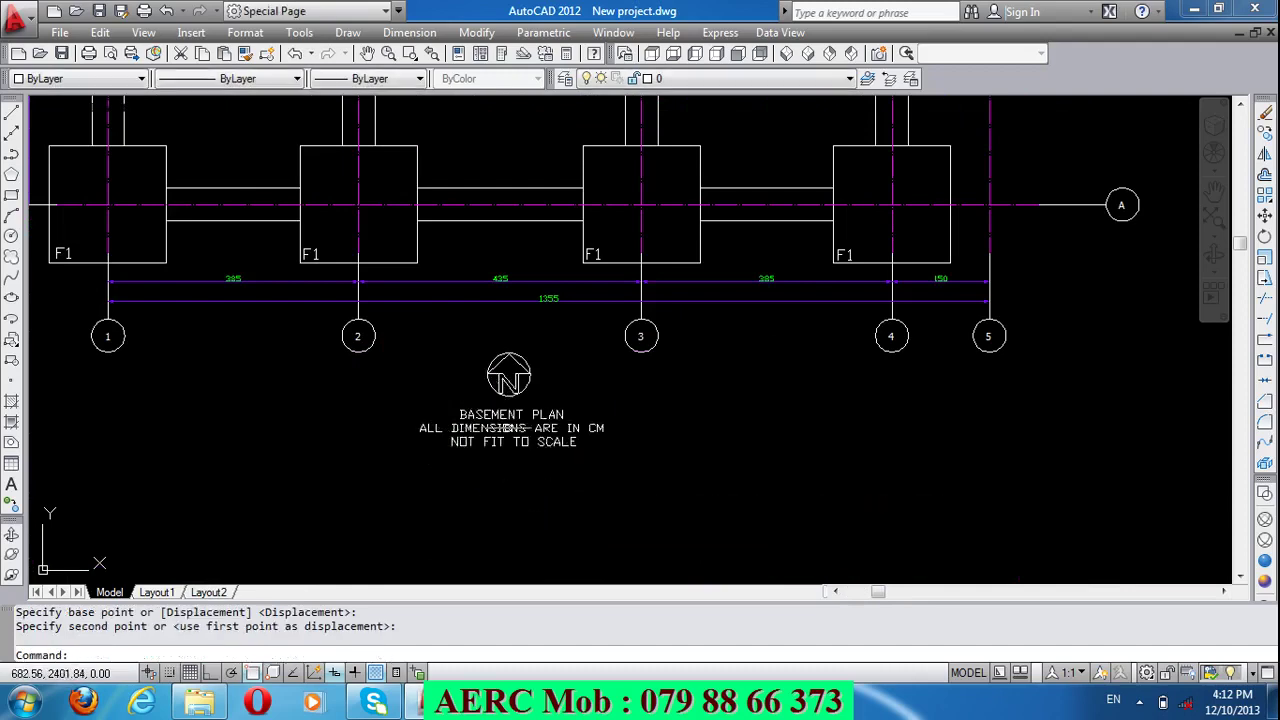
# Step: Change the plan title from BASEMENT PLAN to FOOTING PLAN
pyautogui.doubleClick(510, 428)
pyautogui.moveTo(527, 414); pyautogui.dragTo(460, 414)
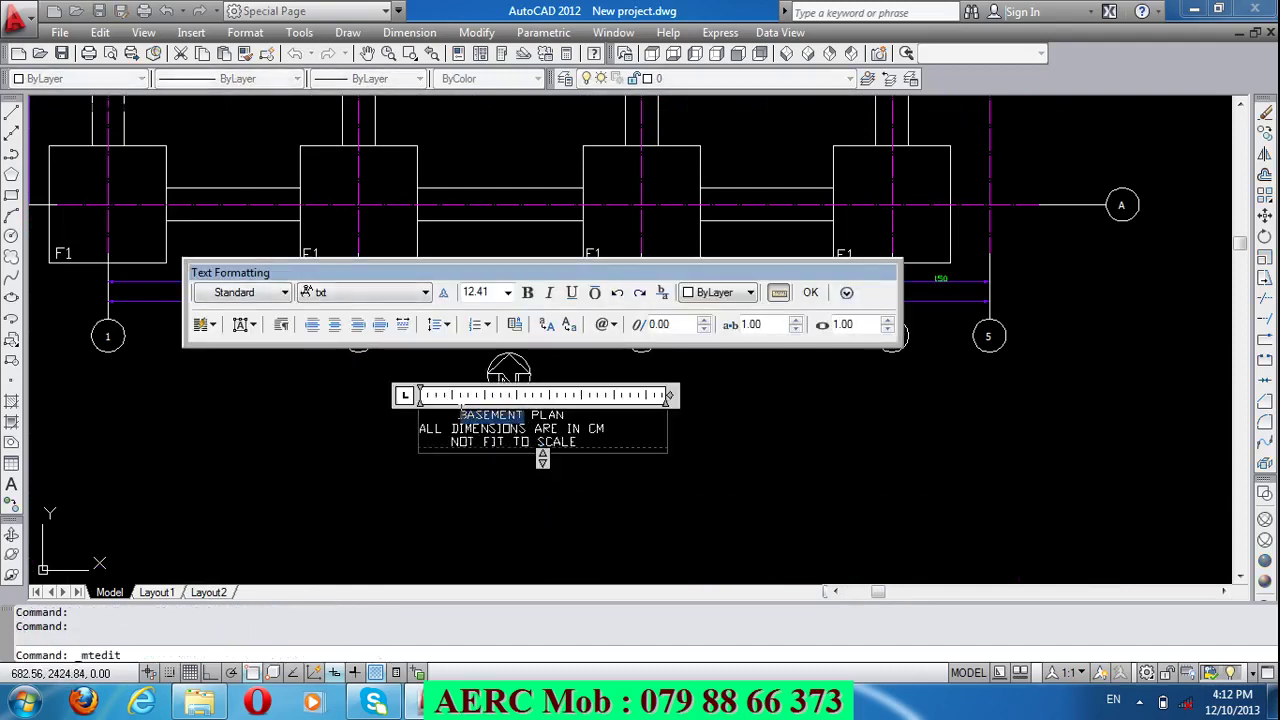
pyautogui.write('FOOTING')
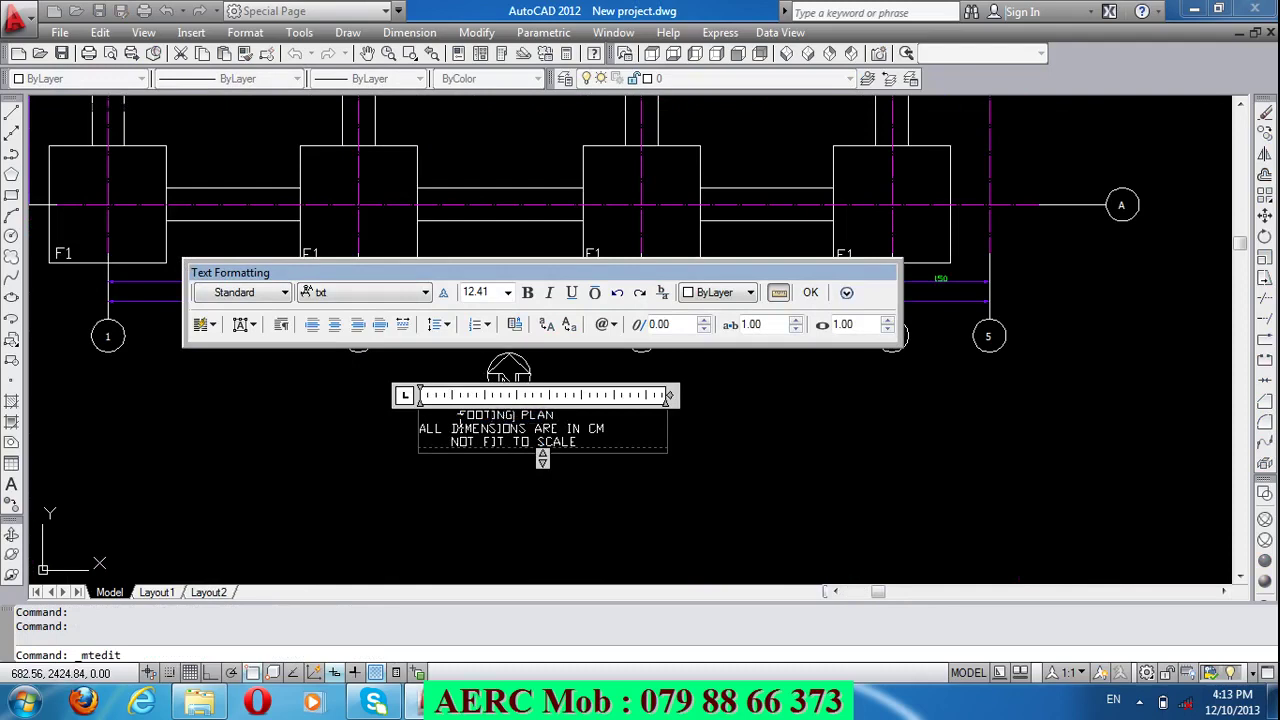
pyautogui.click(376, 437)
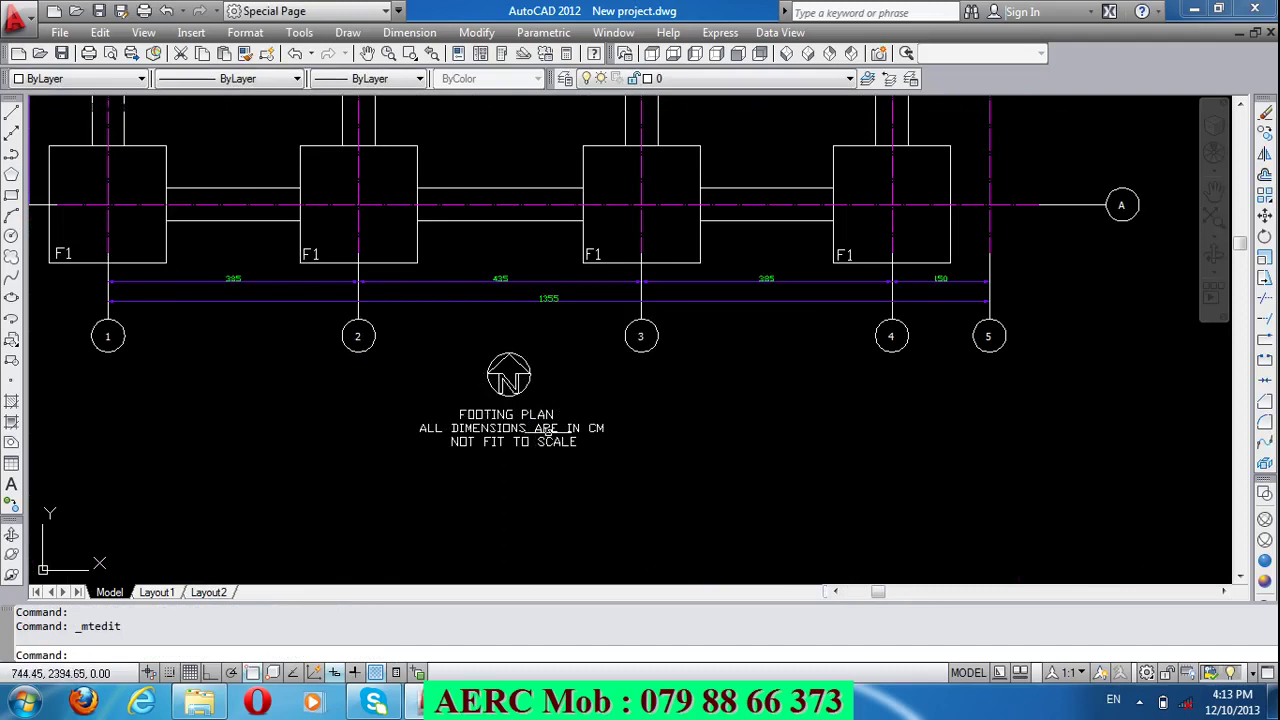
pyautogui.scroll(-2, 462, 441)
pyautogui.scroll(-3, 500, 412)
pyautogui.scroll(2, 488, 300)
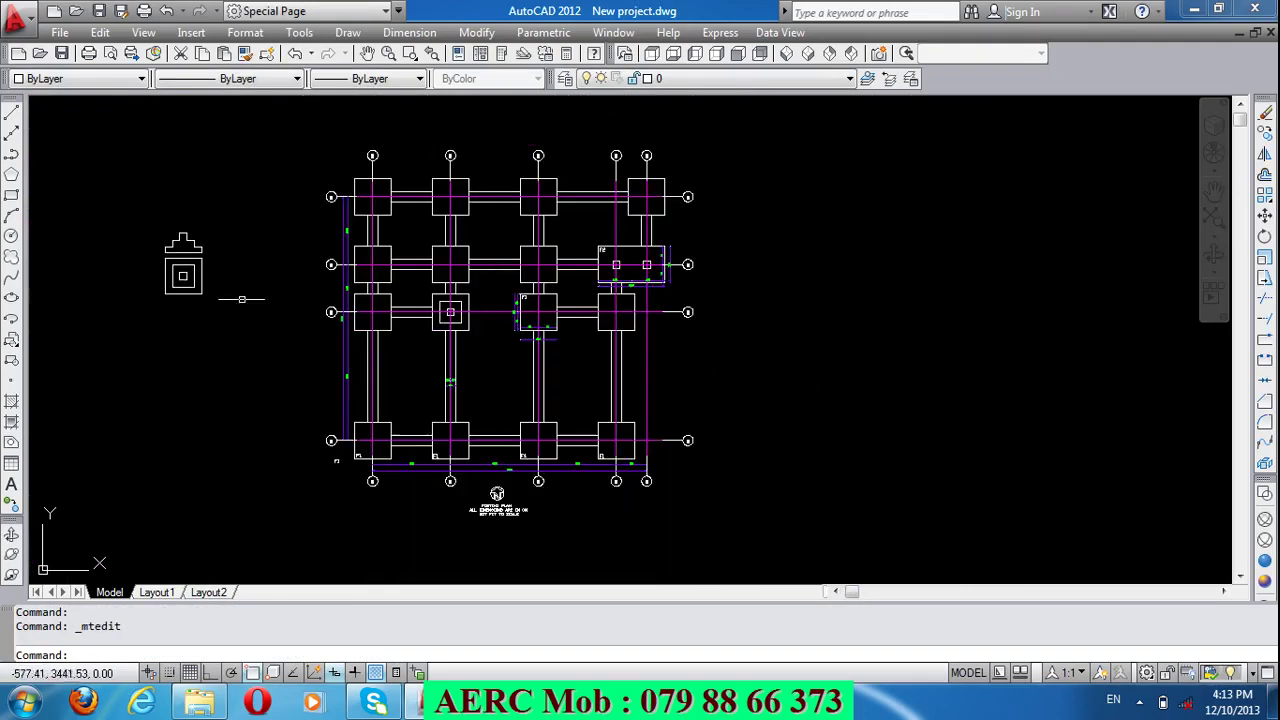
# Step: Move the stepped footing section and plan detail down to sit left of grid A
pyautogui.write('M')
pyautogui.press('Return')
pyautogui.click(281, 343)
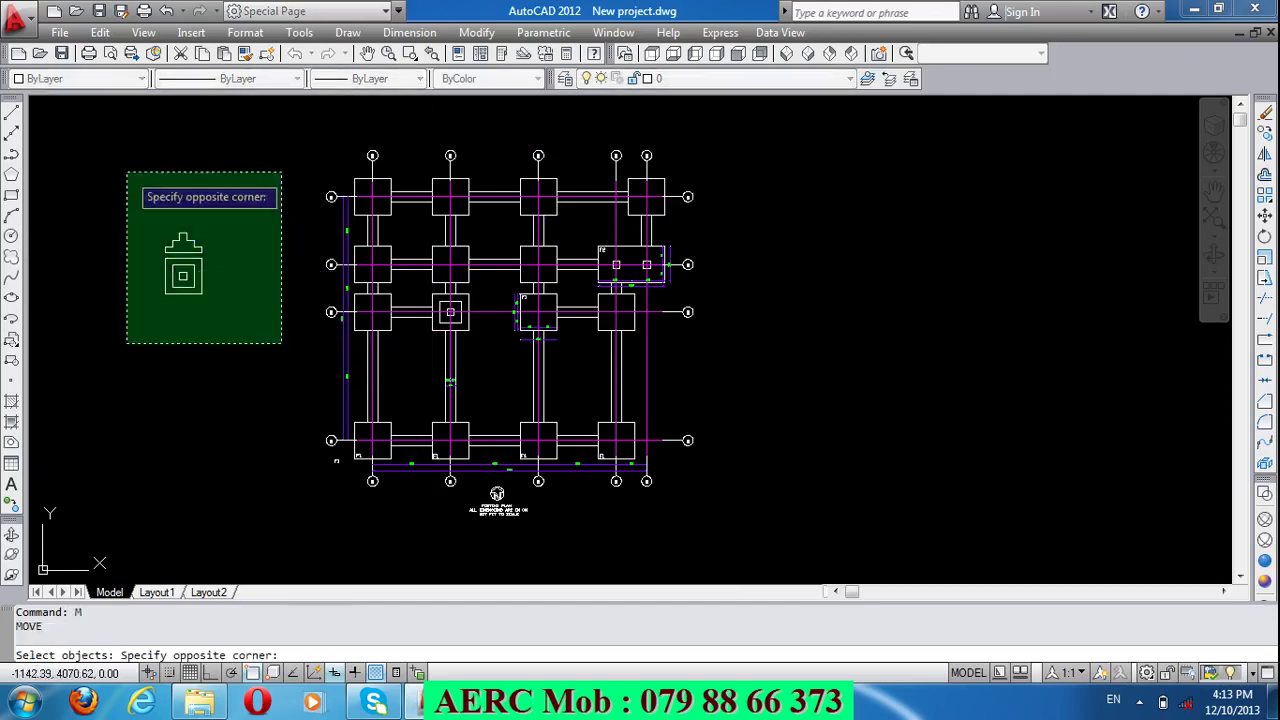
pyautogui.click(127, 172)
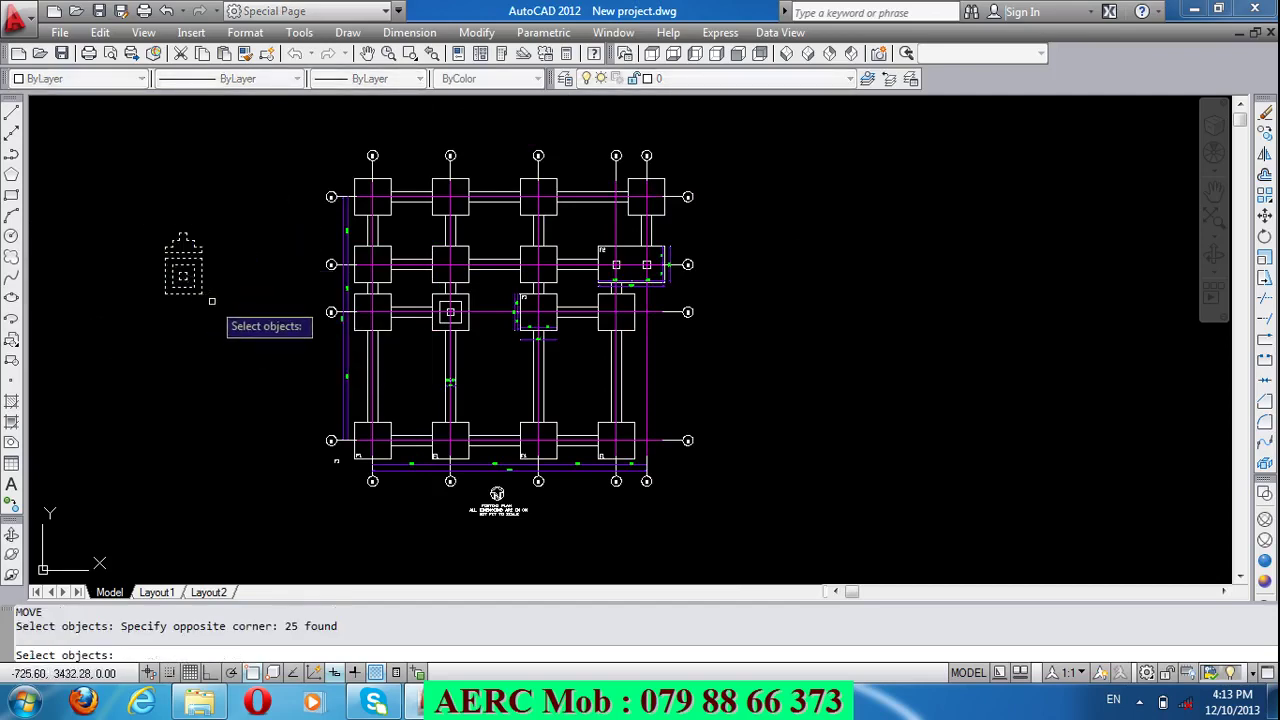
pyautogui.press('Return')
pyautogui.click(211, 300)
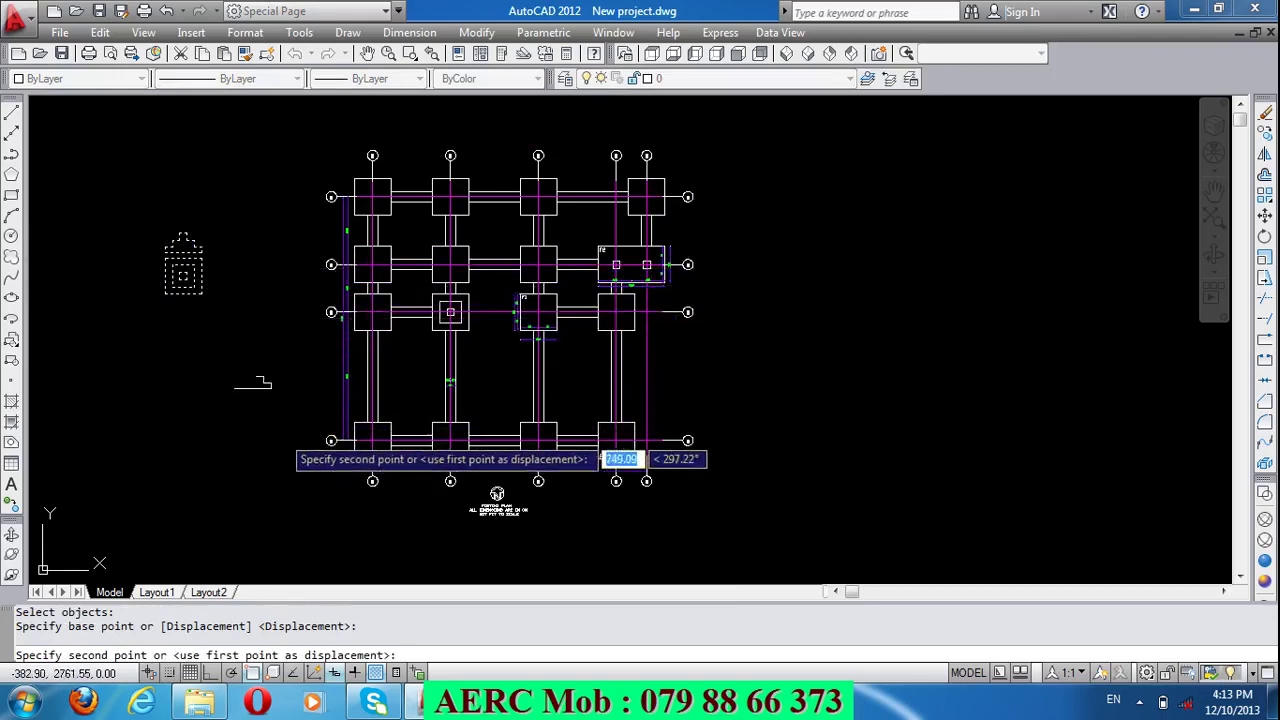
pyautogui.click(286, 440)
pyautogui.scroll(3, 245, 400)
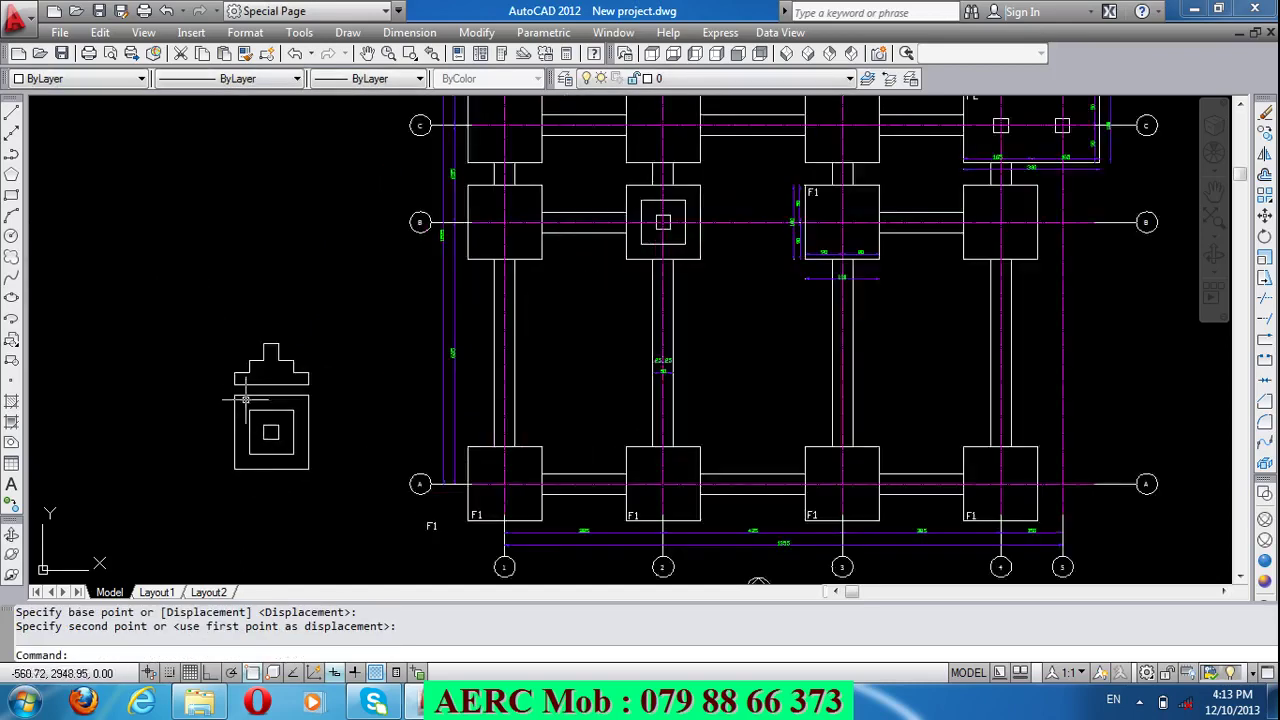
pyautogui.scroll(1, 194, 451)
pyautogui.scroll(2, 197, 442)
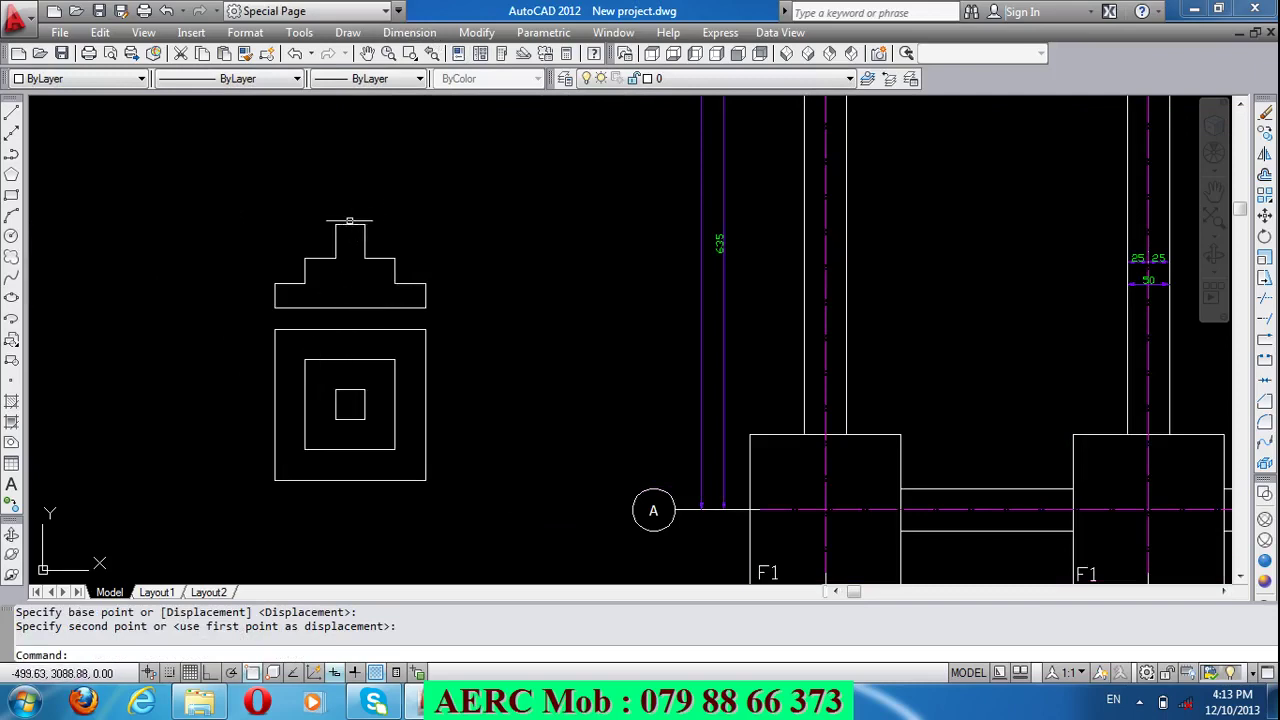
pyautogui.scroll(2, 349, 220)
pyautogui.scroll(1, 351, 226)
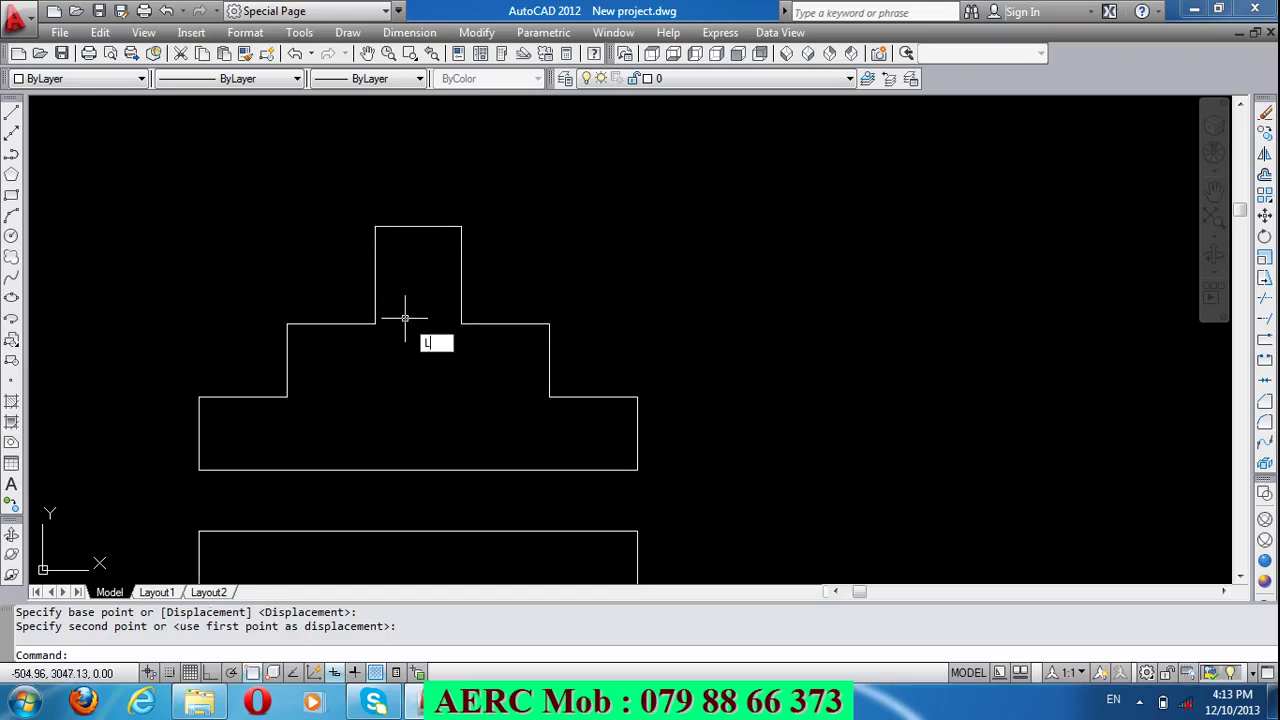
# Step: Draw zigzag break-mark lines across the top of the footing section's column
pyautogui.press('Return')
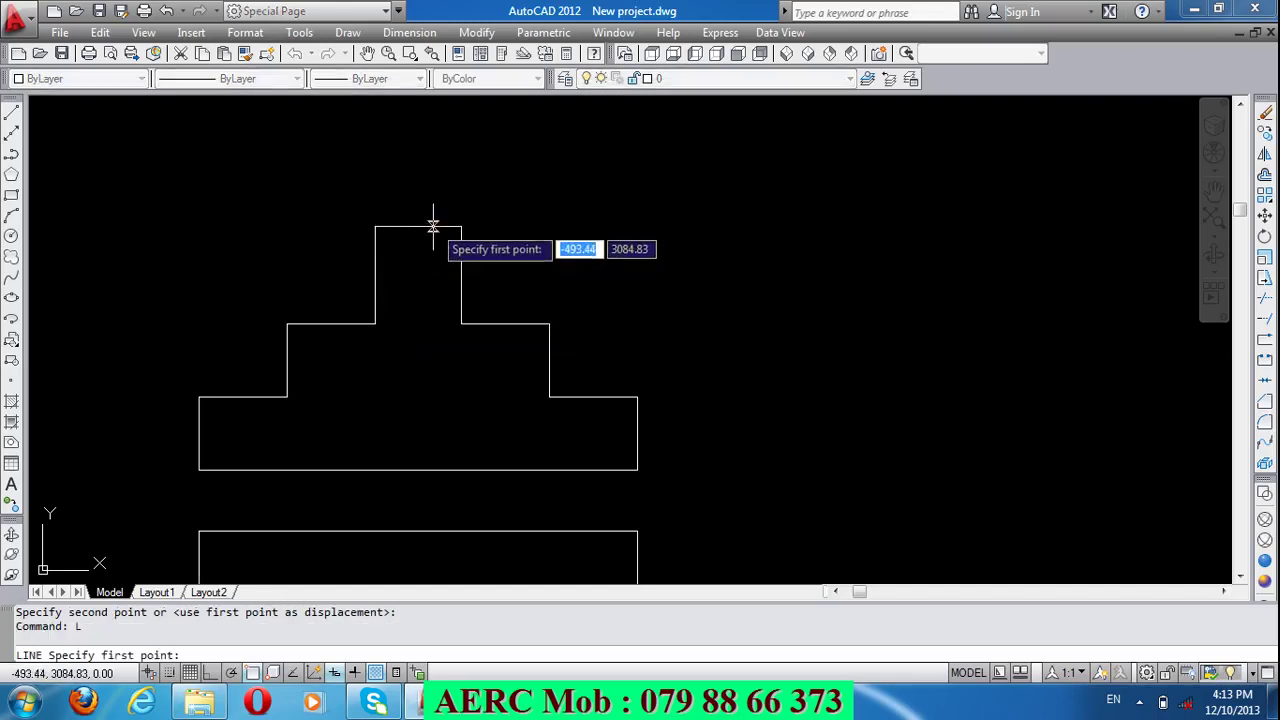
pyautogui.click(433, 227)
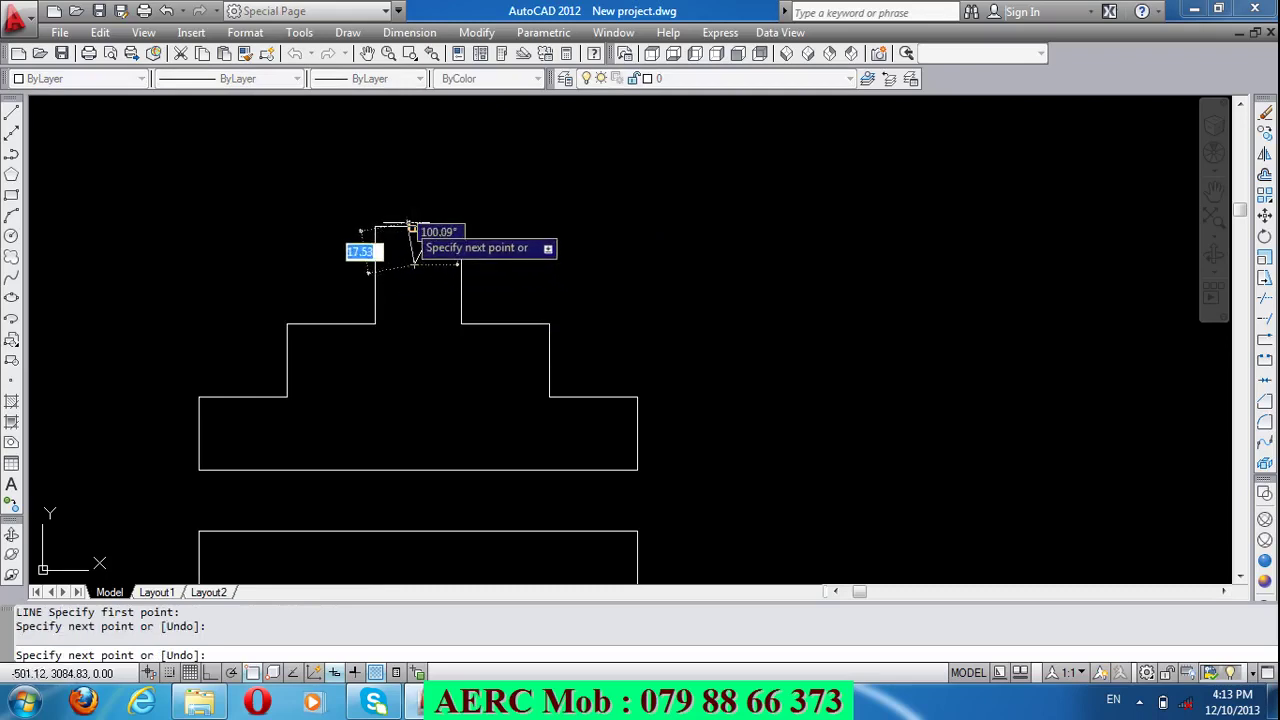
pyautogui.click(413, 227)
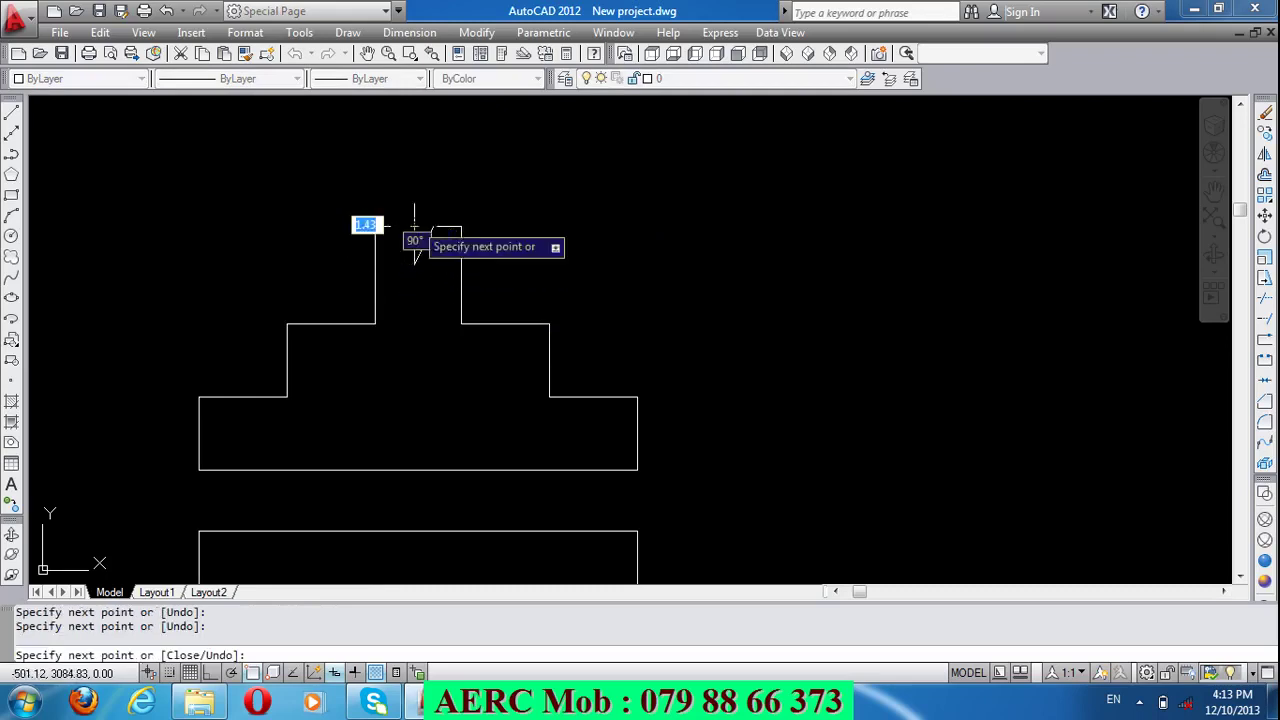
pyautogui.click(414, 195)
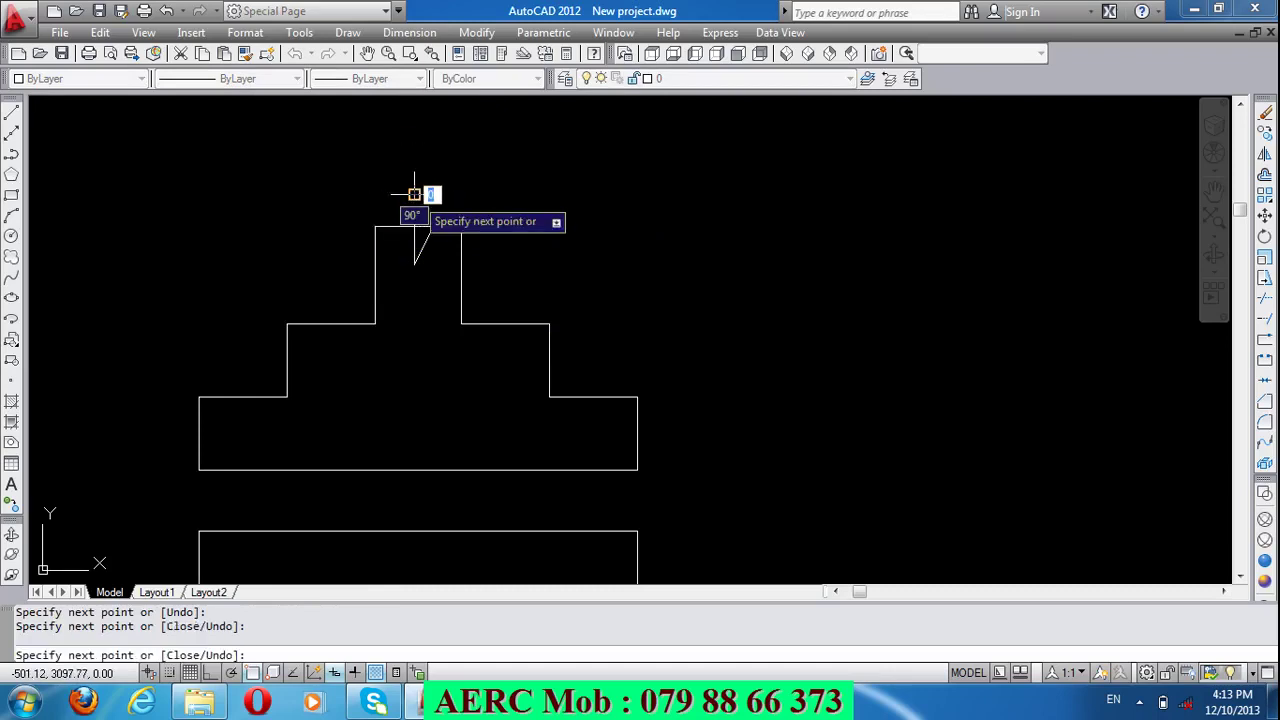
pyautogui.press('Return')
pyautogui.scroll(3, 423, 262)
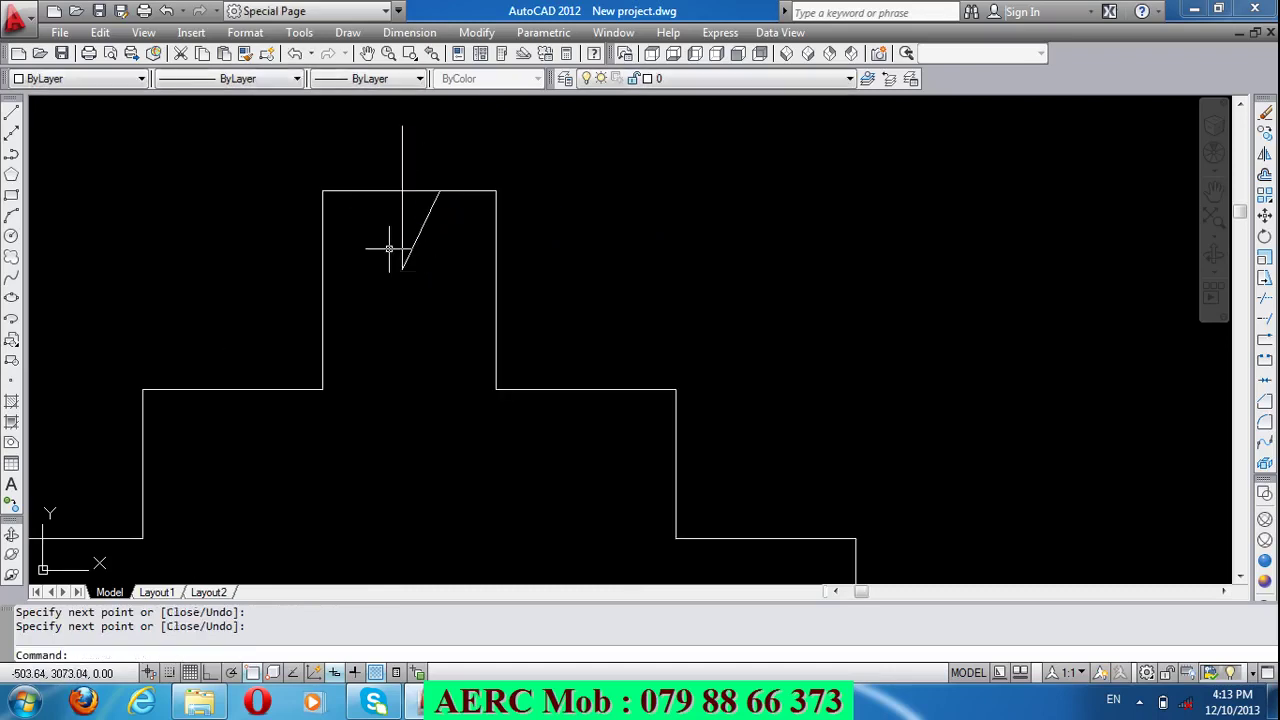
pyautogui.press('Return')
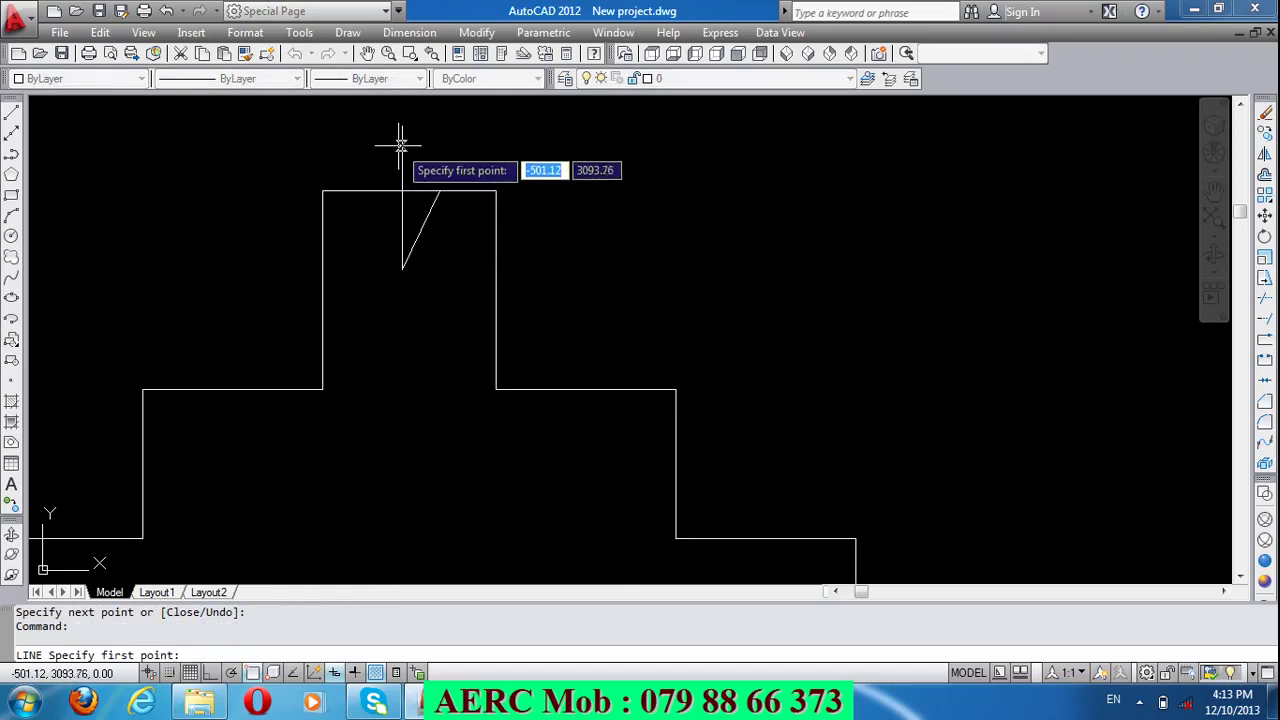
pyautogui.click(401, 125)
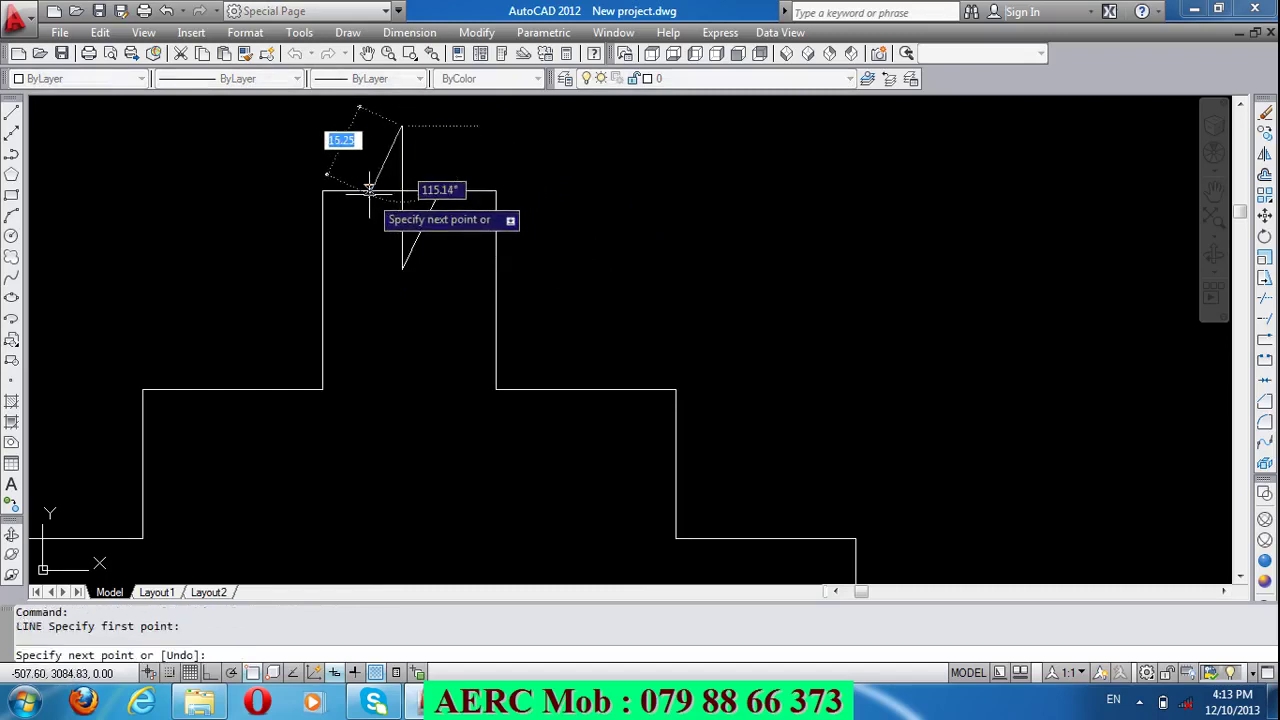
pyautogui.press('Return')
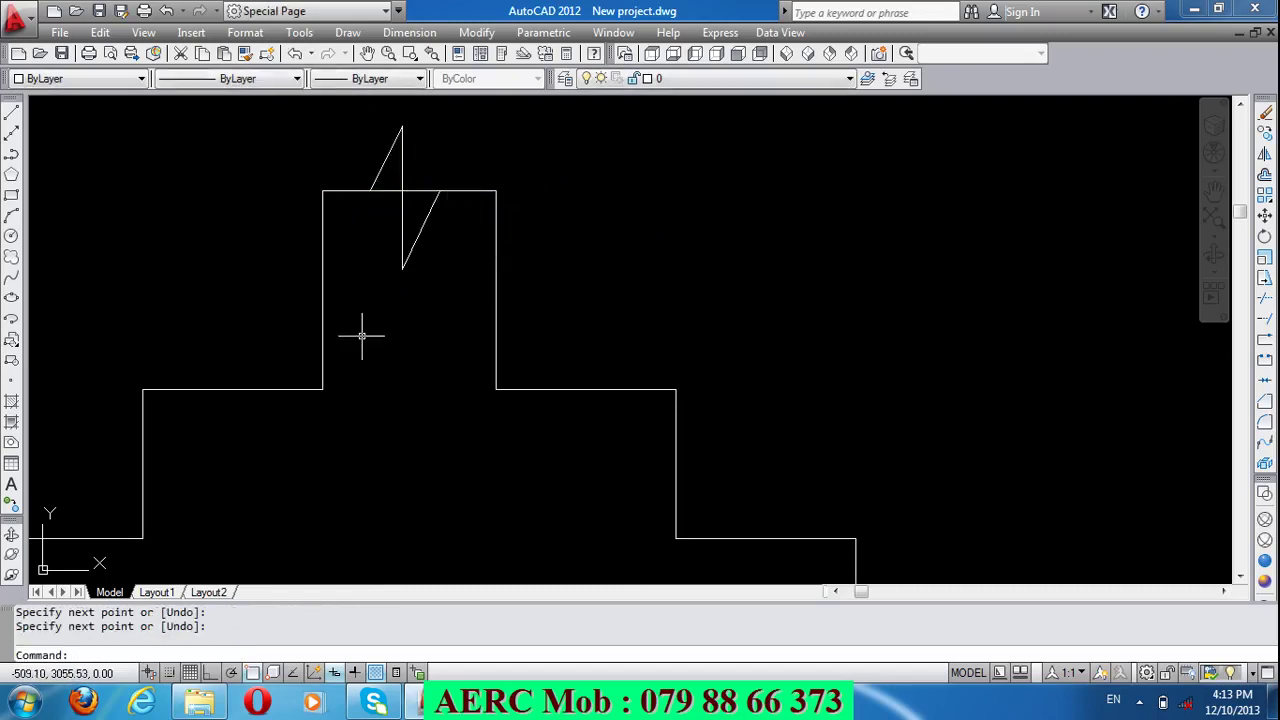
# Step: Trim the column's top edges back to the break mark
pyautogui.write('tr')
pyautogui.press('Return')
pyautogui.press('Return')
pyautogui.click(406, 192)
pyautogui.click(378, 191)
pyautogui.scroll(-5, 357, 277)
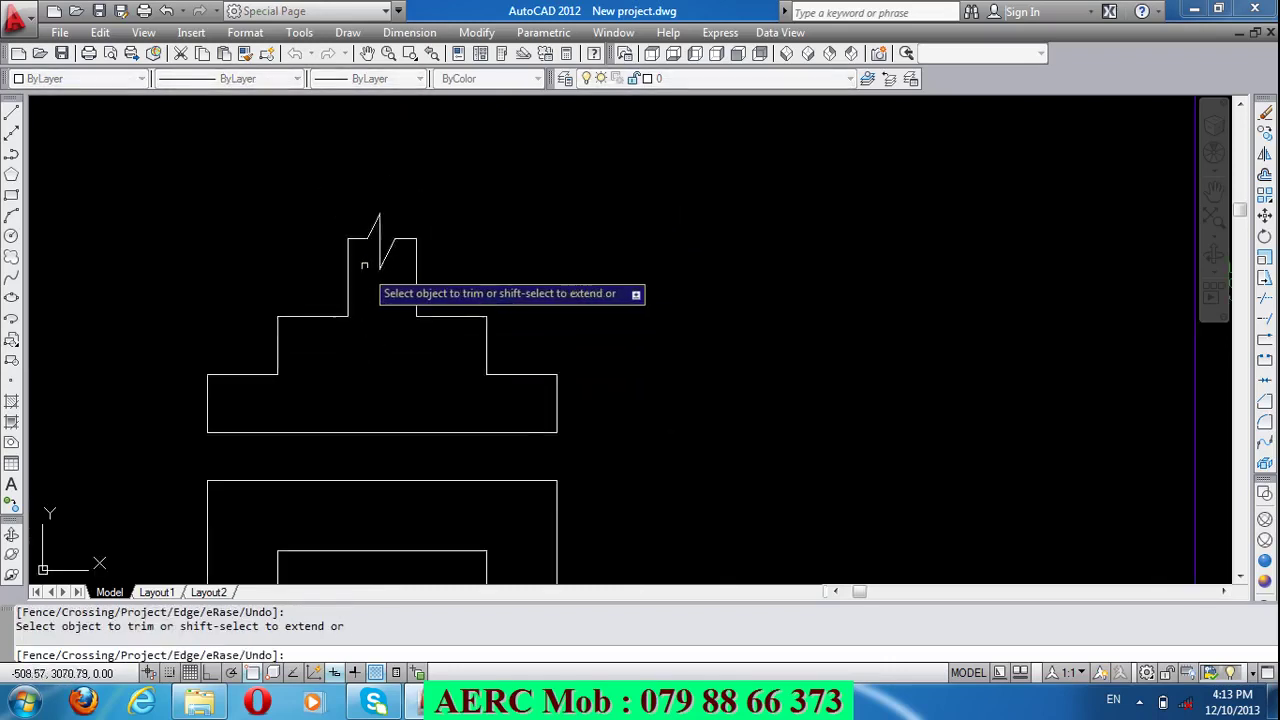
pyautogui.press('Return')
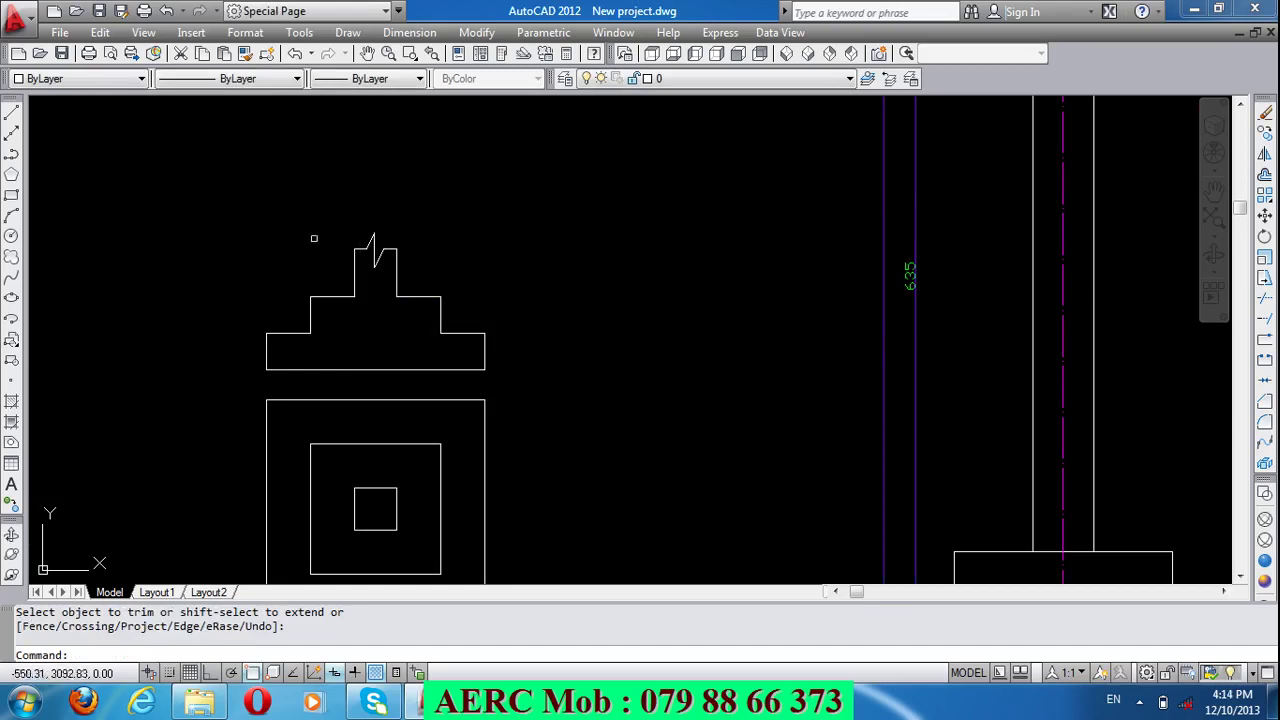
pyautogui.scroll(-3, 313, 238)
pyautogui.scroll(2, 287, 330)
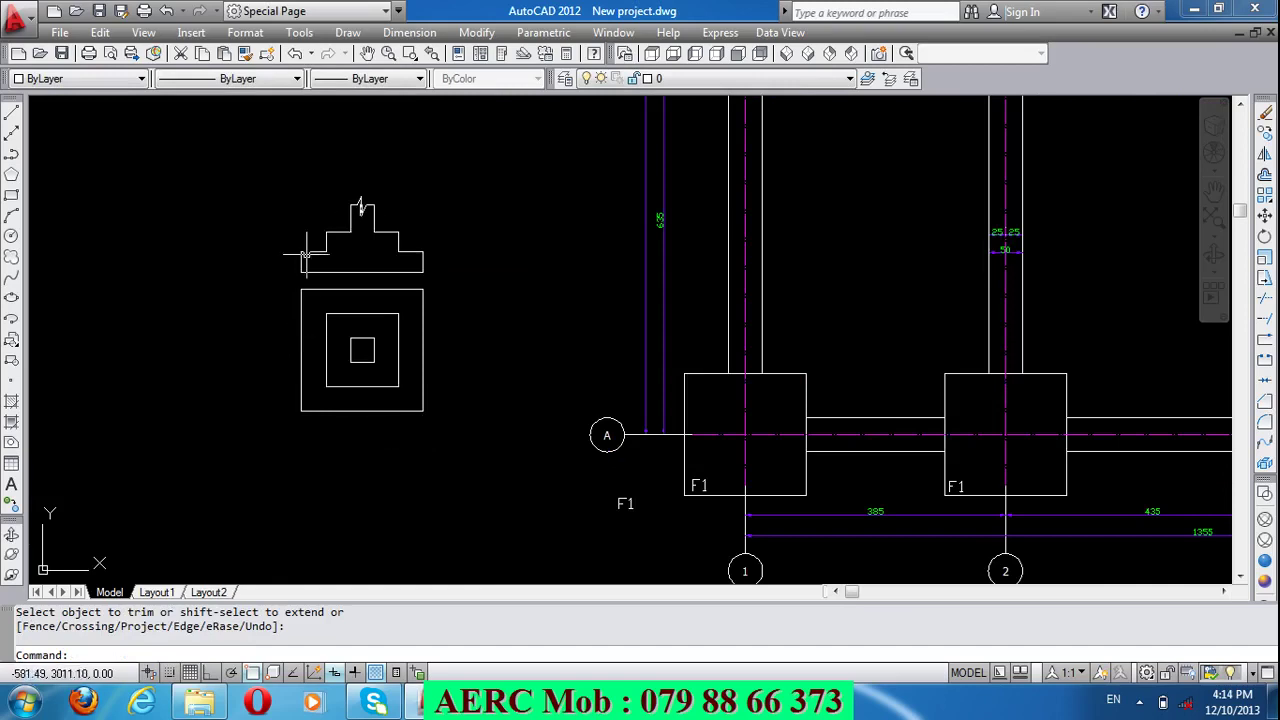
pyautogui.scroll(2, 425, 256)
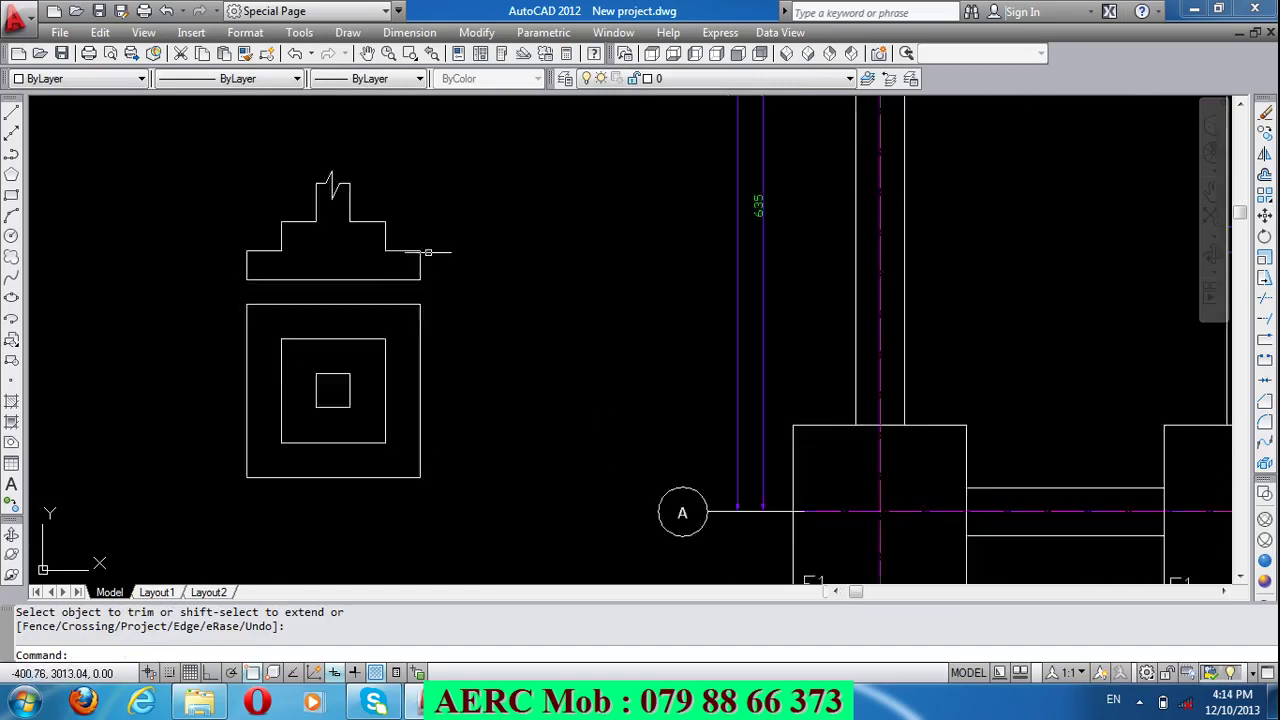
pyautogui.scroll(2, 428, 255)
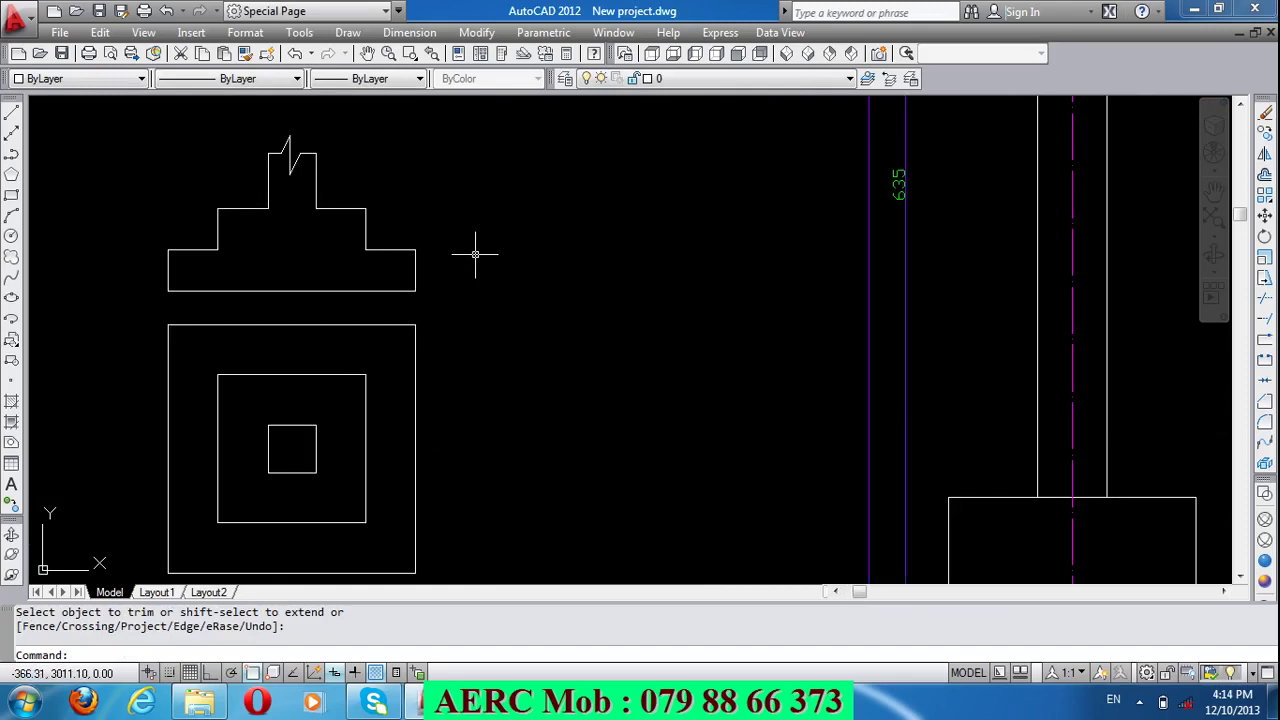
pyautogui.scroll(-3, 475, 255)
pyautogui.scroll(3, 305, 227)
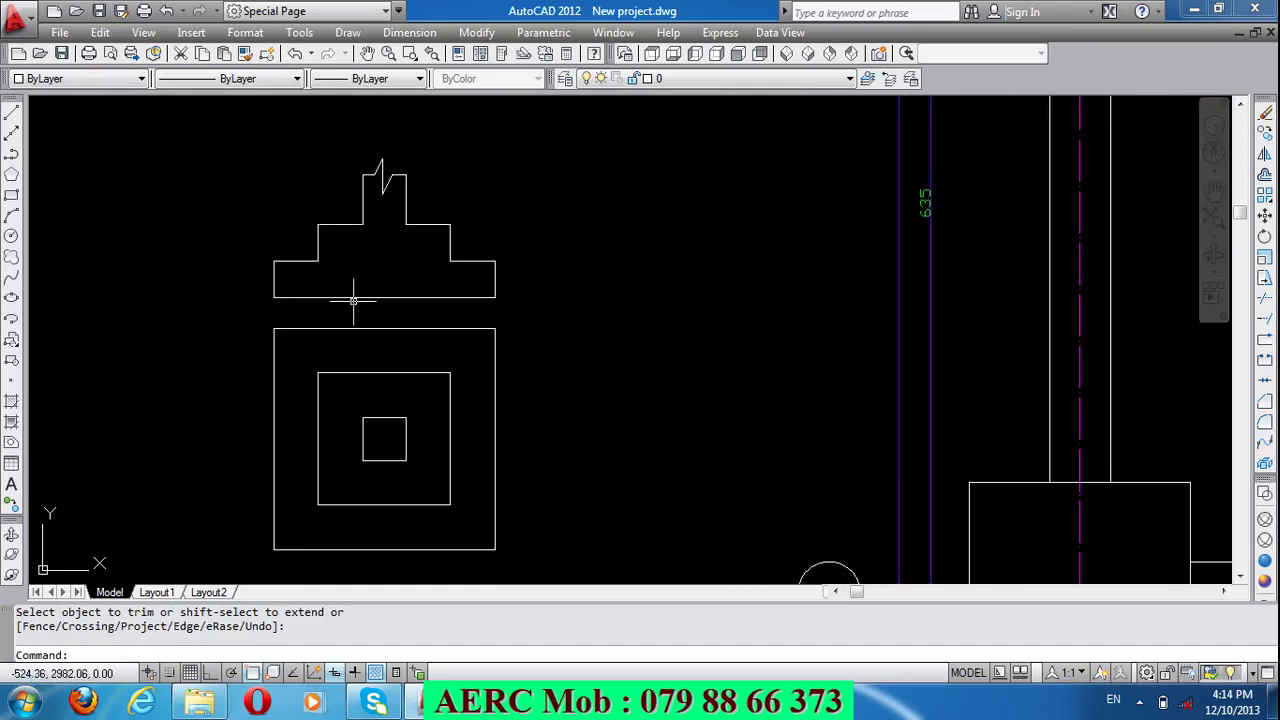
# Step: Move the whole footing section upward
pyautogui.write('m')
pyautogui.press('Return')
pyautogui.click(513, 307)
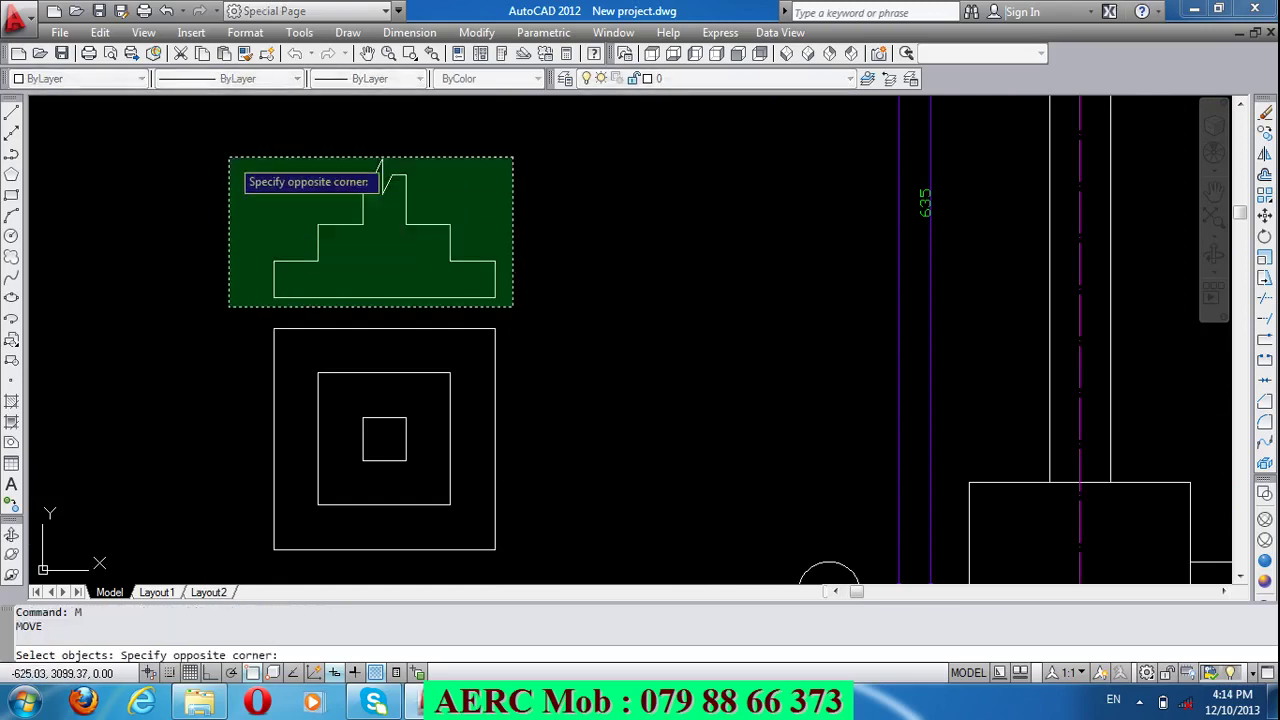
pyautogui.click(229, 157)
pyautogui.press('Return')
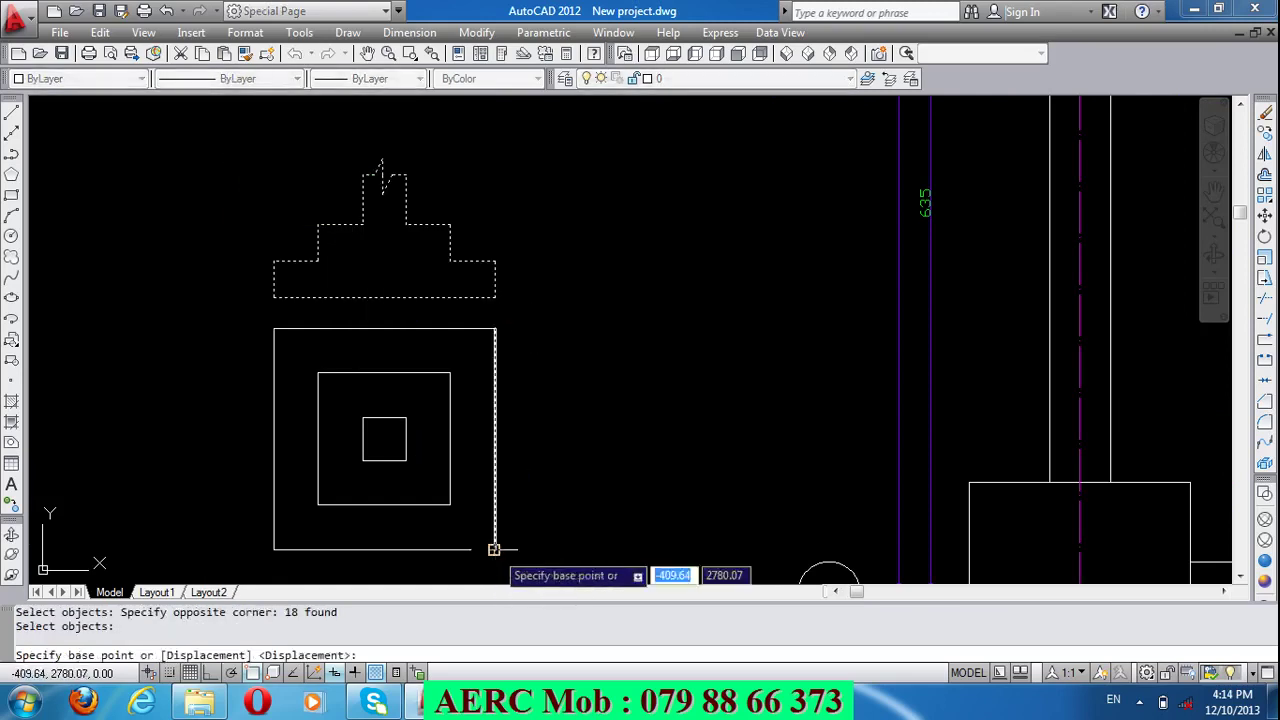
pyautogui.click(494, 549)
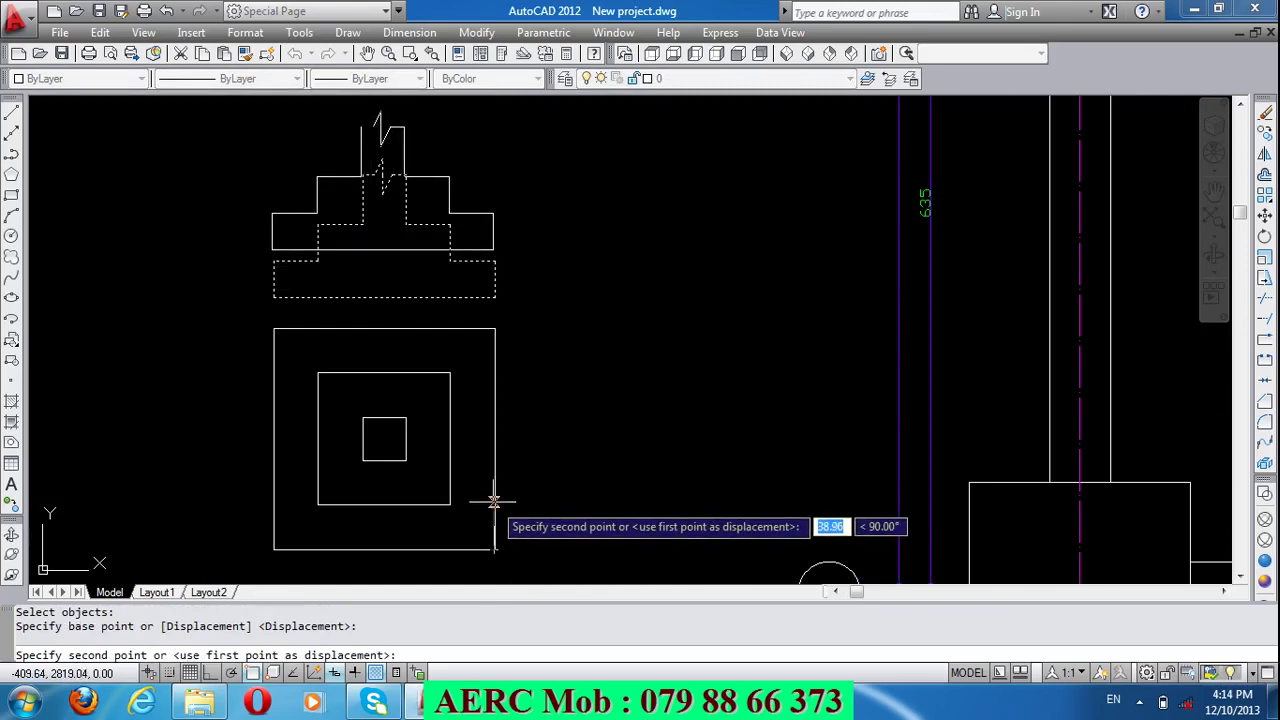
pyautogui.click(493, 500)
# Step: Offset the footing's bottom line 10 units downward
pyautogui.write('o')
pyautogui.press('Return')
pyautogui.write('10')
pyautogui.press('Return')
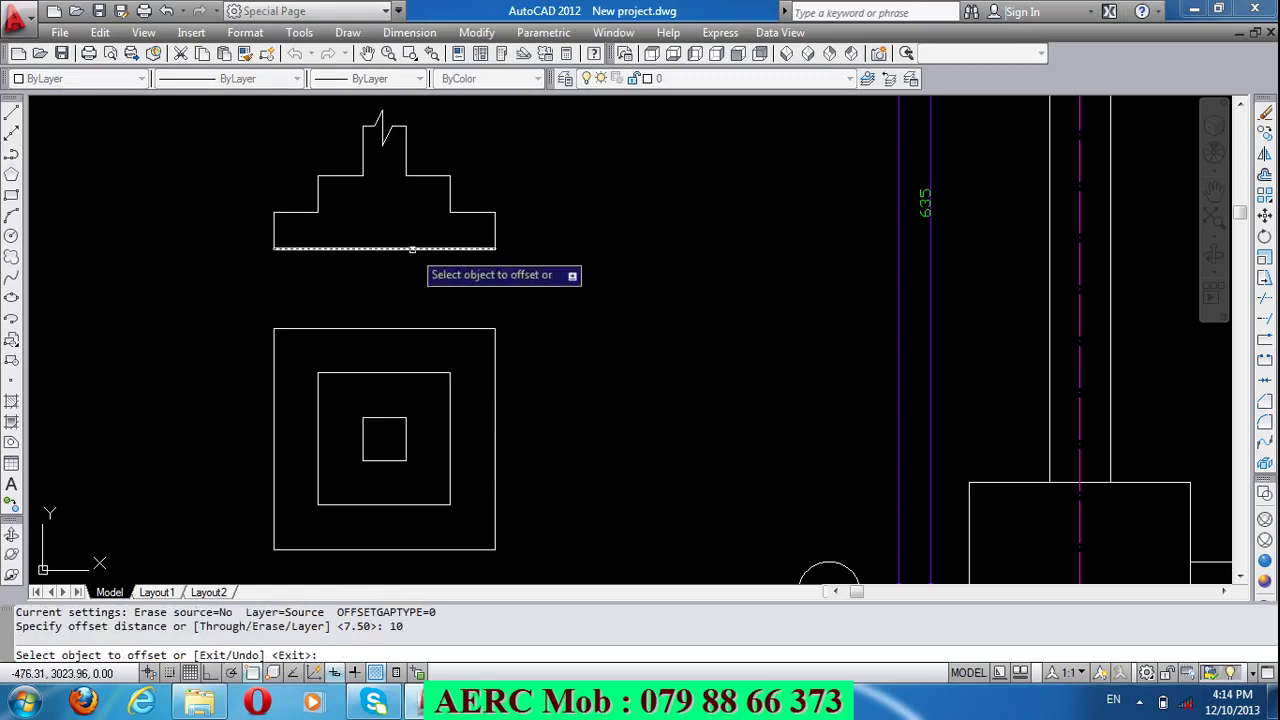
pyautogui.click(412, 248)
pyautogui.press('Return')
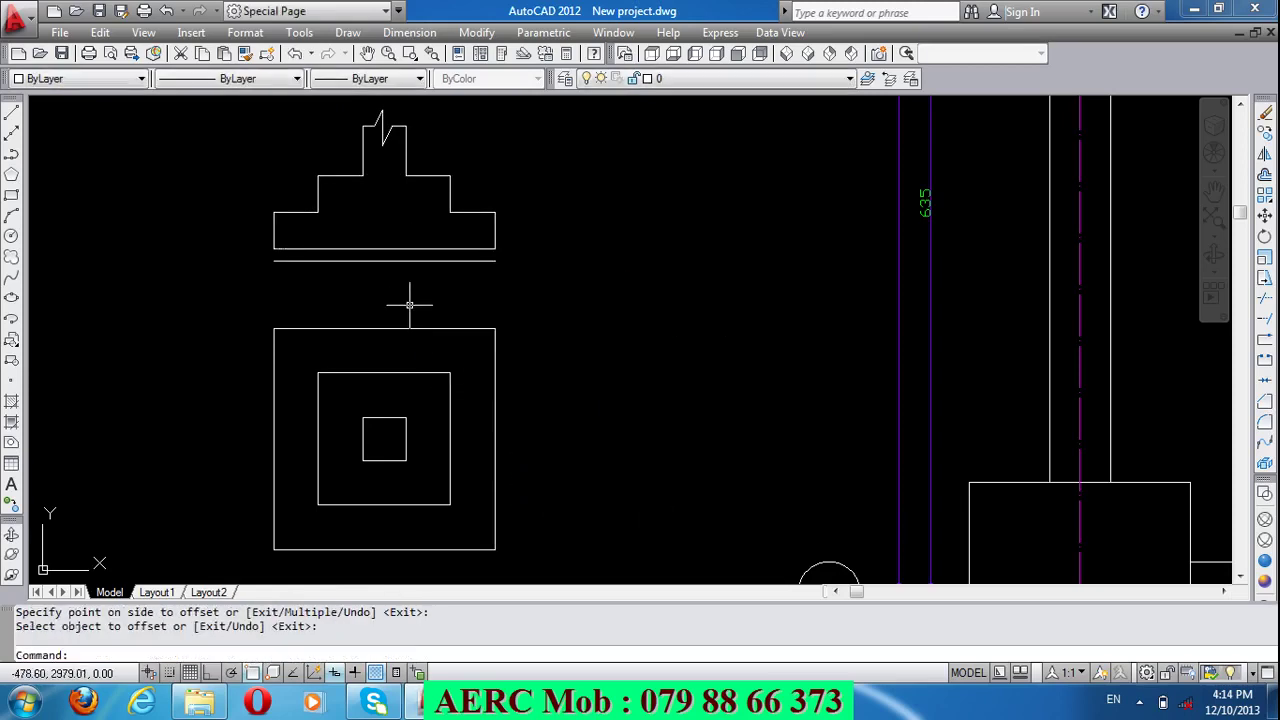
# Step: Extend the footing's left edge down to the new offset line
pyautogui.write('ex')
pyautogui.press('Return')
pyautogui.press('Return')
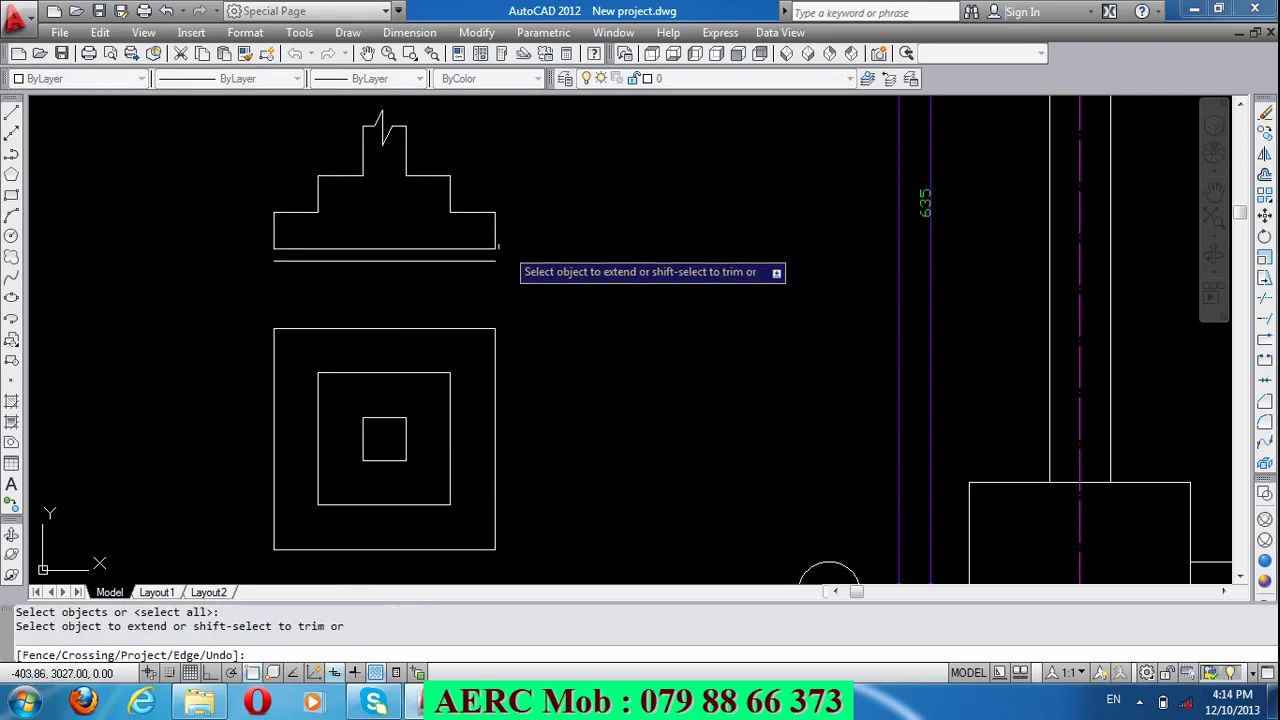
pyautogui.click(496, 244)
pyautogui.click(277, 237)
pyautogui.press('Return')
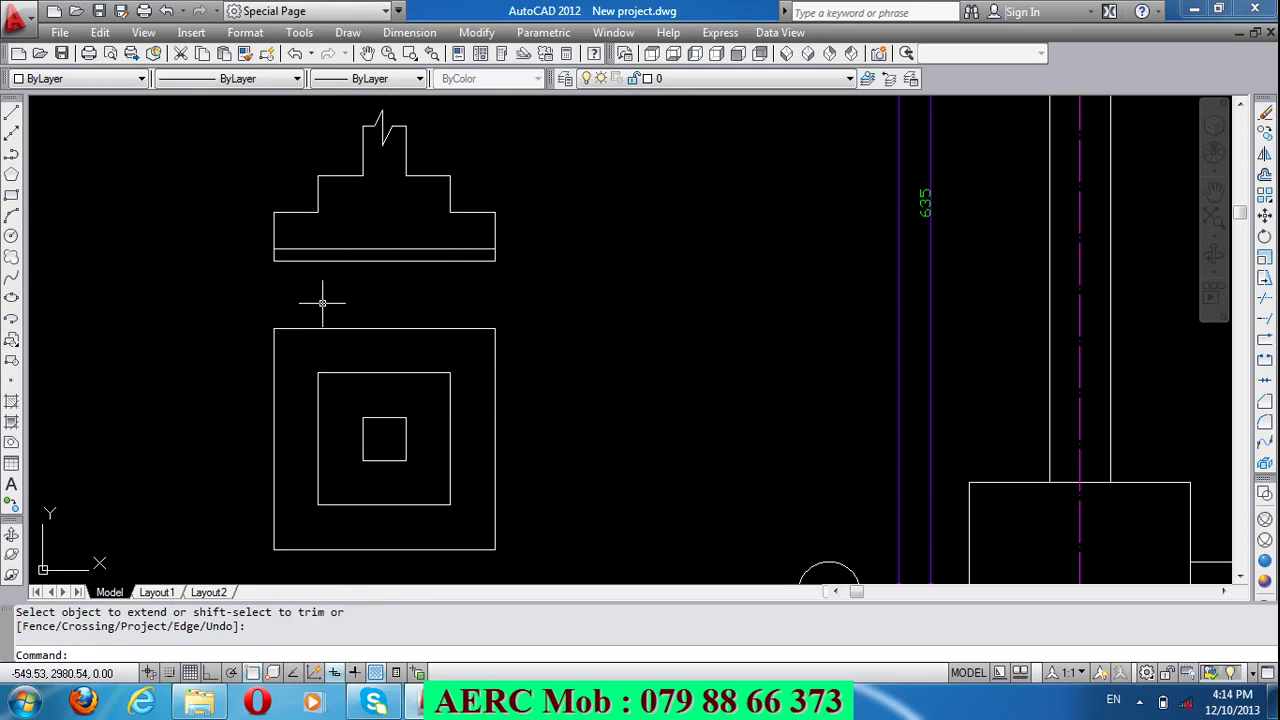
# Step: Extend the footing section's right edge down to the new bottom line
pyautogui.scroll(-4, 346, 343)
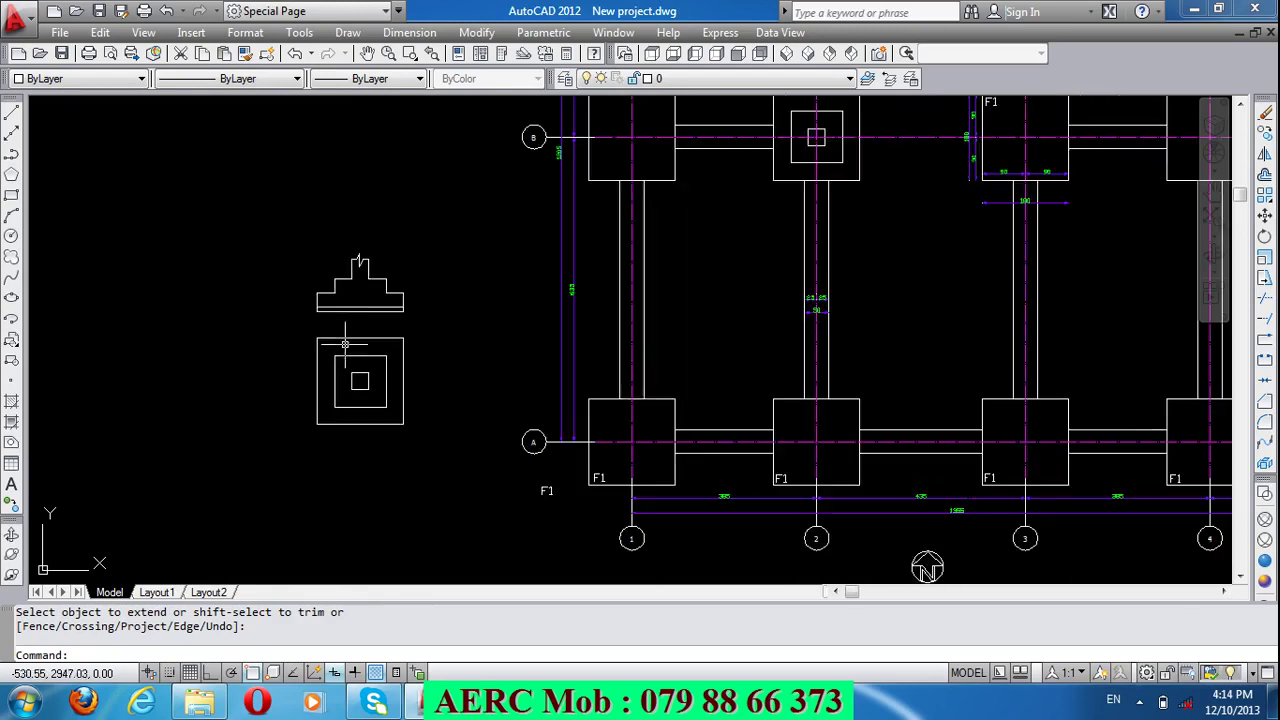
pyautogui.click(389, 292)
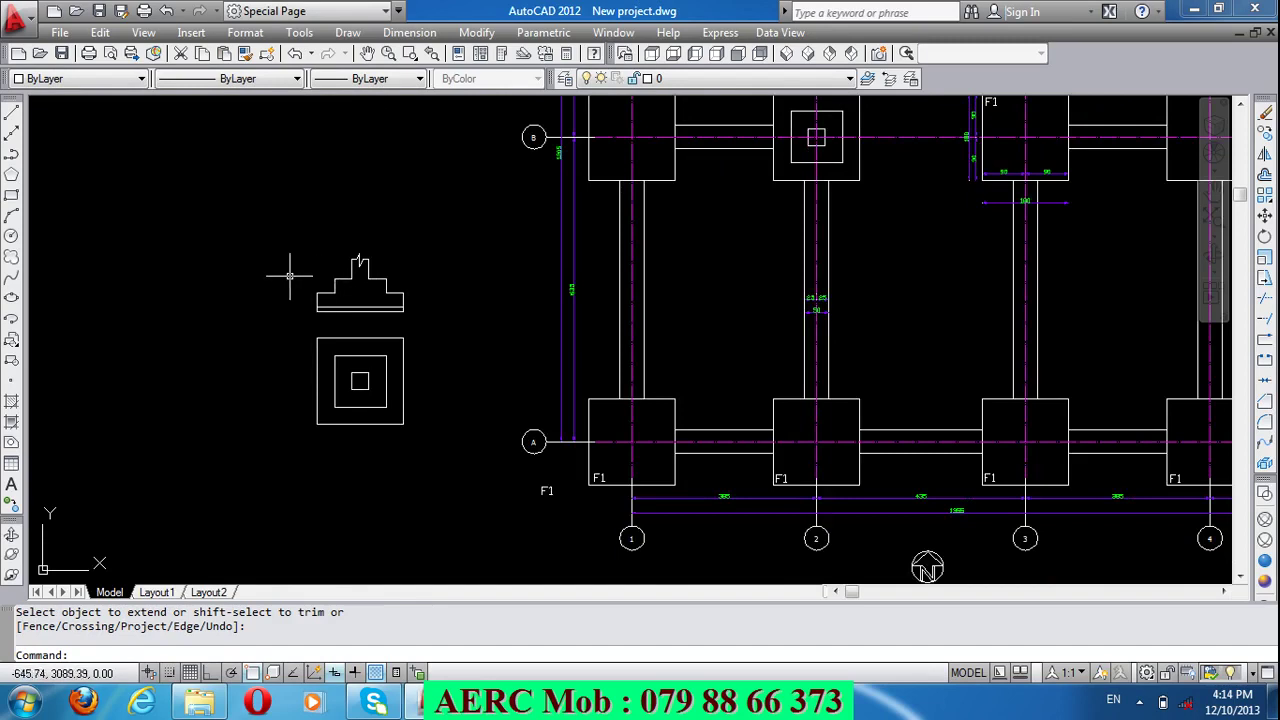
pyautogui.scroll(3, 377, 308)
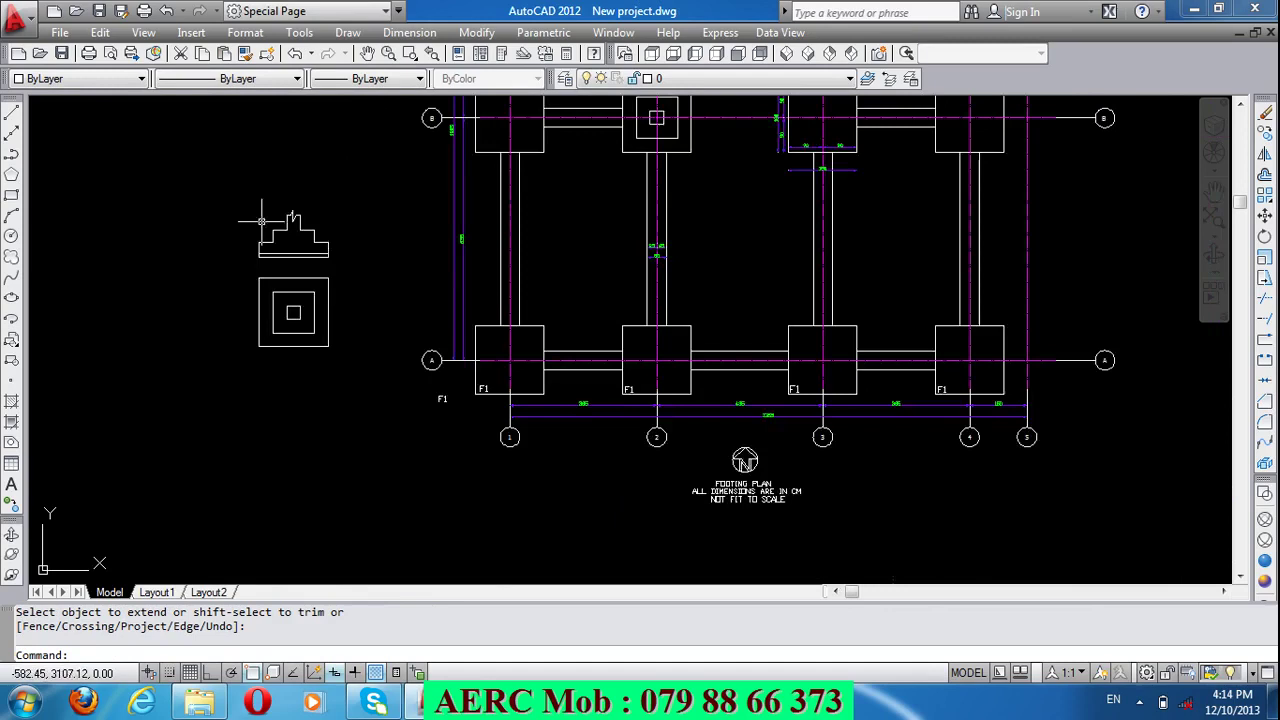
pyautogui.scroll(-3, 463, 296)
pyautogui.scroll(-2, 470, 445)
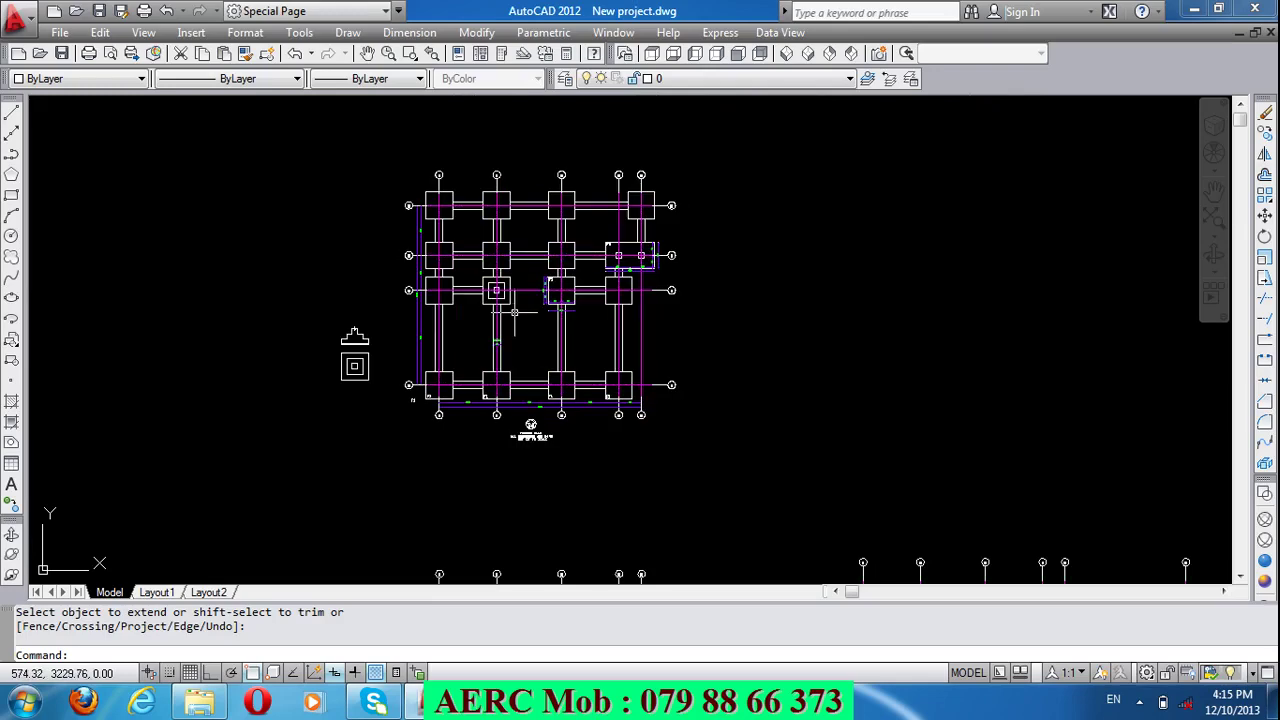
pyautogui.scroll(-3, 450, 336)
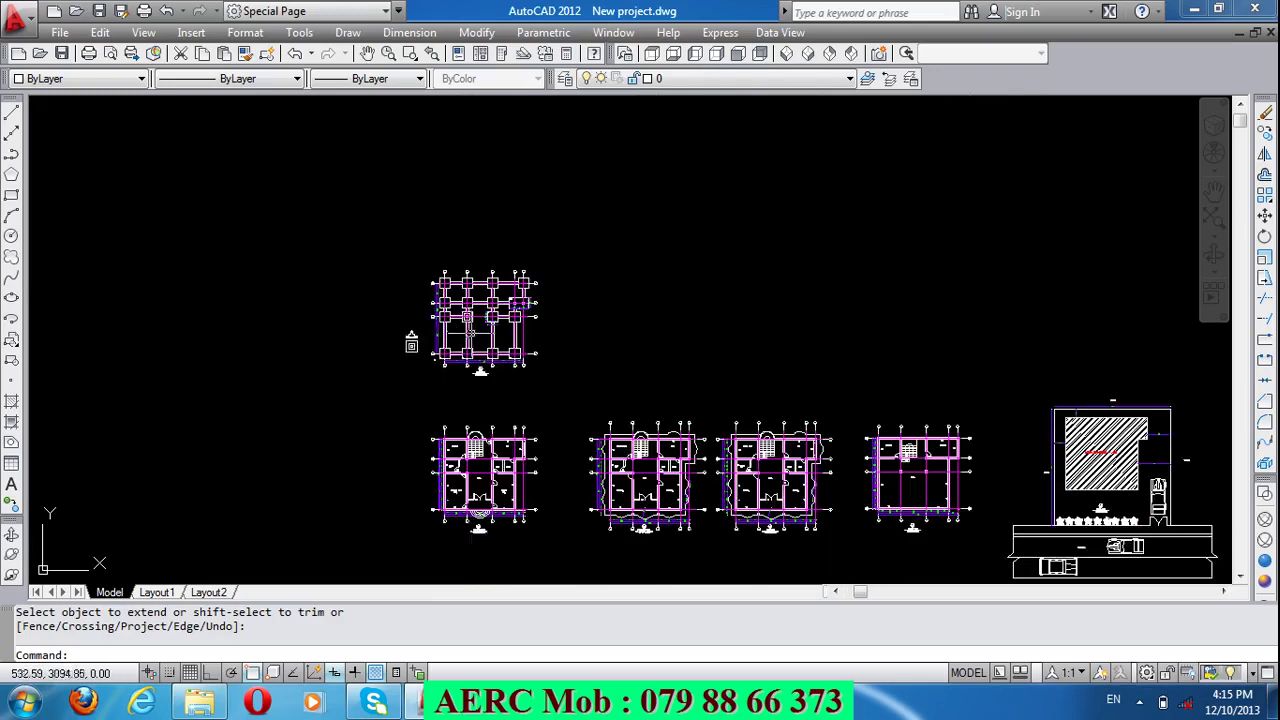
pyautogui.scroll(3, 476, 512)
pyautogui.scroll(1, 476, 512)
pyautogui.scroll(2, 476, 512)
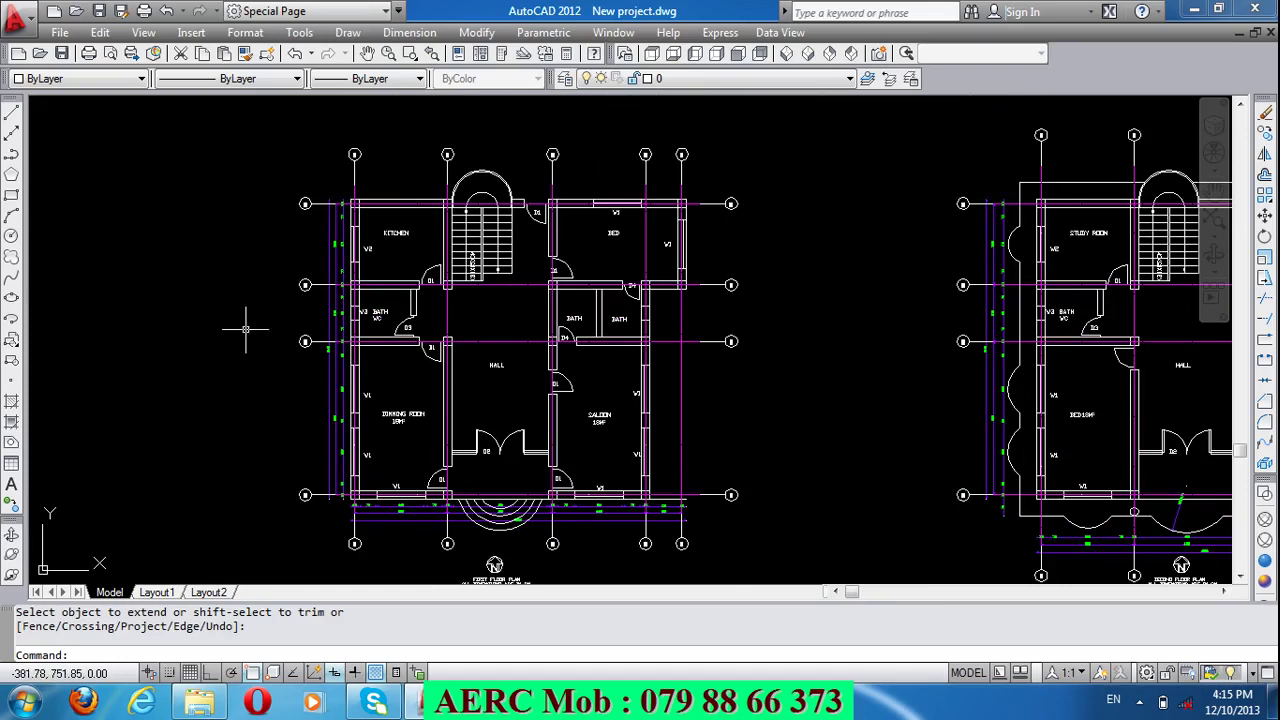
# Step: Set Green as the current colour in the Properties toolbar
pyautogui.click(90, 79)
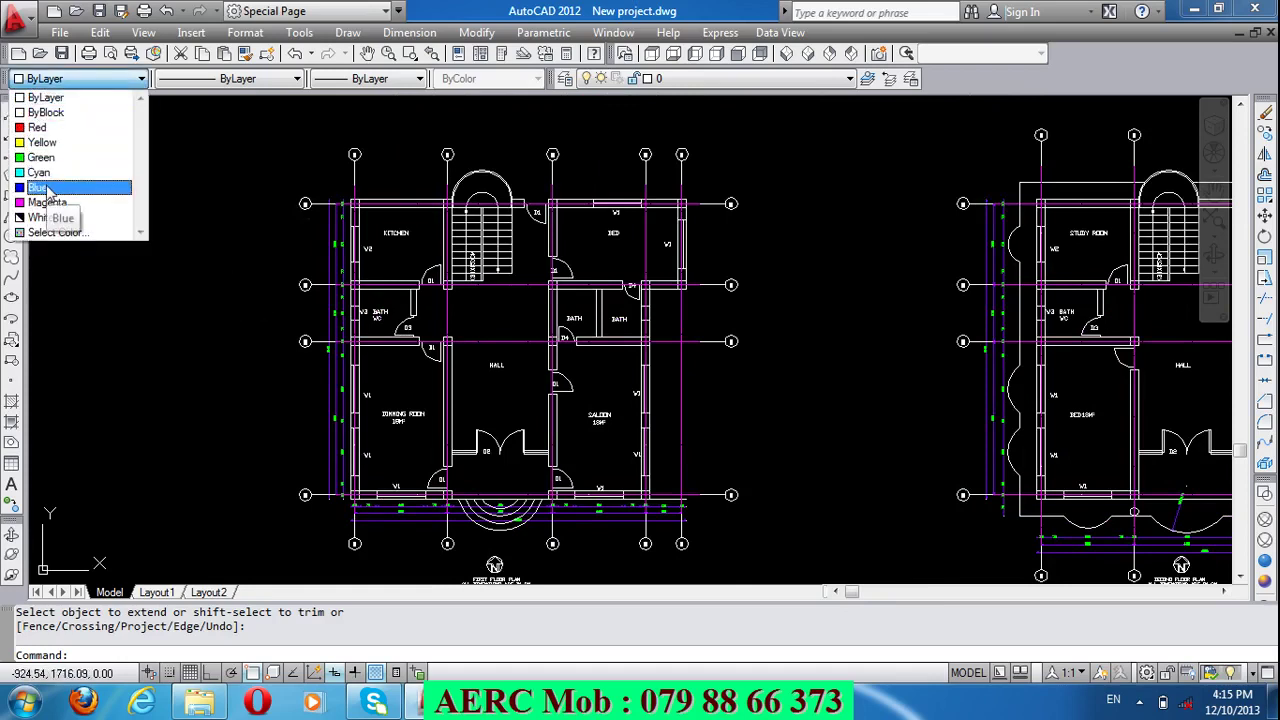
pyautogui.click(45, 157)
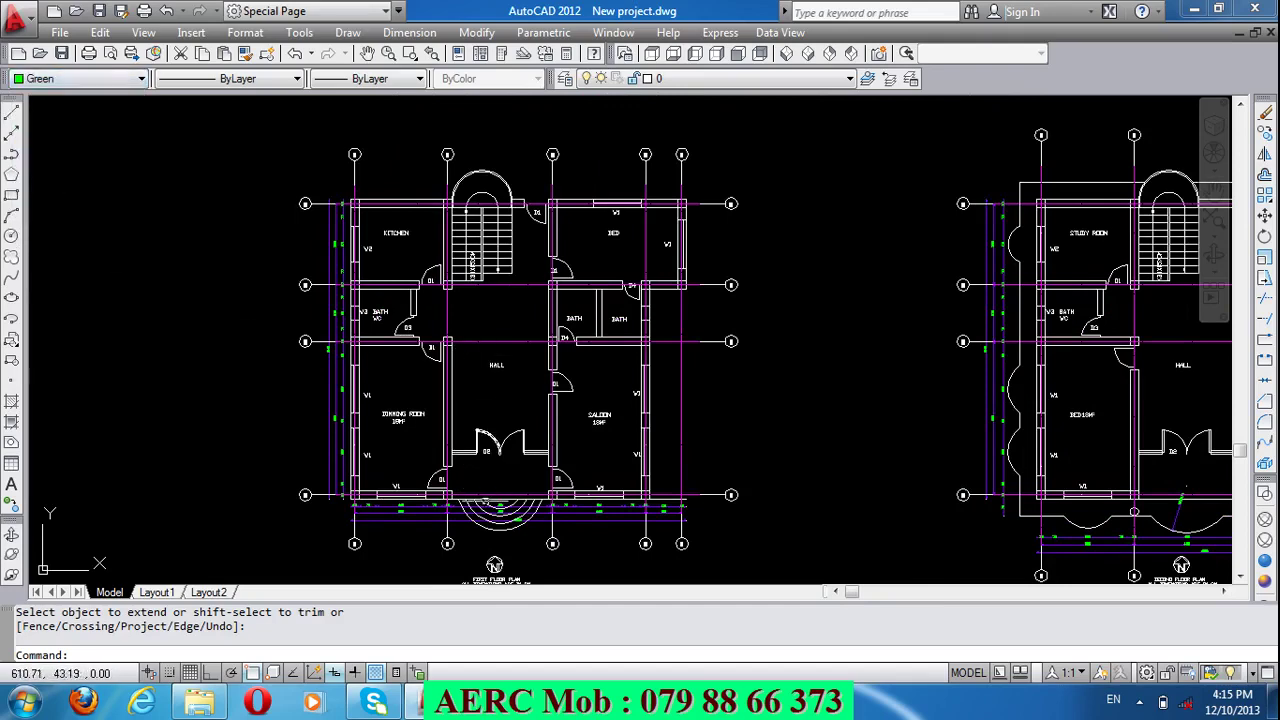
pyautogui.scroll(2, 479, 549)
pyautogui.scroll(-3, 446, 445)
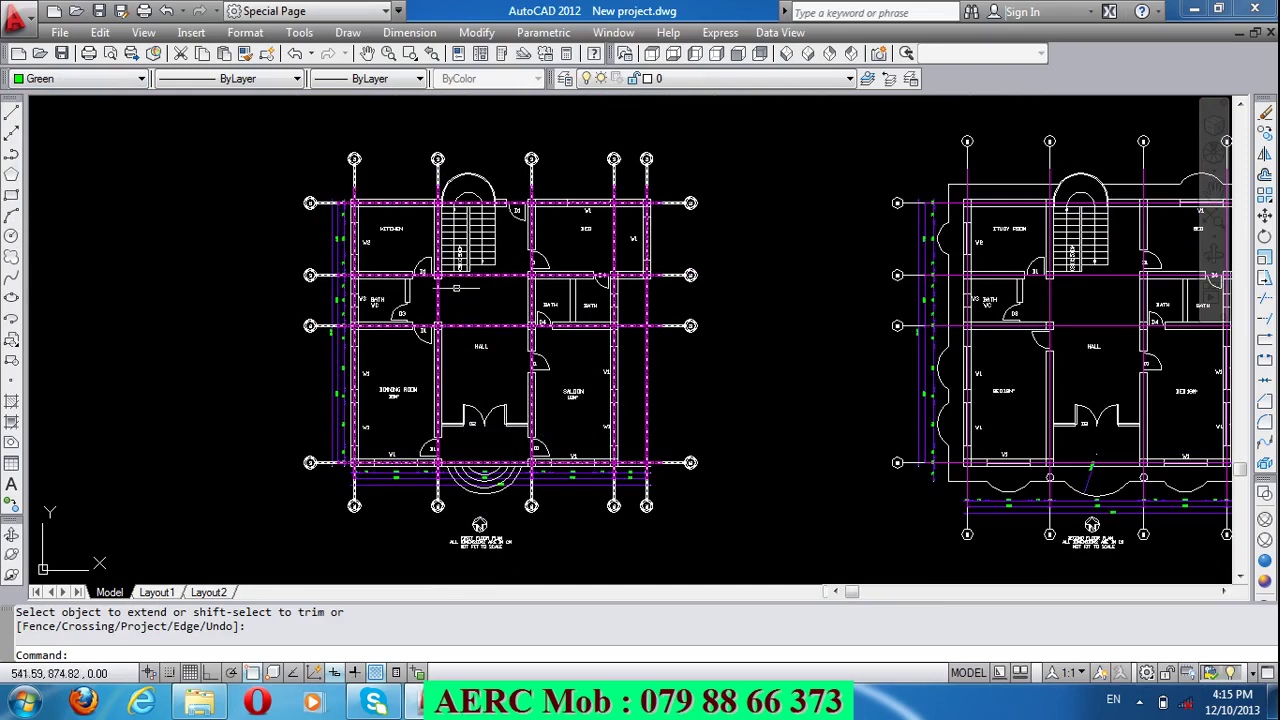
pyautogui.scroll(2, 448, 215)
pyautogui.scroll(3, 448, 210)
pyautogui.scroll(-2, 454, 181)
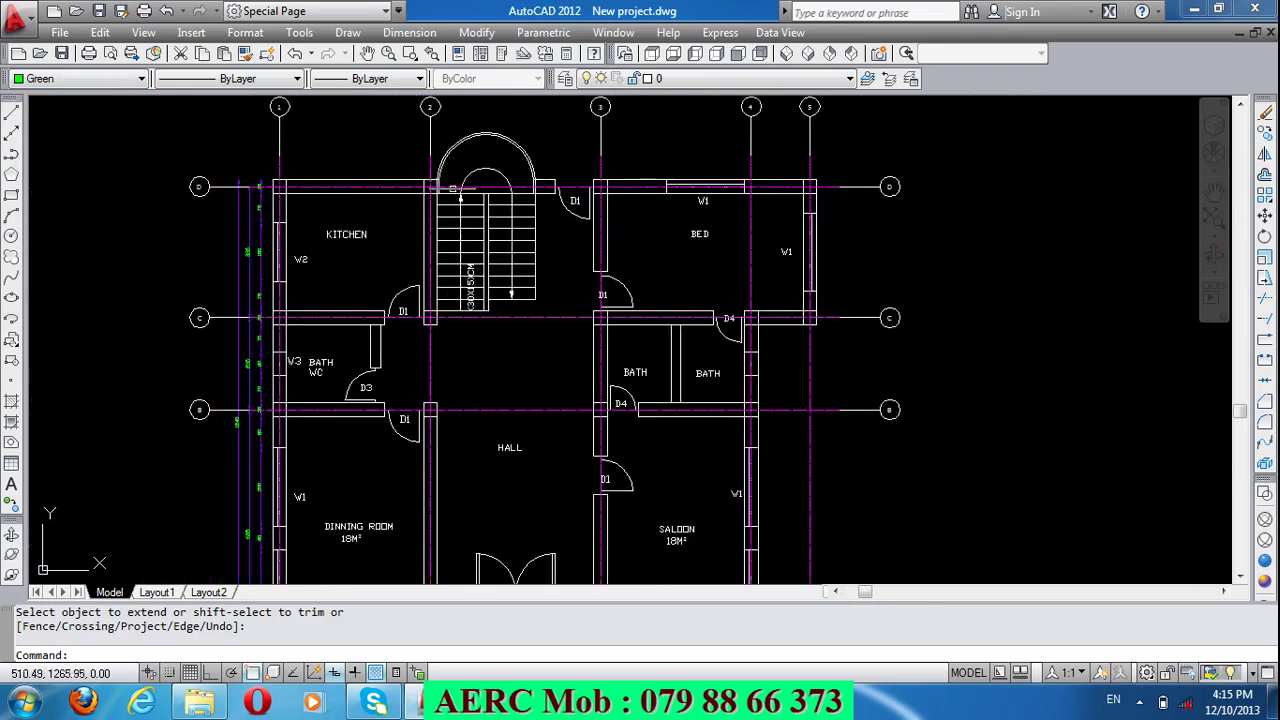
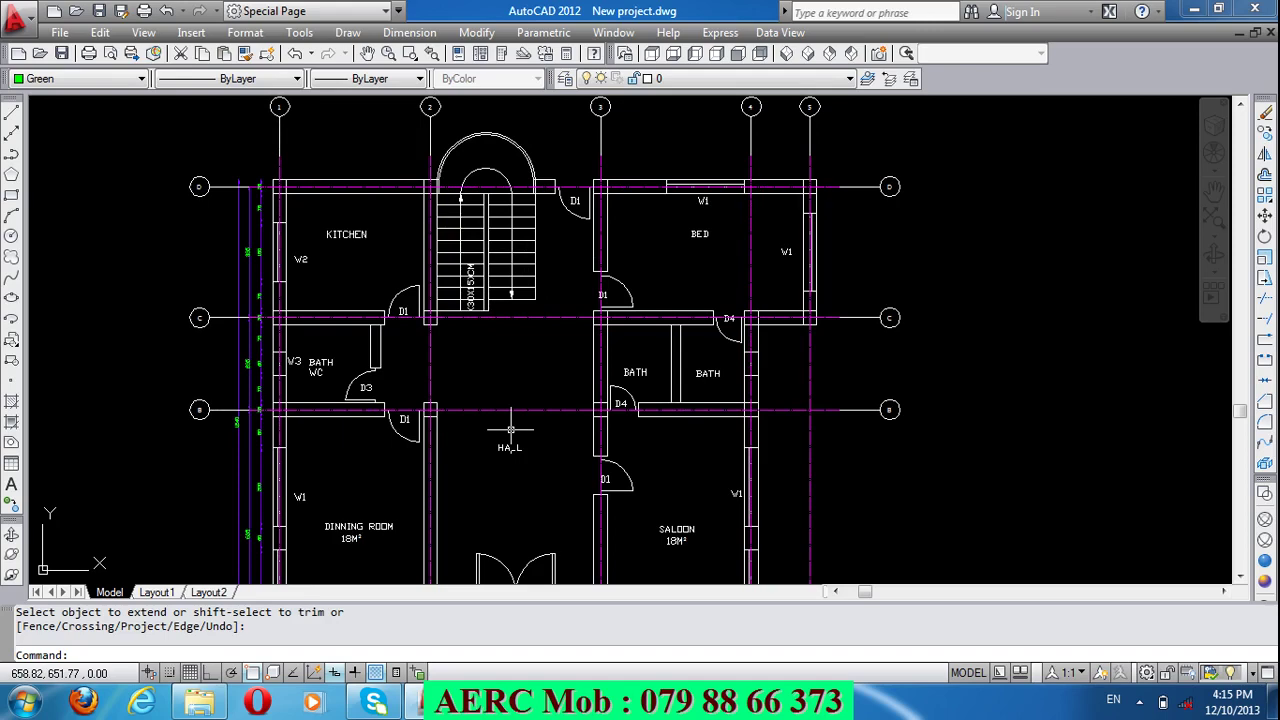
# Step: End the Extend command and start a new line with L
pyautogui.scroll(-6, 612, 375)
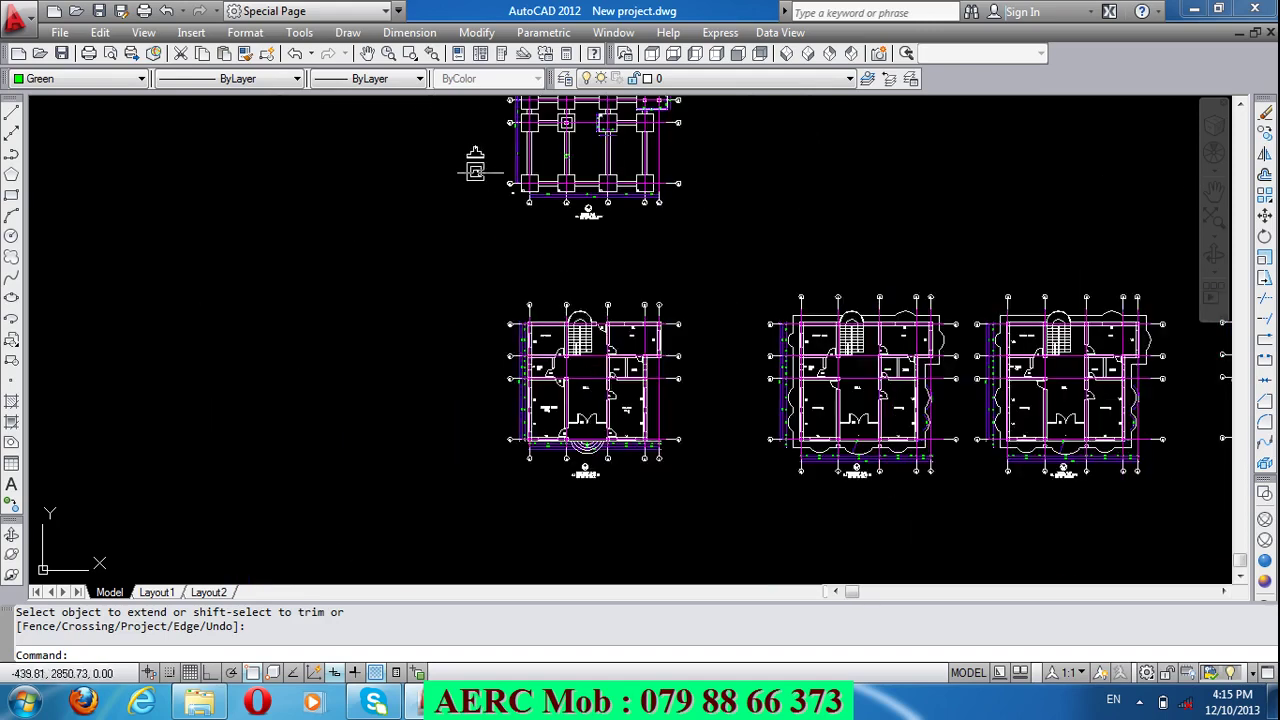
pyautogui.scroll(6, 475, 170)
pyautogui.scroll(2, 504, 245)
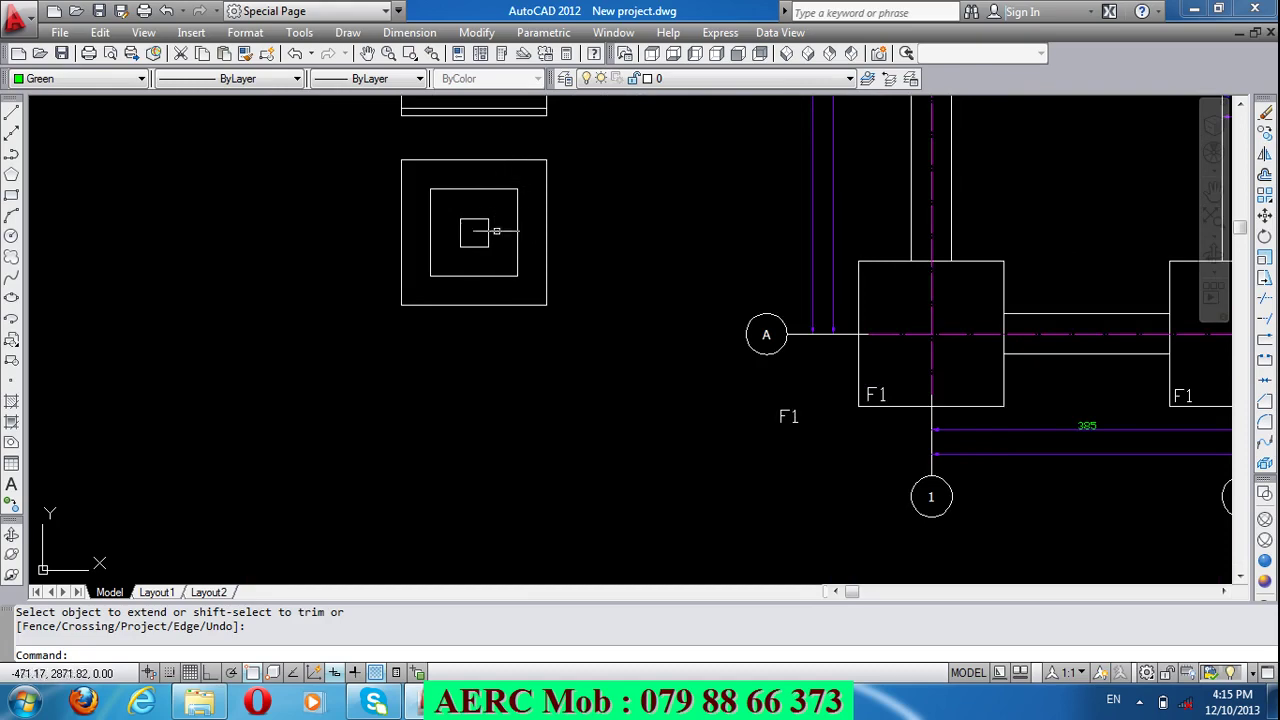
pyautogui.scroll(-4, 380, 290)
pyautogui.scroll(-5, 359, 285)
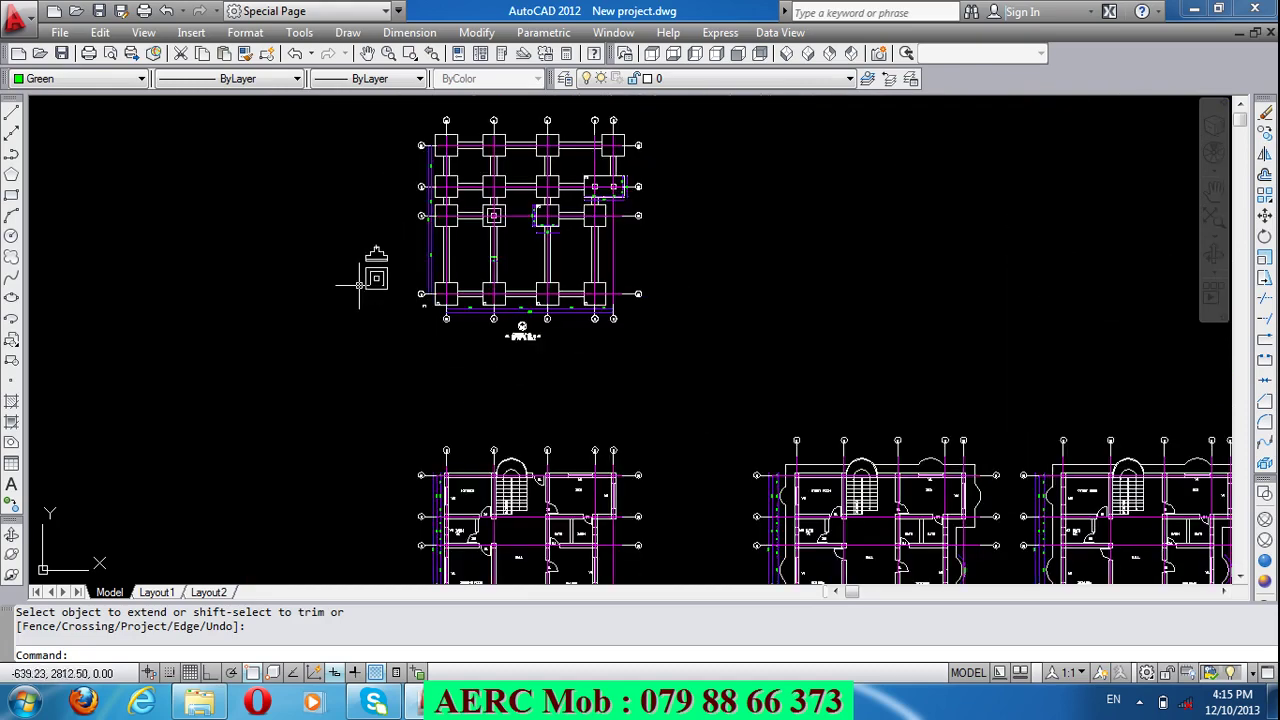
pyautogui.scroll(-3, 414, 277)
pyautogui.scroll(-1, 431, 280)
pyautogui.scroll(4, 490, 404)
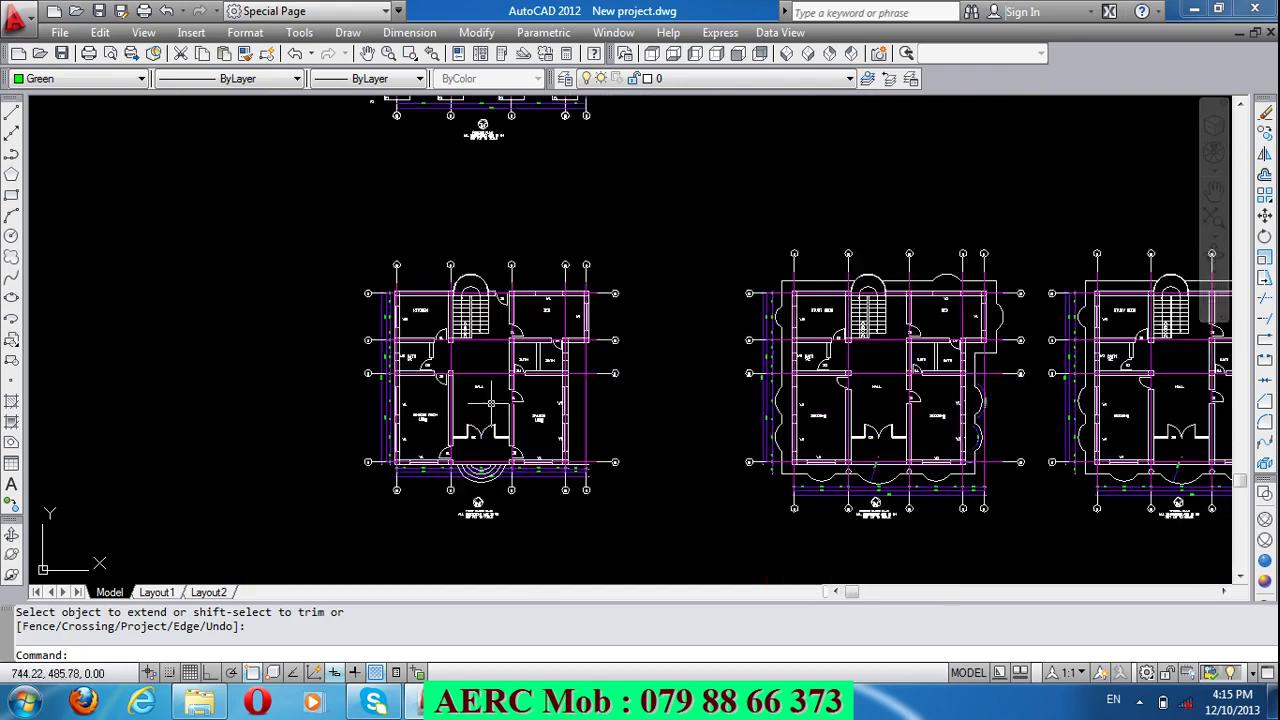
pyautogui.scroll(2, 490, 404)
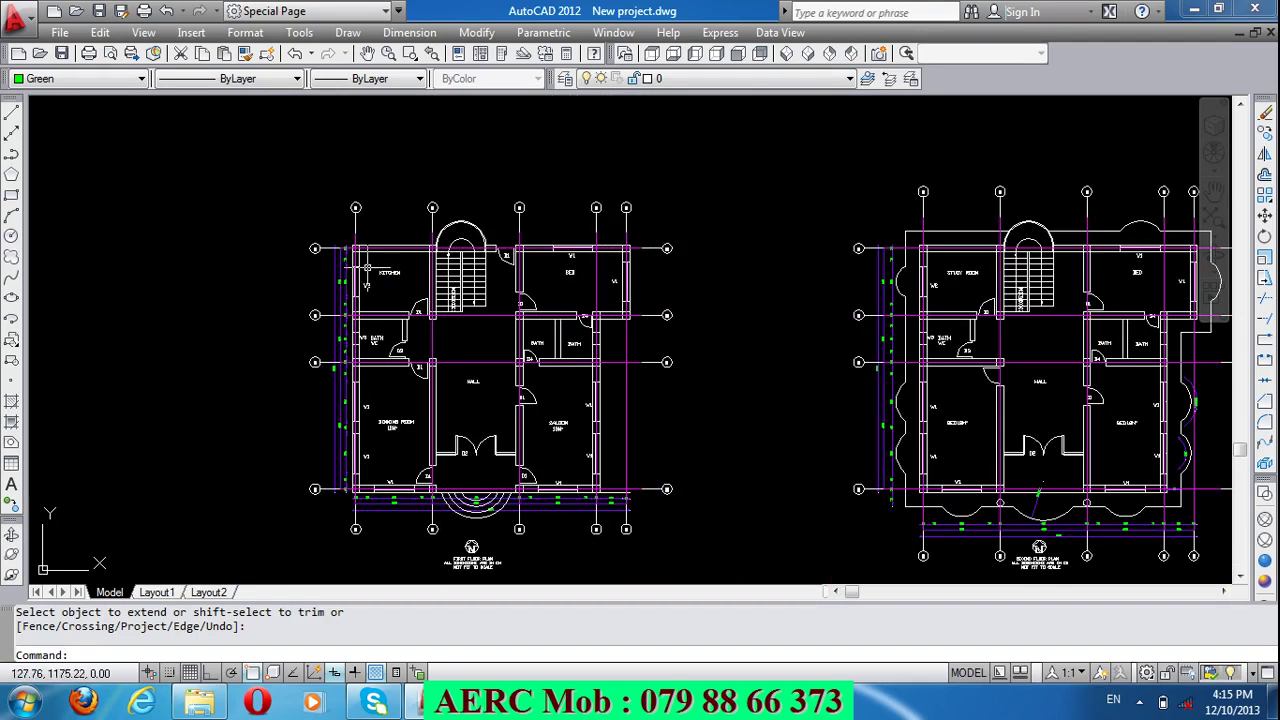
pyautogui.press('Return')
pyautogui.write('l')
pyautogui.press('Return')
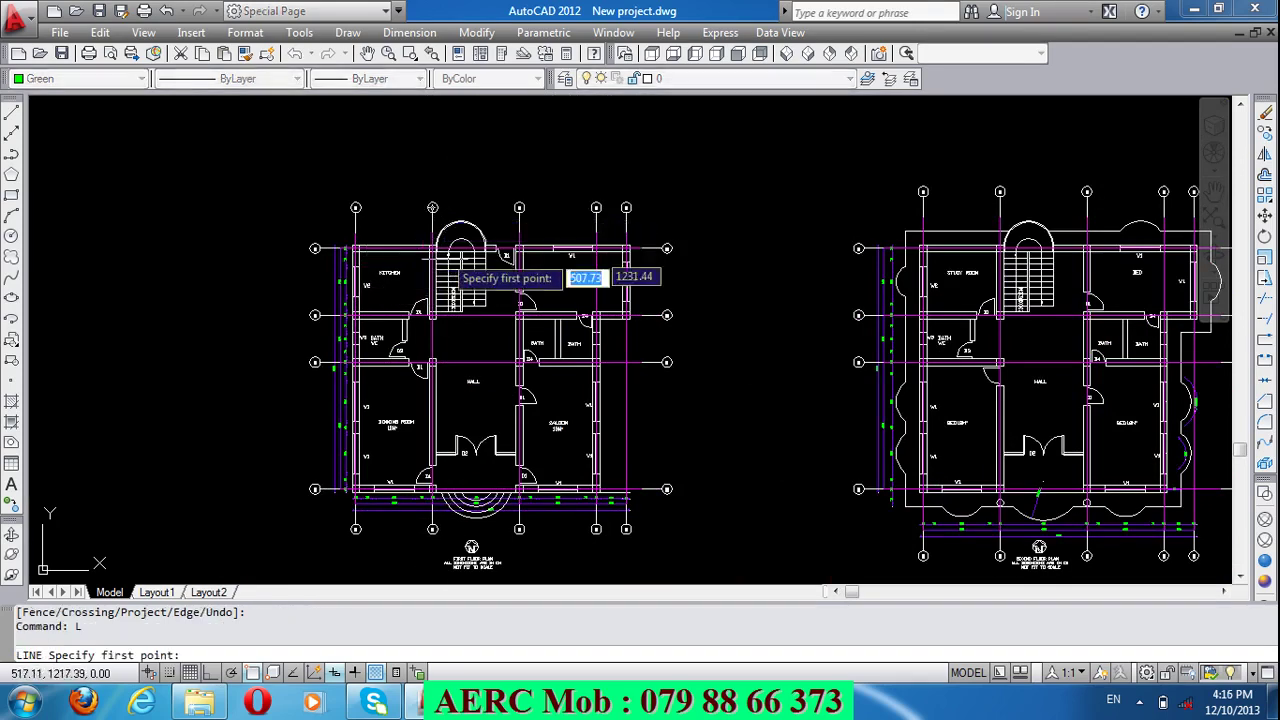
# Step: Set the cut line's start point above the stairwell, after two cancelled attempts
pyautogui.scroll(5, 445, 250)
pyautogui.scroll(-2, 445, 250)
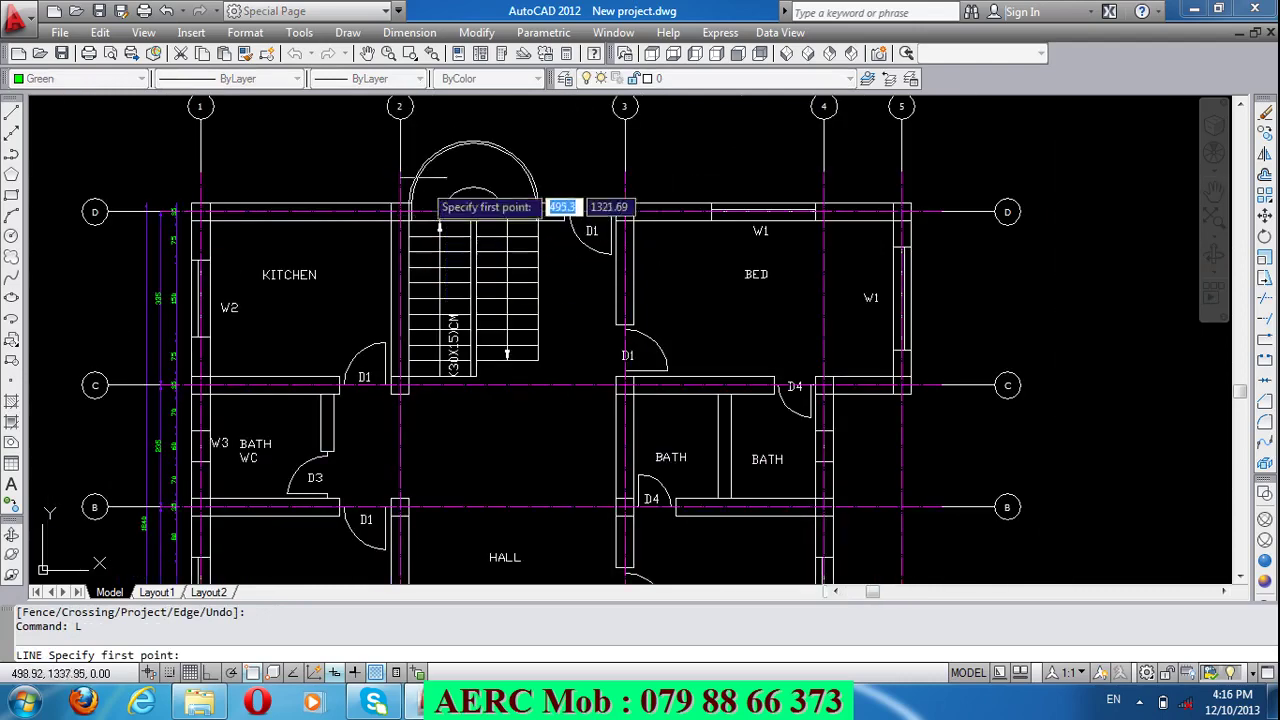
pyautogui.scroll(-3, 431, 116)
pyautogui.scroll(2, 432, 113)
pyautogui.scroll(2, 431, 116)
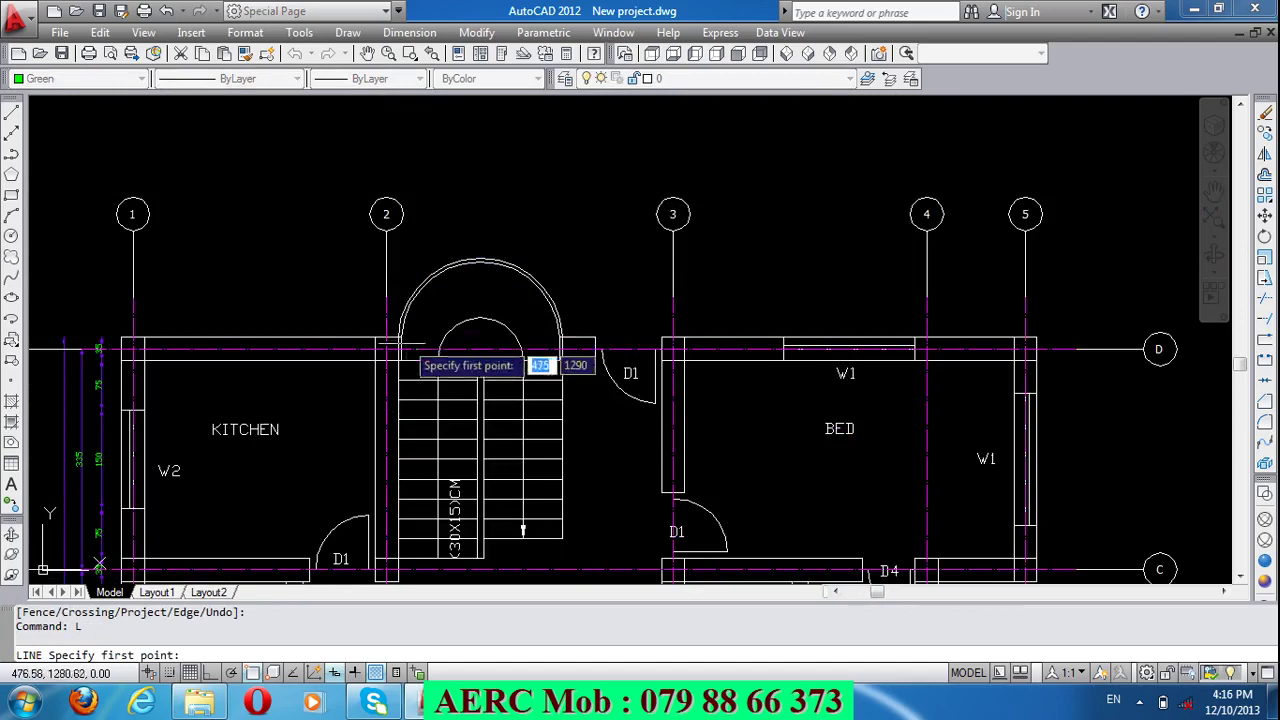
pyautogui.click(433, 149)
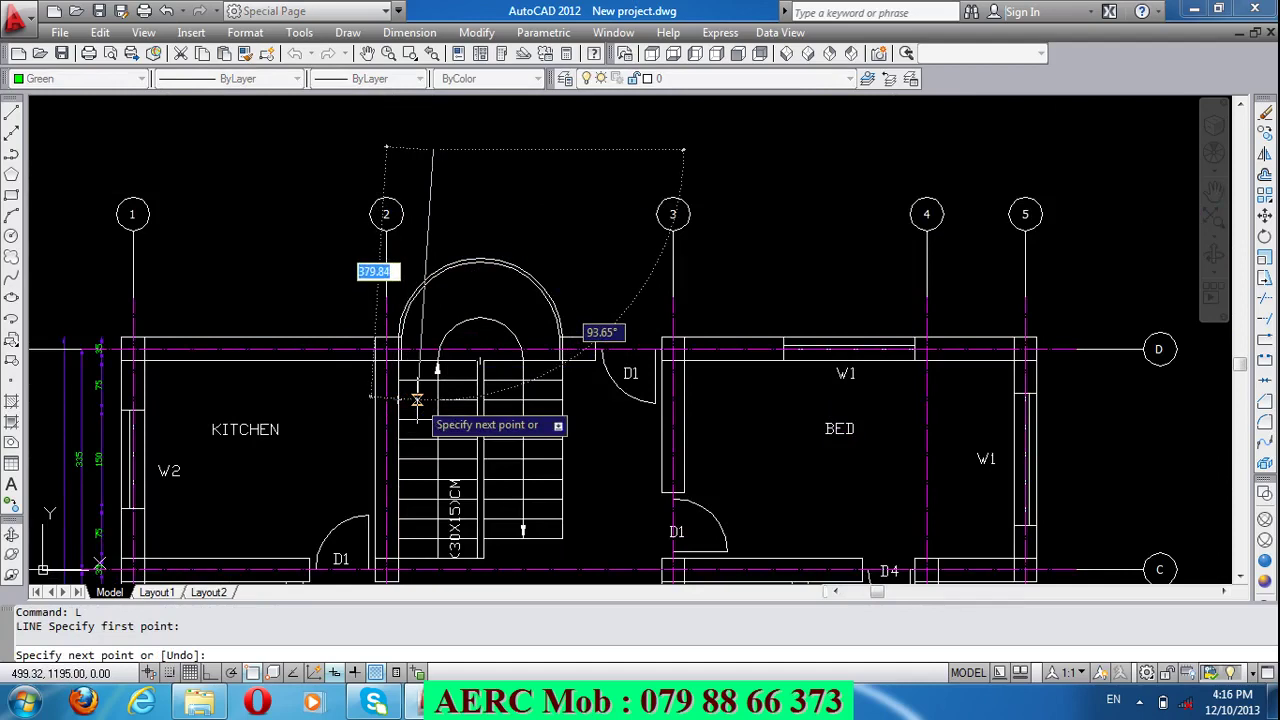
pyautogui.press('Escape')
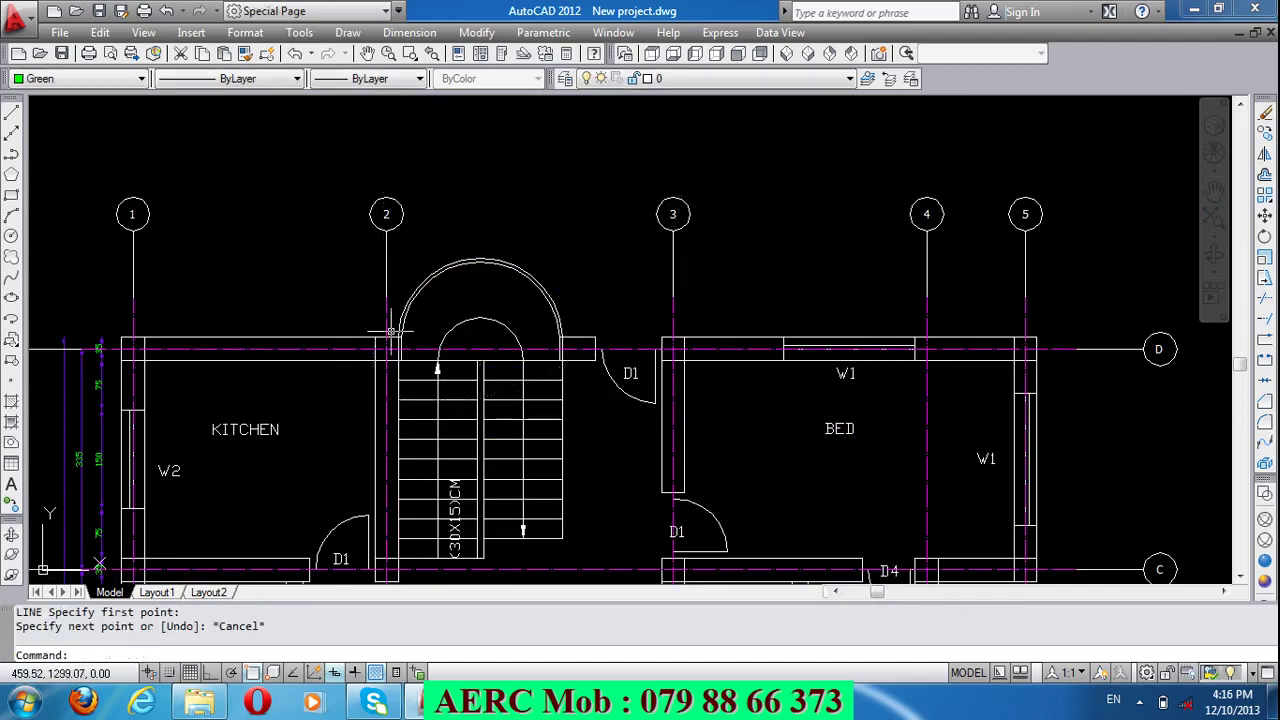
pyautogui.press('Return')
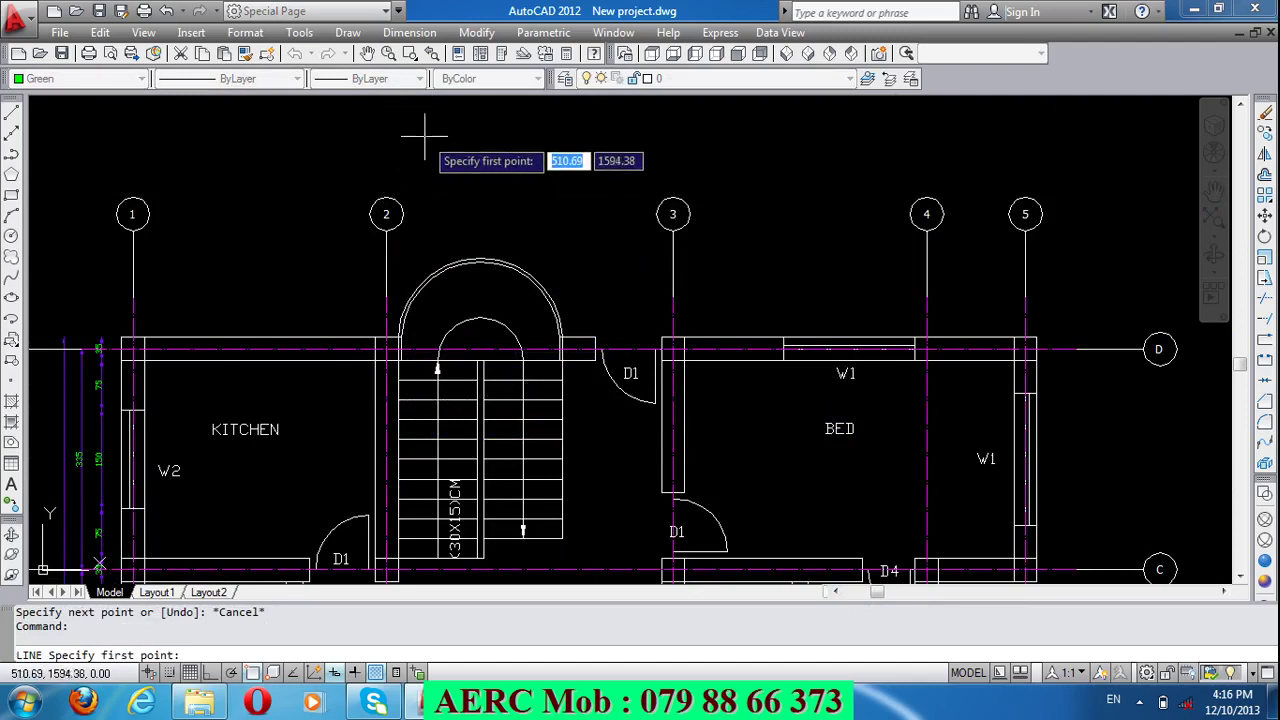
pyautogui.click(424, 133)
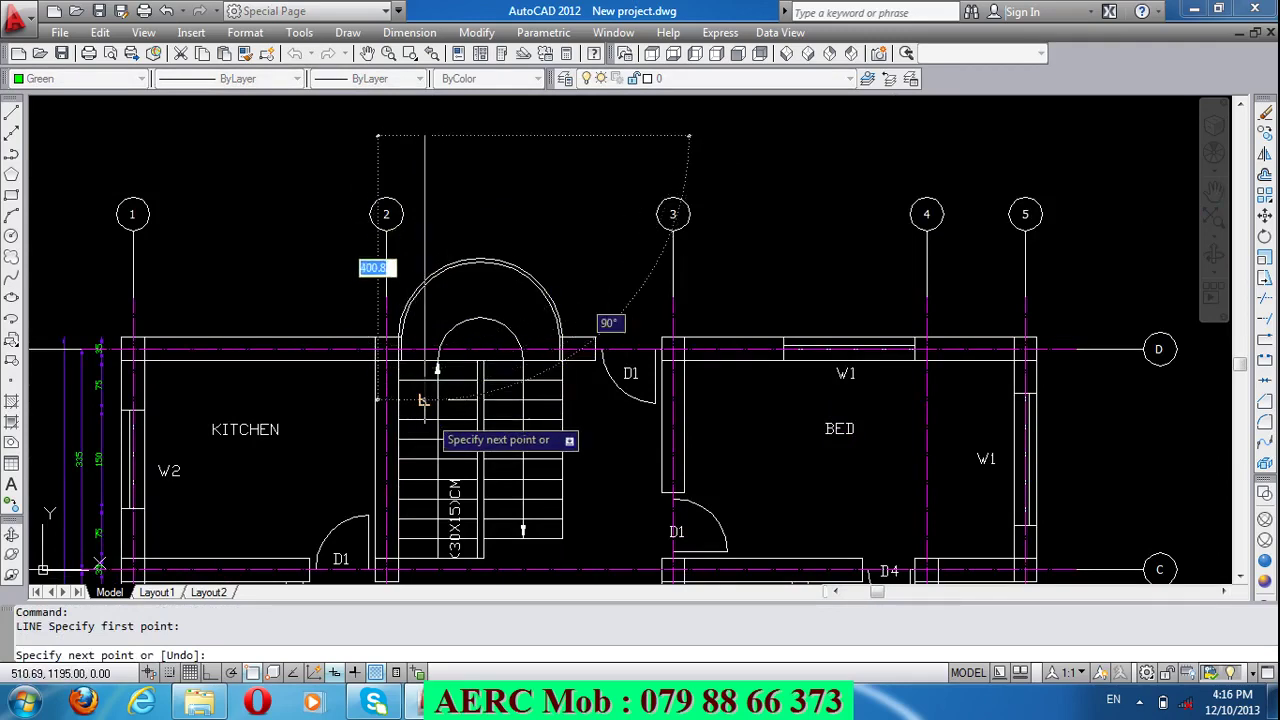
pyautogui.press('Escape')
pyautogui.press('Return')
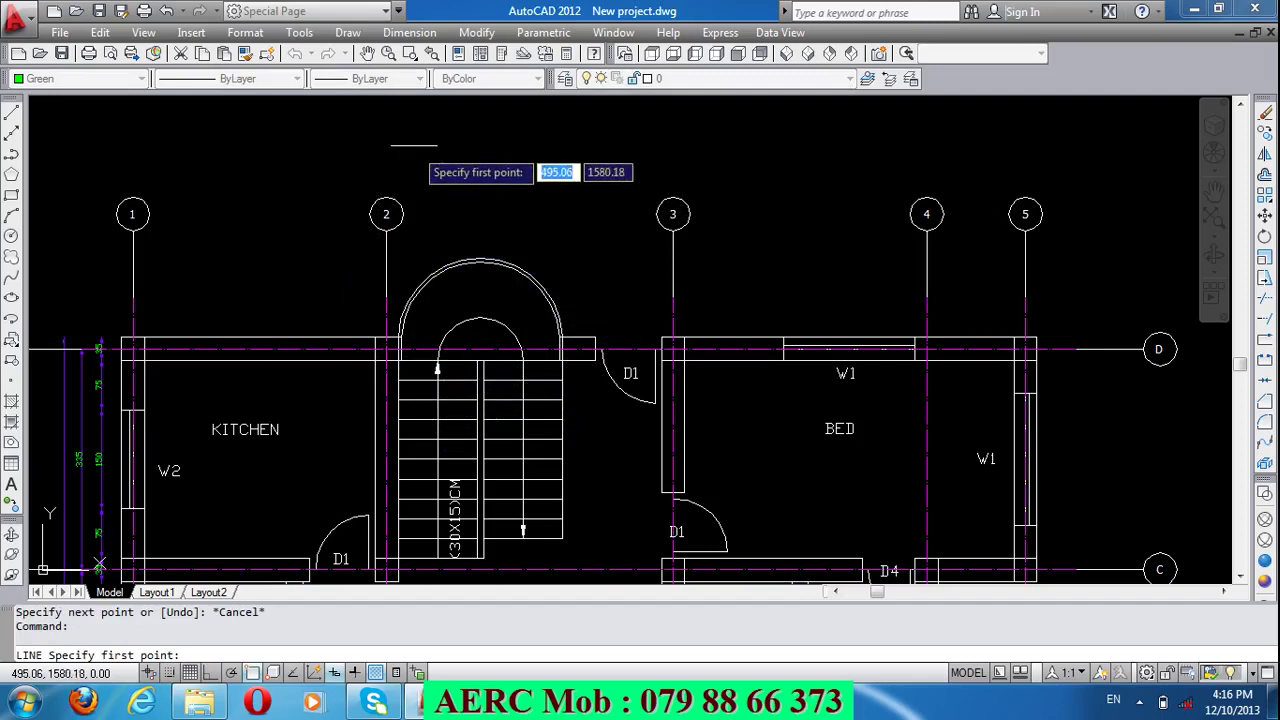
pyautogui.click(416, 145)
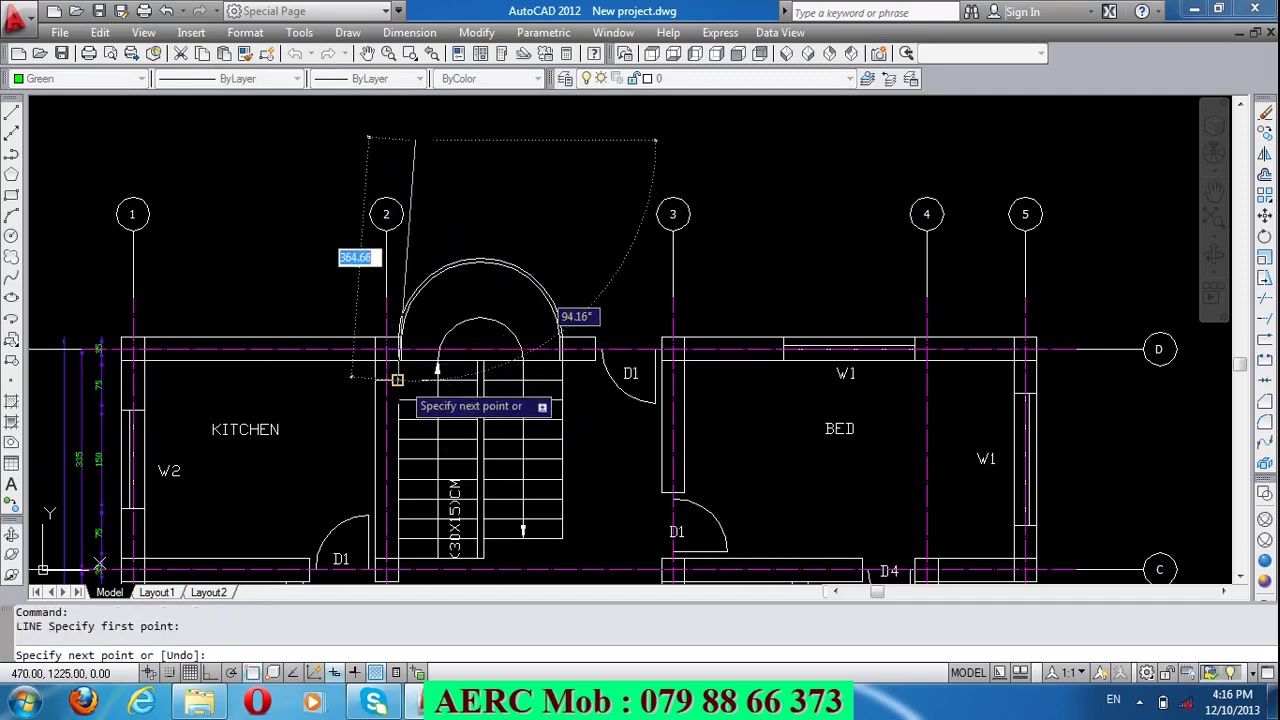
# Step: With Ortho on, draw the vertical cut line down to below the first floor plan
pyautogui.press('F8')
pyautogui.scroll(-4, 430, 322)
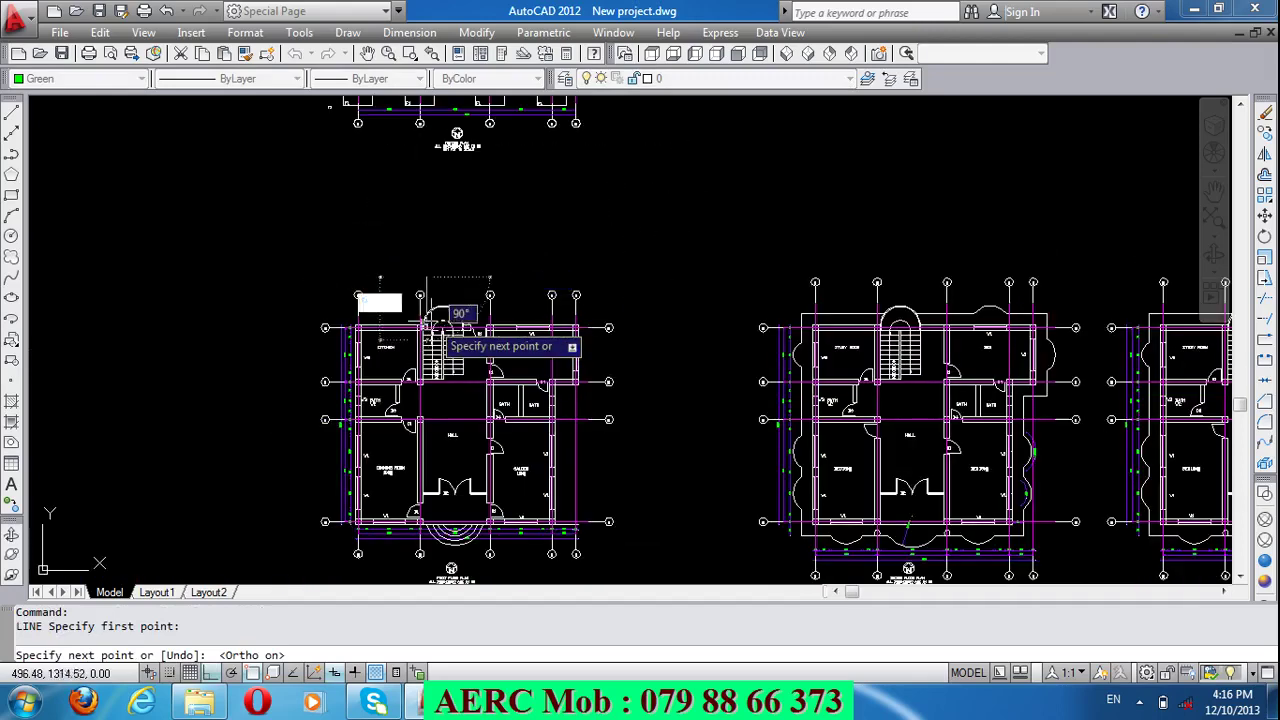
pyautogui.scroll(2, 428, 500)
pyautogui.scroll(2, 430, 560)
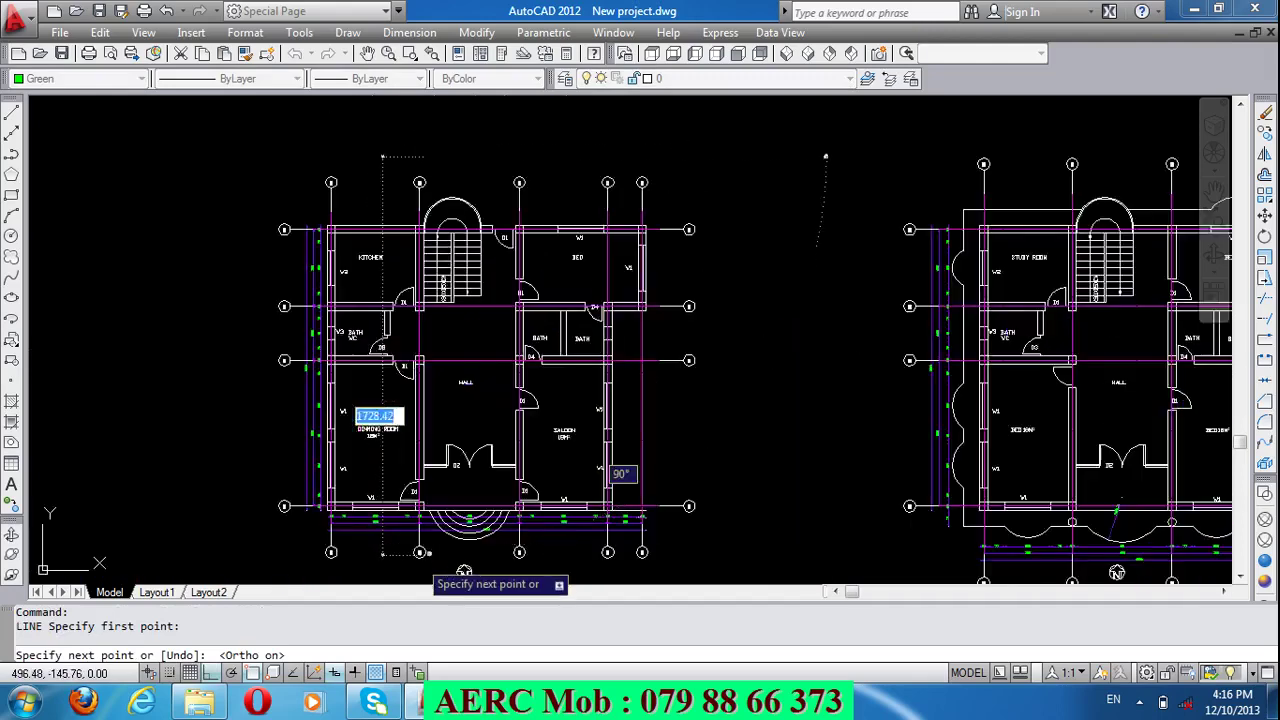
pyautogui.scroll(1, 432, 565)
pyautogui.scroll(-2, 425, 560)
pyautogui.scroll(-2, 422, 500)
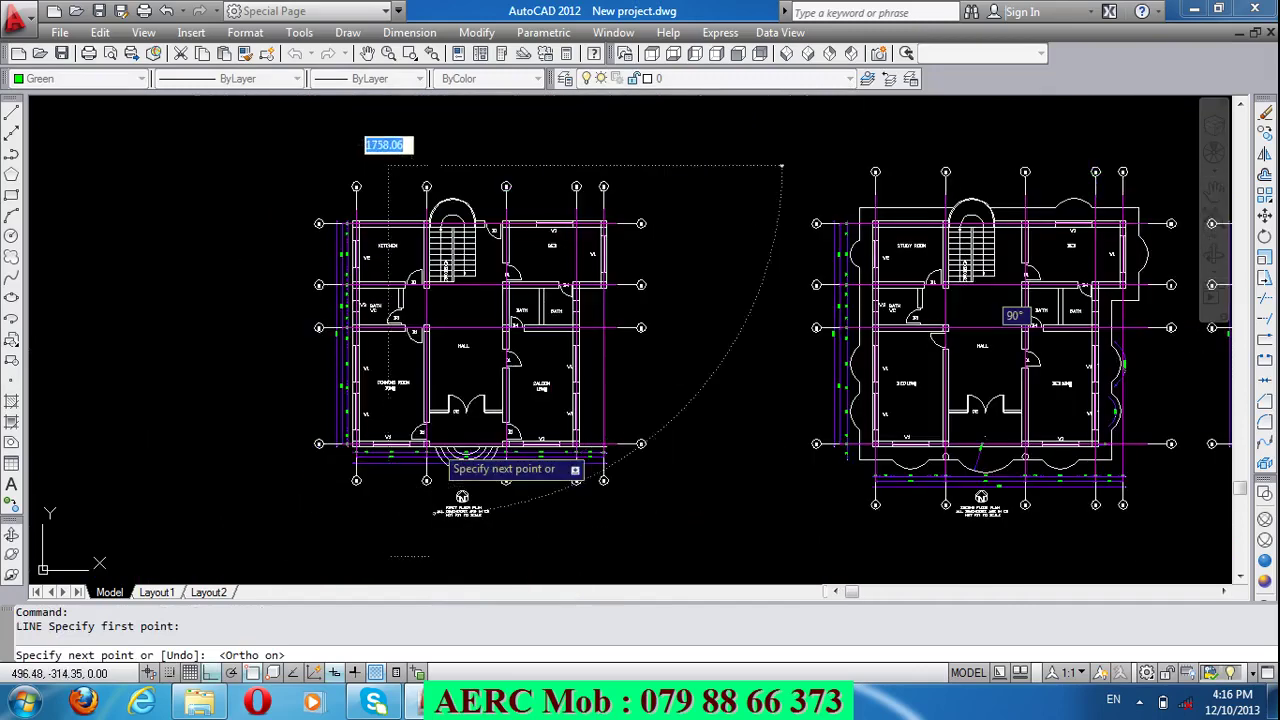
pyautogui.scroll(3, 428, 470)
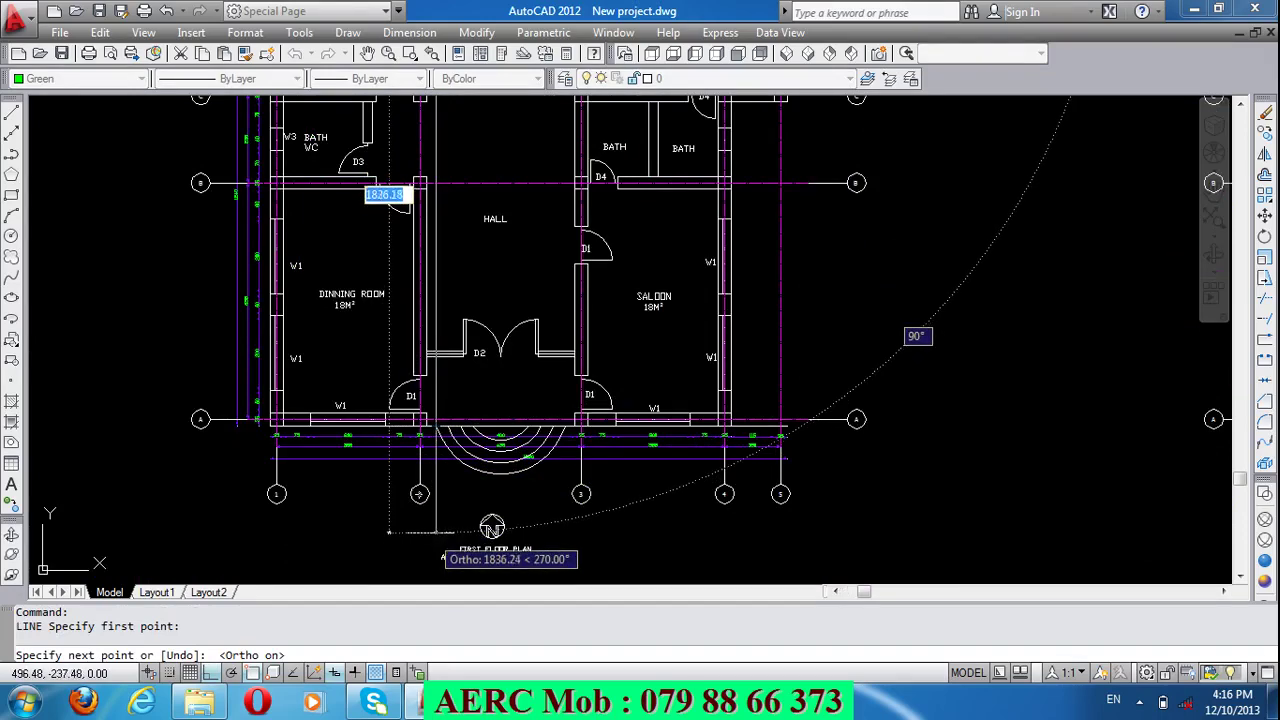
pyautogui.click(435, 527)
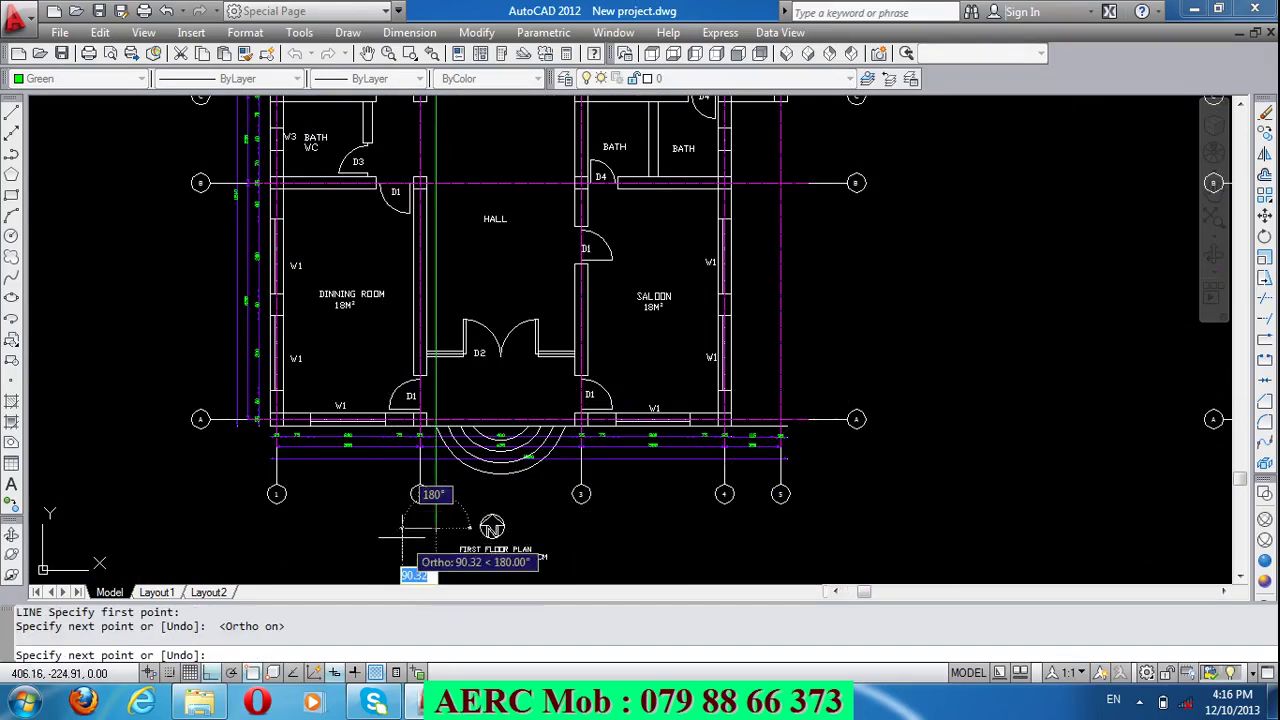
pyautogui.press('Return')
# Step: Draw a 10-unit horizontal tick from the top of the green line
pyautogui.scroll(-4, 407, 503)
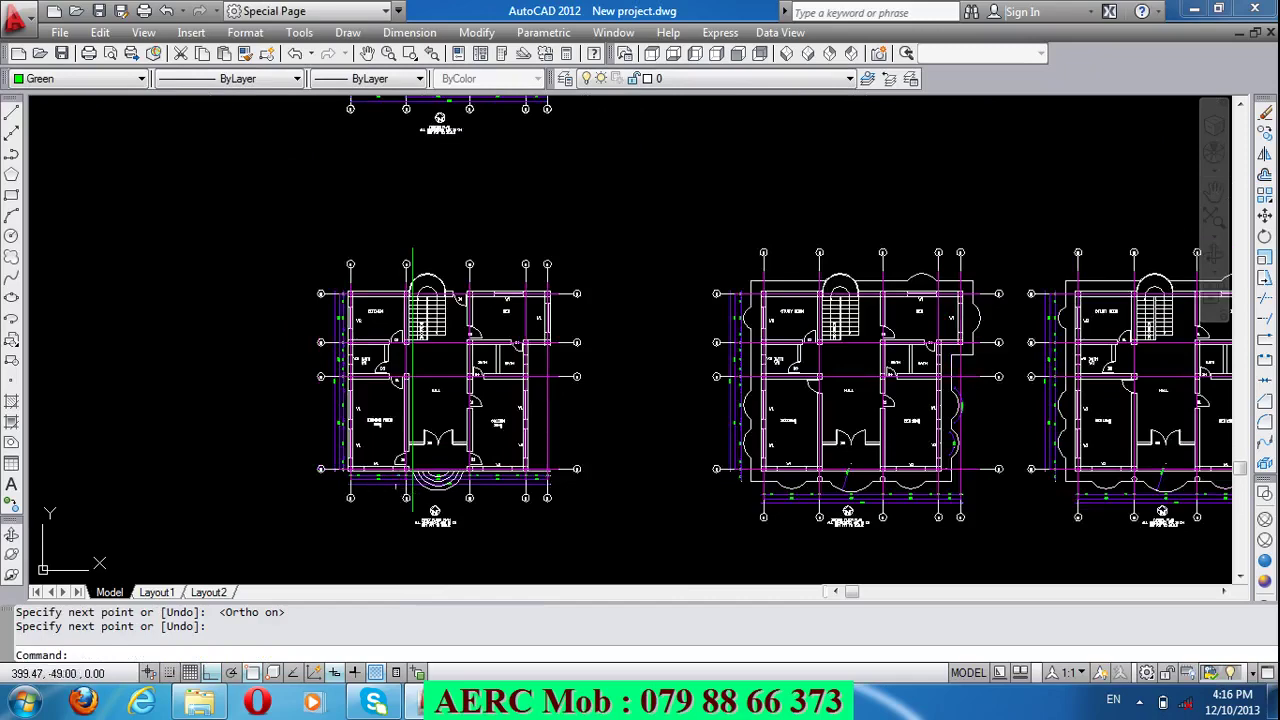
pyautogui.scroll(2, 397, 474)
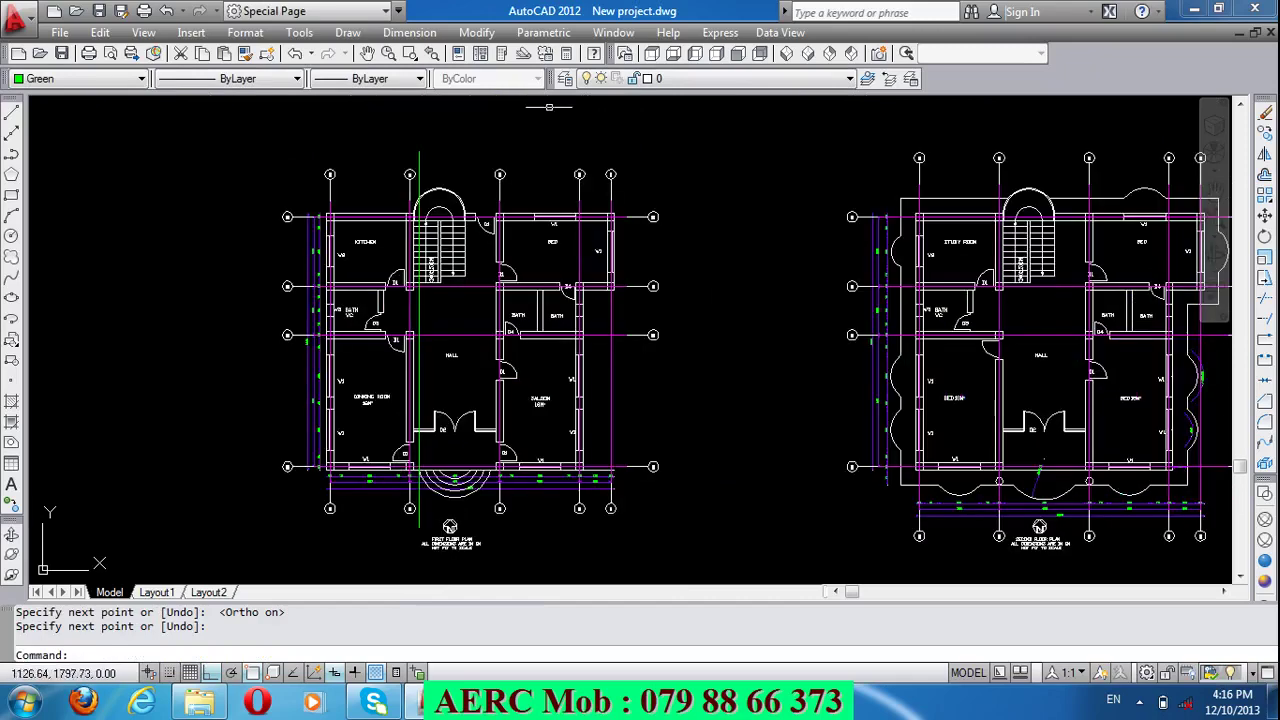
pyautogui.scroll(3, 407, 143)
pyautogui.write('L')
pyautogui.press('Return')
pyautogui.click(429, 157)
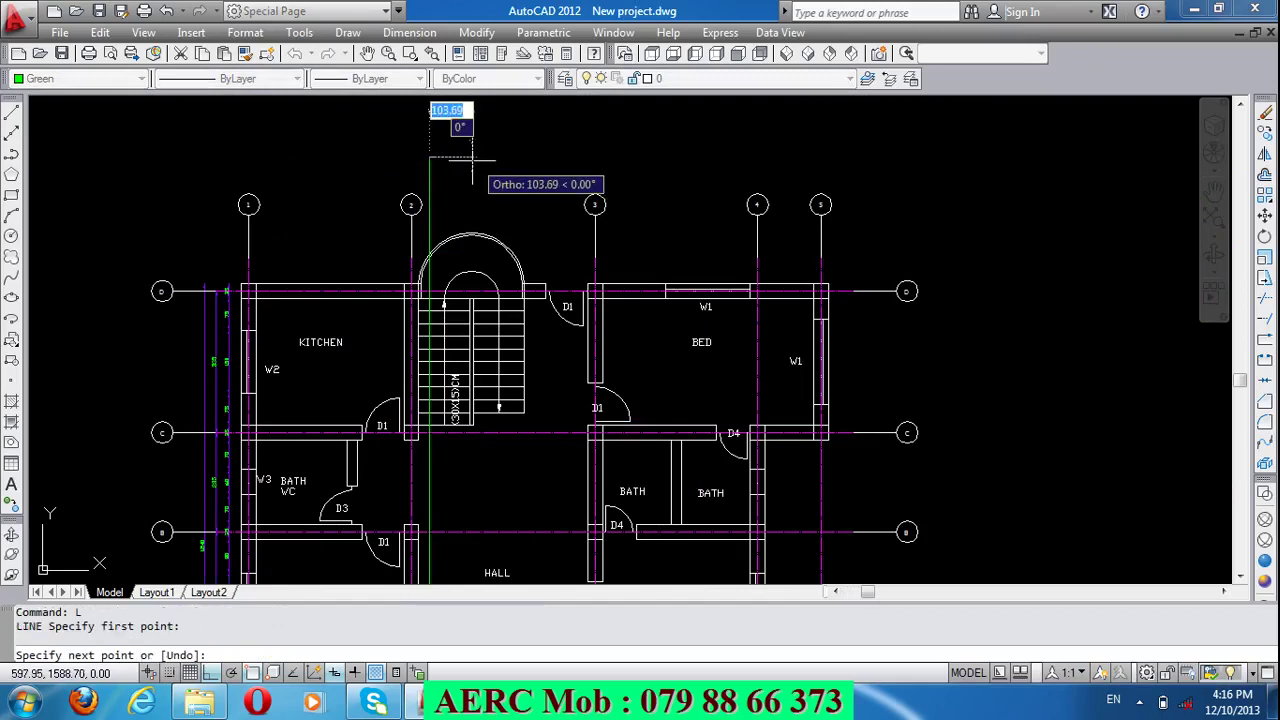
pyautogui.write('1')
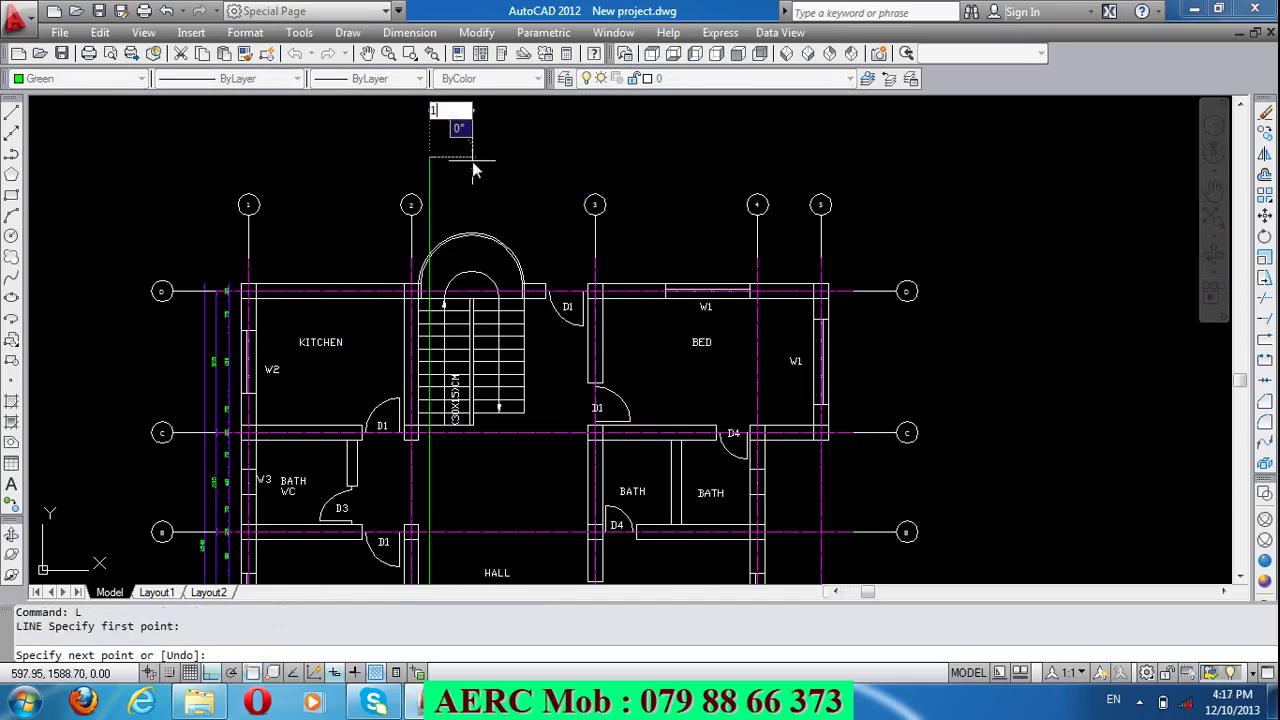
pyautogui.press('Return')
pyautogui.press('Return')
# Step: Cancel a stray CP entry and draw a 10-unit tick at the green line's lower end
pyautogui.scroll(3, 389, 148)
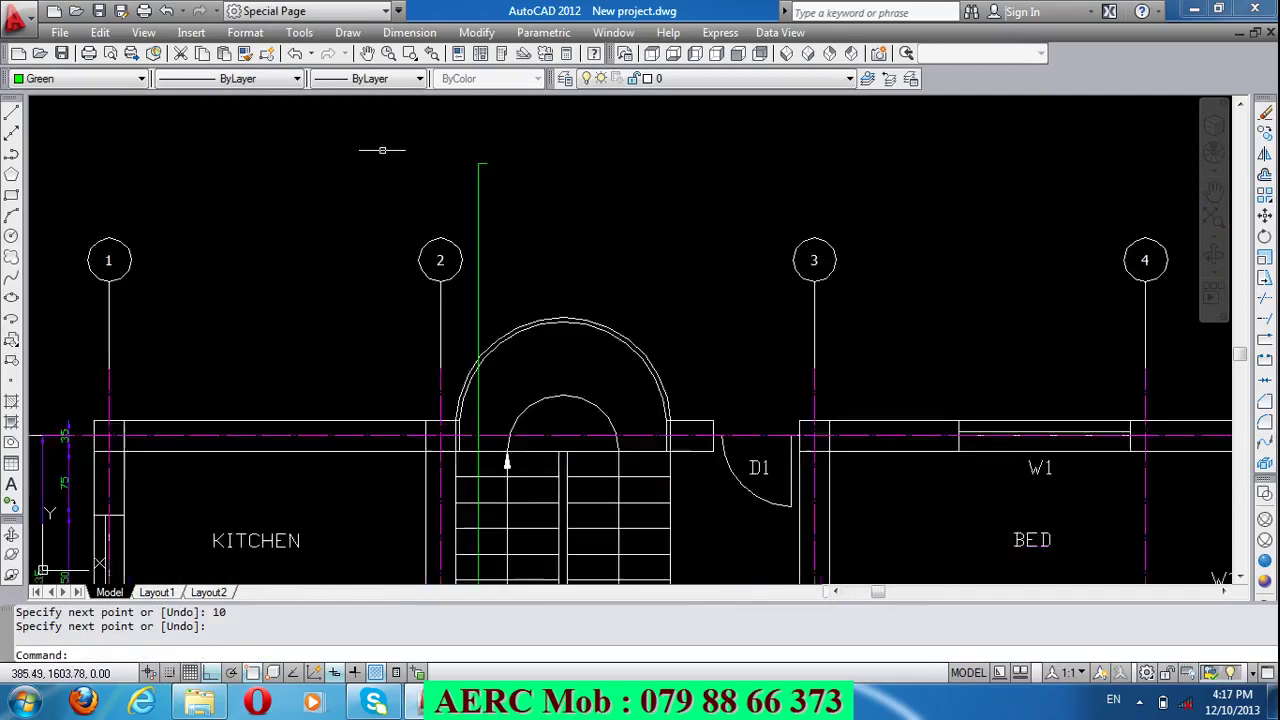
pyautogui.scroll(2, 389, 148)
pyautogui.write('CP')
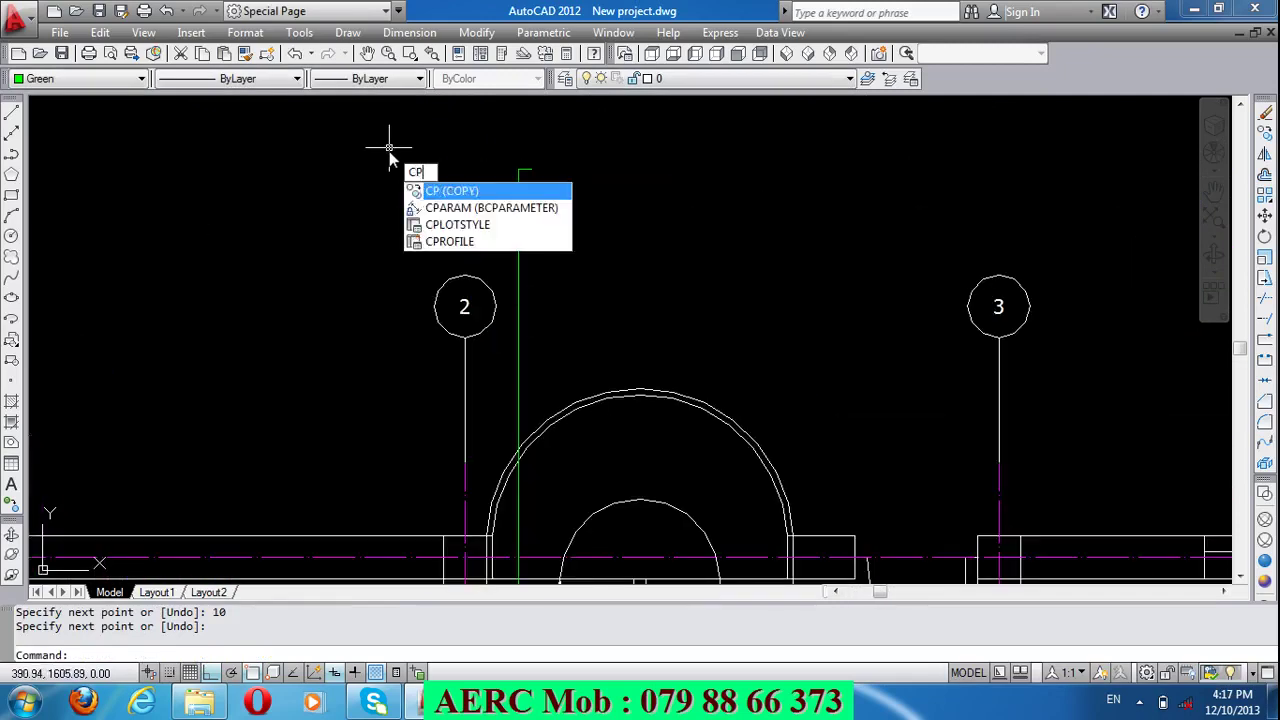
pyautogui.press('BackSpace')
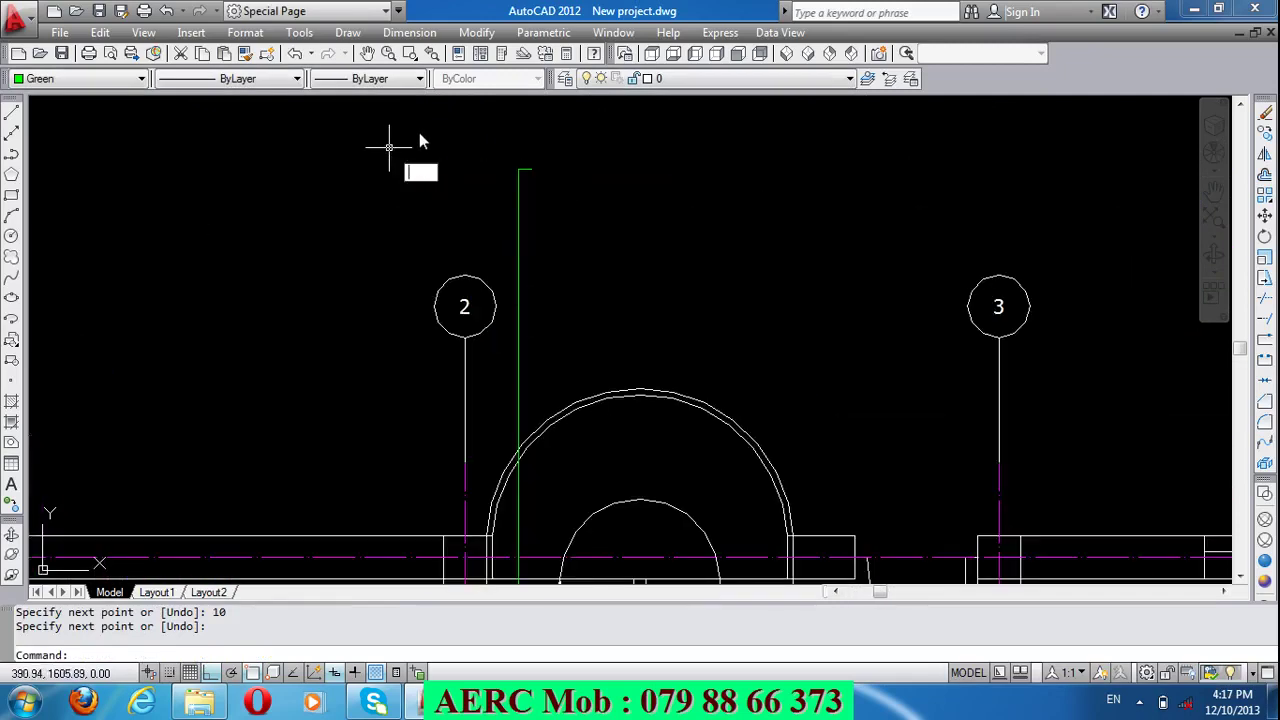
pyautogui.press('Escape')
pyautogui.scroll(-4, 389, 148)
pyautogui.scroll(-5, 389, 148)
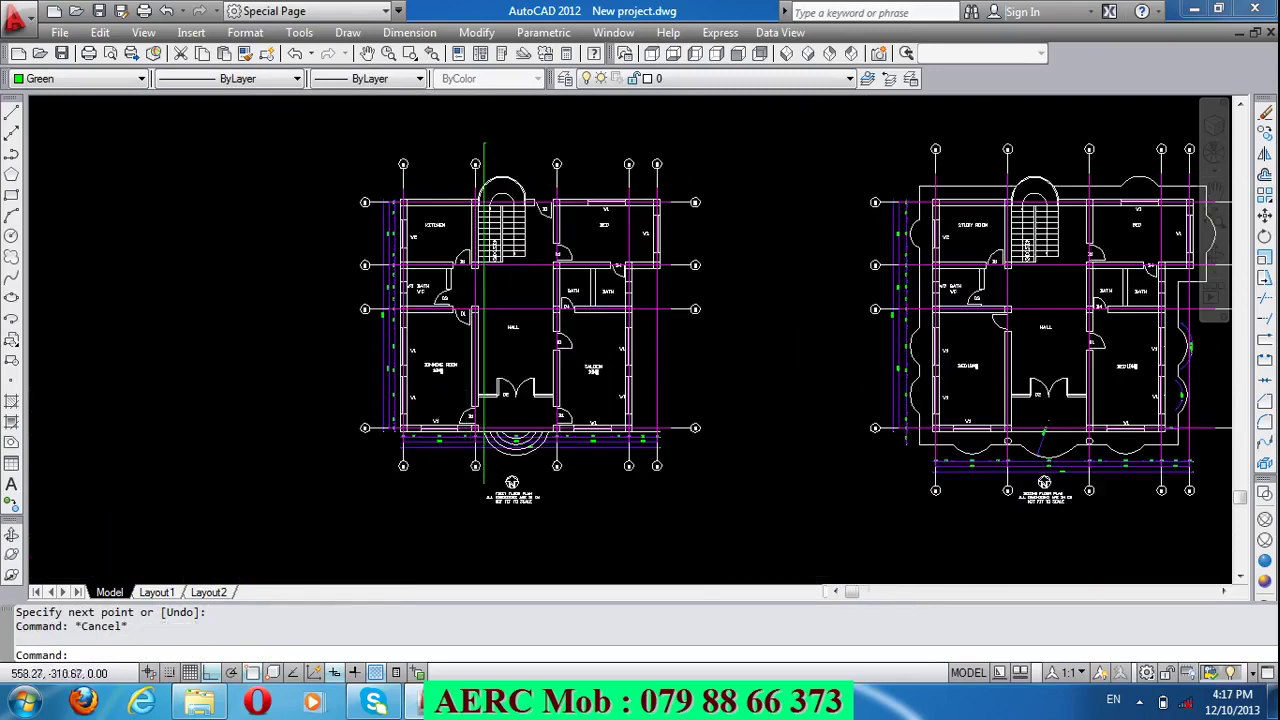
pyautogui.scroll(5, 484, 470)
pyautogui.write('L')
pyautogui.press('Return')
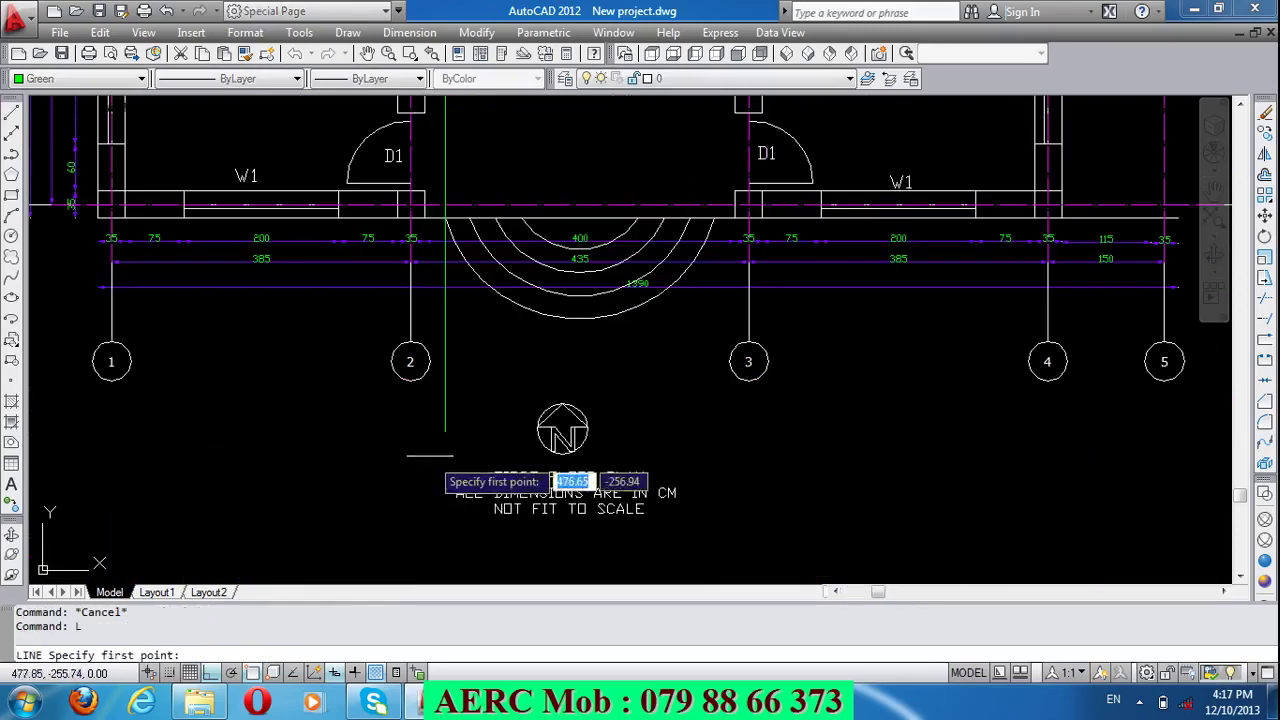
pyautogui.click(445, 427)
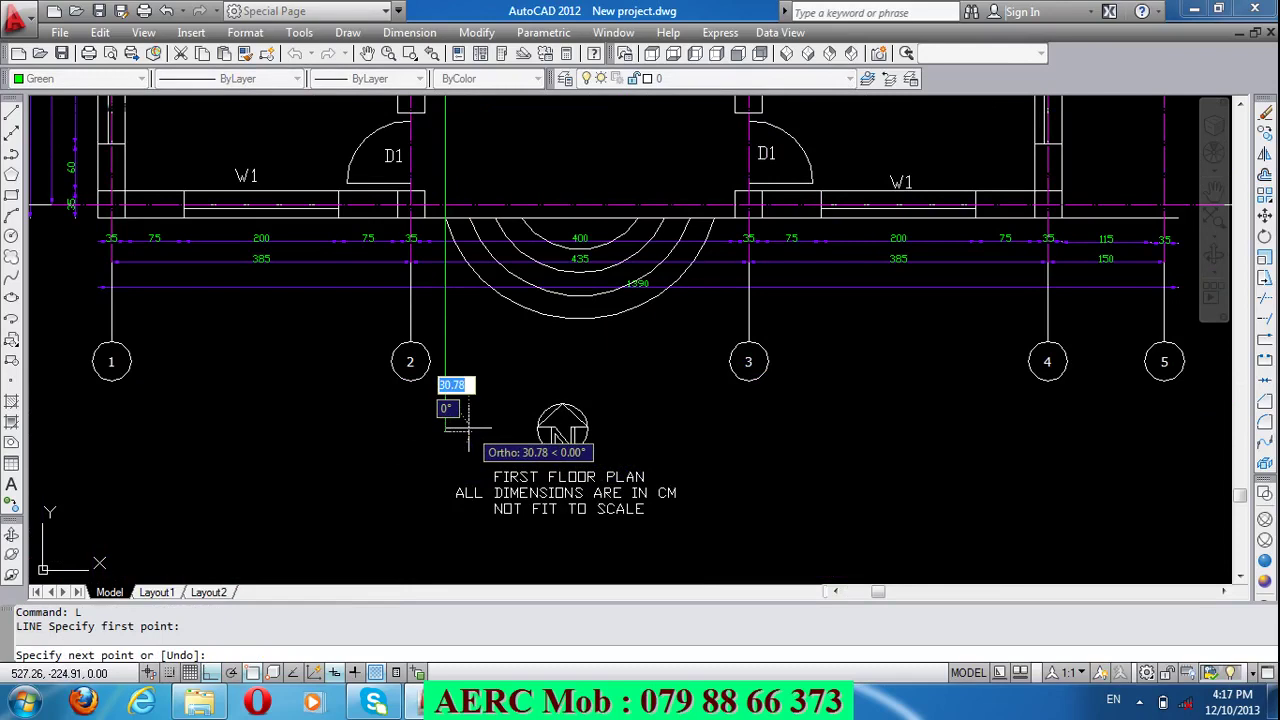
pyautogui.write('10')
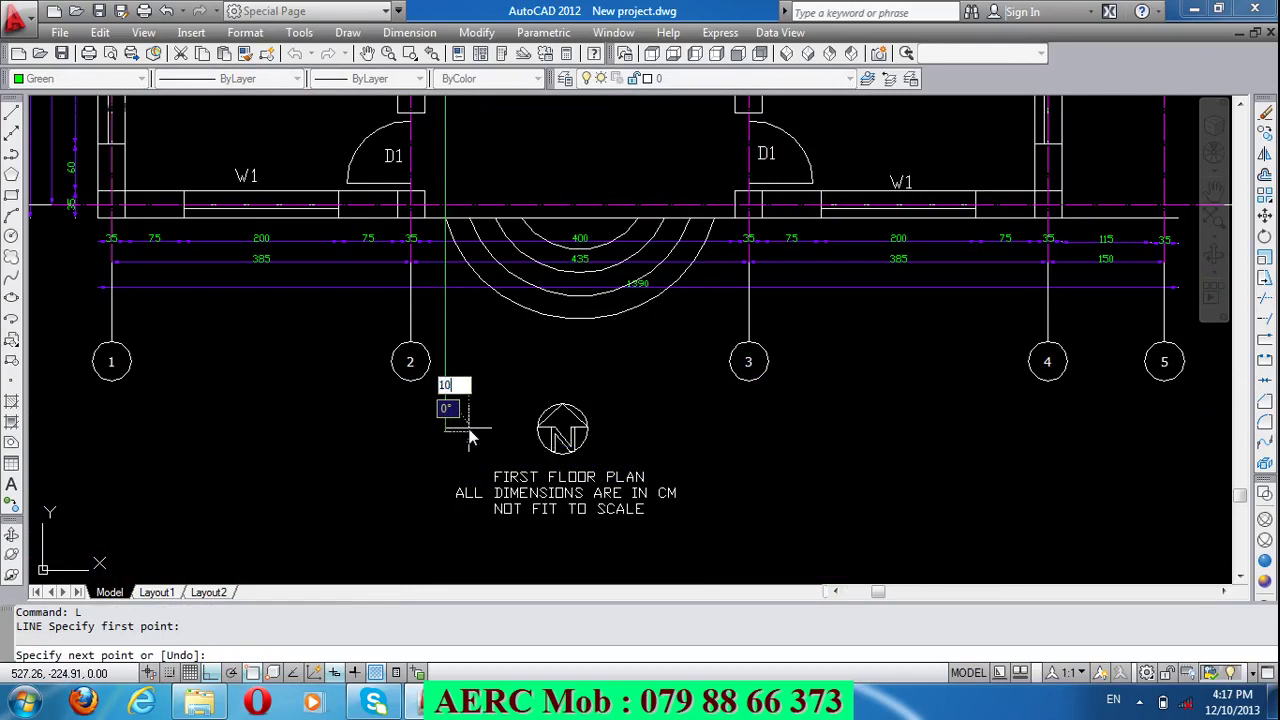
pyautogui.press('Return')
pyautogui.press('Return')
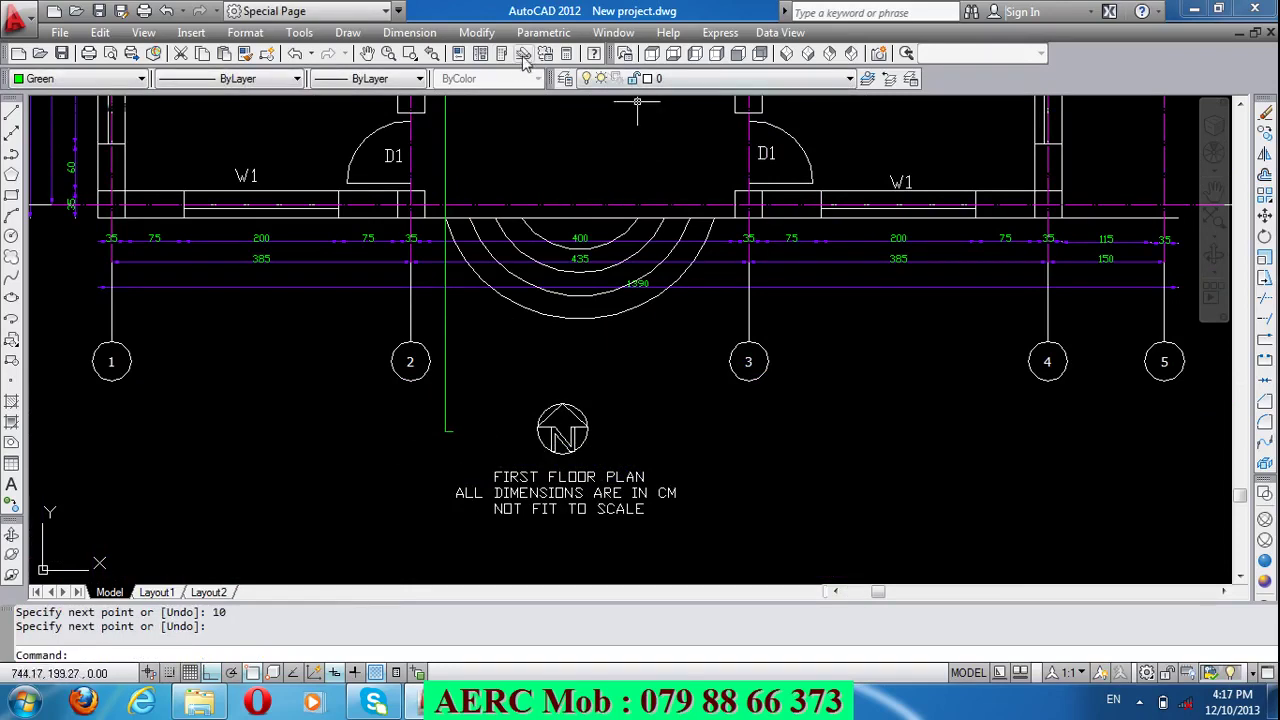
# Step: Drag Callout Bubble - Metric from the Annotation palette below grid bubble 2, then close the palettes
pyautogui.click(502, 56)
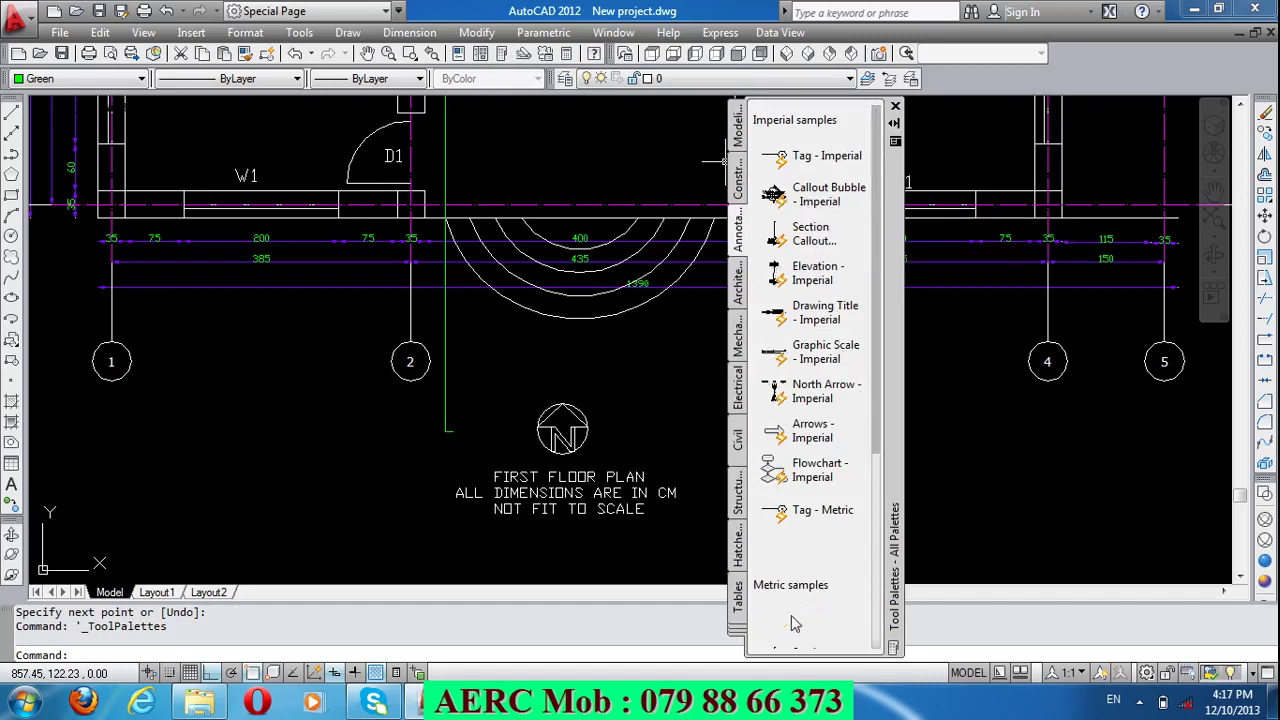
pyautogui.moveTo(792, 623); pyautogui.dragTo(330, 493)
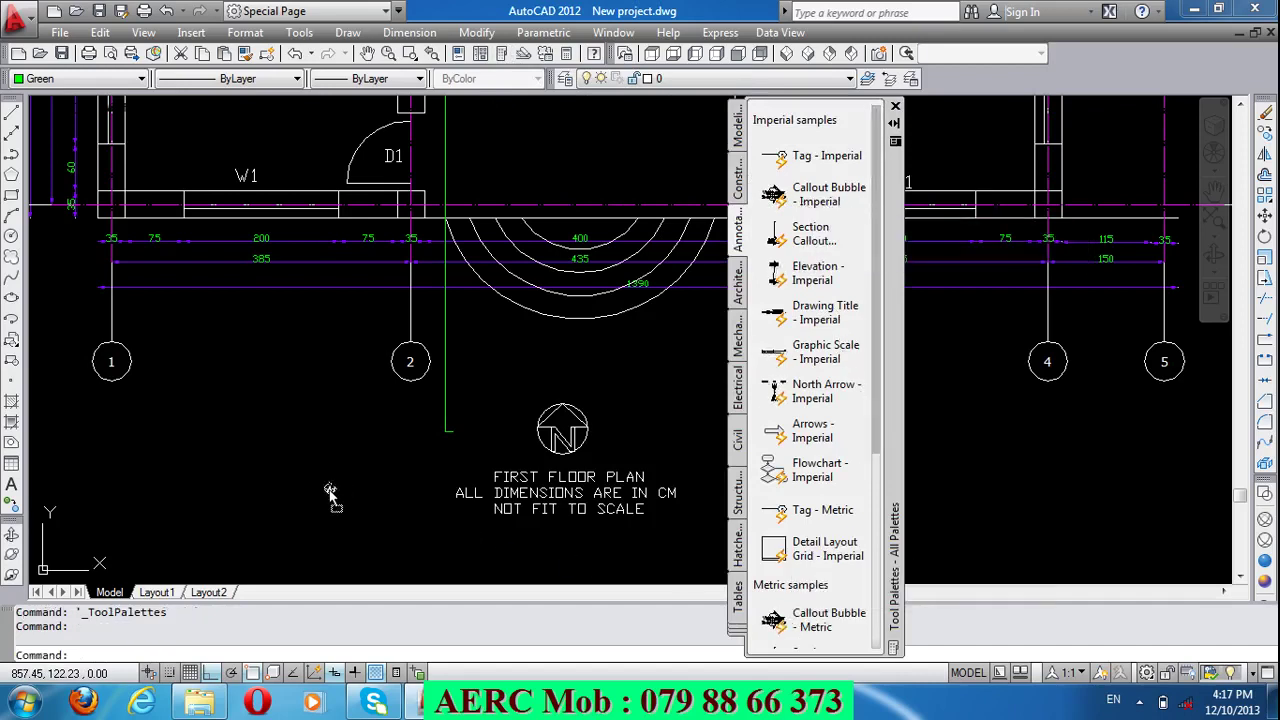
pyautogui.scroll(2, 330, 493)
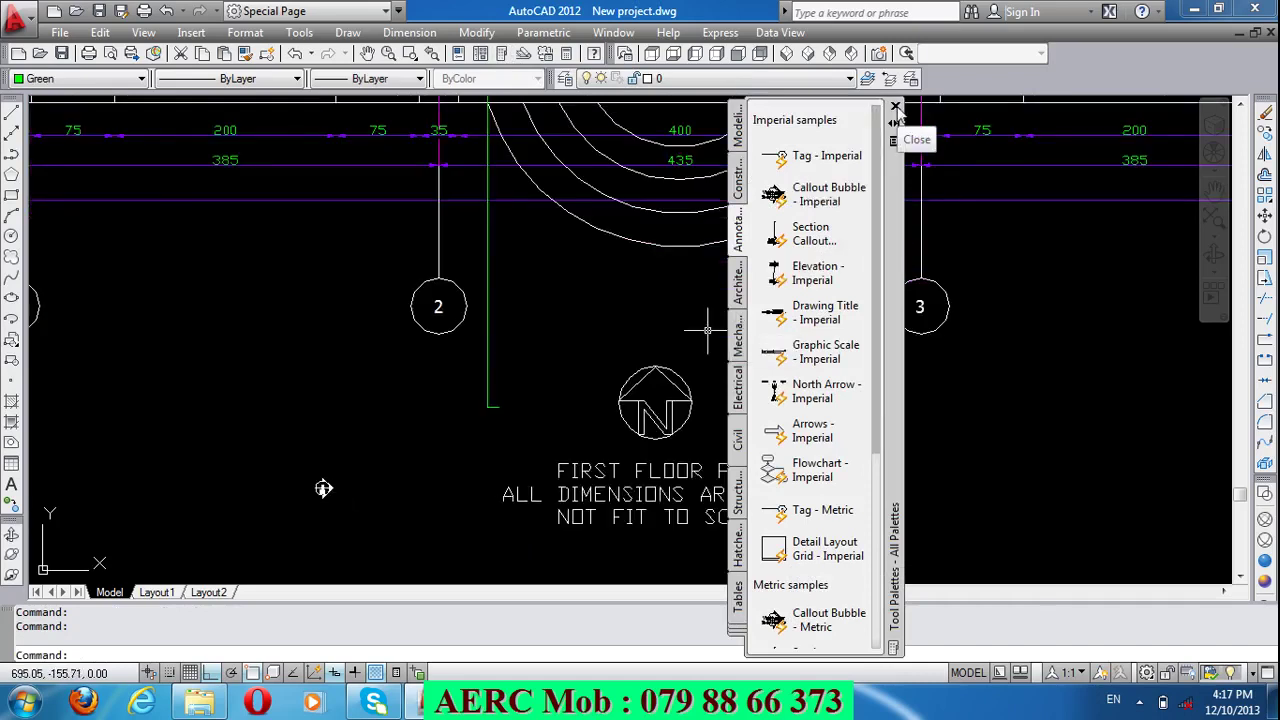
pyautogui.click(895, 107)
pyautogui.scroll(1, 323, 486)
pyautogui.scroll(1, 326, 484)
pyautogui.scroll(2, 330, 482)
pyautogui.scroll(-3, 340, 480)
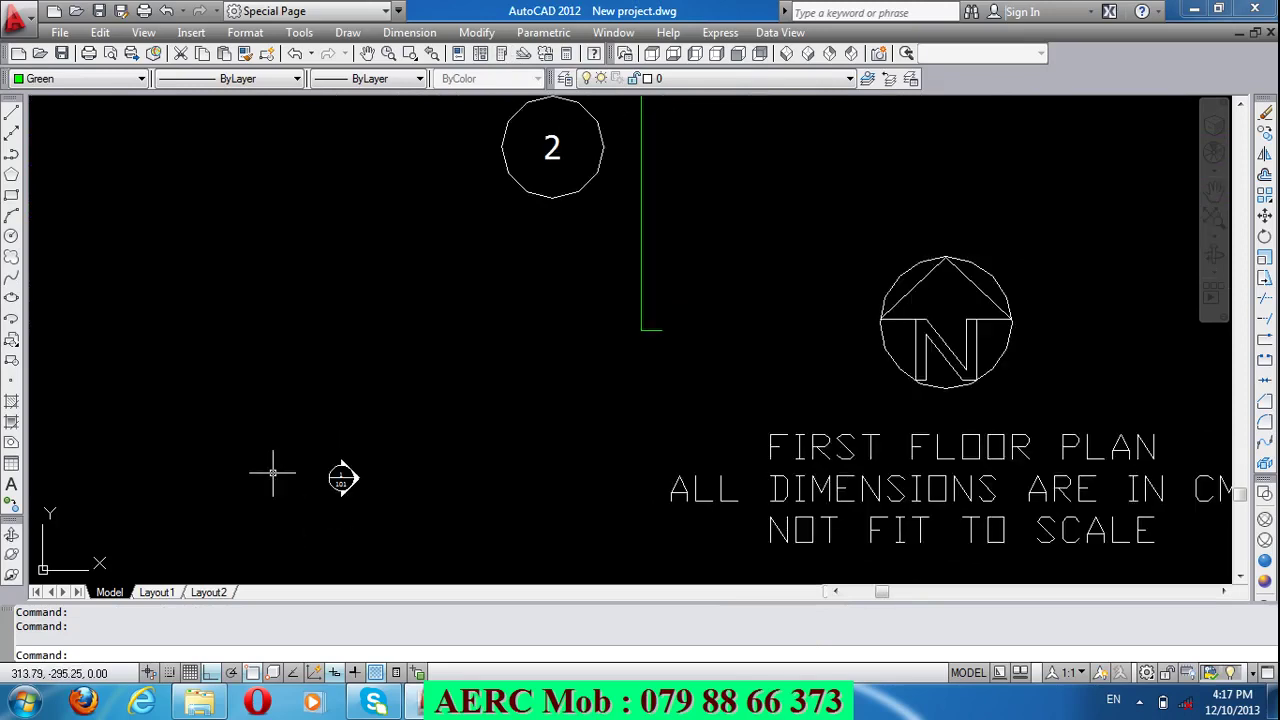
# Step: Scale the 1-over-101 callout bubble by a factor of 2 with SC
pyautogui.write('sc')
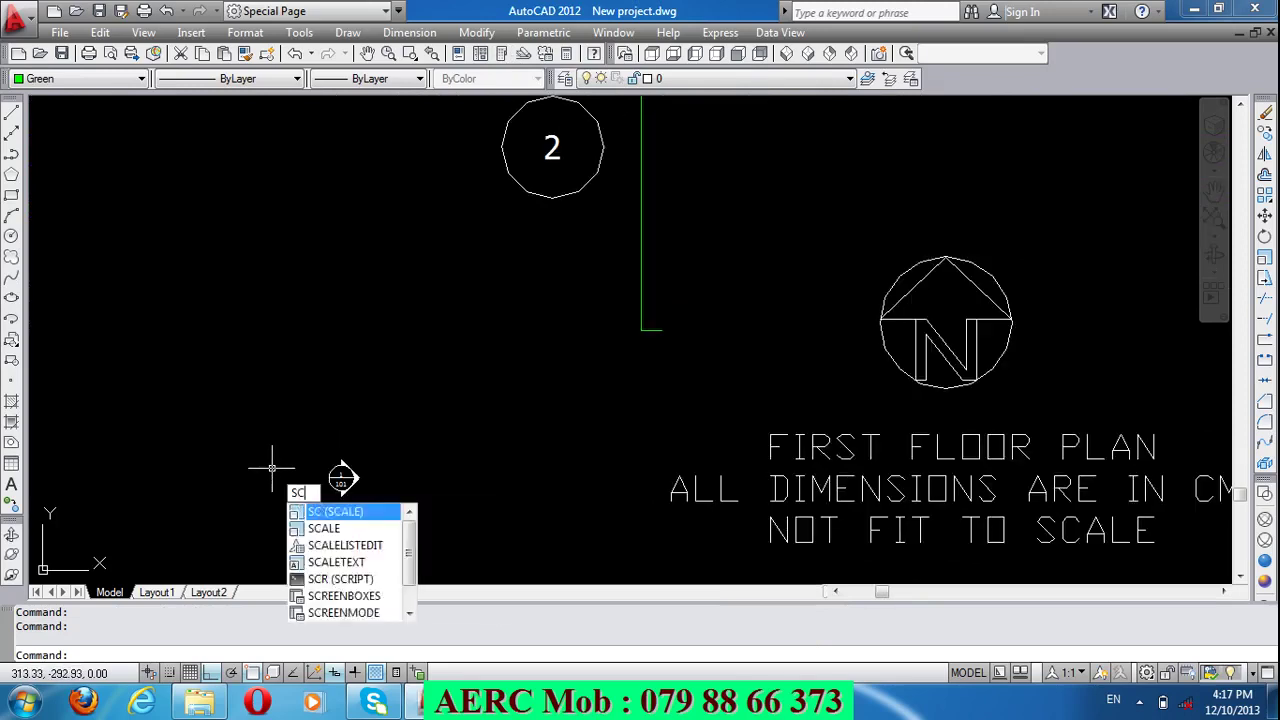
pyautogui.press('Return')
pyautogui.click(342, 477)
pyautogui.press('Return')
pyautogui.click(320, 478)
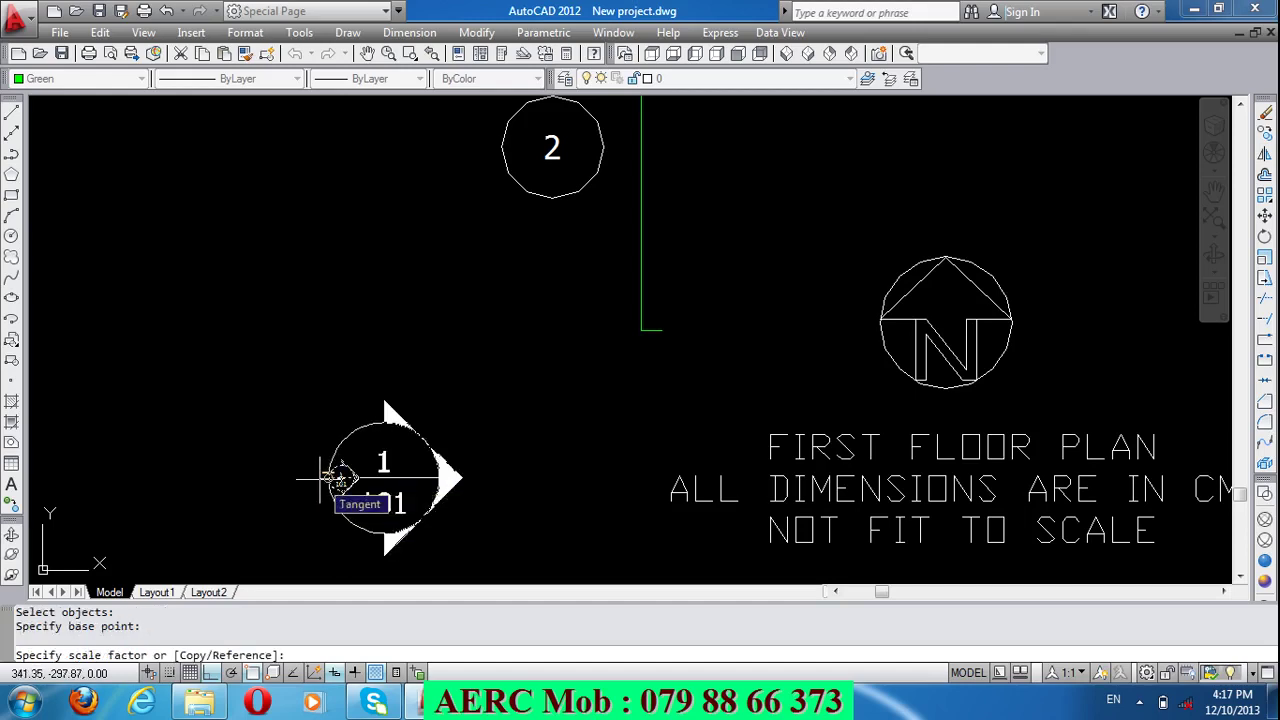
pyautogui.write('2')
pyautogui.press('Return')
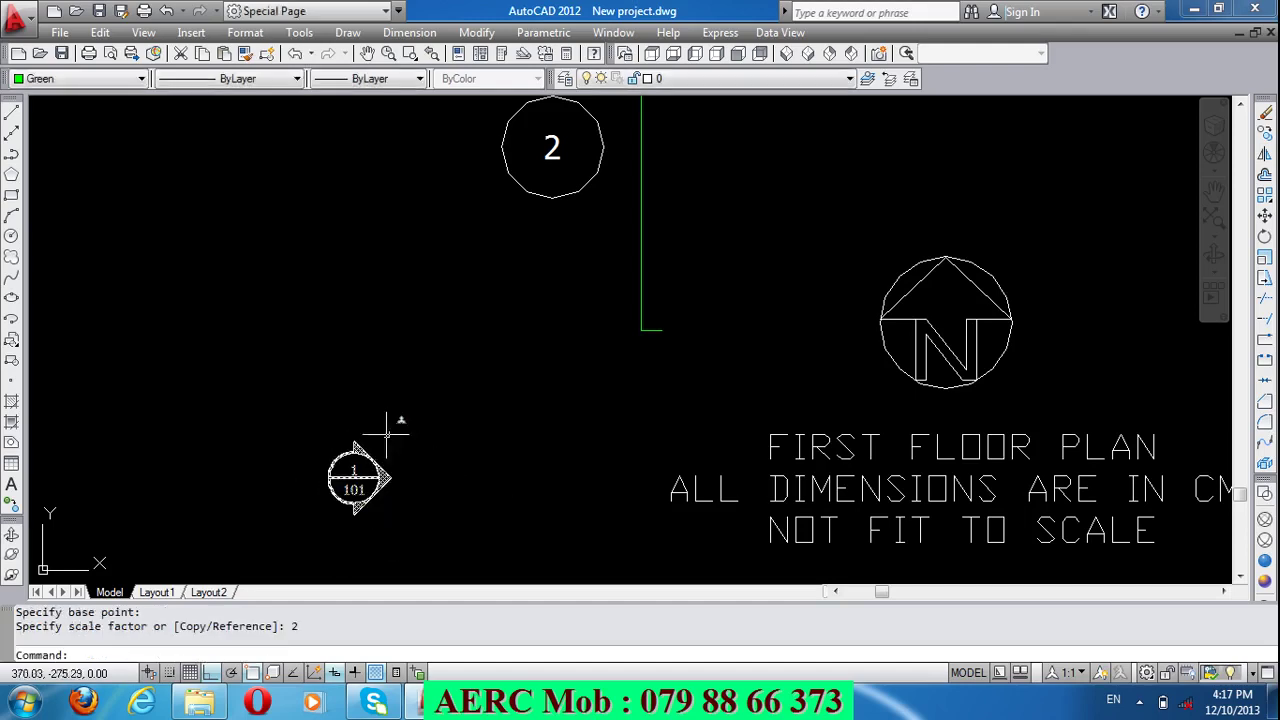
# Step: Try matching the bubble's properties to the green line with Match Properties
pyautogui.scroll(2, 331, 505)
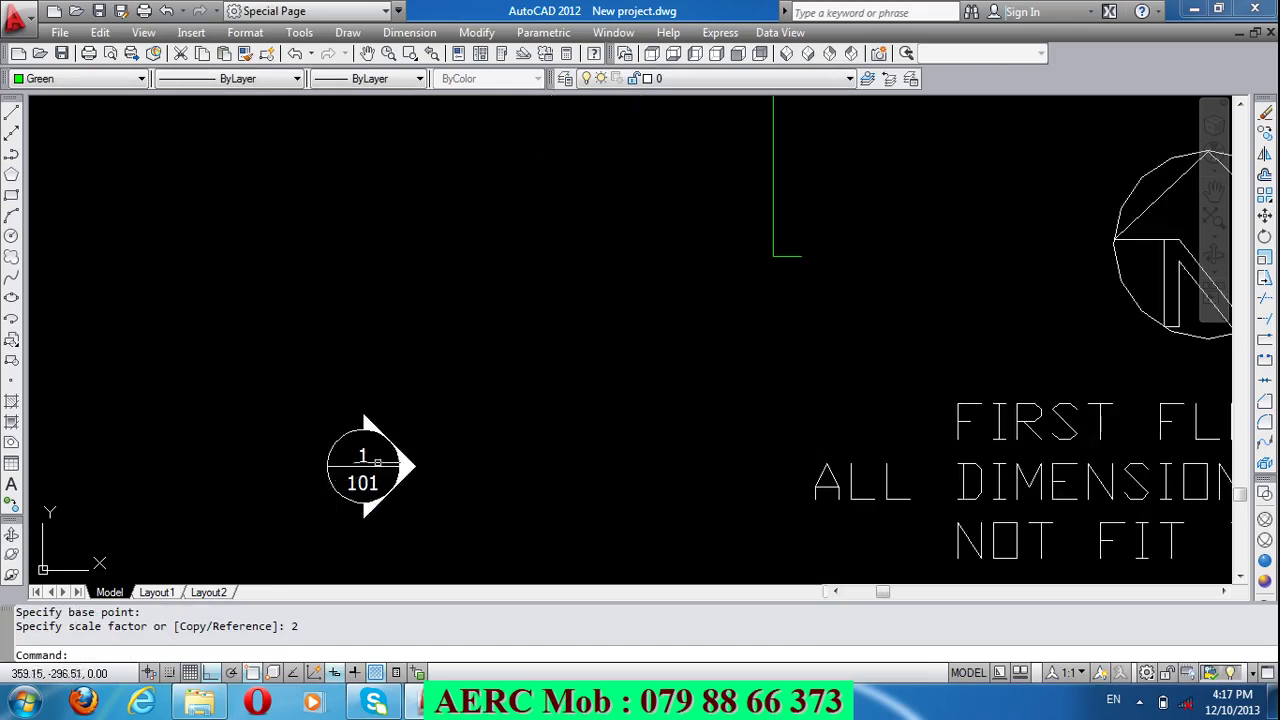
pyautogui.scroll(-2, 377, 461)
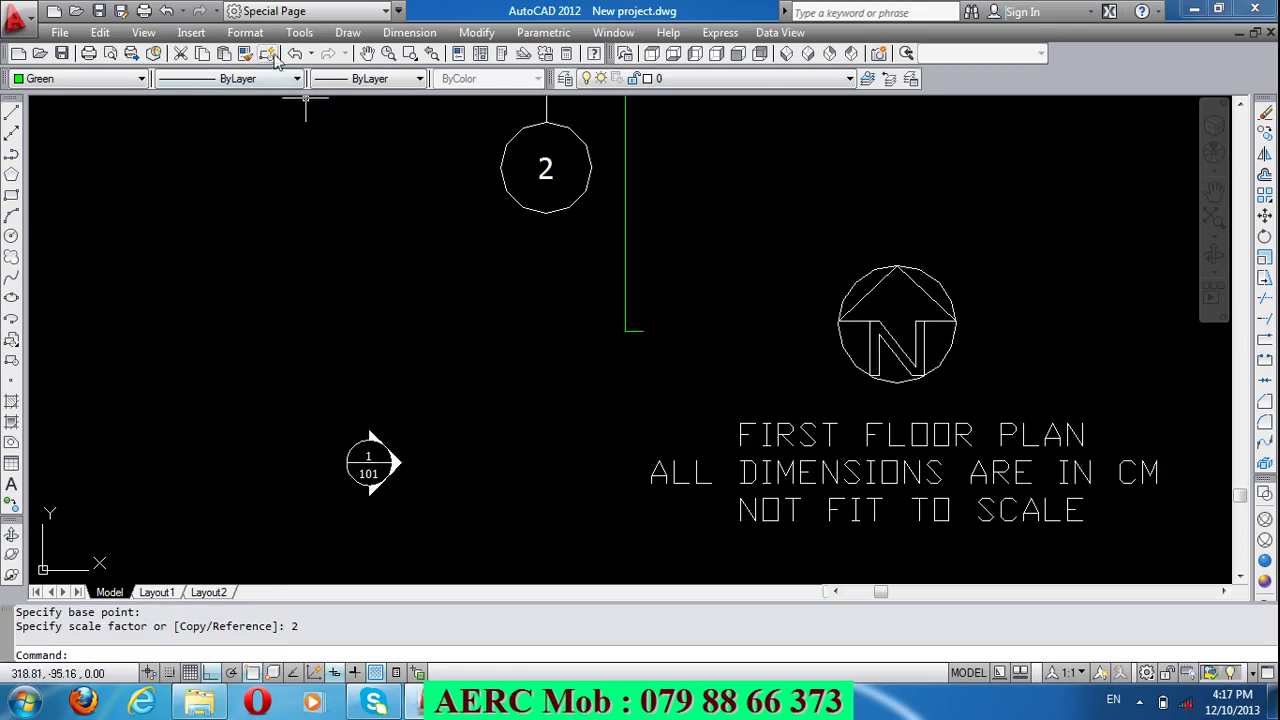
pyautogui.click(246, 58)
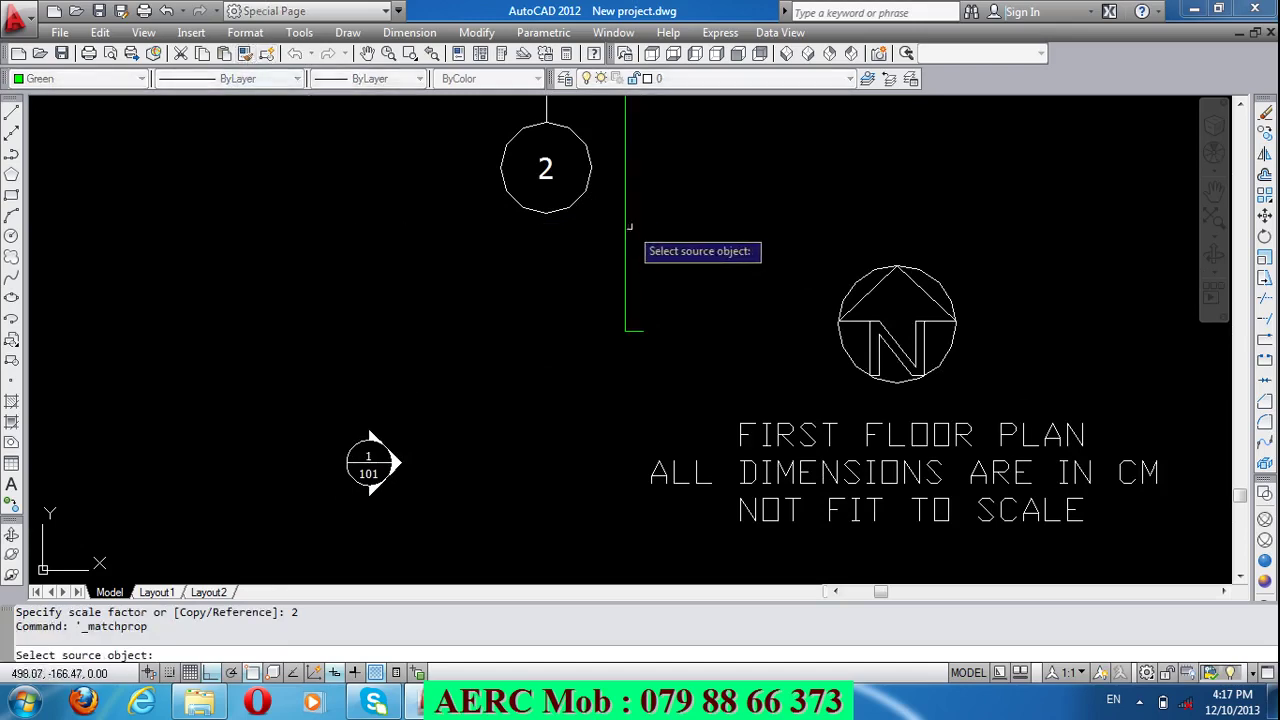
pyautogui.click(625, 249)
pyautogui.click(393, 472)
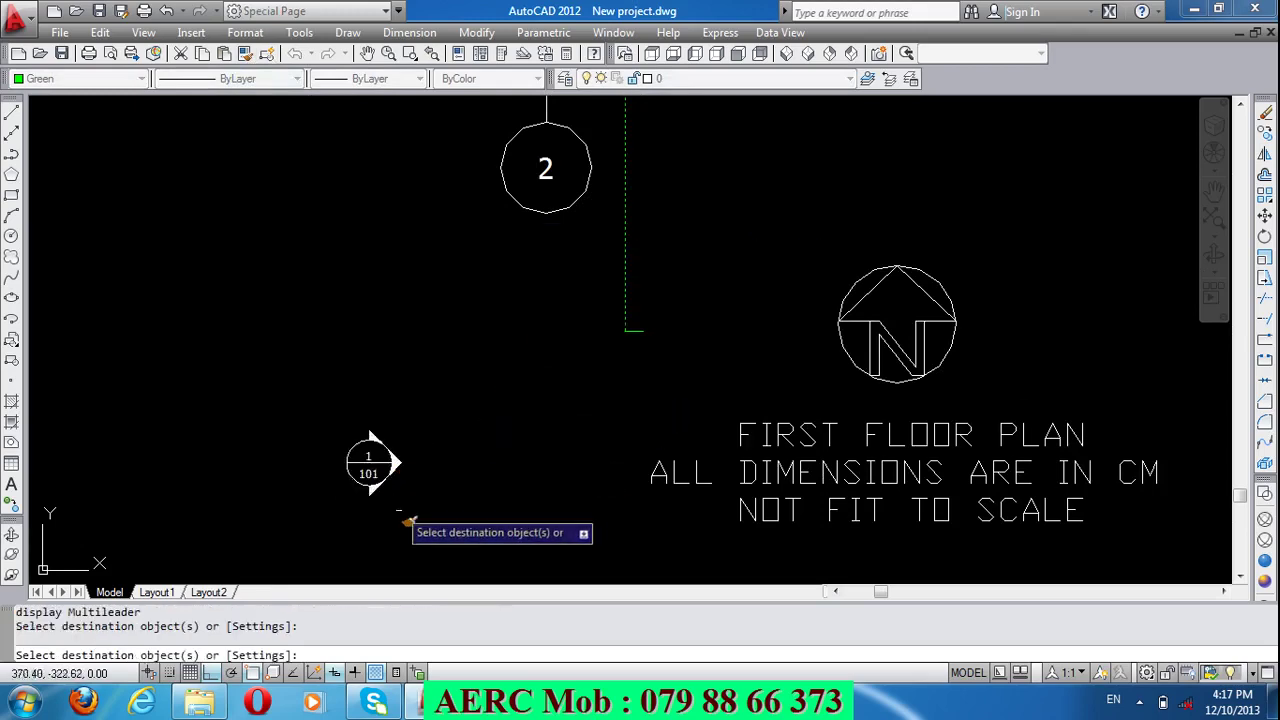
pyautogui.press('Return')
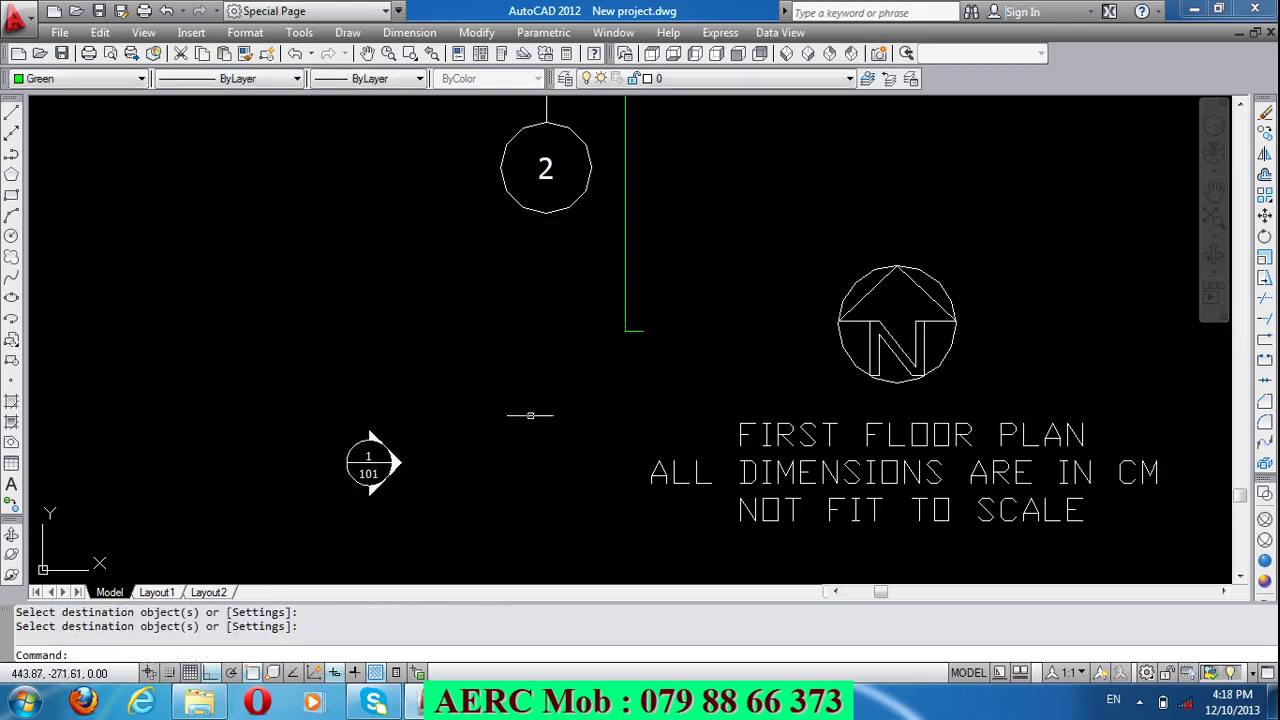
# Step: In the Layer Properties Manager, add layer GREEN with colour 92 and set it current
pyautogui.click(245, 32)
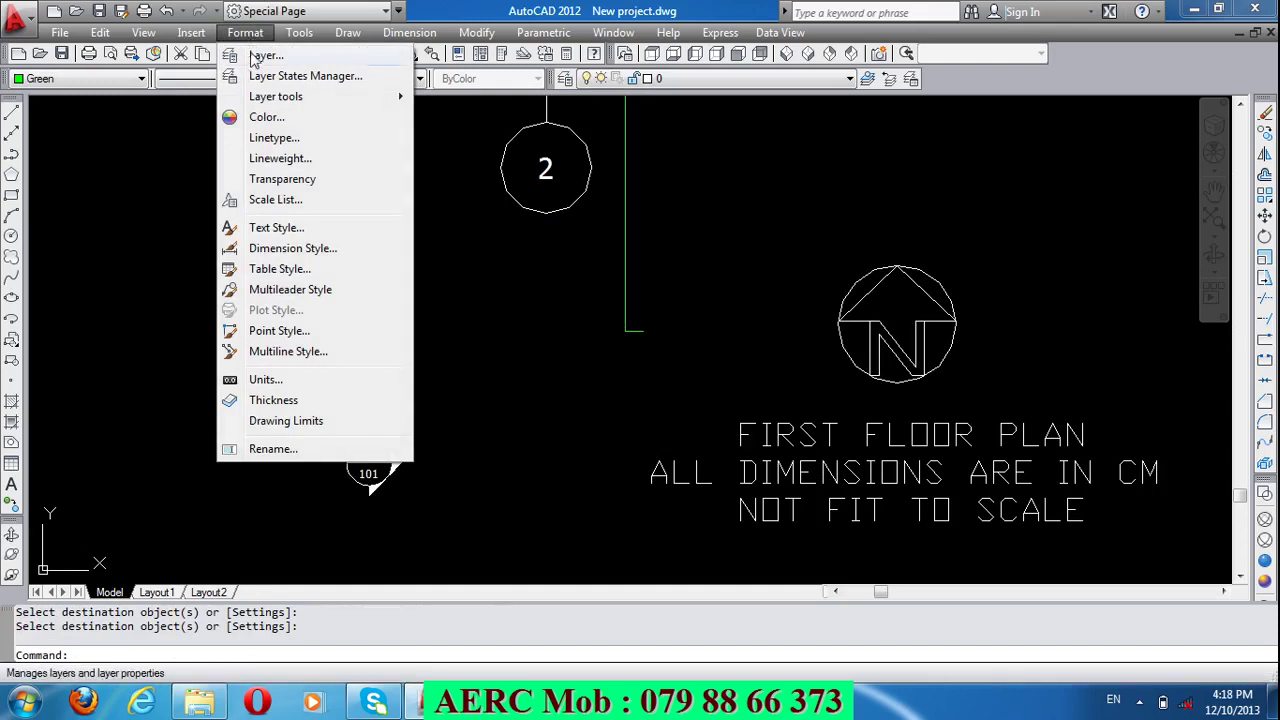
pyautogui.click(262, 56)
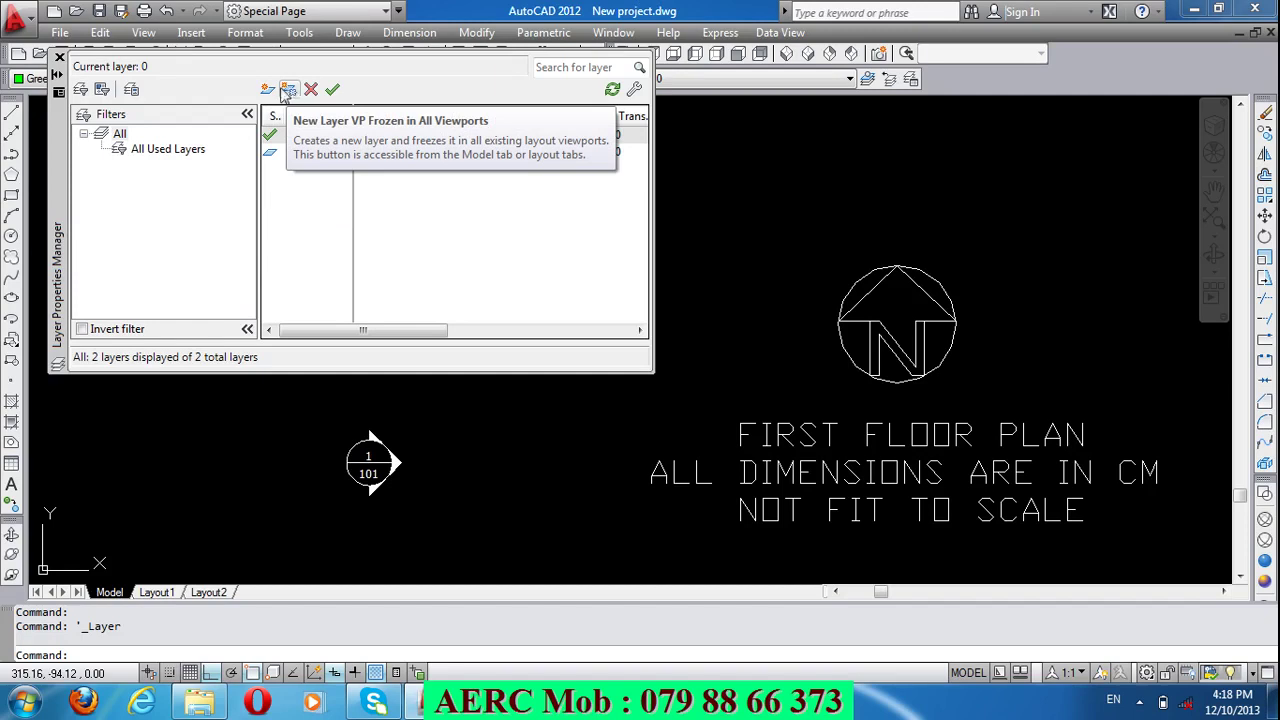
pyautogui.click(268, 90)
pyautogui.write('GREEN')
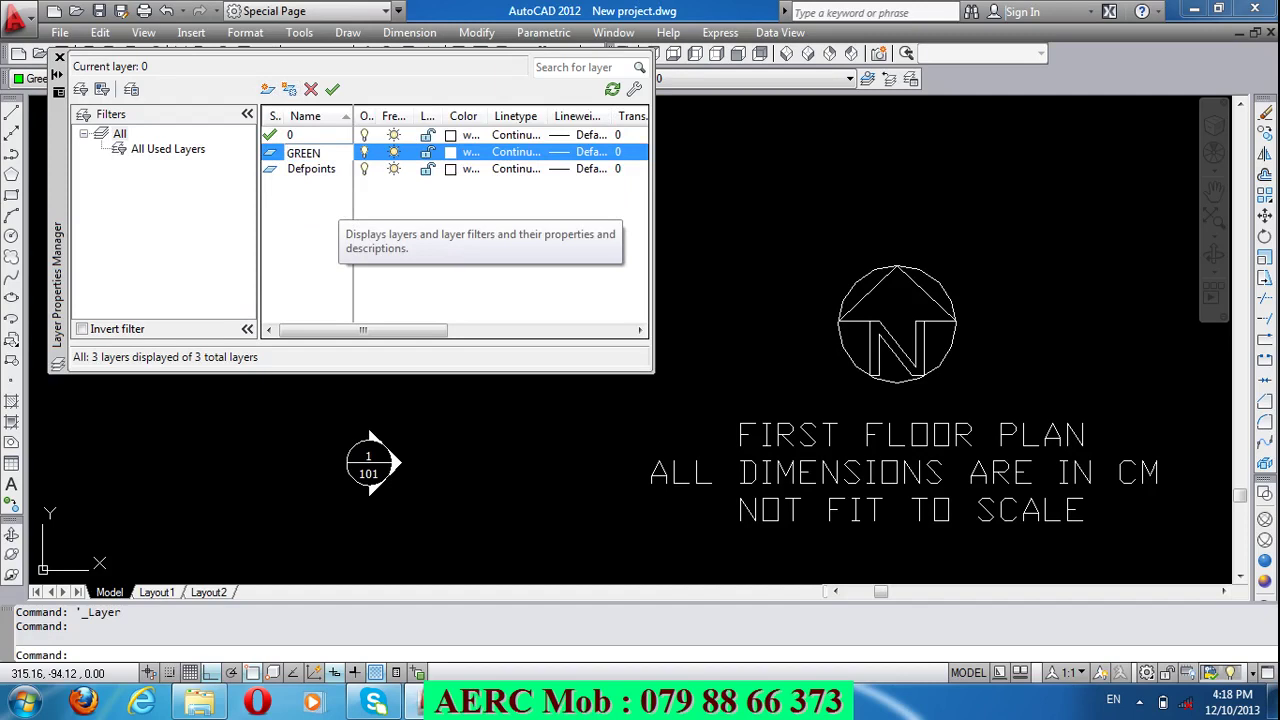
pyautogui.click(450, 152)
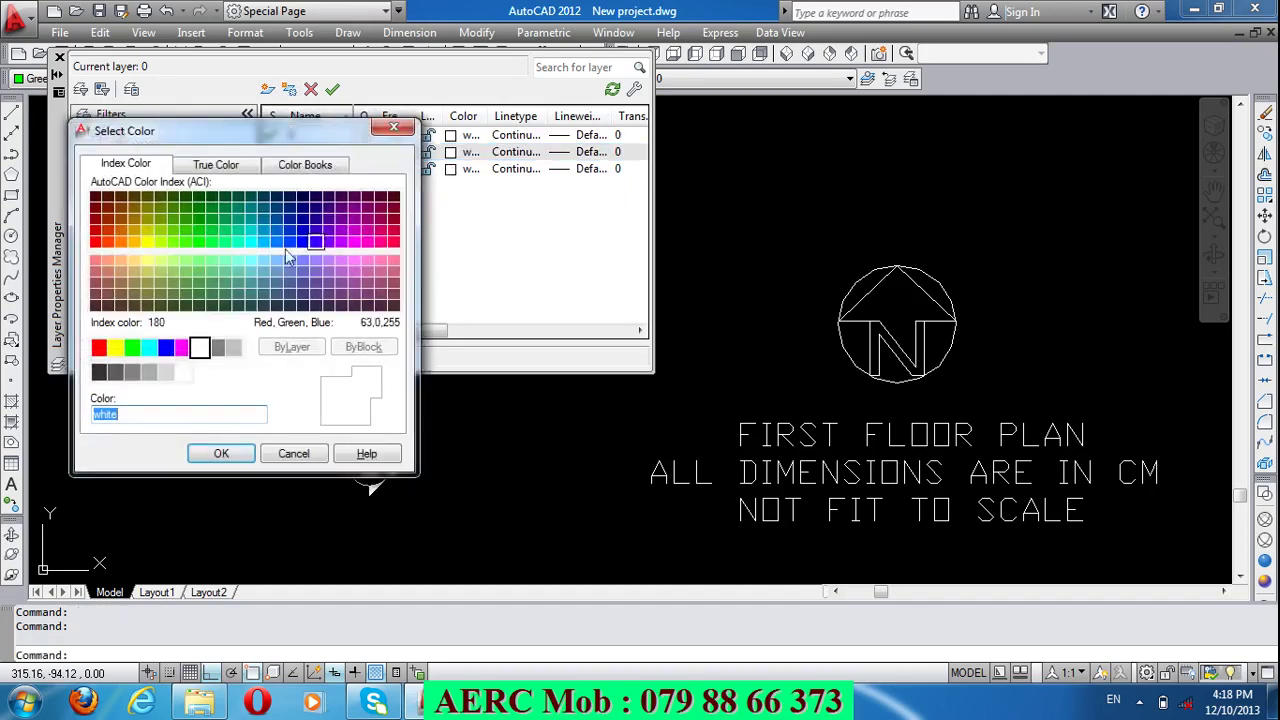
pyautogui.click(198, 232)
pyautogui.click(222, 455)
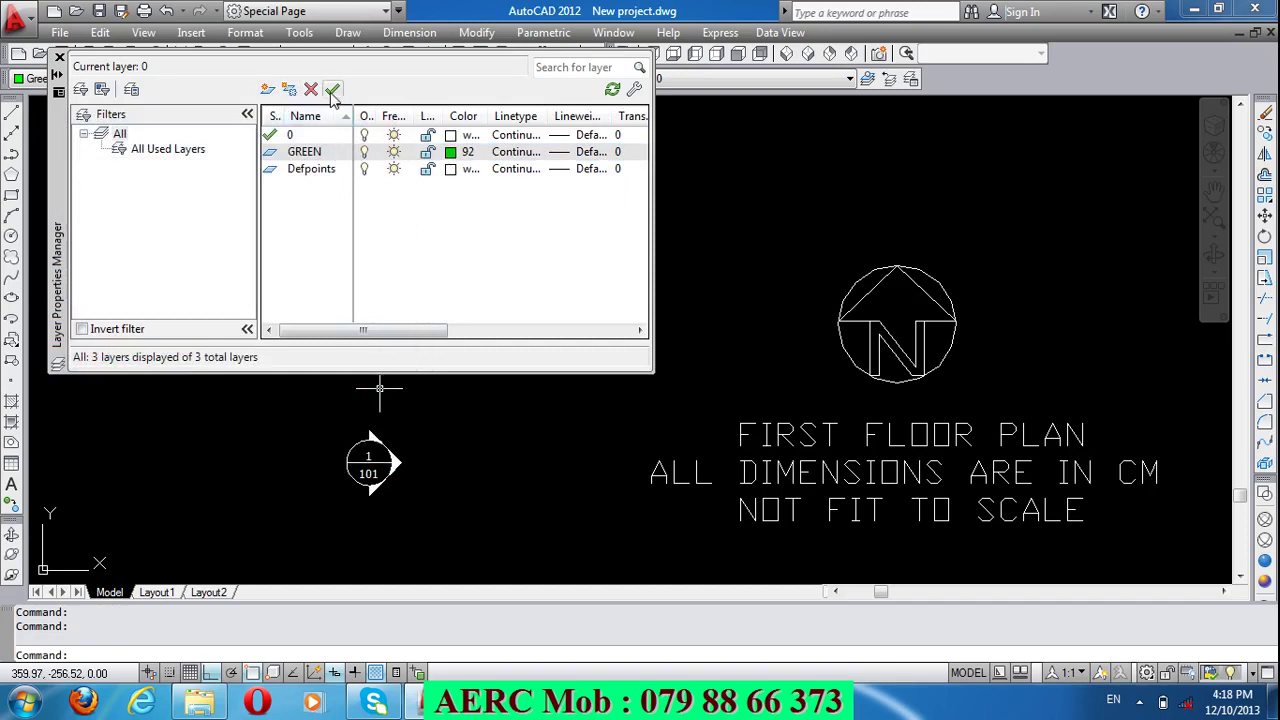
pyautogui.click(333, 92)
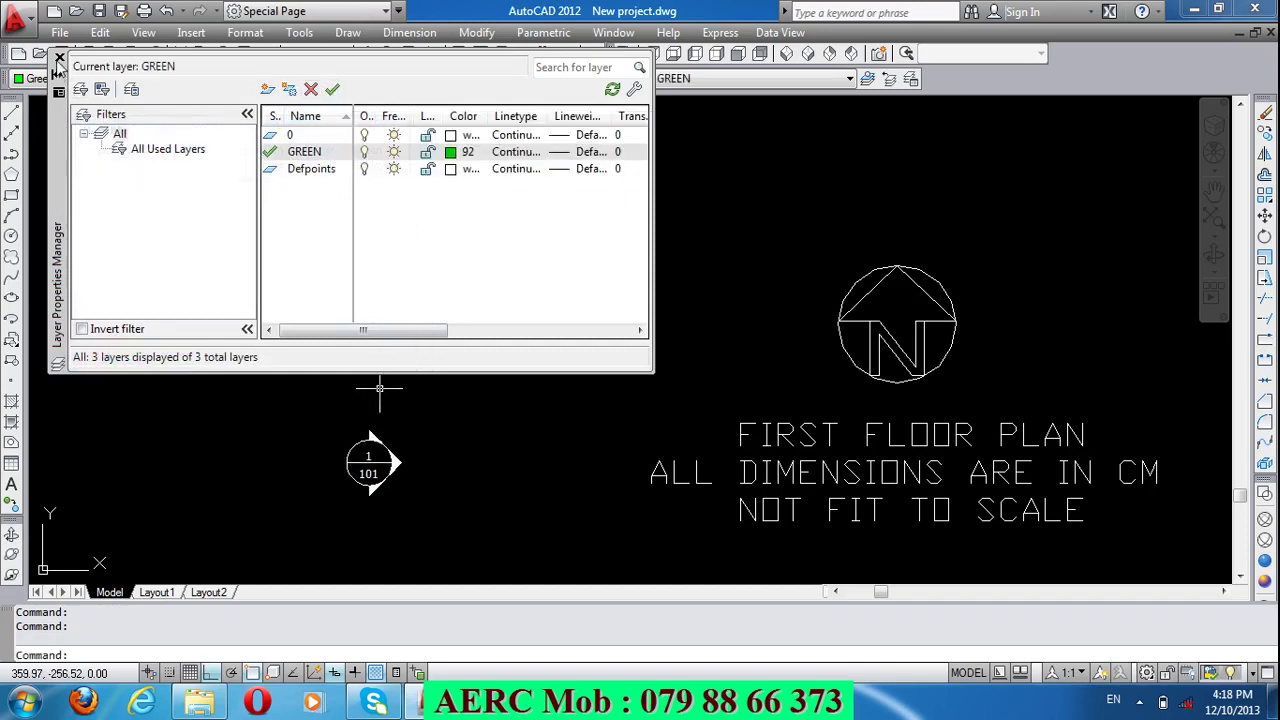
pyautogui.click(58, 58)
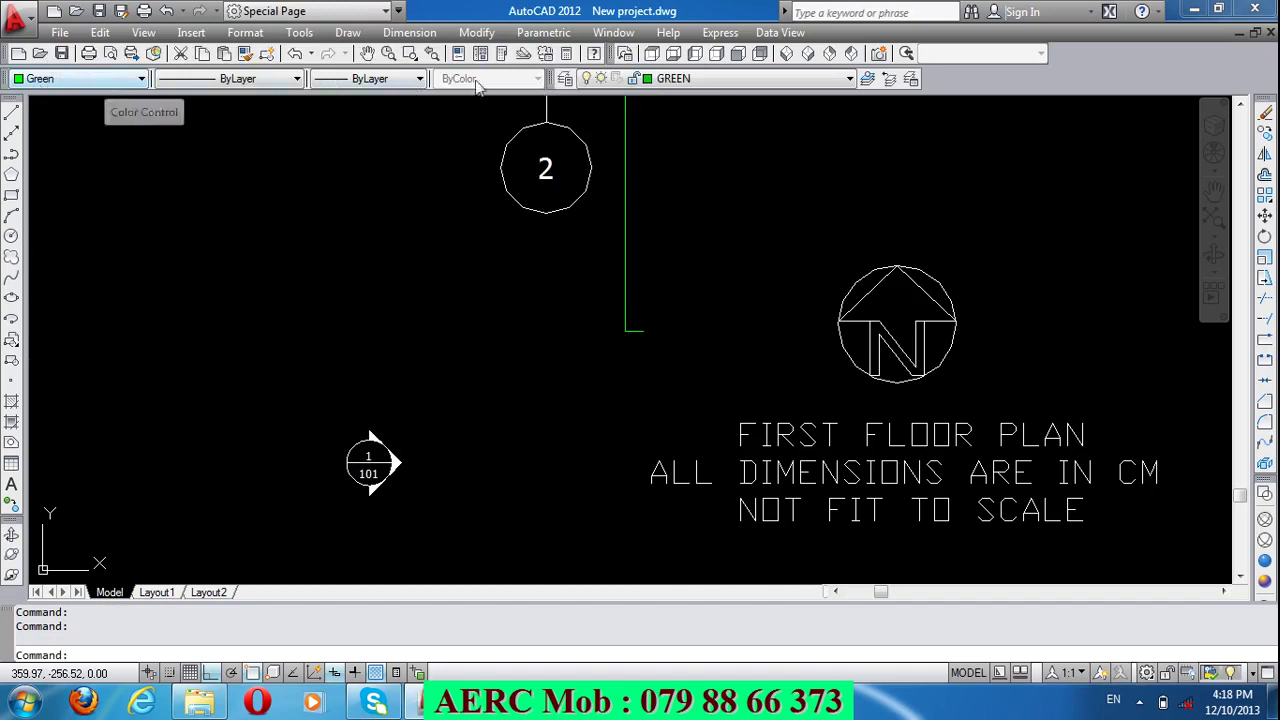
# Step: Set Color Control to ByLayer and move the callout bubble onto the current GREEN layer
pyautogui.click(120, 80)
pyautogui.click(40, 93)
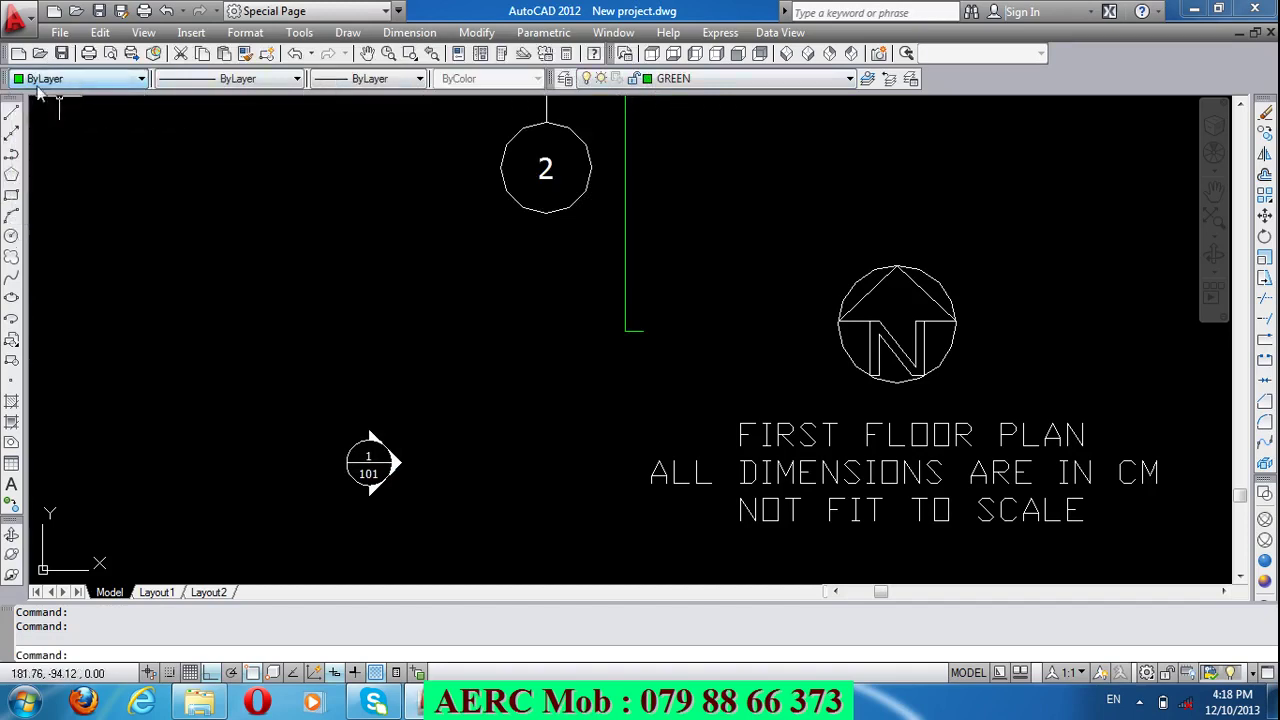
pyautogui.scroll(-2, 342, 197)
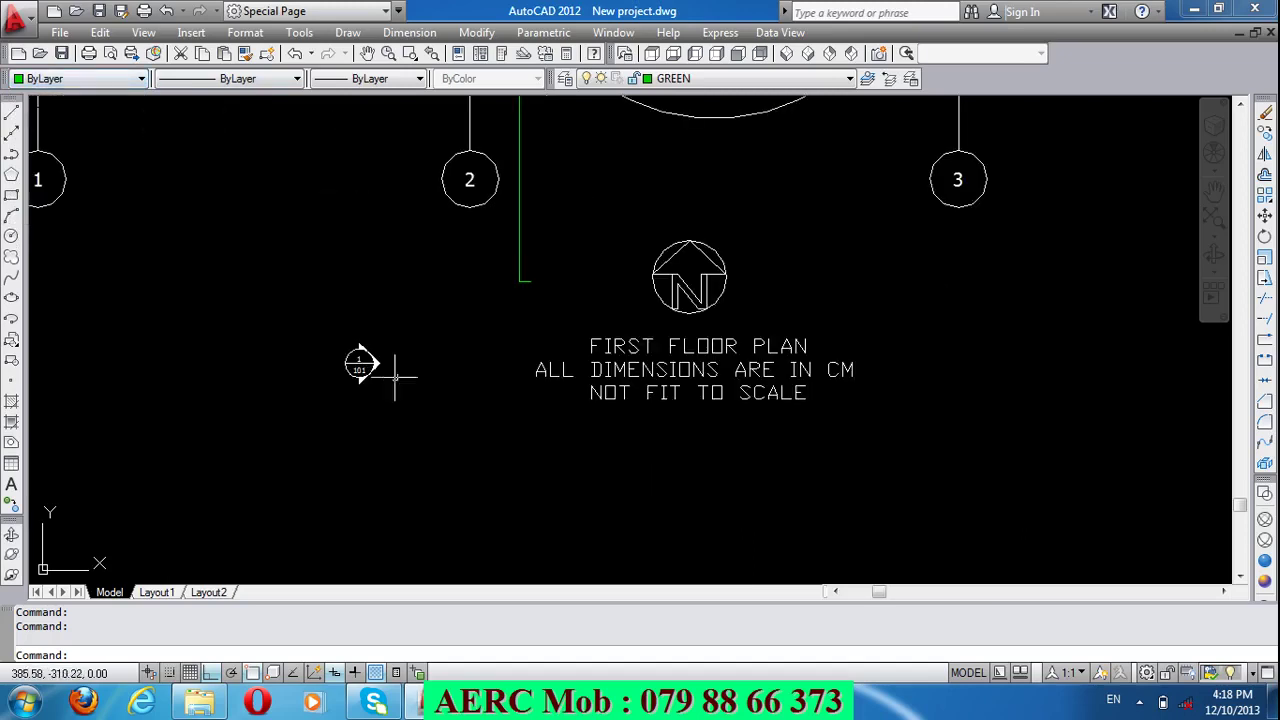
pyautogui.click(360, 364)
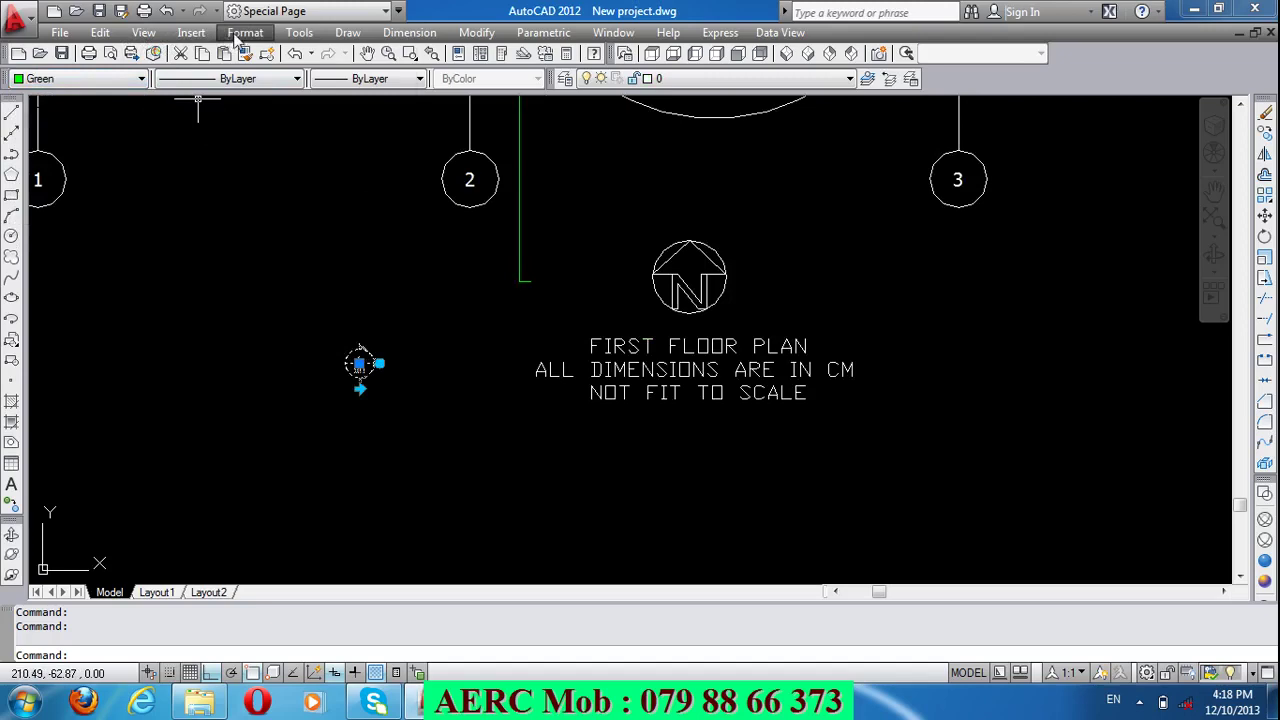
pyautogui.click(242, 34)
pyautogui.moveTo(276, 96)
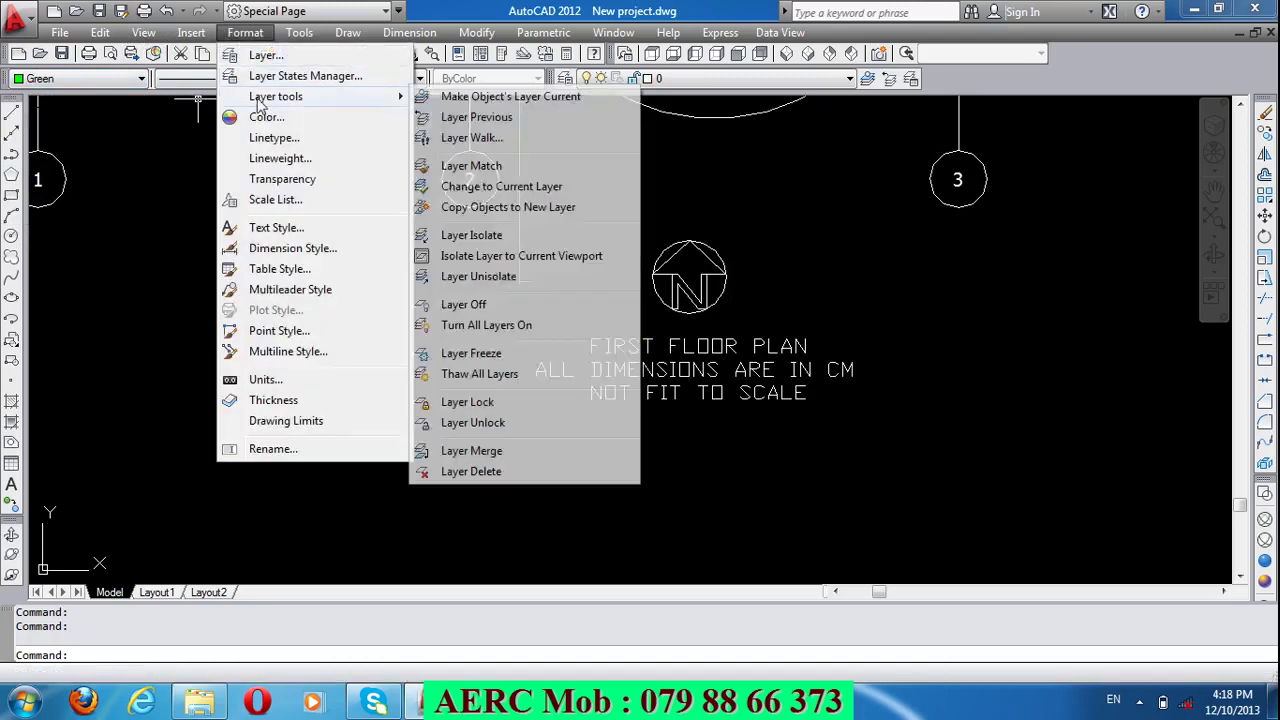
pyautogui.click(482, 188)
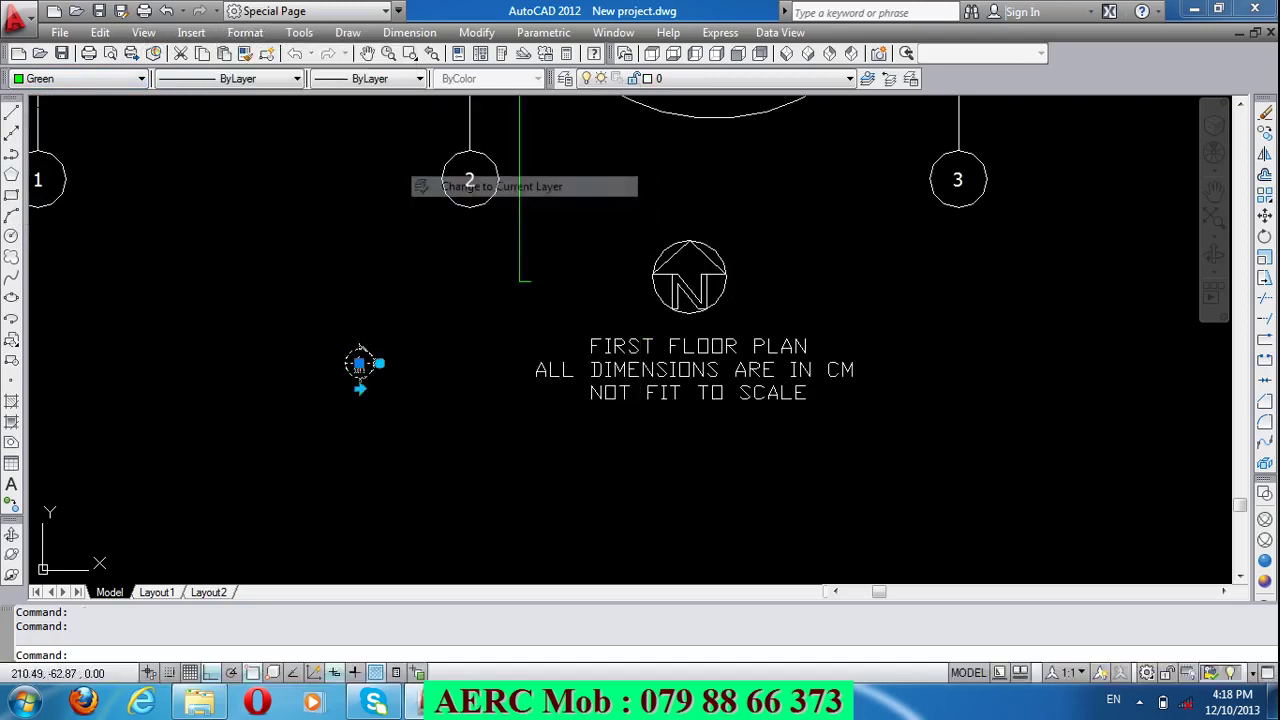
pyautogui.click(360, 364)
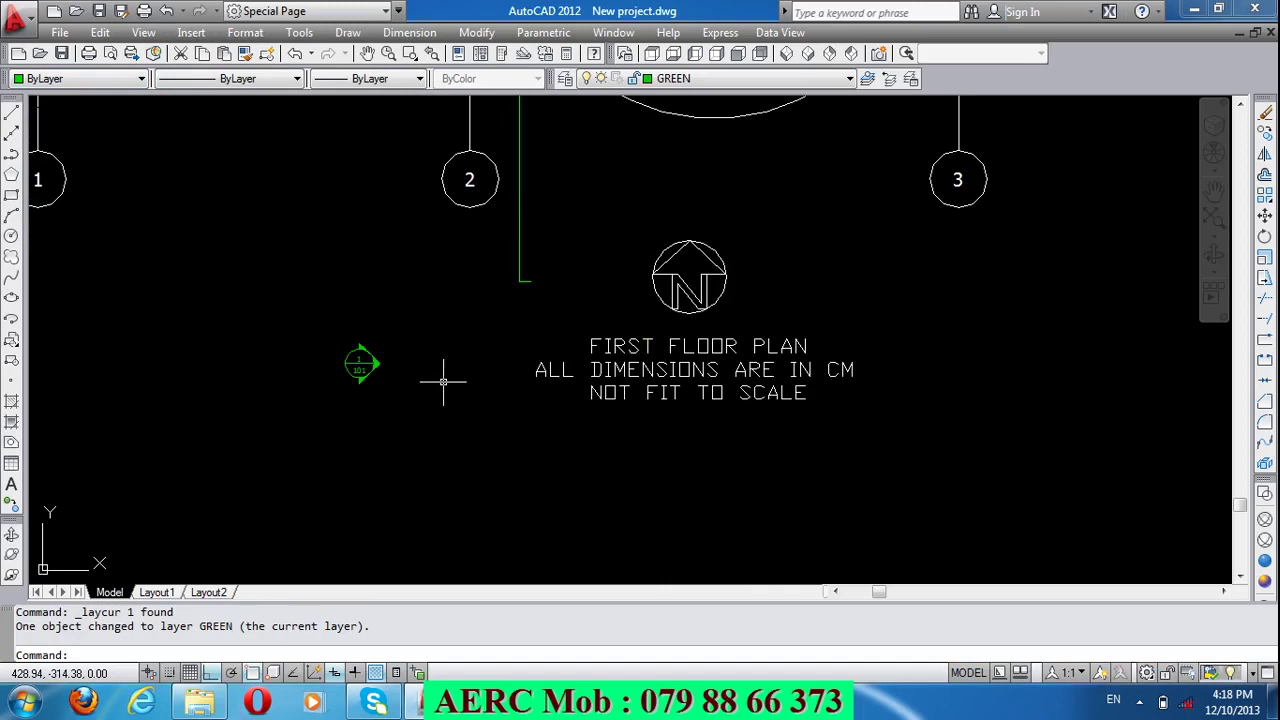
pyautogui.scroll(3, 346, 386)
pyautogui.scroll(1, 350, 399)
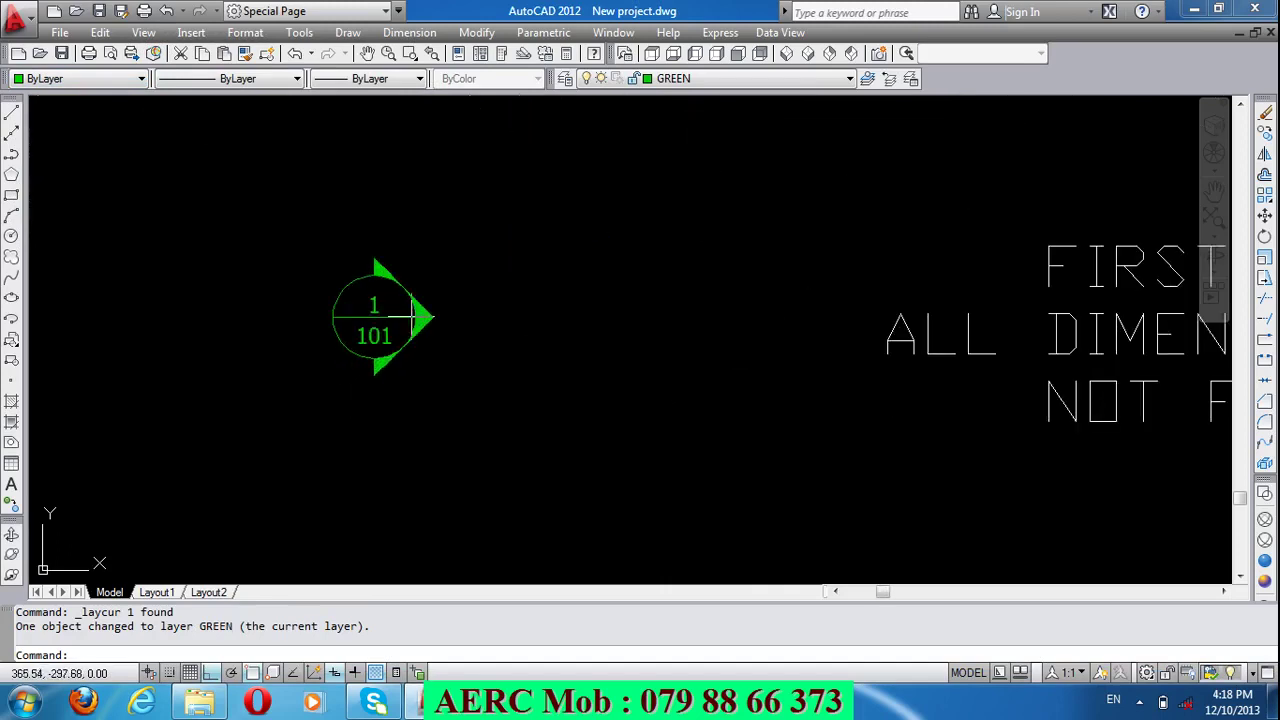
# Step: In the Enhanced Attribute Editor, set VIEWNUMBER to S and SHEETNUMBER to 1:100
pyautogui.doubleClick(408, 316)
pyautogui.write('S')
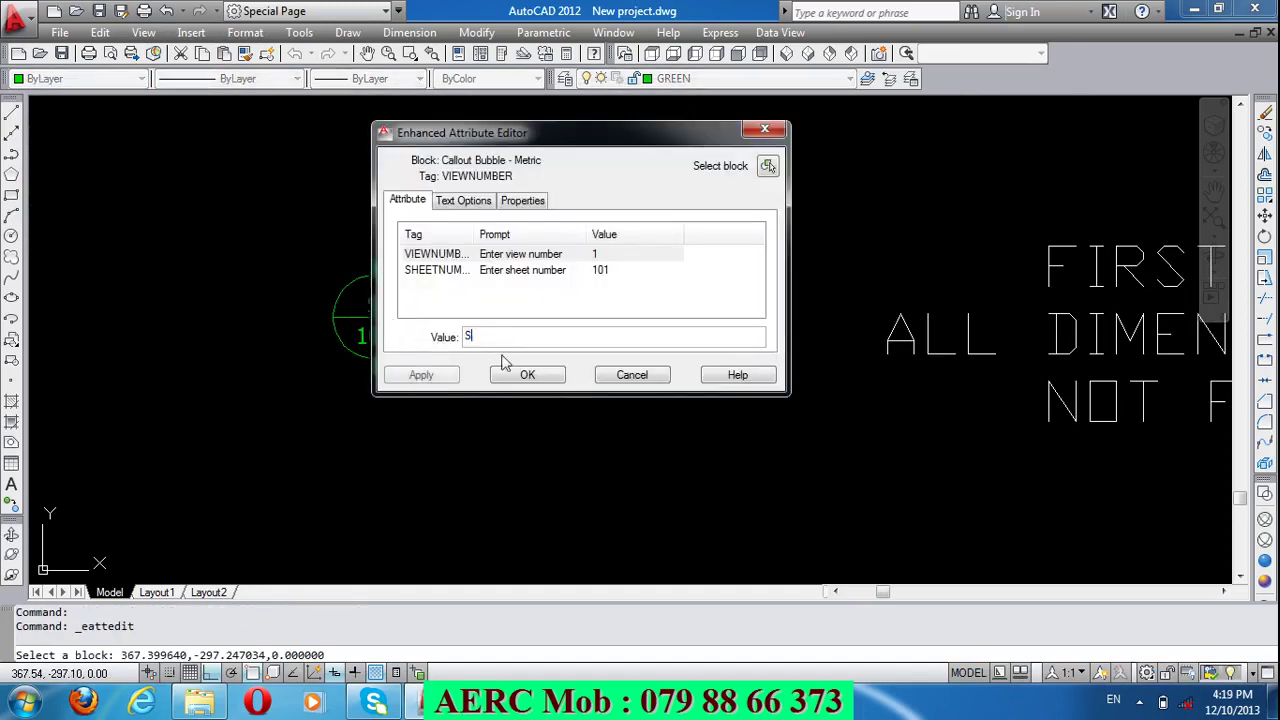
pyautogui.click(482, 204)
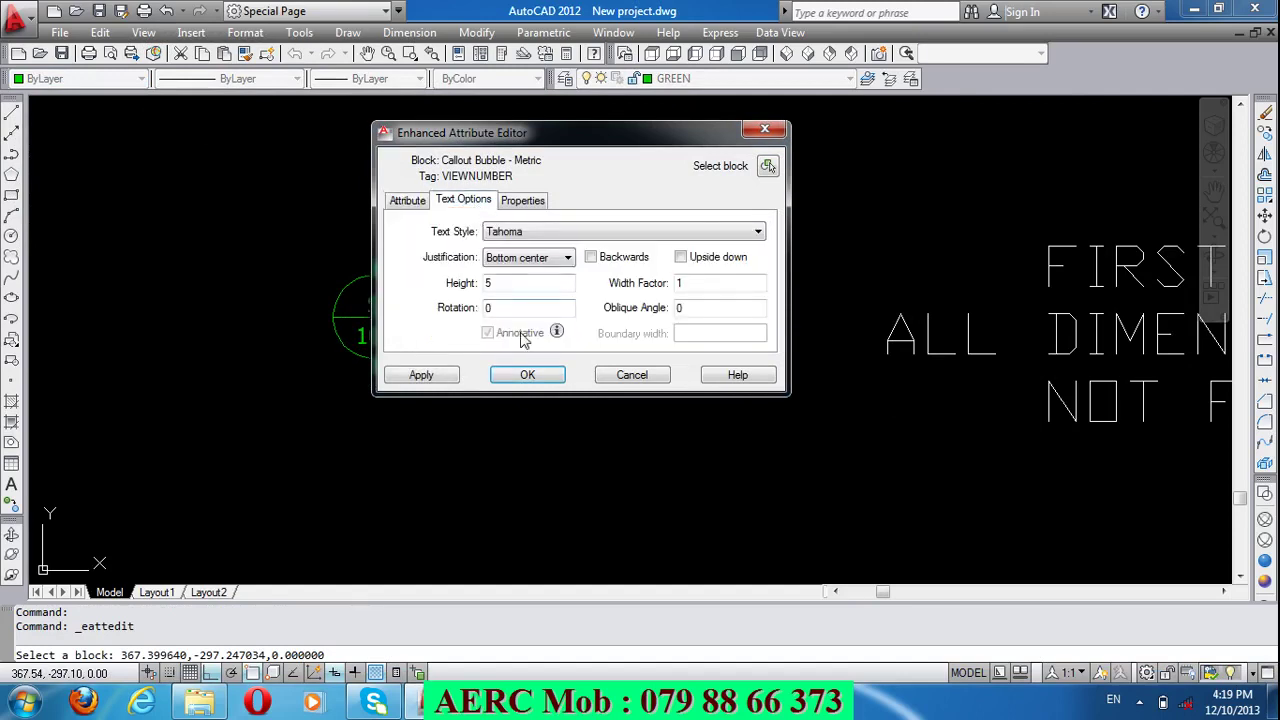
pyautogui.click(516, 203)
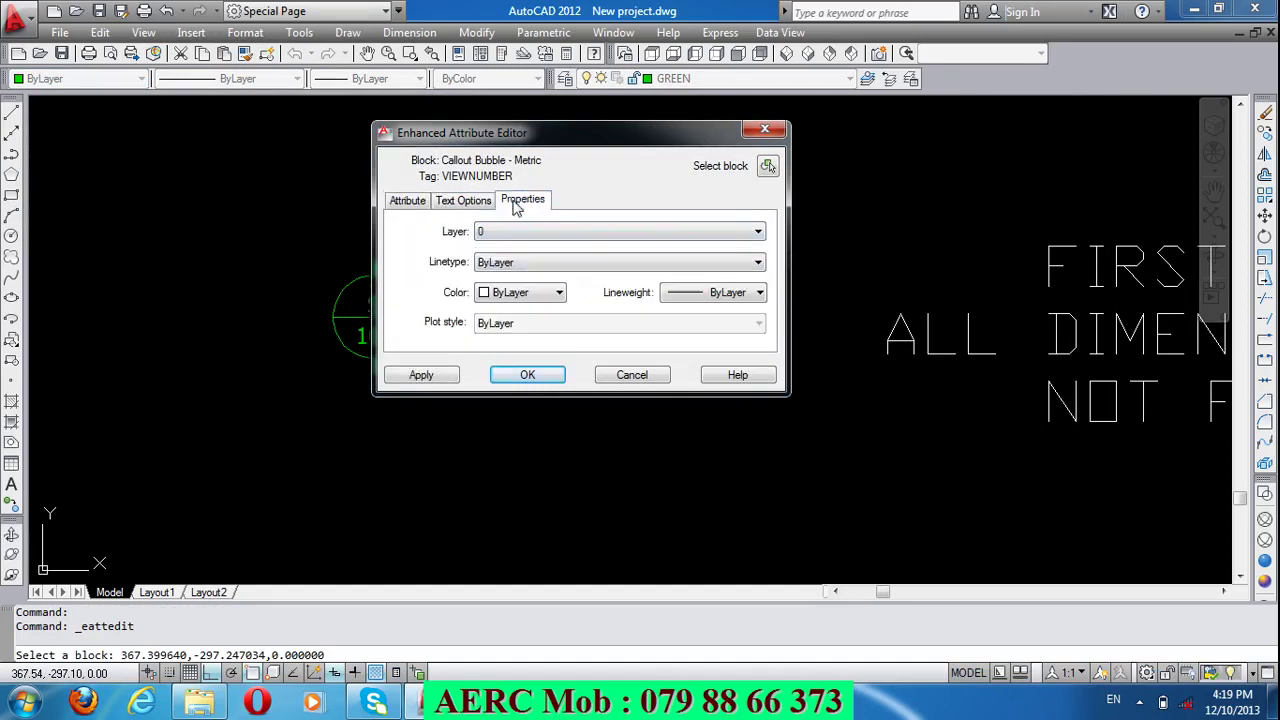
pyautogui.click(408, 200)
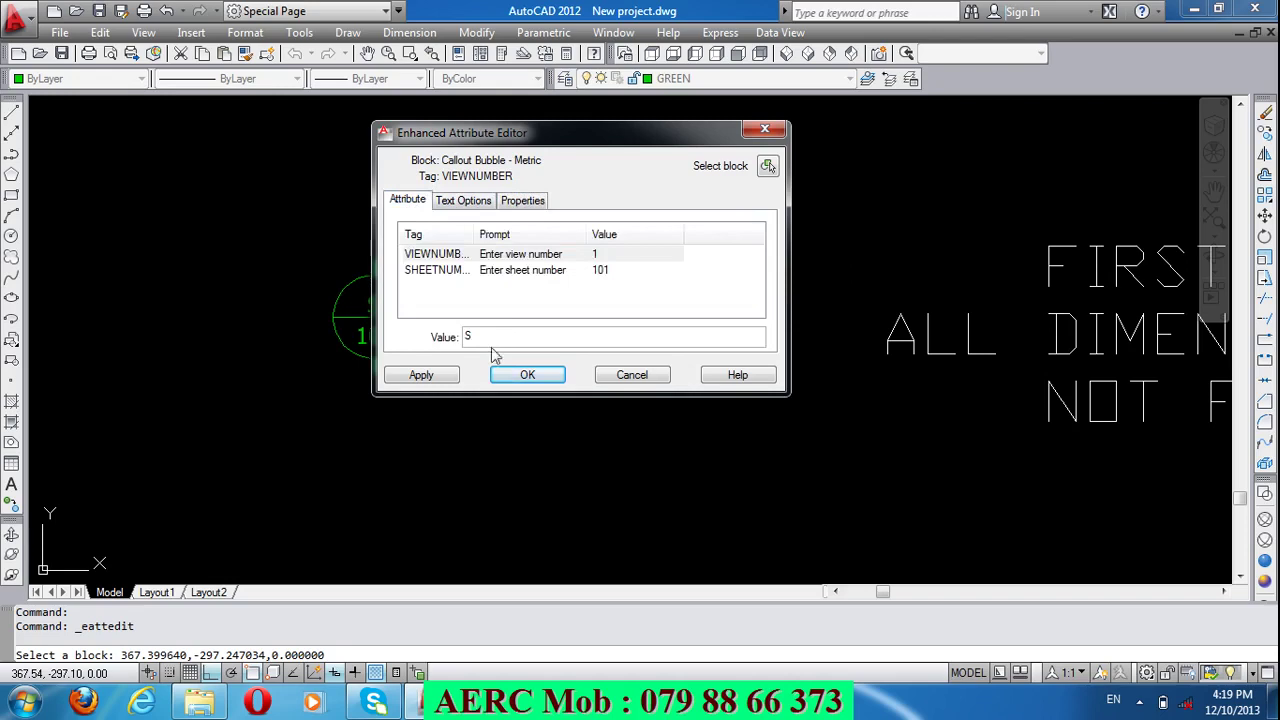
pyautogui.click(597, 272)
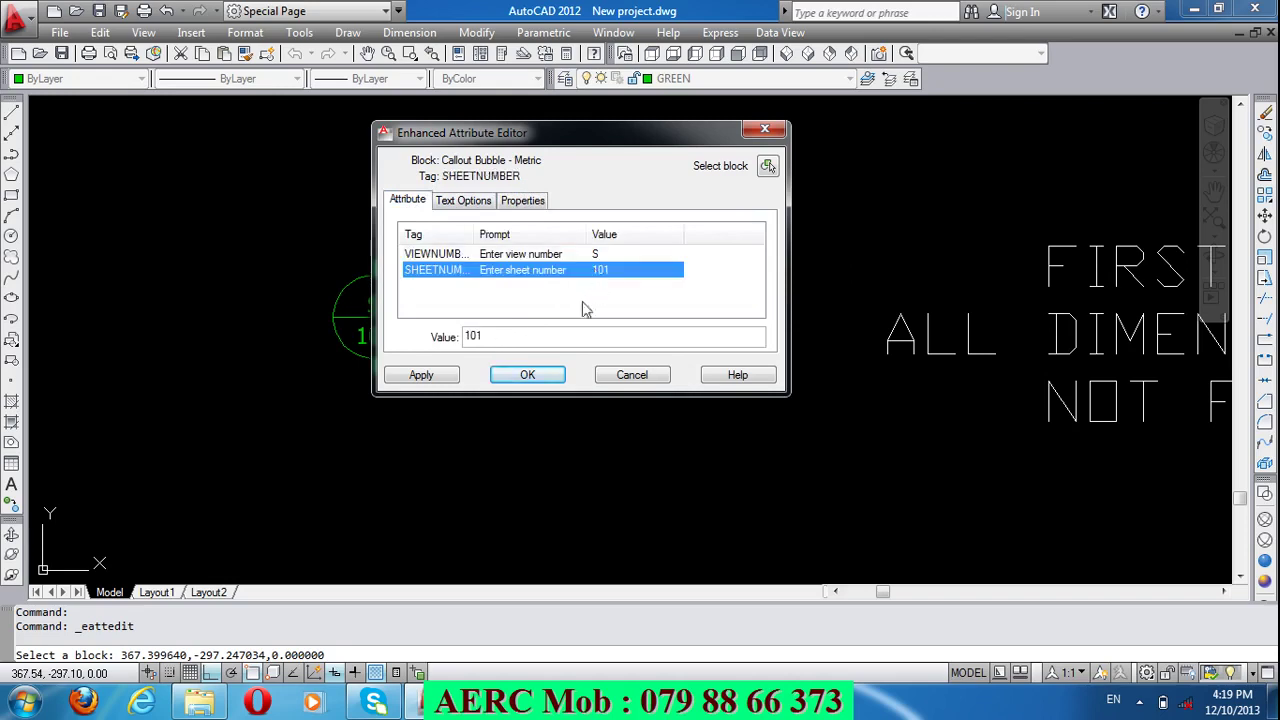
pyautogui.click(495, 336)
pyautogui.moveTo(489, 335); pyautogui.dragTo(444, 340)
pyautogui.write('1:100')
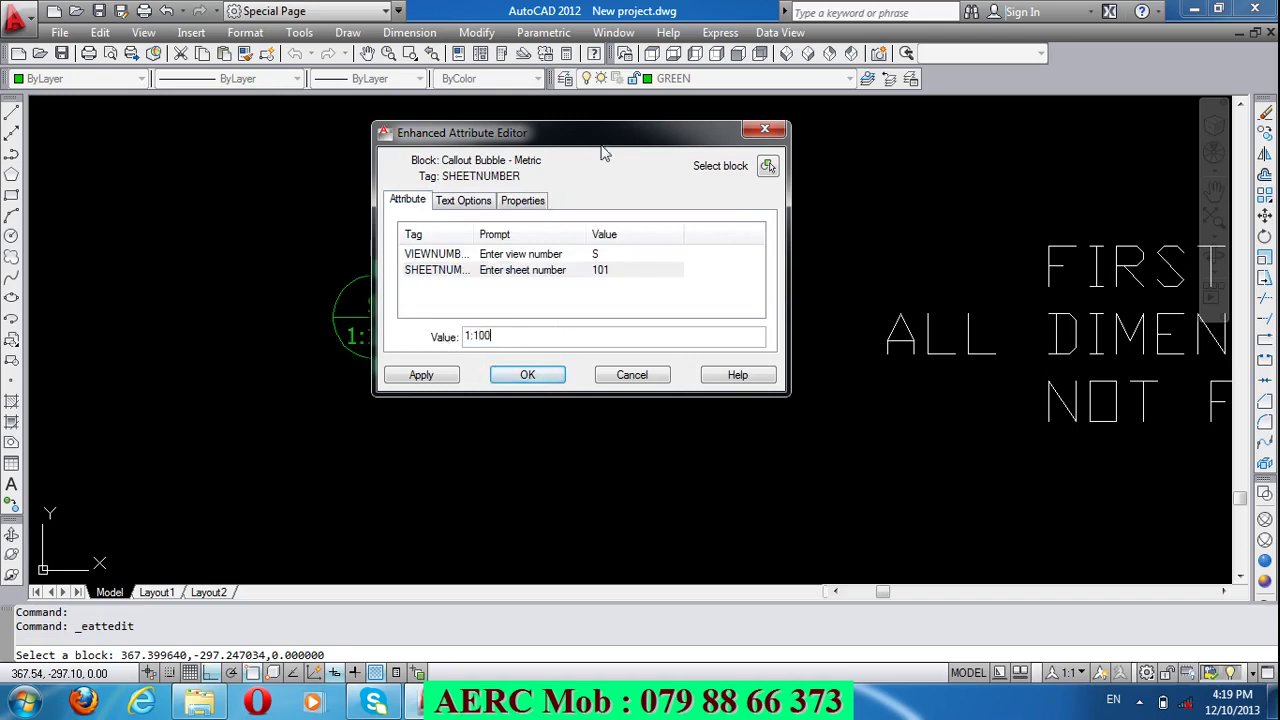
pyautogui.moveTo(603, 146); pyautogui.dragTo(762, 181)
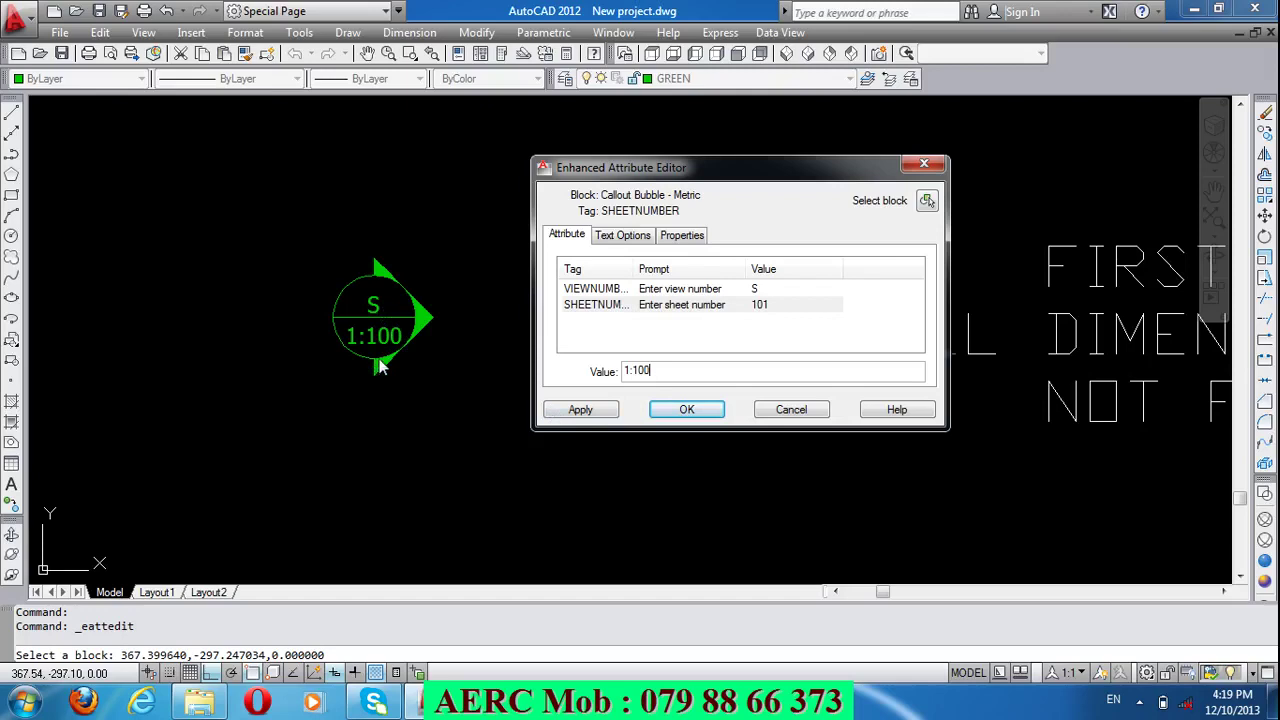
pyautogui.click(684, 410)
pyautogui.scroll(-5, 291, 311)
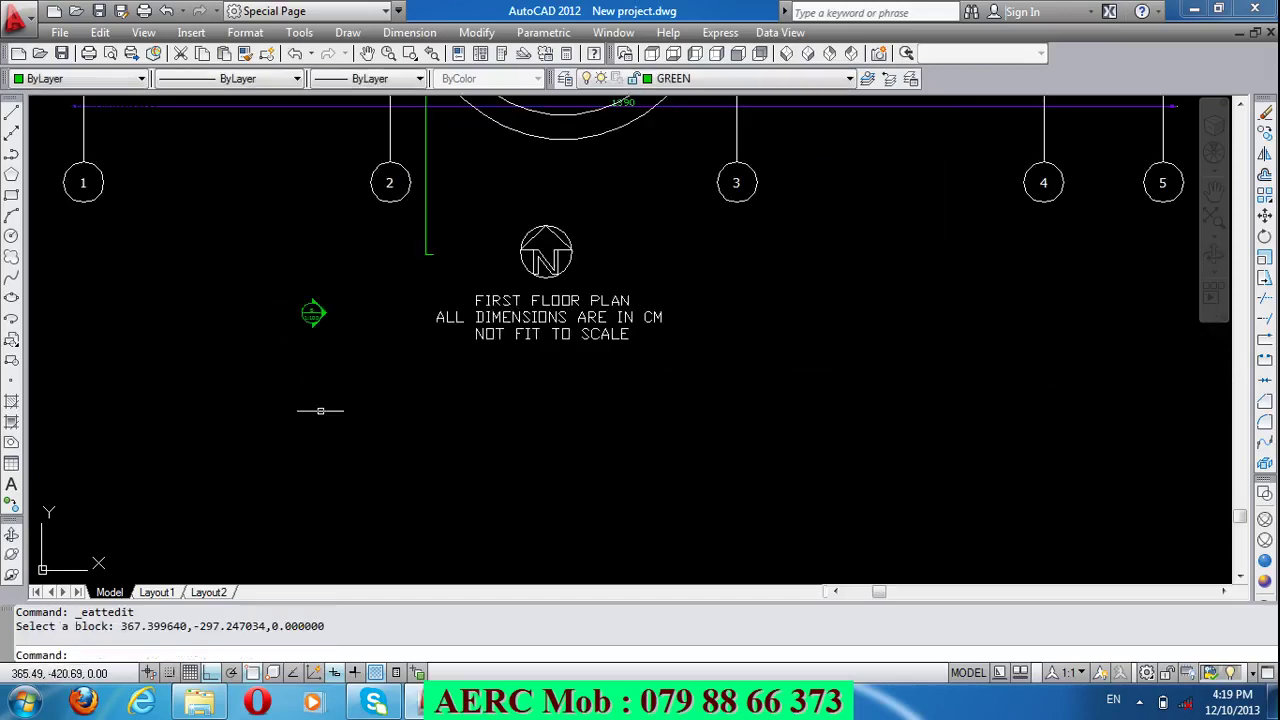
# Step: Copy the section bubble to the end of the green section line
pyautogui.scroll(4, 275, 322)
pyautogui.scroll(1, 275, 322)
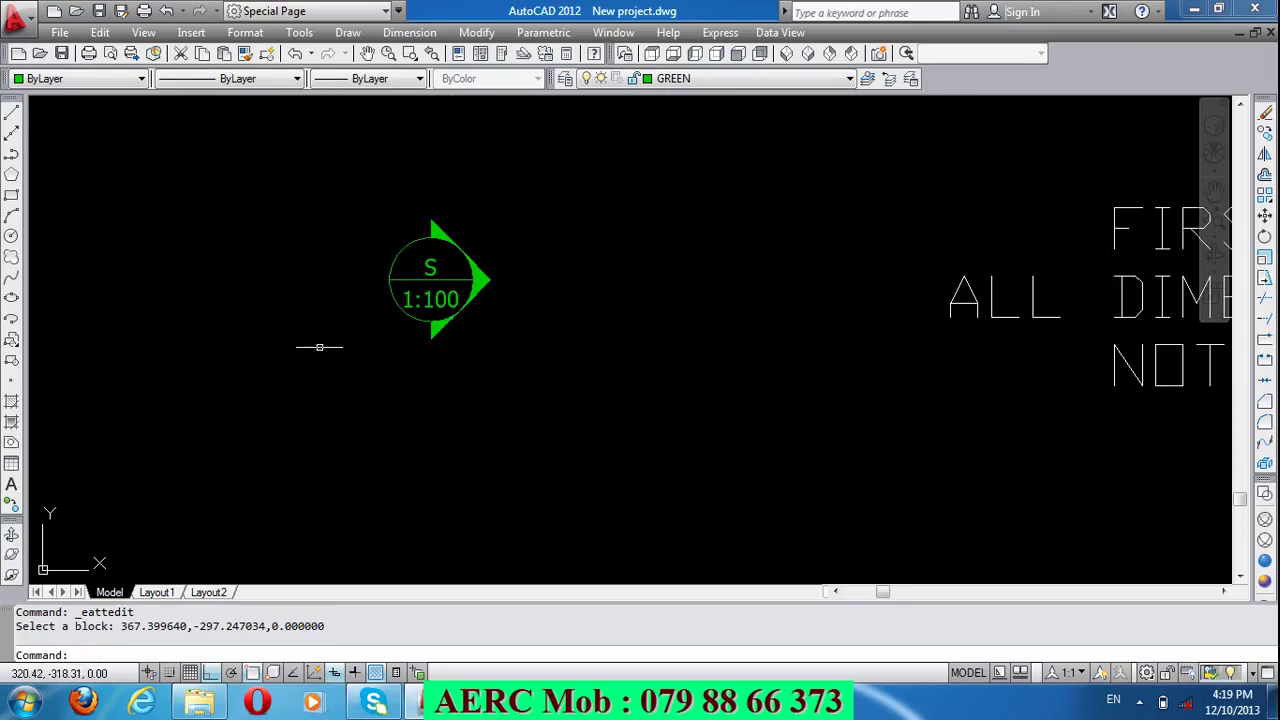
pyautogui.write('co')
pyautogui.press('Return')
pyautogui.click(391, 273)
pyautogui.press('Return')
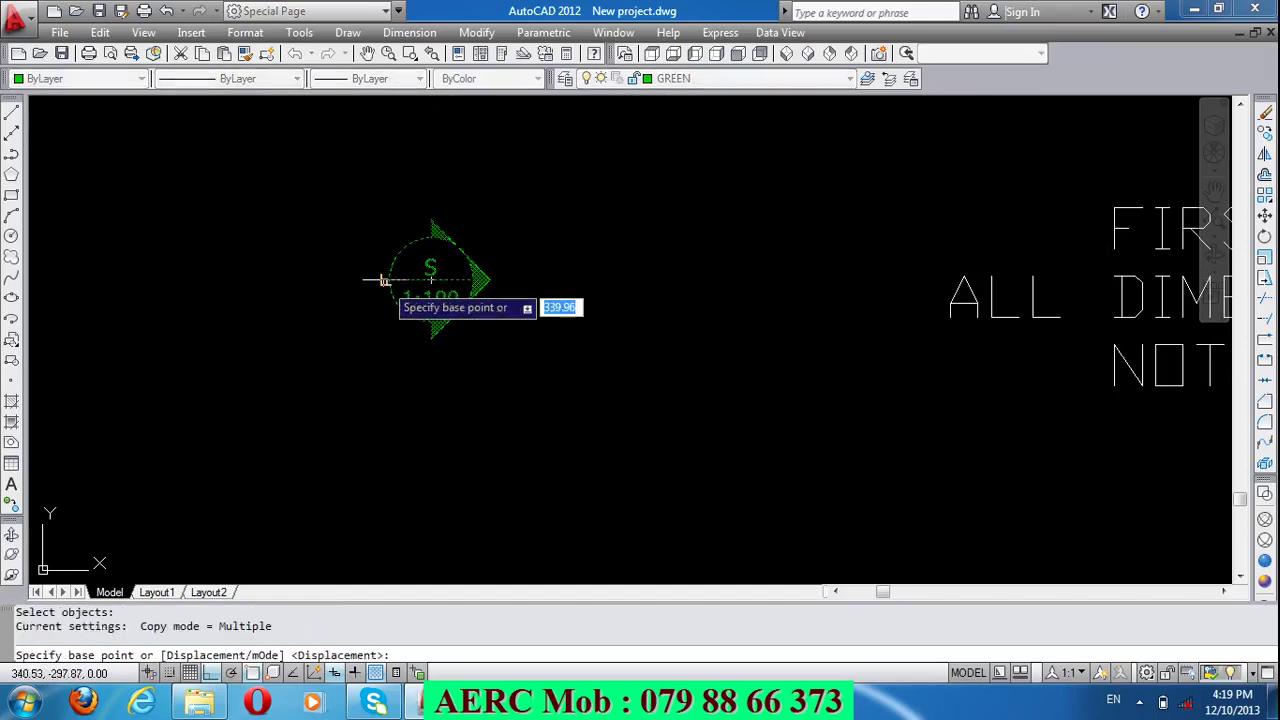
pyautogui.click(384, 281)
pyautogui.scroll(-3, 384, 285)
pyautogui.scroll(4, 457, 277)
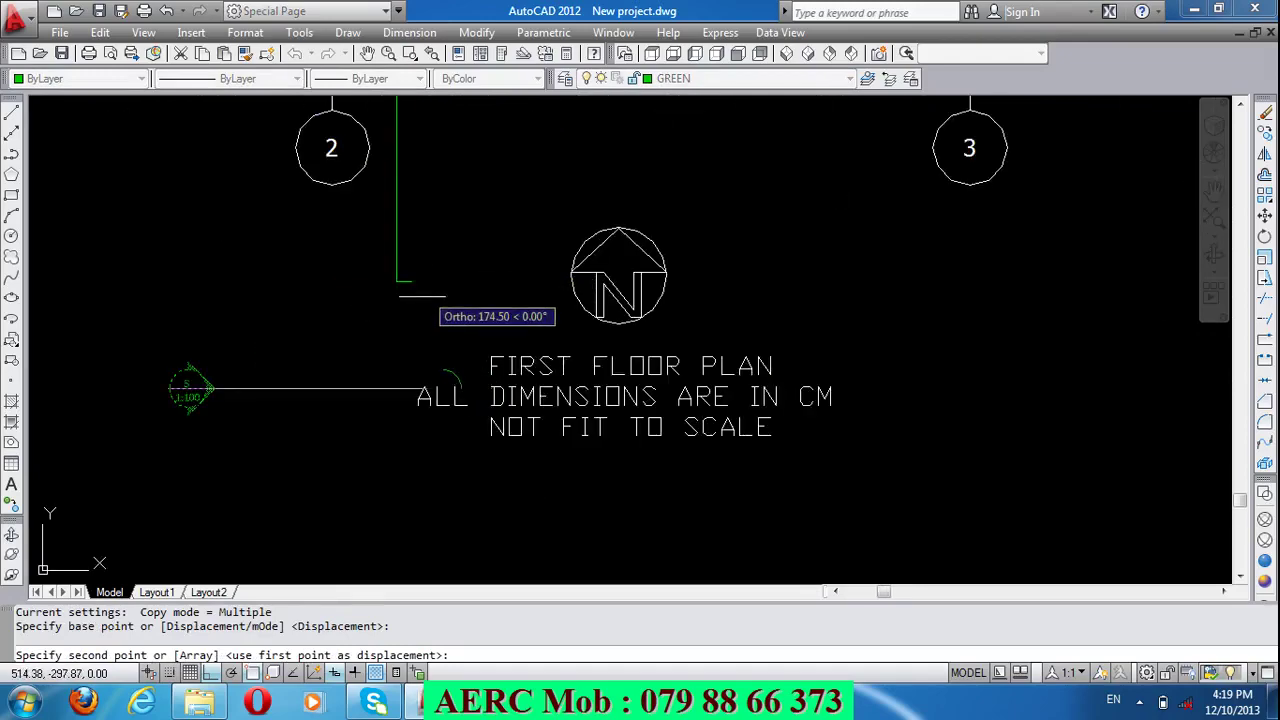
pyautogui.click(411, 282)
pyautogui.scroll(-2, 440, 275)
pyautogui.scroll(-3, 430, 265)
pyautogui.scroll(-3, 480, 330)
pyautogui.scroll(2, 498, 367)
pyautogui.scroll(3, 425, 262)
pyautogui.scroll(3, 437, 152)
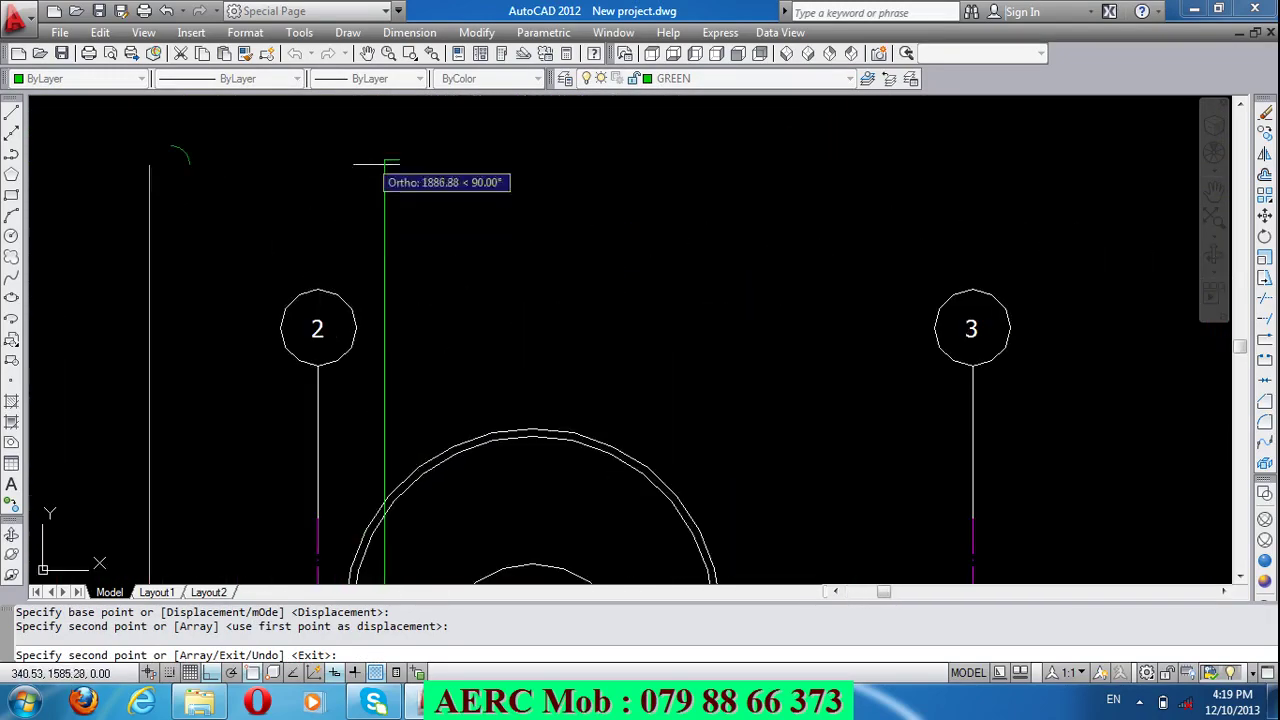
pyautogui.scroll(-4, 420, 160)
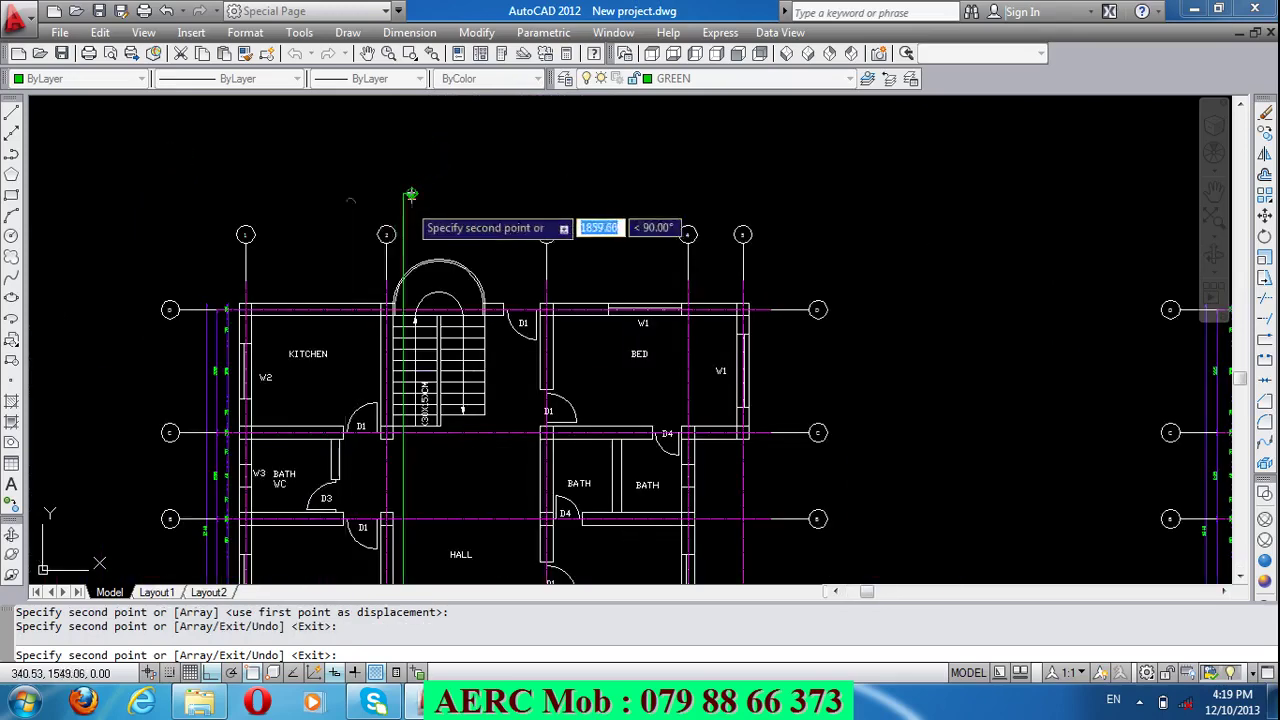
pyautogui.press('Return')
# Step: Erase the original bubble and flip the arrow of the bubble beside the north arrow
pyautogui.scroll(-3, 430, 320)
pyautogui.scroll(1, 470, 470)
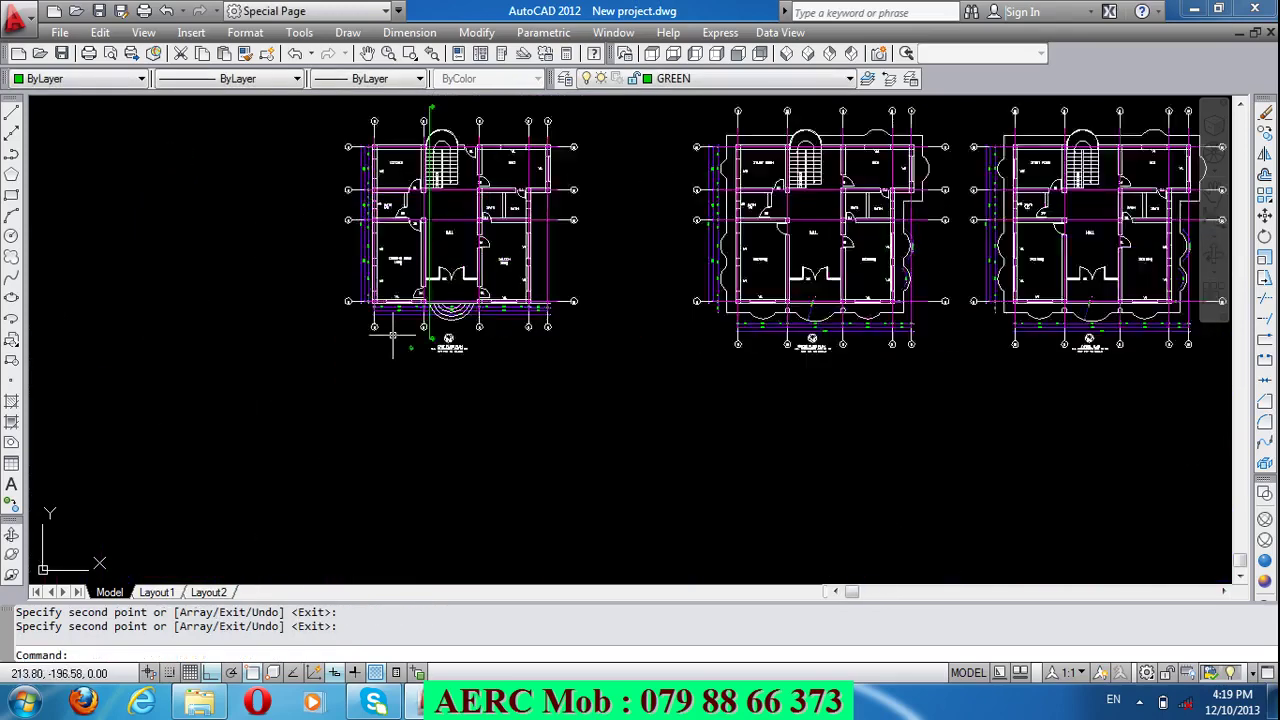
pyautogui.scroll(3, 441, 406)
pyautogui.click(441, 406)
pyautogui.click(402, 346)
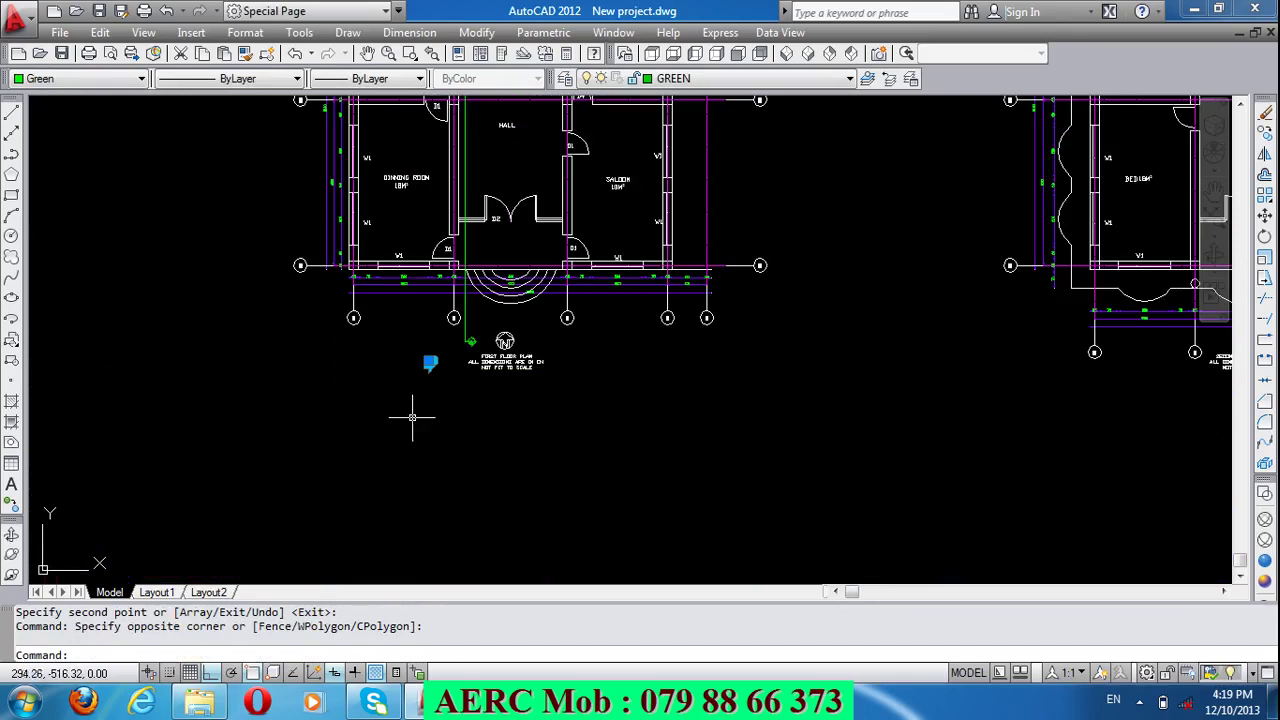
pyautogui.press('Delete')
pyautogui.scroll(5, 461, 354)
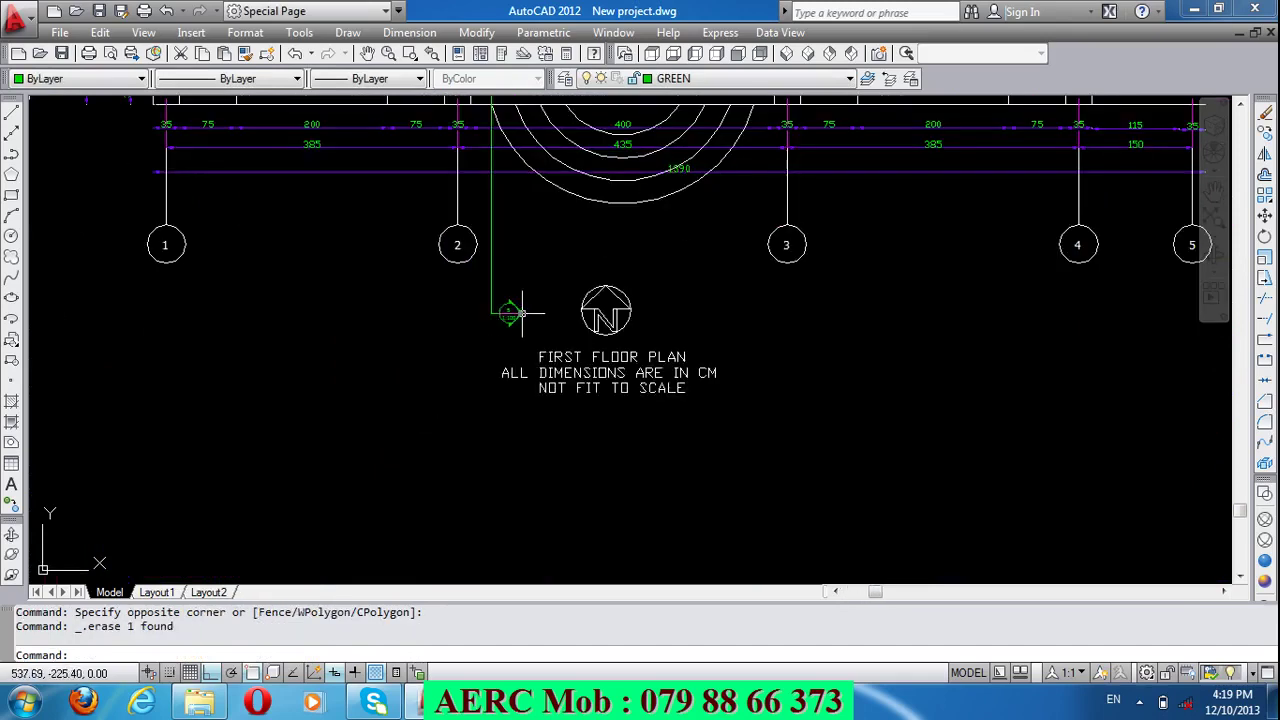
pyautogui.click(521, 313)
pyautogui.click(508, 328)
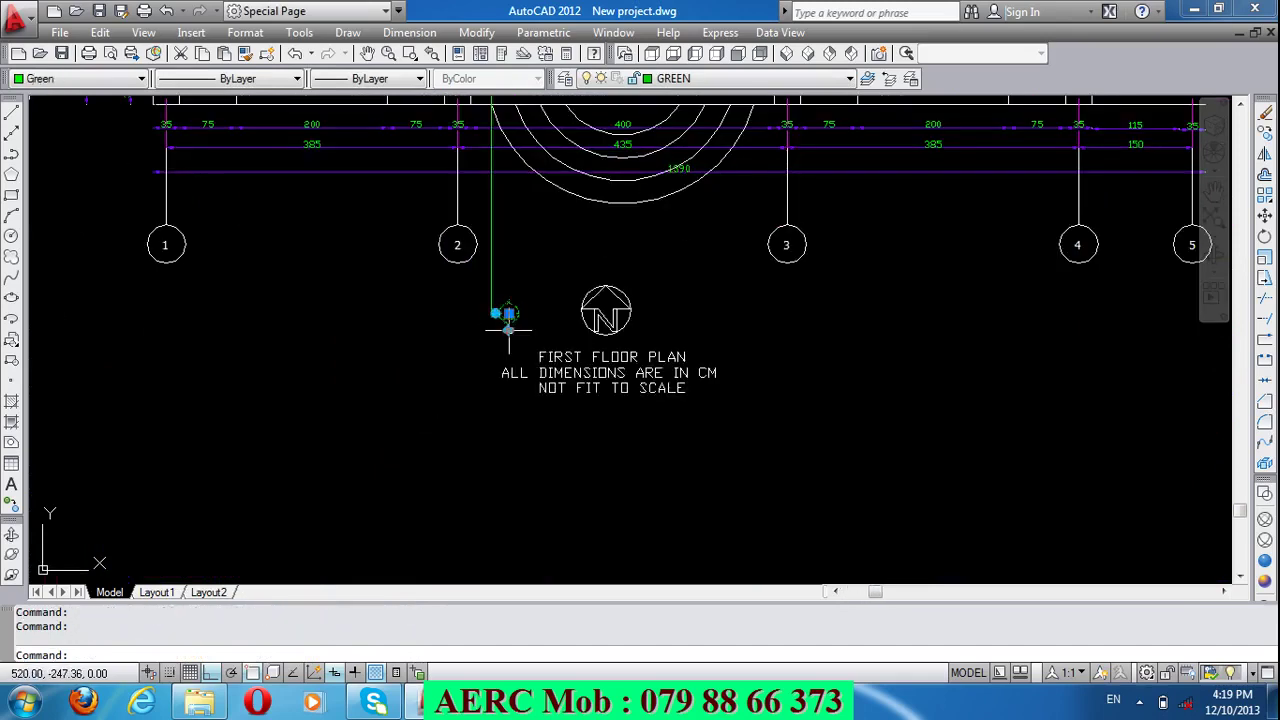
pyautogui.press('Escape')
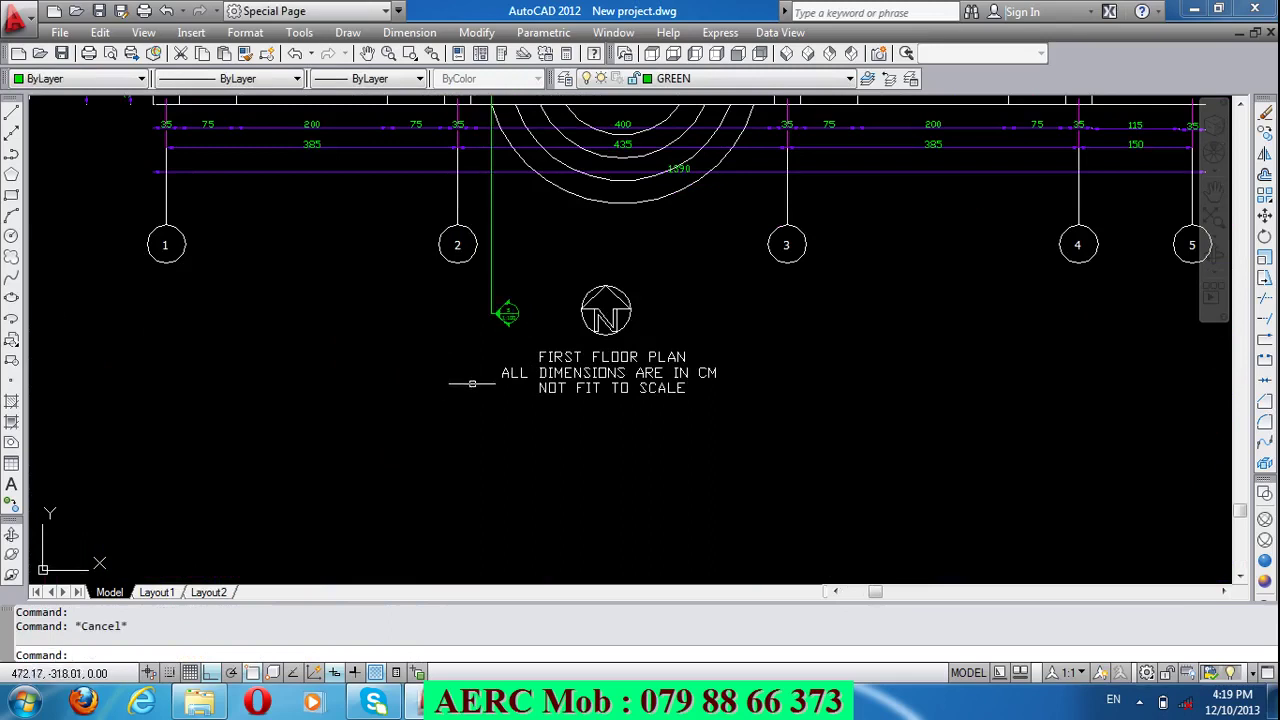
# Step: Zoom out from the ground-floor plan to survey the floor plans below
pyautogui.scroll(-3, 523, 480)
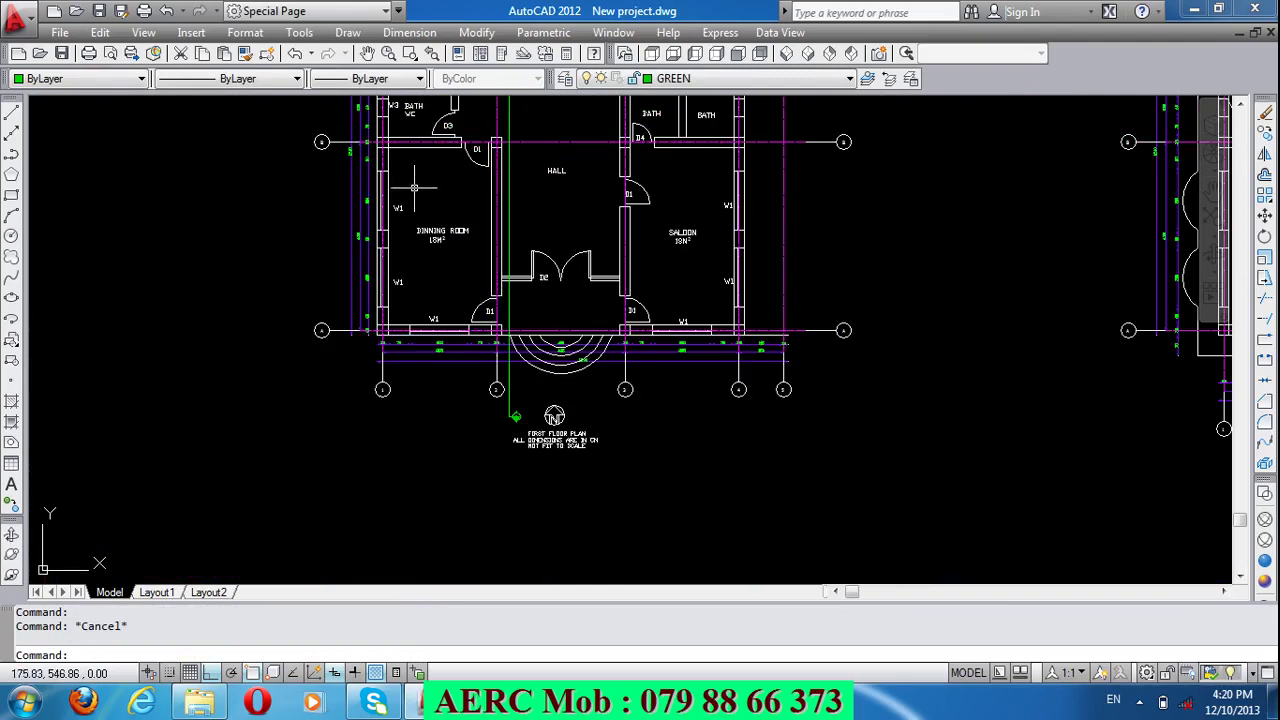
pyautogui.scroll(-2, 505, 420)
pyautogui.scroll(-2, 505, 420)
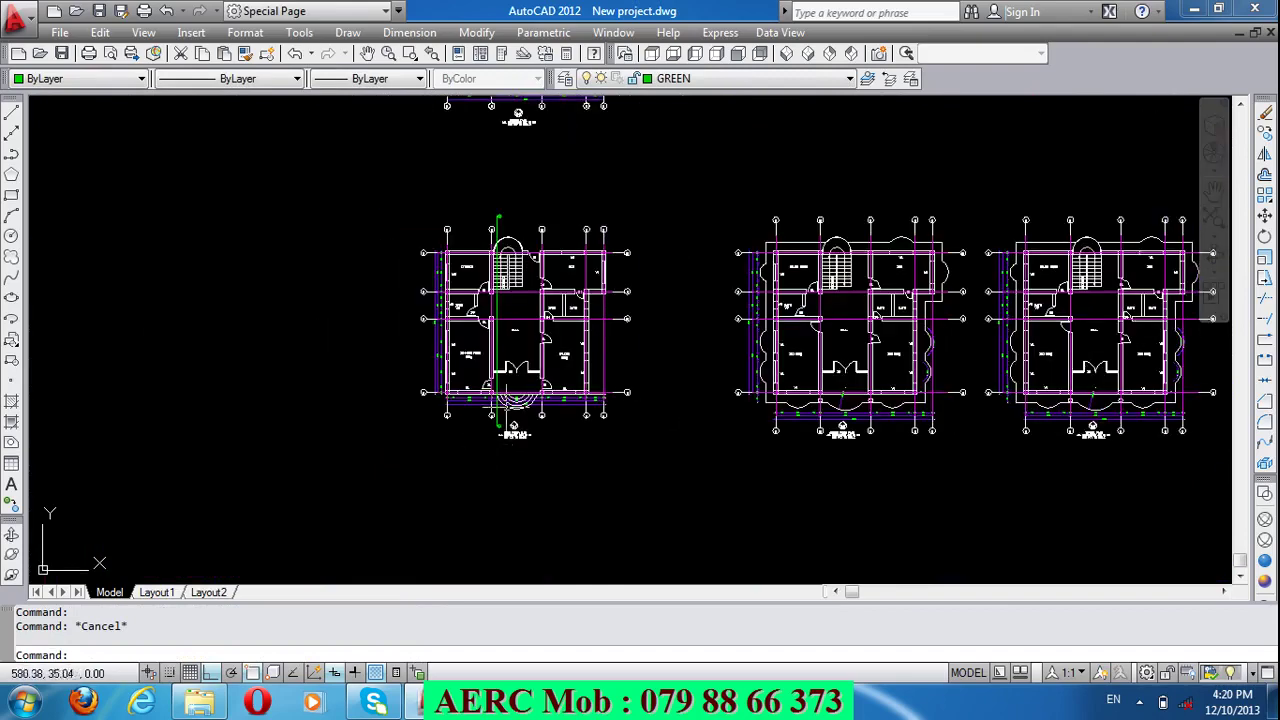
pyautogui.scroll(5, 502, 225)
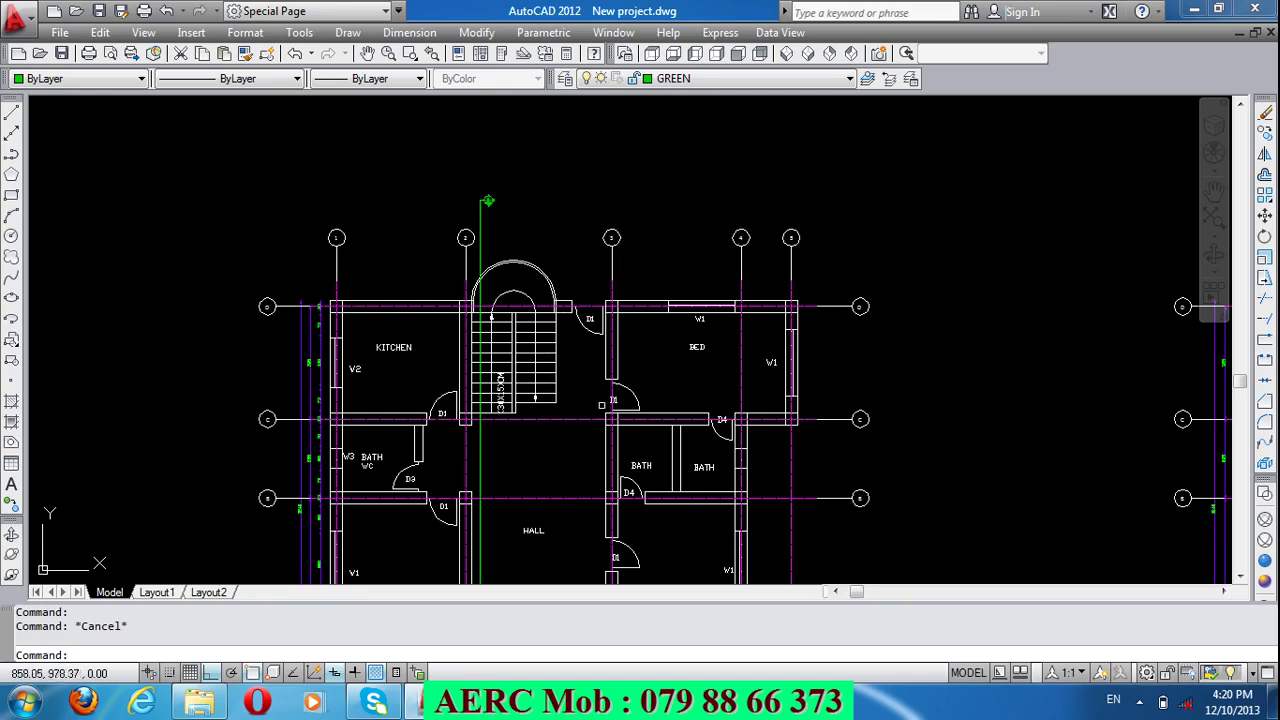
pyautogui.scroll(-2, 569, 341)
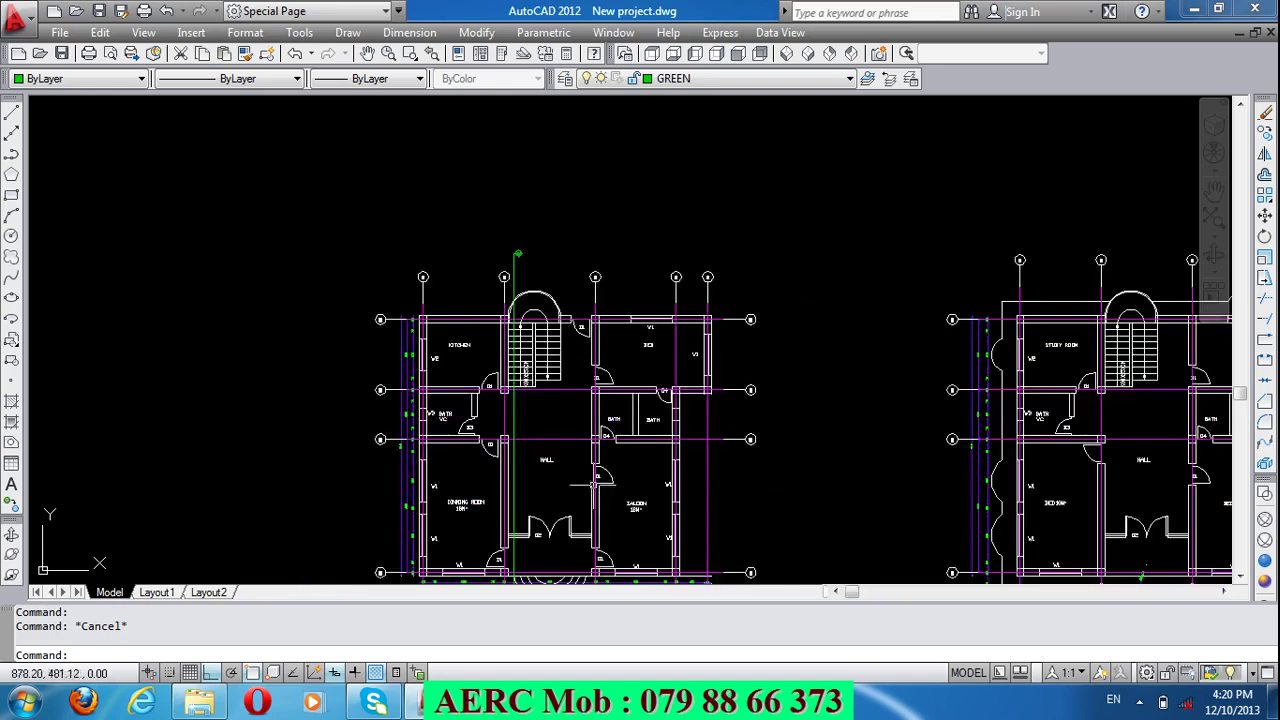
pyautogui.scroll(2, 594, 495)
pyautogui.scroll(-2, 593, 390)
pyautogui.scroll(2, 575, 455)
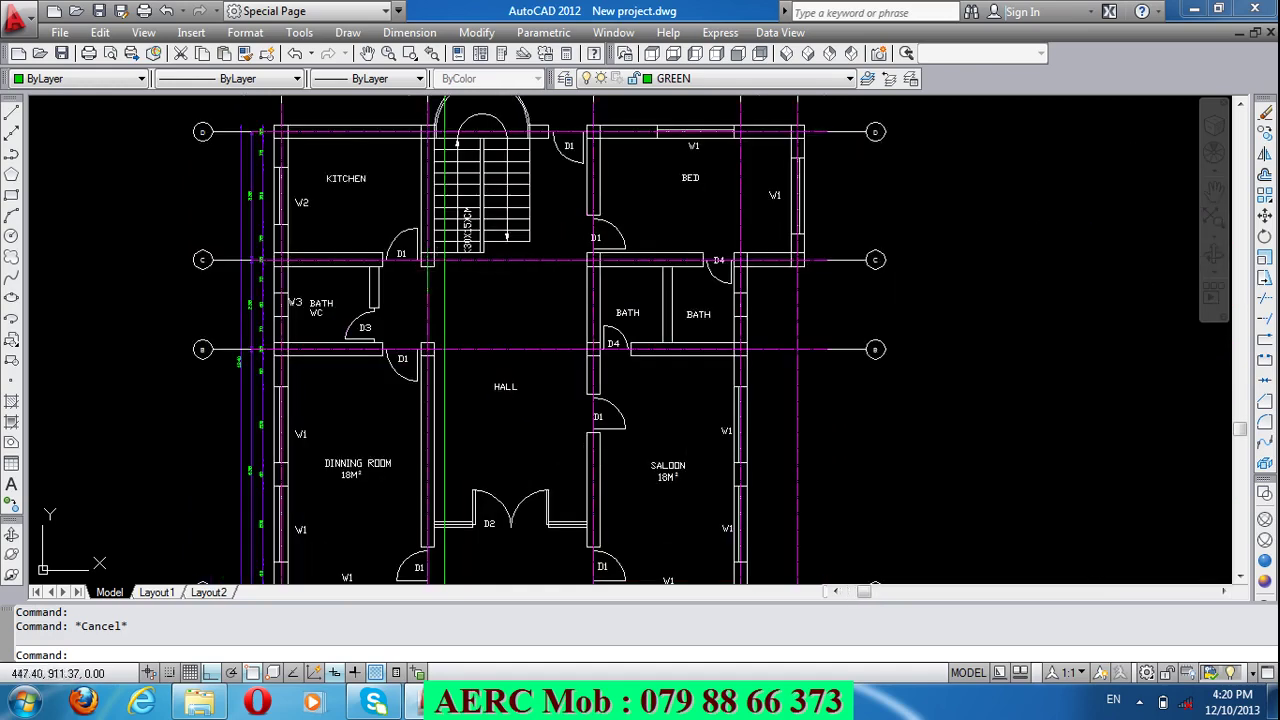
pyautogui.scroll(-2, 403, 265)
pyautogui.scroll(4, 445, 160)
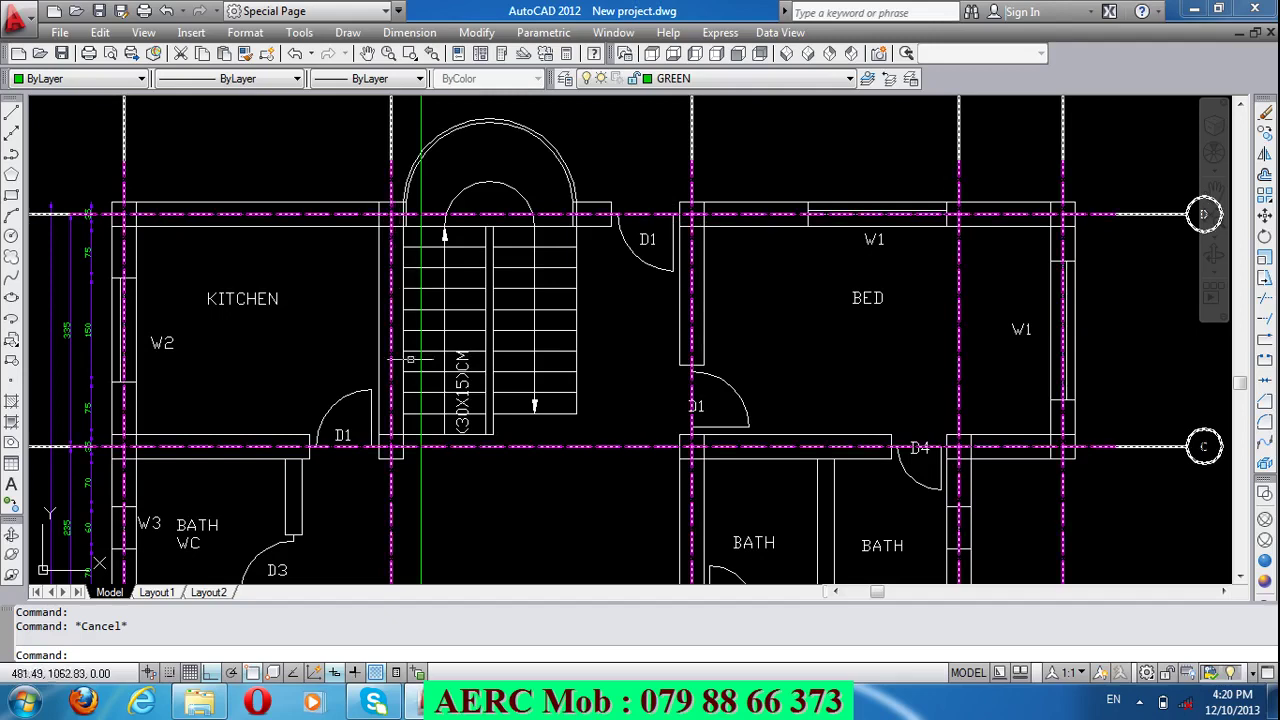
pyautogui.scroll(-4, 432, 290)
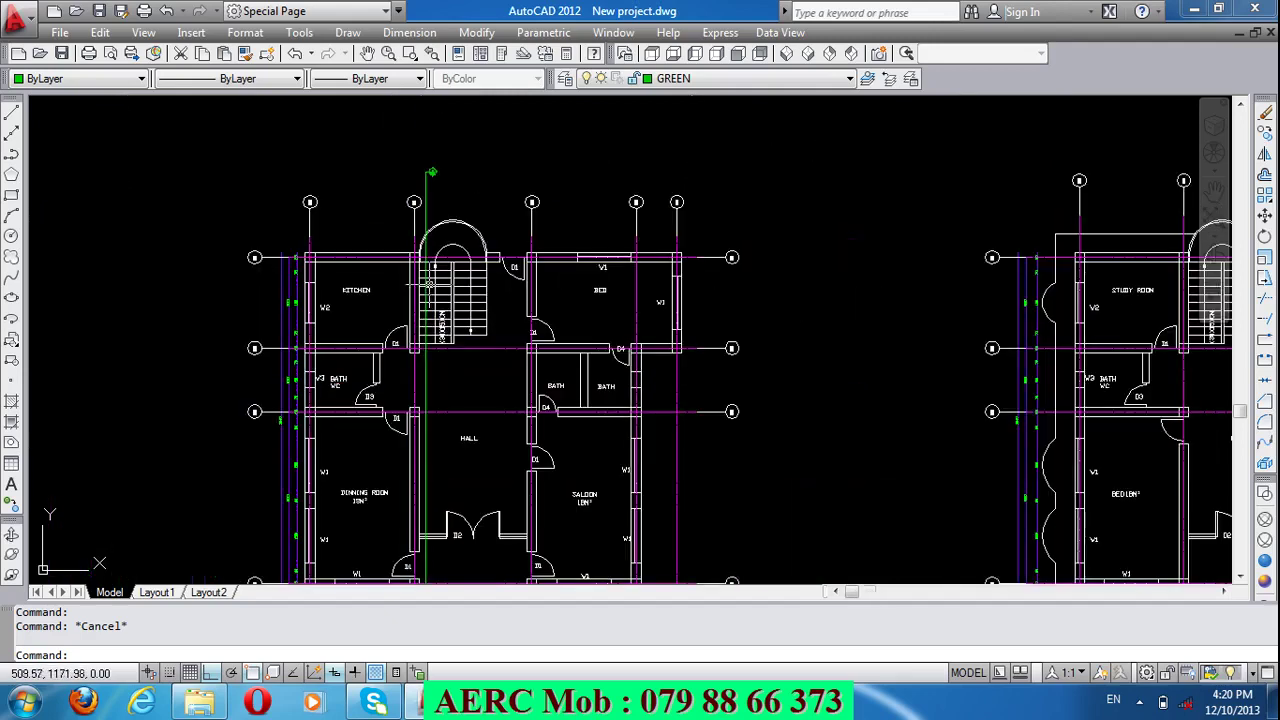
pyautogui.scroll(4, 428, 540)
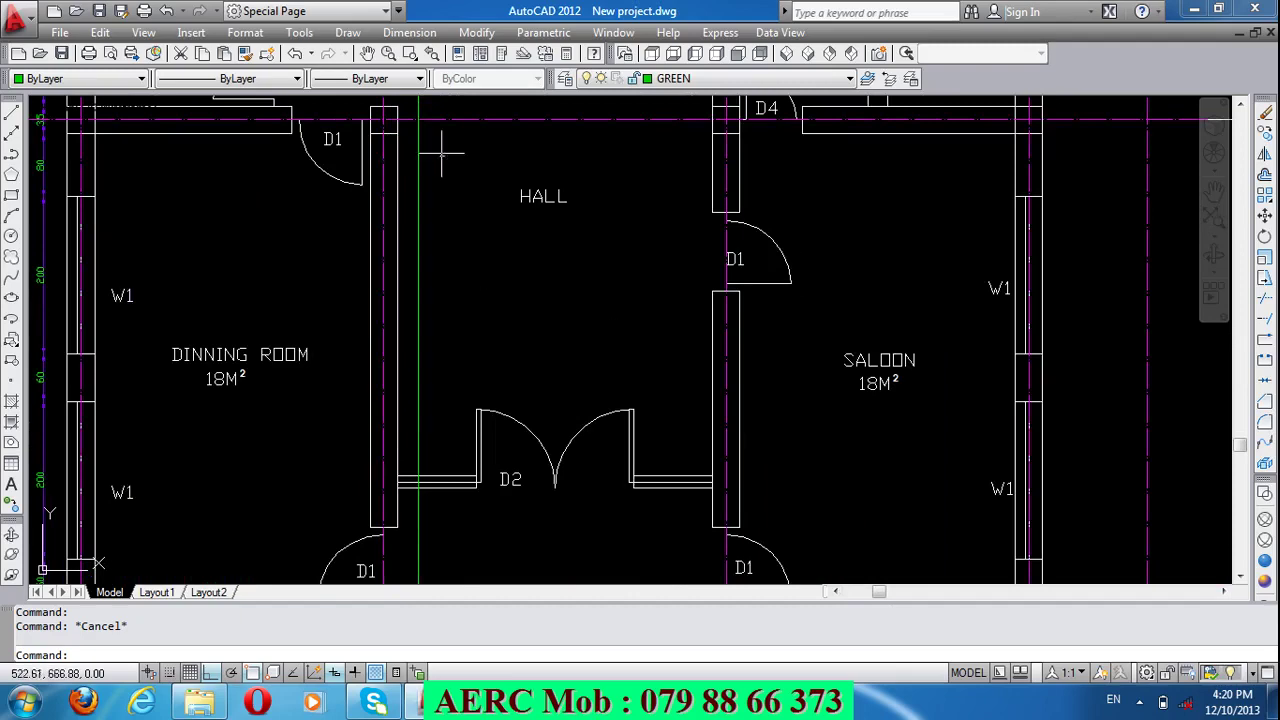
pyautogui.scroll(-2, 428, 420)
pyautogui.scroll(-2, 428, 420)
pyautogui.scroll(4, 428, 420)
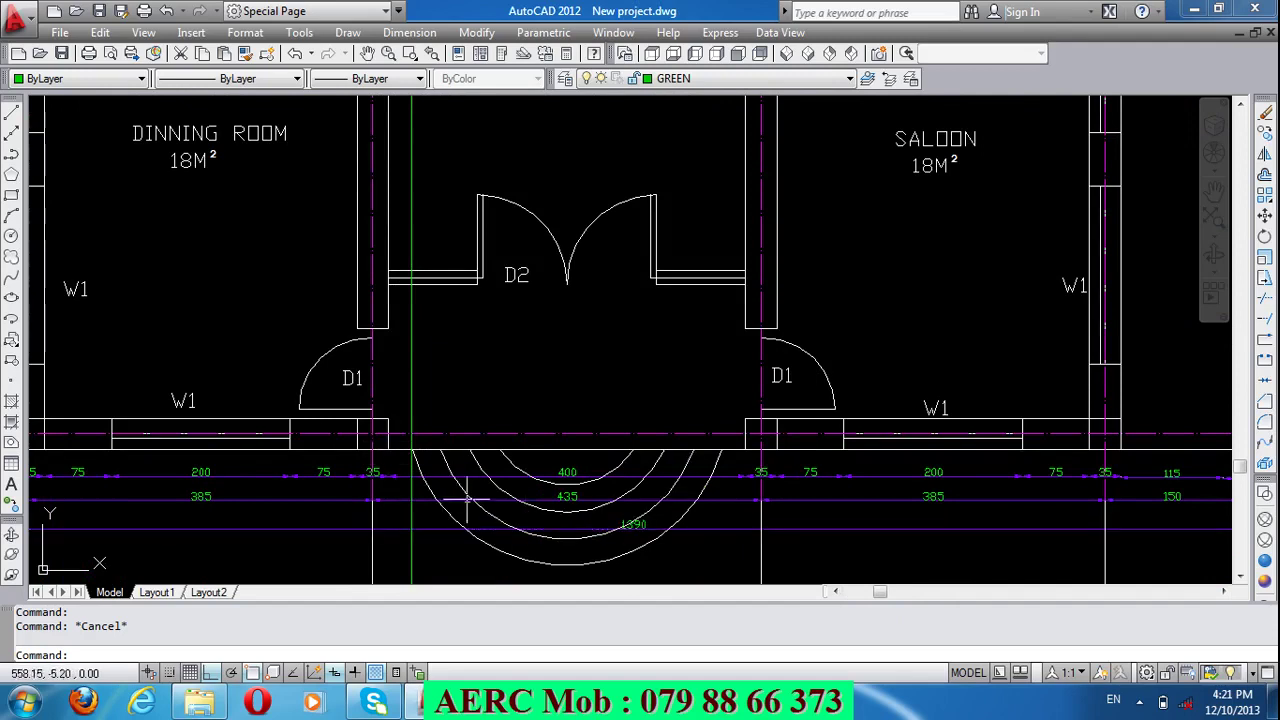
pyautogui.moveTo(566, 510)
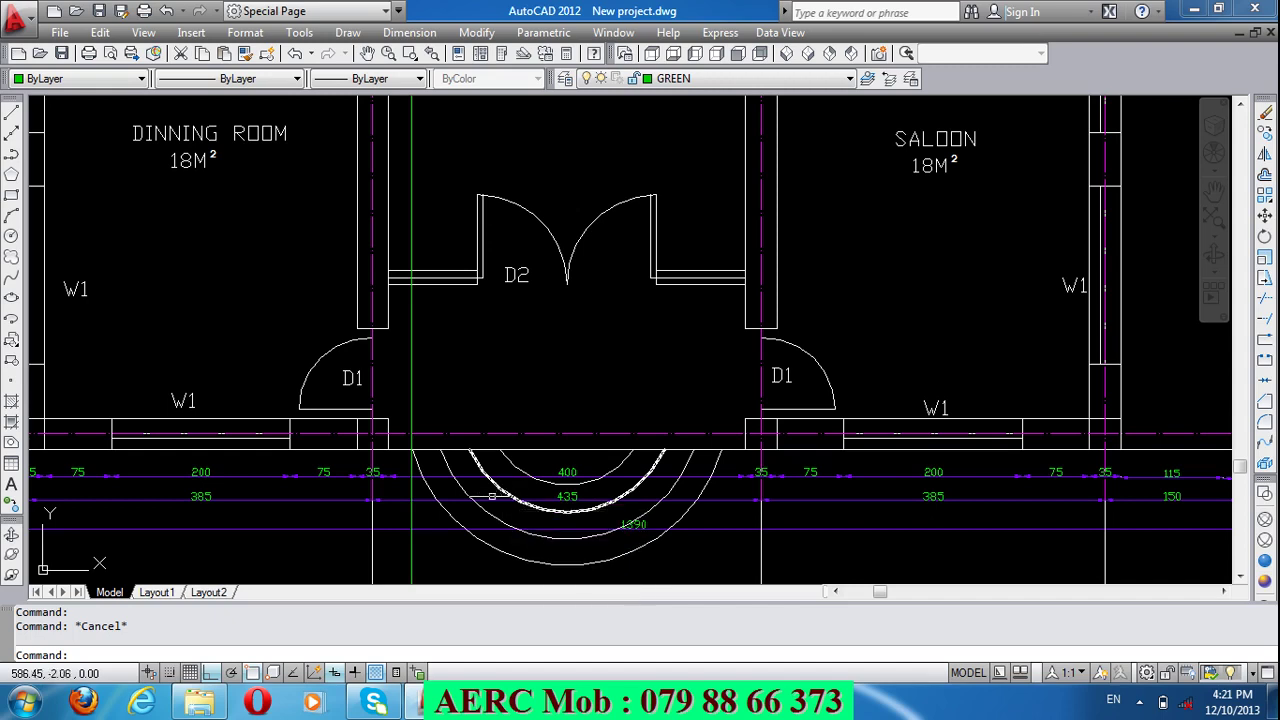
pyautogui.scroll(-4, 475, 328)
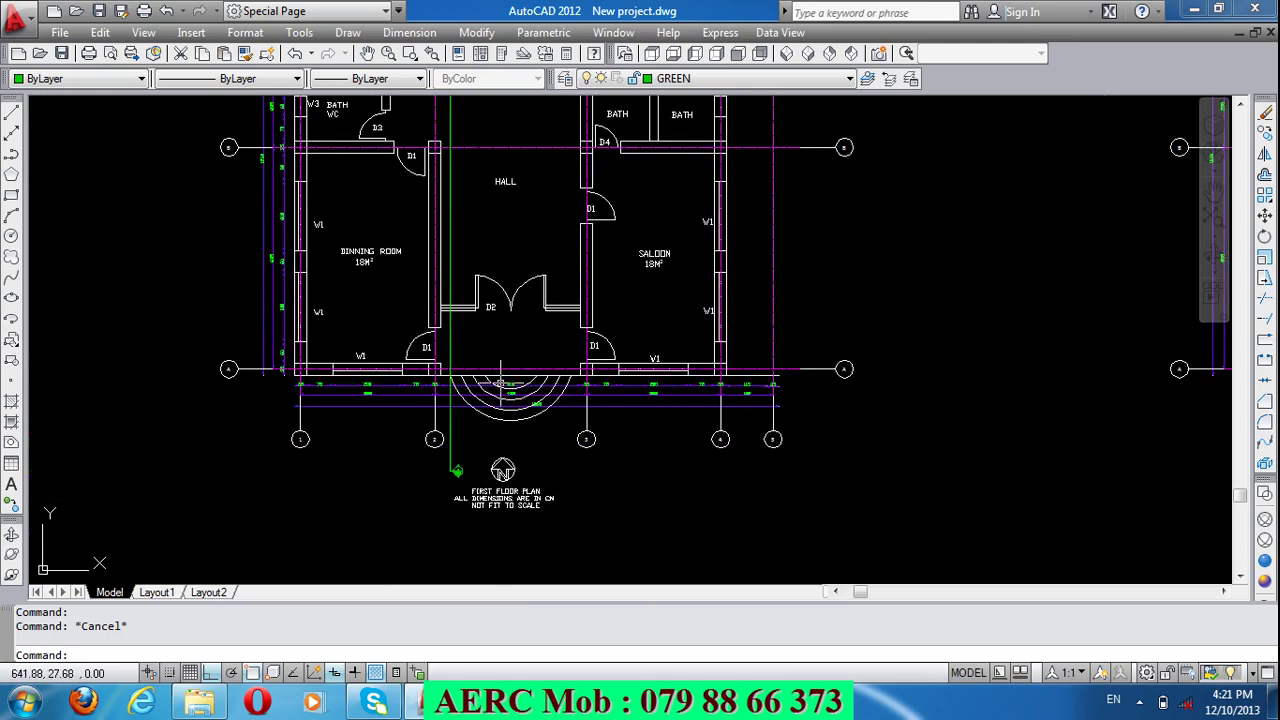
pyautogui.scroll(-2, 472, 500)
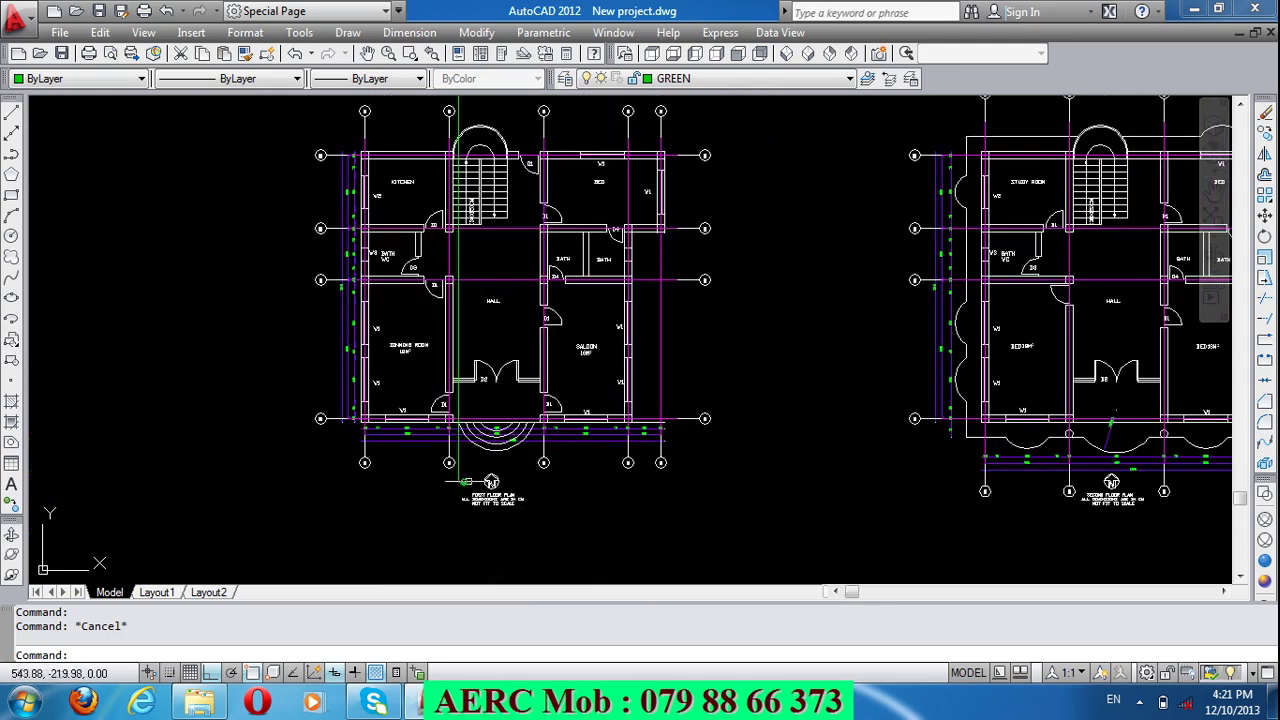
pyautogui.scroll(5, 455, 400)
pyautogui.scroll(-6, 470, 420)
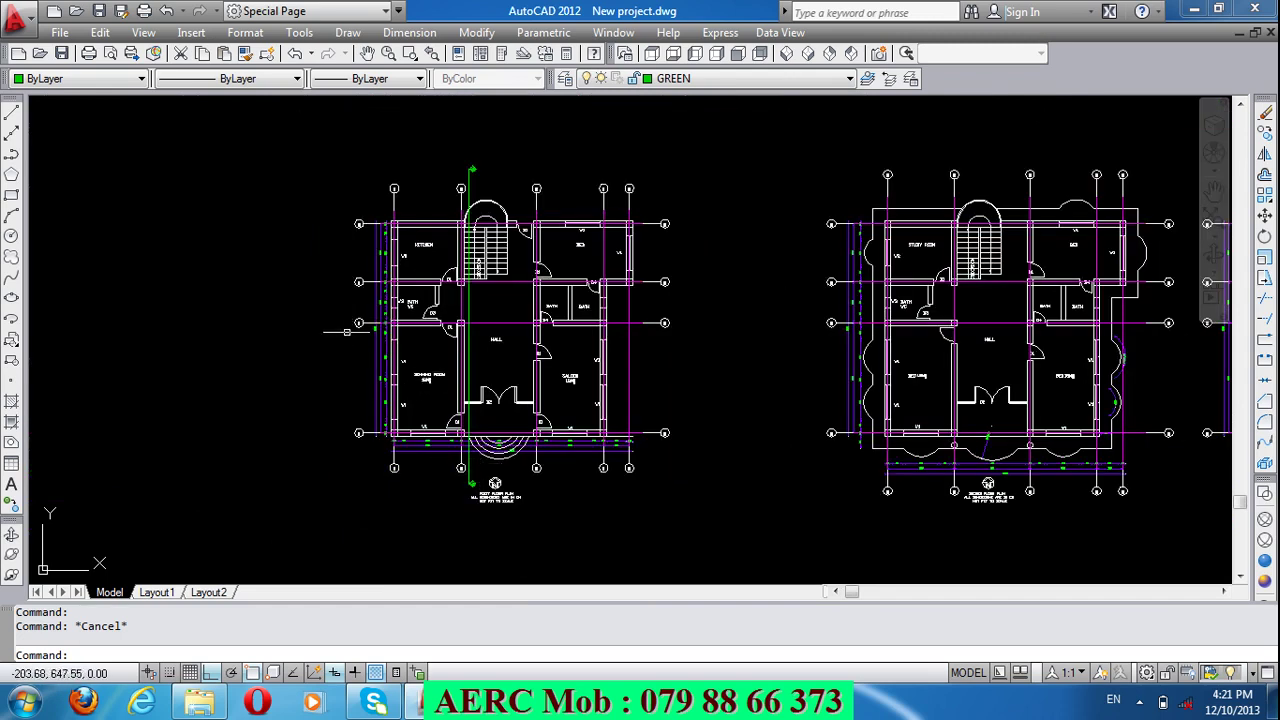
# Step: Check the first floor plan's grid lines, then zoom in on the column grid plan at the top
pyautogui.click(384, 396)
pyautogui.press('Escape')
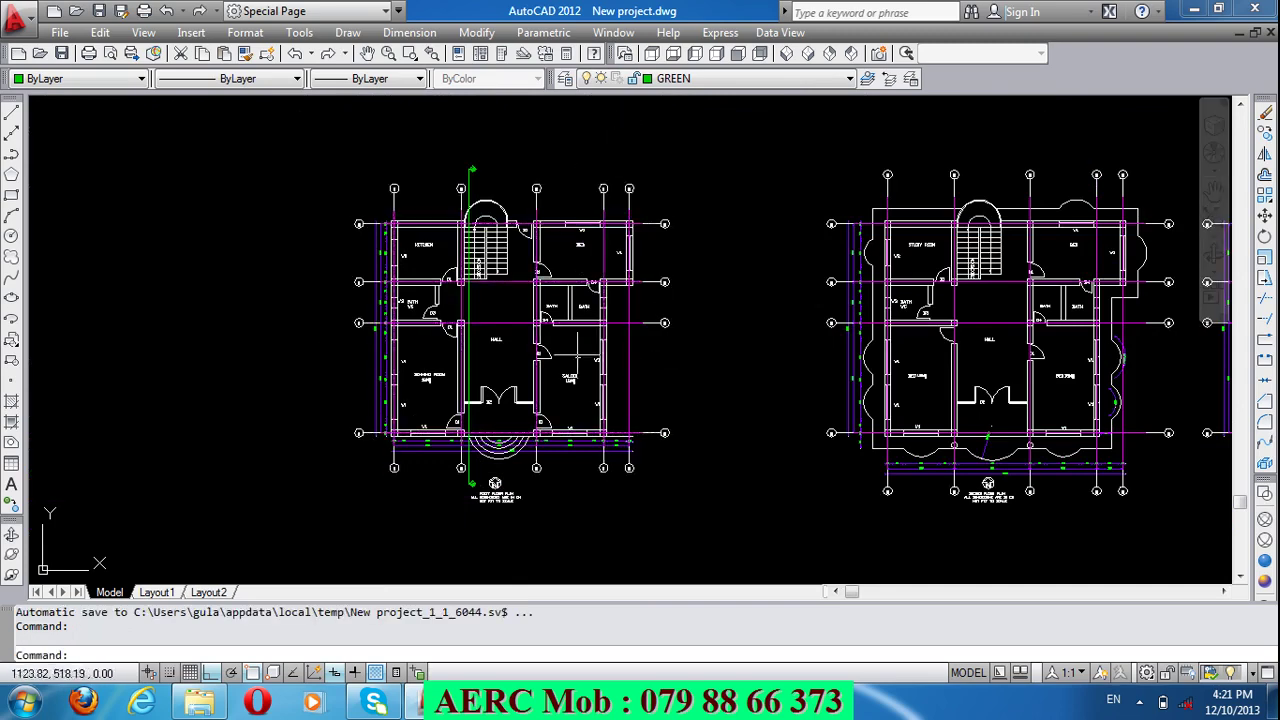
pyautogui.scroll(-2, 500, 485)
pyautogui.scroll(-3, 505, 490)
pyautogui.scroll(1, 540, 446)
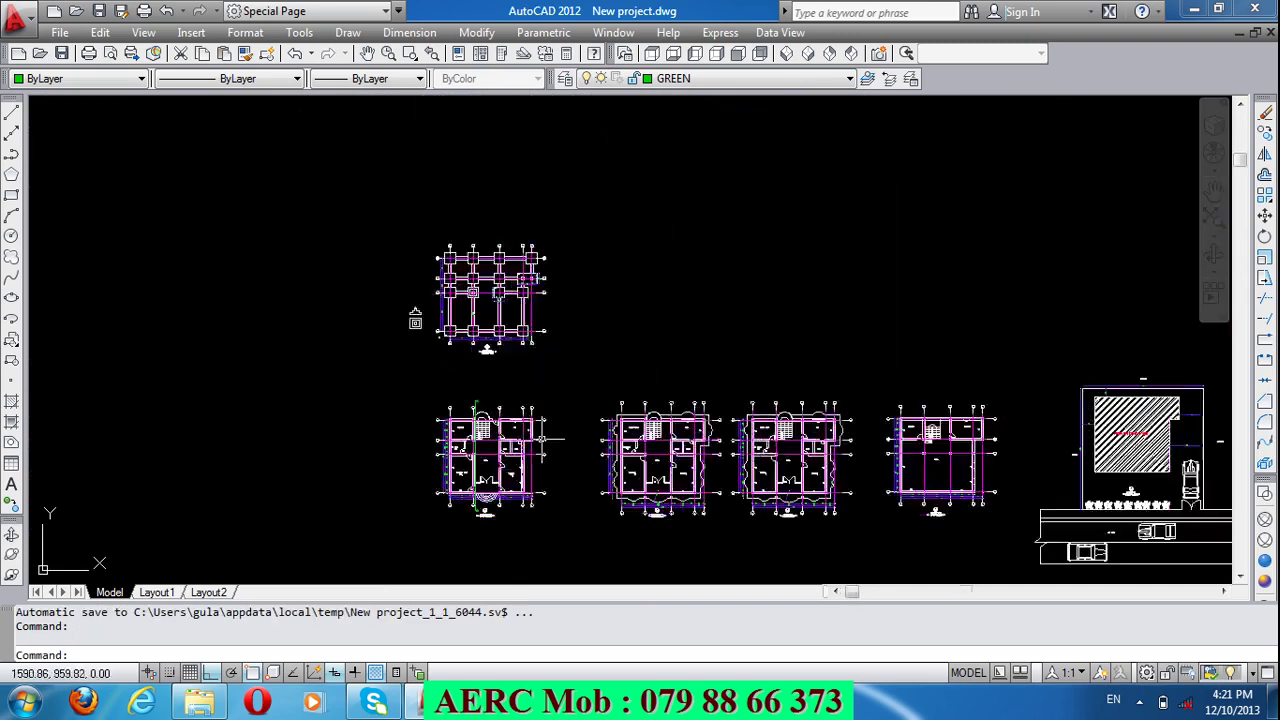
pyautogui.scroll(1, 444, 493)
pyautogui.scroll(4, 340, 515)
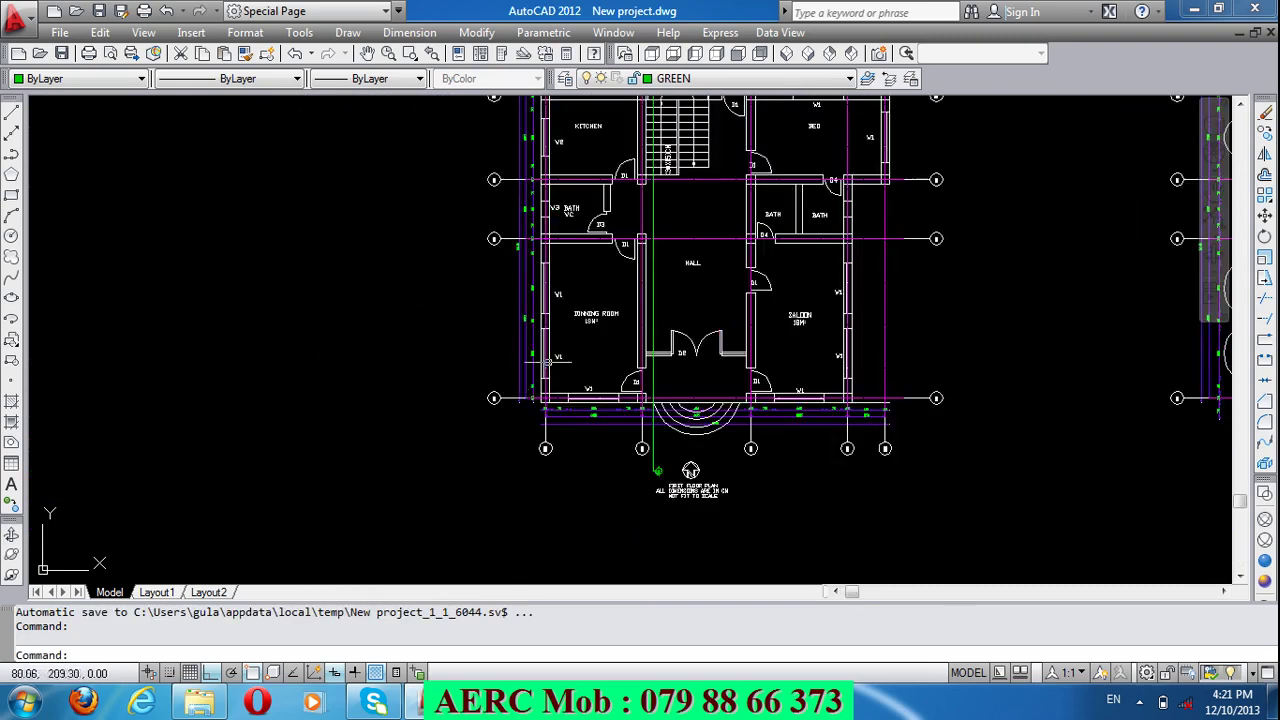
pyautogui.scroll(-1, 530, 330)
pyautogui.scroll(1, 527, 318)
pyautogui.scroll(3, 528, 300)
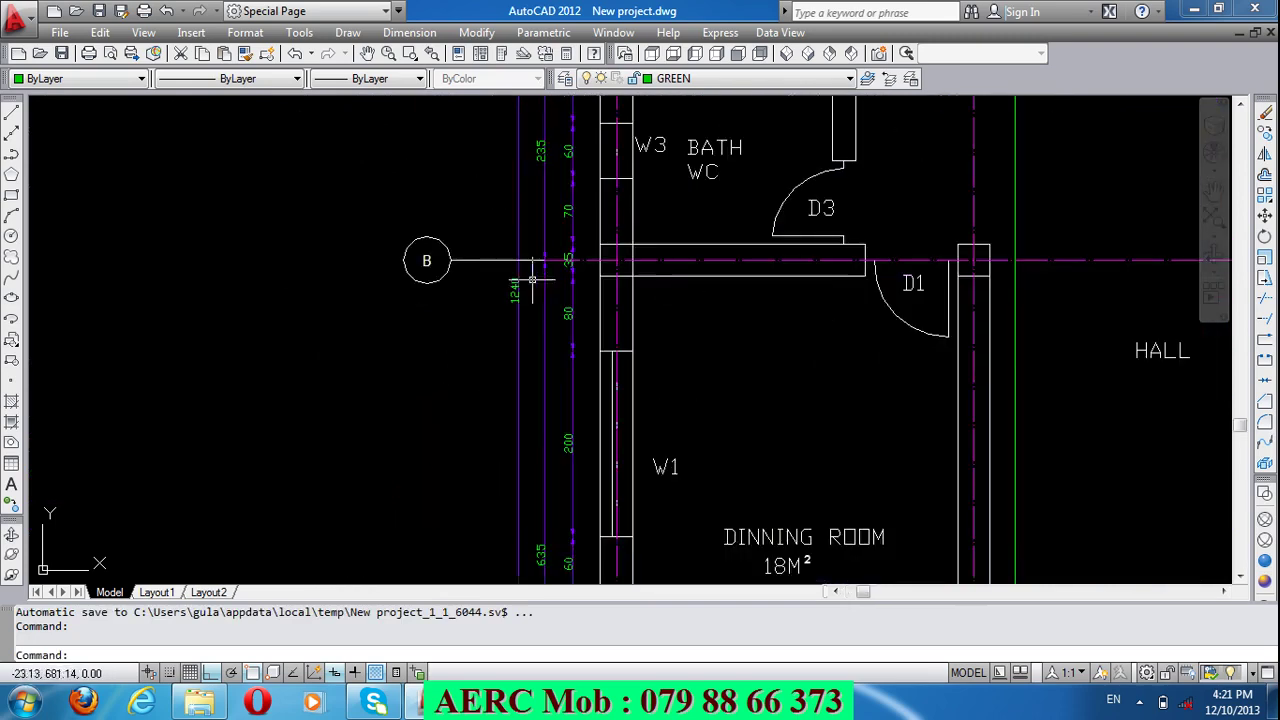
pyautogui.scroll(-2, 440, 430)
pyautogui.scroll(-3, 435, 445)
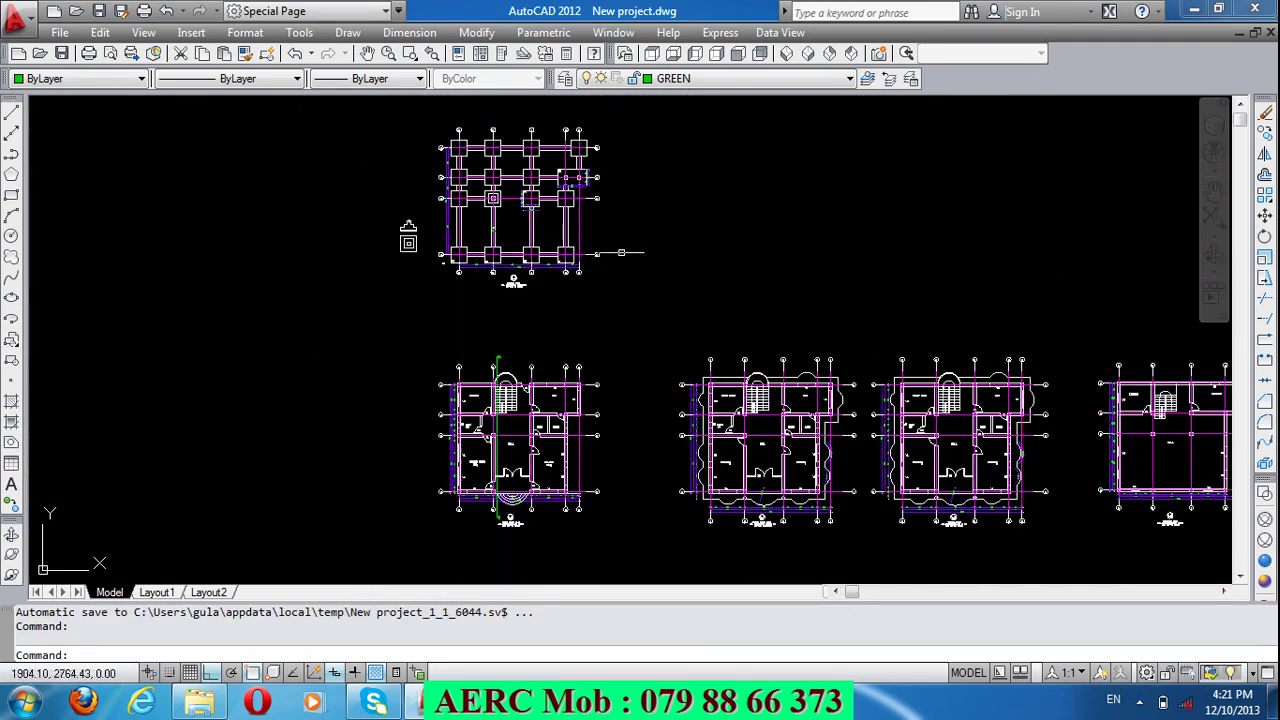
pyautogui.scroll(2, 660, 178)
pyautogui.scroll(1, 690, 125)
pyautogui.scroll(-4, 660, 200)
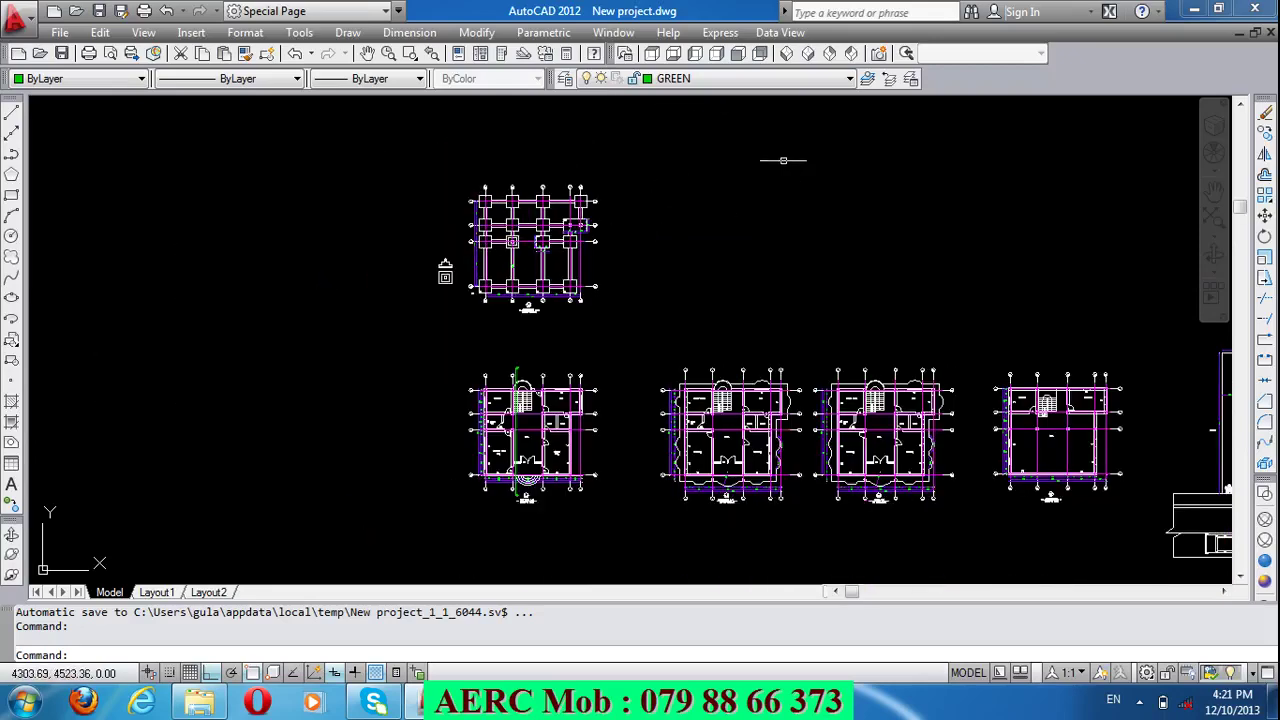
pyautogui.scroll(1, 783, 160)
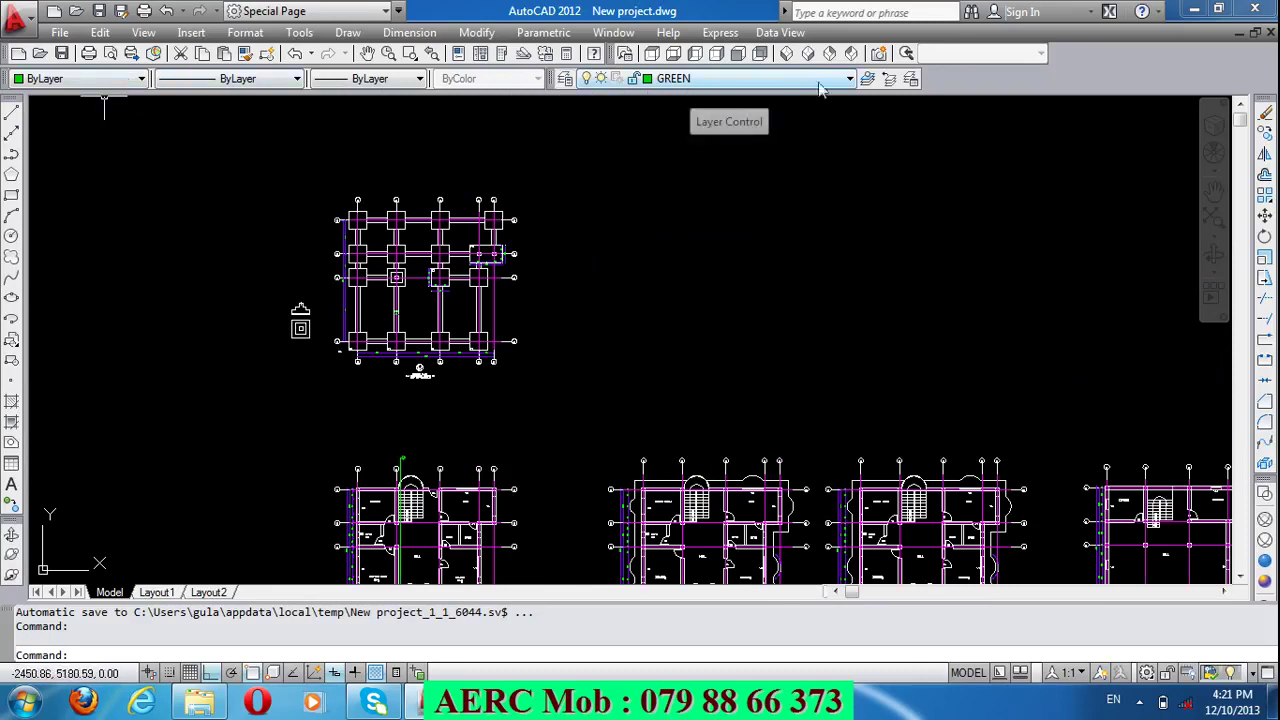
# Step: Make layer 0 current and draw a 1240-long horizontal line right of the column grid plan
pyautogui.click(850, 80)
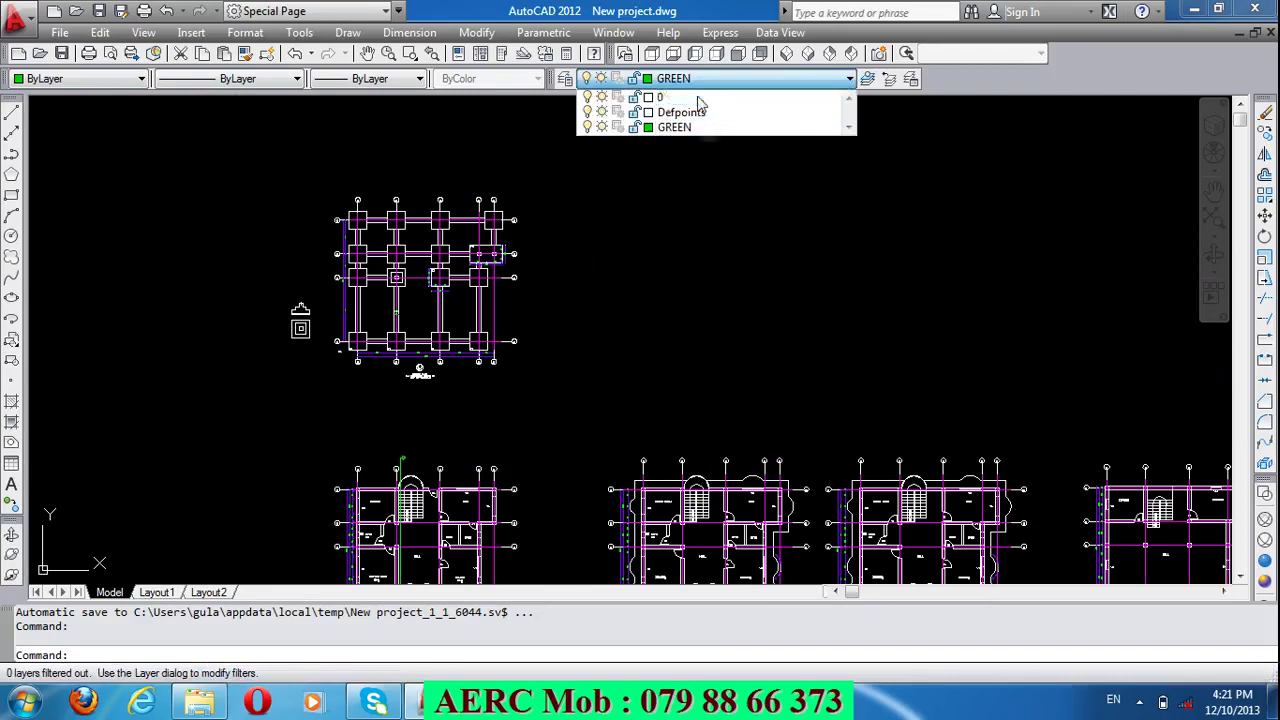
pyautogui.click(720, 97)
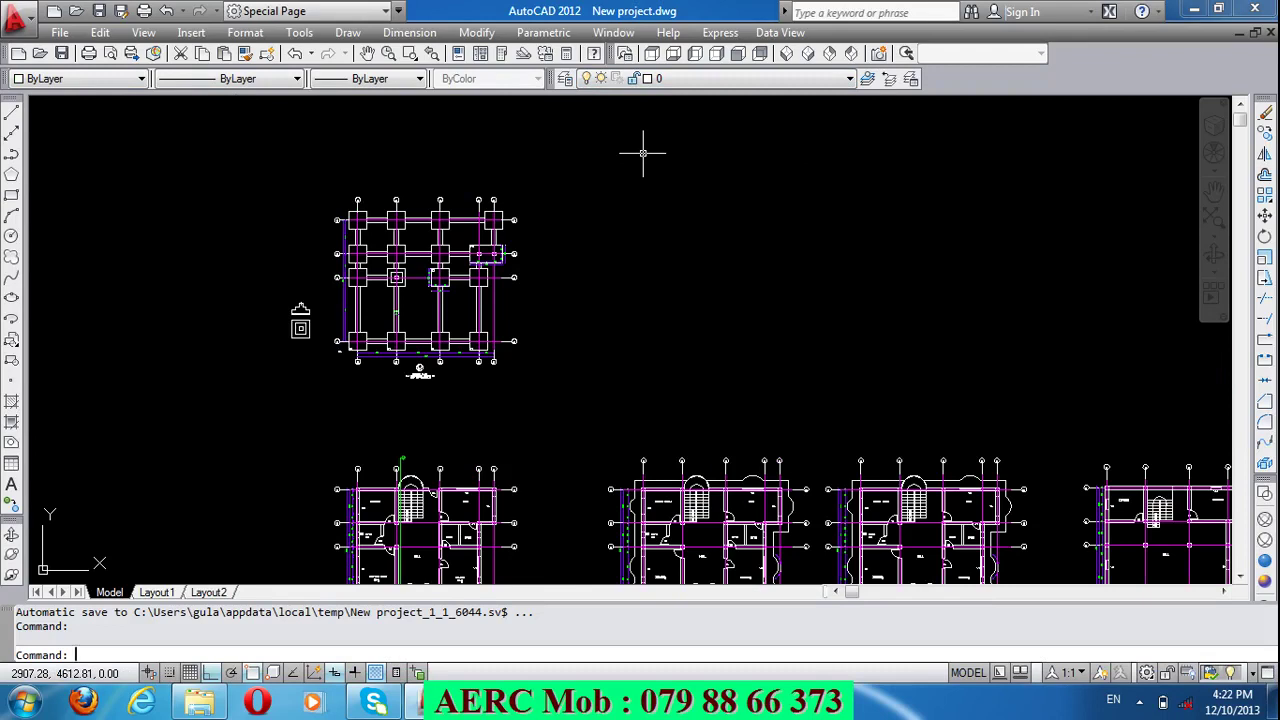
pyautogui.write('L')
pyautogui.press('Return')
pyautogui.scroll(4, 558, 221)
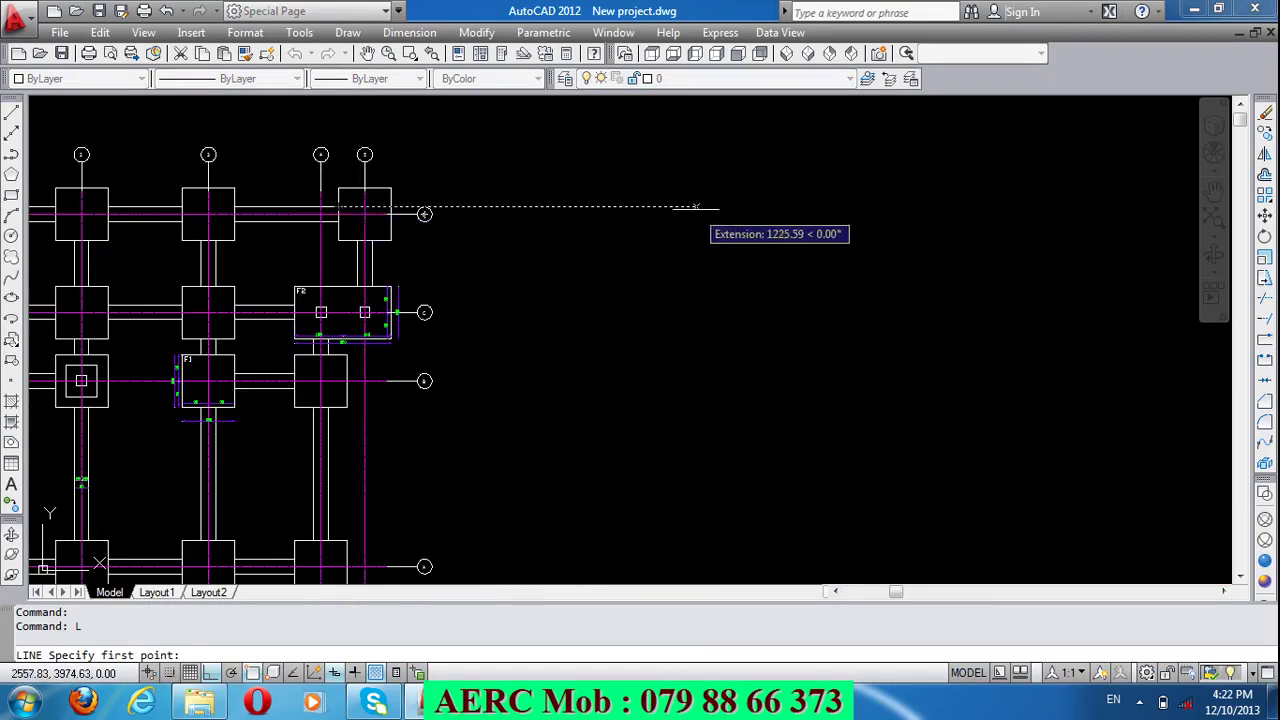
pyautogui.click(690, 207)
pyautogui.scroll(-3, 660, 210)
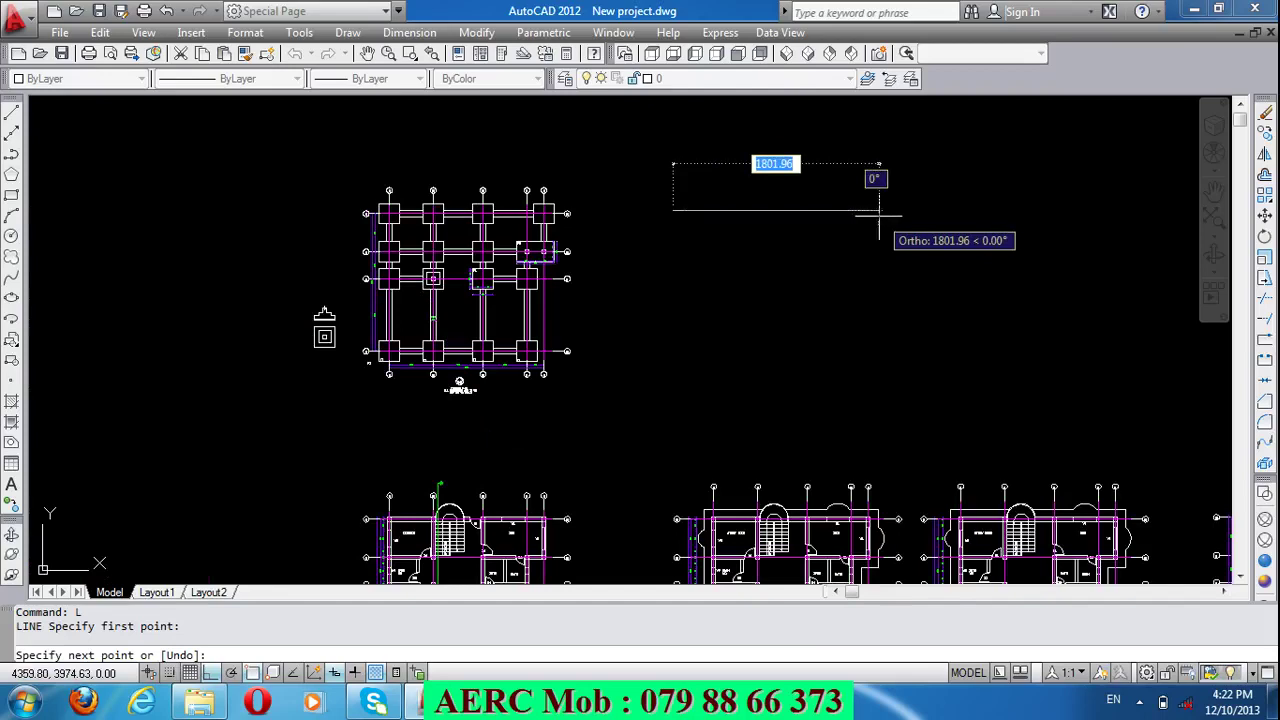
pyautogui.write('1240')
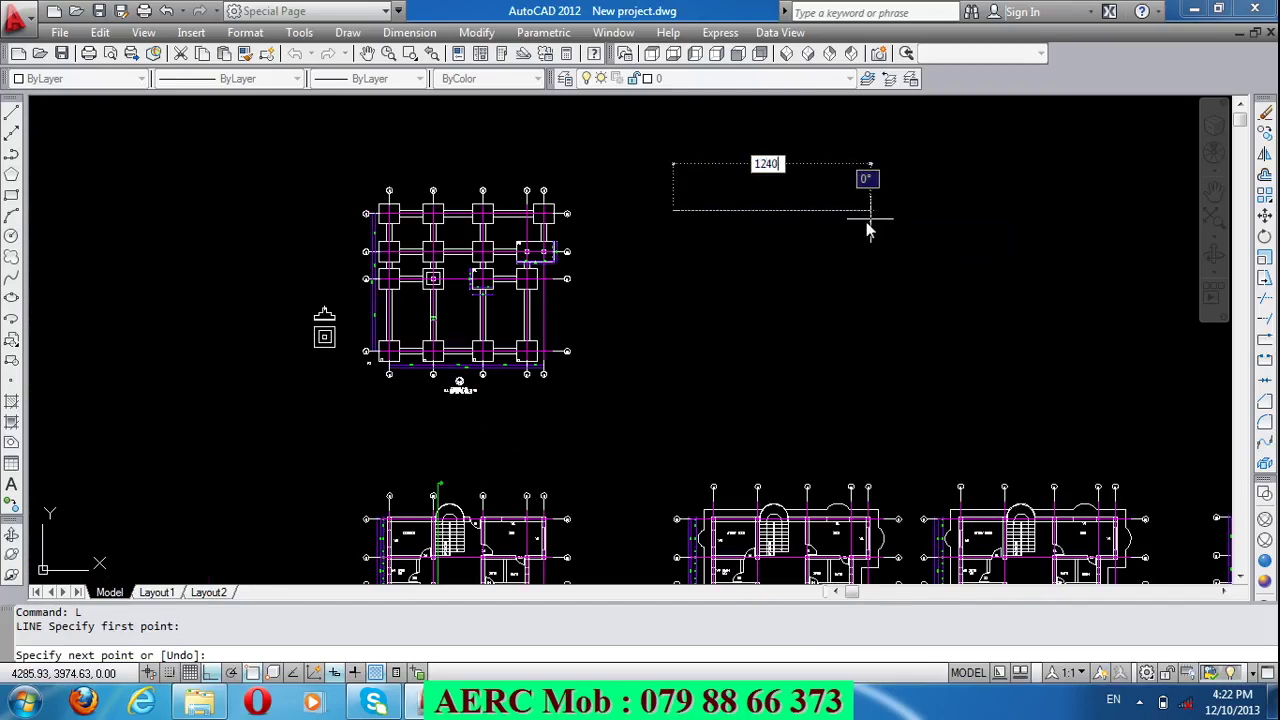
pyautogui.press('Return')
pyautogui.press('Return')
# Step: Zoom in on the new line's left end to begin the slab outline beneath it
pyautogui.scroll(-2, 743, 173)
pyautogui.scroll(3, 578, 334)
pyautogui.scroll(2, 556, 296)
pyautogui.scroll(3, 557, 296)
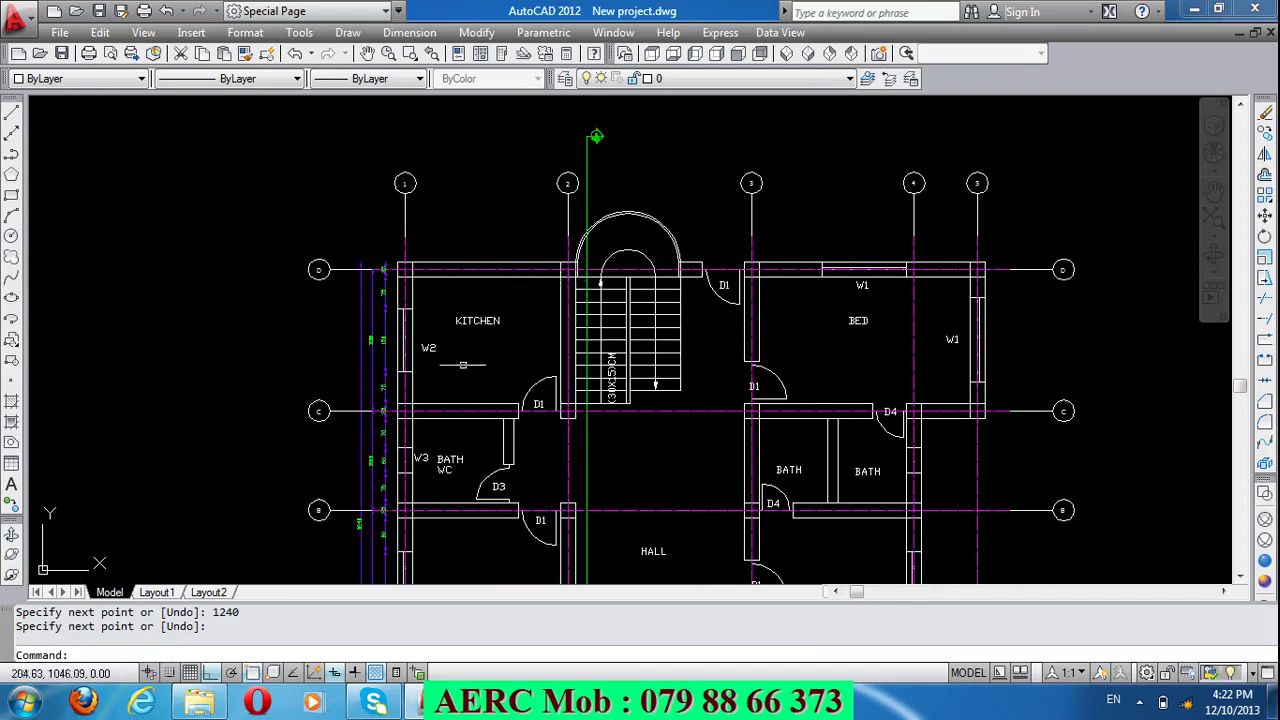
pyautogui.scroll(5, 370, 336)
pyautogui.scroll(-4, 625, 292)
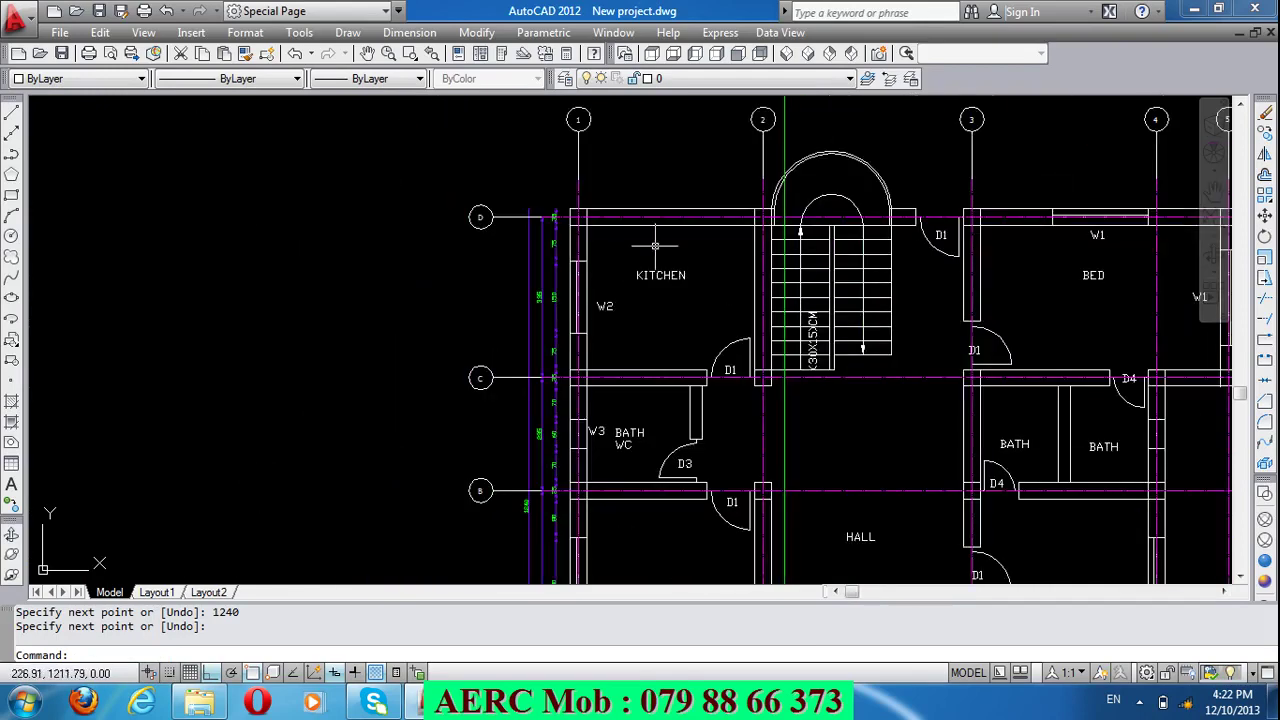
pyautogui.scroll(2, 745, 461)
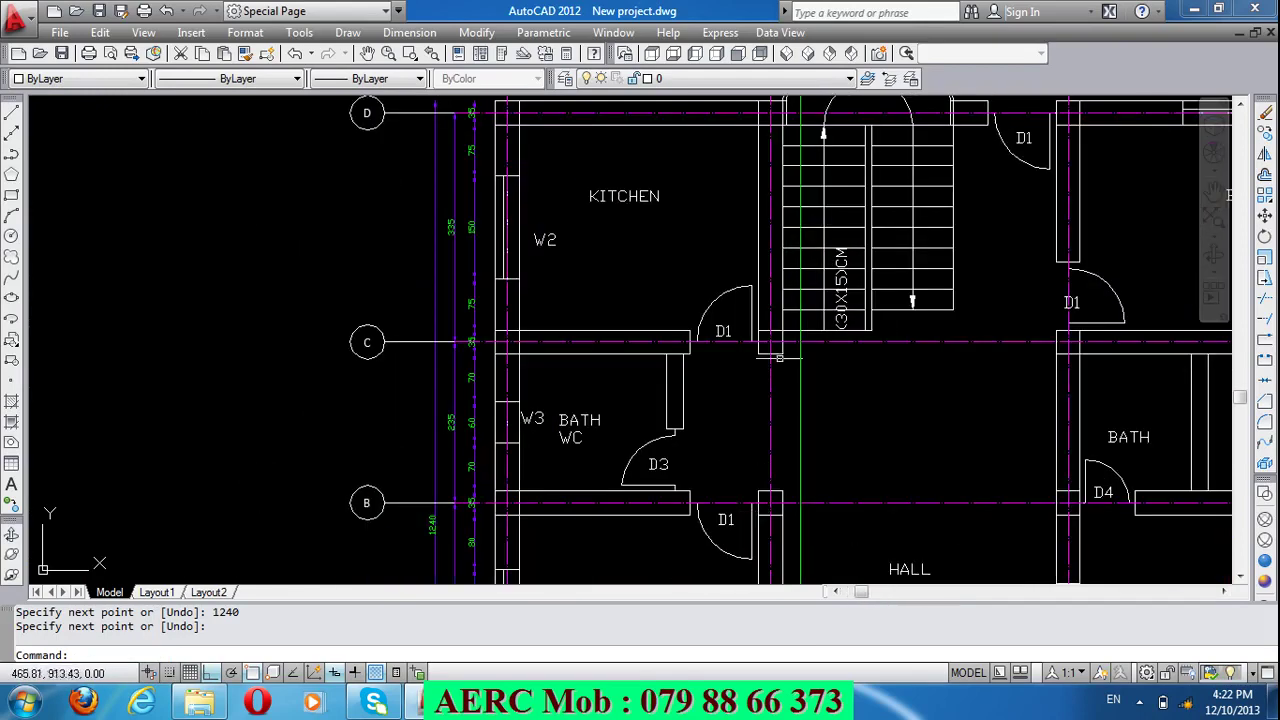
pyautogui.scroll(-3, 779, 357)
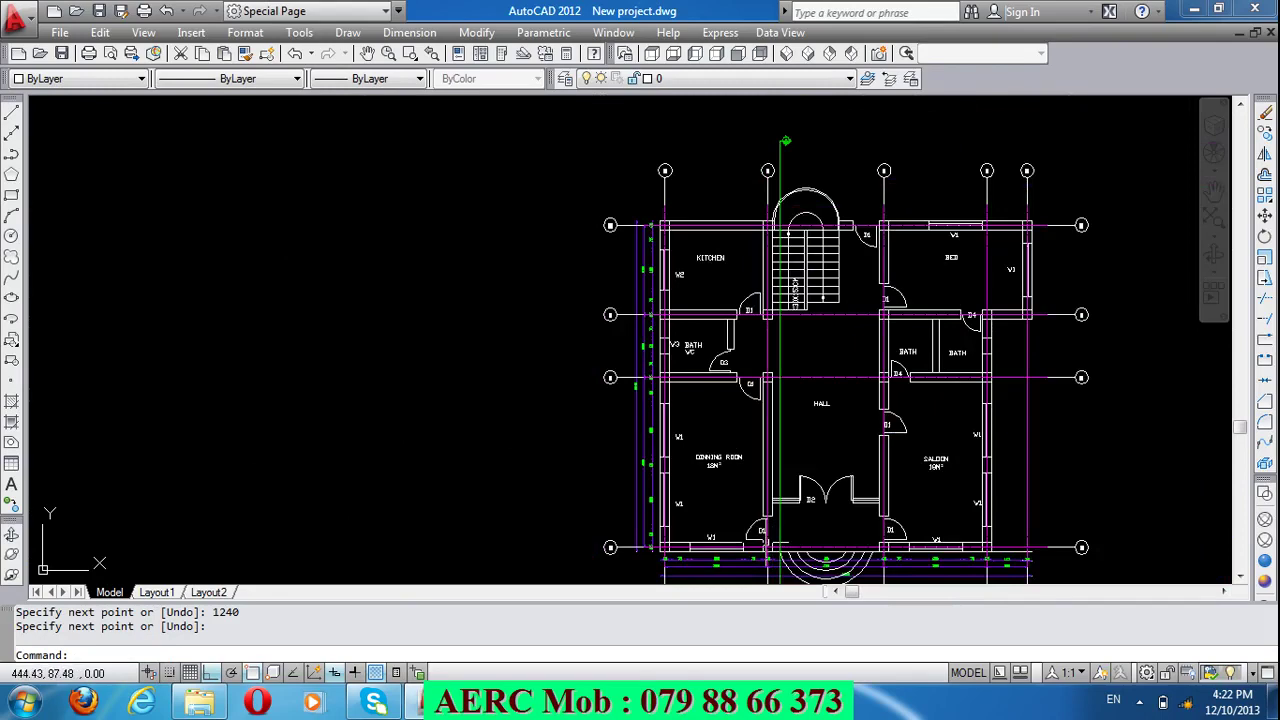
pyautogui.scroll(-5, 685, 545)
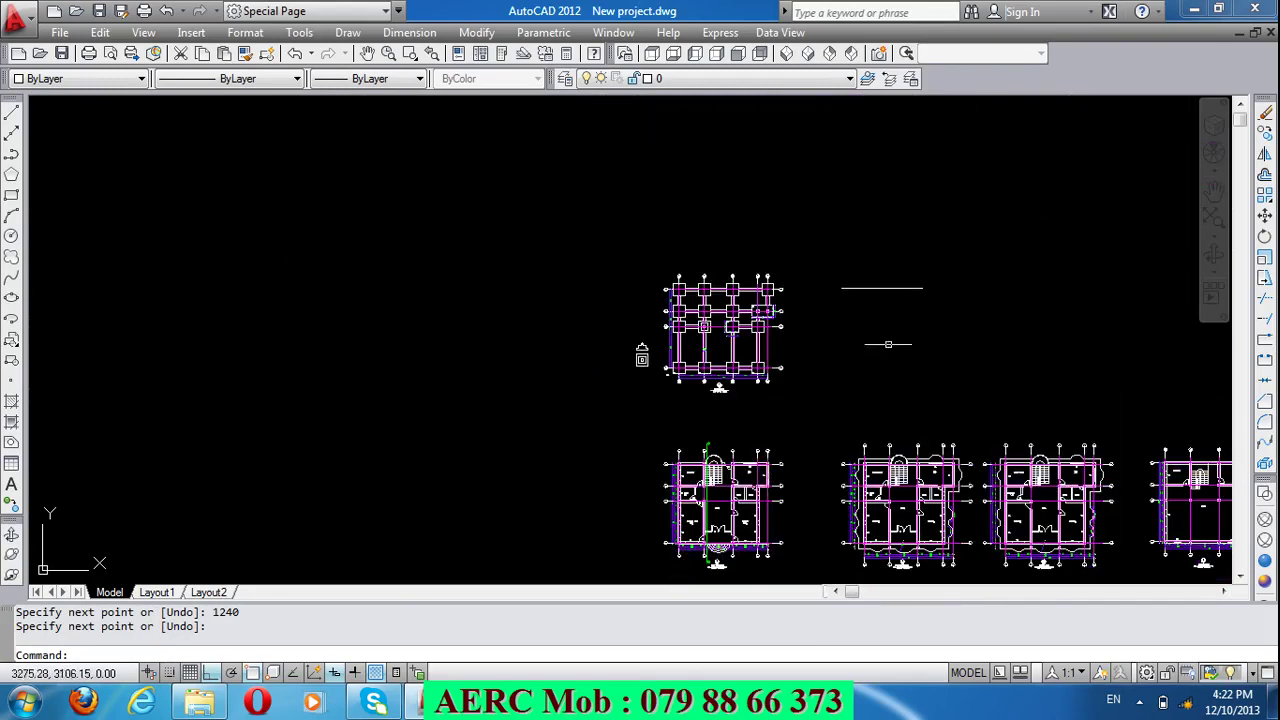
pyautogui.scroll(5, 880, 280)
pyautogui.write('L')
pyautogui.press('Return')
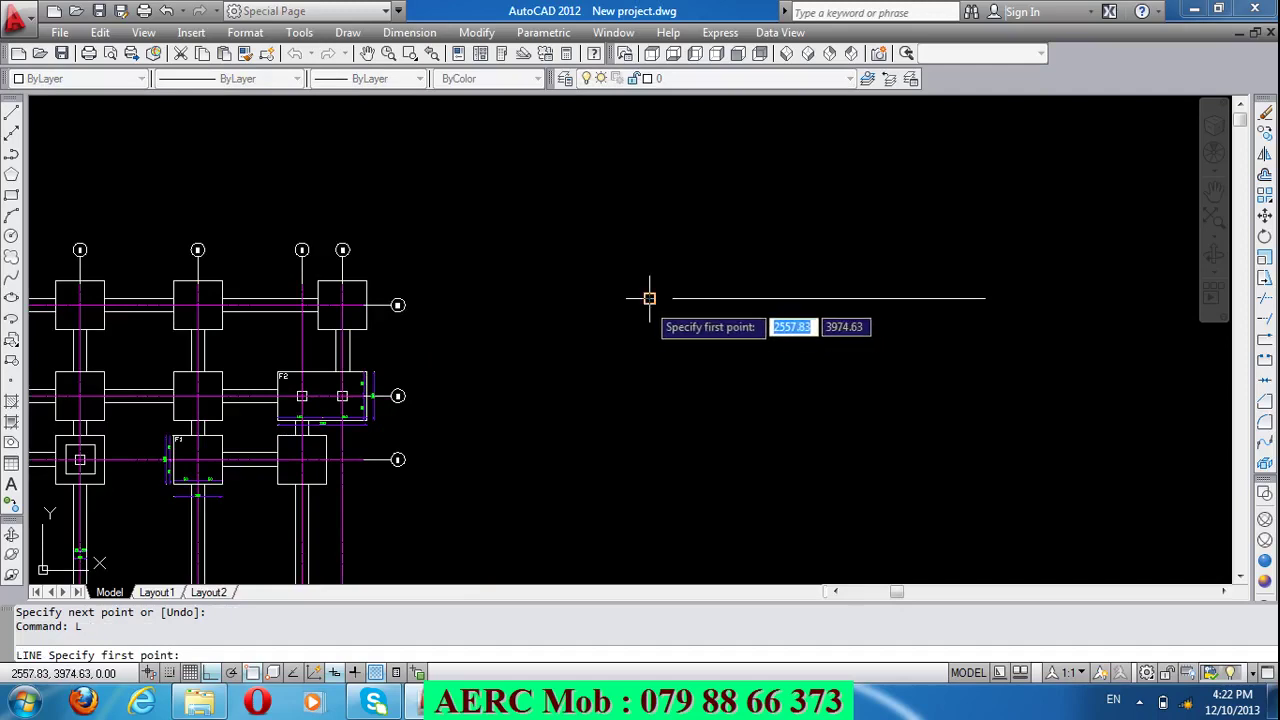
# Step: Trace the slab underside from the left end: 50 down, then 35-deep beam notches with 300 and 200 runs
pyautogui.click(649, 298)
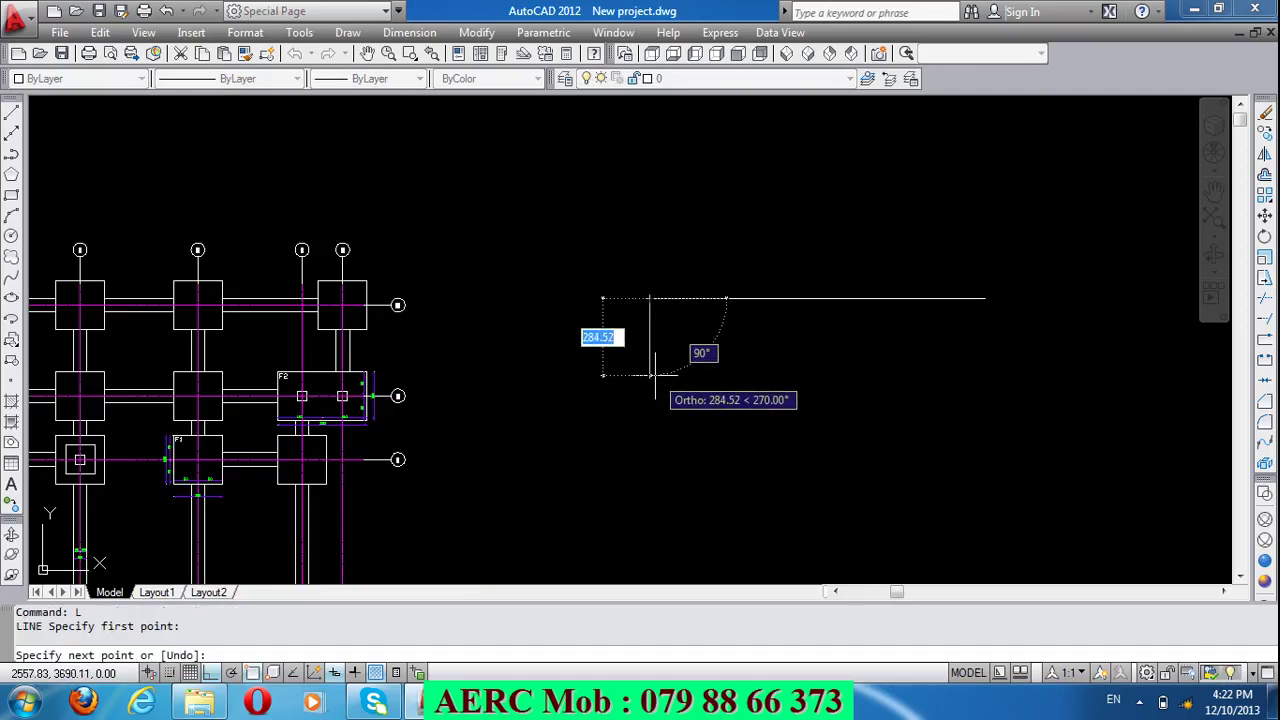
pyautogui.write('4')
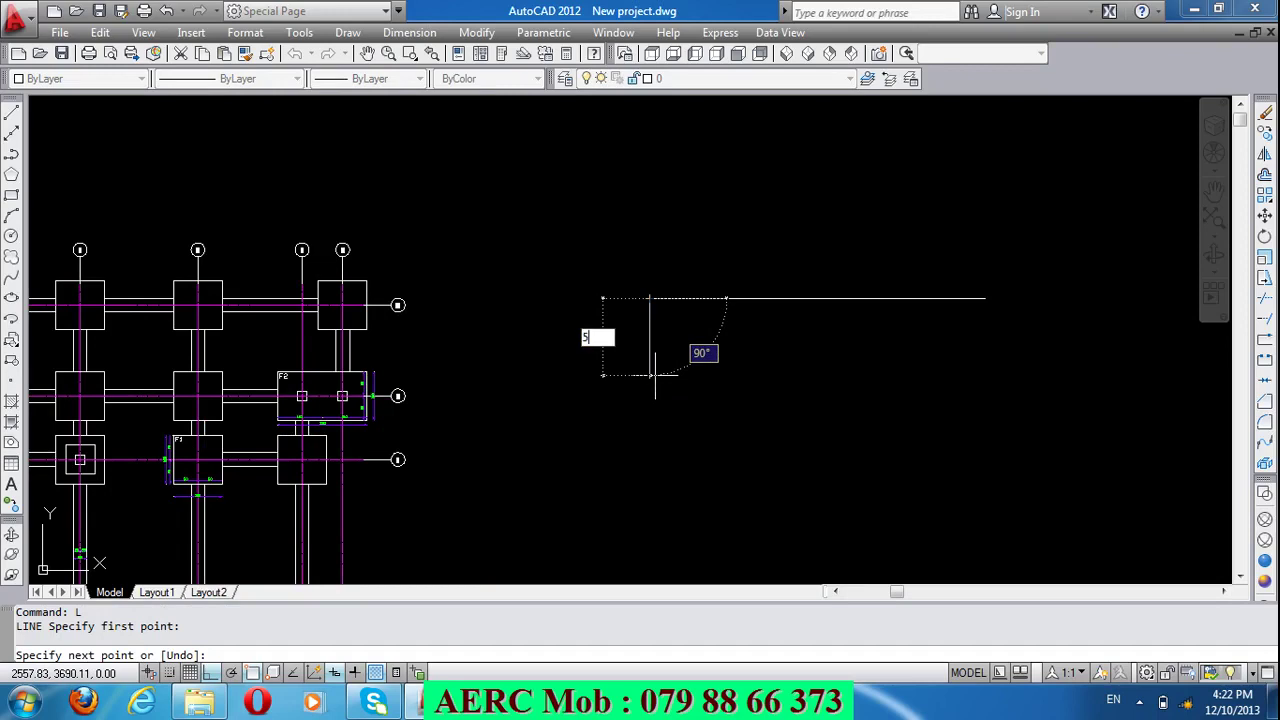
pyautogui.write('0')
pyautogui.press('Return')
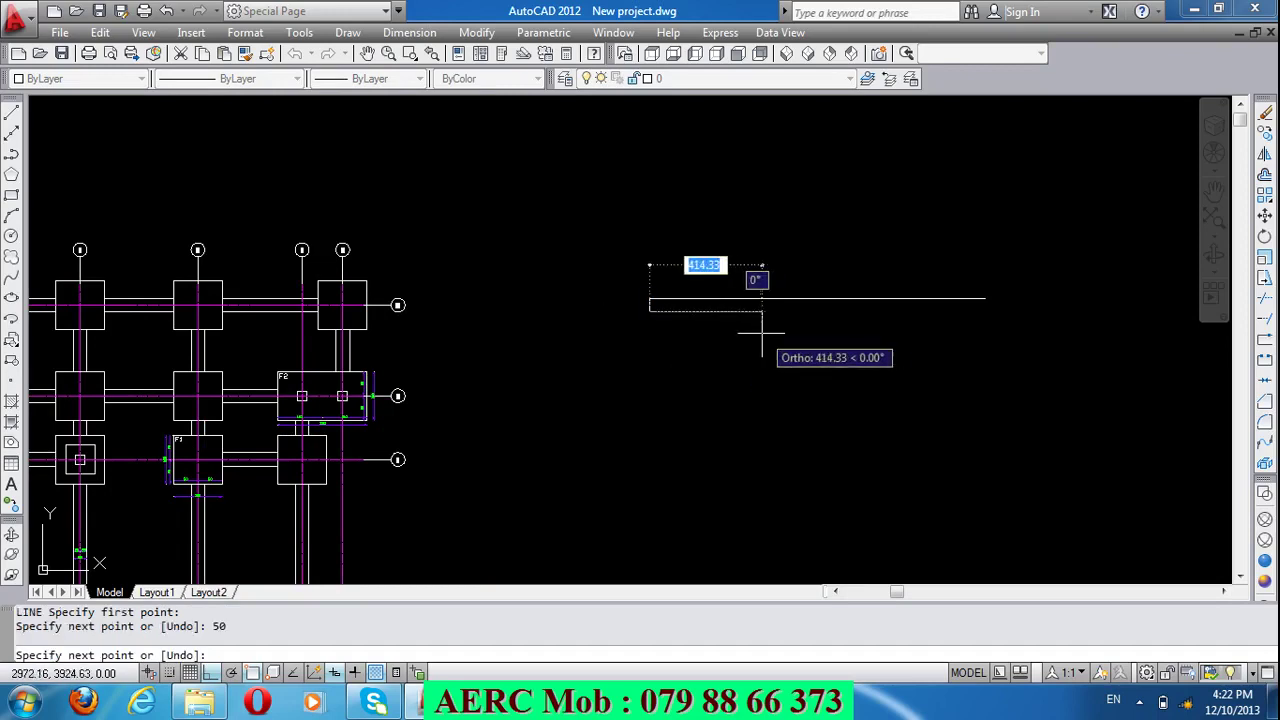
pyautogui.write('35')
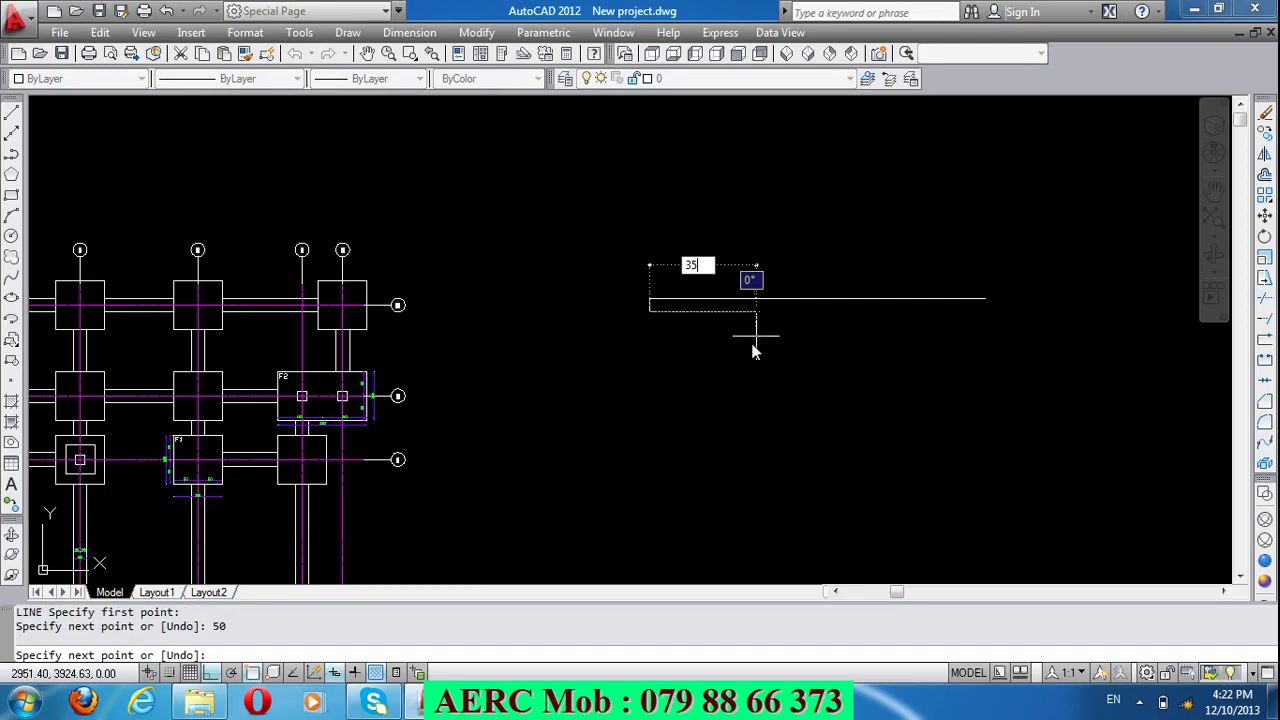
pyautogui.press('Return')
pyautogui.scroll(3, 750, 300)
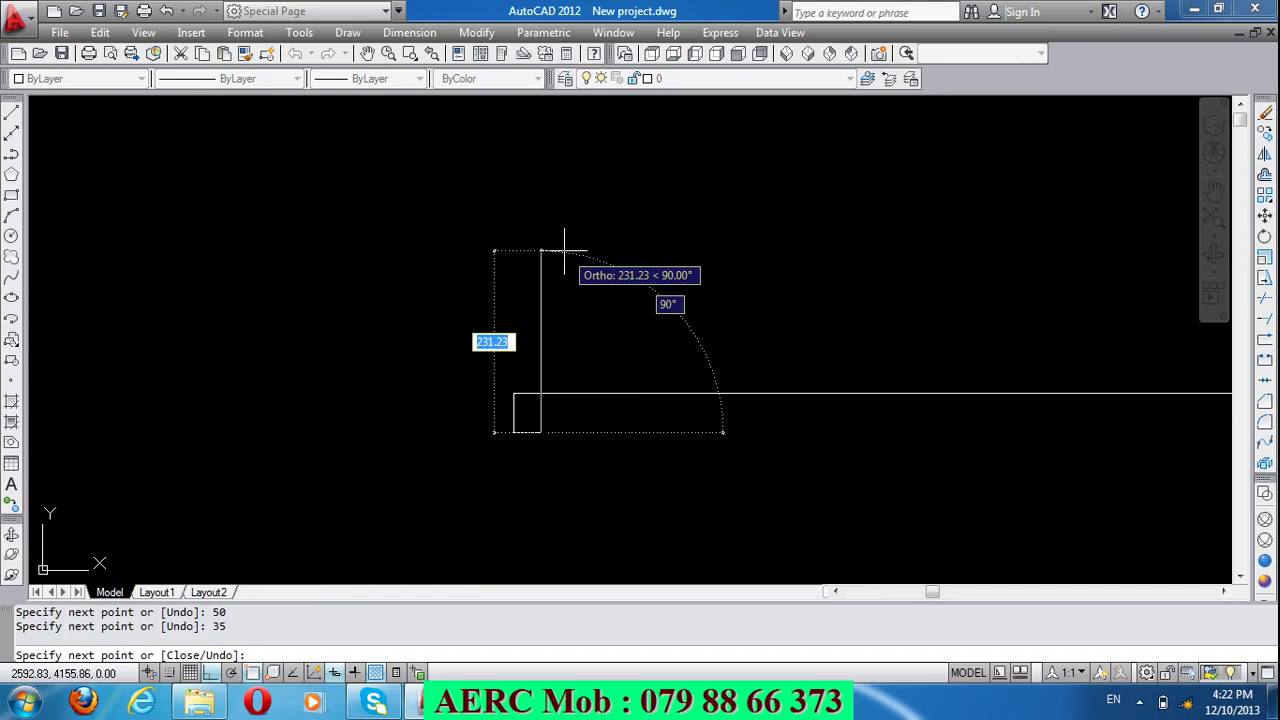
pyautogui.write('35')
pyautogui.press('Return')
pyautogui.scroll(-2, 455, 290)
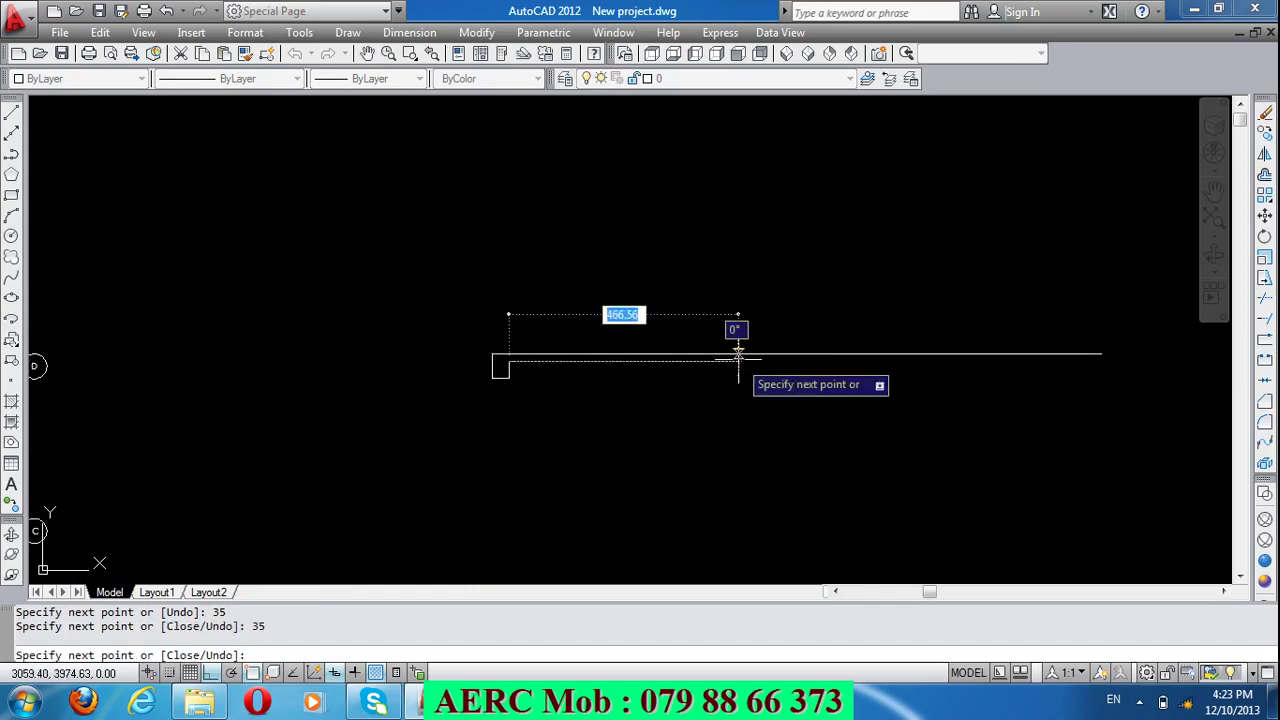
pyautogui.write('300')
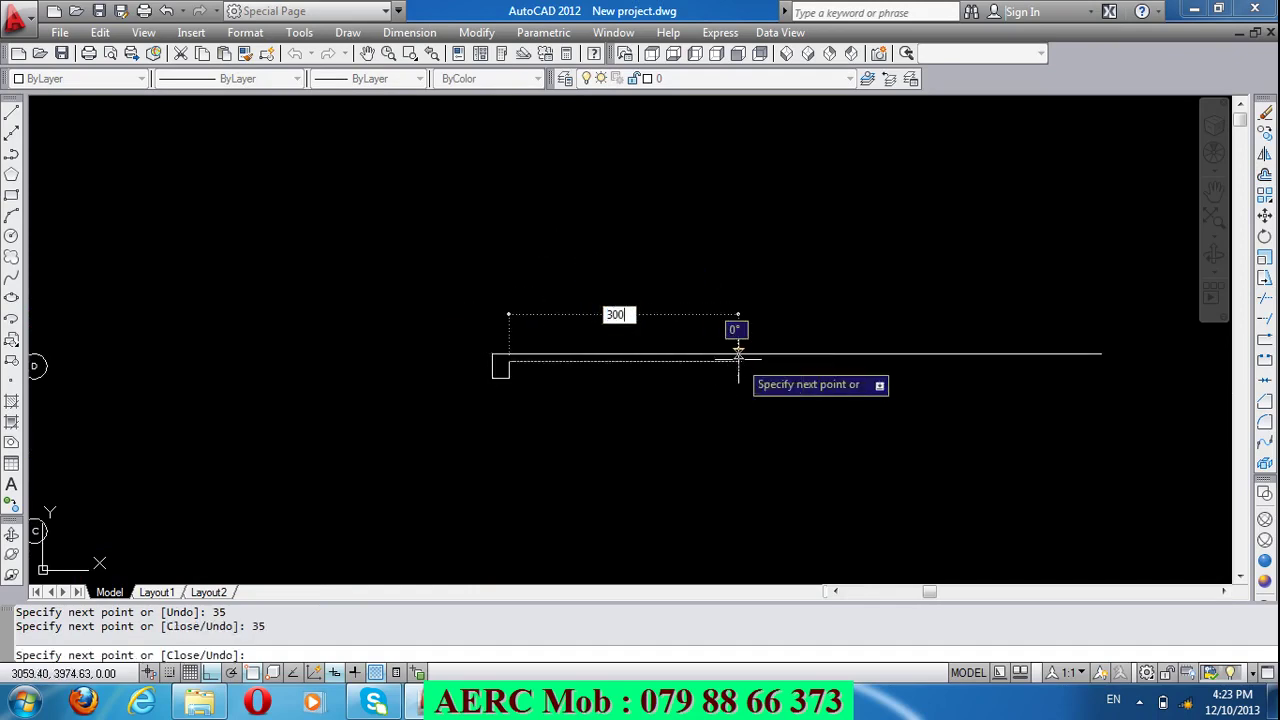
pyautogui.press('Return')
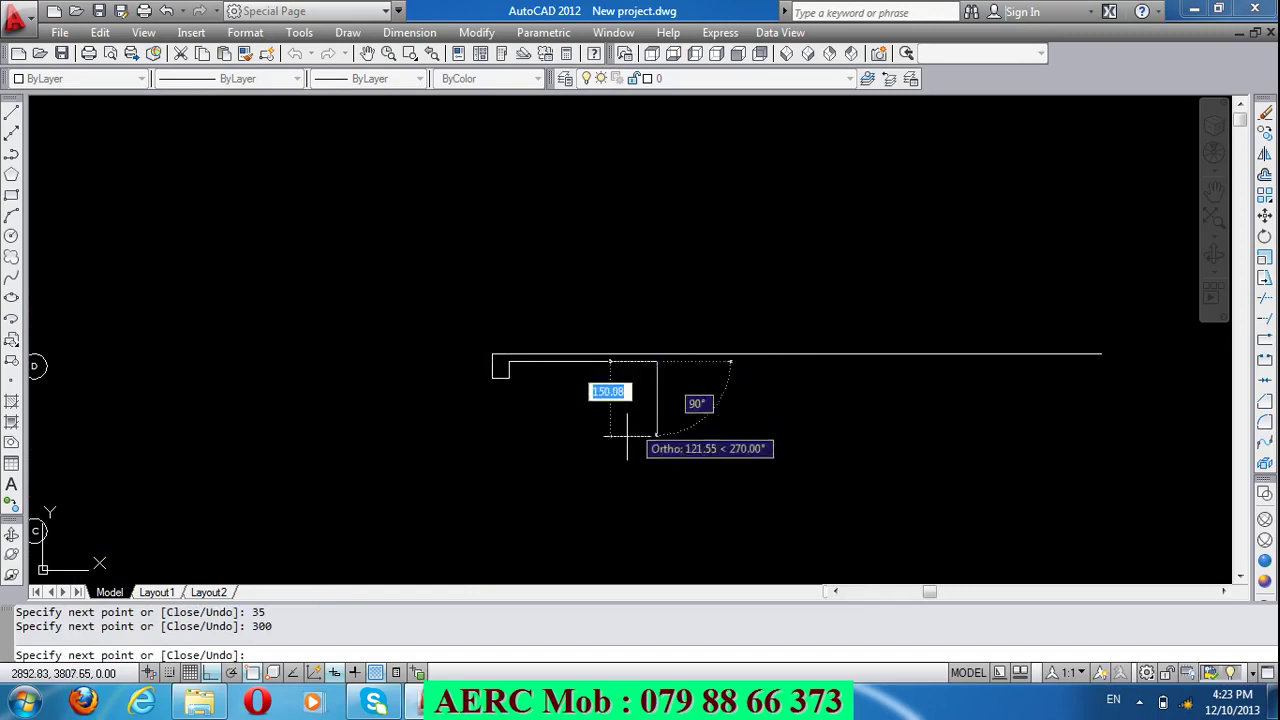
pyautogui.write('35')
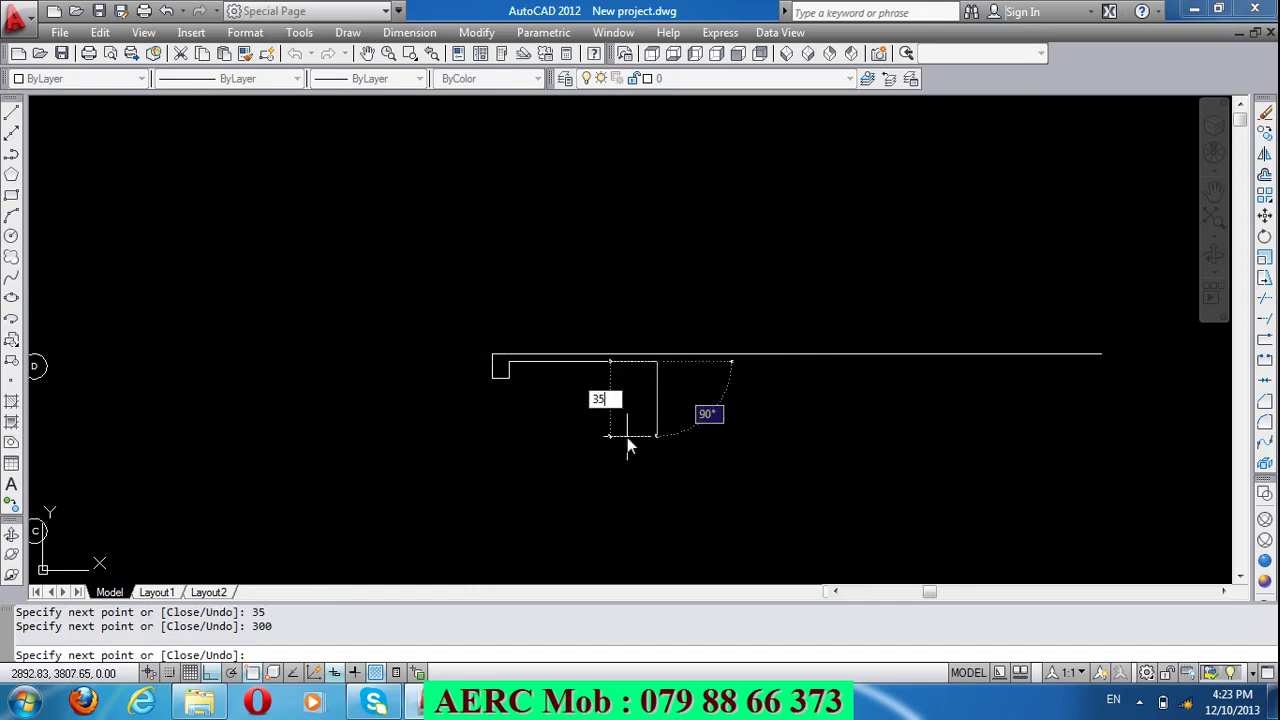
pyautogui.press('Return')
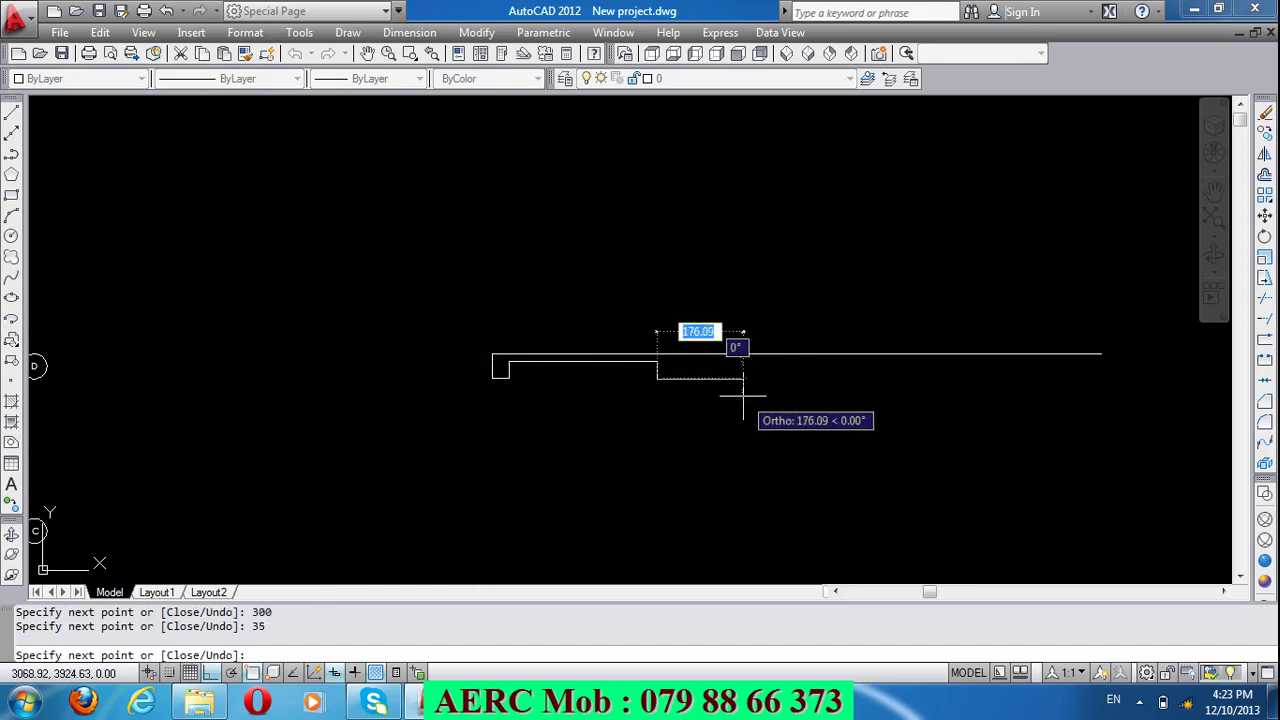
pyautogui.write('35')
pyautogui.press('Return')
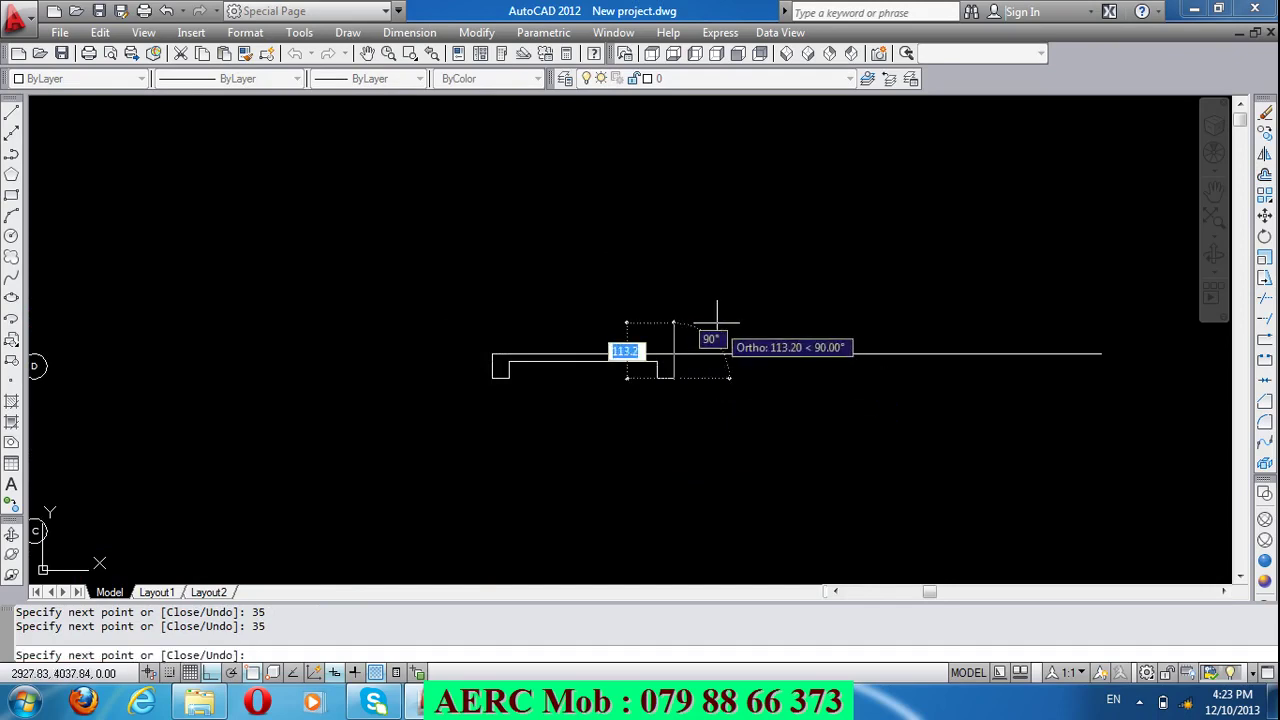
pyautogui.write('35')
pyautogui.press('Return')
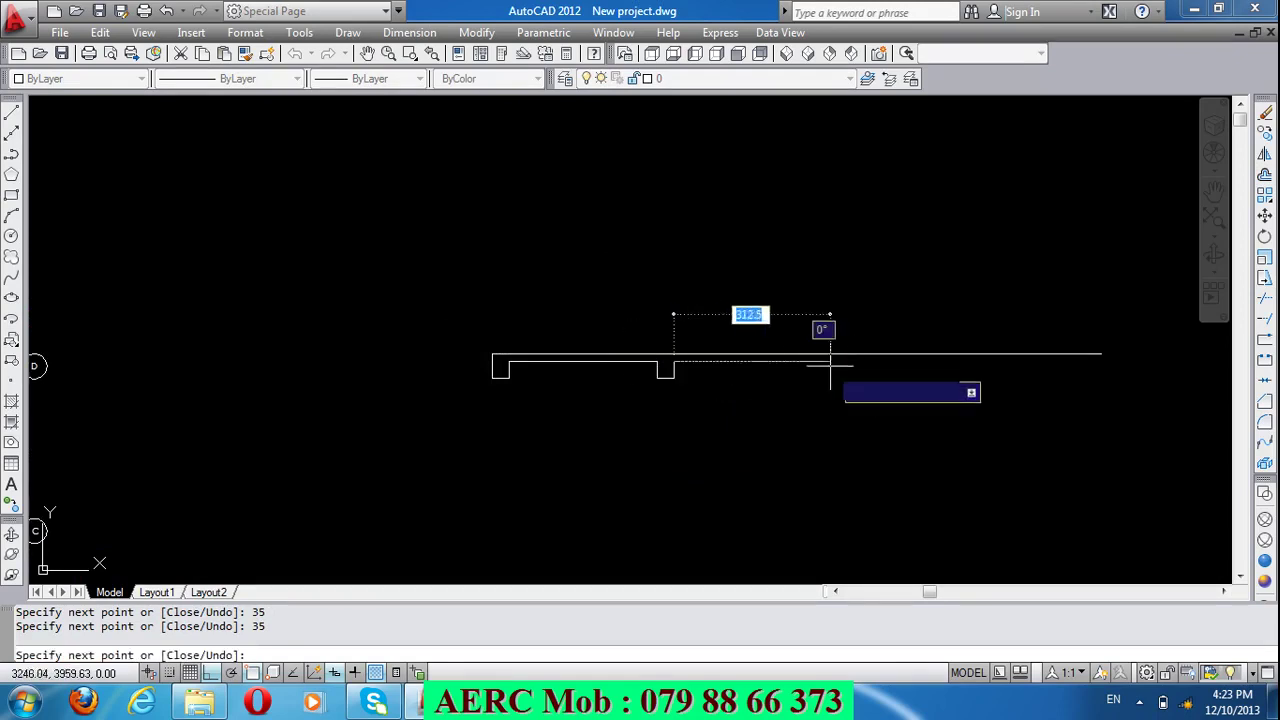
pyautogui.write('200')
pyautogui.press('Return')
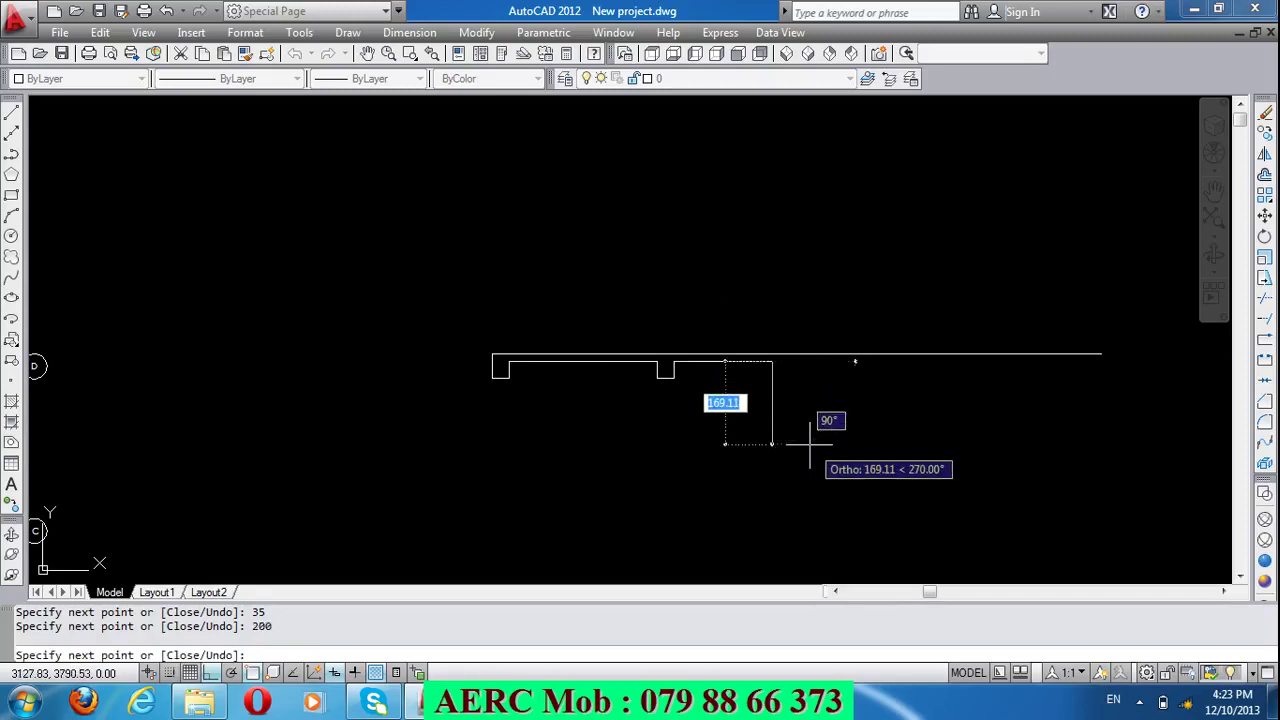
pyautogui.write('34')
pyautogui.press('Return')
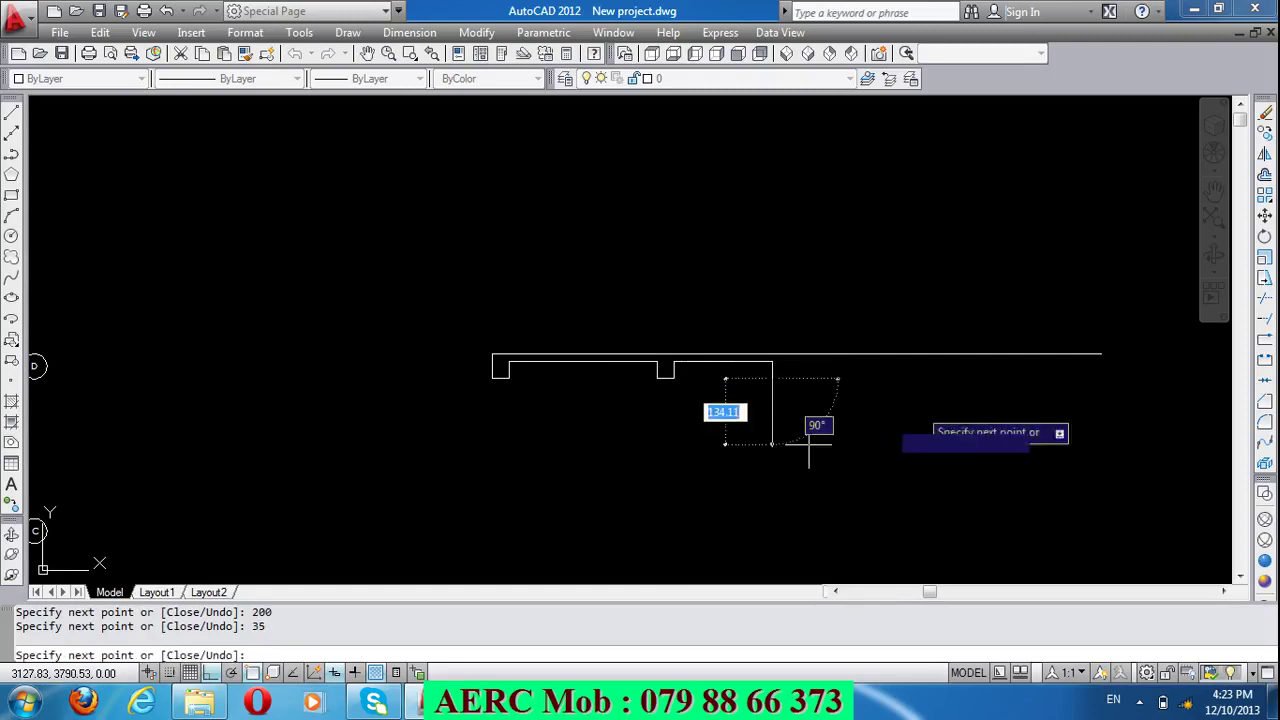
# Step: Continue 35 across and 35 up, undoing a stray 5, then 600 right and 35 down
pyautogui.write('35')
pyautogui.press('Return')
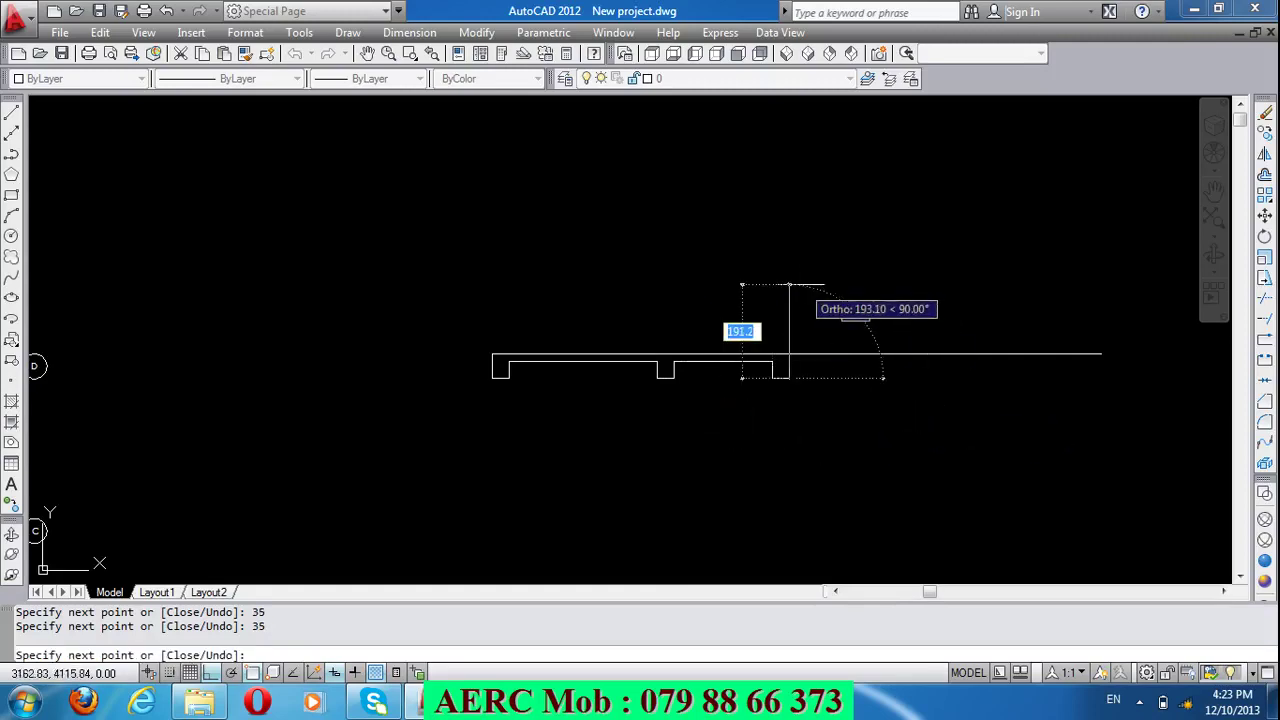
pyautogui.write('5')
pyautogui.press('Return')
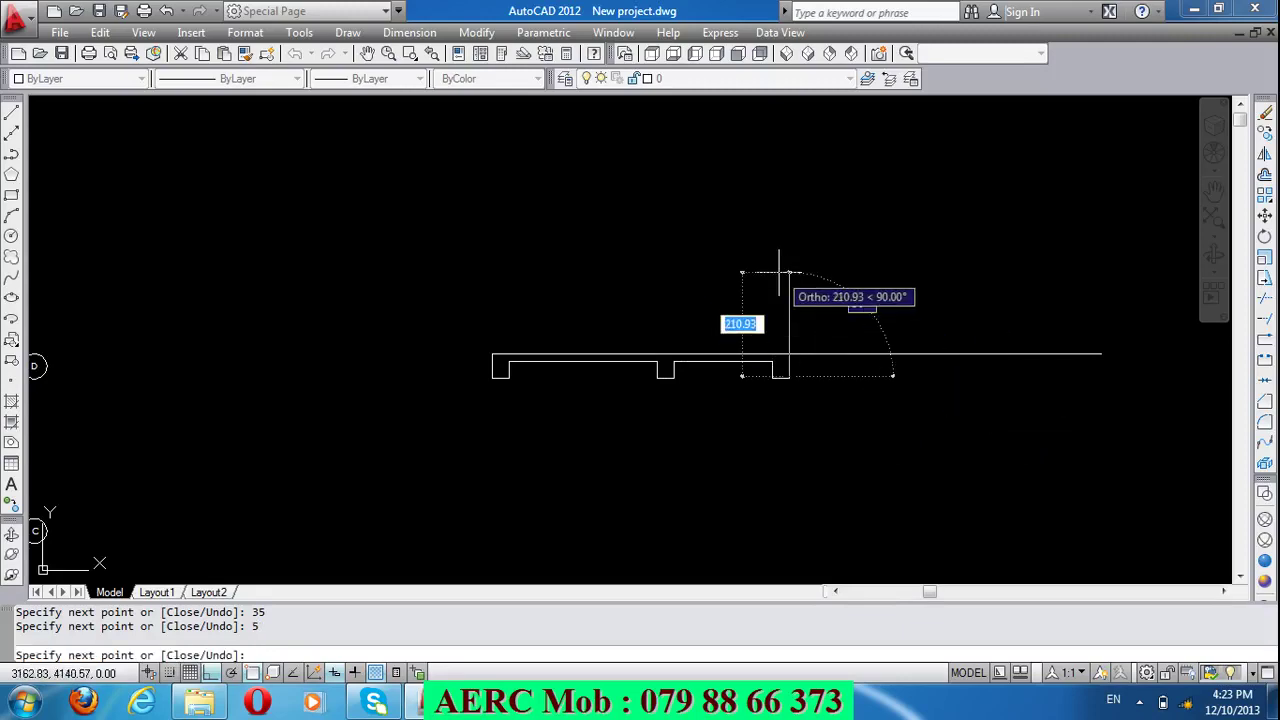
pyautogui.hotkey('ctrl', 'z')
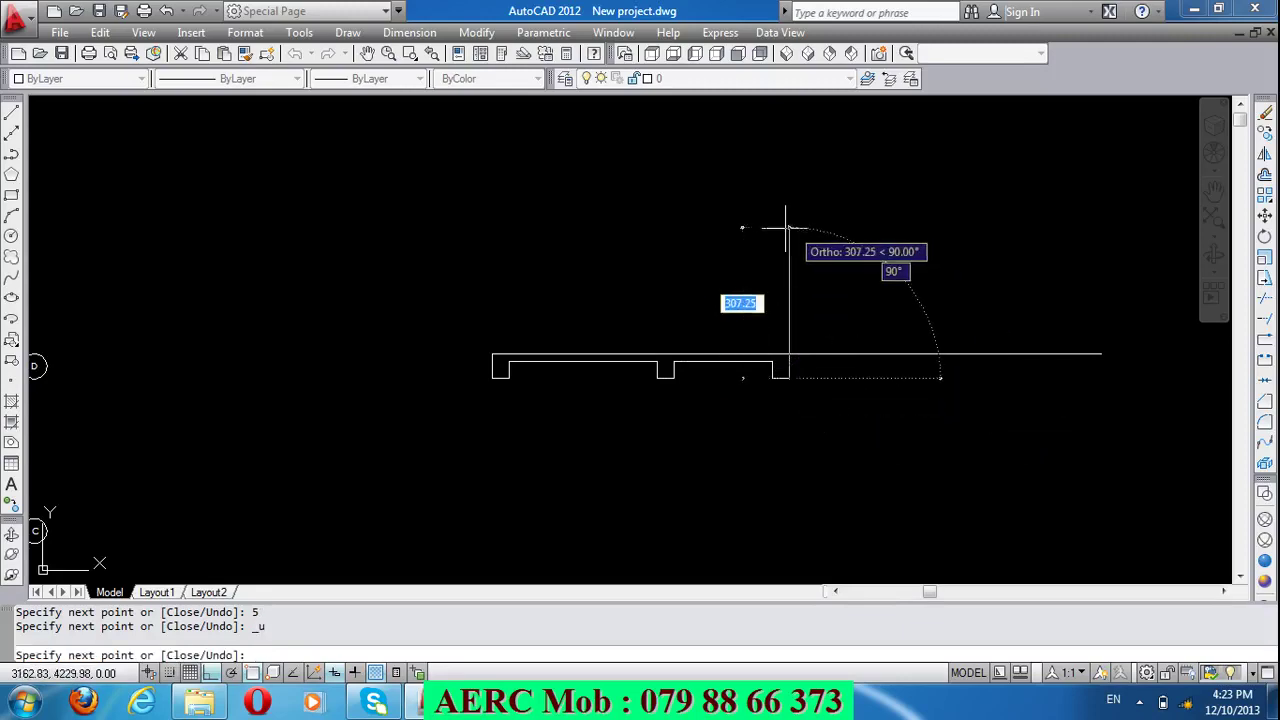
pyautogui.write('3')
pyautogui.press('Return')
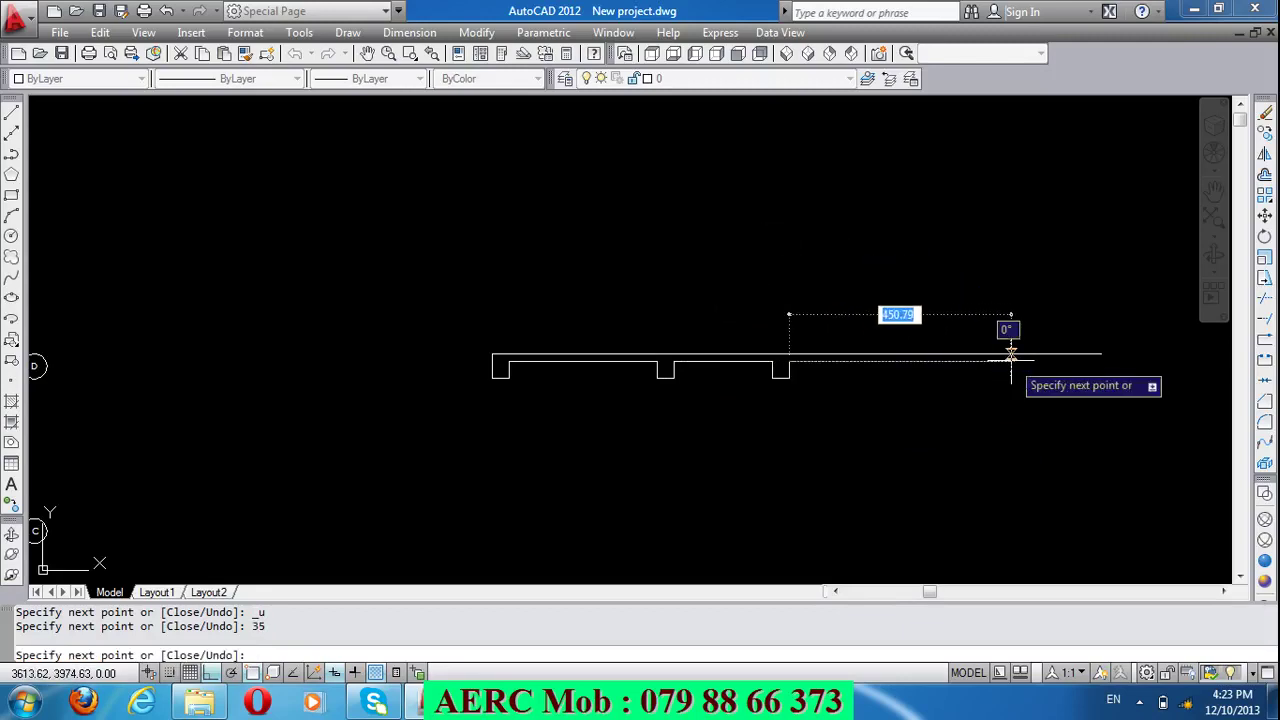
pyautogui.write('600')
pyautogui.press('Return')
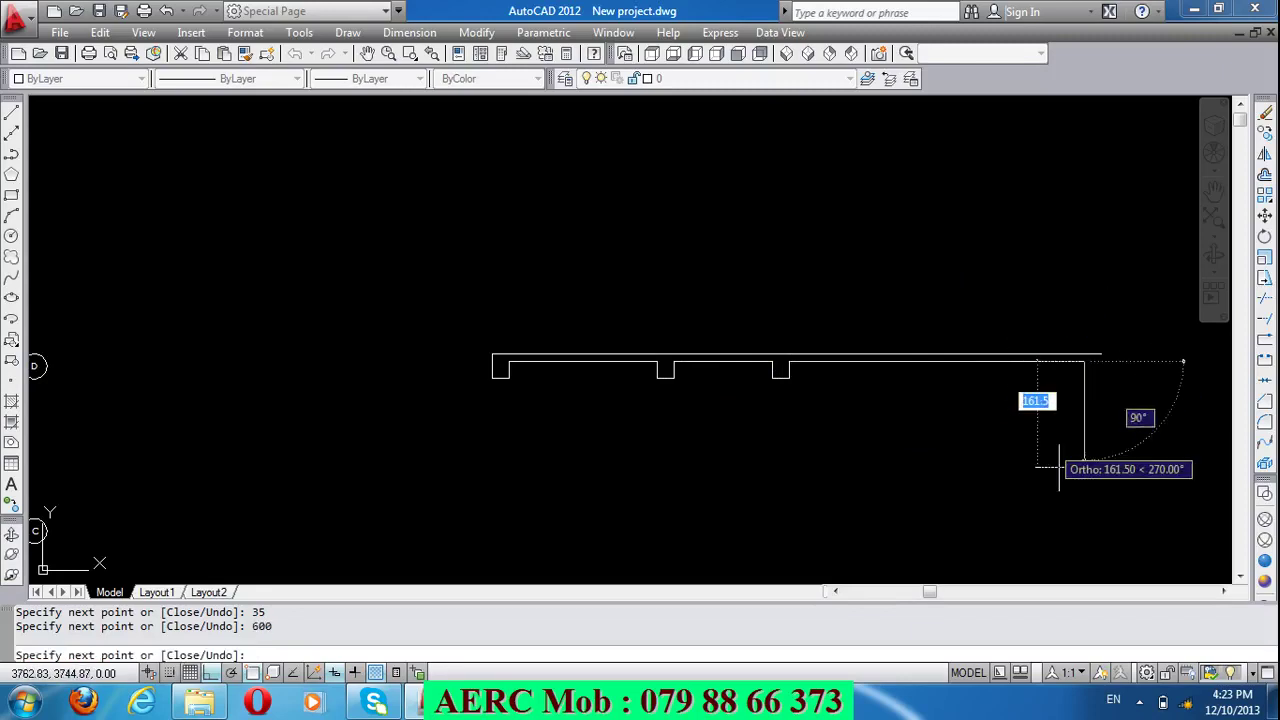
pyautogui.write('35')
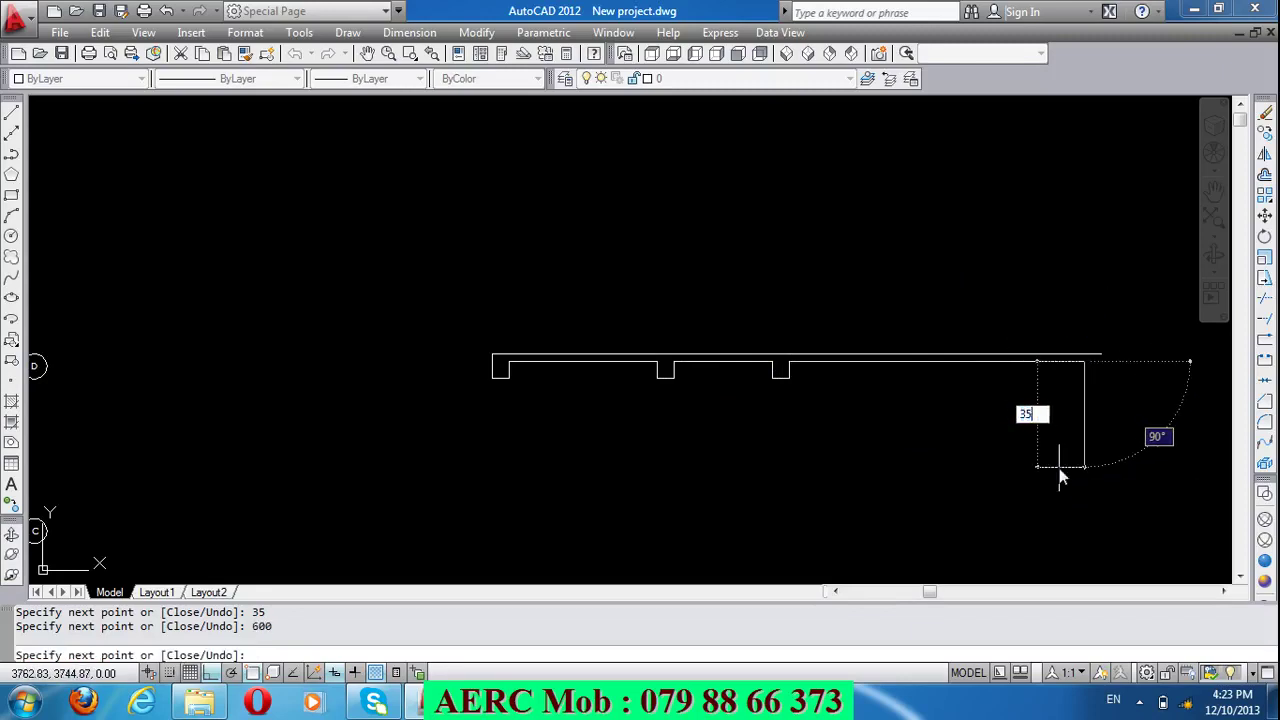
pyautogui.press('Return')
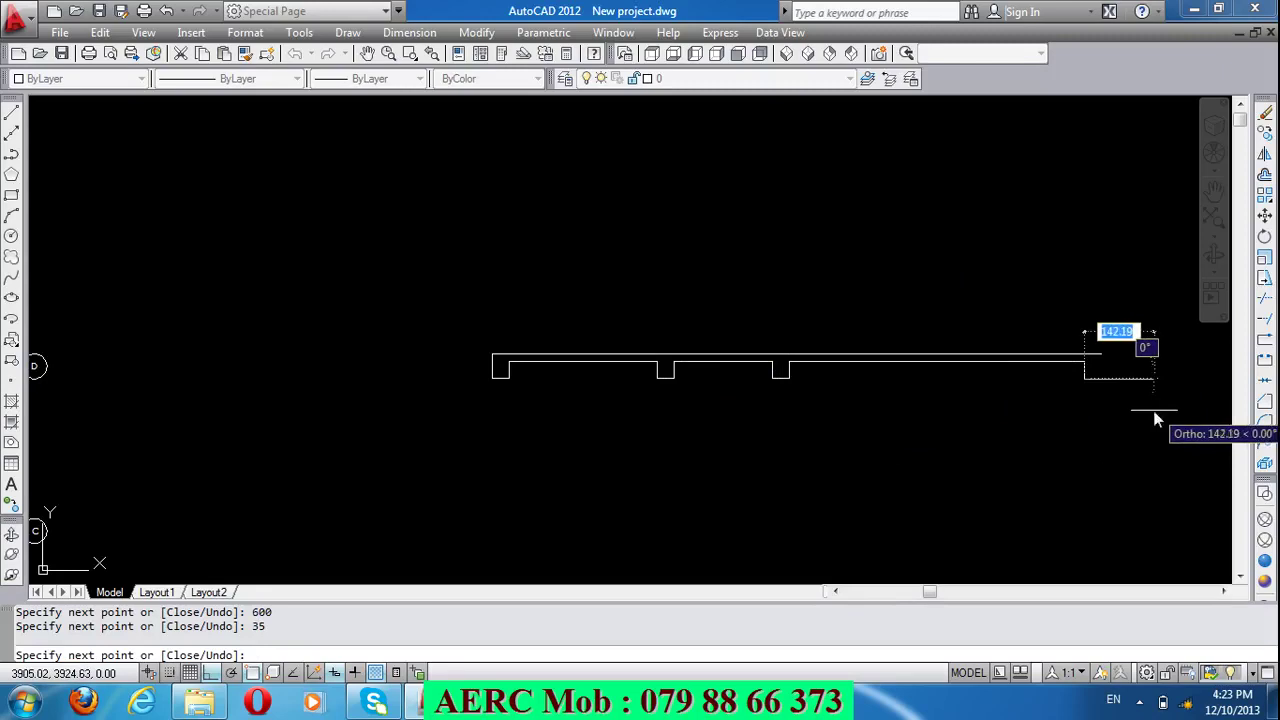
pyautogui.press('Return')
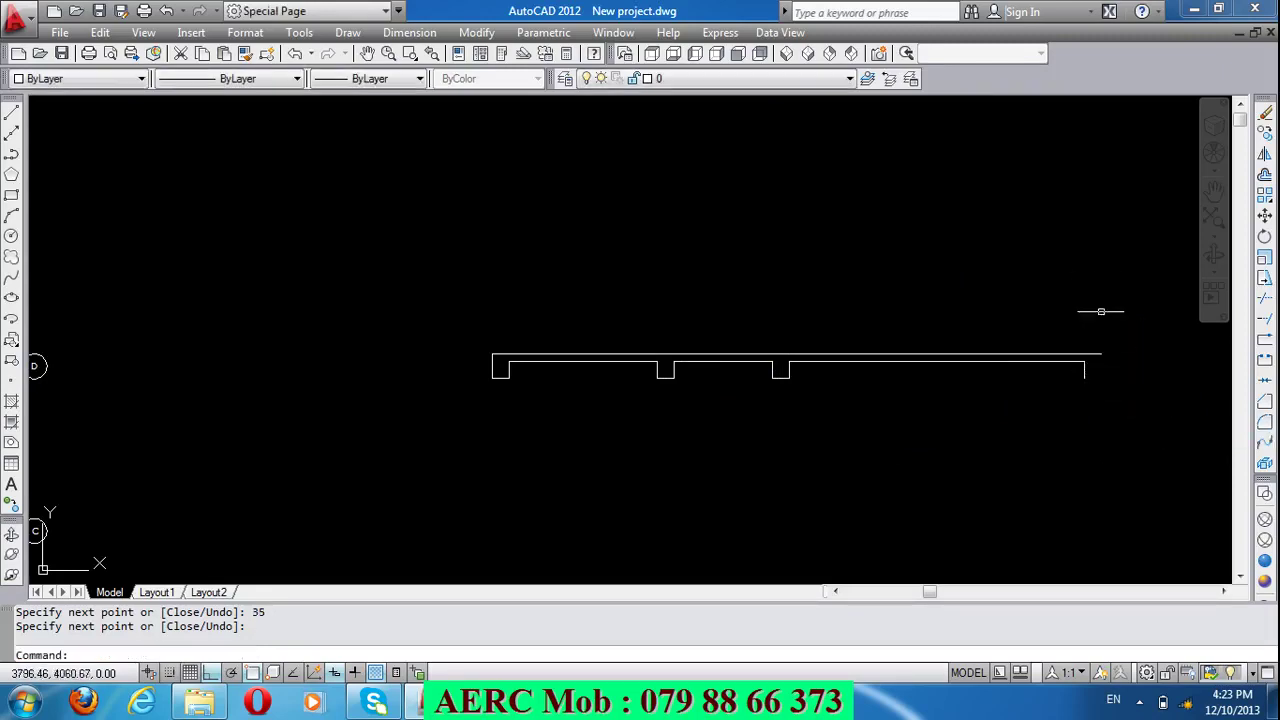
# Step: Close the slab's right end with a line 35 across and 50 up
pyautogui.scroll(2, 1113, 392)
pyautogui.write('l')
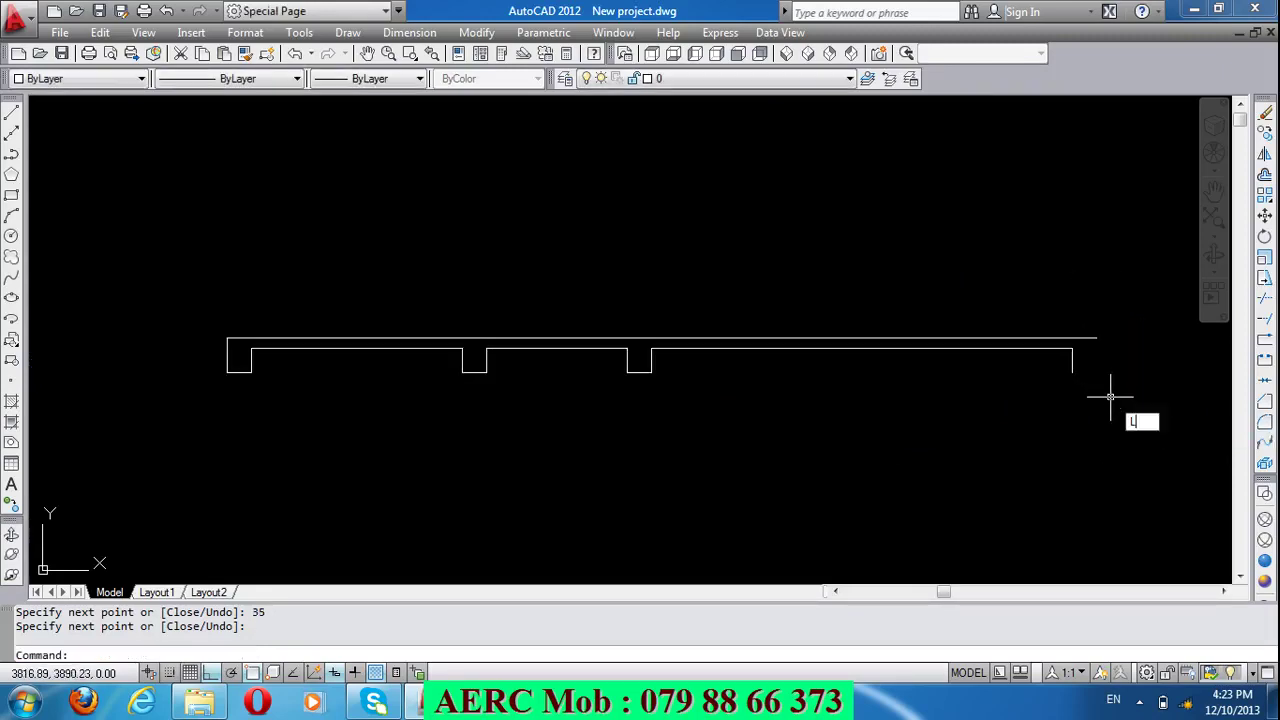
pyautogui.press('Return')
pyautogui.click(1072, 372)
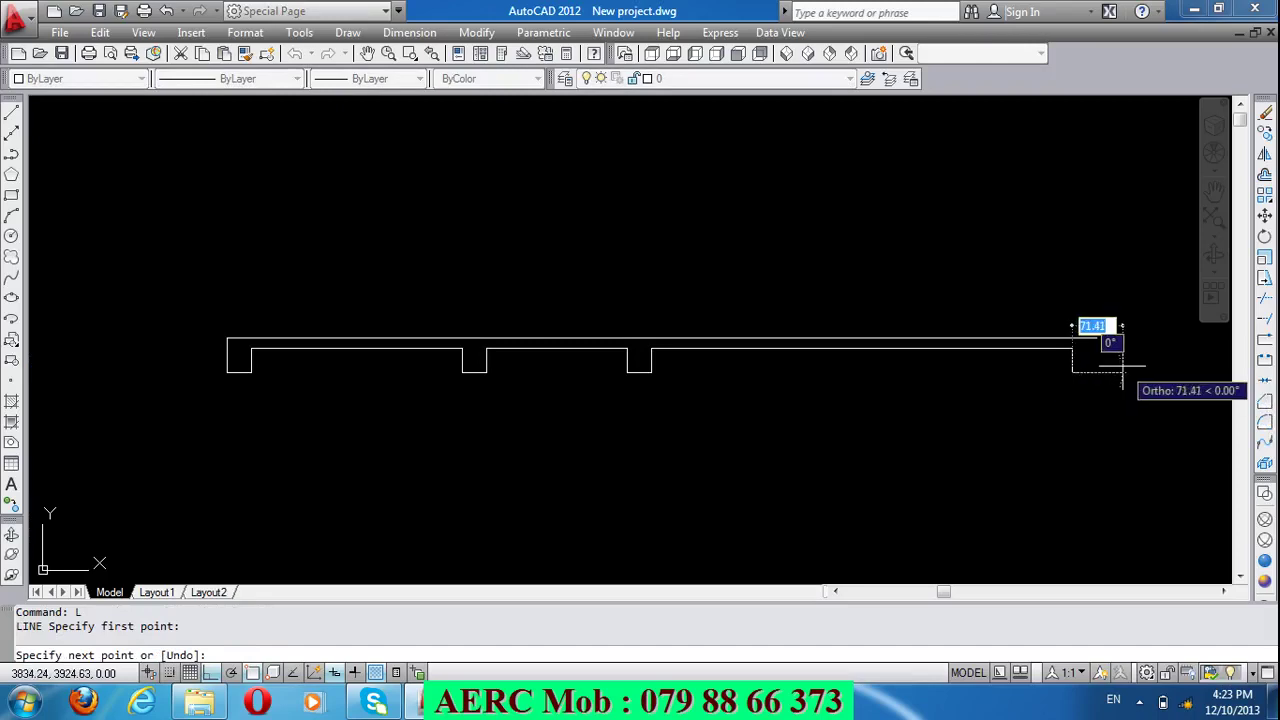
pyautogui.write('35')
pyautogui.press('Return')
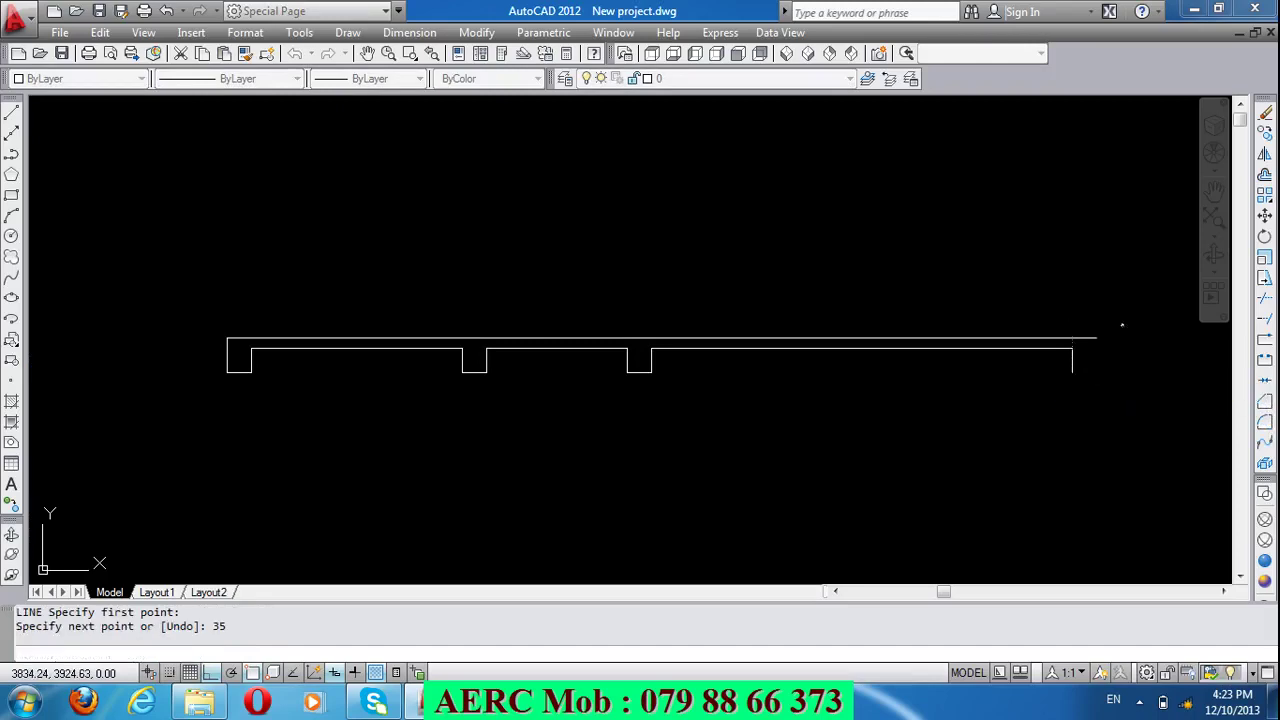
pyautogui.write('50')
pyautogui.press('Return')
pyautogui.press('Return')
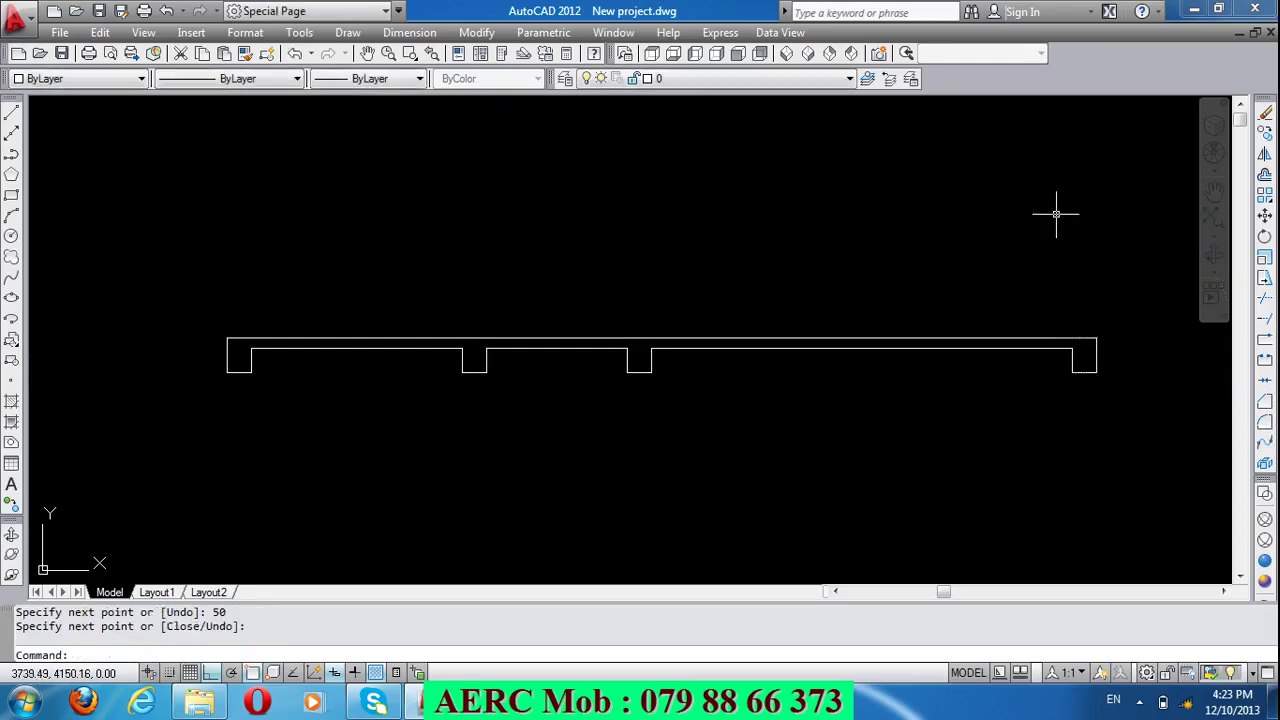
pyautogui.scroll(-4, 761, 210)
pyautogui.scroll(3, 560, 283)
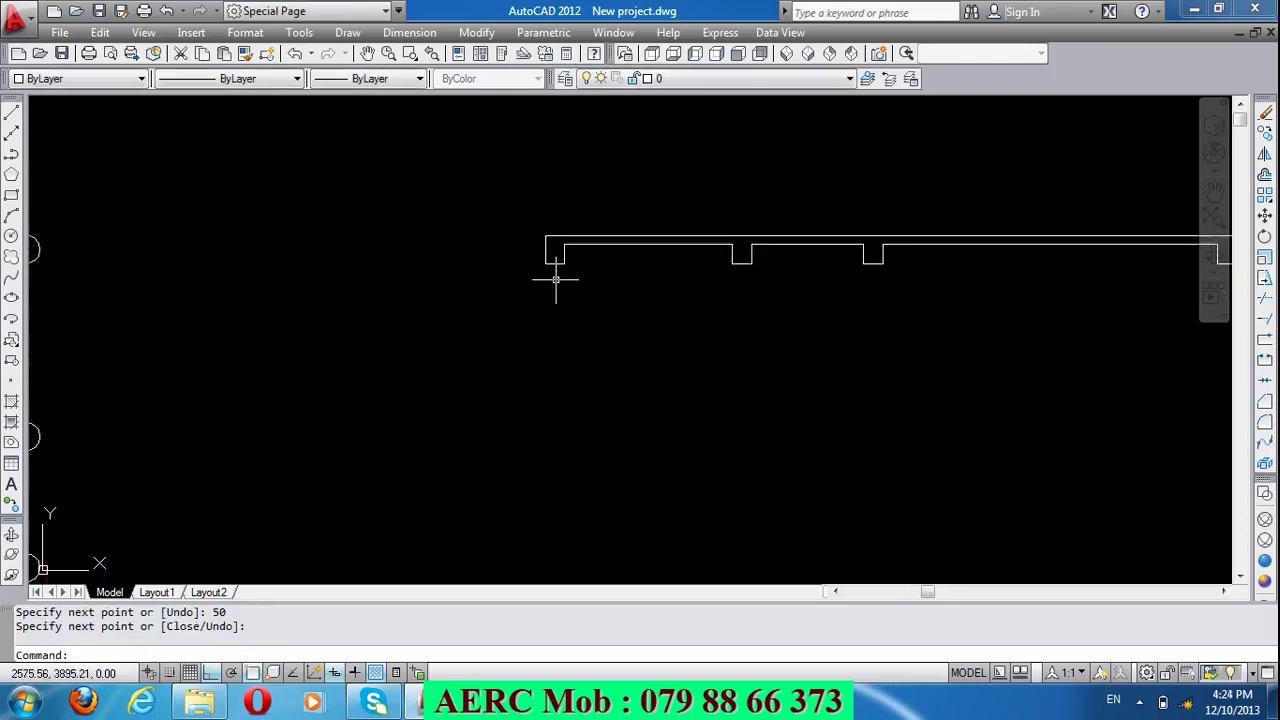
pyautogui.write('L')
pyautogui.press('Return')
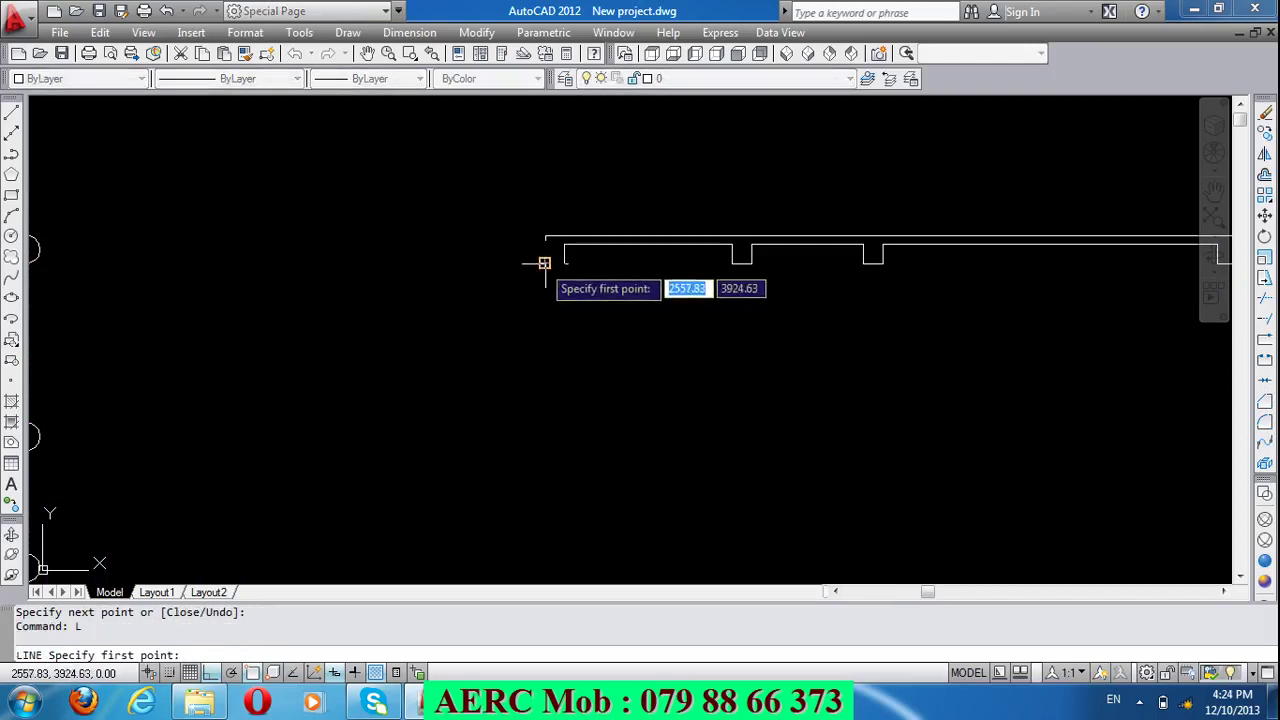
# Step: Draw a 250-long vertical wall line down from the slab outline's lower left corner
pyautogui.click(544, 263)
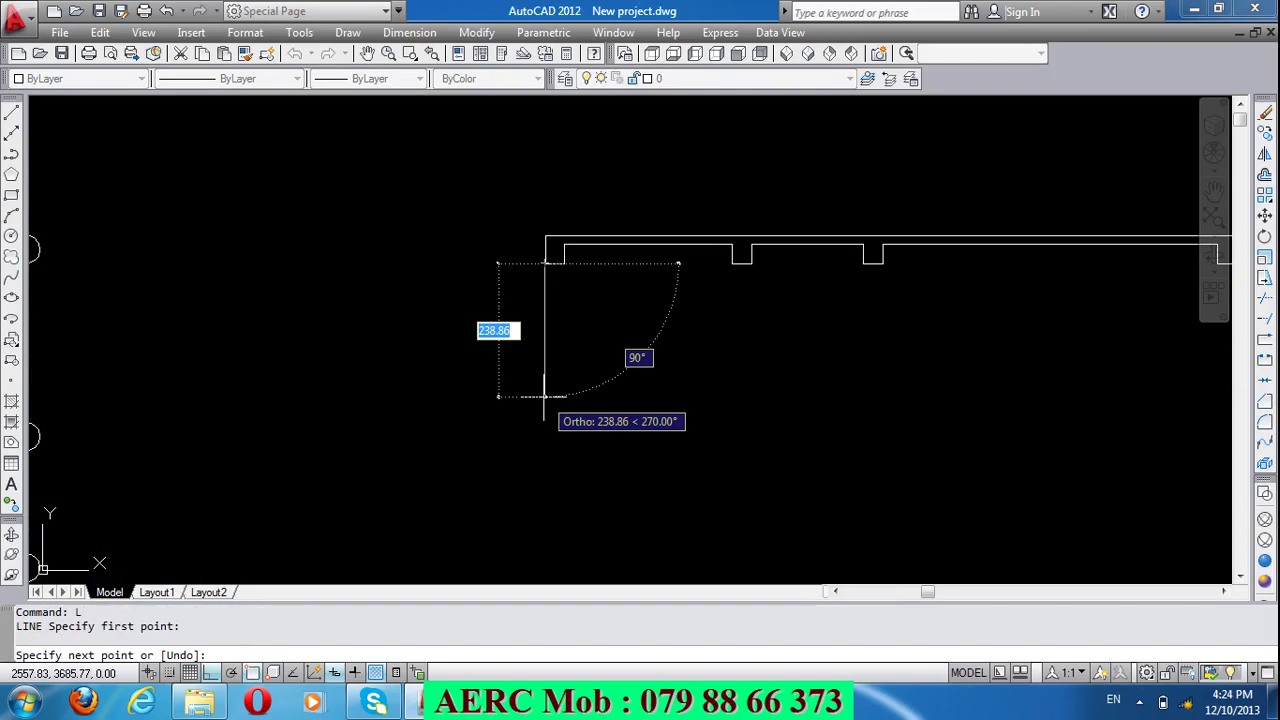
pyautogui.write('2')
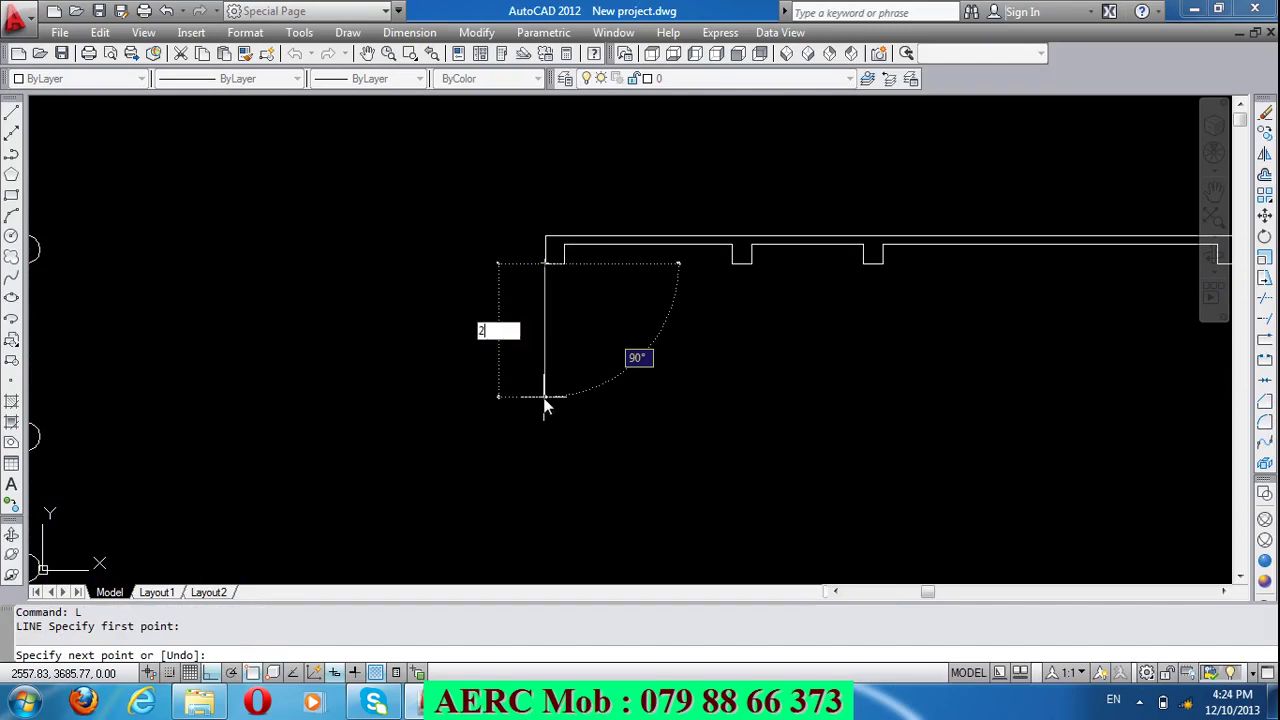
pyautogui.press('Return')
pyautogui.press('Return')
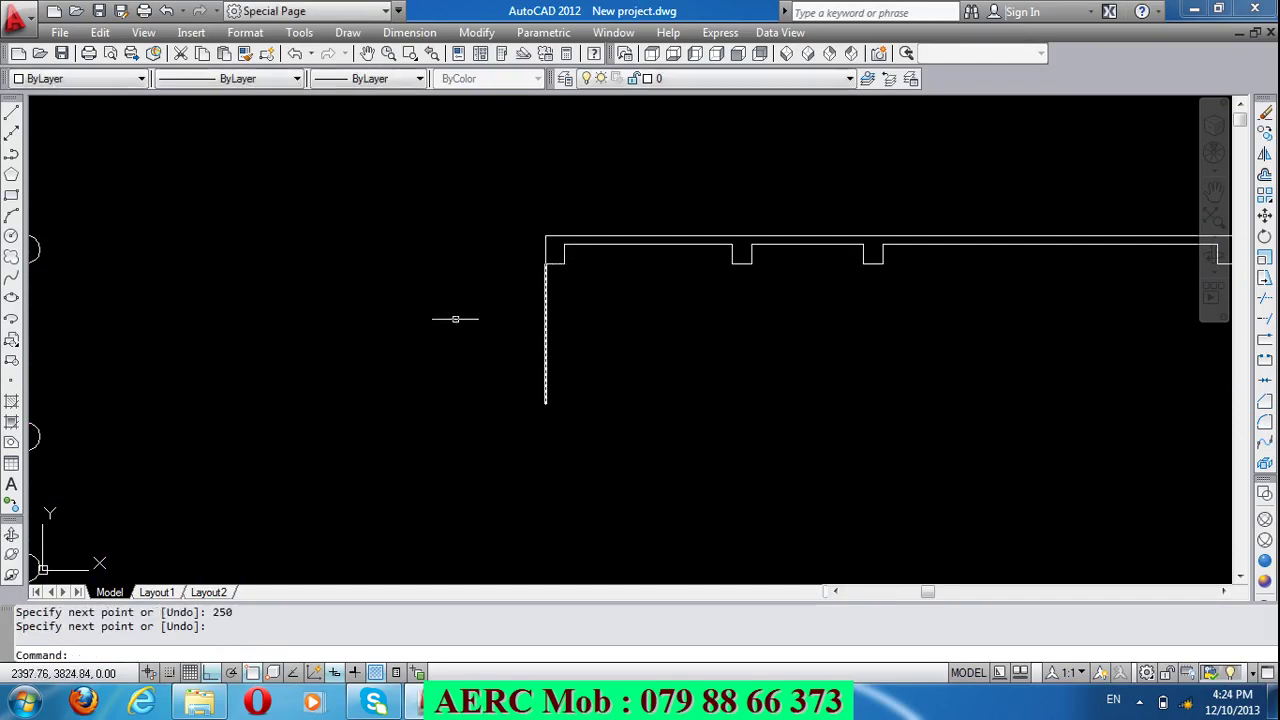
pyautogui.scroll(-1, 455, 315)
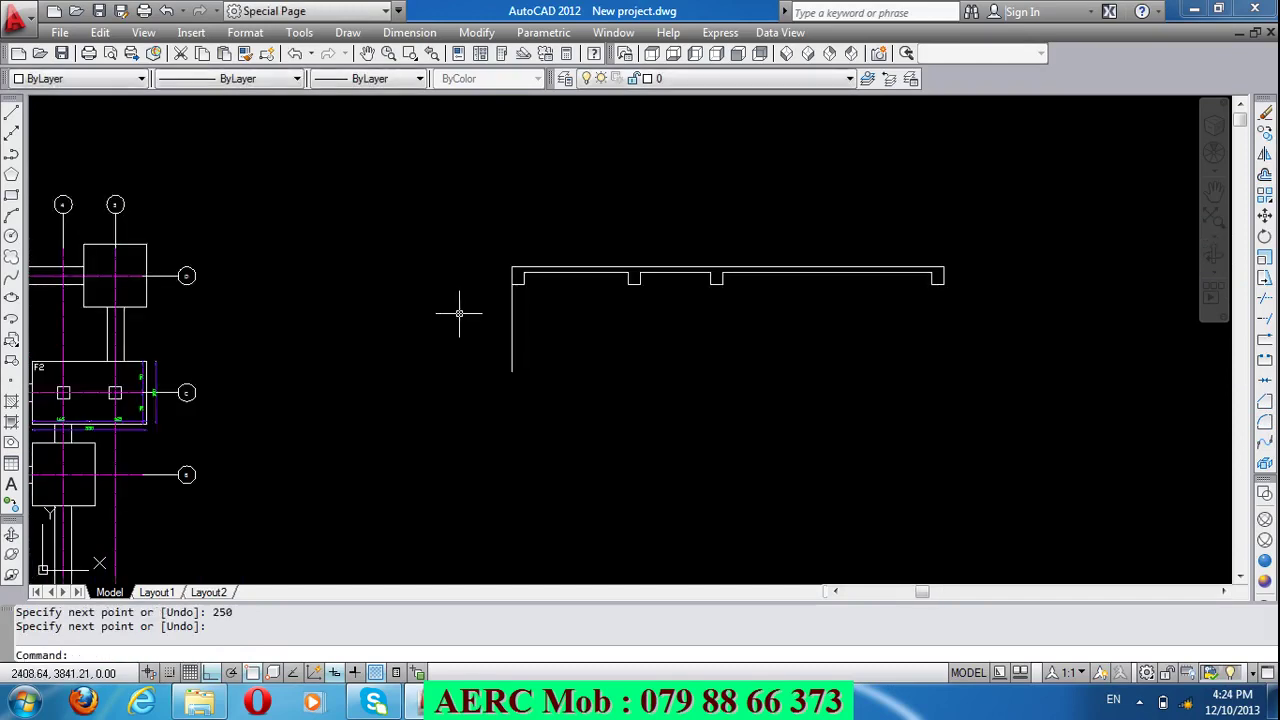
# Step: Copy the notched slab outline and its wall line 250 down to the wall line's bottom end
pyautogui.write('co')
pyautogui.press('Return')
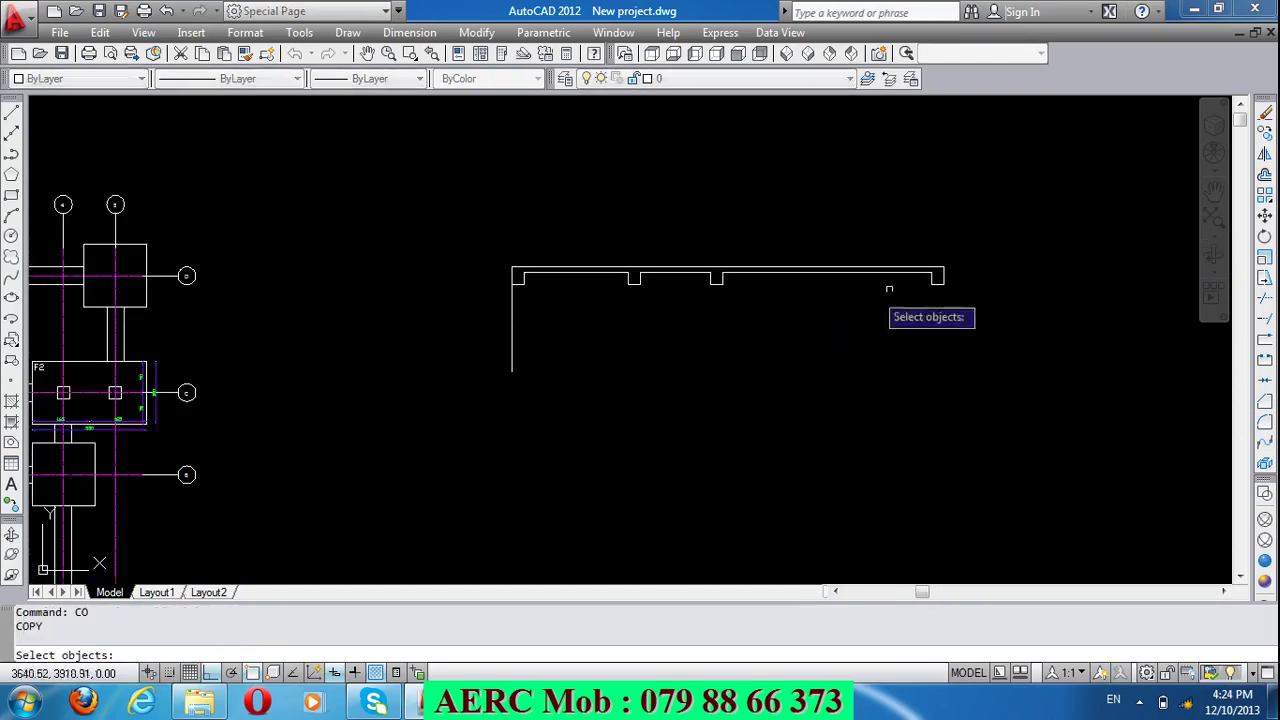
pyautogui.click(986, 300)
pyautogui.click(515, 196)
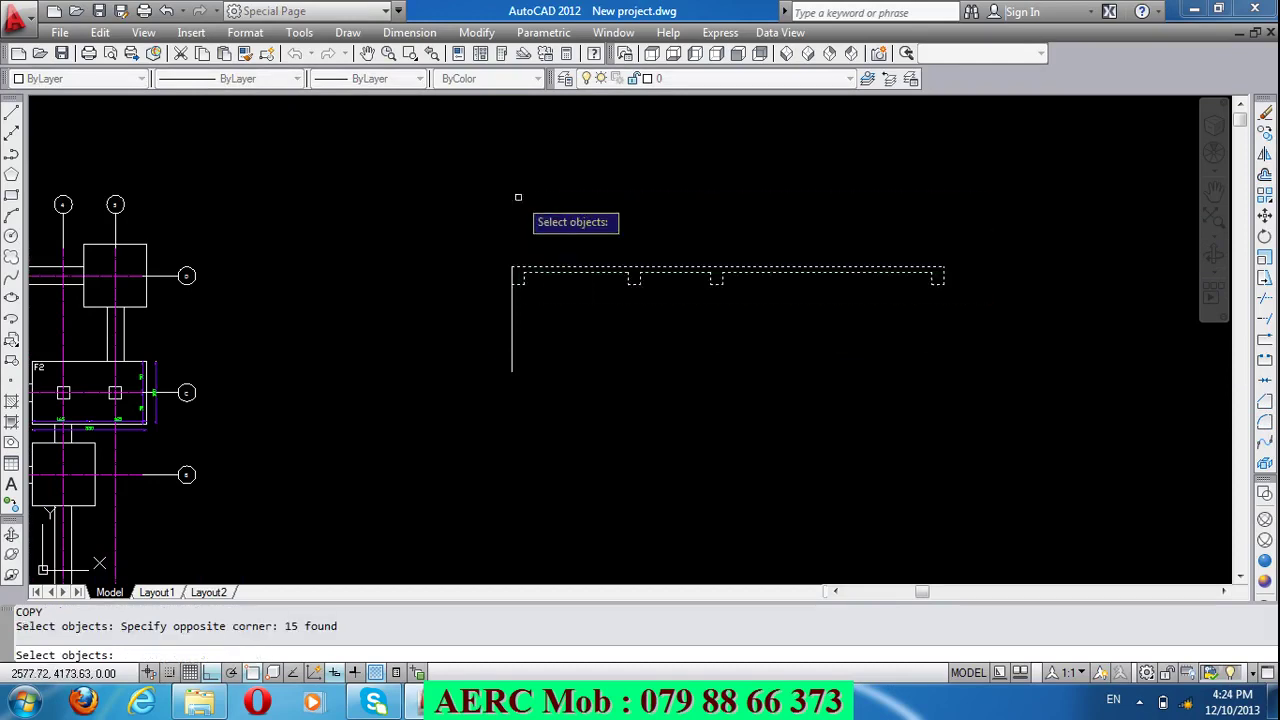
pyautogui.click(513, 268)
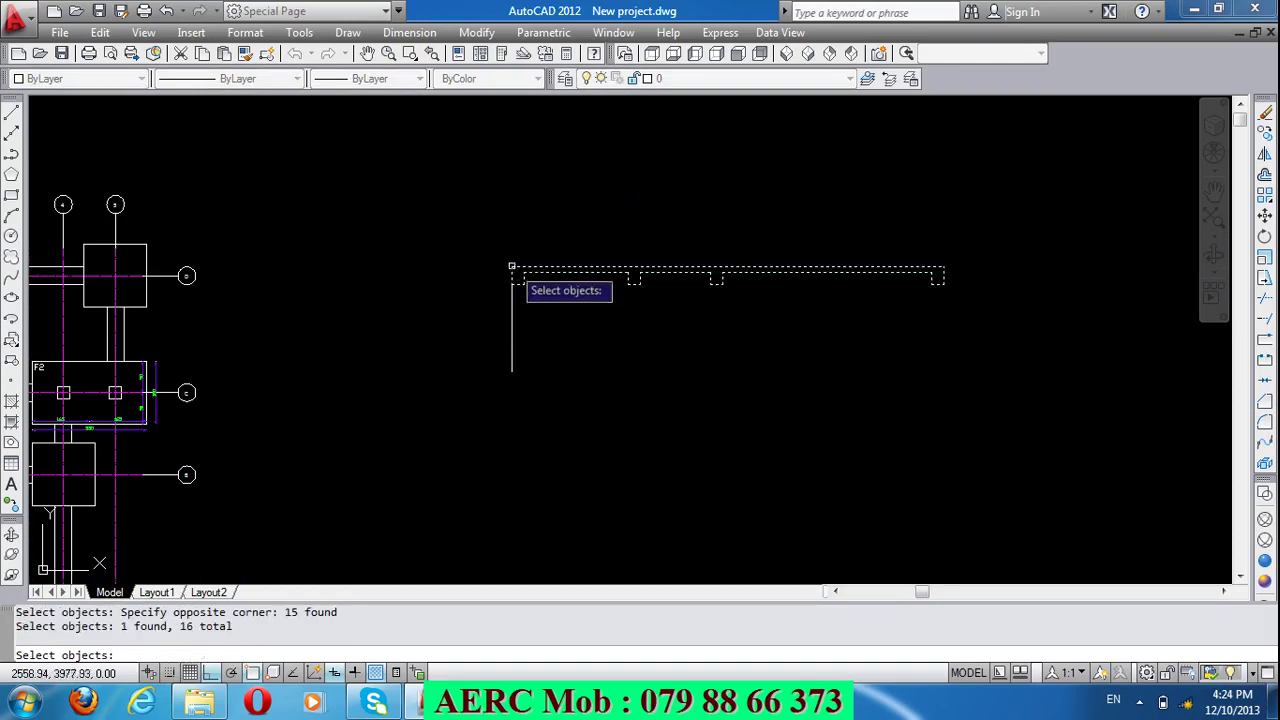
pyautogui.press('Return')
pyautogui.click(511, 267)
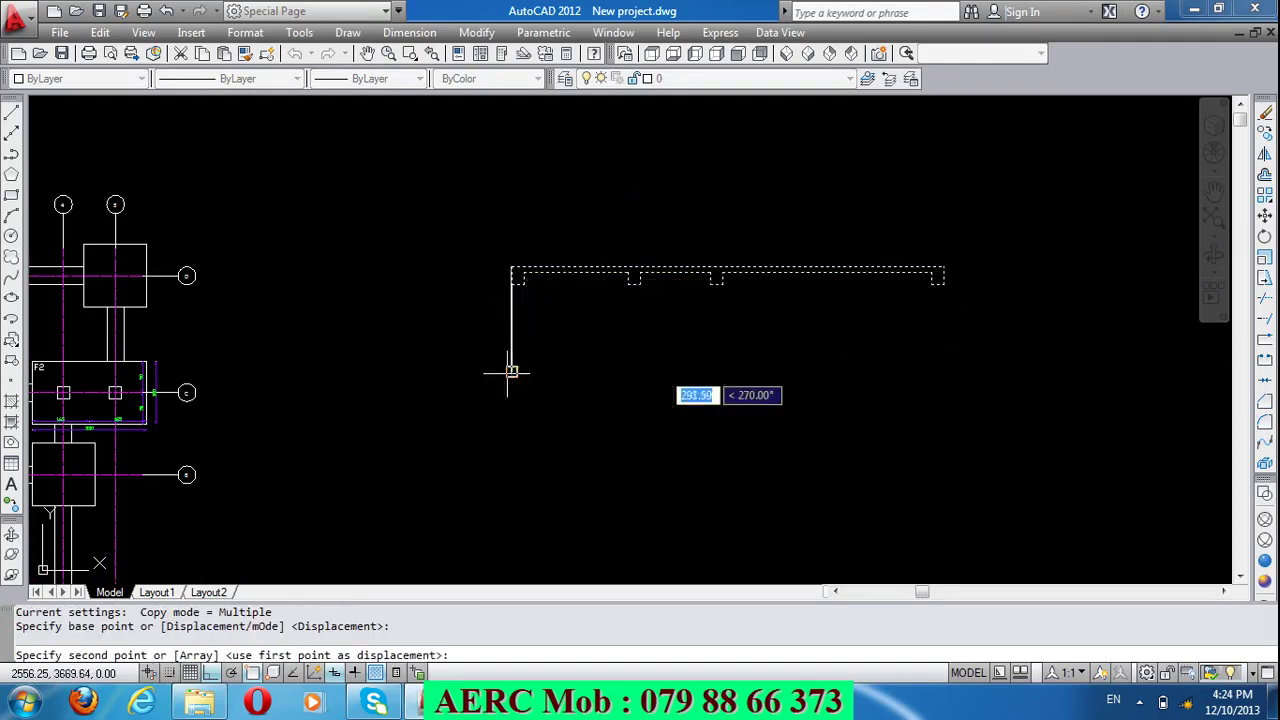
pyautogui.click(511, 371)
pyautogui.scroll(-2, 514, 340)
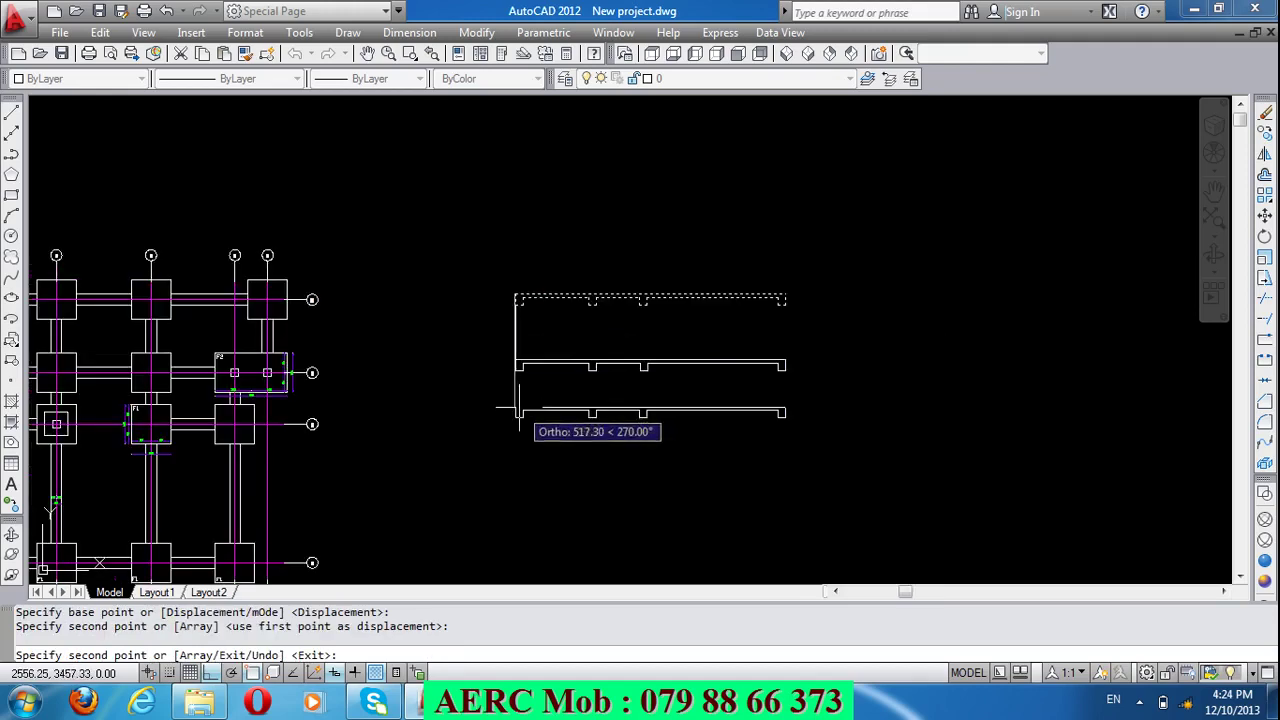
pyautogui.press('Escape')
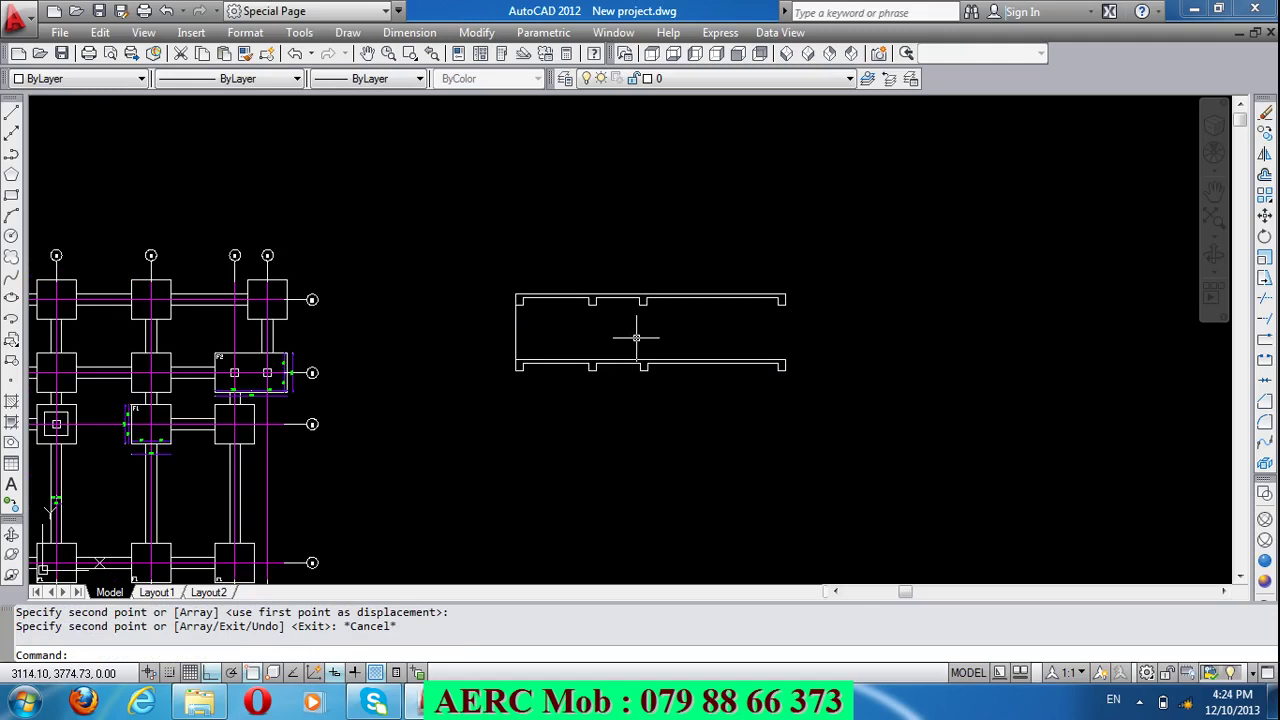
# Step: Draw a 250-long vertical wall line down from the copied slab's left corner
pyautogui.write('l')
pyautogui.press('Return')
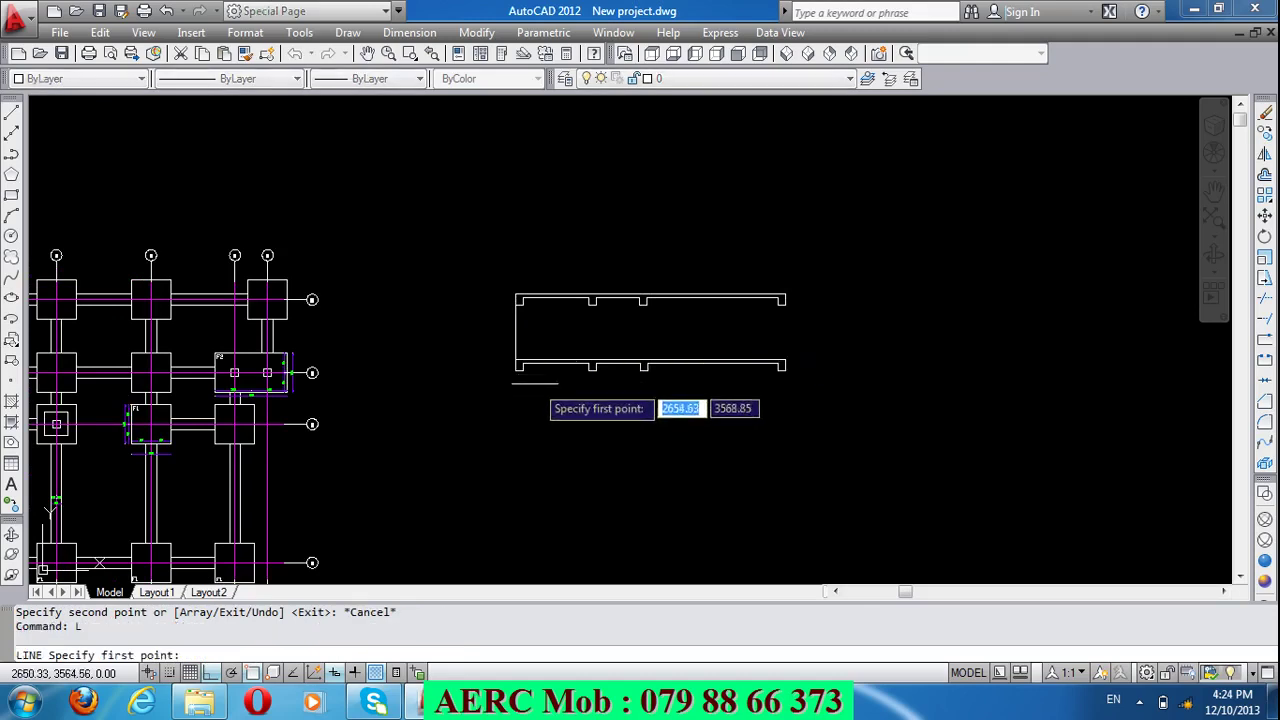
pyautogui.click(514, 371)
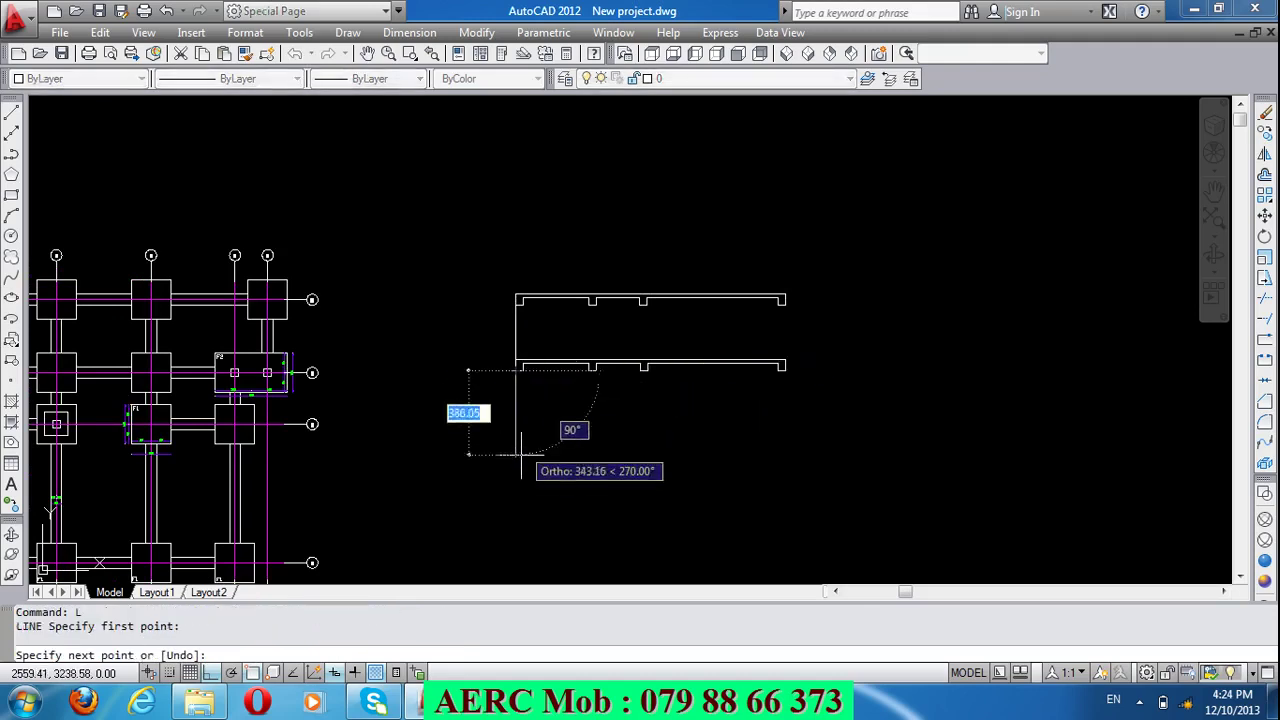
pyautogui.write('250')
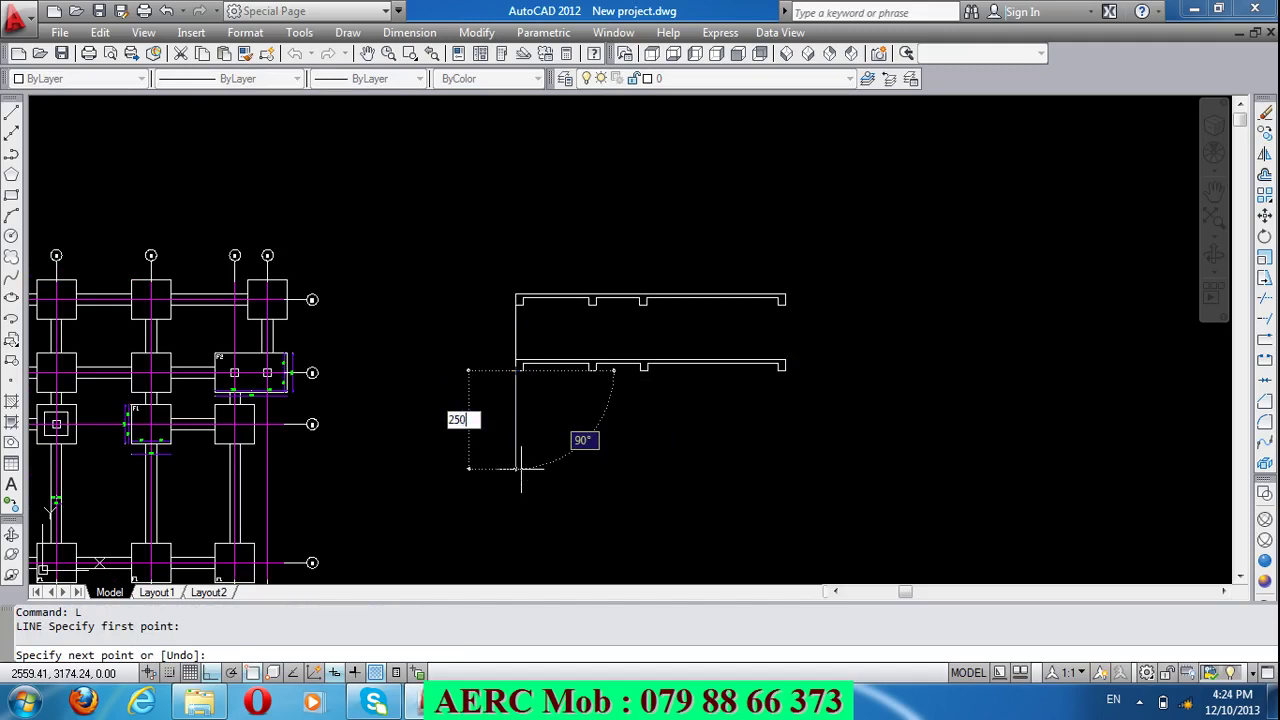
pyautogui.press('Return')
pyautogui.press('Return')
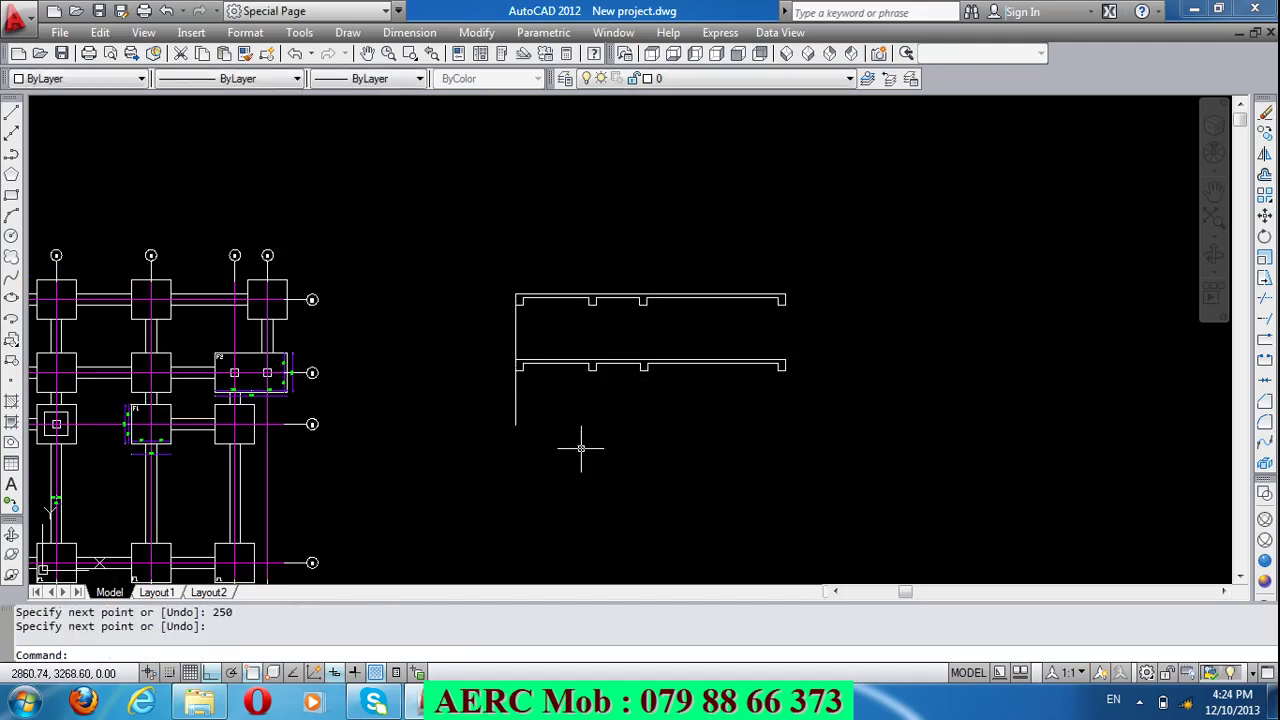
# Step: Start a copy and select both notched slabs plus the left wall line
pyautogui.write('c')
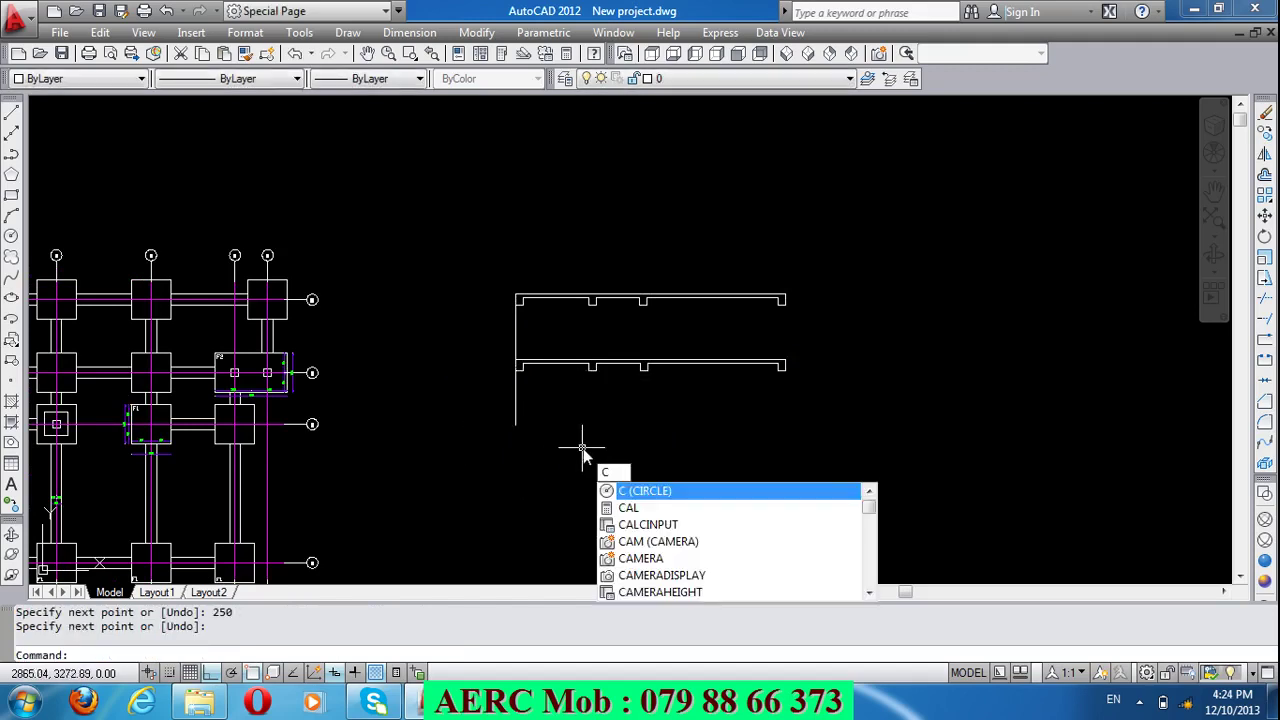
pyautogui.press('Return')
pyautogui.click(824, 388)
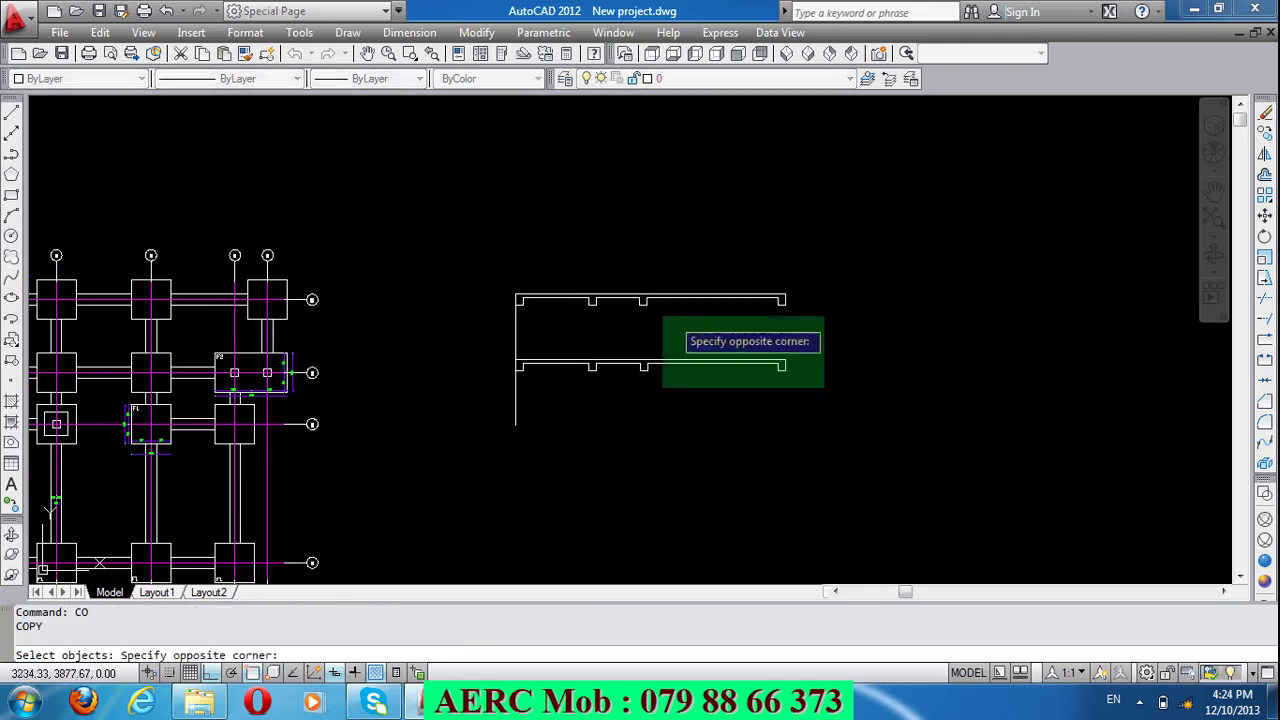
pyautogui.scroll(4, 516, 296)
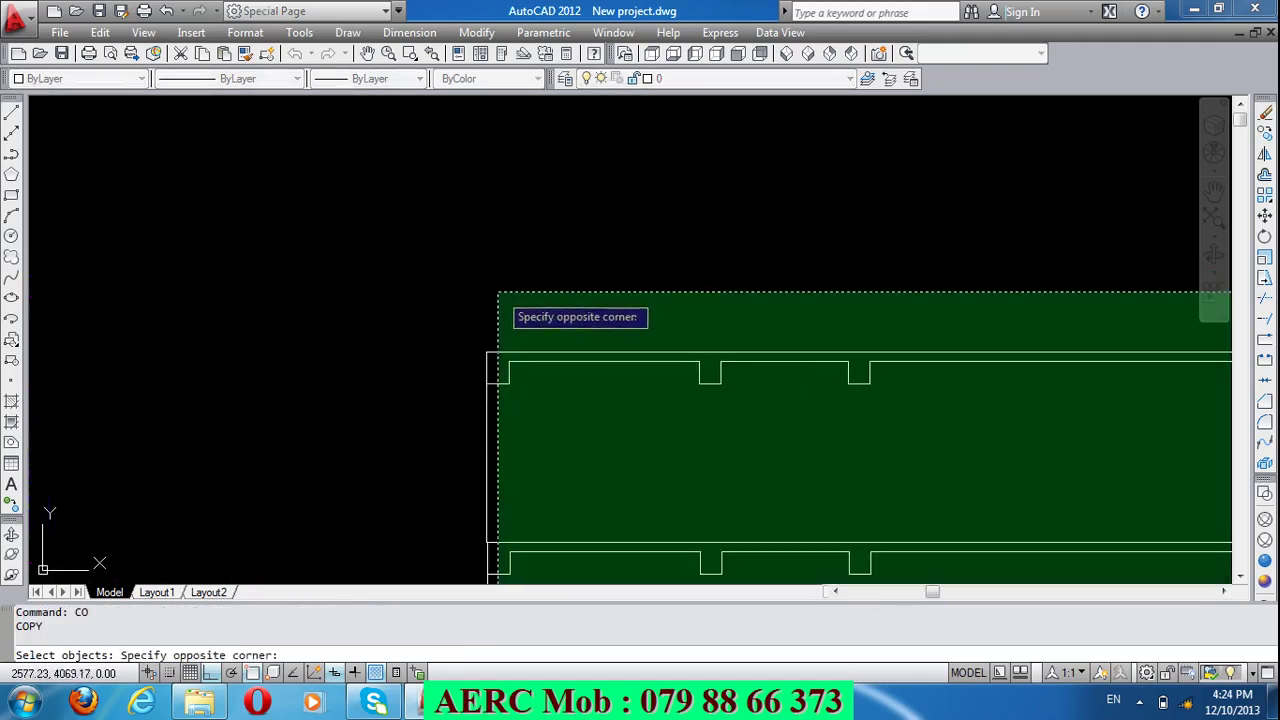
pyautogui.click(515, 362)
pyautogui.click(523, 435)
pyautogui.click(438, 301)
pyautogui.scroll(-2, 440, 294)
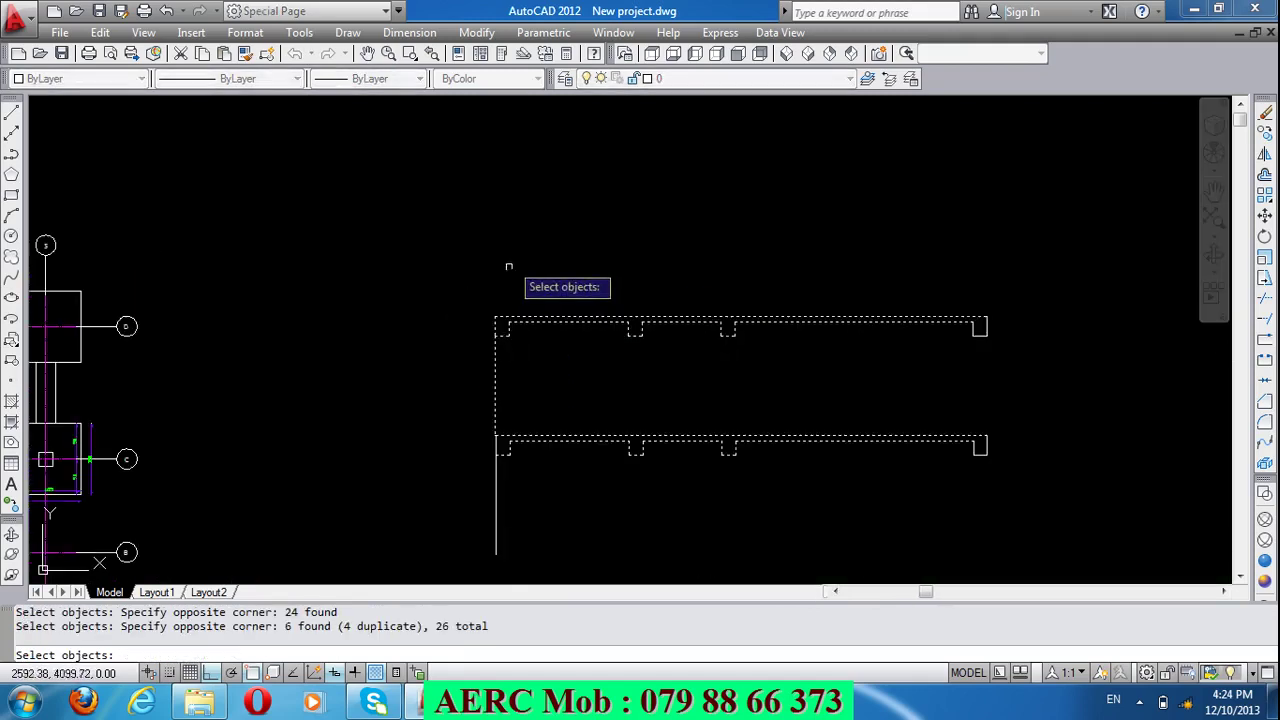
pyautogui.click(496, 446)
pyautogui.scroll(-2, 490, 301)
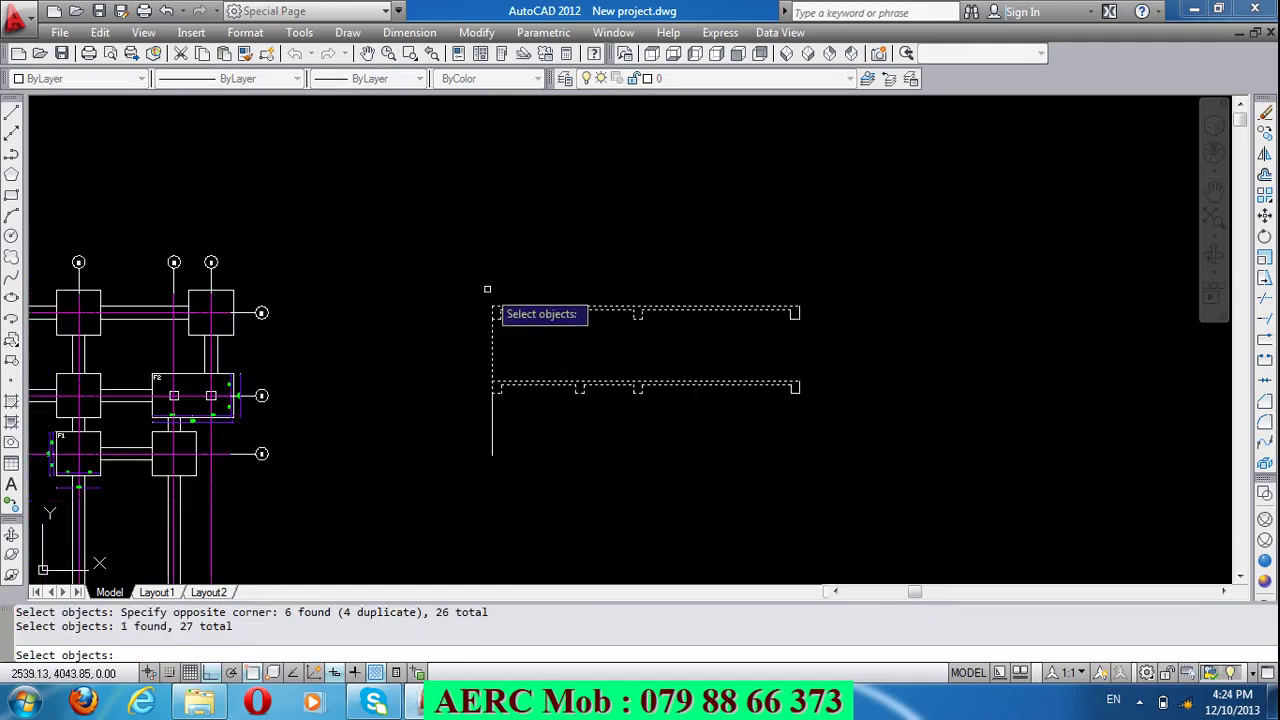
pyautogui.press('Return')
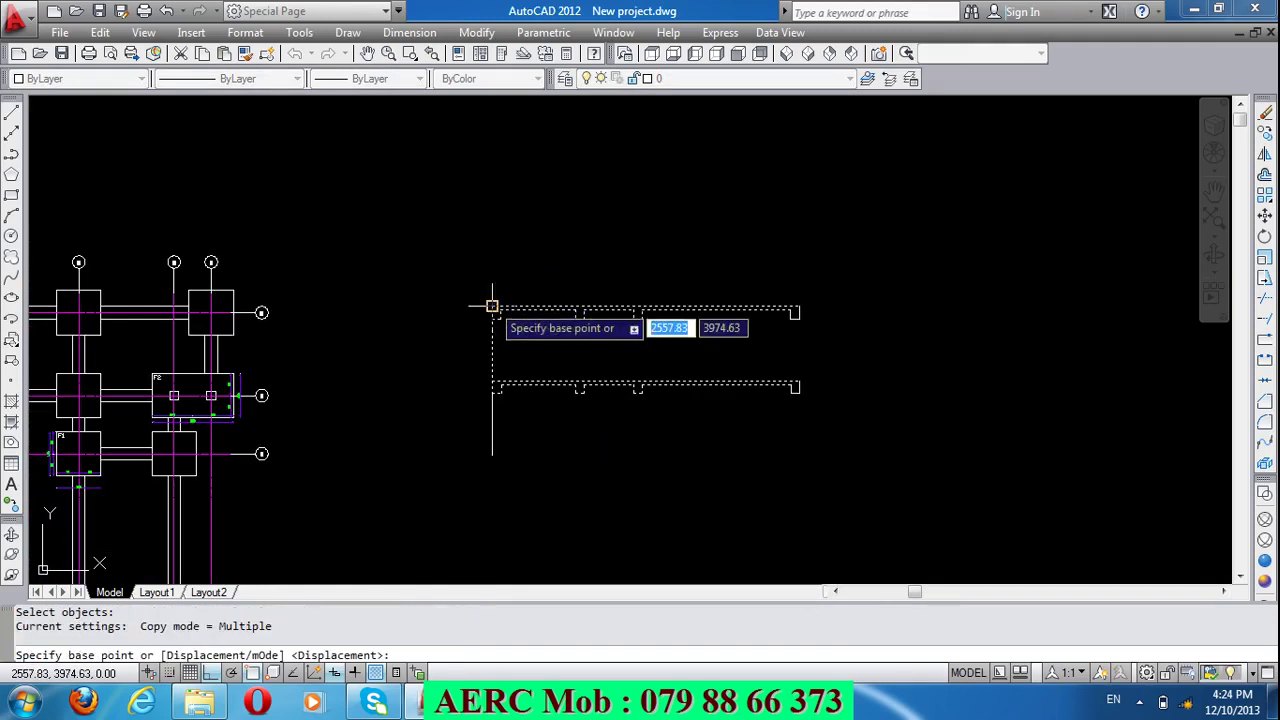
# Step: Place the copy 600 units below, based on the top-left slab corner
pyautogui.click(492, 310)
pyautogui.click(491, 449)
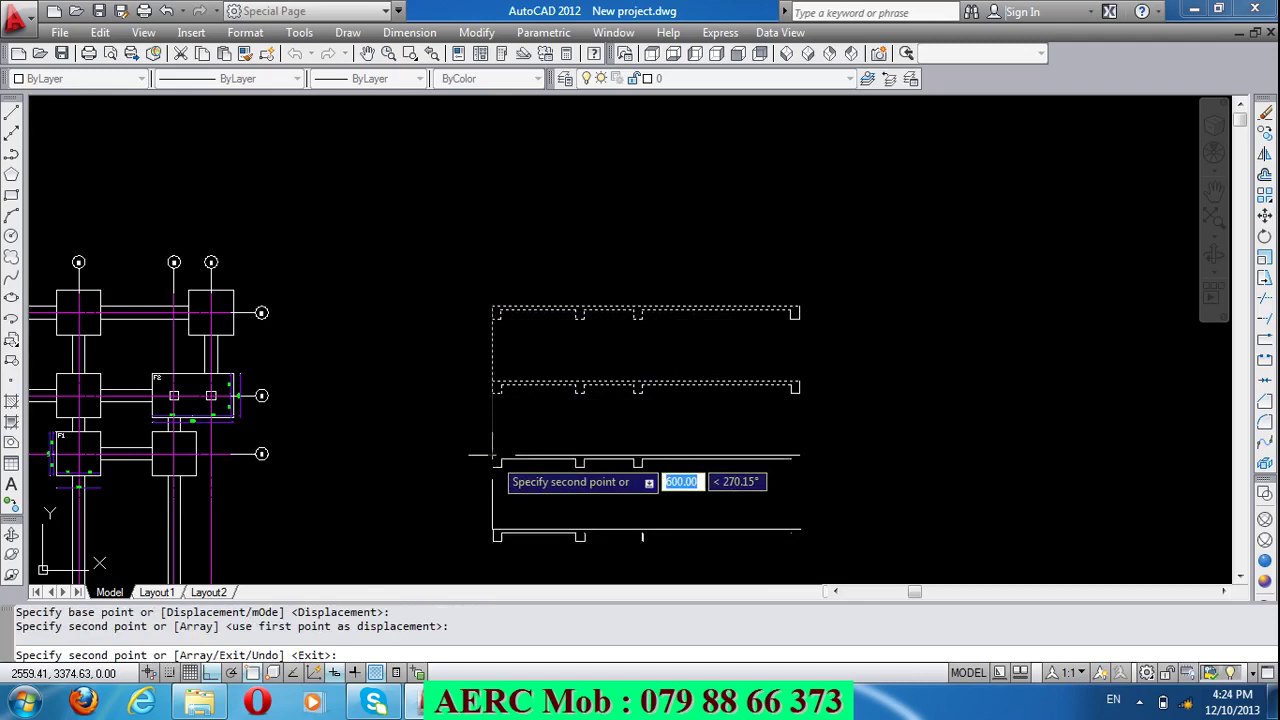
pyautogui.scroll(-2, 465, 352)
pyautogui.press('Return')
pyautogui.scroll(-1, 80, 449)
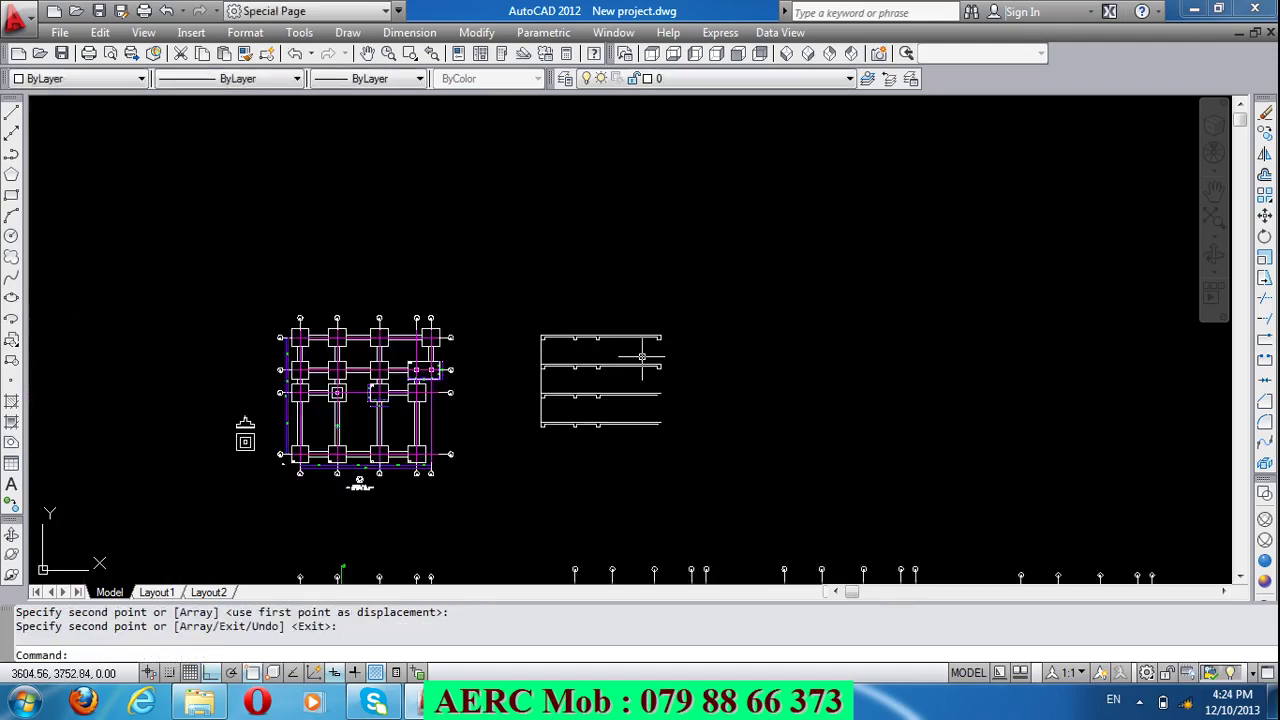
pyautogui.scroll(1, 625, 420)
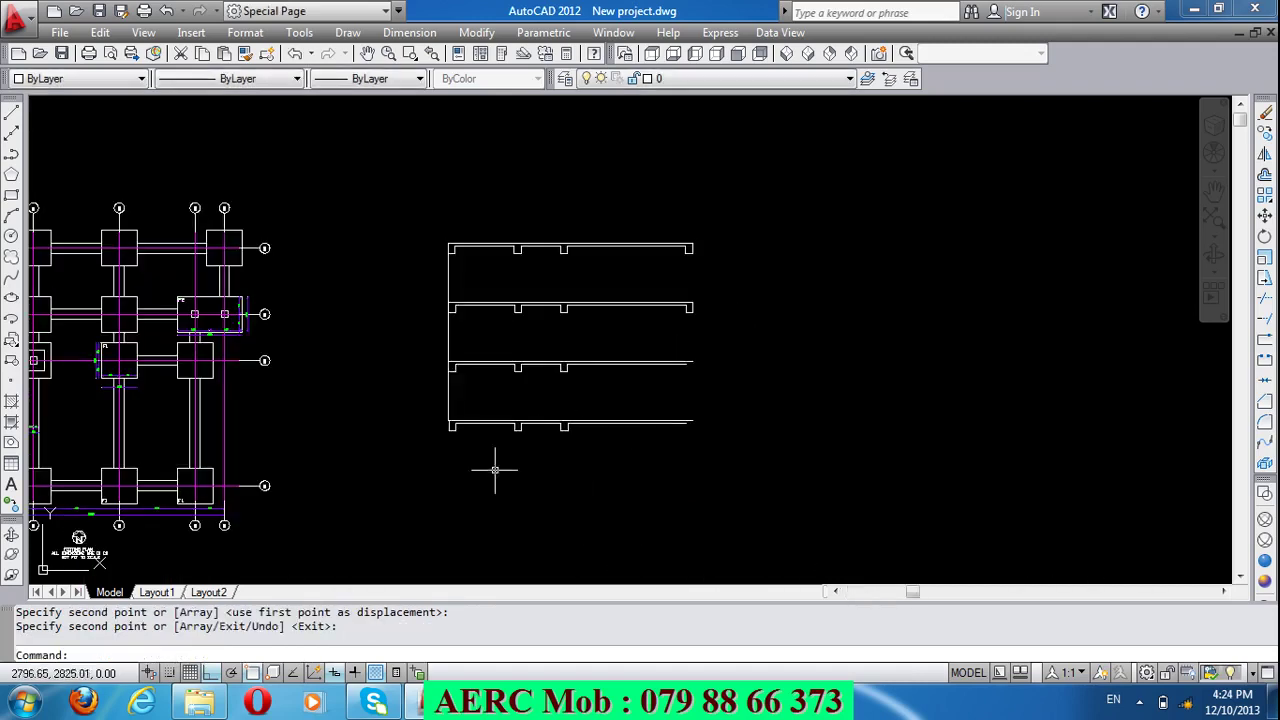
pyautogui.scroll(3, 466, 445)
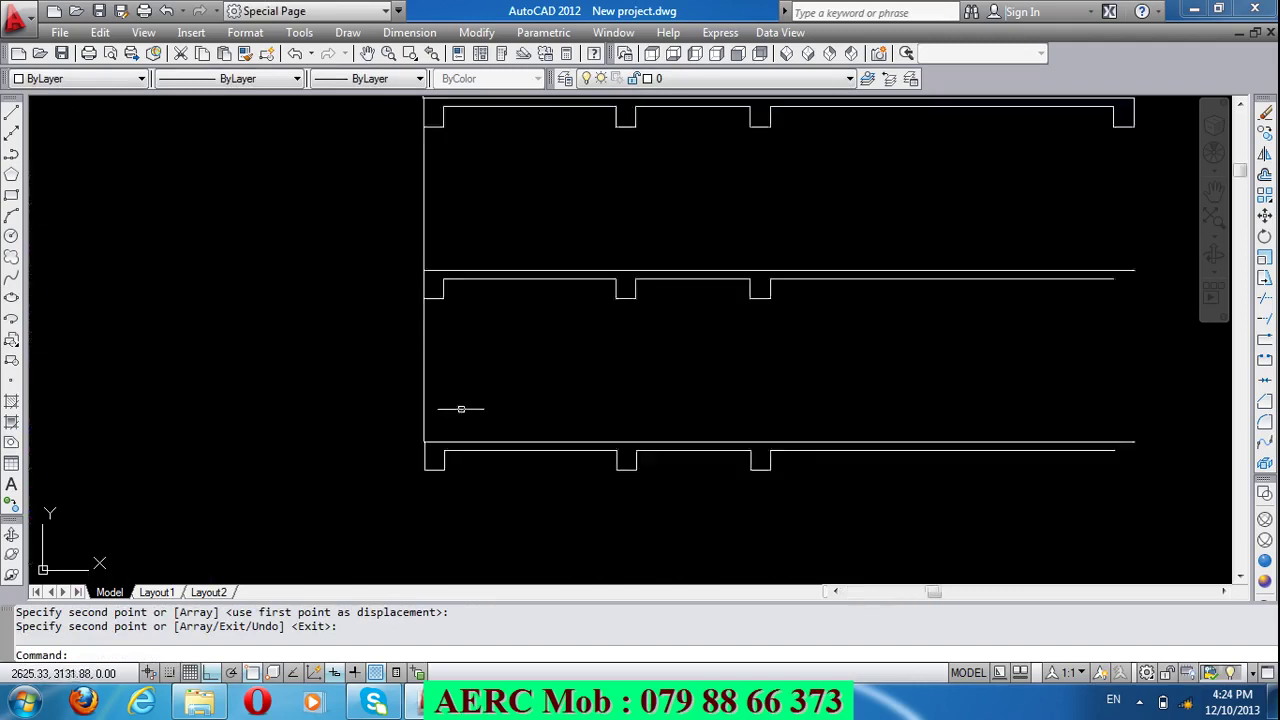
pyautogui.scroll(3, 422, 450)
pyautogui.scroll(-5, 421, 466)
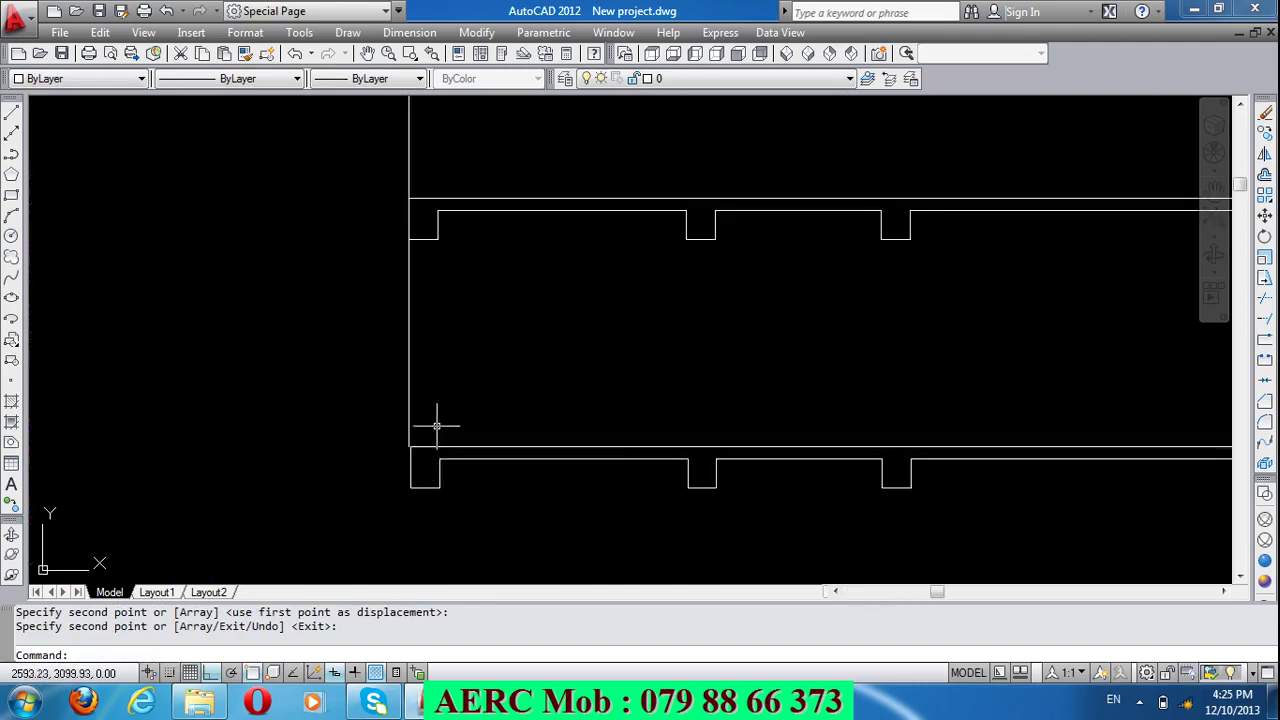
pyautogui.scroll(-4, 436, 426)
pyautogui.scroll(6, 430, 227)
pyautogui.scroll(3, 420, 406)
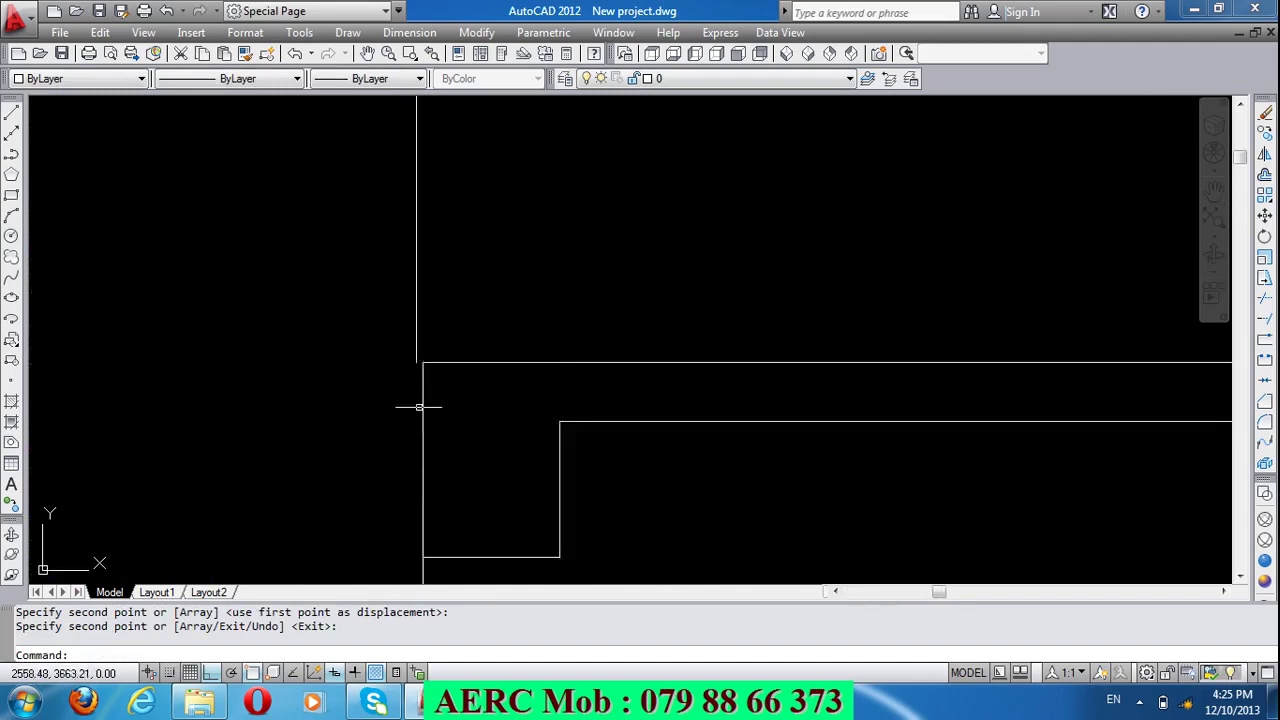
pyautogui.scroll(-8, 378, 279)
pyautogui.scroll(-2, 432, 344)
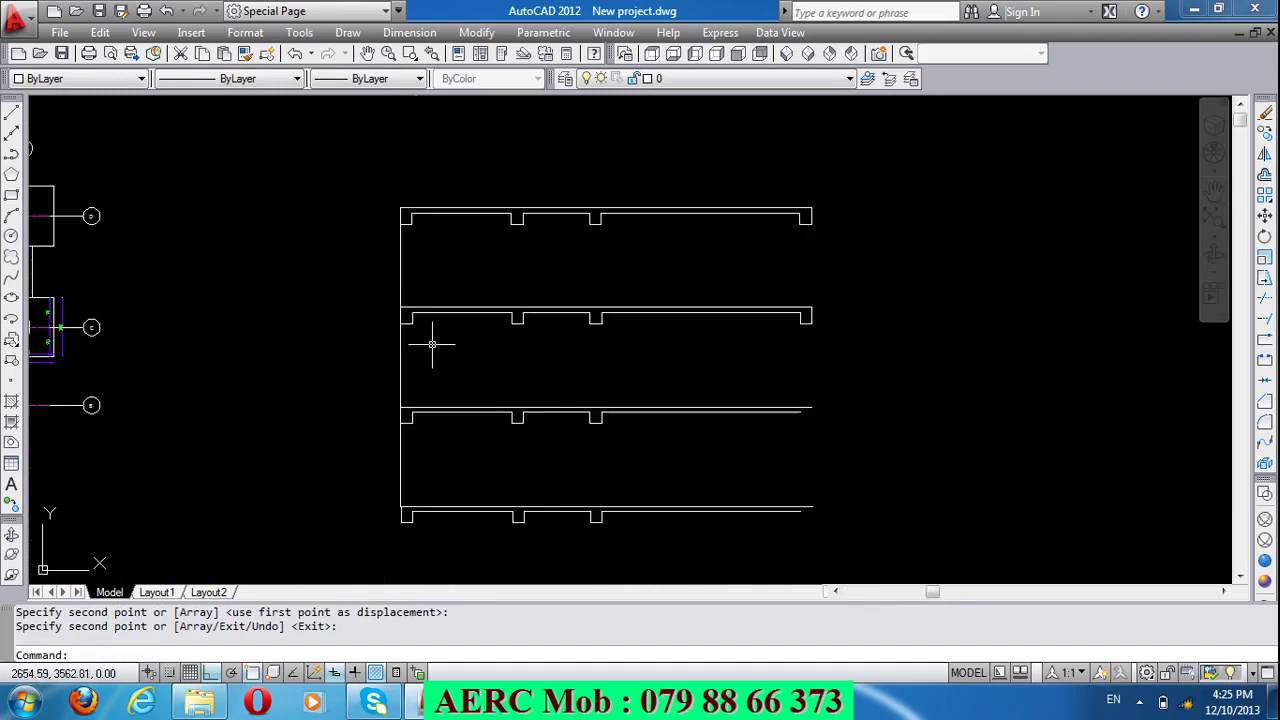
pyautogui.scroll(3, 430, 343)
pyautogui.scroll(2, 430, 343)
pyautogui.scroll(-8, 436, 337)
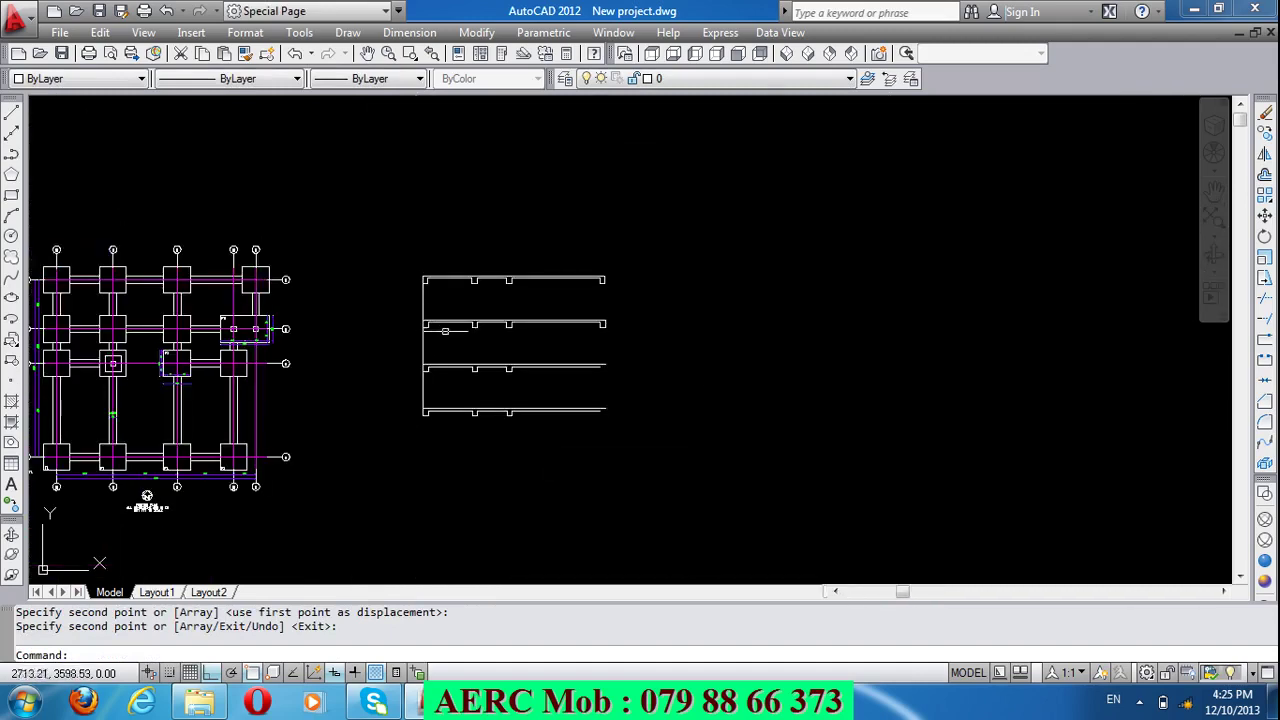
pyautogui.scroll(3, 428, 331)
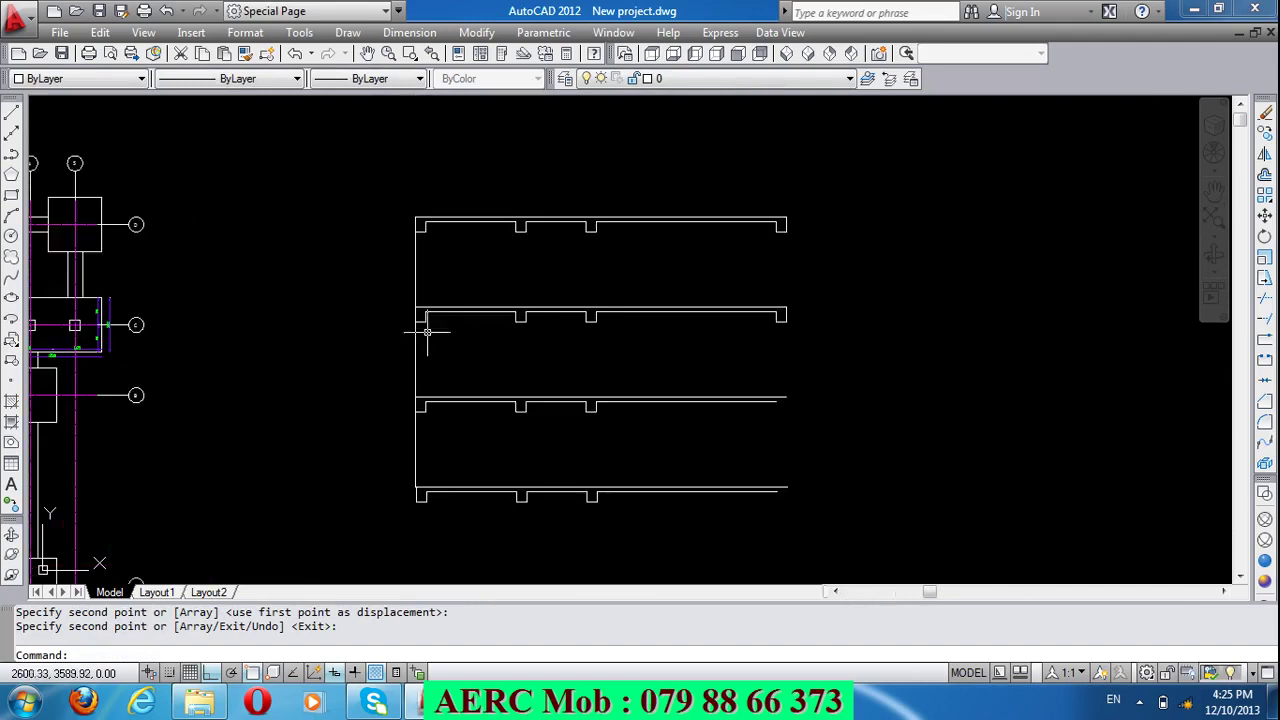
pyautogui.click(869, 507)
# Step: Erase the lower two slab copies
pyautogui.click(330, 358)
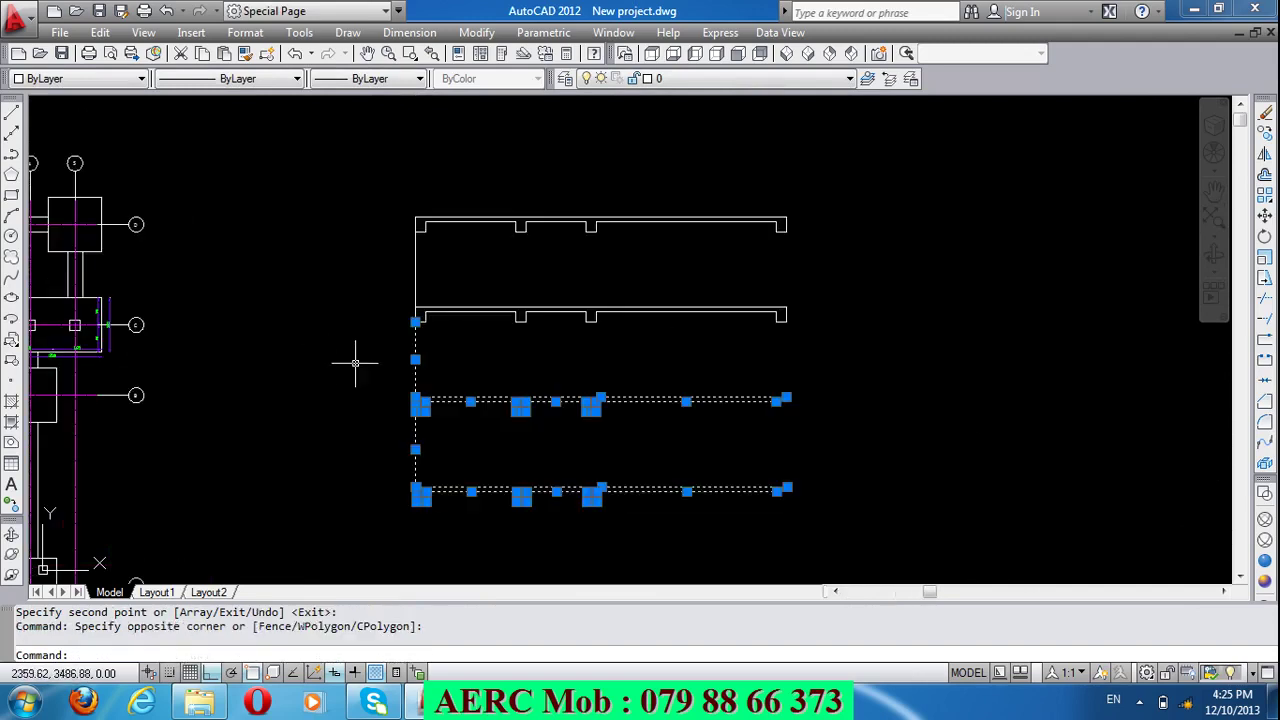
pyautogui.press('Delete')
pyautogui.scroll(3, 480, 323)
pyautogui.scroll(-2, 523, 369)
pyautogui.scroll(-1, 735, 420)
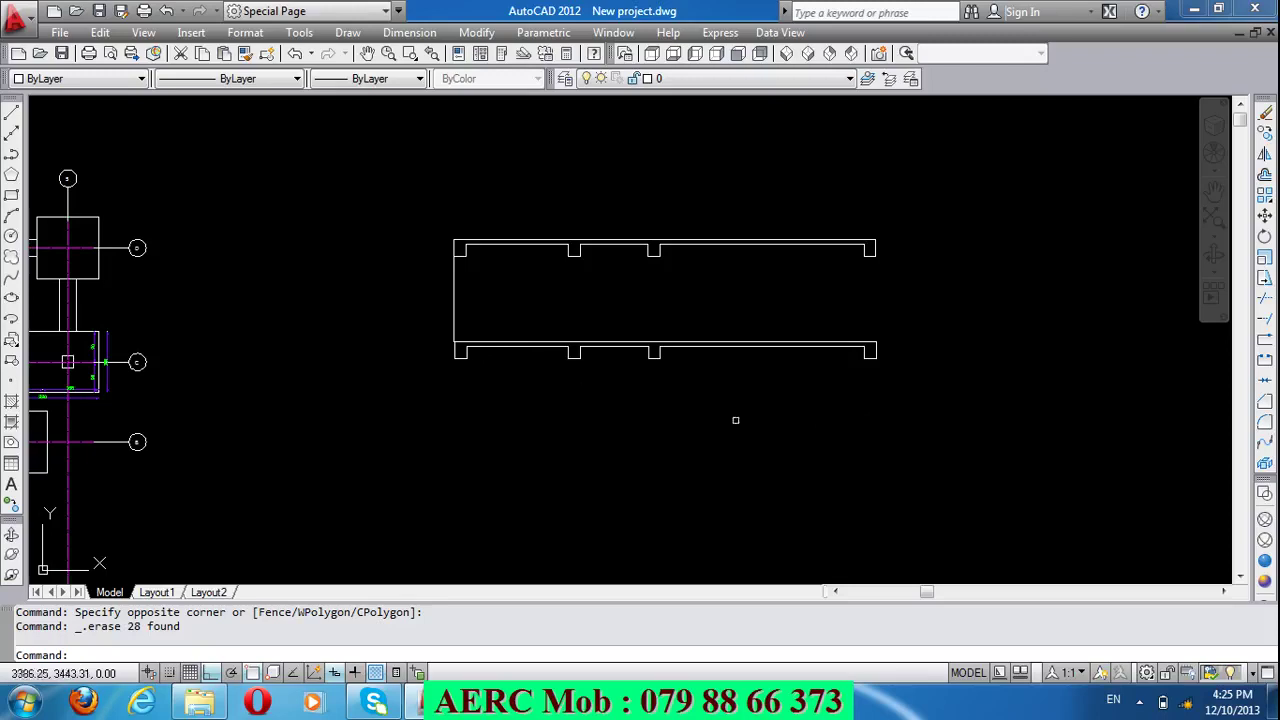
# Step: Erase the remaining lower slab outline and the left wall segment
pyautogui.click(1003, 443)
pyautogui.scroll(5, 457, 316)
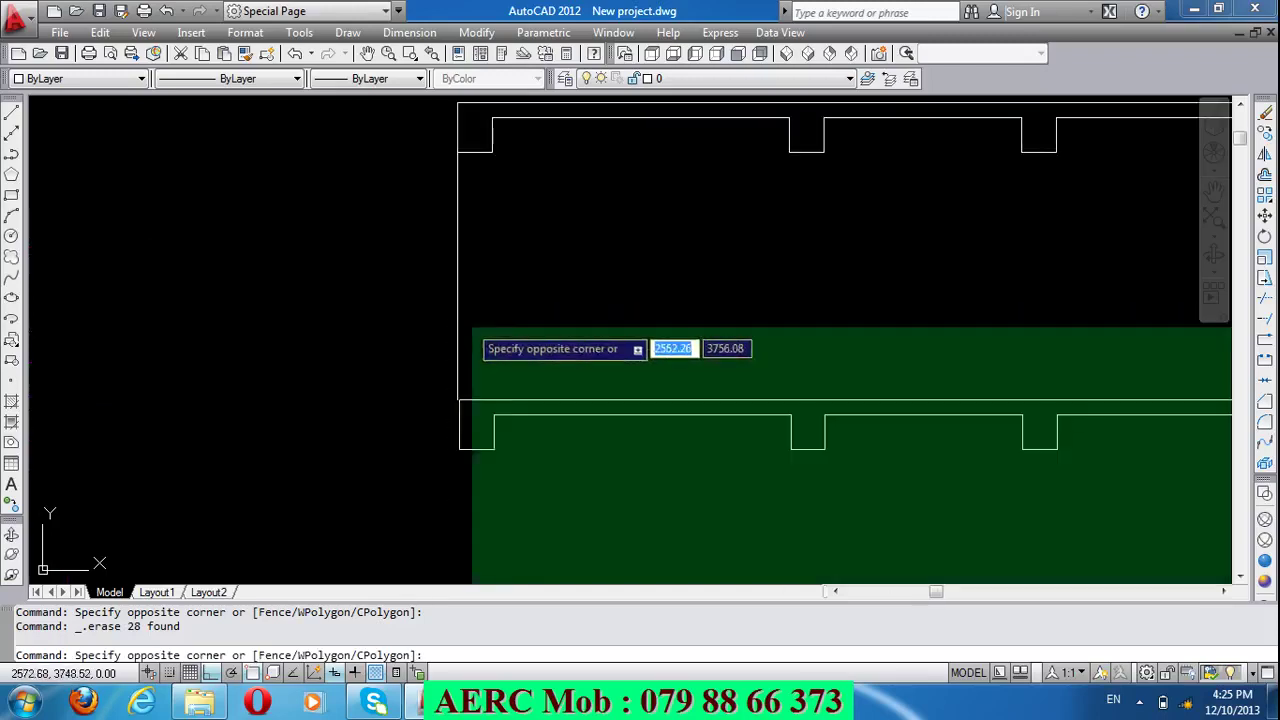
pyautogui.click(482, 345)
pyautogui.click(473, 414)
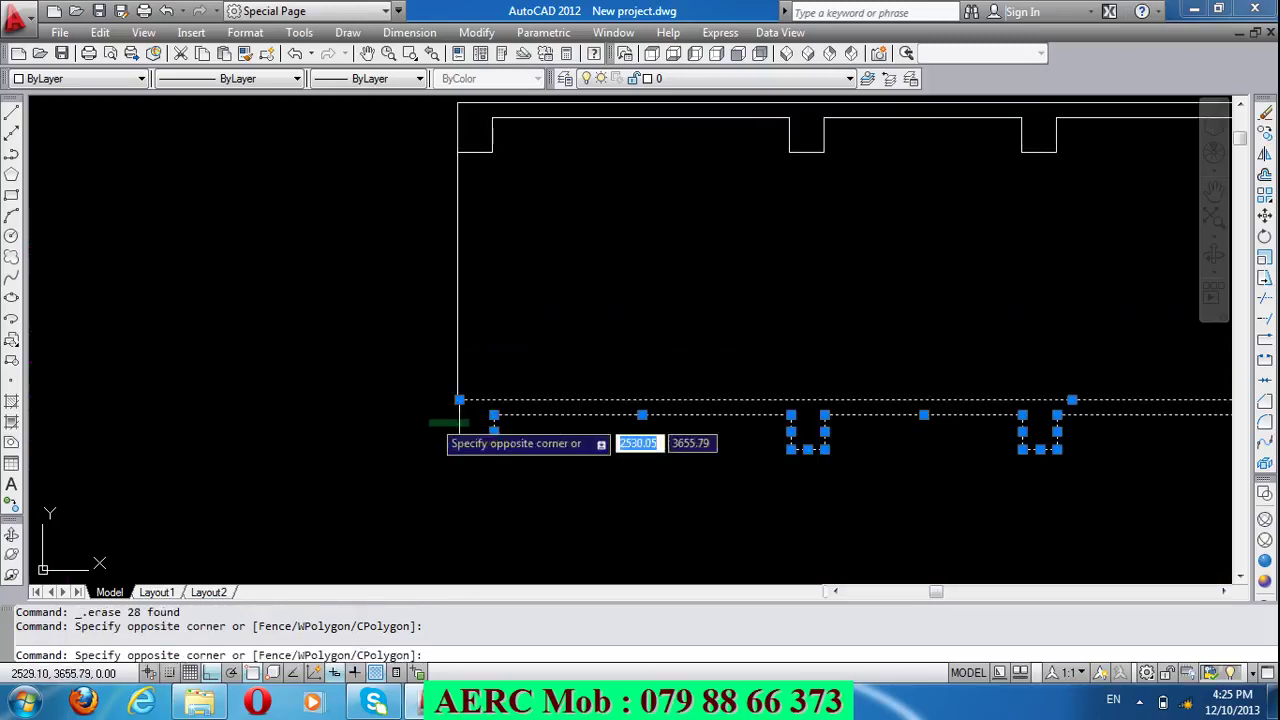
pyautogui.click(429, 417)
pyautogui.press('Delete')
# Step: Erase the leftover U-shaped lines at the right
pyautogui.scroll(-2, 451, 466)
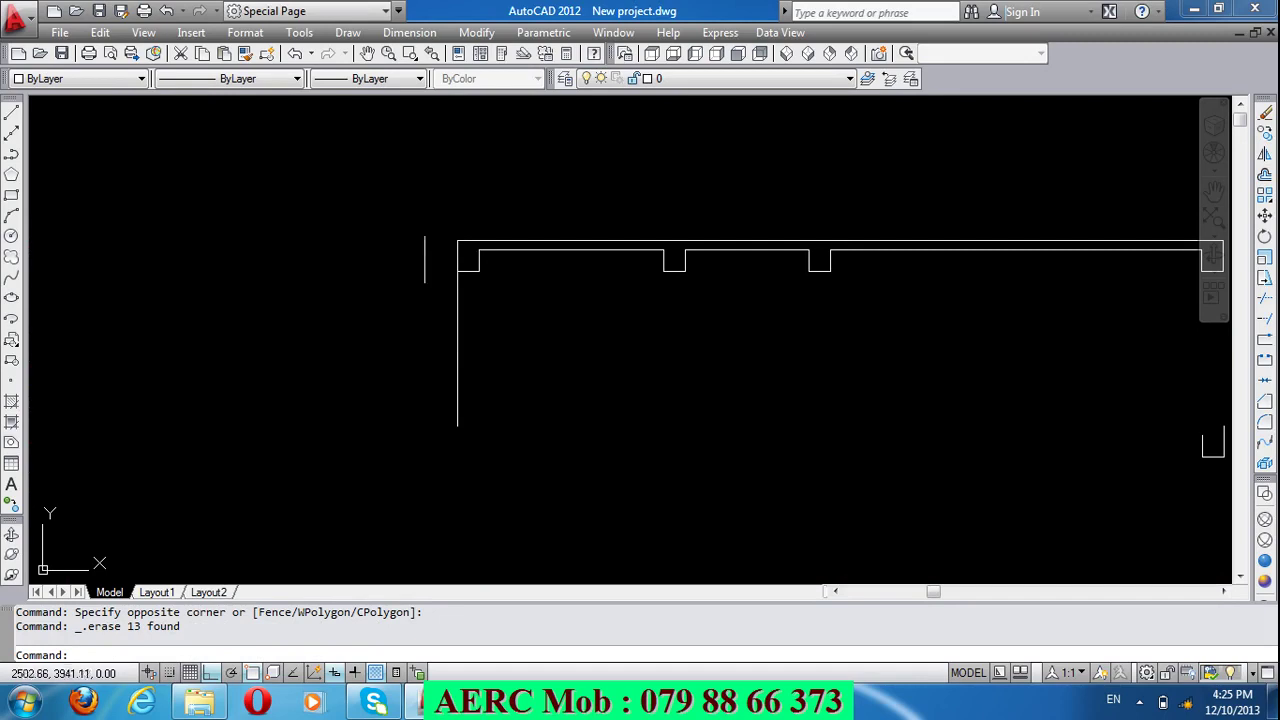
pyautogui.scroll(1, 500, 290)
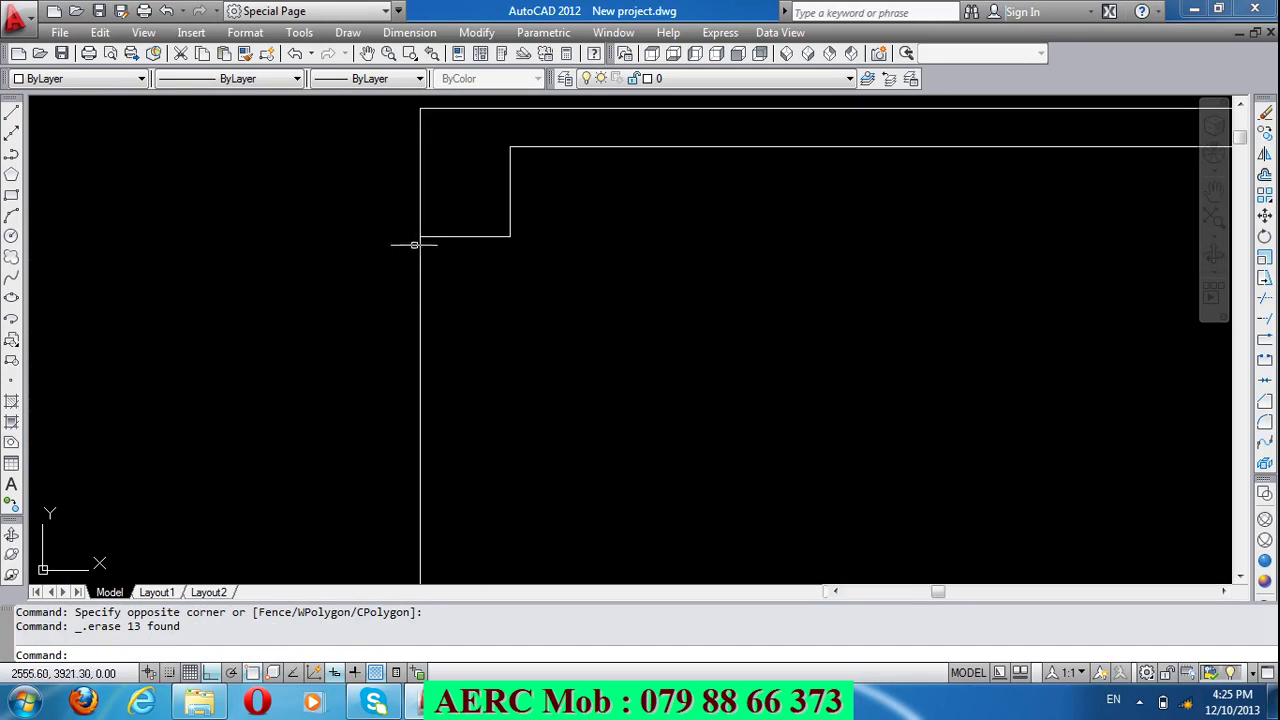
pyautogui.scroll(-3, 404, 230)
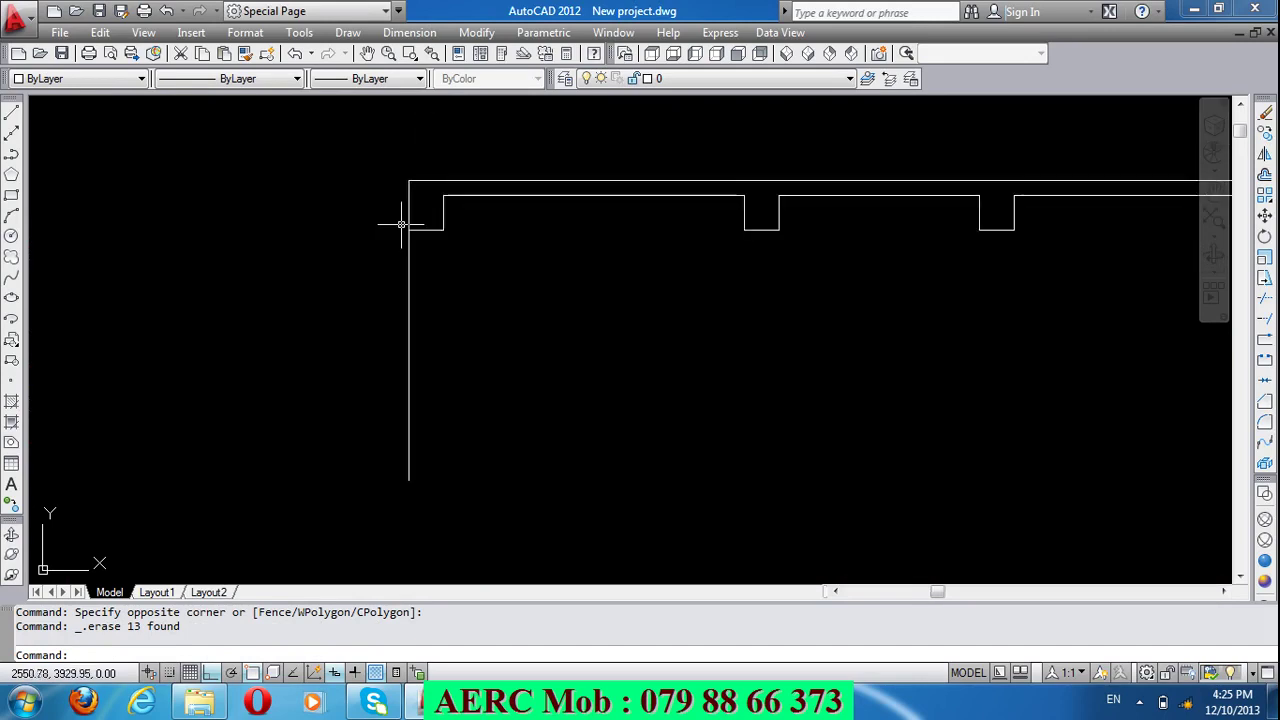
pyautogui.scroll(-2, 290, 300)
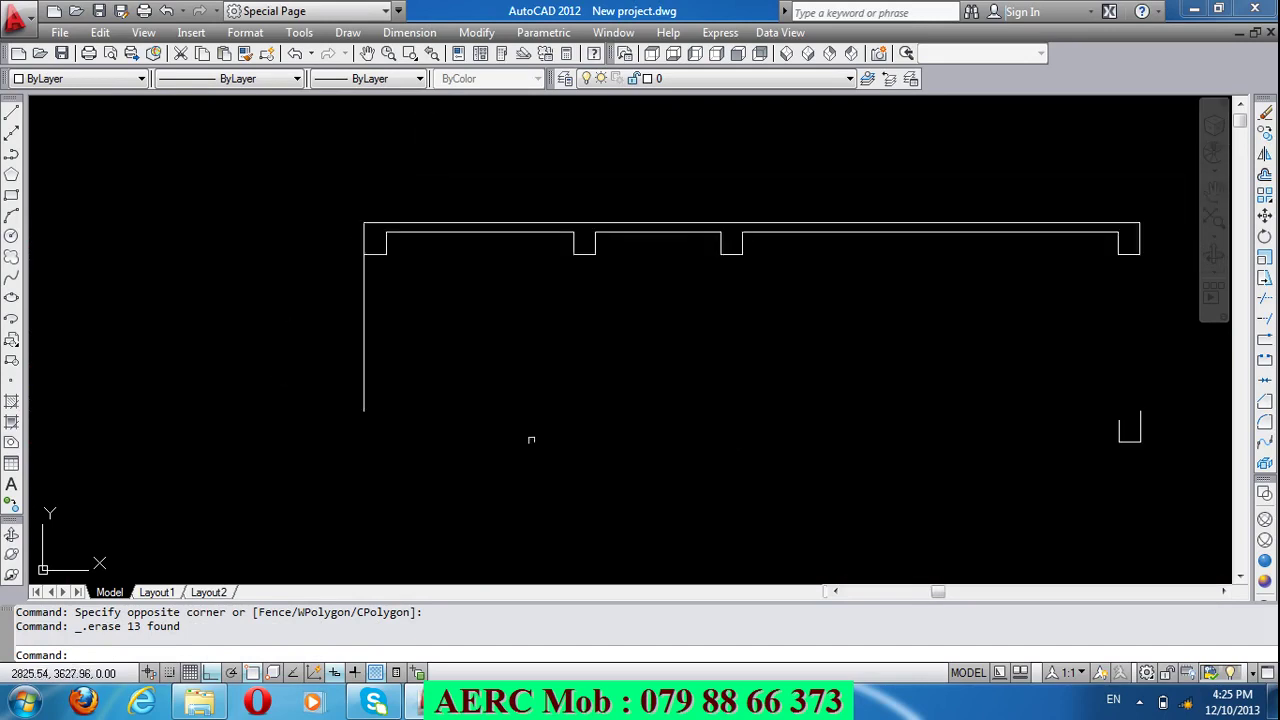
pyautogui.click(1079, 397)
pyautogui.press('Delete')
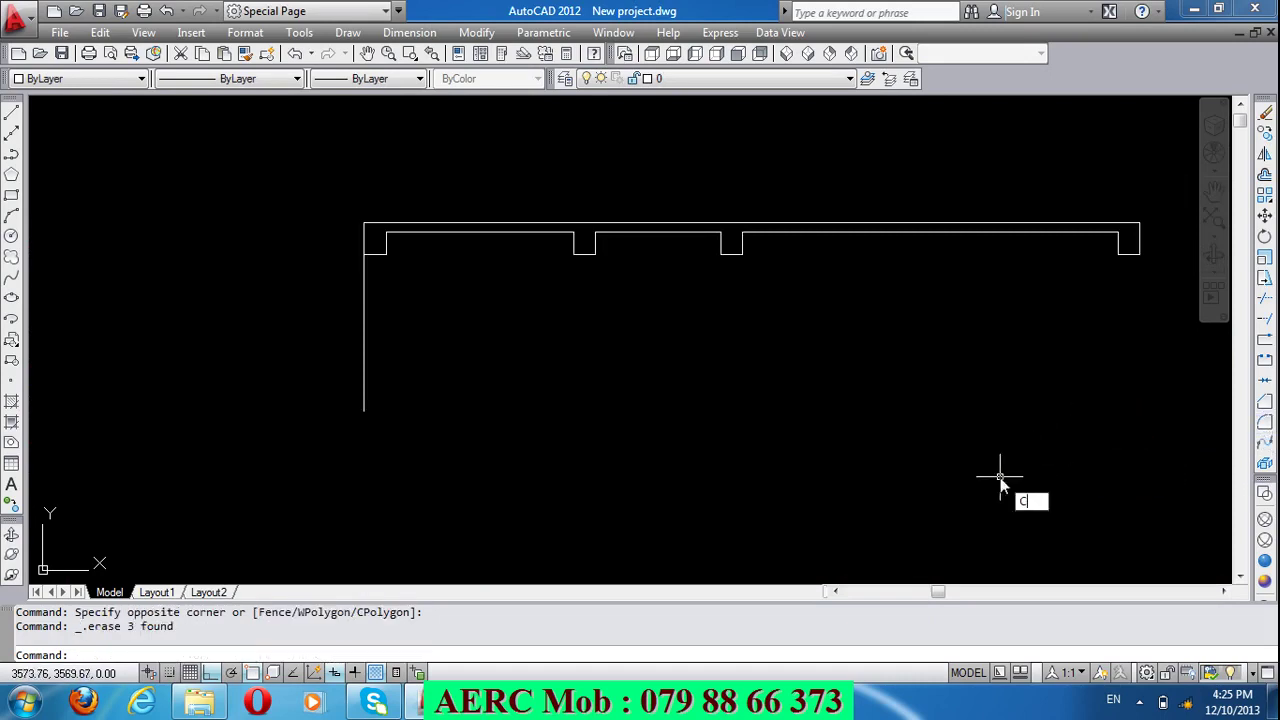
pyautogui.write('o')
pyautogui.press('Return')
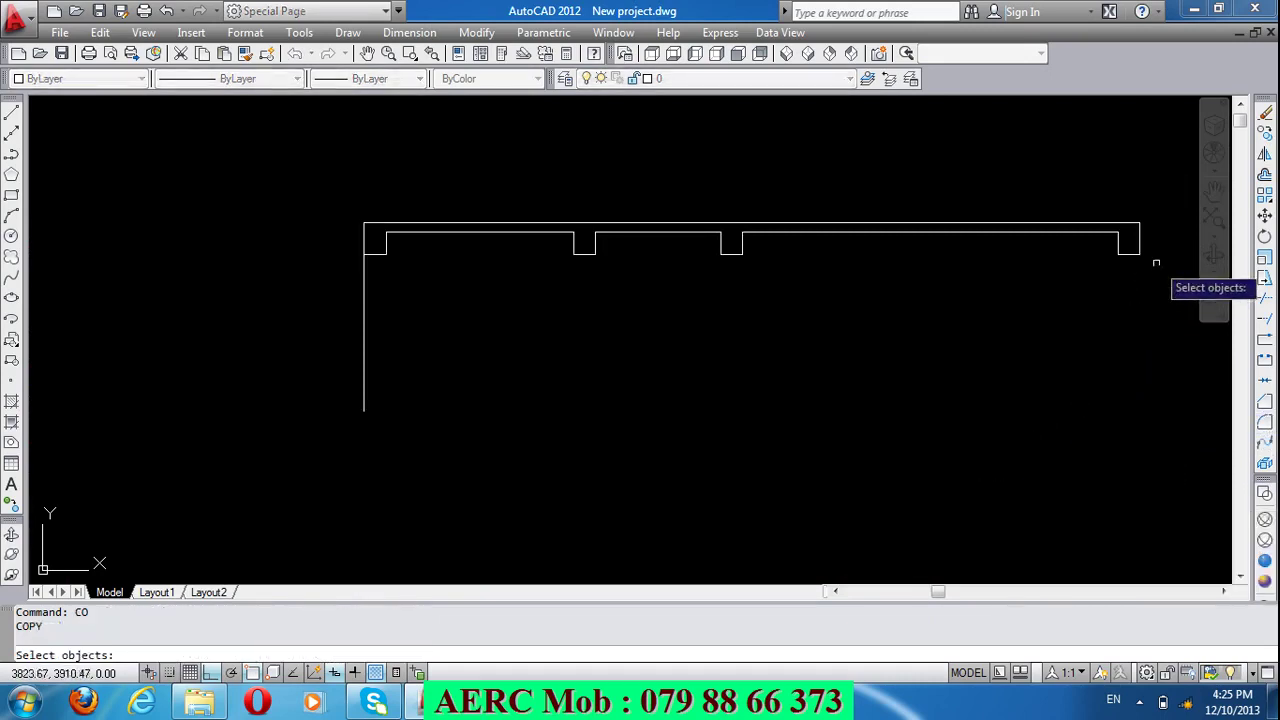
# Step: Copy the top slab profile 300 units straight down from its corner
pyautogui.click(1156, 262)
pyautogui.click(352, 255)
pyautogui.scroll(7, 352, 255)
pyautogui.moveTo(542, 220); pyautogui.dragTo(372, 160)
pyautogui.scroll(-6, 478, 430)
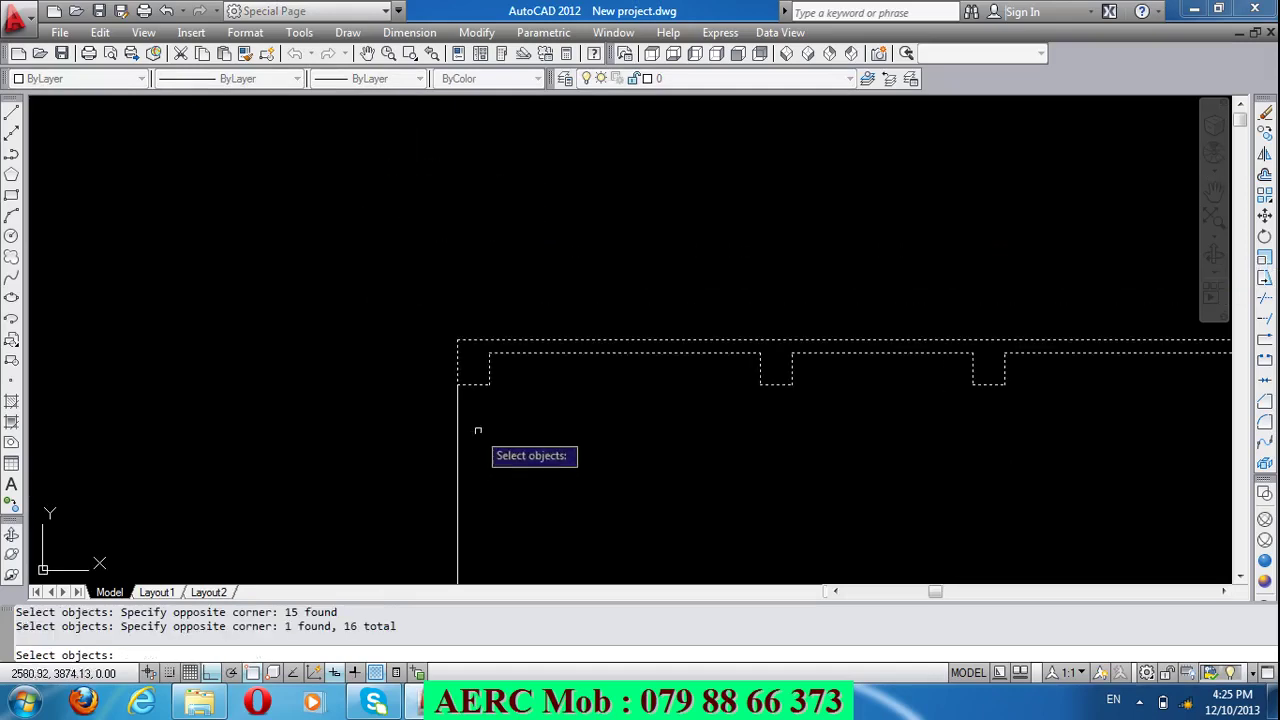
pyautogui.scroll(7, 460, 352)
pyautogui.press('Return')
pyautogui.click(407, 283)
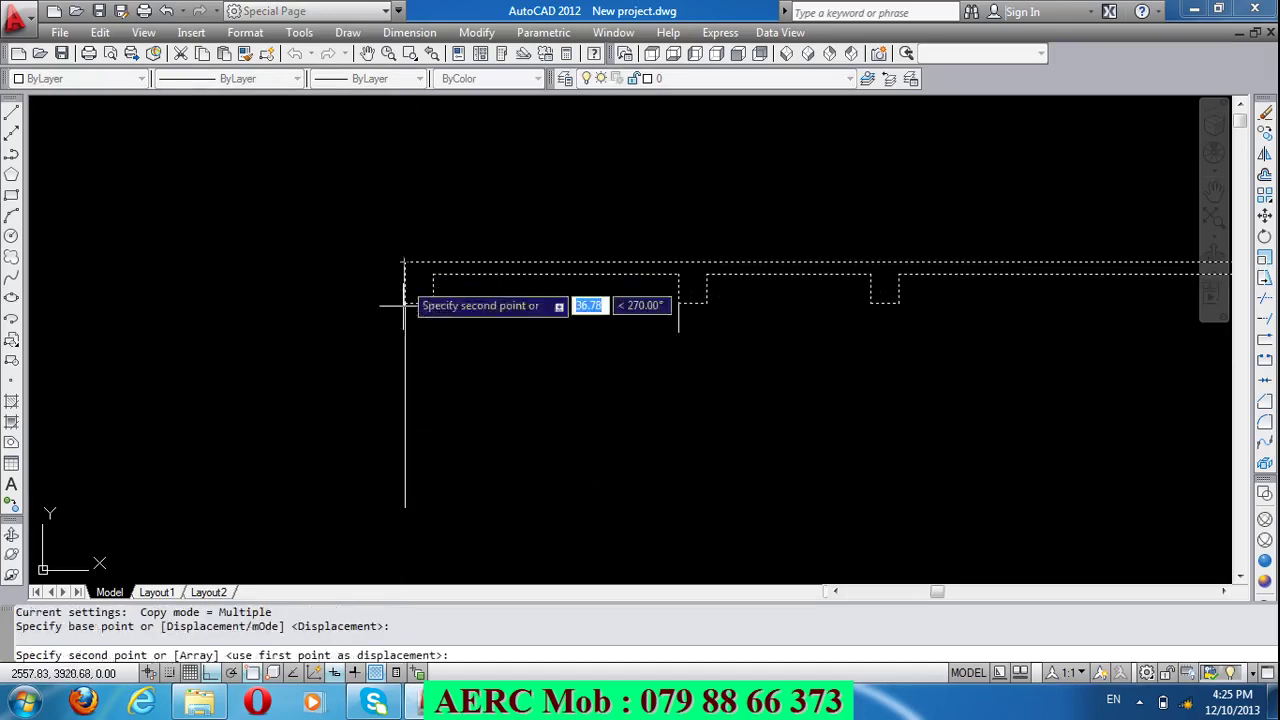
pyautogui.scroll(8, 407, 520)
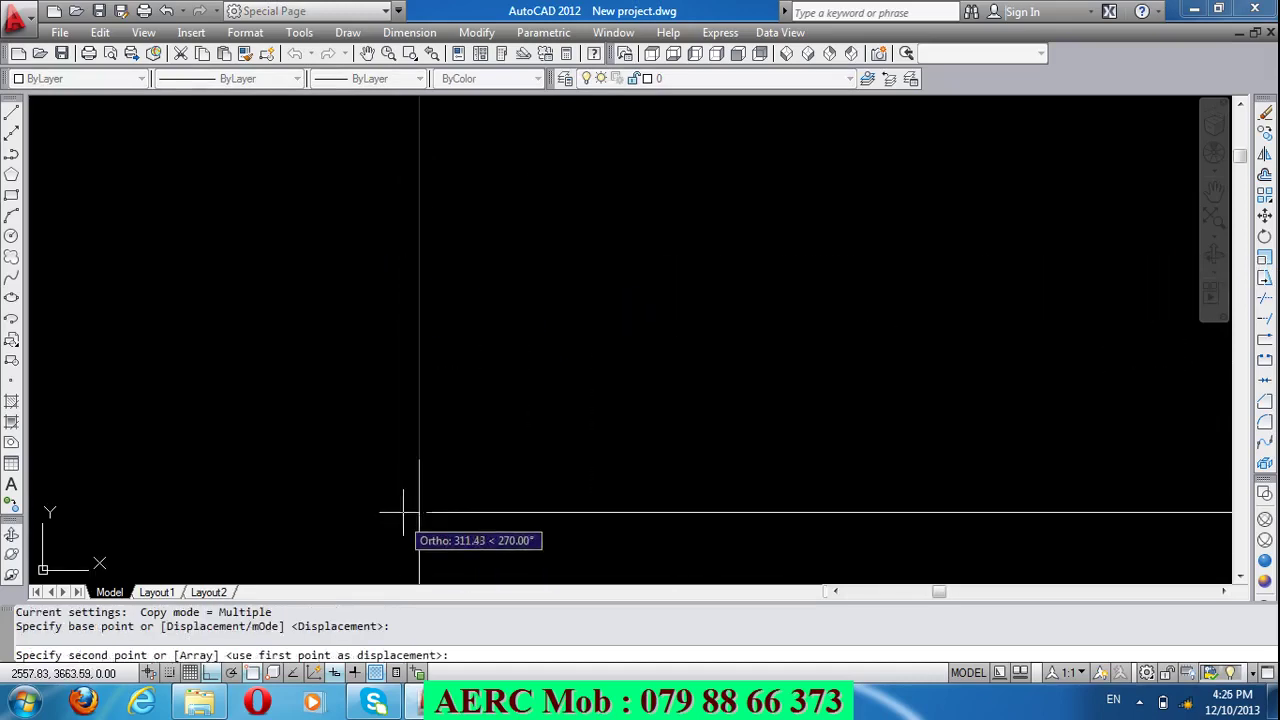
pyautogui.click(418, 458)
pyautogui.scroll(-3, 340, 430)
pyautogui.press('Return')
pyautogui.scroll(2, 350, 370)
pyautogui.scroll(4, 343, 386)
pyautogui.scroll(4, 343, 384)
pyautogui.scroll(-10, 343, 371)
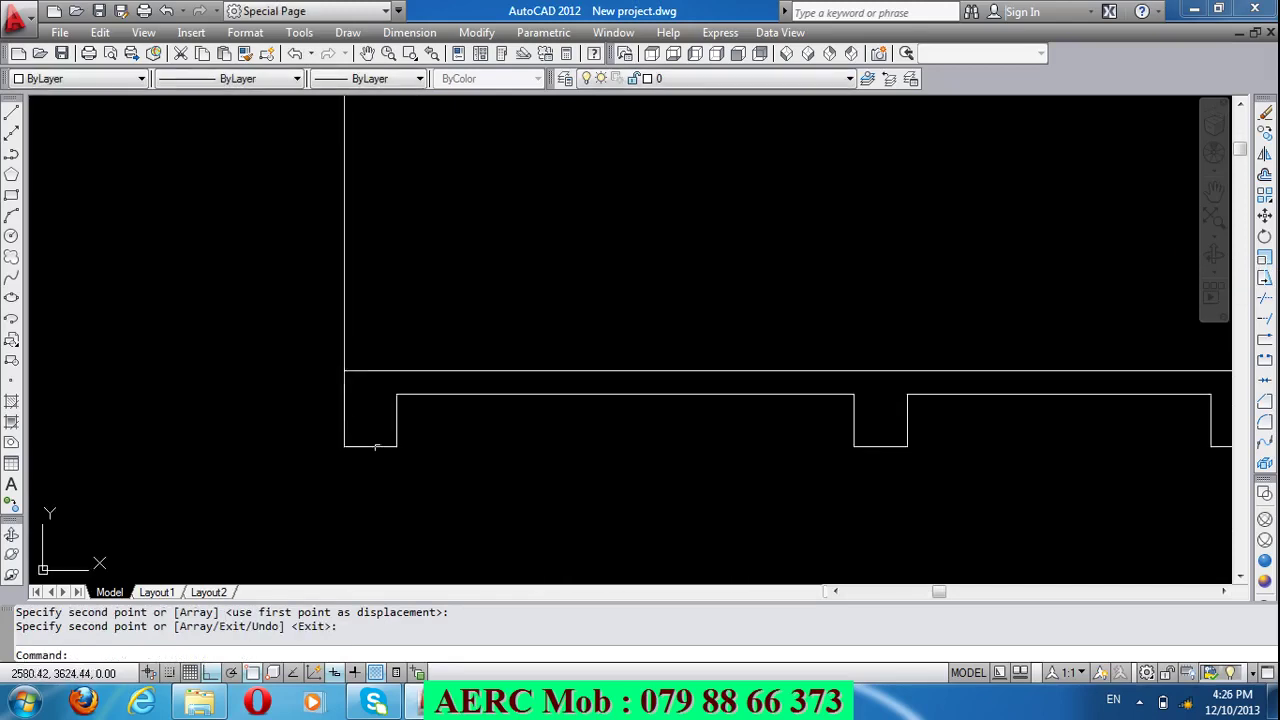
pyautogui.scroll(-5, 376, 447)
# Step: Copy the left vertical wall line down to connect the stacked slabs
pyautogui.write('o')
pyautogui.press('Return')
pyautogui.moveTo(397, 403); pyautogui.dragTo(353, 377)
pyautogui.scroll(2, 353, 377)
pyautogui.scroll(2, 345, 377)
pyautogui.scroll(2, 340, 378)
pyautogui.scroll(2, 333, 380)
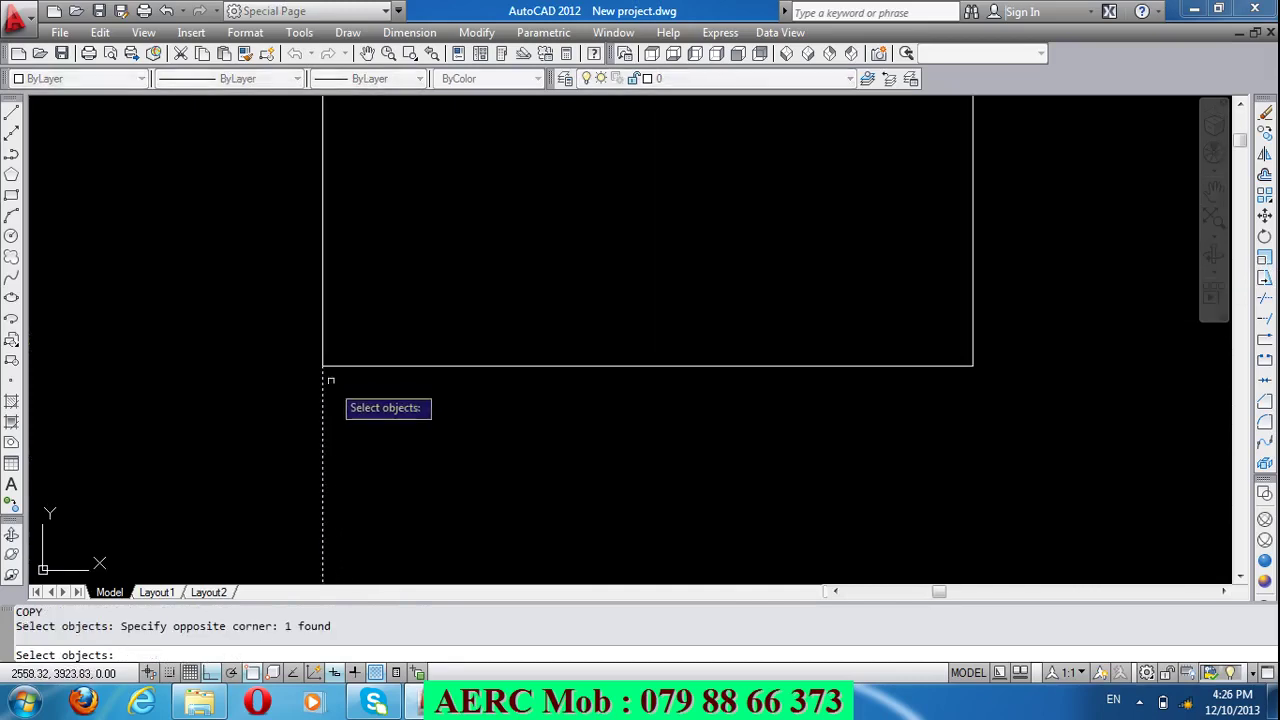
pyautogui.press('Return')
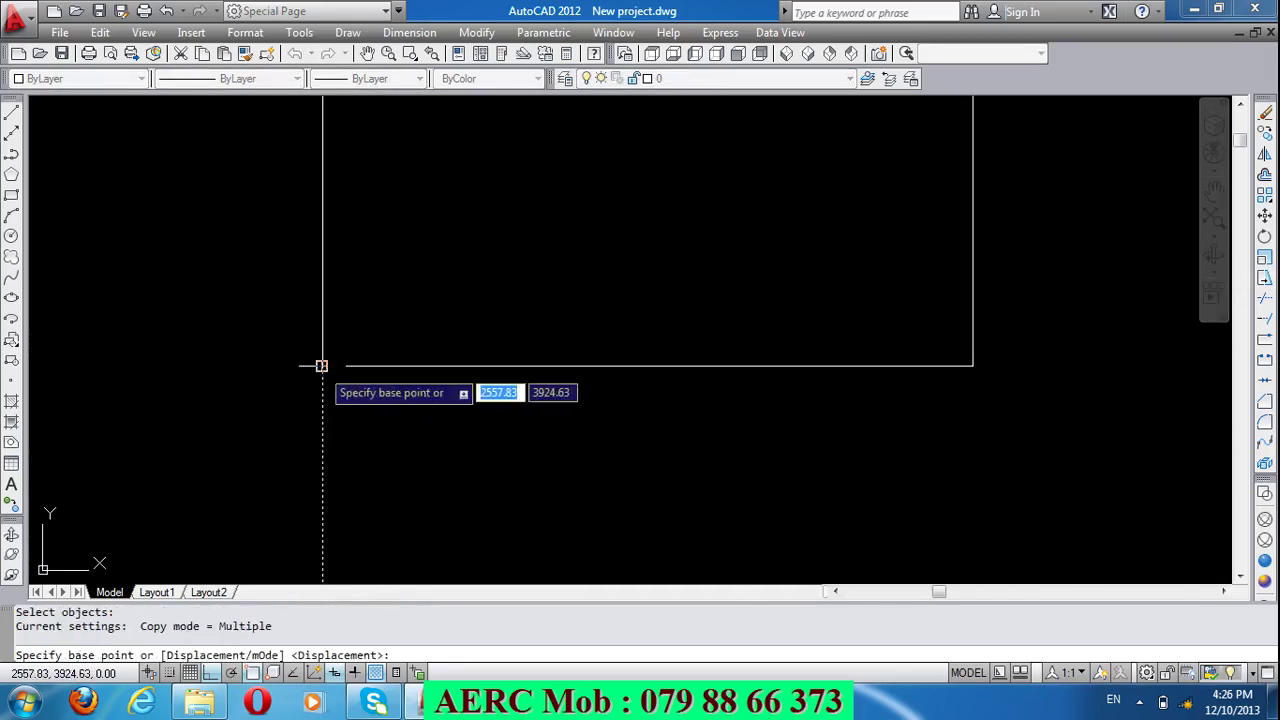
pyautogui.click(321, 366)
pyautogui.scroll(-3, 336, 290)
pyautogui.scroll(-5, 337, 298)
pyautogui.scroll(3, 334, 472)
pyautogui.scroll(2, 335, 300)
pyautogui.scroll(2, 285, 325)
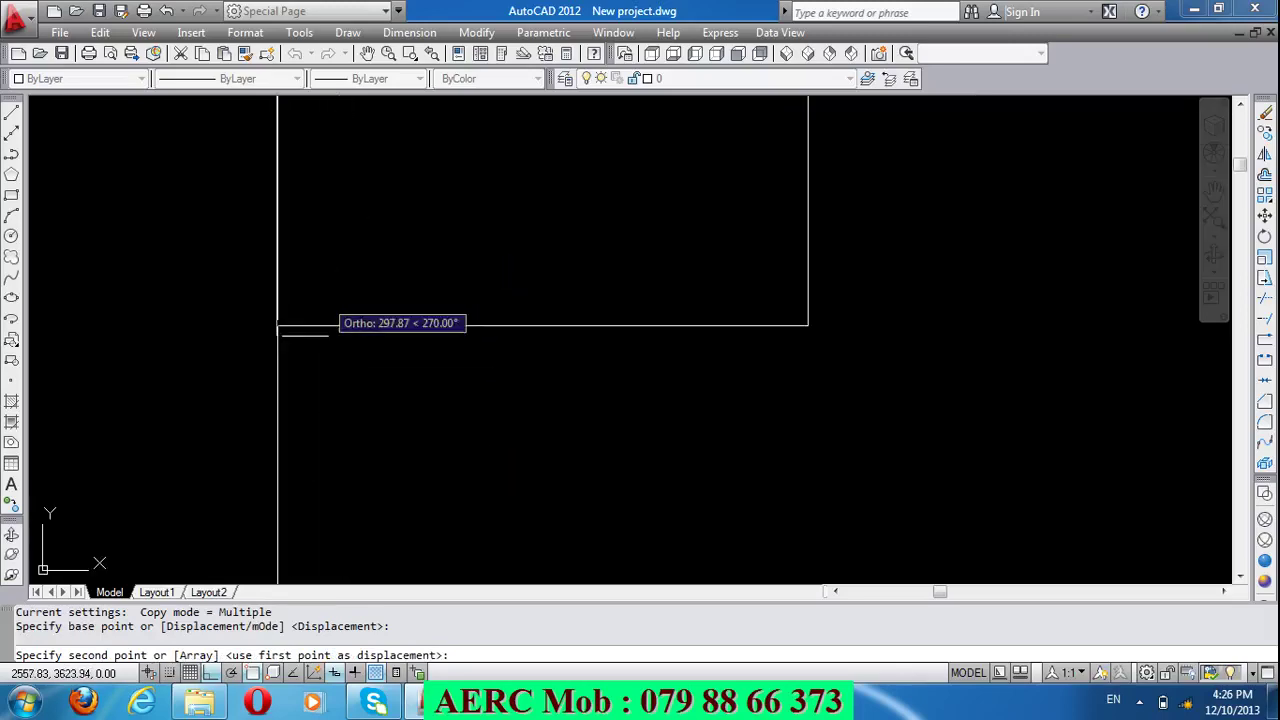
pyautogui.click(277, 325)
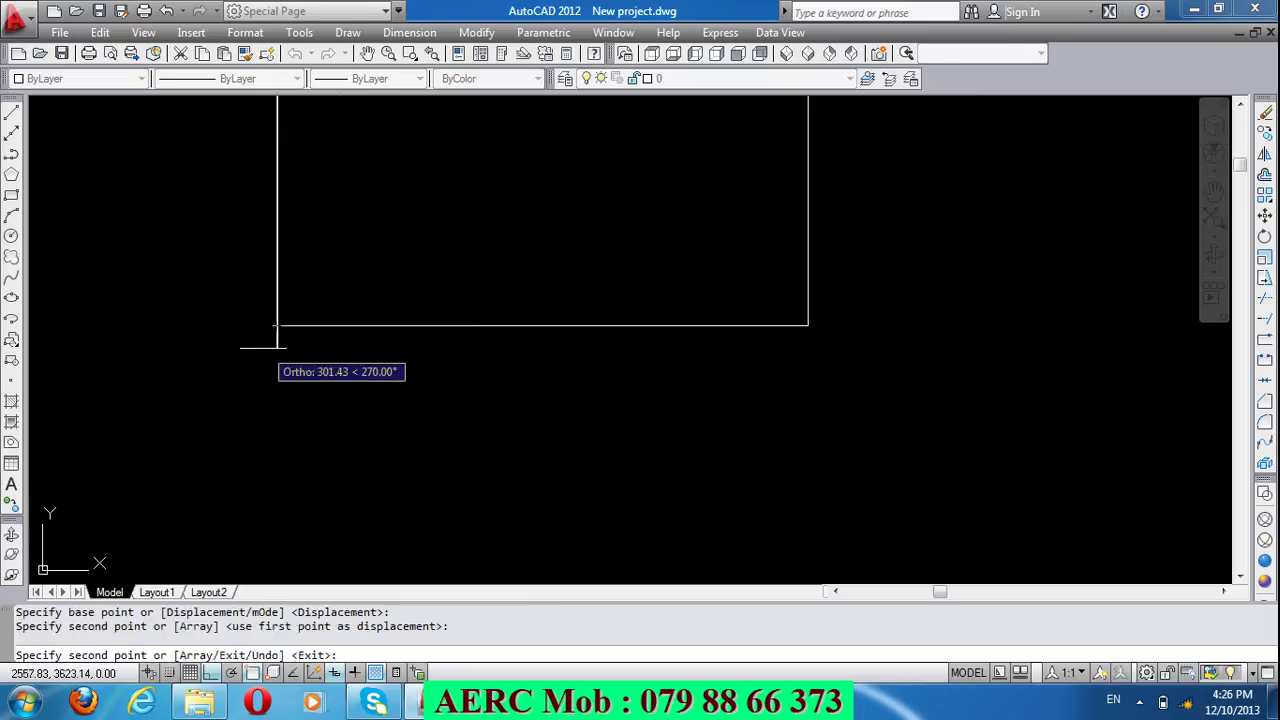
pyautogui.press('Return')
pyautogui.scroll(-2, 394, 400)
pyautogui.scroll(2, 297, 362)
pyautogui.scroll(2, 418, 392)
pyautogui.scroll(-1, 400, 380)
pyautogui.scroll(2, 342, 354)
pyautogui.scroll(-3, 342, 354)
pyautogui.scroll(-1, 386, 360)
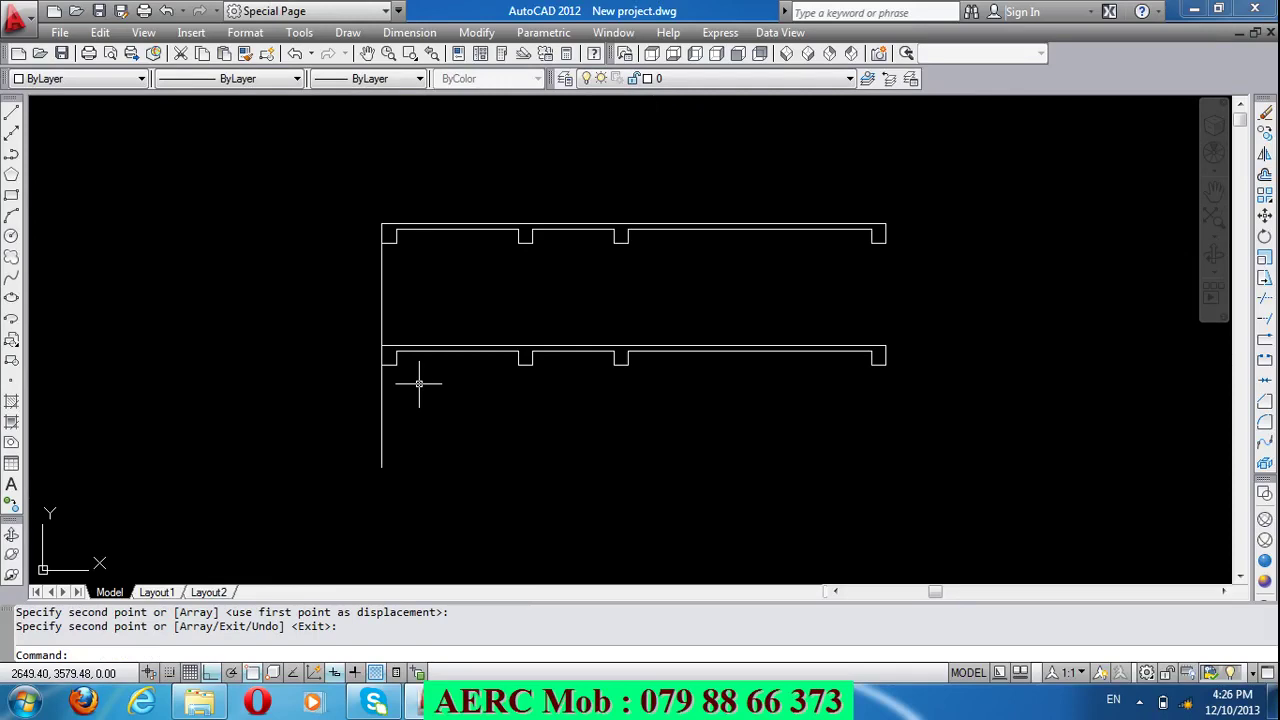
pyautogui.write('O')
pyautogui.press('Return')
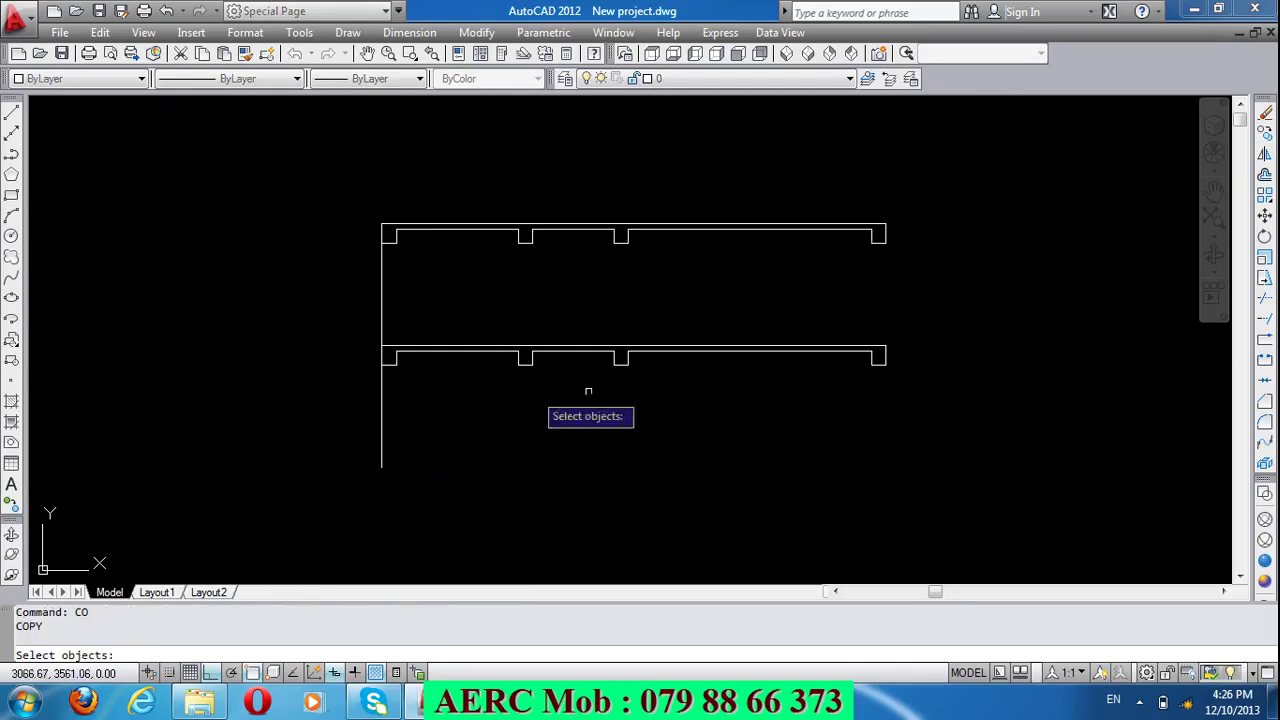
pyautogui.click(978, 444)
pyautogui.scroll(3, 365, 194)
pyautogui.scroll(3, 365, 194)
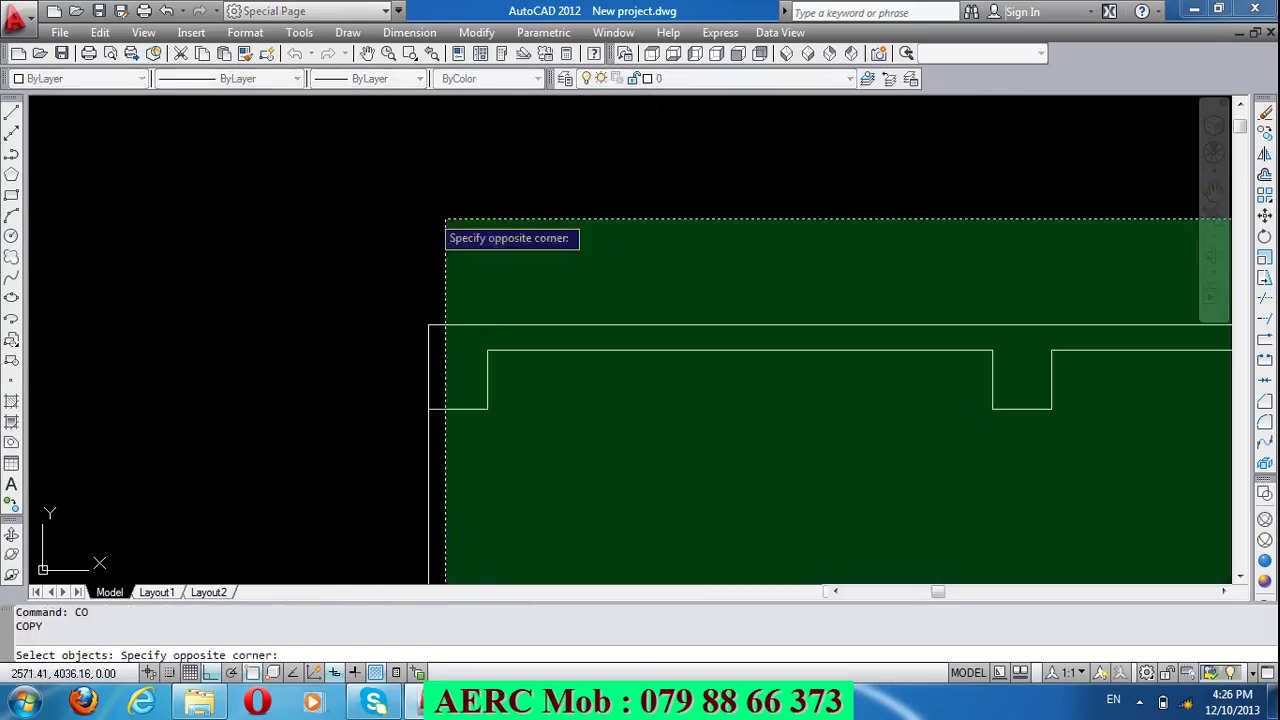
pyautogui.click(446, 210)
pyautogui.click(430, 368)
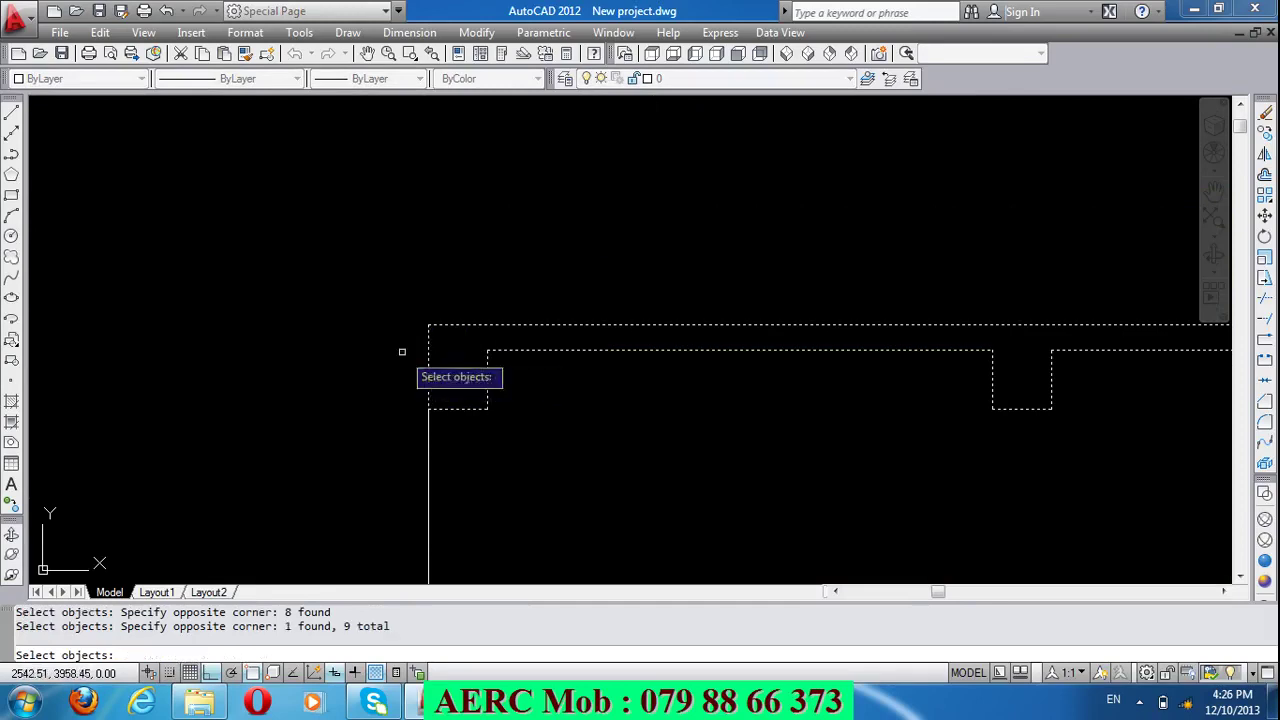
pyautogui.scroll(-4, 414, 266)
pyautogui.click(421, 420)
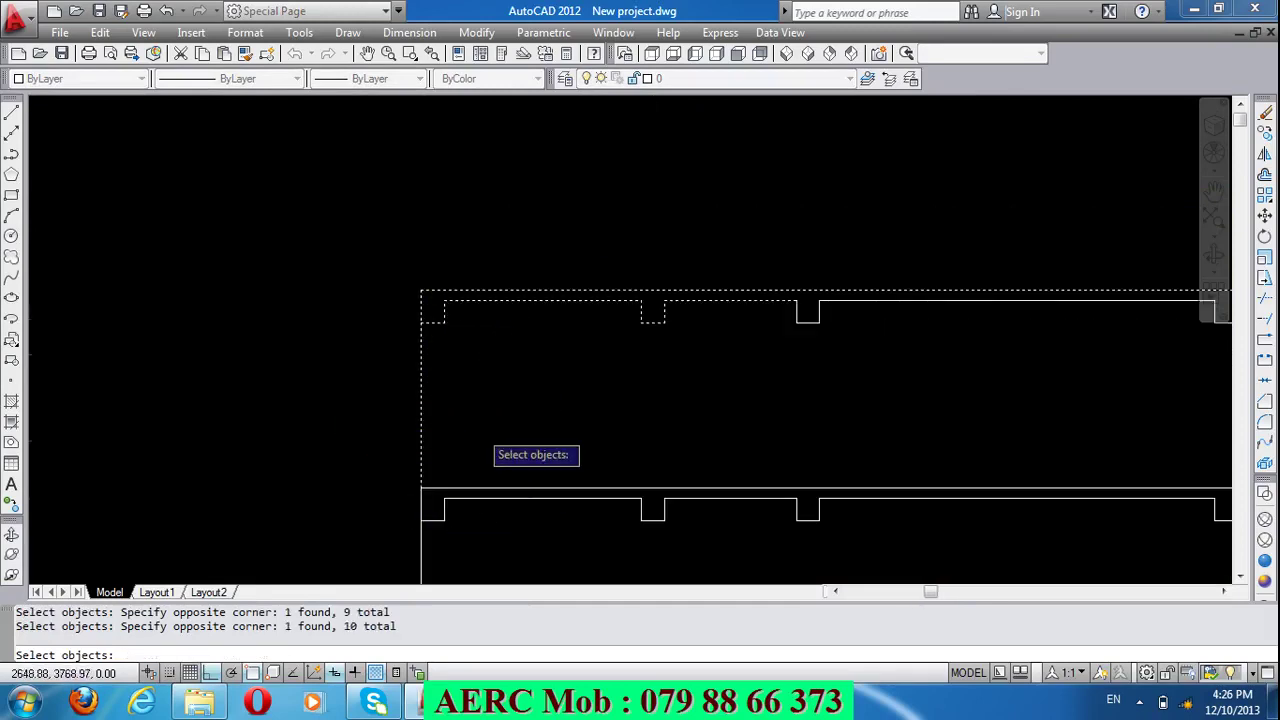
pyautogui.scroll(-4, 476, 430)
pyautogui.click(478, 497)
pyautogui.click(426, 481)
pyautogui.scroll(2, 457, 470)
pyautogui.scroll(2, 471, 477)
pyautogui.click(456, 452)
pyautogui.click(421, 442)
pyautogui.click(431, 438)
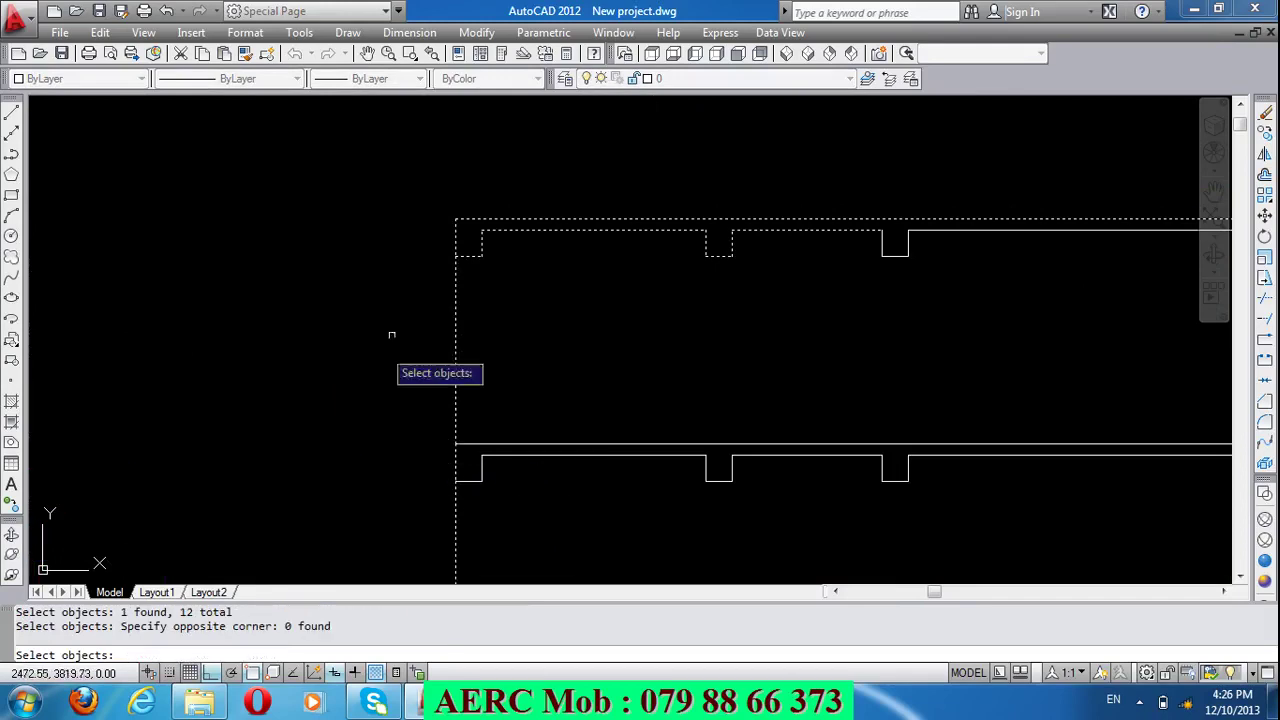
pyautogui.press('Return')
pyautogui.click(455, 217)
pyautogui.scroll(-3, 443, 246)
pyautogui.scroll(2, 455, 323)
pyautogui.scroll(1, 455, 323)
pyautogui.scroll(2, 451, 214)
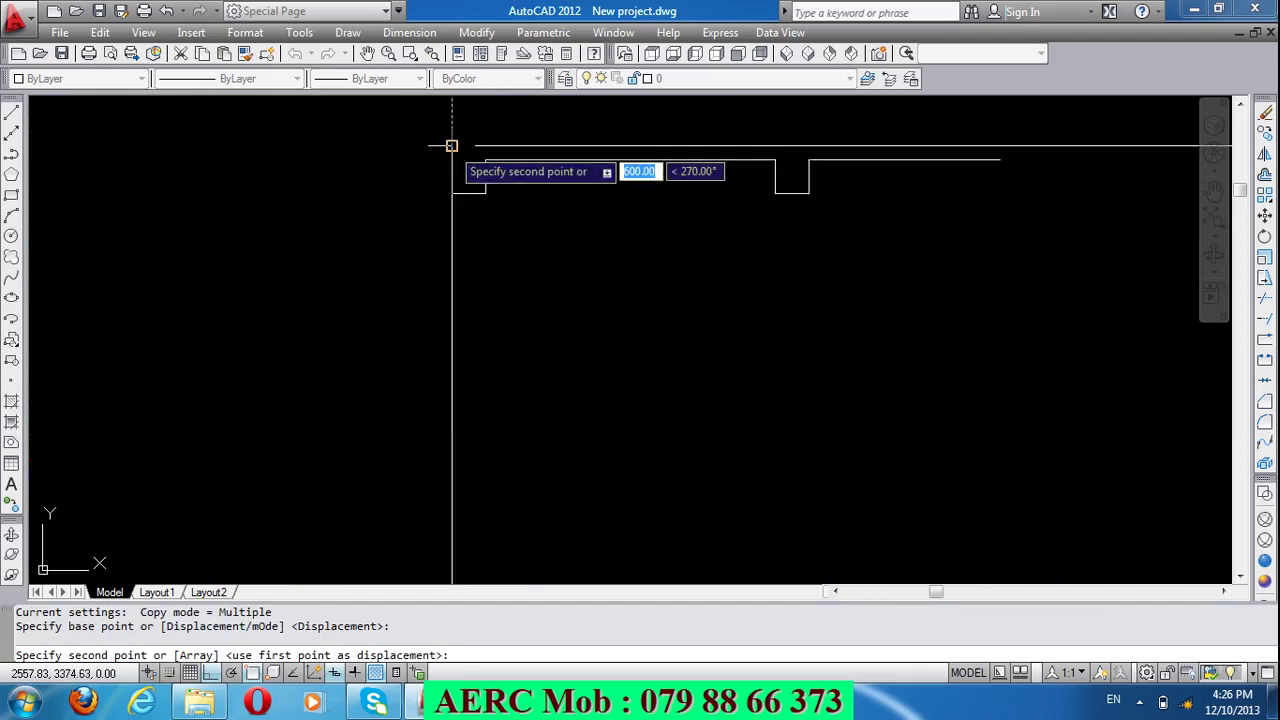
pyautogui.click(449, 143)
pyautogui.scroll(-3, 385, 280)
pyautogui.press('Return')
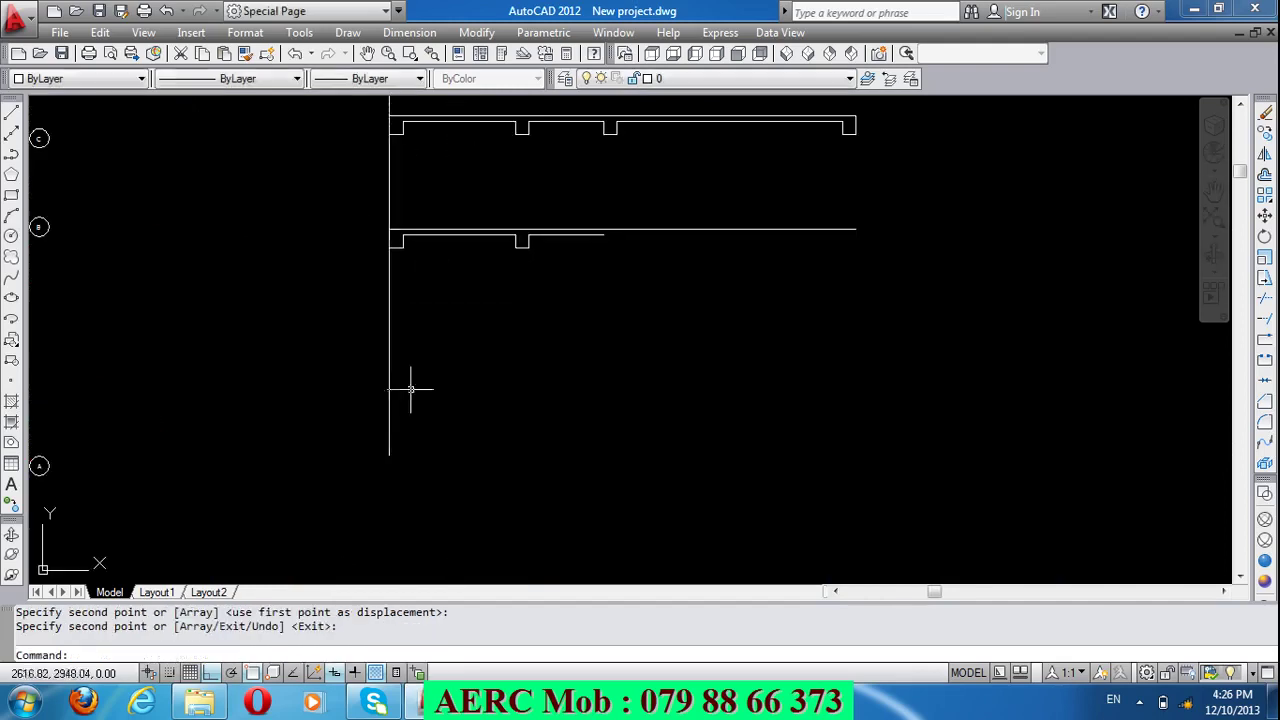
pyautogui.scroll(-3, 426, 383)
pyautogui.scroll(1, 427, 342)
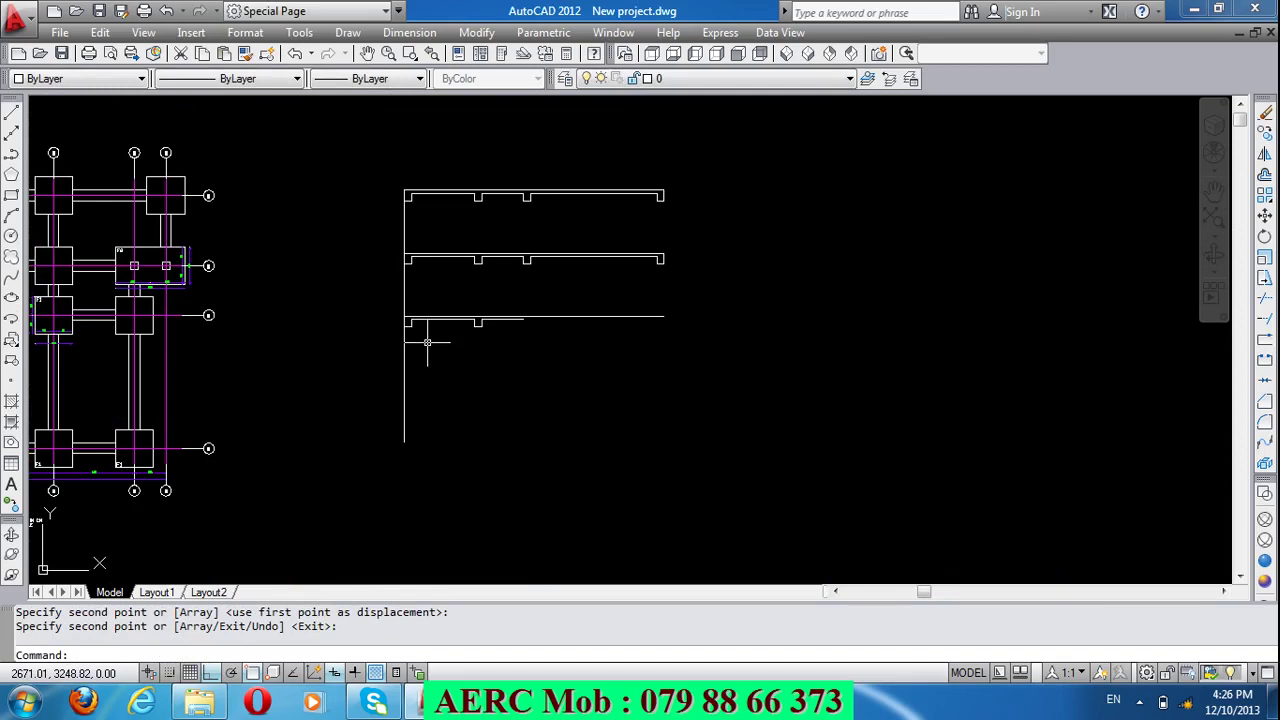
pyautogui.hotkey('ctrl', 'z')
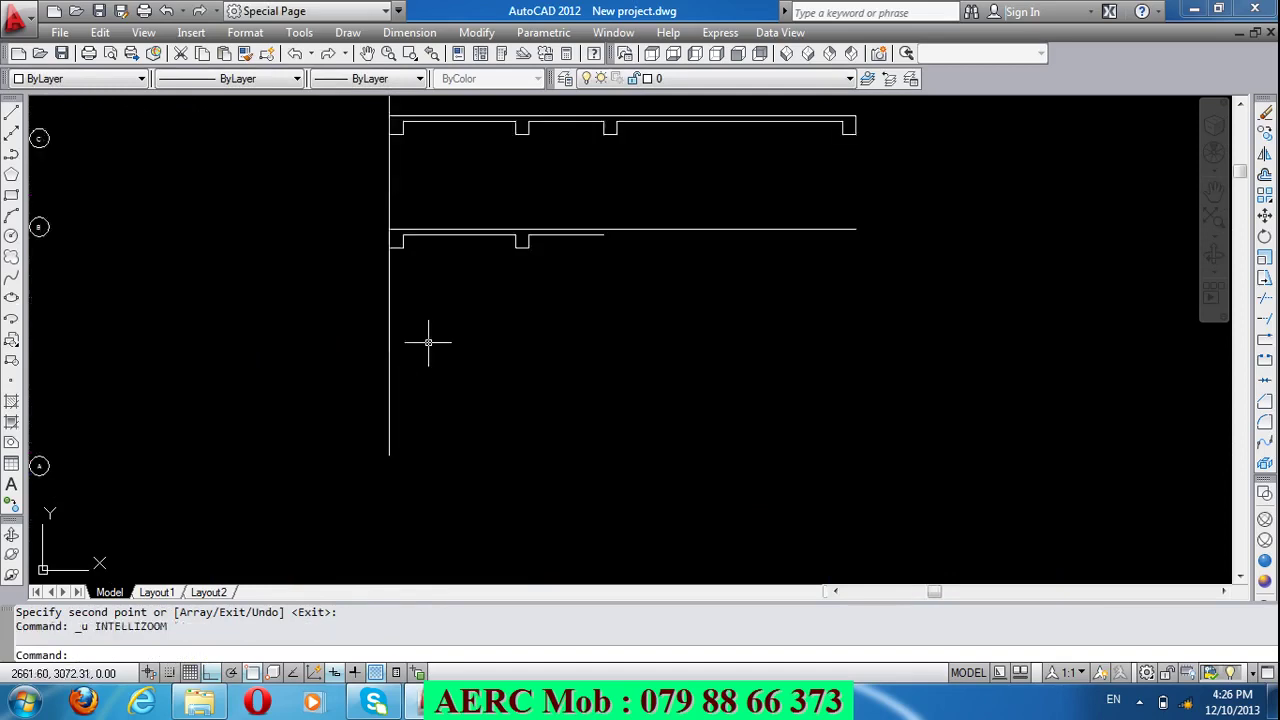
pyautogui.hotkey('ctrl', 'z')
# Step: Start a CO copy and select both stepped slabs and the wall line
pyautogui.write('co')
pyautogui.press('Return')
pyautogui.click(1030, 415)
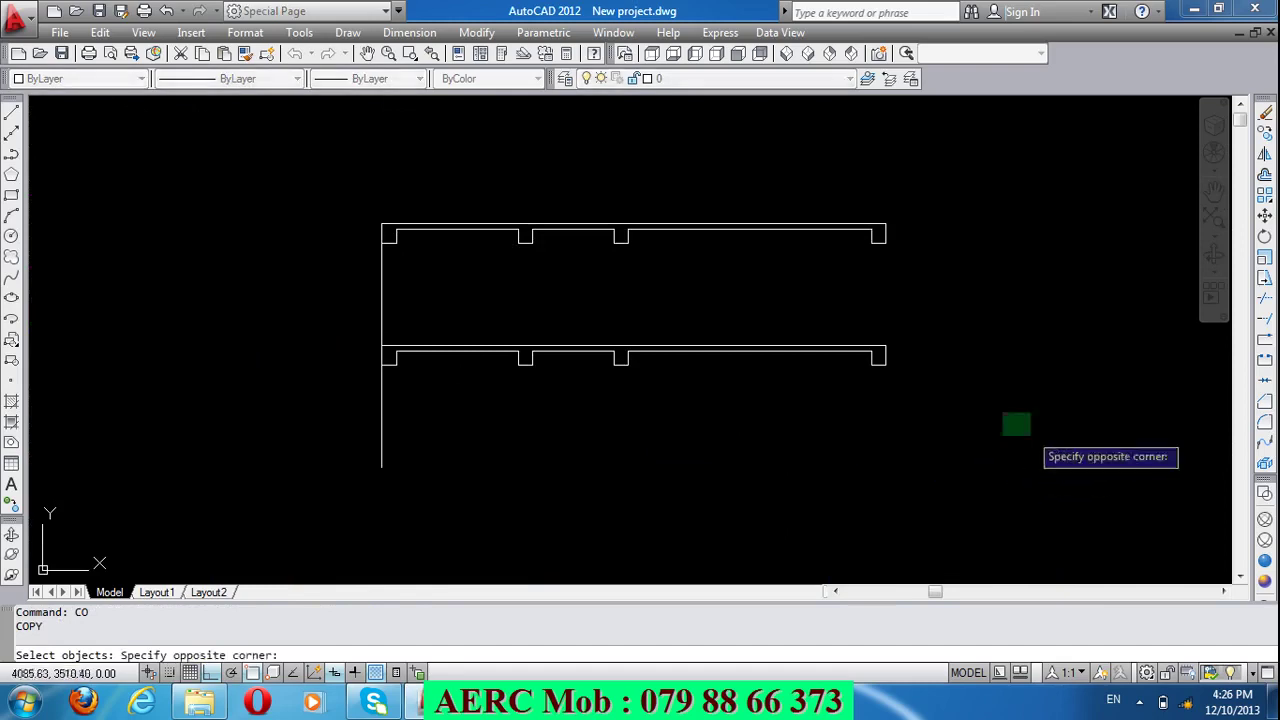
pyautogui.click(388, 173)
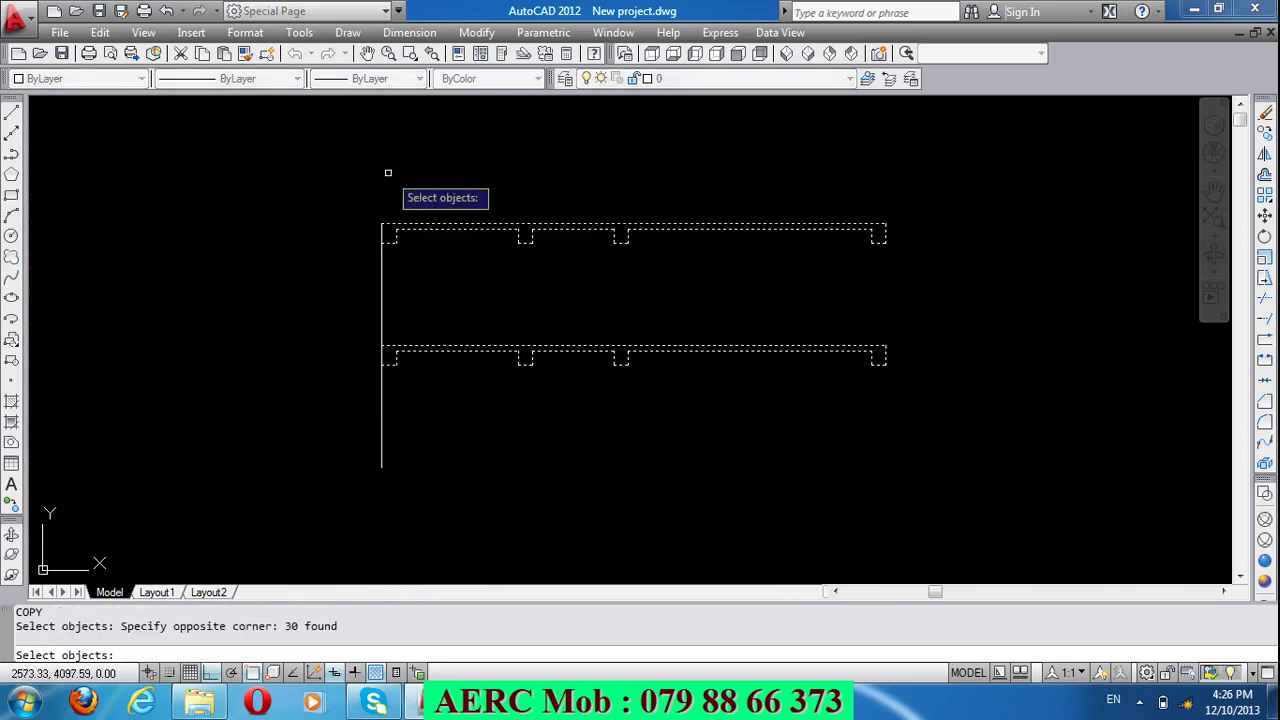
pyautogui.click(390, 233)
pyautogui.click(366, 262)
pyautogui.click(409, 287)
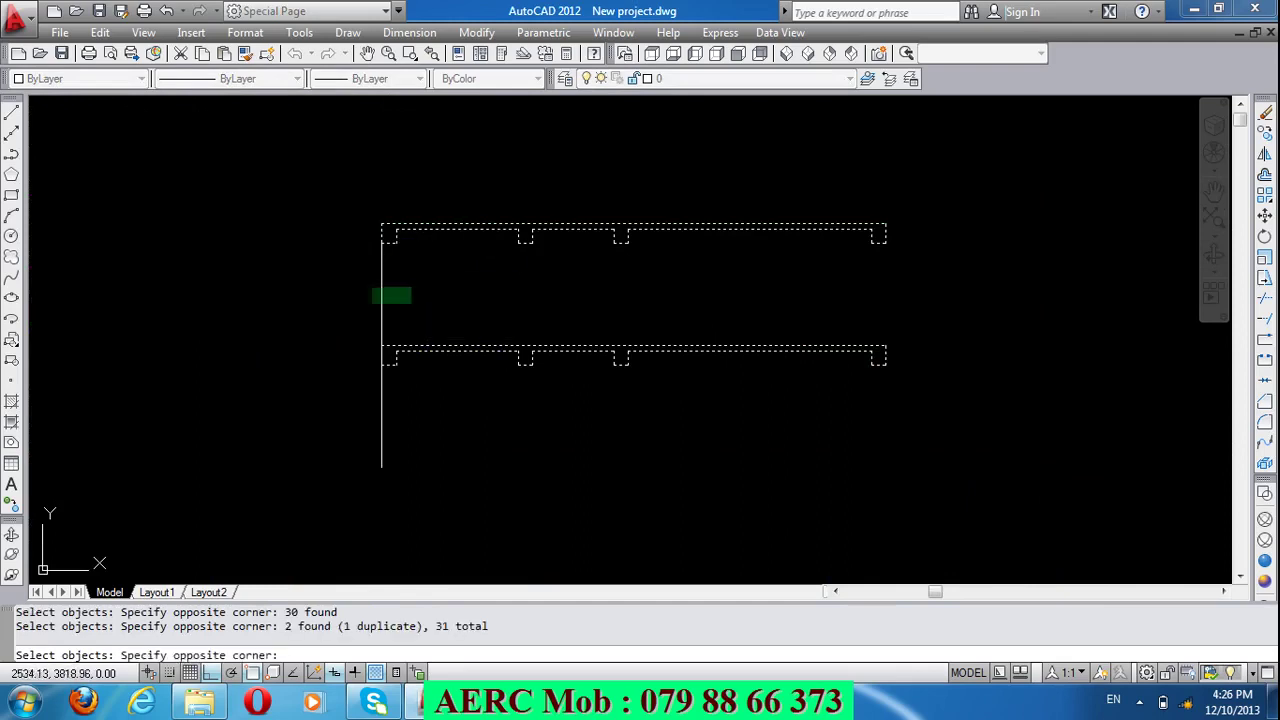
pyautogui.click(380, 370)
pyautogui.click(386, 356)
pyautogui.click(338, 342)
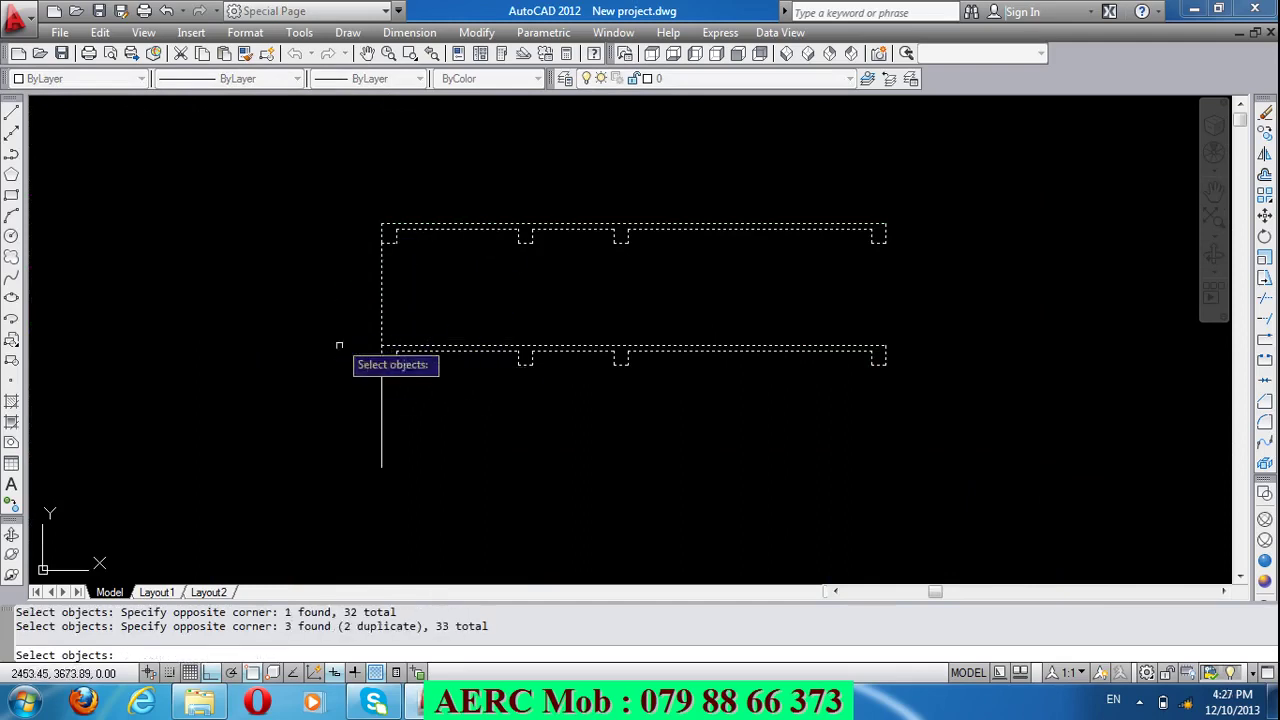
pyautogui.click(423, 423)
pyautogui.click(320, 392)
pyautogui.scroll(5, 375, 225)
pyautogui.scroll(4, 379, 245)
pyautogui.scroll(2, 379, 262)
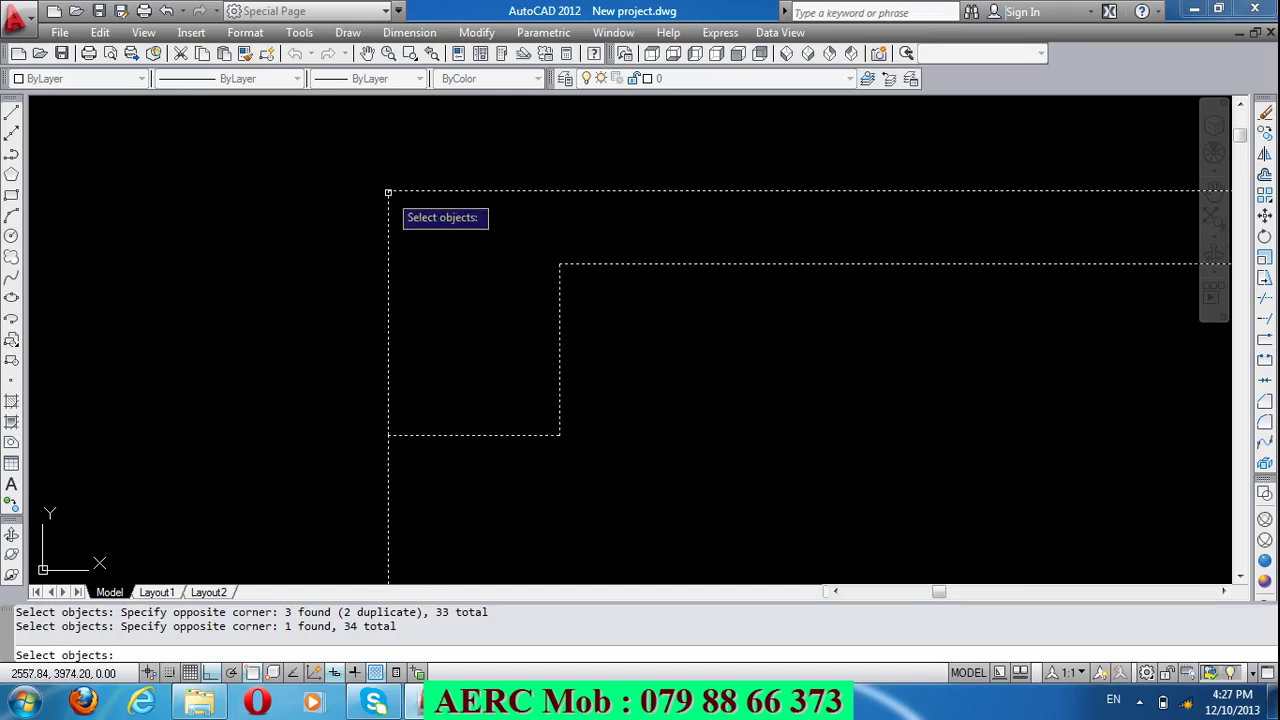
pyautogui.press('Return')
# Step: Place the two-slab copy about 610 units below the top slab's left corner
pyautogui.click(388, 191)
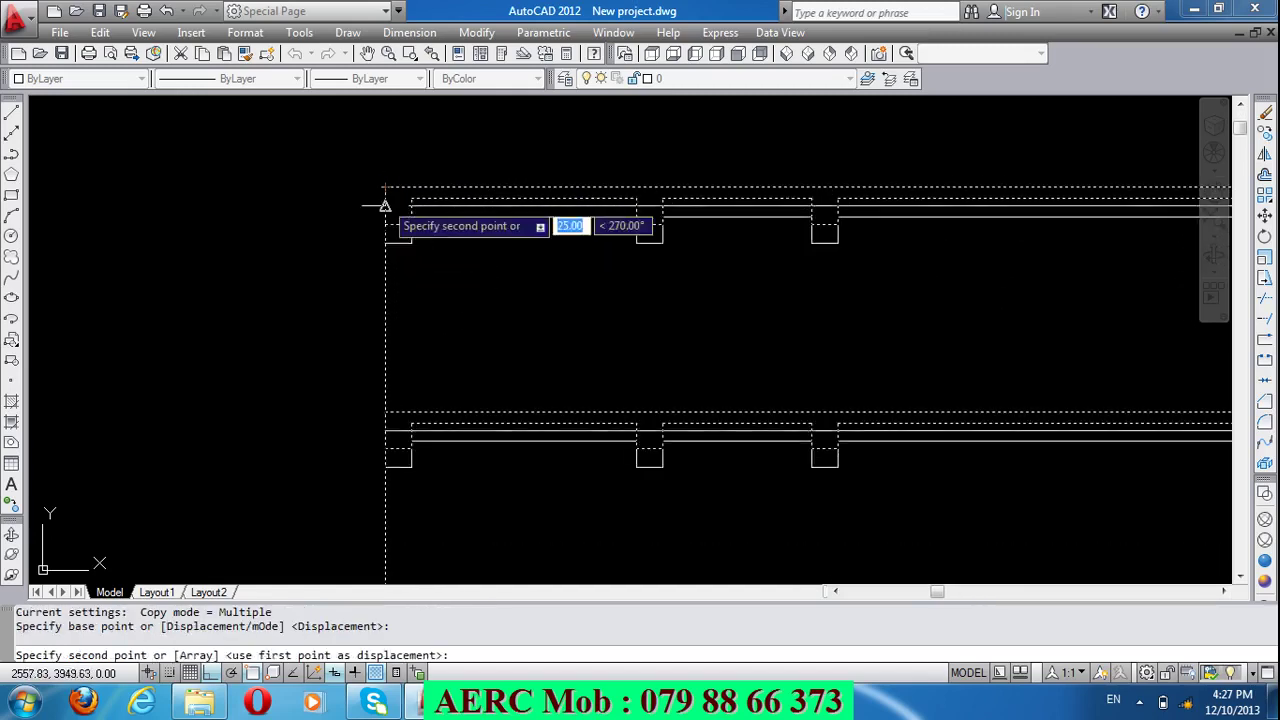
pyautogui.scroll(-5, 380, 230)
pyautogui.scroll(5, 380, 390)
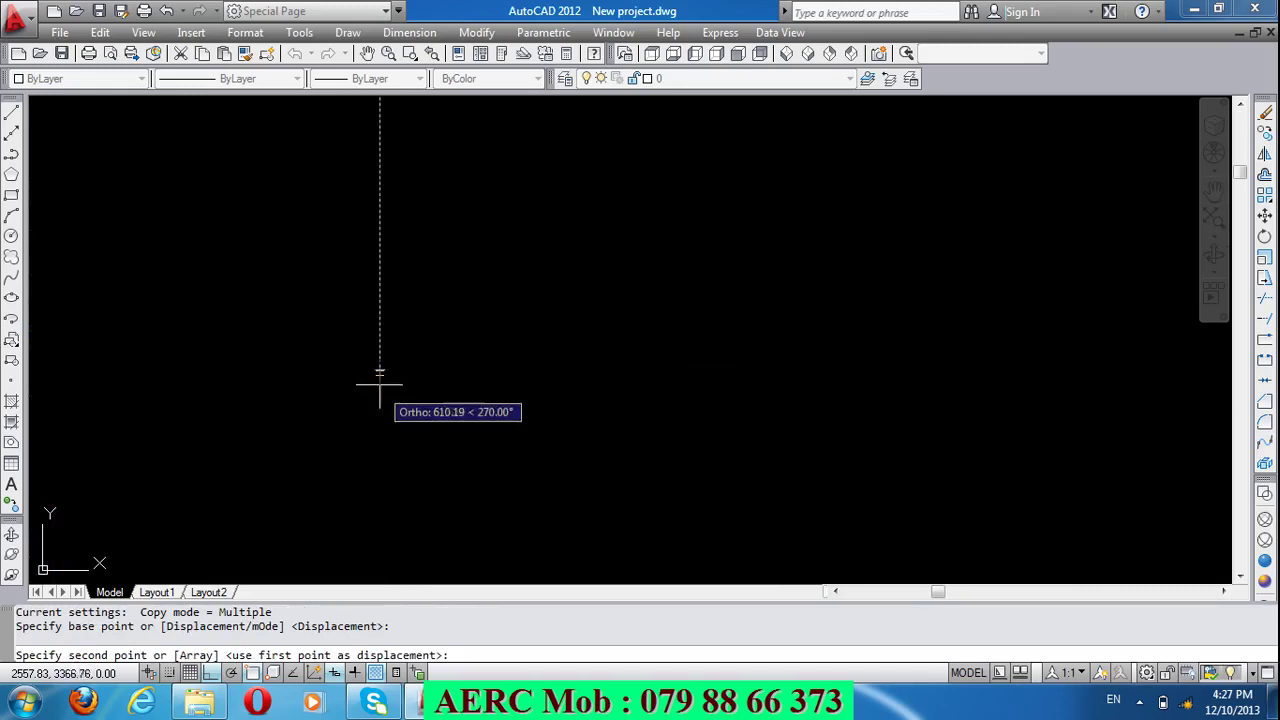
pyautogui.click(375, 372)
pyautogui.press('Return')
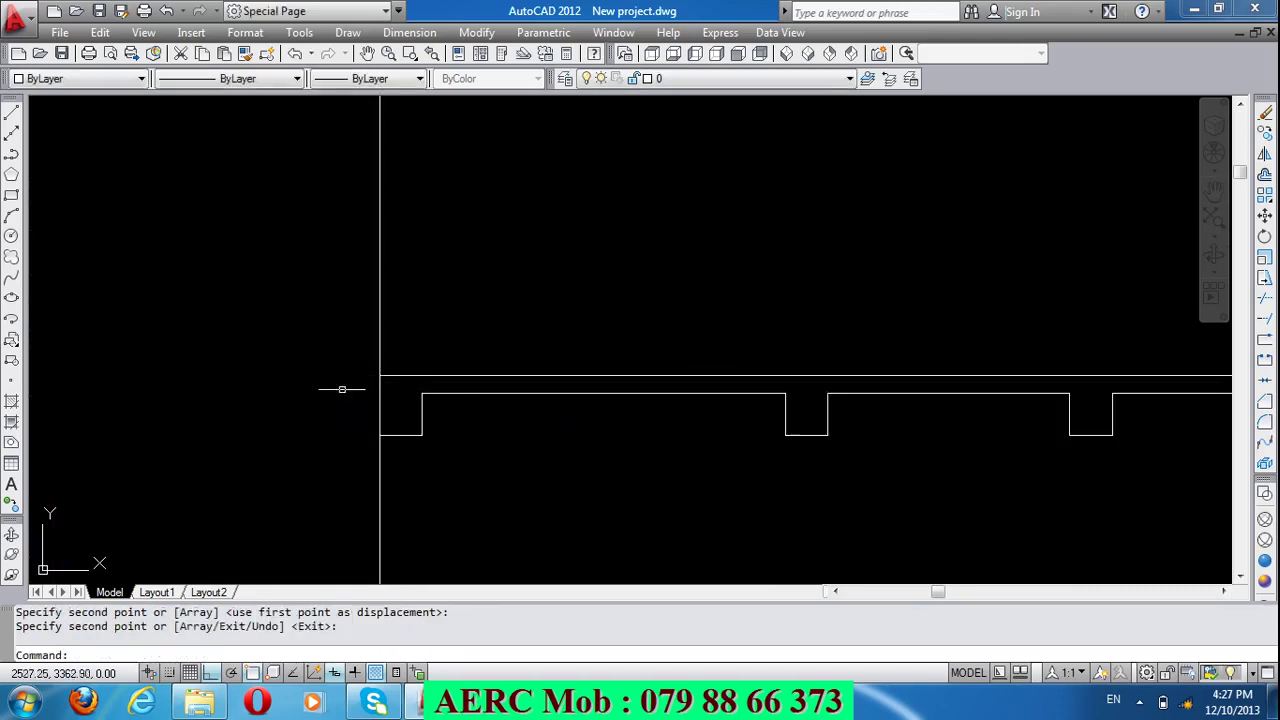
pyautogui.scroll(-5, 342, 389)
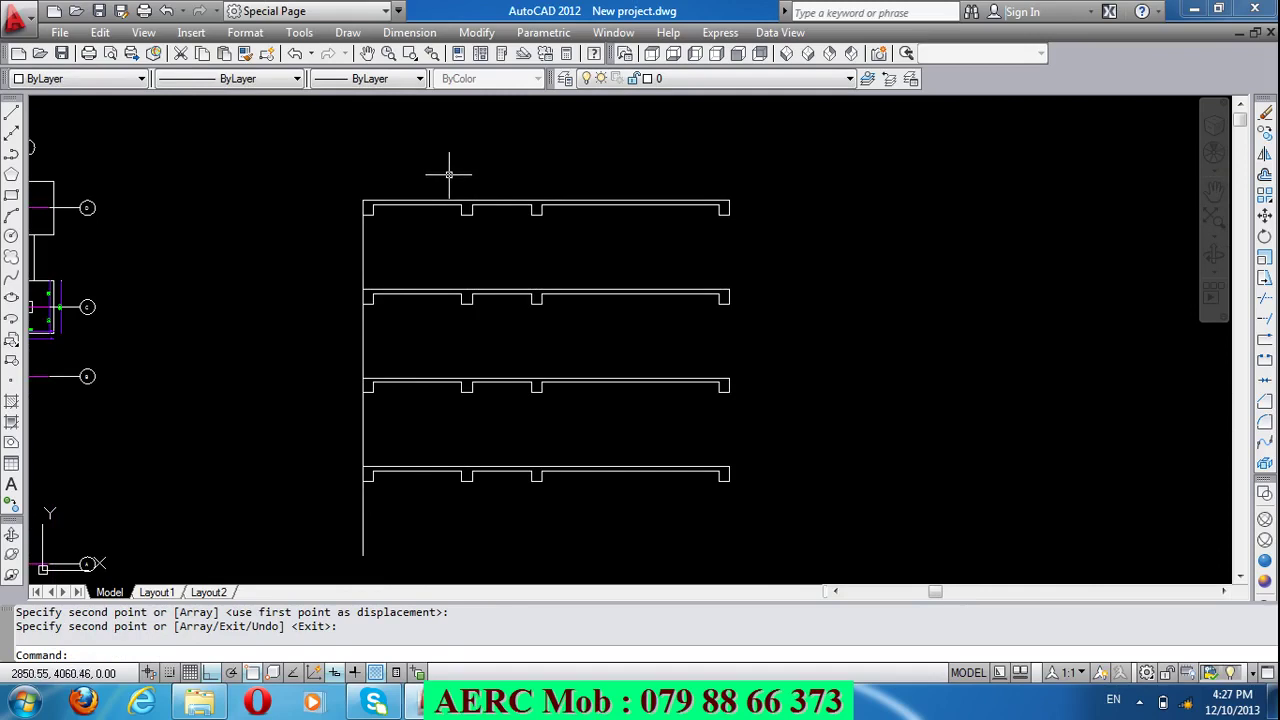
pyautogui.scroll(5, 362, 190)
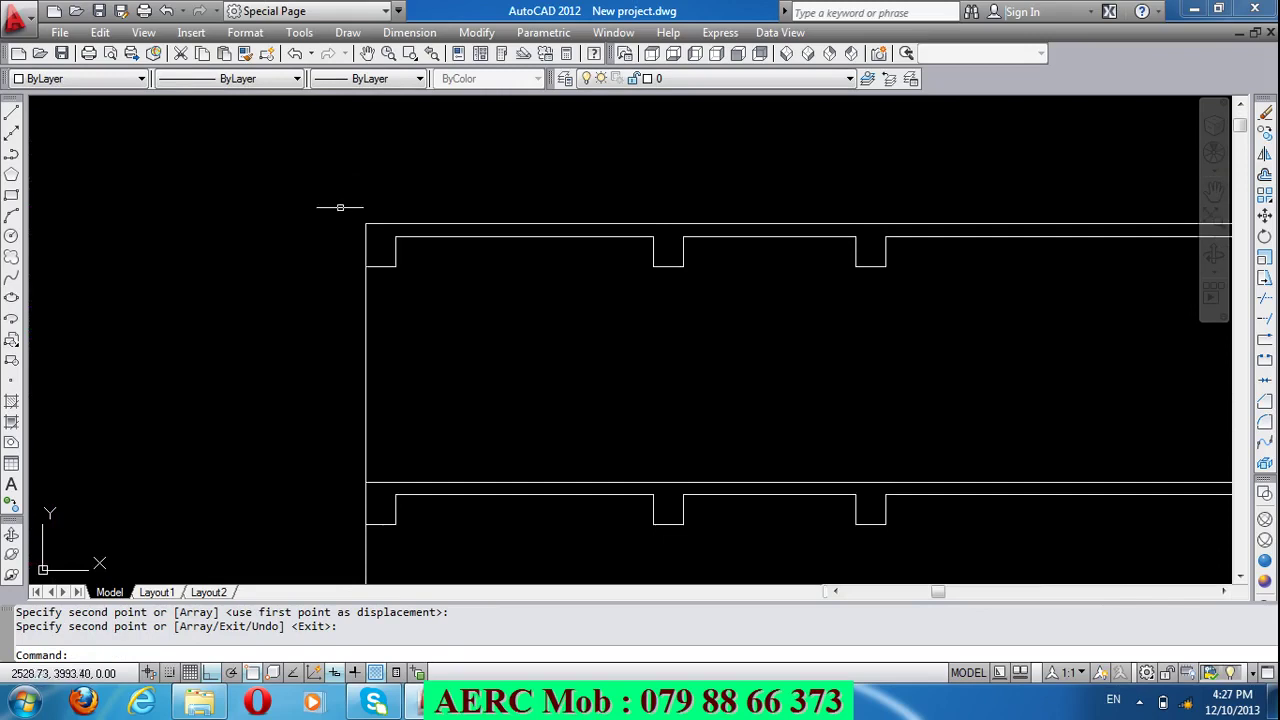
pyautogui.write('L')
# Step: Draw a 250-unit vertical line up from the top slab's left corner
pyautogui.press('Return')
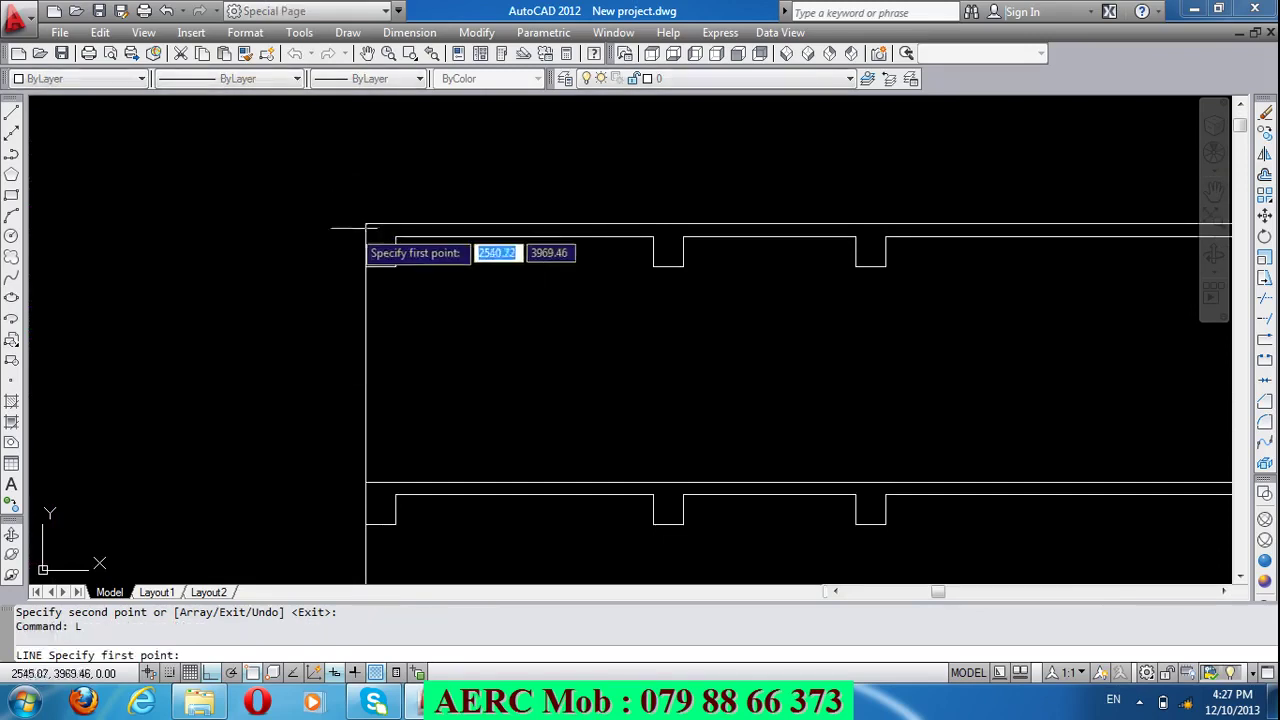
pyautogui.click(366, 224)
pyautogui.scroll(-4, 366, 240)
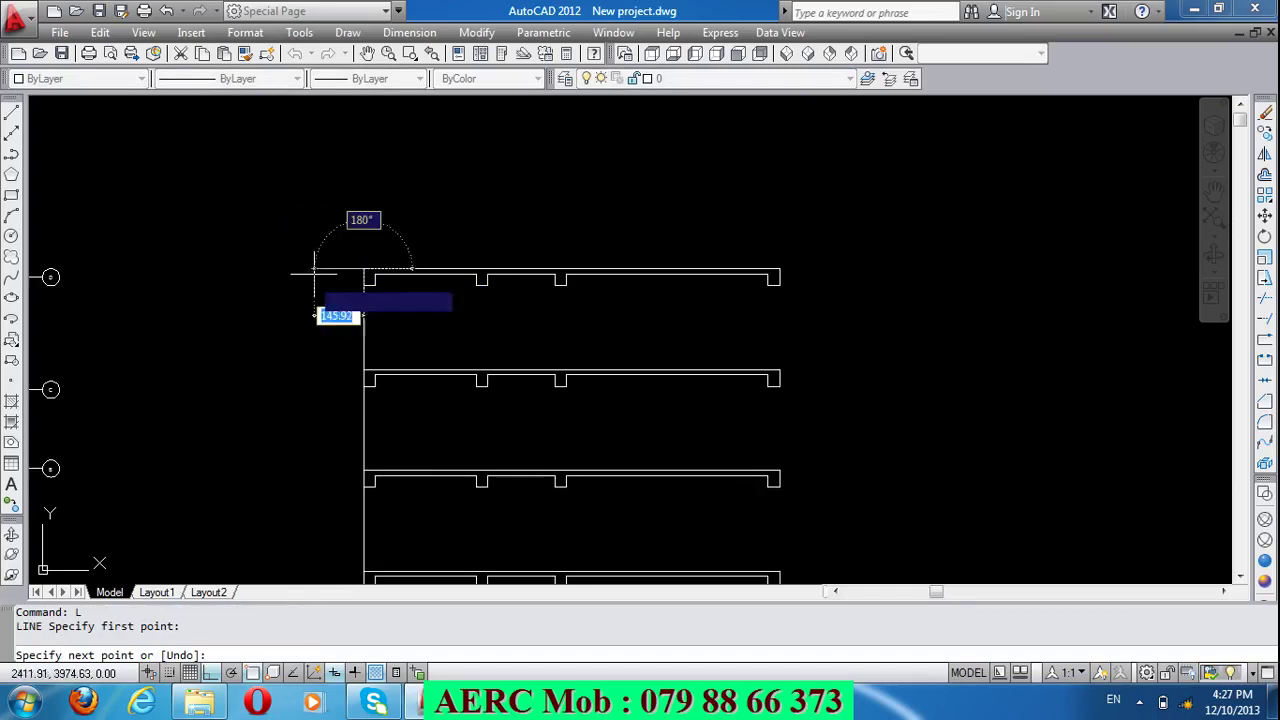
pyautogui.scroll(5, 268, 310)
pyautogui.scroll(-8, 266, 310)
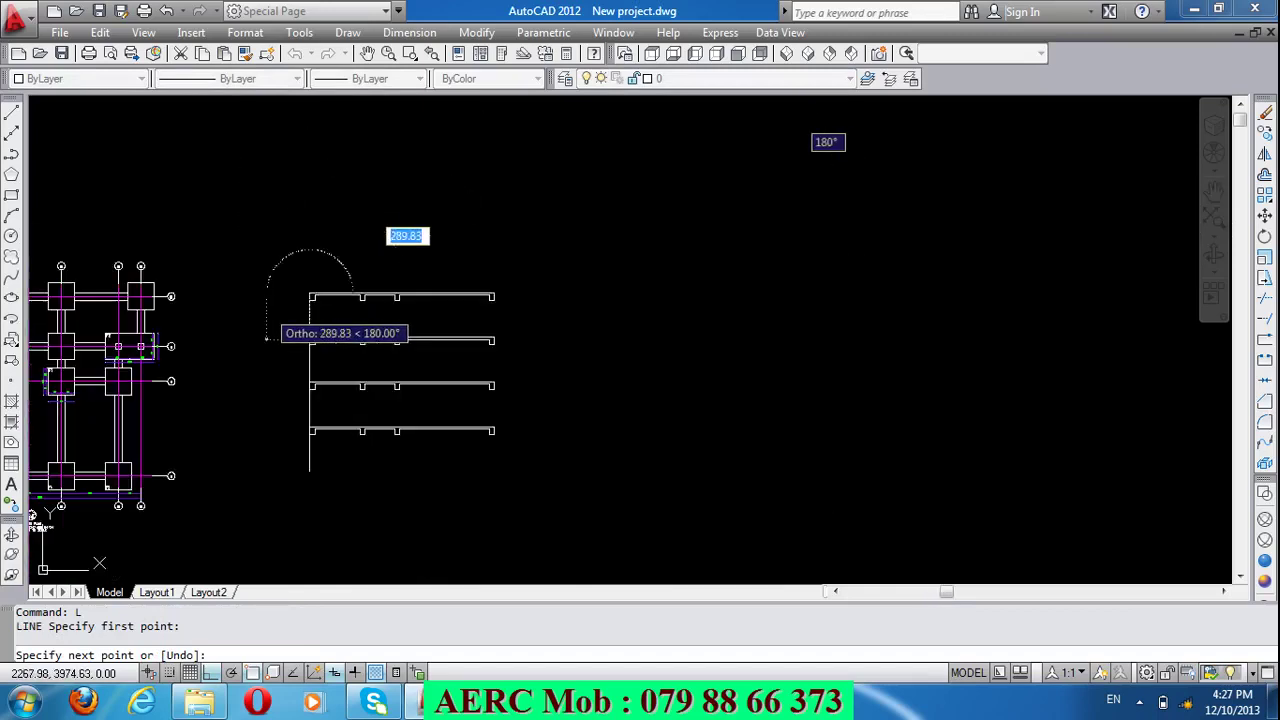
pyautogui.write('250')
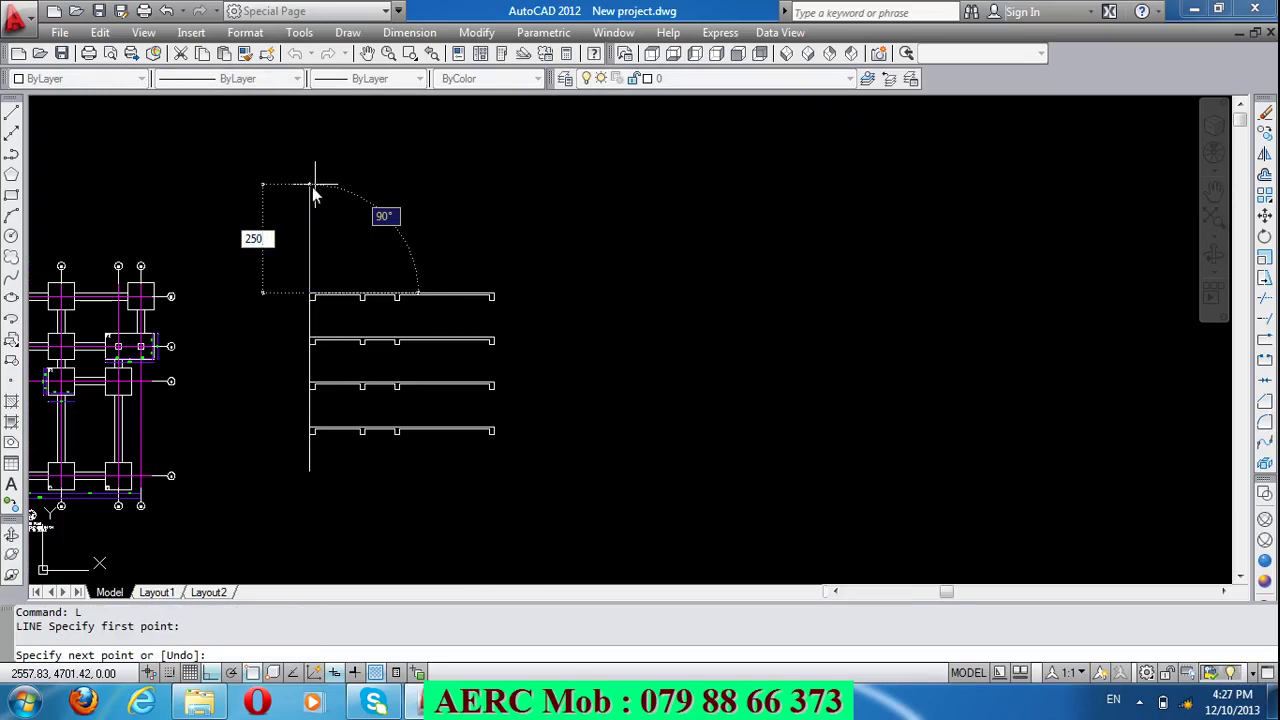
pyautogui.press('Return')
pyautogui.press('Return')
# Step: Start copying the left notch edges and wall line, then abandon that copy
pyautogui.scroll(5, 314, 214)
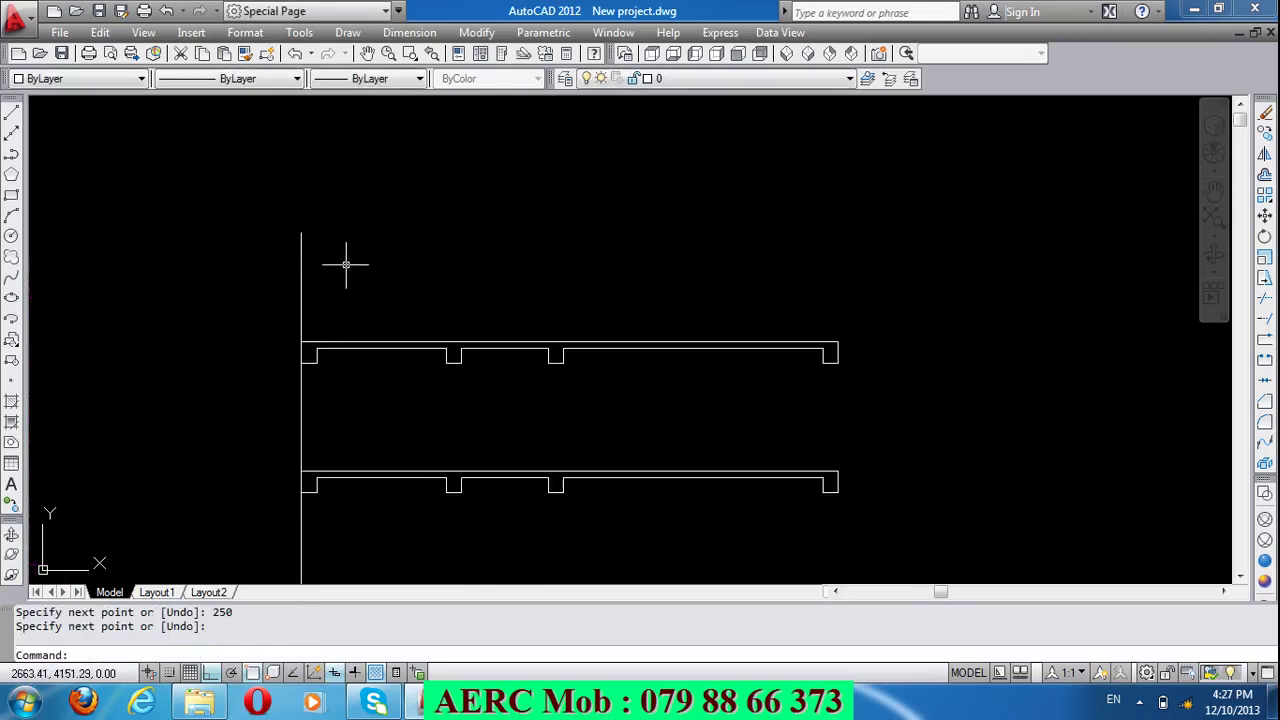
pyautogui.write('co')
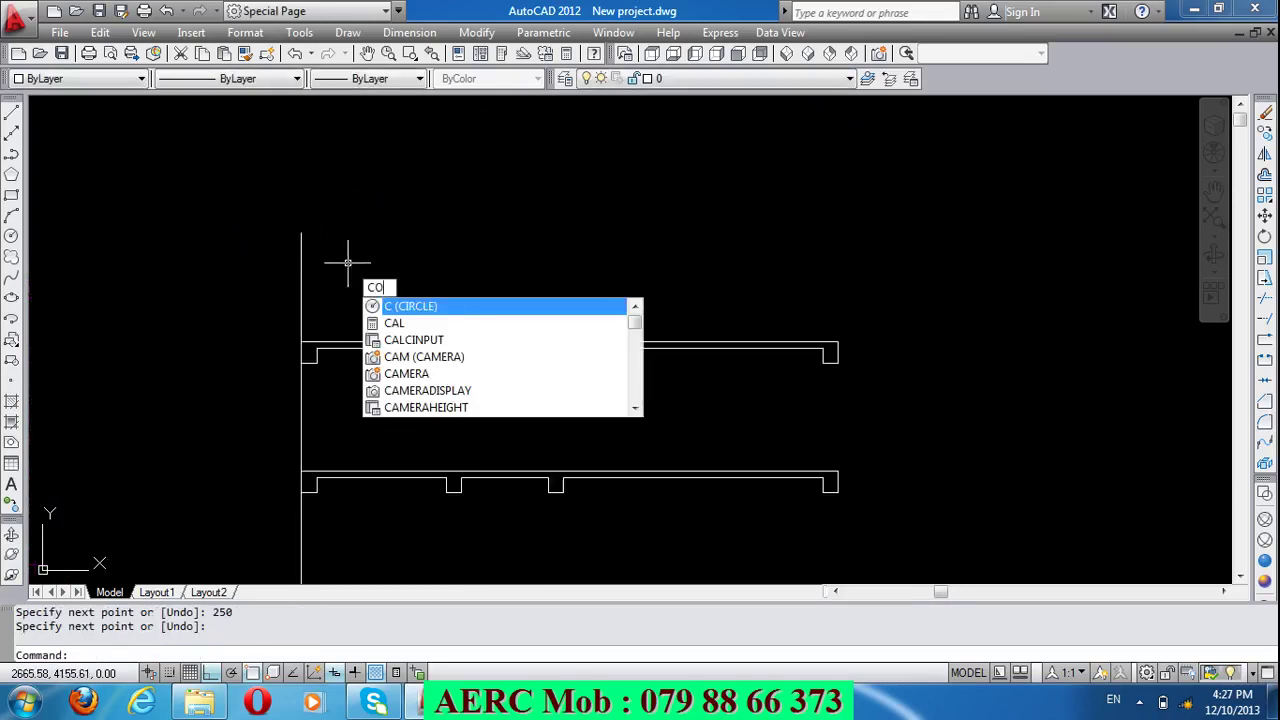
pyautogui.press('Return')
pyautogui.click(471, 378)
pyautogui.click(423, 334)
pyautogui.scroll(3, 306, 376)
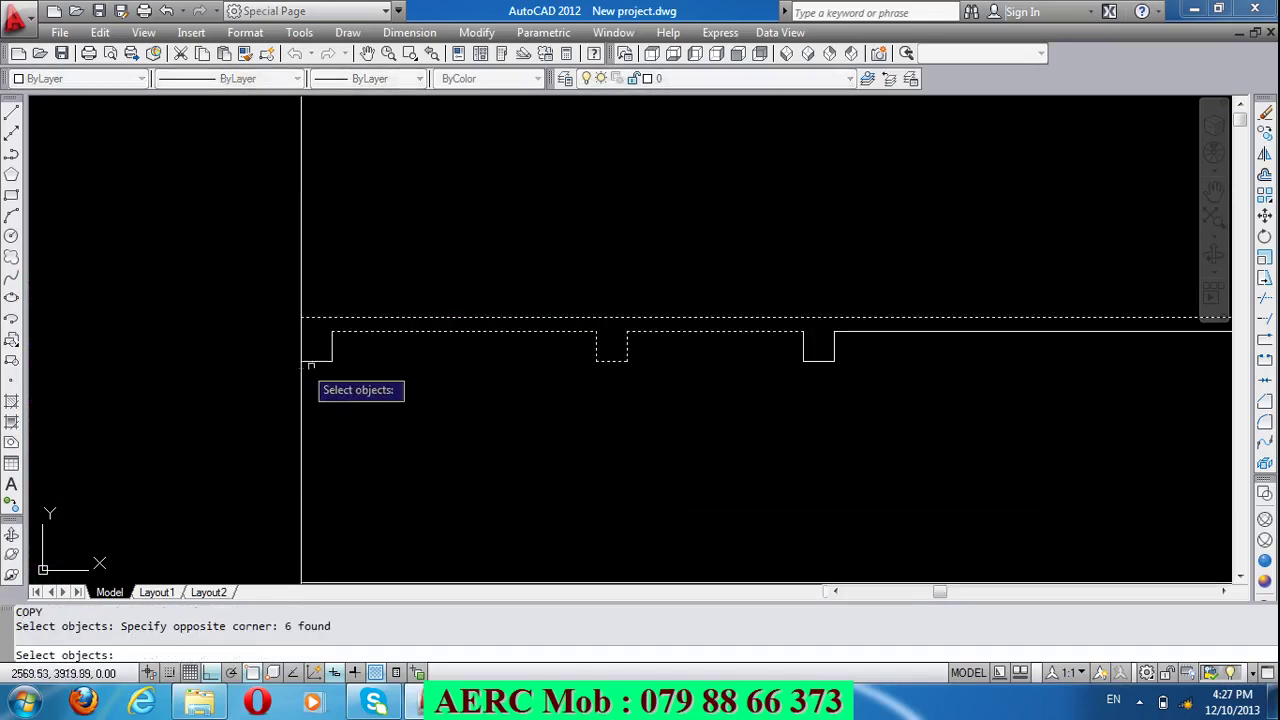
pyautogui.click(363, 400)
pyautogui.click(313, 342)
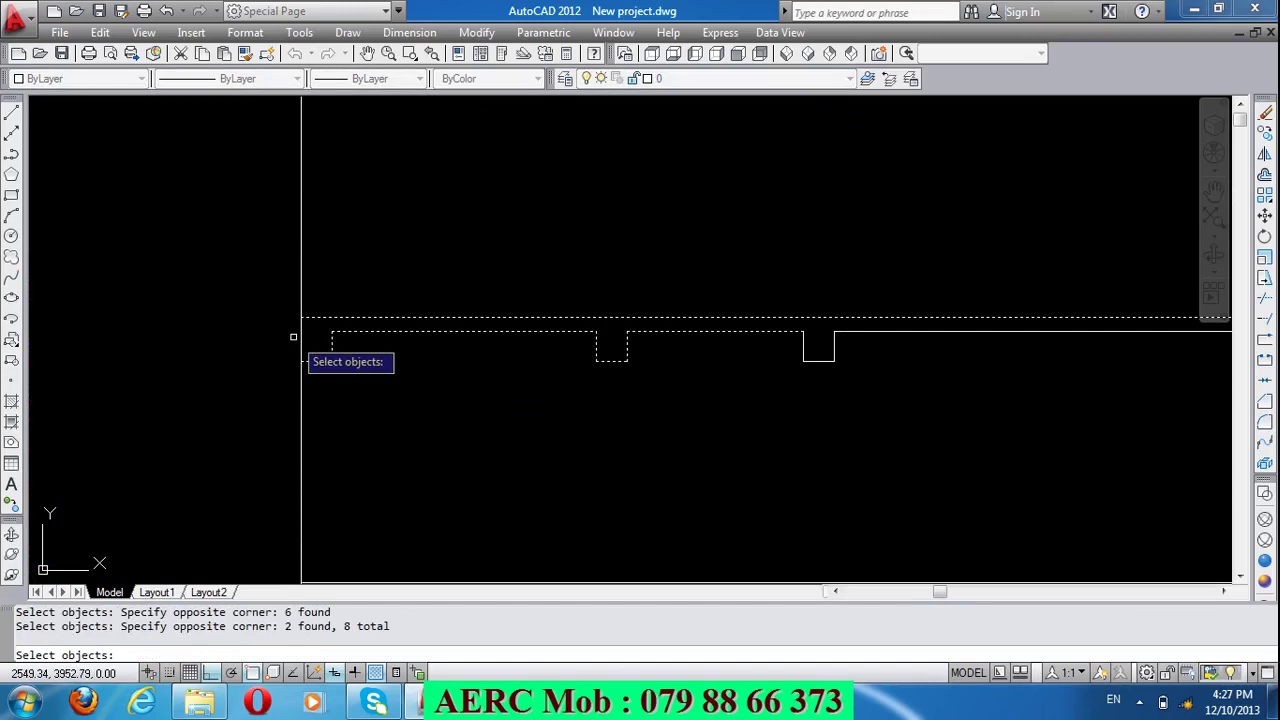
pyautogui.click(300, 364)
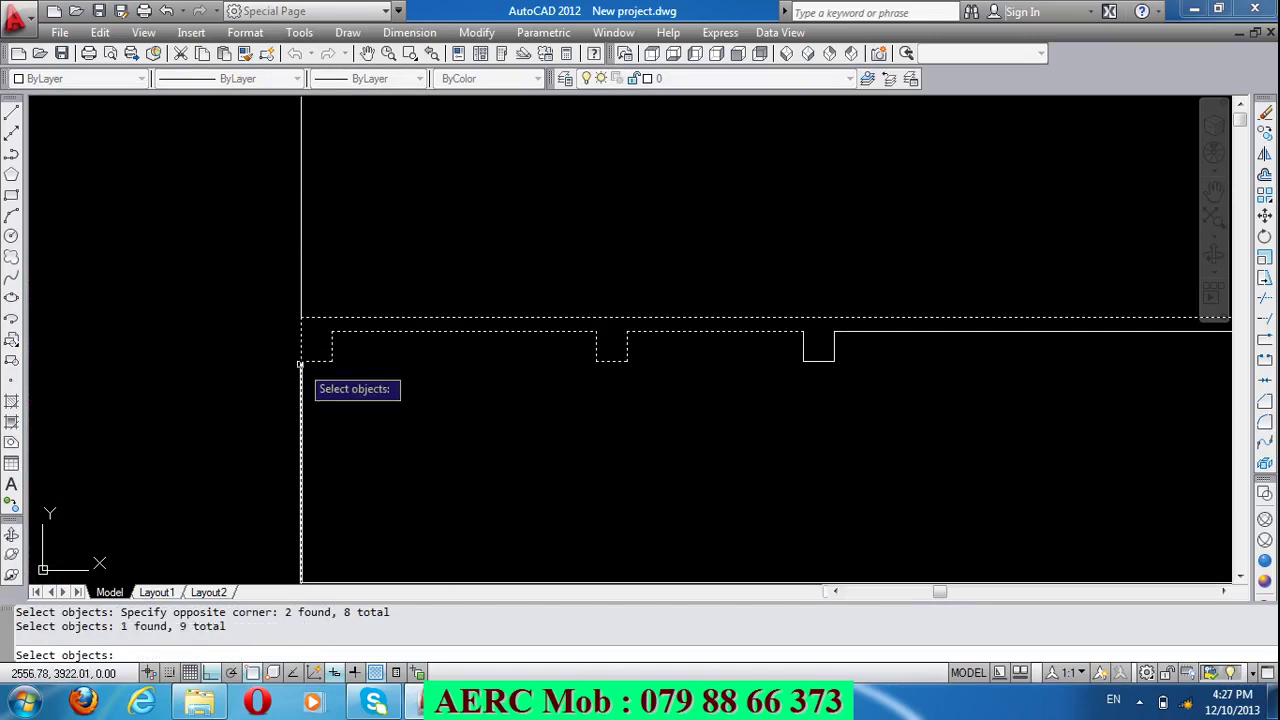
pyautogui.press('Return')
pyautogui.scroll(5, 300, 364)
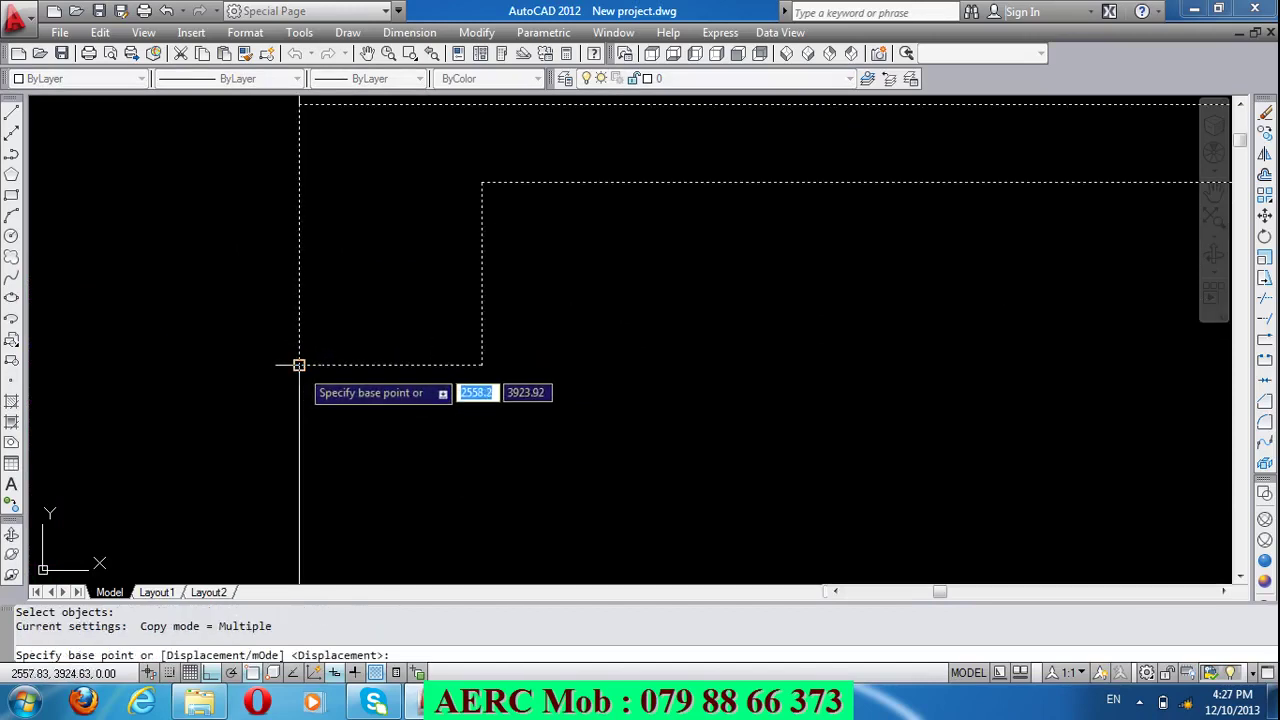
pyautogui.rightClick(298, 364)
pyautogui.click(298, 365)
pyautogui.scroll(-2, 300, 368)
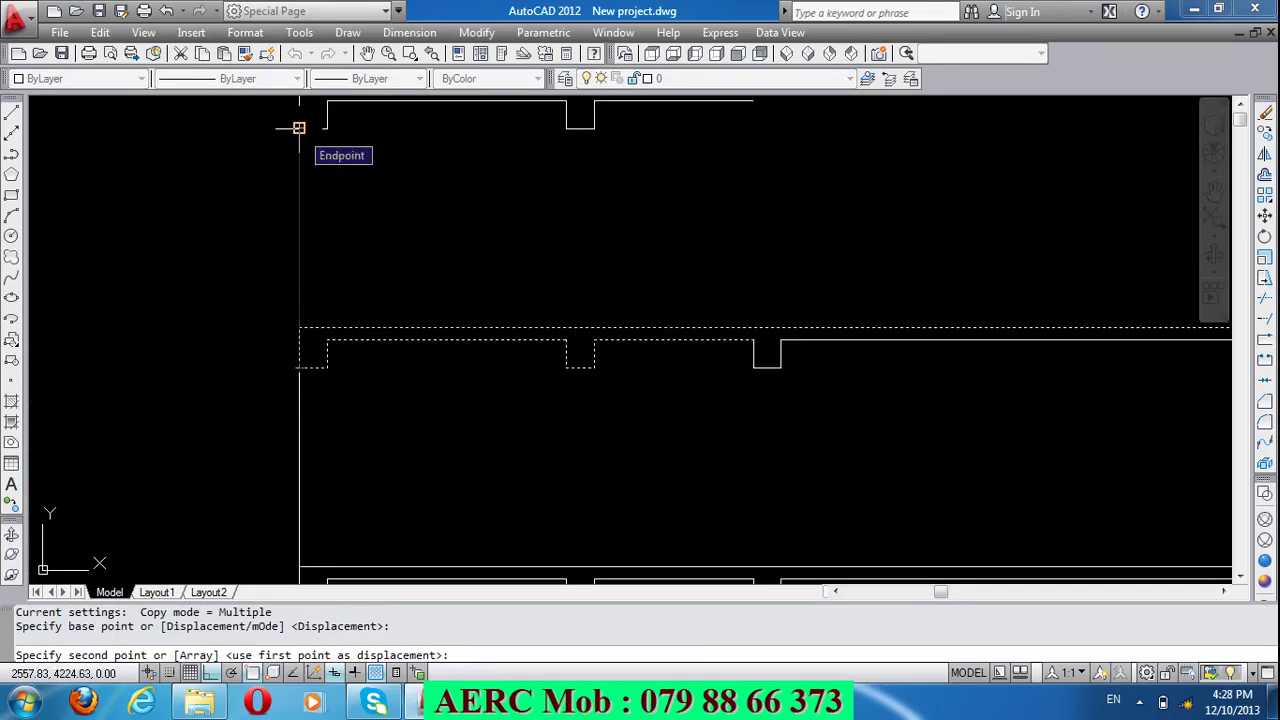
pyautogui.press('Escape')
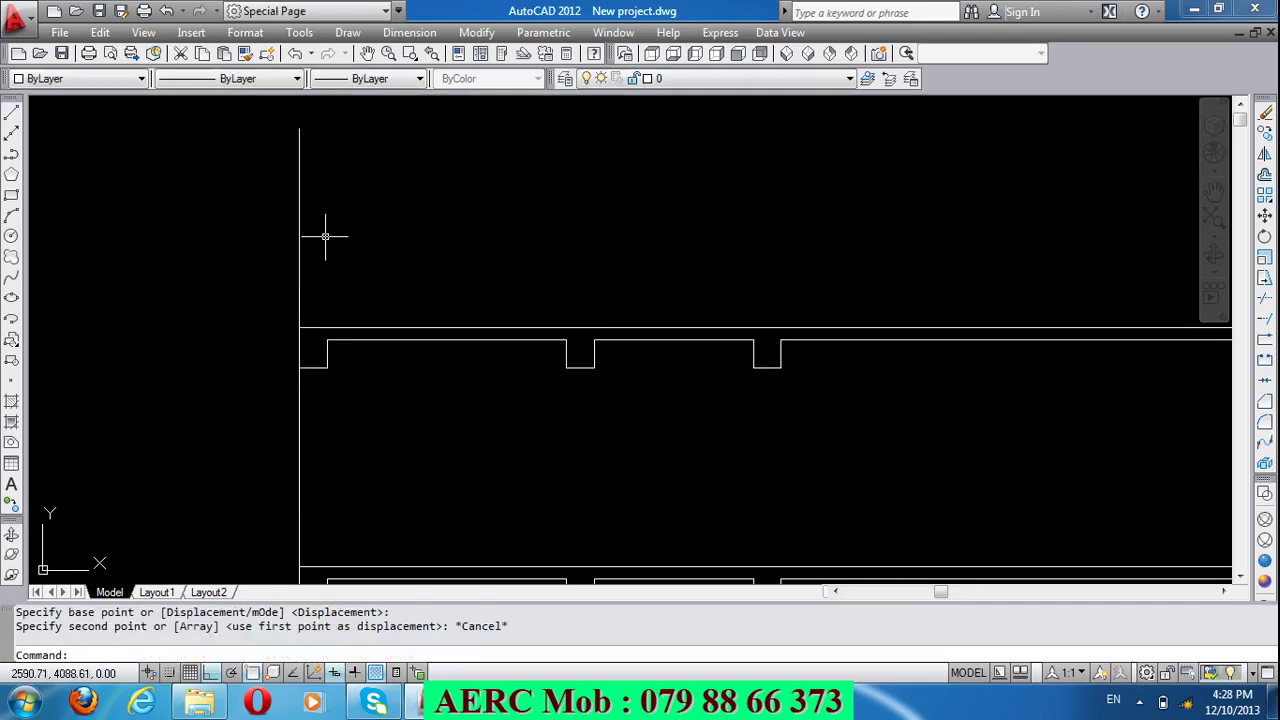
# Step: Replace the vertical line with one drawn 200 units up from the slab's left corner
pyautogui.click(332, 231)
pyautogui.click(253, 197)
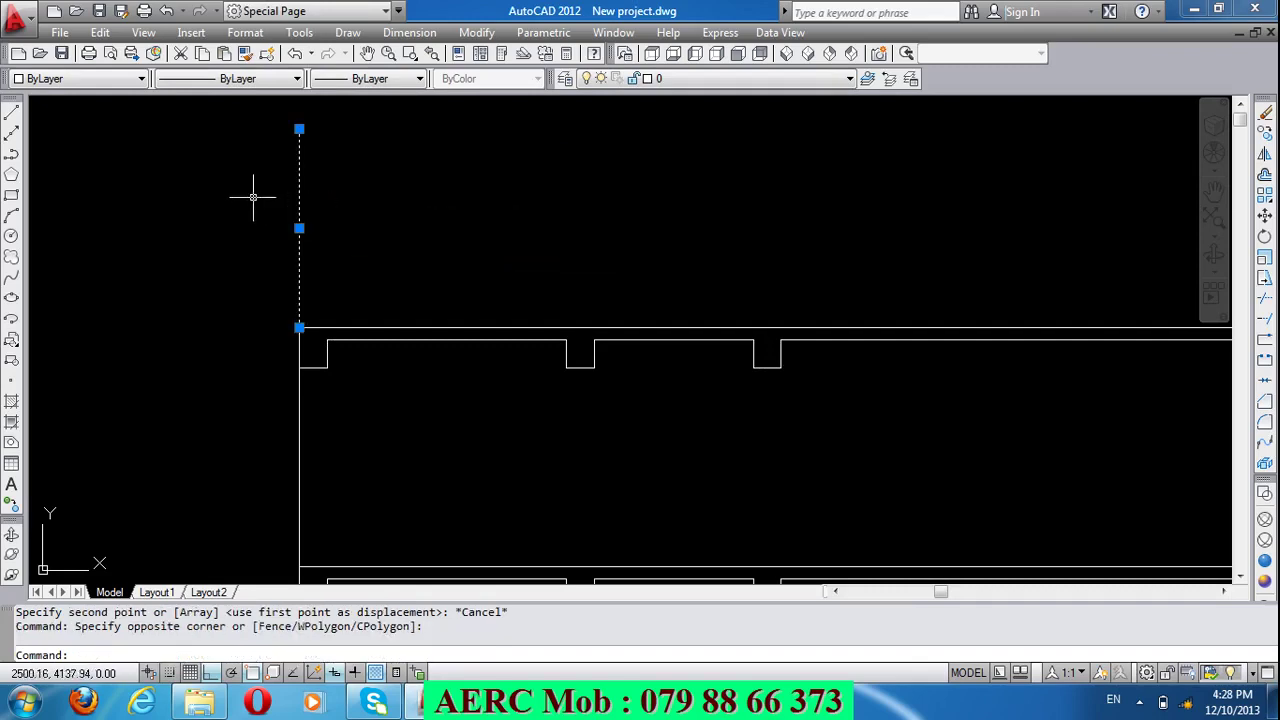
pyautogui.press('Delete')
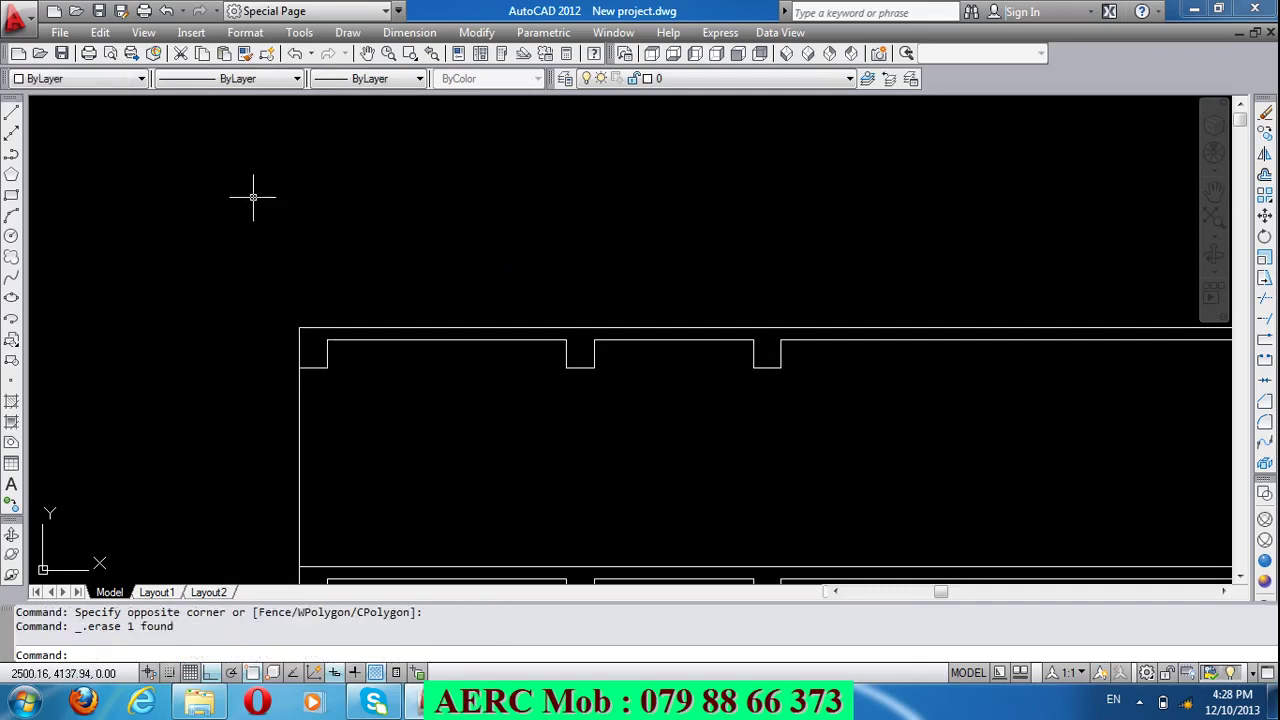
pyautogui.write('l')
pyautogui.press('Return')
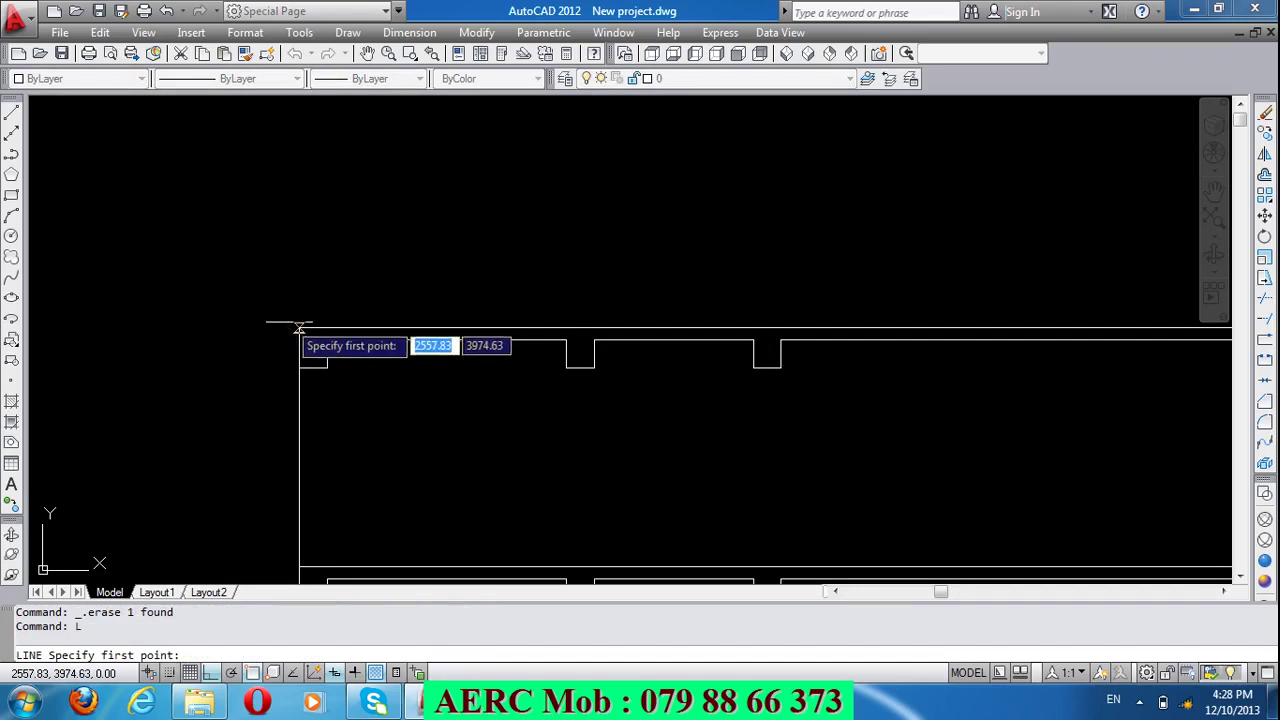
pyautogui.click(299, 327)
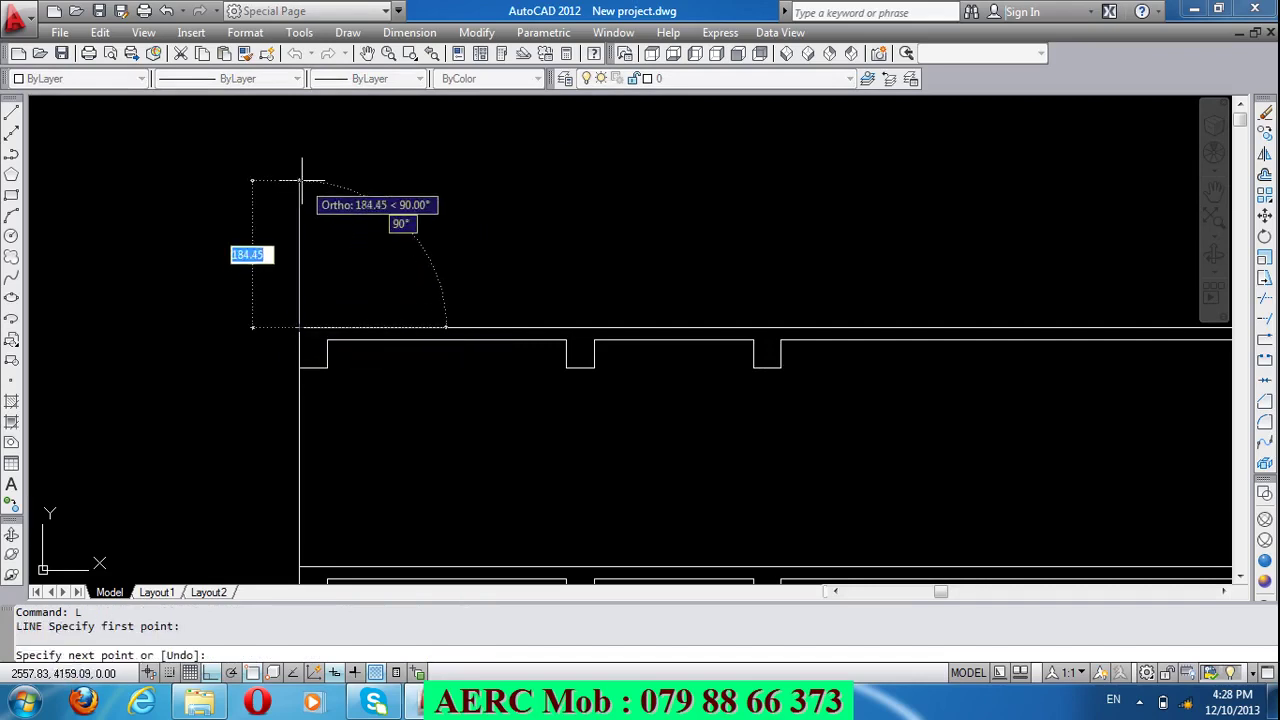
pyautogui.write('200')
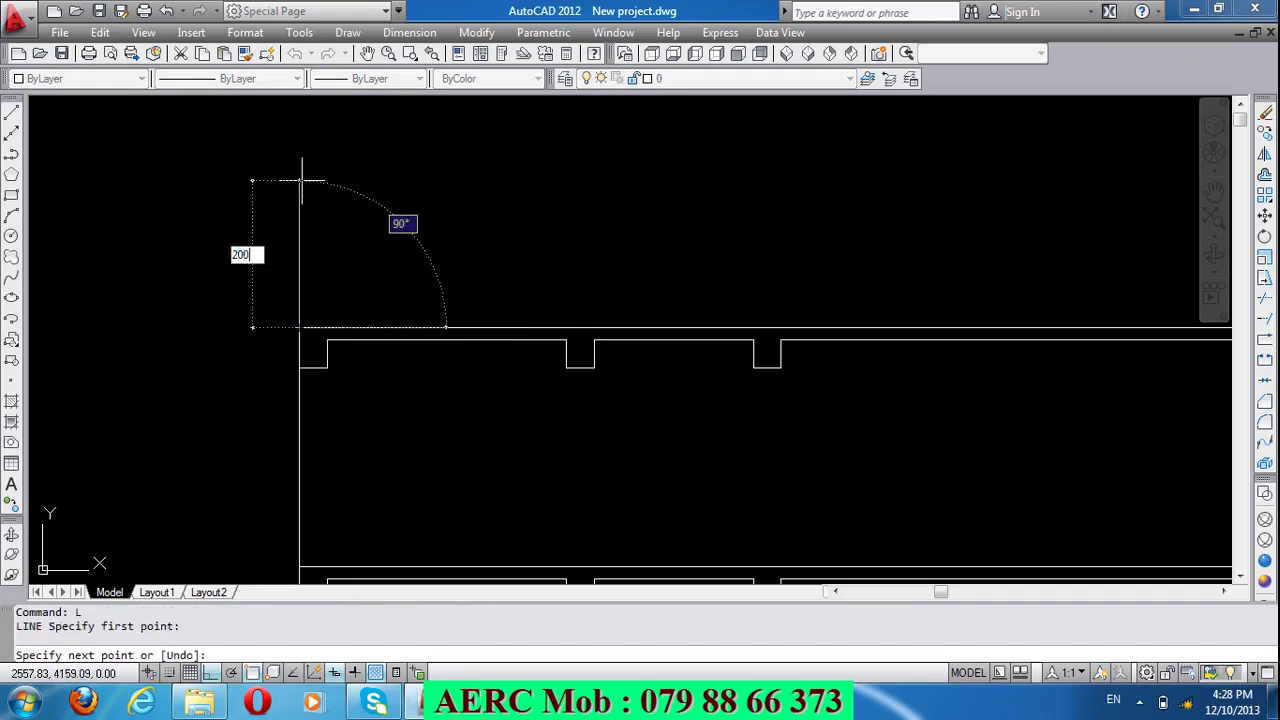
pyautogui.press('Return')
pyautogui.press('Return')
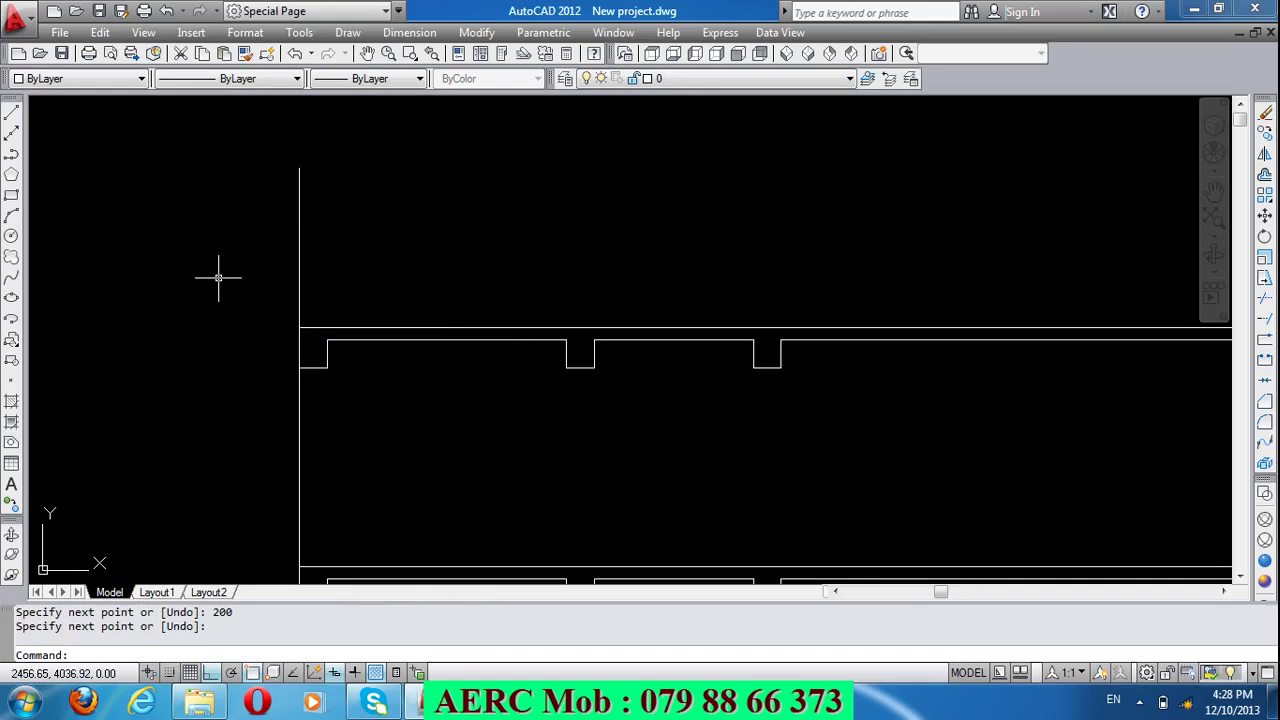
# Step: Copy the slab step lines and wall line from the lower-left step corner to the wall line's top
pyautogui.write('co')
pyautogui.press('Return')
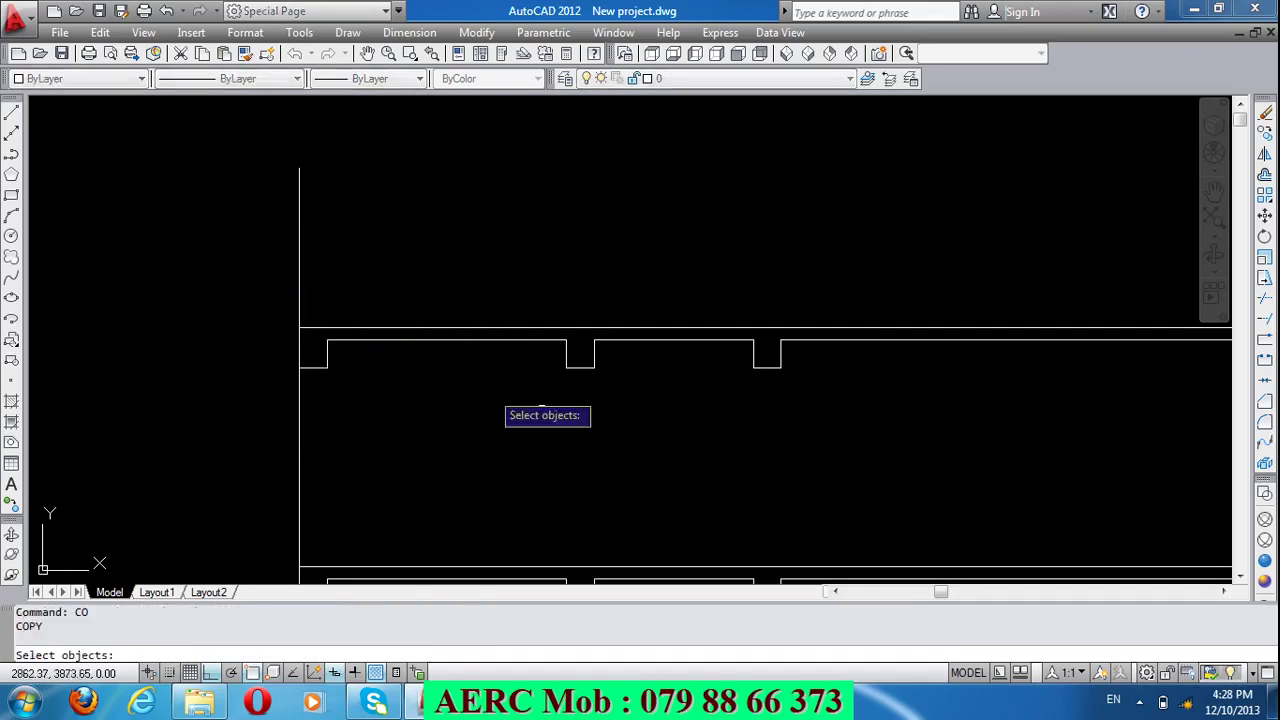
pyautogui.click(628, 423)
pyautogui.click(437, 206)
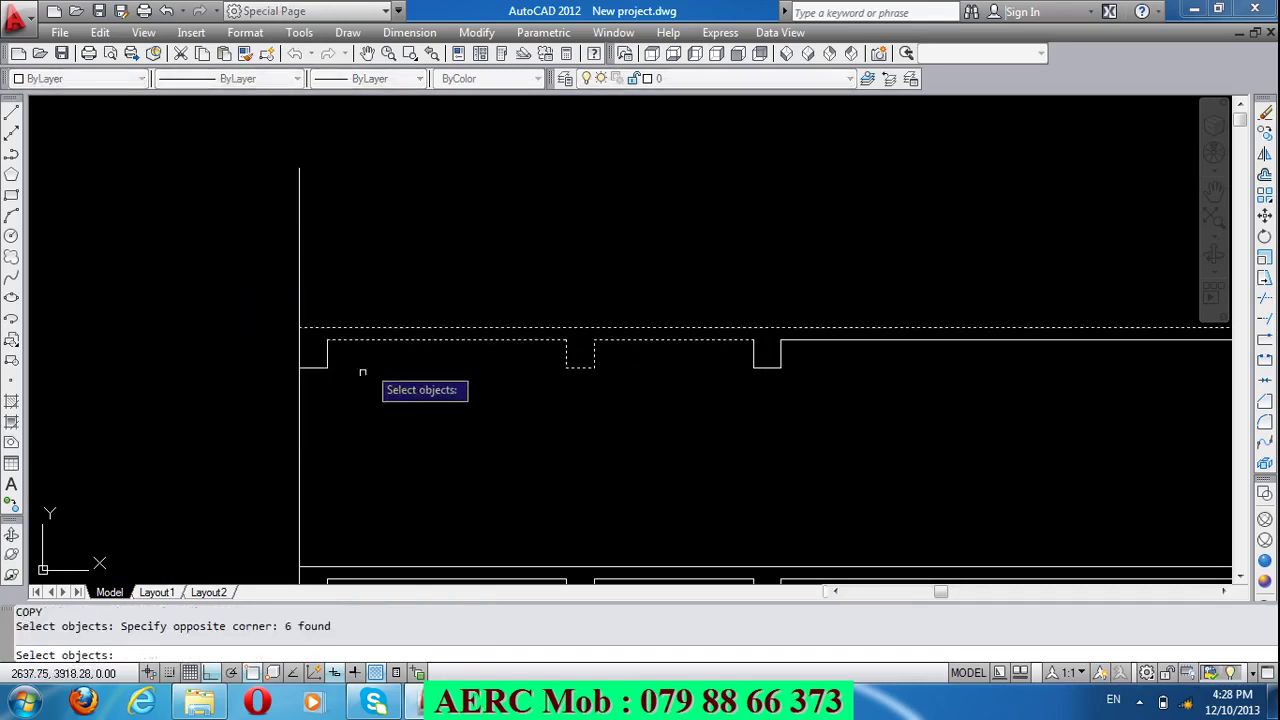
pyautogui.scroll(2, 356, 384)
pyautogui.click(338, 382)
pyautogui.click(269, 307)
pyautogui.click(242, 310)
pyautogui.scroll(6, 237, 350)
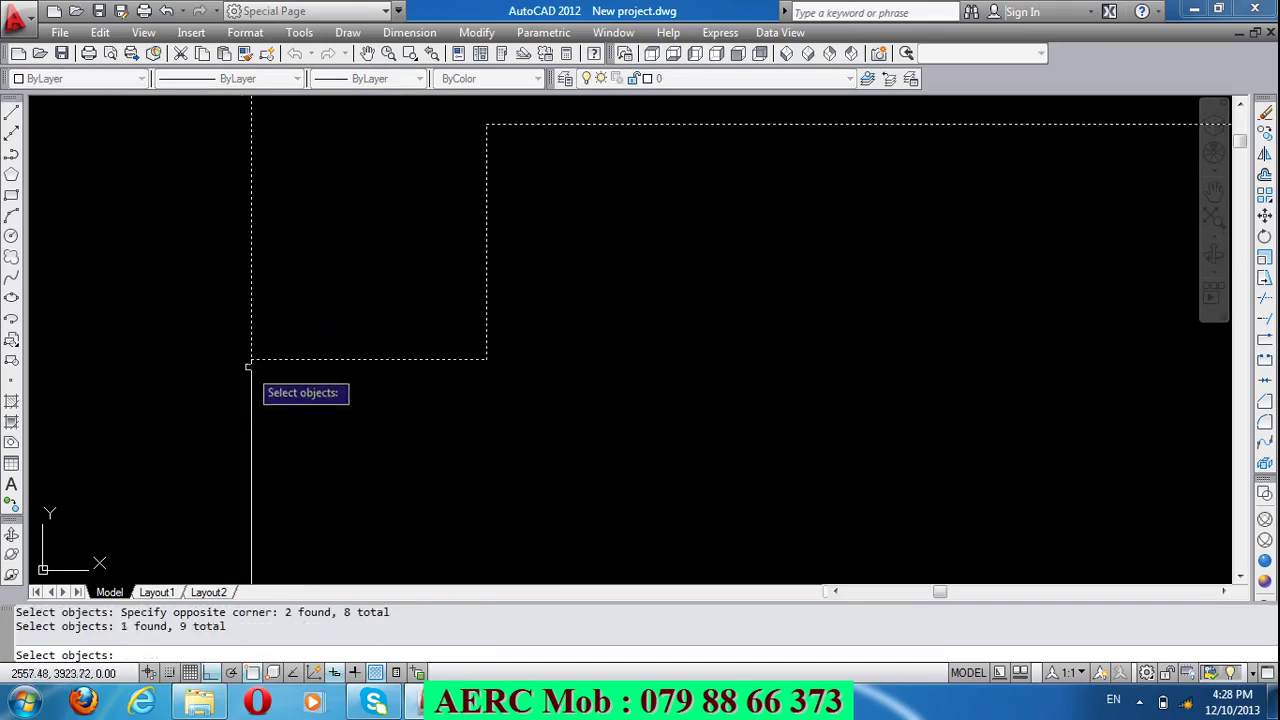
pyautogui.press('Return')
pyautogui.click(248, 366)
pyautogui.scroll(-8, 246, 378)
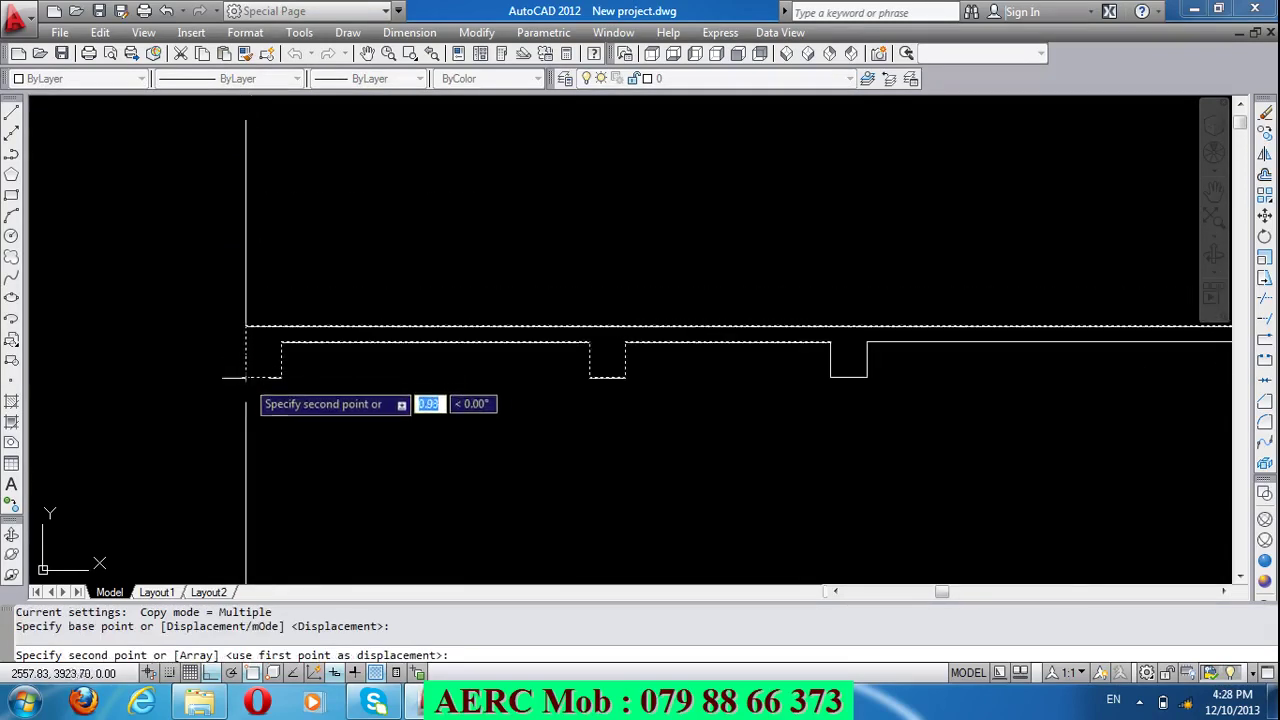
pyautogui.scroll(5, 235, 112)
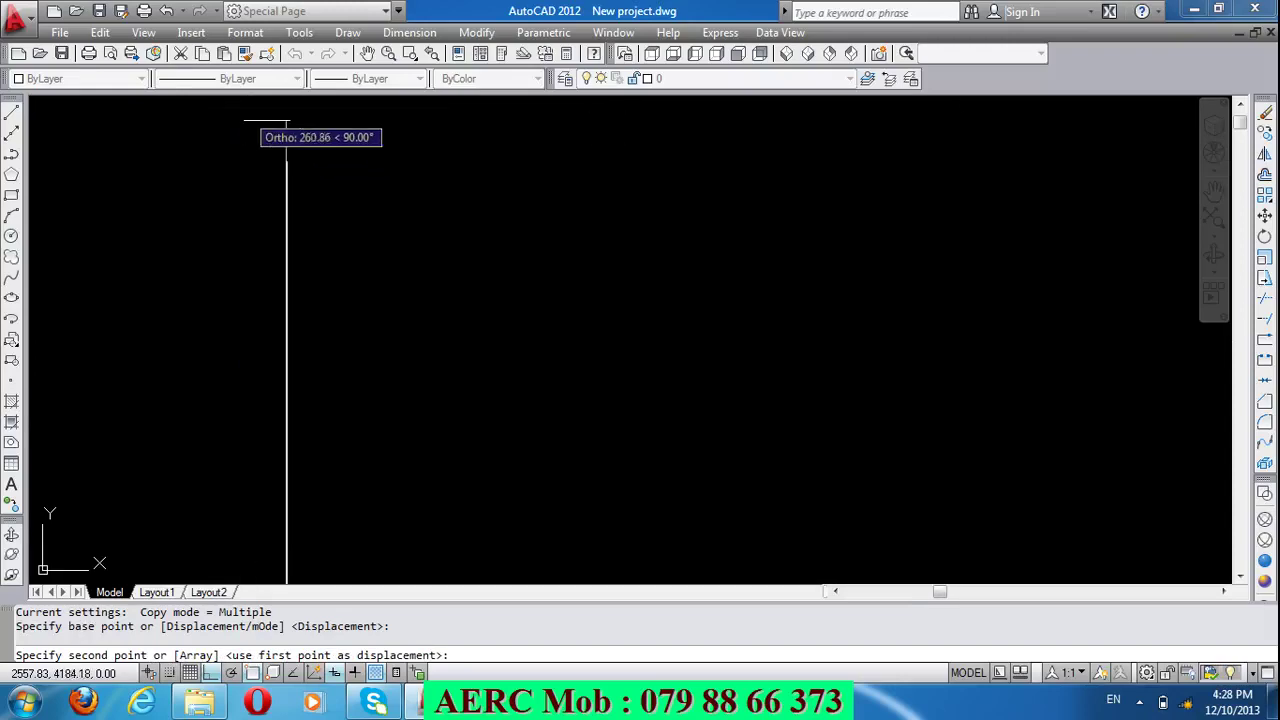
pyautogui.click(286, 158)
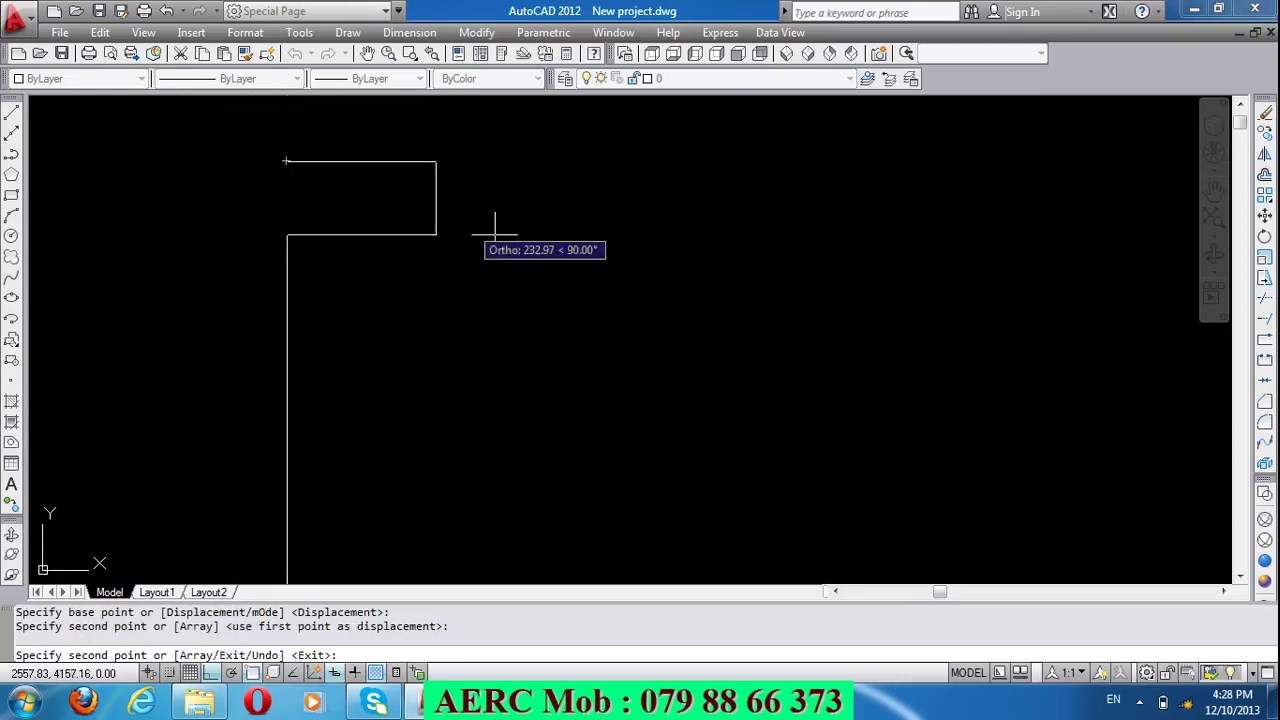
pyautogui.press('Return')
pyautogui.scroll(6, 263, 127)
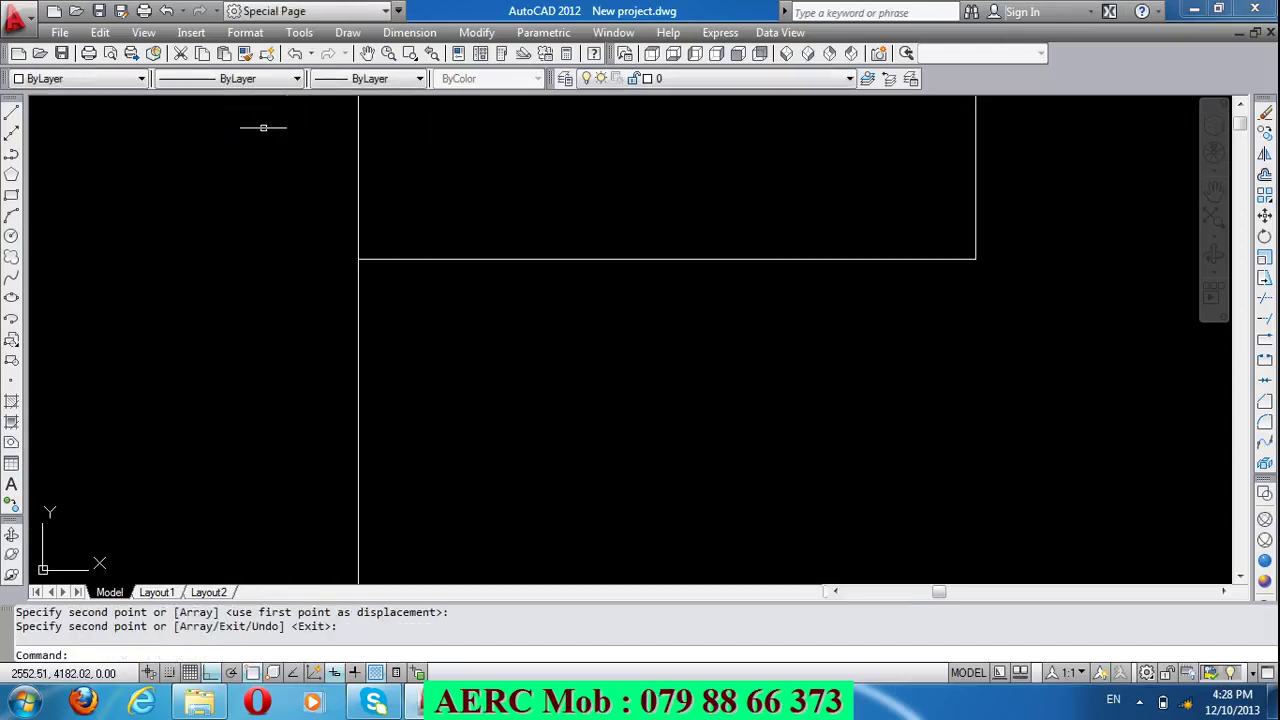
pyautogui.scroll(-4, 301, 343)
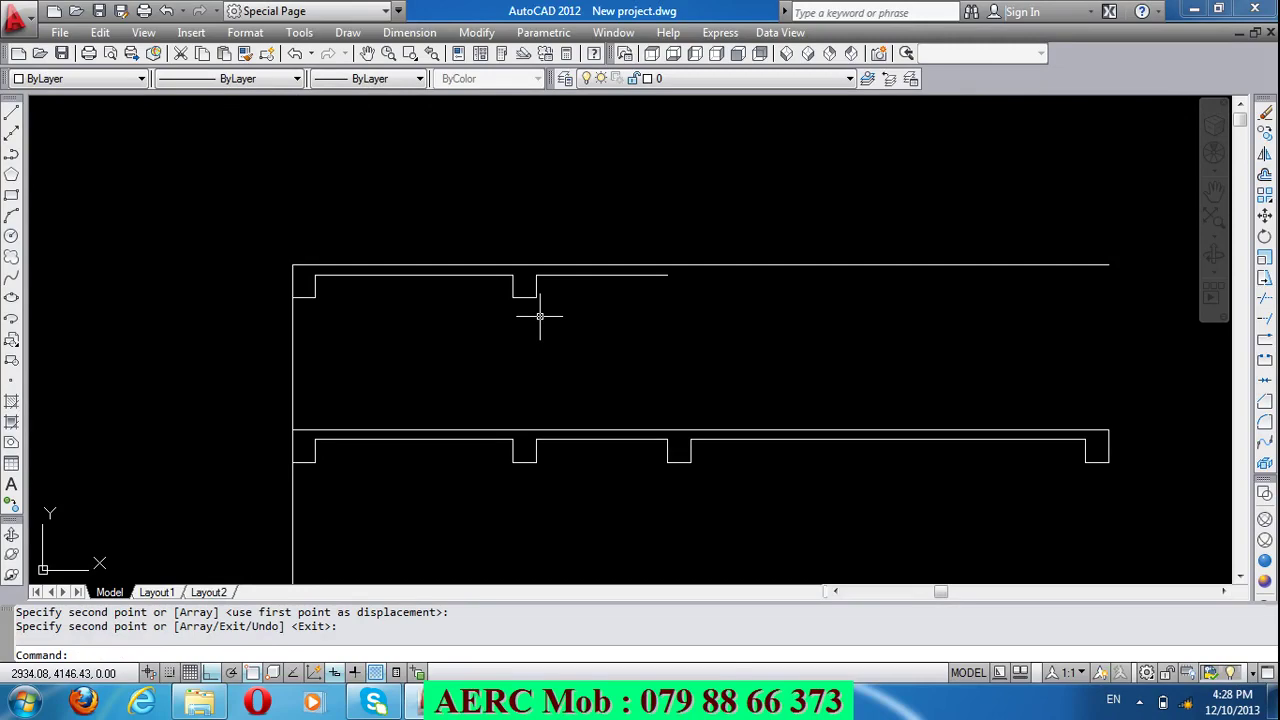
pyautogui.scroll(-4, 529, 211)
pyautogui.scroll(-4, 529, 211)
pyautogui.scroll(-2, 368, 193)
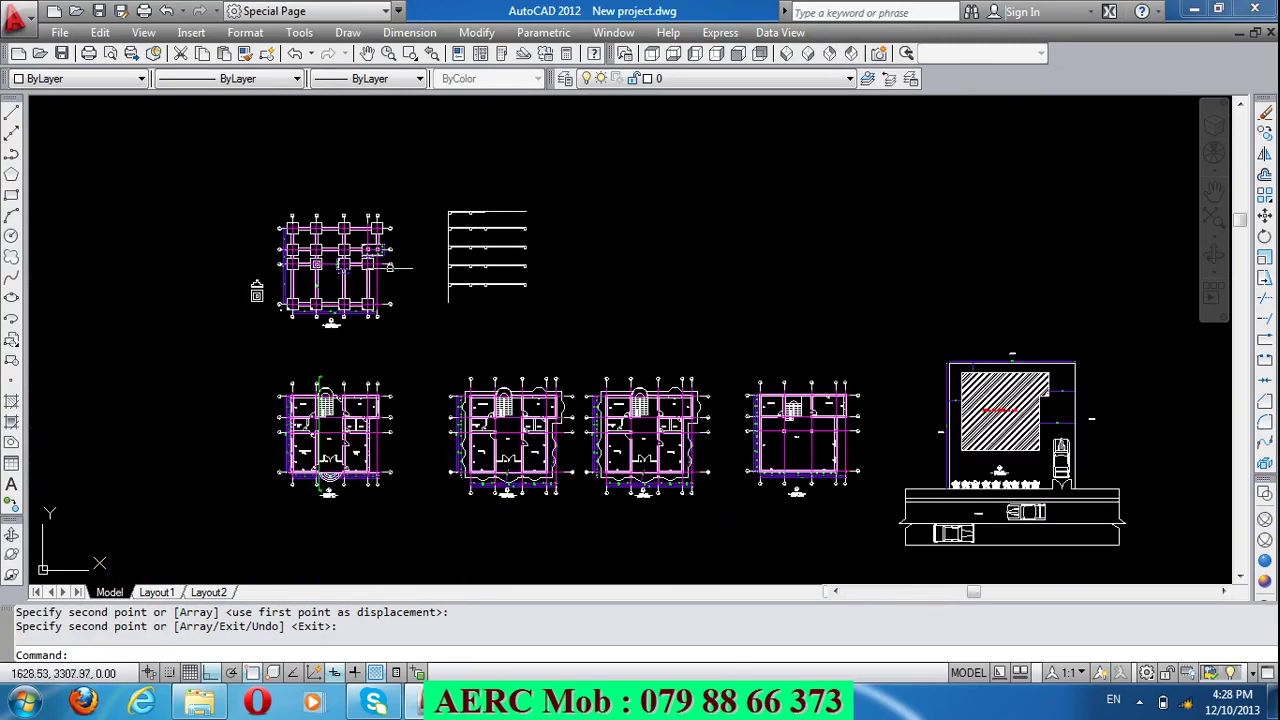
pyautogui.scroll(6, 521, 417)
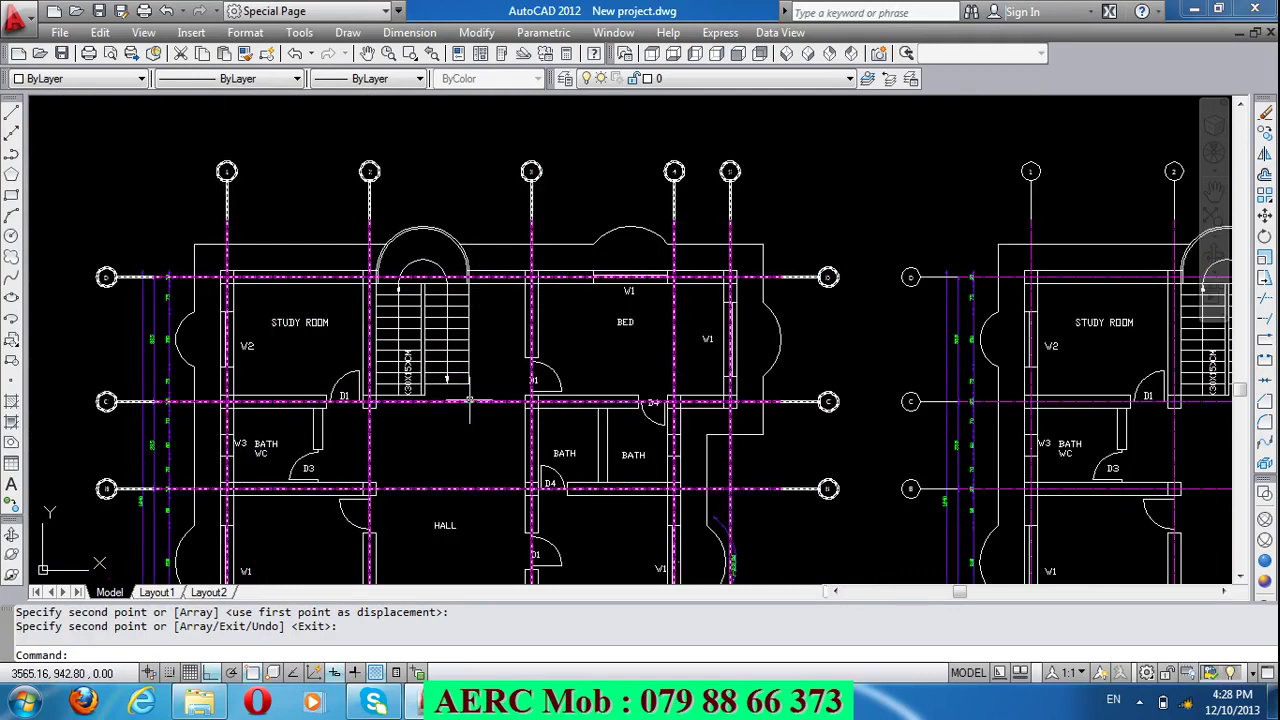
pyautogui.scroll(-5, 486, 466)
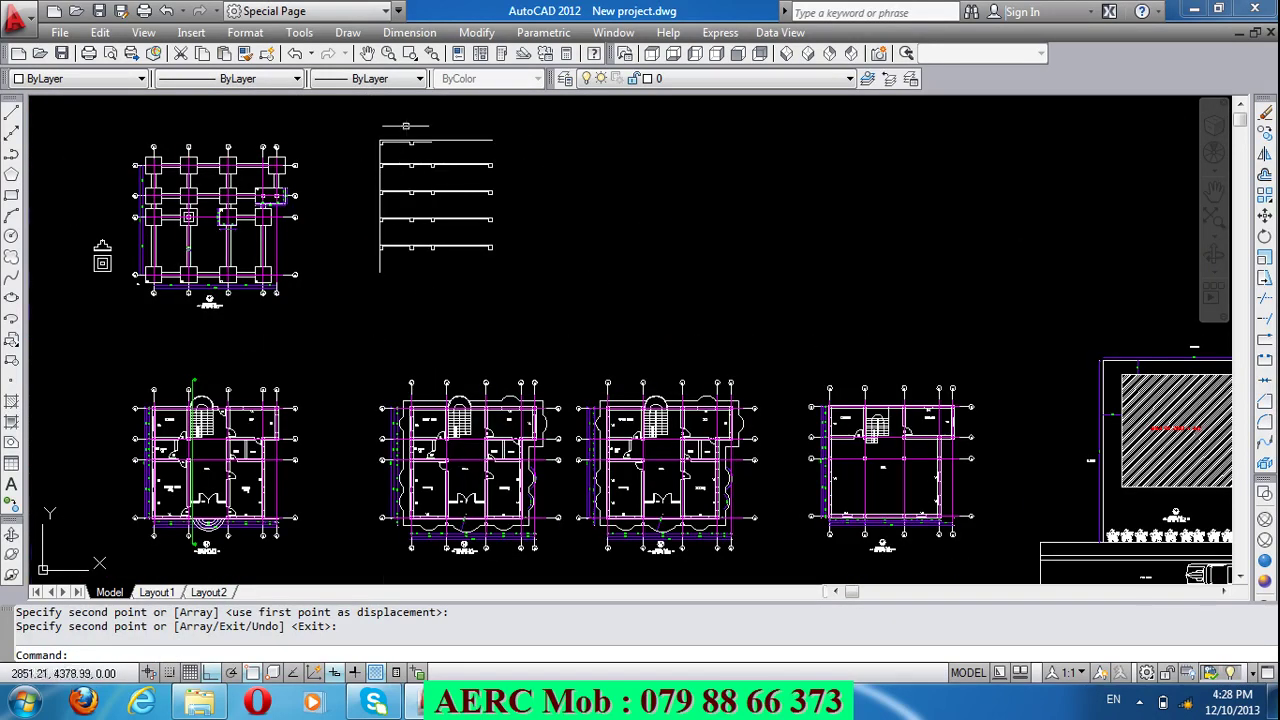
pyautogui.scroll(6, 405, 126)
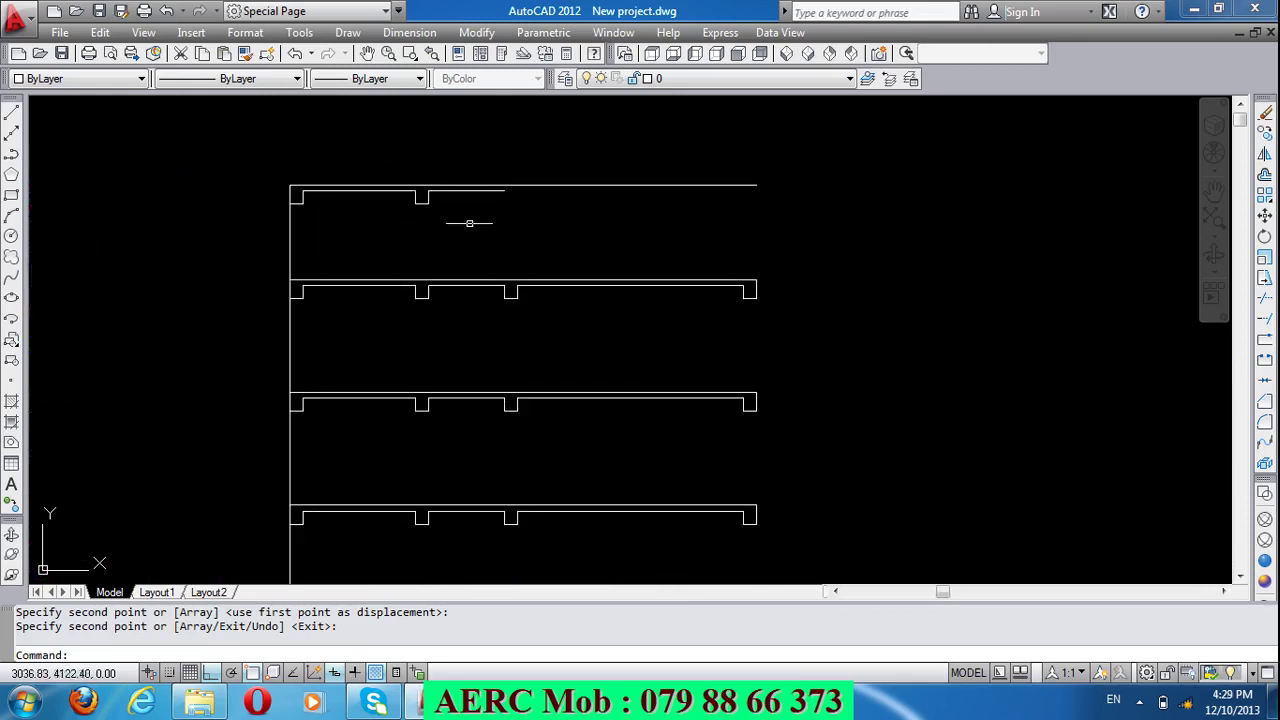
pyautogui.scroll(2, 417, 241)
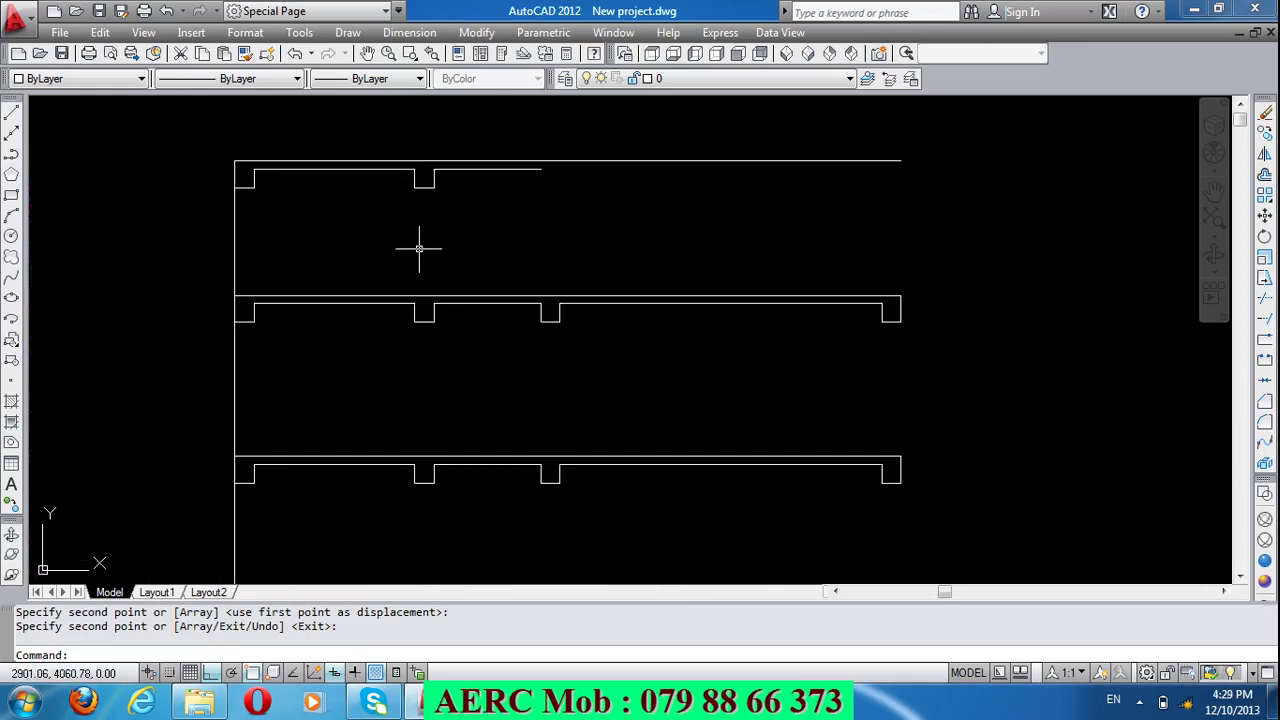
# Step: Extend the notch's right-side line up to the roof line and down to the slab below
pyautogui.write('ex')
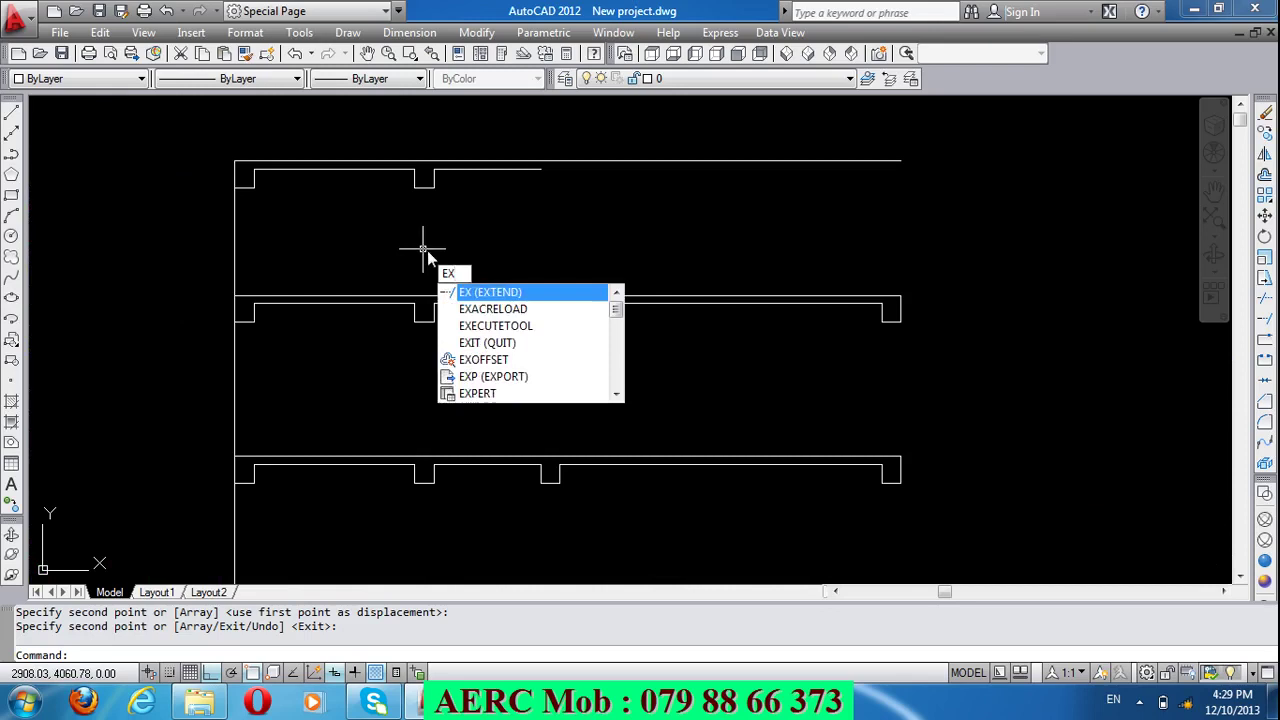
pyautogui.press('Return')
pyautogui.press('Return')
pyautogui.click(433, 176)
pyautogui.click(433, 185)
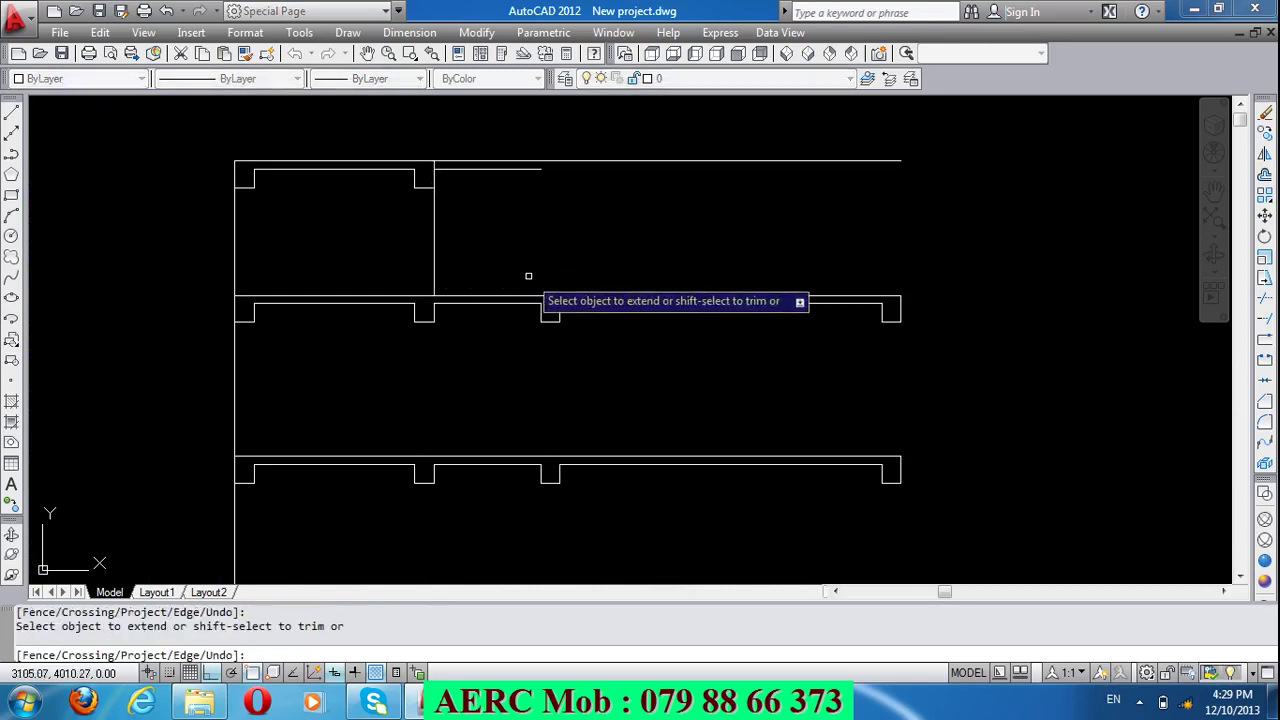
pyautogui.press('Return')
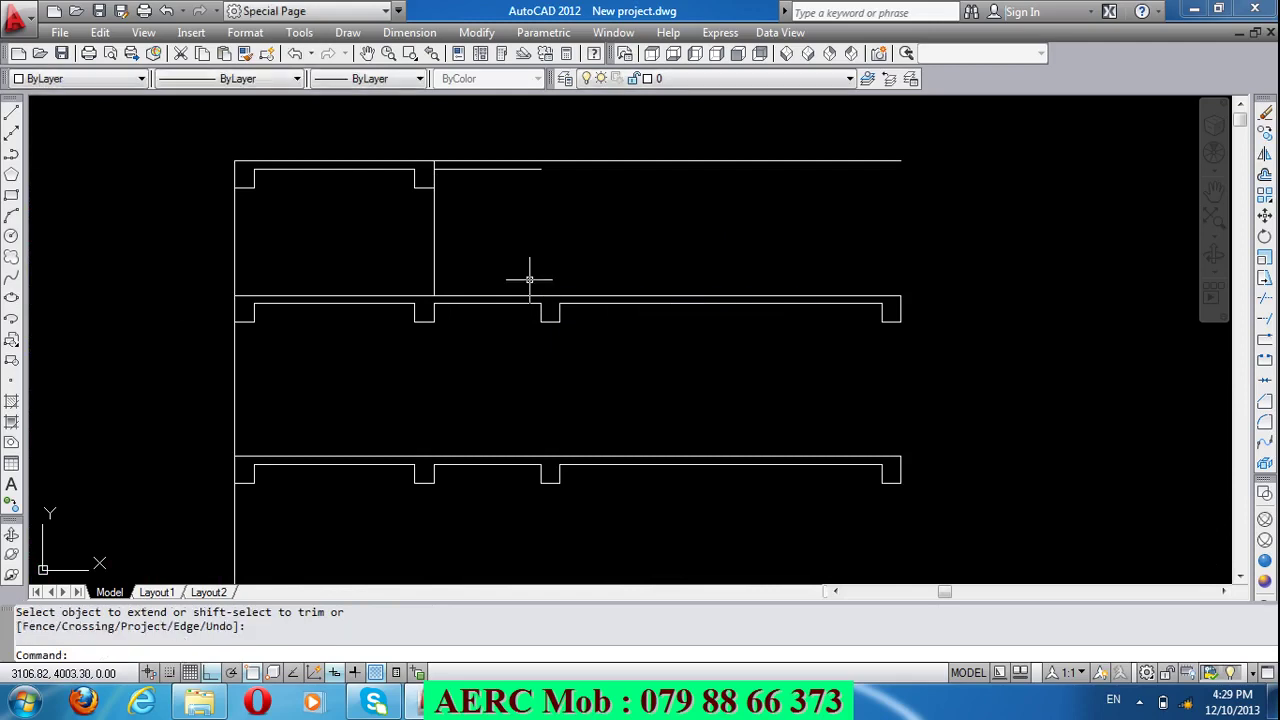
pyautogui.write('TR')
# Step: Trim the roof line to the right of the notch
pyautogui.press('Return')
pyautogui.press('Return')
pyautogui.click(565, 243)
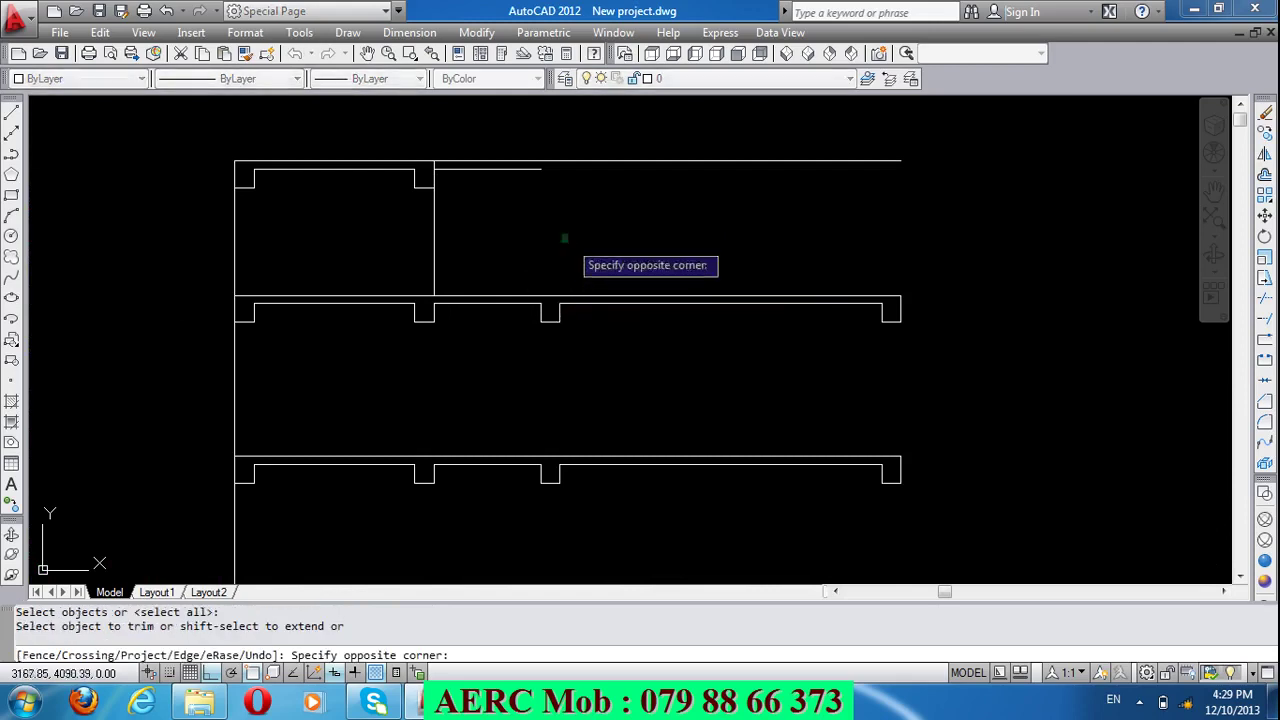
pyautogui.click(491, 157)
pyautogui.press('Return')
# Step: Erase the leftover short line at the top
pyautogui.click(530, 200)
pyautogui.click(464, 120)
pyautogui.press('Delete')
pyautogui.scroll(-2, 504, 196)
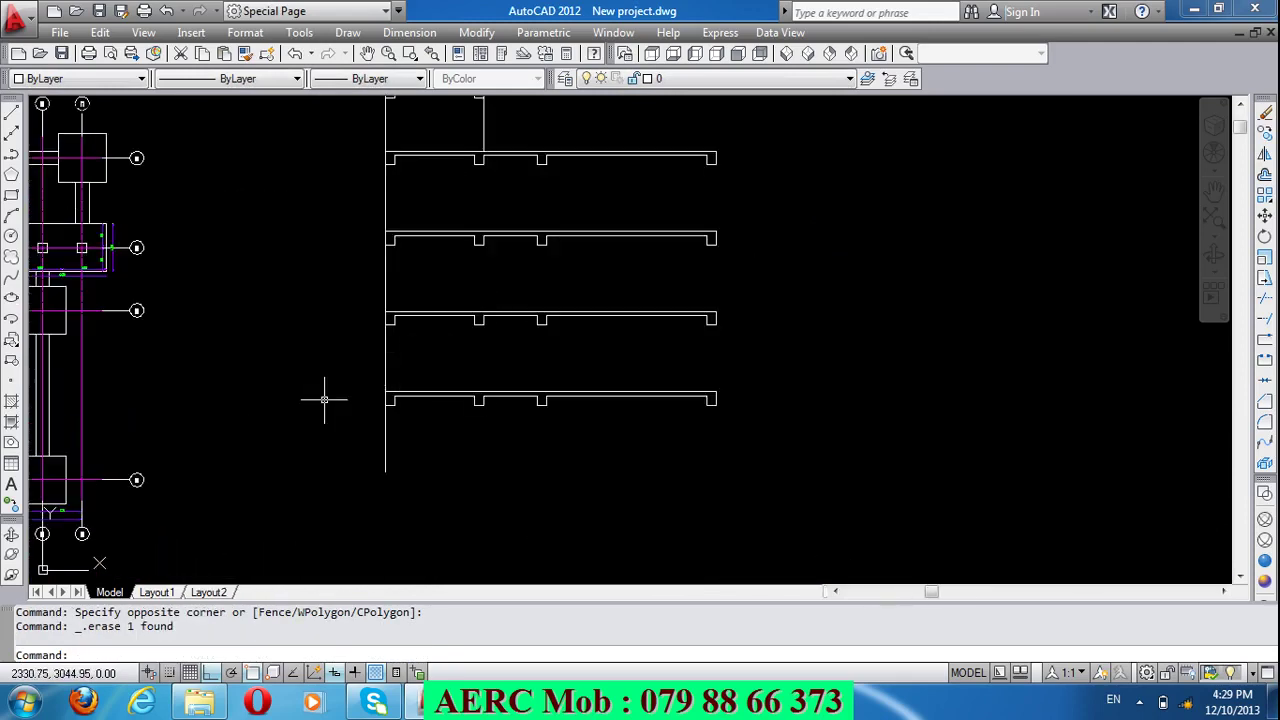
pyautogui.write('O')
# Step: Offset each left wall segment 1240 to the right, closing all four slab levels
pyautogui.press('Return')
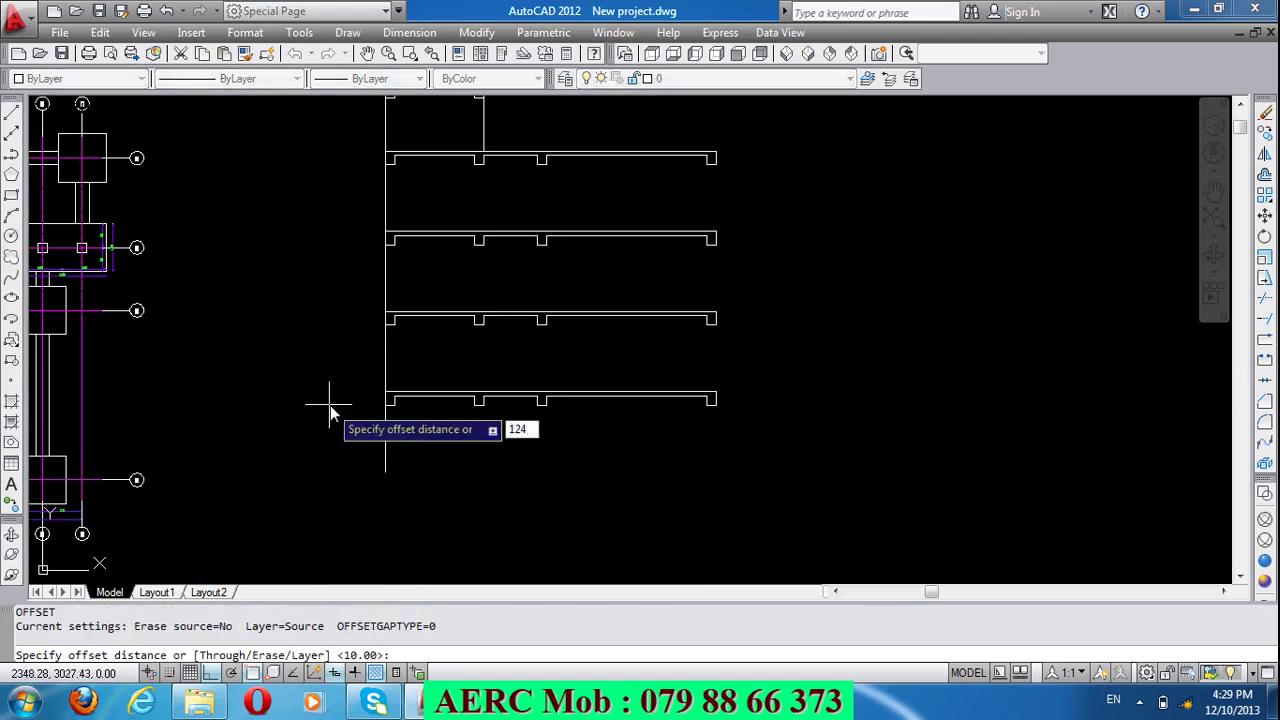
pyautogui.write('0')
pyautogui.press('Return')
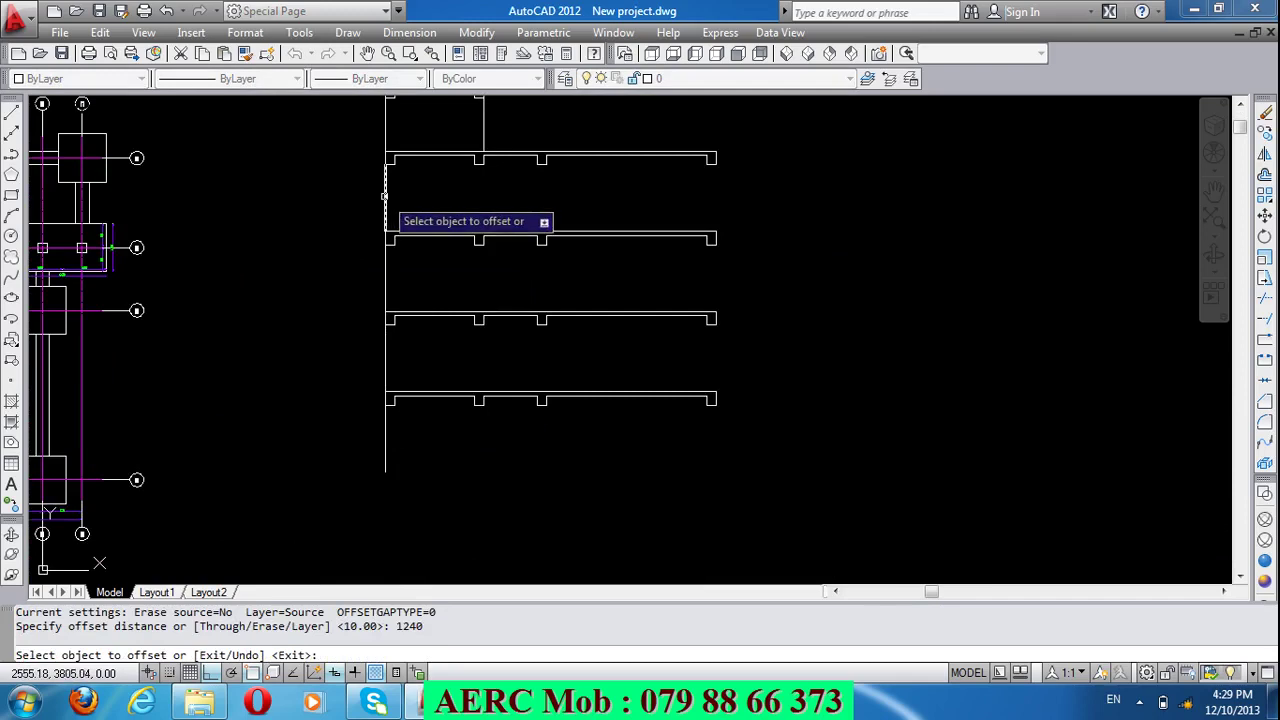
pyautogui.click(385, 196)
pyautogui.click(531, 214)
pyautogui.click(398, 284)
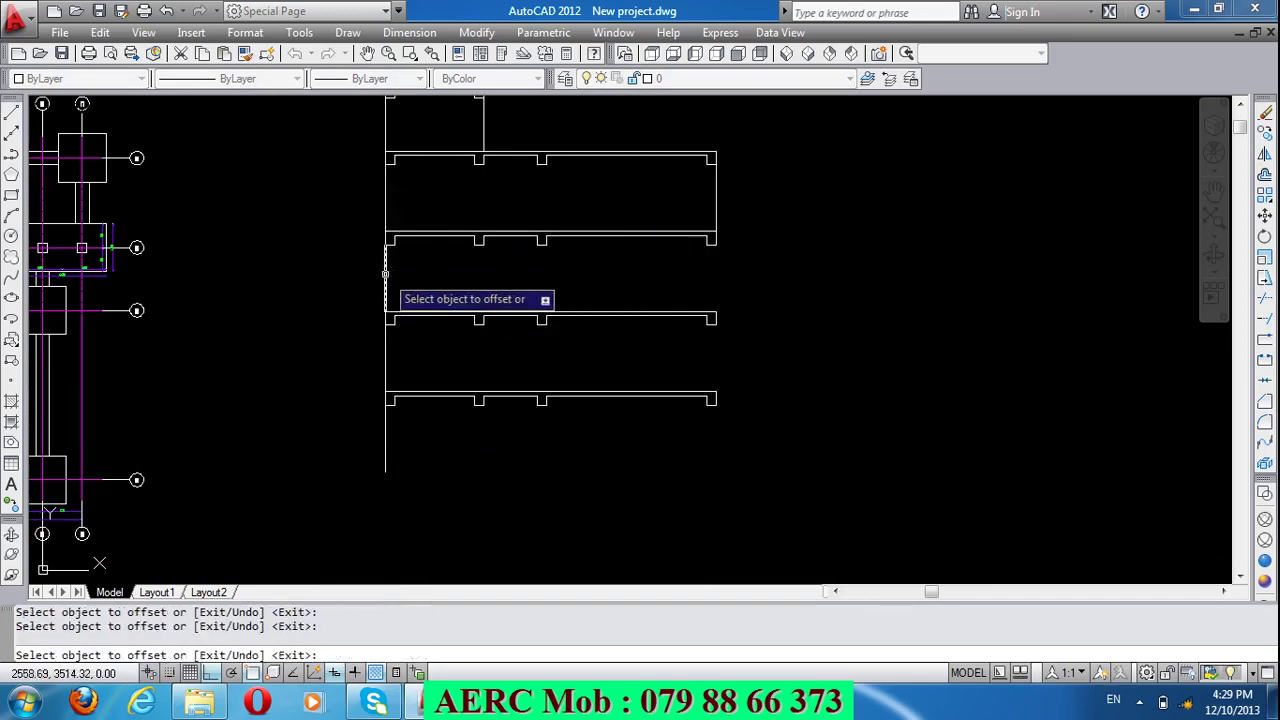
pyautogui.click(385, 273)
pyautogui.click(443, 283)
pyautogui.click(385, 357)
pyautogui.click(411, 404)
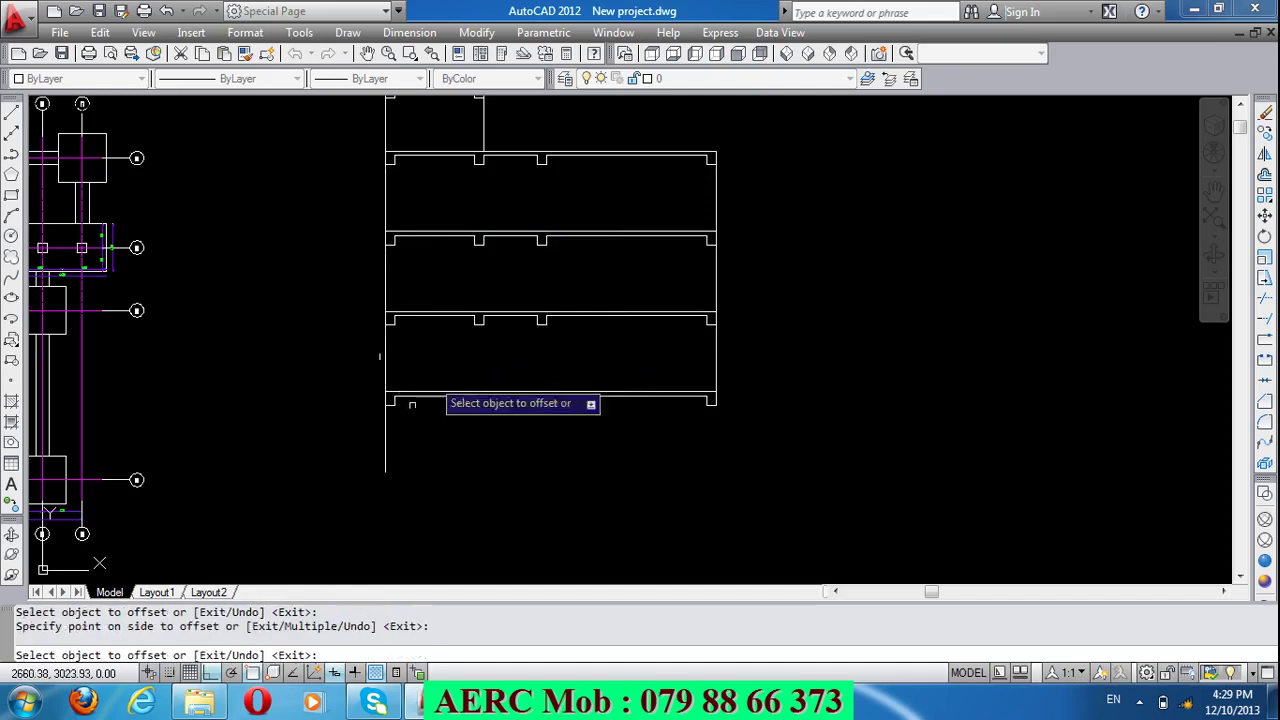
pyautogui.click(385, 455)
pyautogui.click(507, 485)
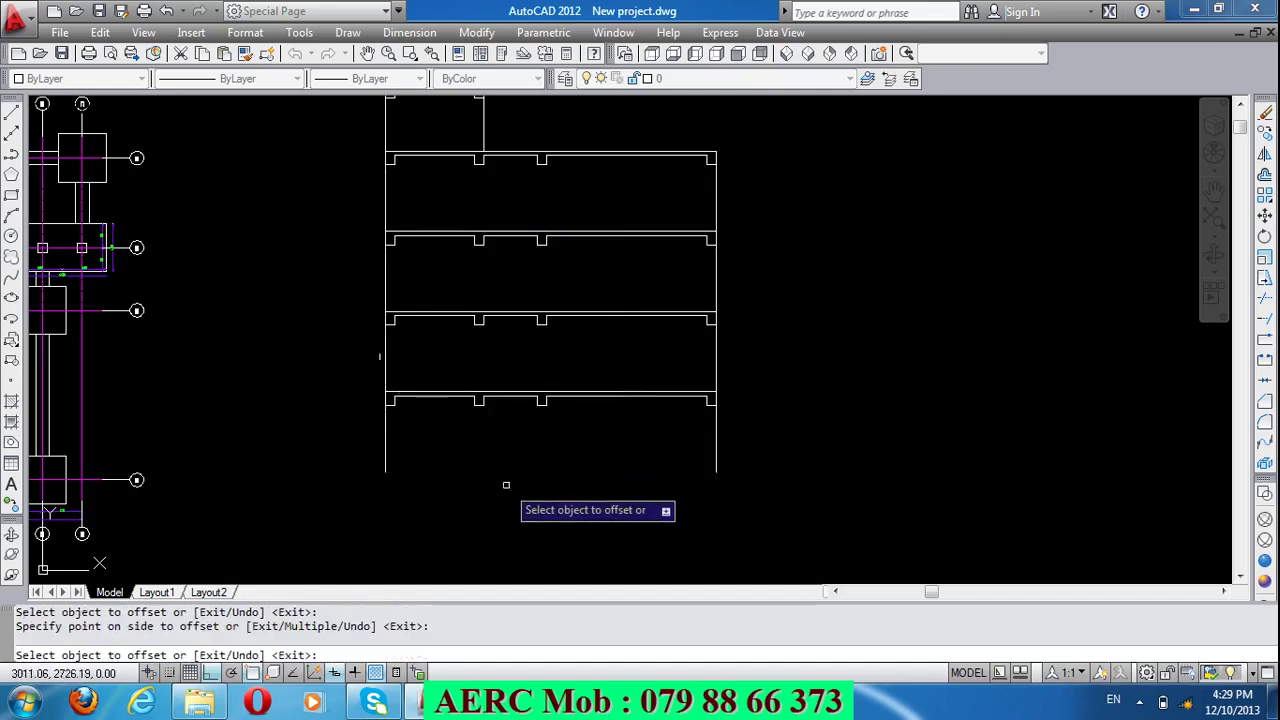
pyautogui.press('Return')
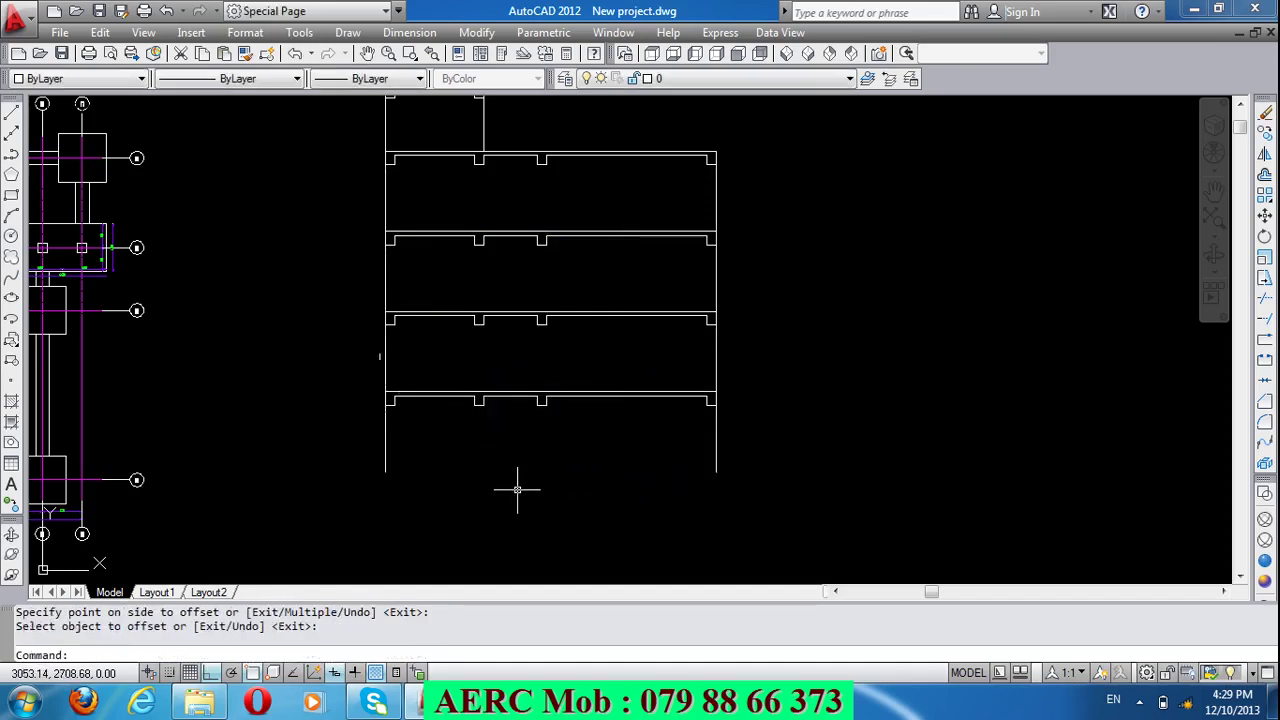
pyautogui.write('L')
# Step: Draw a line from the bottom-right wall end to the bottom-left wall end
pyautogui.press('Return')
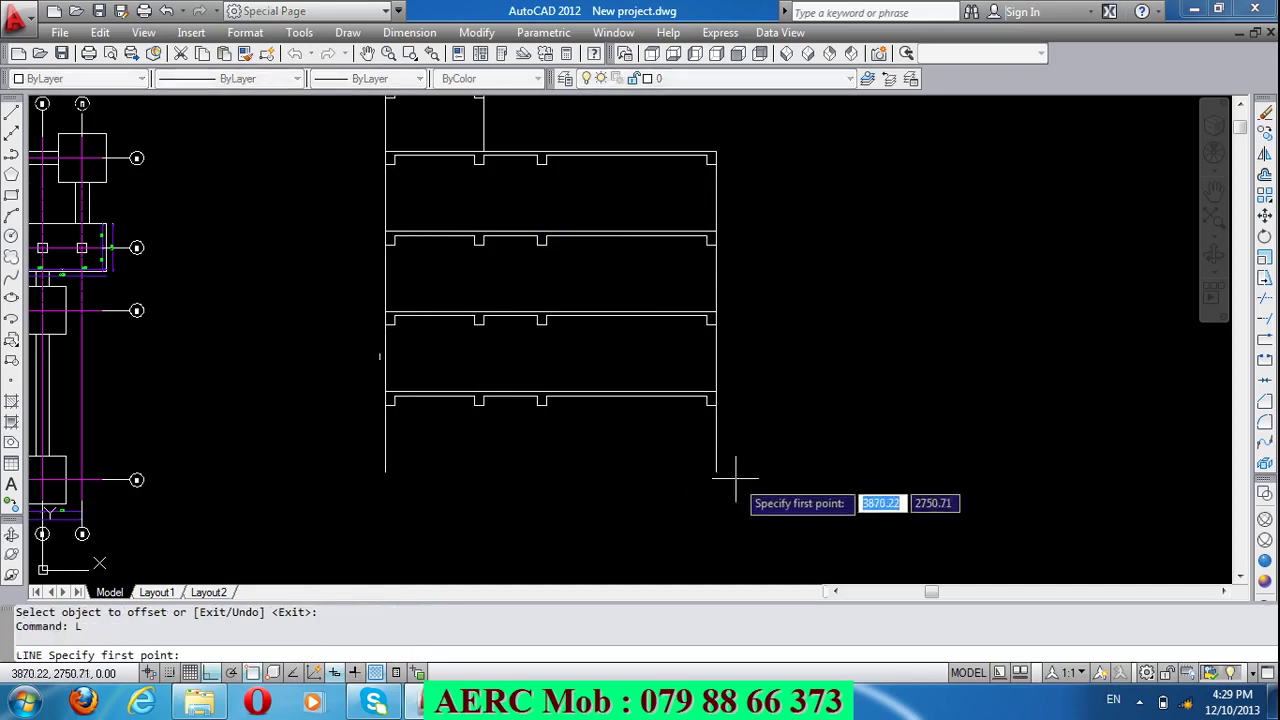
pyautogui.click(716, 471)
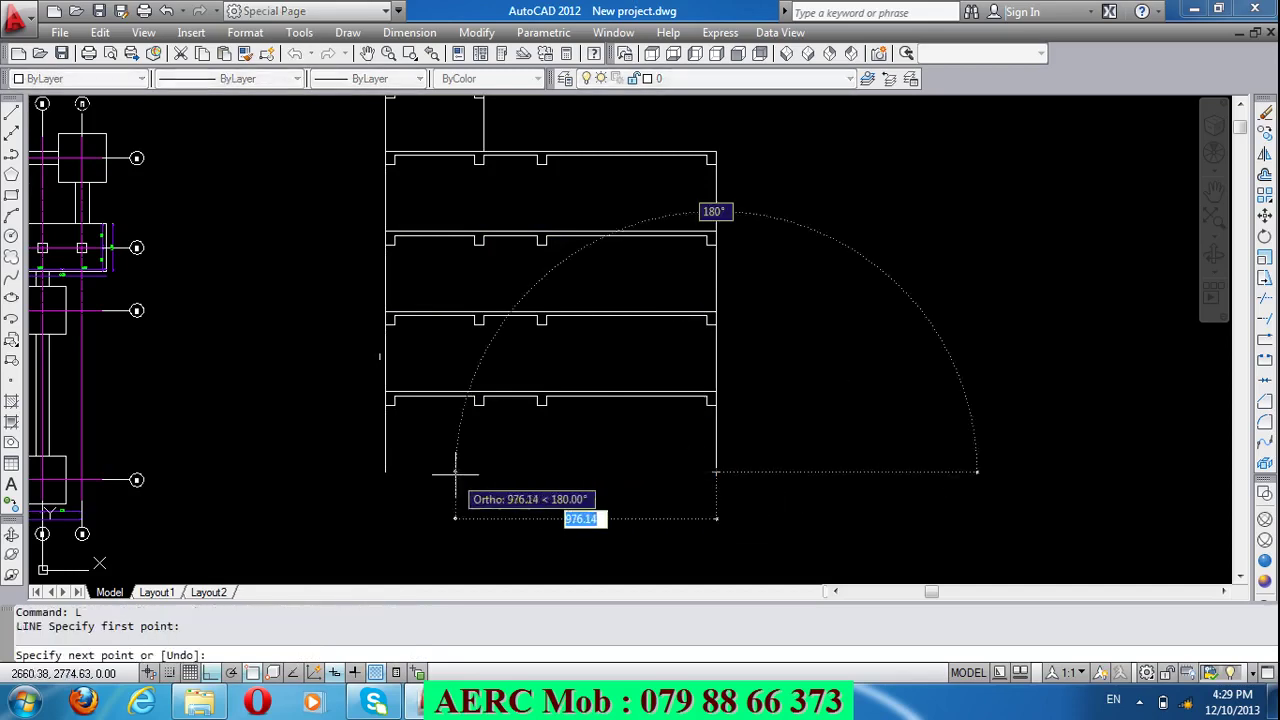
pyautogui.click(385, 471)
pyautogui.press('Return')
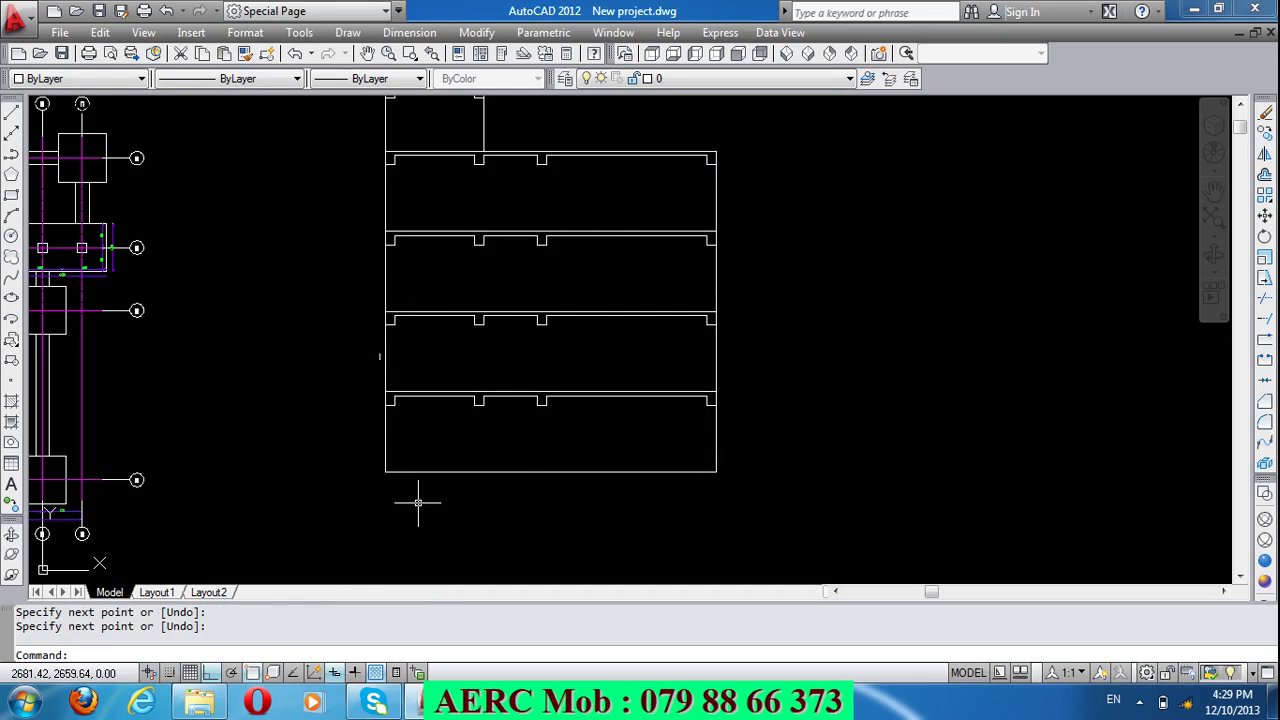
pyautogui.scroll(6, 403, 370)
pyautogui.scroll(-5, 402, 352)
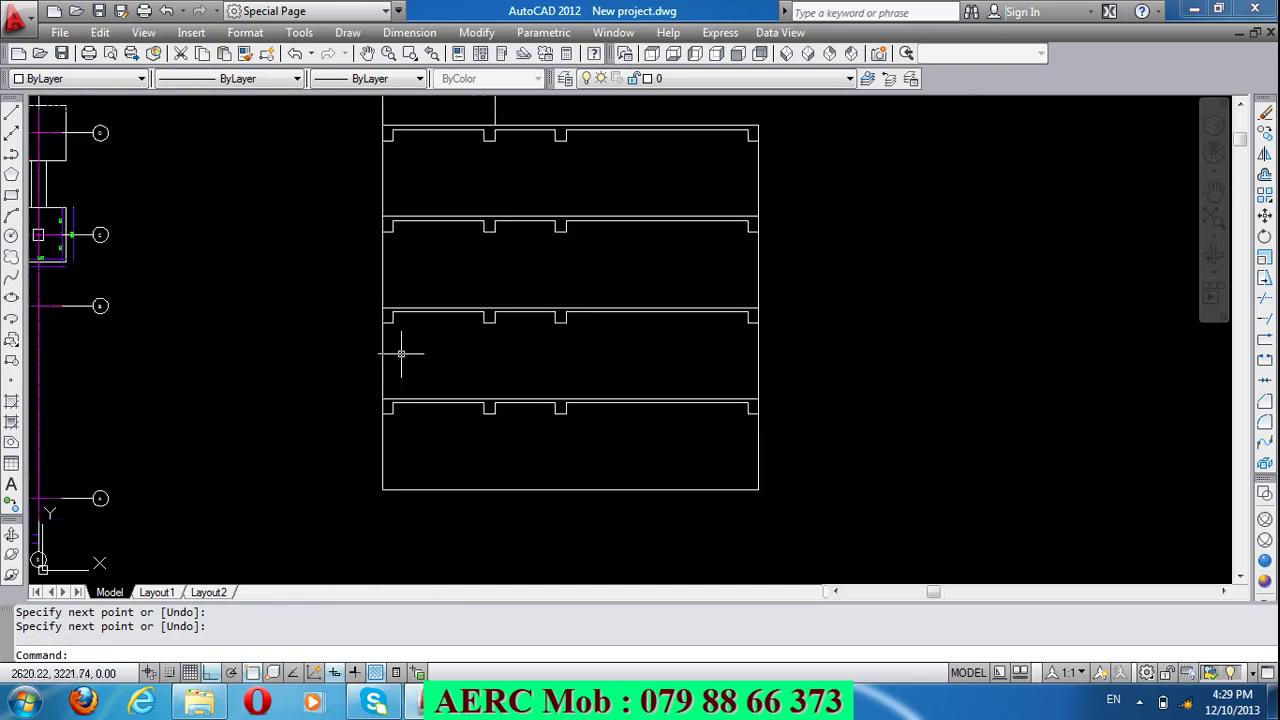
pyautogui.scroll(3, 484, 409)
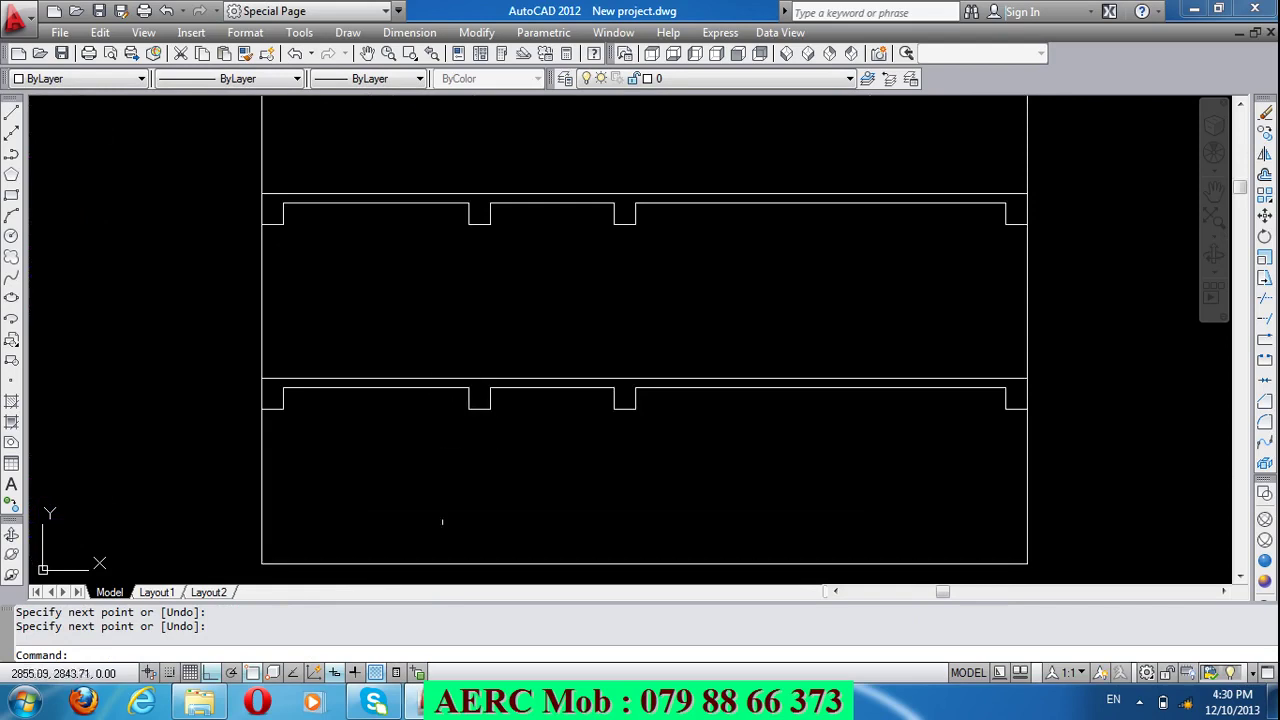
# Step: Copy the lower notched slab and its end lines from its right corner down to the walls' bottom
pyautogui.write('co')
pyautogui.press('Return')
pyautogui.click(1019, 430)
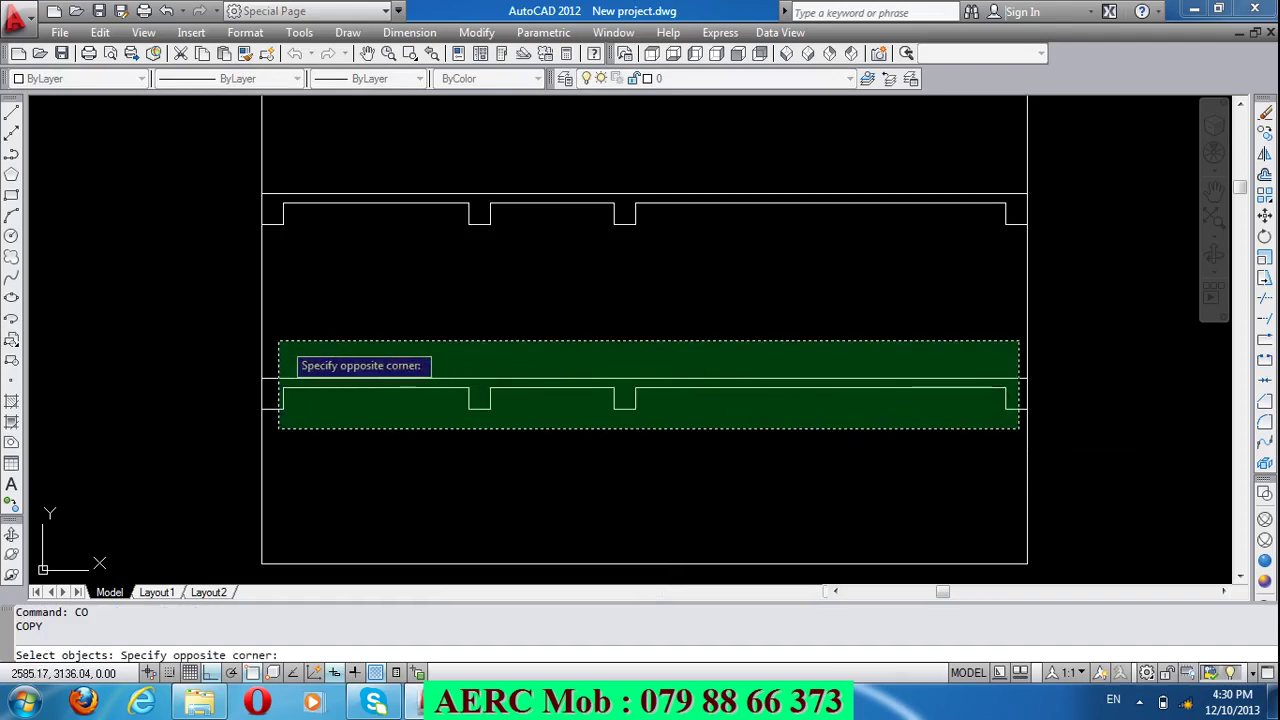
pyautogui.click(279, 341)
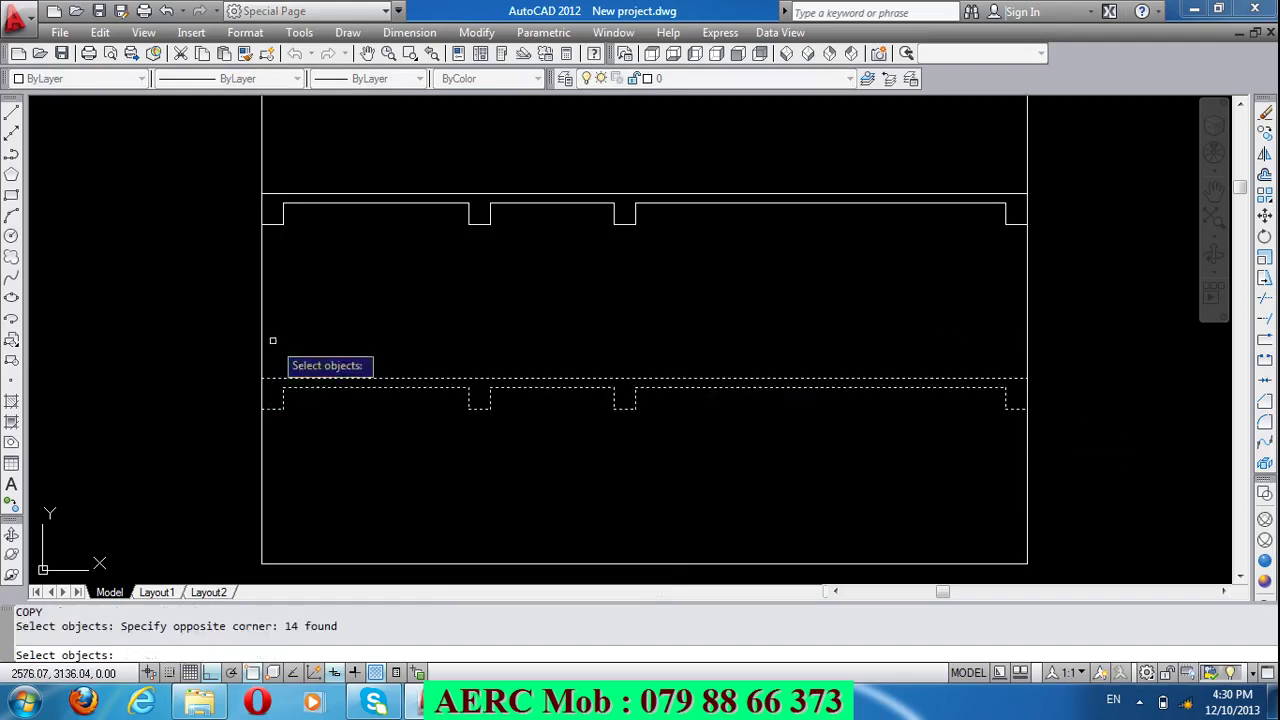
pyautogui.click(261, 395)
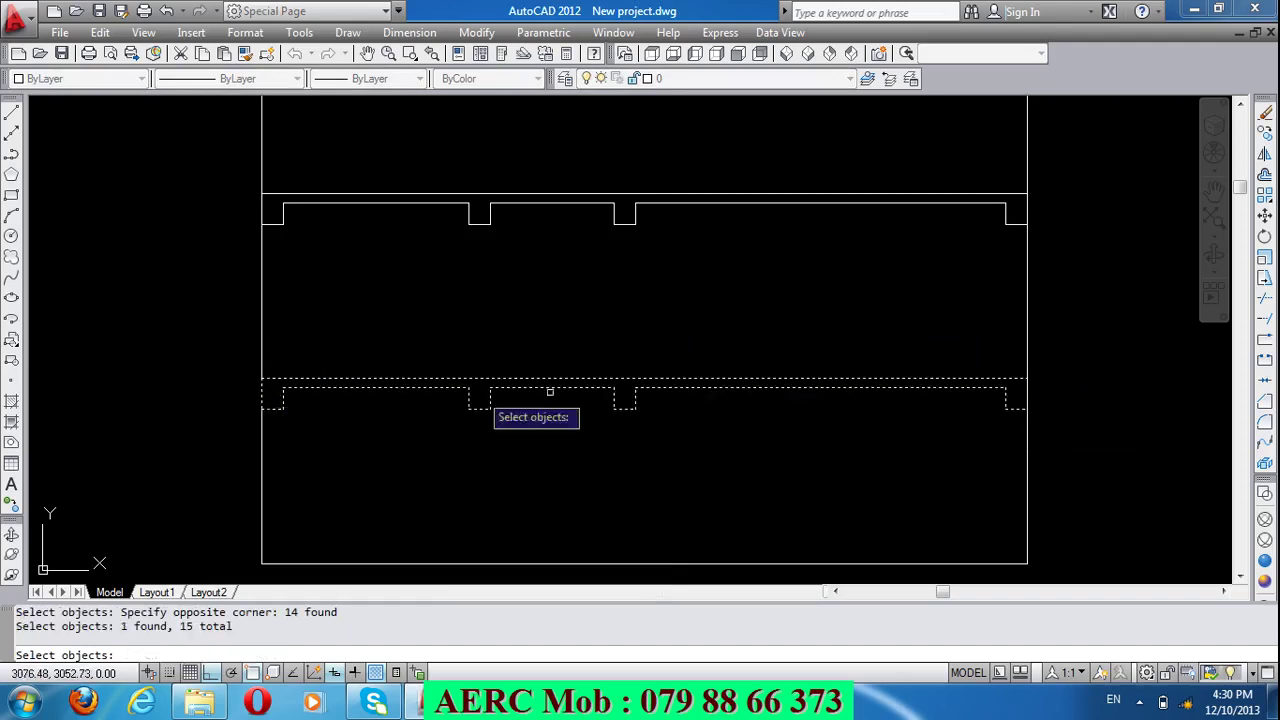
pyautogui.click(1027, 378)
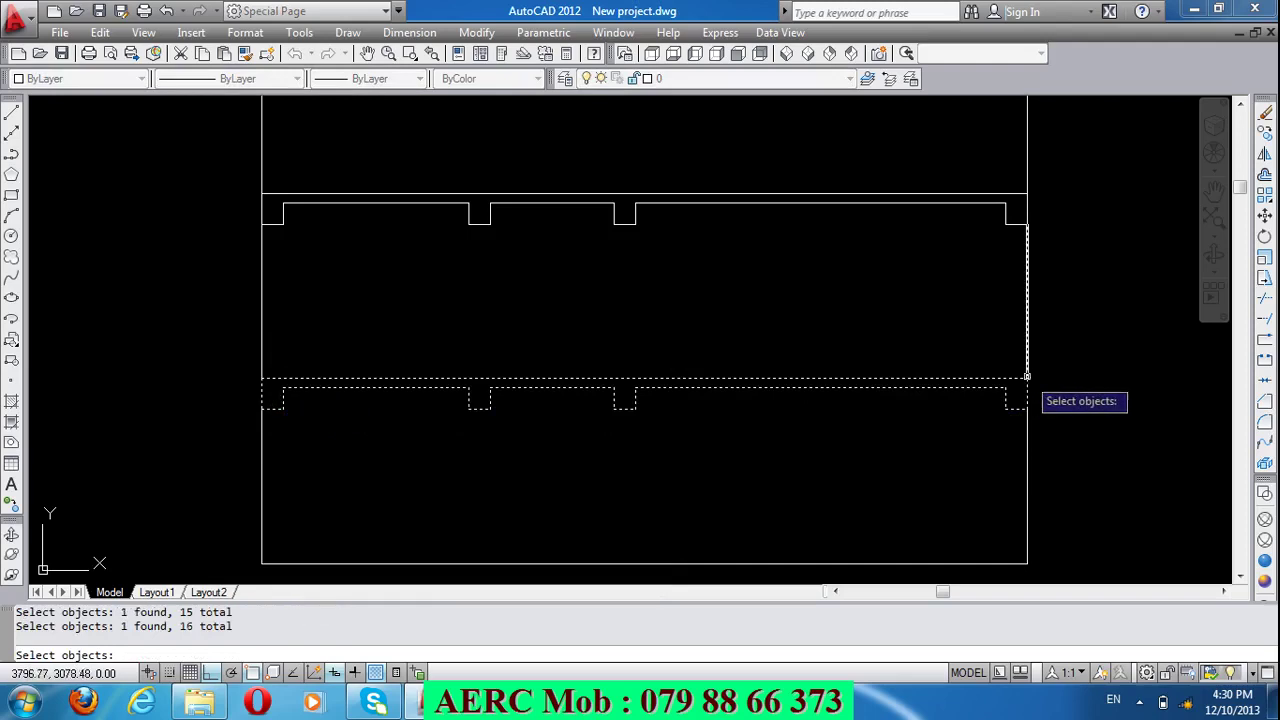
pyautogui.press('Return')
pyautogui.click(1027, 378)
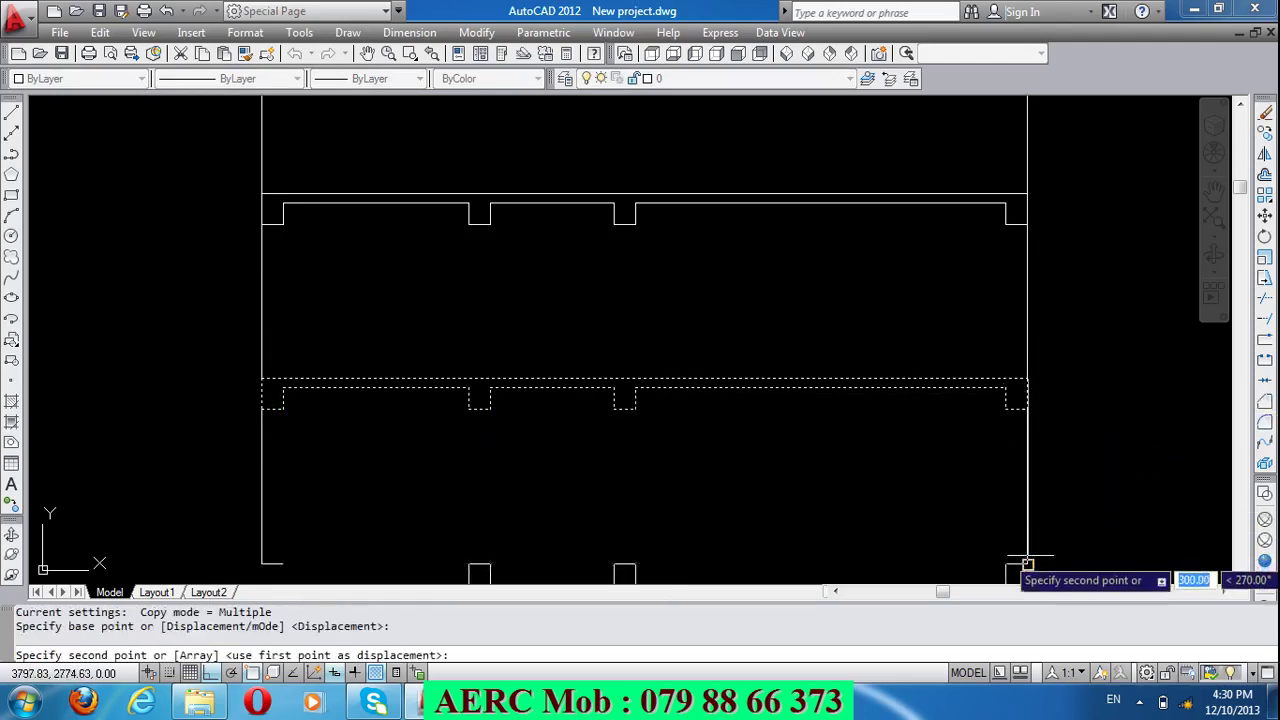
pyautogui.click(1027, 564)
pyautogui.scroll(-1, 903, 485)
pyautogui.scroll(-1, 903, 485)
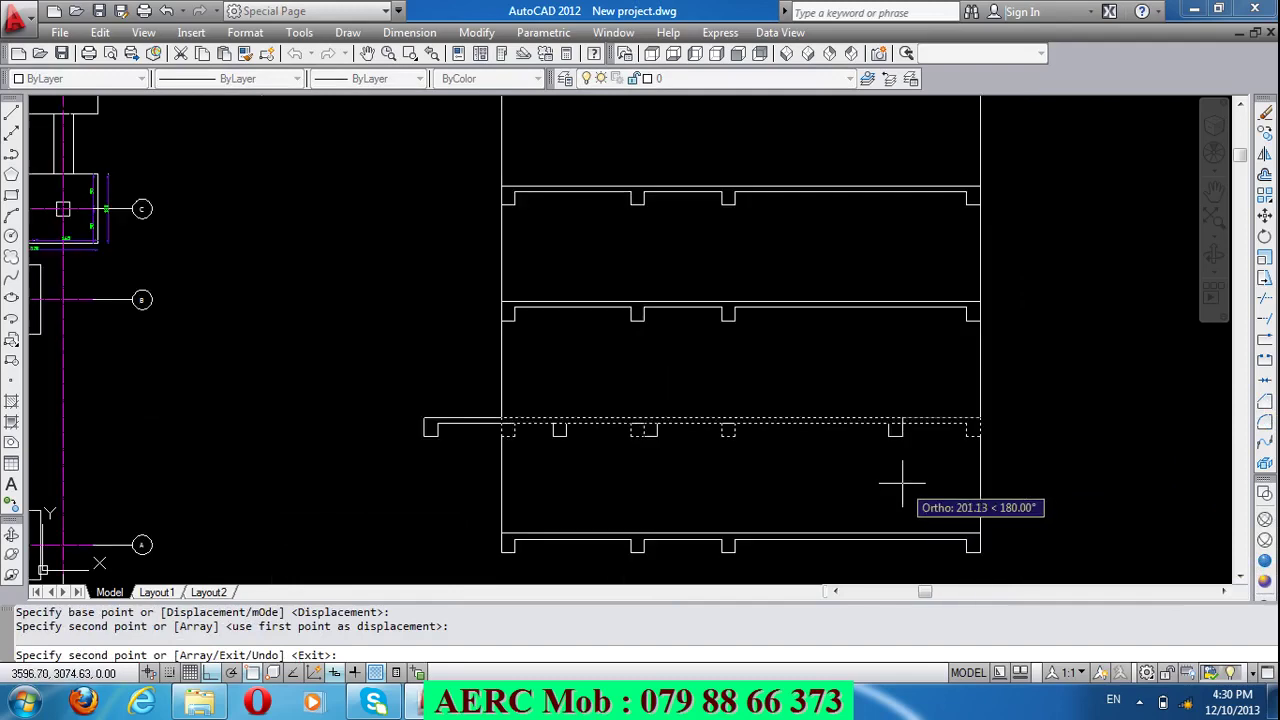
pyautogui.press('Return')
pyautogui.scroll(-2, 543, 506)
pyautogui.scroll(3, 565, 540)
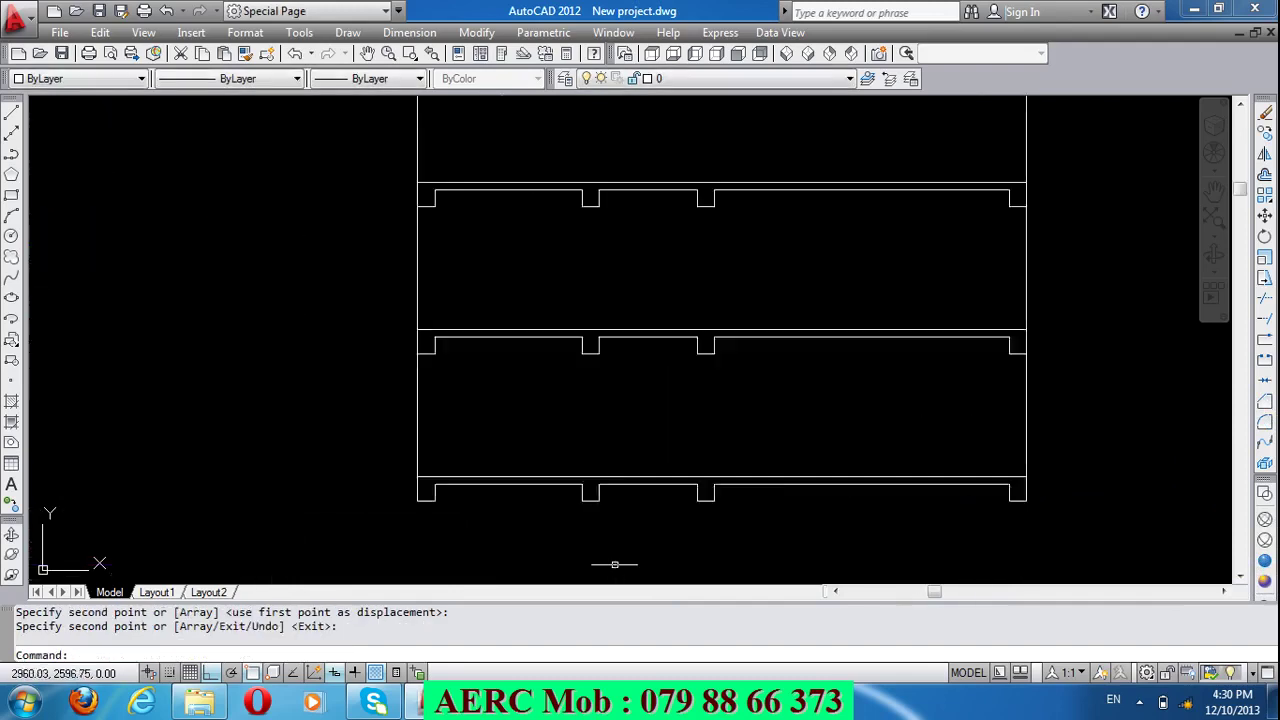
pyautogui.scroll(1, 531, 524)
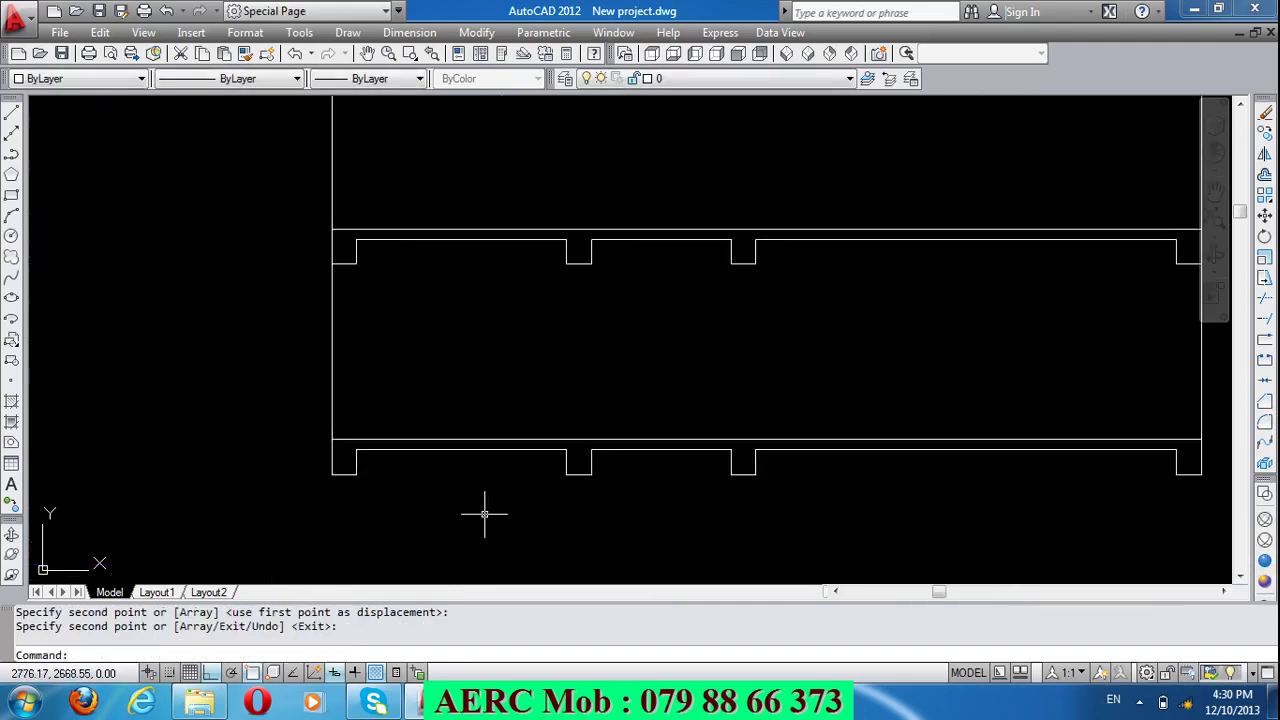
pyautogui.write('O')
# Step: Offset the bottom slab's left end segment and three notch bottoms 20 units inward
pyautogui.press('Return')
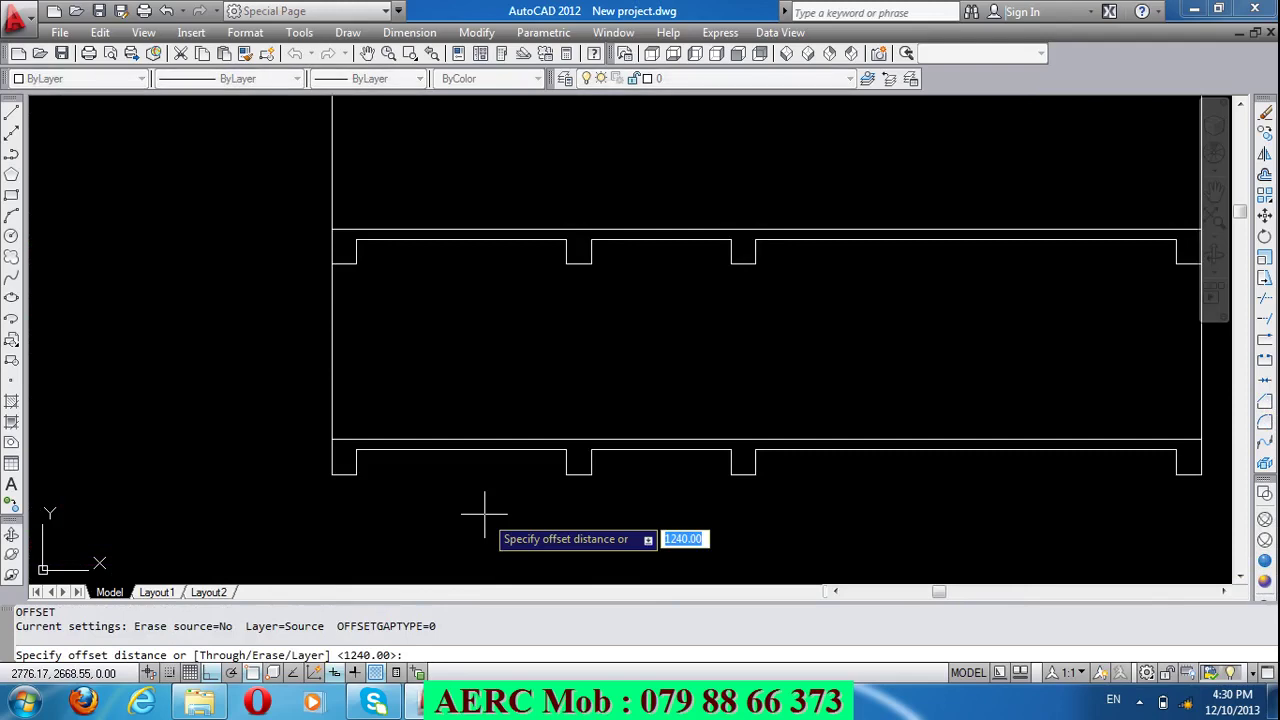
pyautogui.write('15')
pyautogui.press('Return')
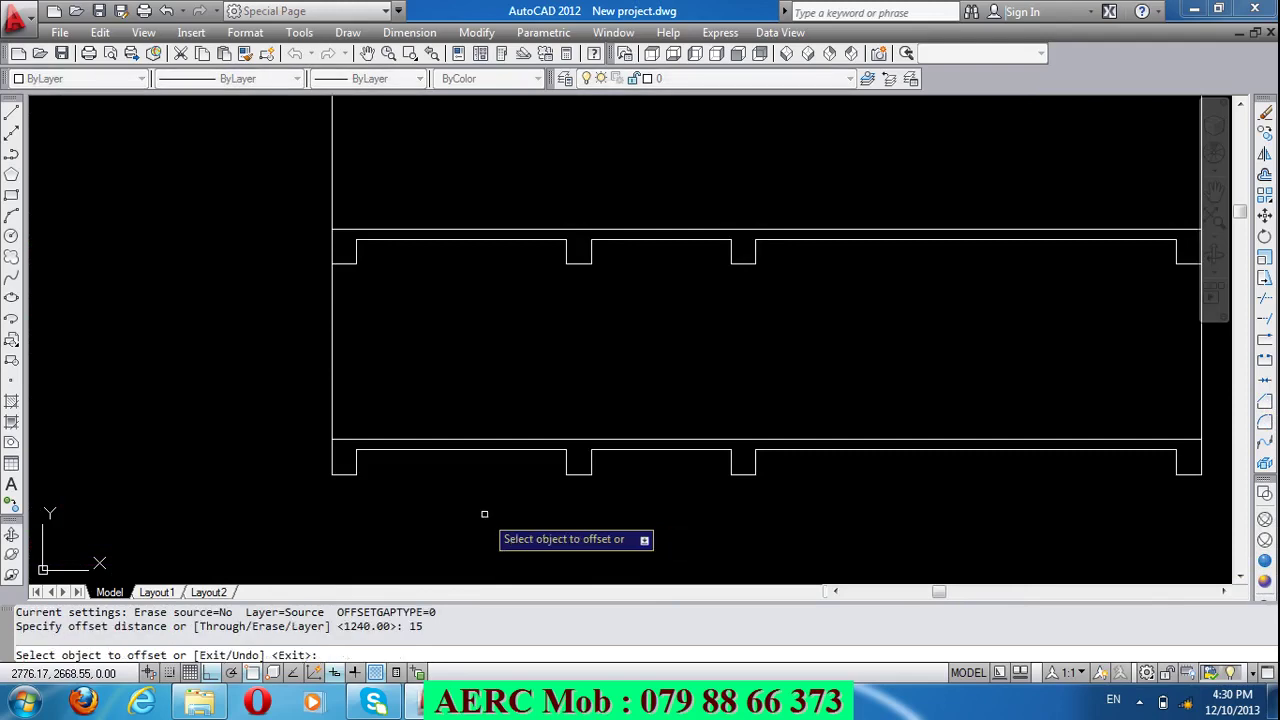
pyautogui.press('Escape')
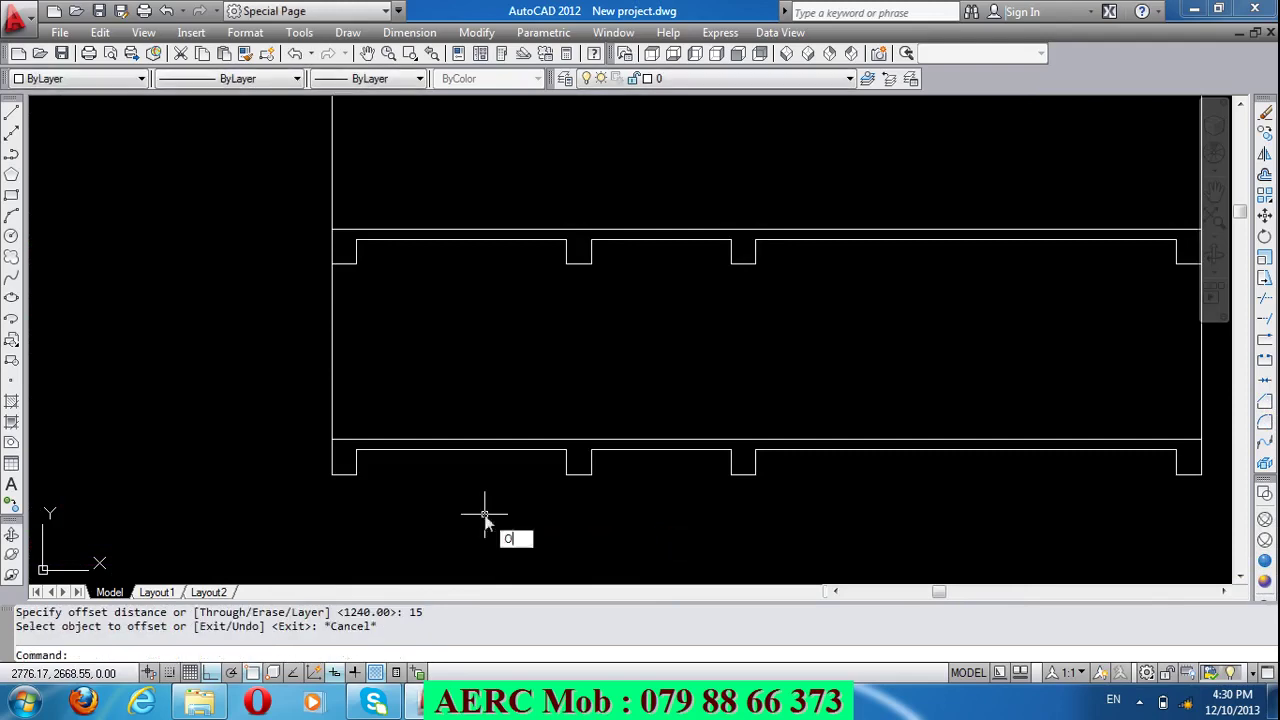
pyautogui.press('Return')
pyautogui.write('2')
pyautogui.press('Return')
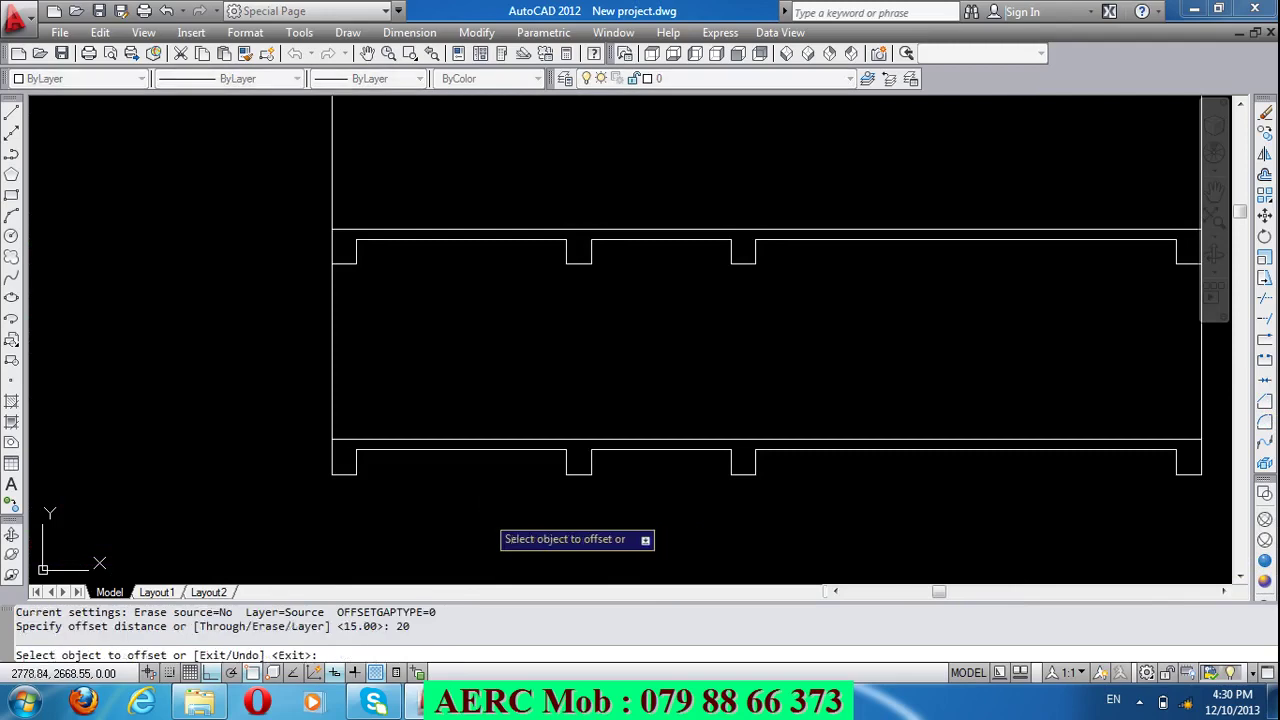
pyautogui.click(344, 475)
pyautogui.click(366, 452)
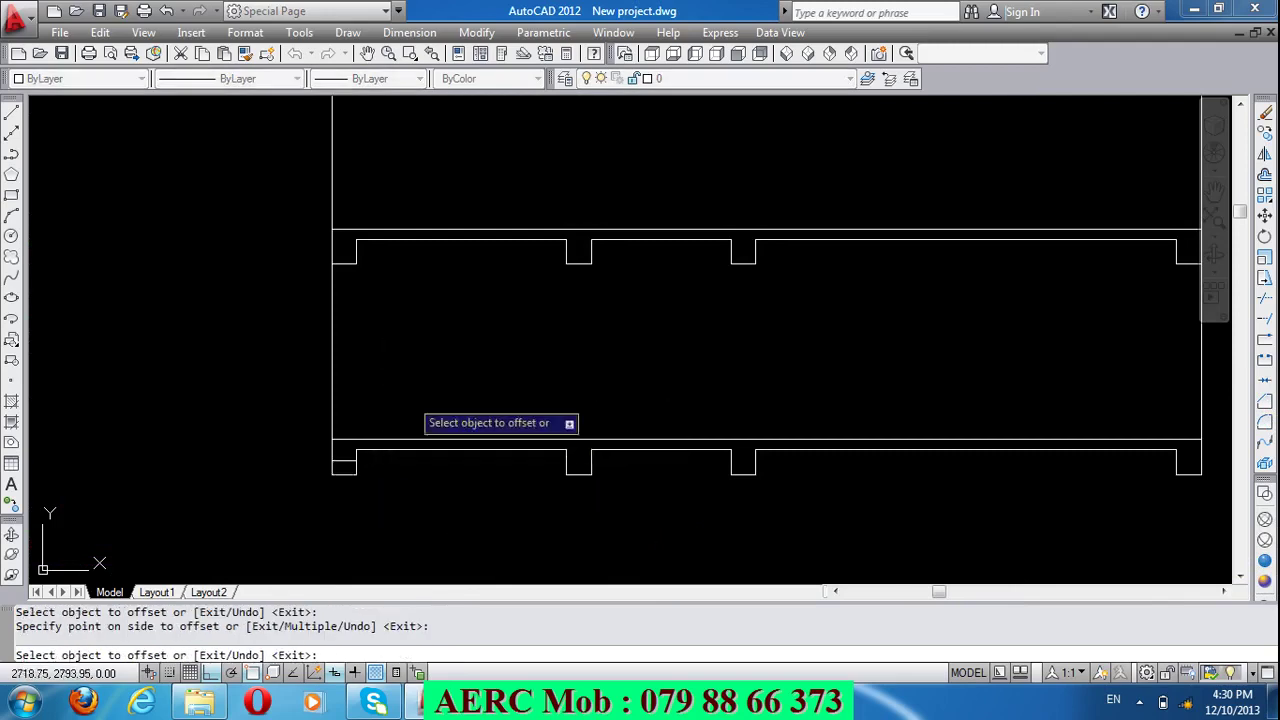
pyautogui.click(578, 472)
pyautogui.click(580, 365)
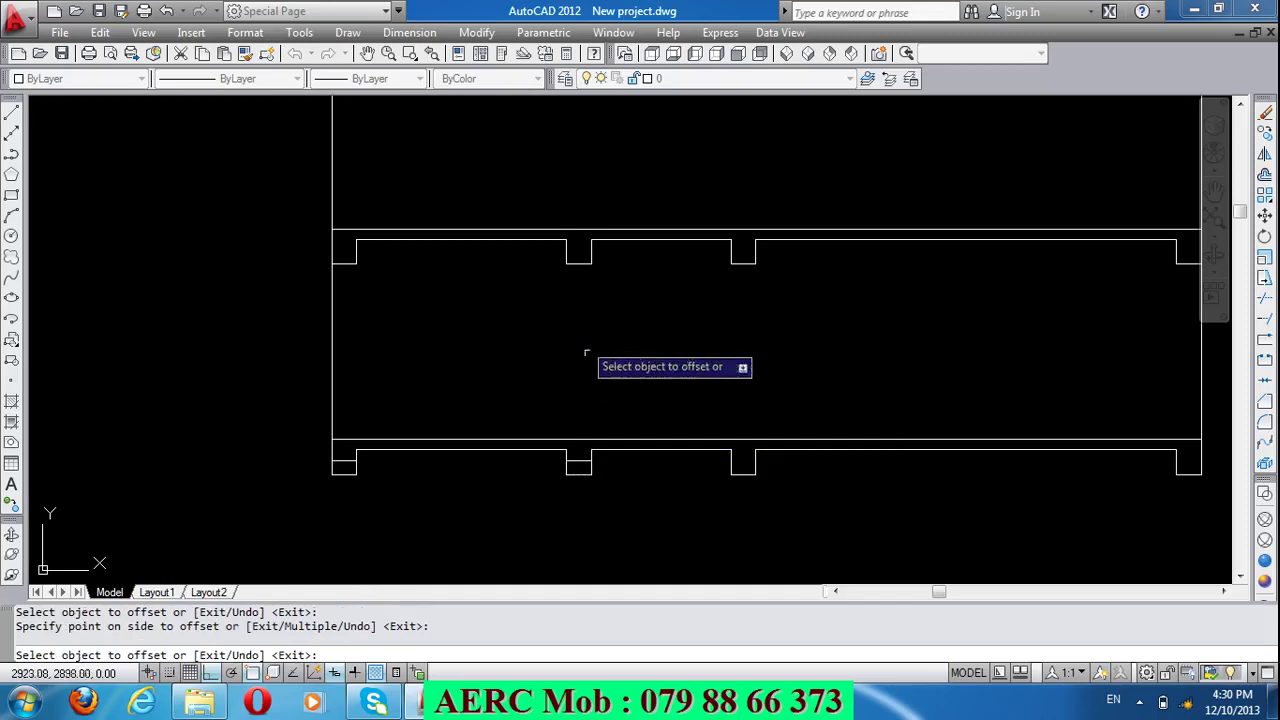
pyautogui.click(742, 474)
pyautogui.click(736, 370)
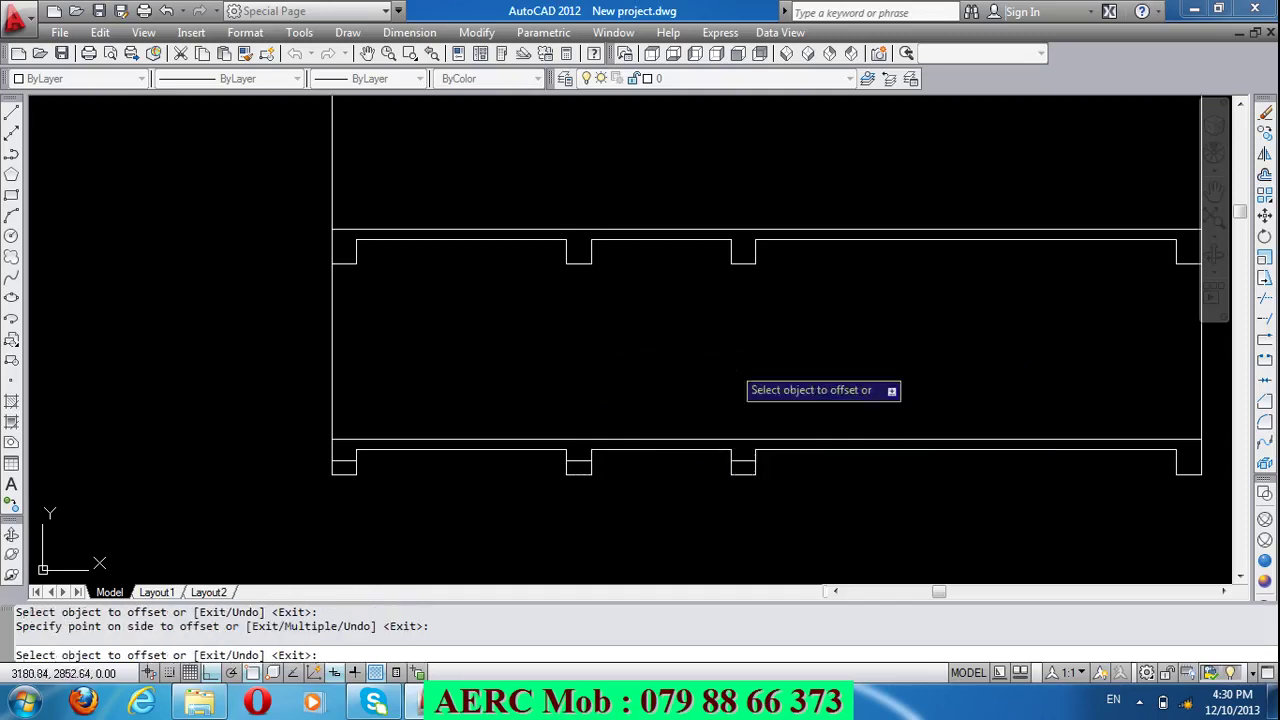
pyautogui.click(1189, 474)
pyautogui.click(1024, 380)
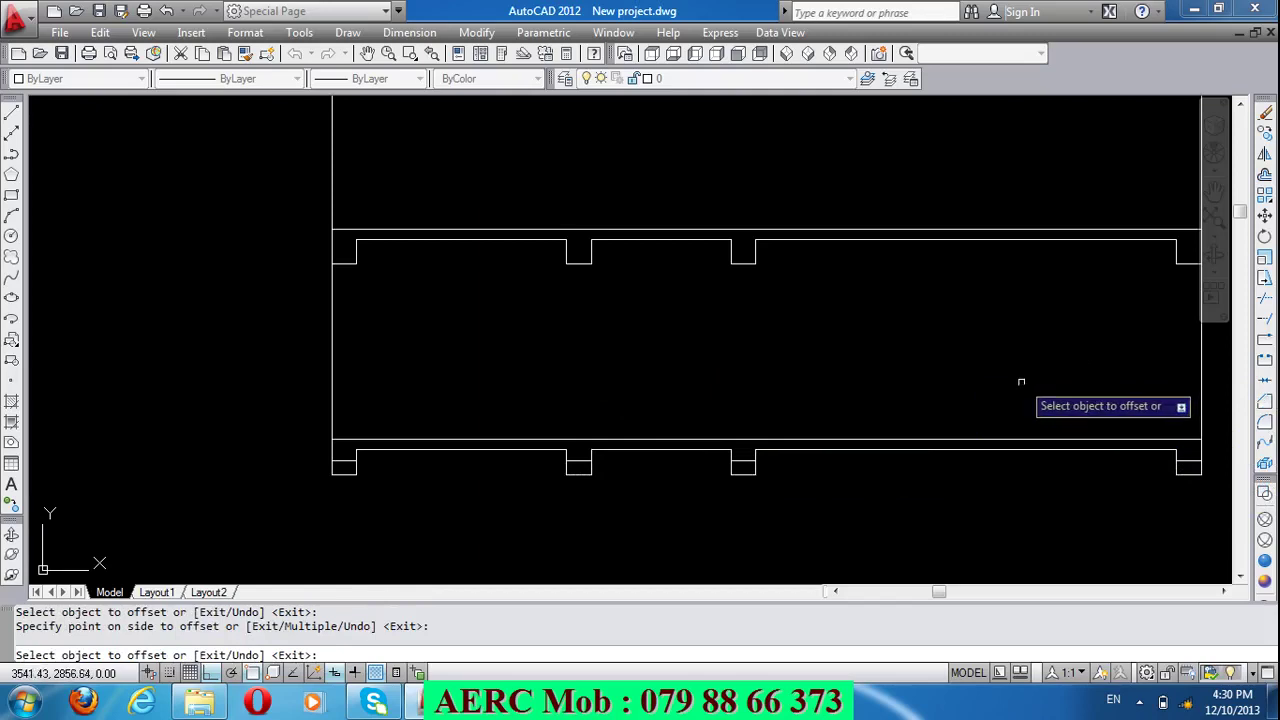
pyautogui.press('Return')
pyautogui.press('Return')
pyautogui.press('Return')
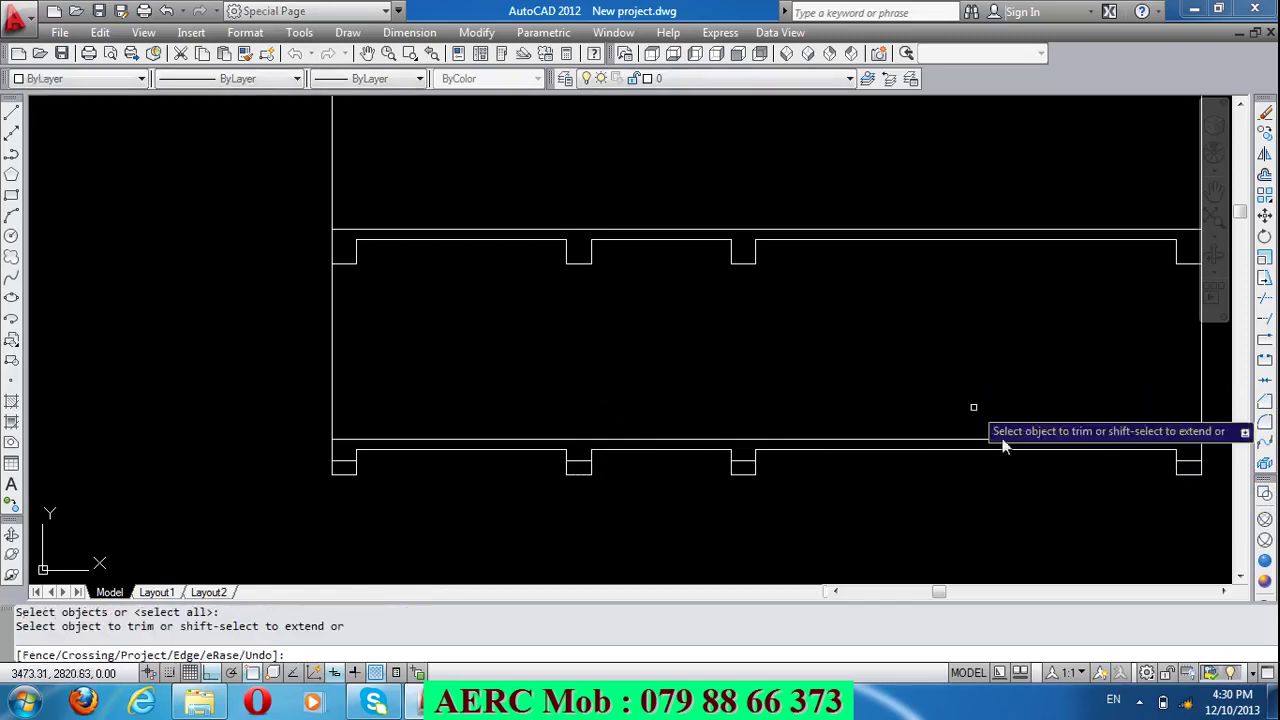
# Step: Trim away the short segments beneath the bottom slab's notches
pyautogui.click(1213, 484)
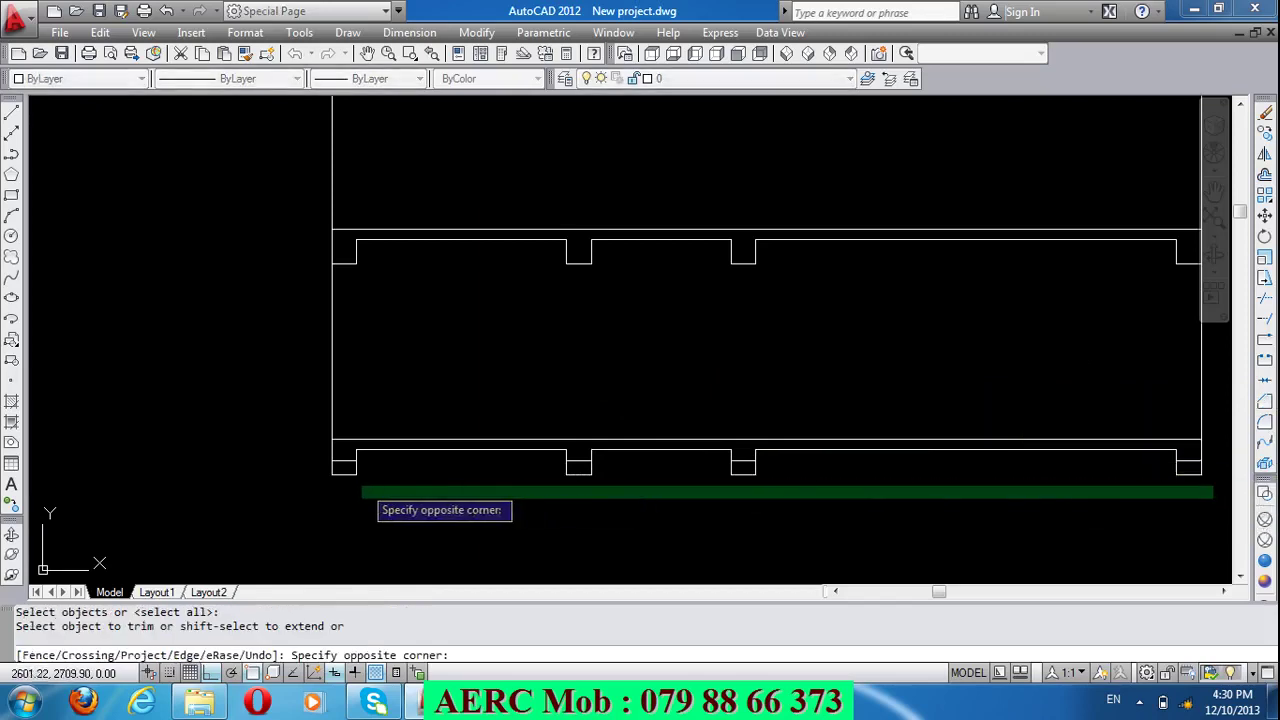
pyautogui.click(322, 467)
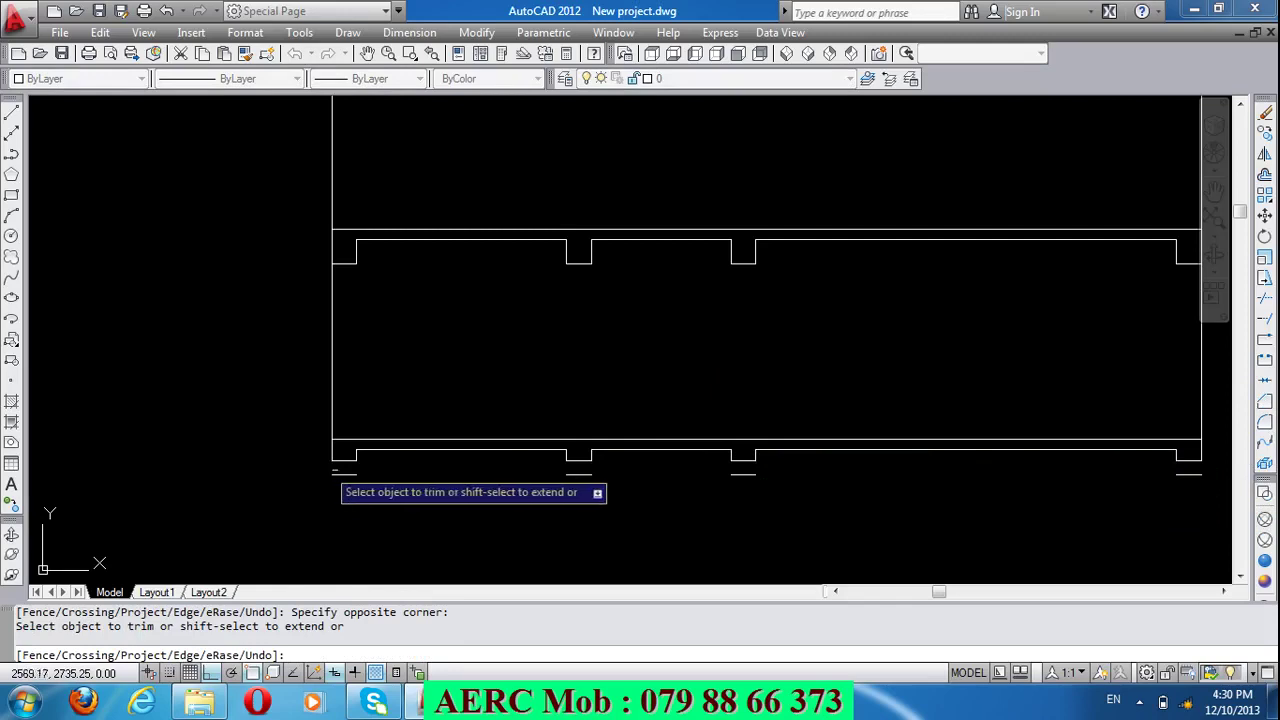
pyautogui.press('Return')
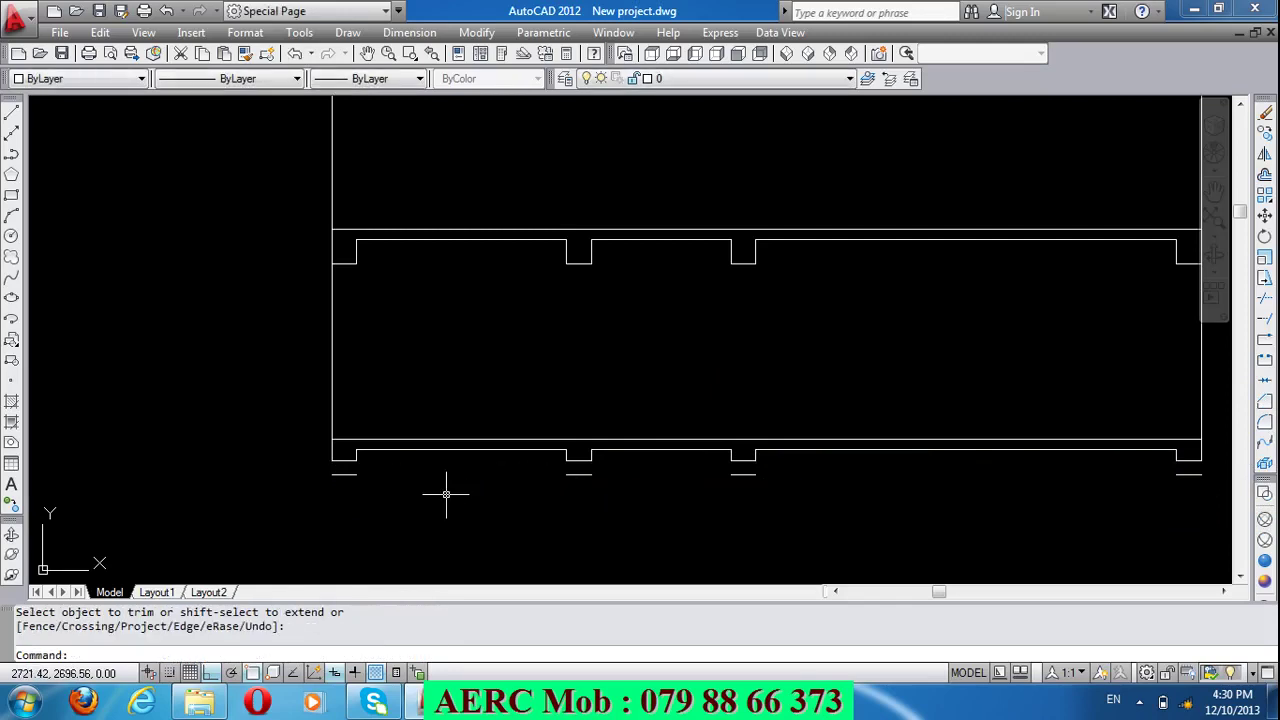
# Step: Extend the notches' vertical side lines up to the bottom slab's top edge
pyautogui.write('ex')
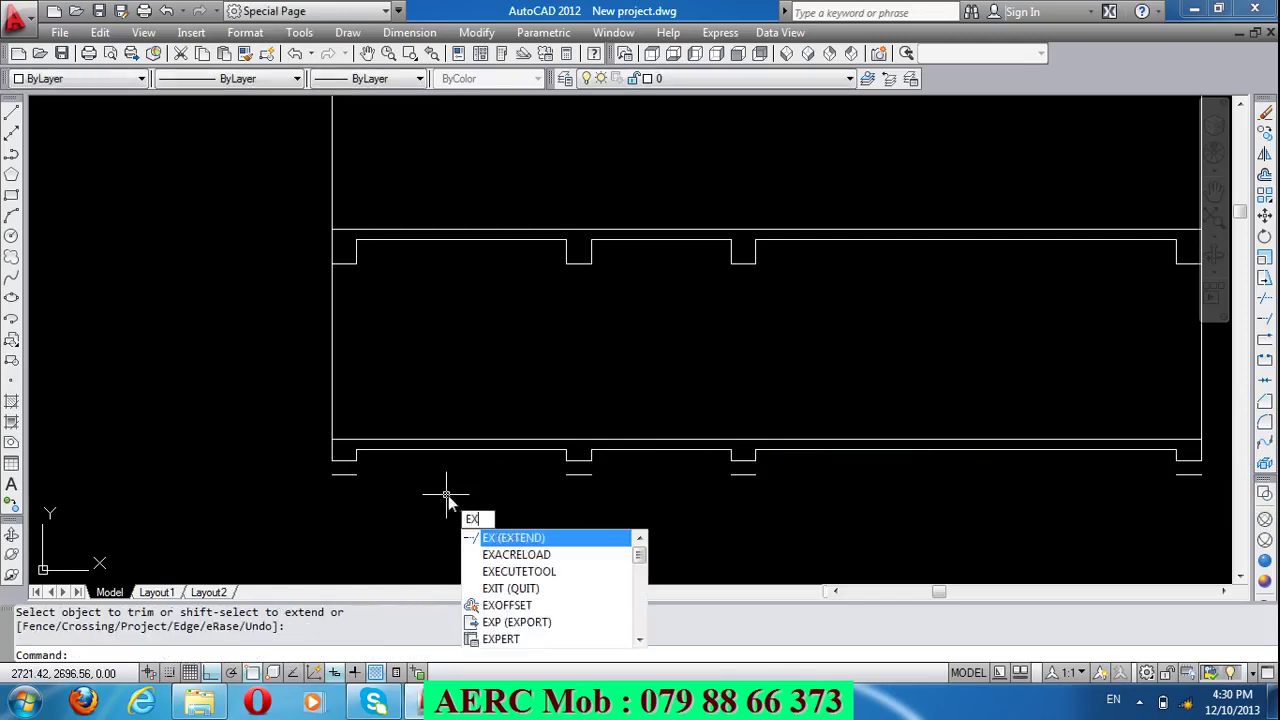
pyautogui.press('Return')
pyautogui.press('Return')
pyautogui.click(361, 462)
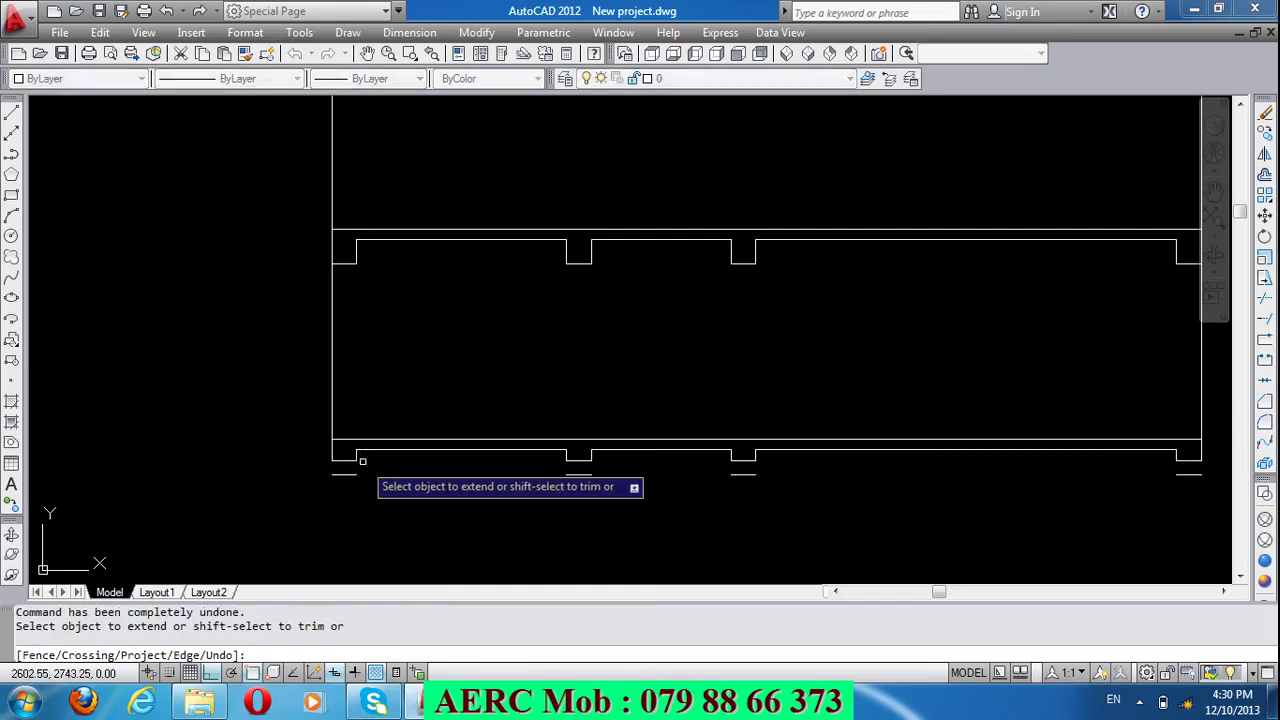
pyautogui.scroll(4, 360, 458)
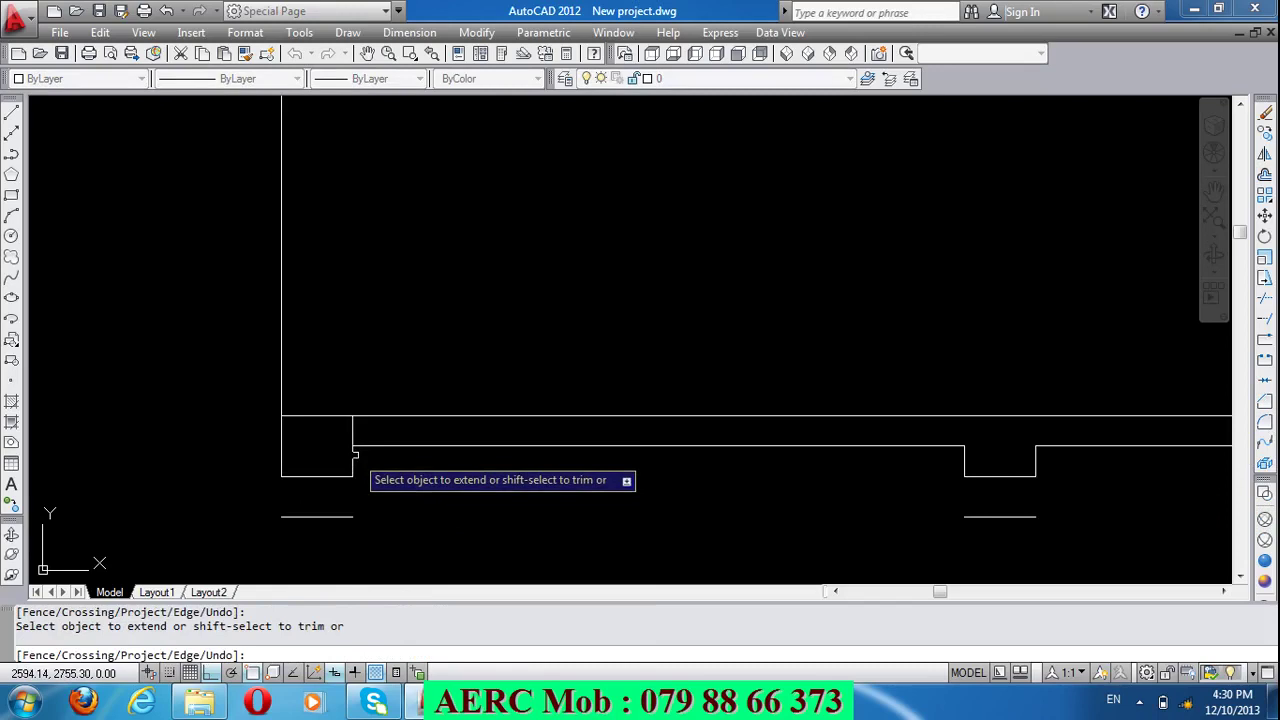
pyautogui.click(962, 455)
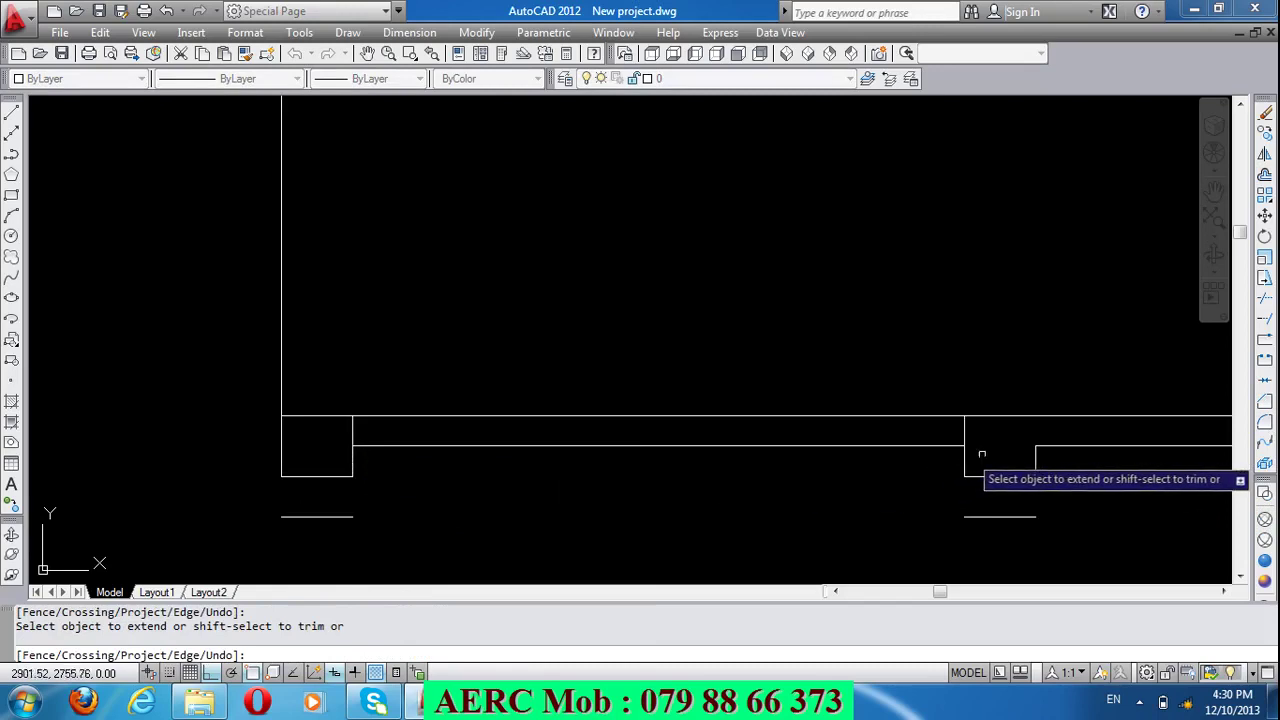
pyautogui.click(1034, 457)
pyautogui.scroll(-2, 565, 500)
pyautogui.scroll(-2, 565, 500)
pyautogui.scroll(3, 795, 486)
pyautogui.click(787, 488)
pyautogui.click(736, 490)
pyautogui.scroll(-4, 593, 475)
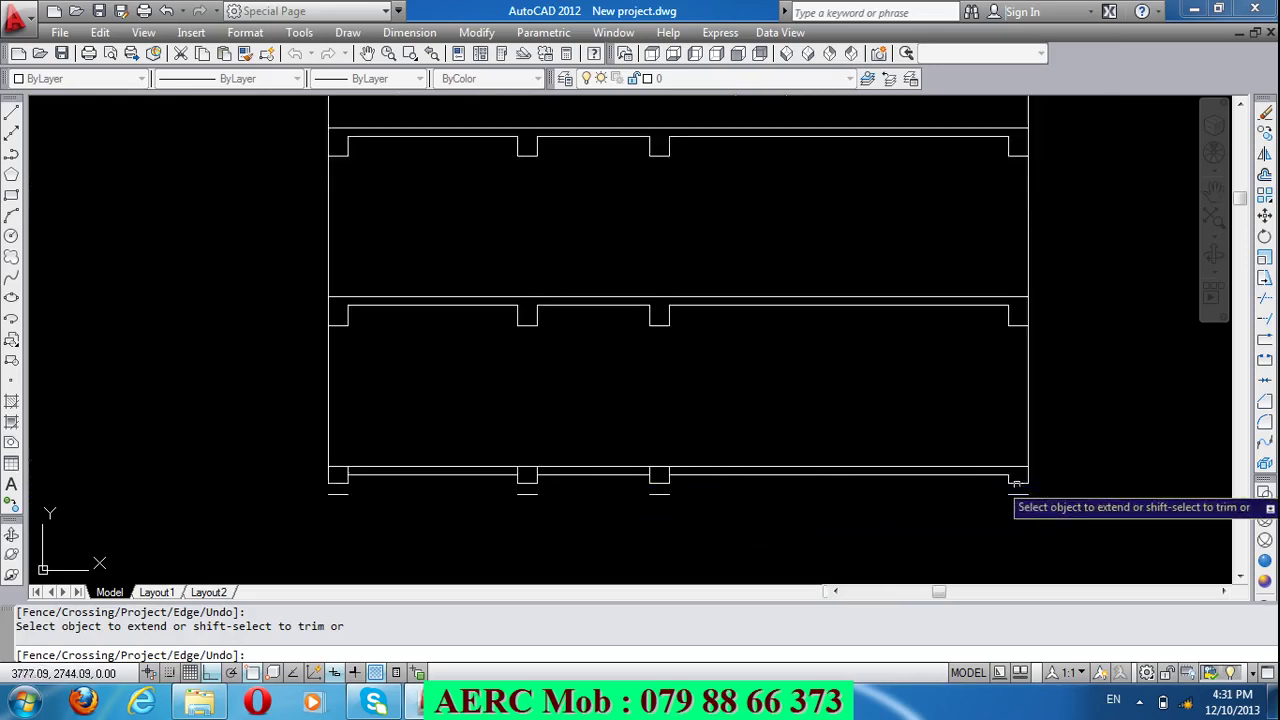
pyautogui.scroll(4, 1016, 484)
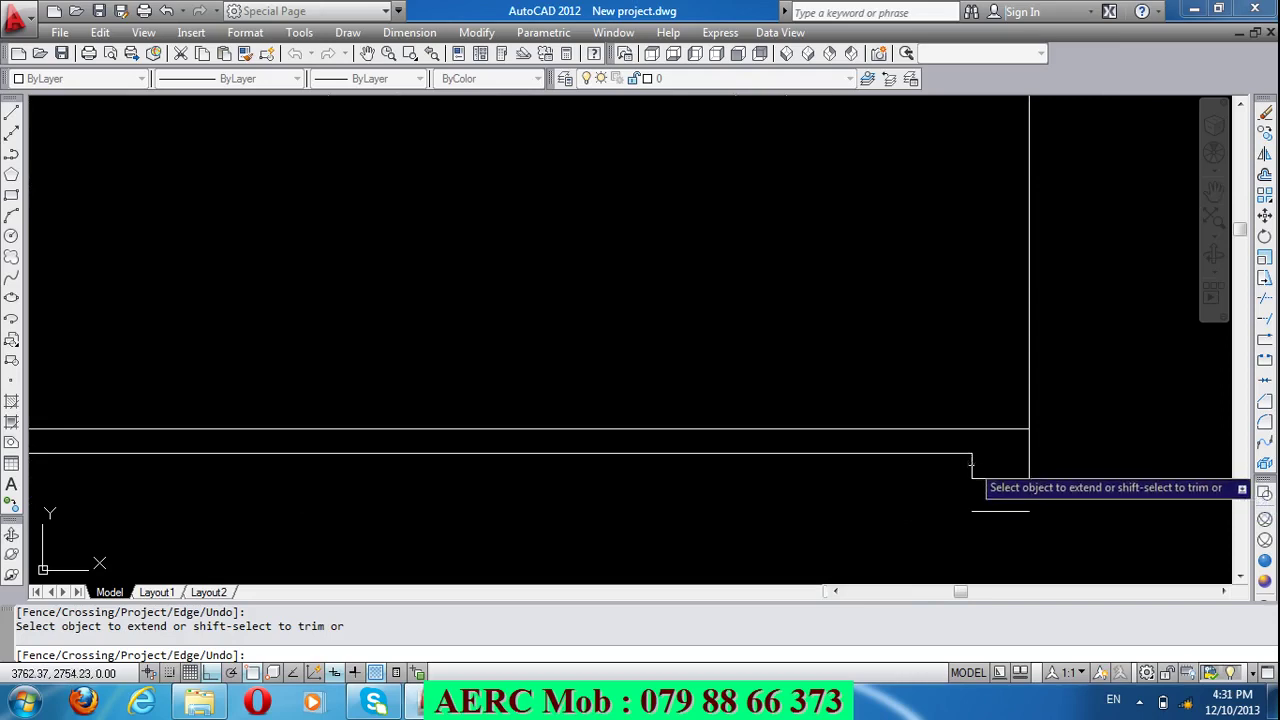
pyautogui.scroll(-4, 871, 409)
pyautogui.press('Escape')
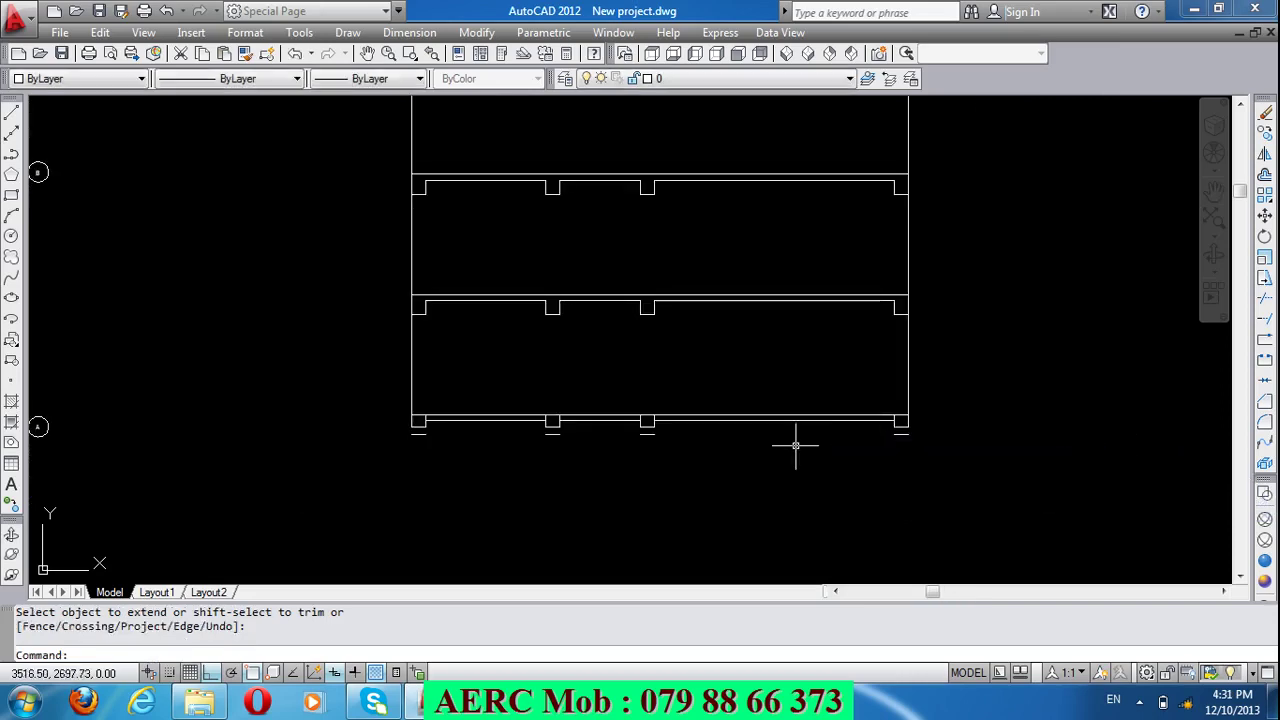
# Step: Erase the four stray short lines under the bottom slab's notches
pyautogui.scroll(2, 480, 454)
pyautogui.click(404, 430)
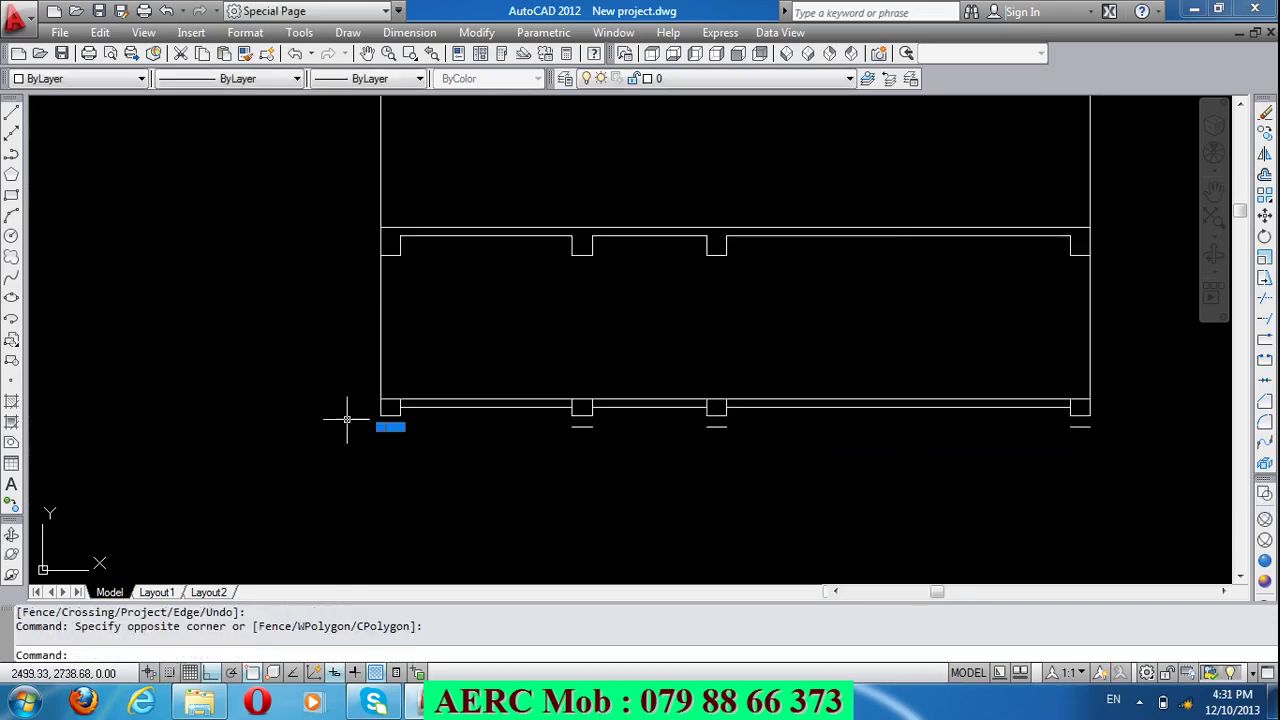
pyautogui.click(612, 445)
pyautogui.click(552, 430)
pyautogui.click(742, 440)
pyautogui.click(697, 425)
pyautogui.click(1113, 444)
pyautogui.click(1032, 431)
pyautogui.press('Delete')
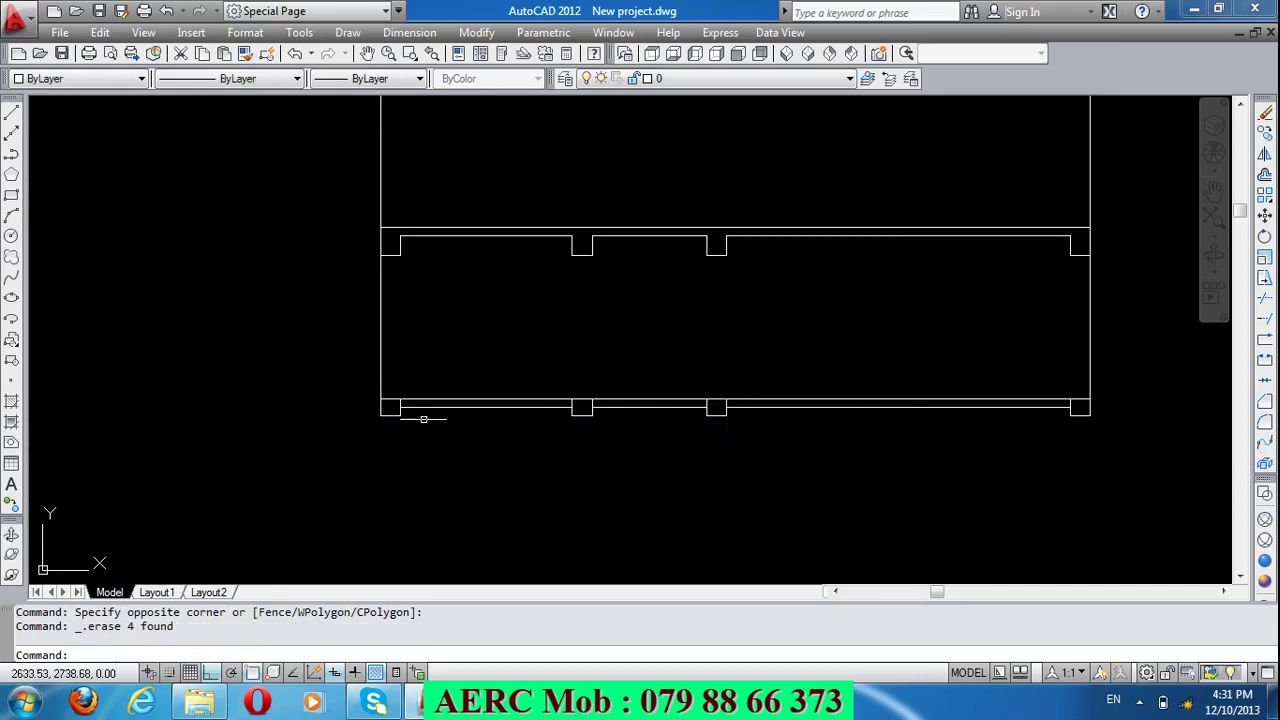
pyautogui.scroll(-4, 423, 430)
pyautogui.scroll(-2, 426, 460)
pyautogui.scroll(-4, 523, 428)
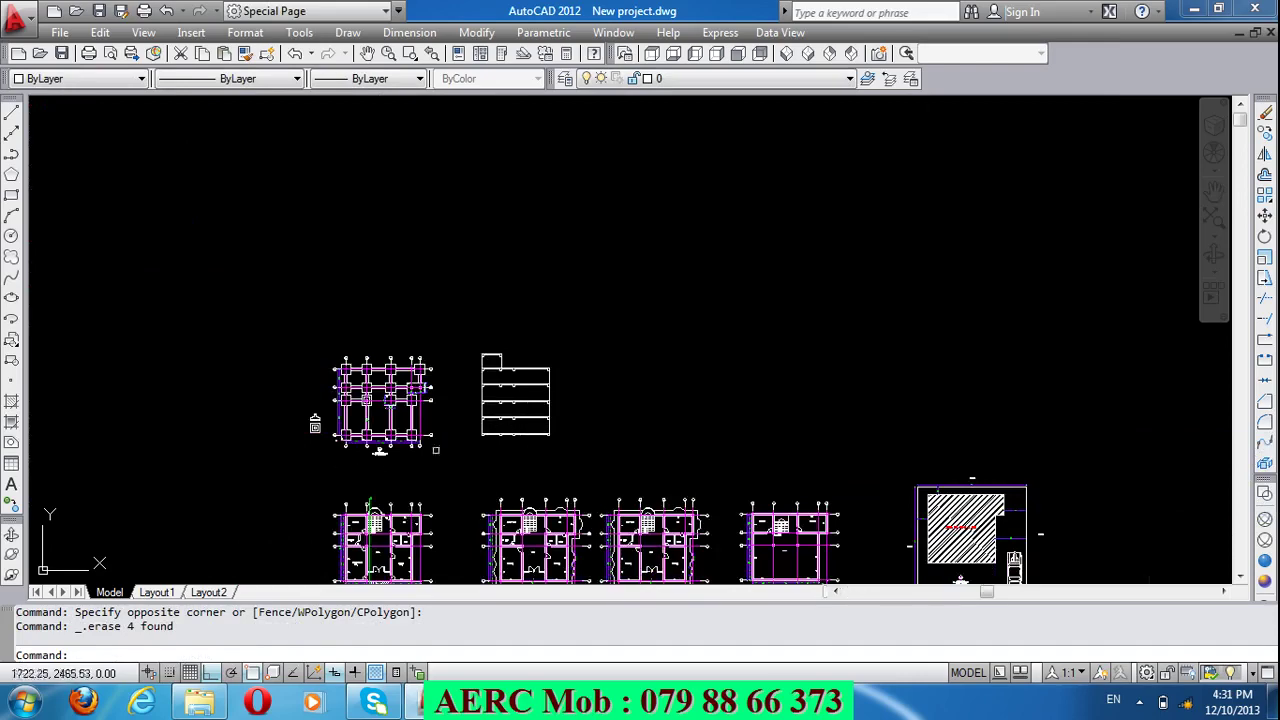
# Step: Copy the stepped footing detail to a spot below the section
pyautogui.scroll(1, 264, 383)
pyautogui.scroll(2, 264, 383)
pyautogui.scroll(2, 264, 383)
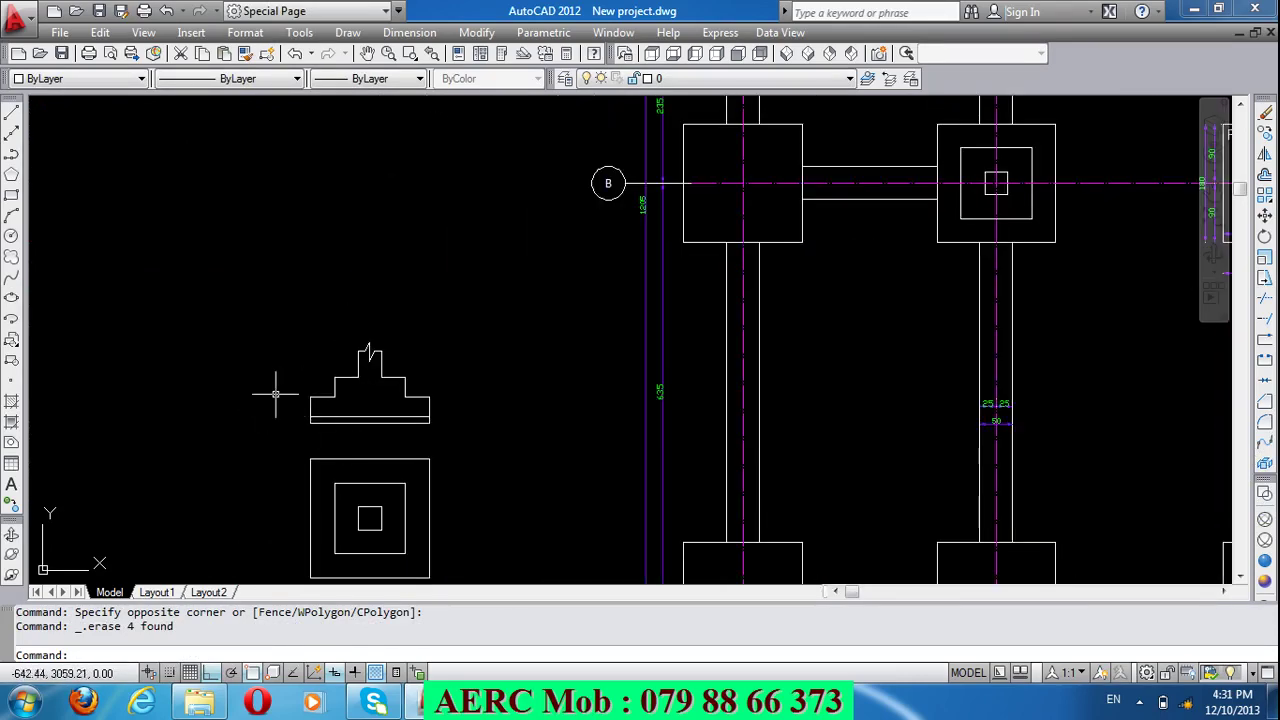
pyautogui.write('c')
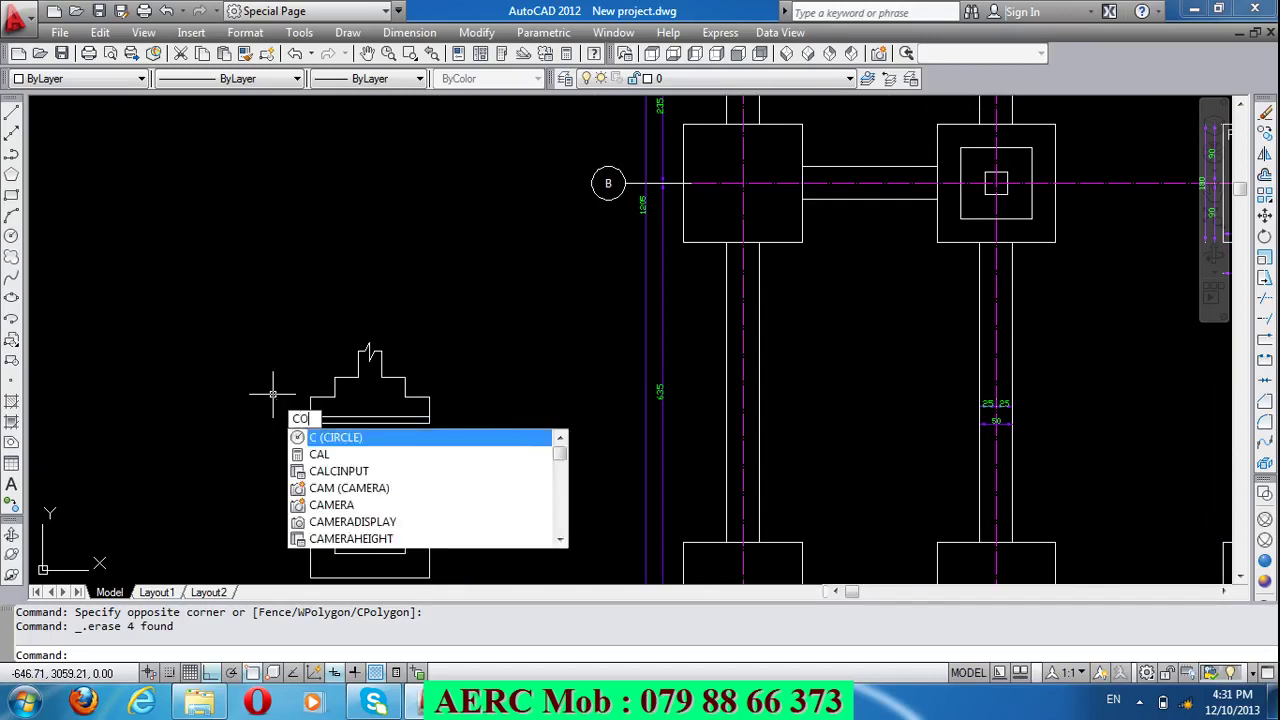
pyautogui.press('Return')
pyautogui.click(450, 432)
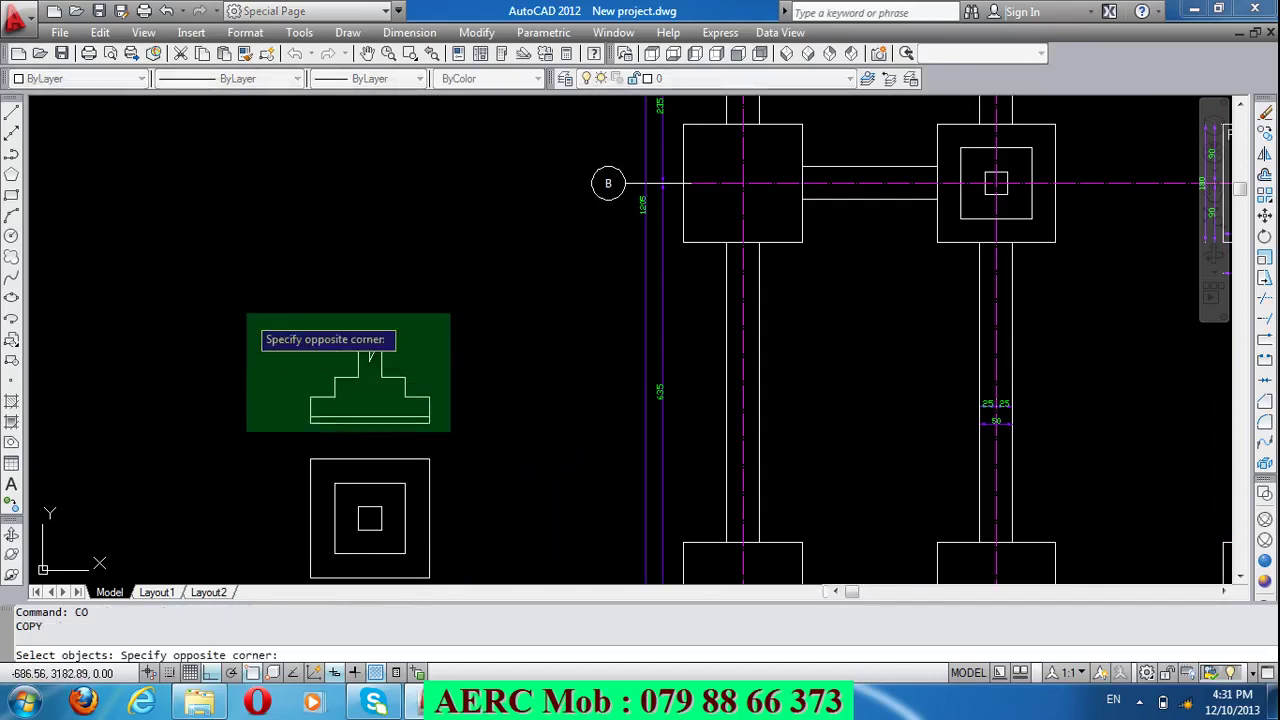
pyautogui.click(370, 352)
pyautogui.press('Return')
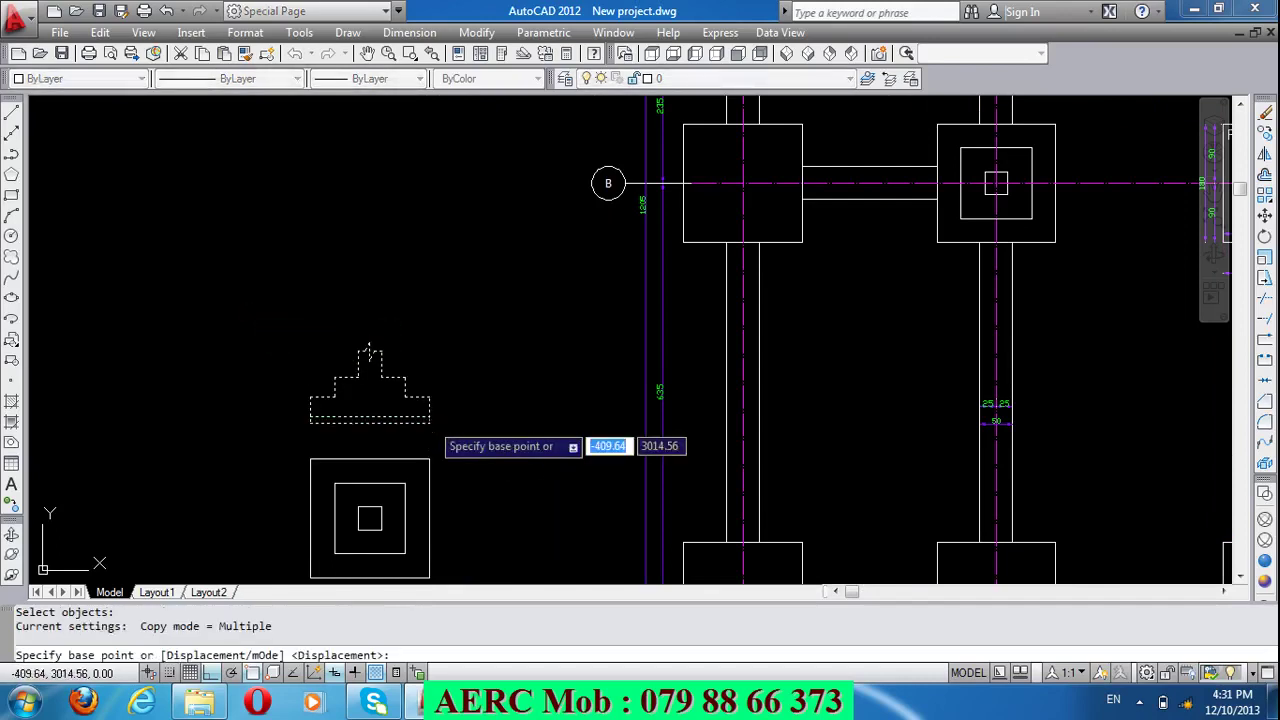
pyautogui.click(369, 352)
pyautogui.scroll(-5, 400, 390)
pyautogui.scroll(5, 657, 229)
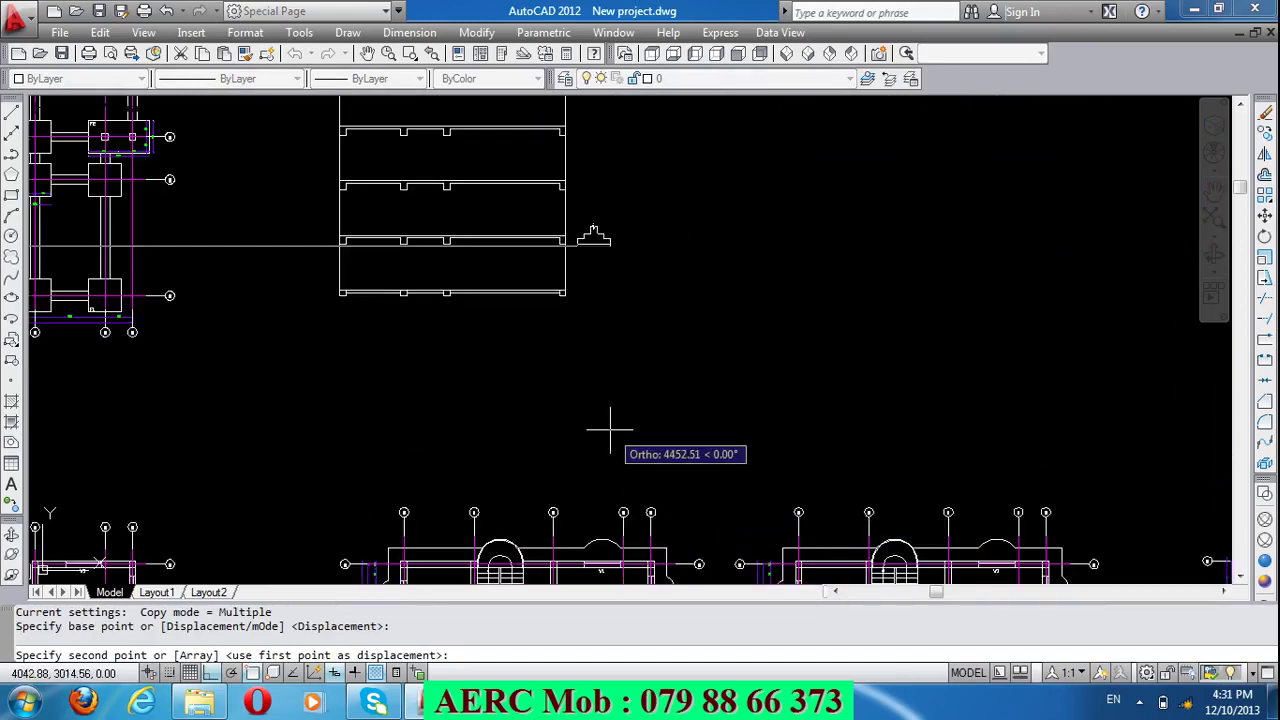
pyautogui.press('F8')
pyautogui.click(355, 352)
pyautogui.press('F8')
pyautogui.press('Return')
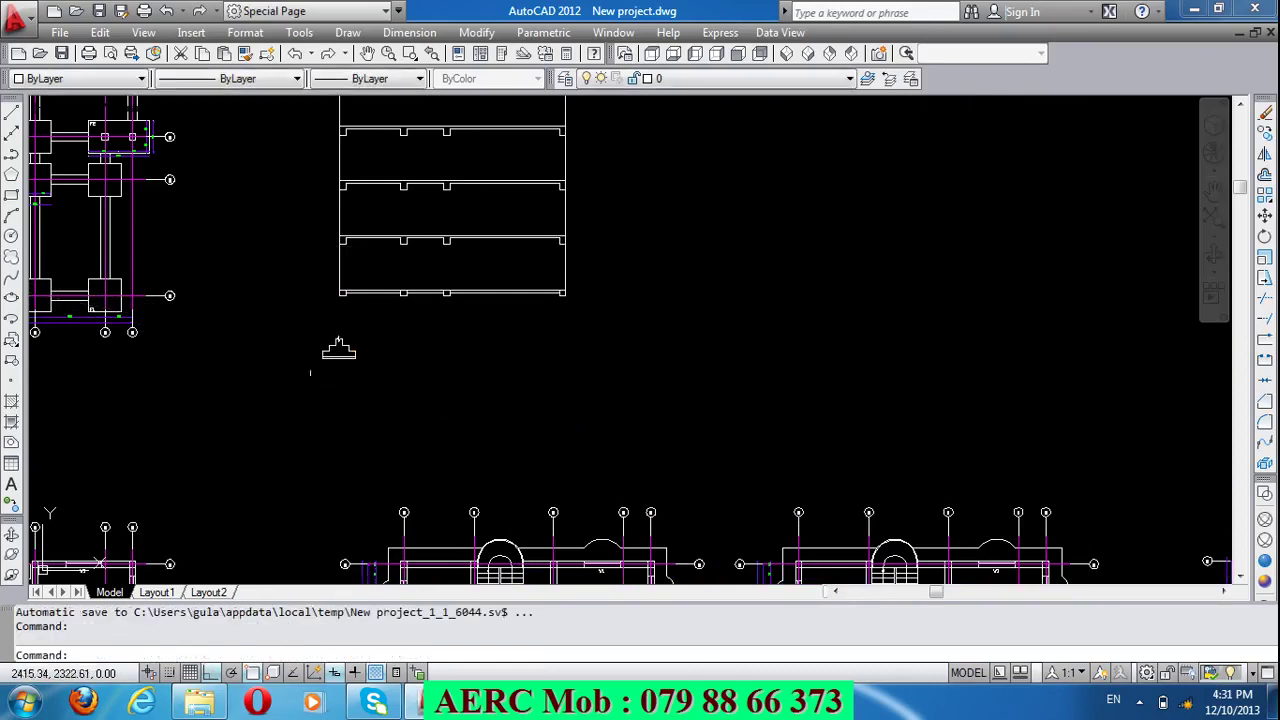
# Step: Erase the zigzag break lines and the leftover small line from the copied footing's top
pyautogui.scroll(4, 334, 325)
pyautogui.scroll(4, 340, 315)
pyautogui.scroll(3, 389, 299)
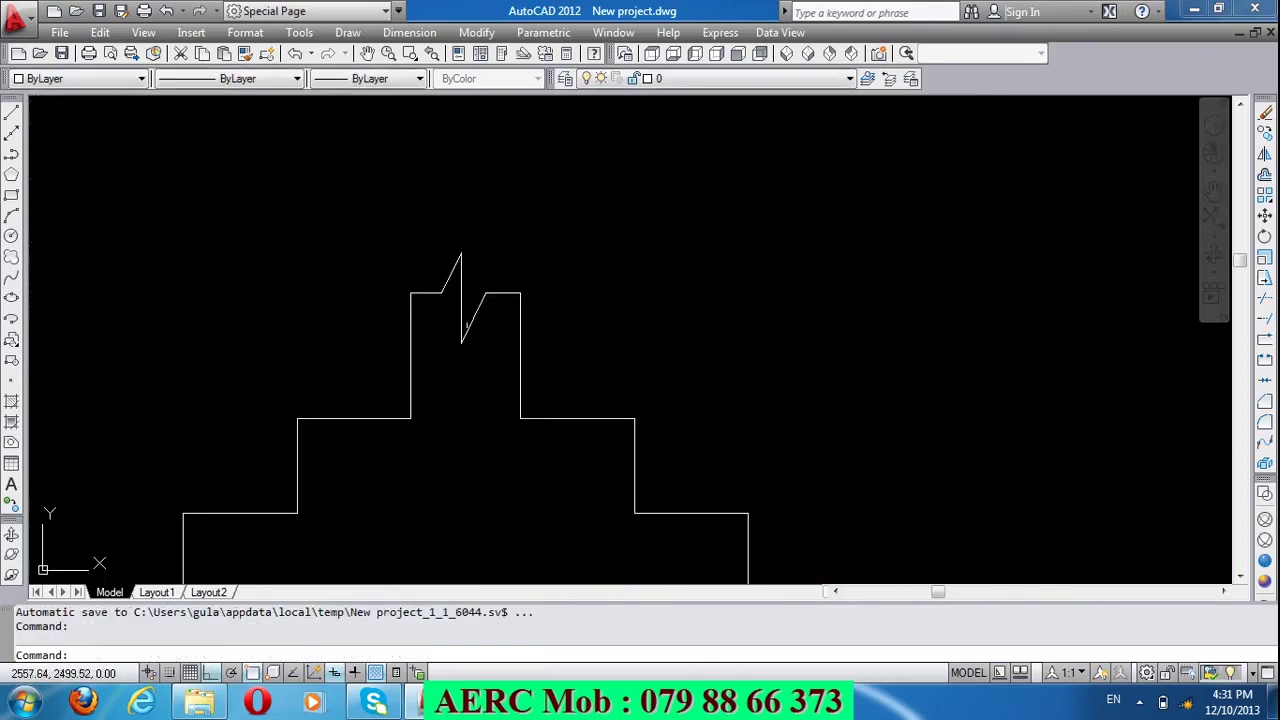
pyautogui.click(480, 322)
pyautogui.click(432, 258)
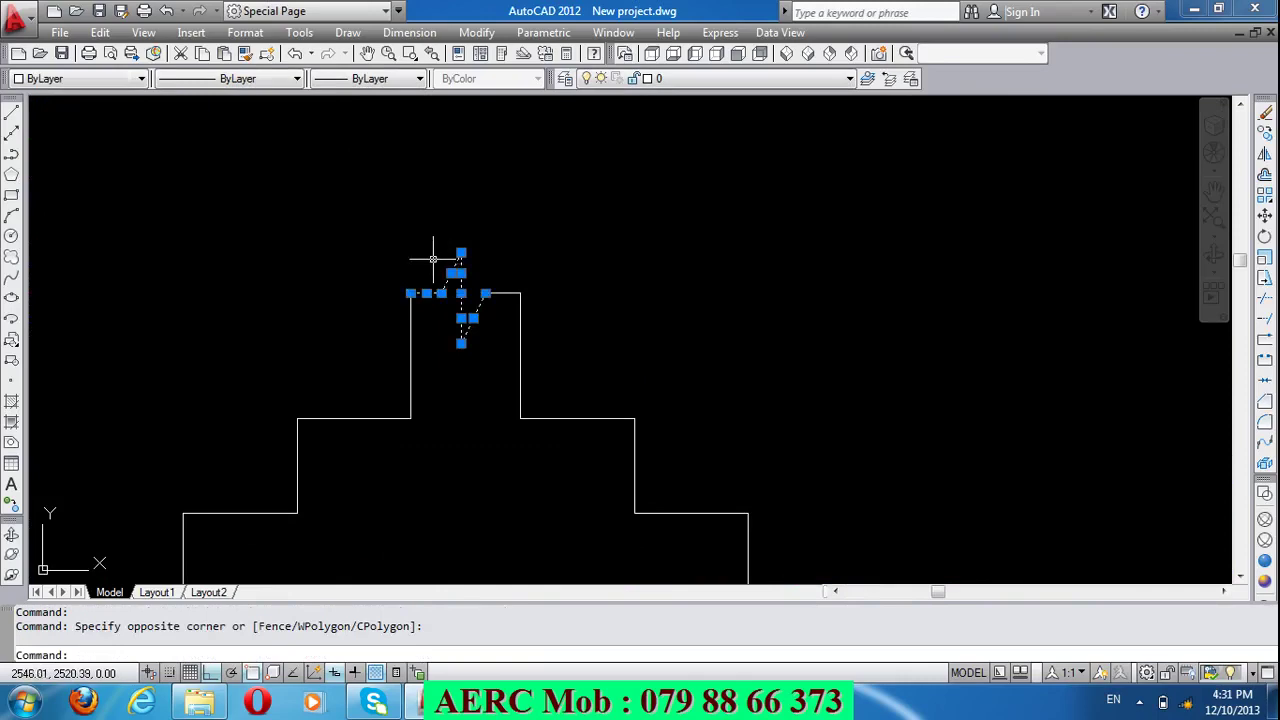
pyautogui.press('Delete')
pyautogui.click(496, 292)
pyautogui.press('Delete')
pyautogui.scroll(-4, 486, 286)
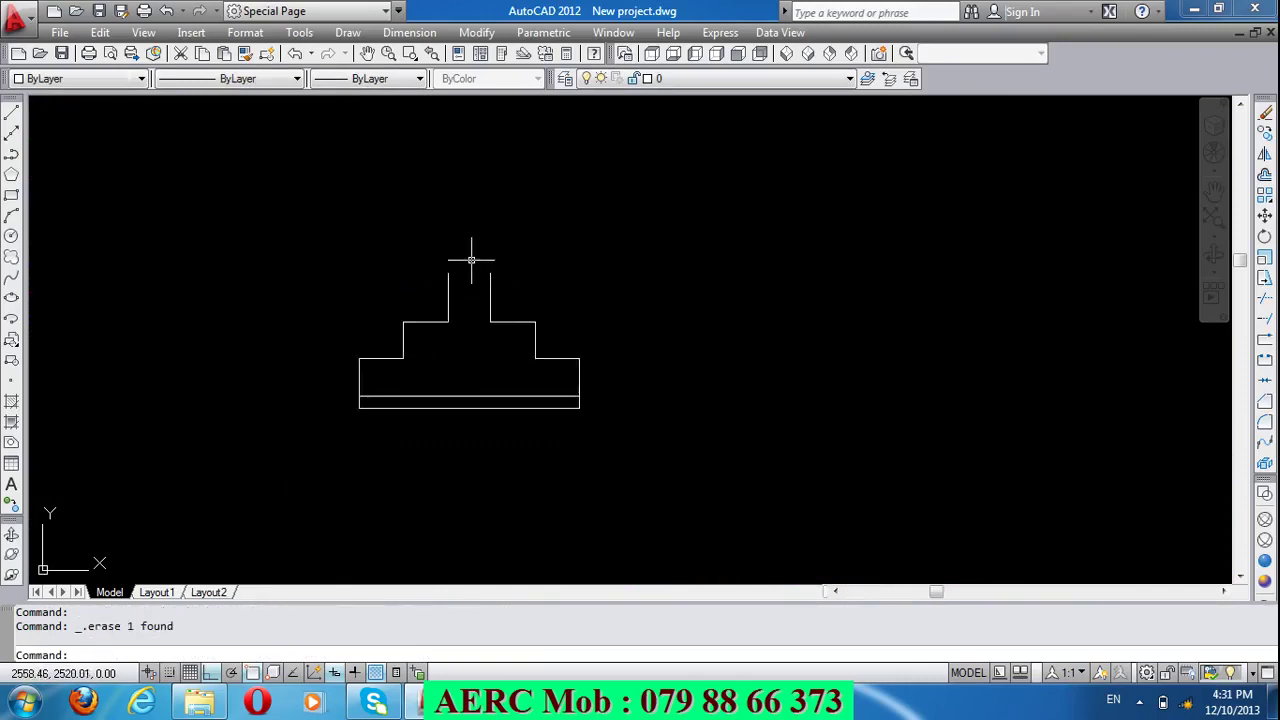
pyautogui.scroll(-4, 471, 270)
# Step: Copy the footing from its stub top to beneath the left ground-beam notch
pyautogui.write('o')
pyautogui.press('Return')
pyautogui.click(556, 356)
pyautogui.click(396, 240)
pyautogui.scroll(5, 420, 248)
pyautogui.scroll(2, 480, 285)
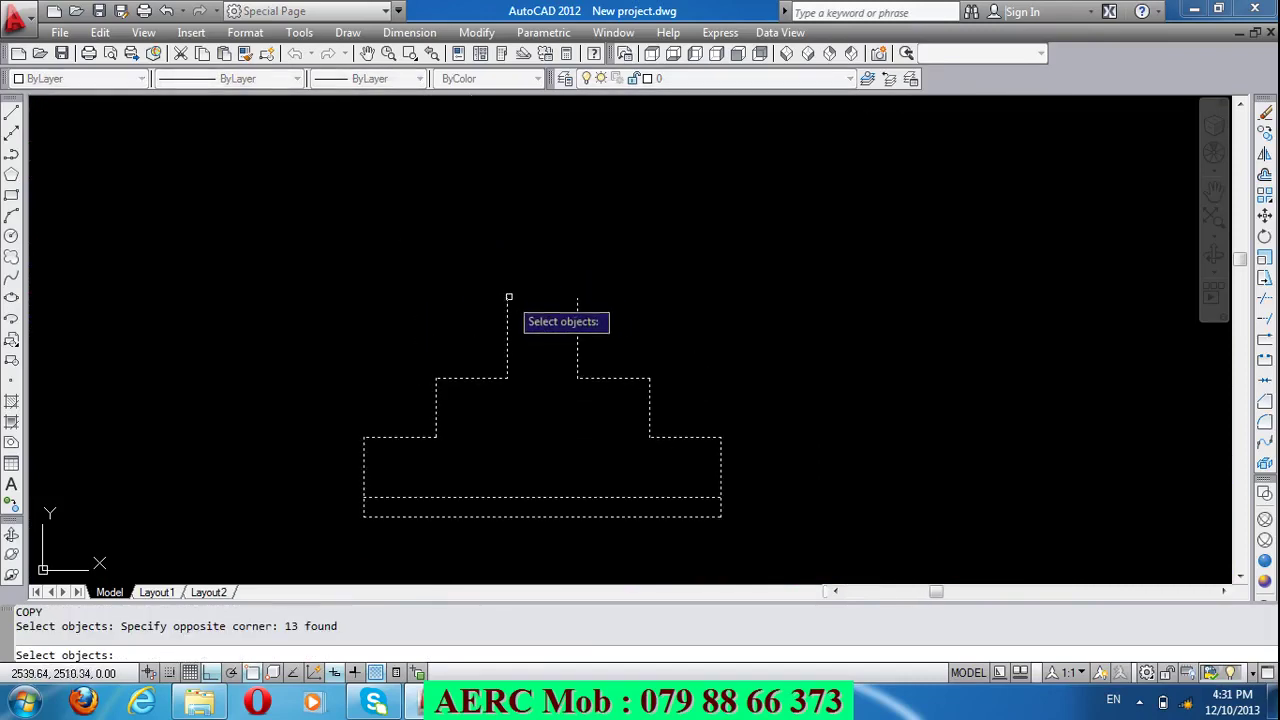
pyautogui.press('Return')
pyautogui.click(508, 297)
pyautogui.scroll(-5, 555, 460)
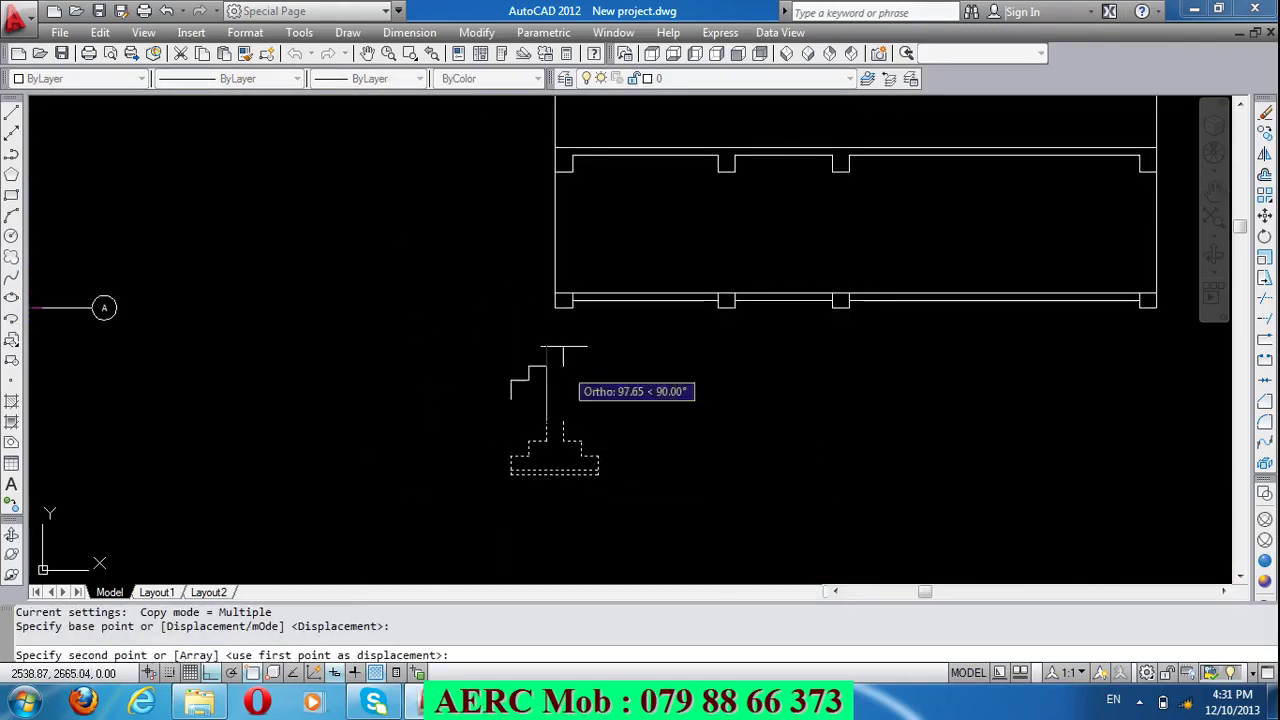
pyautogui.scroll(4, 563, 355)
pyautogui.click(545, 337)
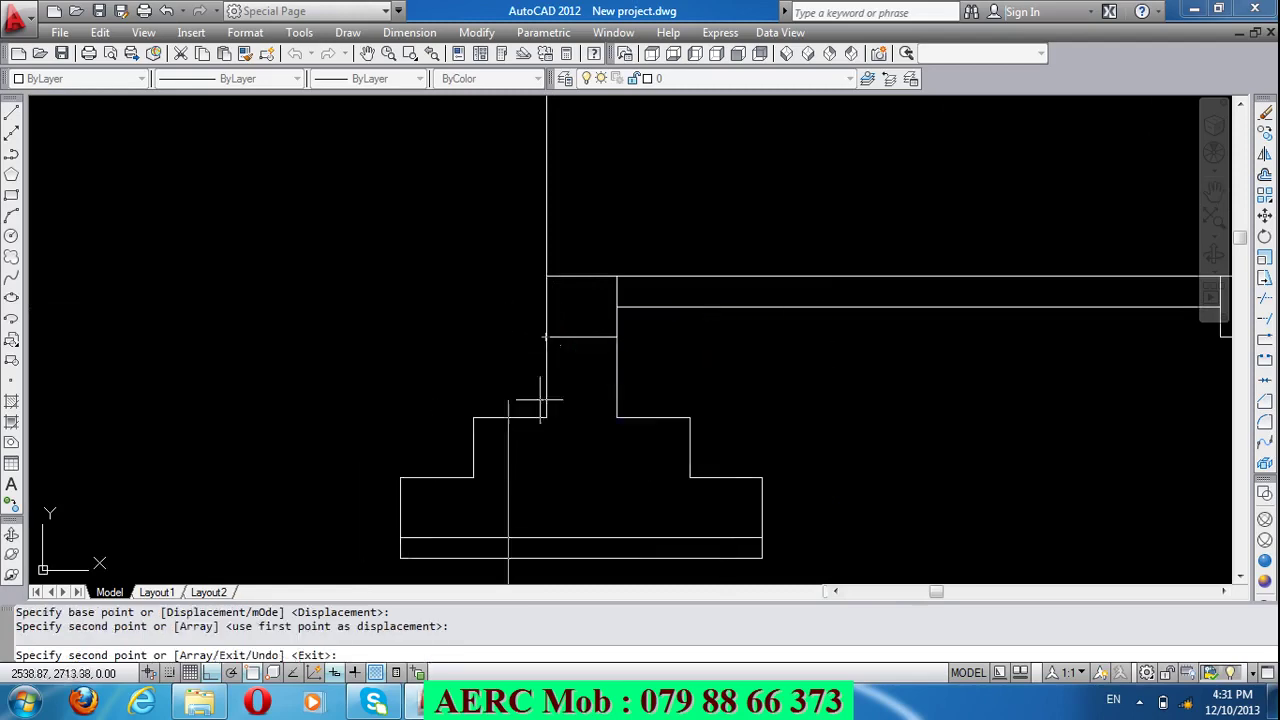
pyautogui.scroll(-5, 450, 380)
pyautogui.scroll(3, 765, 360)
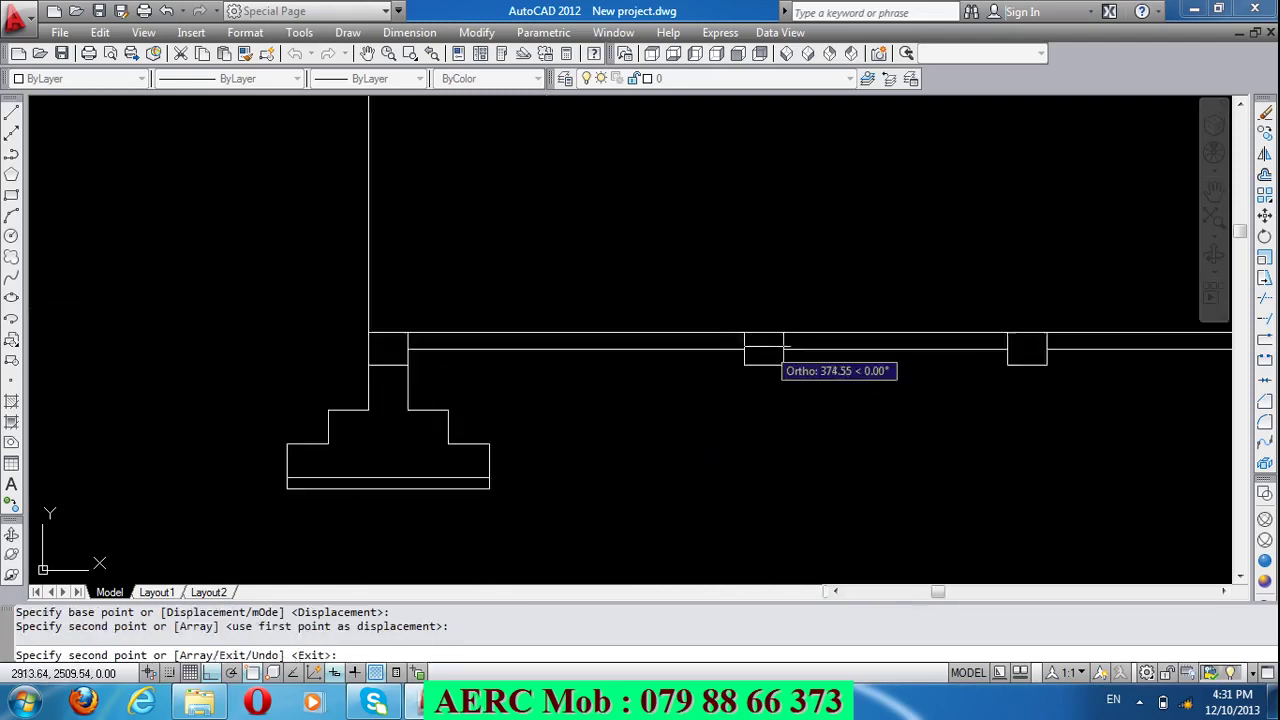
pyautogui.scroll(3, 783, 343)
# Step: Place more footing copies under the two middle notches and the right-end column
pyautogui.click(717, 383)
pyautogui.scroll(-4, 600, 375)
pyautogui.scroll(-1, 603, 380)
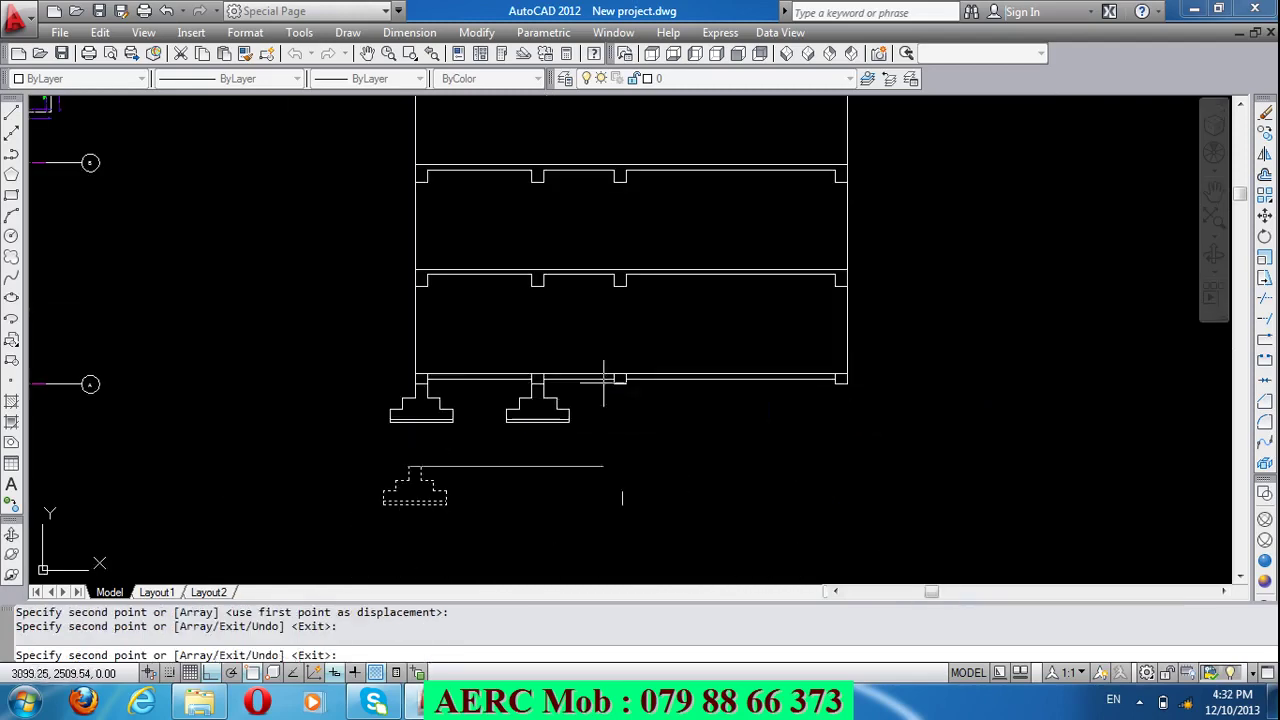
pyautogui.scroll(5, 590, 388)
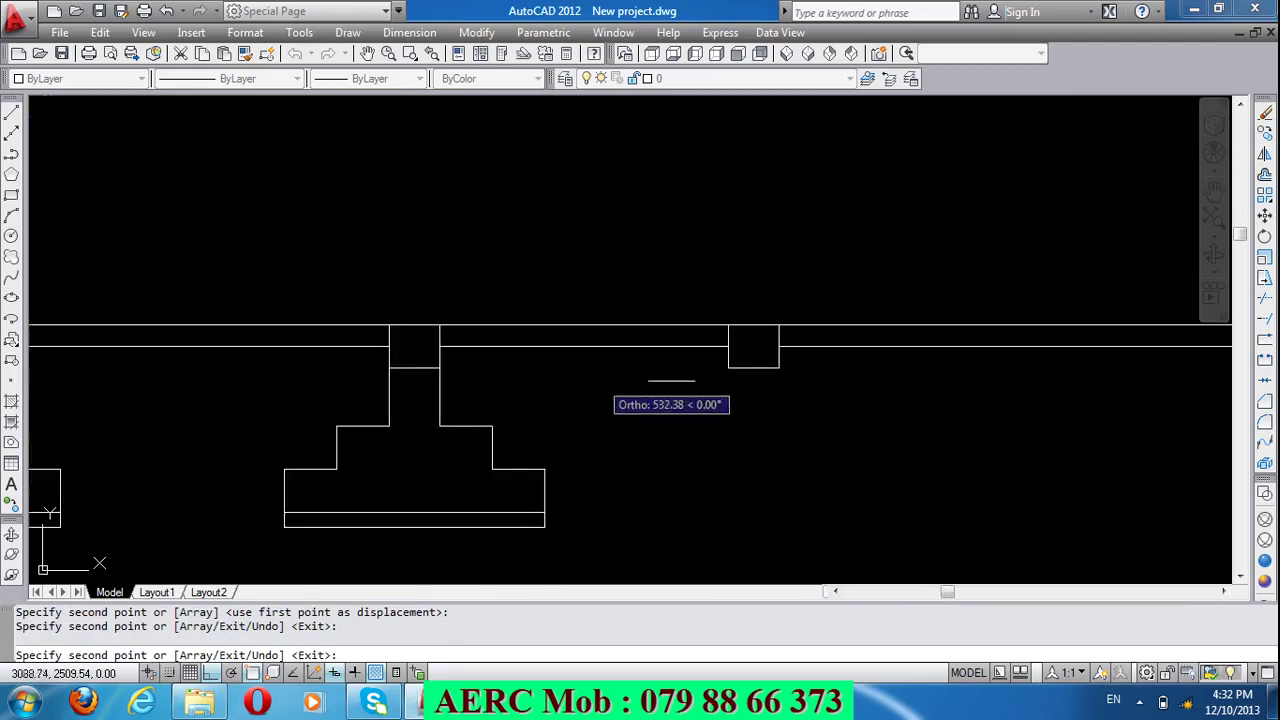
pyautogui.click(728, 368)
pyautogui.scroll(-4, 586, 357)
pyautogui.scroll(-2, 686, 371)
pyautogui.scroll(3, 857, 357)
pyautogui.scroll(3, 838, 363)
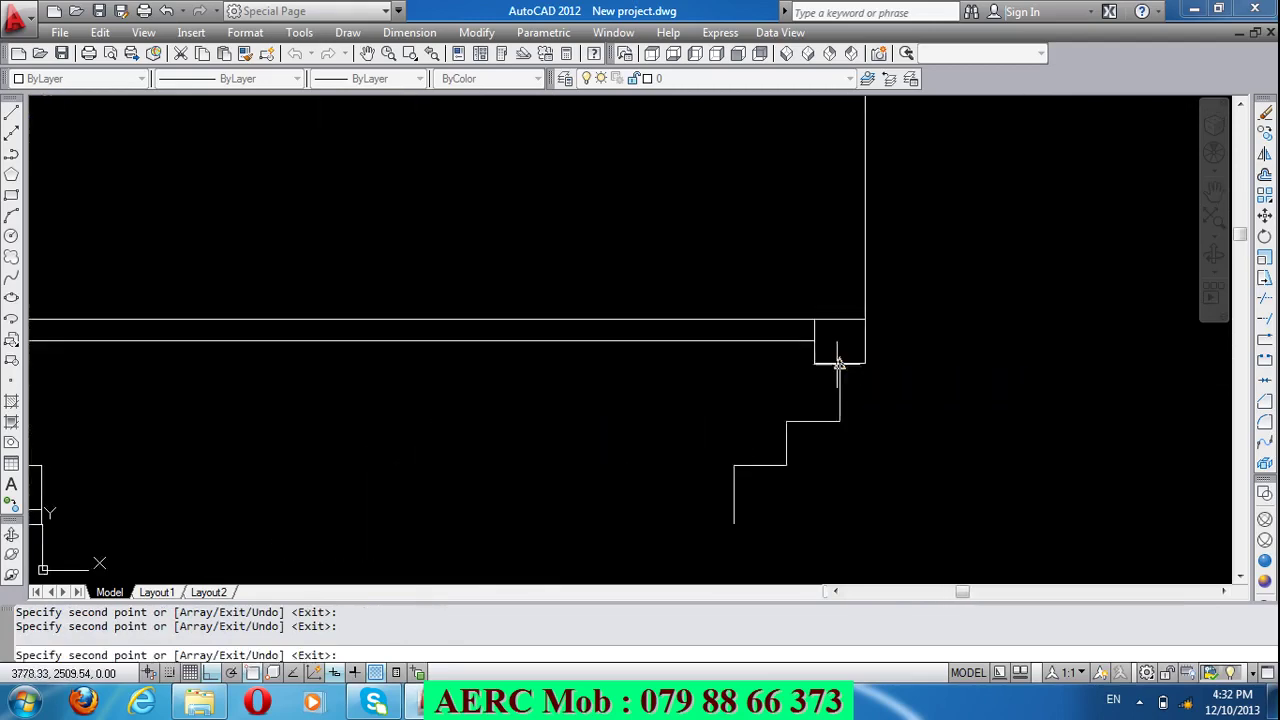
pyautogui.click(815, 363)
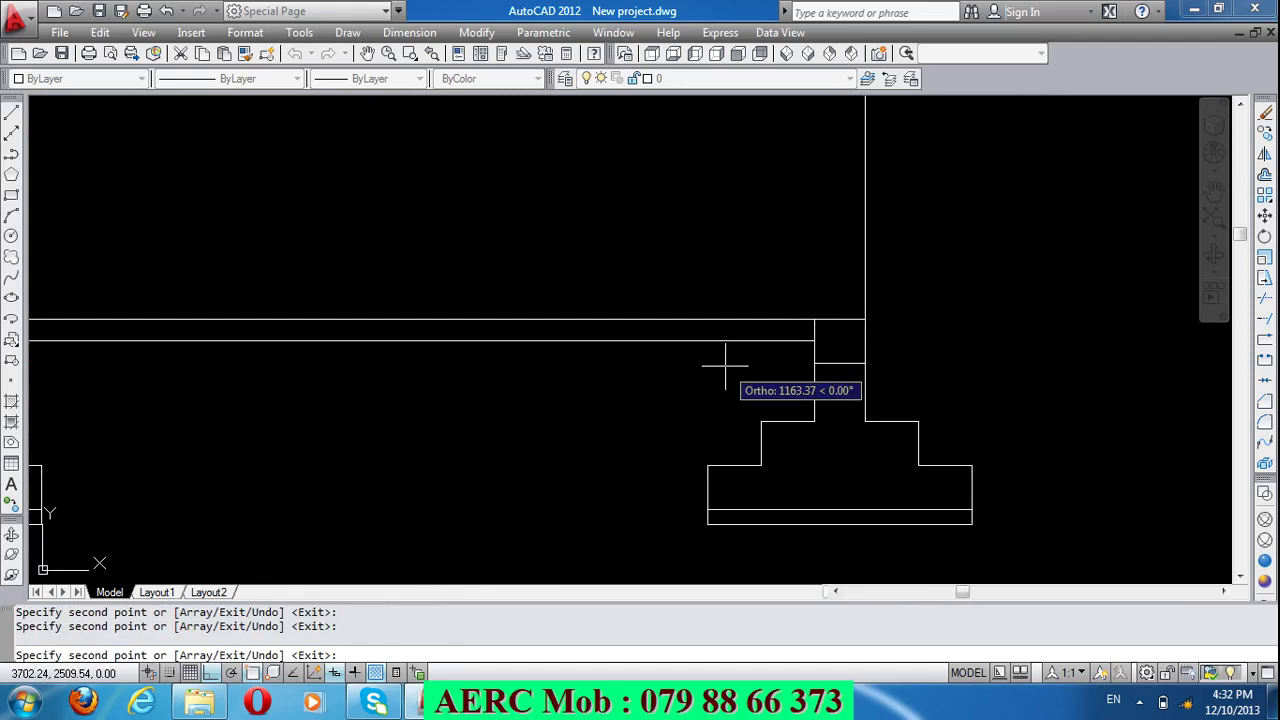
pyautogui.scroll(-5, 796, 326)
pyautogui.press('Return')
# Step: Delete the spare footing copy lying below the frame
pyautogui.click(437, 492)
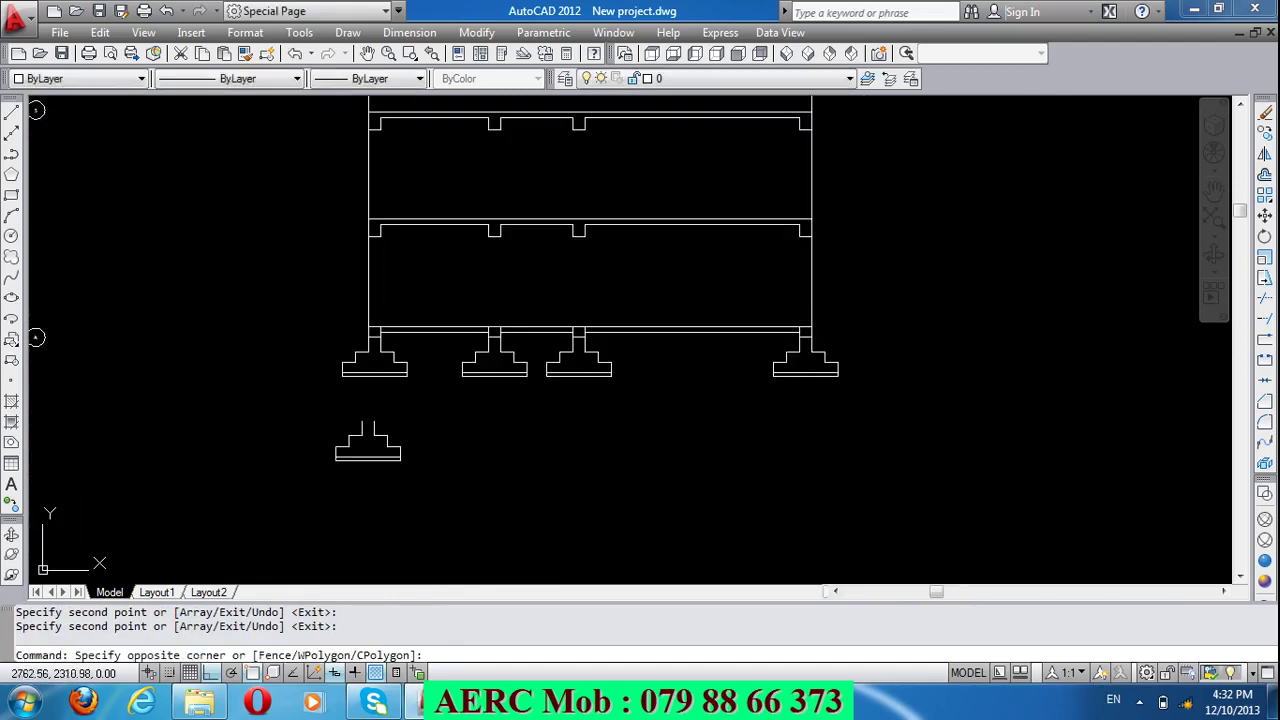
pyautogui.click(308, 437)
pyautogui.press('Delete')
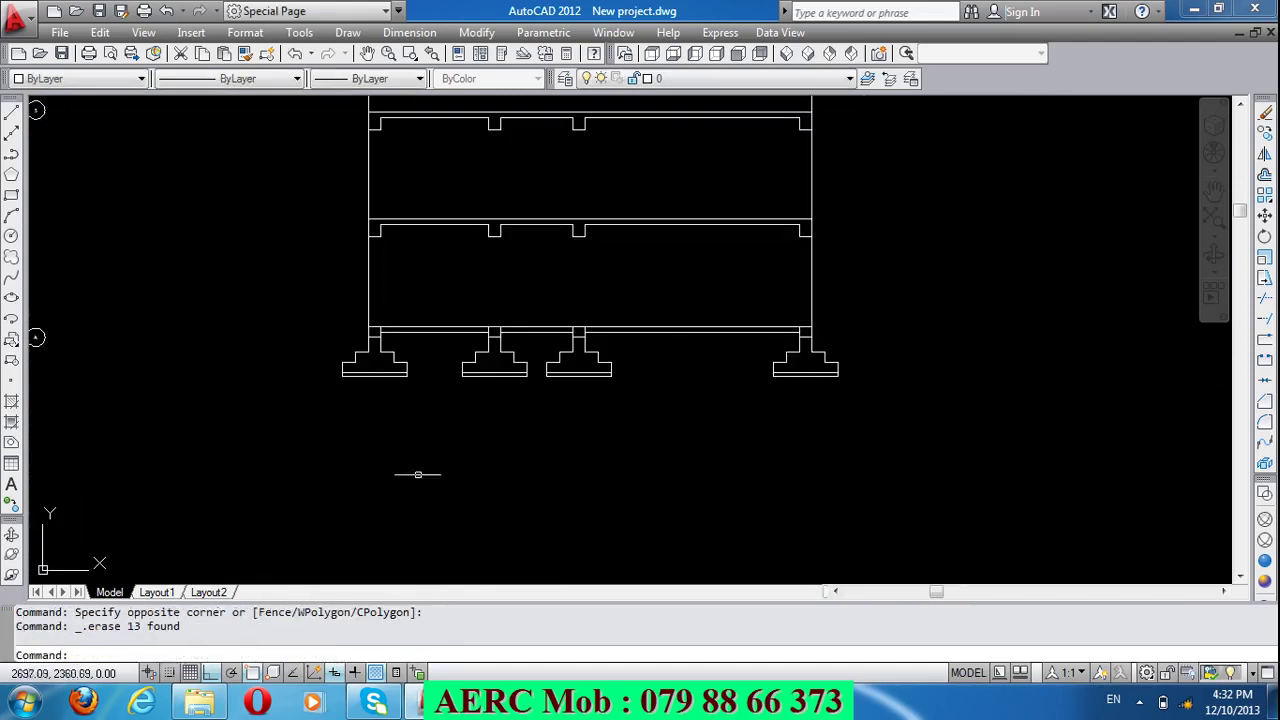
pyautogui.scroll(-4, 549, 505)
pyautogui.scroll(2, 581, 361)
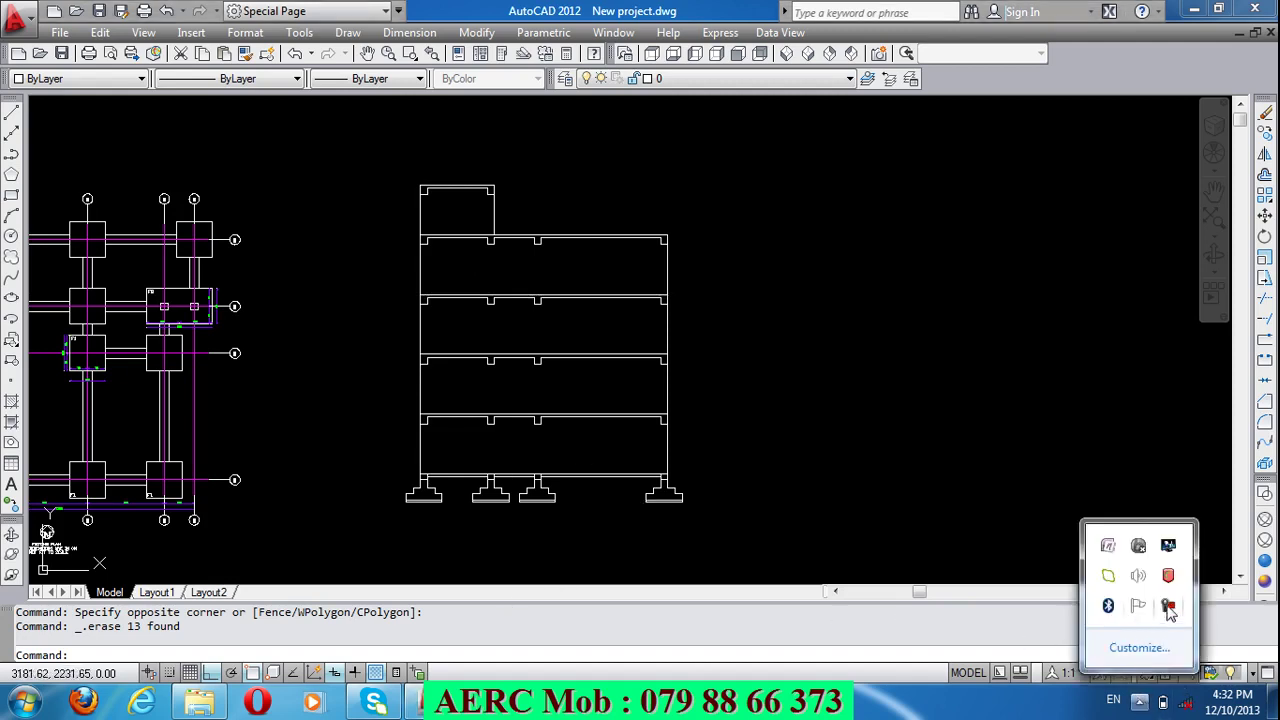
pyautogui.click(1168, 607)
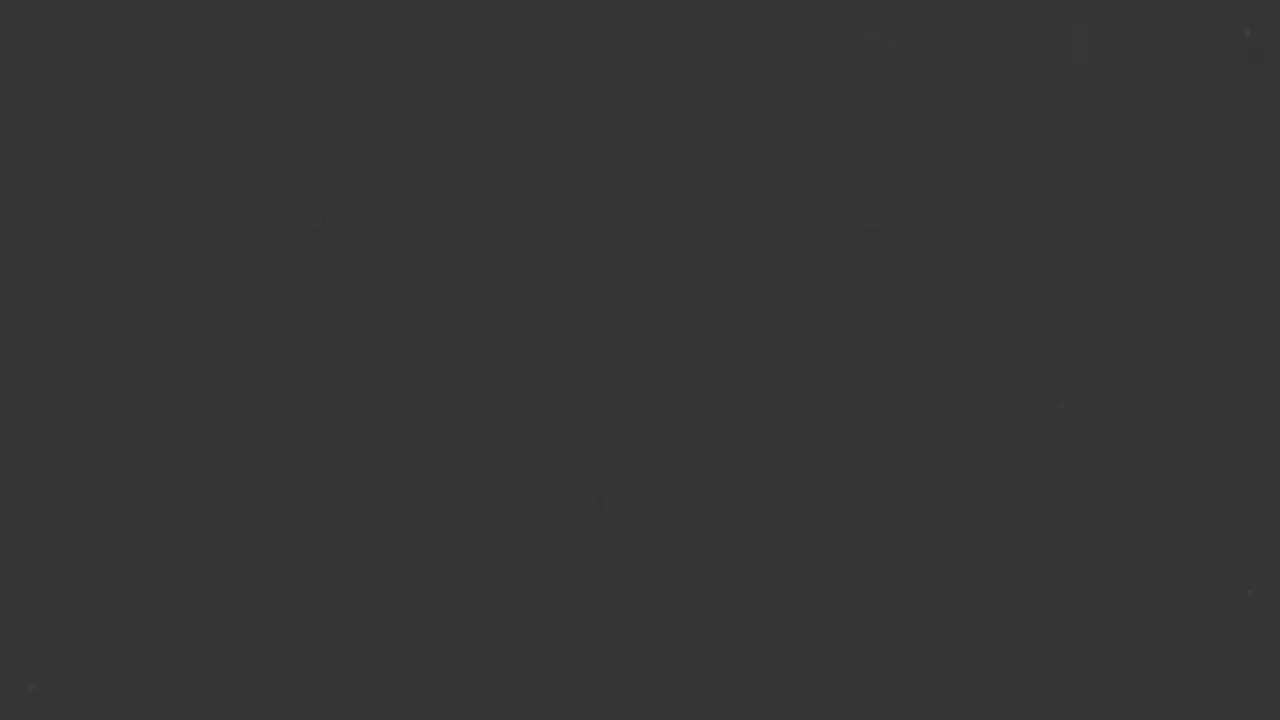